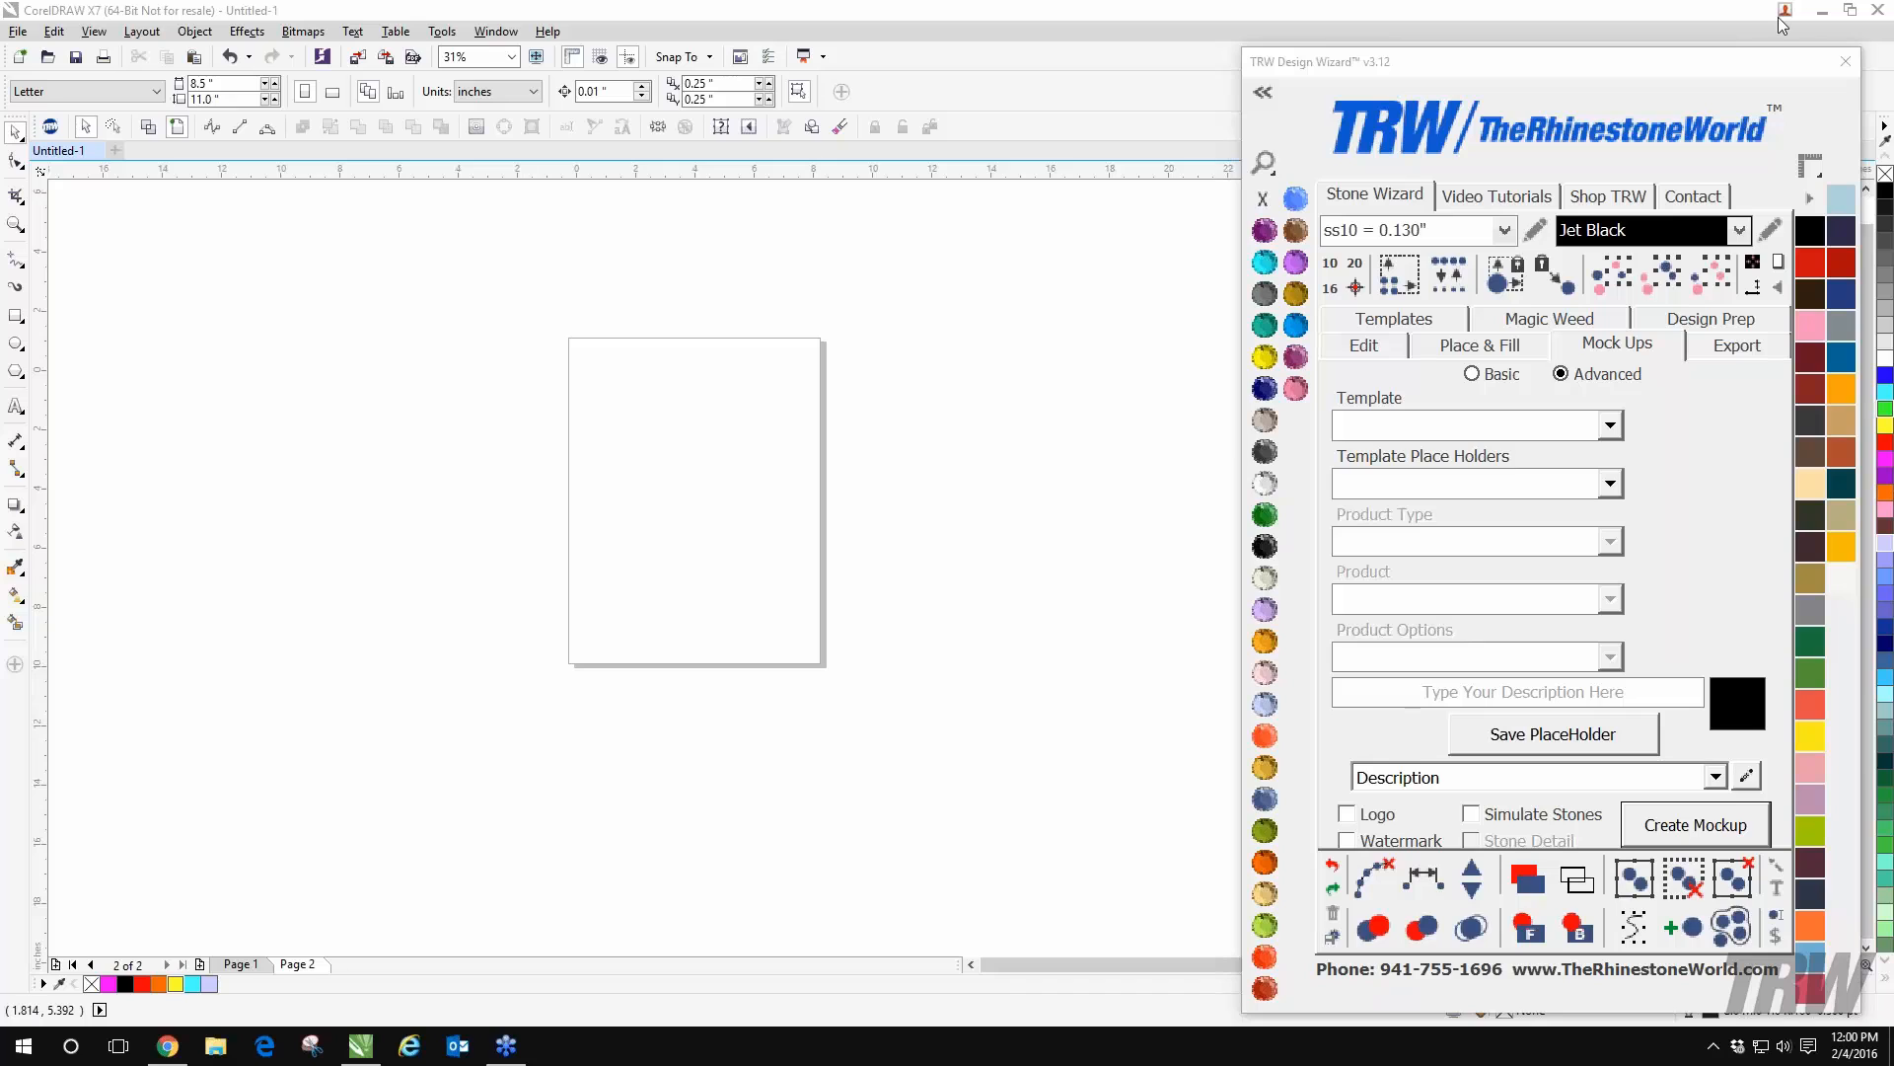
# - Close the TRW Design Wizard window
pyautogui.click(1845, 60)
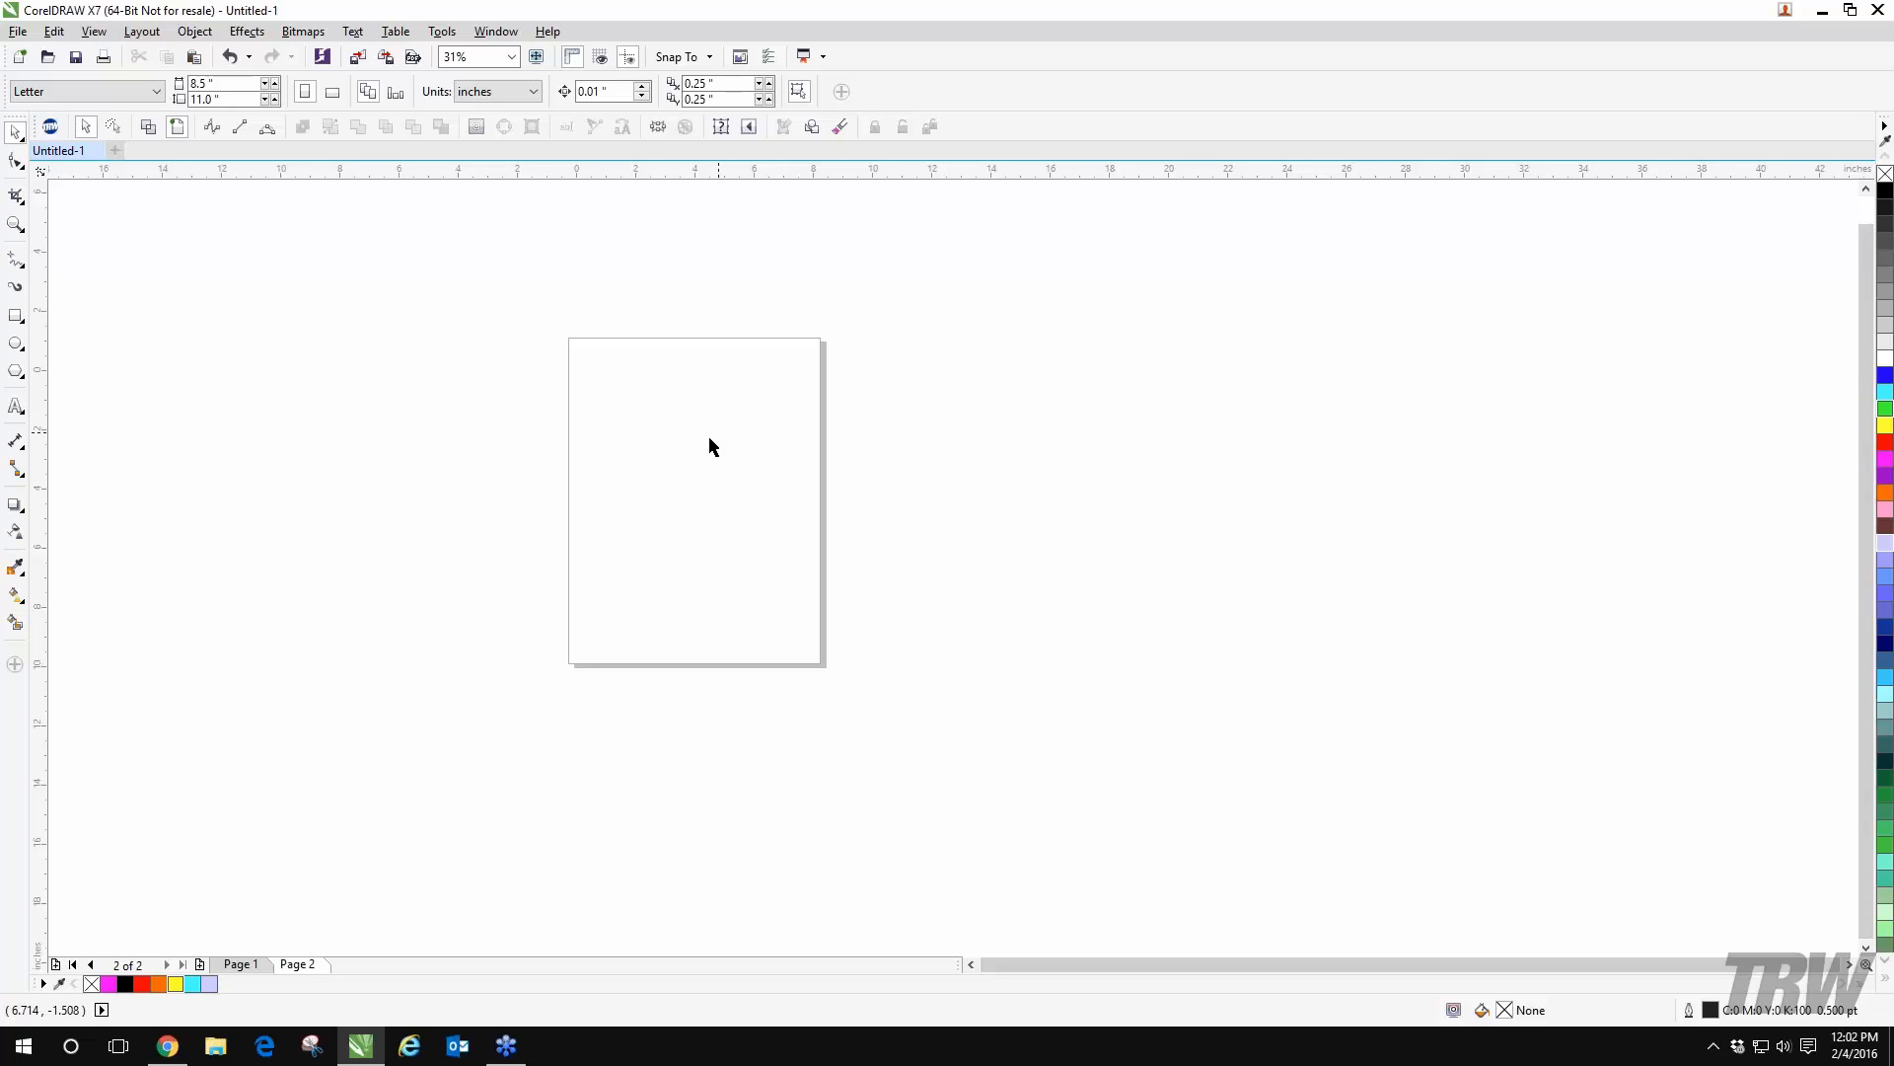
pyautogui.scroll(1, 627, 446)
pyautogui.scroll(-1, 628, 446)
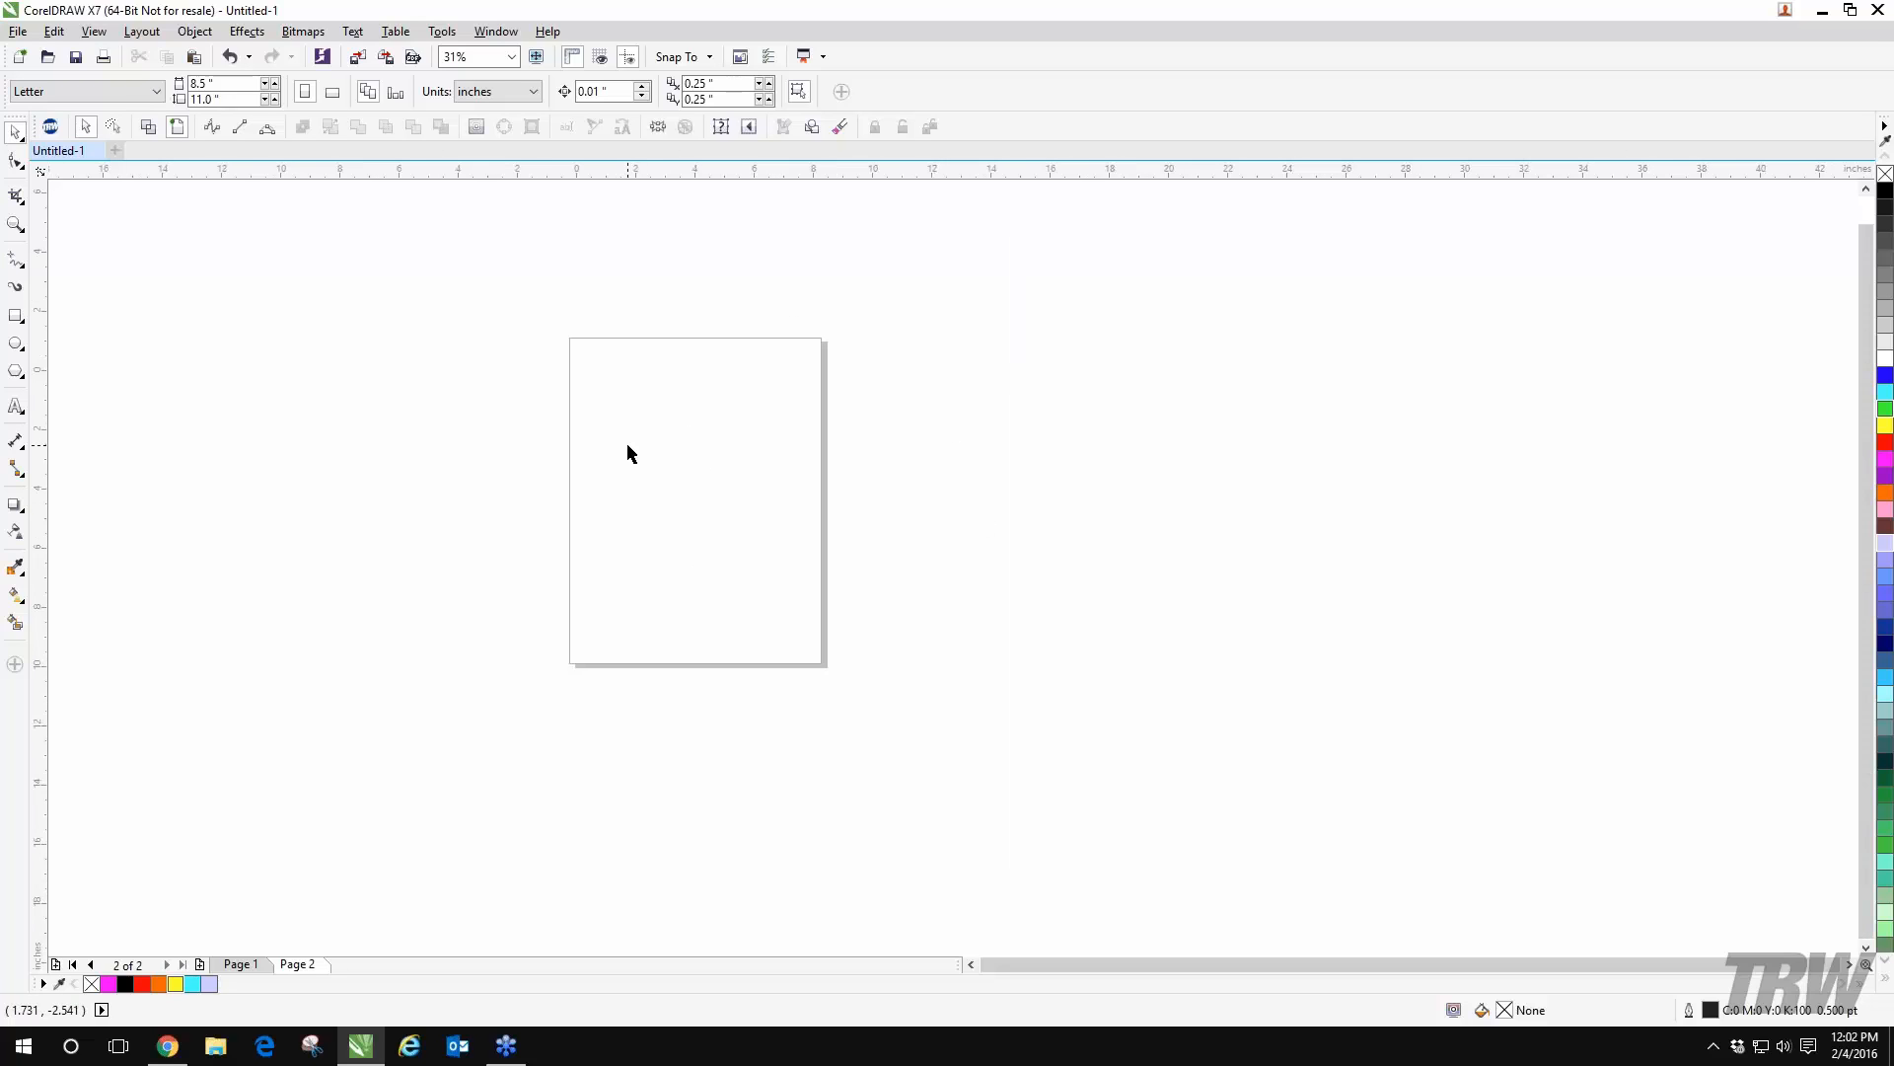
pyautogui.scroll(1, 630, 441)
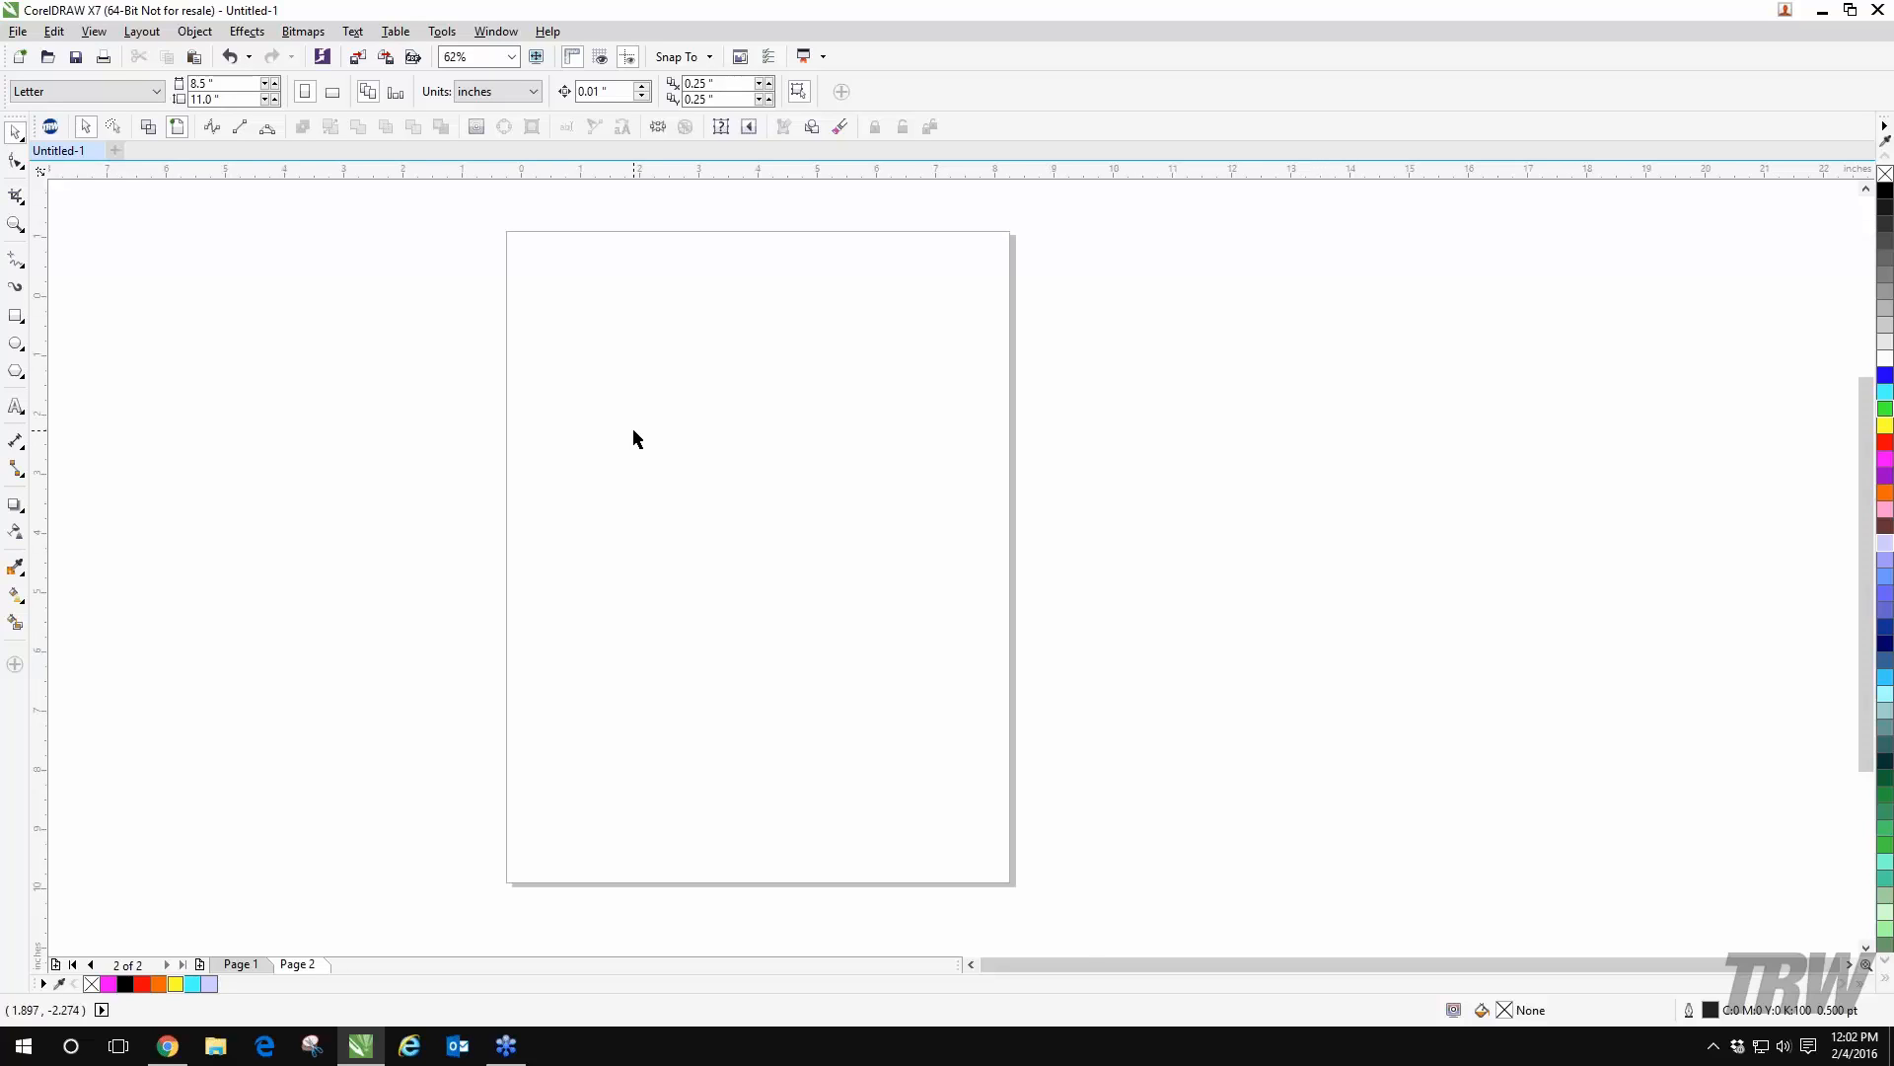
pyautogui.moveTo(633, 431); pyautogui.dragTo(708, 496)
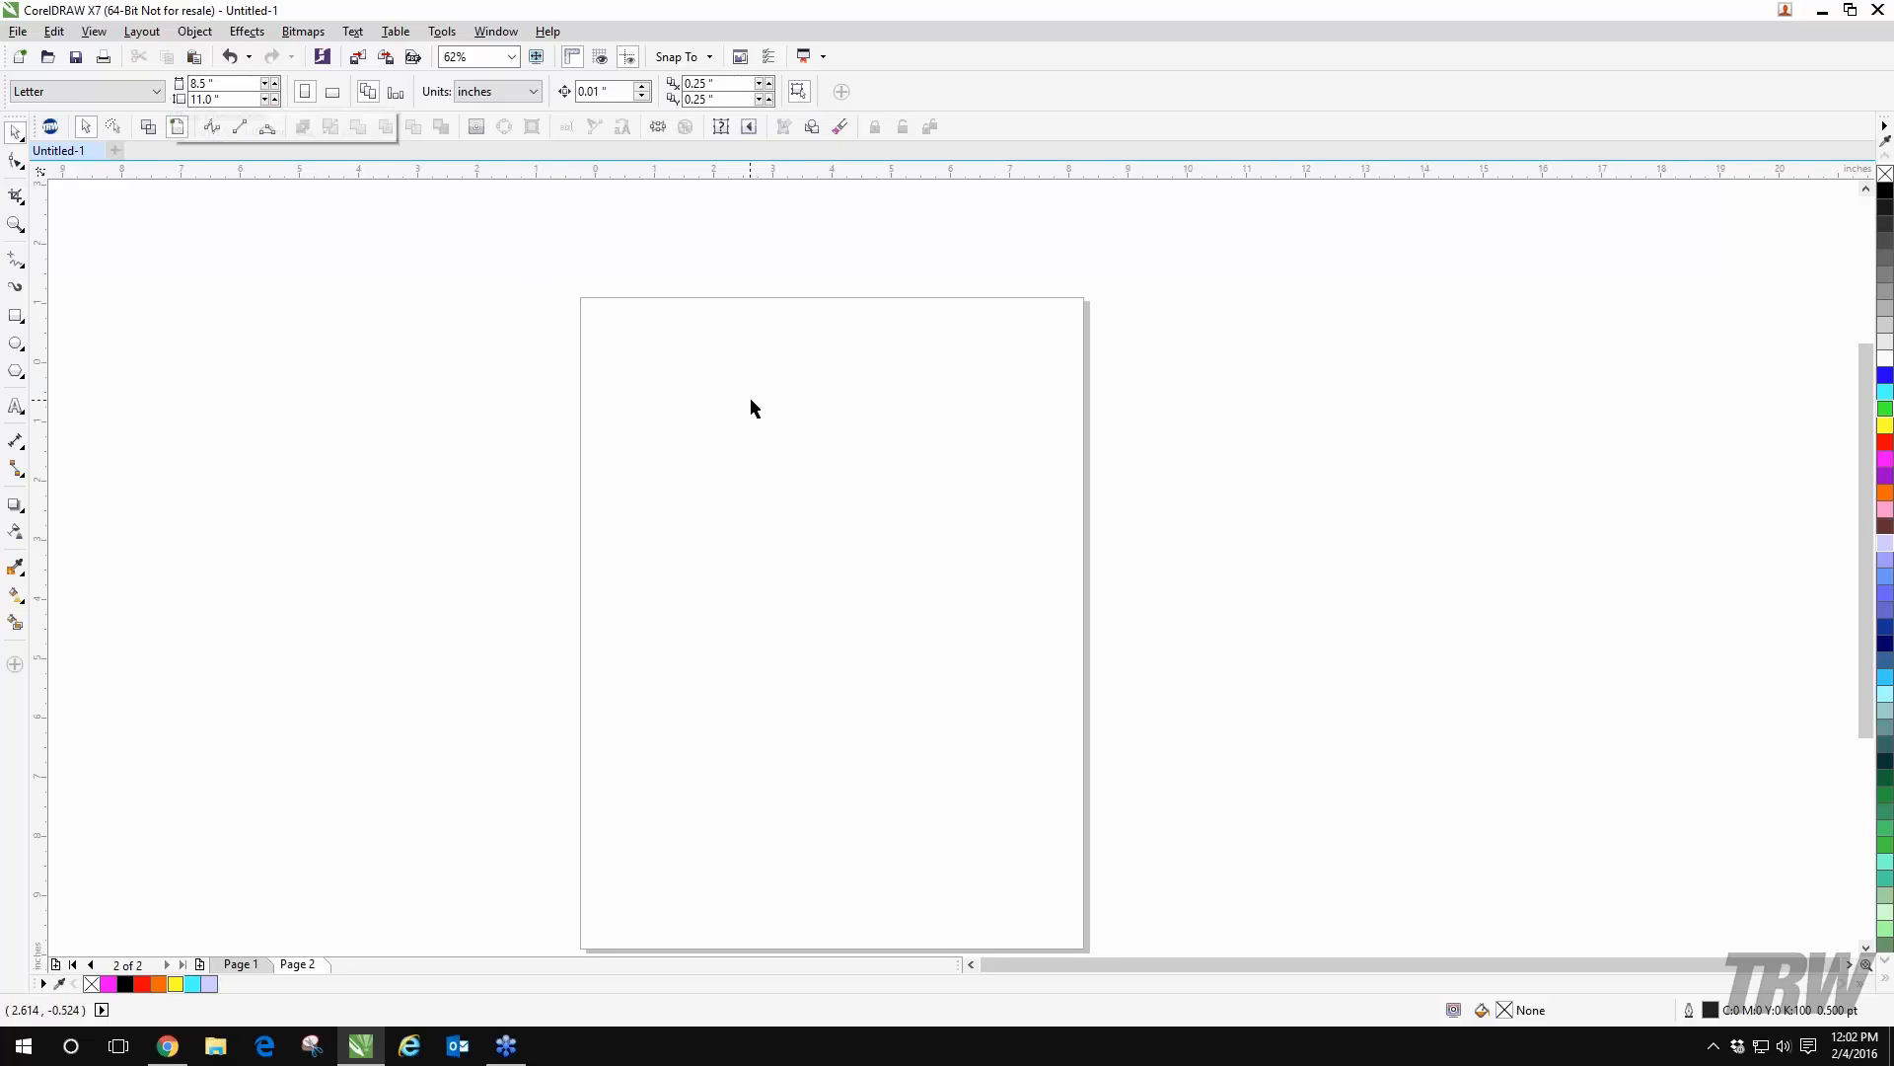
pyautogui.moveTo(819, 459); pyautogui.dragTo(830, 395)
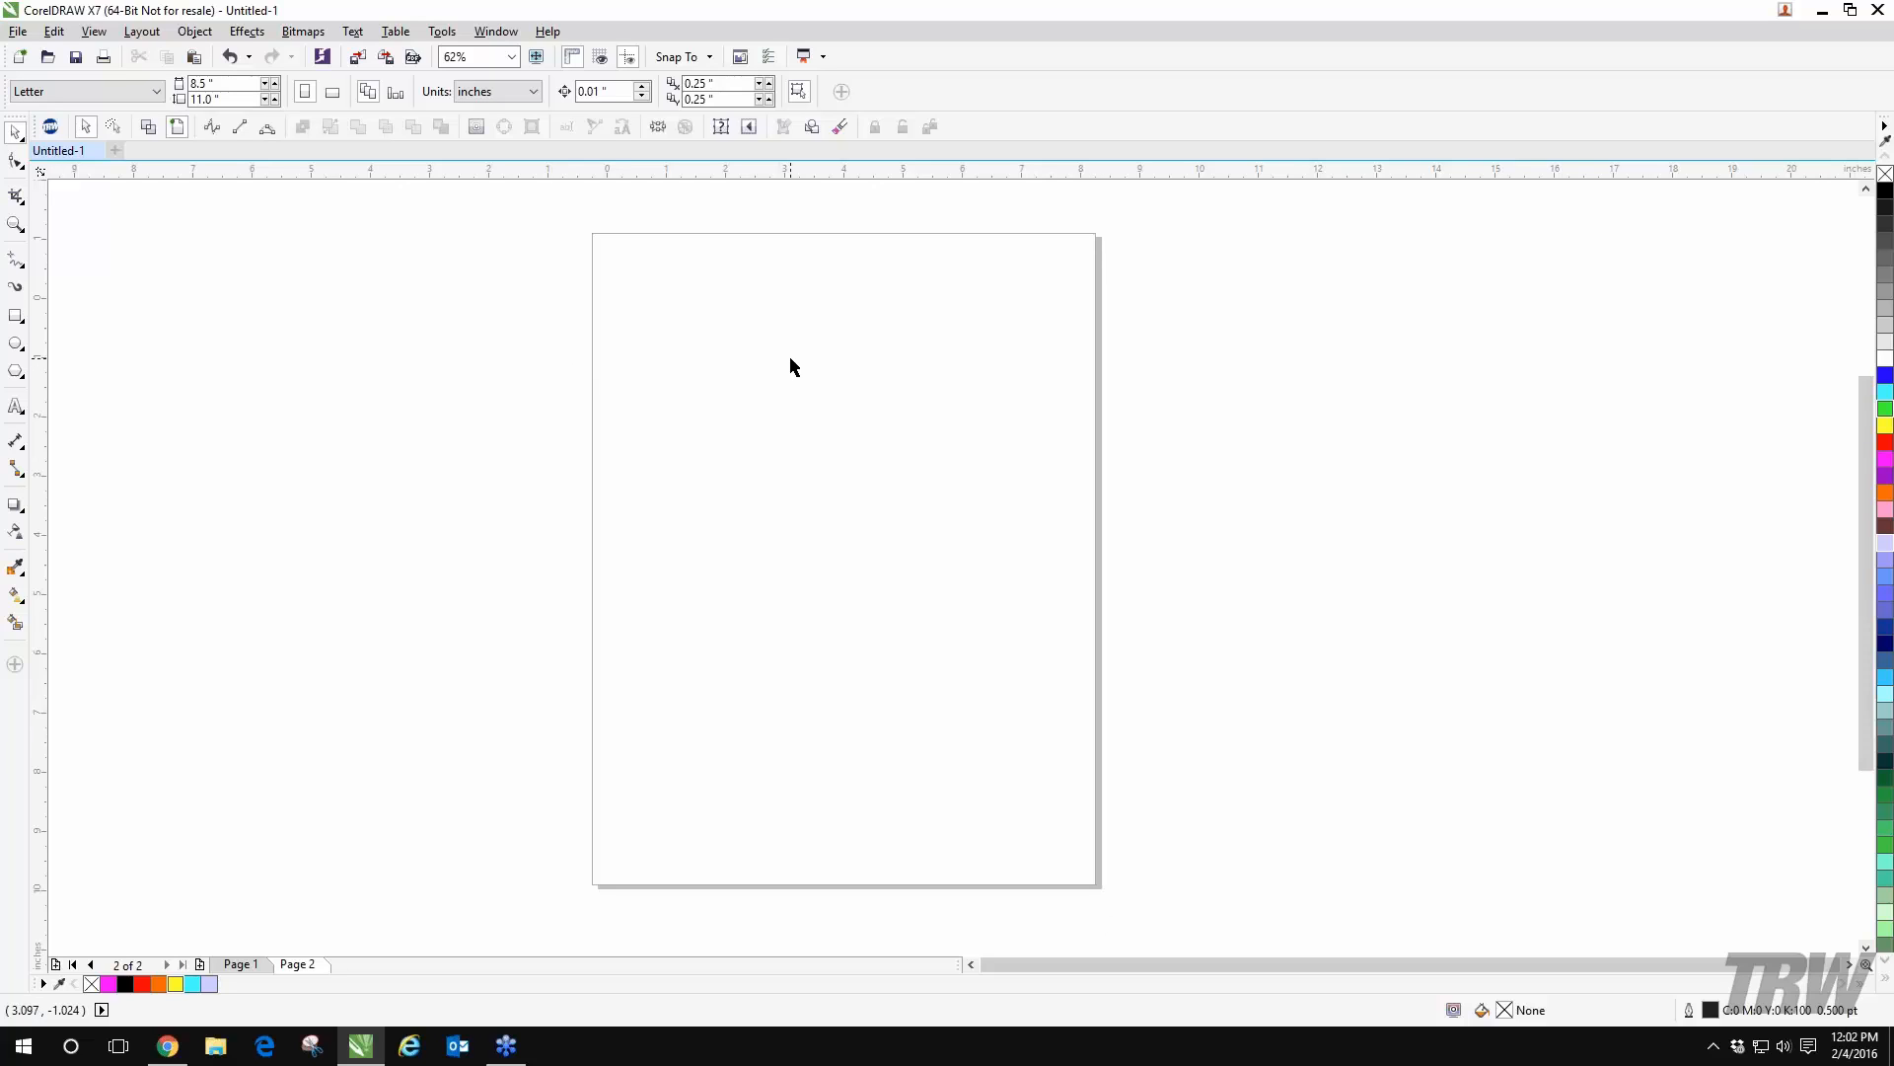
# - Draw five rectangles of different sizes on and around the page, and delete them all
pyautogui.click(15, 316)
pyautogui.moveTo(537, 302); pyautogui.dragTo(752, 449)
pyautogui.moveTo(843, 555); pyautogui.dragTo(1051, 763)
pyautogui.moveTo(1183, 534); pyautogui.dragTo(1400, 651)
pyautogui.moveTo(368, 564); pyautogui.dragTo(424, 653)
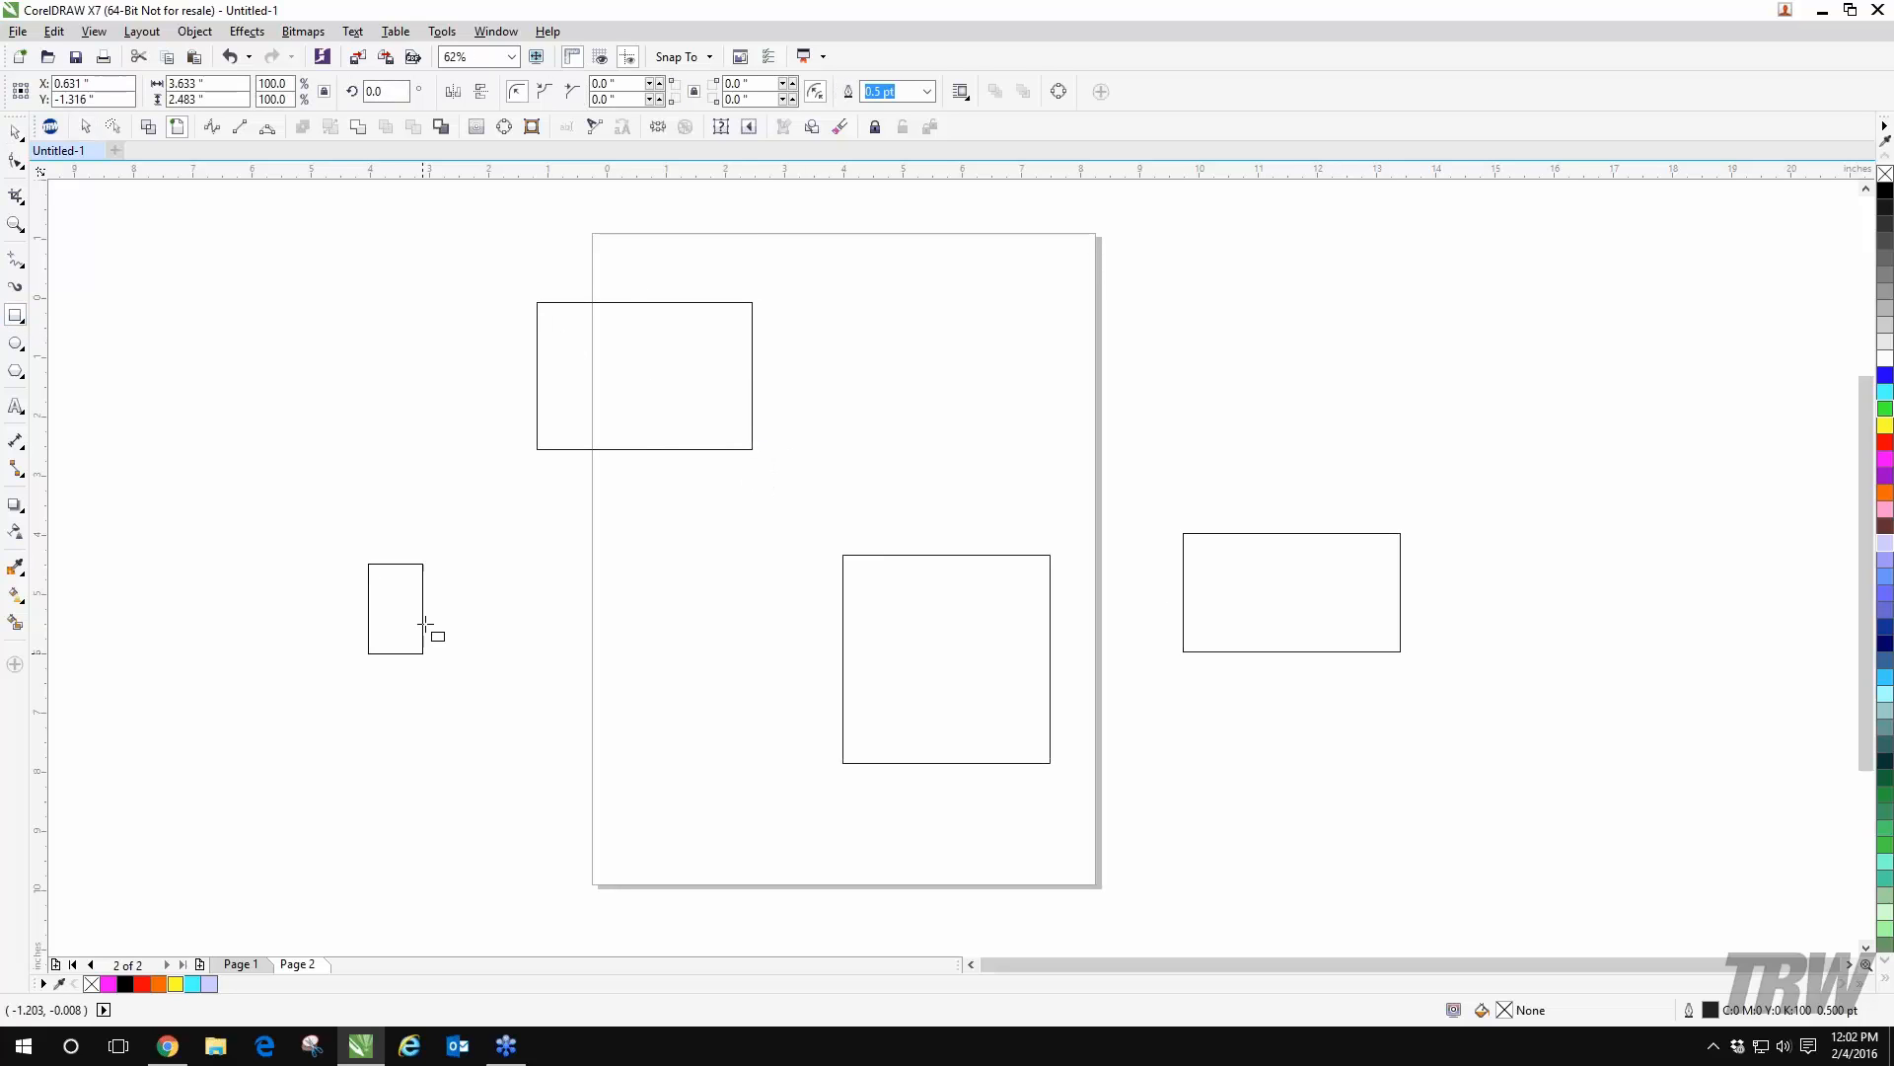
pyautogui.moveTo(233, 363); pyautogui.dragTo(331, 429)
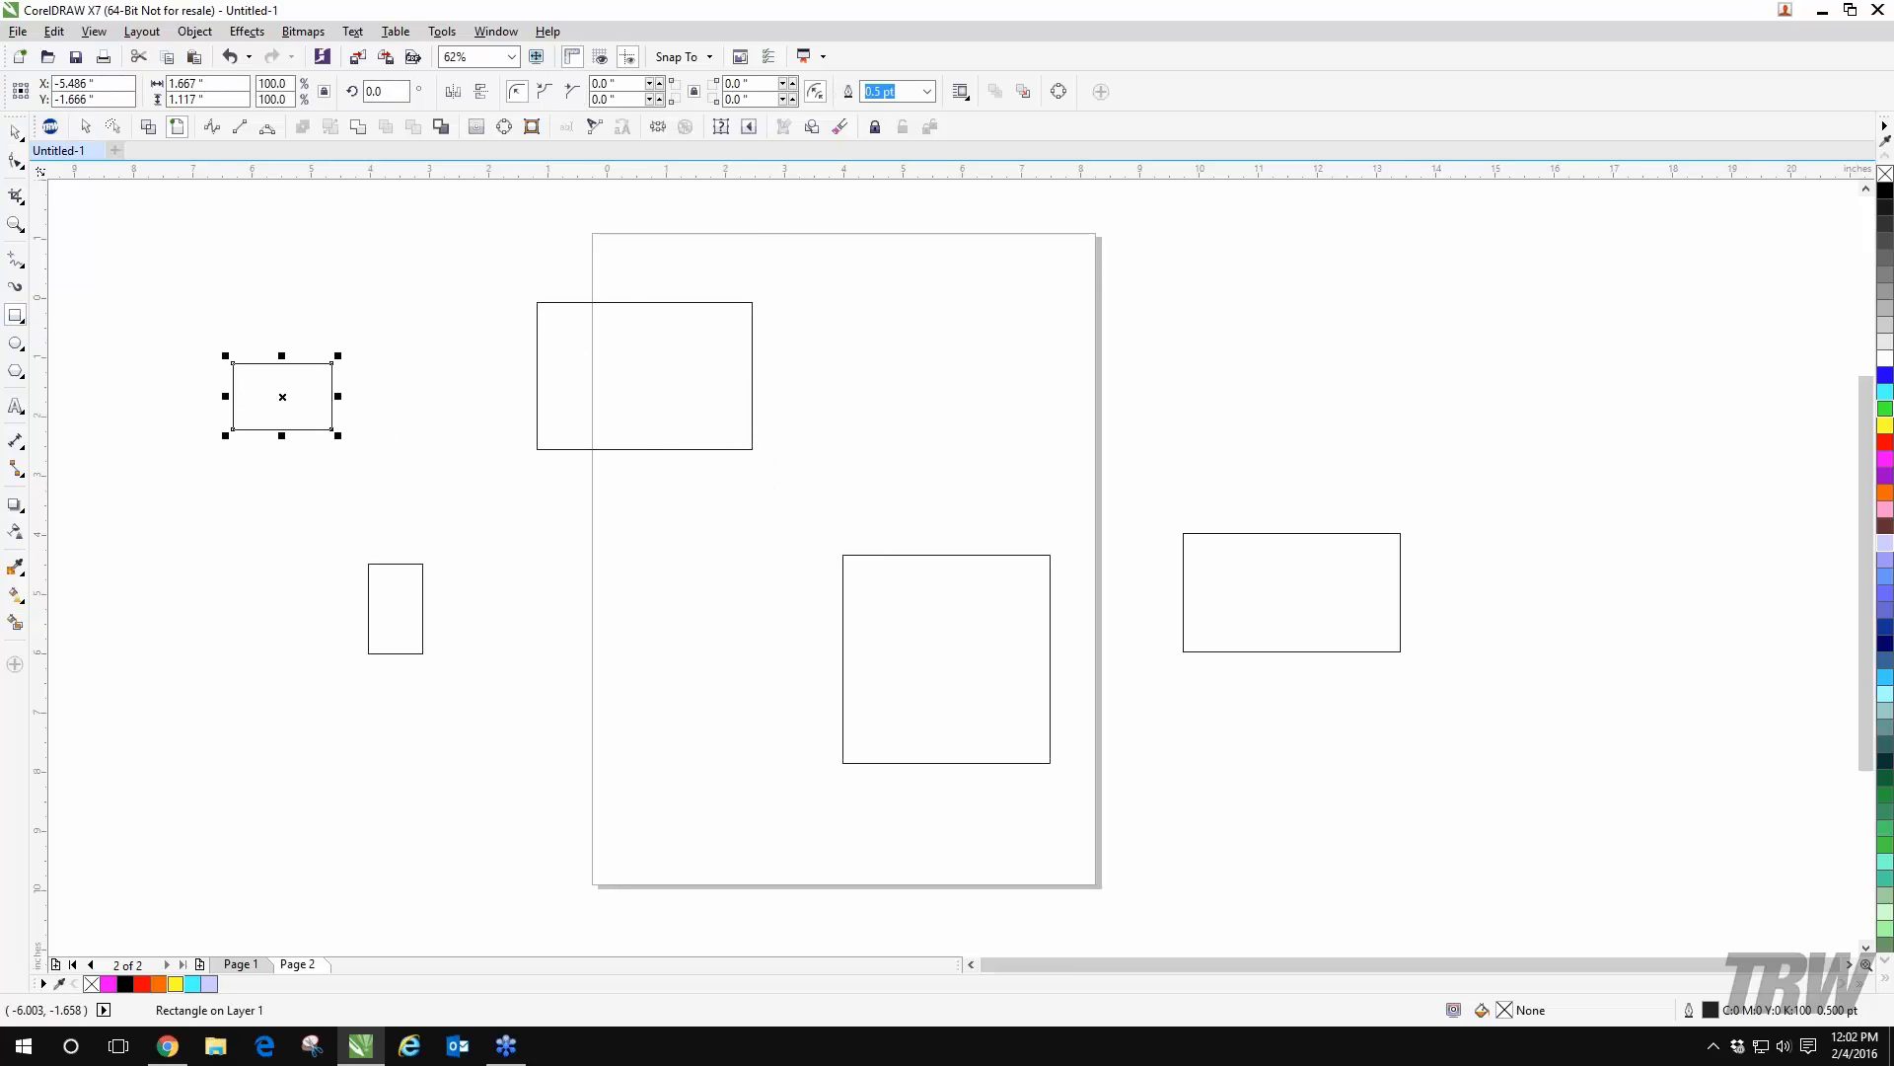
pyautogui.press('space')
pyautogui.click(427, 310)
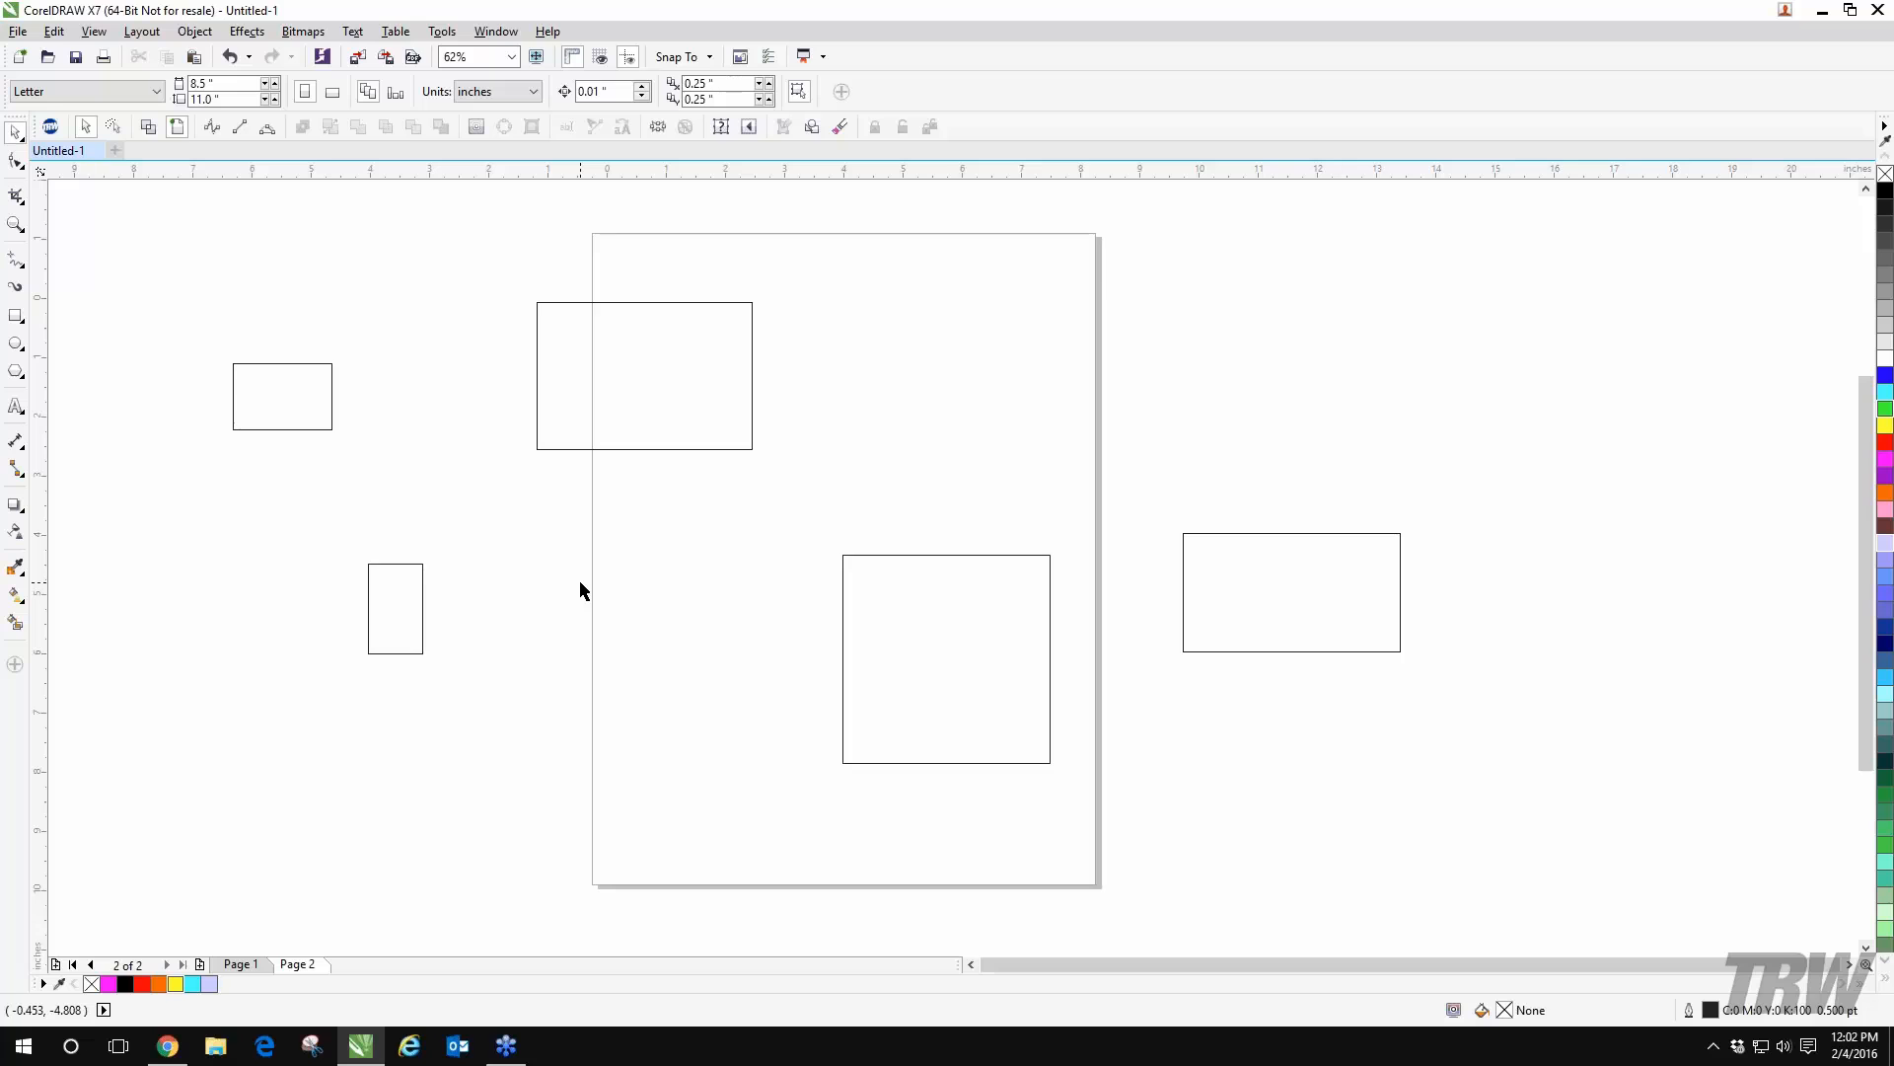
pyautogui.moveTo(169, 245)
pyautogui.mouseDown()
pyautogui.moveTo(825, 326)
pyautogui.moveTo(1443, 834)
pyautogui.mouseUp()
pyautogui.press('Delete')
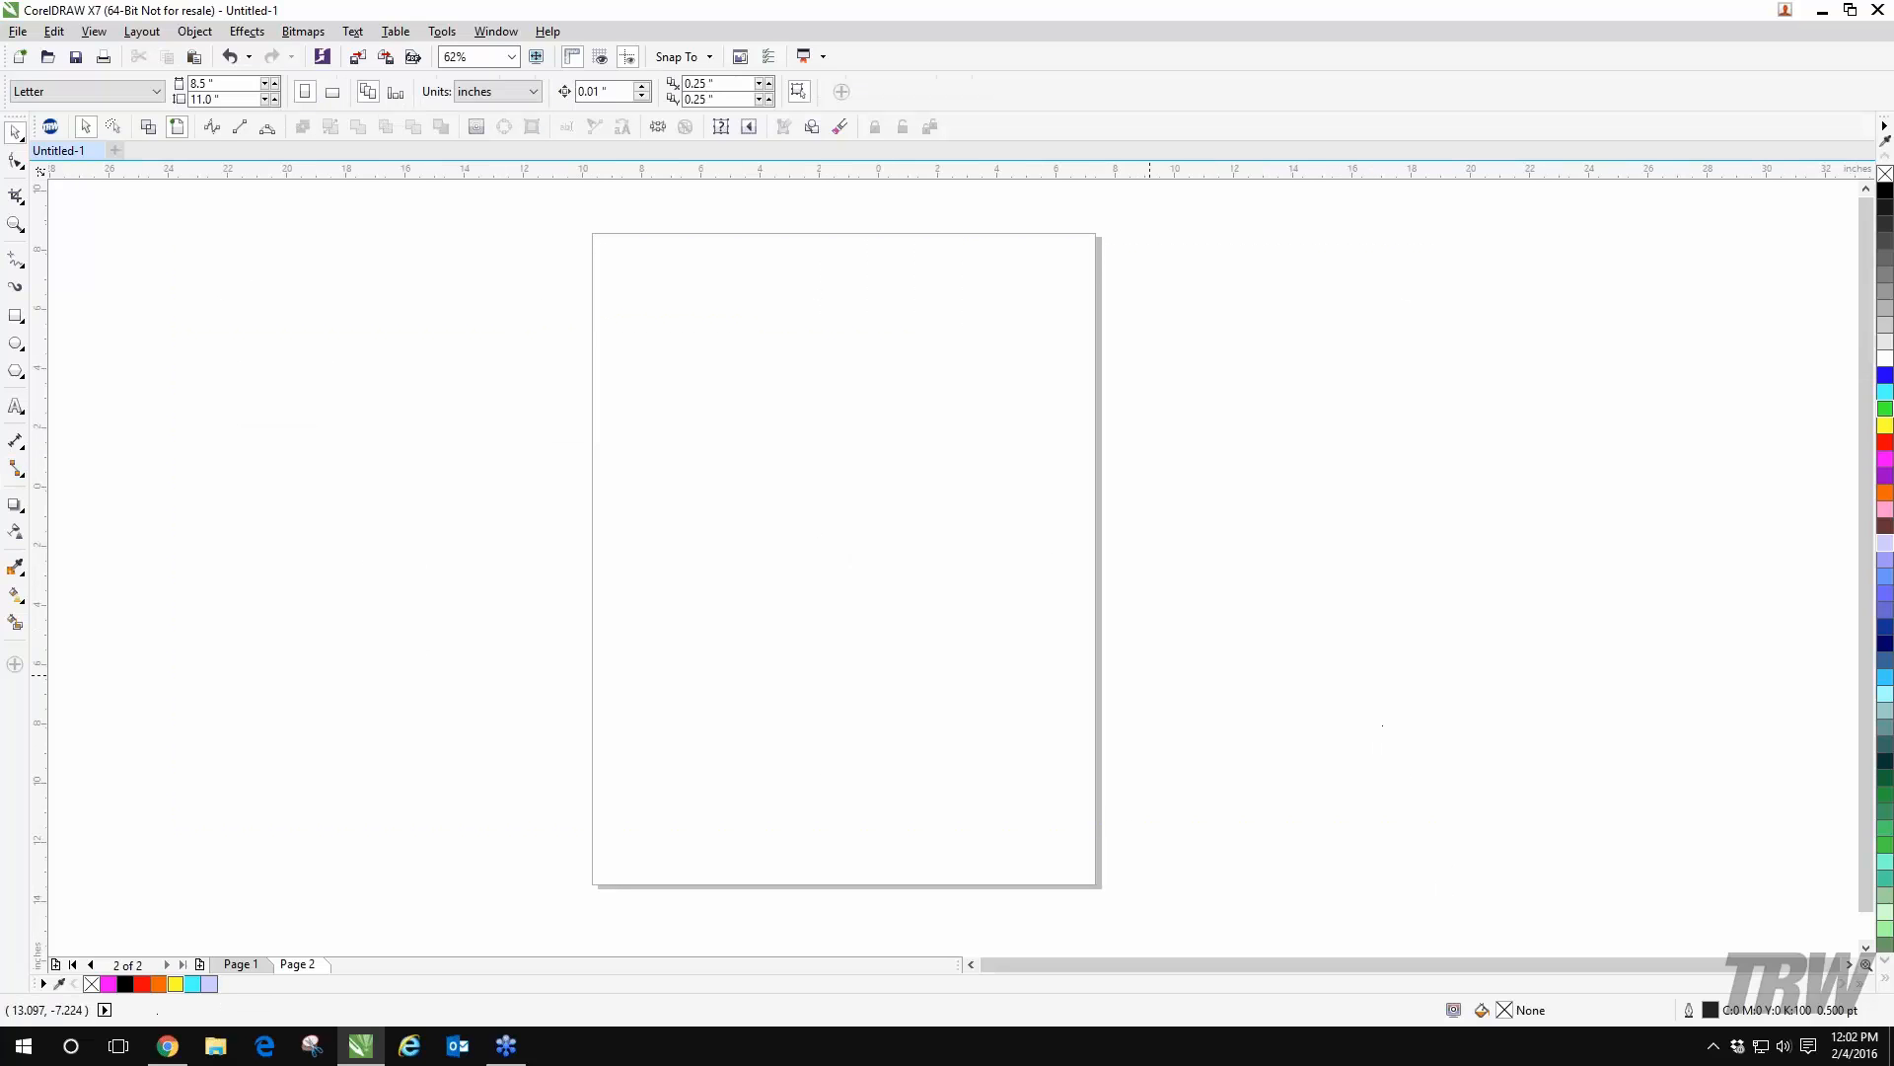
# - Set the page width to 90 inches
pyautogui.scroll(-2, 1127, 683)
pyautogui.moveTo(1110, 667)
pyautogui.mouseDown()
pyautogui.moveTo(780, 570)
pyautogui.moveTo(1078, 658)
pyautogui.mouseUp()
pyautogui.scroll(-1, 780, 570)
pyautogui.scroll(1, 781, 570)
pyautogui.scroll(1, 1075, 651)
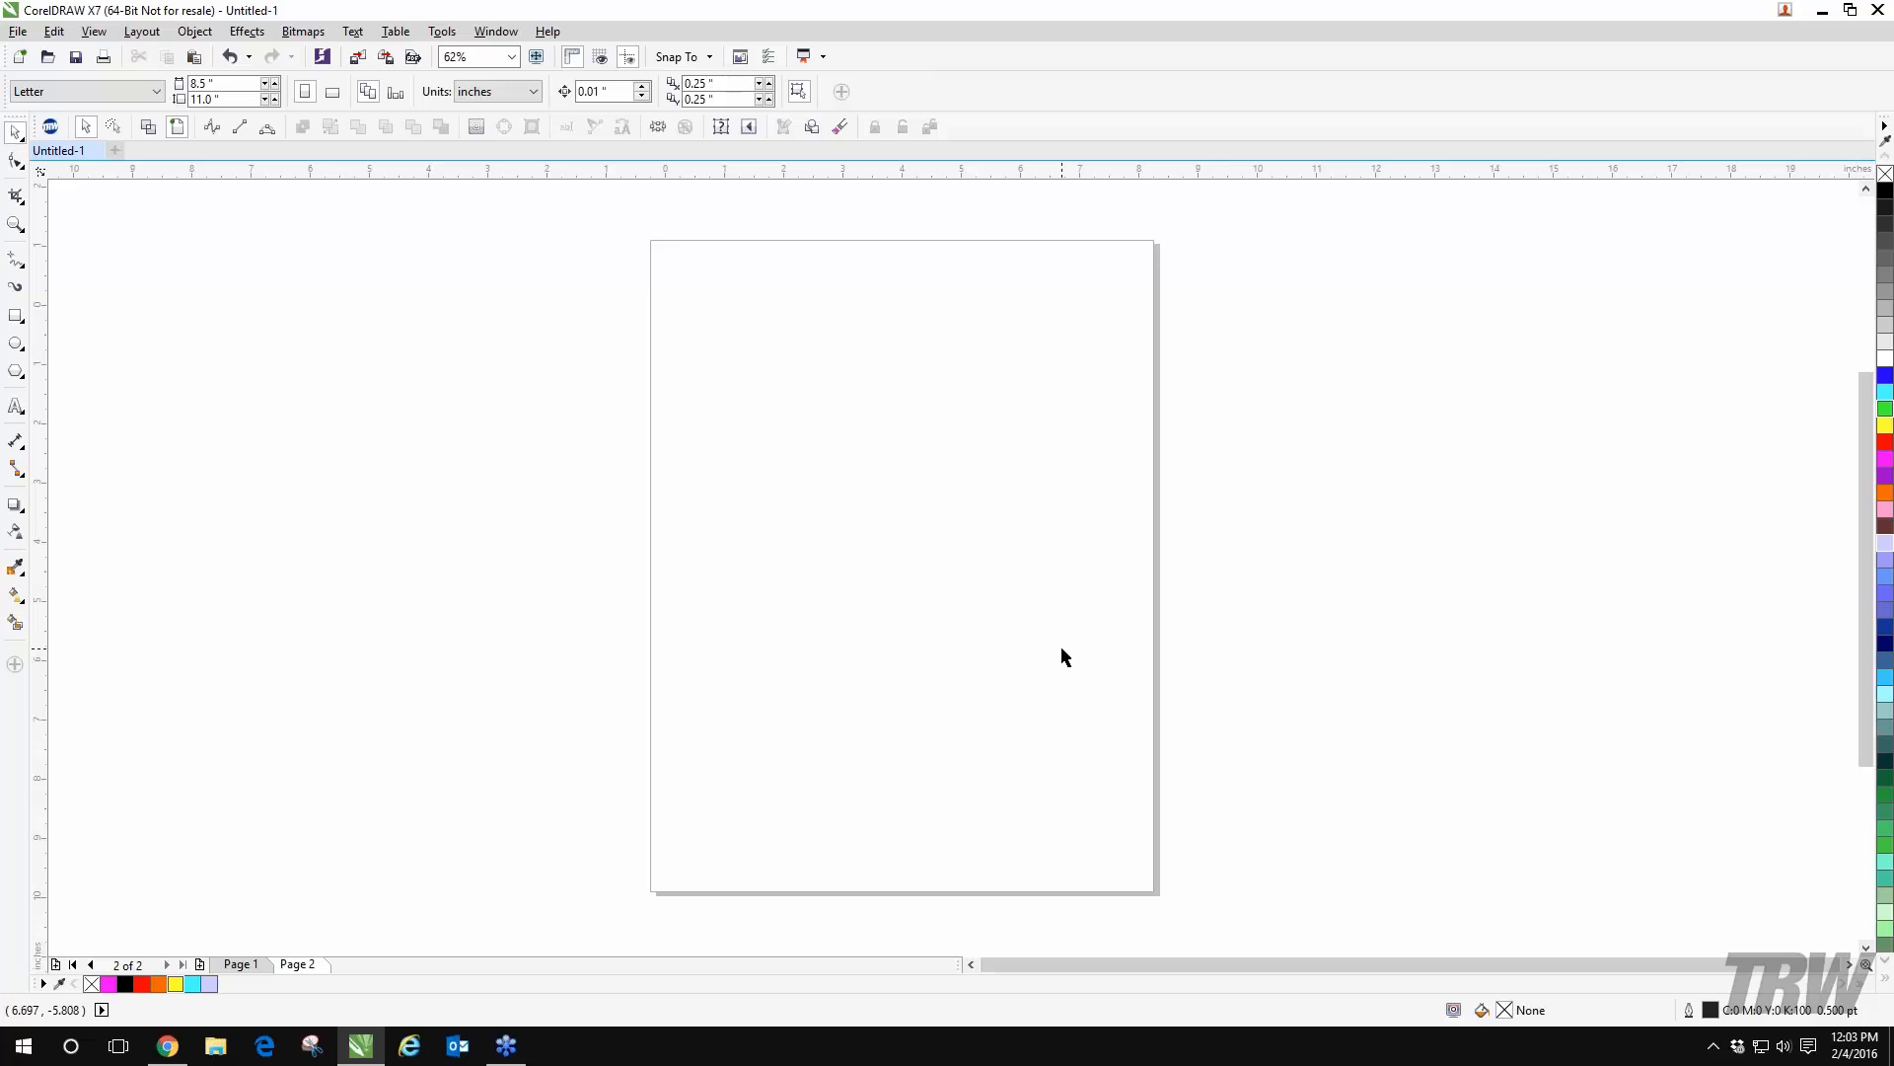
pyautogui.click(229, 87)
pyautogui.write('90')
pyautogui.press('Return')
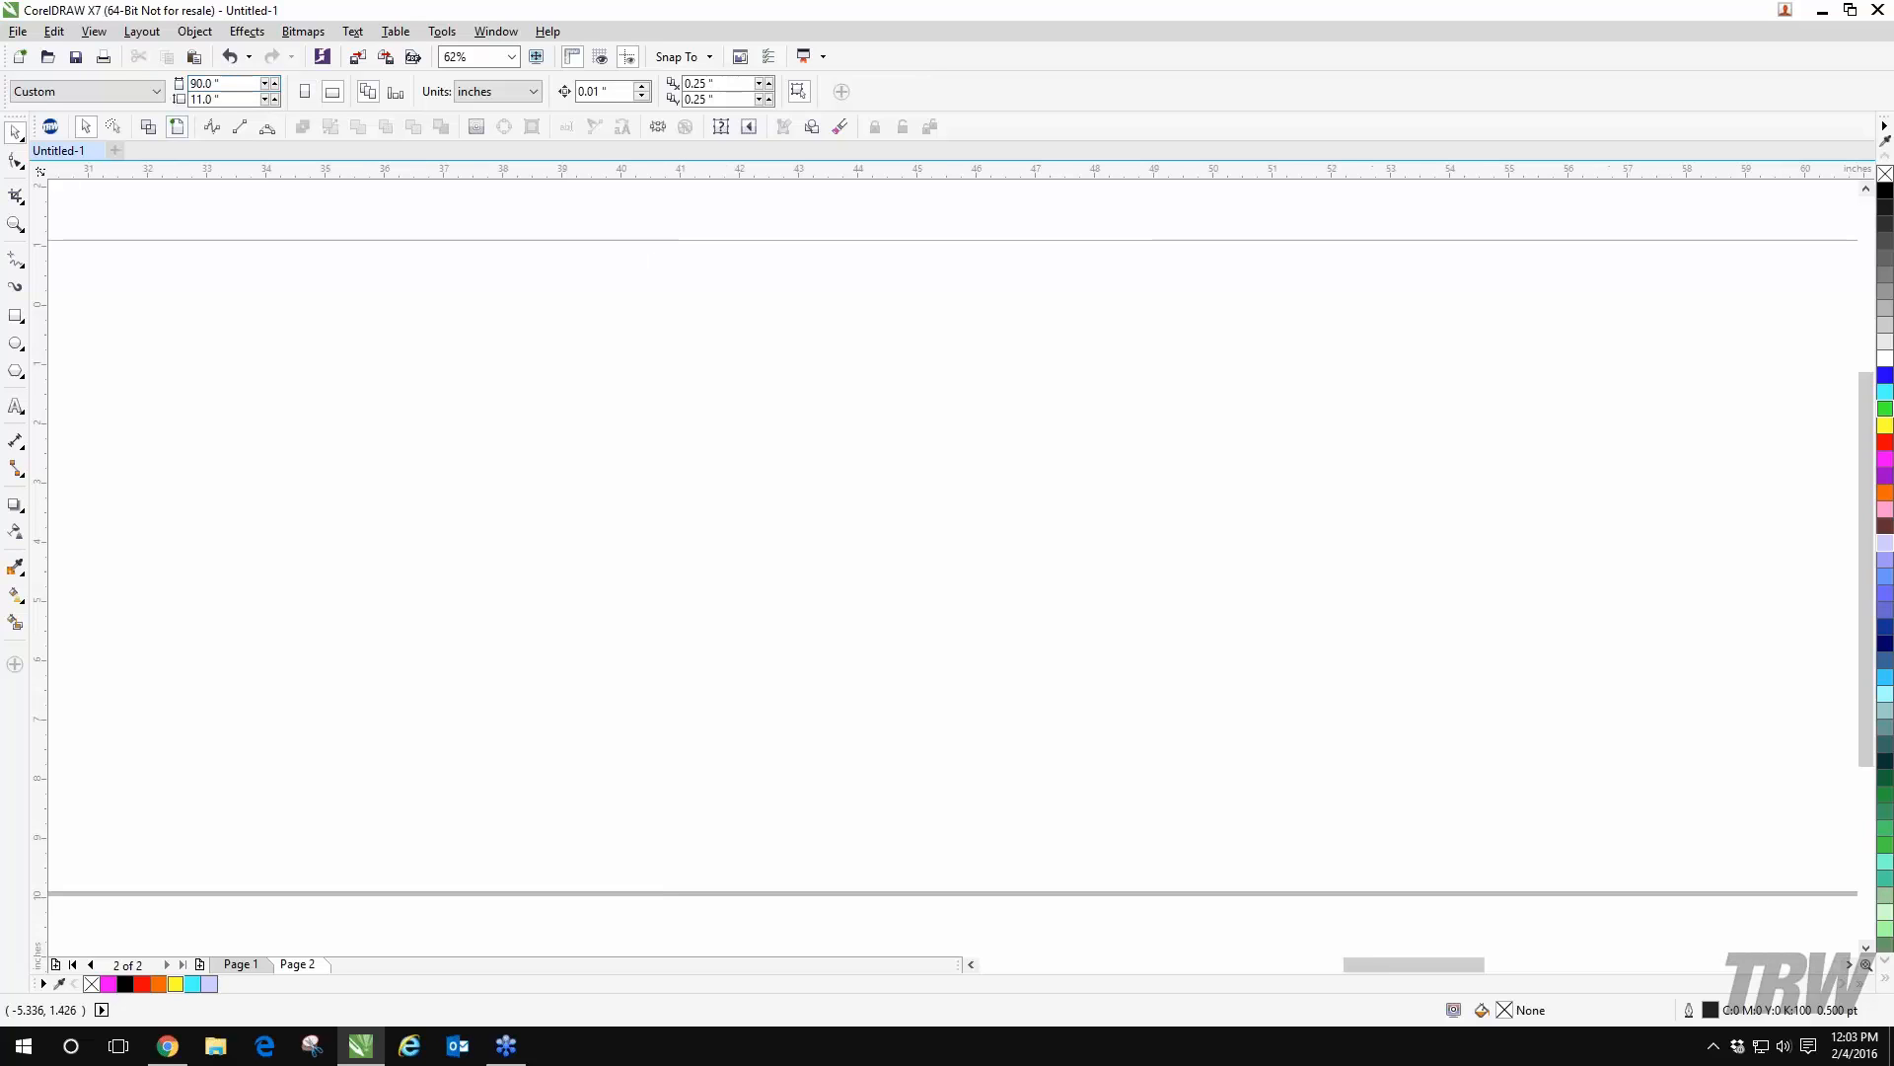
pyautogui.scroll(-2, 533, 390)
pyautogui.moveTo(573, 337); pyautogui.dragTo(727, 382)
pyautogui.scroll(1, 416, 224)
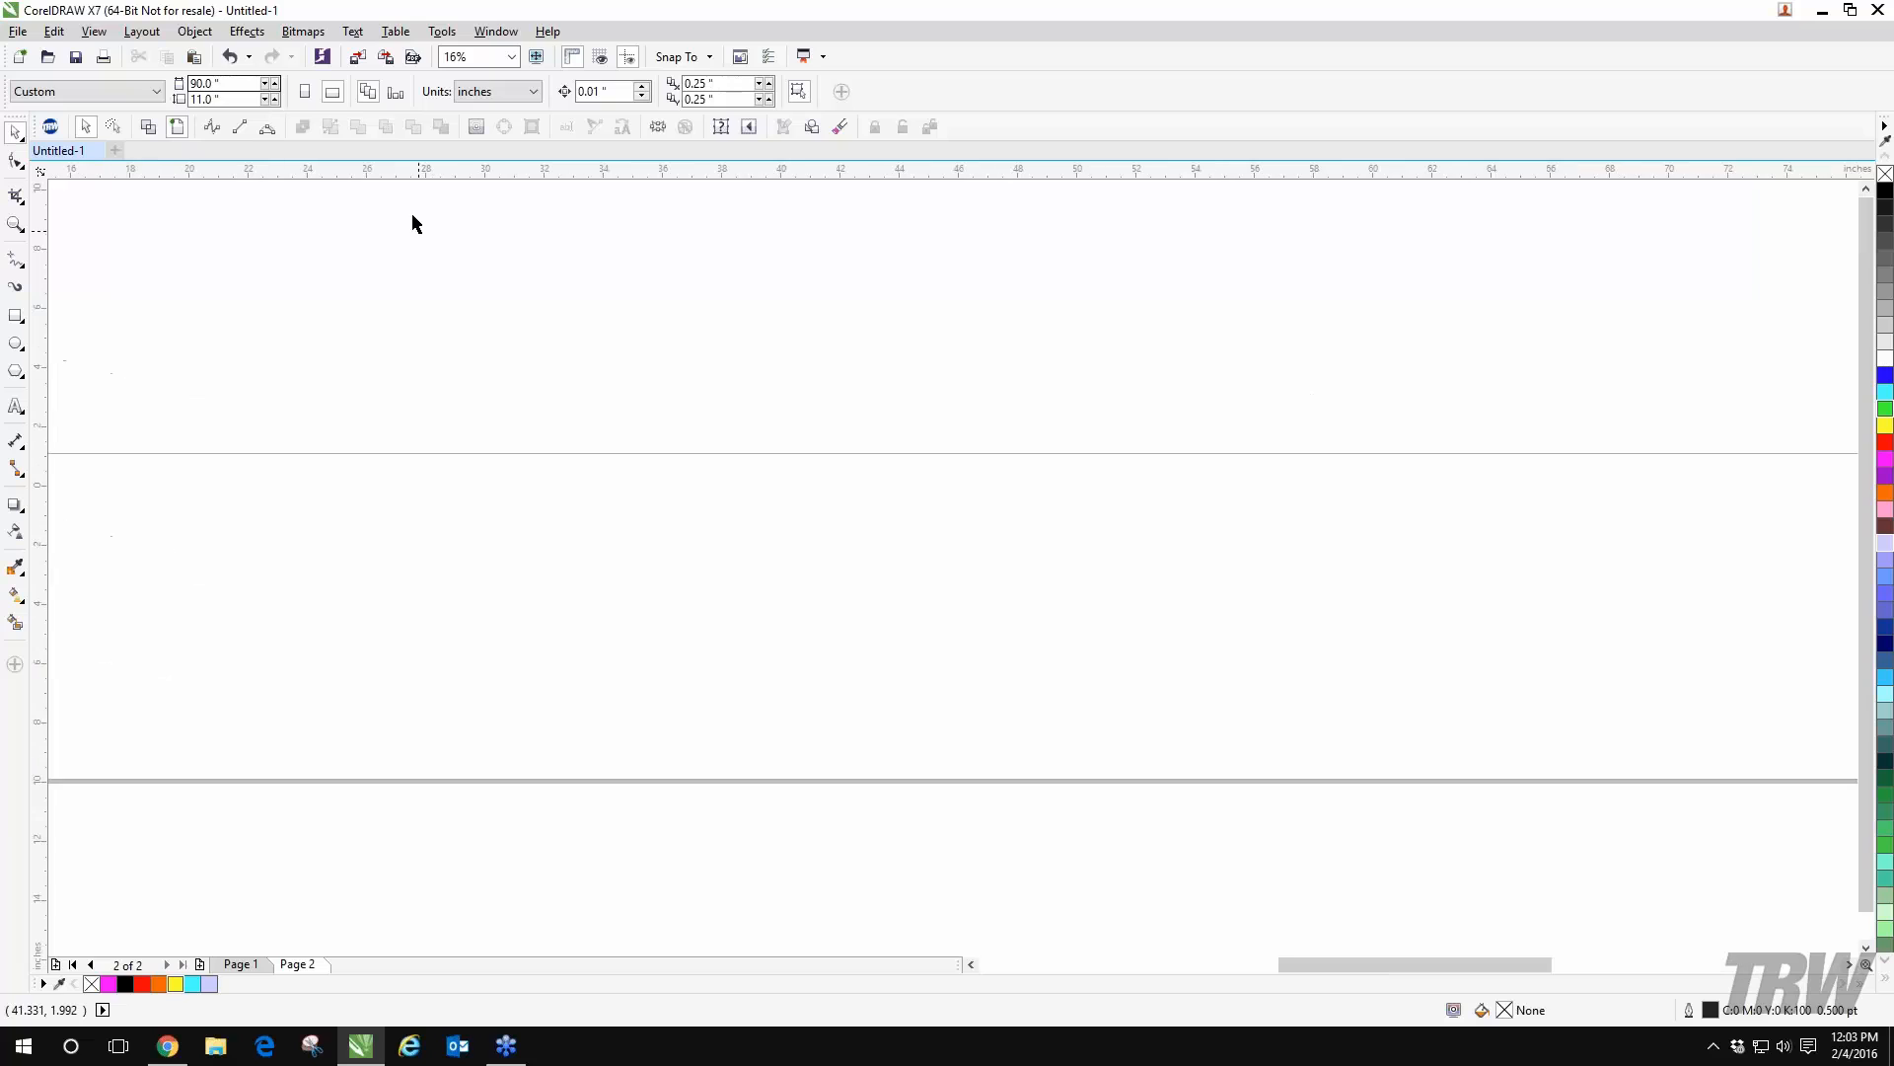
# - Set the page size to 12 inches wide by 12 inches high
pyautogui.click(207, 83)
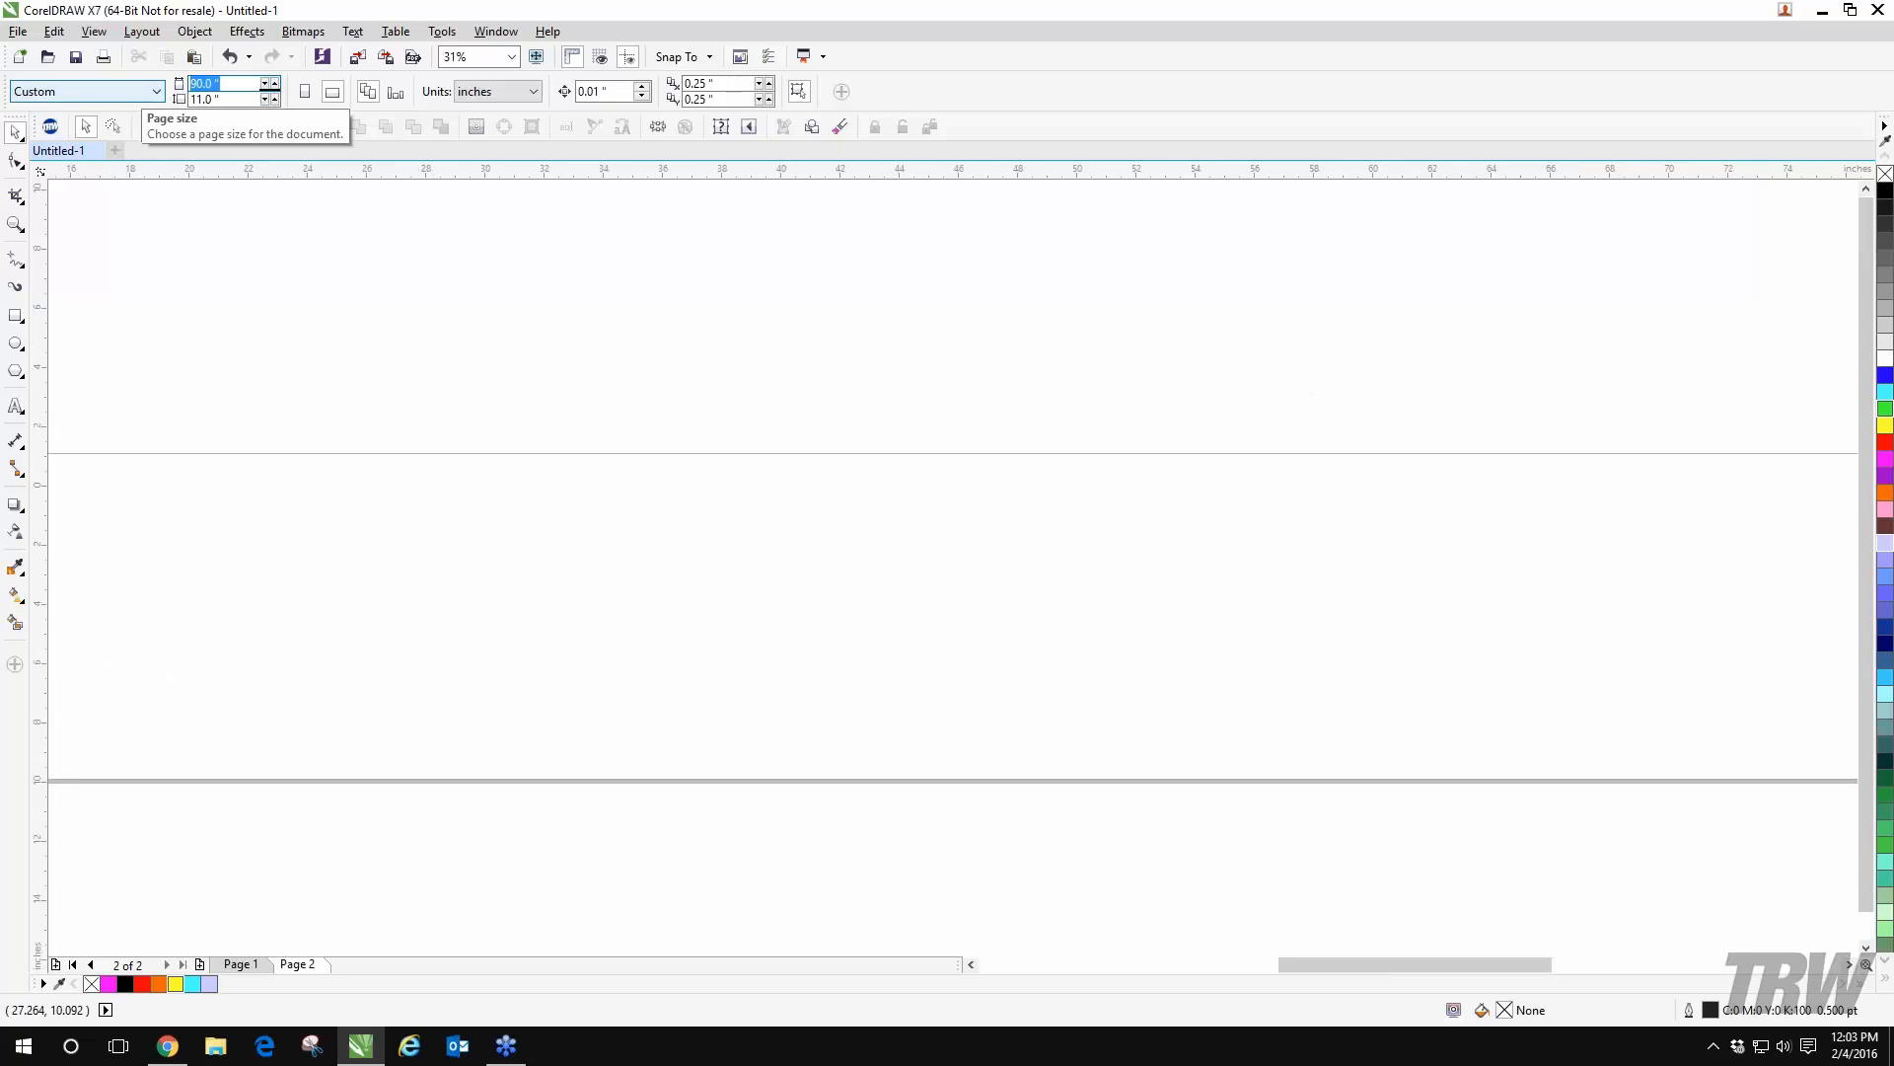
pyautogui.write('12')
pyautogui.press('Tab')
pyautogui.write('12')
pyautogui.press('Return')
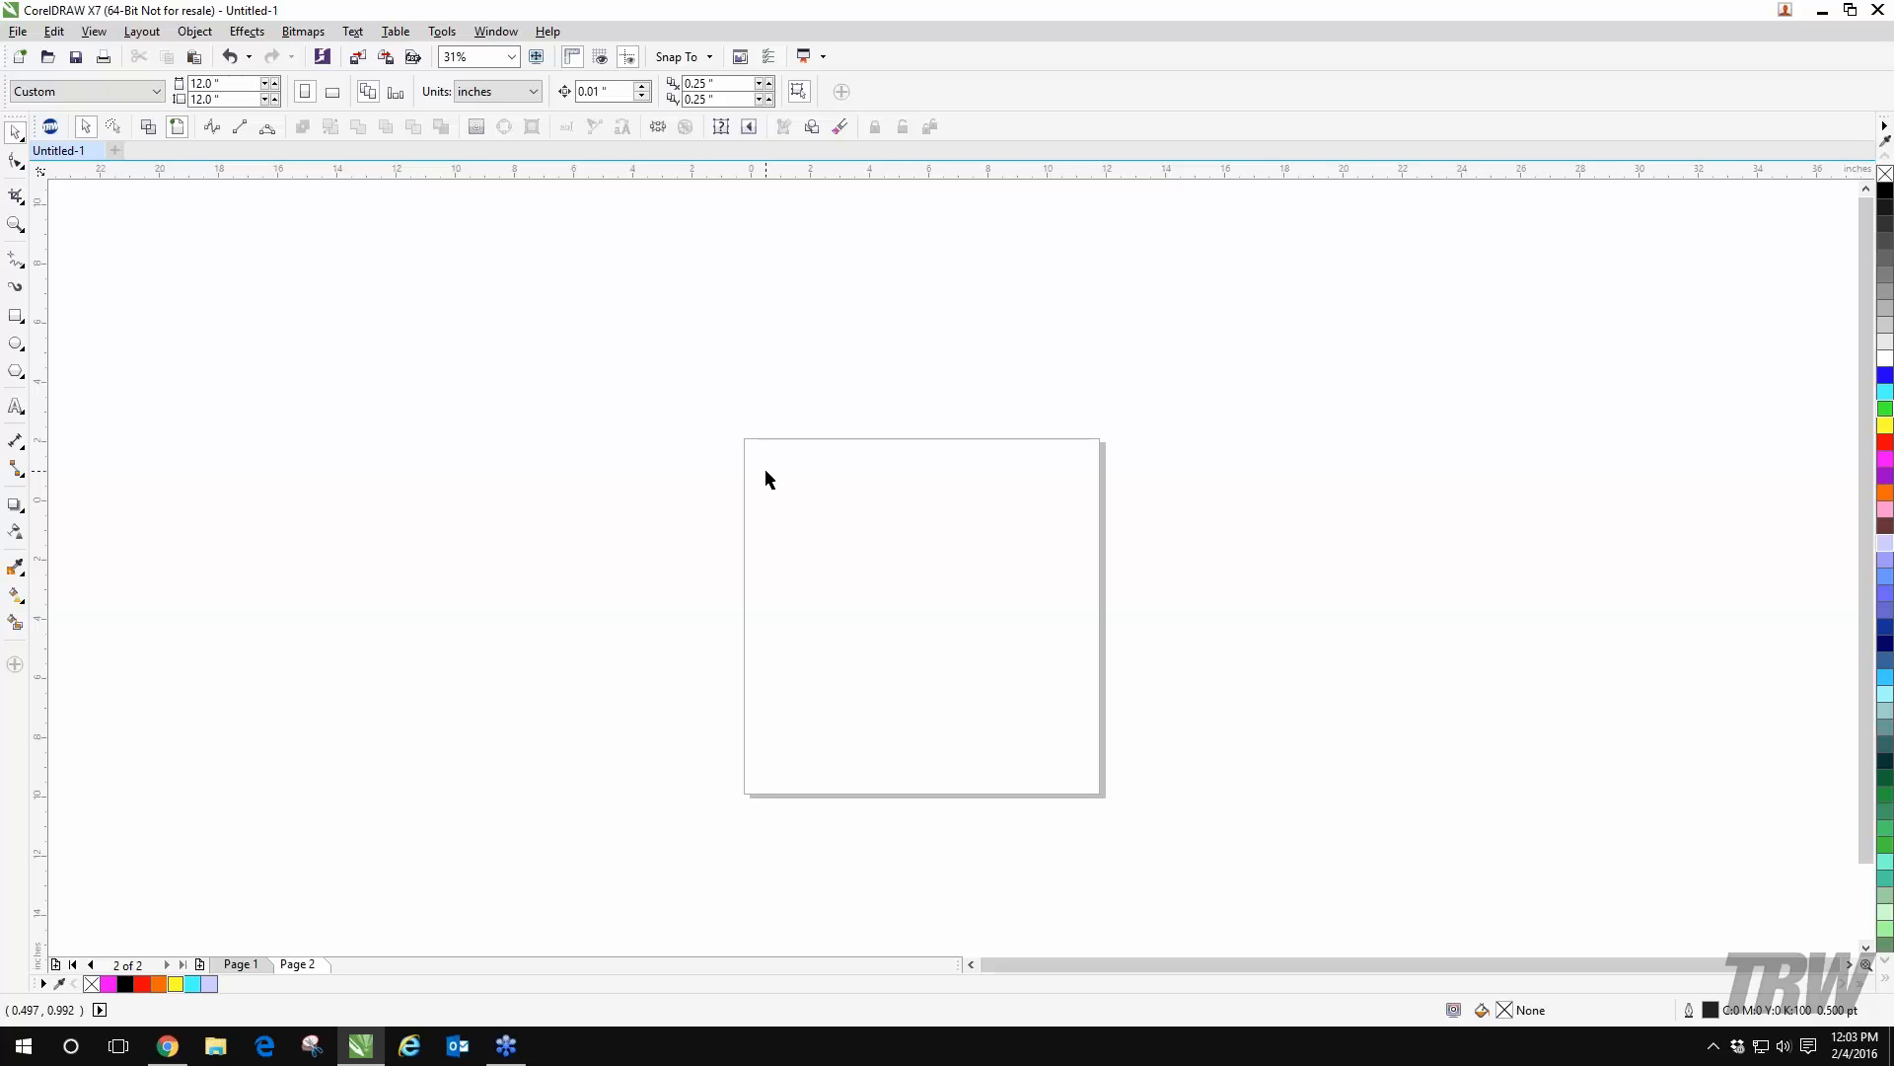
# - Set the page width to 23 inches
pyautogui.moveTo(240, 85); pyautogui.dragTo(53, 96)
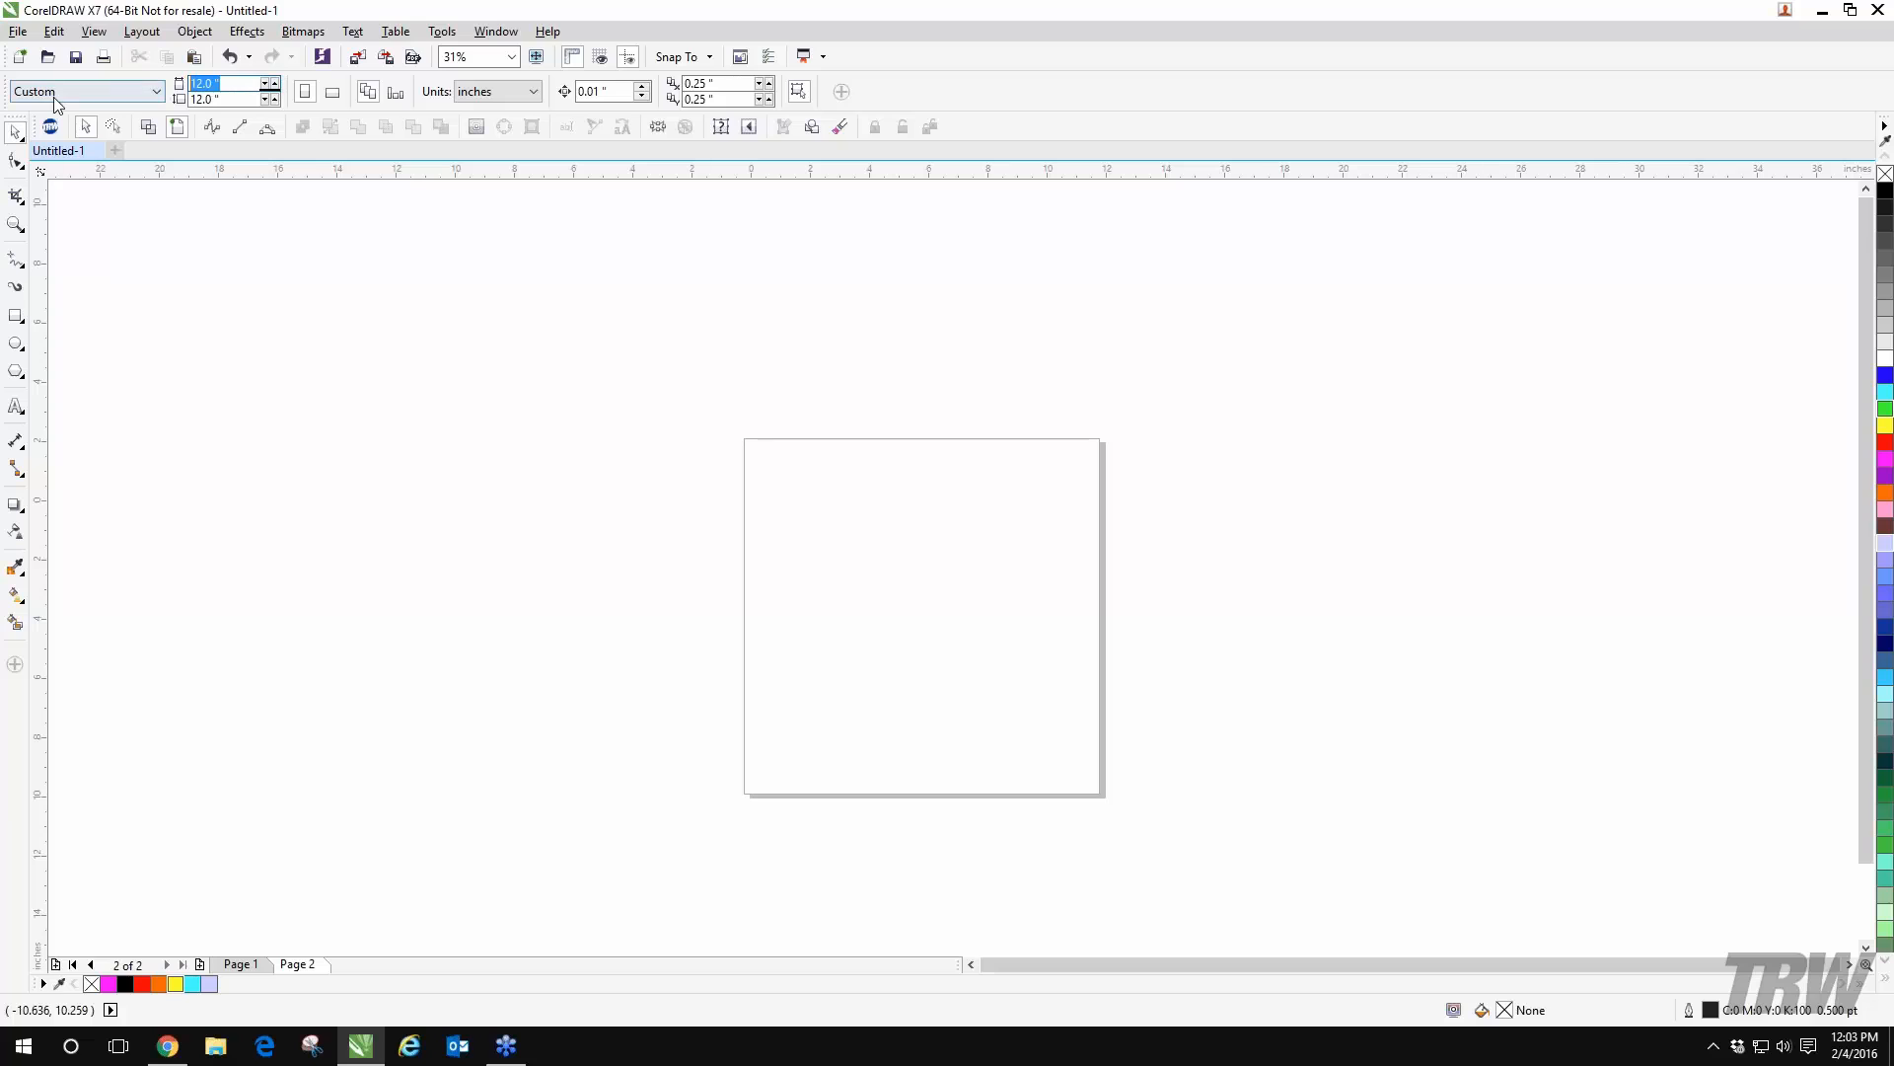
pyautogui.write('23')
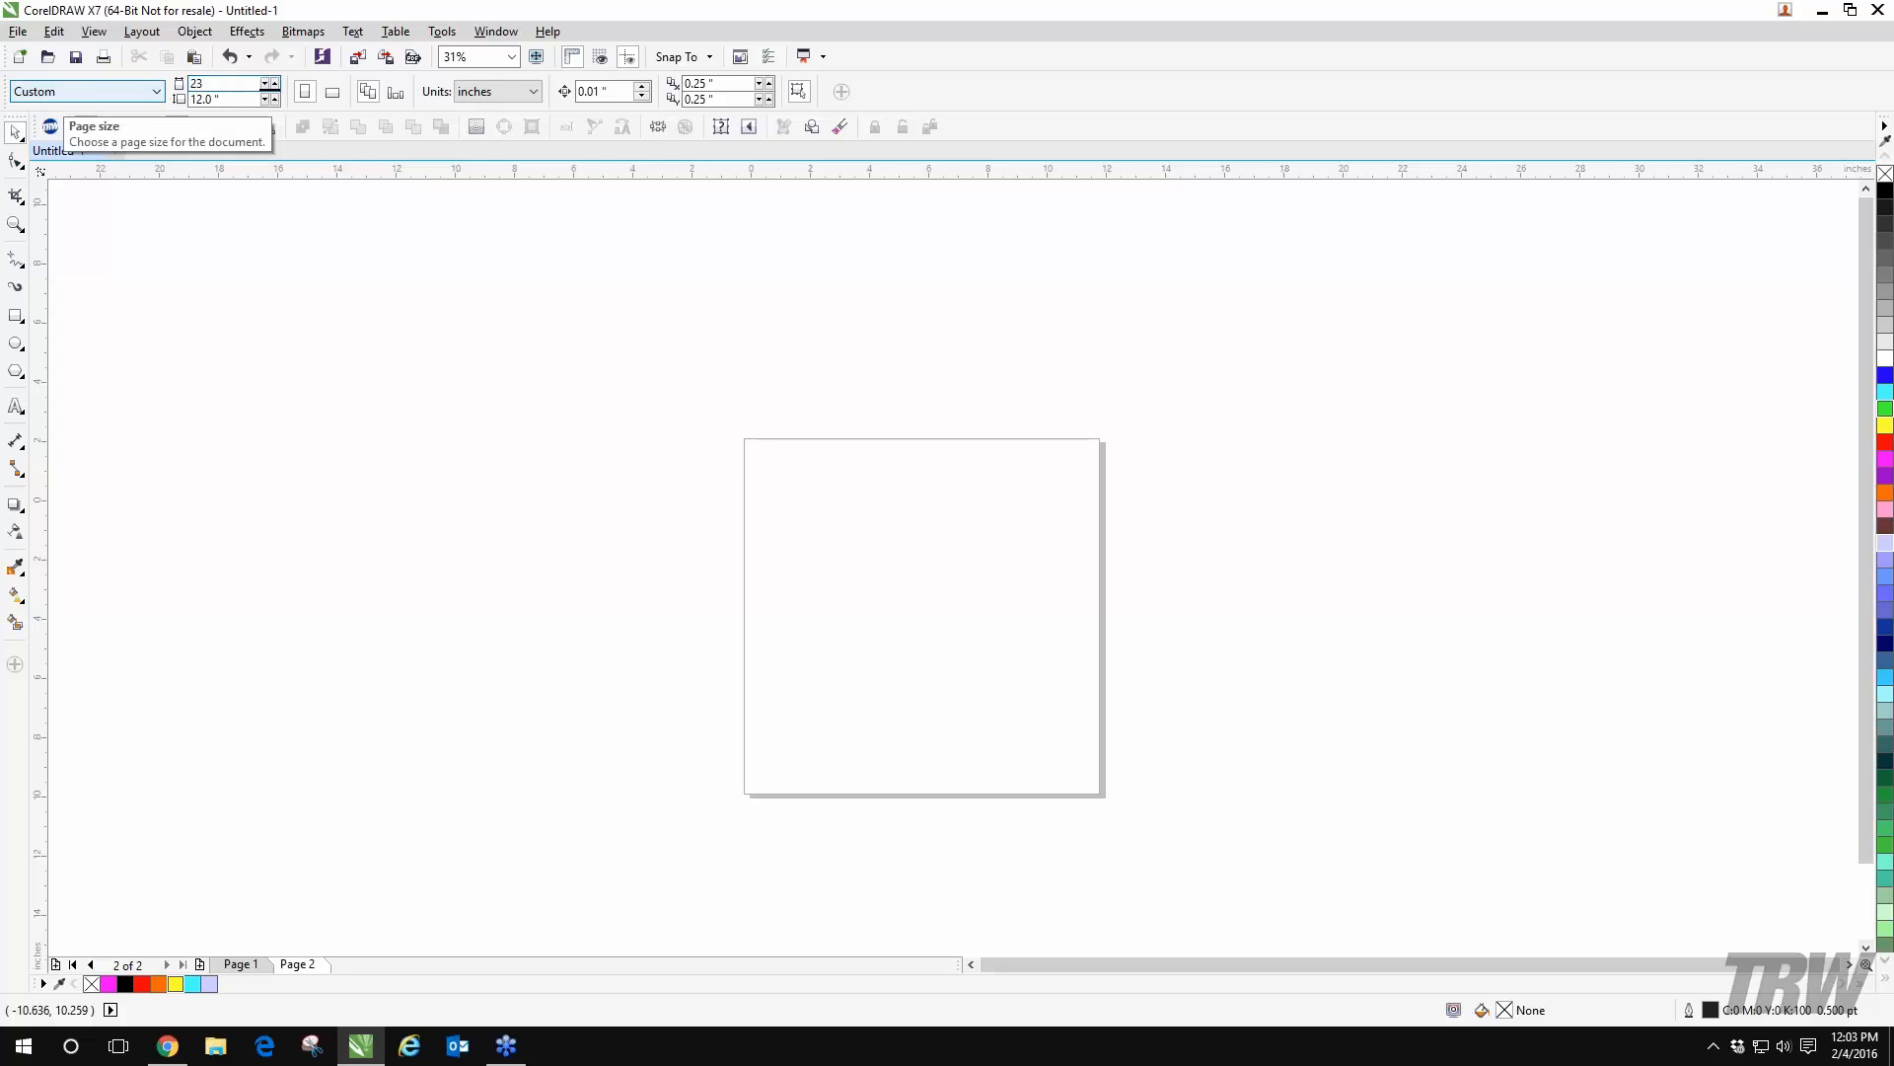
pyautogui.press('Return')
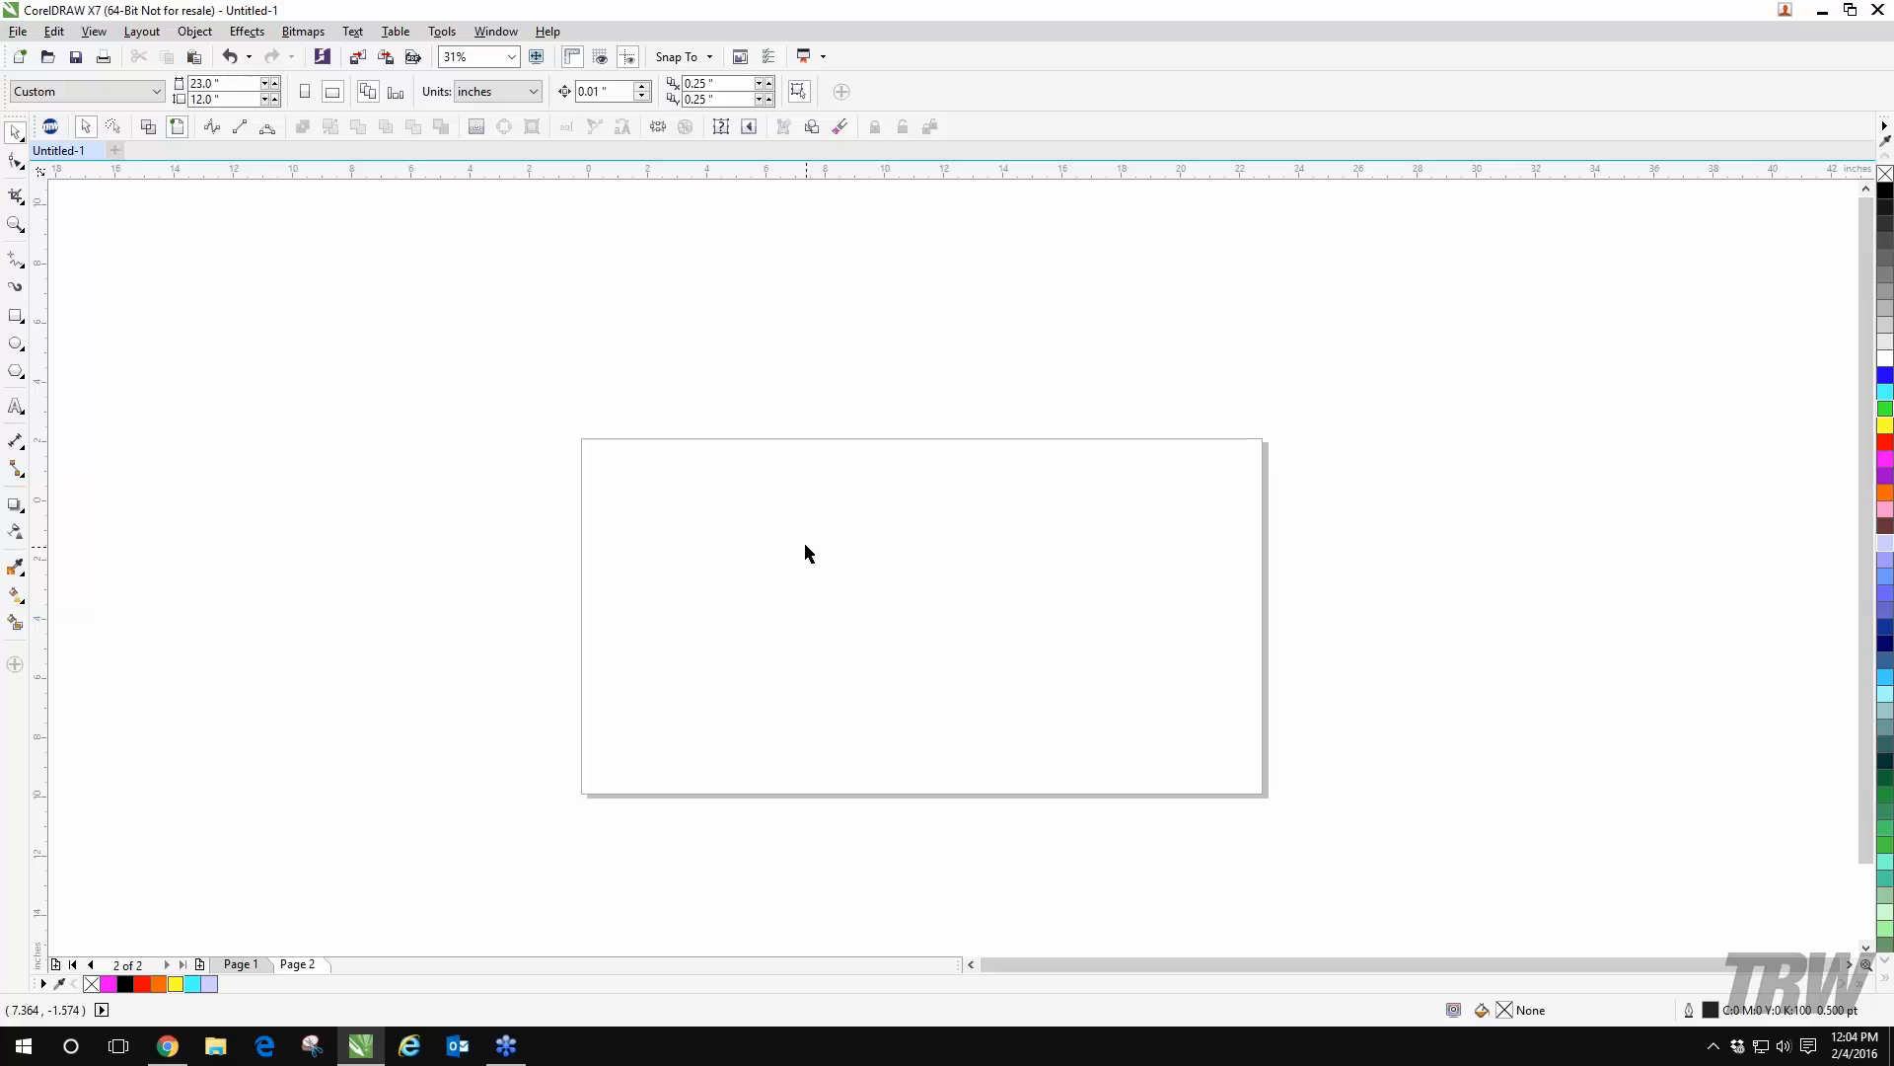
pyautogui.moveTo(660, 415); pyautogui.dragTo(547, 315)
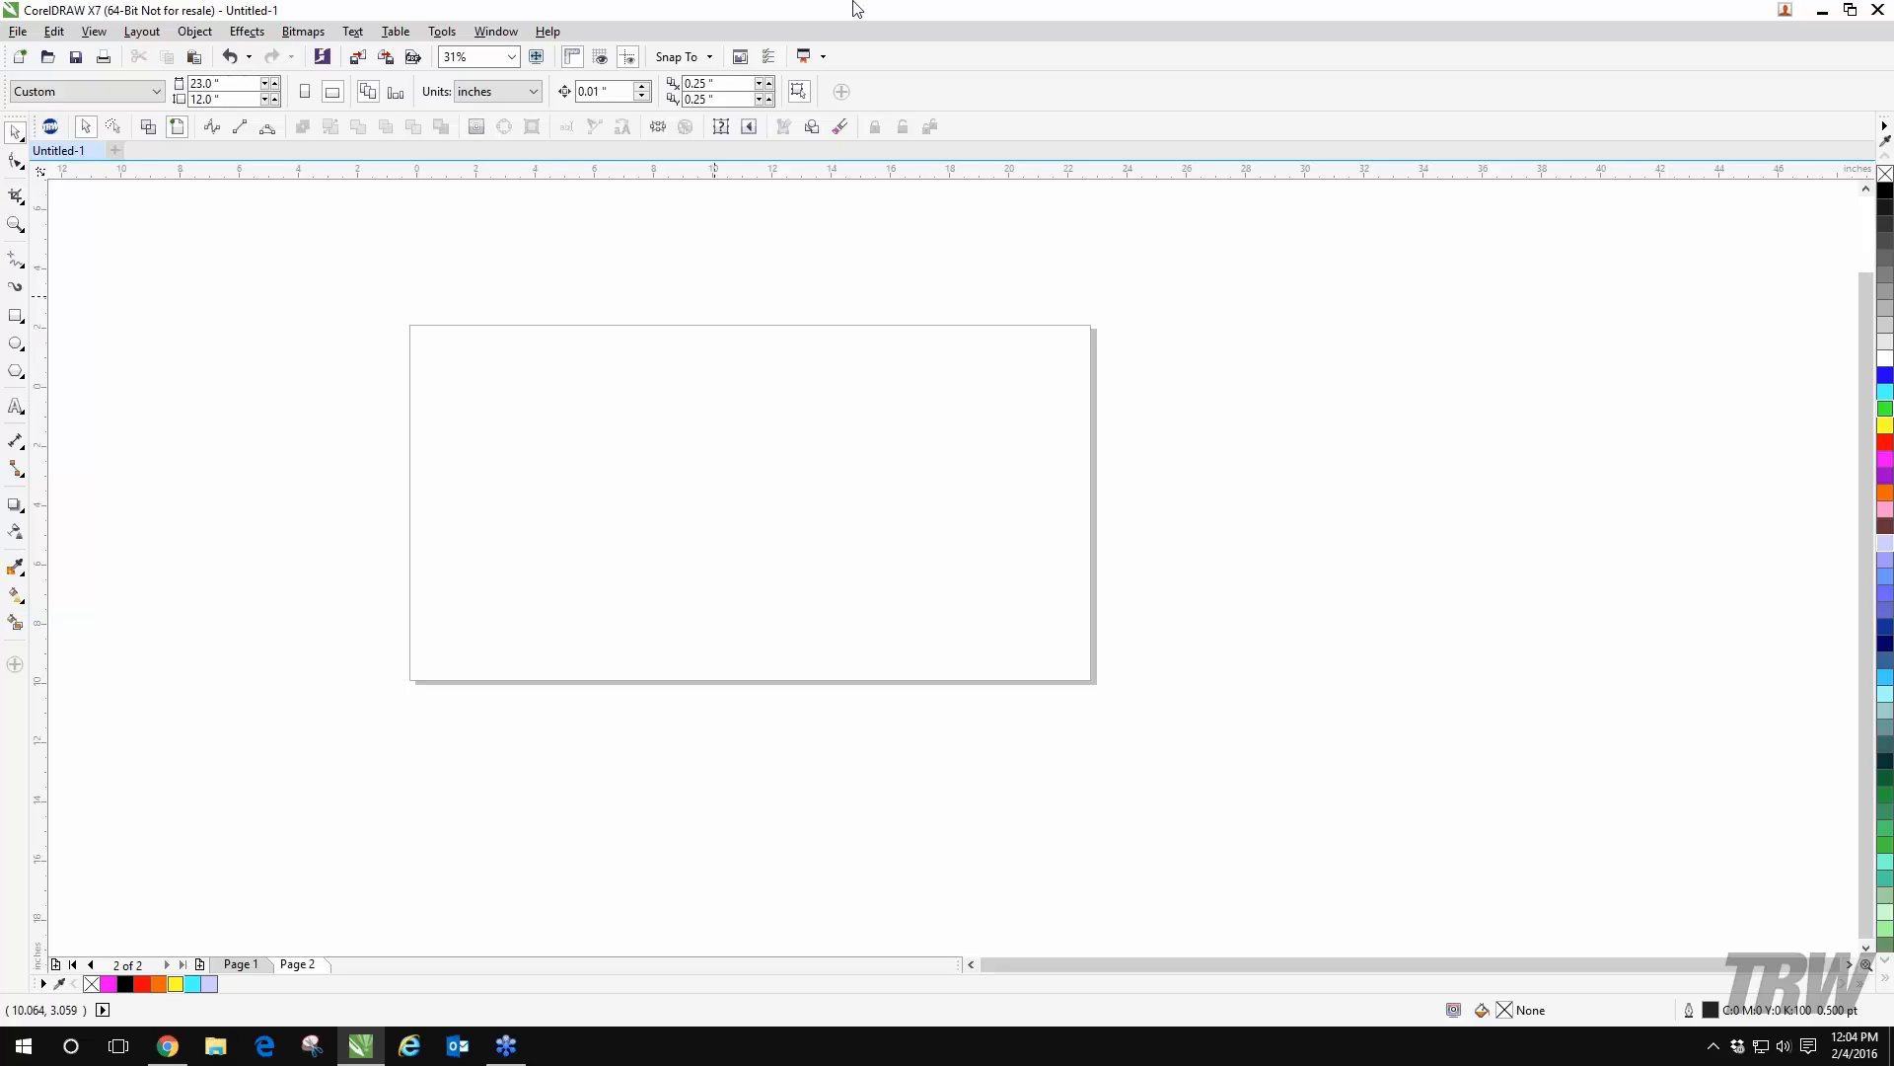
# - Examine the auto-backup interval choices and backup folder settings in the Save options, and leave the options without saving changes
pyautogui.click(450, 33)
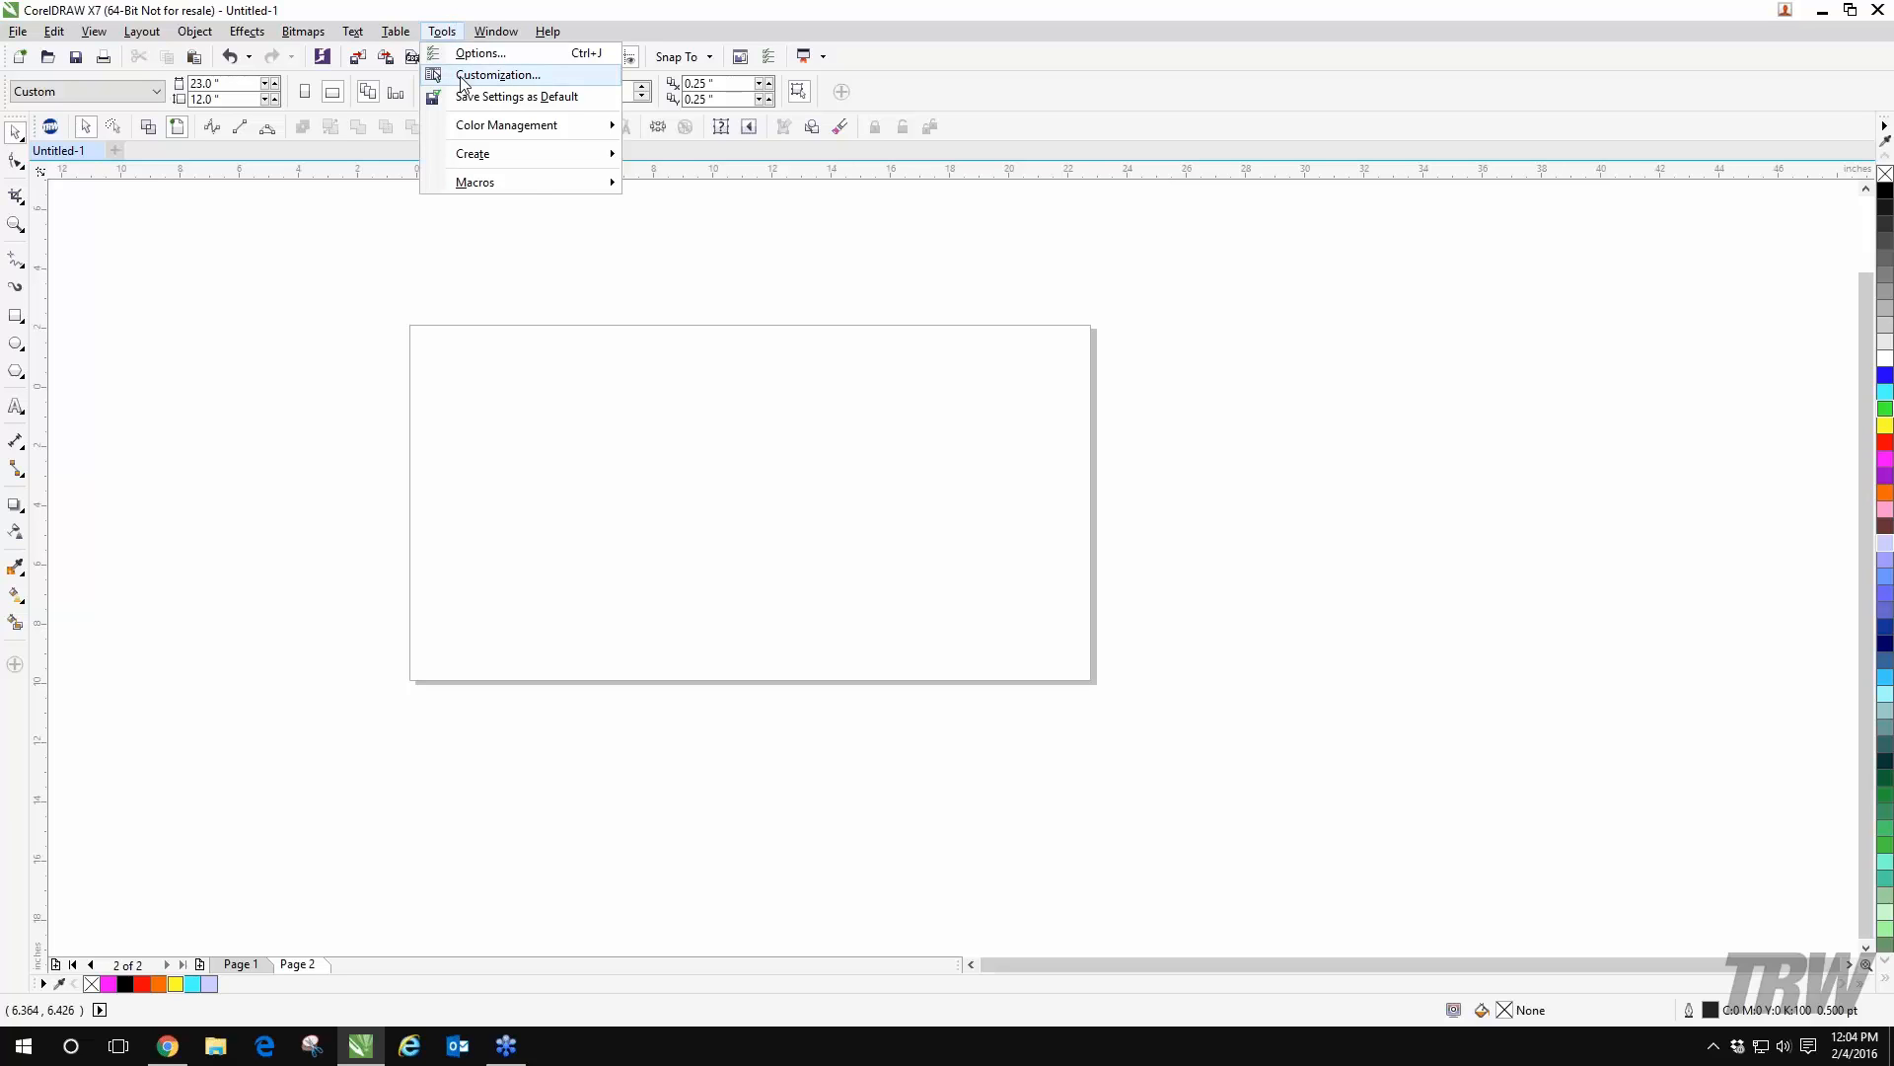
pyautogui.click(463, 76)
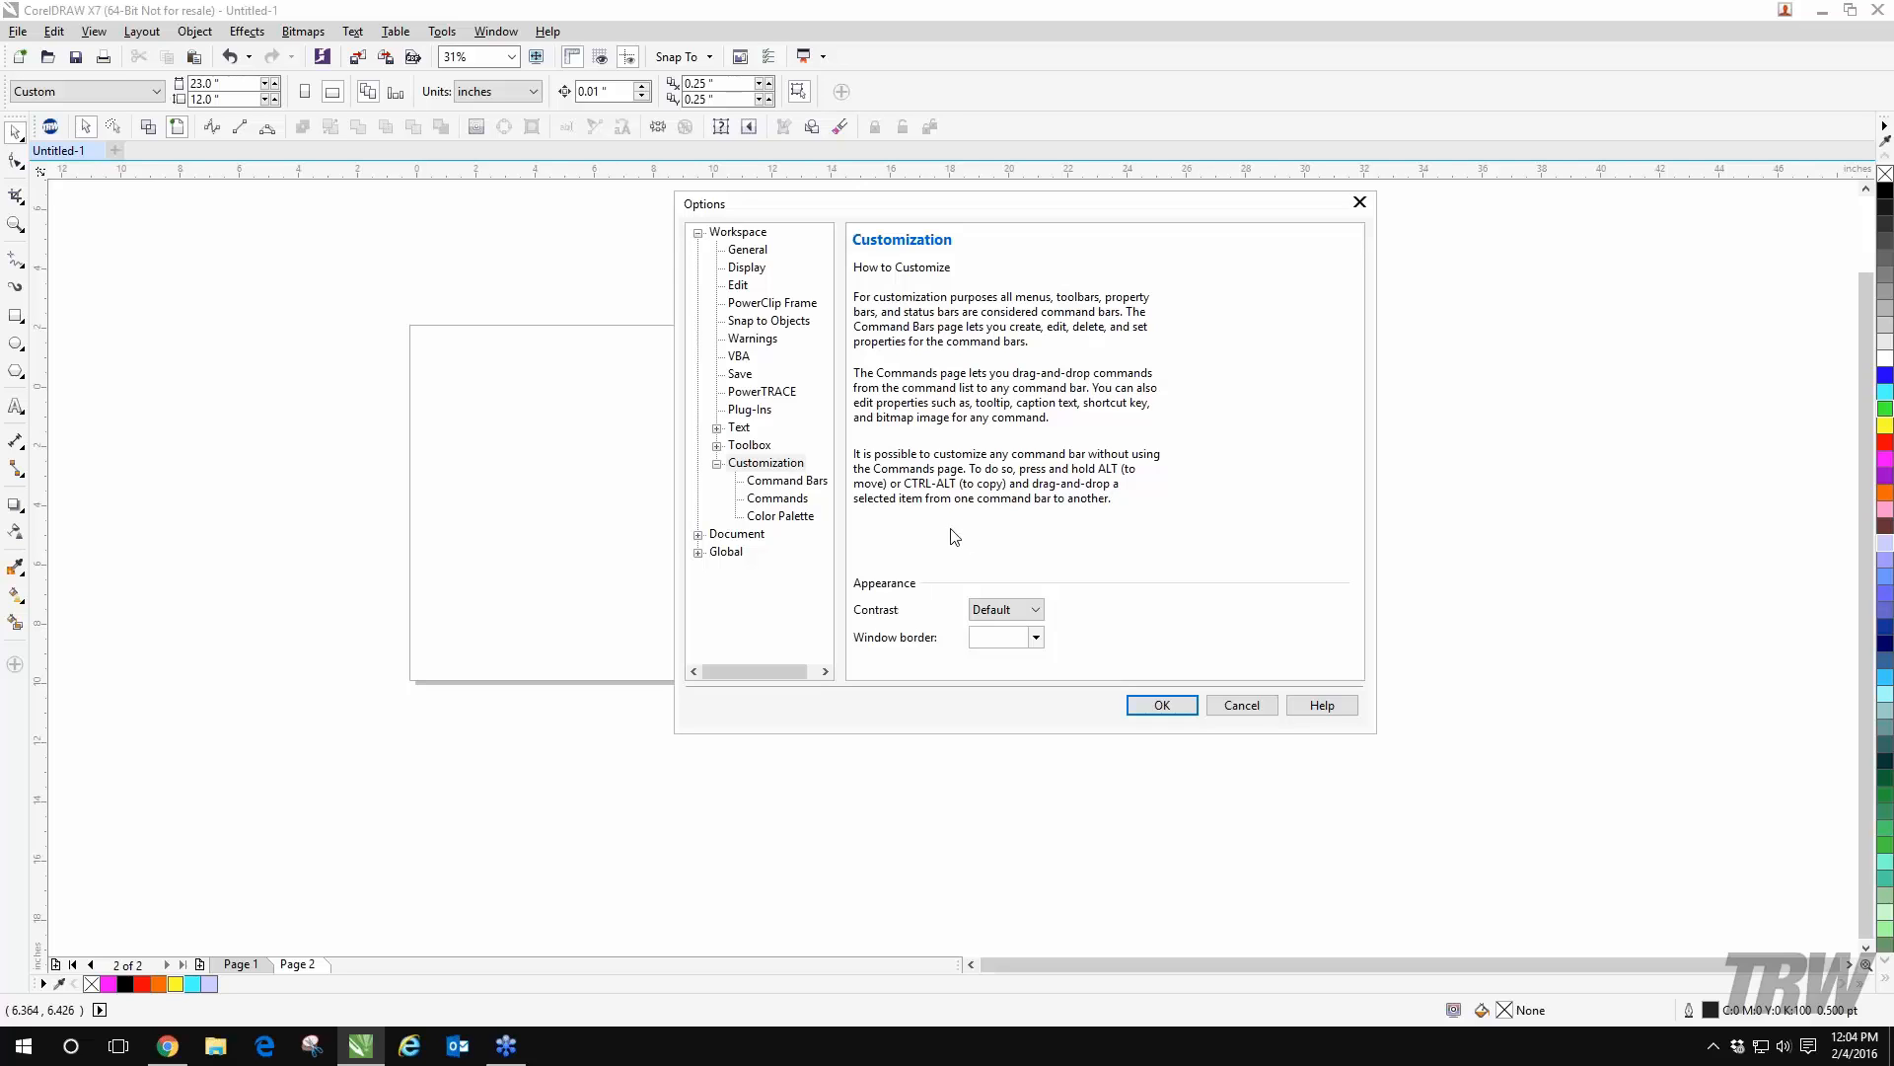
pyautogui.click(746, 377)
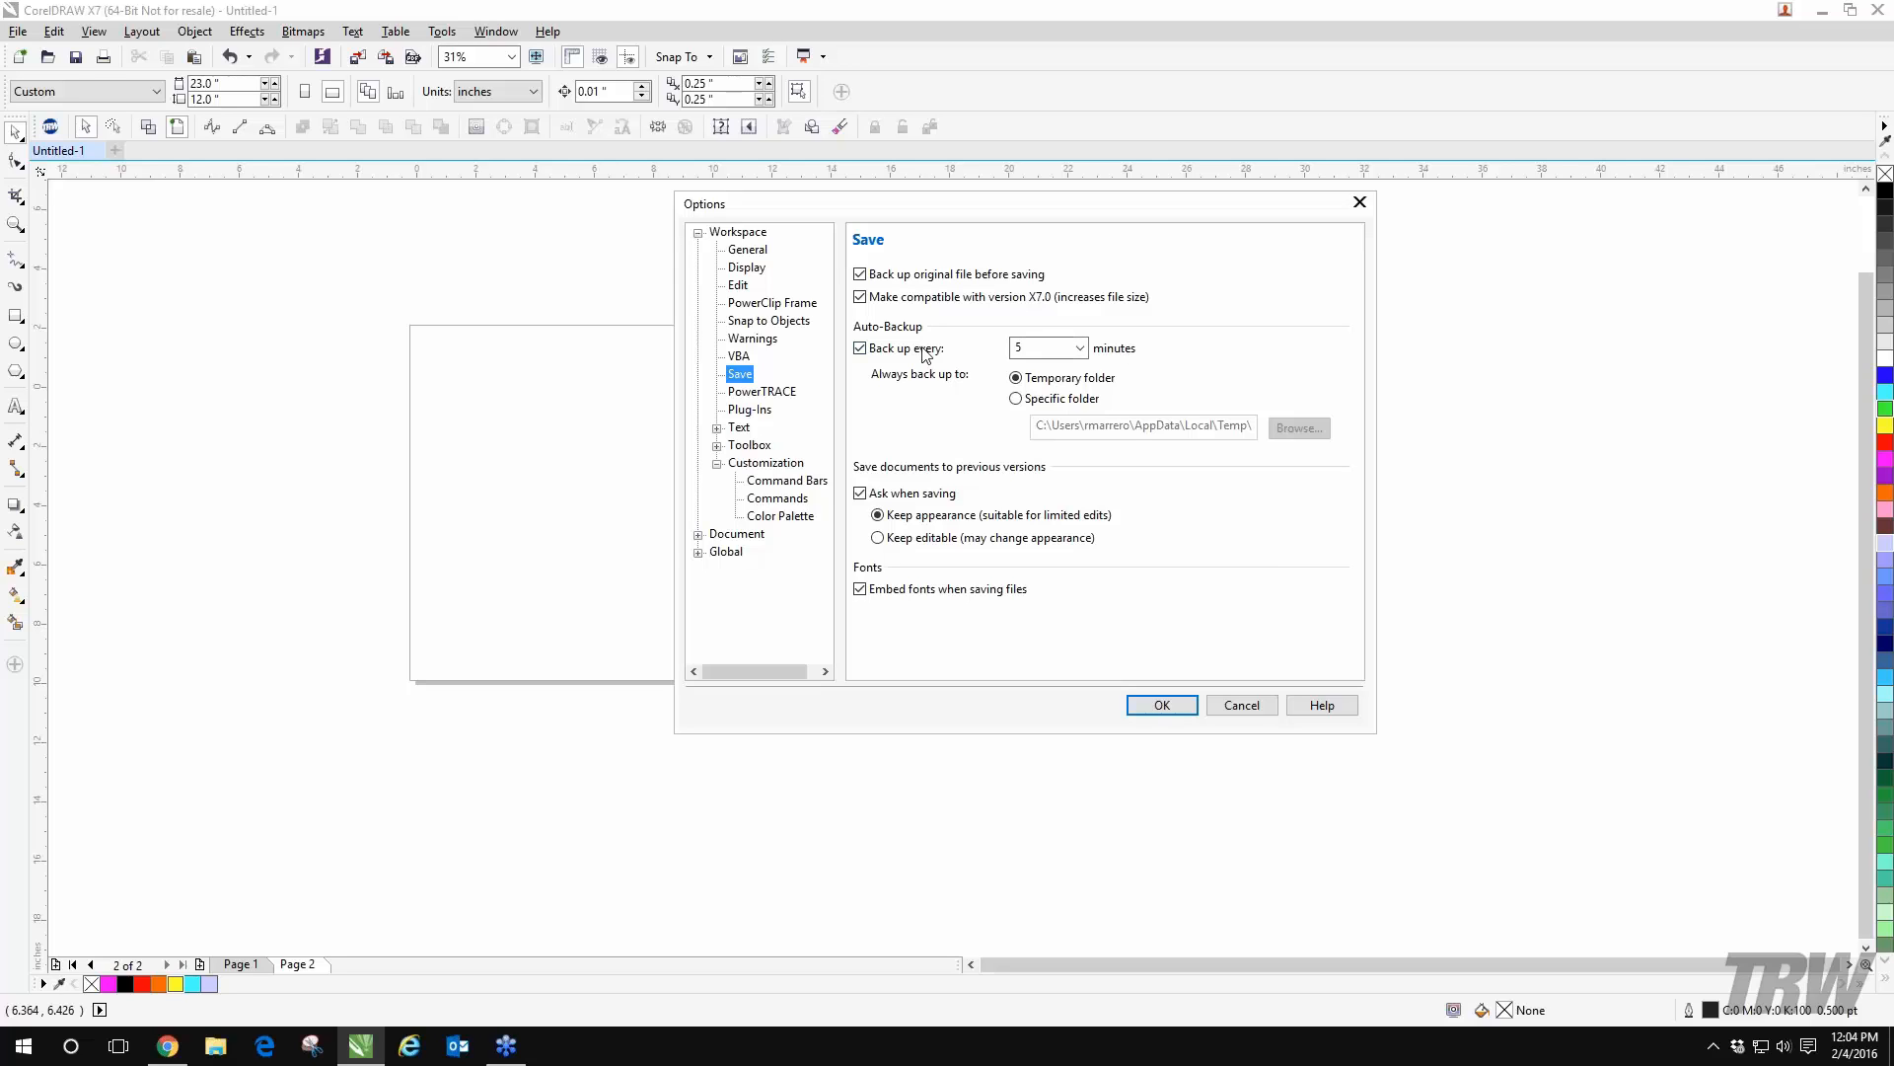
pyautogui.click(1080, 348)
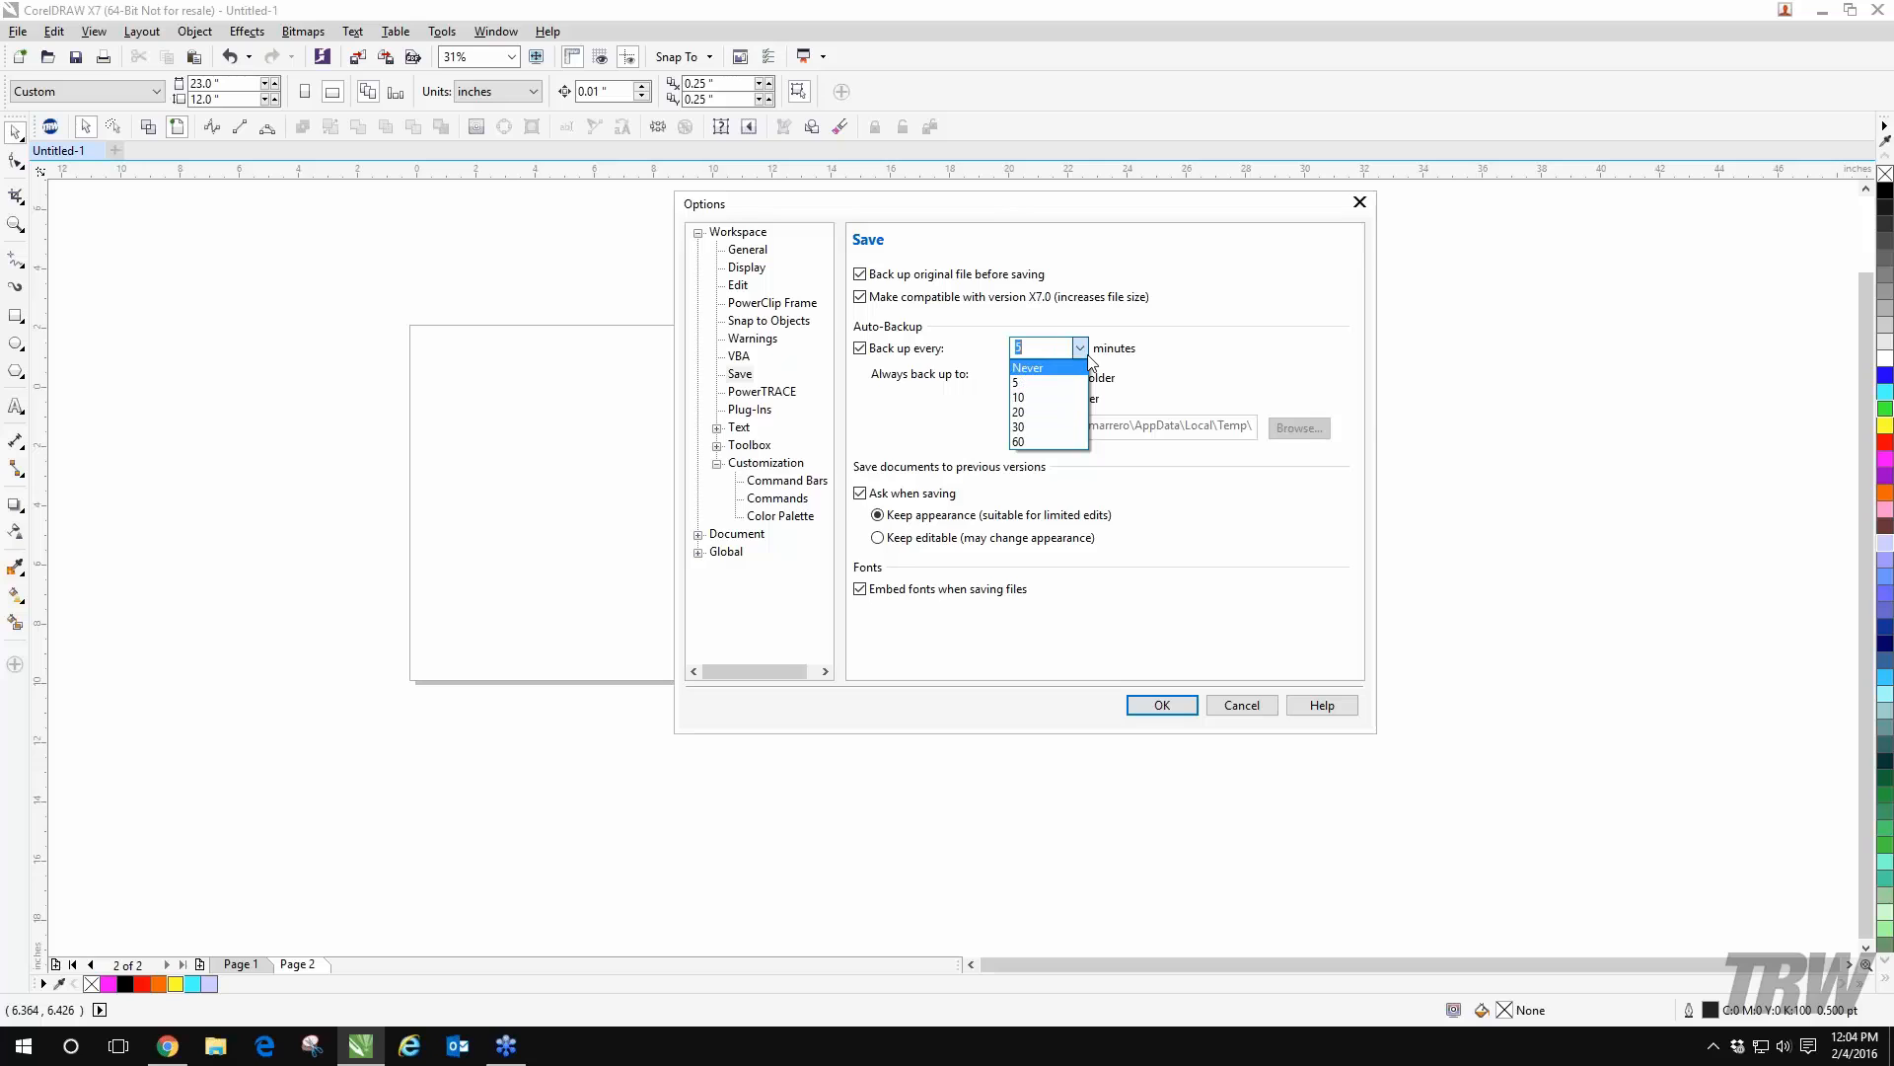
pyautogui.click(1081, 350)
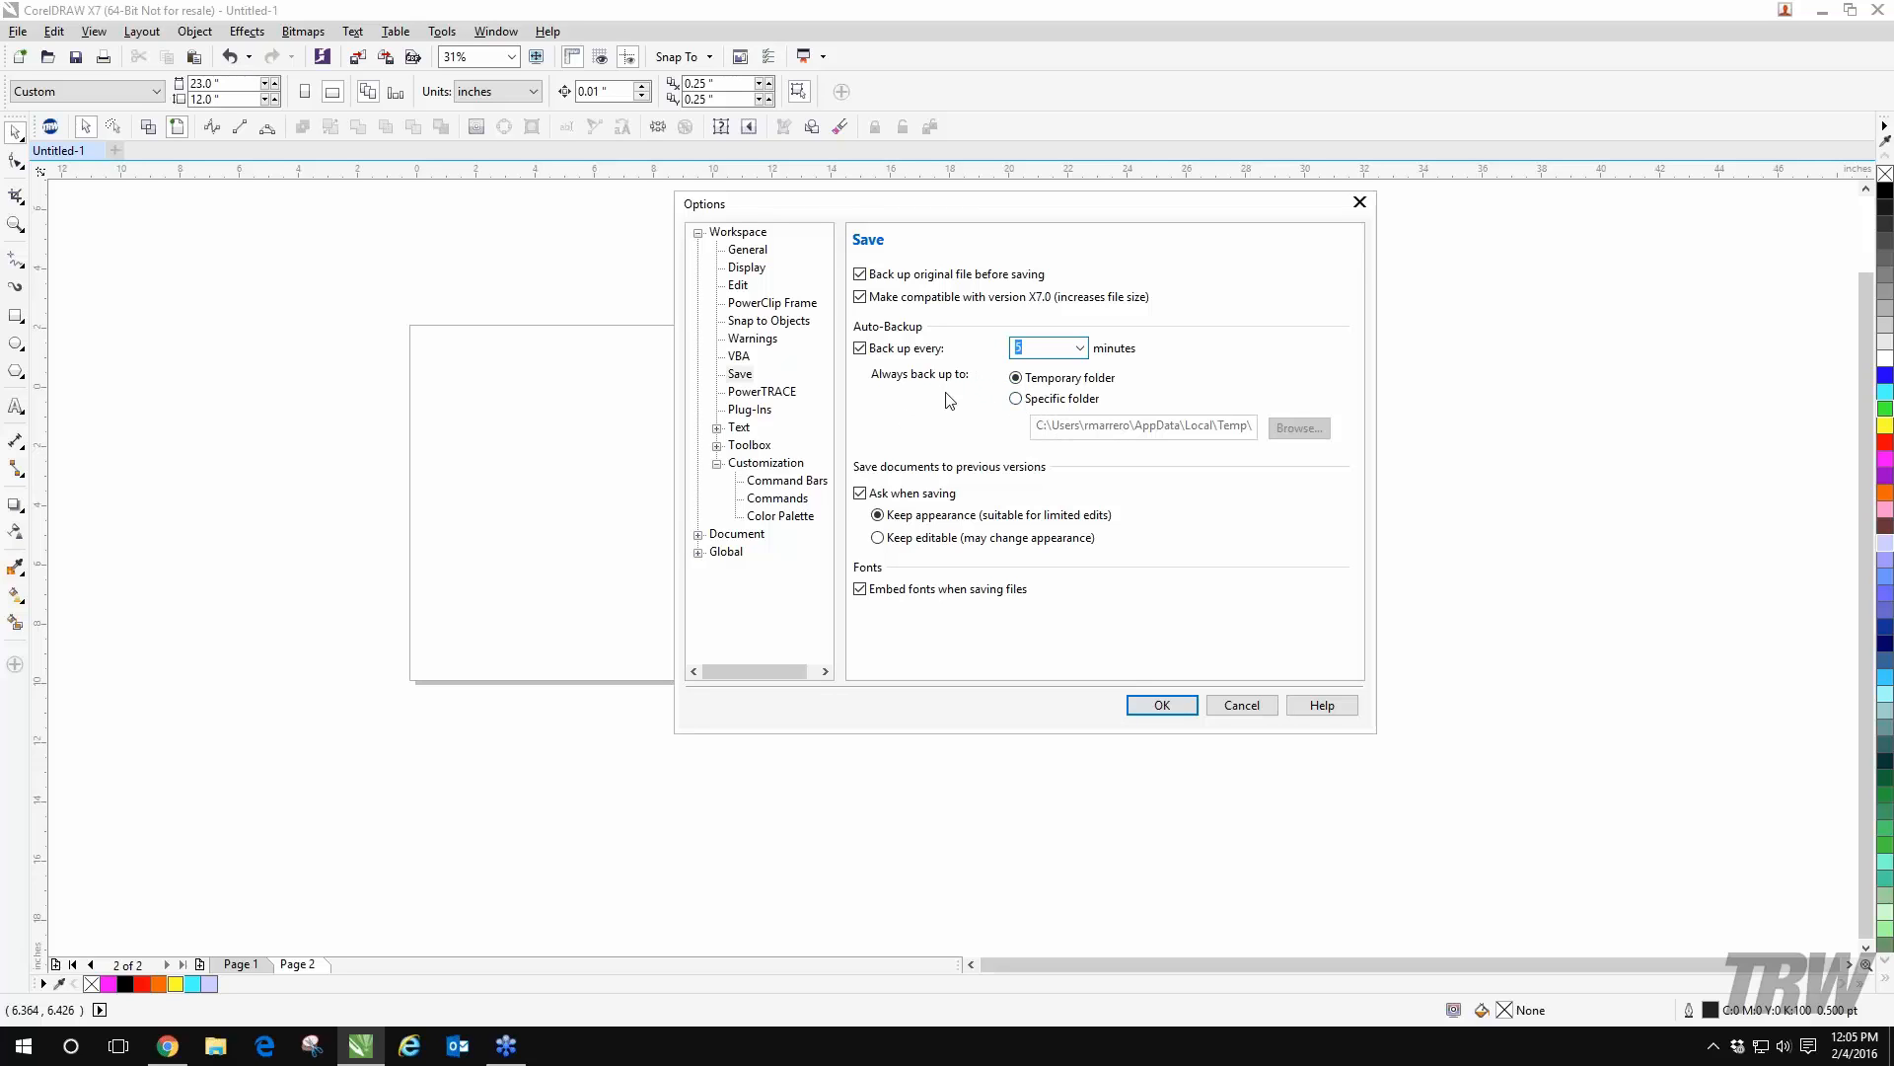
pyautogui.click(1016, 400)
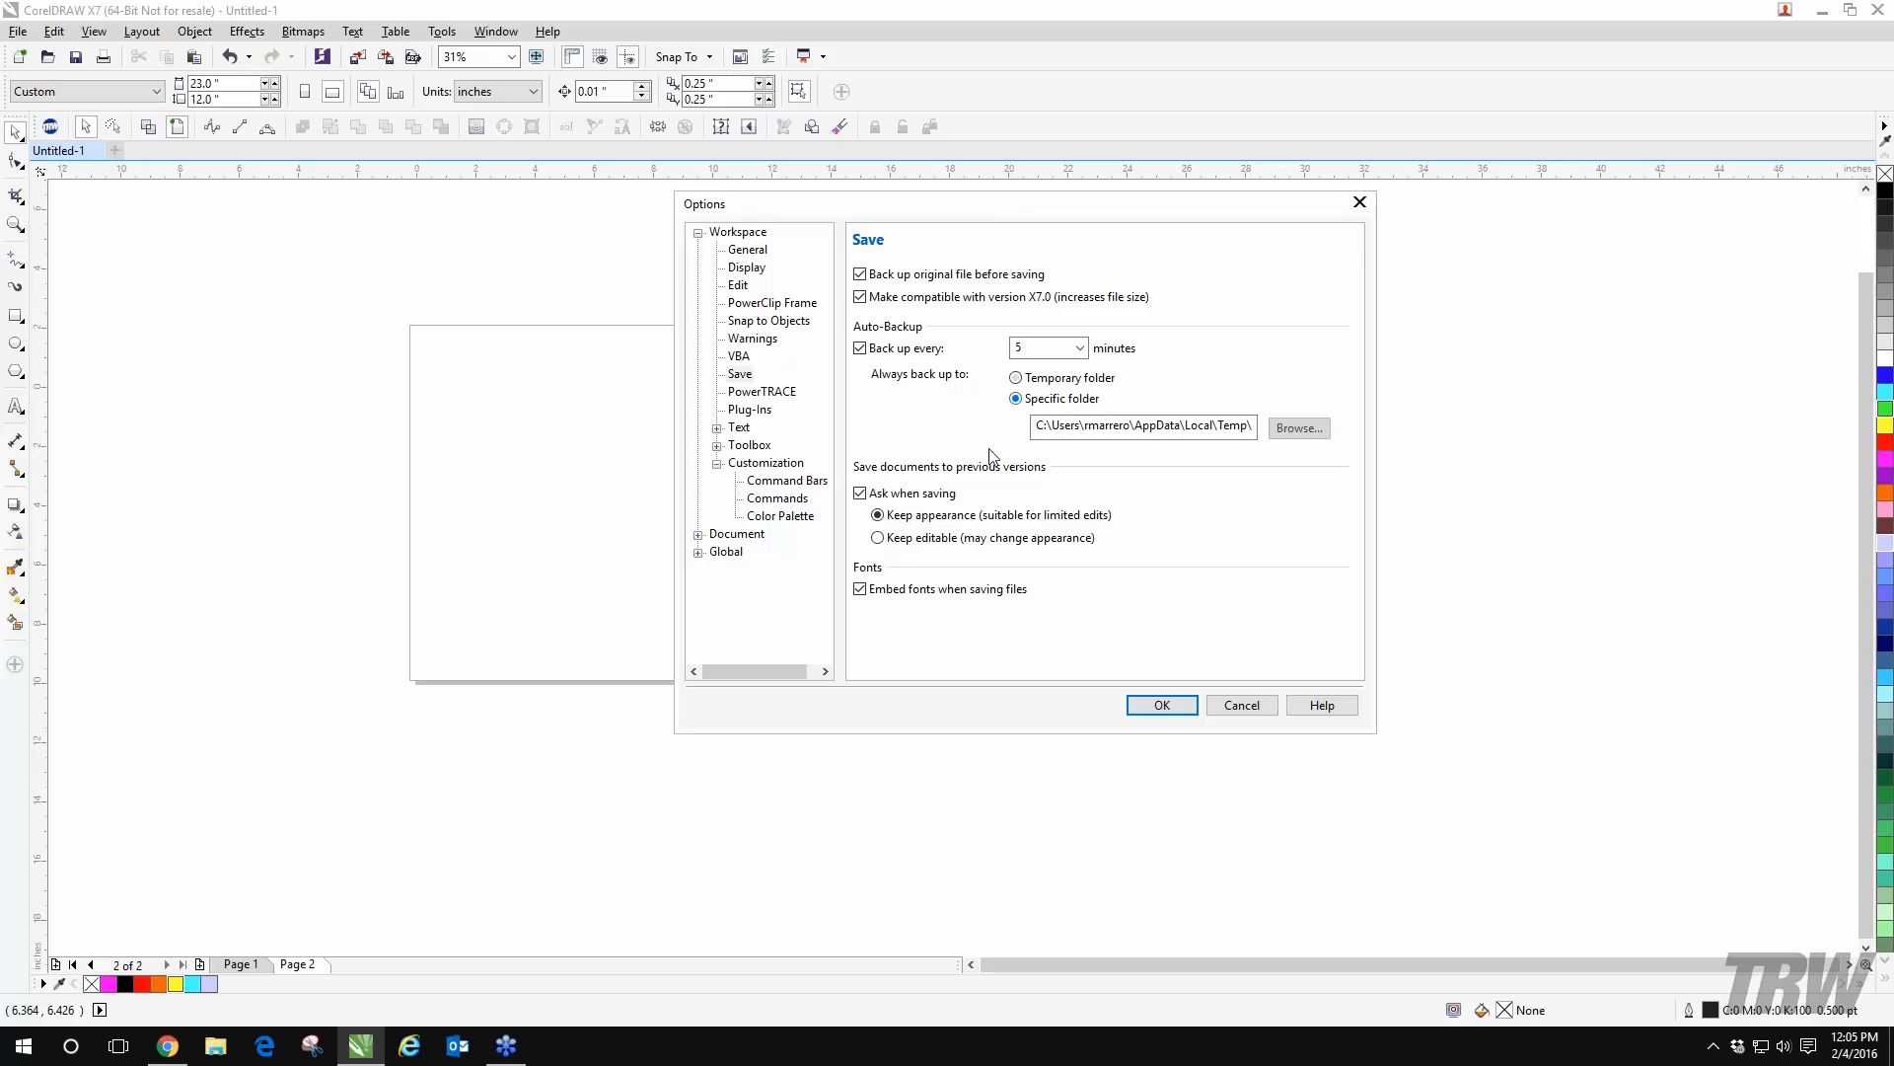
pyautogui.click(1015, 378)
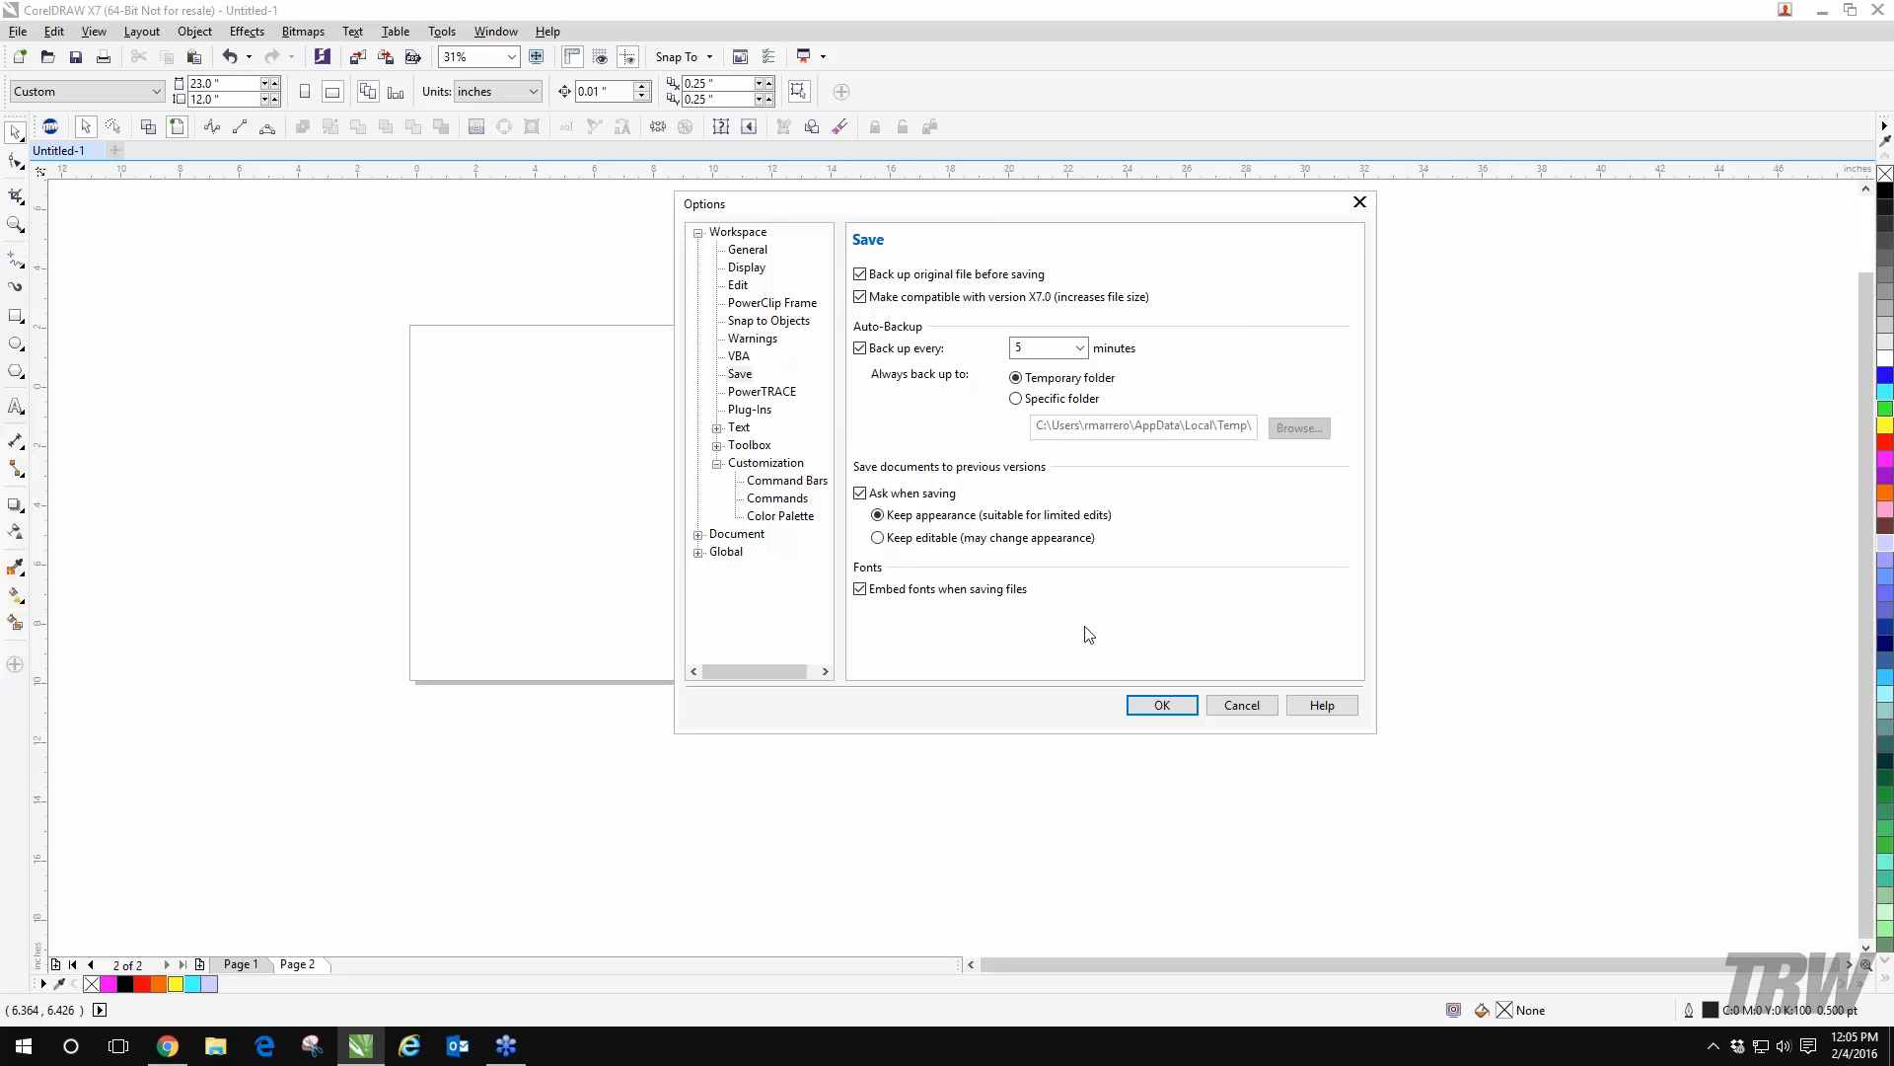
pyautogui.click(794, 500)
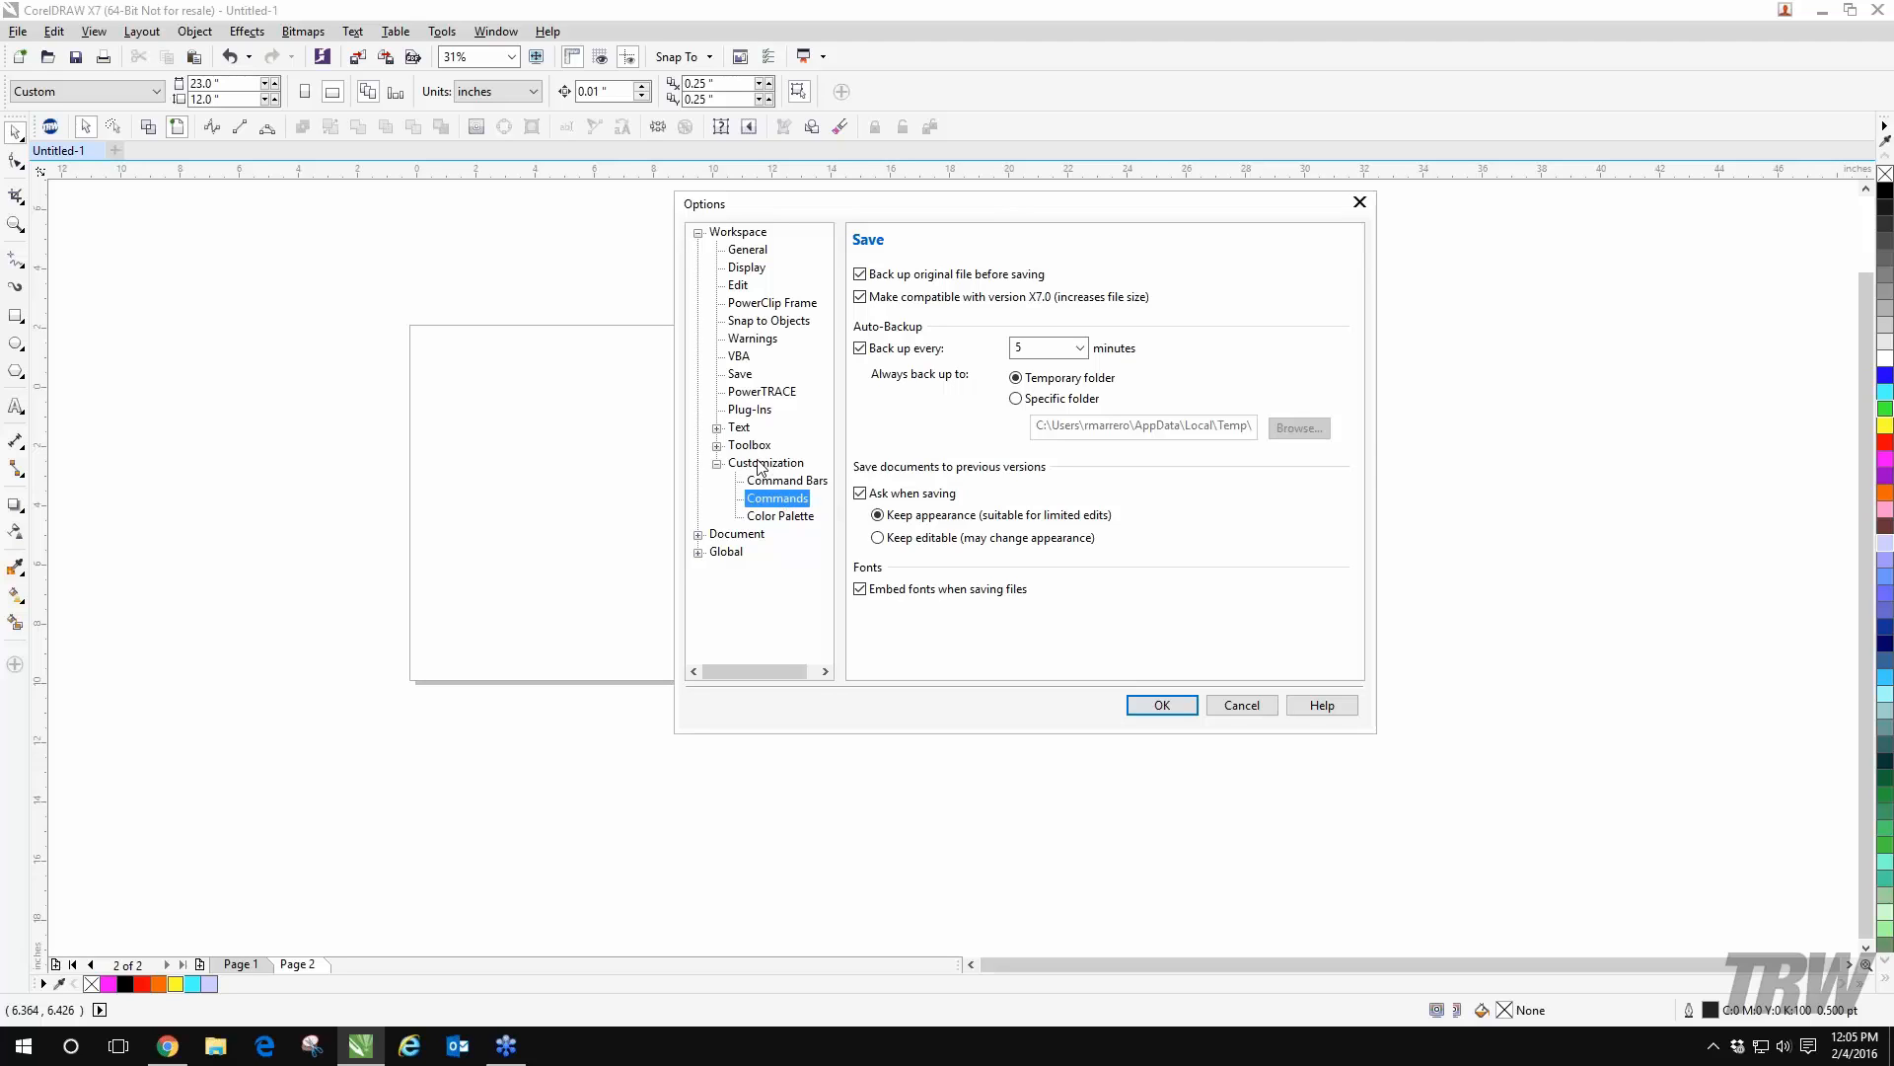
pyautogui.click(1241, 706)
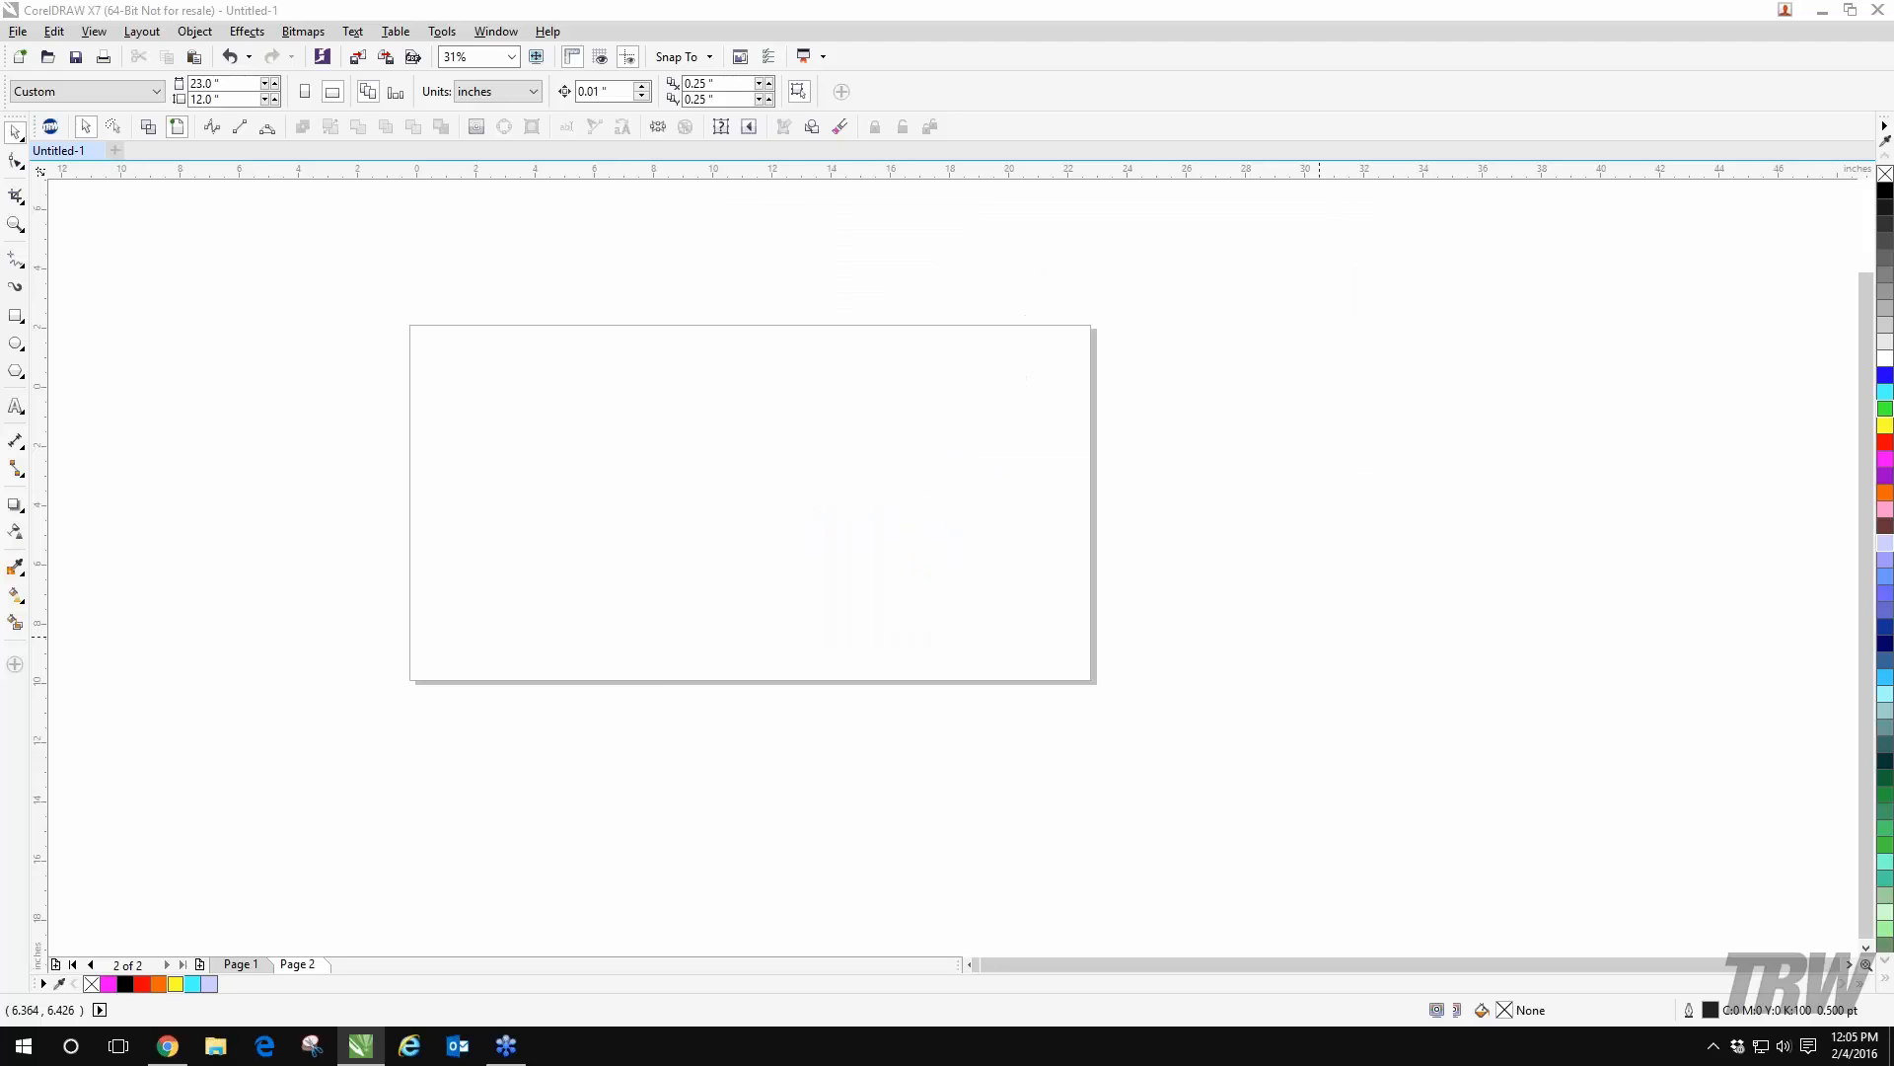
# - List the Macros commands in the Commands customization options, and close the options without saving changes
pyautogui.click(442, 30)
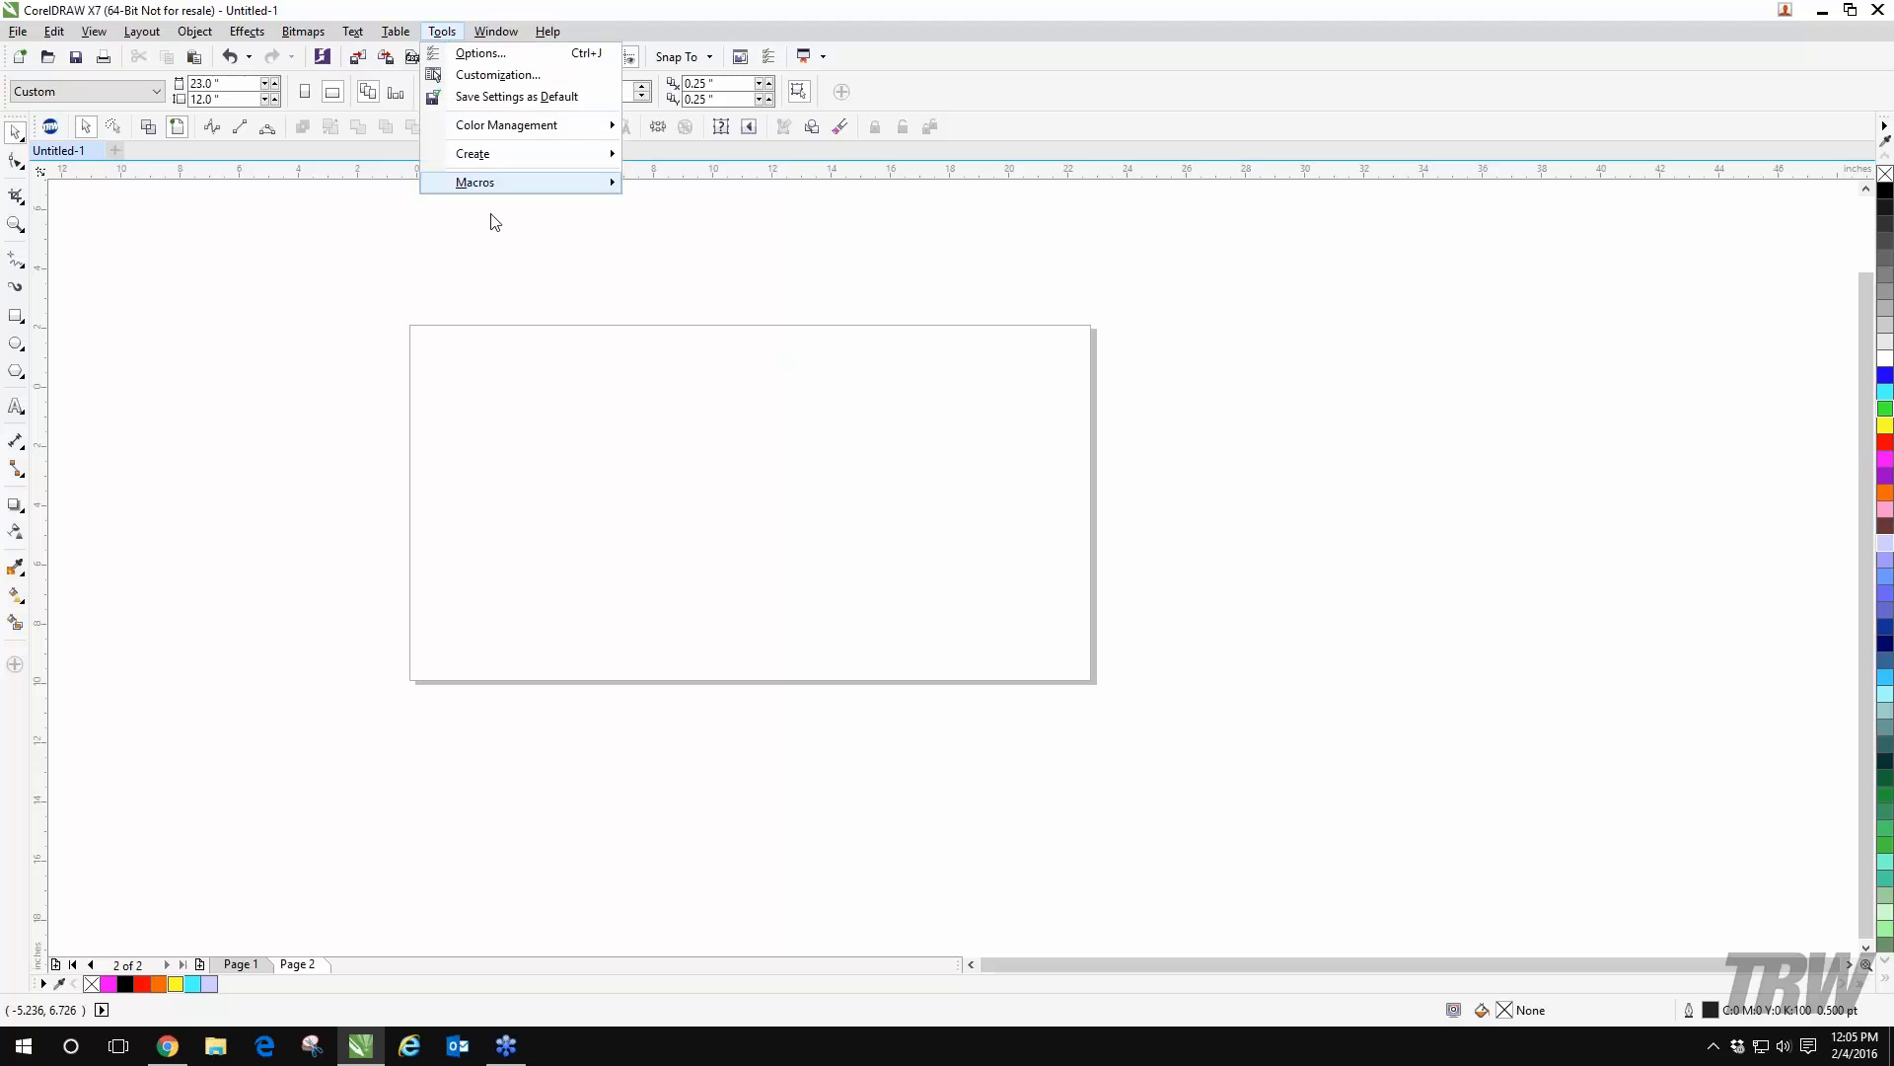
pyautogui.click(481, 76)
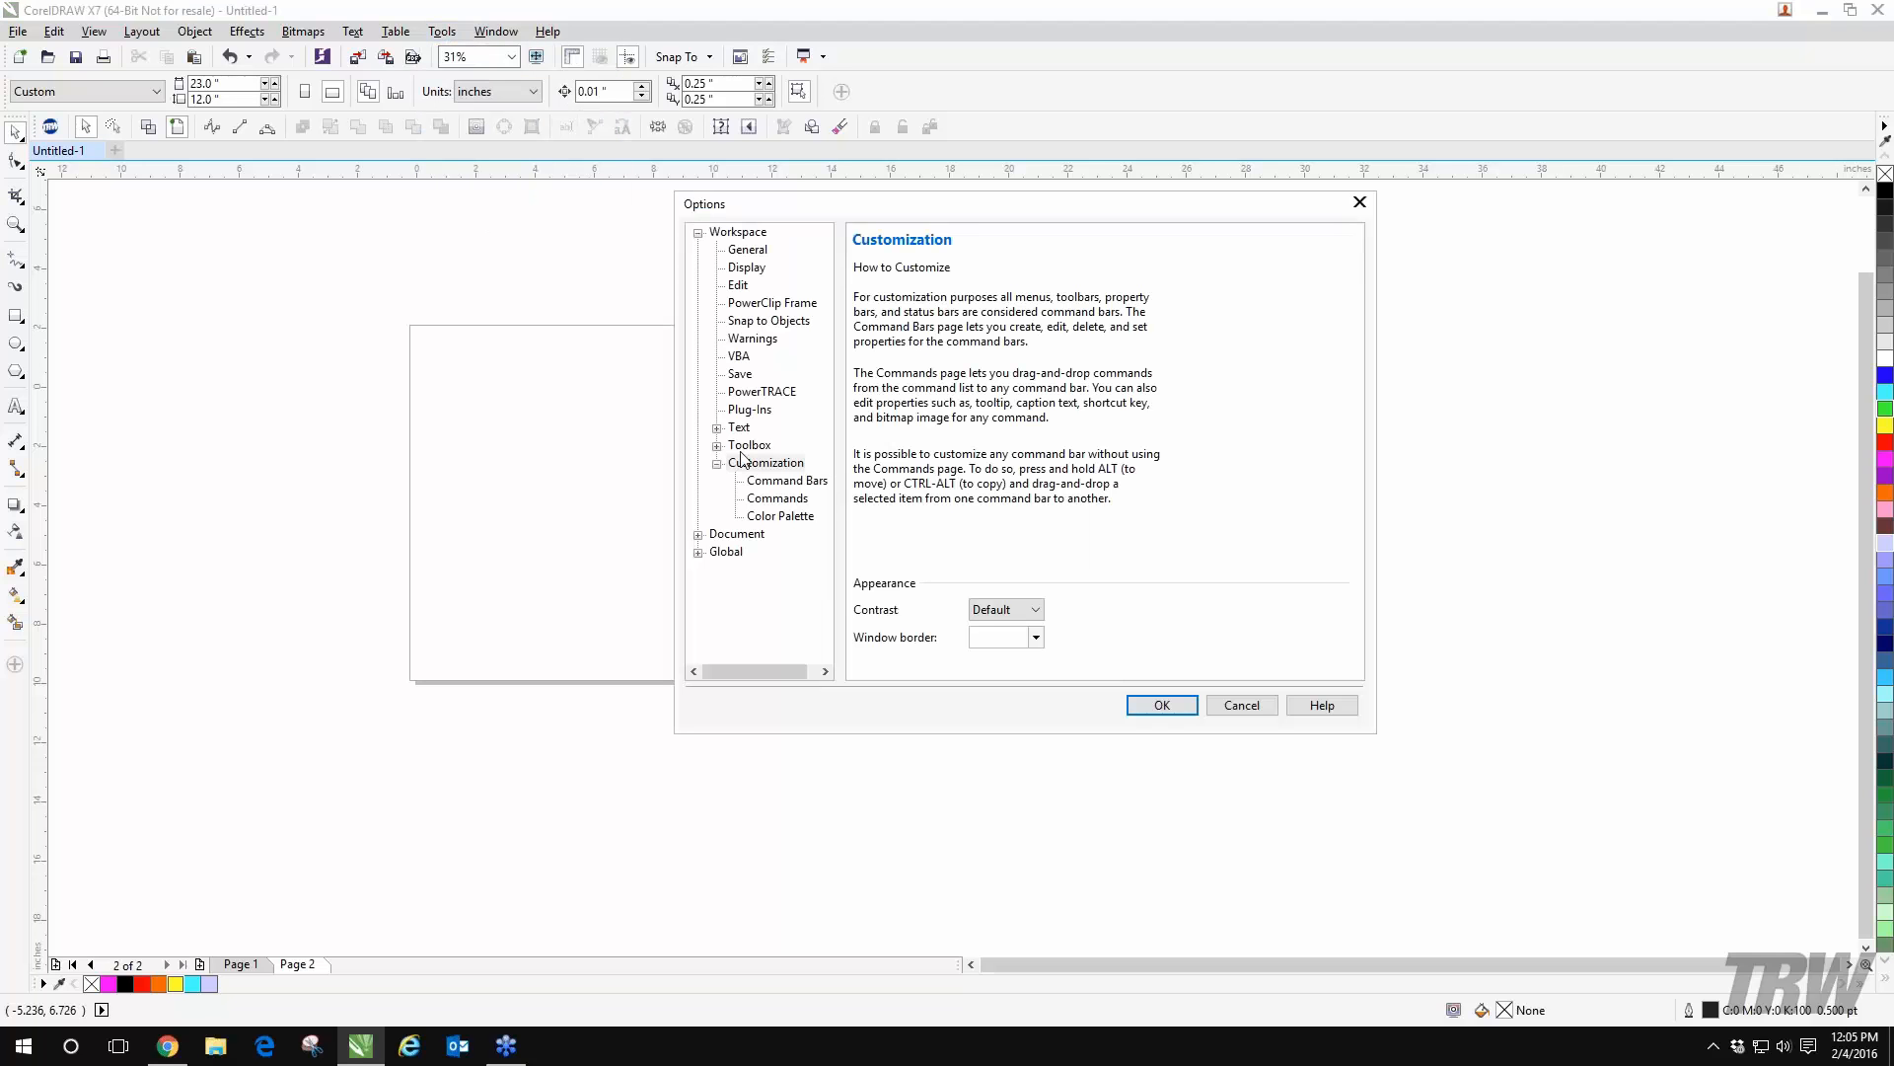
pyautogui.click(772, 499)
pyautogui.click(977, 272)
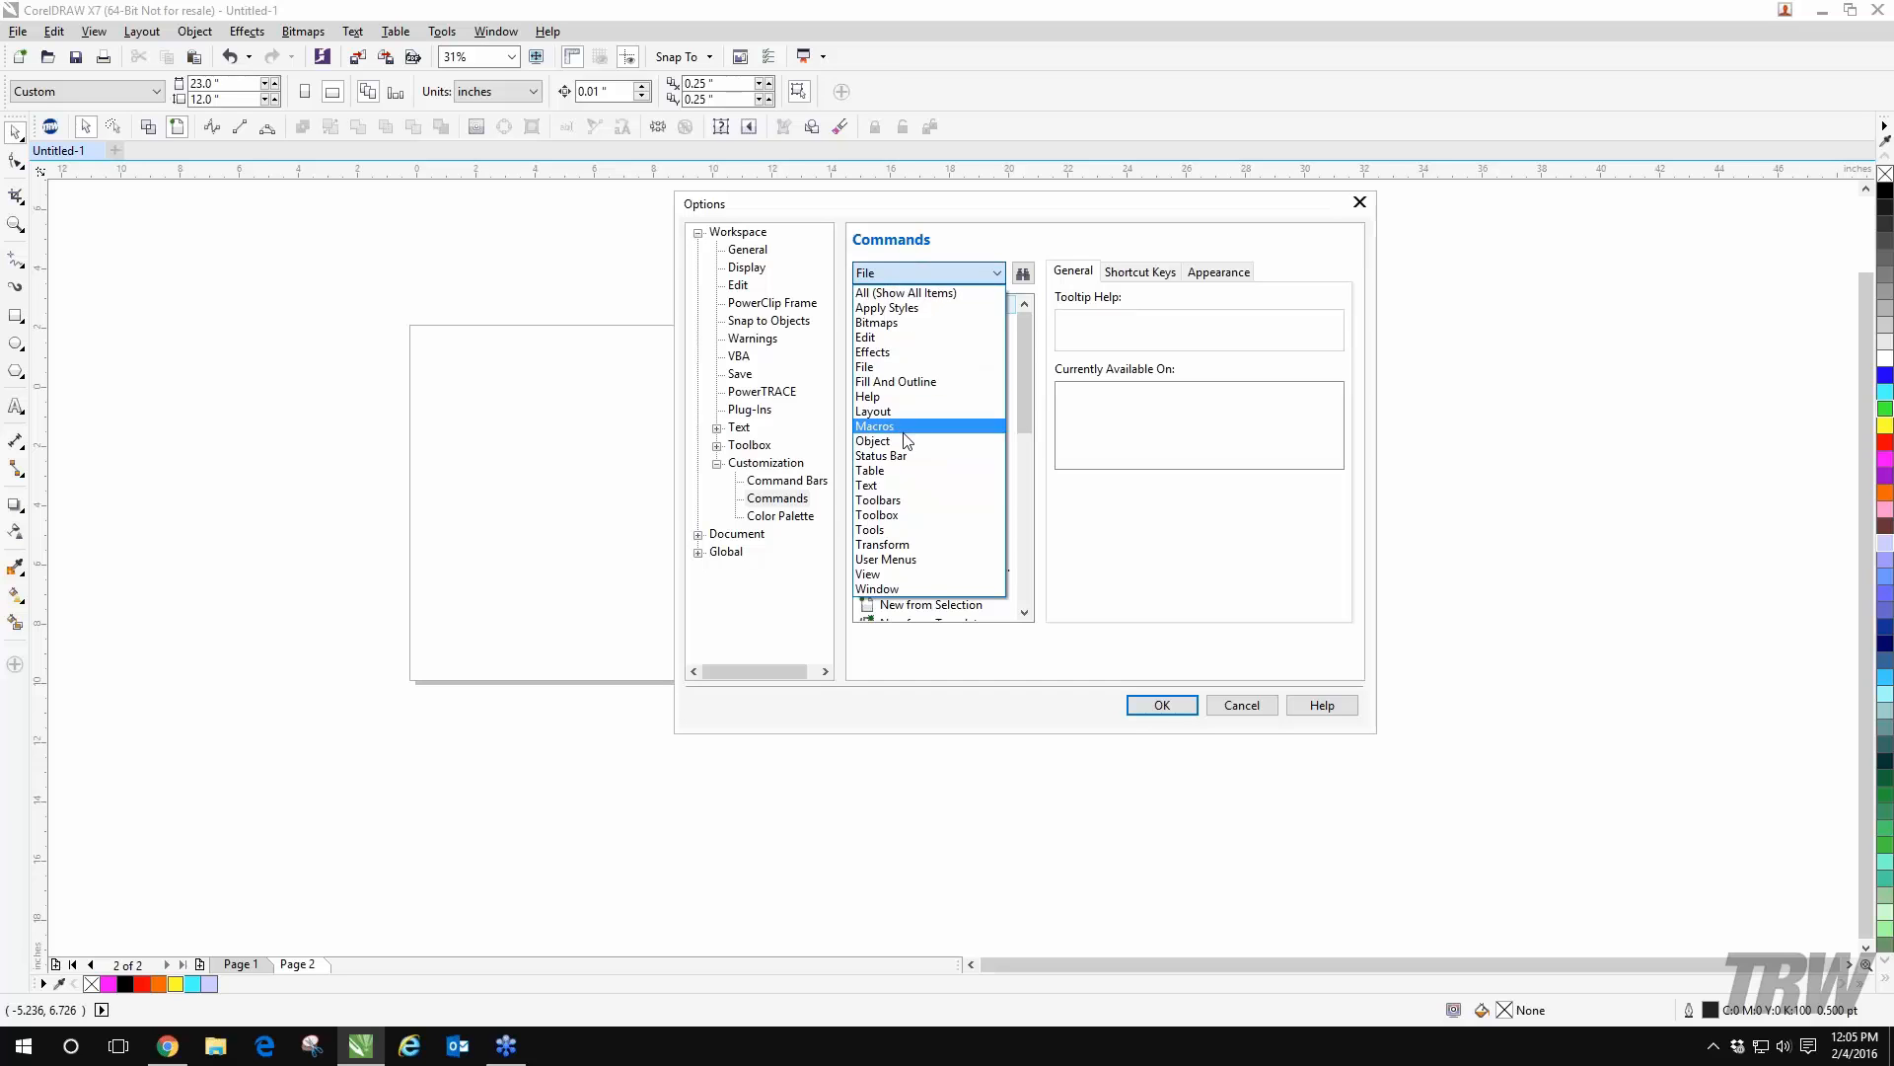
pyautogui.click(905, 430)
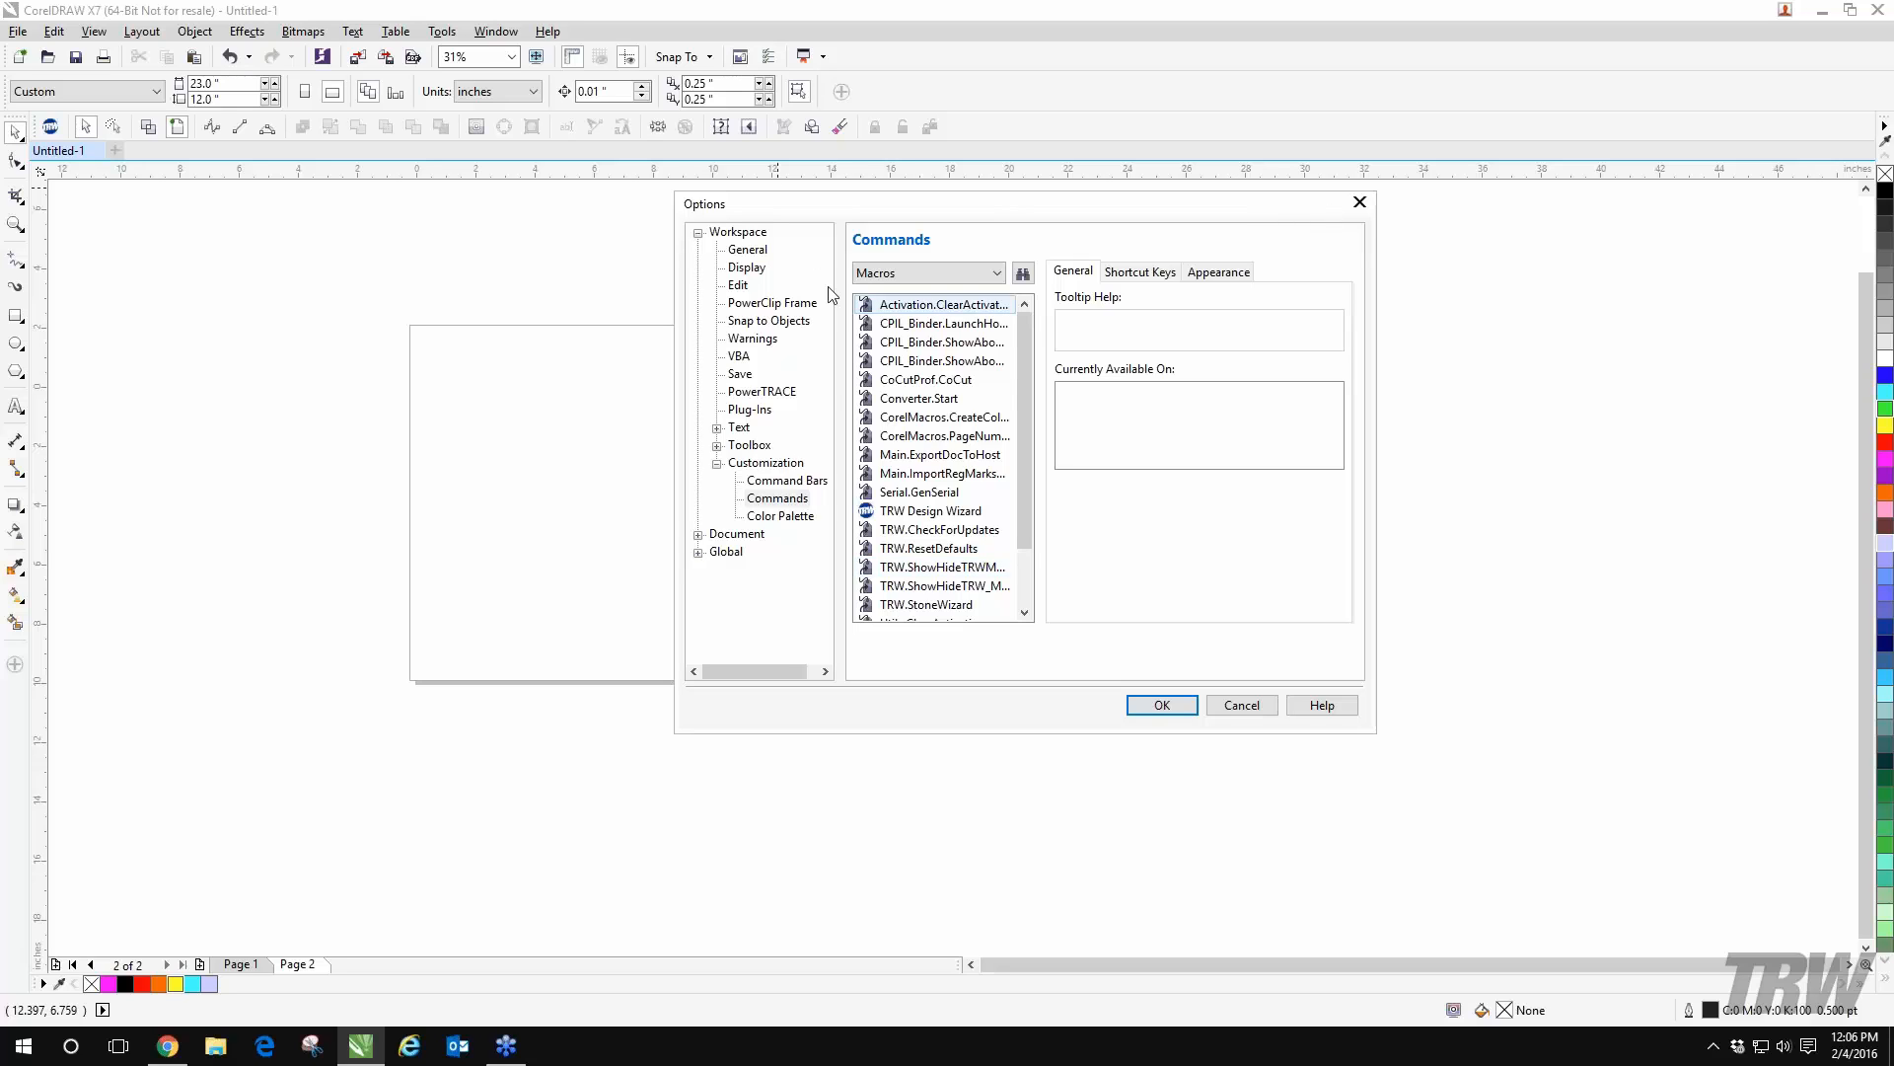
pyautogui.click(1226, 706)
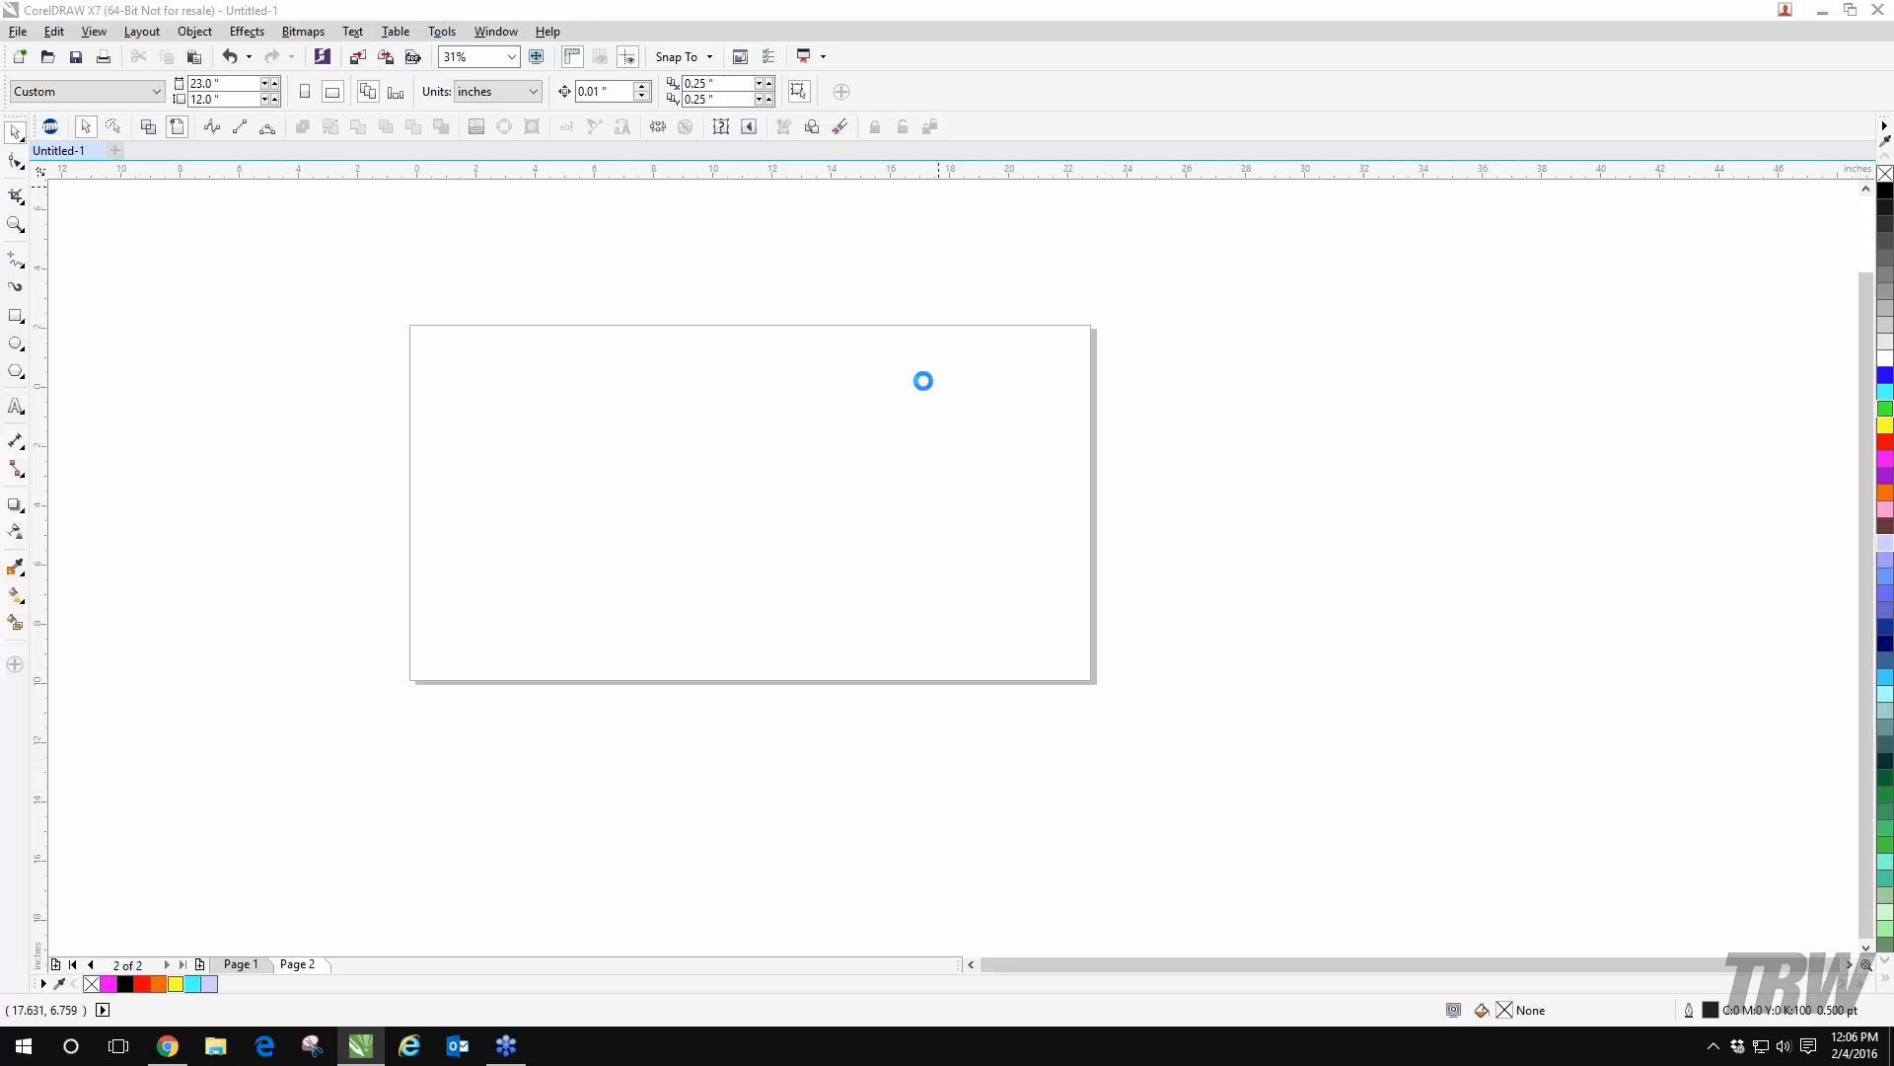
# - Set auto-backup to always back up to a specific folder in the Save options, and apply the change
pyautogui.click(442, 31)
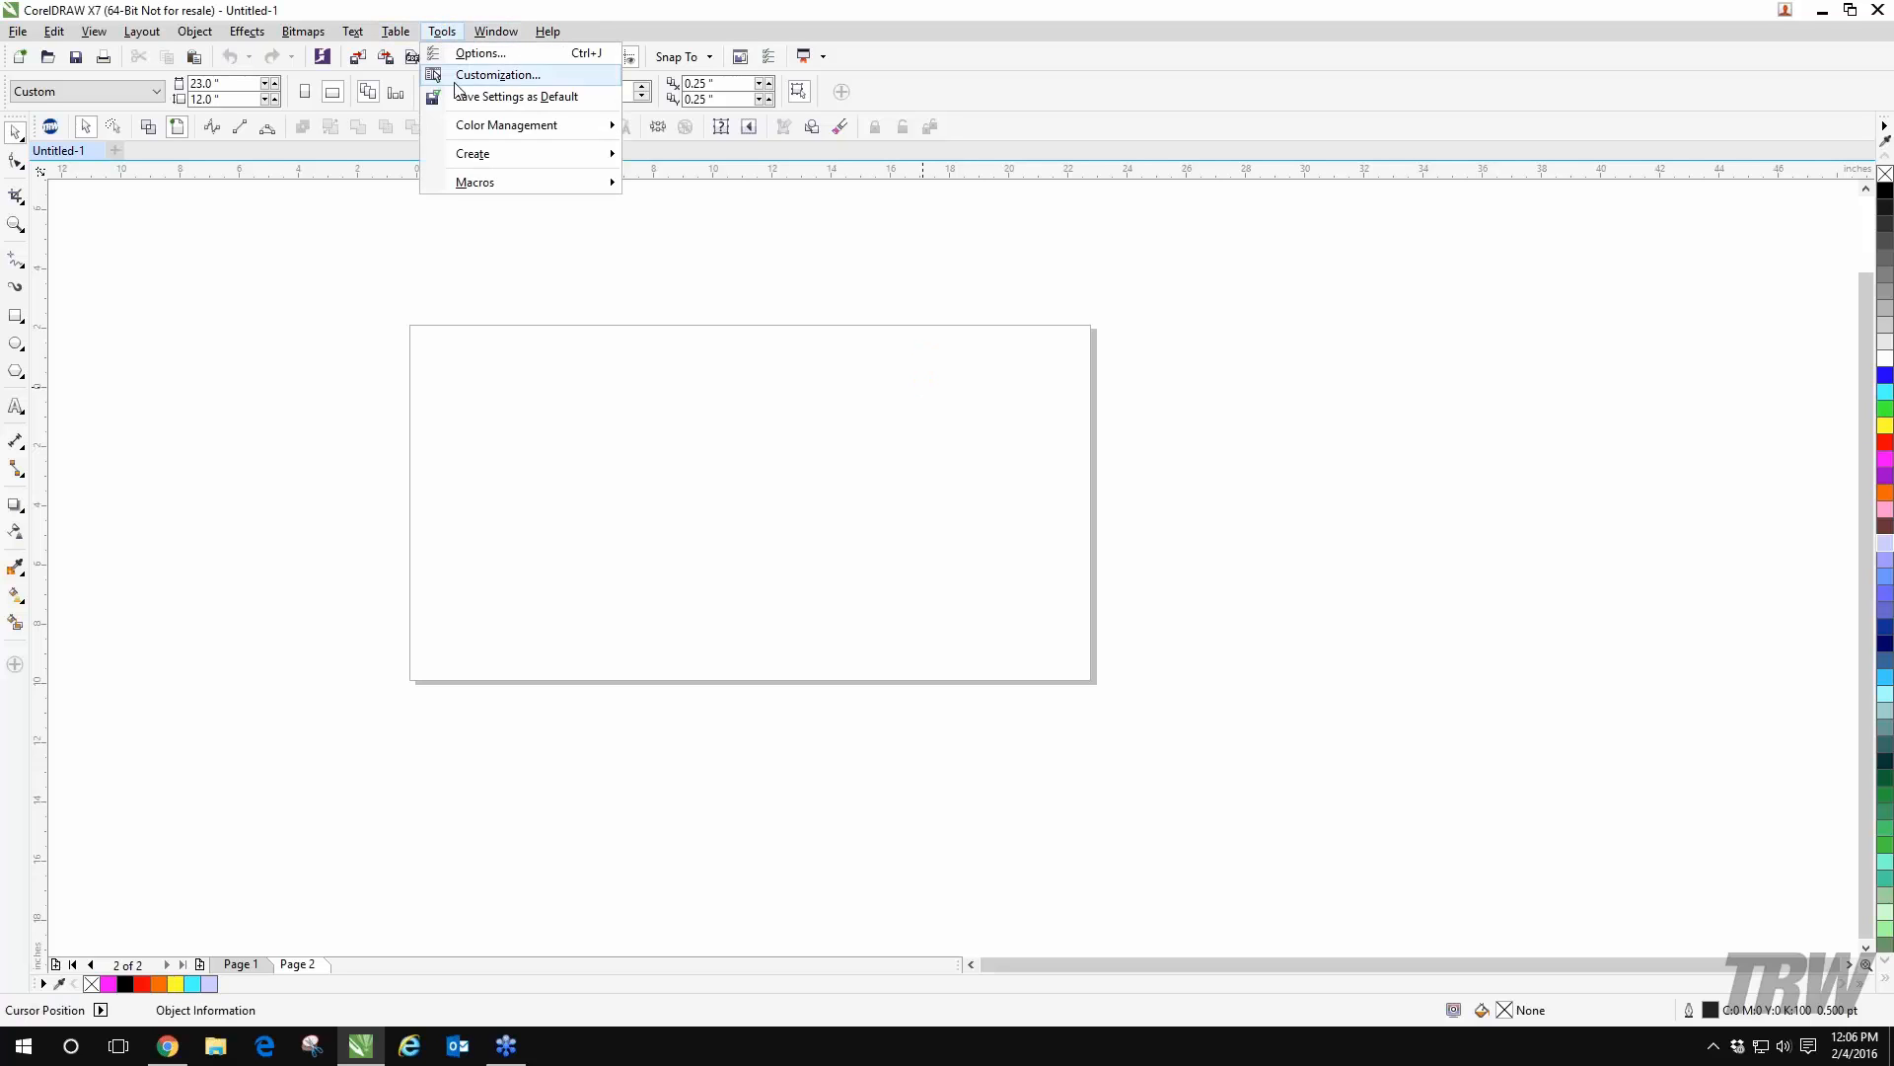
pyautogui.click(475, 77)
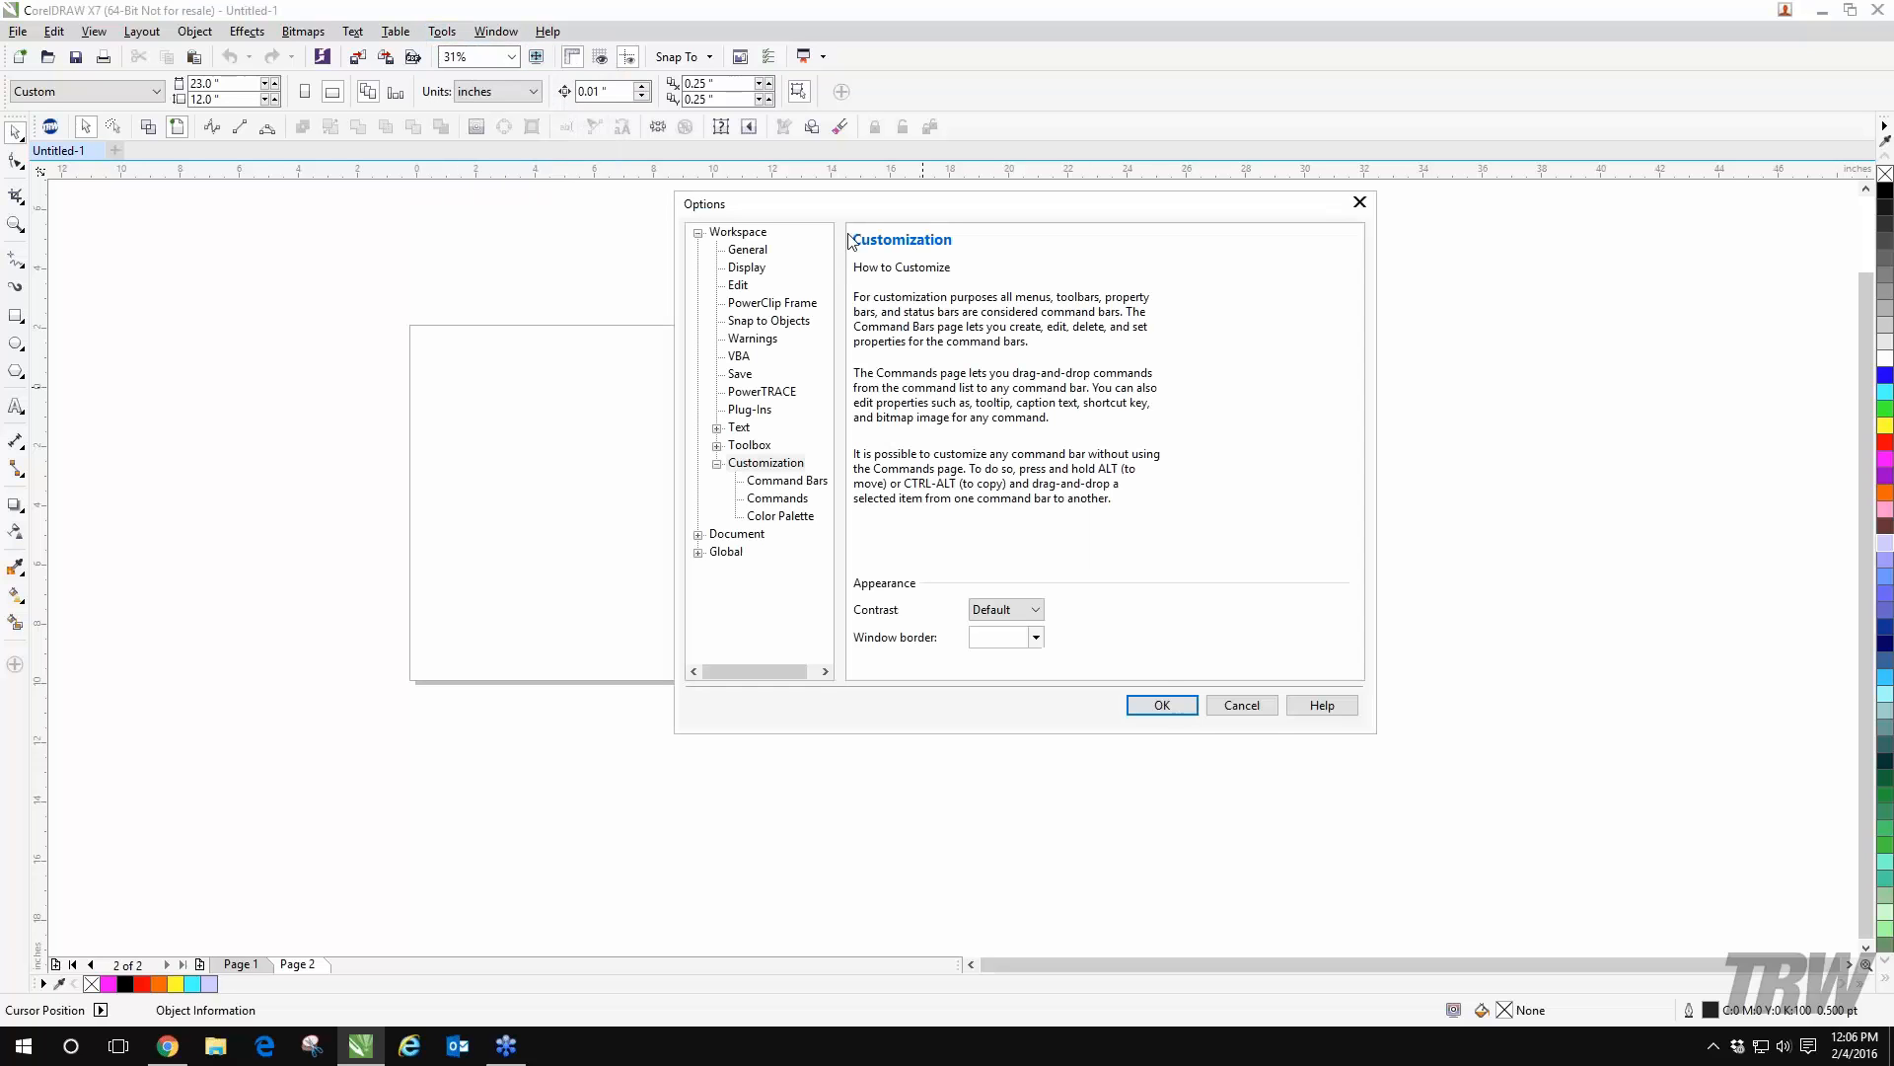
pyautogui.click(778, 501)
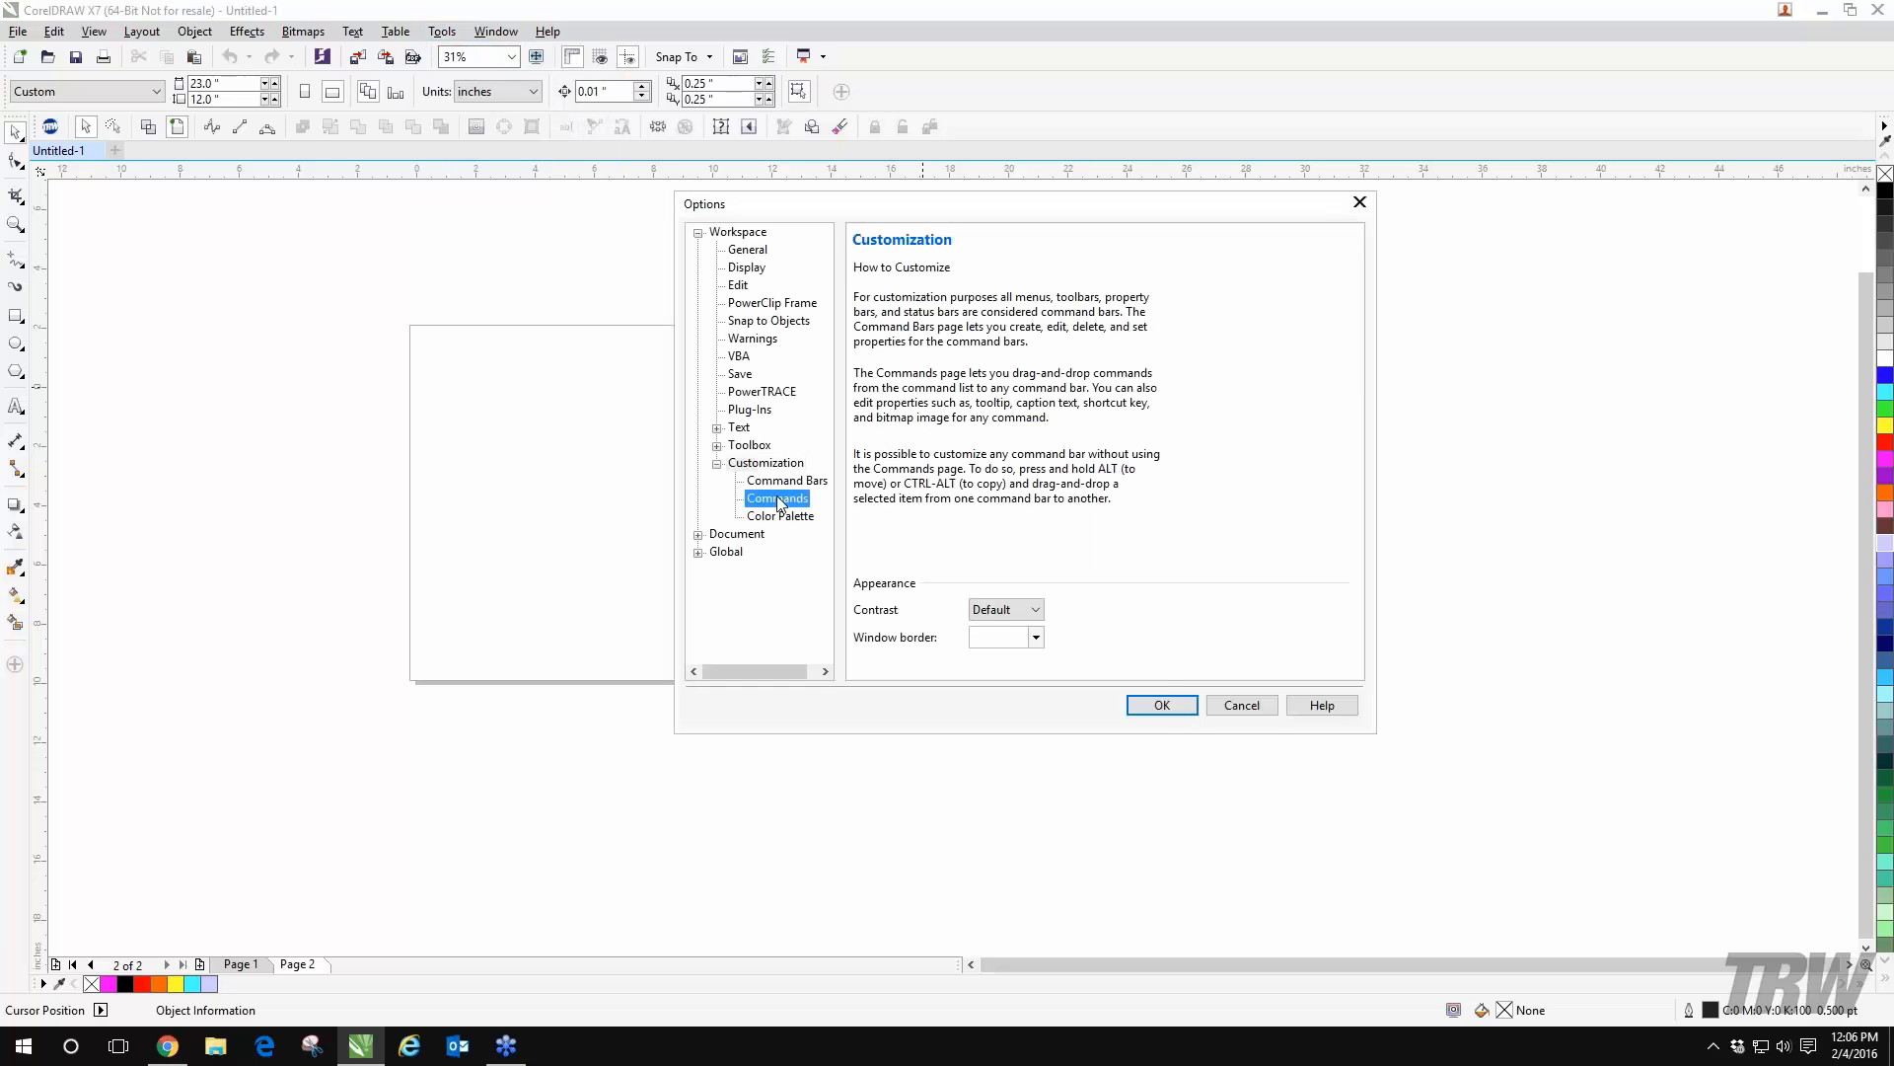
pyautogui.click(743, 374)
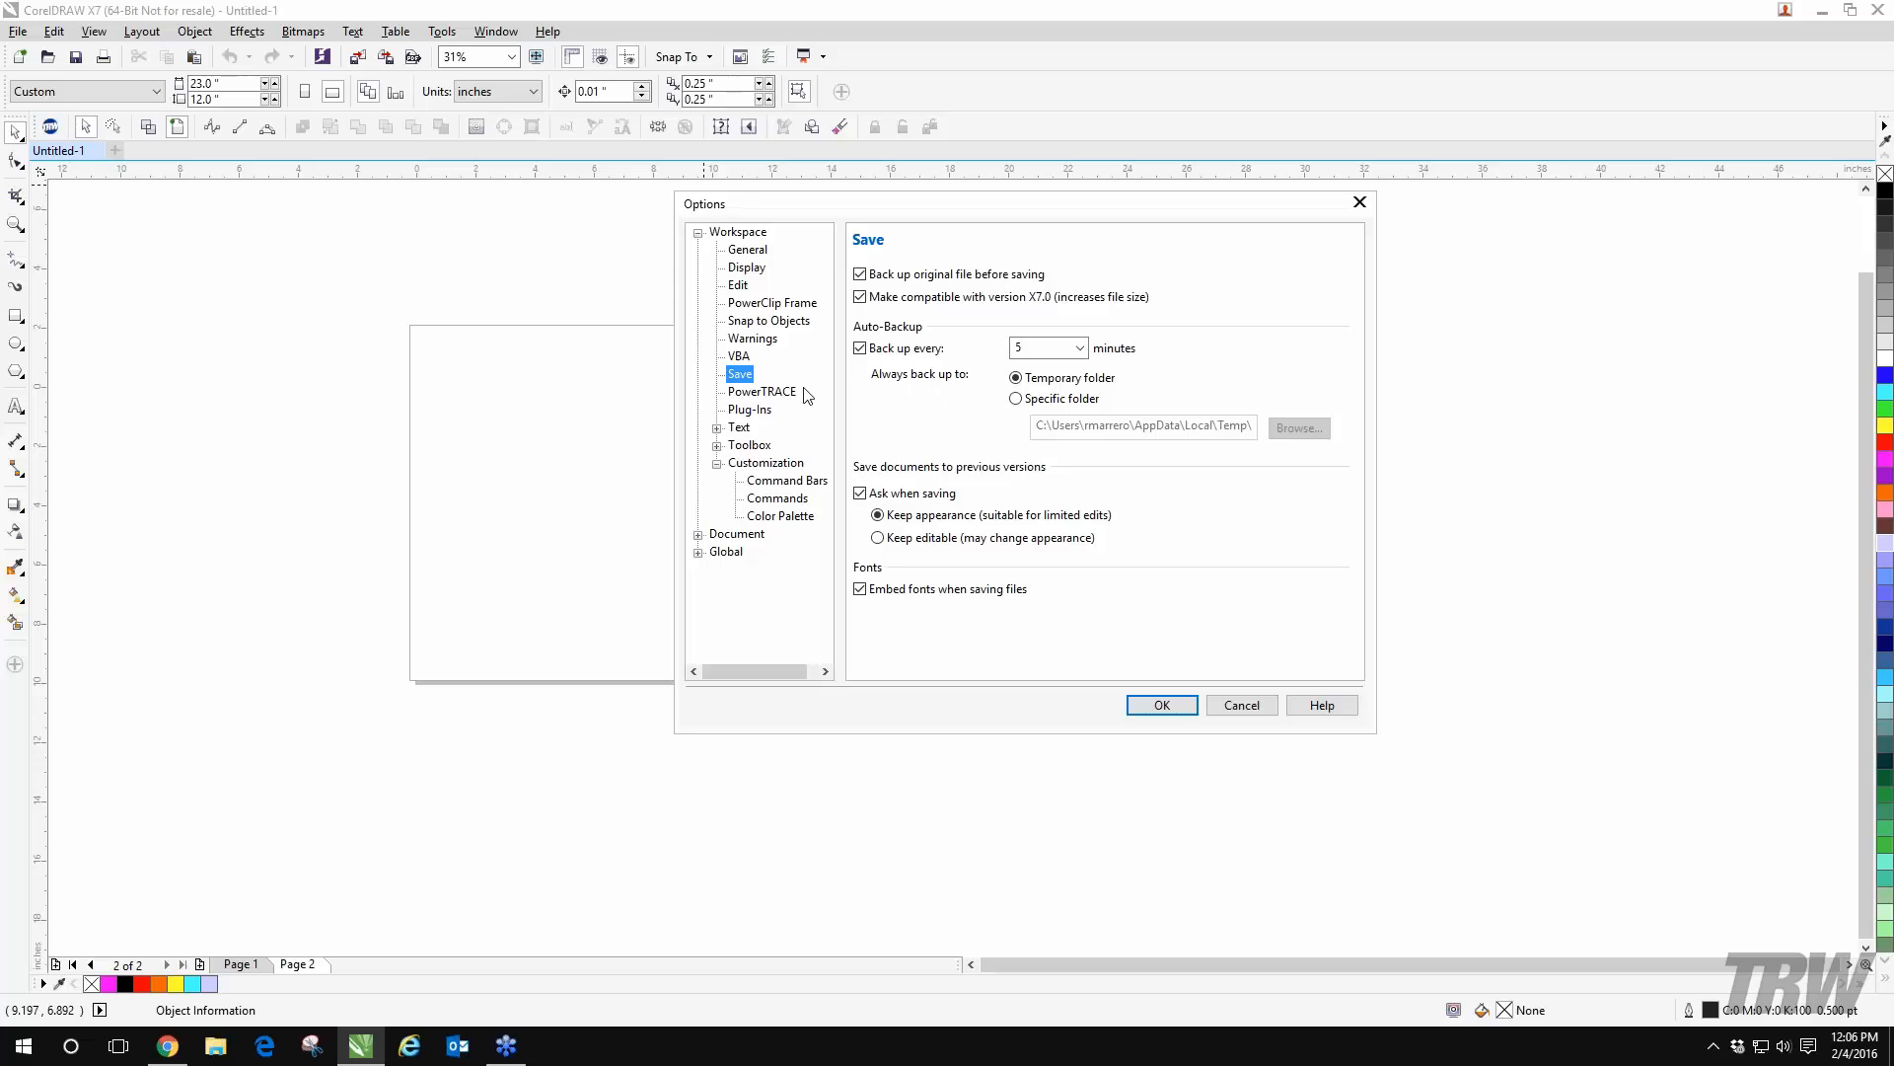
pyautogui.click(1017, 398)
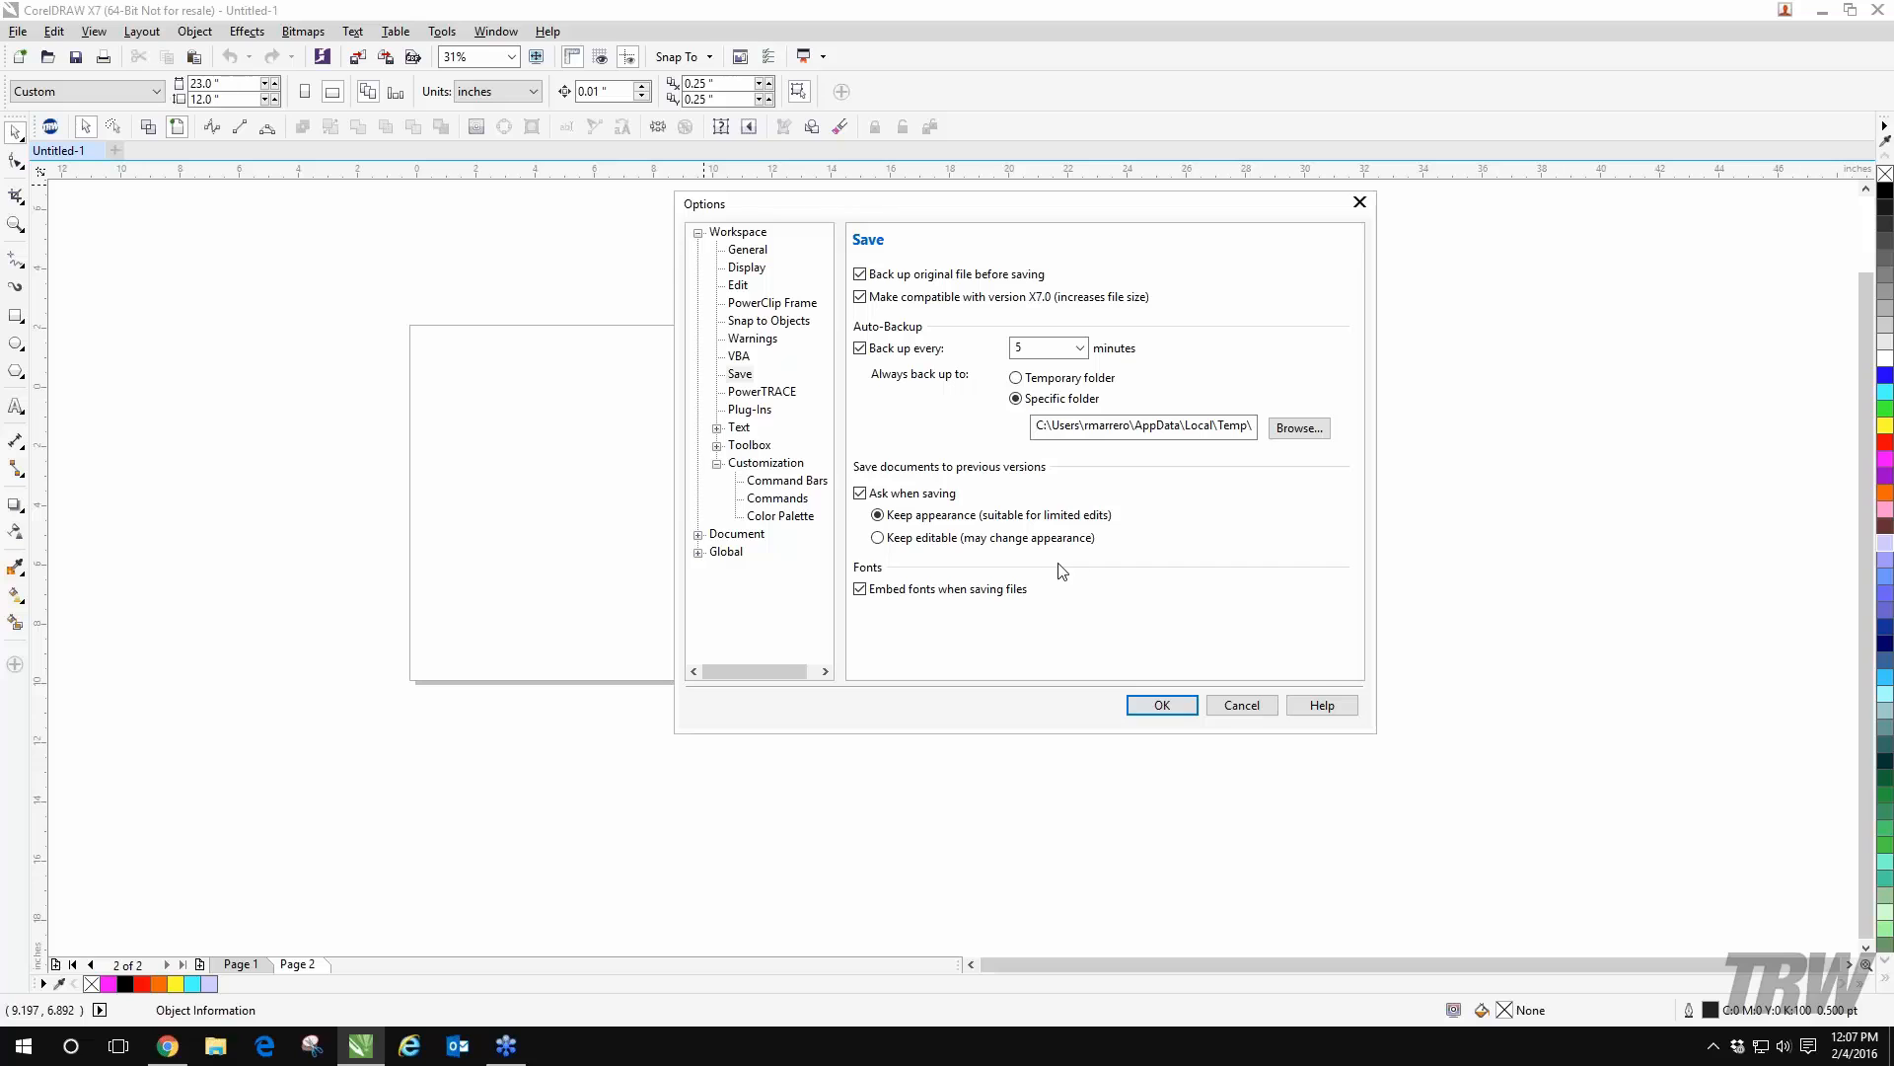
pyautogui.click(1172, 707)
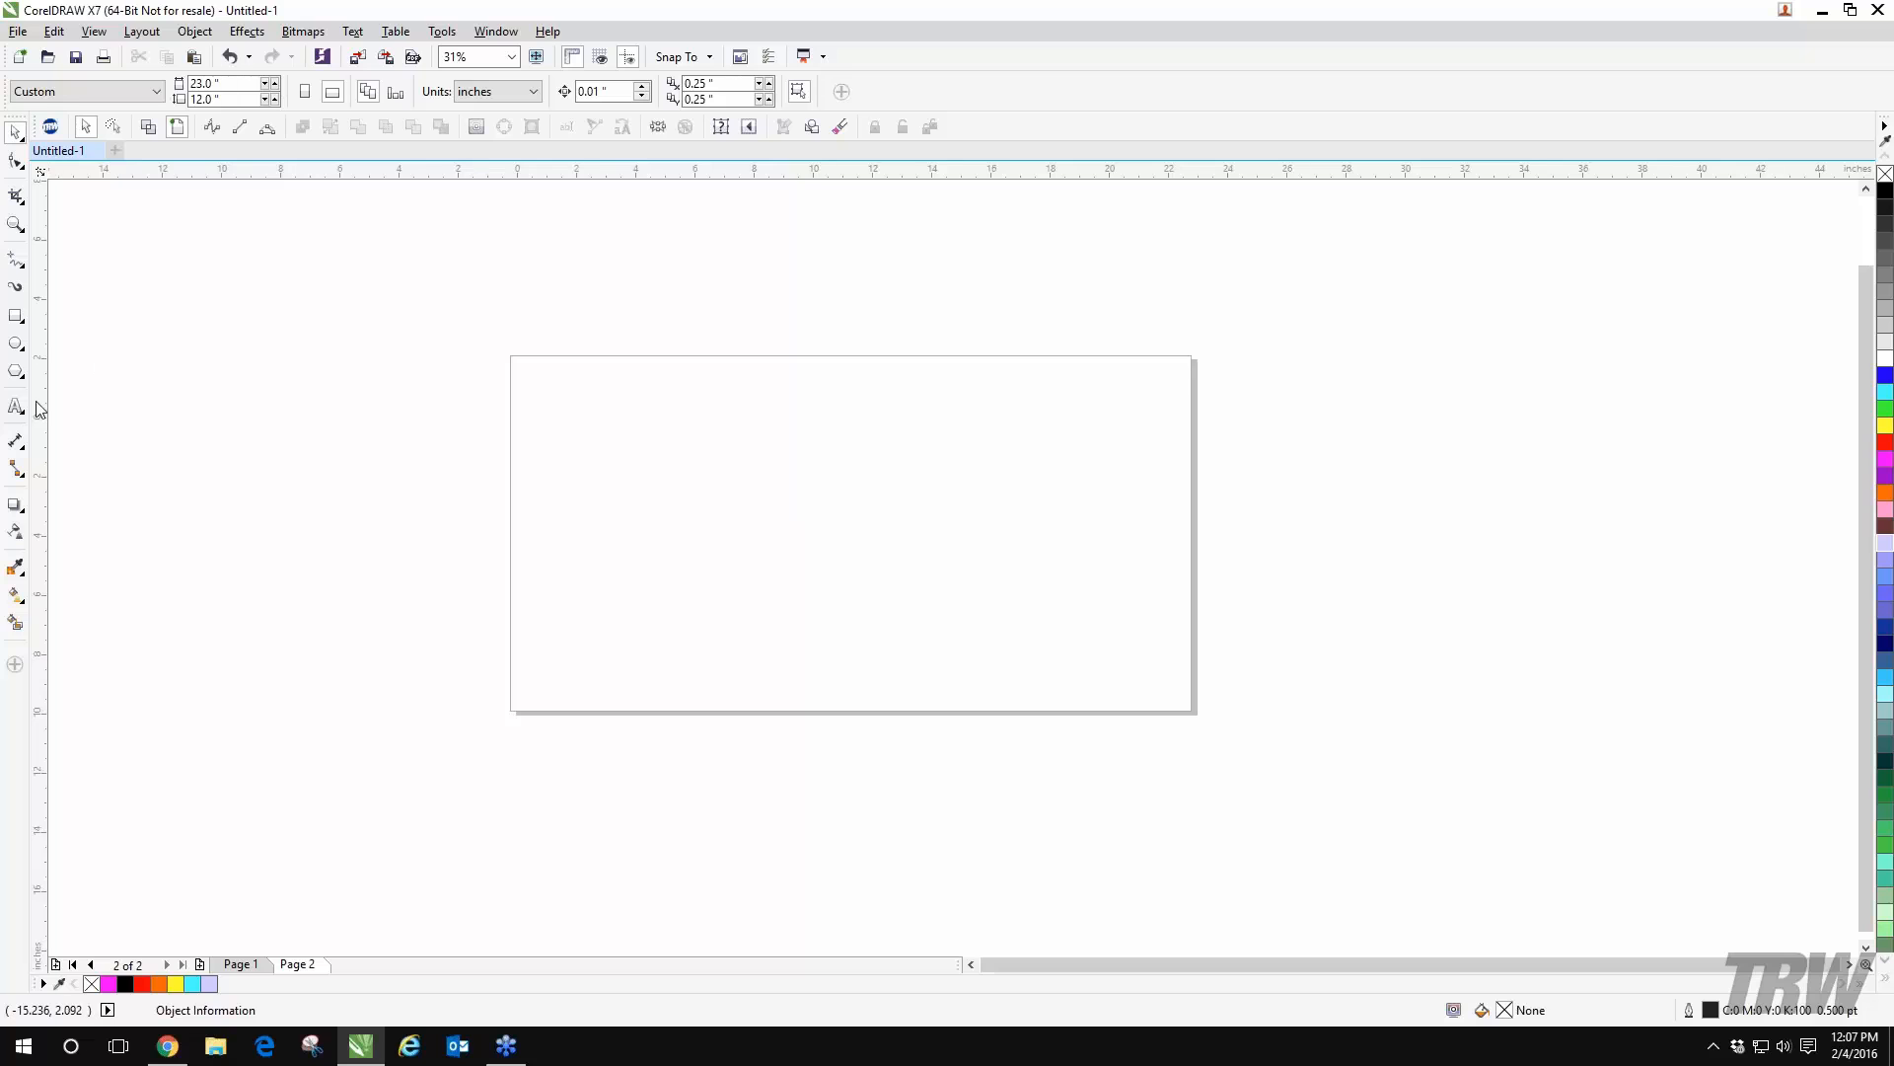
# - Draw a rectangle about 2.7 inches wide by 3.03 inches high in the upper-left part of the page
pyautogui.click(16, 315)
pyautogui.moveTo(625, 406); pyautogui.dragTo(705, 497)
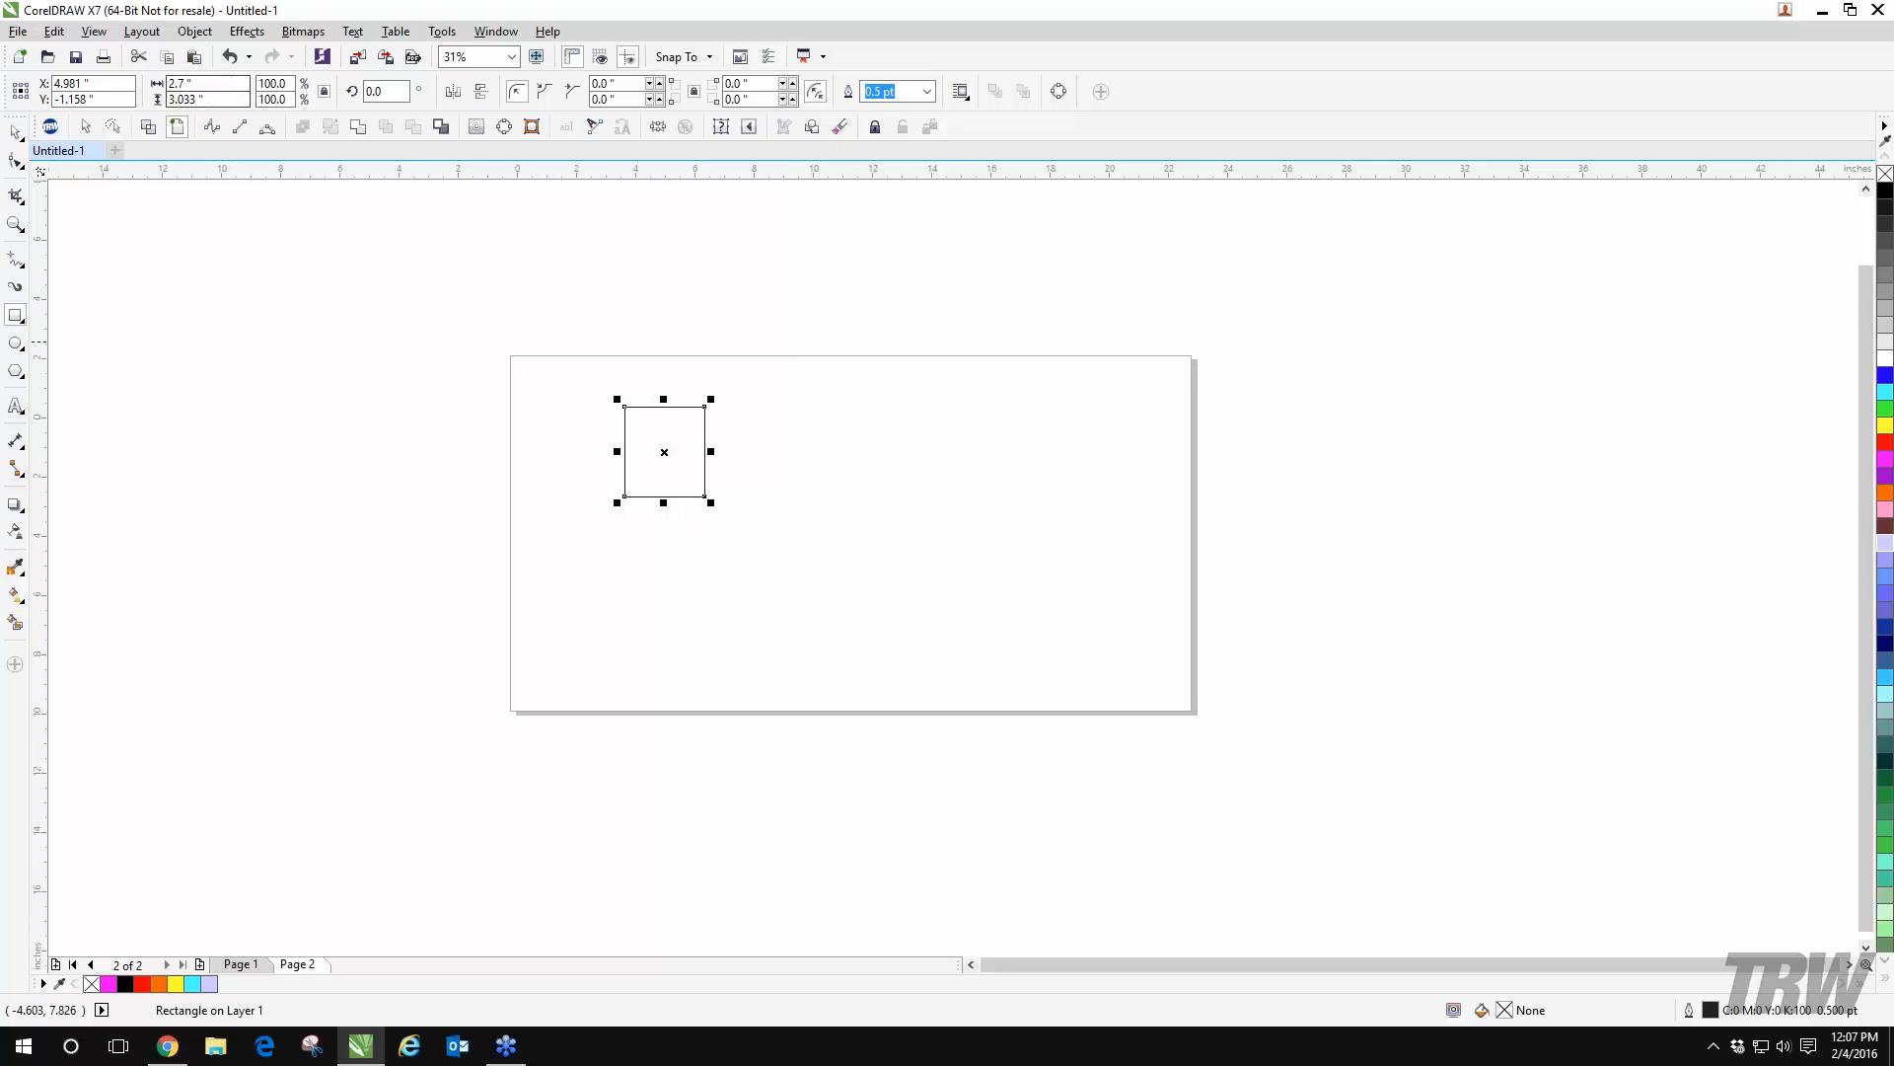
pyautogui.click(15, 132)
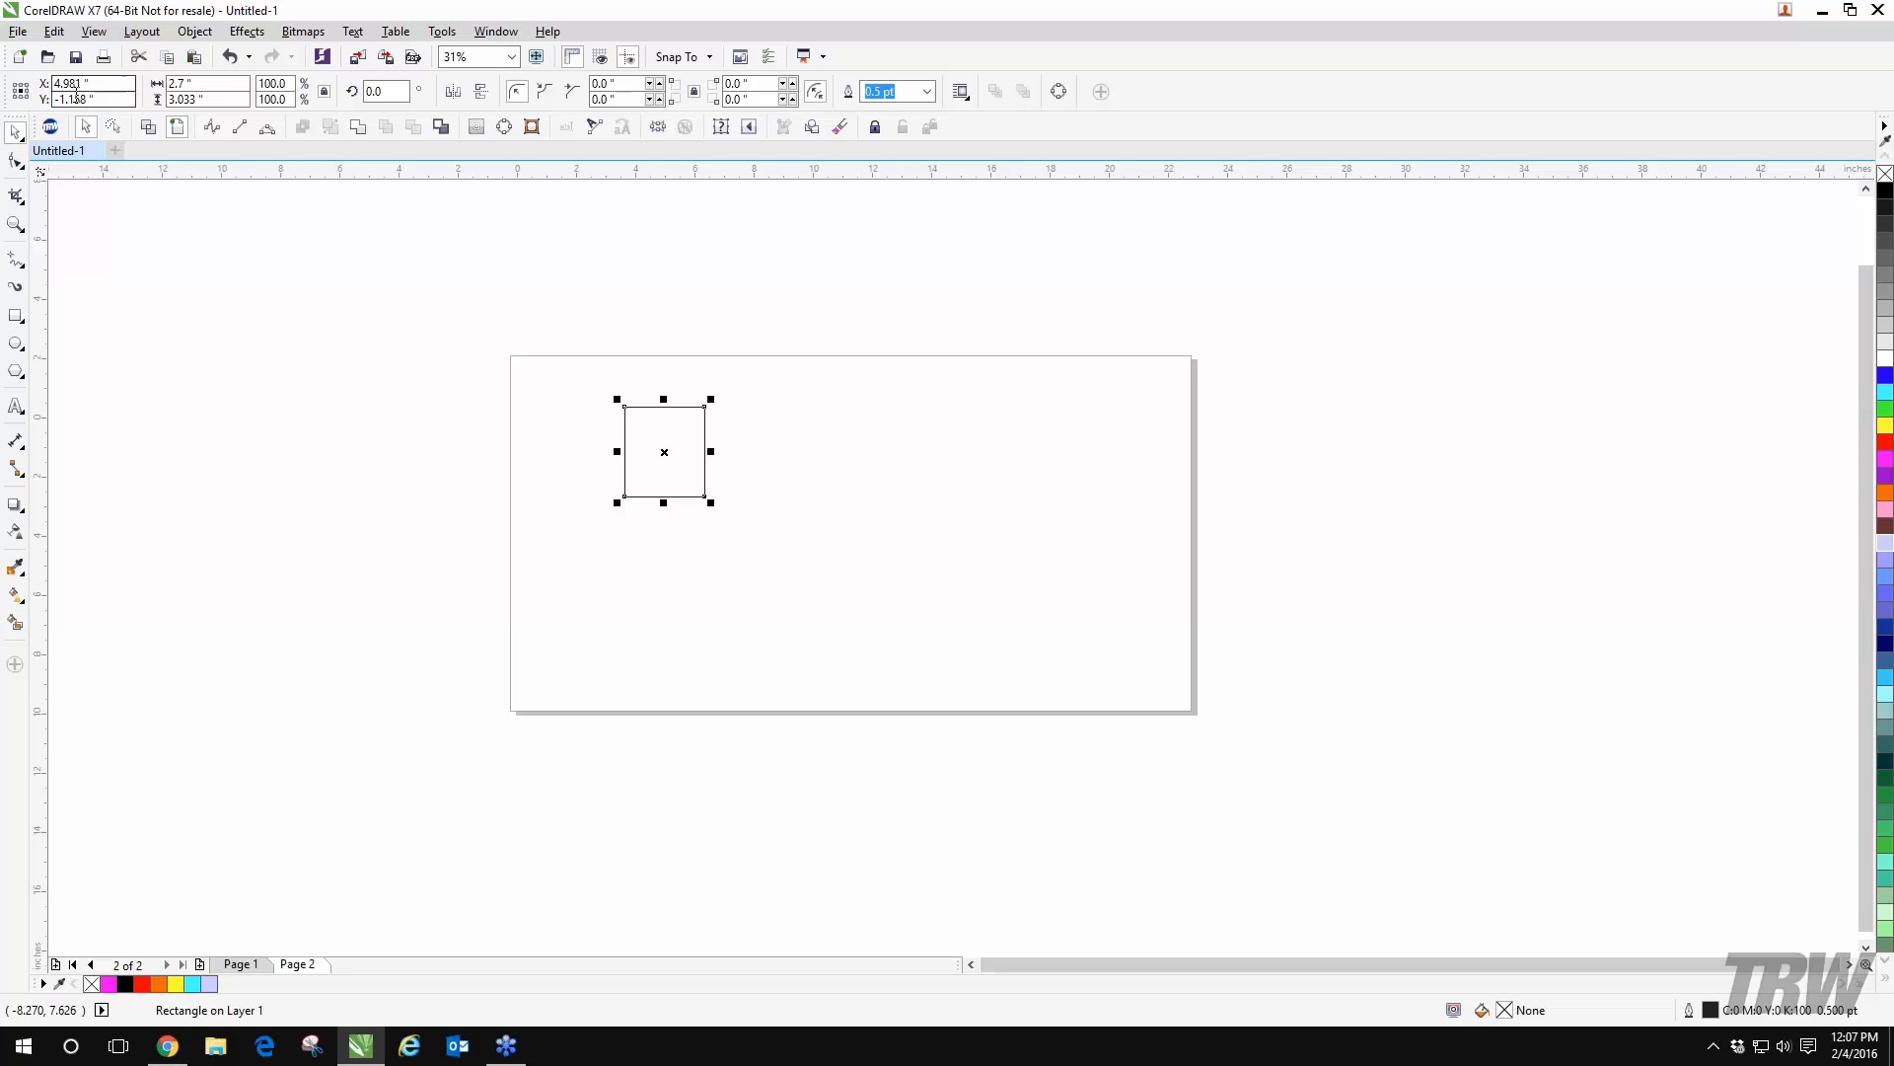
# - Reposition the rectangle several times around the page's upper-left corner, and delete it
pyautogui.moveTo(665, 465); pyautogui.dragTo(788, 517)
pyautogui.moveTo(758, 492); pyautogui.dragTo(615, 498)
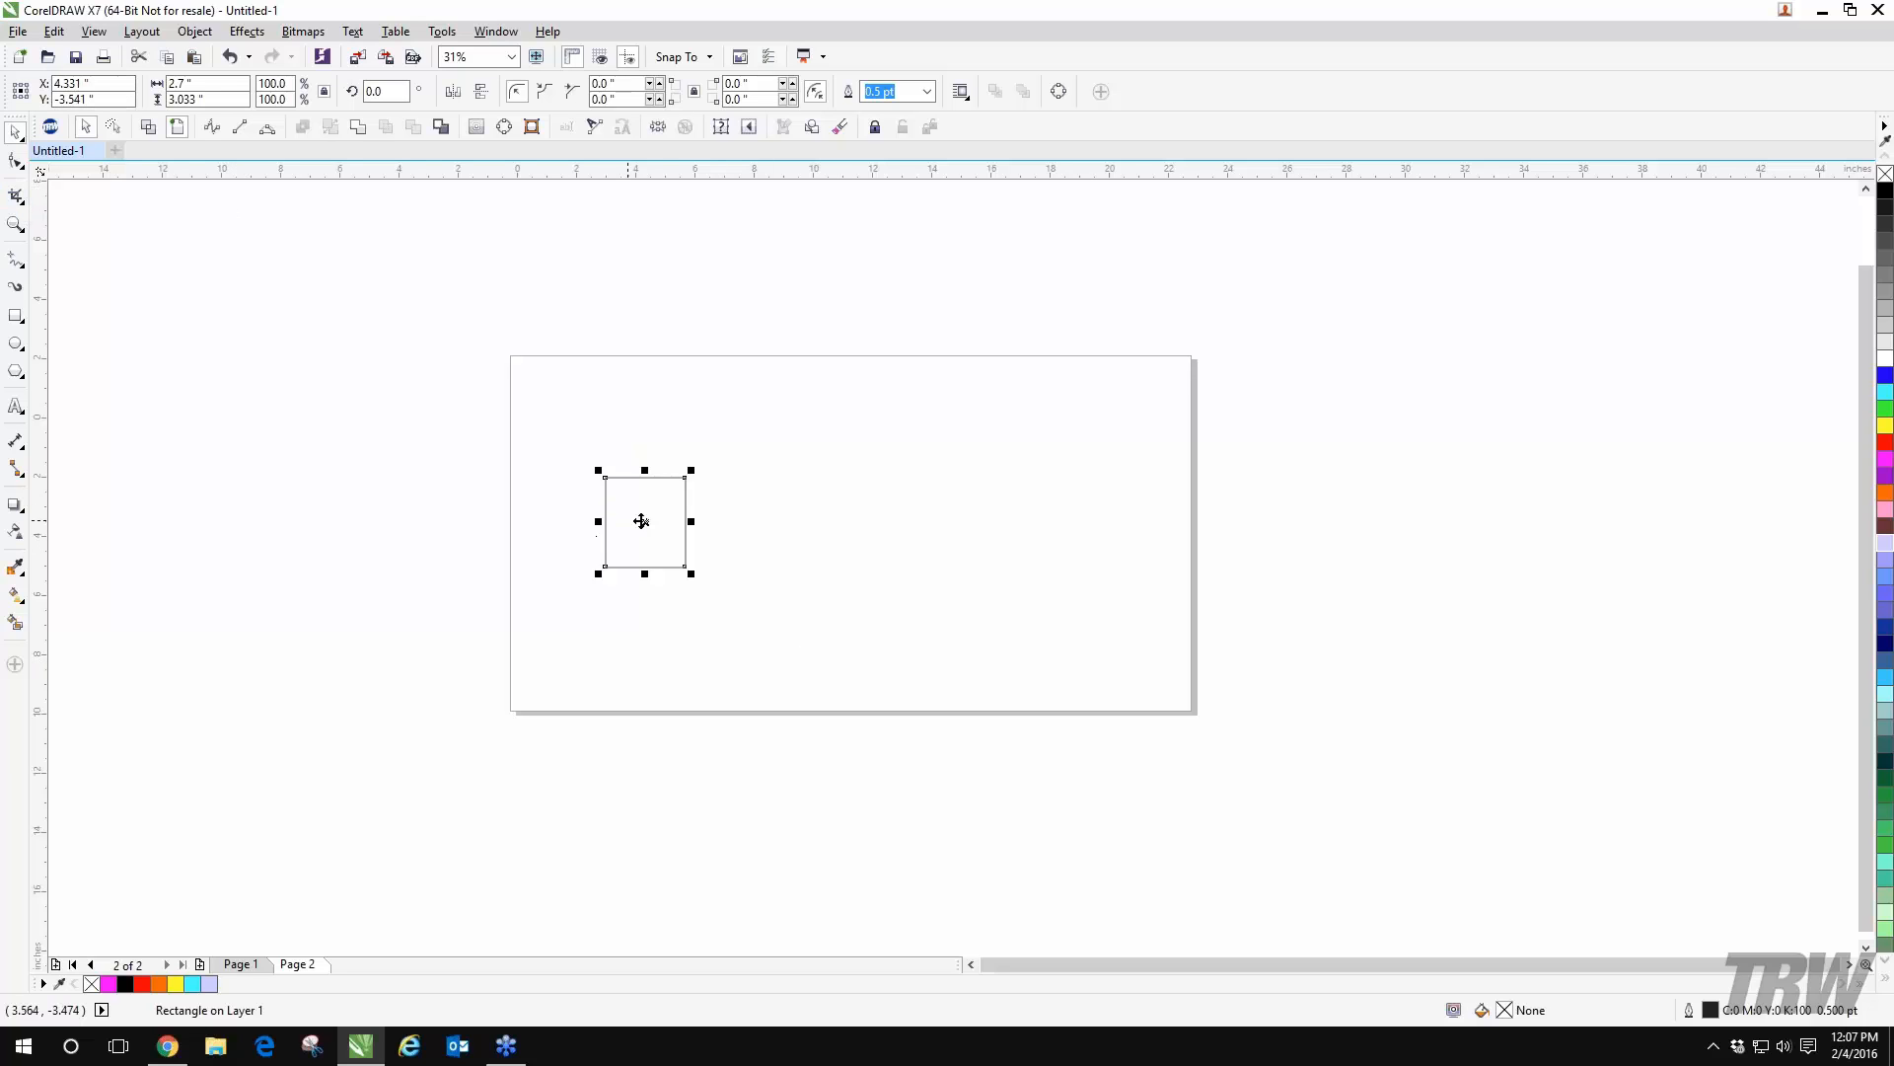
pyautogui.moveTo(639, 519); pyautogui.dragTo(519, 338)
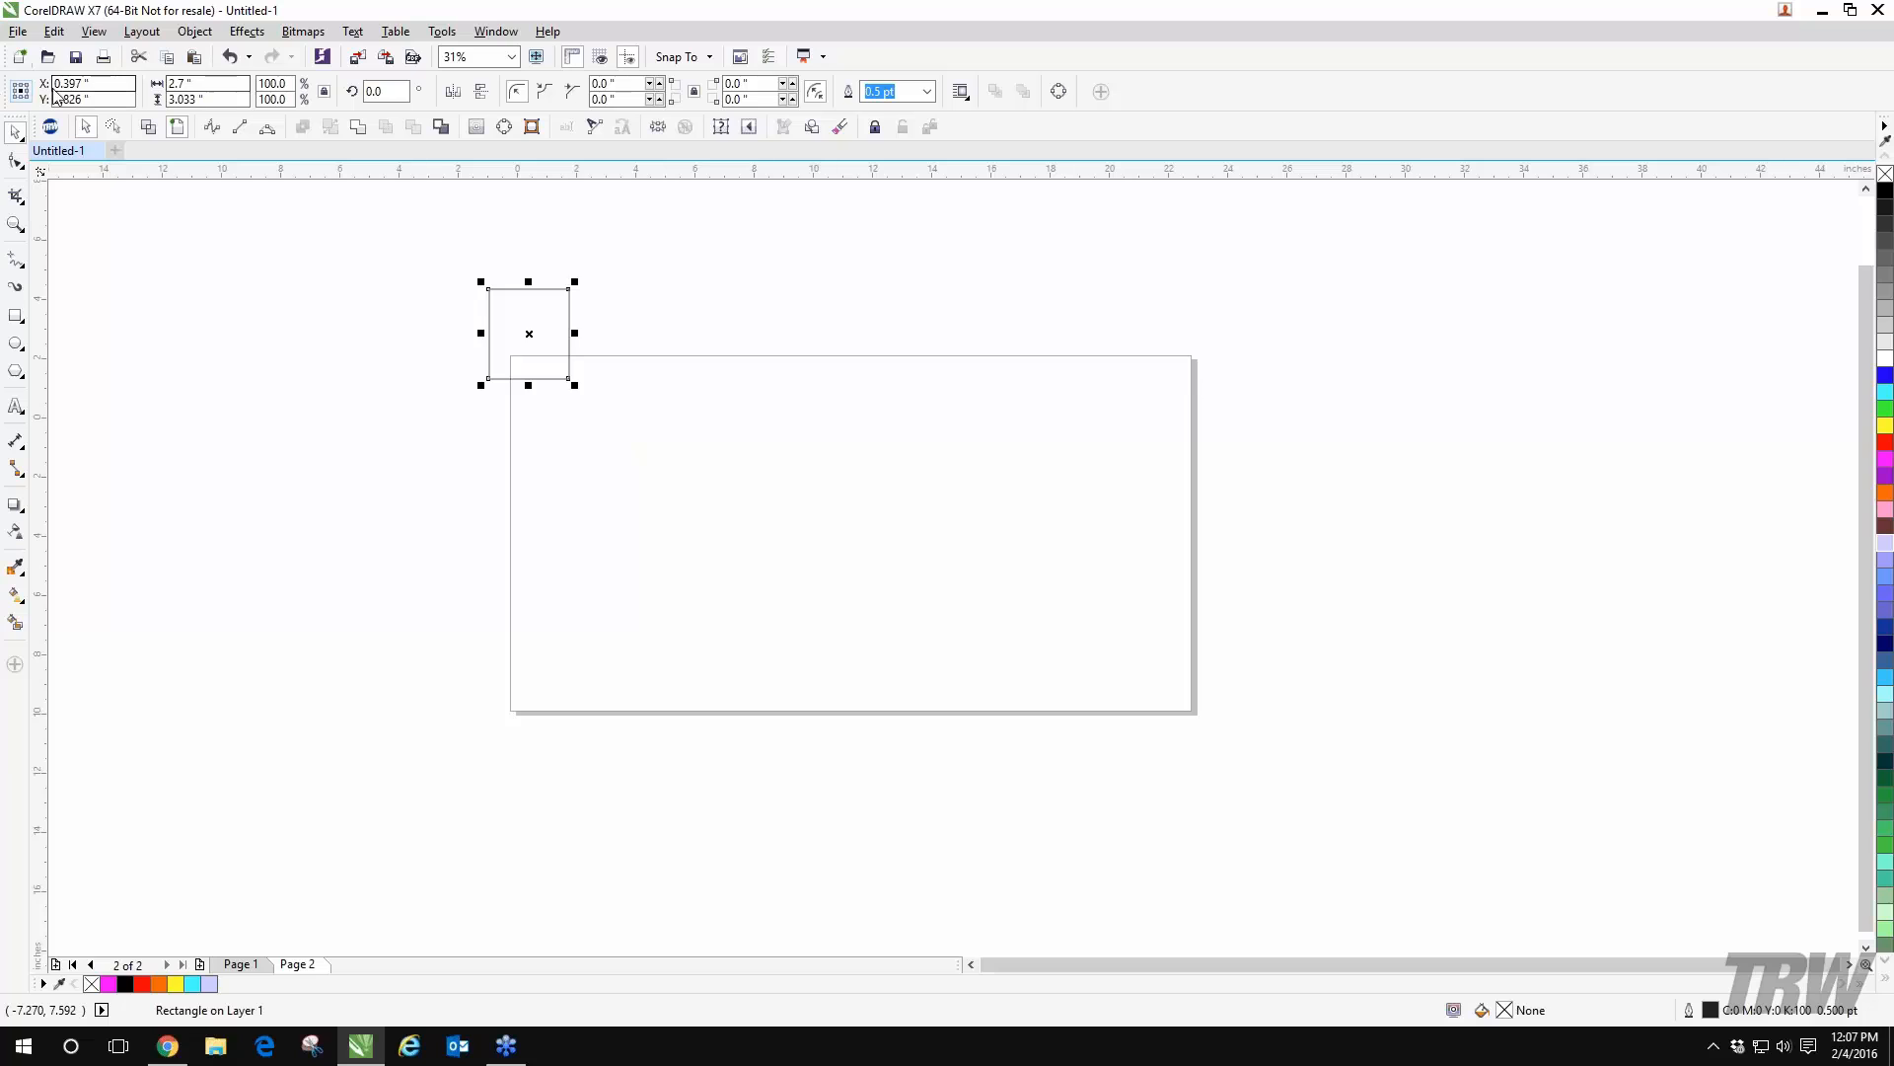
pyautogui.moveTo(548, 298); pyautogui.dragTo(628, 438)
pyautogui.moveTo(544, 388); pyautogui.dragTo(635, 400)
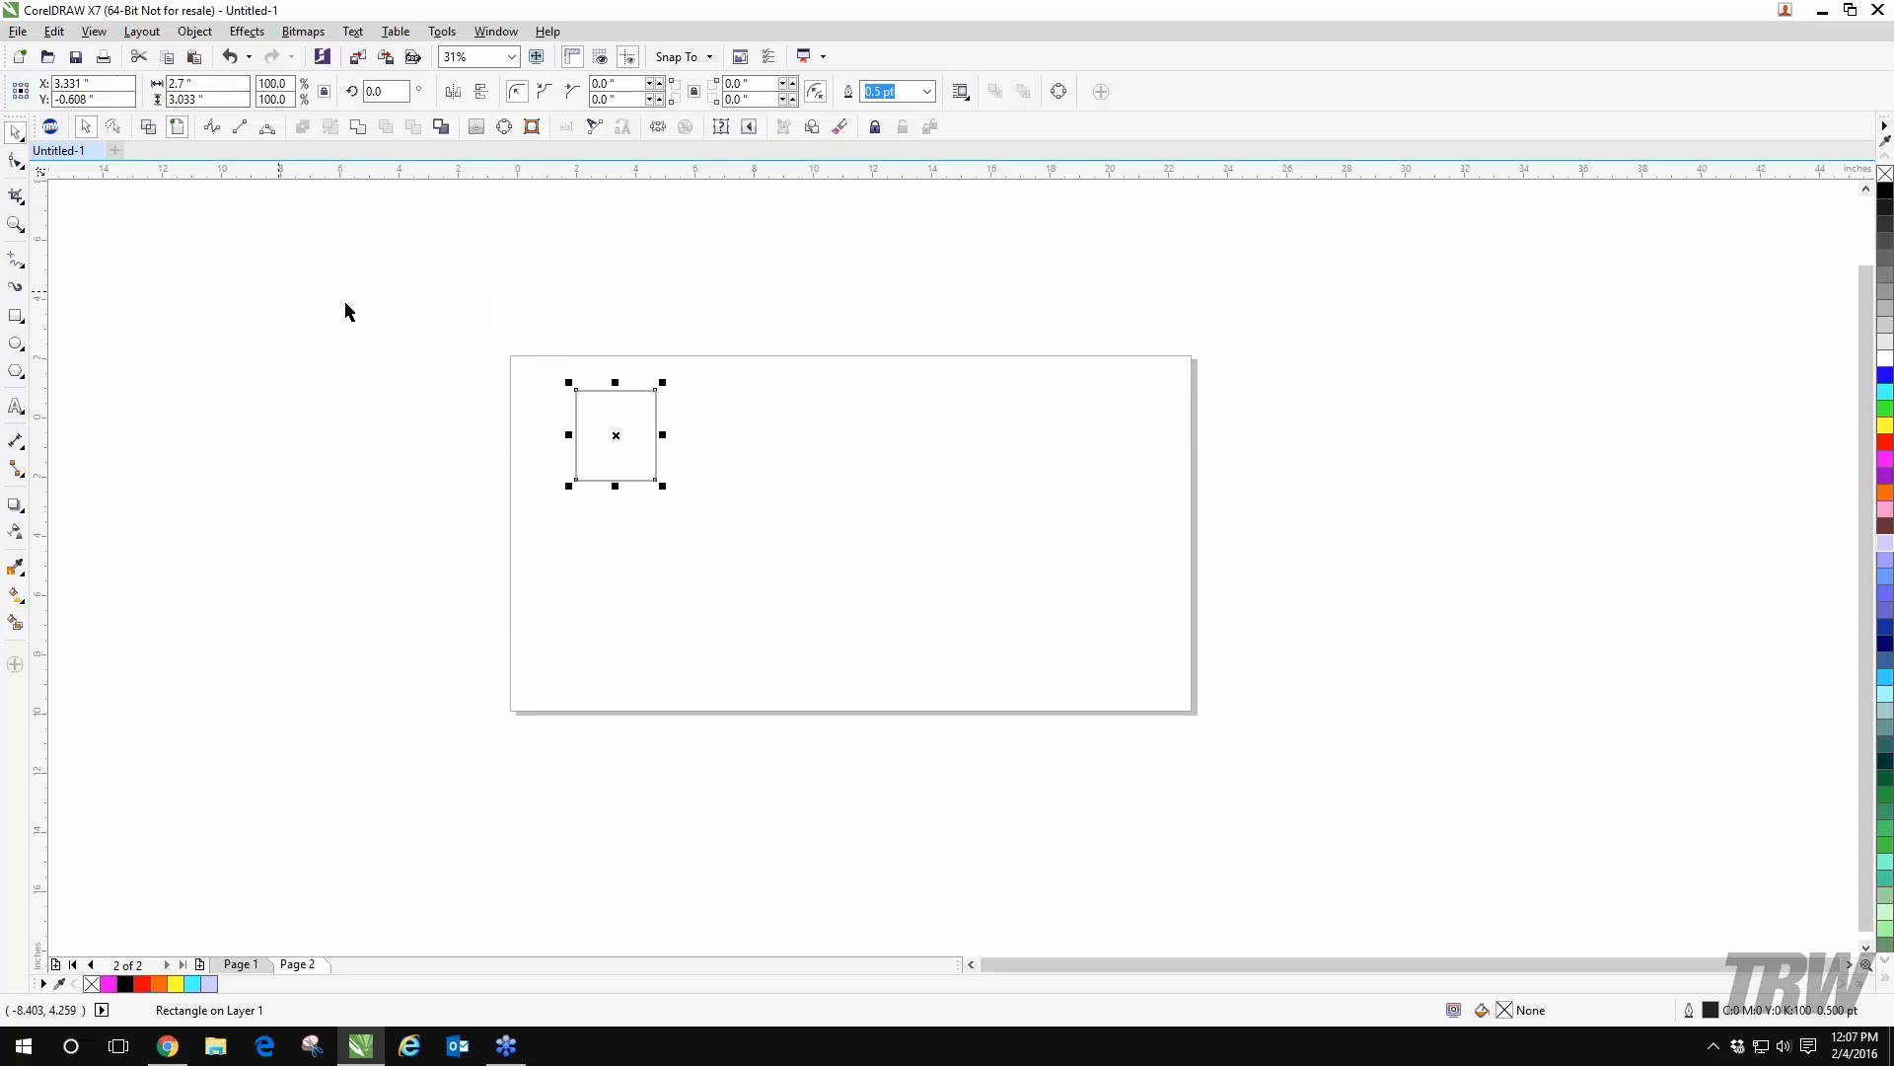
pyautogui.press('Delete')
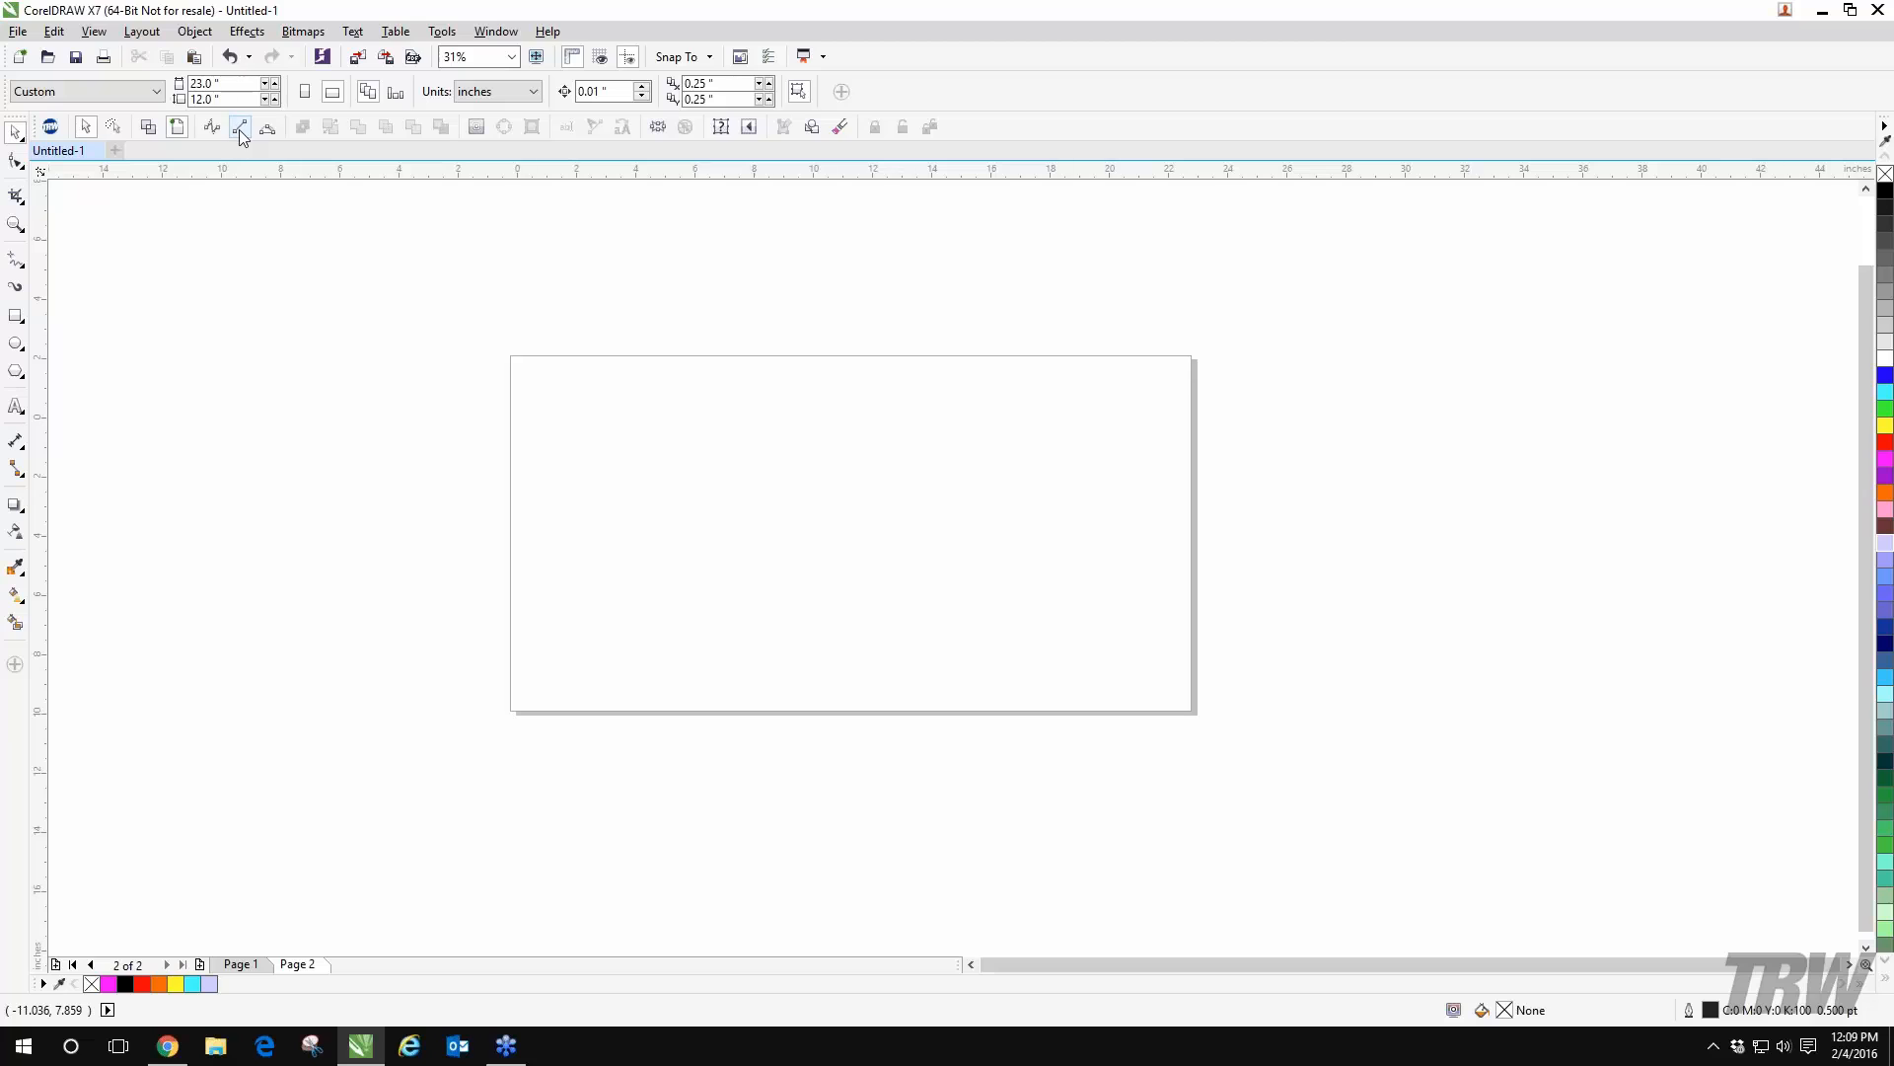
pyautogui.click(21, 267)
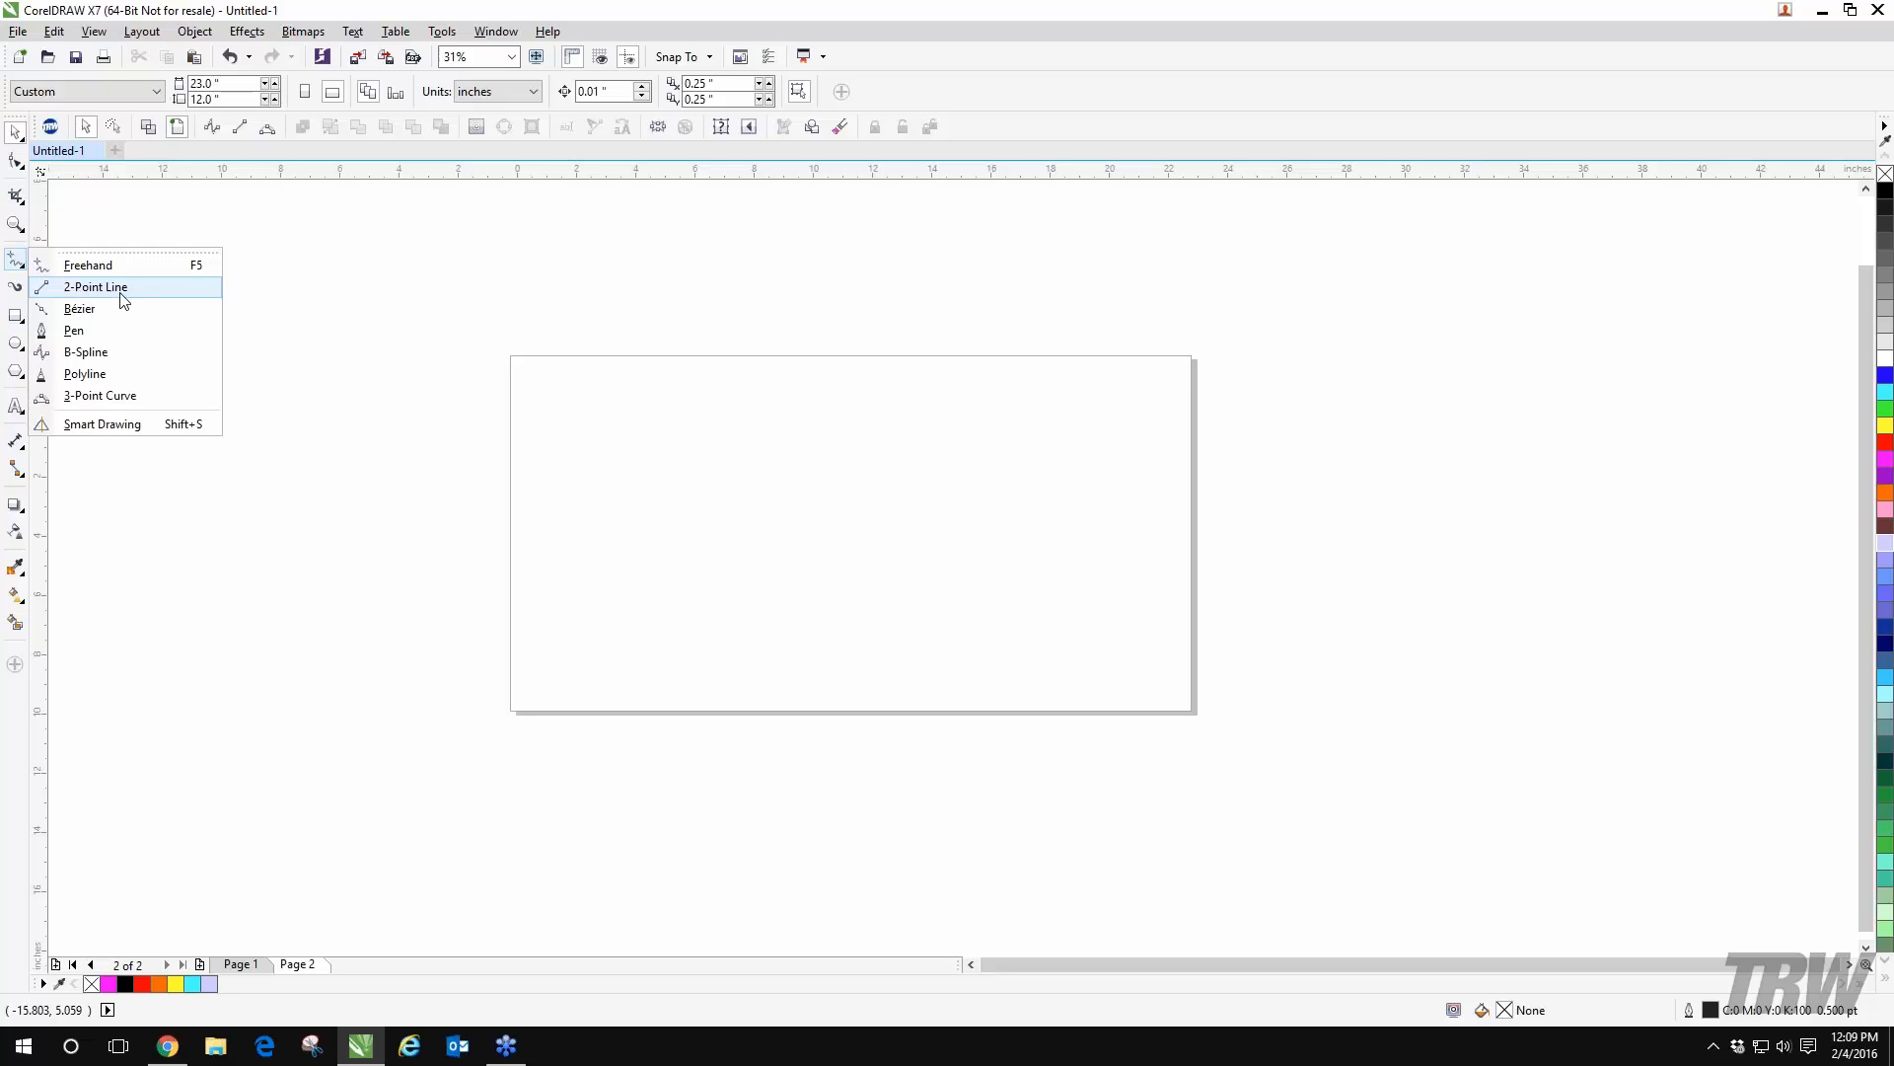
pyautogui.click(114, 213)
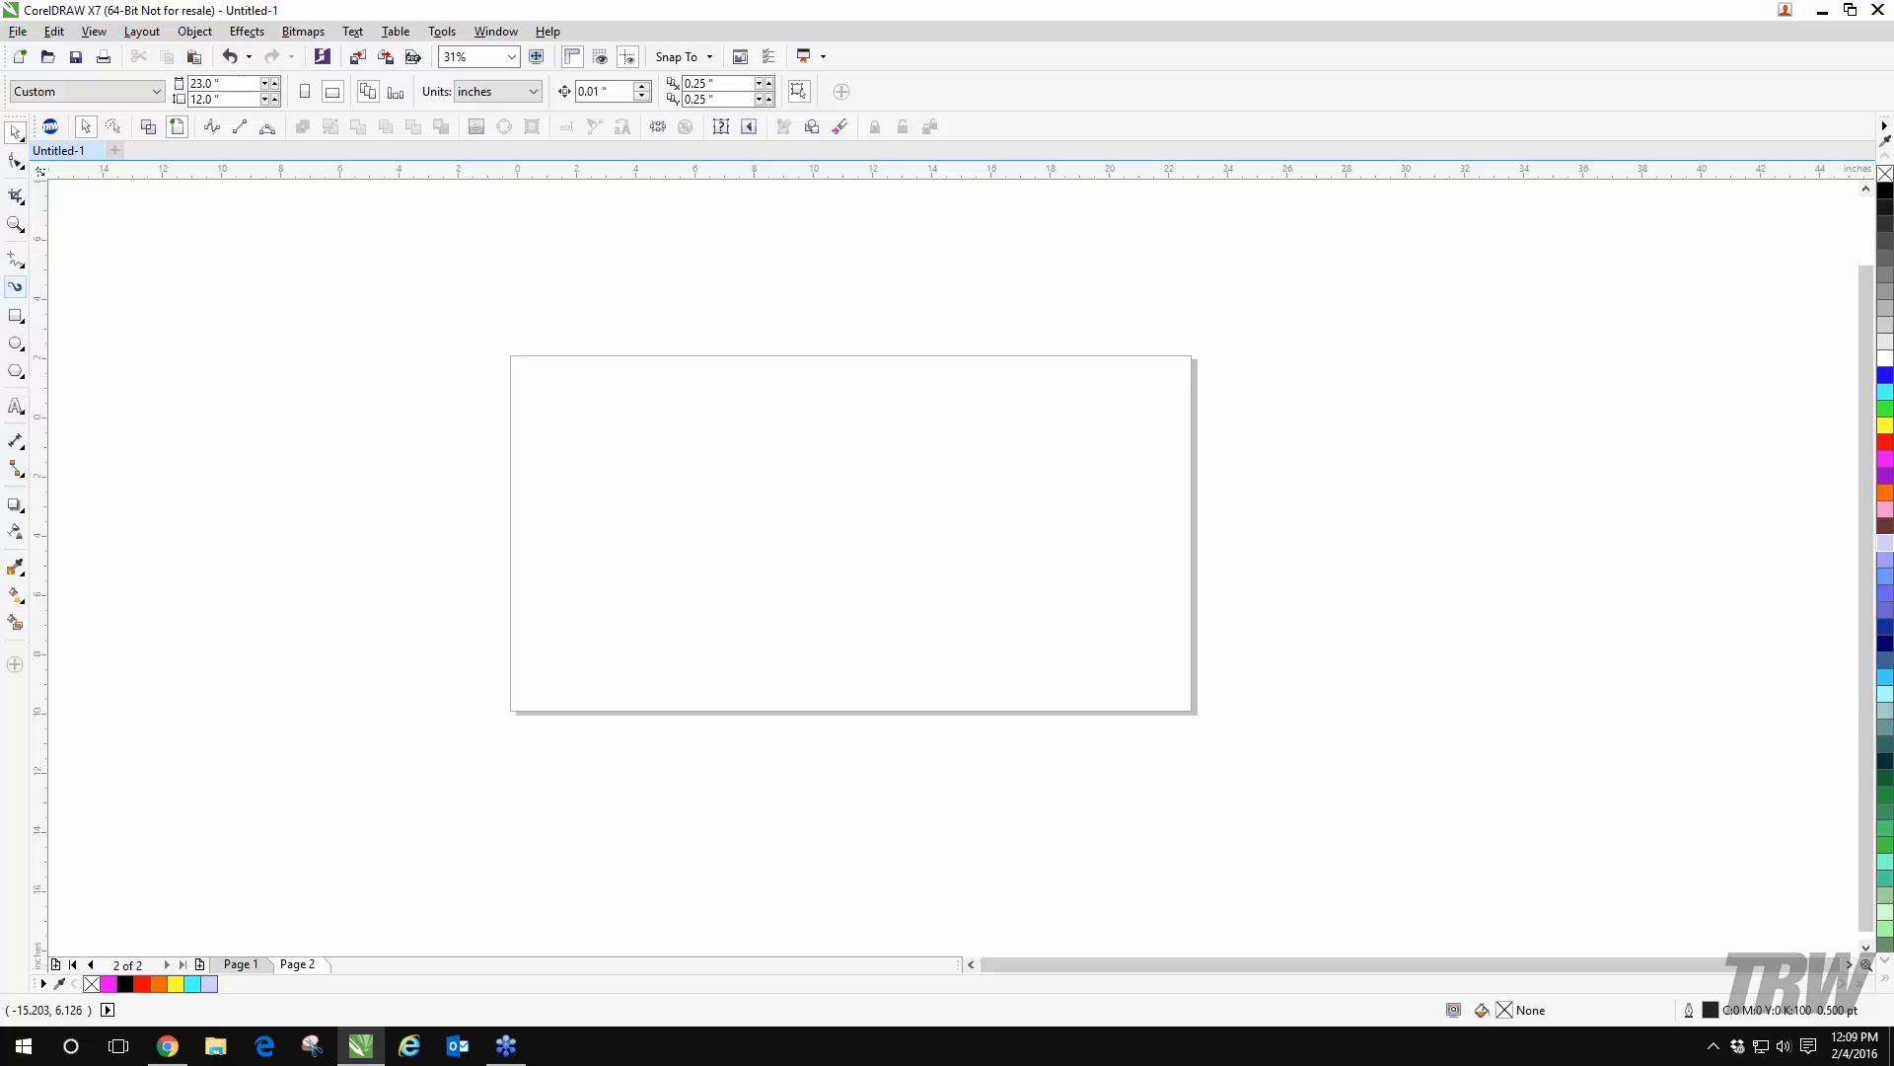
pyautogui.click(15, 260)
pyautogui.click(21, 264)
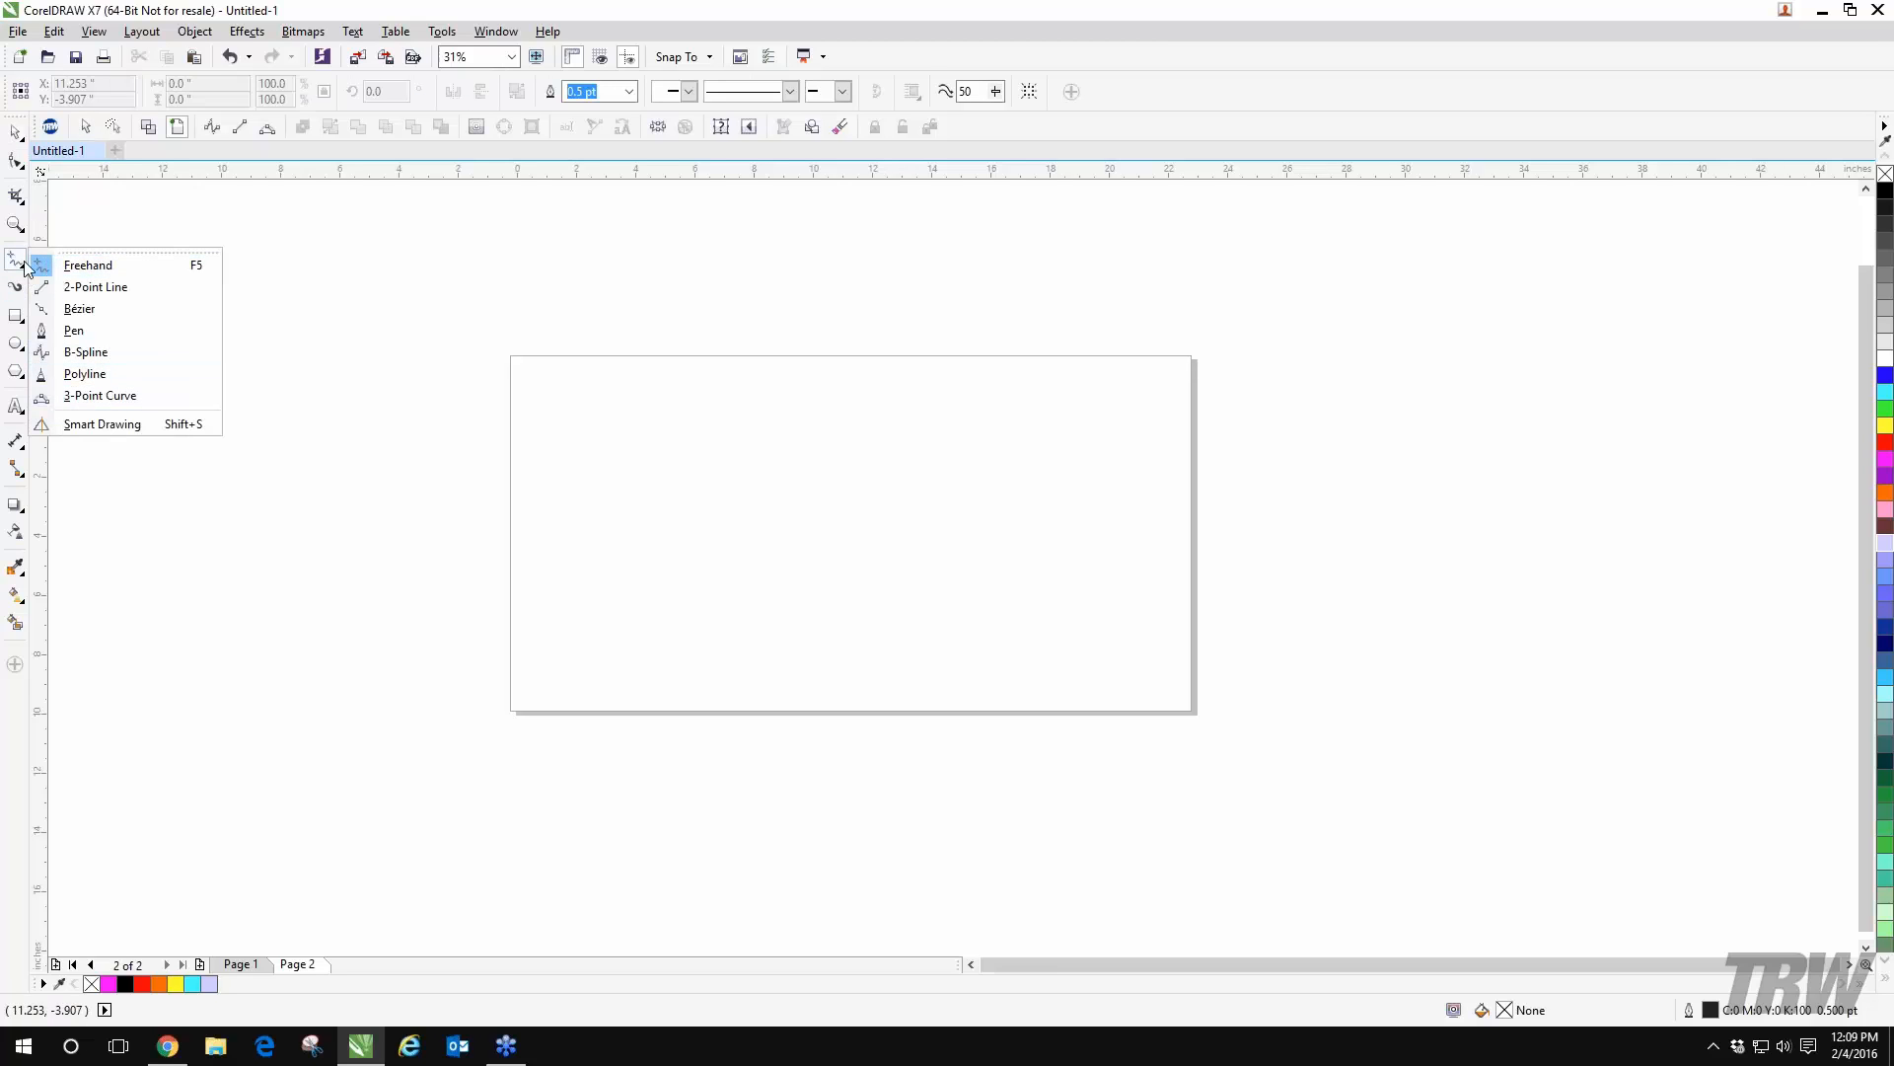
pyautogui.click(80, 273)
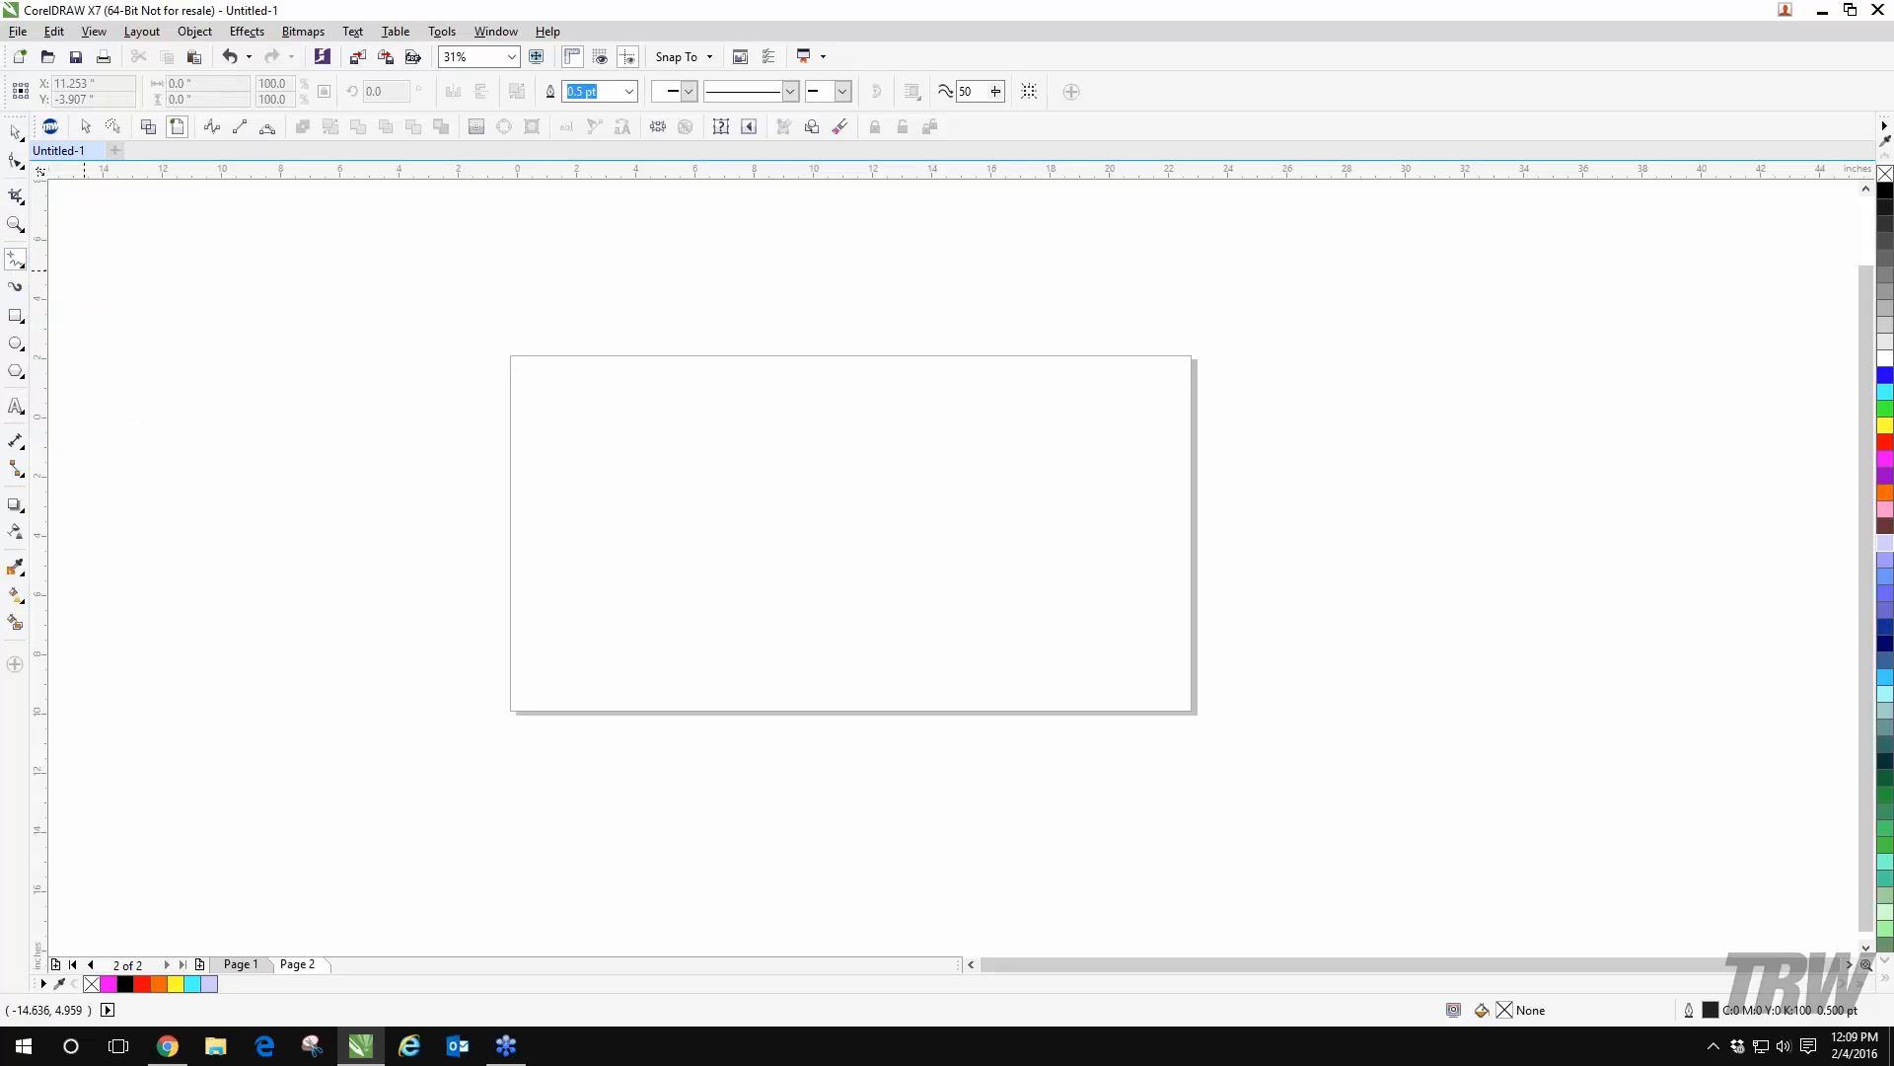
# - Draw a nearly horizontal line about 15.7 inches long near the page's upper edge with the 2-Point Line tool
pyautogui.click(22, 271)
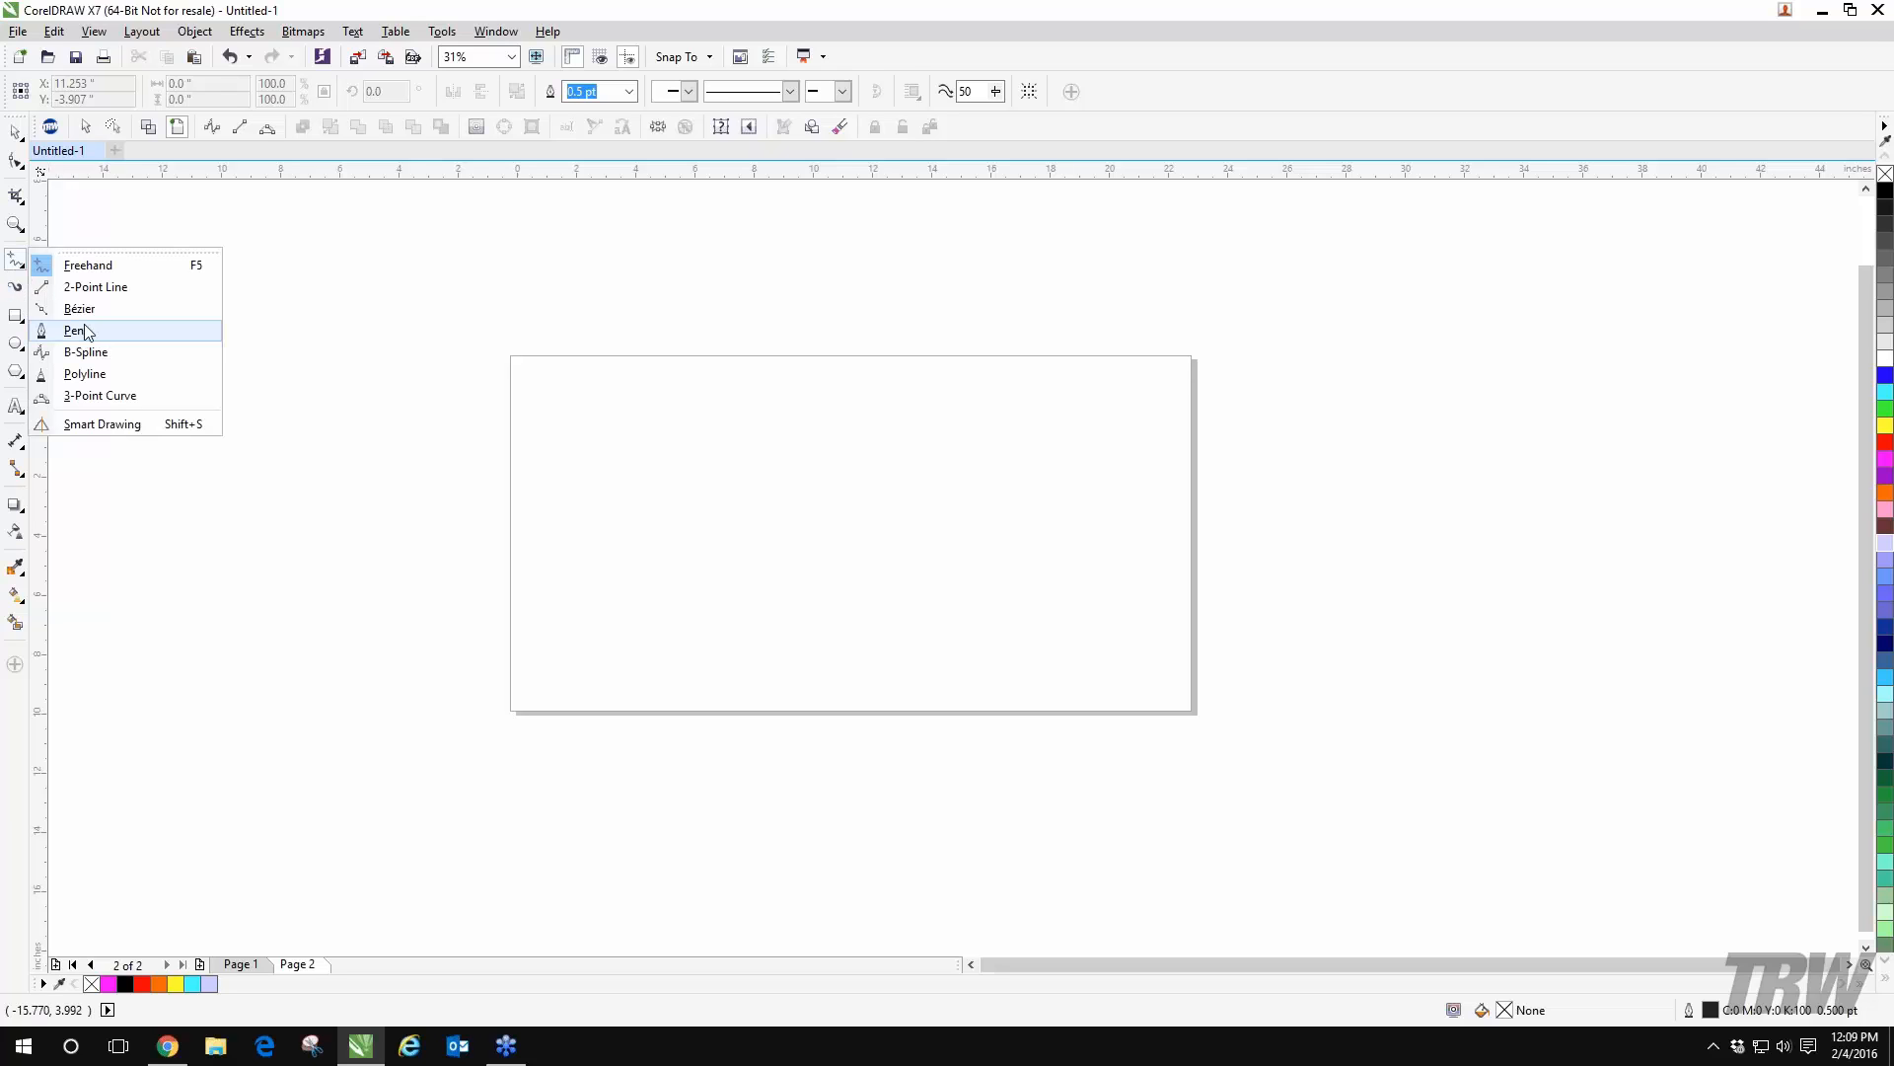
pyautogui.click(89, 289)
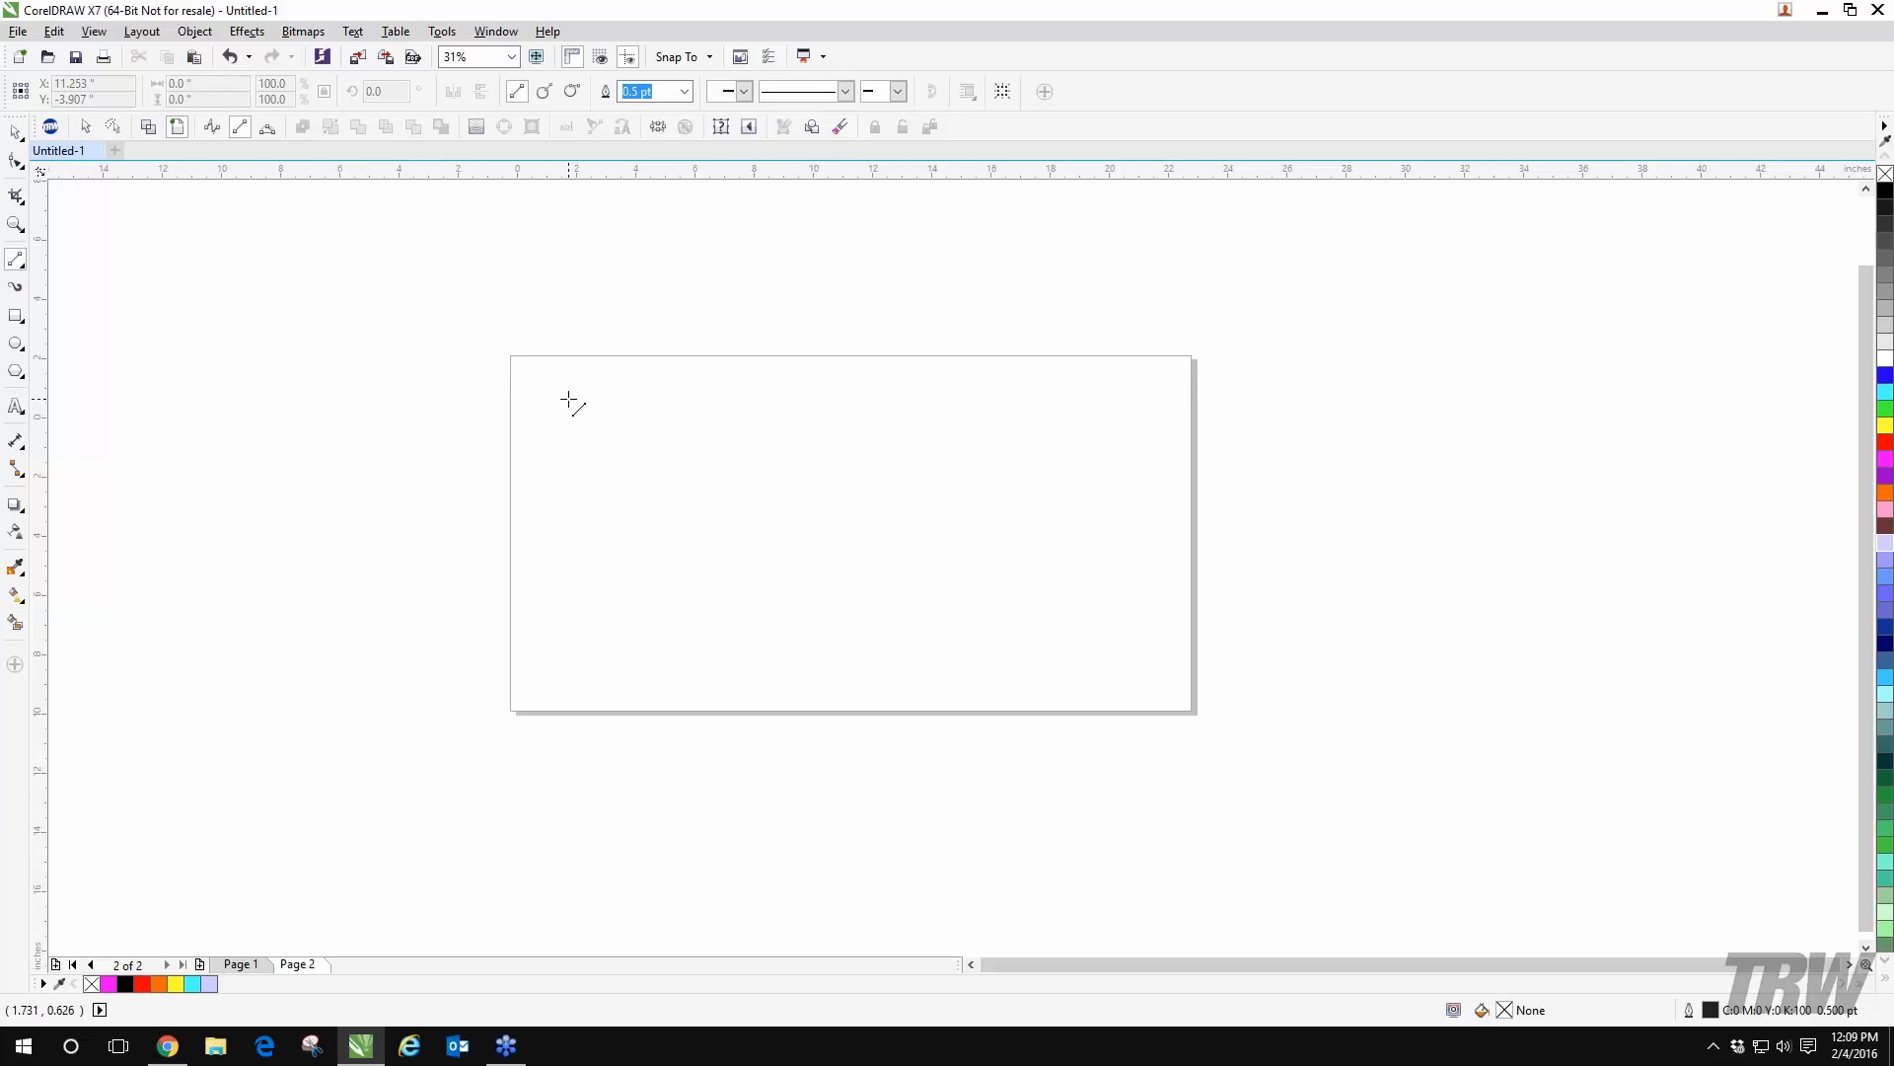
pyautogui.moveTo(565, 398)
pyautogui.mouseDown()
pyautogui.moveTo(922, 421)
pyautogui.moveTo(1036, 392)
pyautogui.mouseUp()
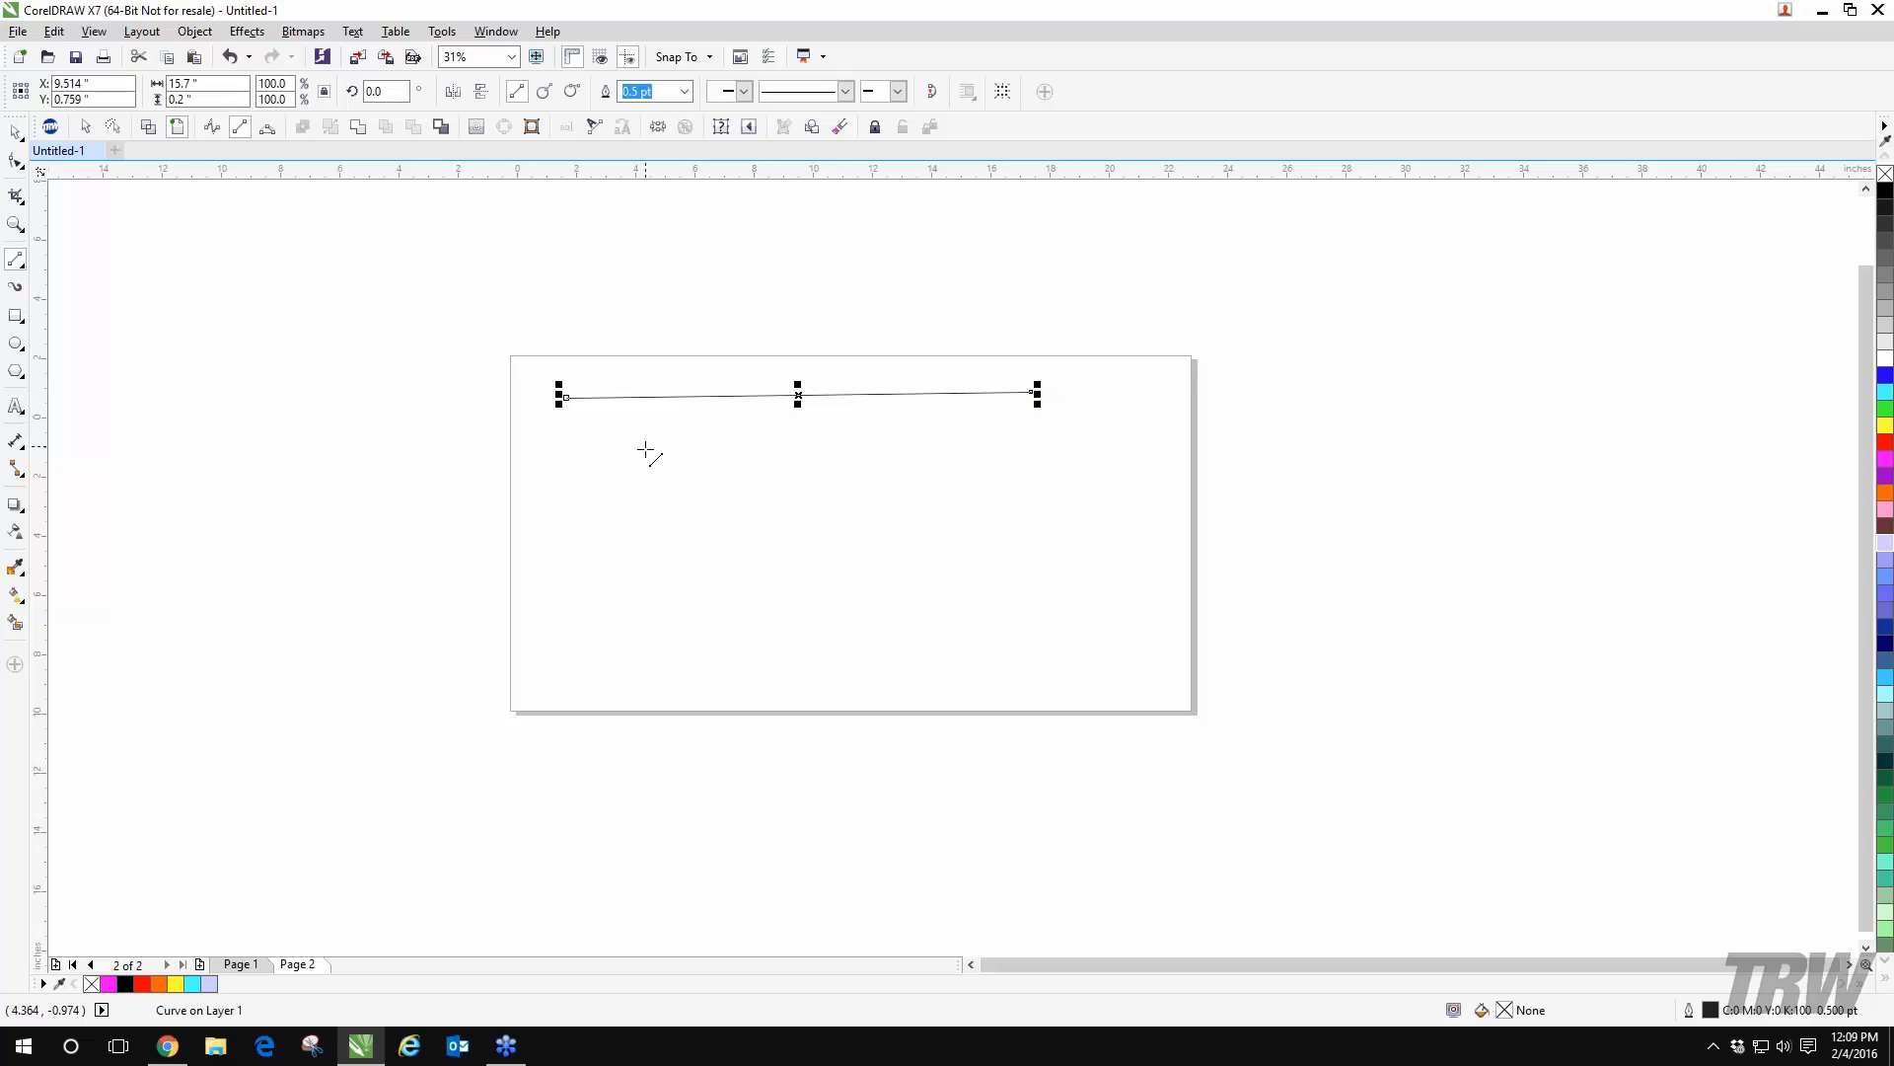
# - Draw three closed shapes from connected lines: quadrilaterals about 12.4 by 5.8 and 7.8 by 4.1 inches, and a triangle about 16.2 by 5.4 inches
pyautogui.moveTo(643, 449)
pyautogui.mouseDown()
pyautogui.moveTo(1013, 451)
pyautogui.moveTo(998, 625)
pyautogui.moveTo(648, 622)
pyautogui.moveTo(644, 449)
pyautogui.mouseUp()
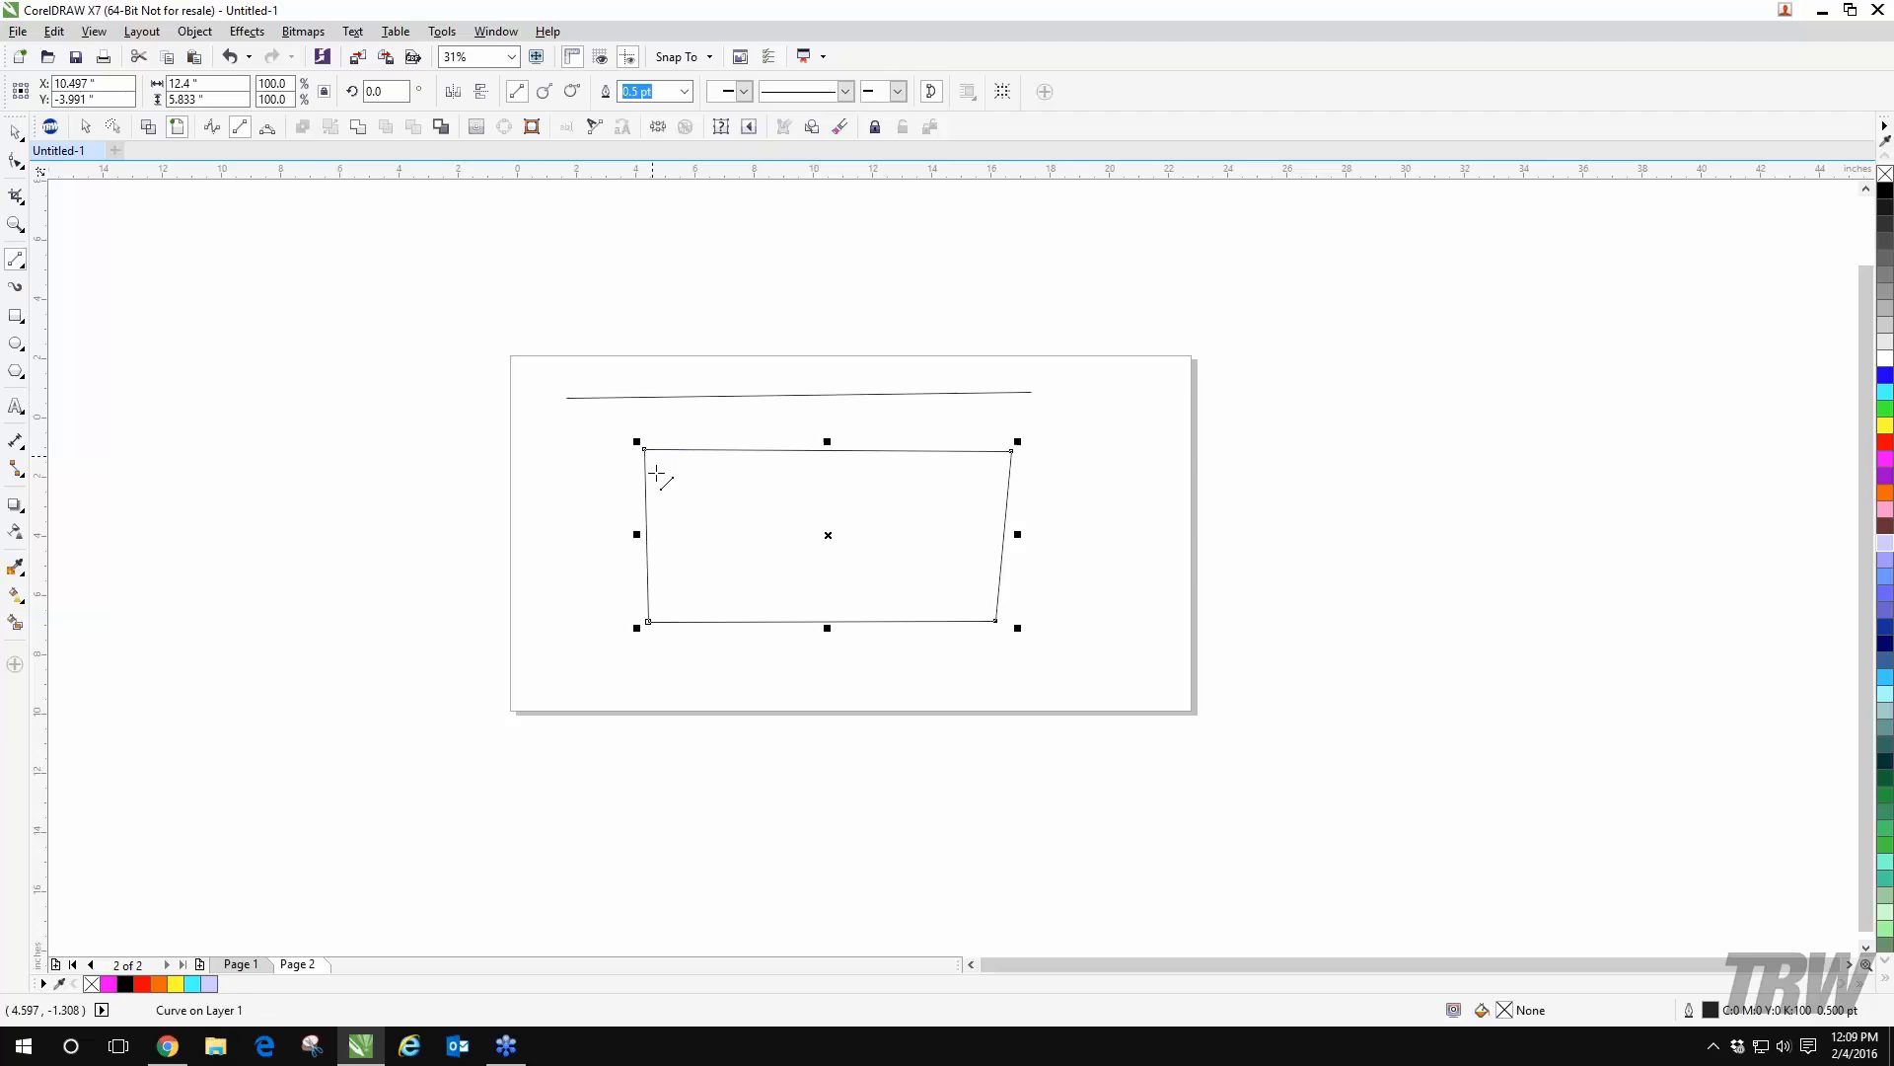
pyautogui.moveTo(737, 277)
pyautogui.mouseDown()
pyautogui.moveTo(1223, 277)
pyautogui.moveTo(1214, 393)
pyautogui.moveTo(1198, 437)
pyautogui.moveTo(737, 278)
pyautogui.mouseUp()
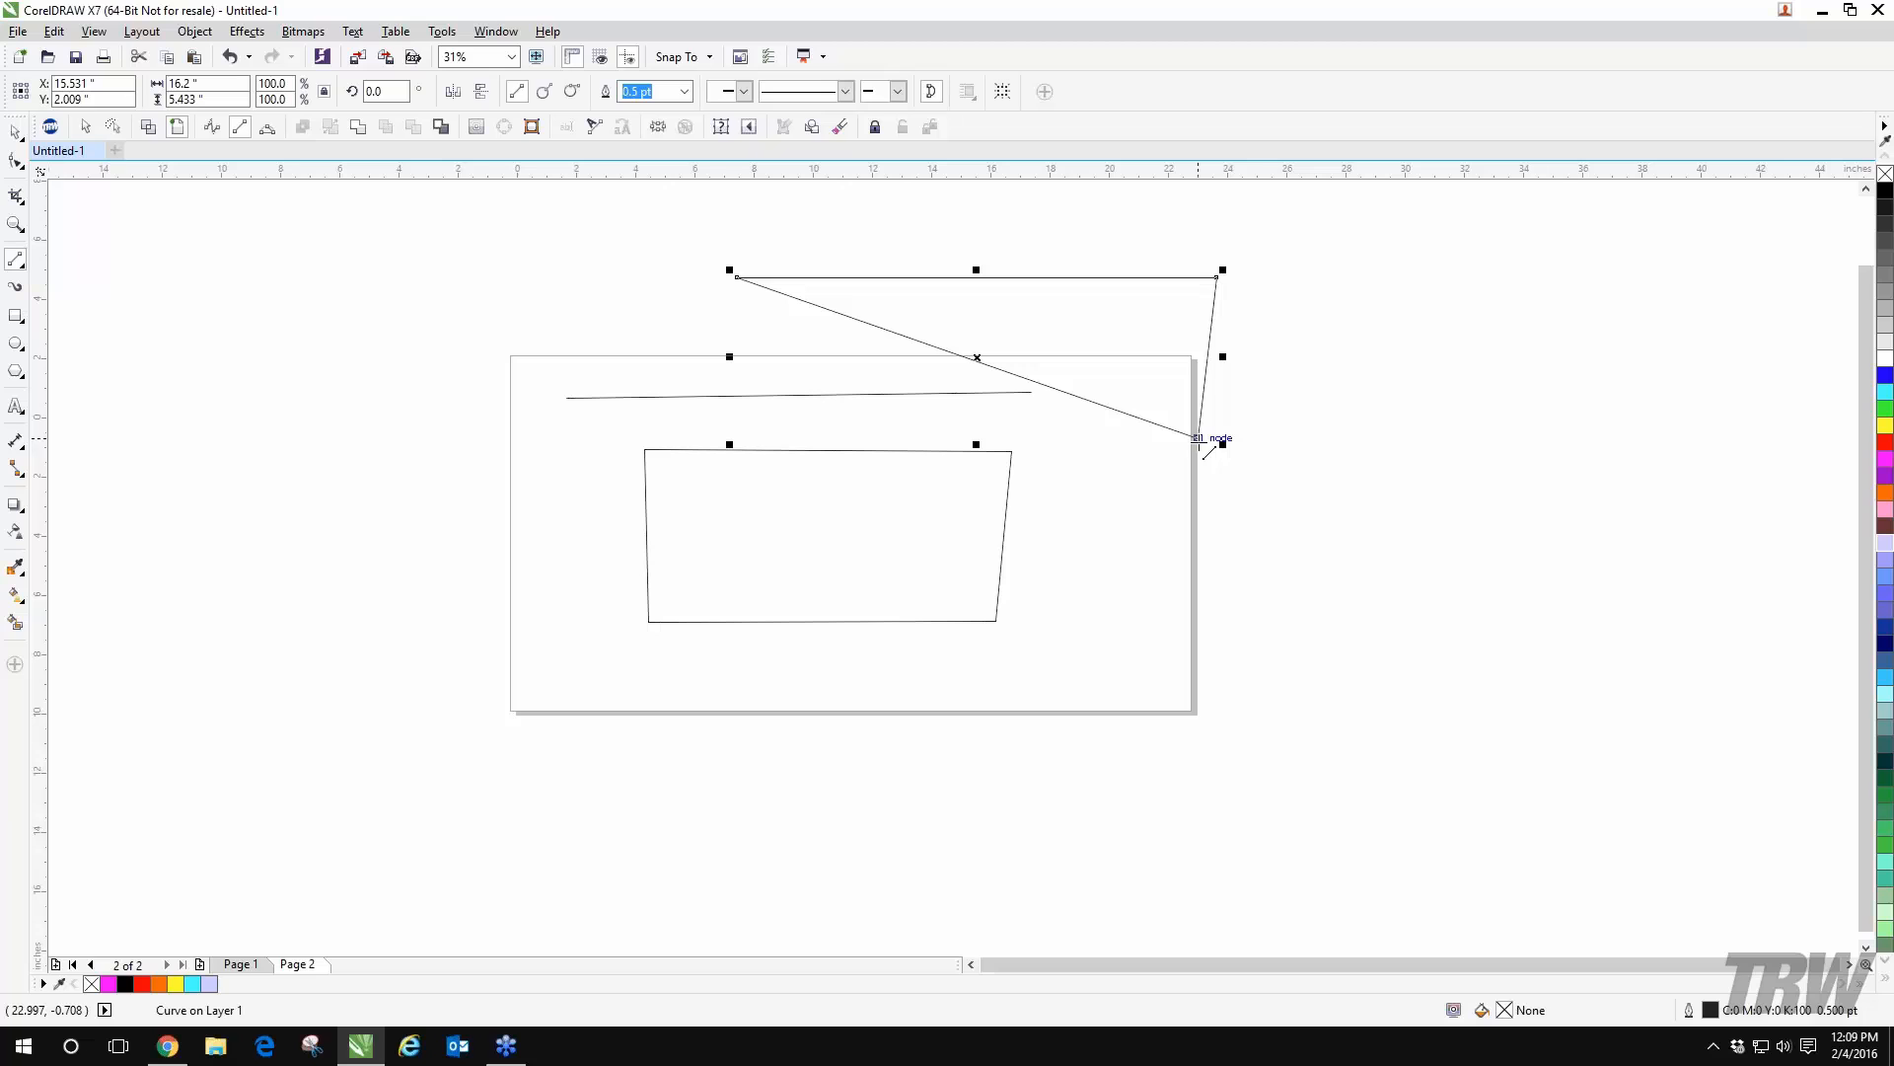
pyautogui.moveTo(316, 292)
pyautogui.mouseDown()
pyautogui.moveTo(517, 268)
pyautogui.moveTo(548, 376)
pyautogui.moveTo(342, 389)
pyautogui.moveTo(317, 292)
pyautogui.mouseUp()
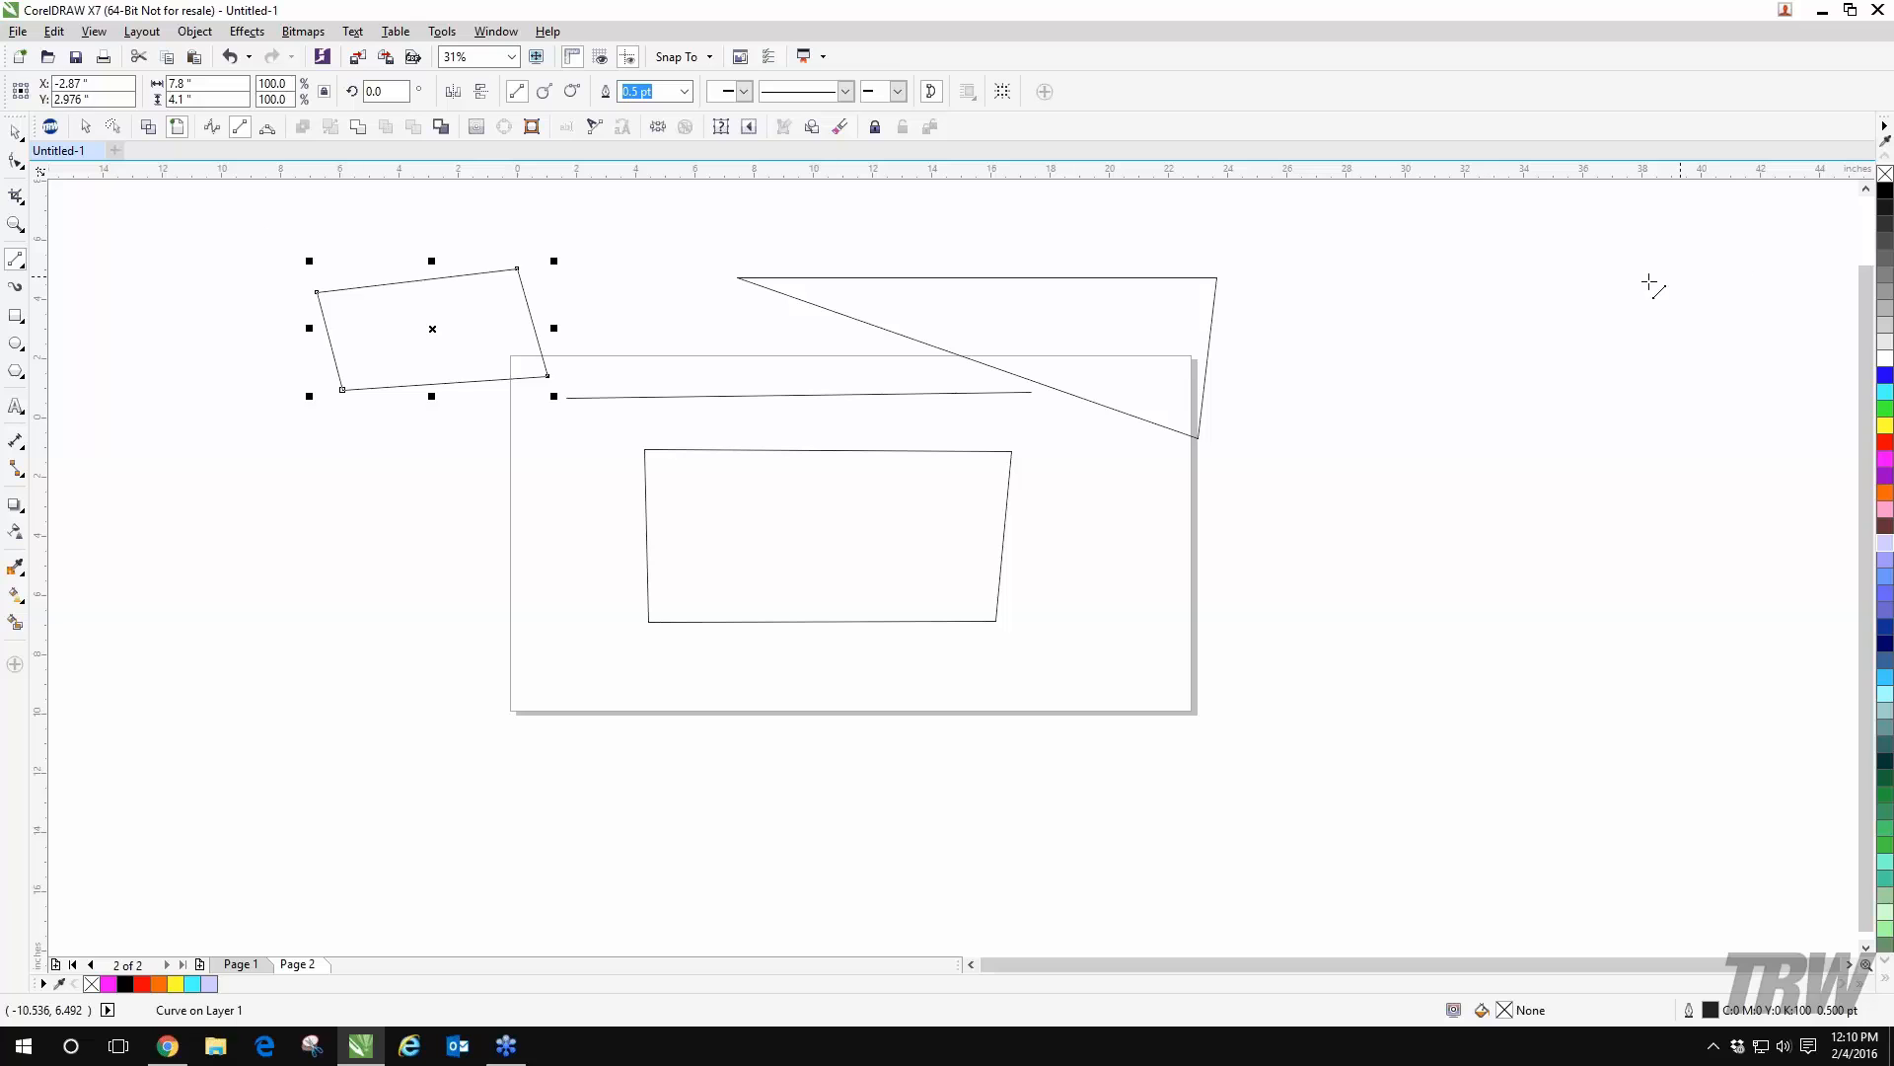
# - Select all the drawn lines and shapes on and around the page and delete them
pyautogui.click(16, 131)
pyautogui.moveTo(264, 242); pyautogui.dragTo(1510, 738)
pyautogui.press('Delete')
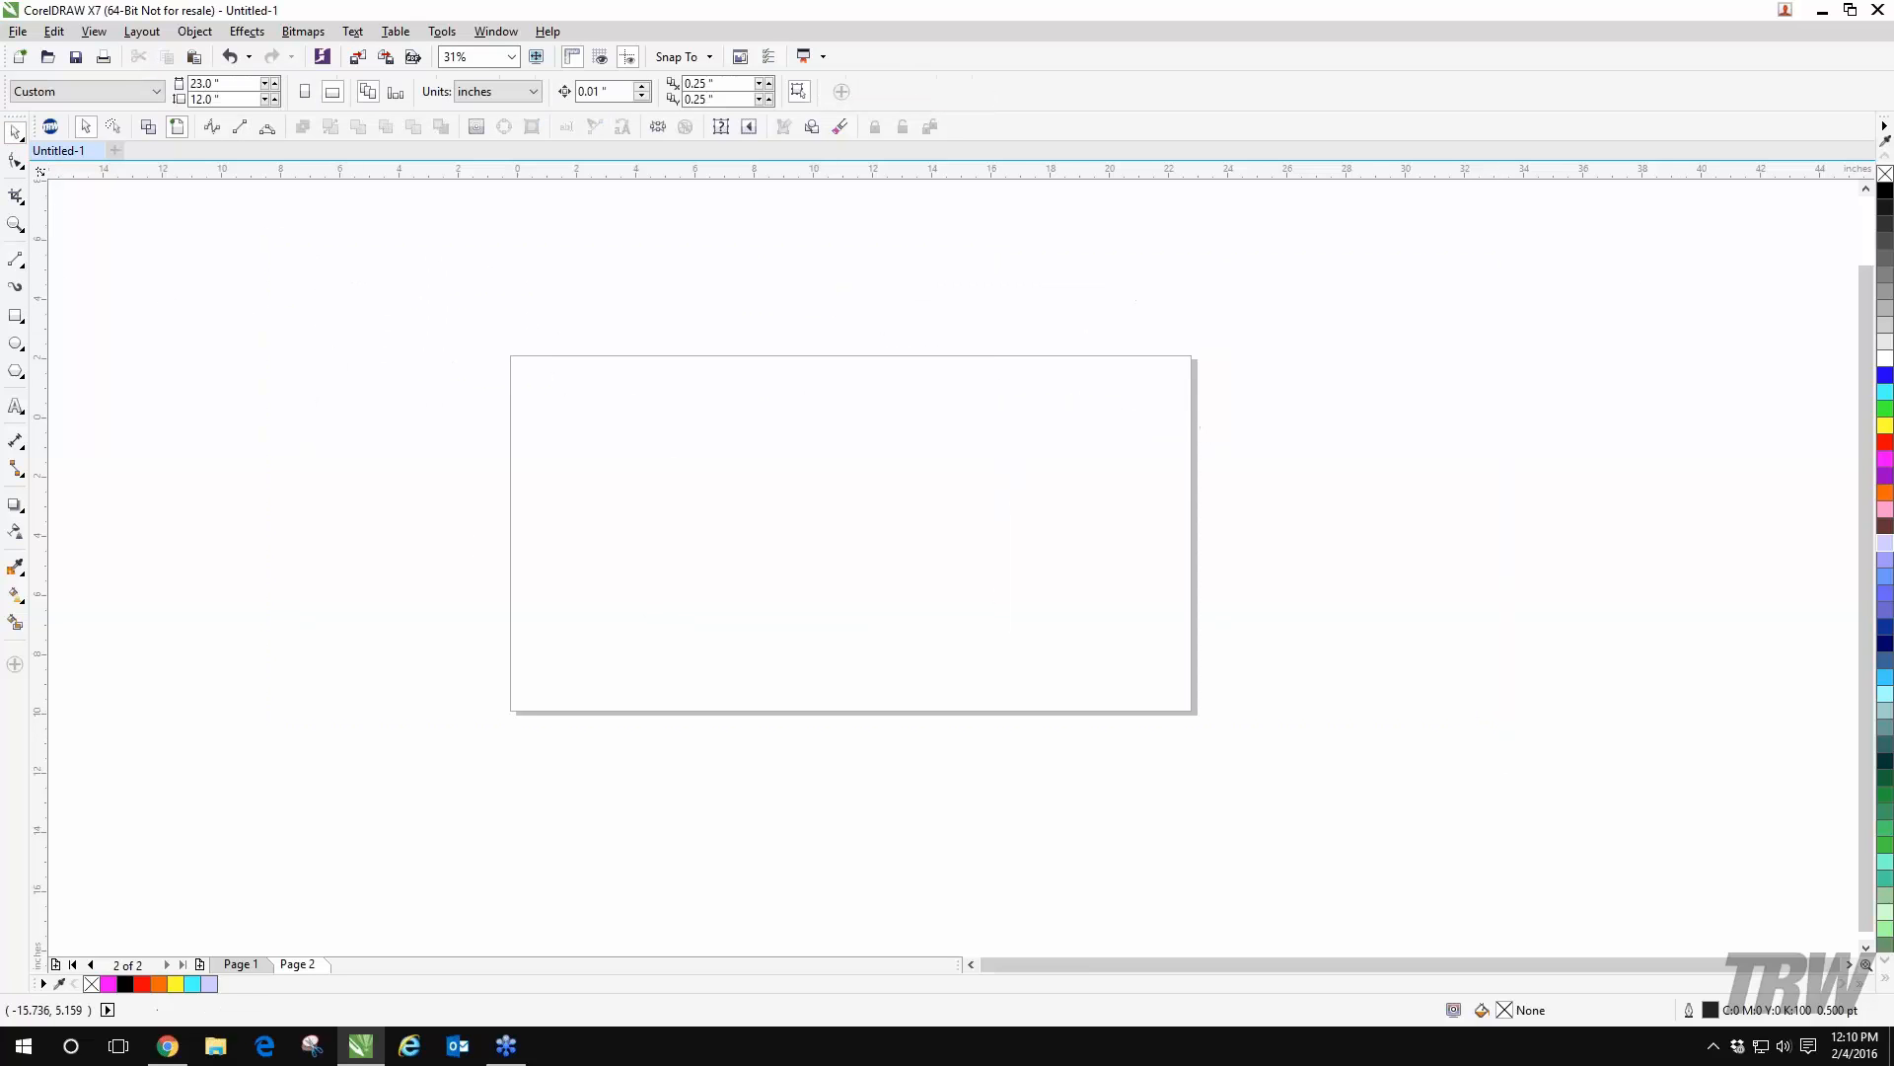
# - Draw a nearly horizontal 2-point line about 12.87 inches long across the upper part of the page
pyautogui.moveTo(620, 443); pyautogui.dragTo(1009, 443)
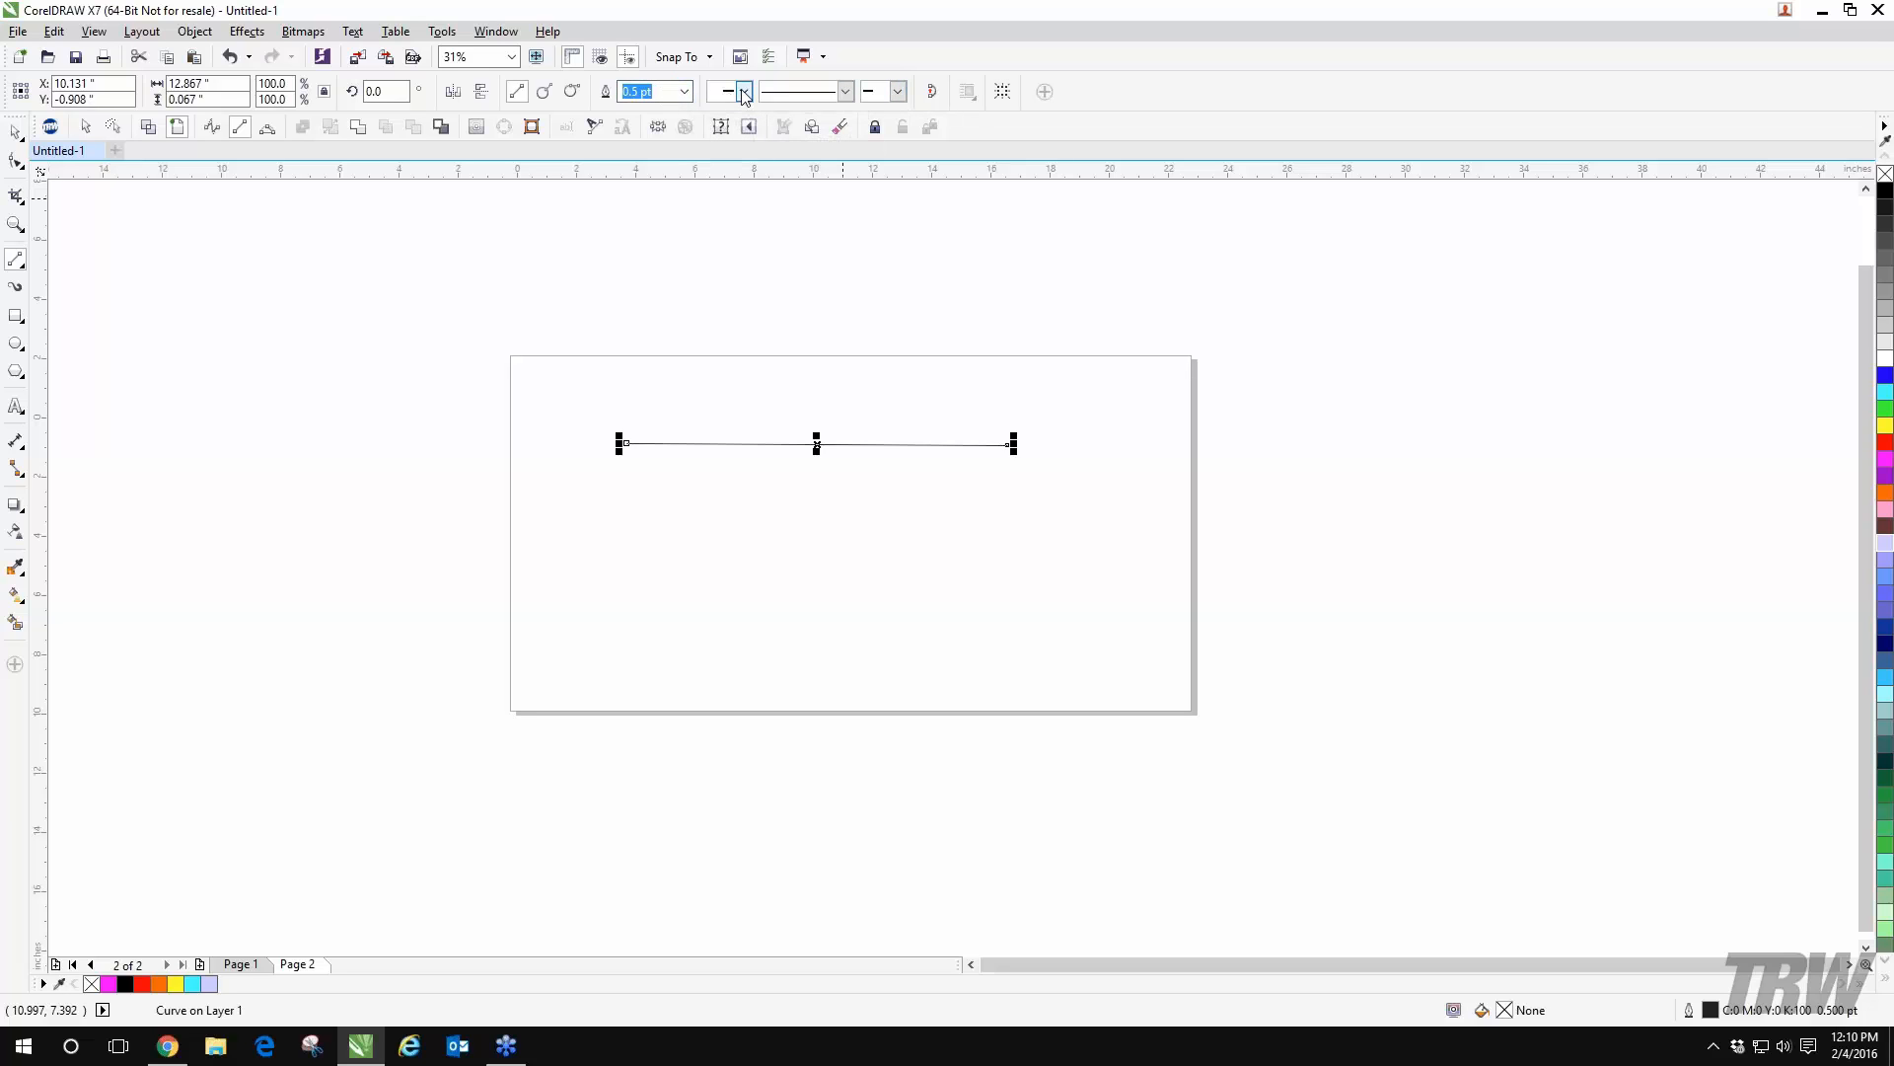
# - Try dotted and dash-dot line styles on the line, and restore the solid style
pyautogui.click(845, 93)
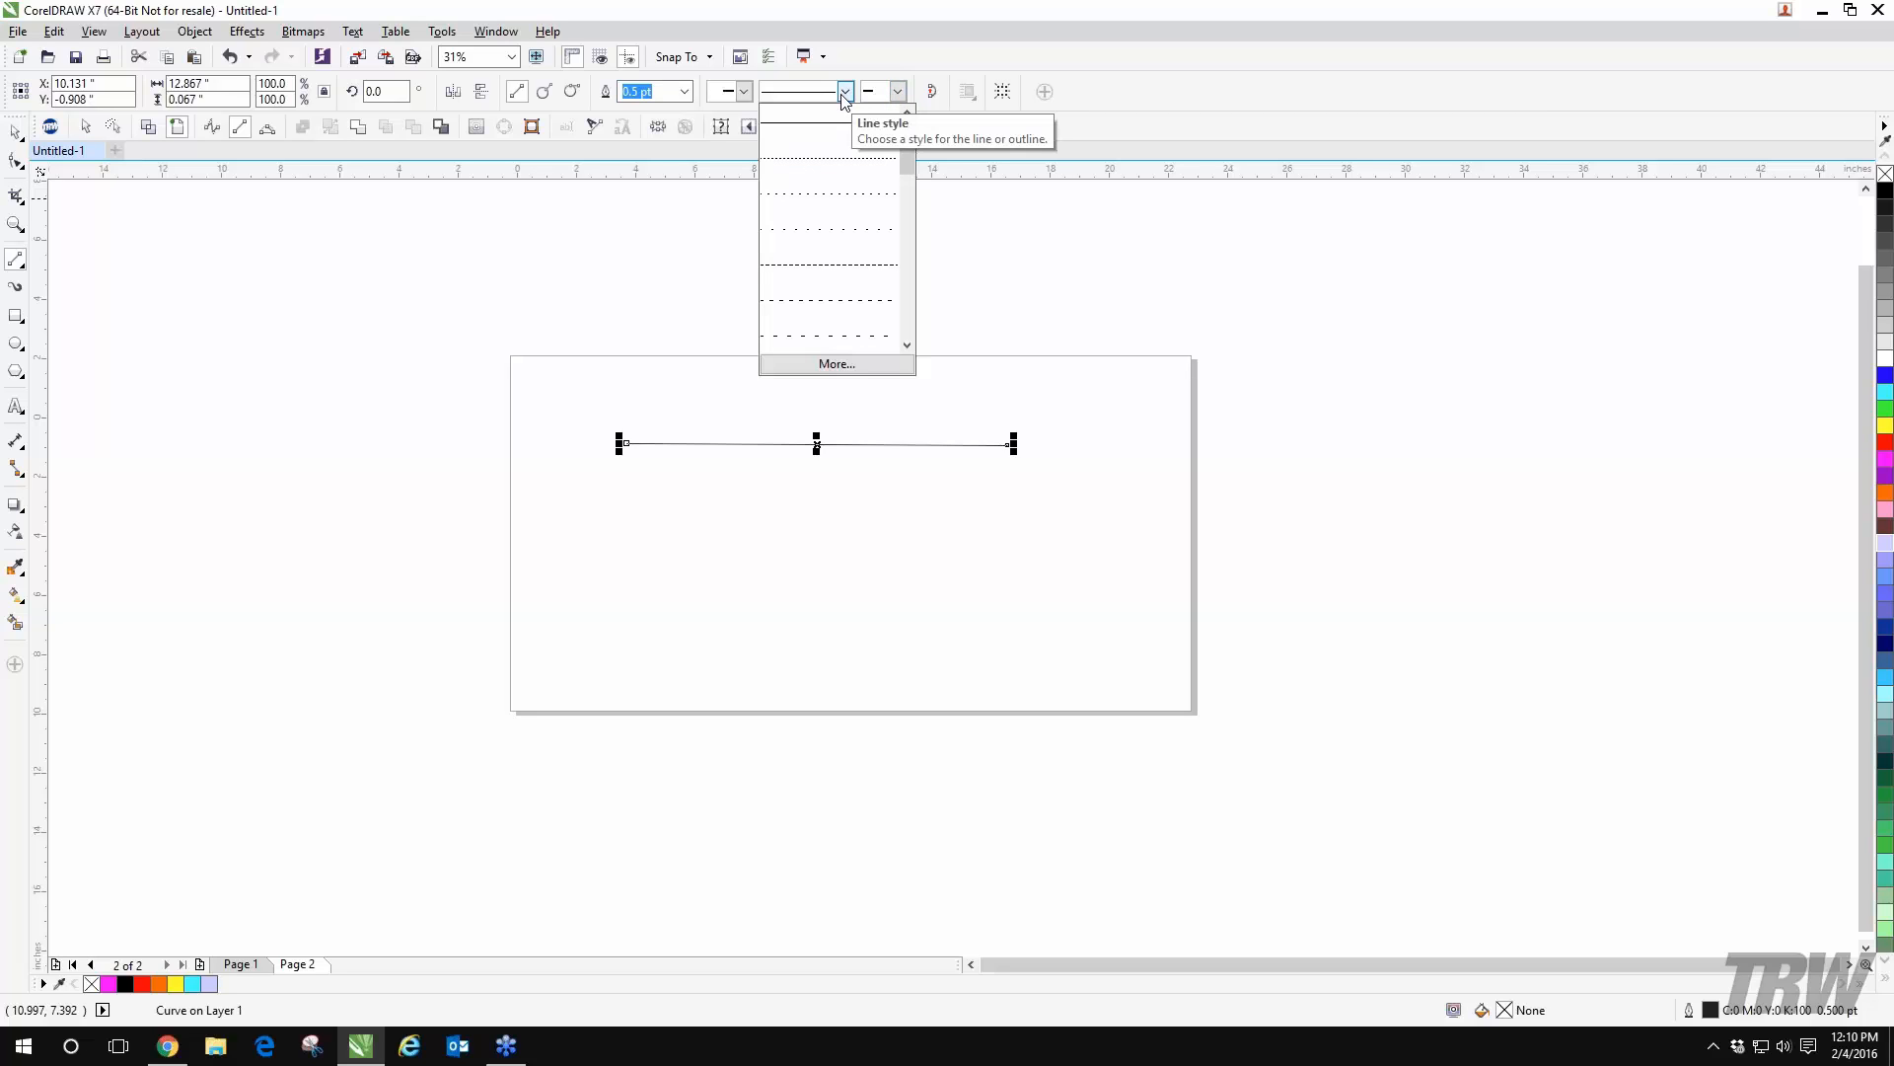
pyautogui.click(822, 186)
pyautogui.click(845, 91)
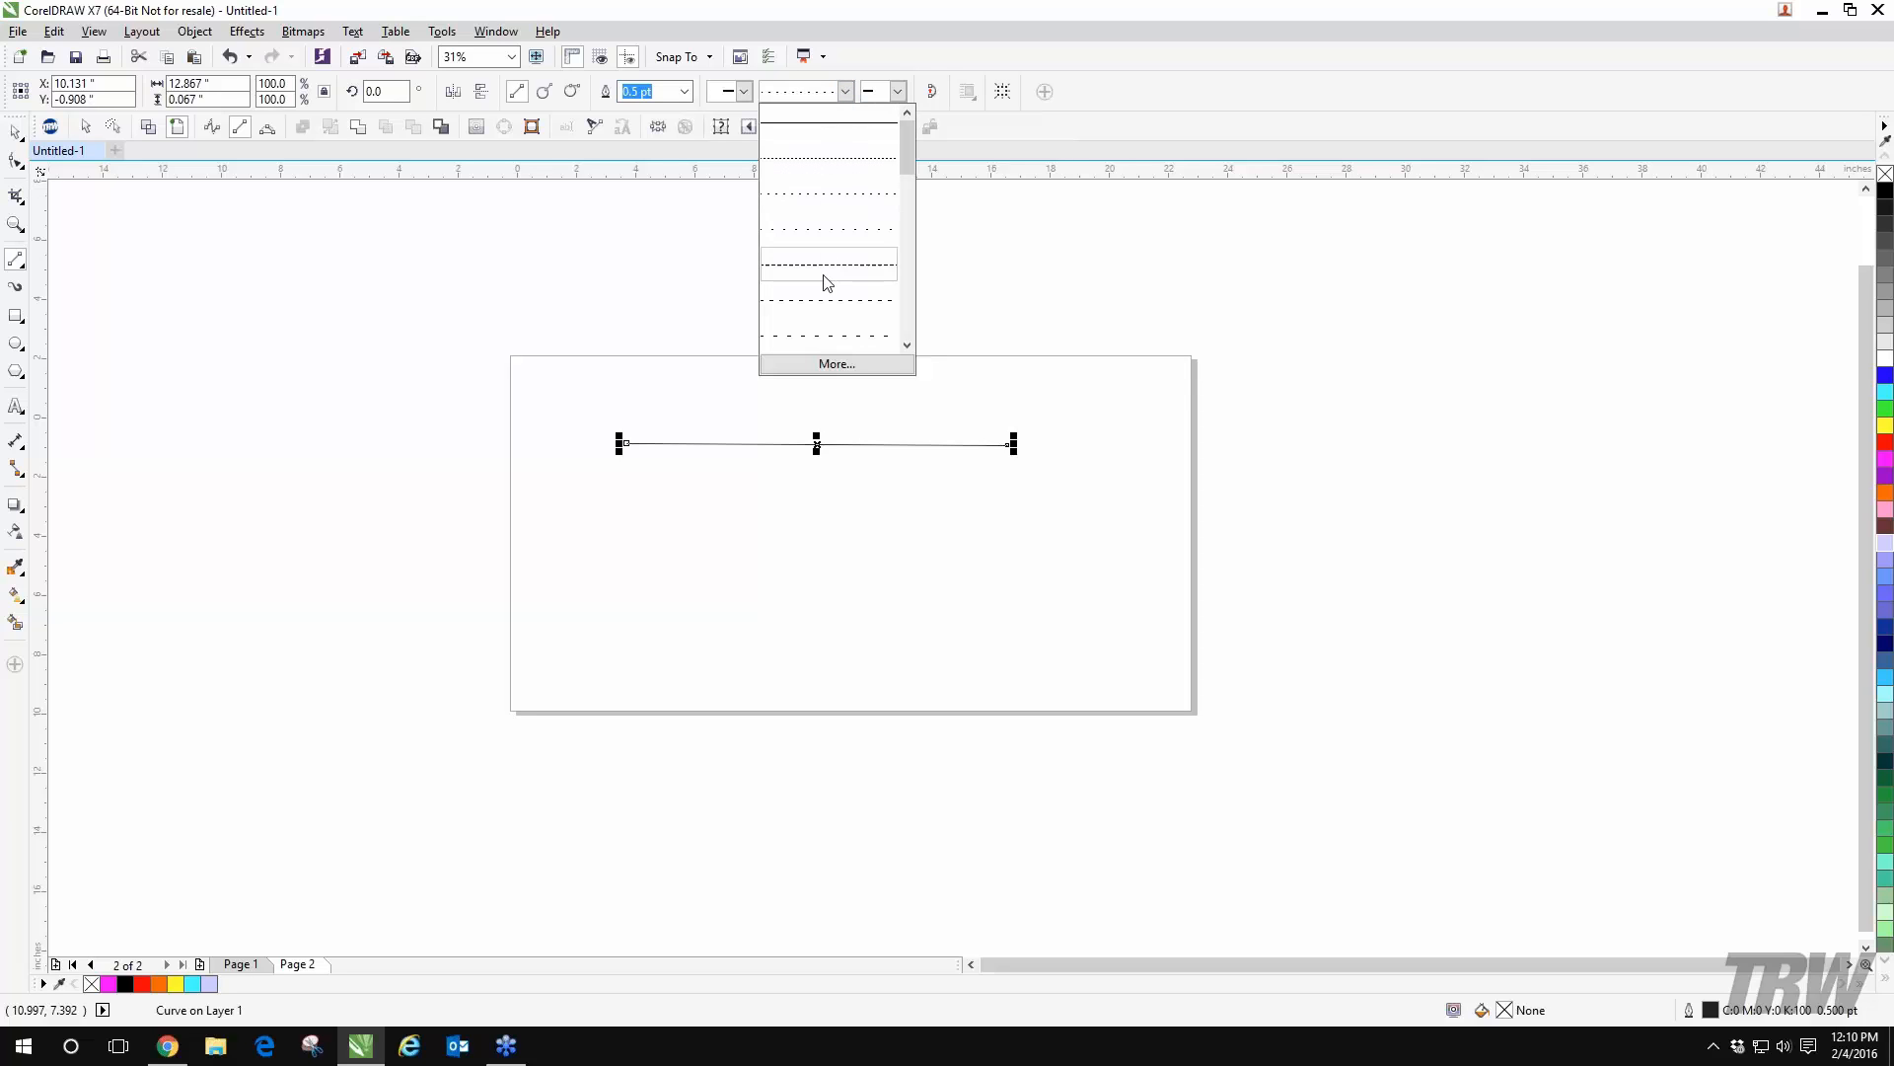
pyautogui.moveTo(907, 147); pyautogui.dragTo(915, 341)
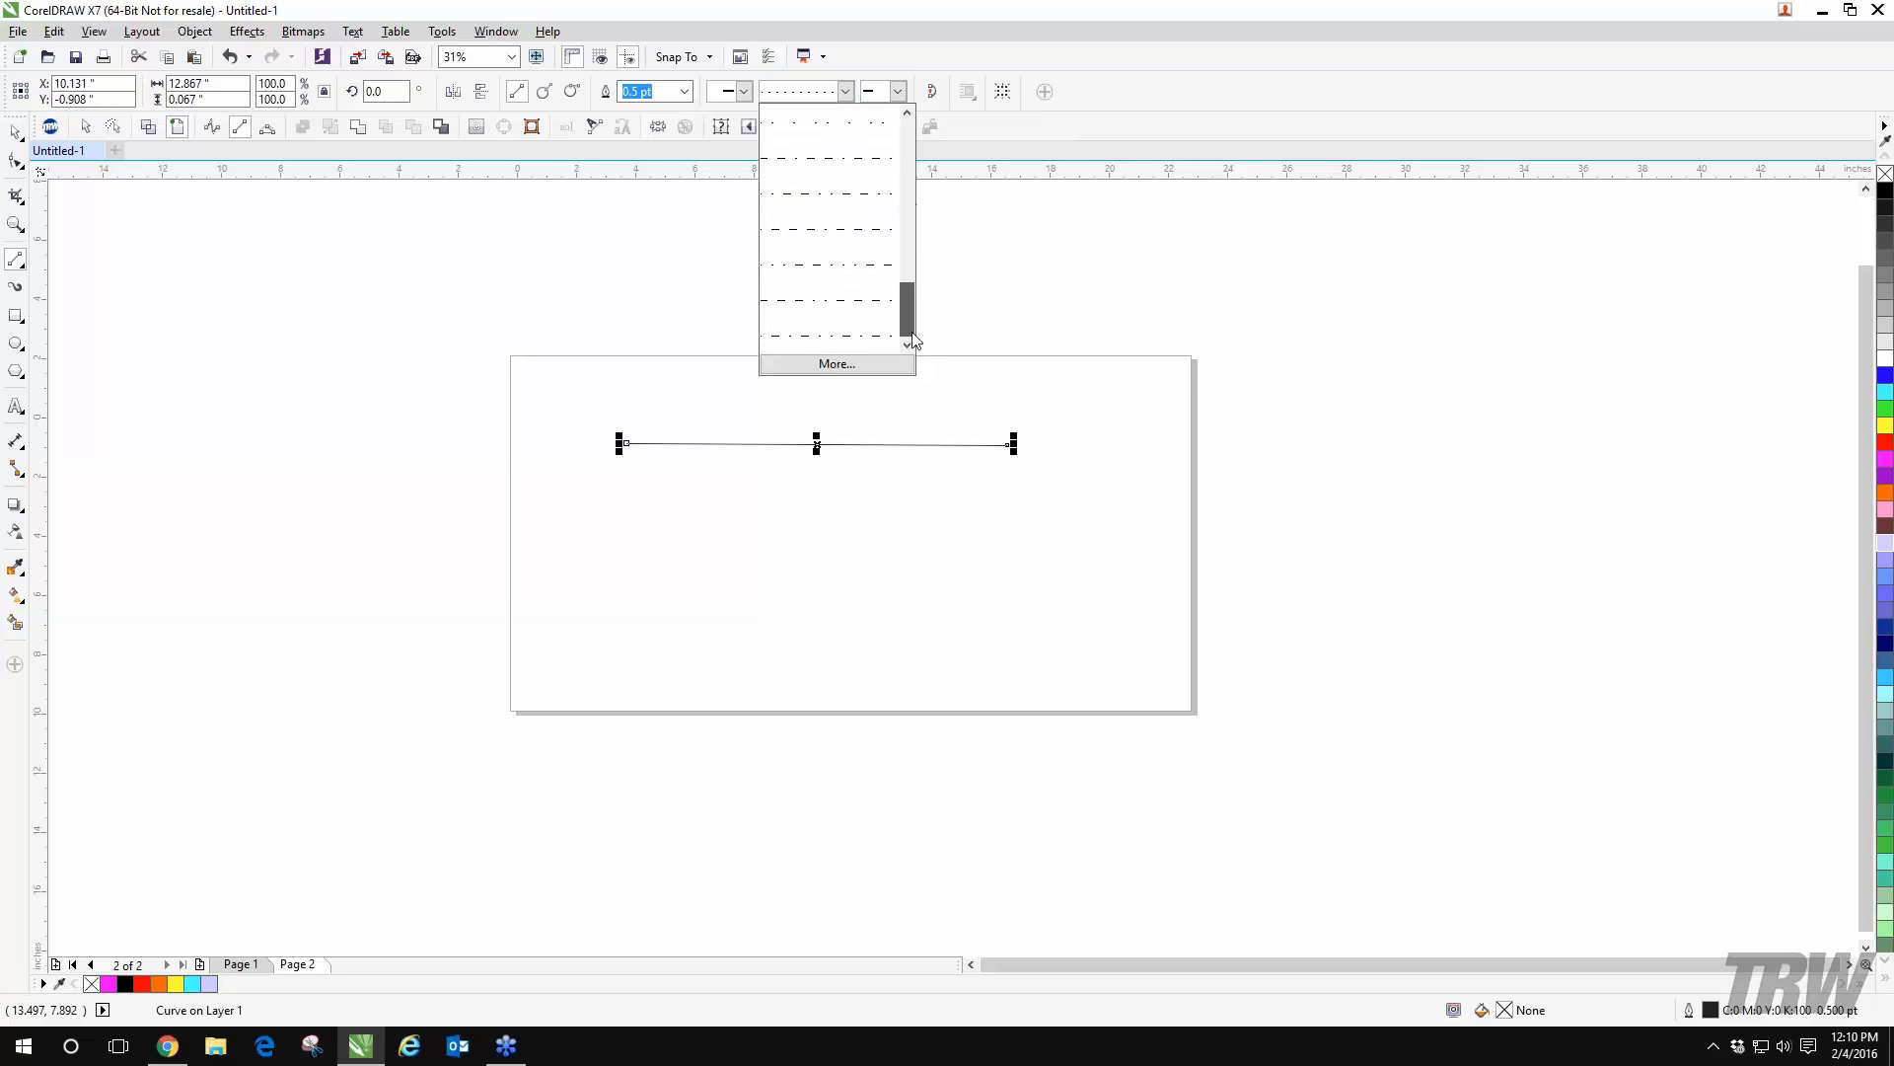
pyautogui.click(804, 300)
pyautogui.click(845, 91)
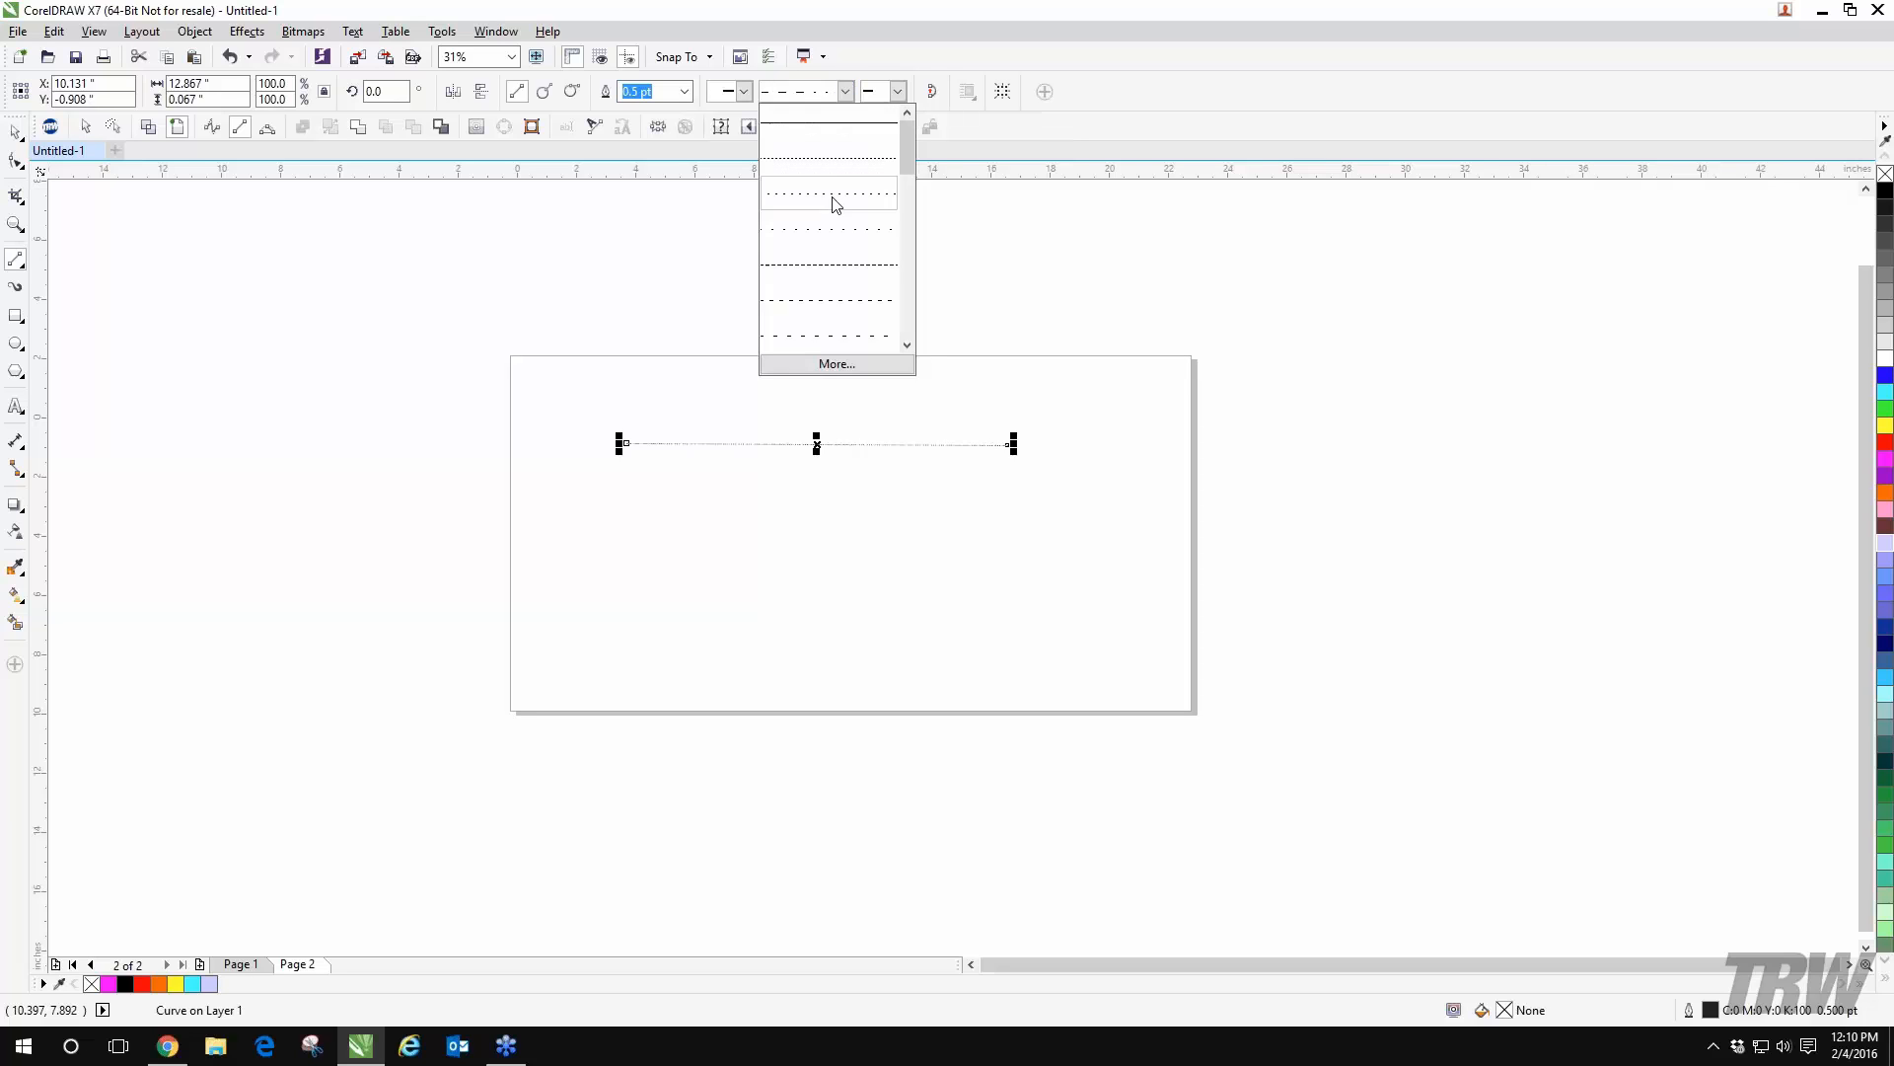
pyautogui.click(834, 204)
pyautogui.click(845, 90)
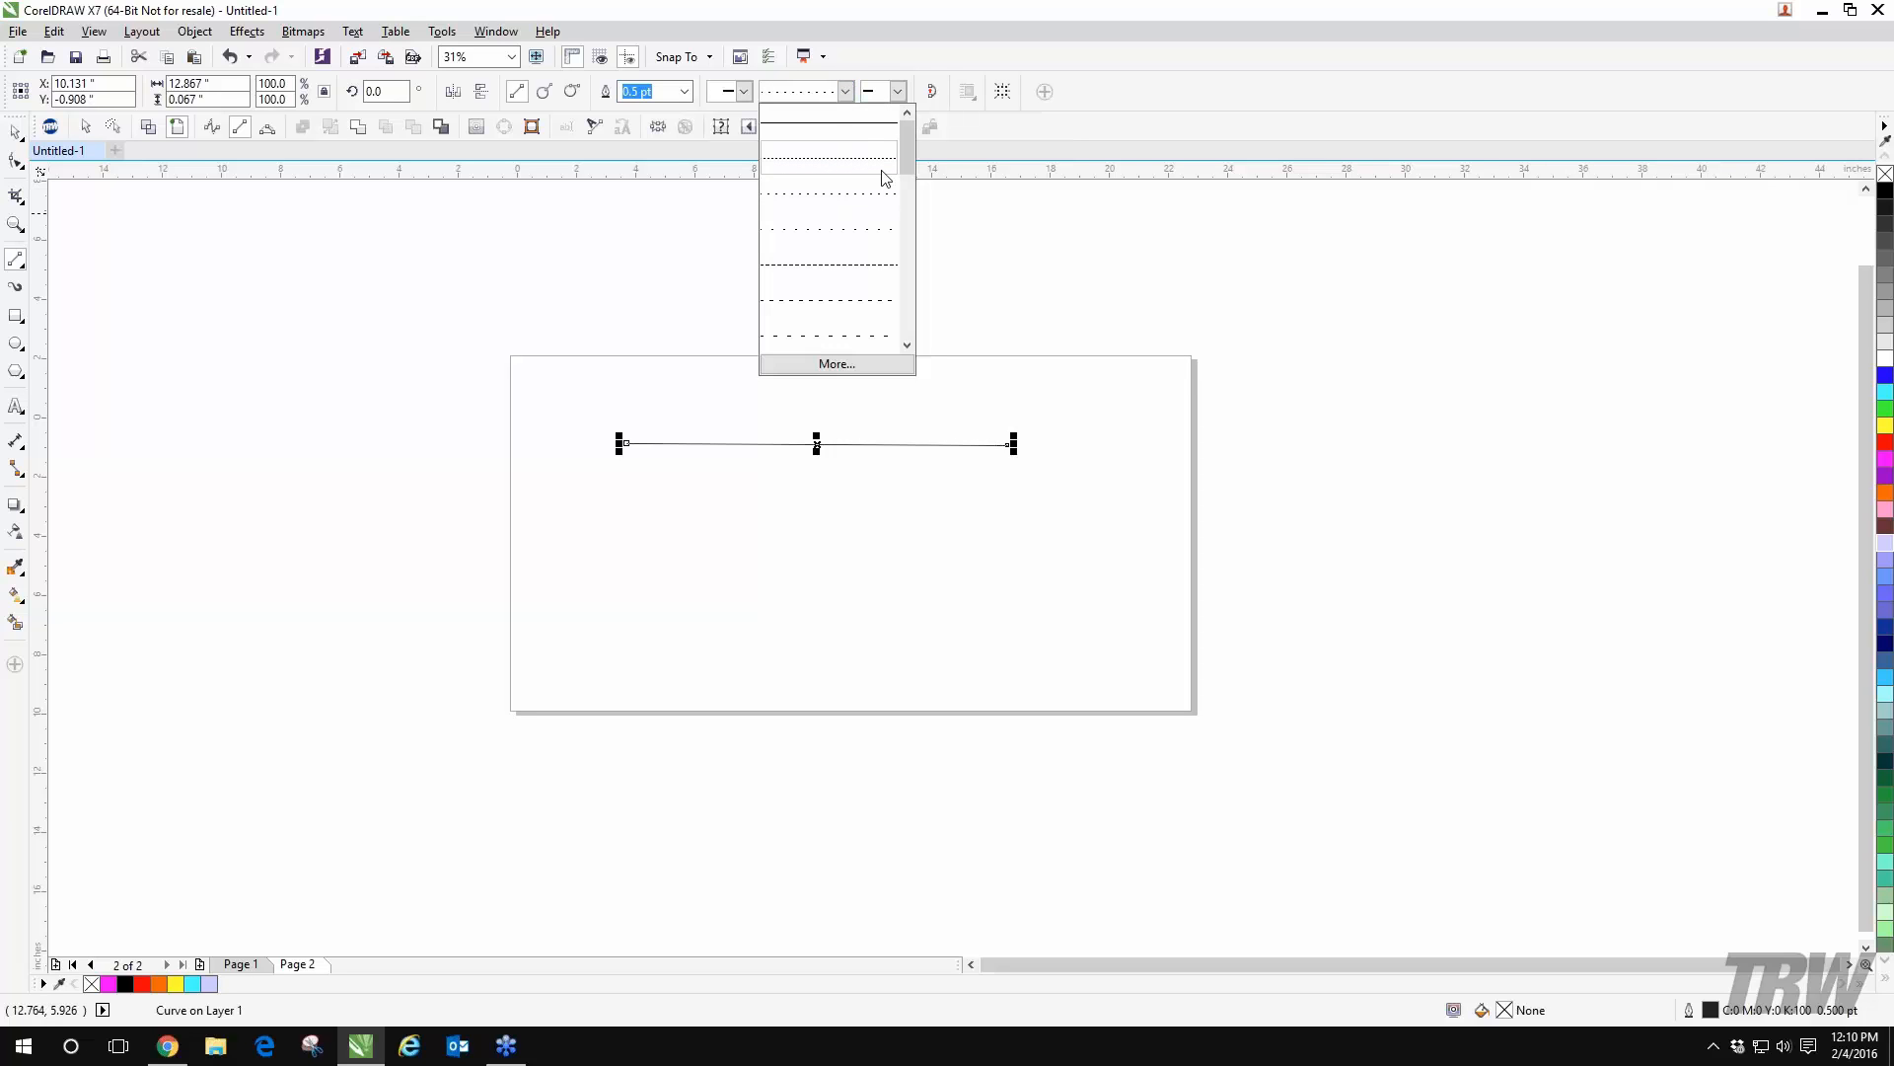
pyautogui.click(876, 126)
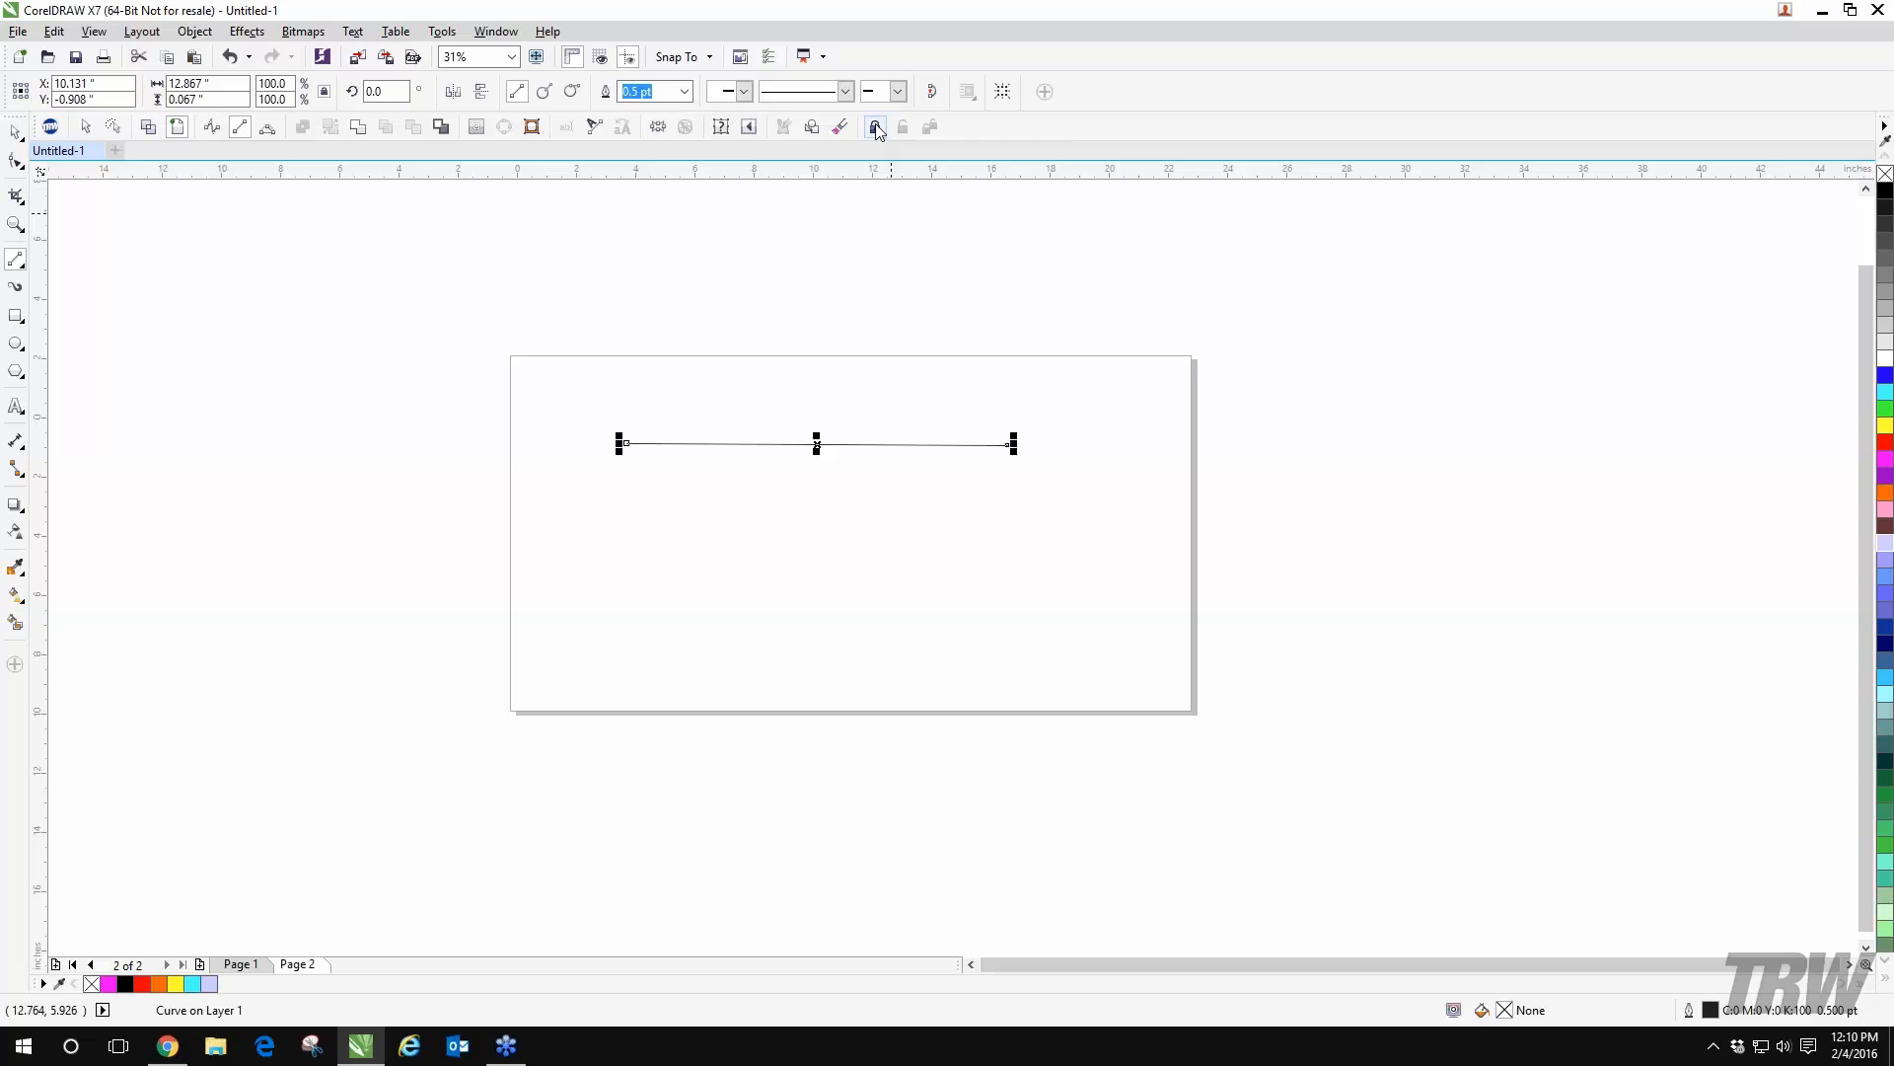
# - Set the line's outline width to 24 pt and move the line down to about X 9.86, Y -2.03 inches
pyautogui.click(684, 93)
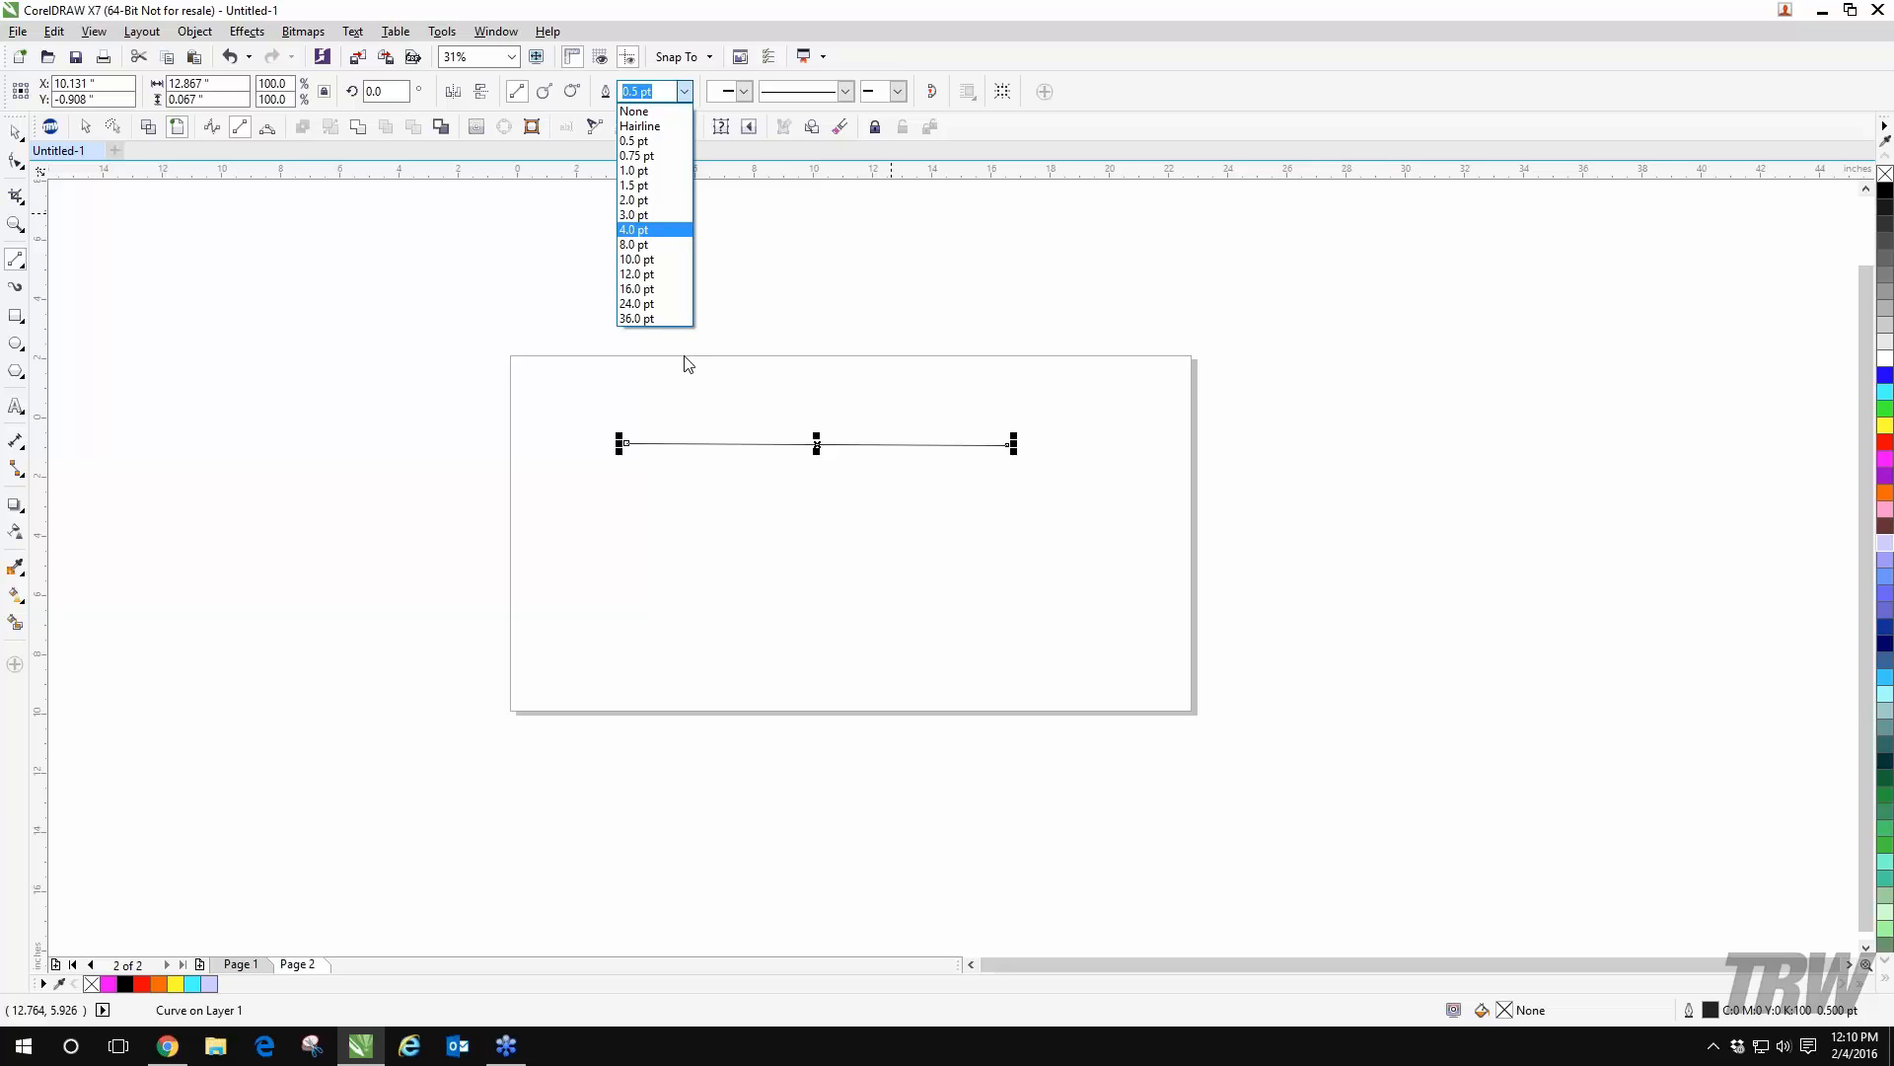
pyautogui.click(651, 303)
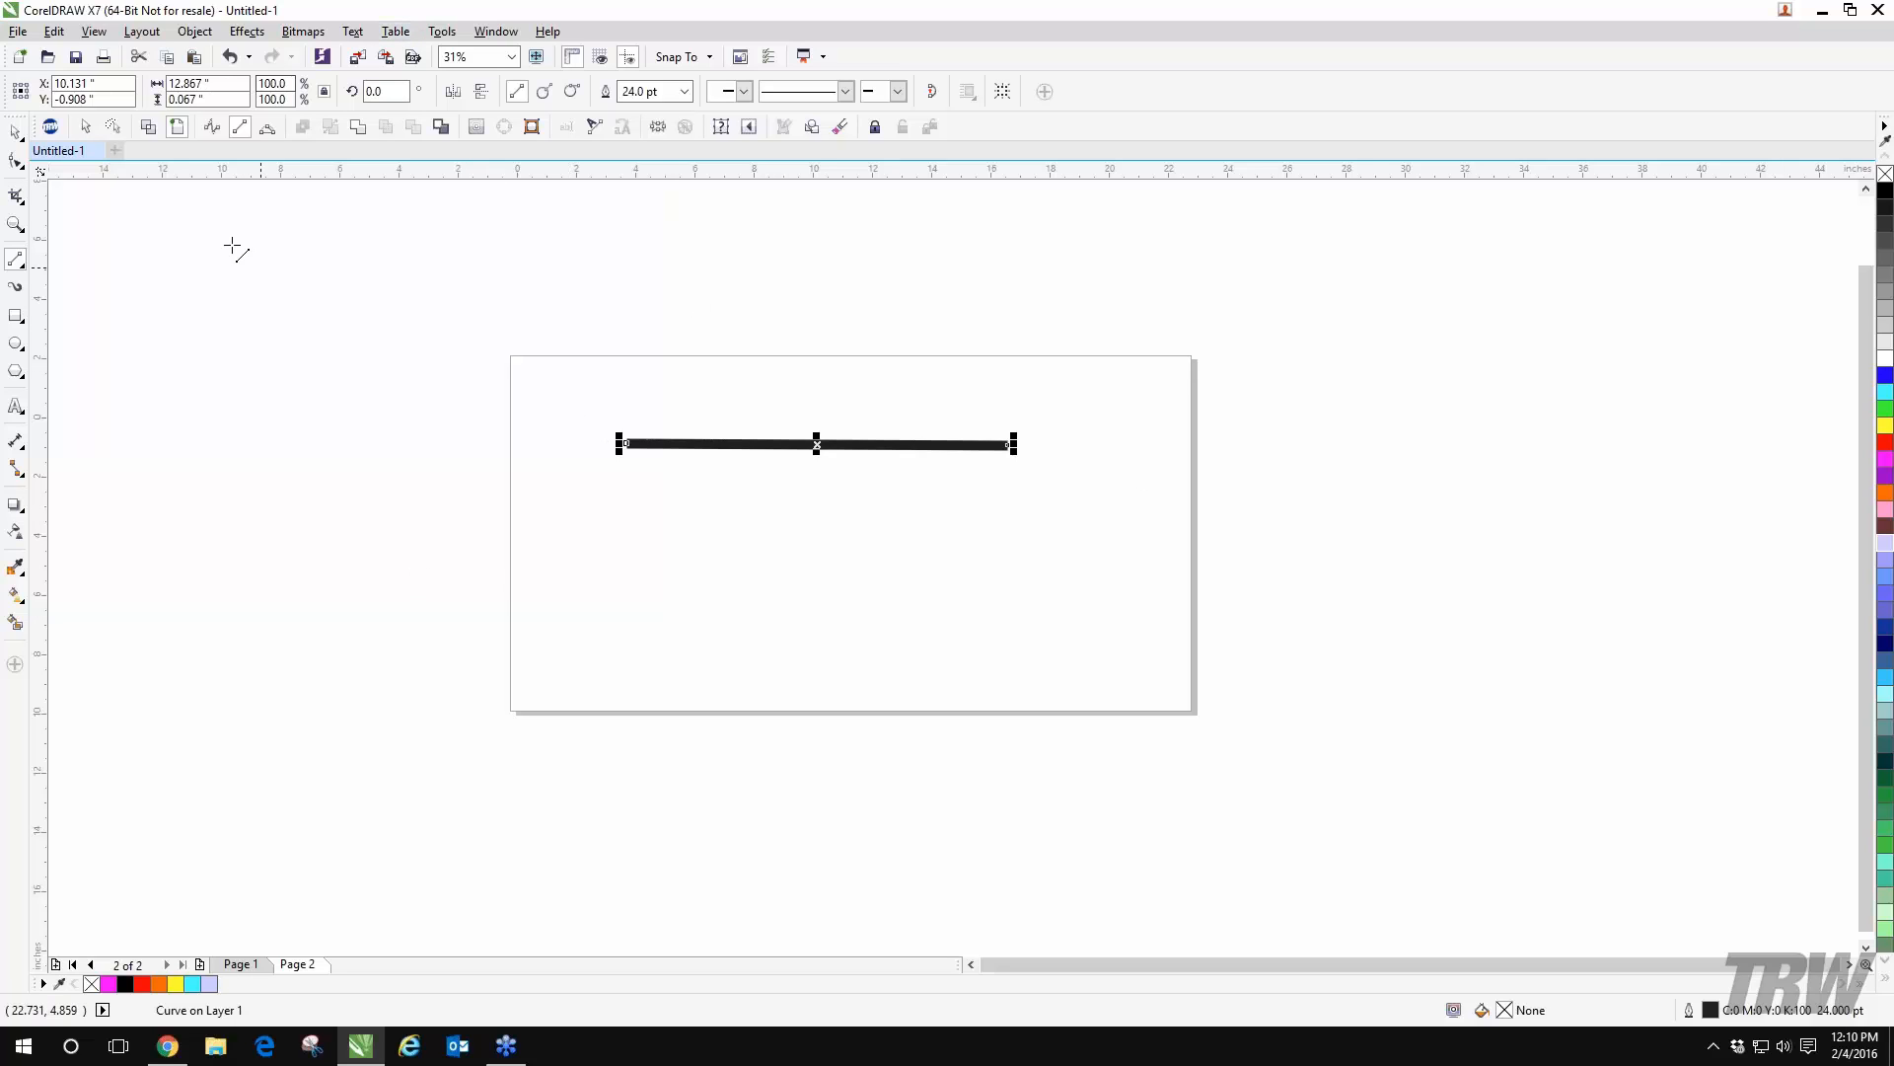
pyautogui.click(14, 131)
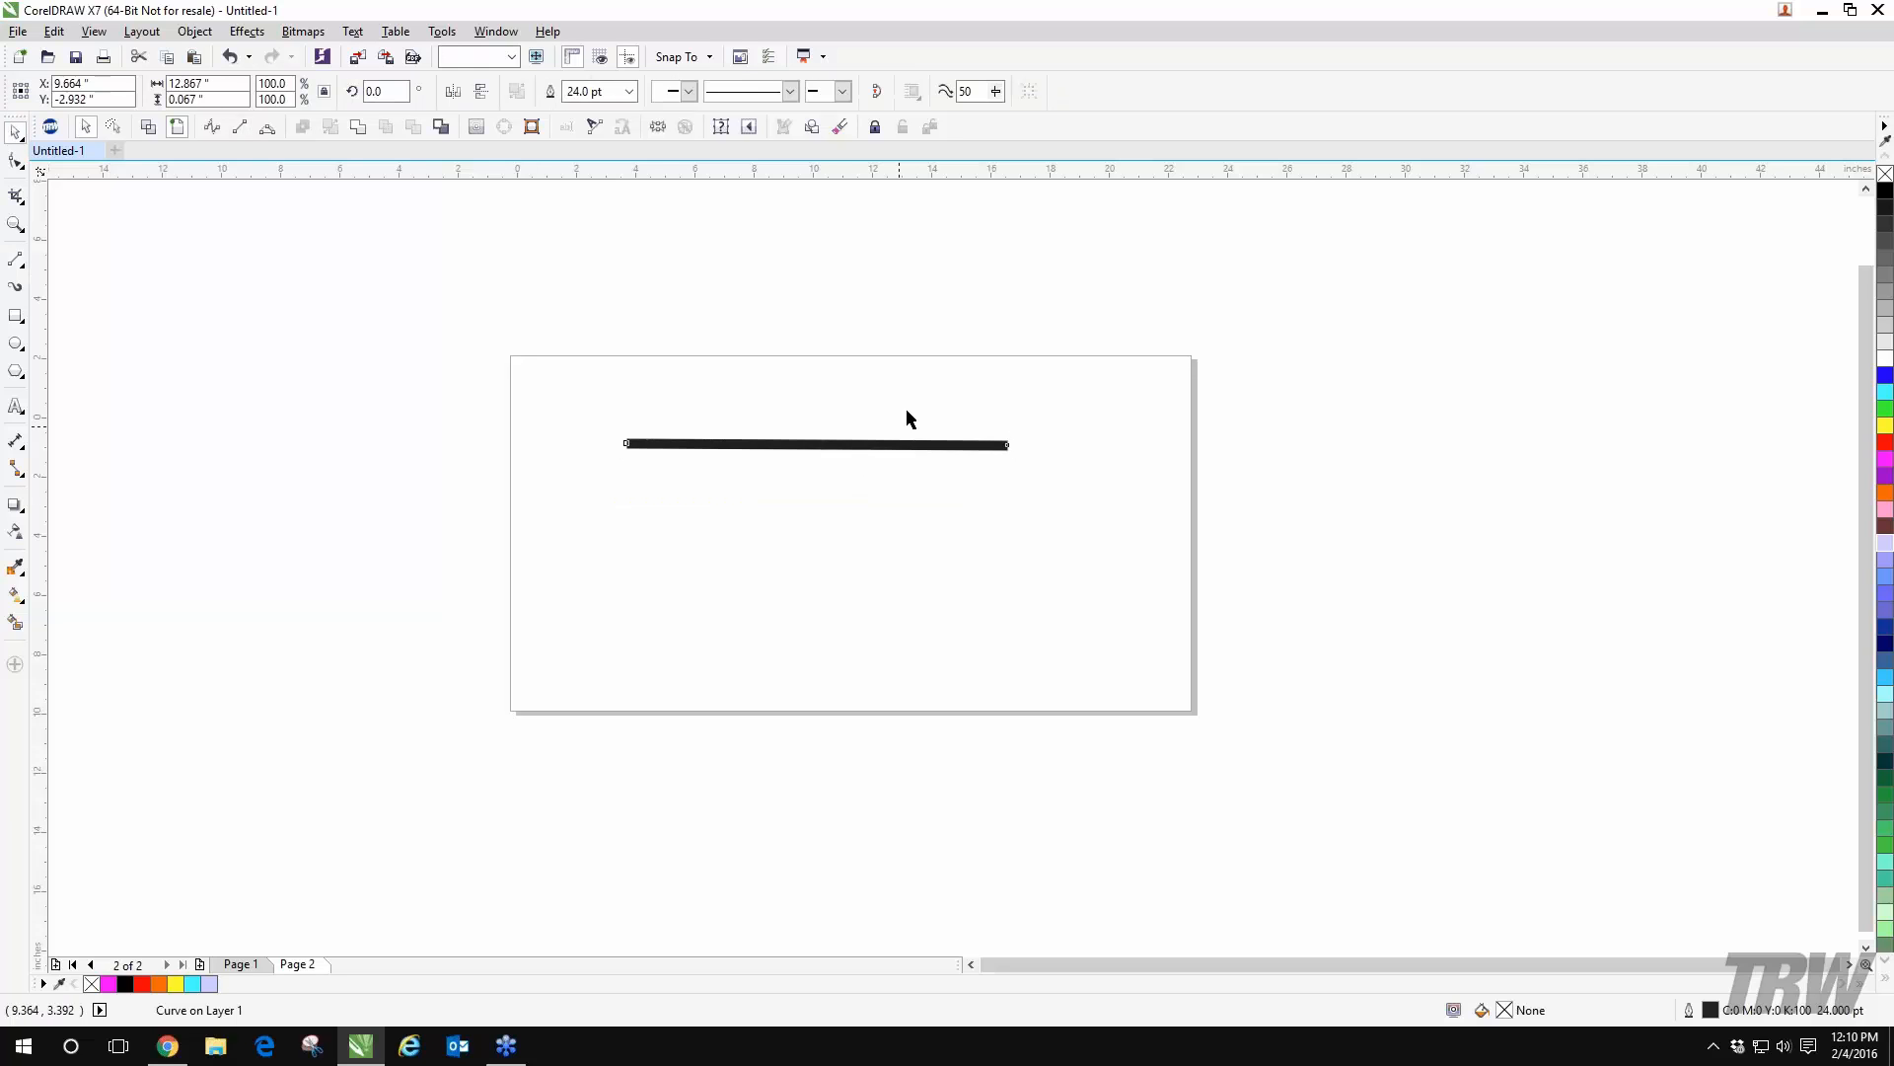
pyautogui.moveTo(859, 452); pyautogui.dragTo(846, 512)
pyautogui.moveTo(867, 383); pyautogui.dragTo(736, 473)
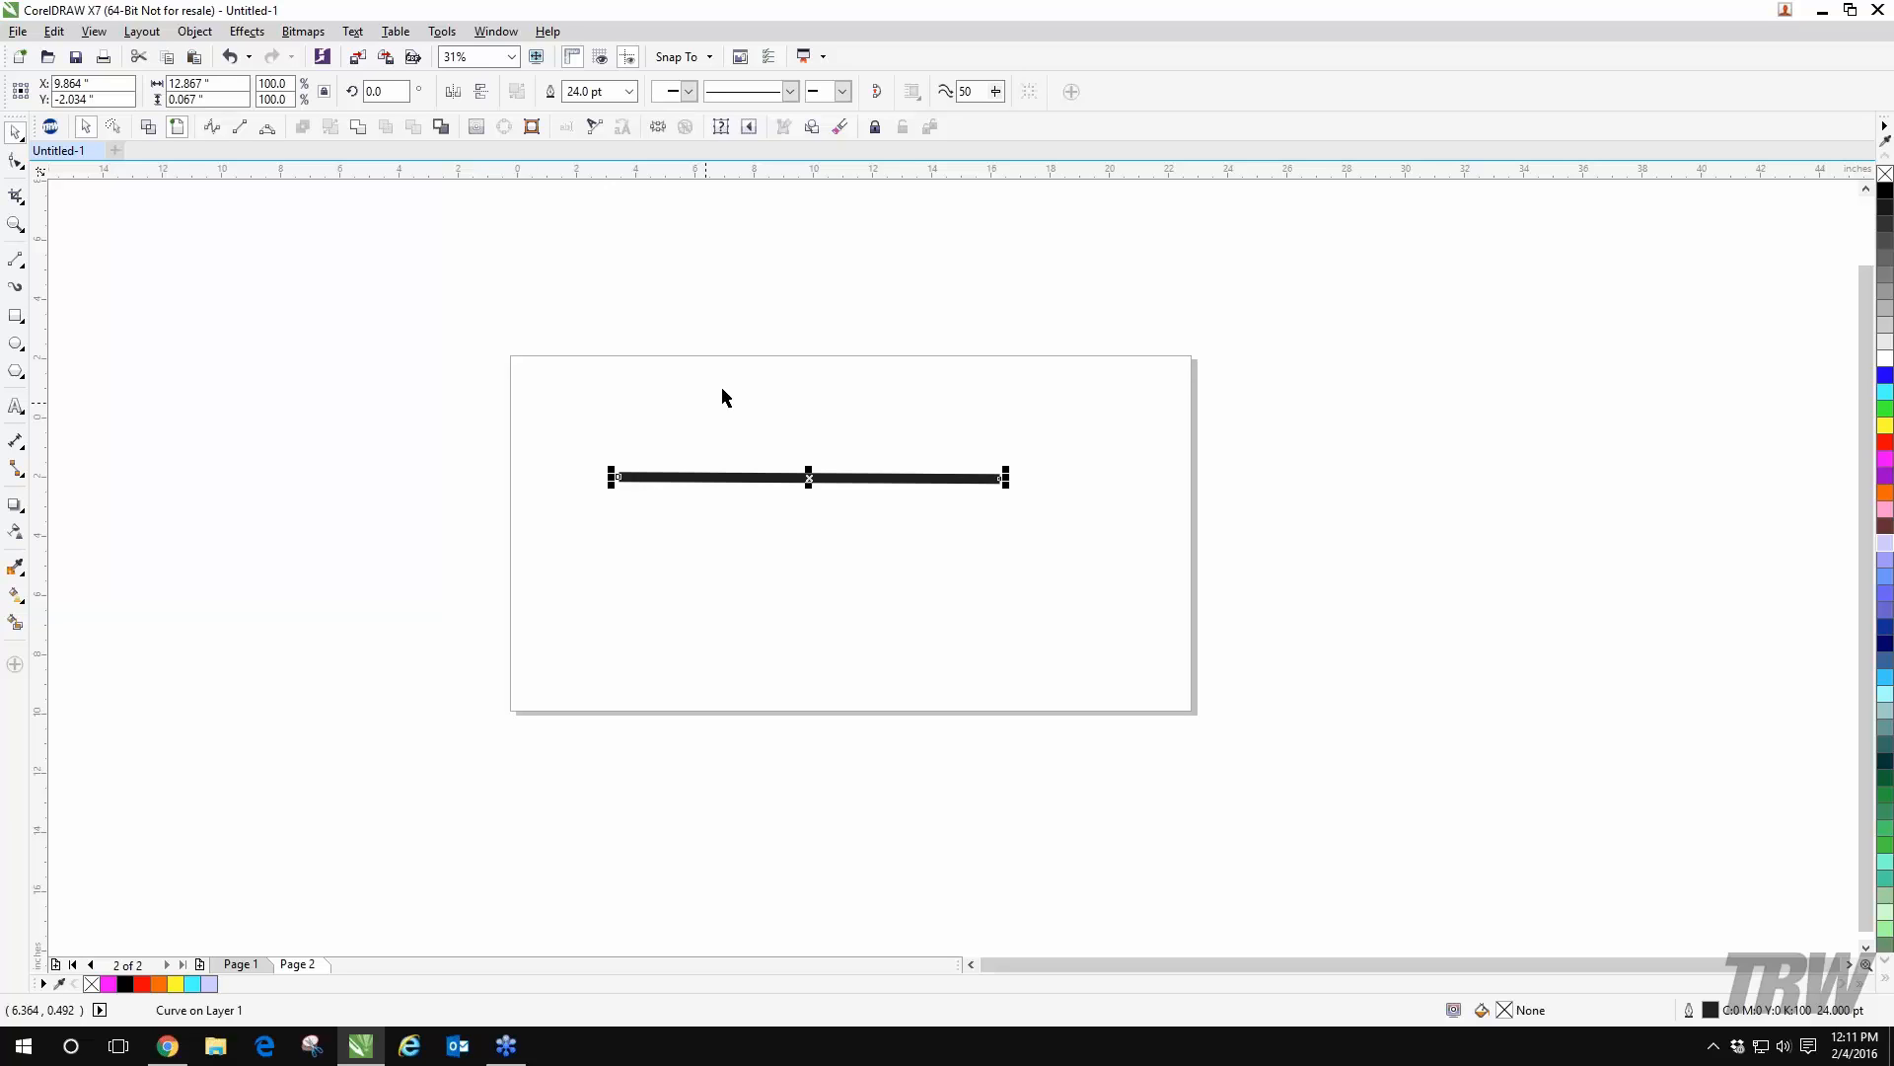
# - Compare the 24 pt line repeatedly in Wireframe and Enhanced views, and leave the page in Wireframe view
pyautogui.click(96, 38)
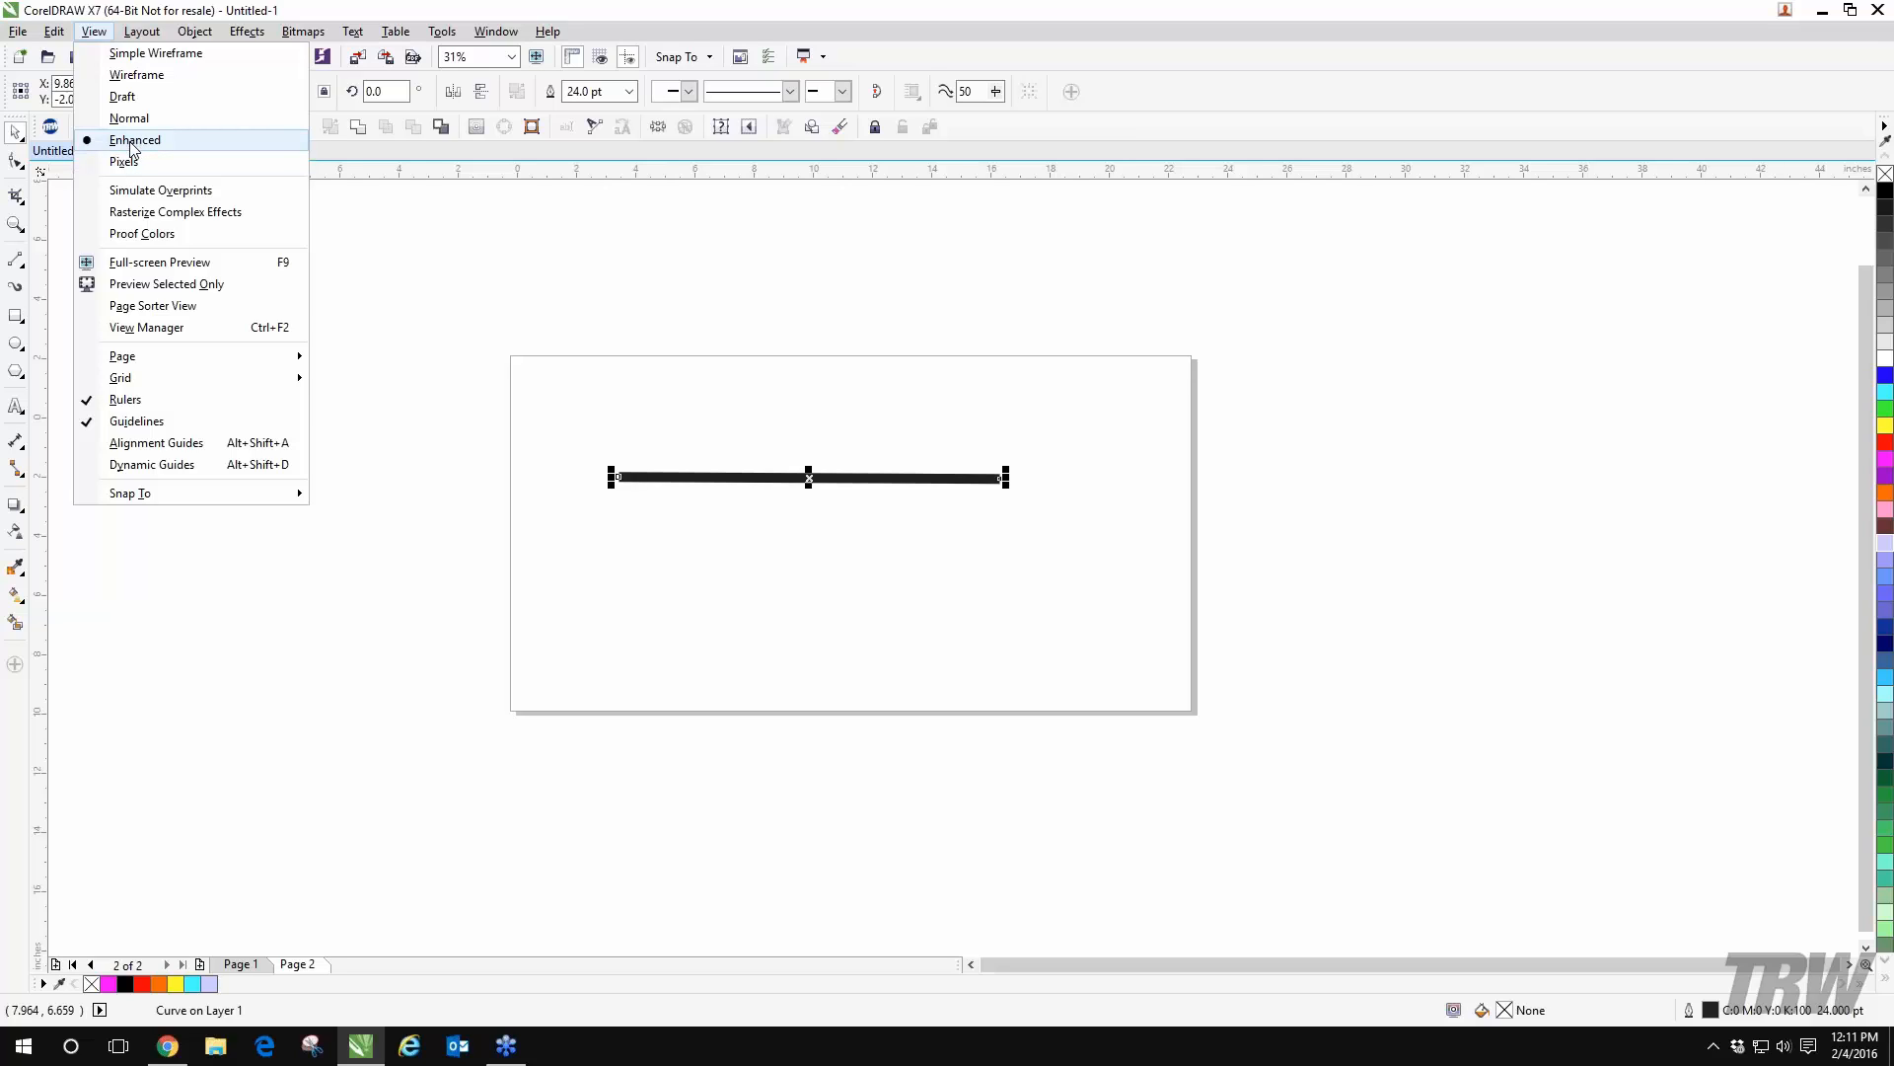
pyautogui.click(120, 77)
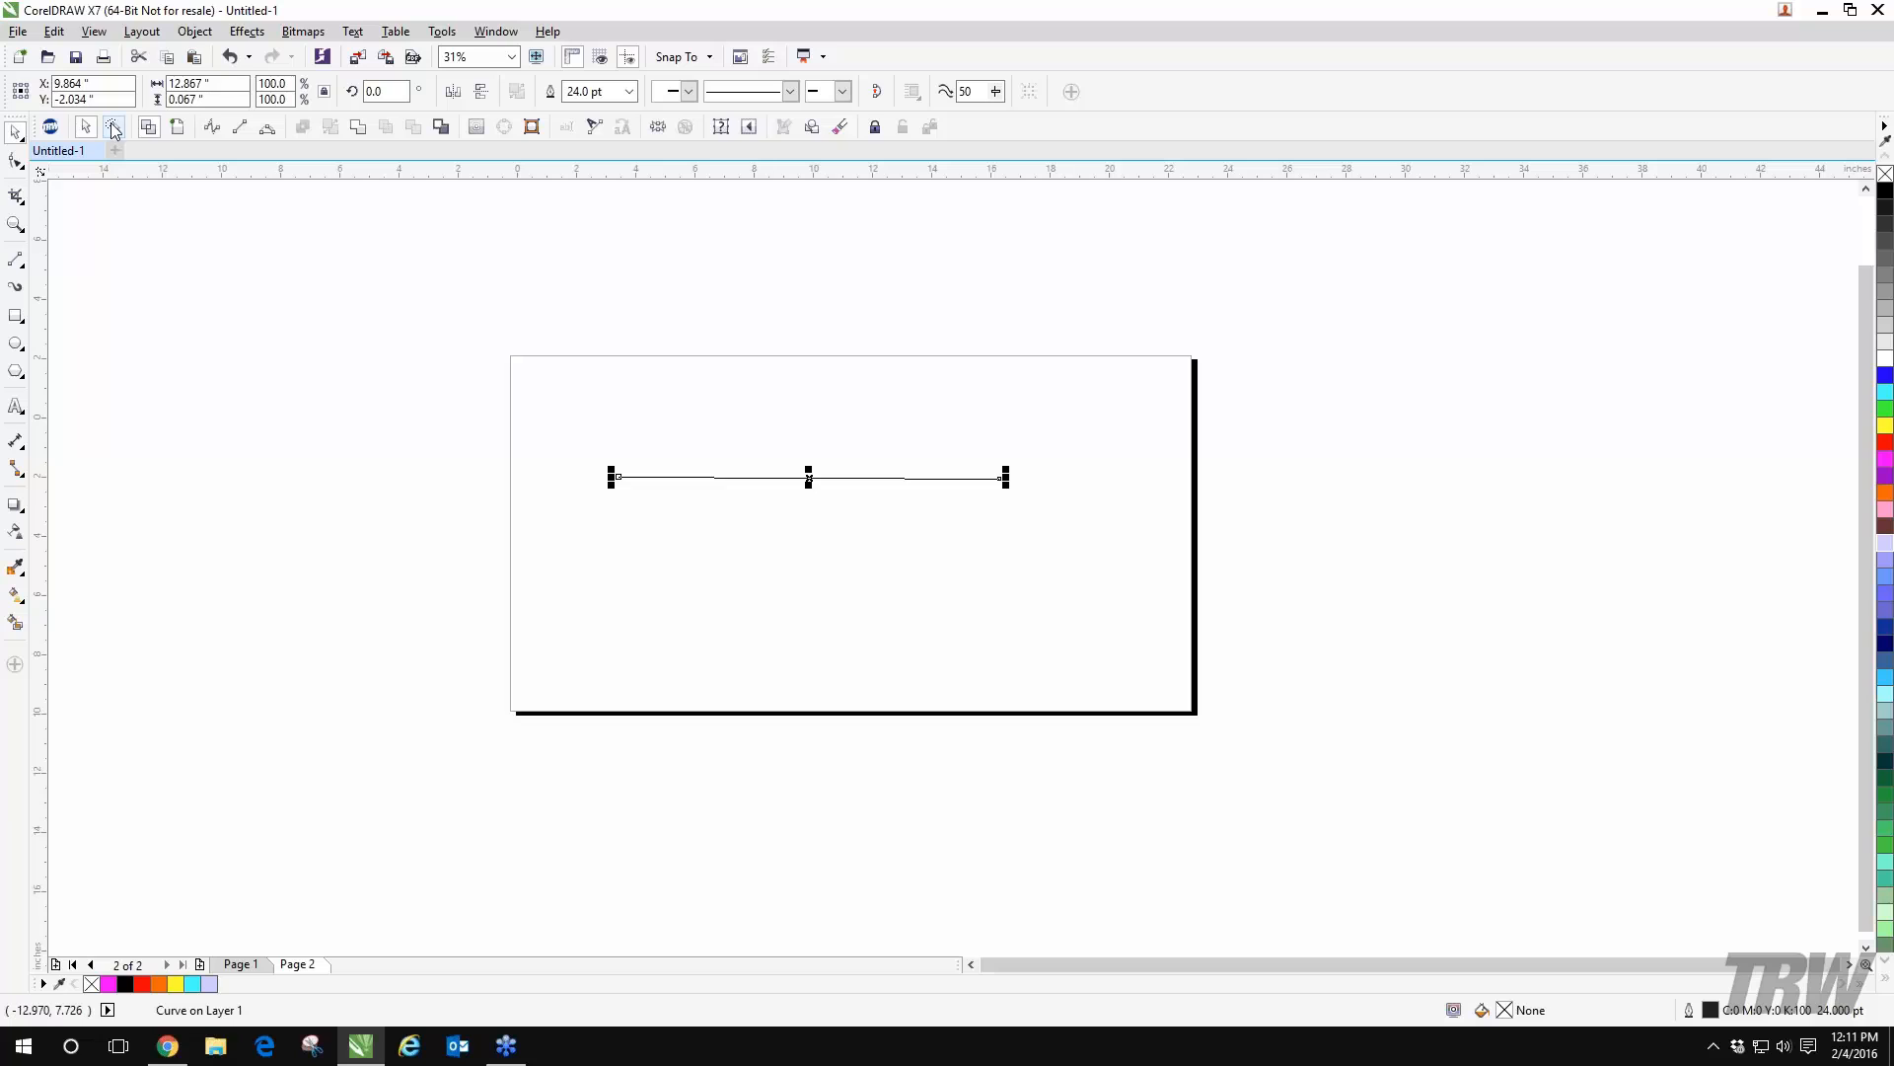
pyautogui.click(174, 128)
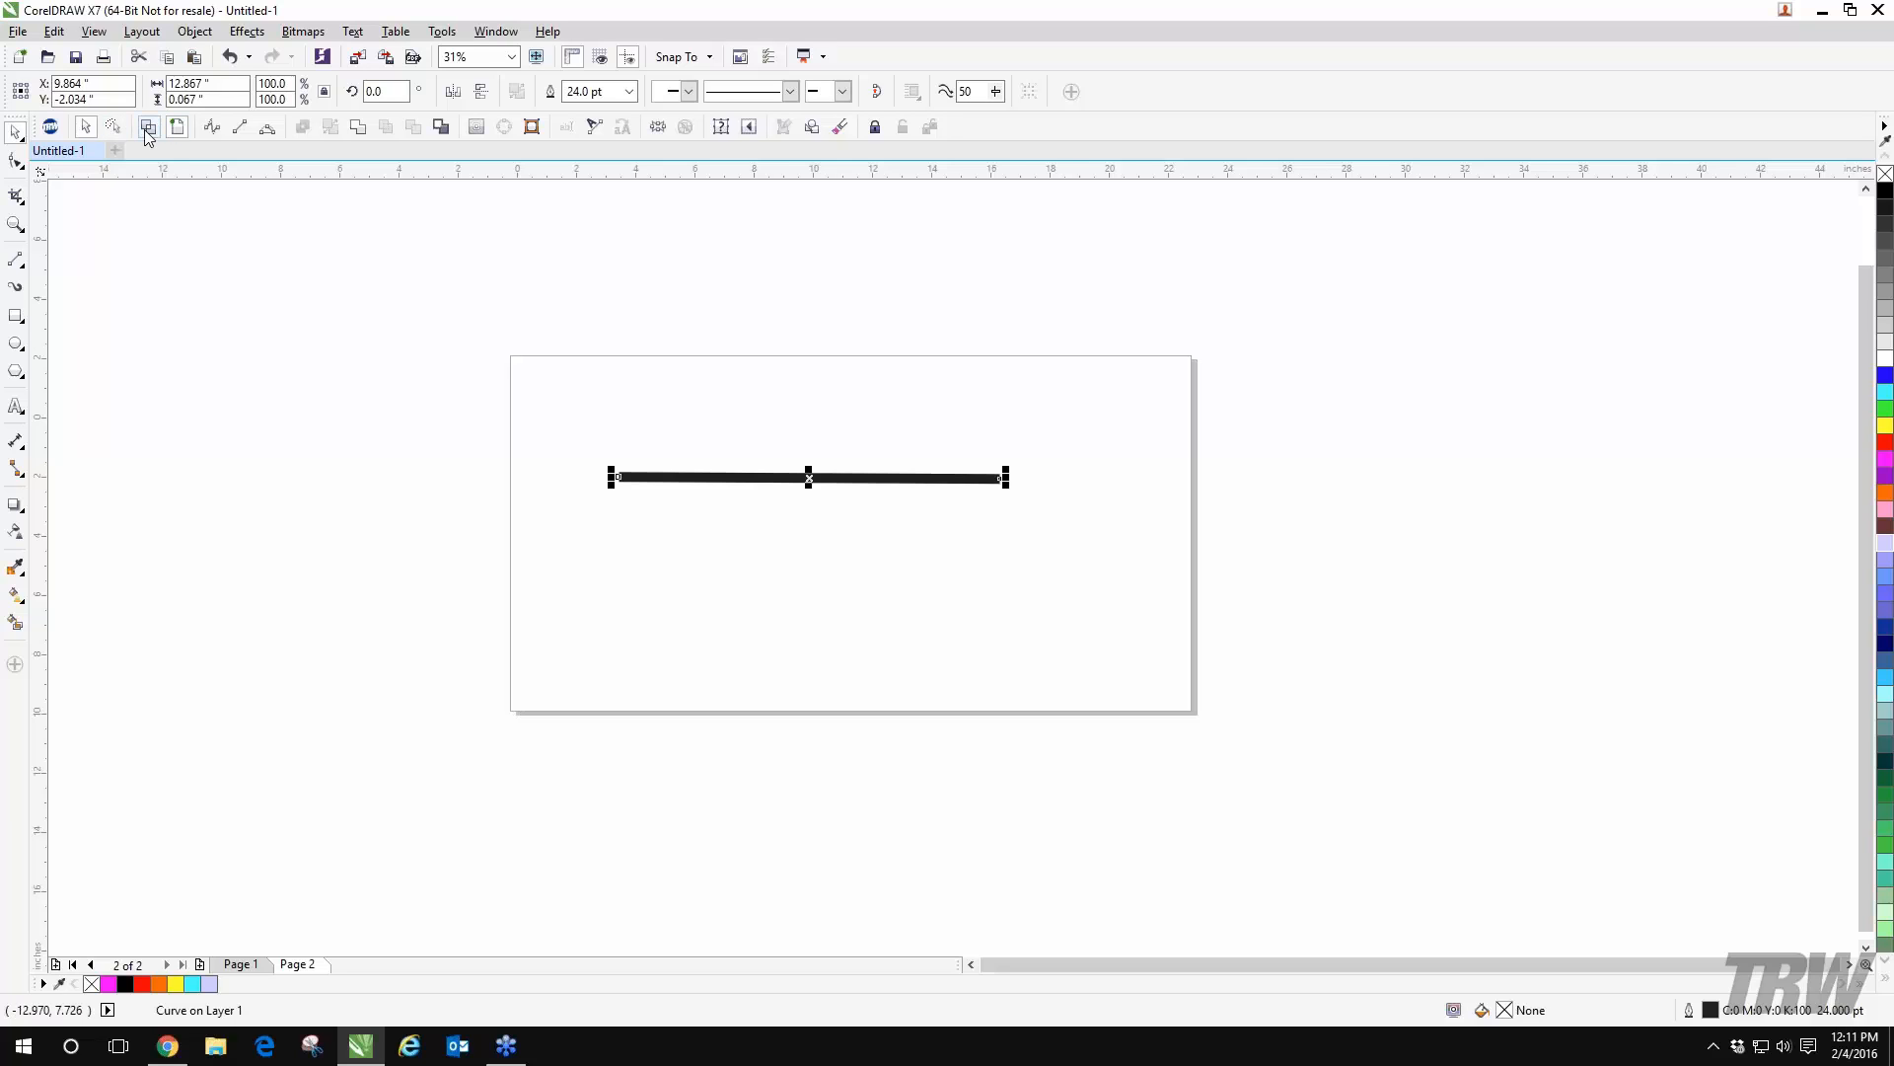
pyautogui.click(148, 131)
pyautogui.click(177, 128)
pyautogui.click(151, 133)
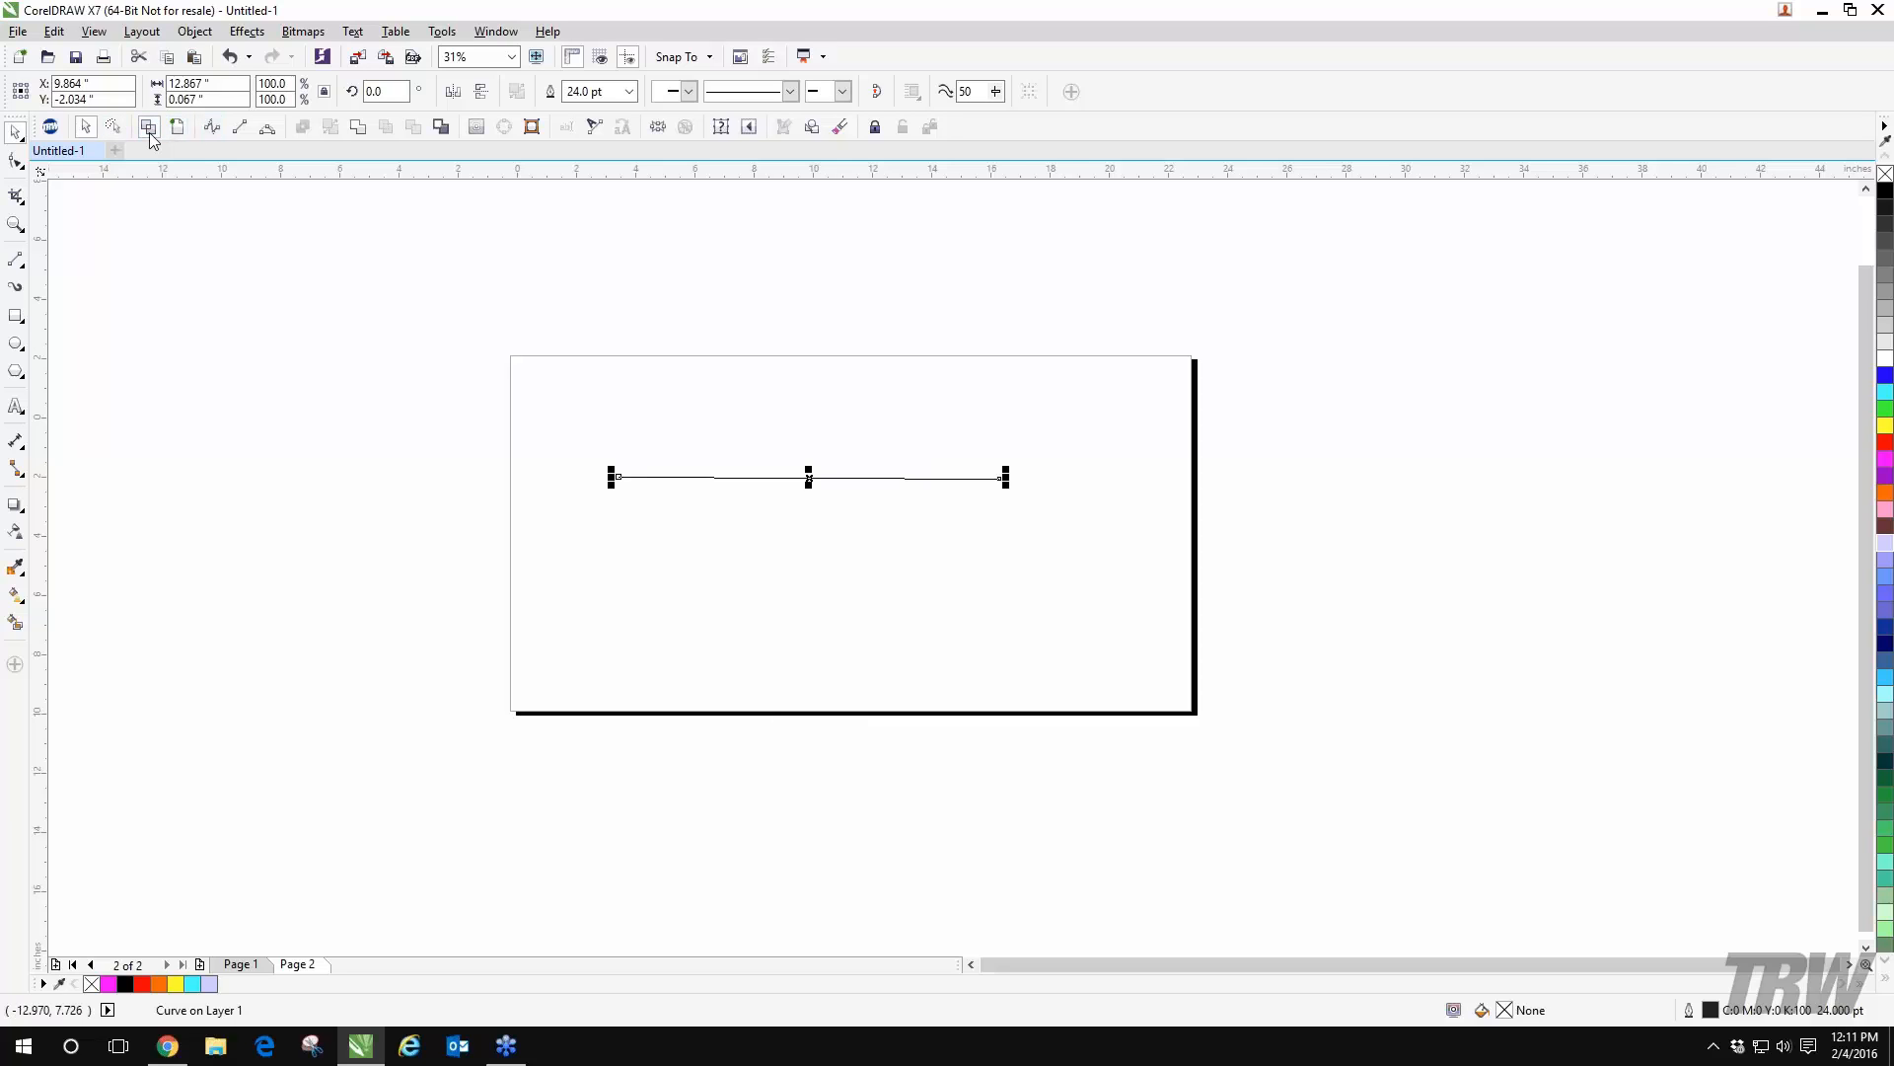
pyautogui.click(176, 129)
pyautogui.click(149, 130)
pyautogui.click(176, 128)
pyautogui.click(149, 130)
# - Try converting the line's outline to an object in Wireframe view, inspect the shape up close, and undo the conversion
pyautogui.click(196, 33)
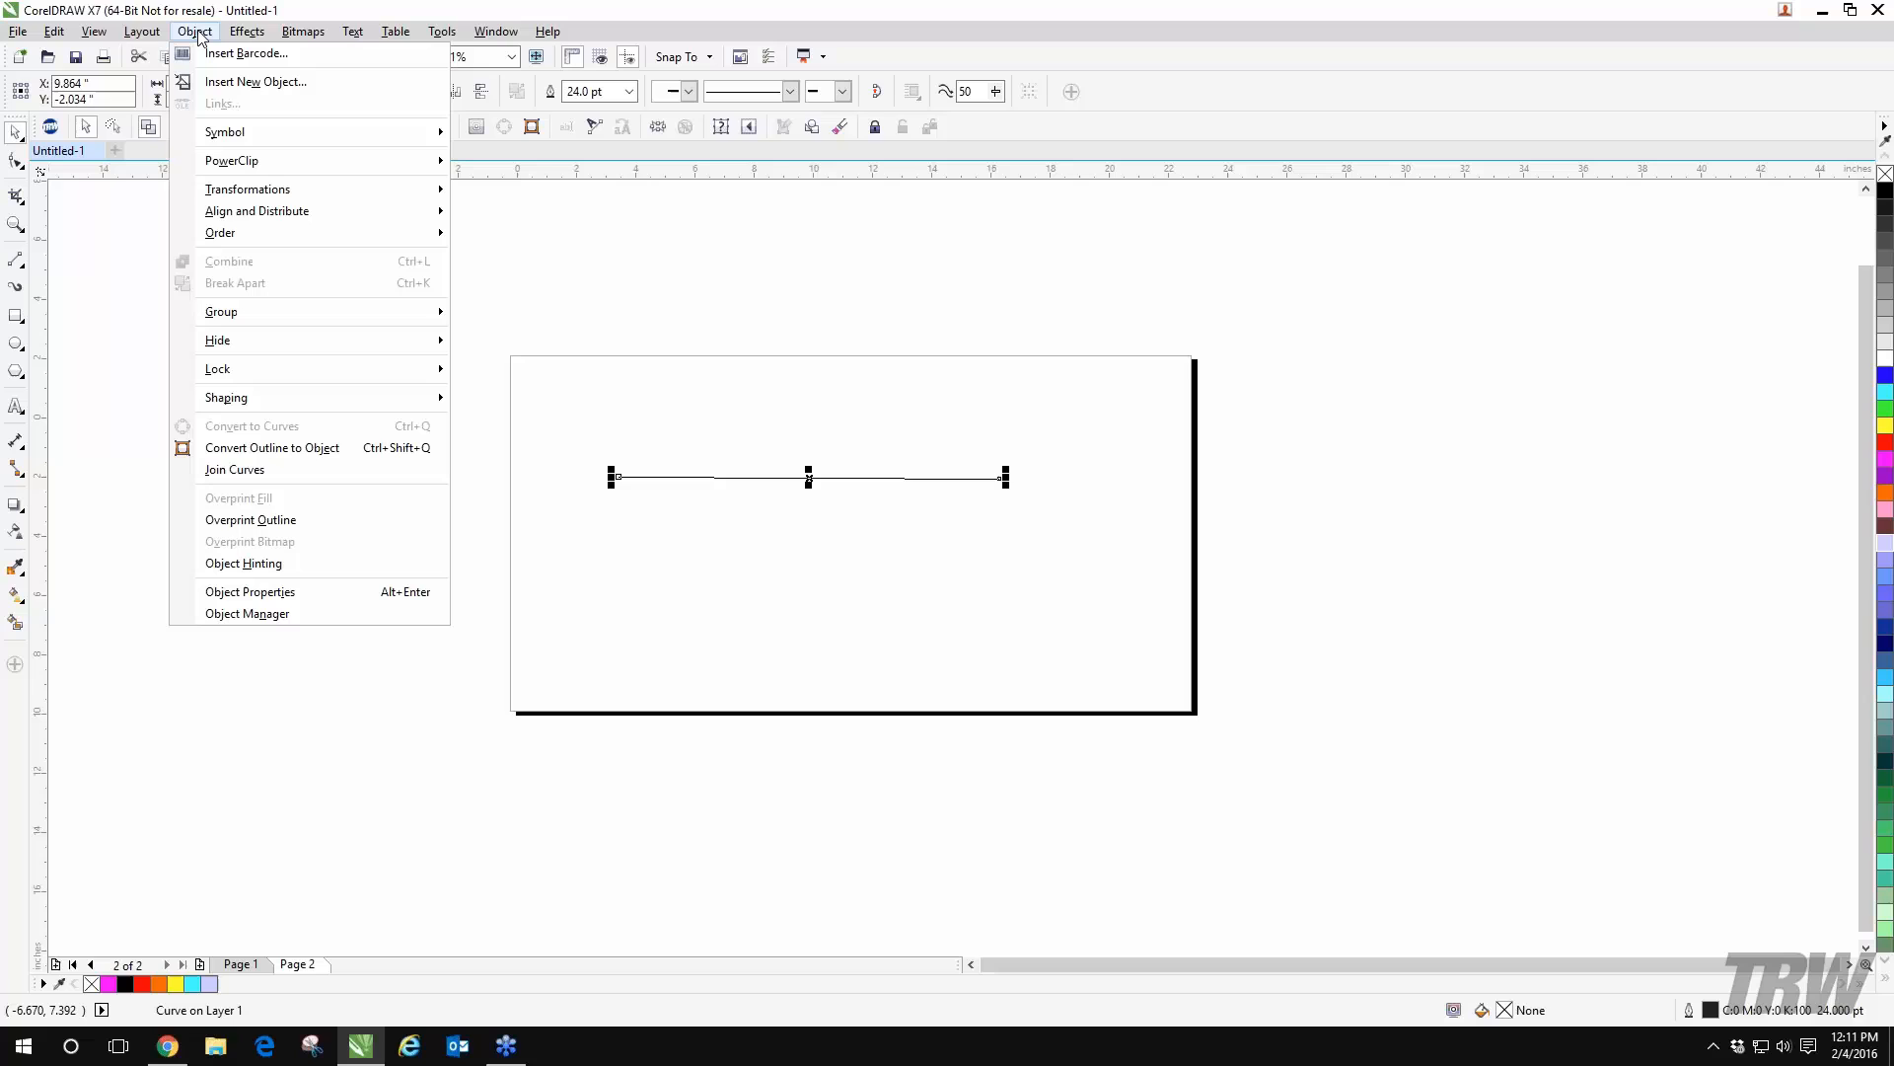
pyautogui.click(296, 449)
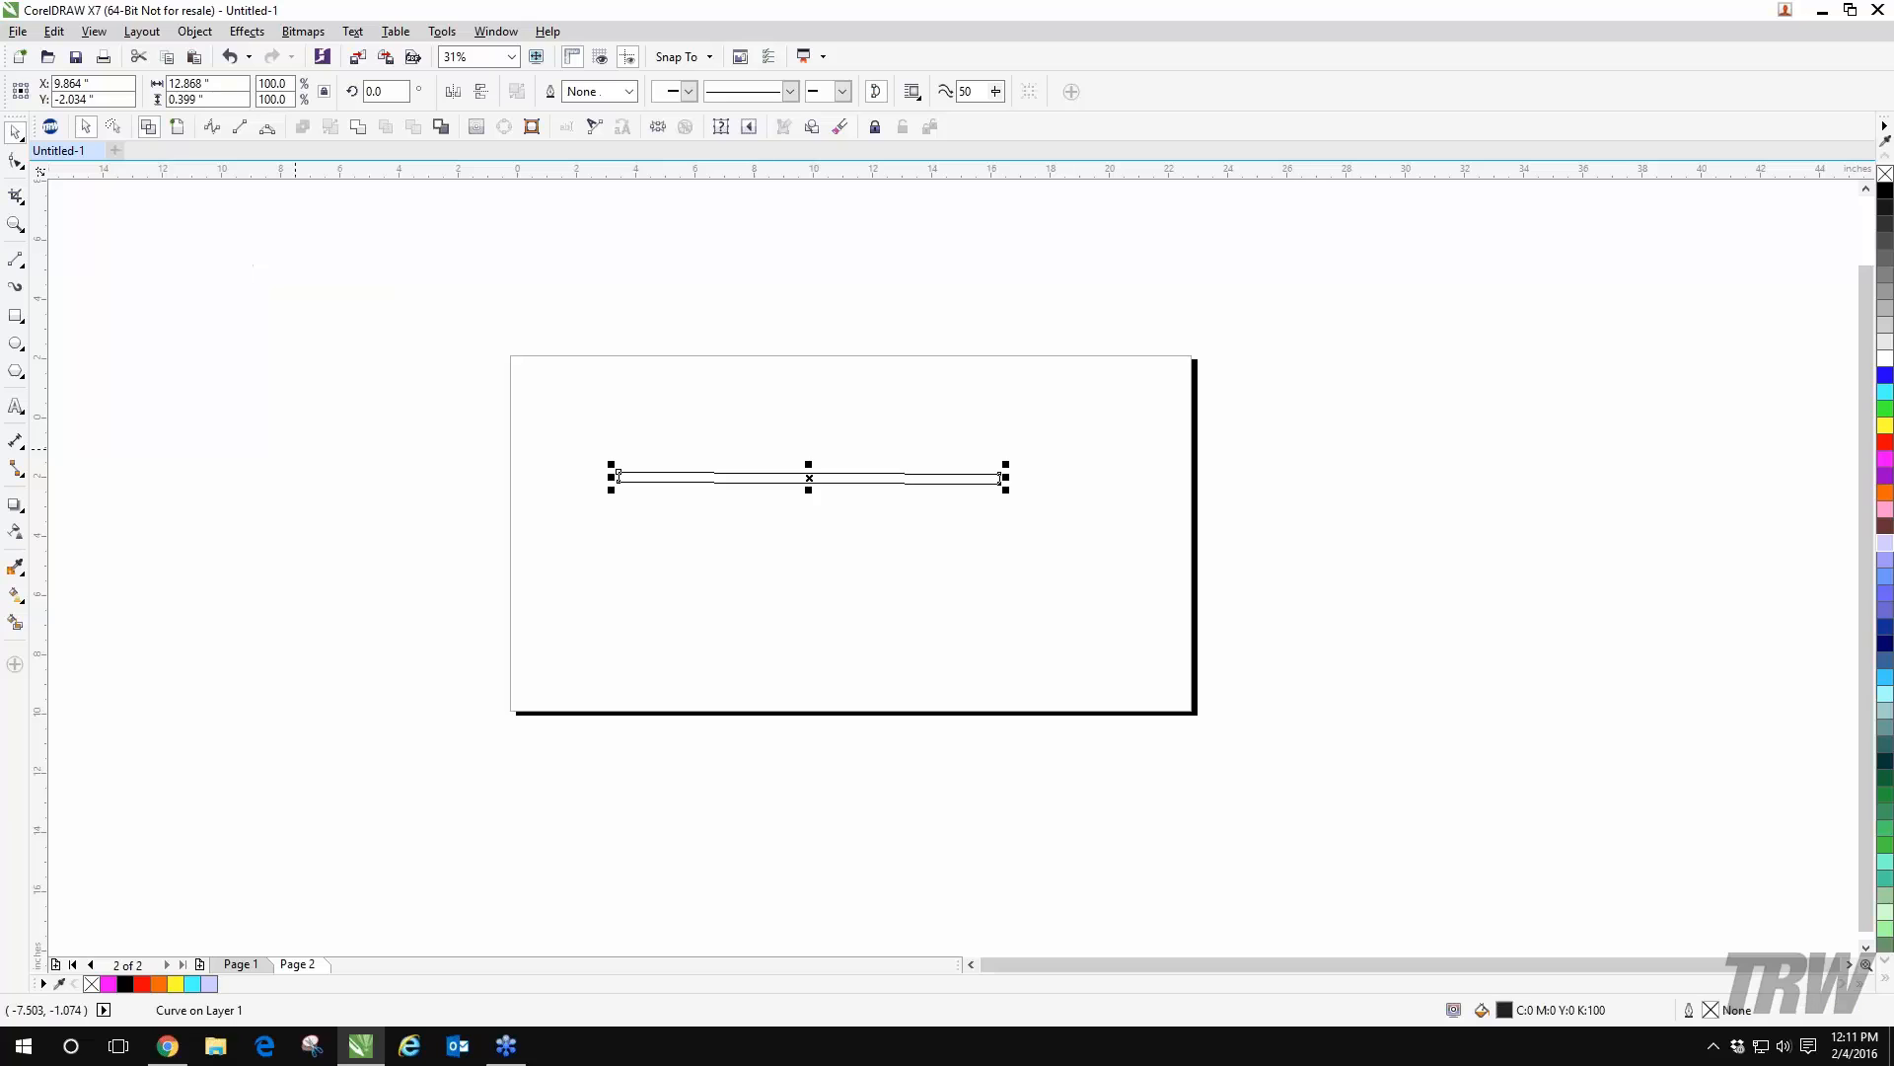
pyautogui.scroll(2, 814, 495)
pyautogui.scroll(-1, 814, 495)
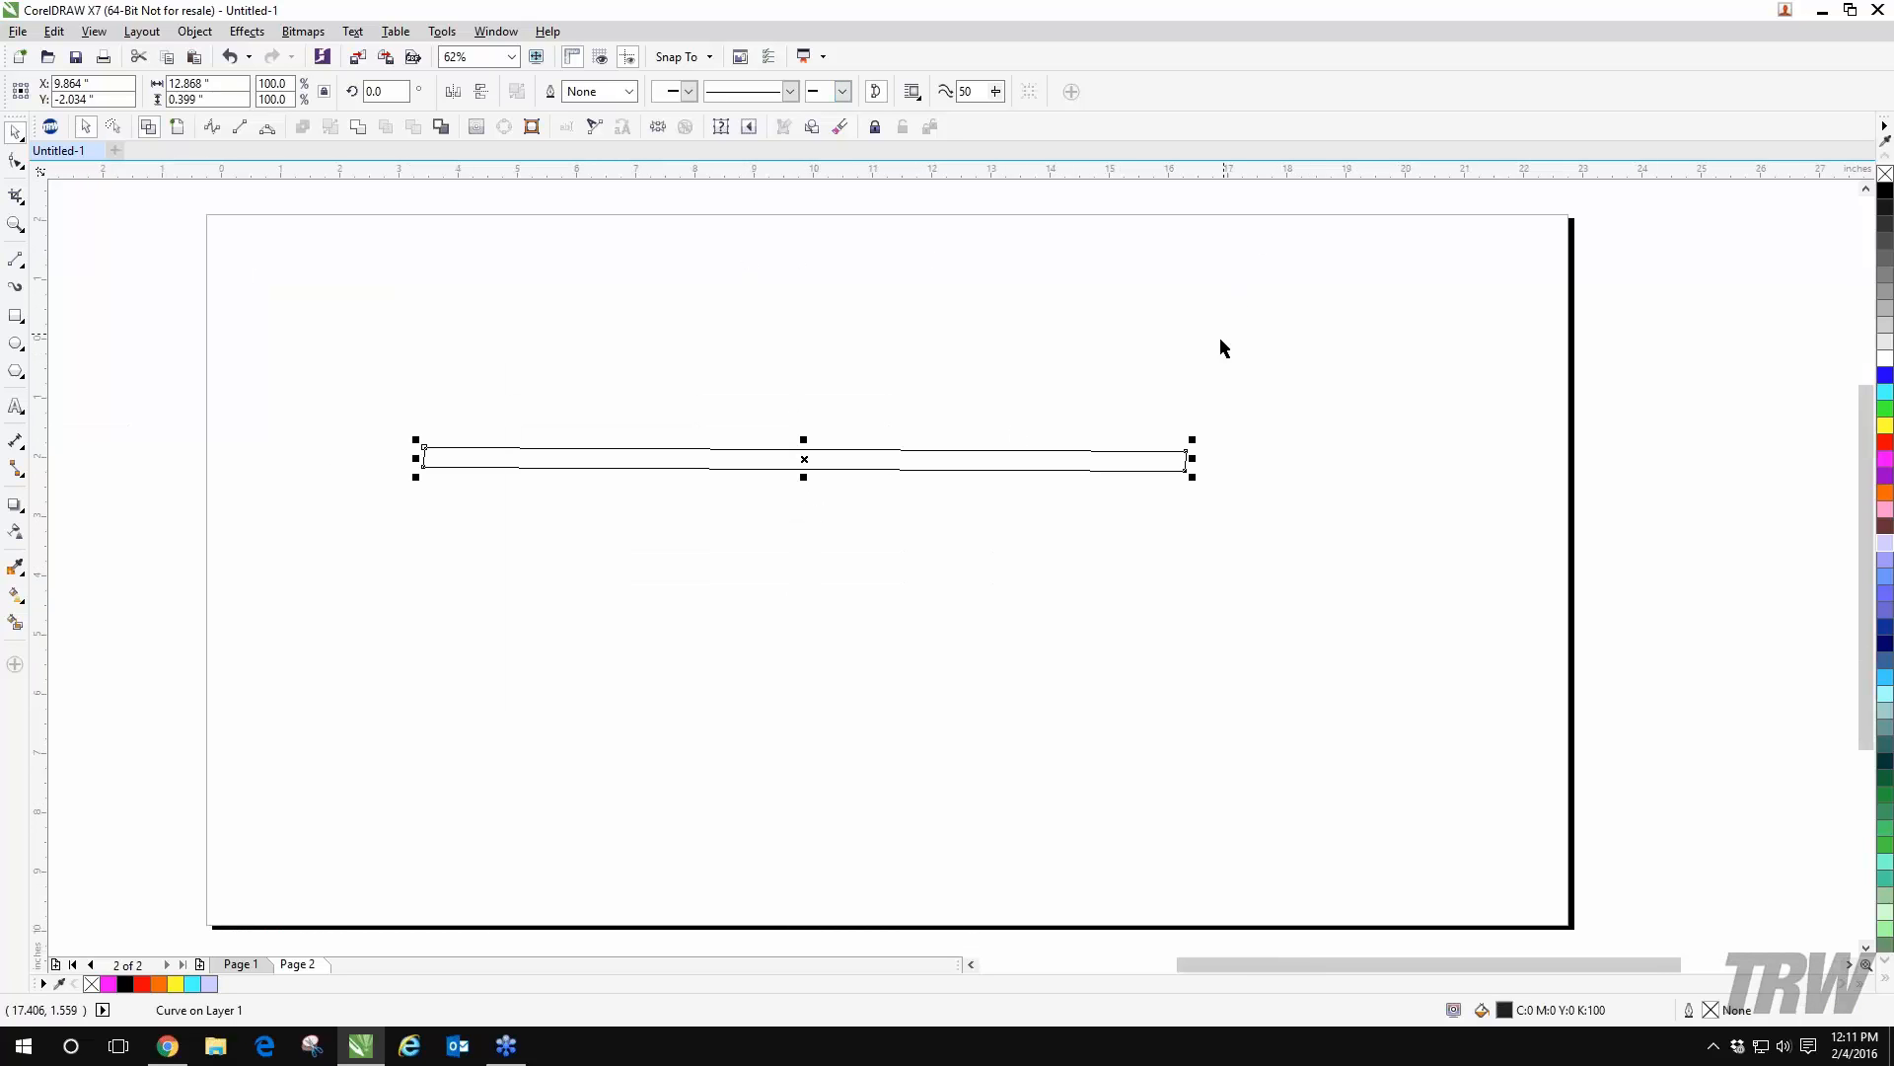
pyautogui.hotkey('ctrl', 'z')
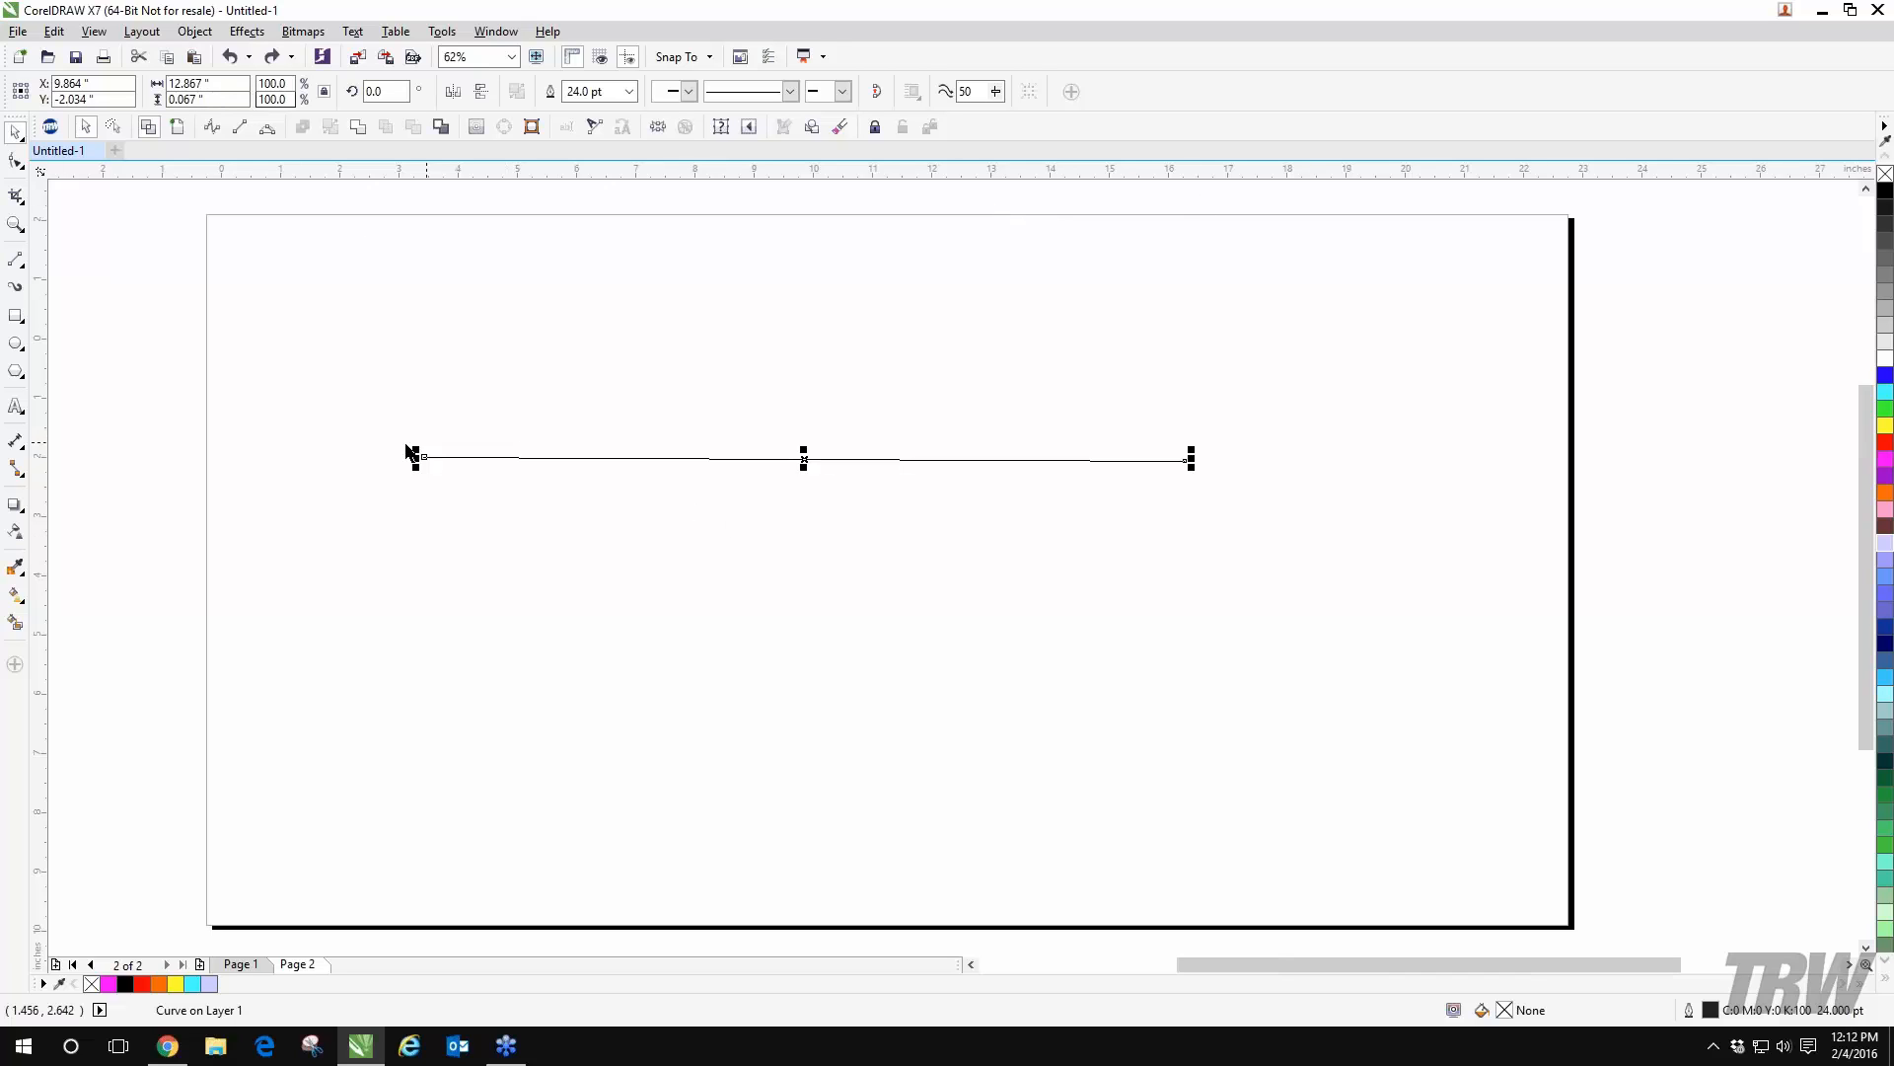
# - Try converting the line's outline to an object in Enhanced view, compare it in Wireframe view, and undo the conversion
pyautogui.click(174, 128)
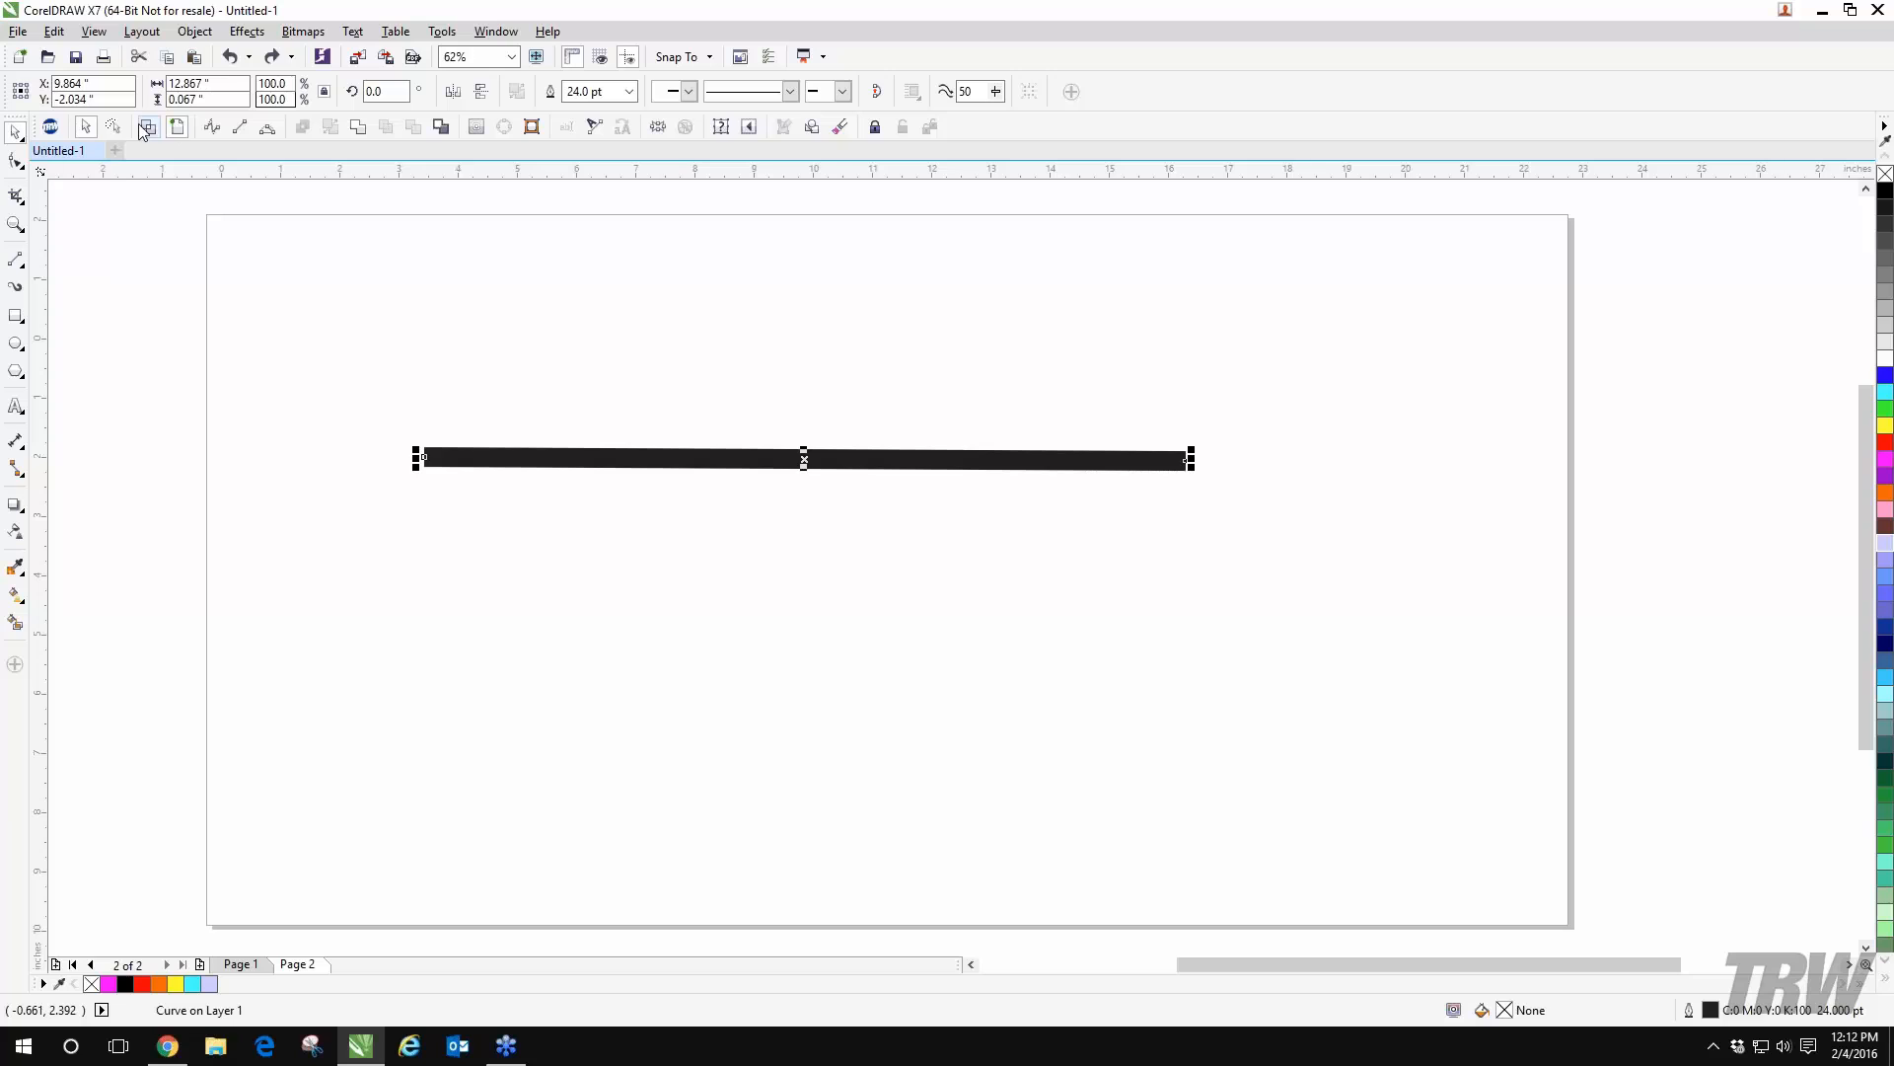
pyautogui.click(146, 127)
pyautogui.click(175, 127)
pyautogui.click(531, 127)
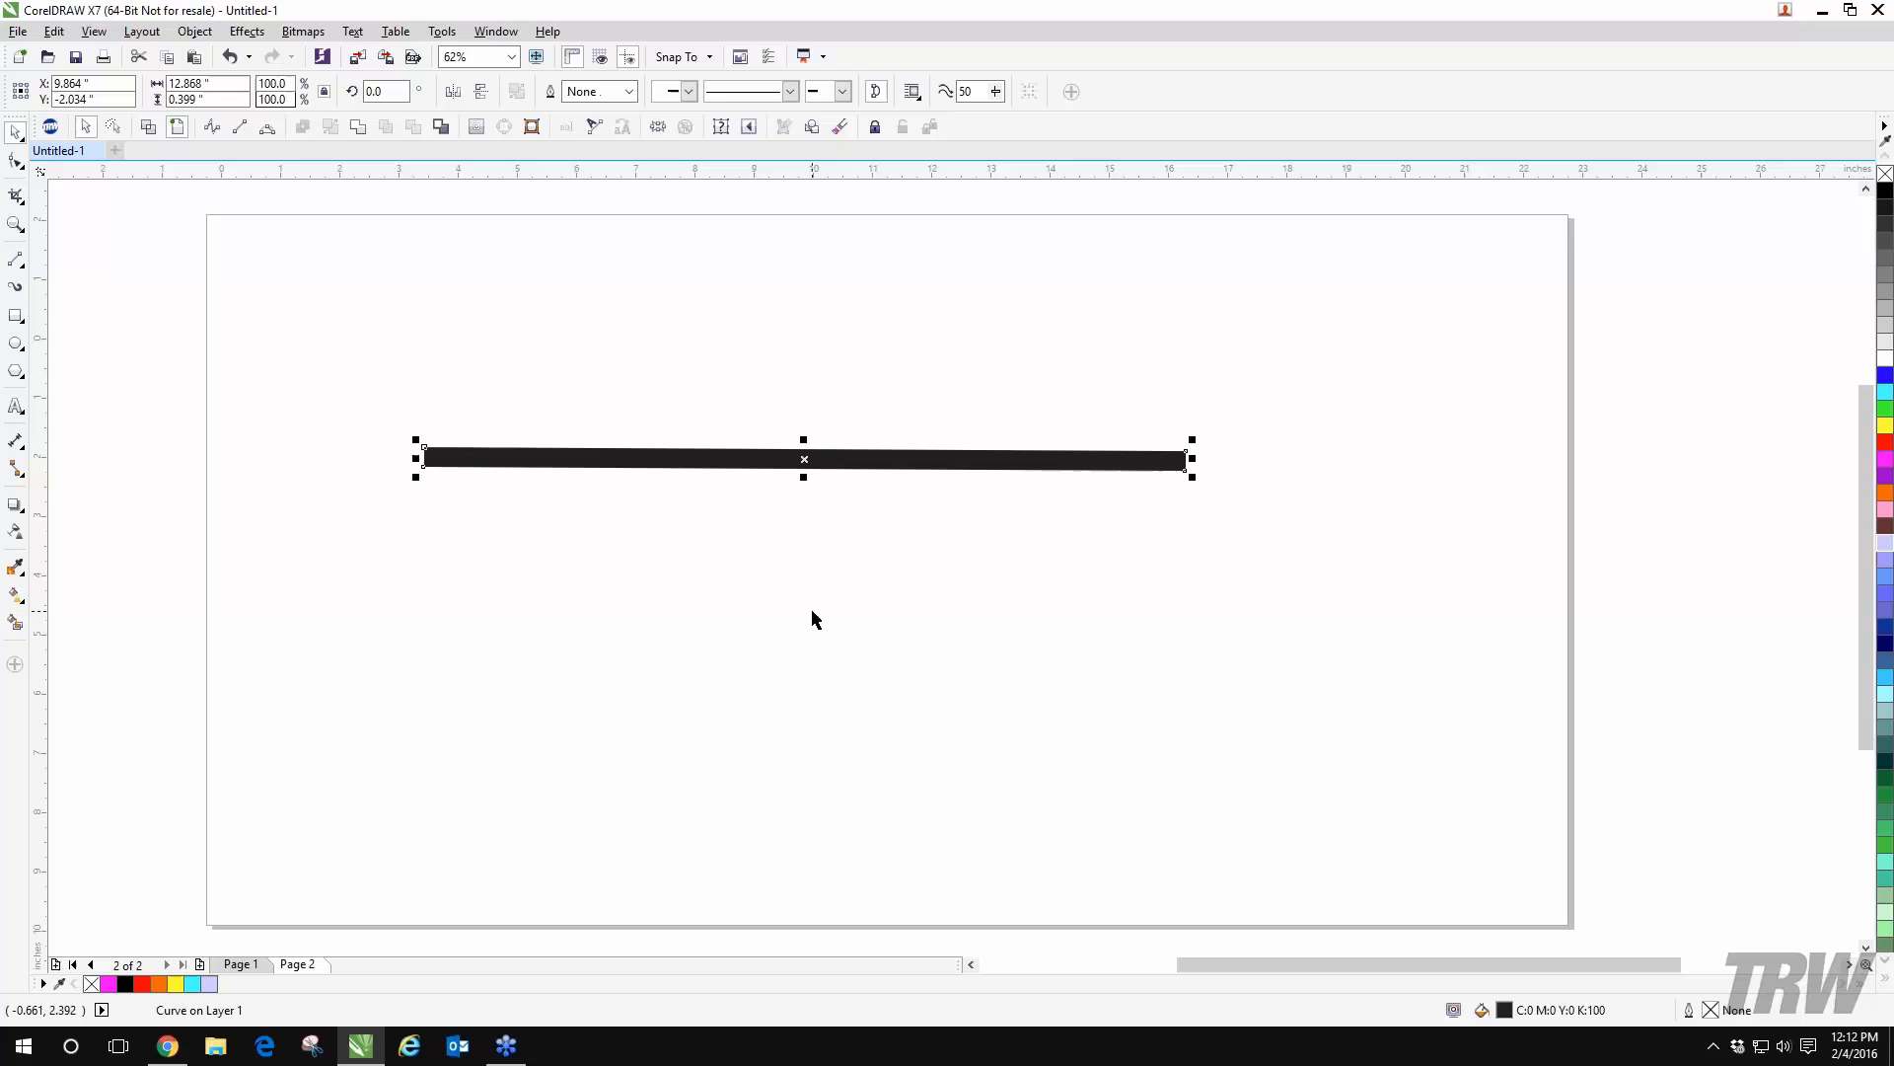
pyautogui.click(147, 129)
pyautogui.click(188, 129)
pyautogui.hotkey('ctrl', 'z')
pyautogui.click(148, 128)
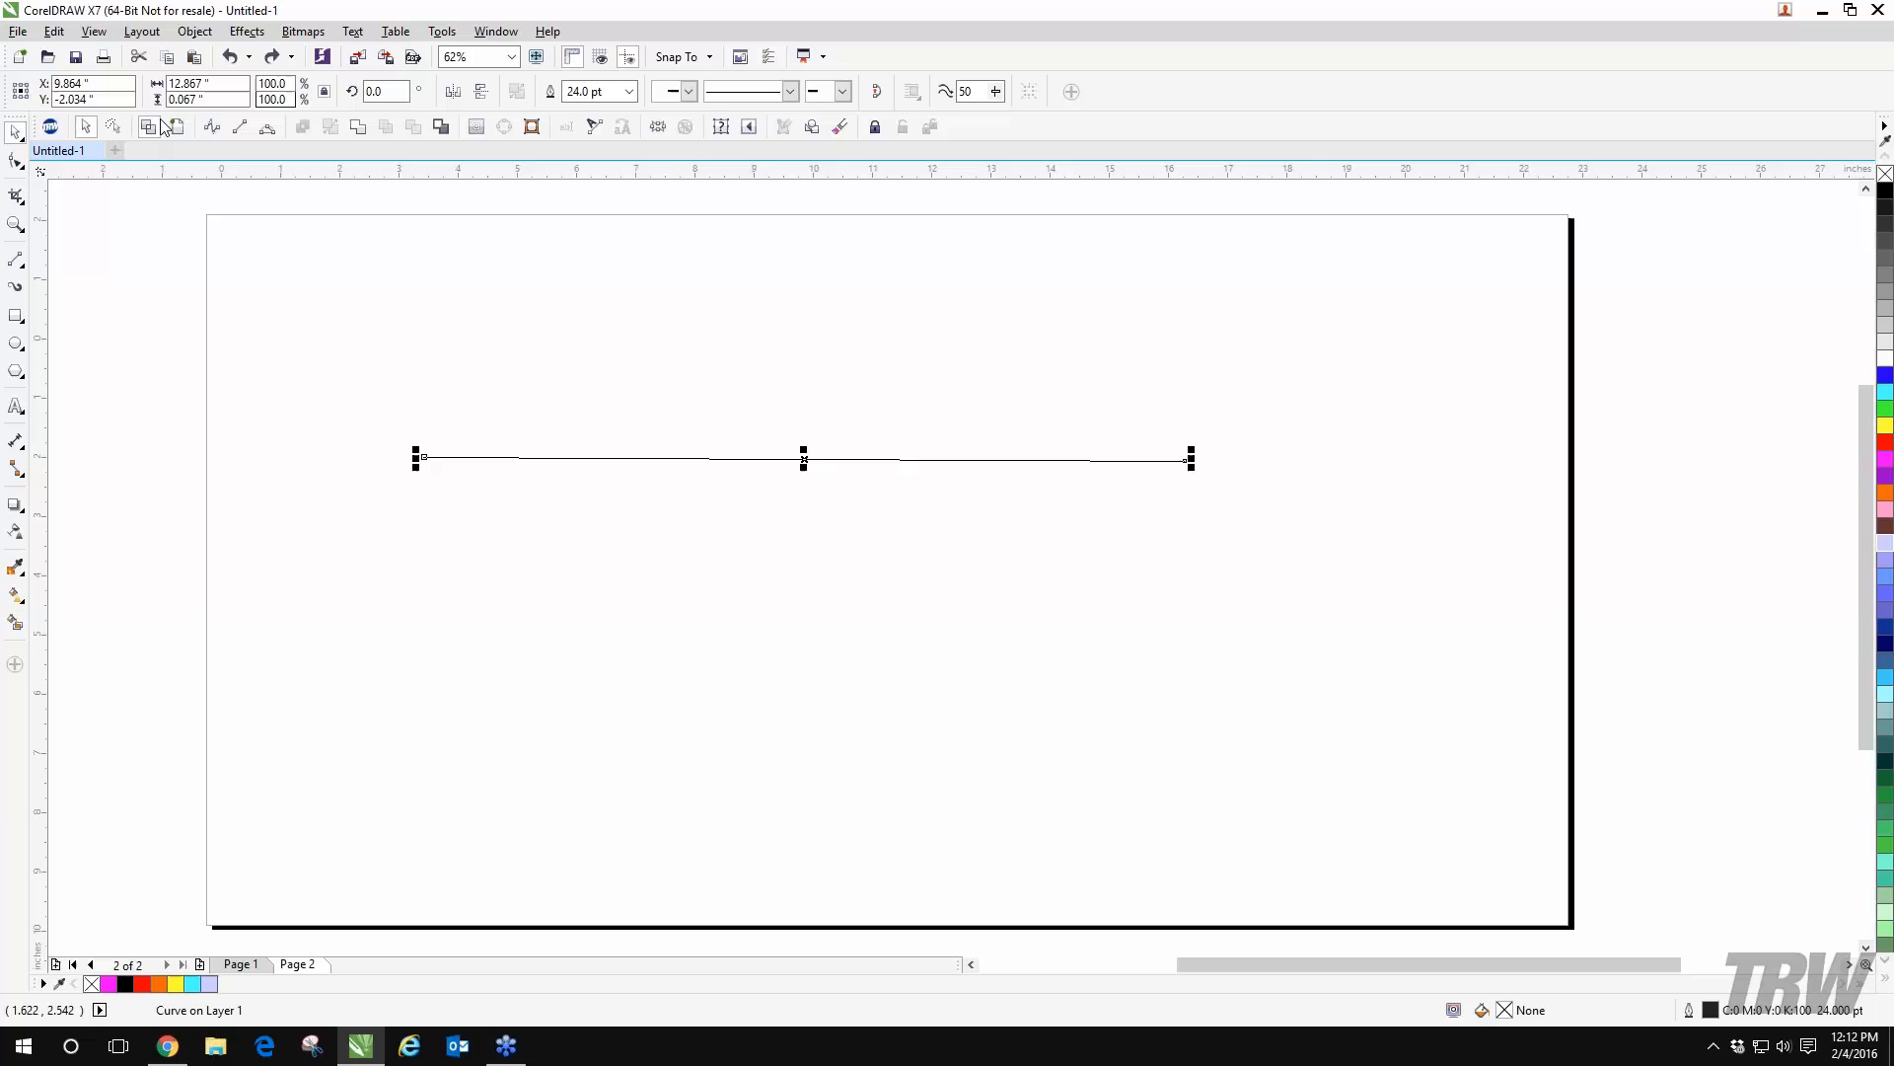
# - Convert the line's outline to an object in Wireframe view, try moving it, undo the move, and return to Enhanced view
pyautogui.click(190, 32)
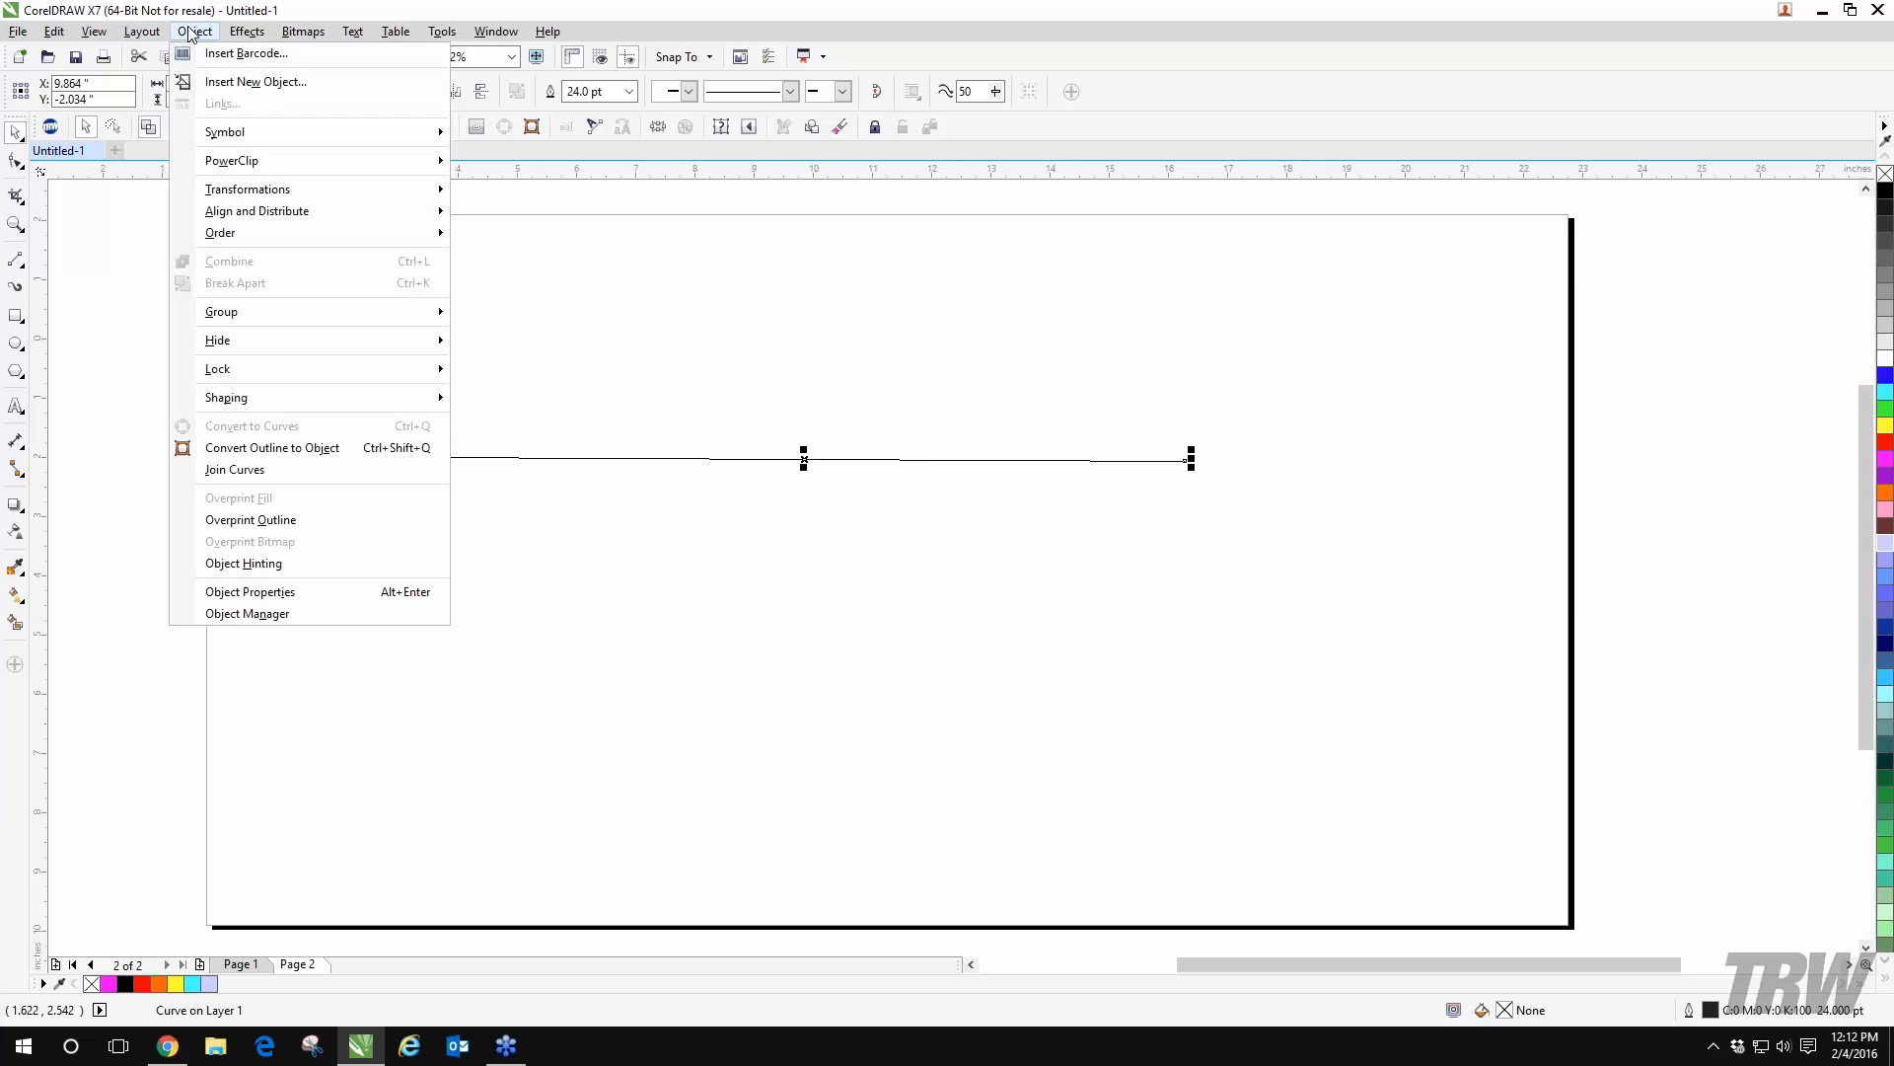
pyautogui.click(286, 447)
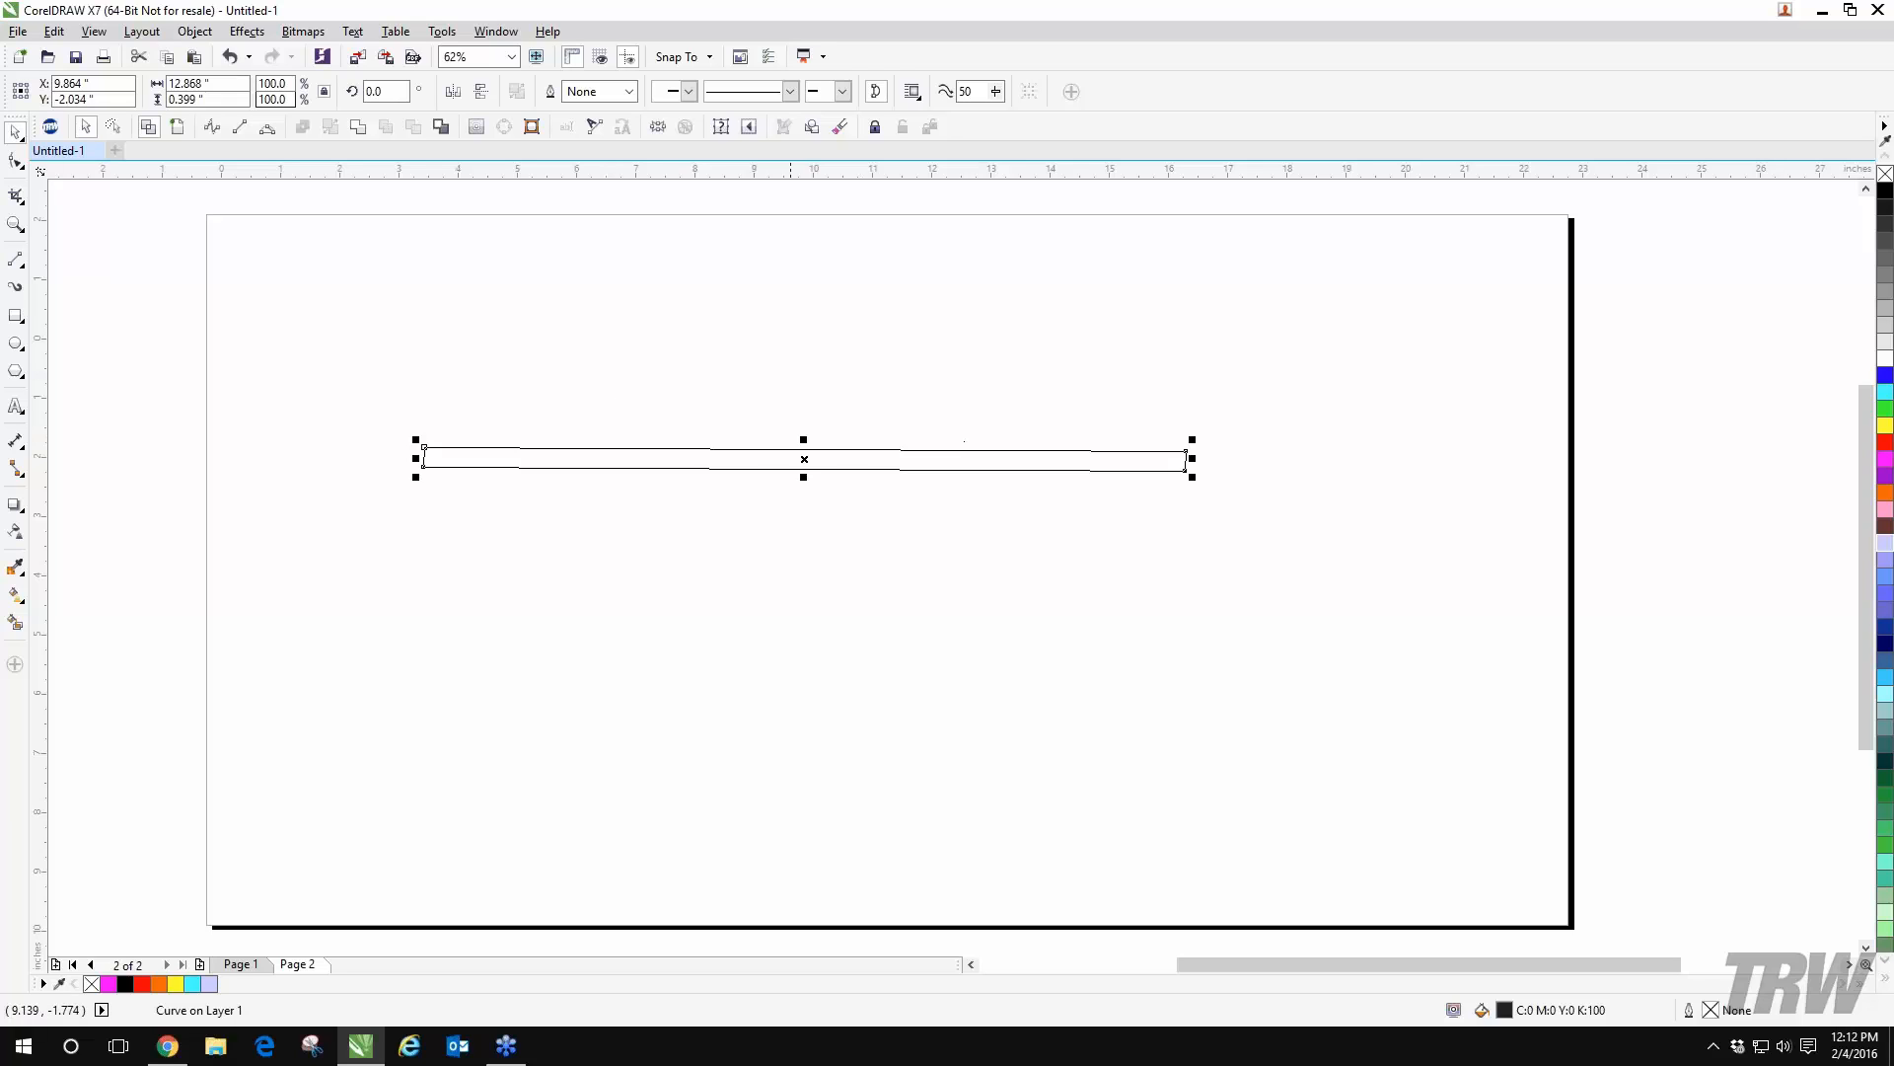
pyautogui.moveTo(760, 443); pyautogui.dragTo(858, 400)
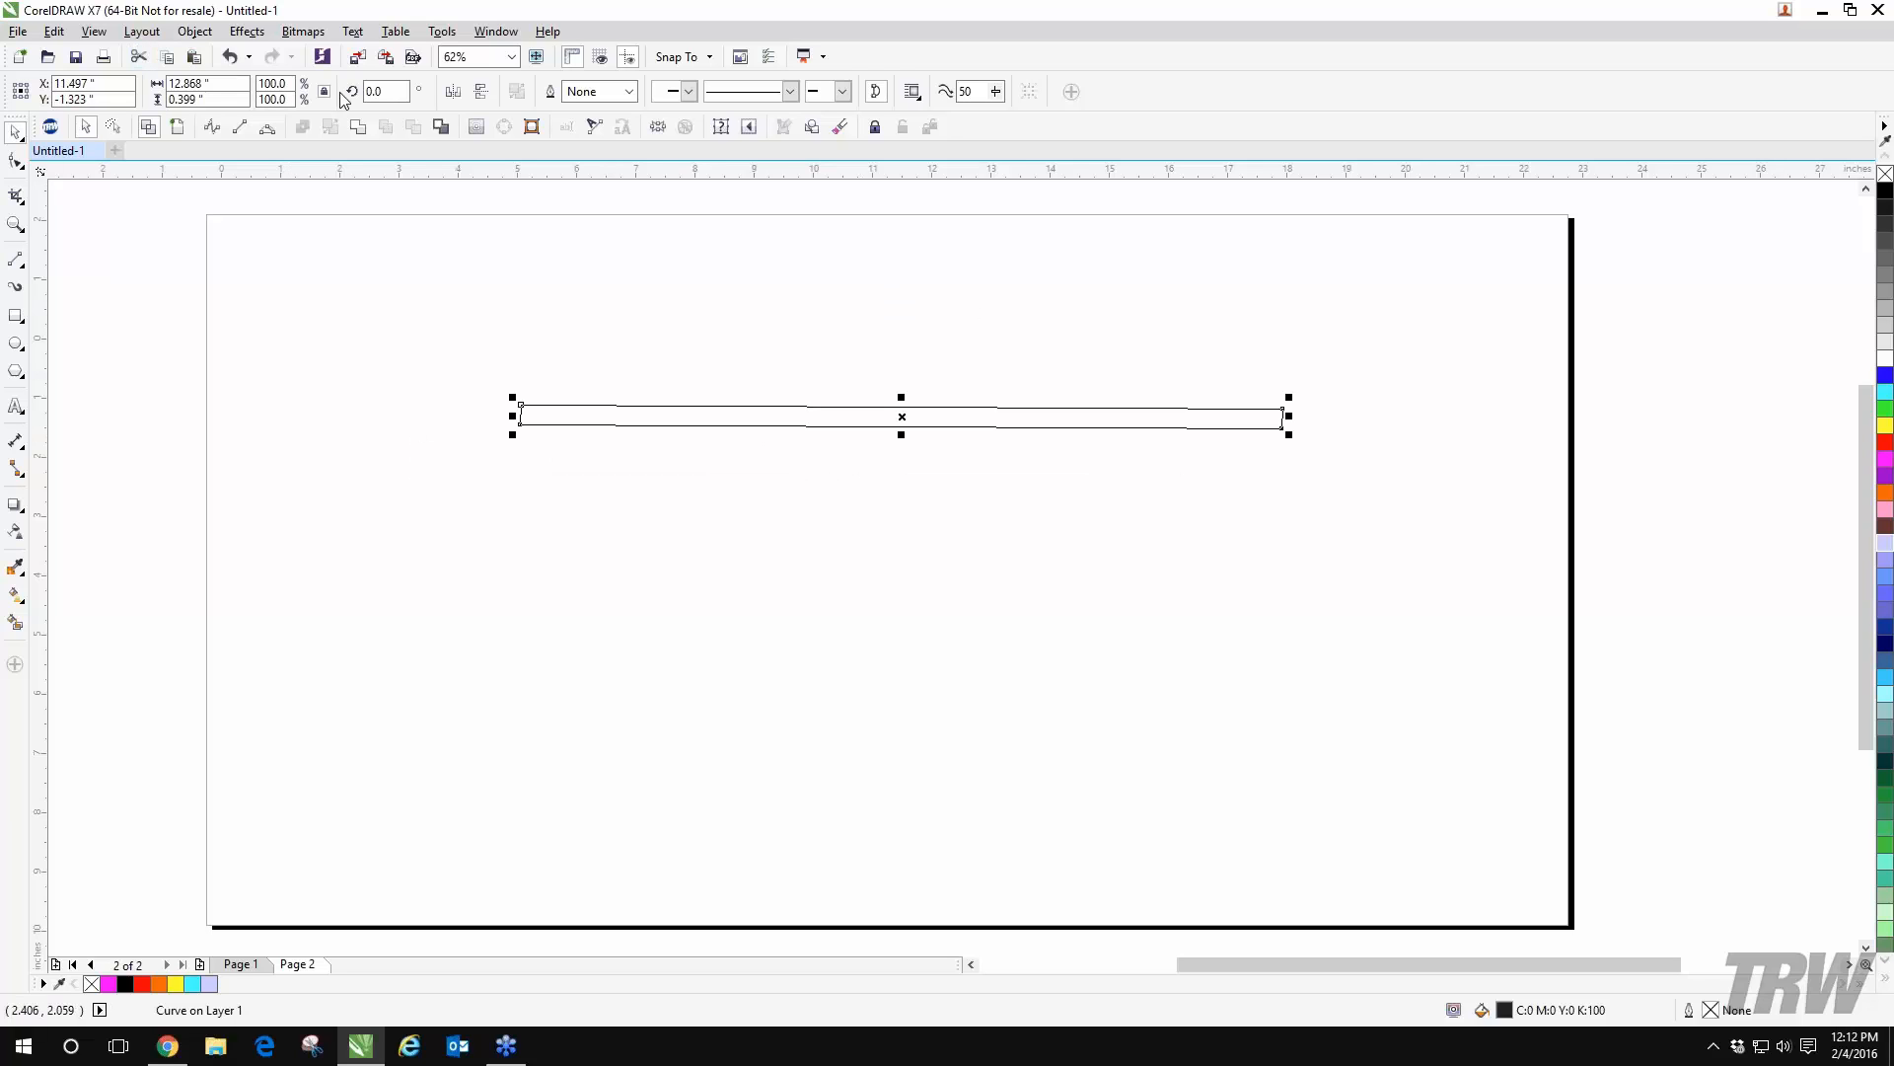
pyautogui.hotkey('ctrl', 'z')
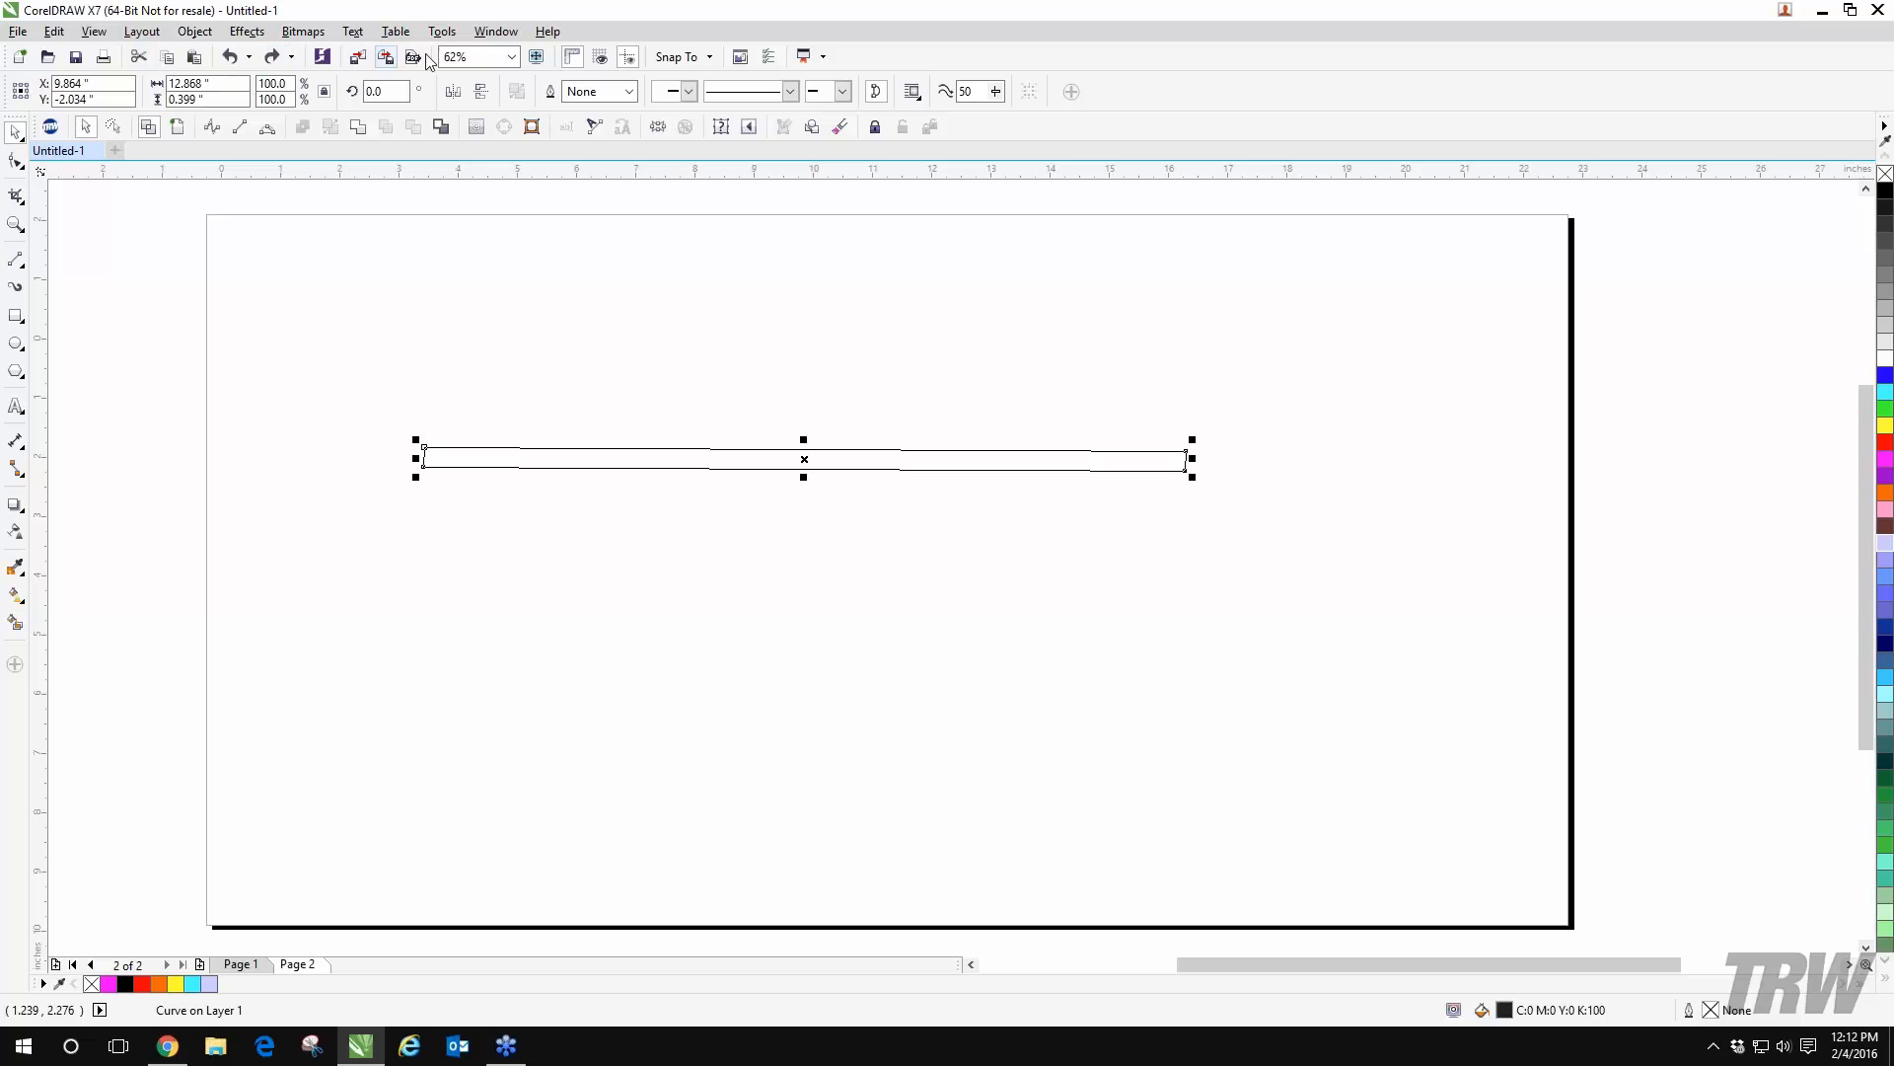
pyautogui.click(175, 127)
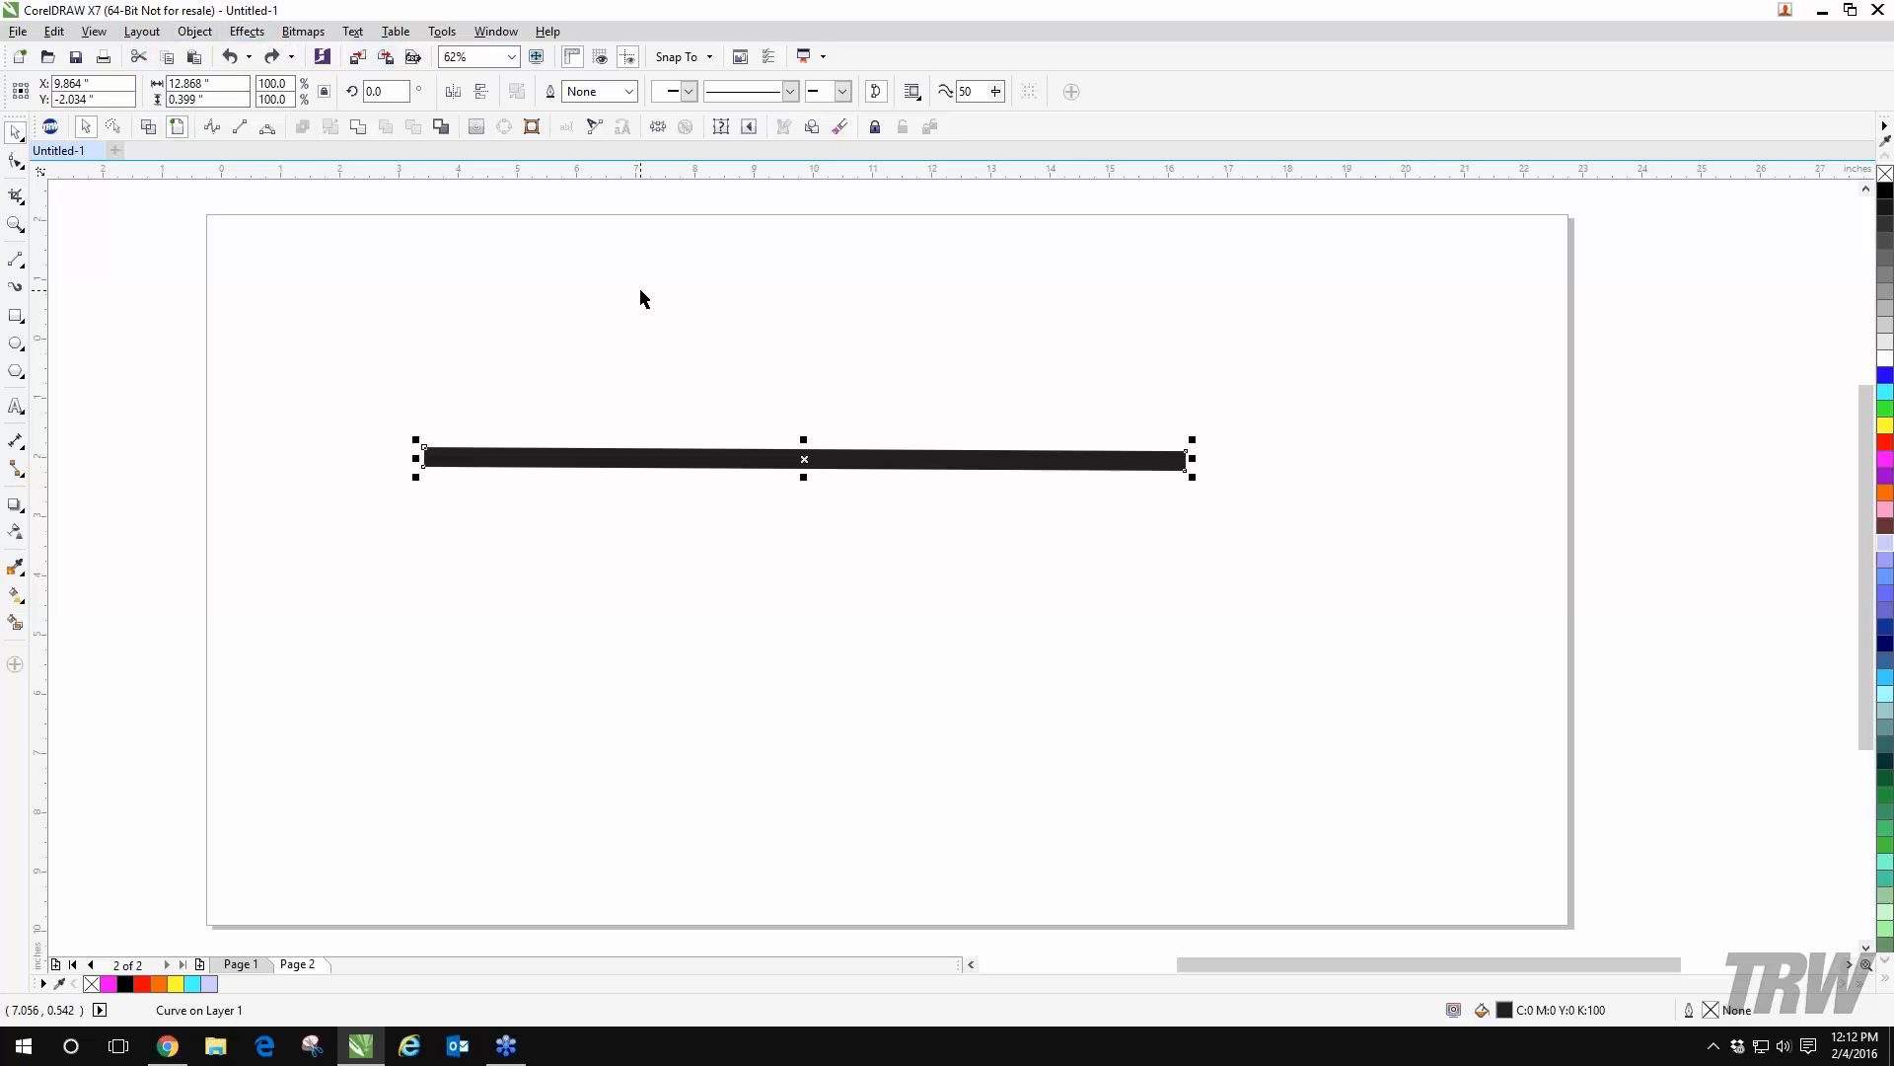
# - Try to apply a hand-with-pencil ending arrowhead from the end of the arrowhead list to the converted bar
pyautogui.click(841, 90)
pyautogui.moveTo(1008, 132); pyautogui.dragTo(1014, 241)
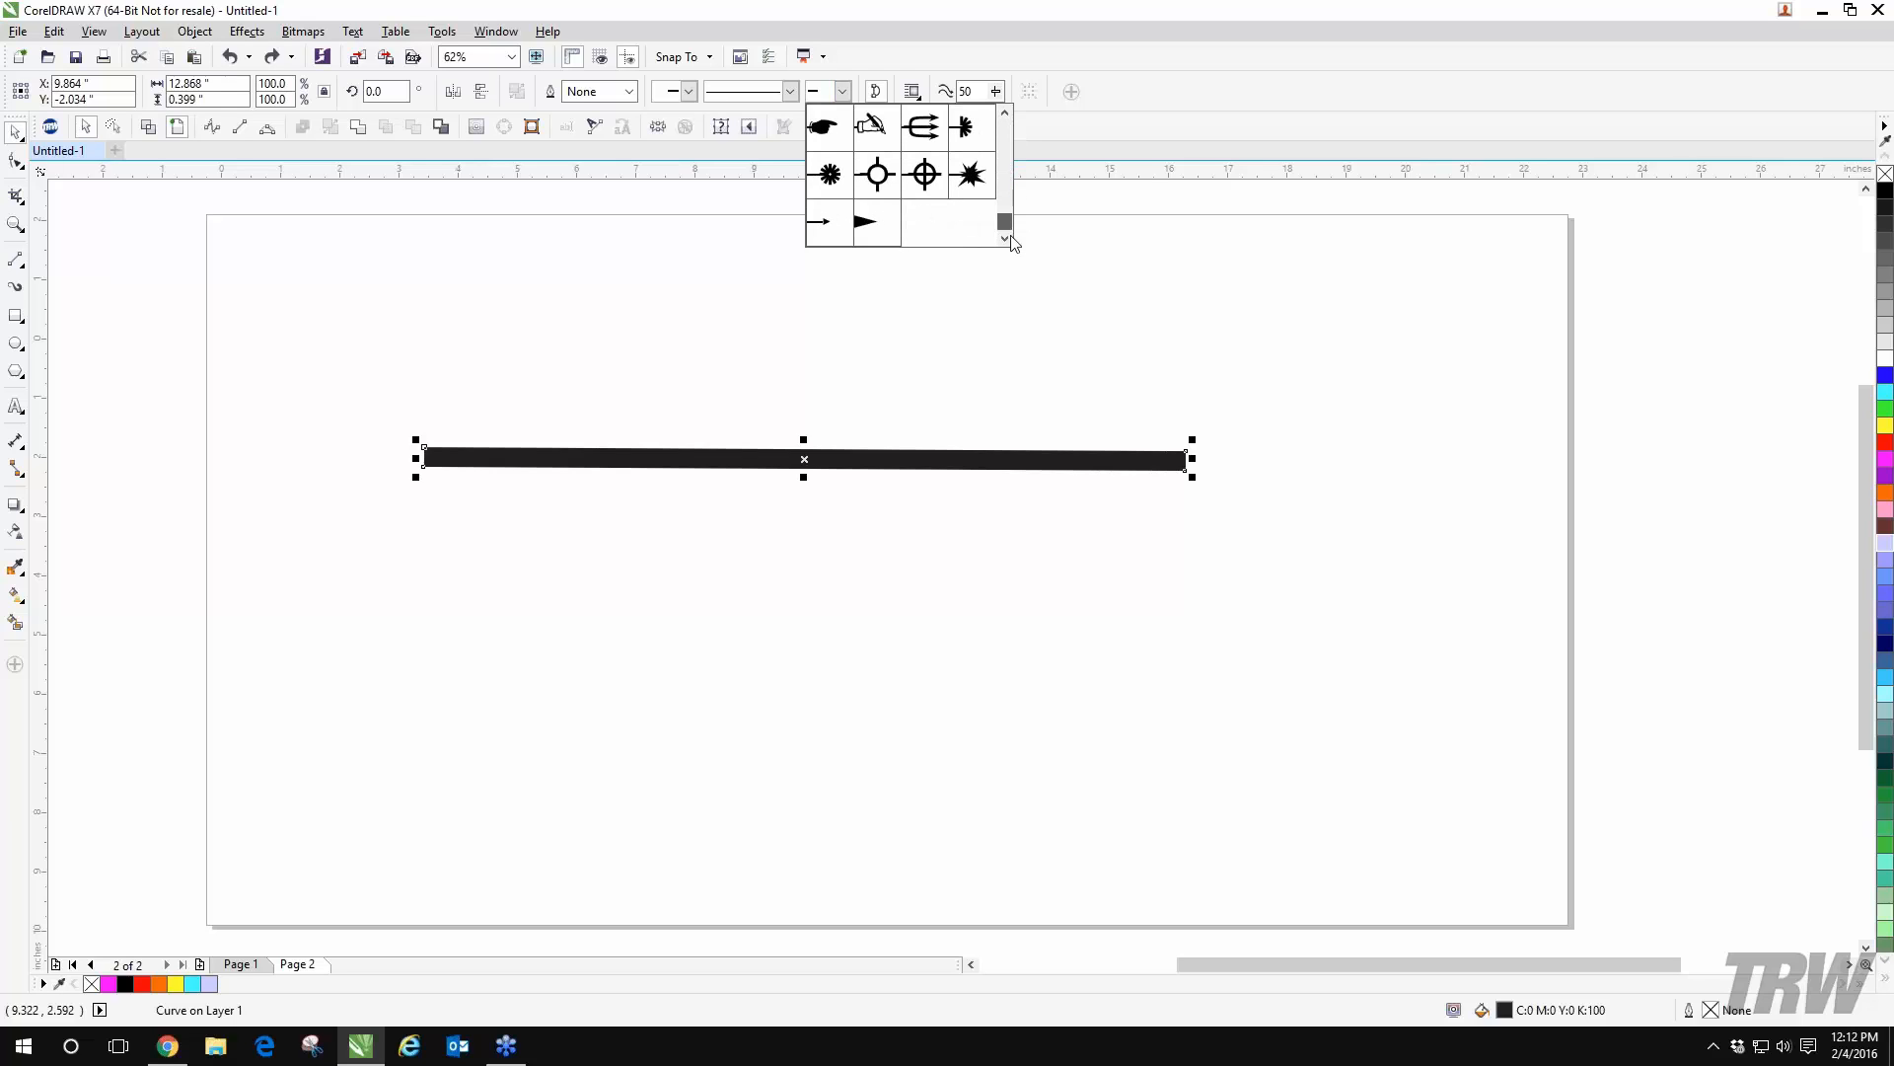
pyautogui.click(874, 129)
pyautogui.click(842, 91)
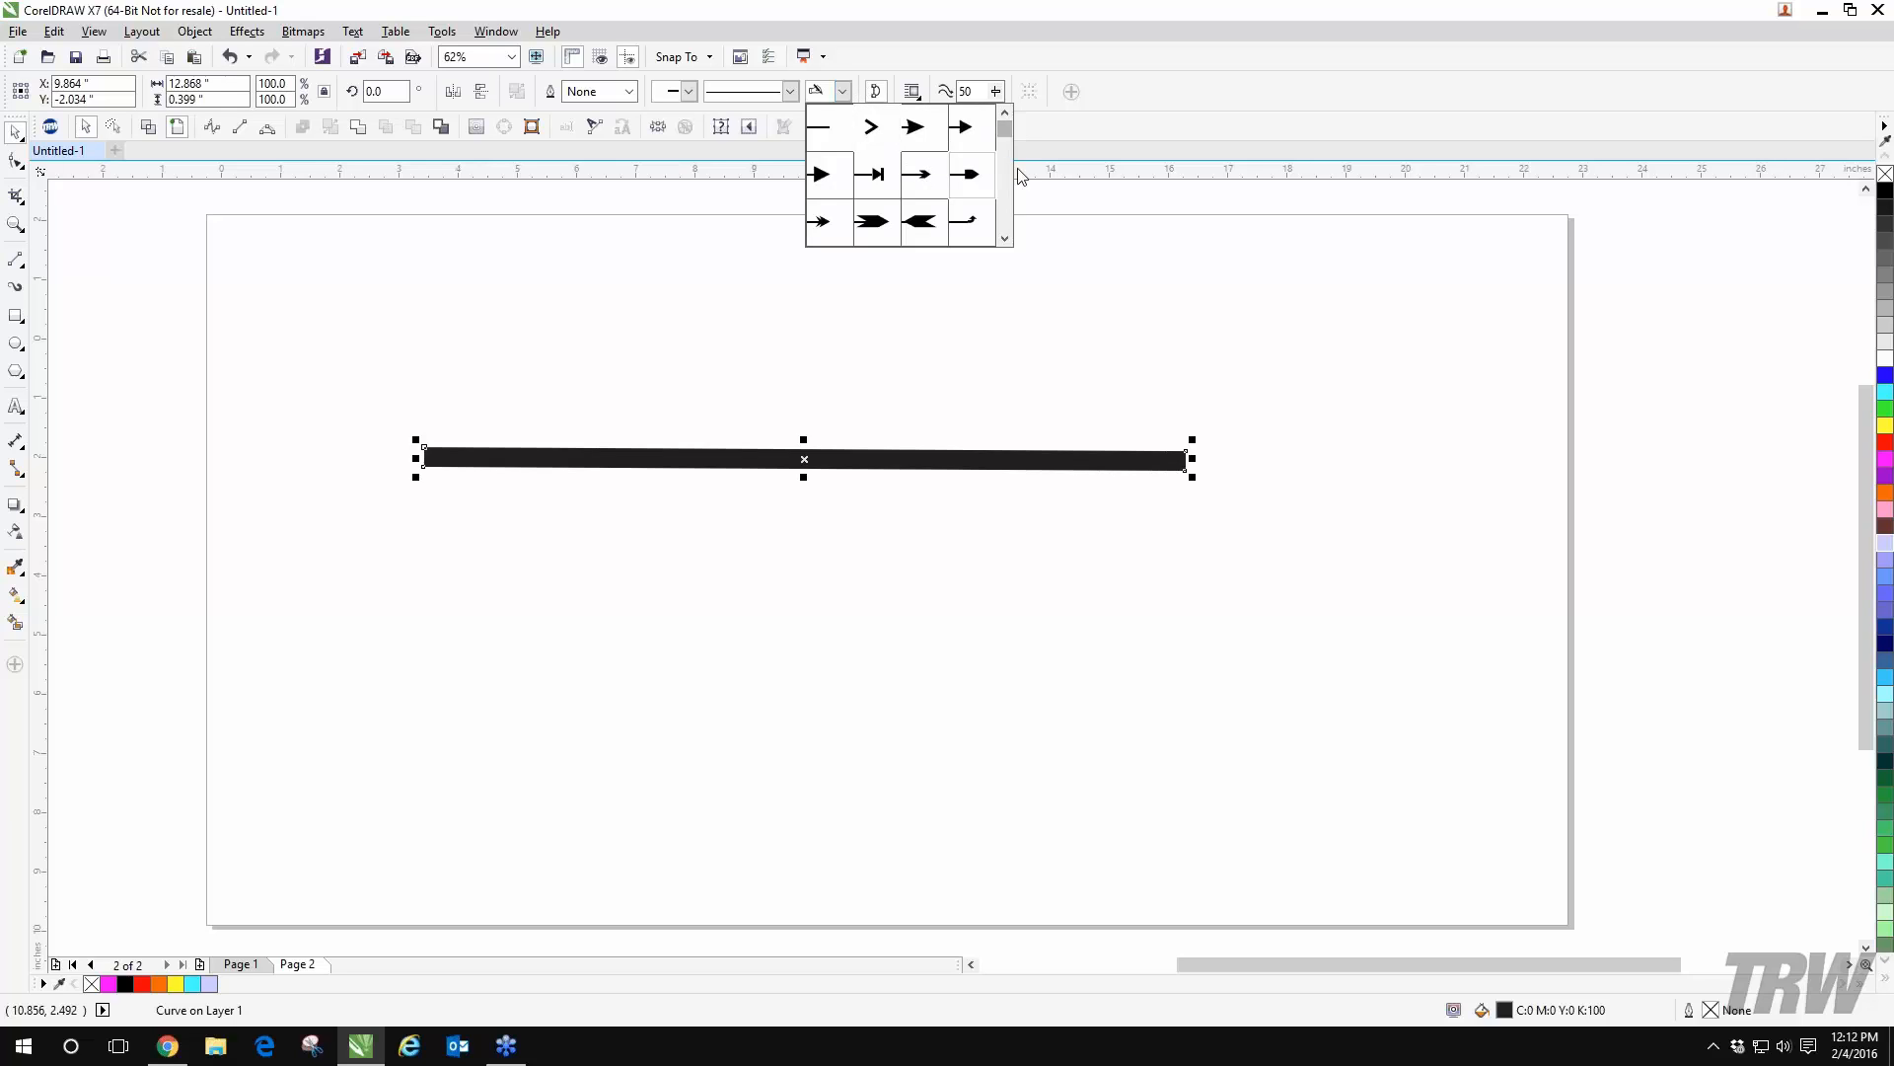
pyautogui.moveTo(1004, 126)
pyautogui.mouseDown()
pyautogui.moveTo(1009, 242)
pyautogui.moveTo(1011, 123)
pyautogui.mouseUp()
pyautogui.click(1212, 467)
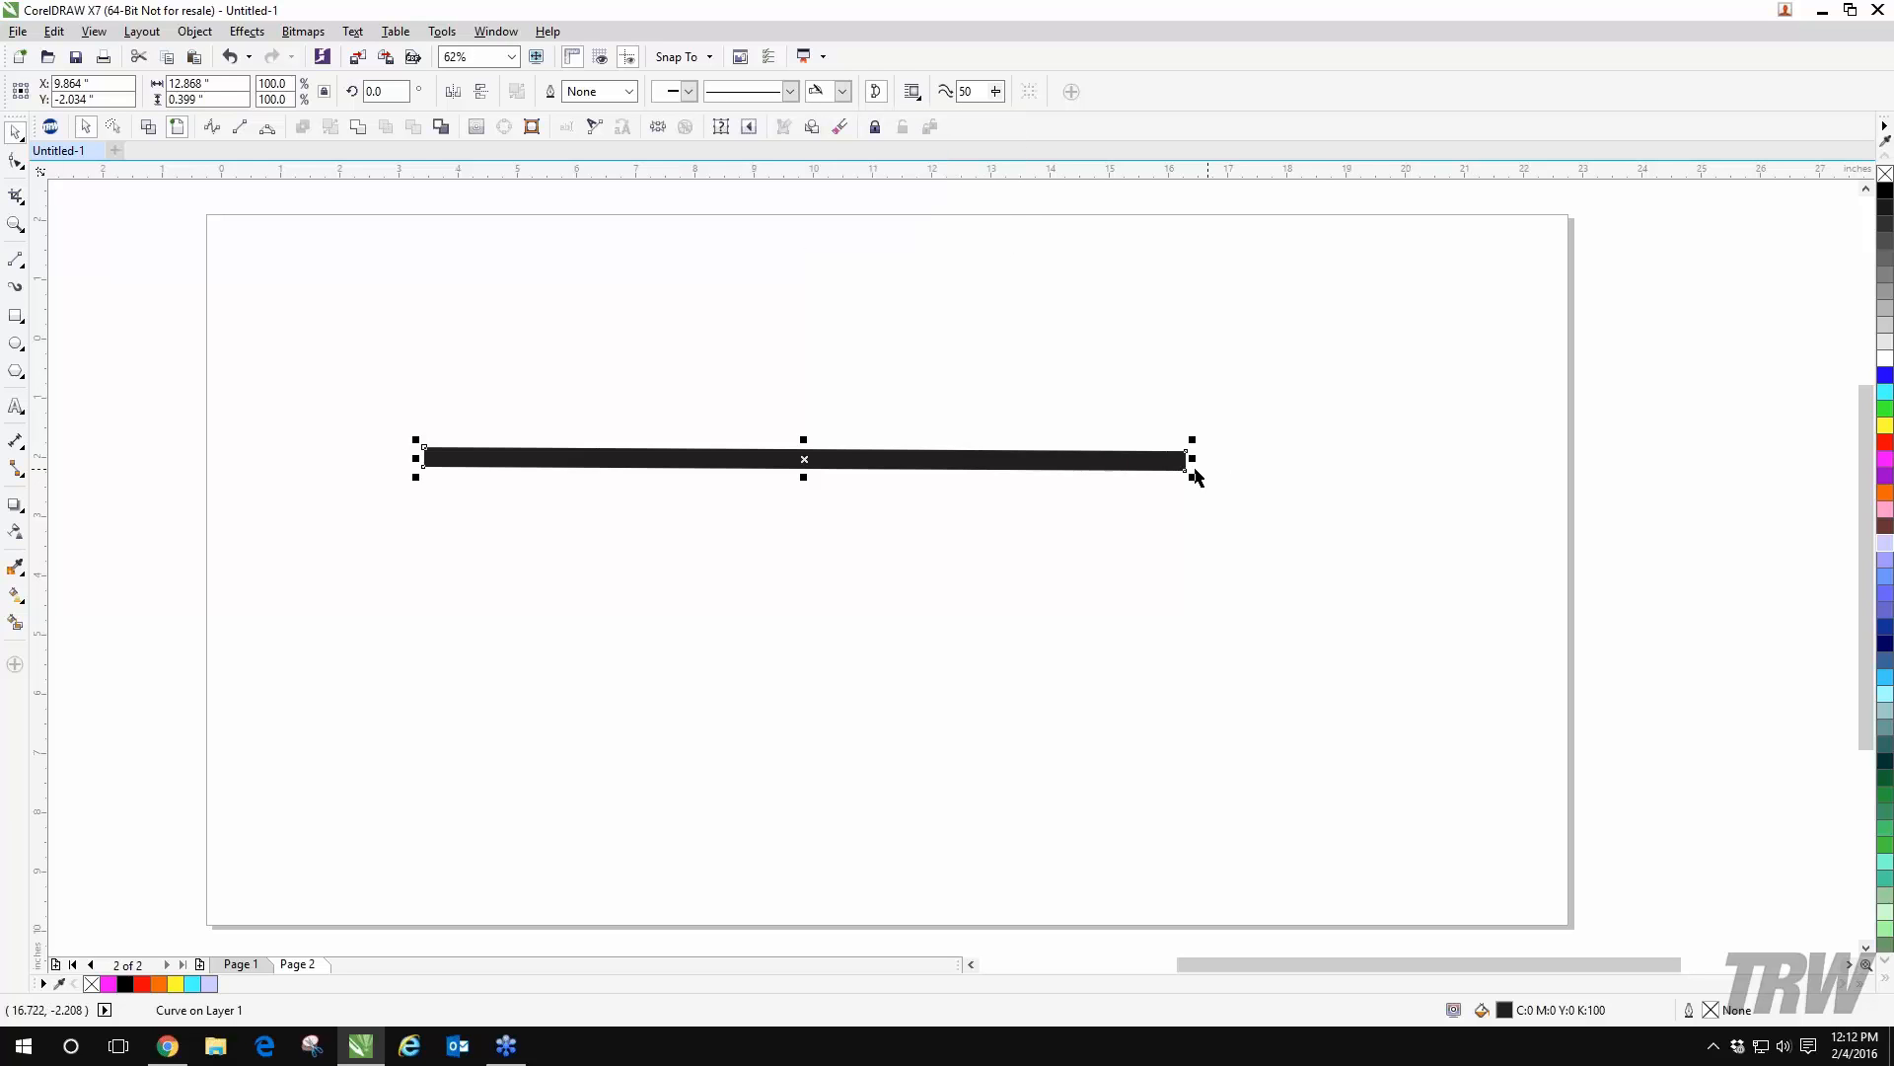
# - Move the converted bar around the page, check it in Wireframe, and undo back to the original 24 pt line in Enhanced view
pyautogui.moveTo(1184, 463); pyautogui.dragTo(1017, 472)
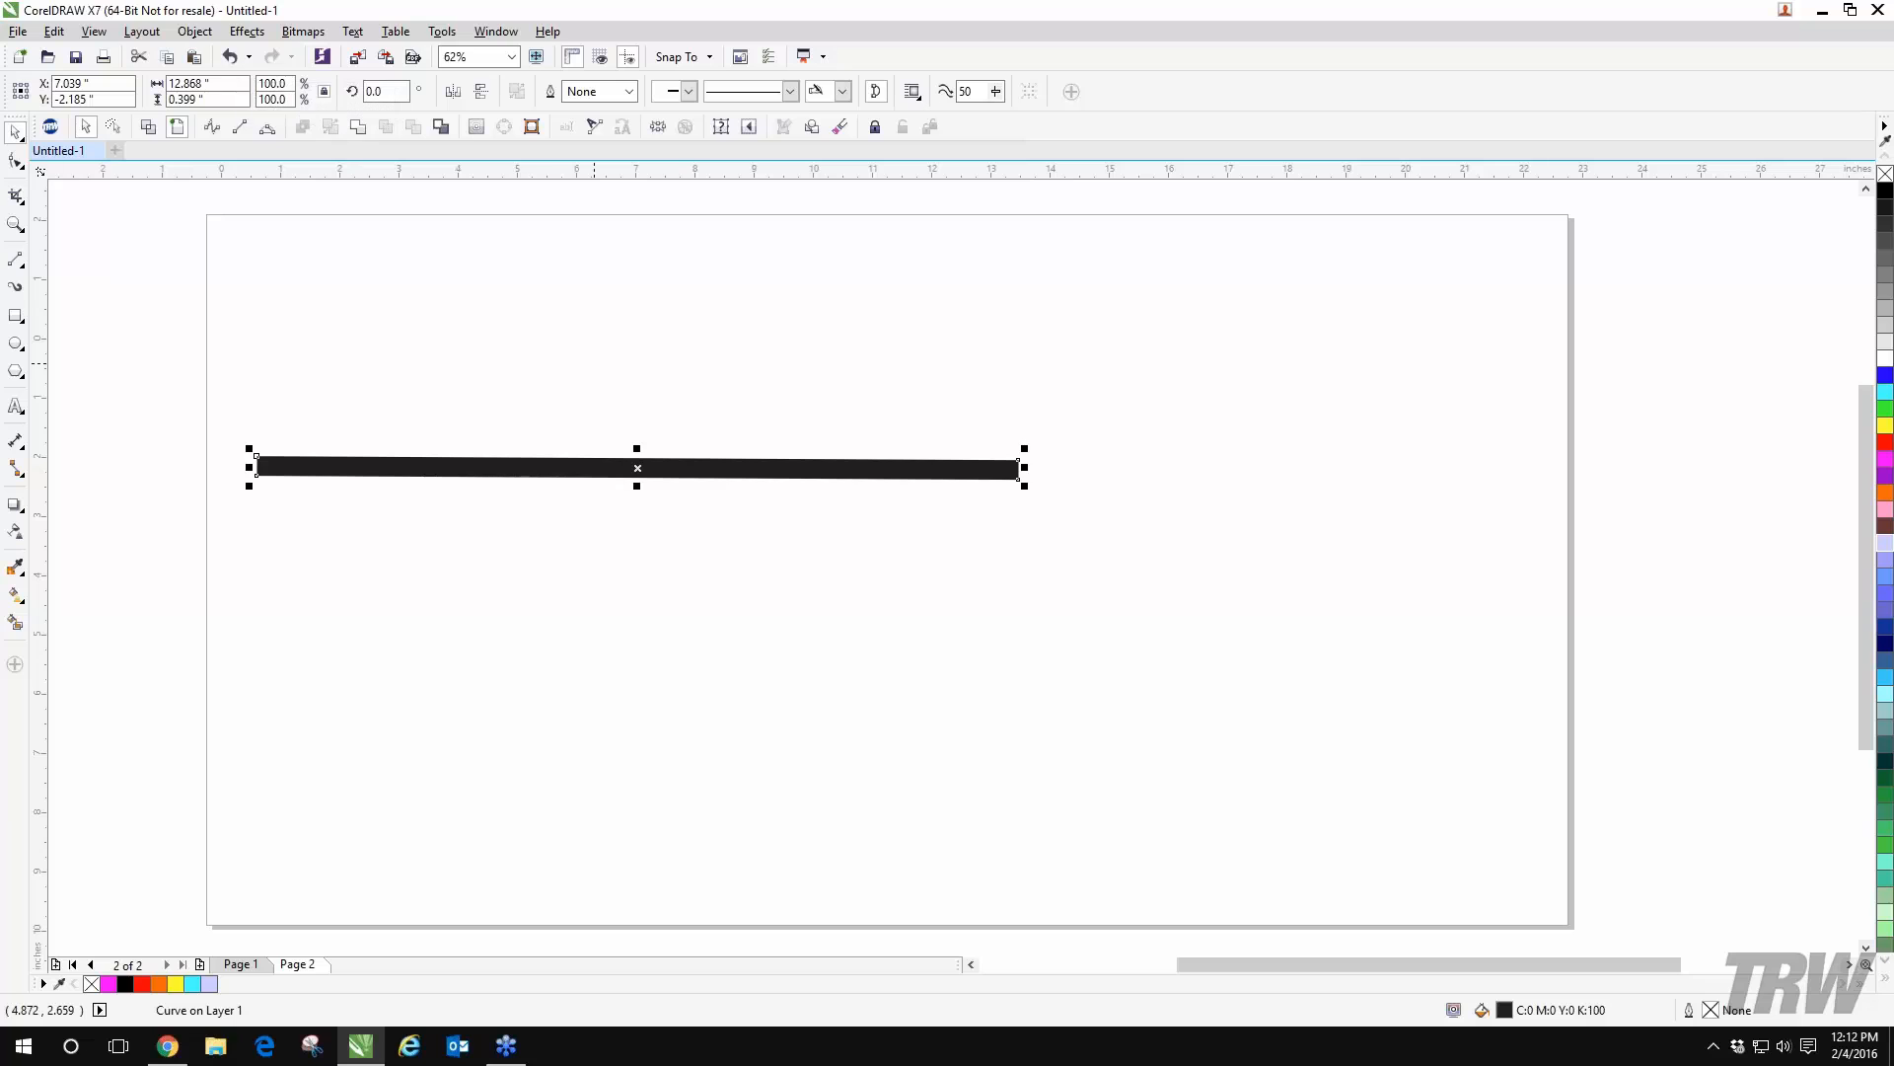
pyautogui.moveTo(607, 458); pyautogui.dragTo(896, 439)
pyautogui.click(150, 130)
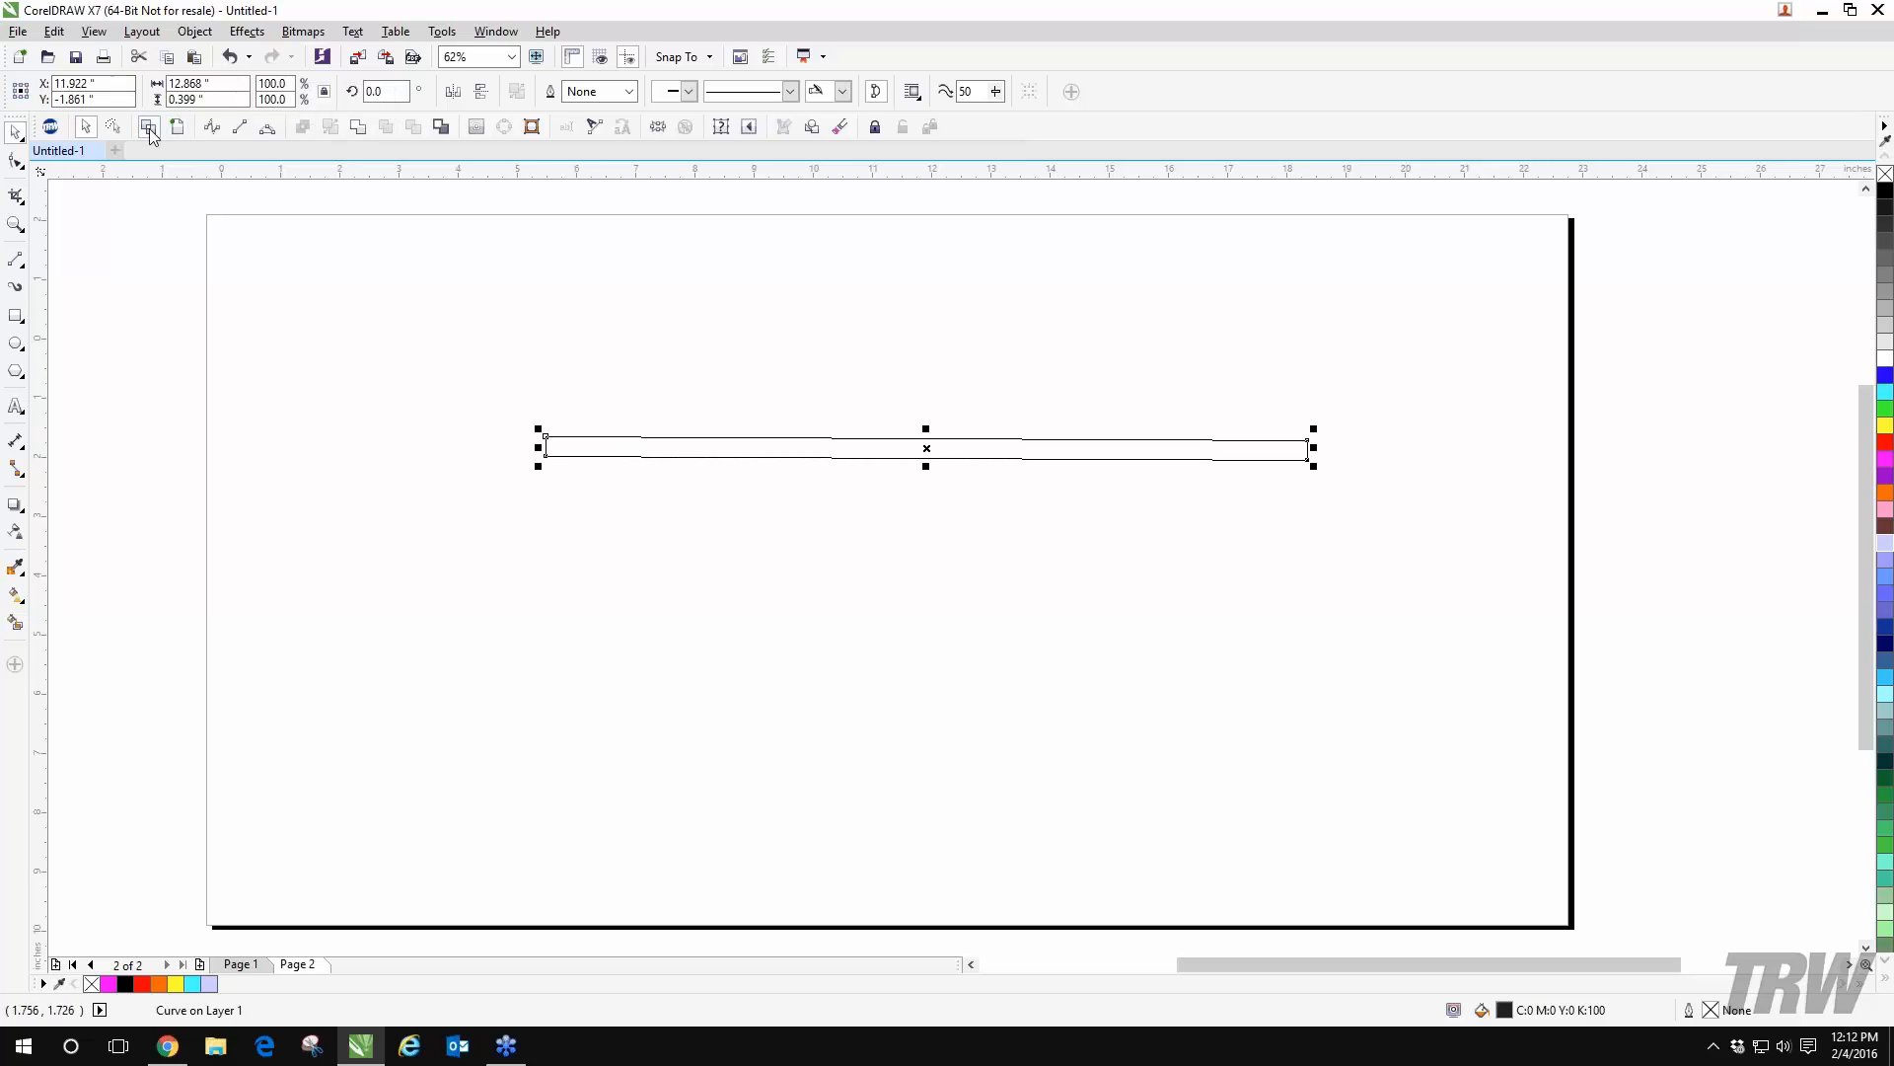
pyautogui.hotkey('ctrl', 'z')
pyautogui.hotkey('ctrl', 'shift', 'z')
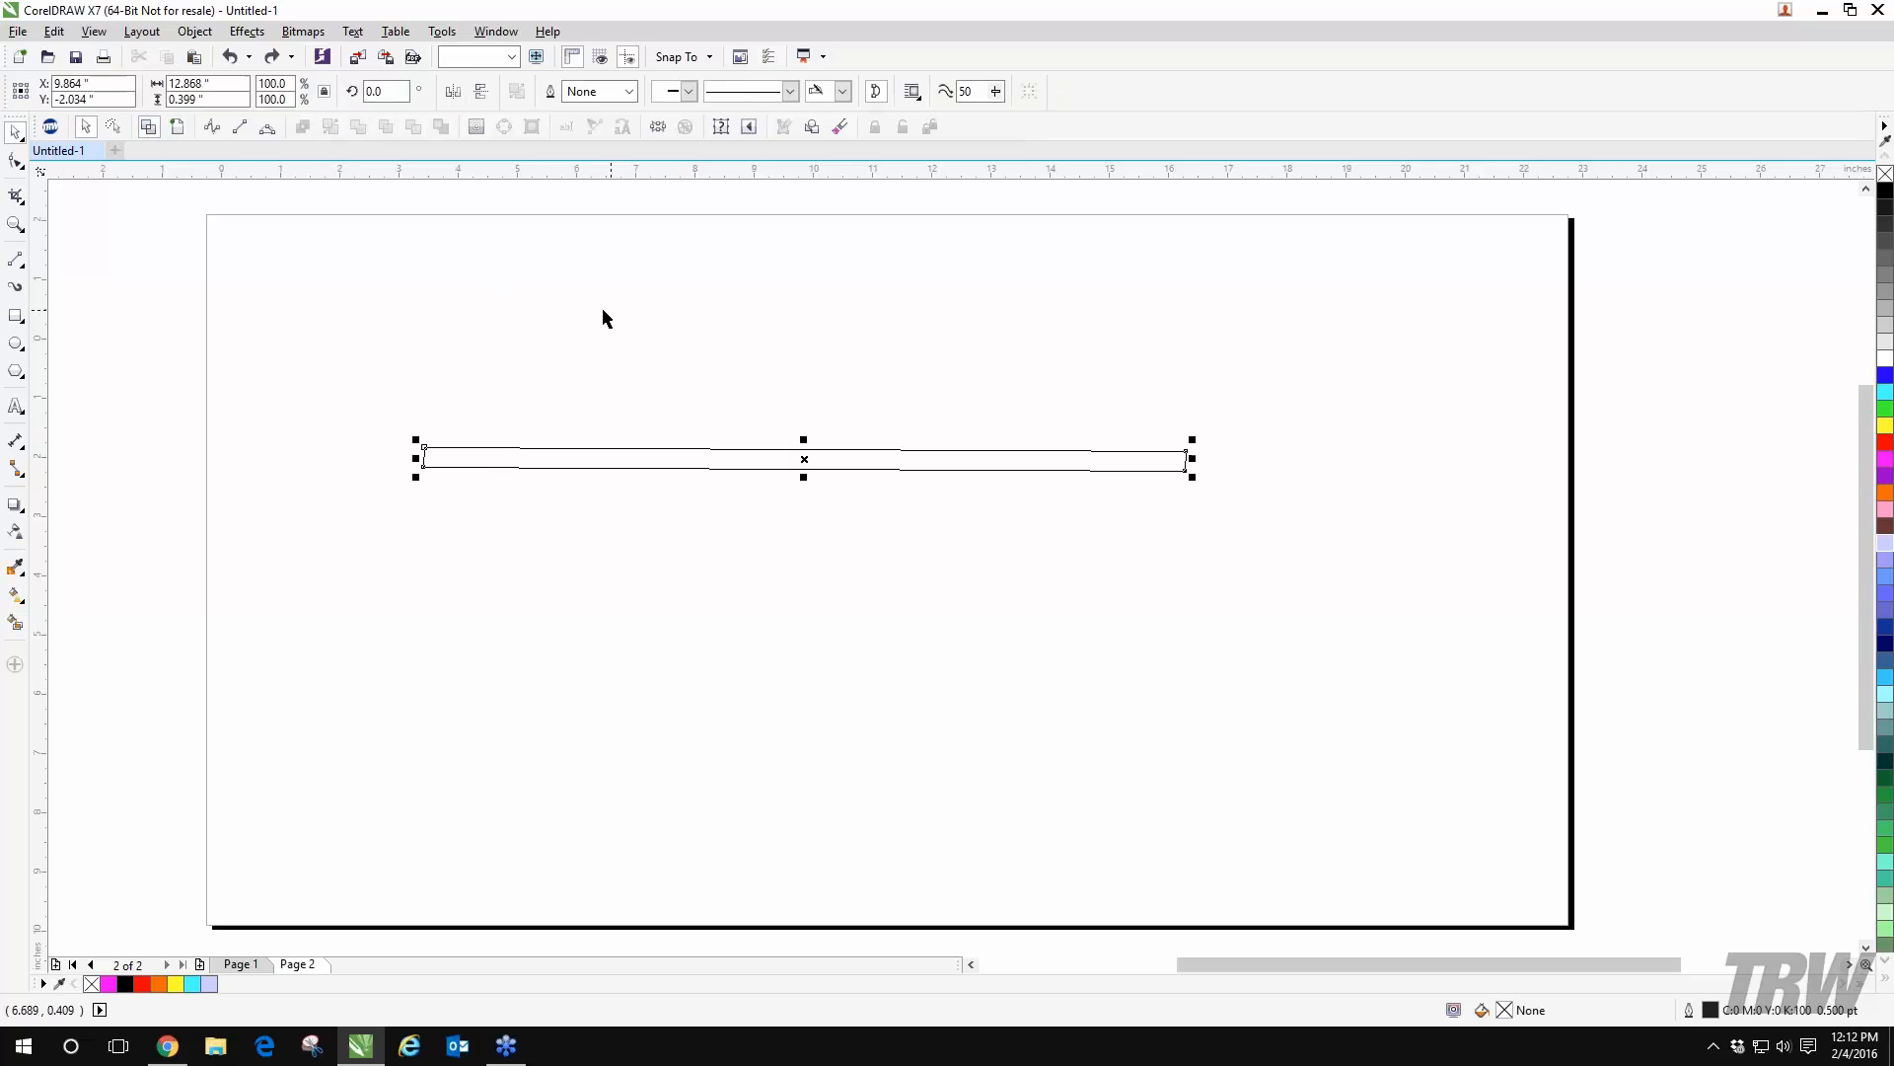
pyautogui.hotkey('ctrl', 'z')
pyautogui.click(177, 127)
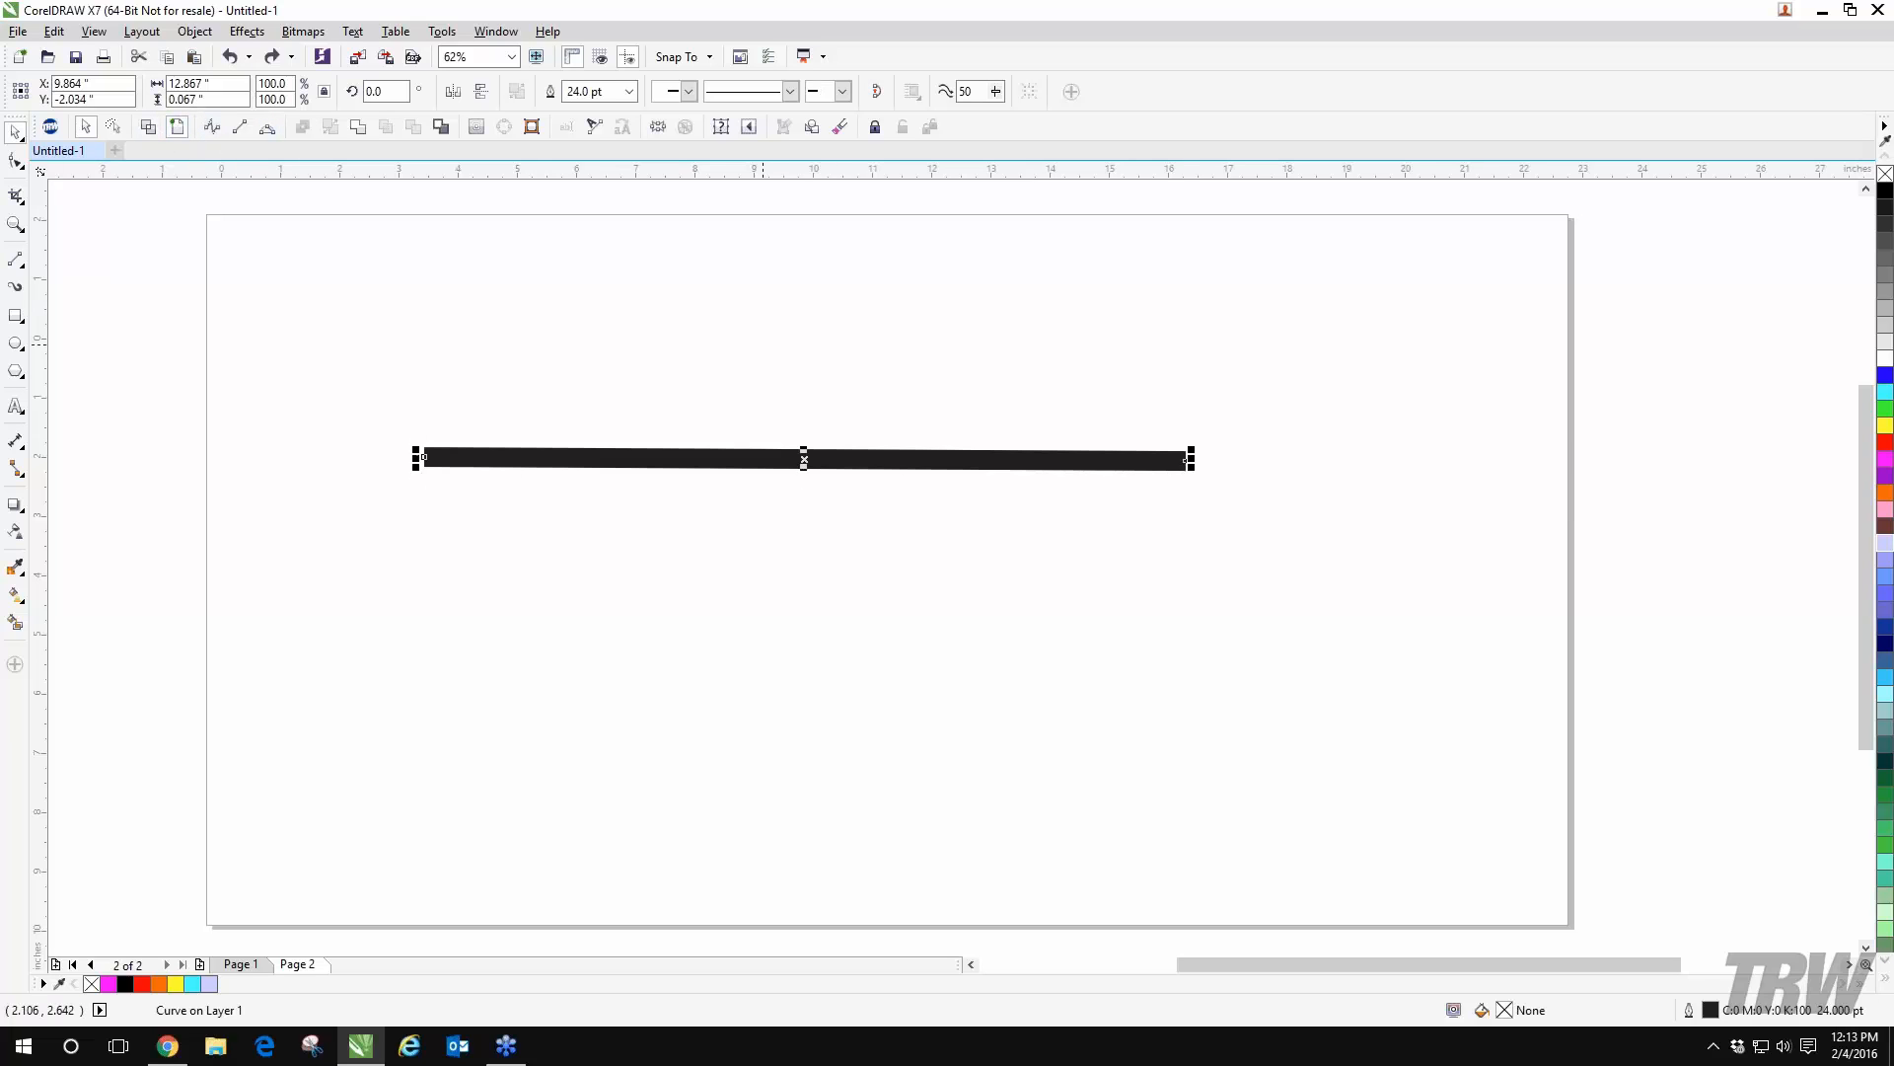
# - Add a solid triangular arrowhead to the line's right end and move the line to about X 14.53, Y -1.97 inches
pyautogui.press('Escape')
pyautogui.click(641, 460)
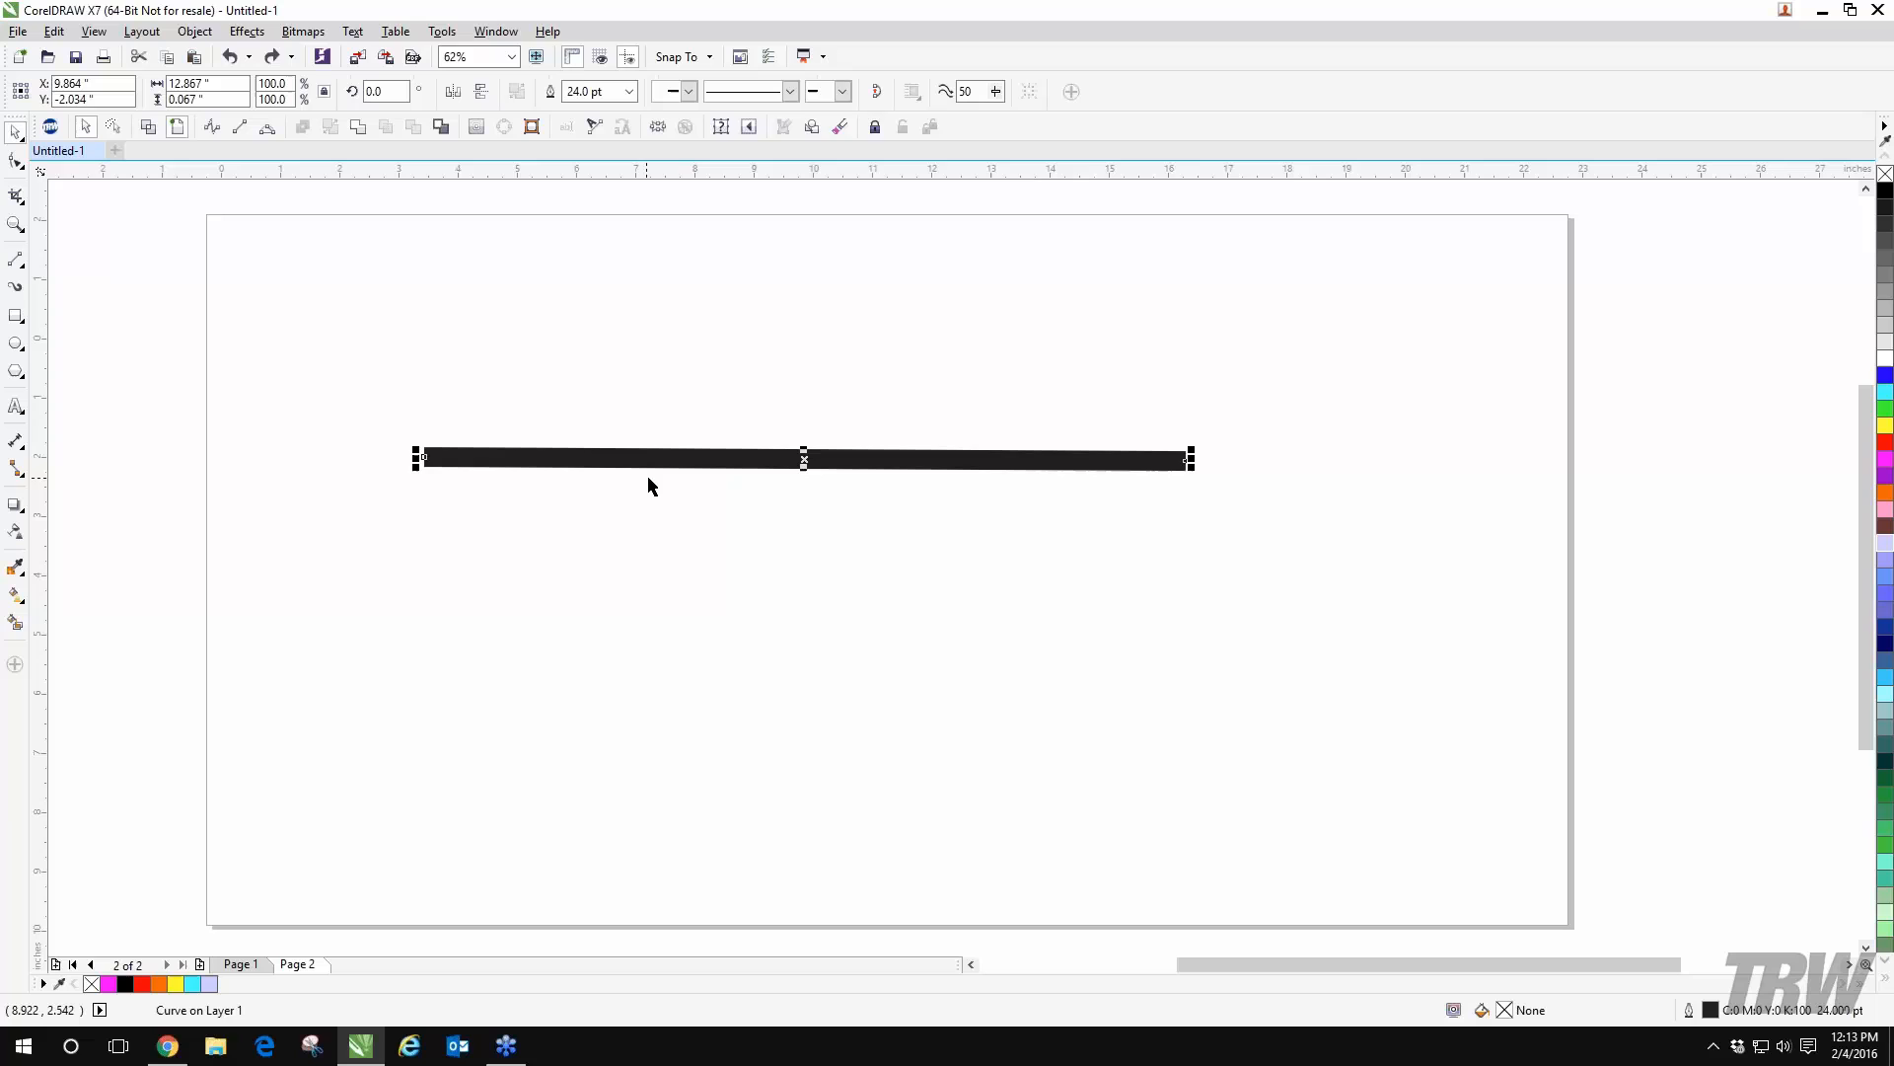
pyautogui.click(841, 91)
pyautogui.click(832, 178)
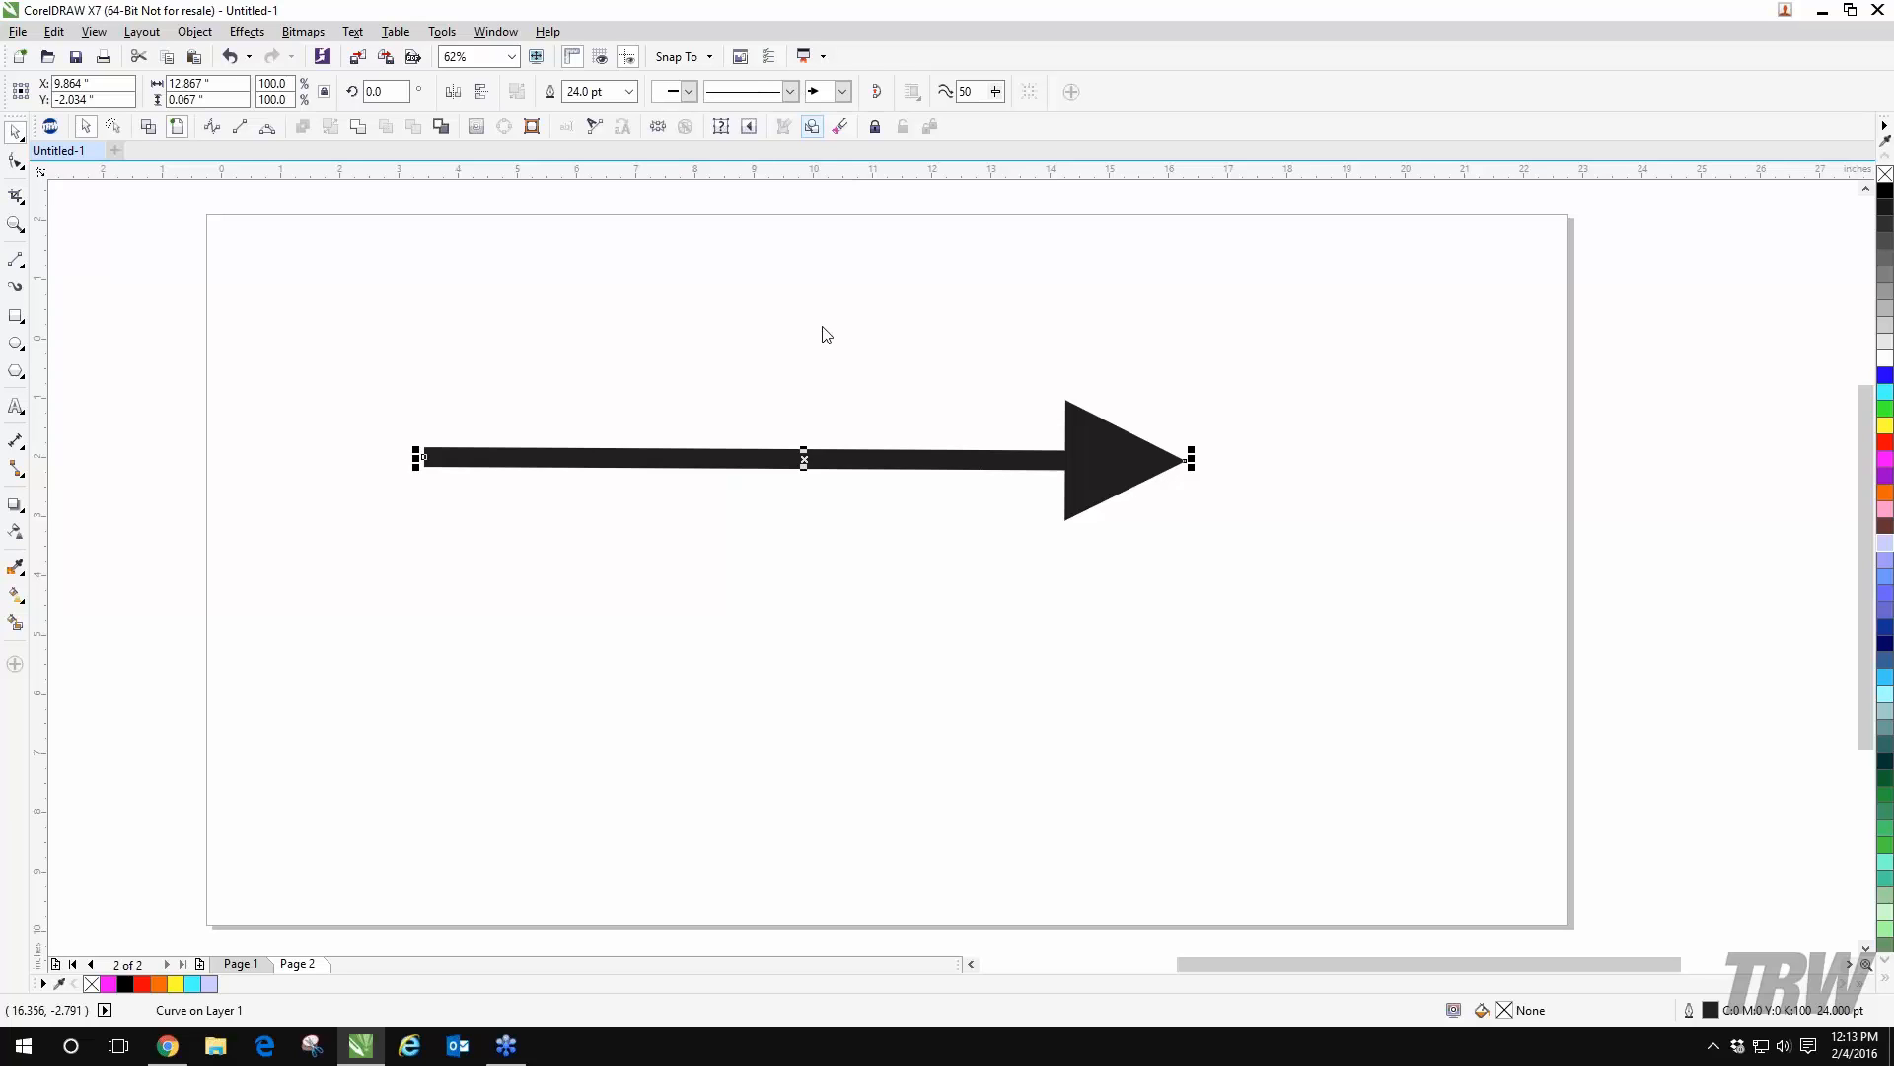
pyautogui.click(604, 485)
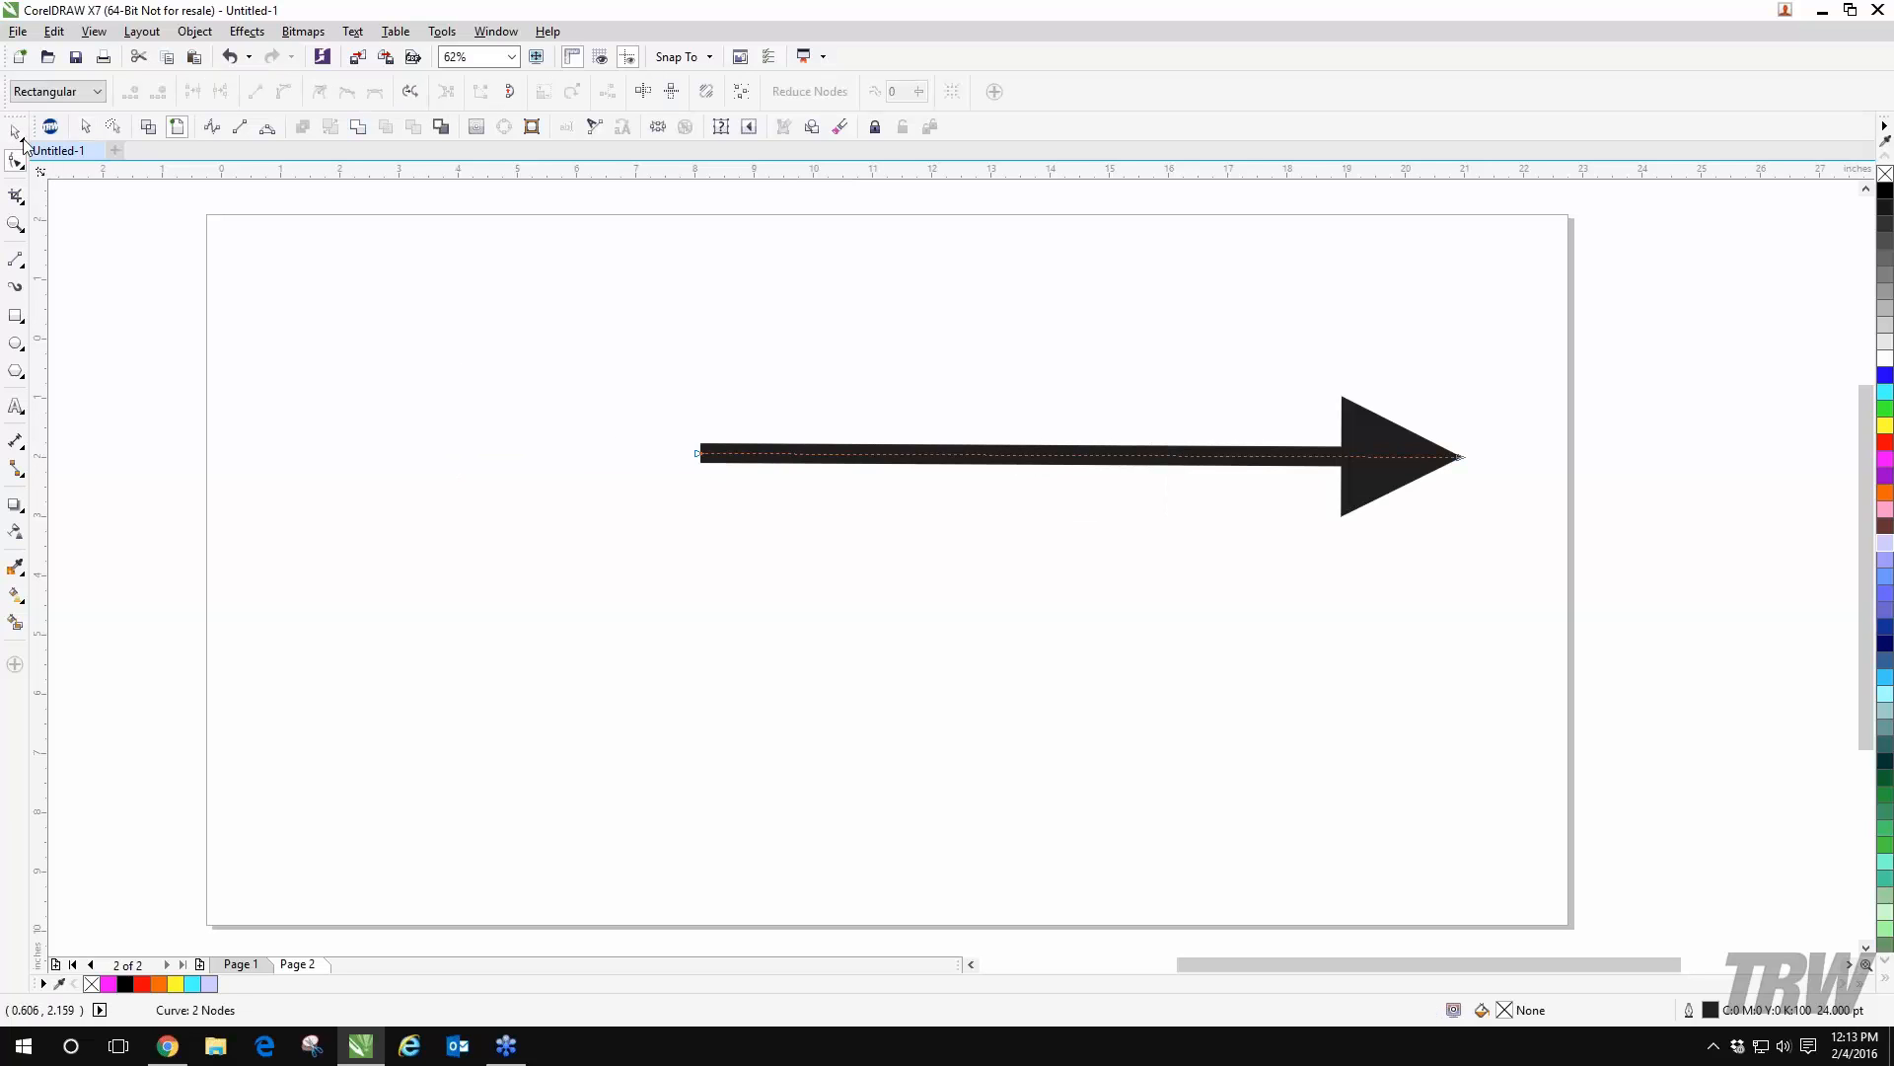
pyautogui.press('space')
pyautogui.click(829, 466)
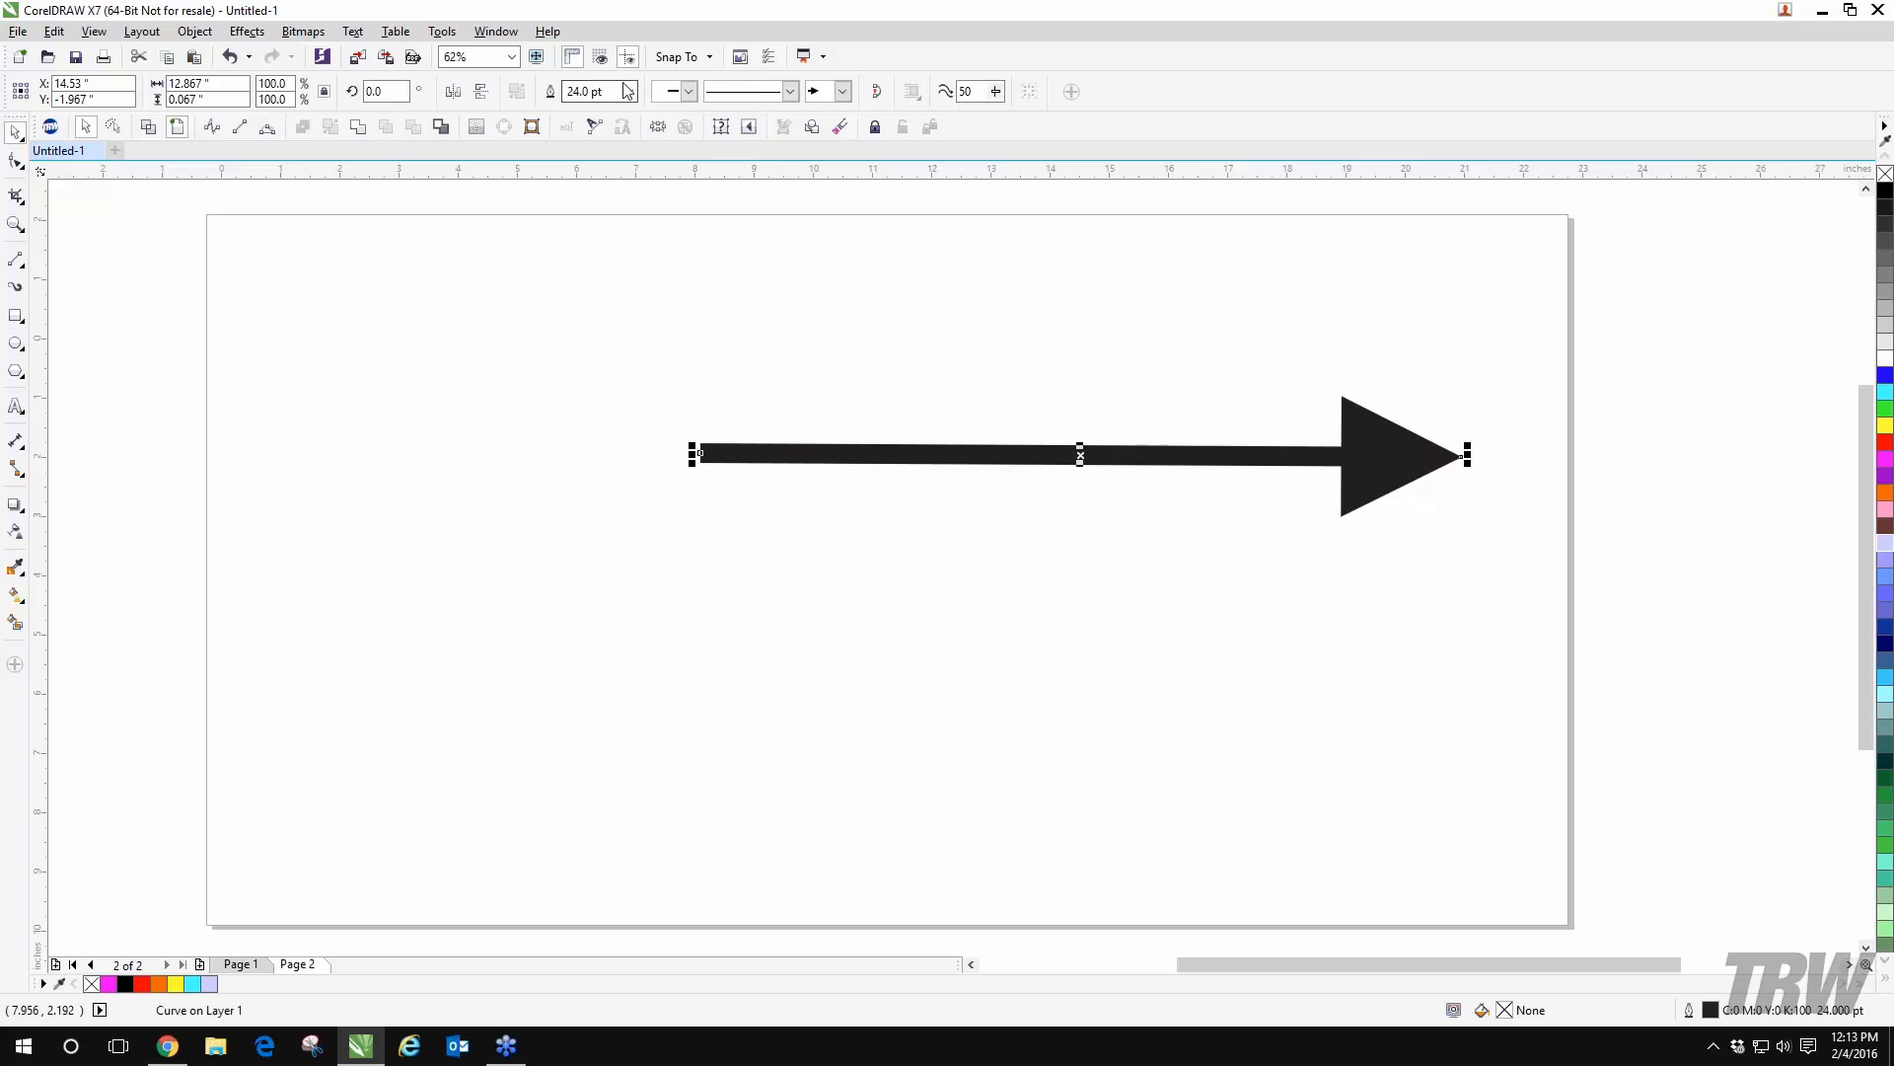
# - Add a triple-chevron tail to the line's start and move the arrow to about X 12.53, Y -1.68 inches
pyautogui.click(680, 90)
pyautogui.moveTo(851, 133); pyautogui.dragTo(854, 176)
pyautogui.click(677, 129)
pyautogui.click(641, 391)
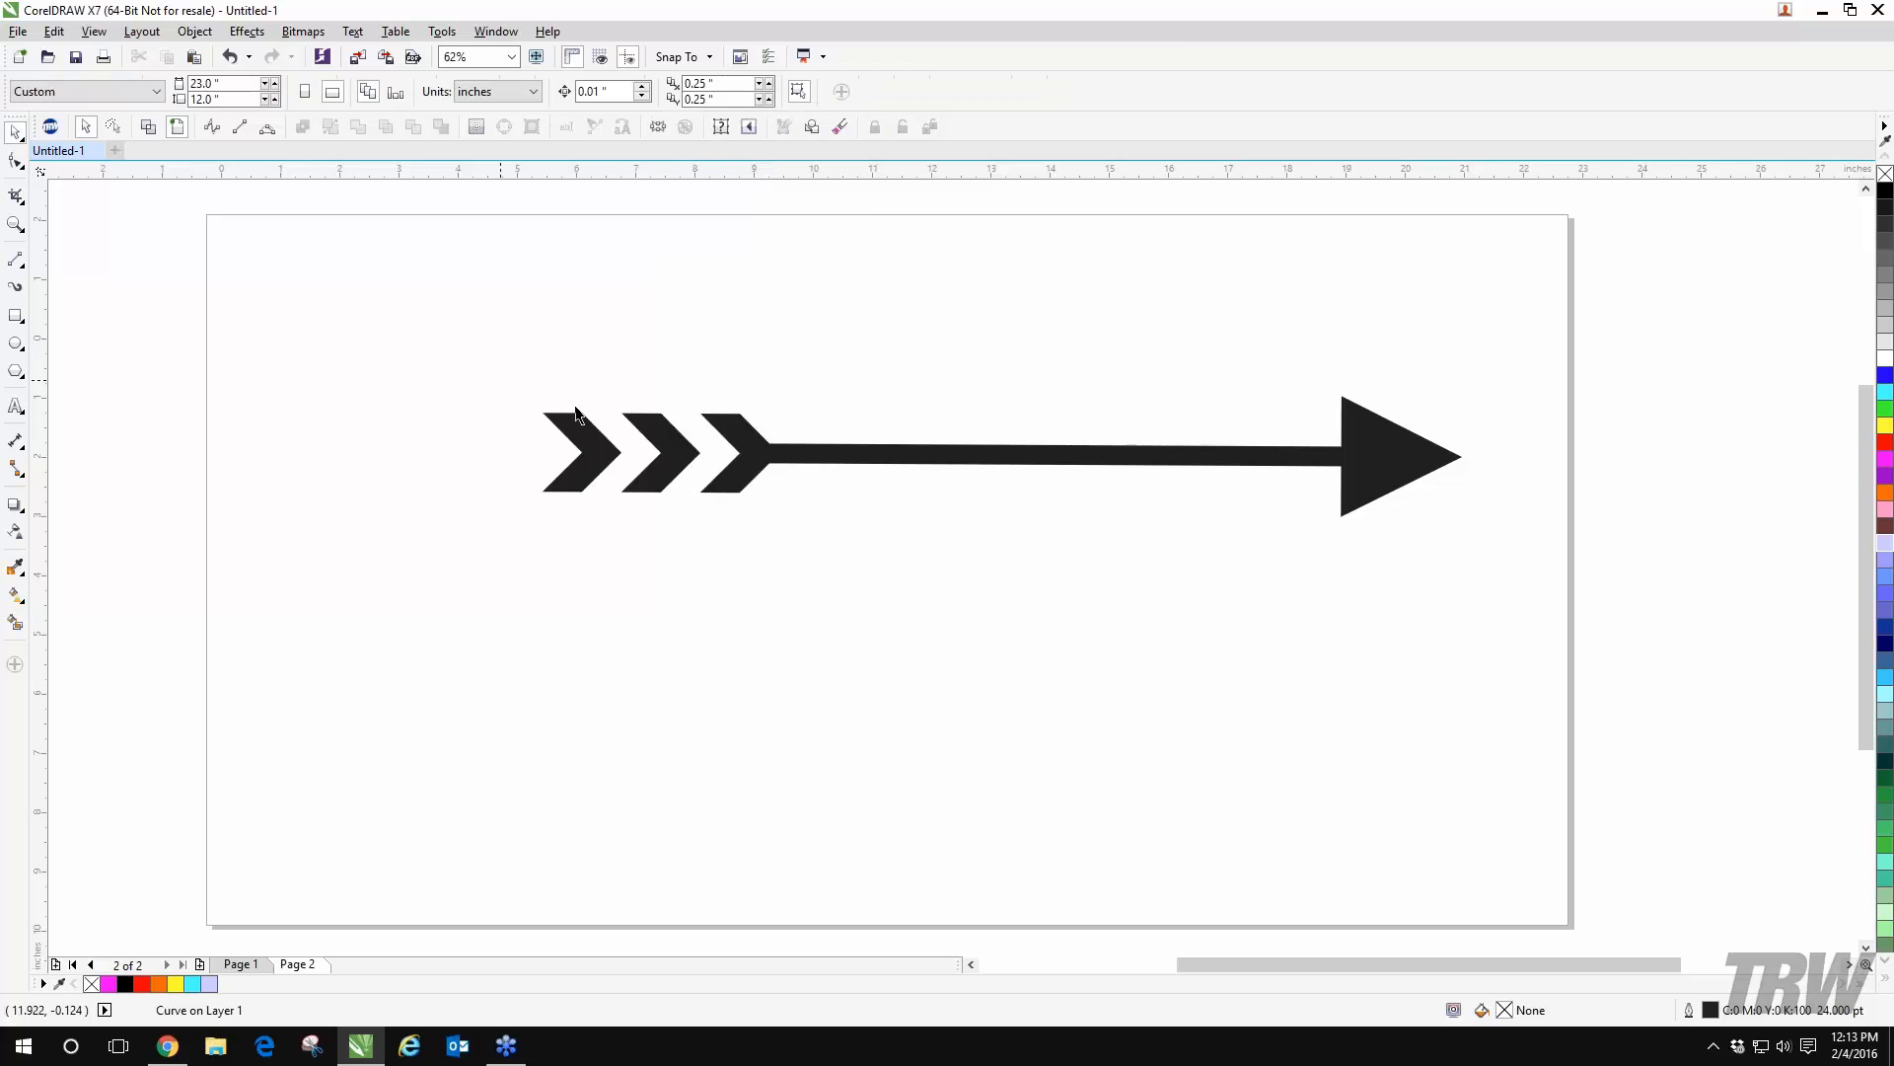
pyautogui.moveTo(937, 460); pyautogui.dragTo(818, 443)
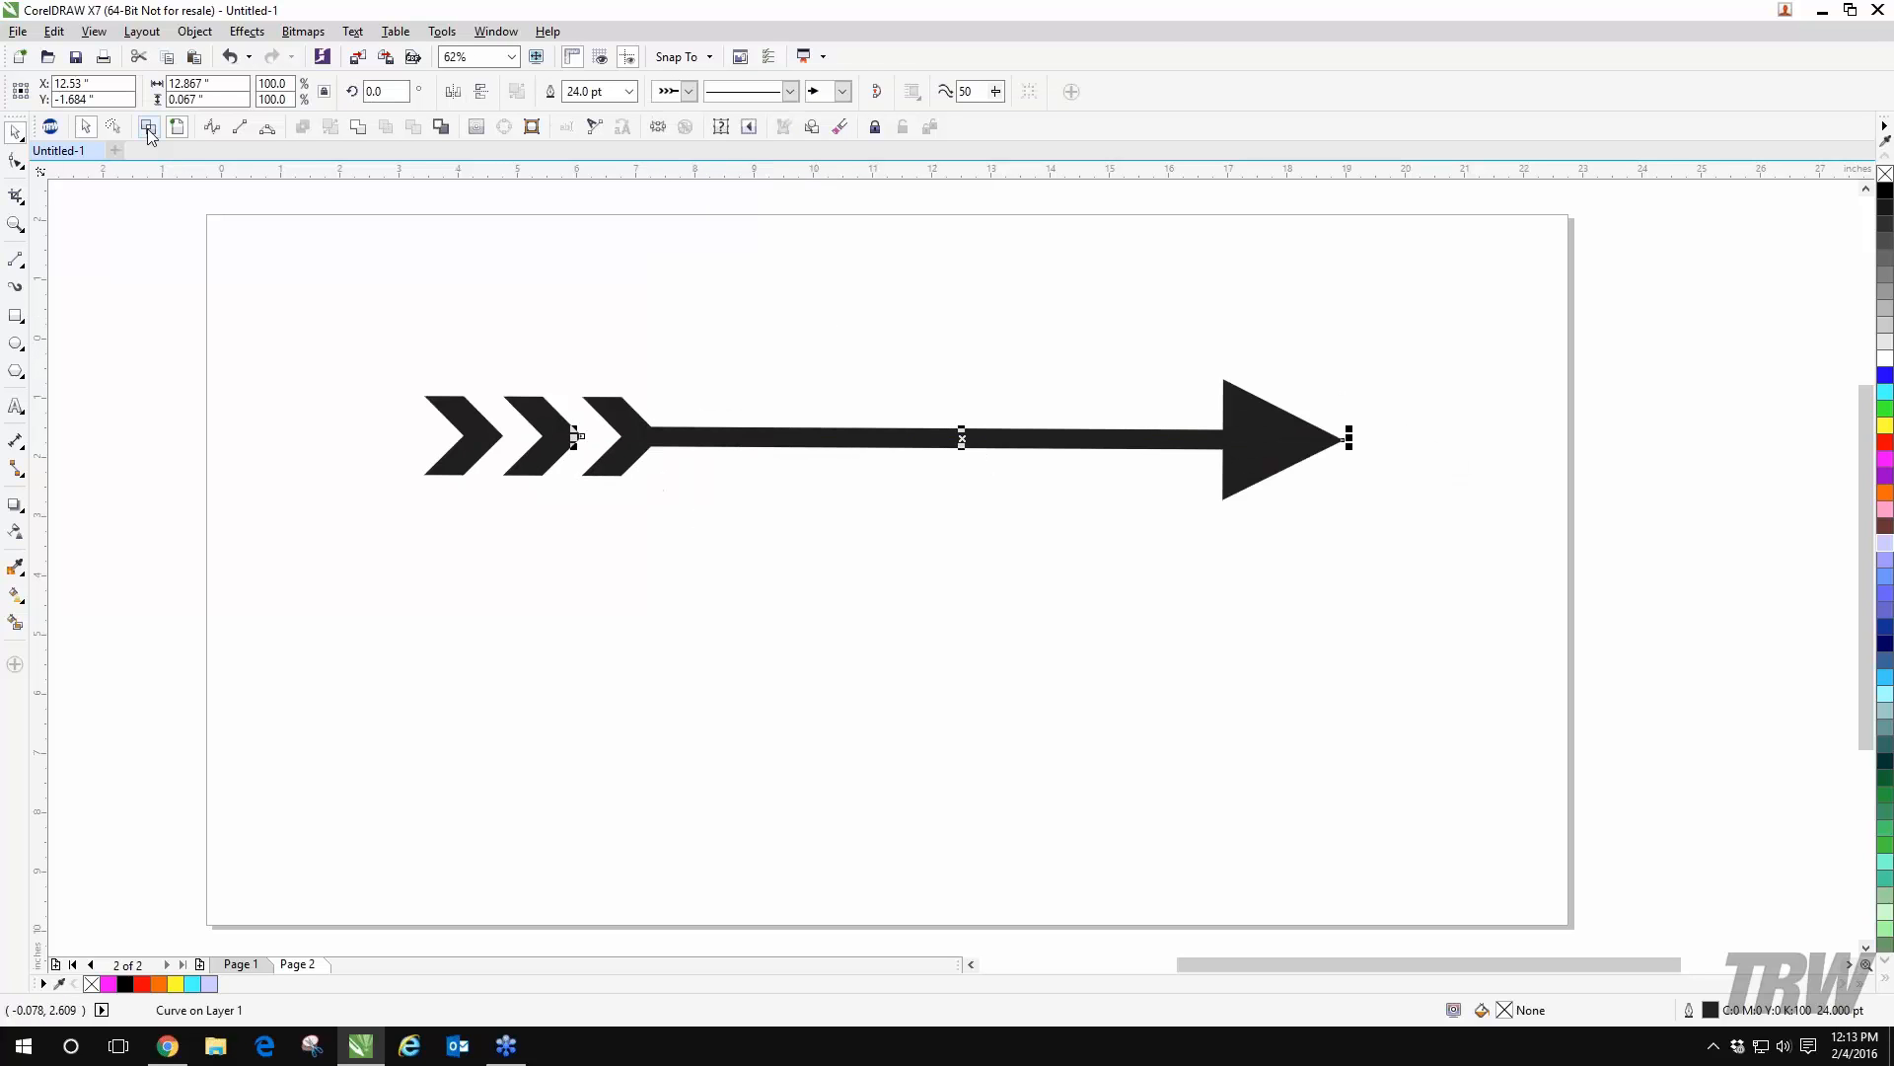
# - Switch to Wireframe view and convert the arrow's outline to an object
pyautogui.click(94, 32)
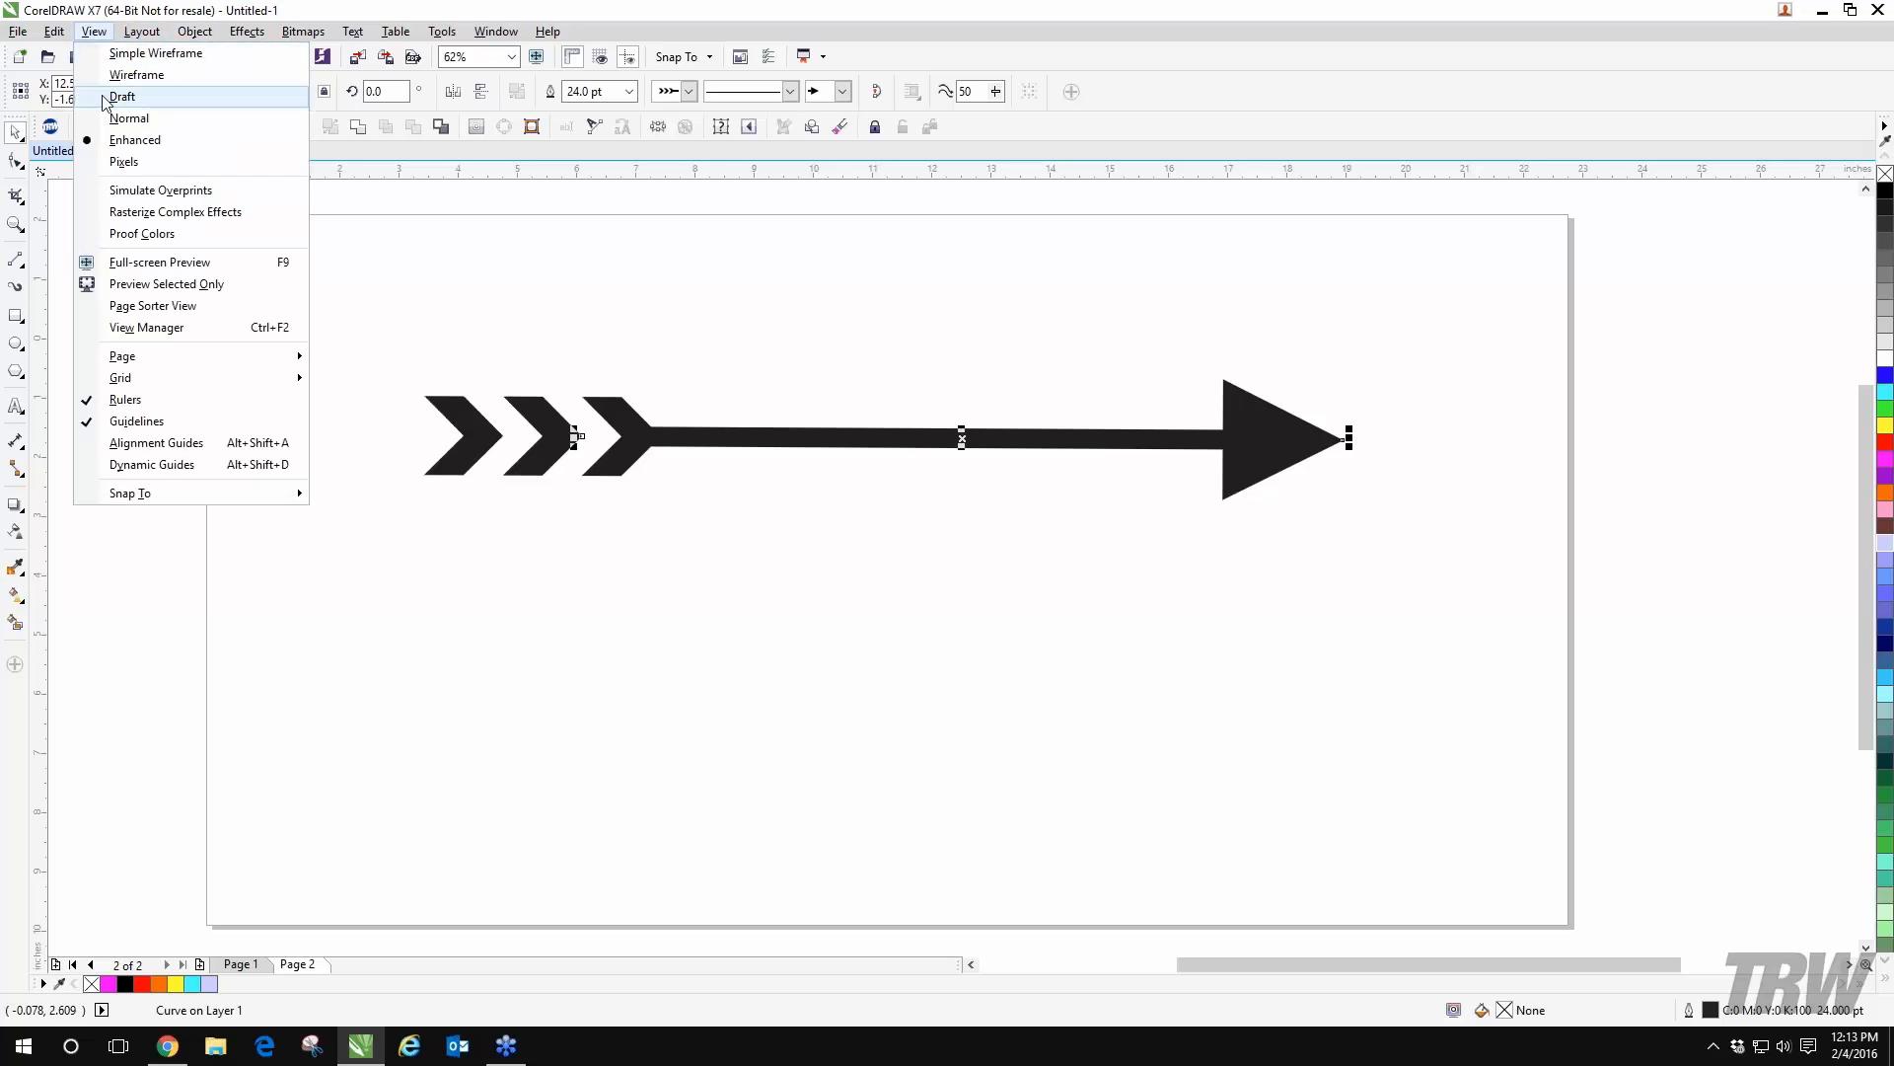
pyautogui.click(104, 76)
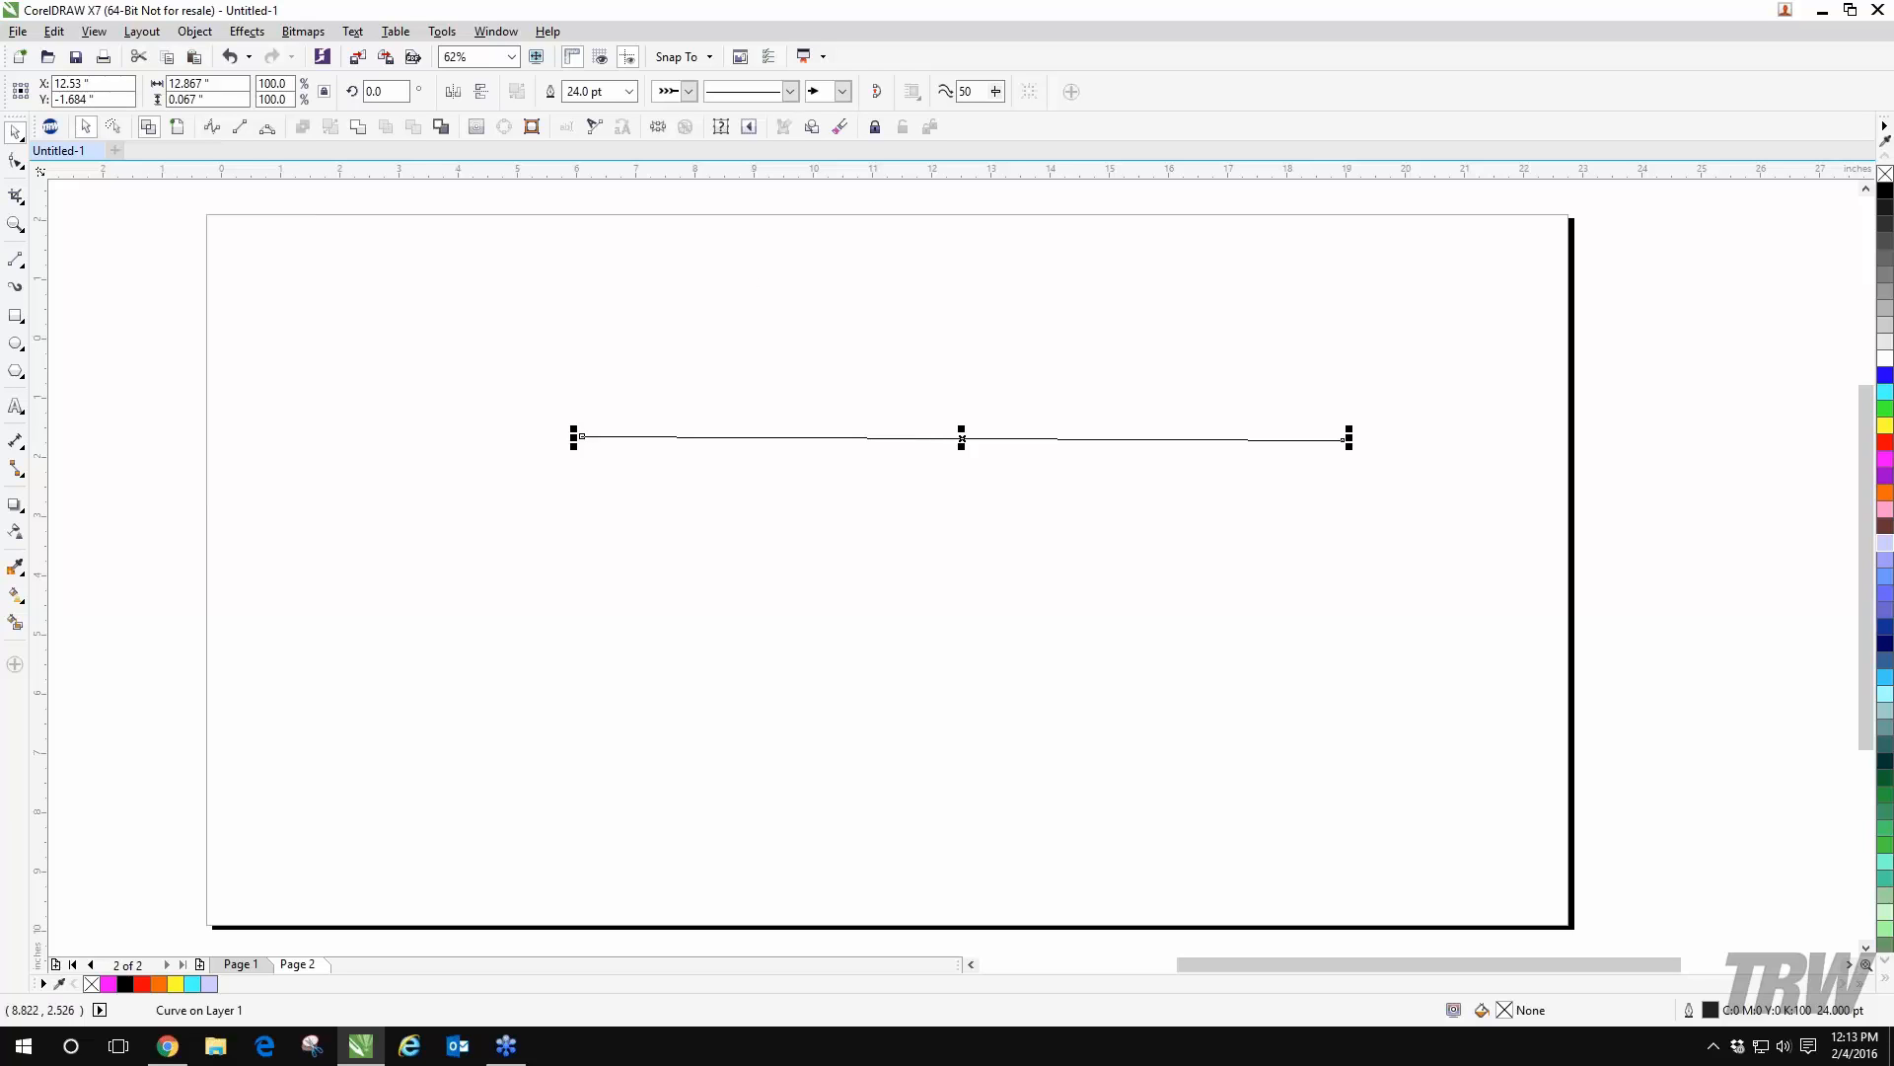
pyautogui.click(194, 32)
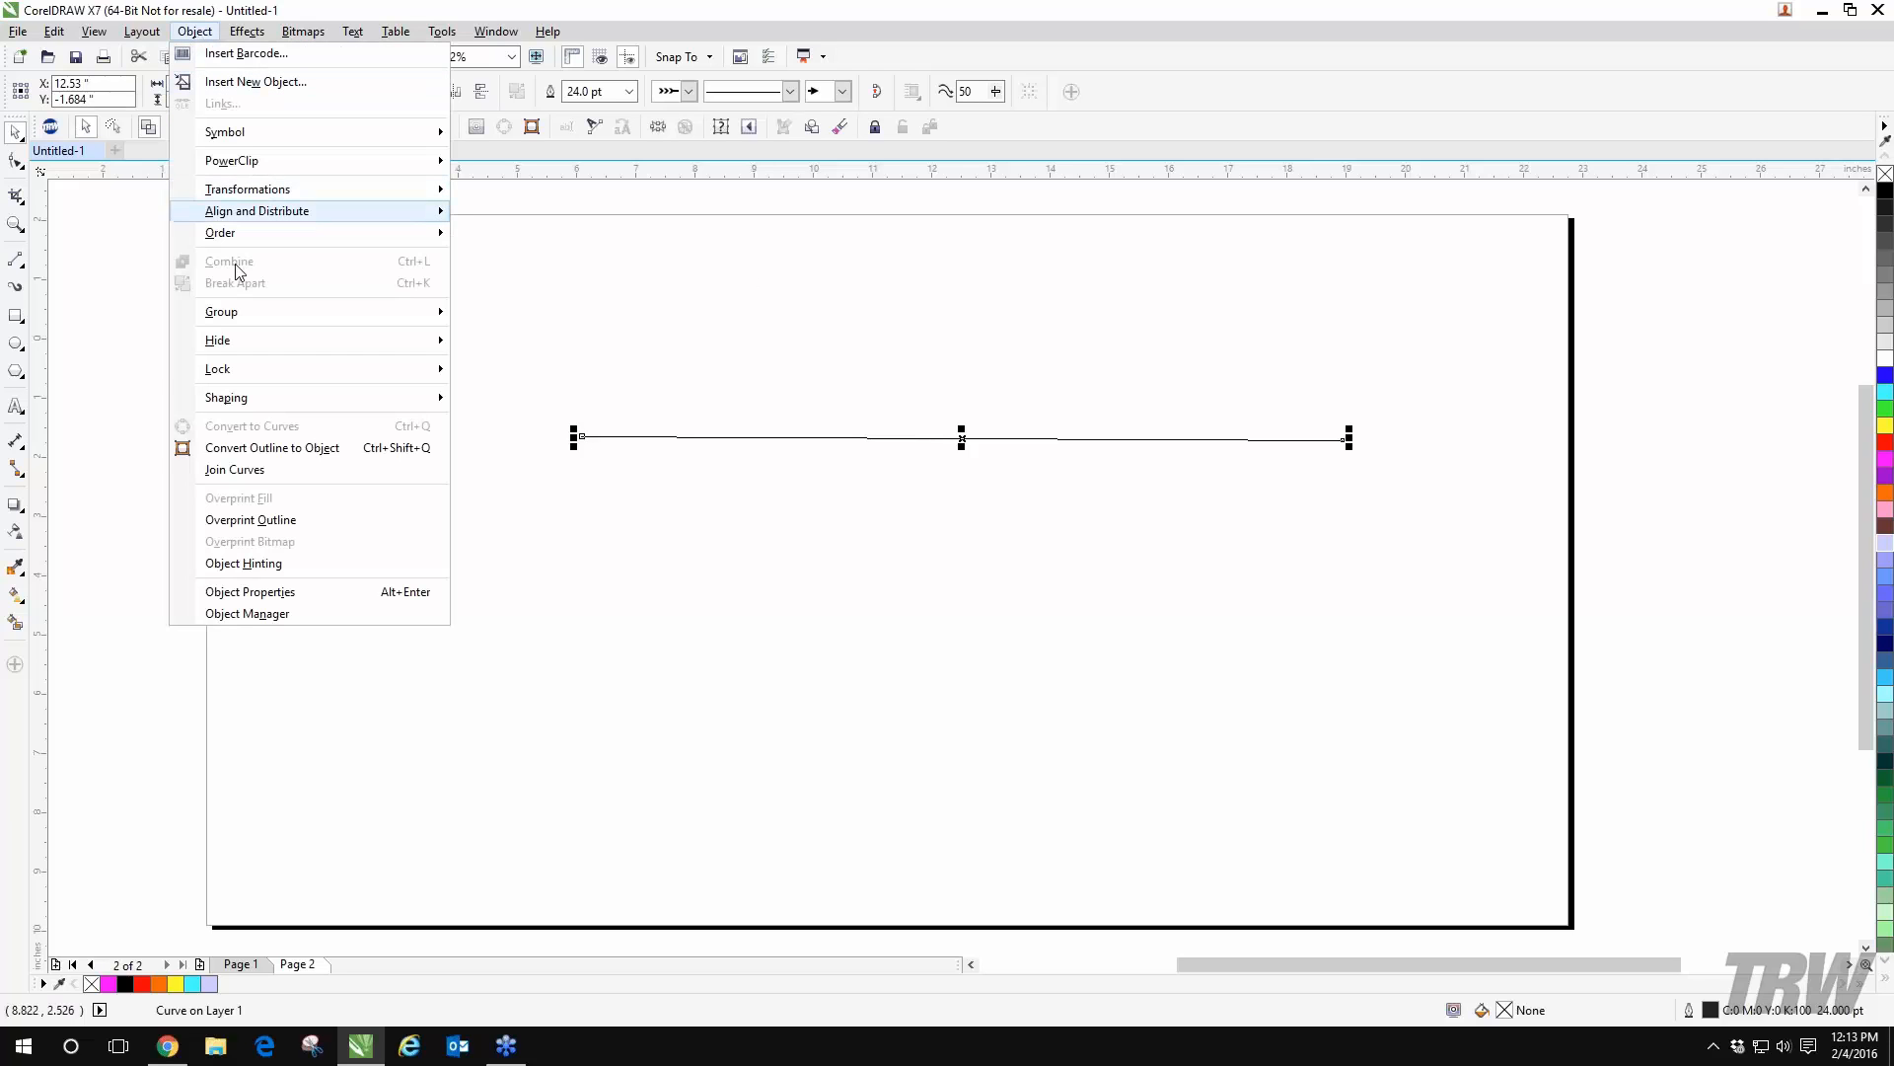
pyautogui.click(272, 447)
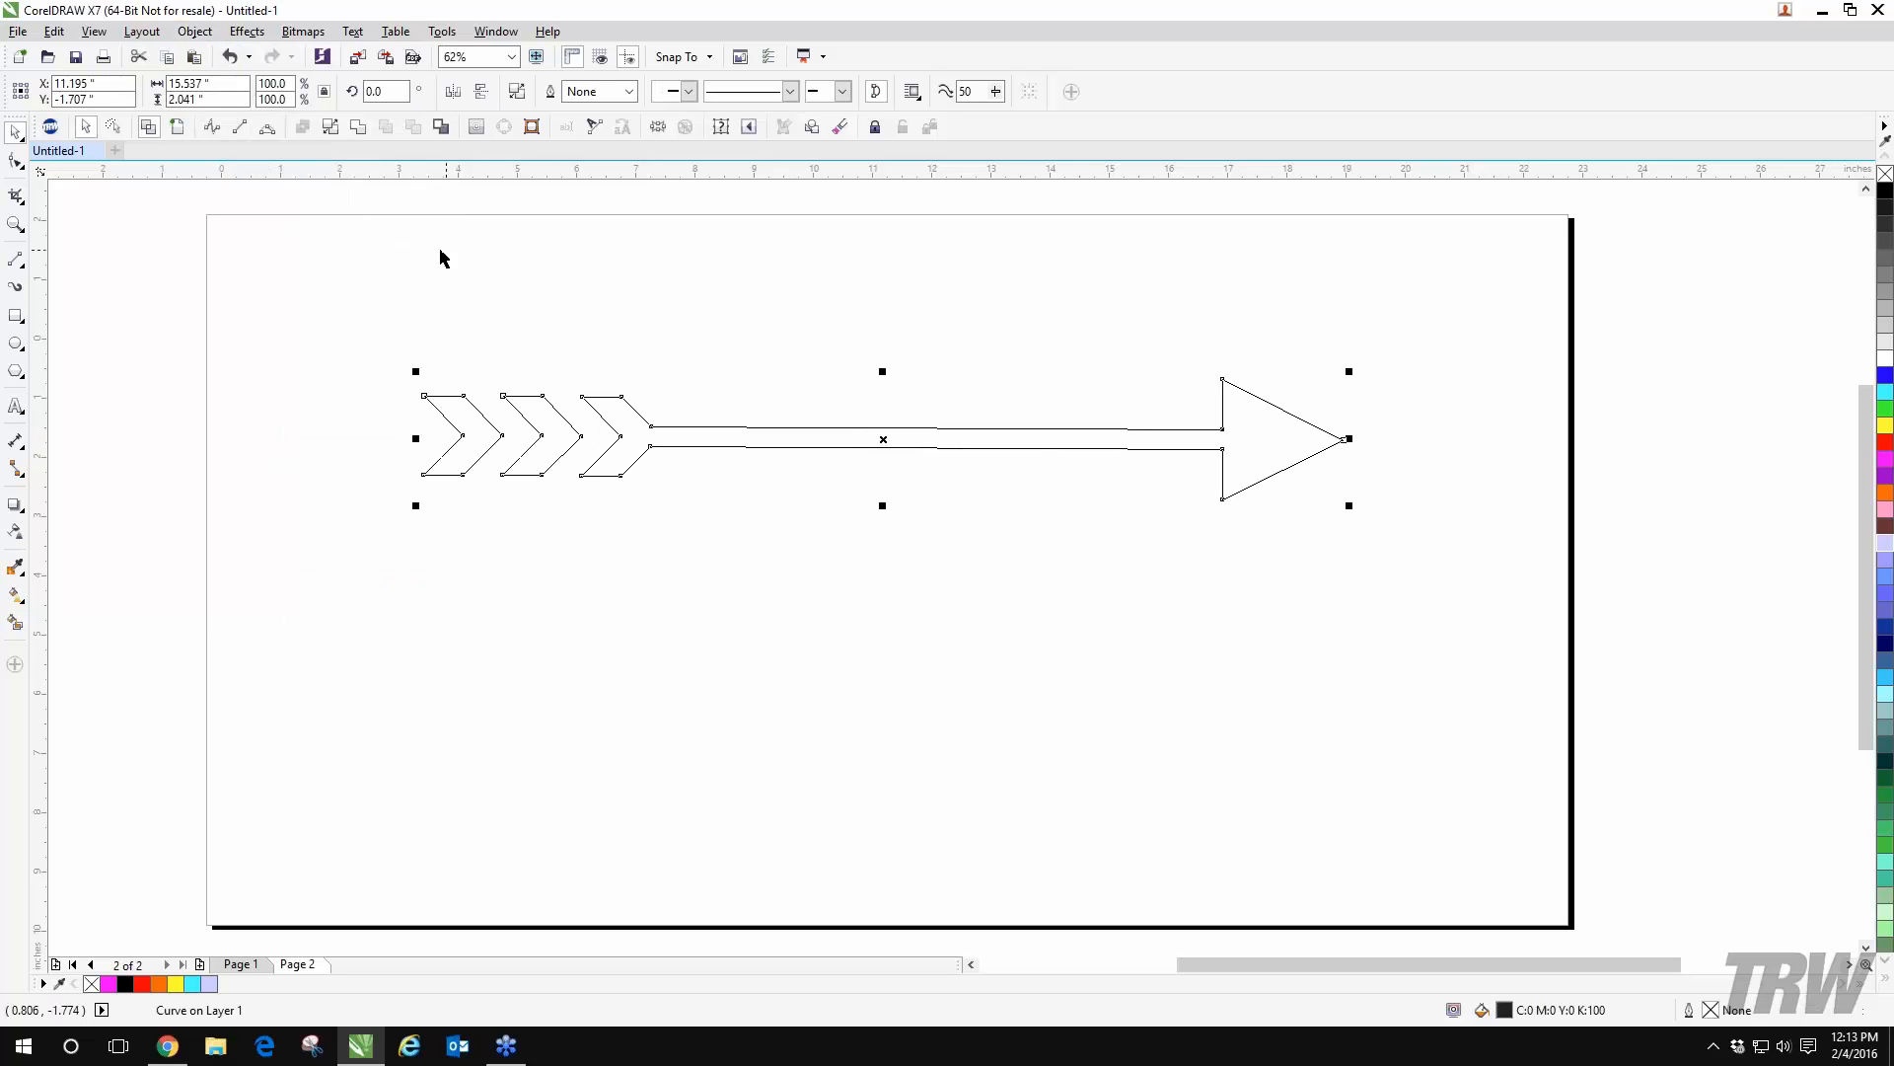
# - Return to Enhanced view, move the converted arrow to about X 9.20, Y -1.28 inches, and delete it
pyautogui.click(178, 129)
pyautogui.moveTo(1277, 436); pyautogui.dragTo(1159, 412)
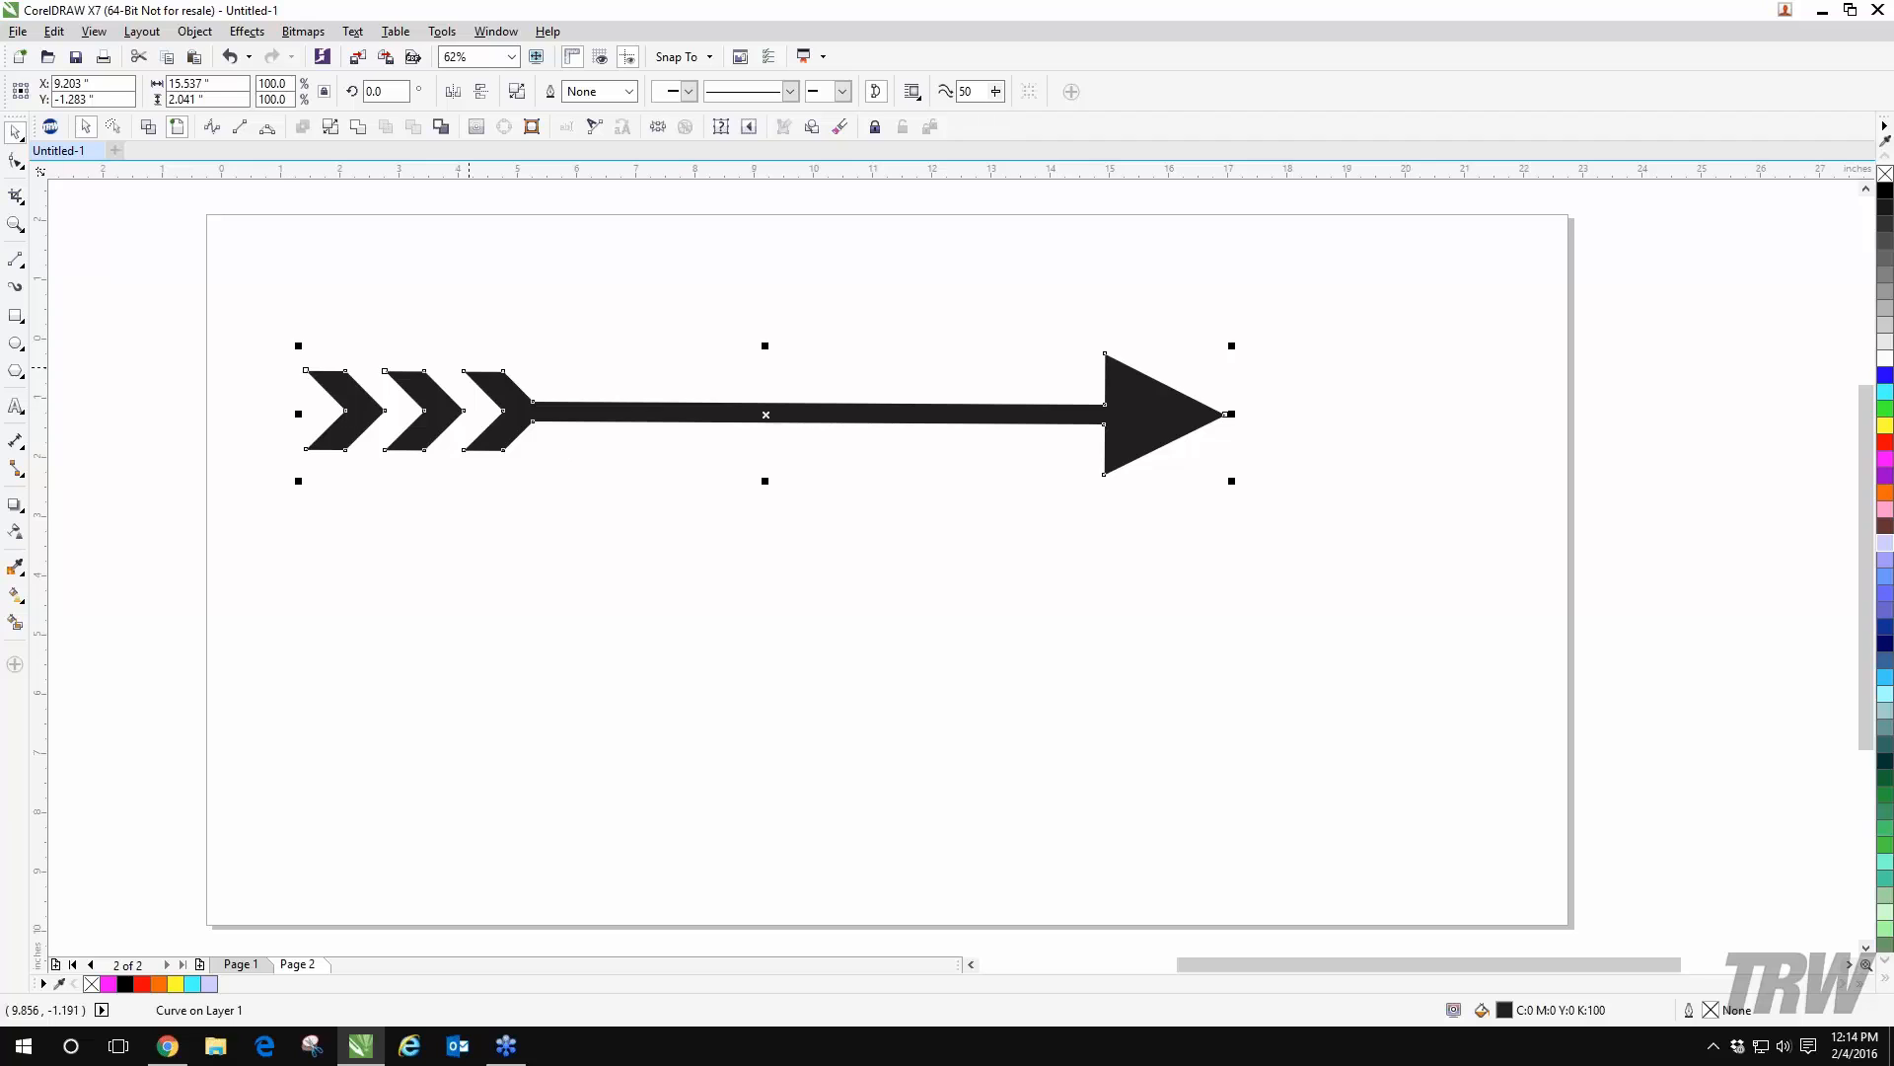
pyautogui.press('Delete')
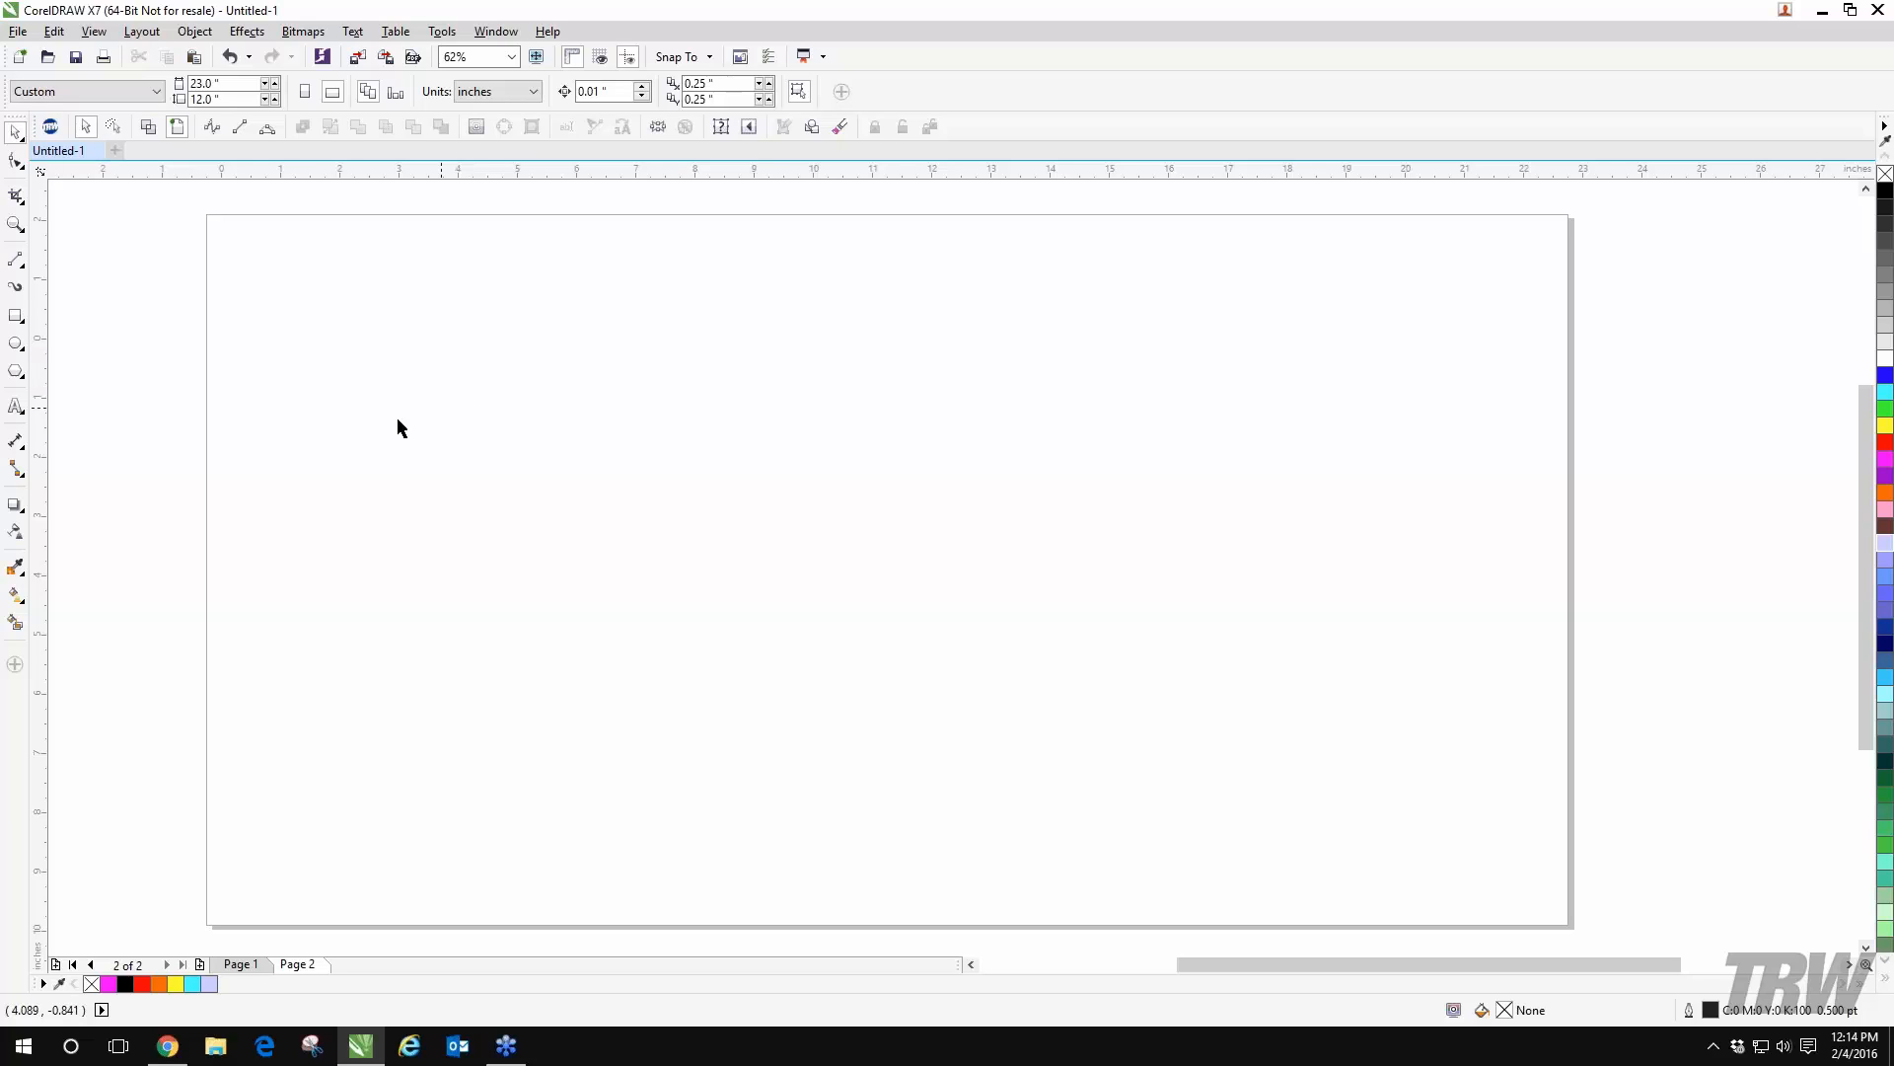
# - Draw a nearly horizontal 2-Point Line about 7.83 inches wide across the upper part of the page
pyautogui.click(21, 268)
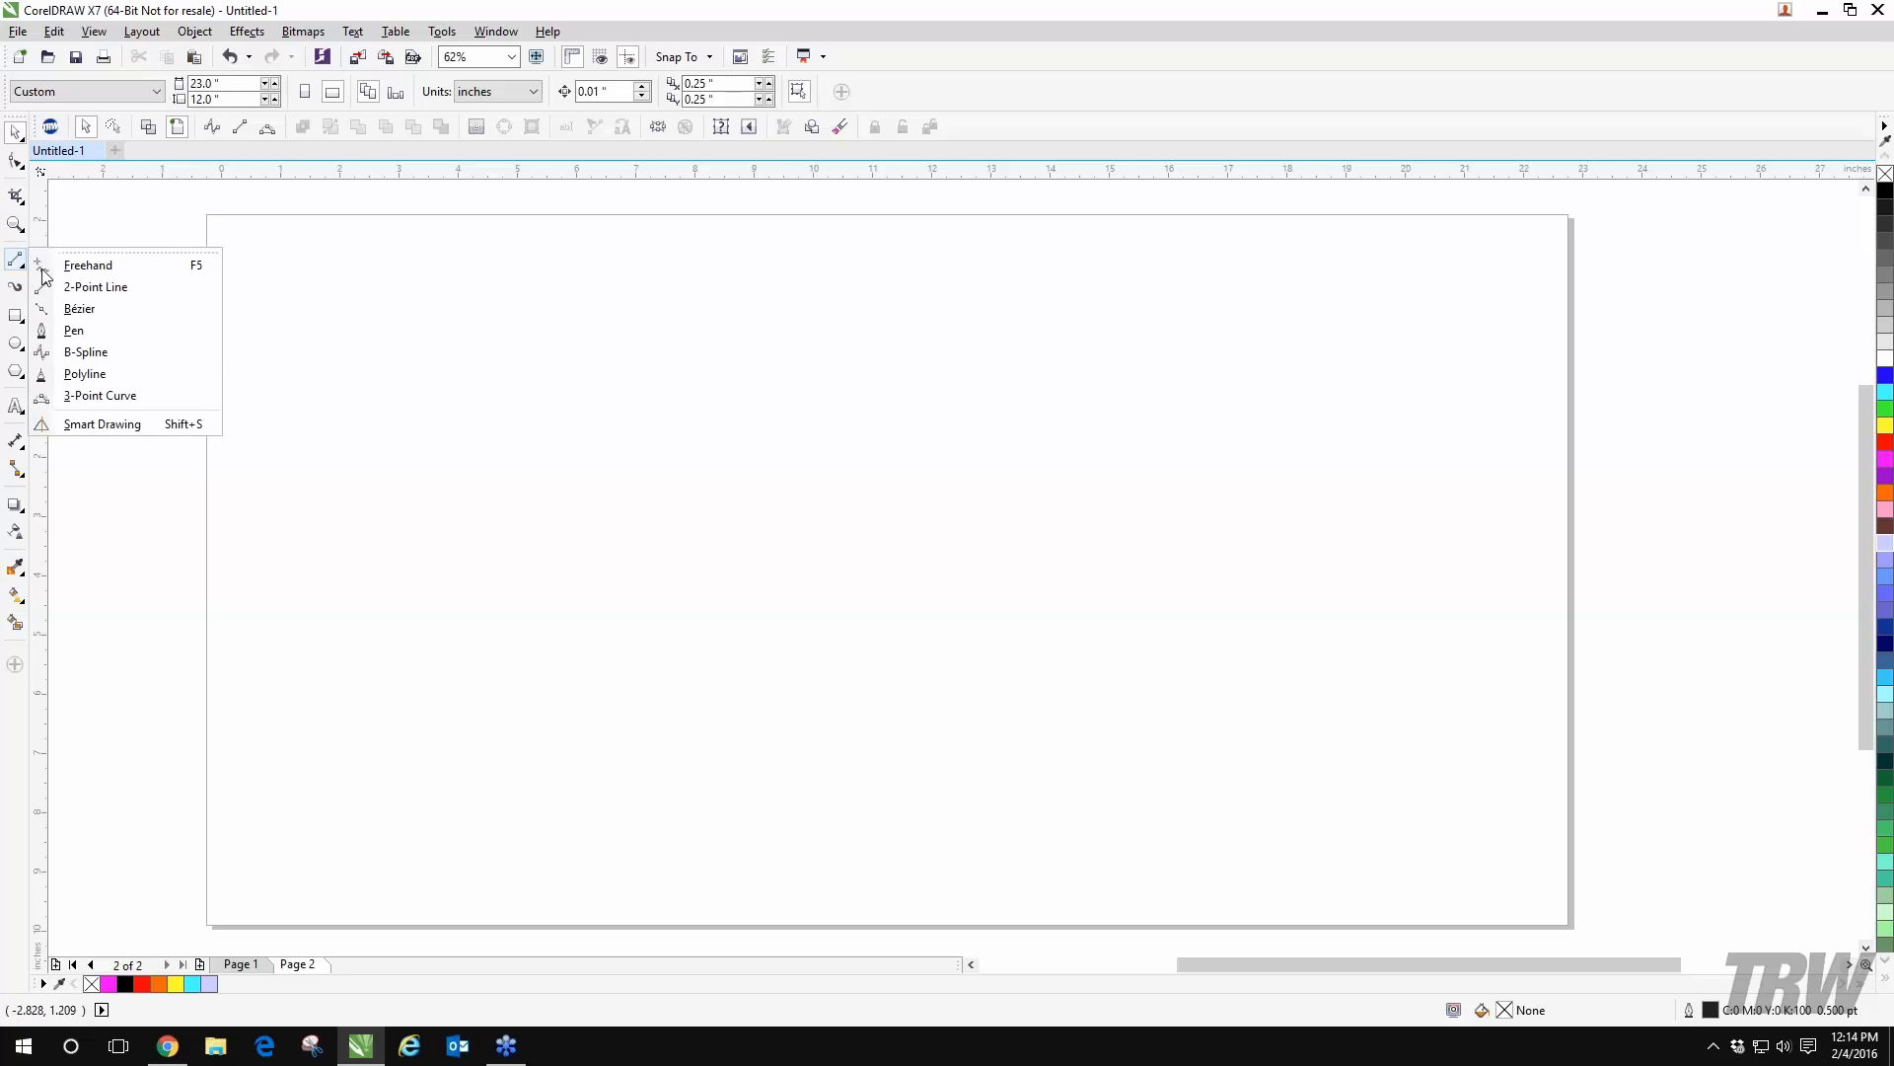
pyautogui.click(88, 352)
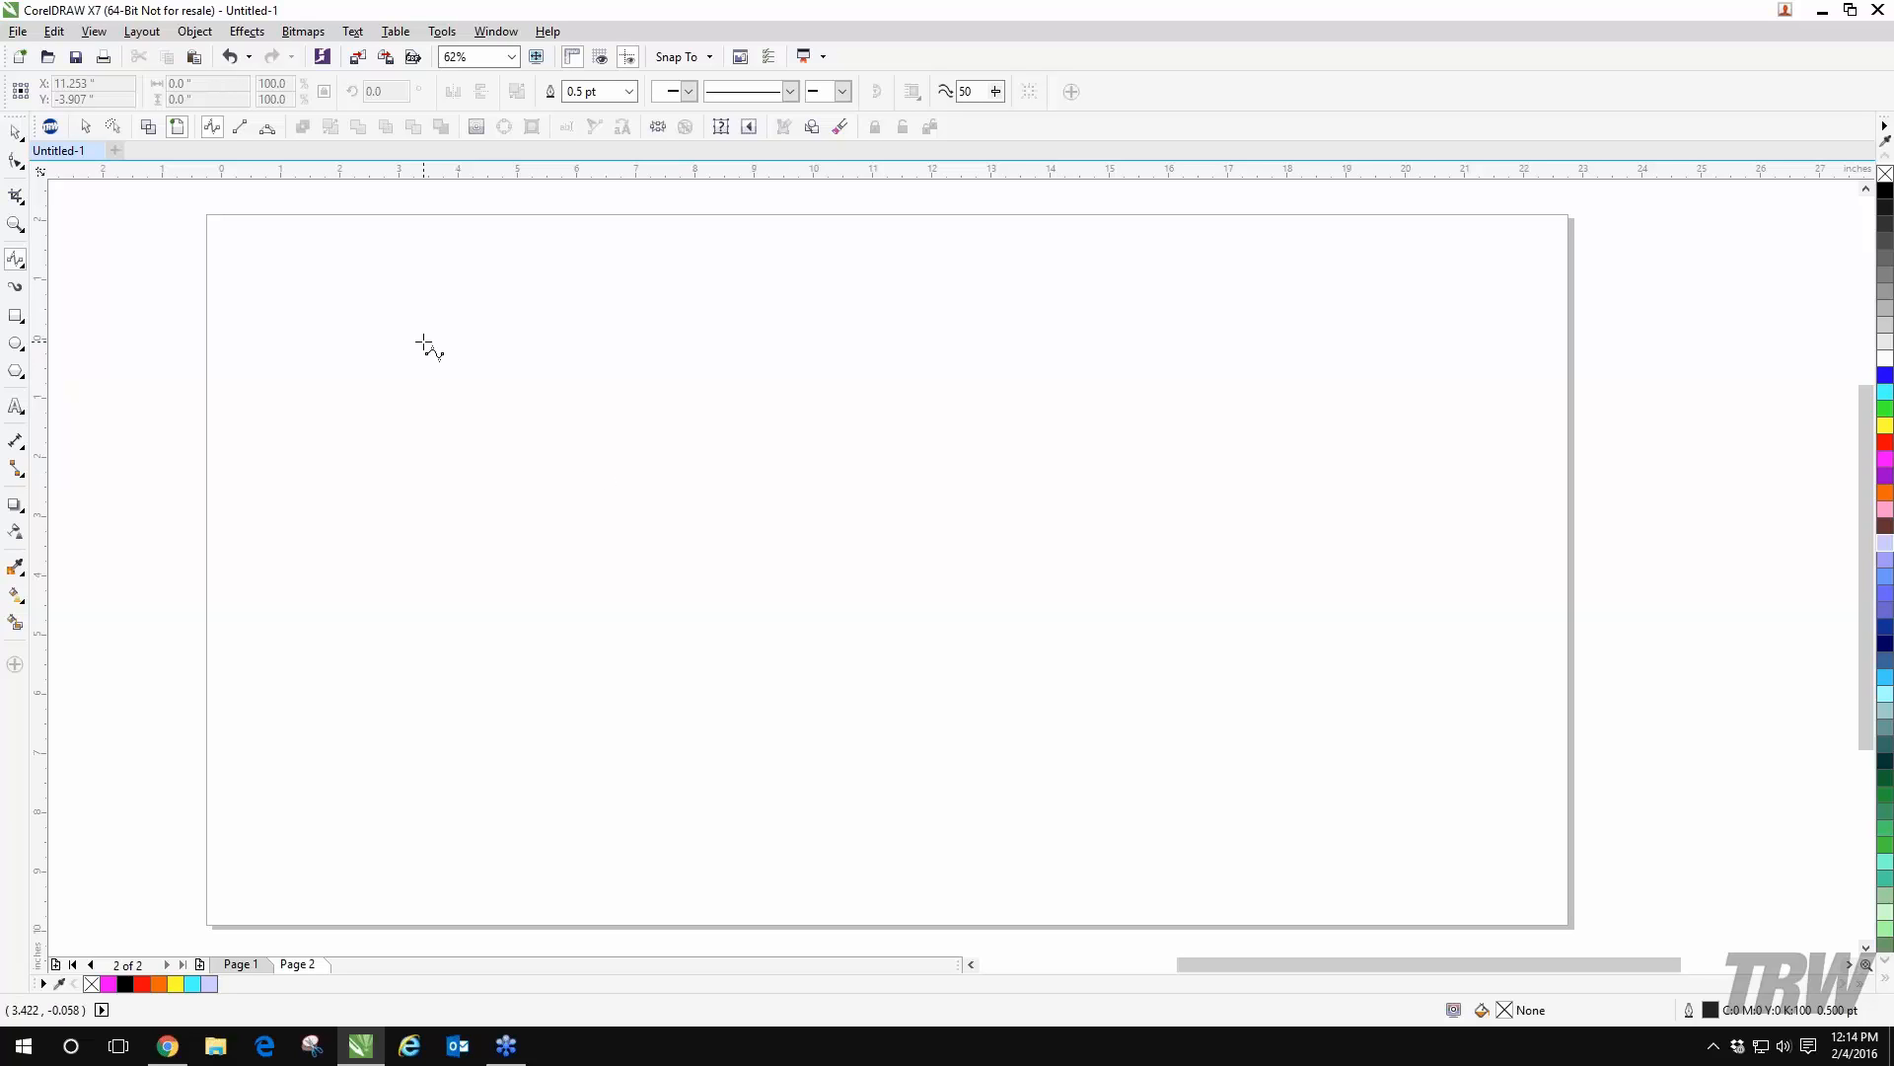
pyautogui.click(28, 268)
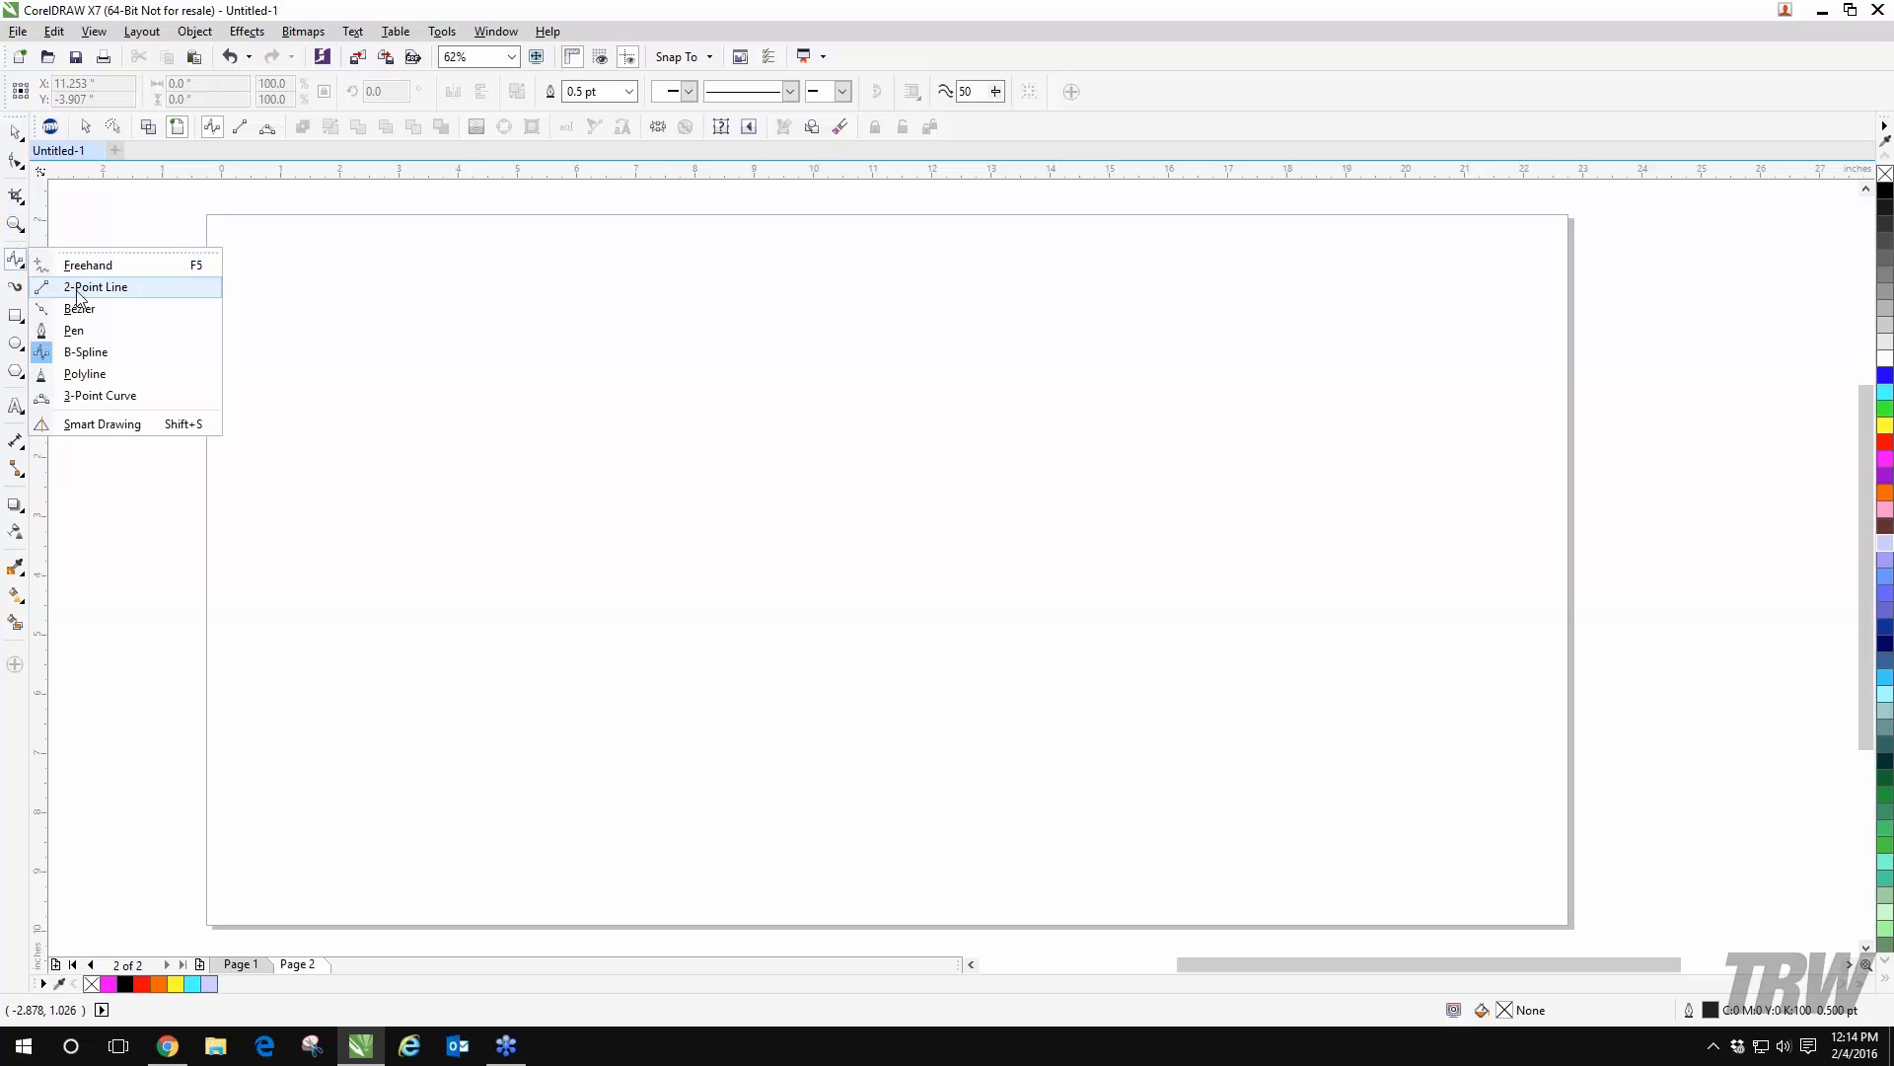
pyautogui.click(87, 284)
pyautogui.moveTo(479, 346); pyautogui.dragTo(951, 359)
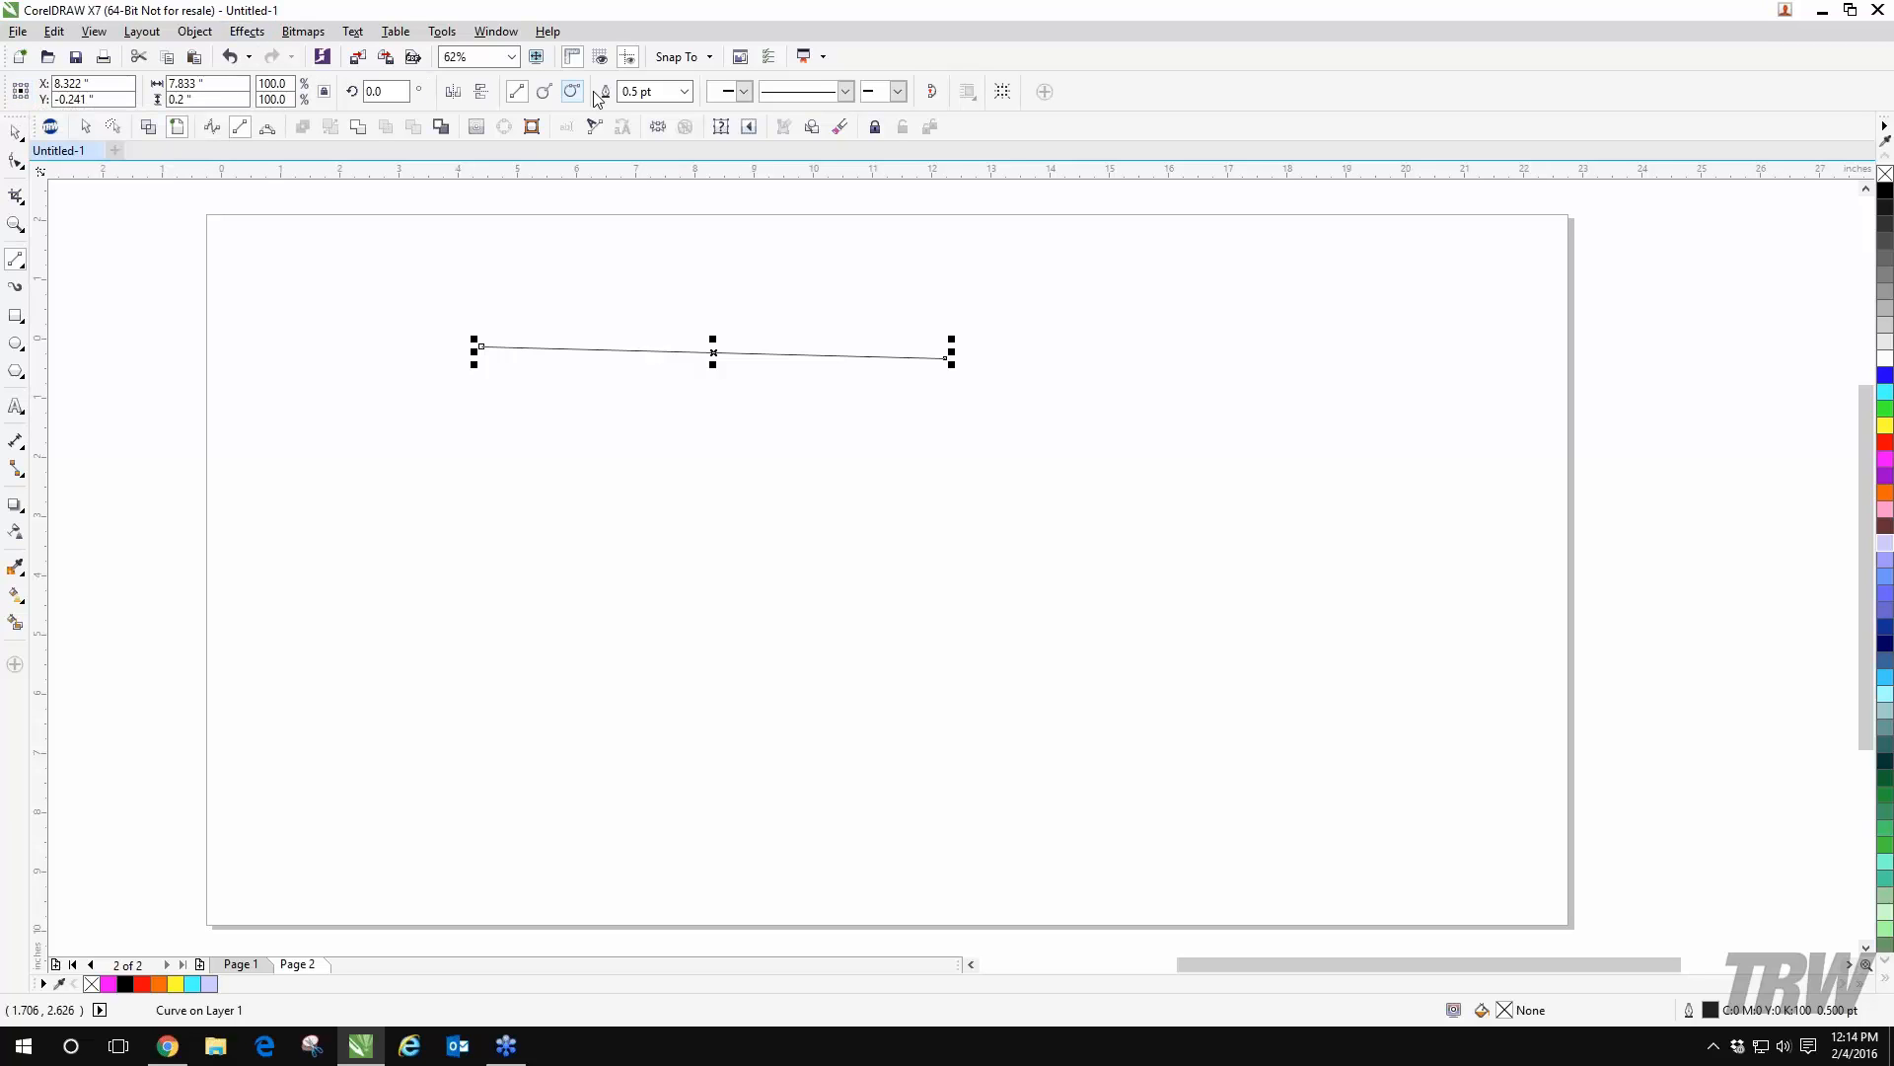
# - Examine the outline width choices and the start and end arrowhead styles available for the line
pyautogui.click(686, 93)
pyautogui.click(685, 93)
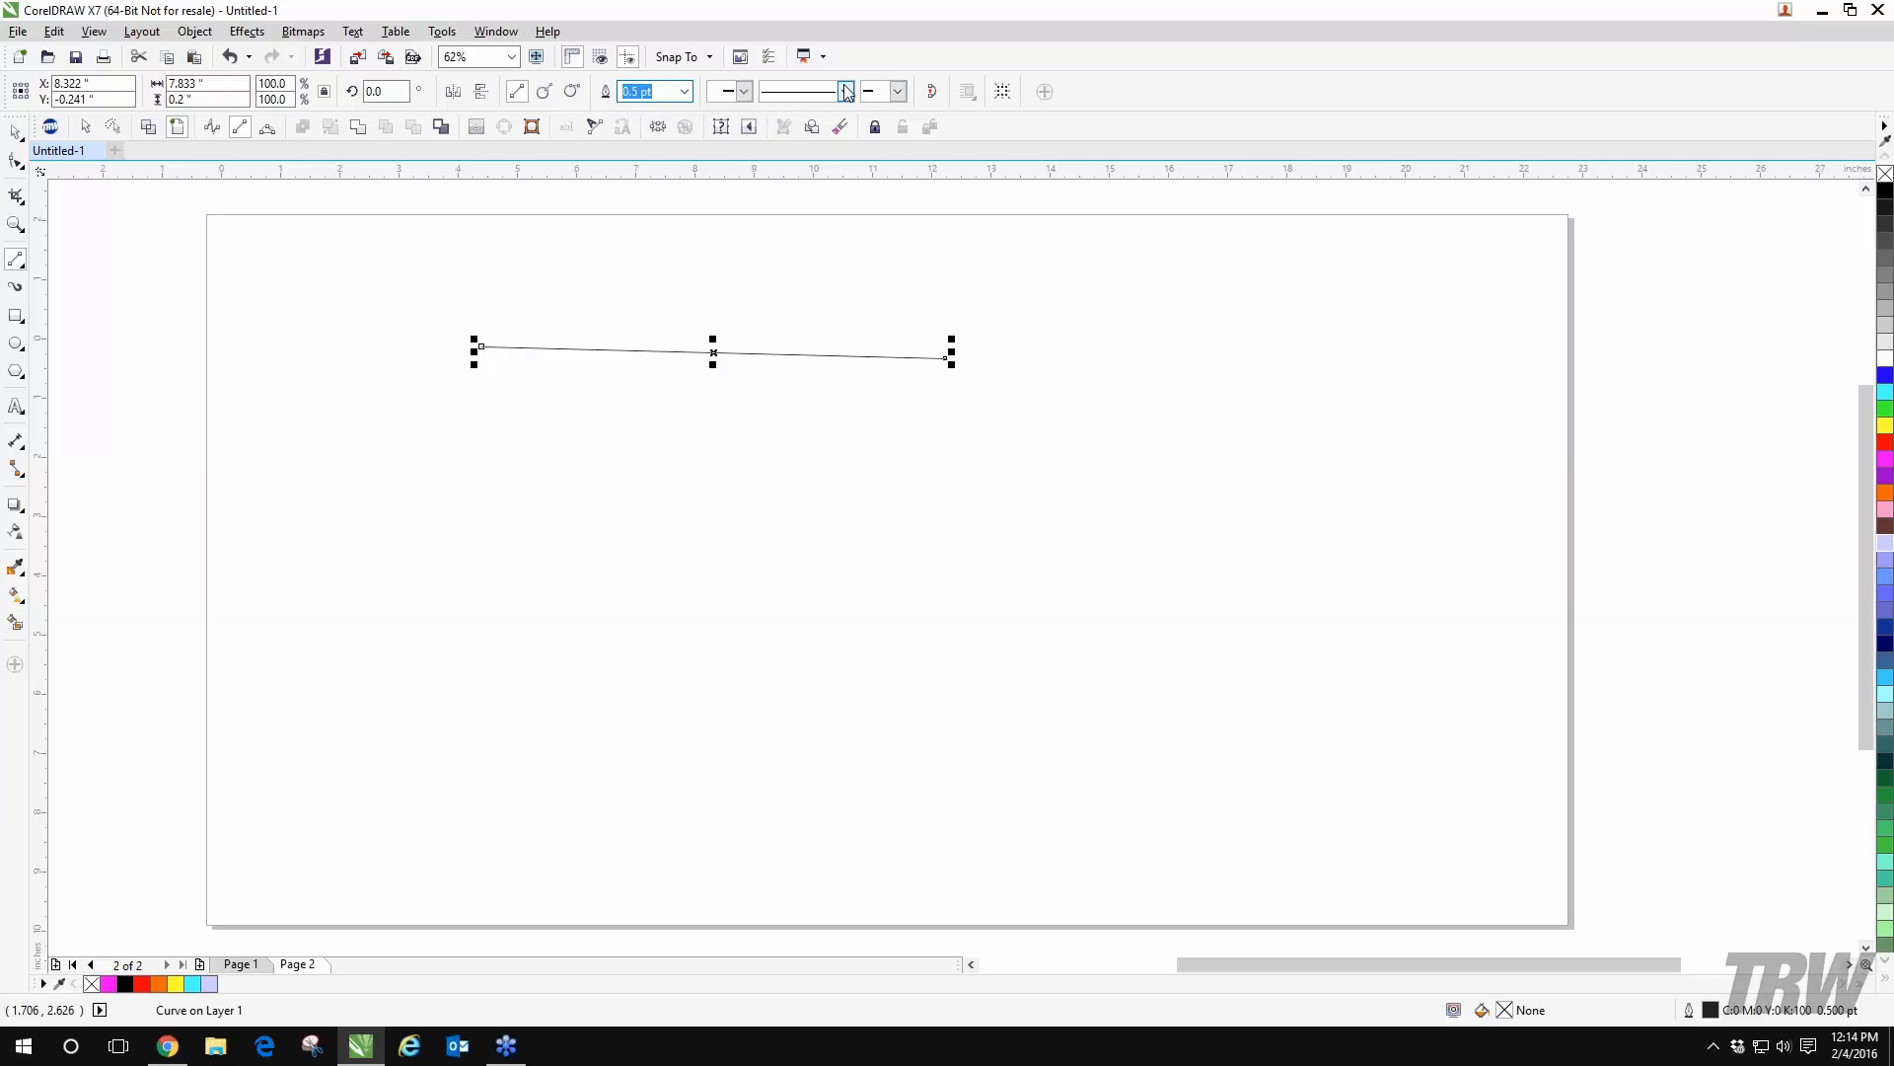
pyautogui.click(898, 93)
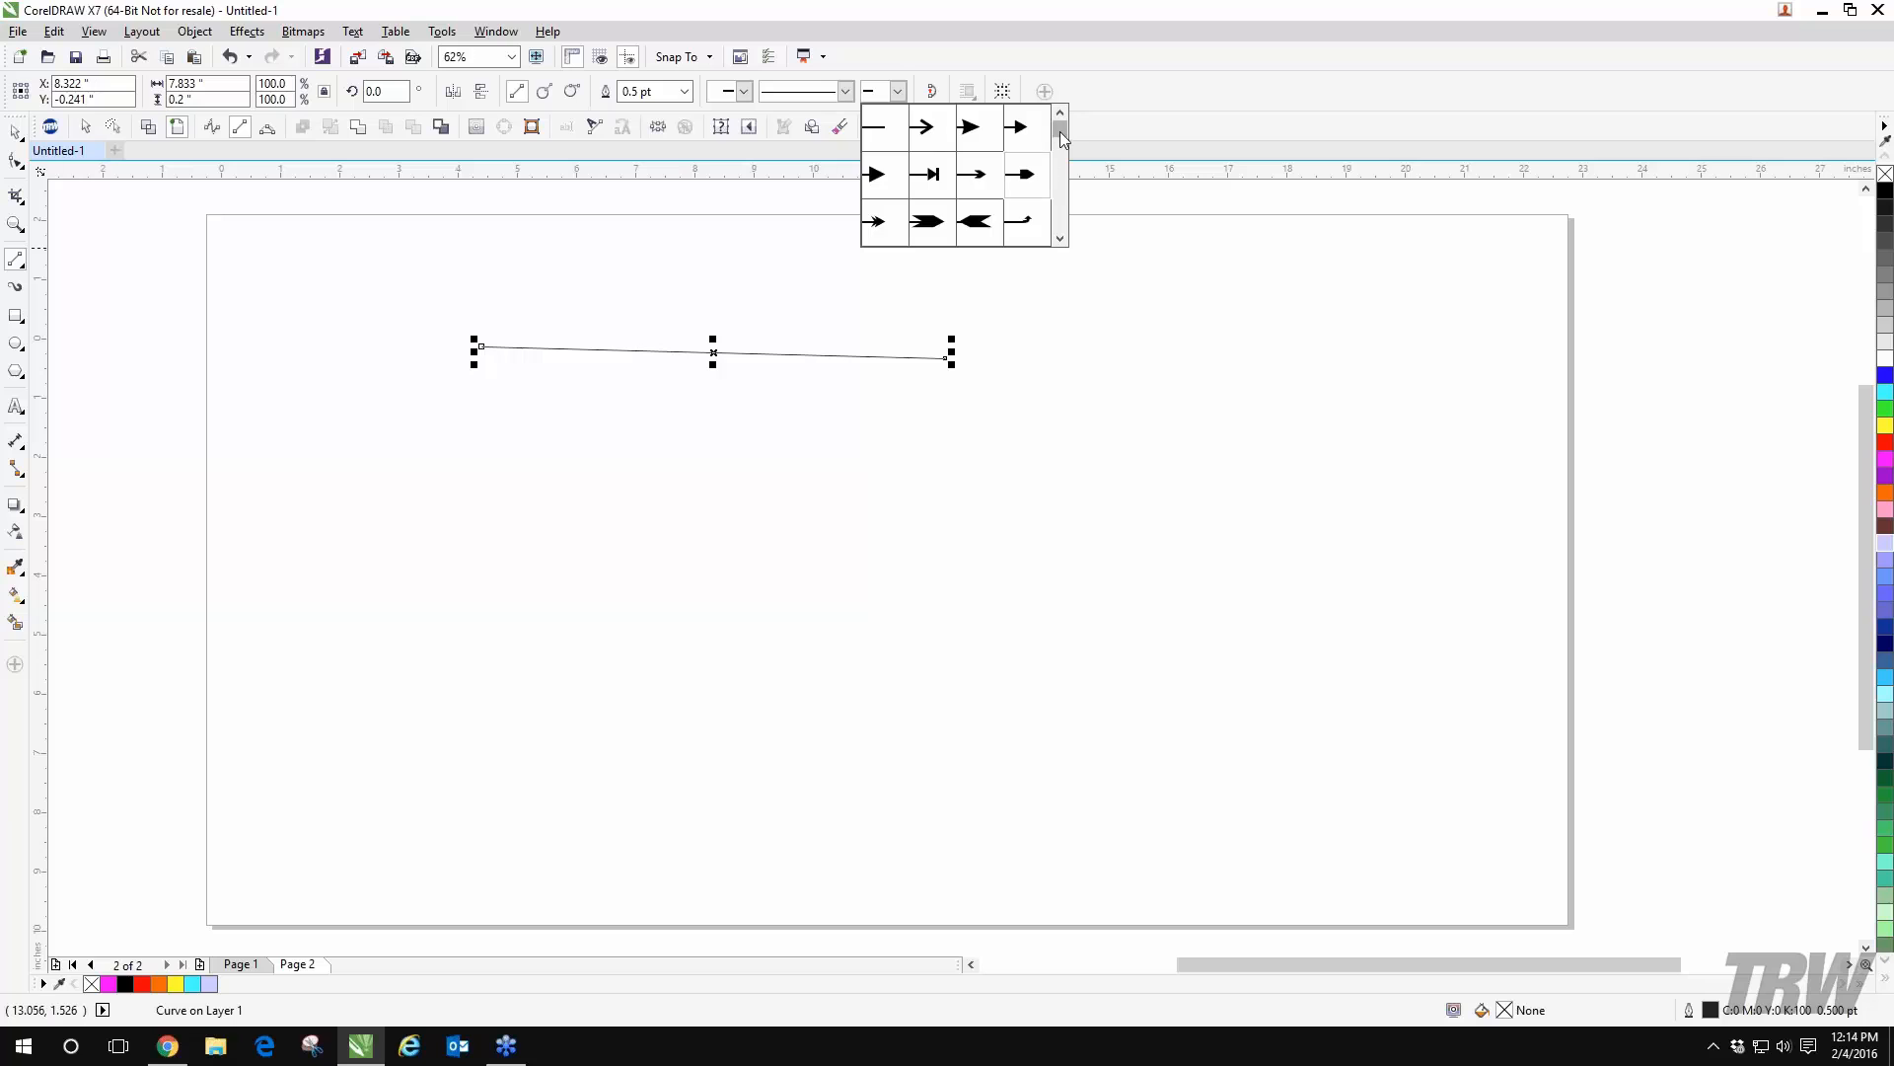
pyautogui.moveTo(1059, 128)
pyautogui.mouseDown()
pyautogui.moveTo(1058, 211)
pyautogui.moveTo(1060, 126)
pyautogui.mouseUp()
pyautogui.click(743, 91)
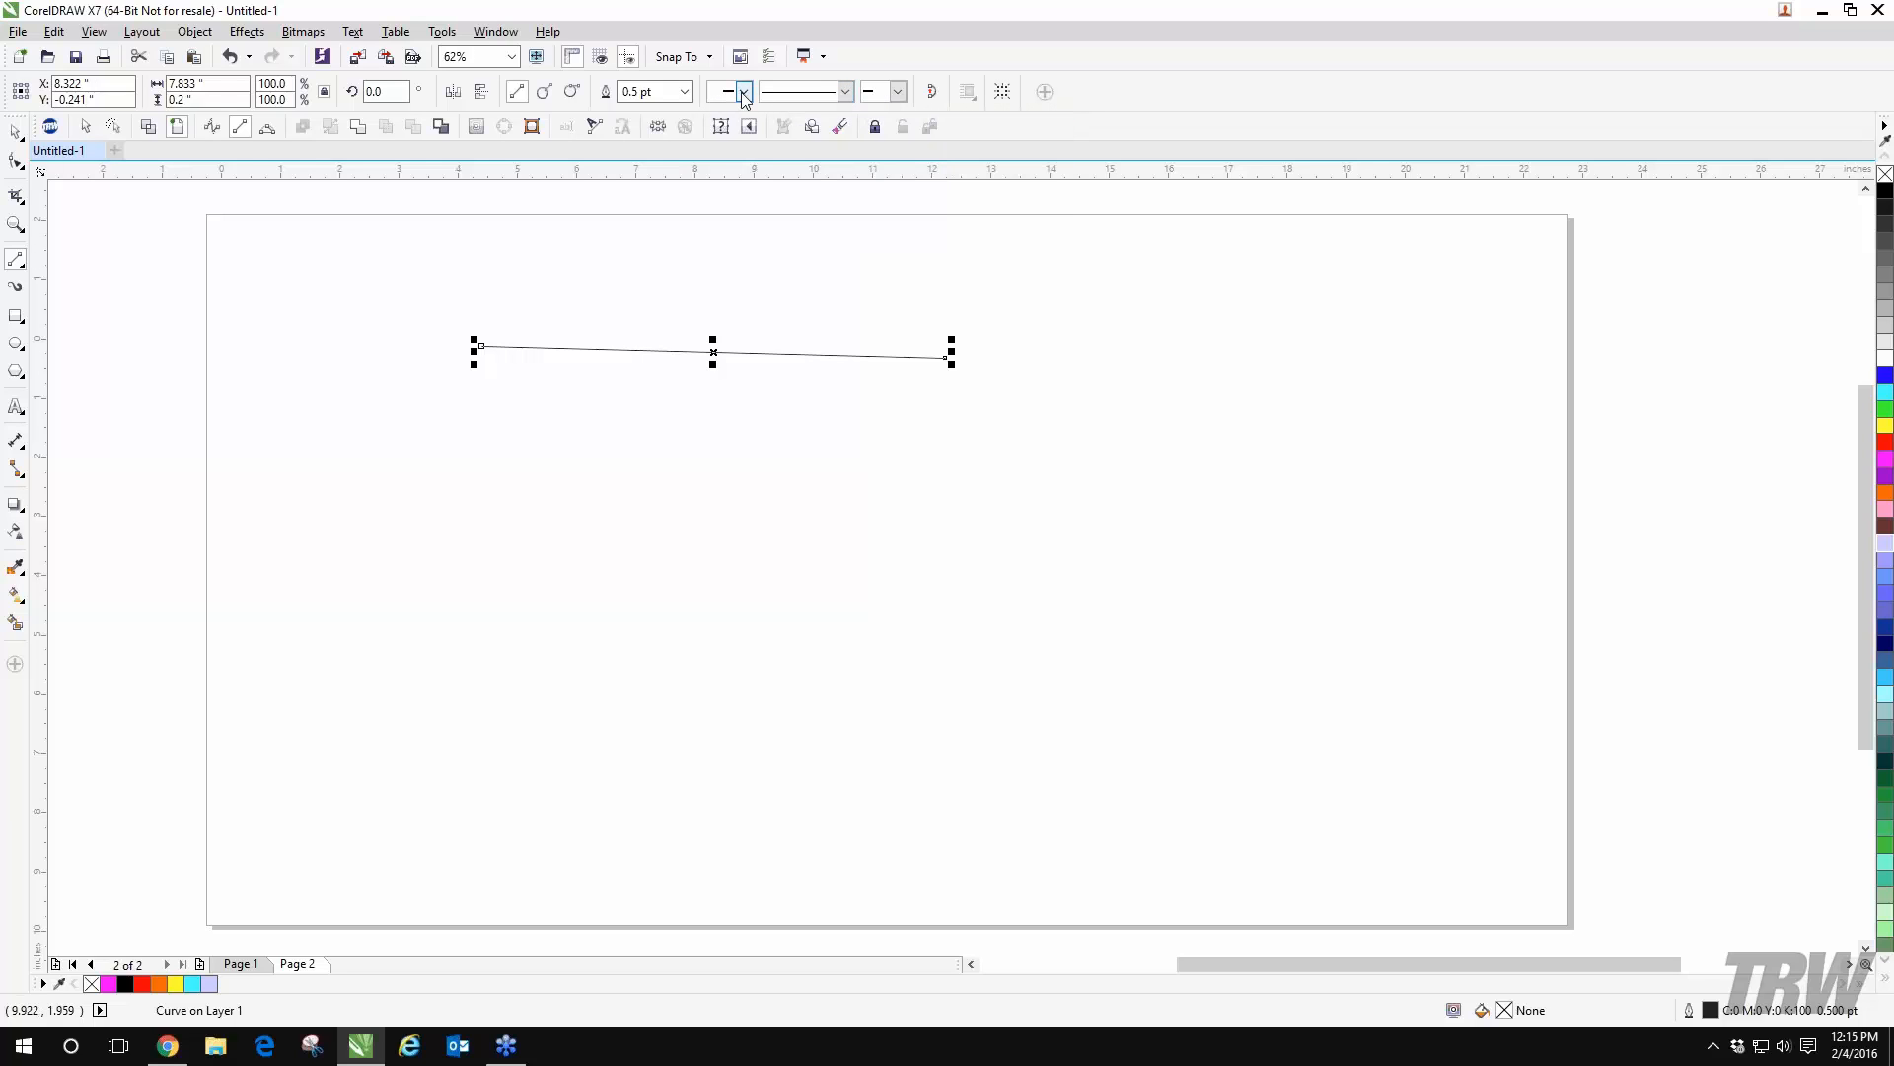
pyautogui.click(742, 91)
pyautogui.click(744, 91)
# - Select the line with a marquee around it and delete it
pyautogui.click(15, 132)
pyautogui.moveTo(408, 240); pyautogui.dragTo(1365, 522)
pyautogui.press('Delete')
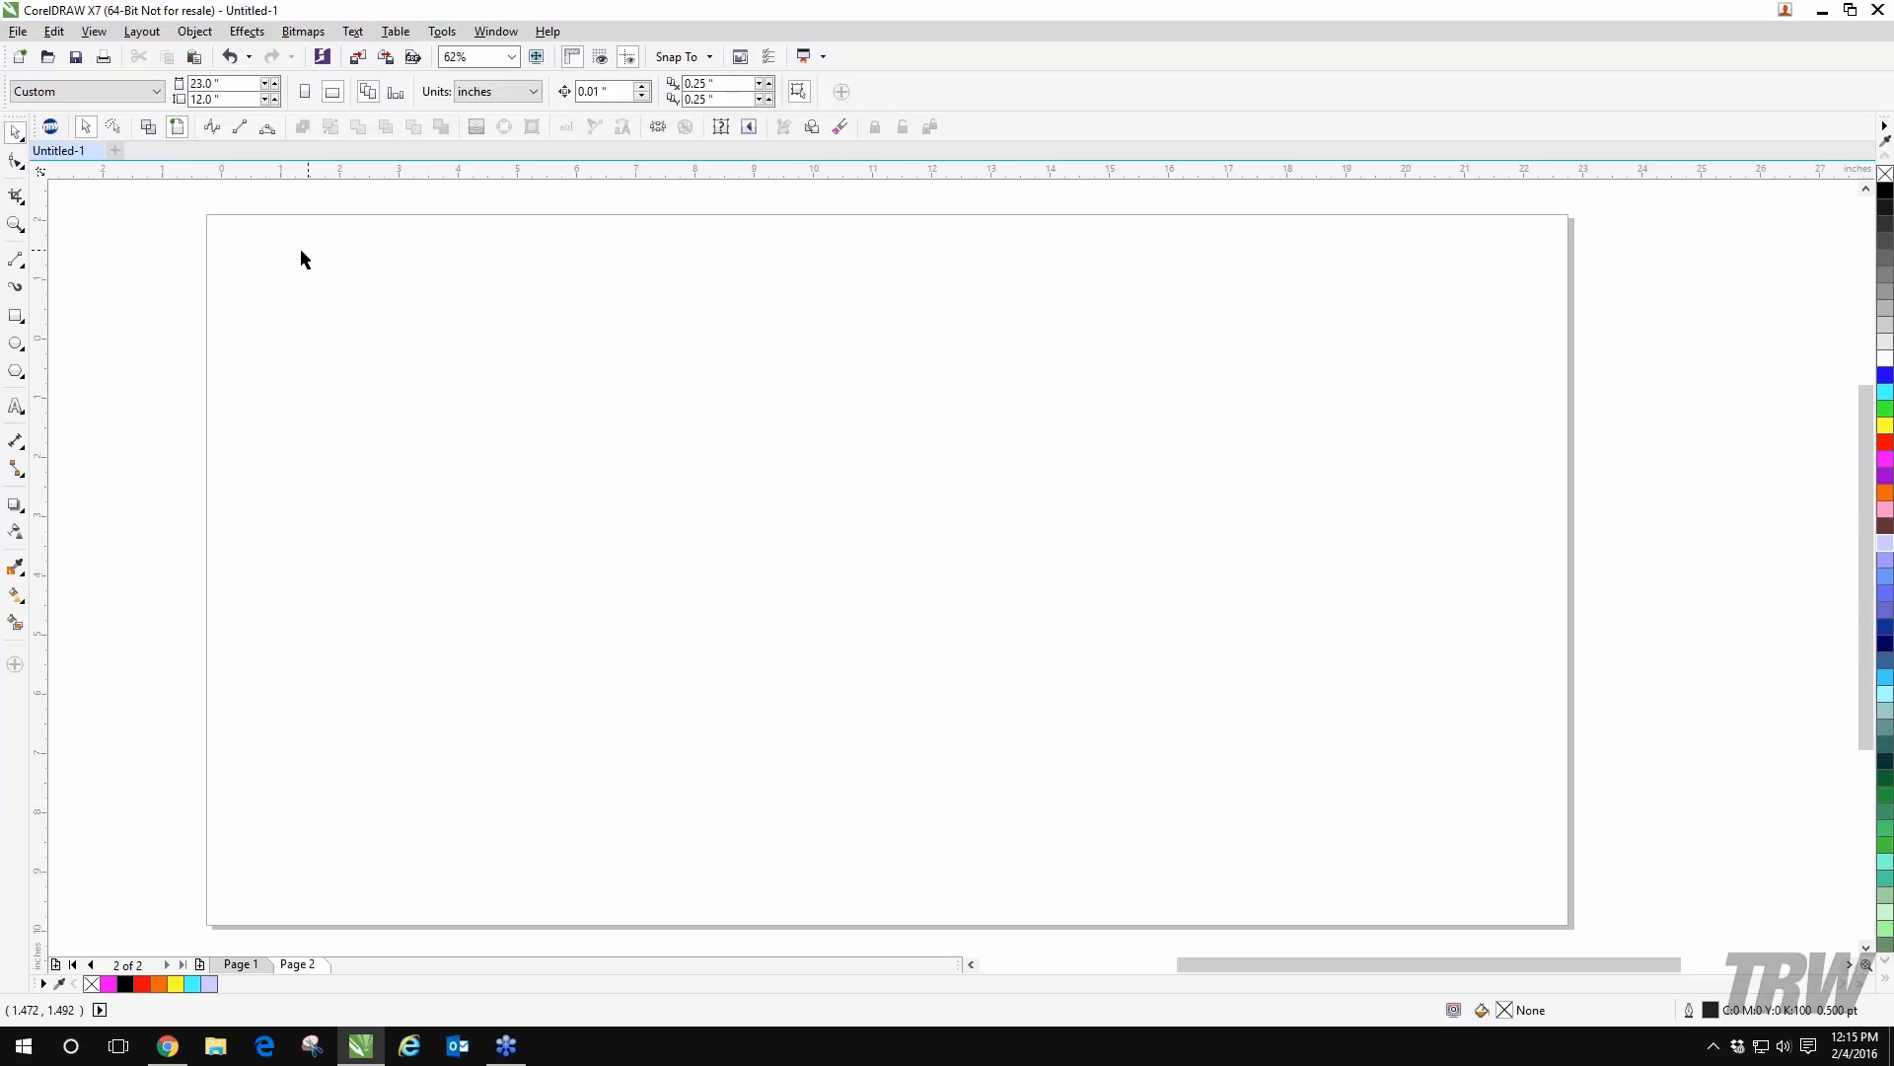
# - Draw an open hook-shaped B-Spline curve about 3.35 by 4.94 inches in the page's upper-left area
pyautogui.click(20, 264)
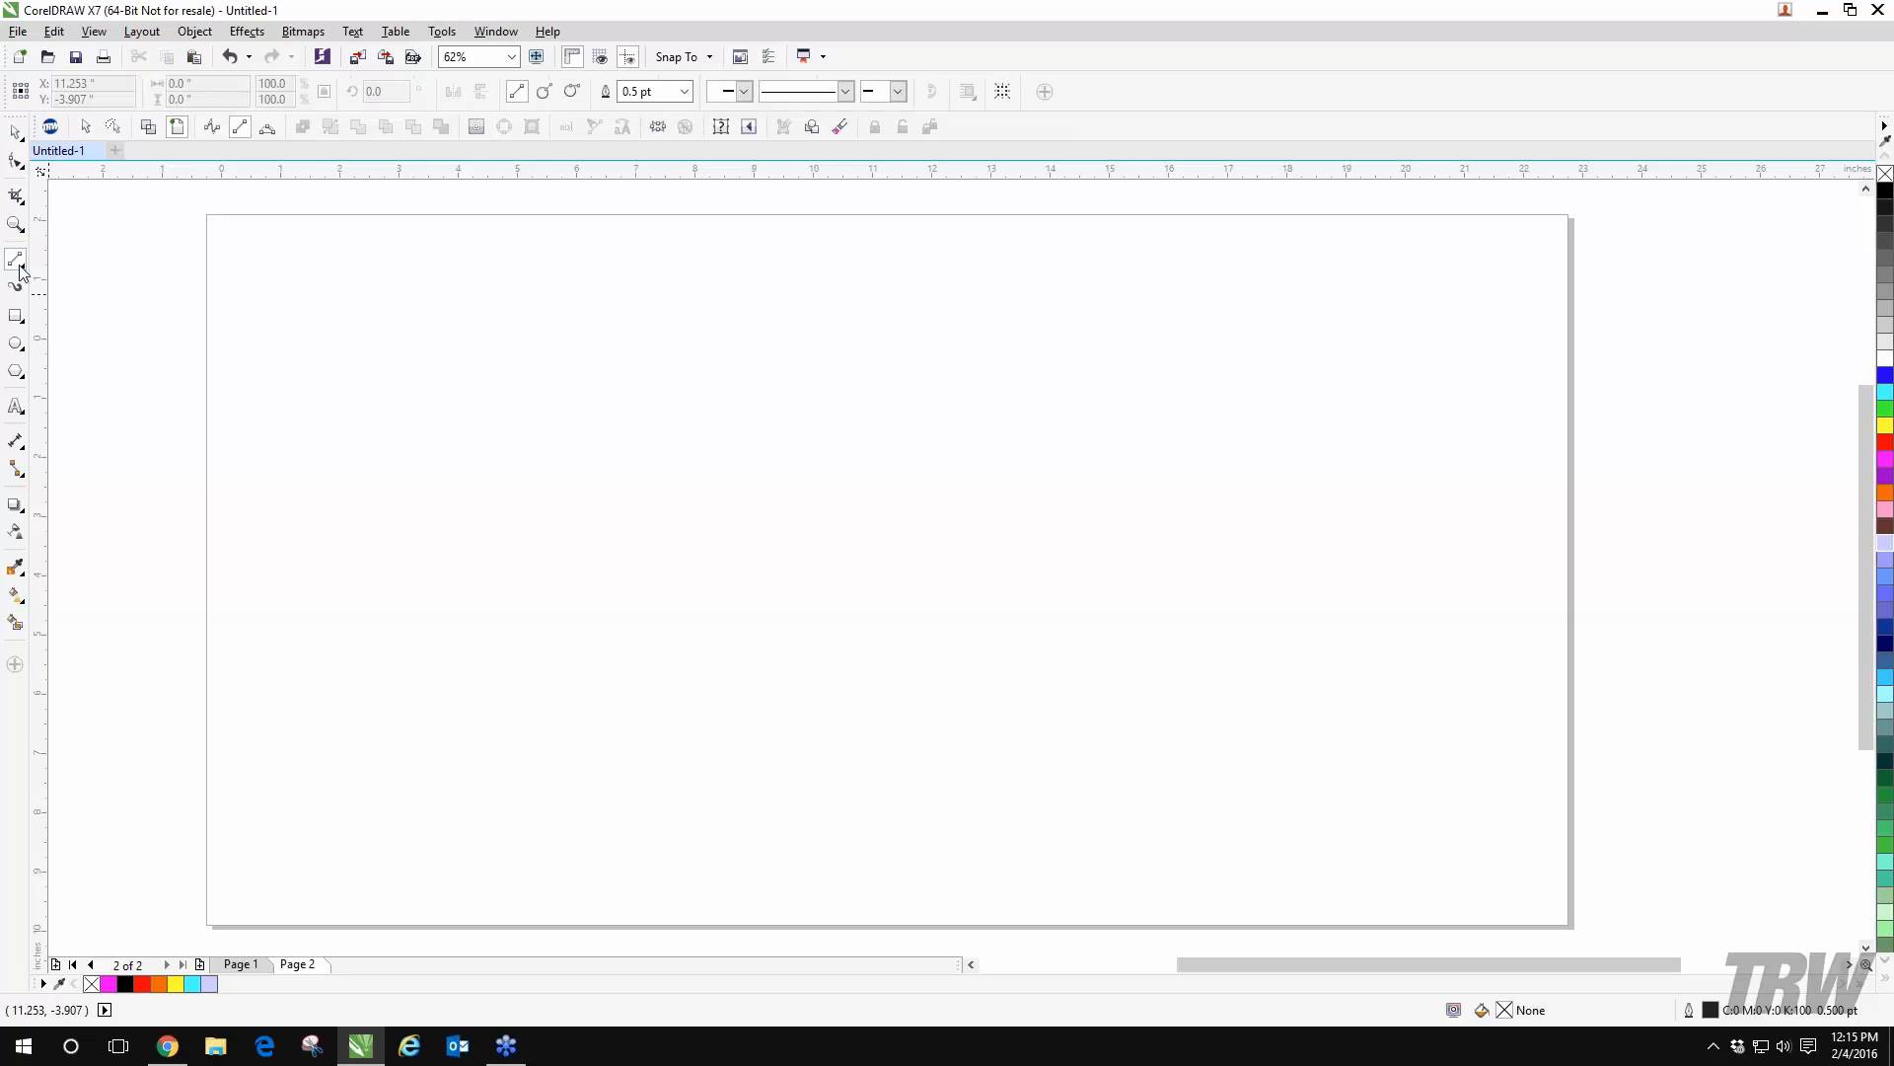
pyautogui.click(24, 267)
pyautogui.click(24, 267)
pyautogui.click(23, 266)
pyautogui.click(23, 267)
pyautogui.click(23, 266)
pyautogui.click(86, 352)
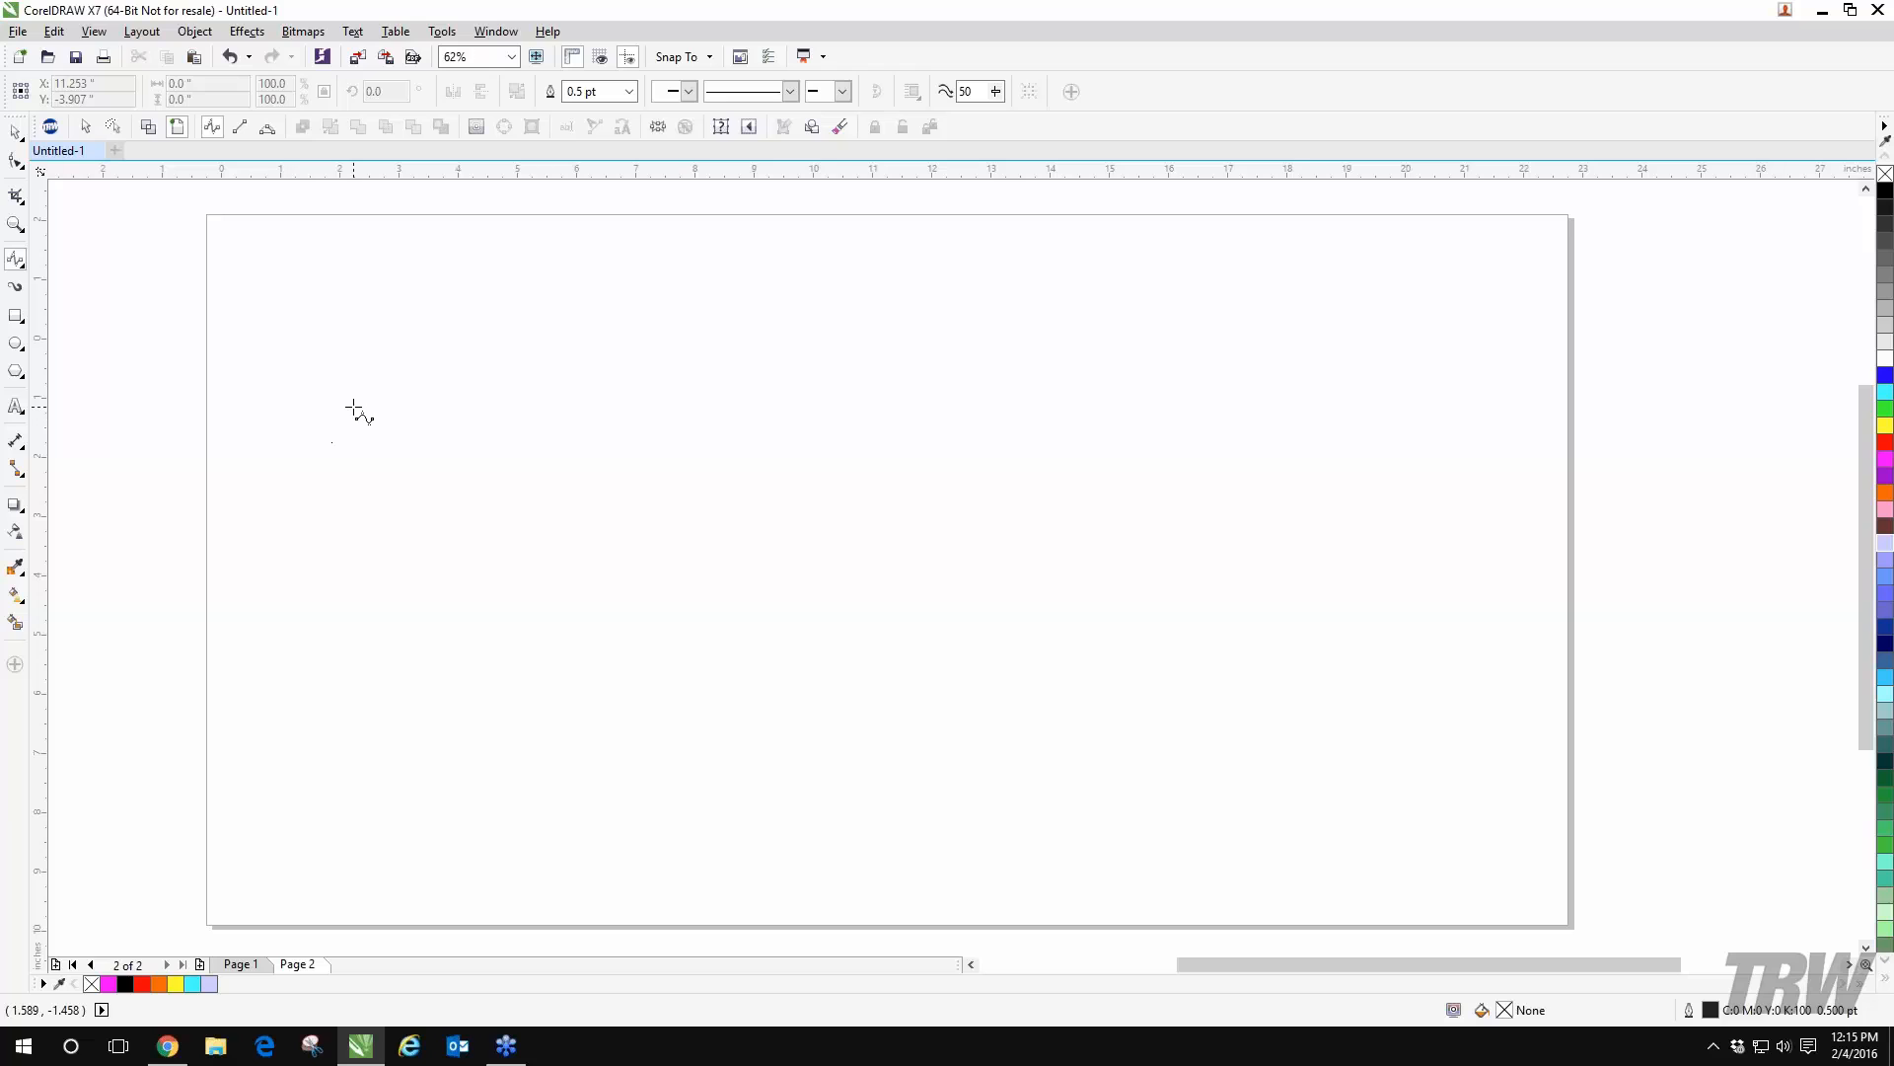
pyautogui.click(371, 382)
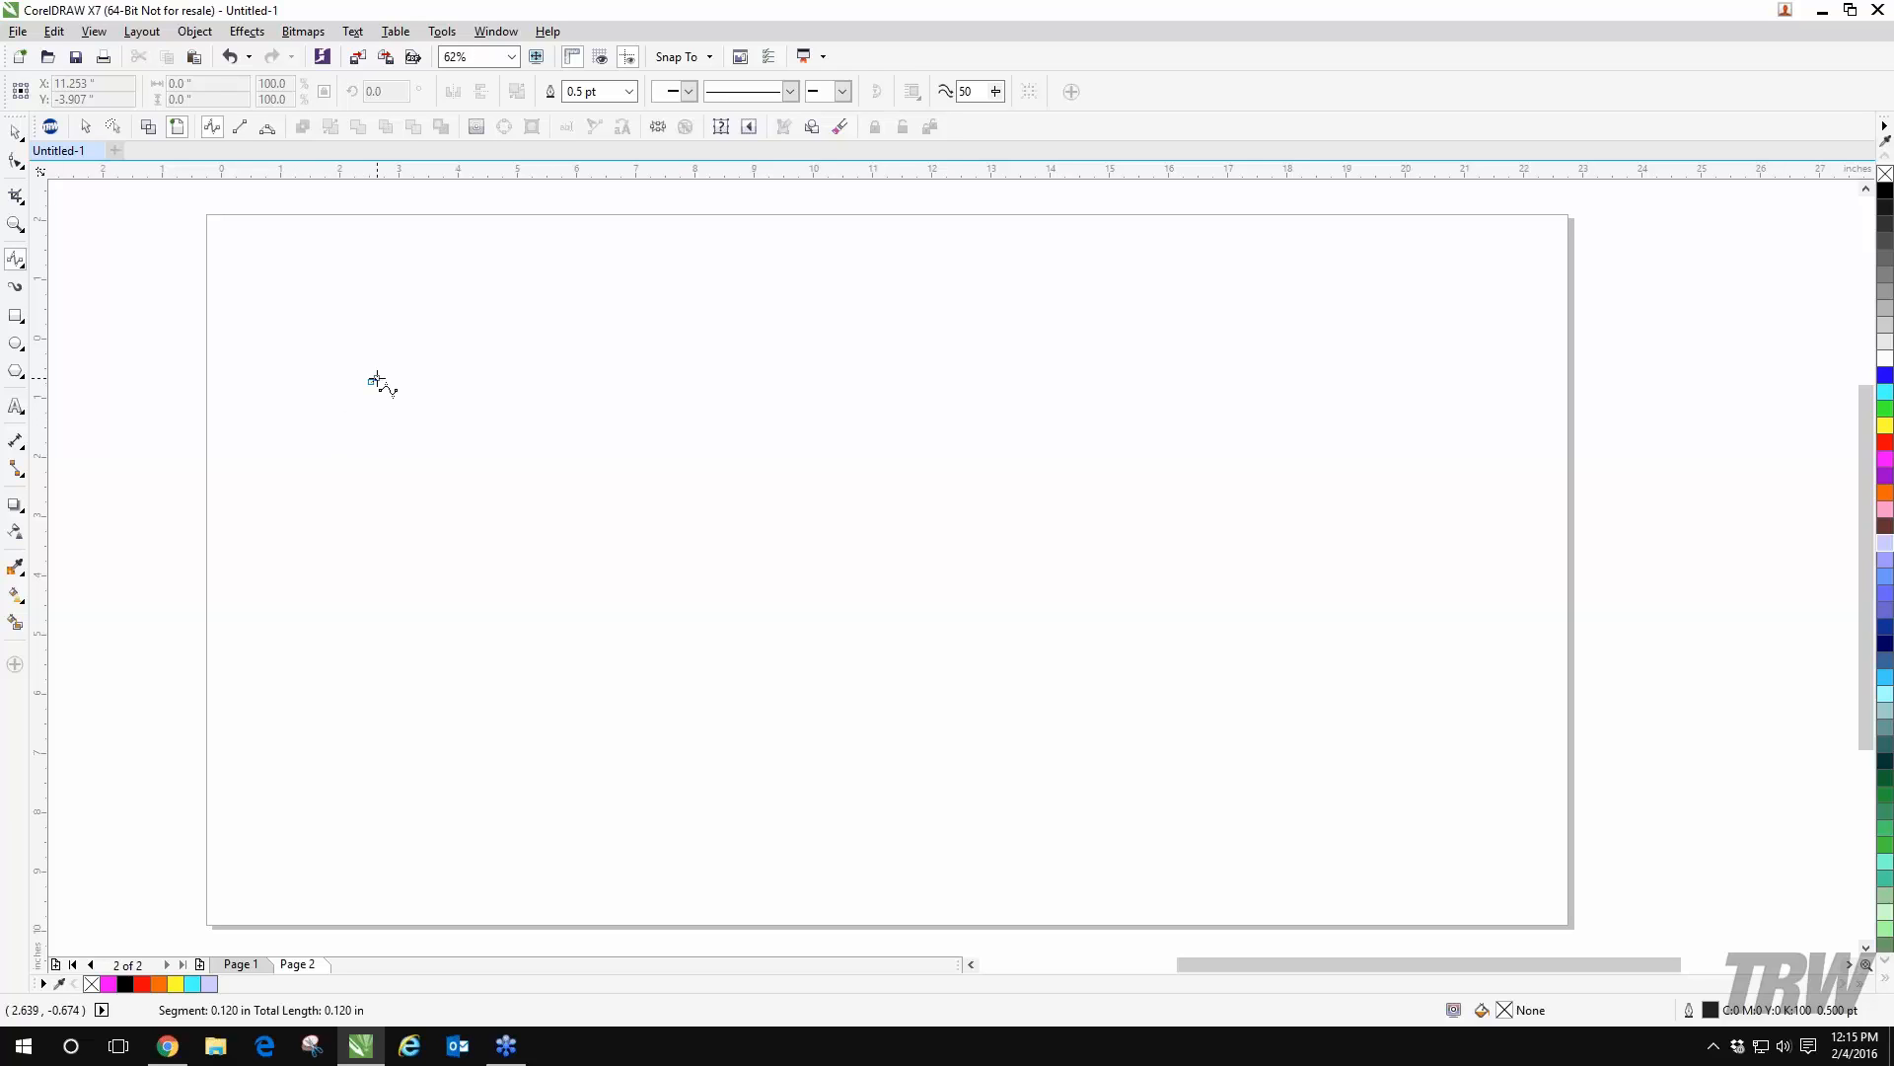
pyautogui.click(395, 338)
pyautogui.click(445, 314)
pyautogui.click(521, 342)
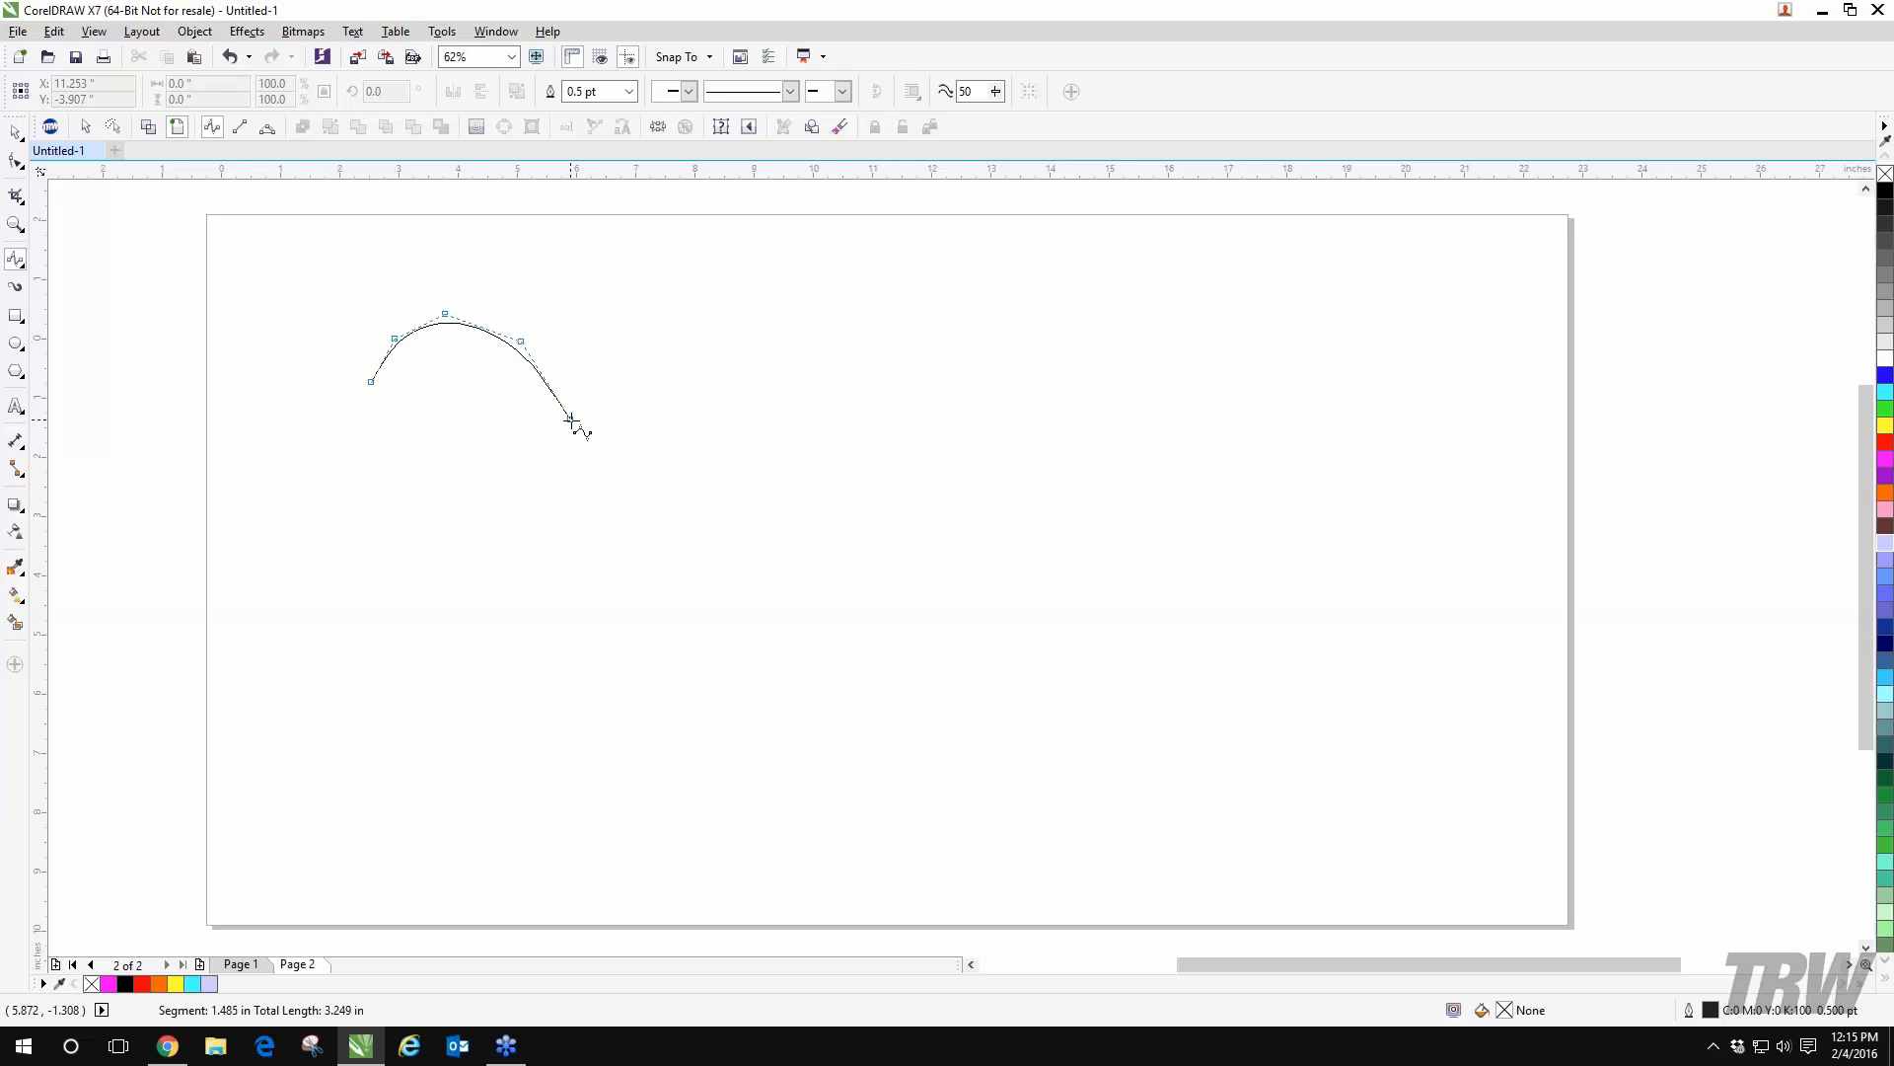
pyautogui.click(571, 420)
pyautogui.click(572, 482)
pyautogui.click(492, 531)
pyautogui.doubleClick(371, 614)
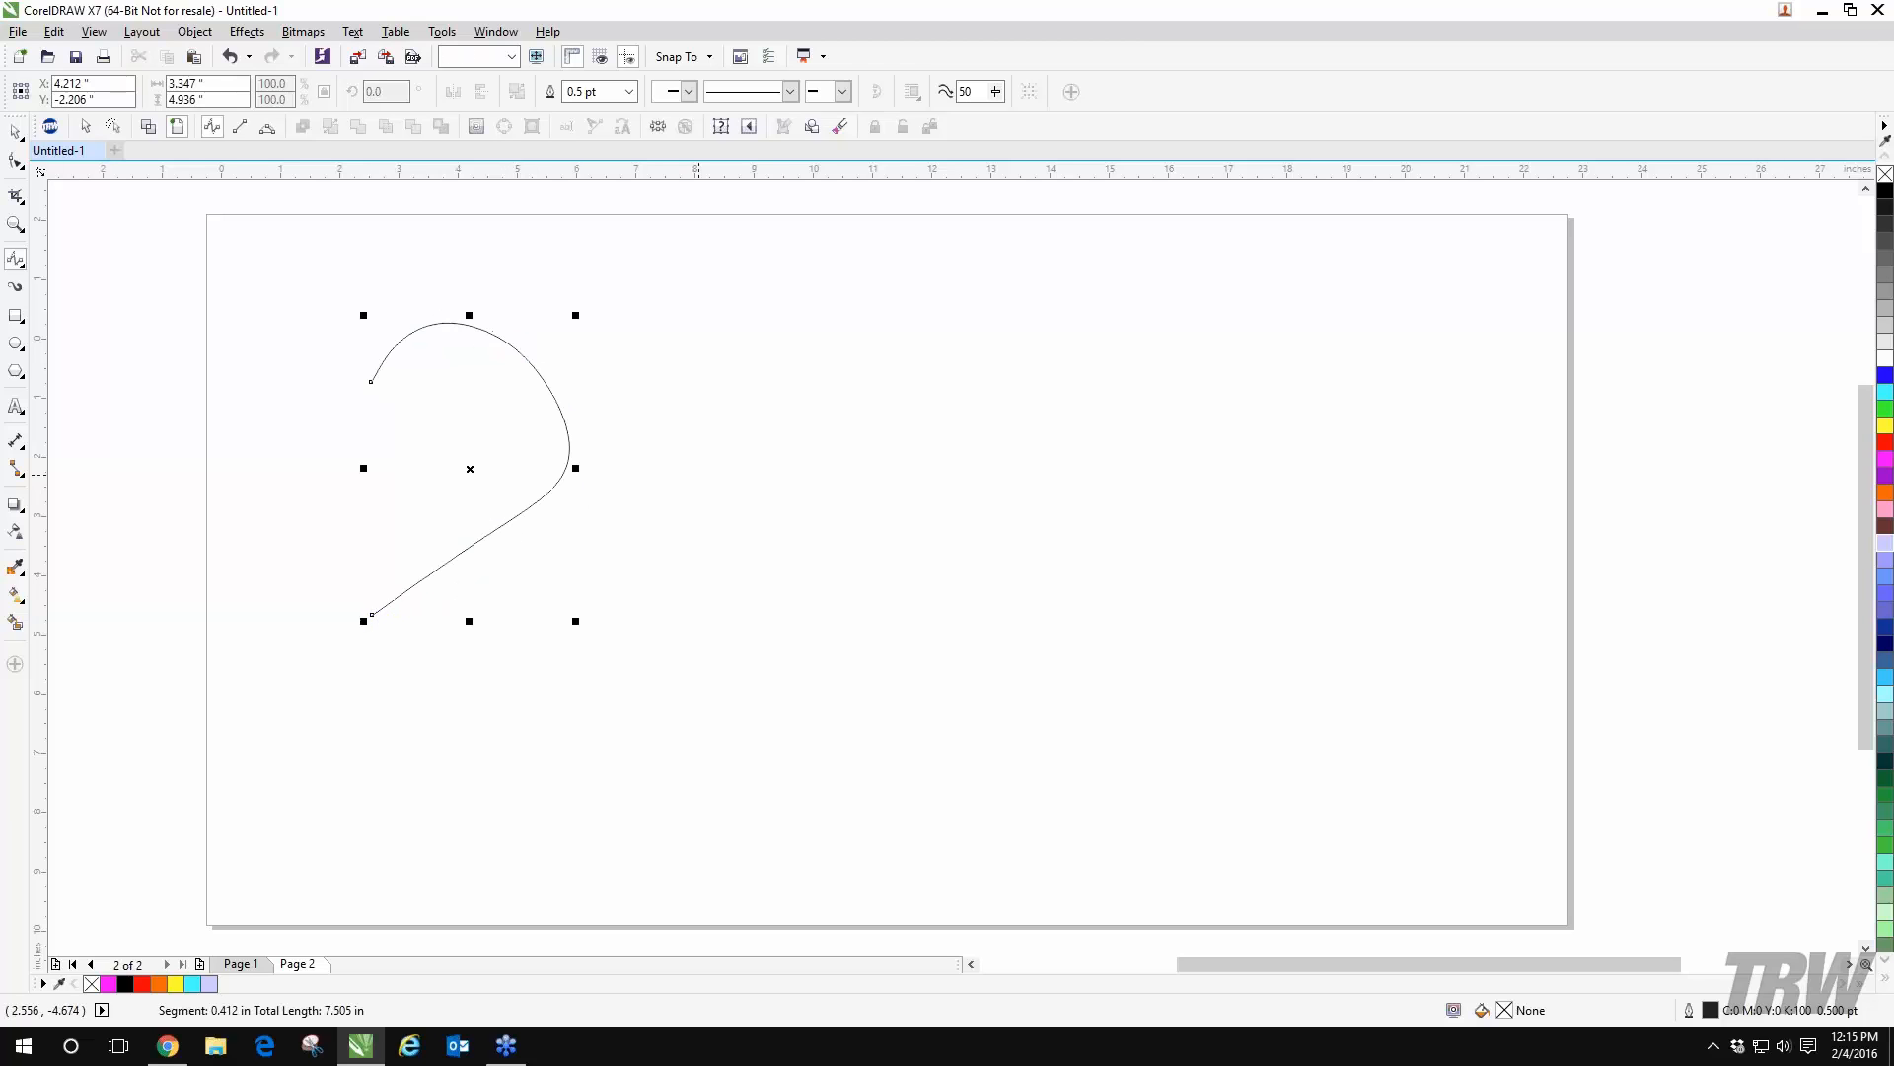
# - Draw a closed irregular B-Spline shape about 7.86 by 7.78 inches beside the open curve, and delete it
pyautogui.click(826, 378)
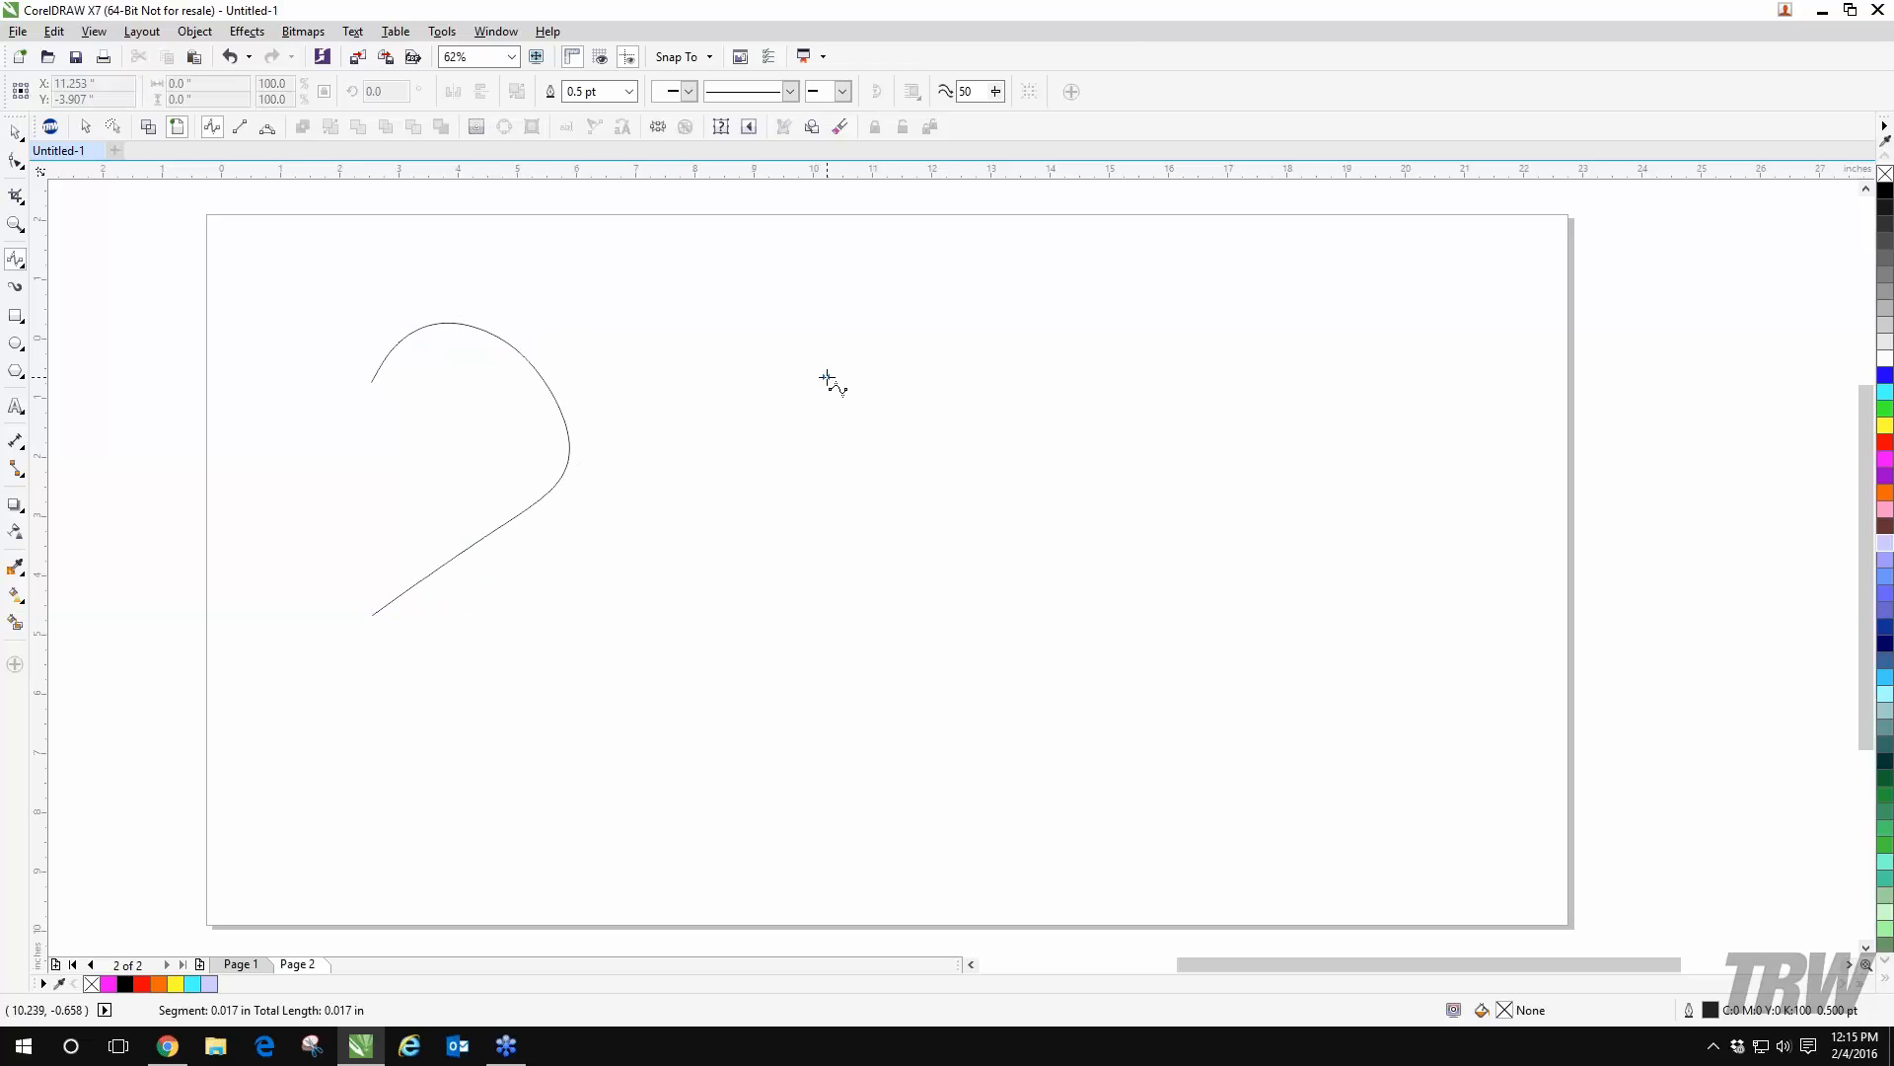
pyautogui.click(857, 332)
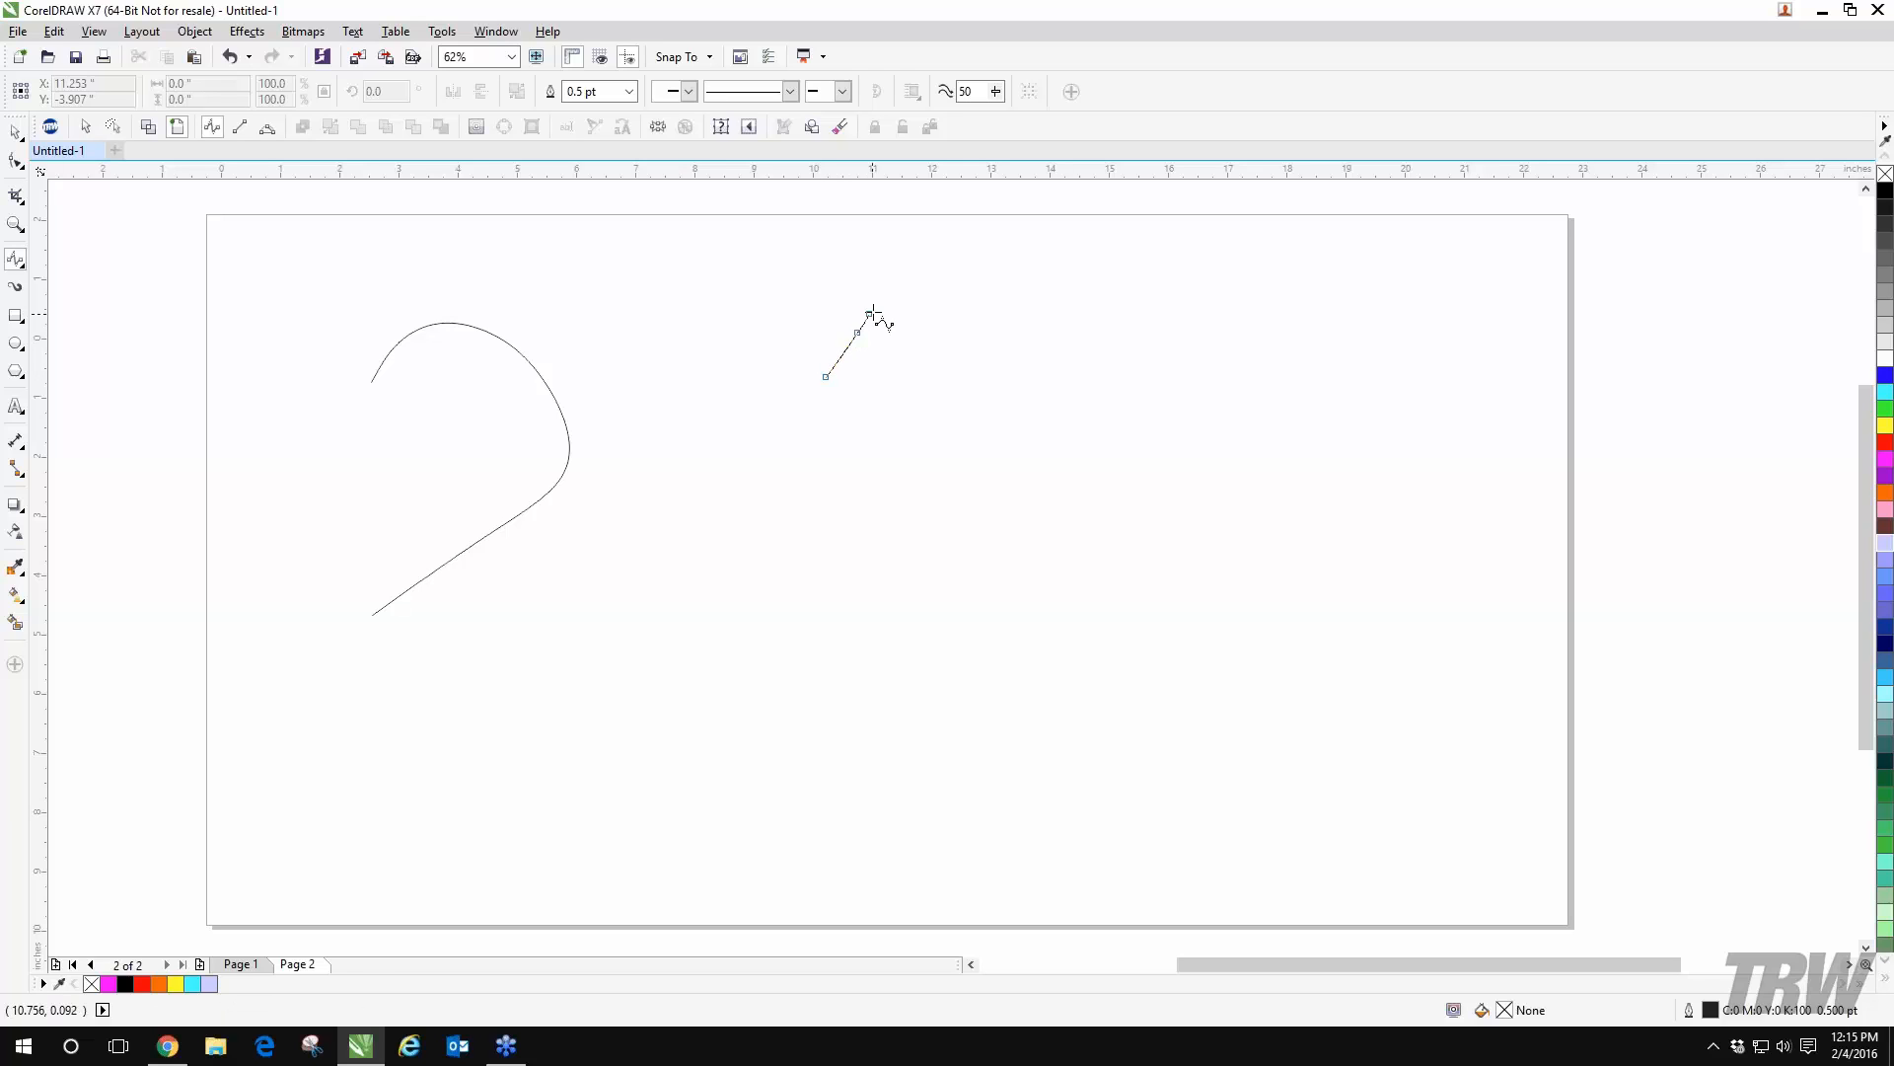
pyautogui.click(897, 308)
pyautogui.click(1018, 324)
pyautogui.click(1045, 369)
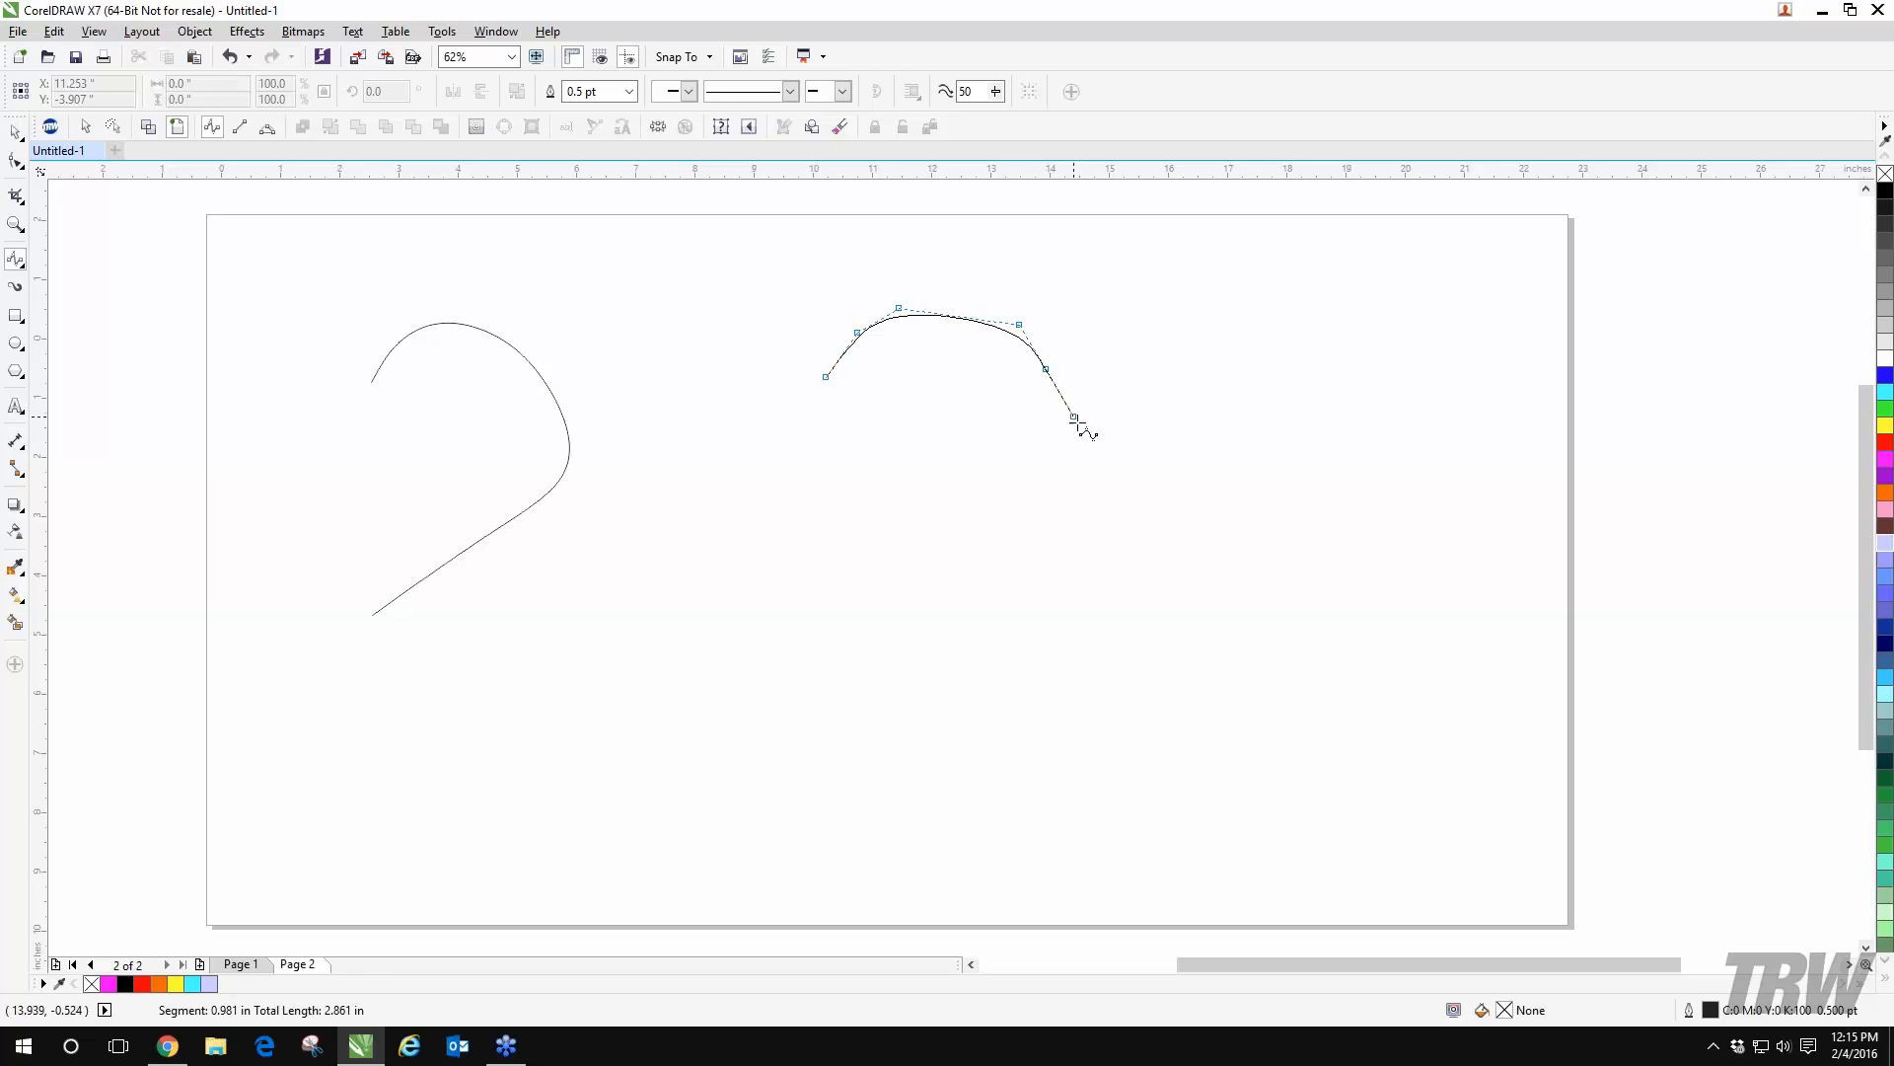
pyautogui.click(1078, 428)
pyautogui.click(1076, 488)
pyautogui.click(1014, 603)
pyautogui.click(896, 724)
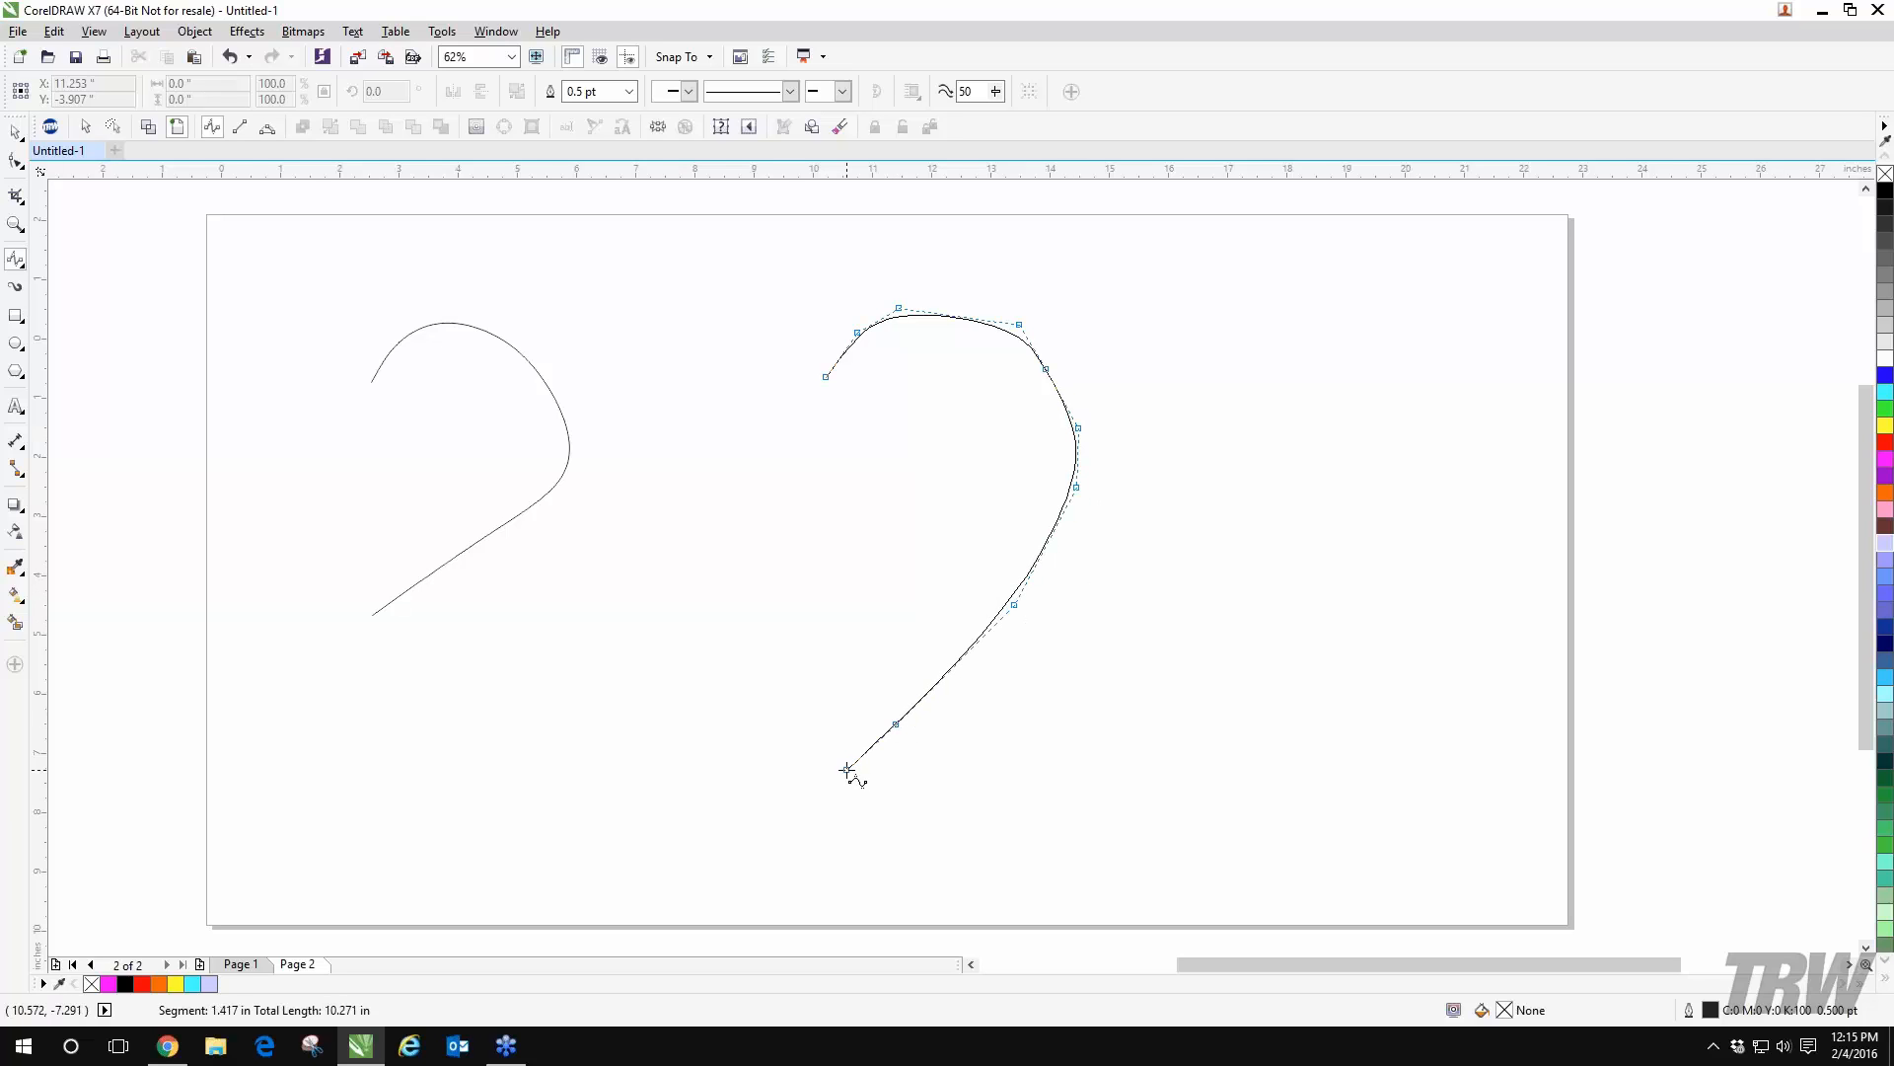
pyautogui.click(847, 769)
pyautogui.click(750, 659)
pyautogui.click(728, 592)
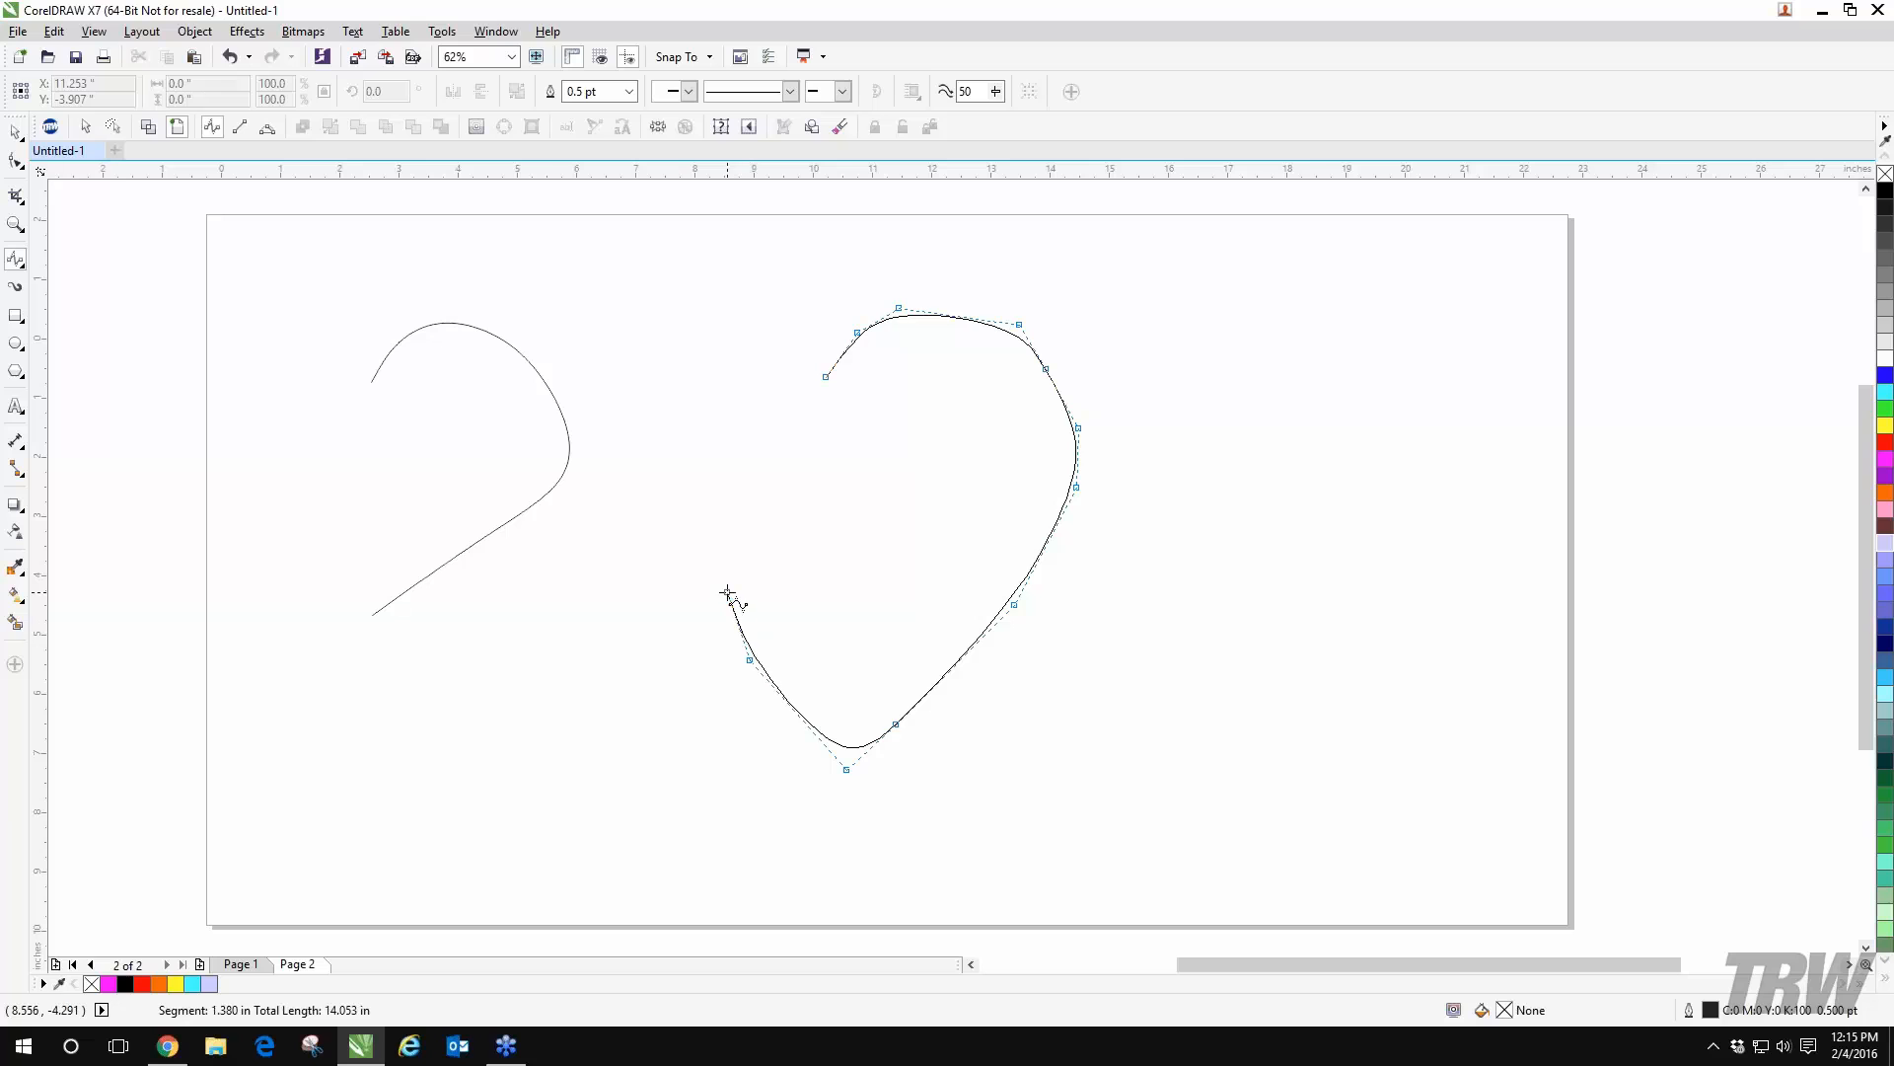
pyautogui.click(686, 478)
pyautogui.click(616, 411)
pyautogui.click(602, 306)
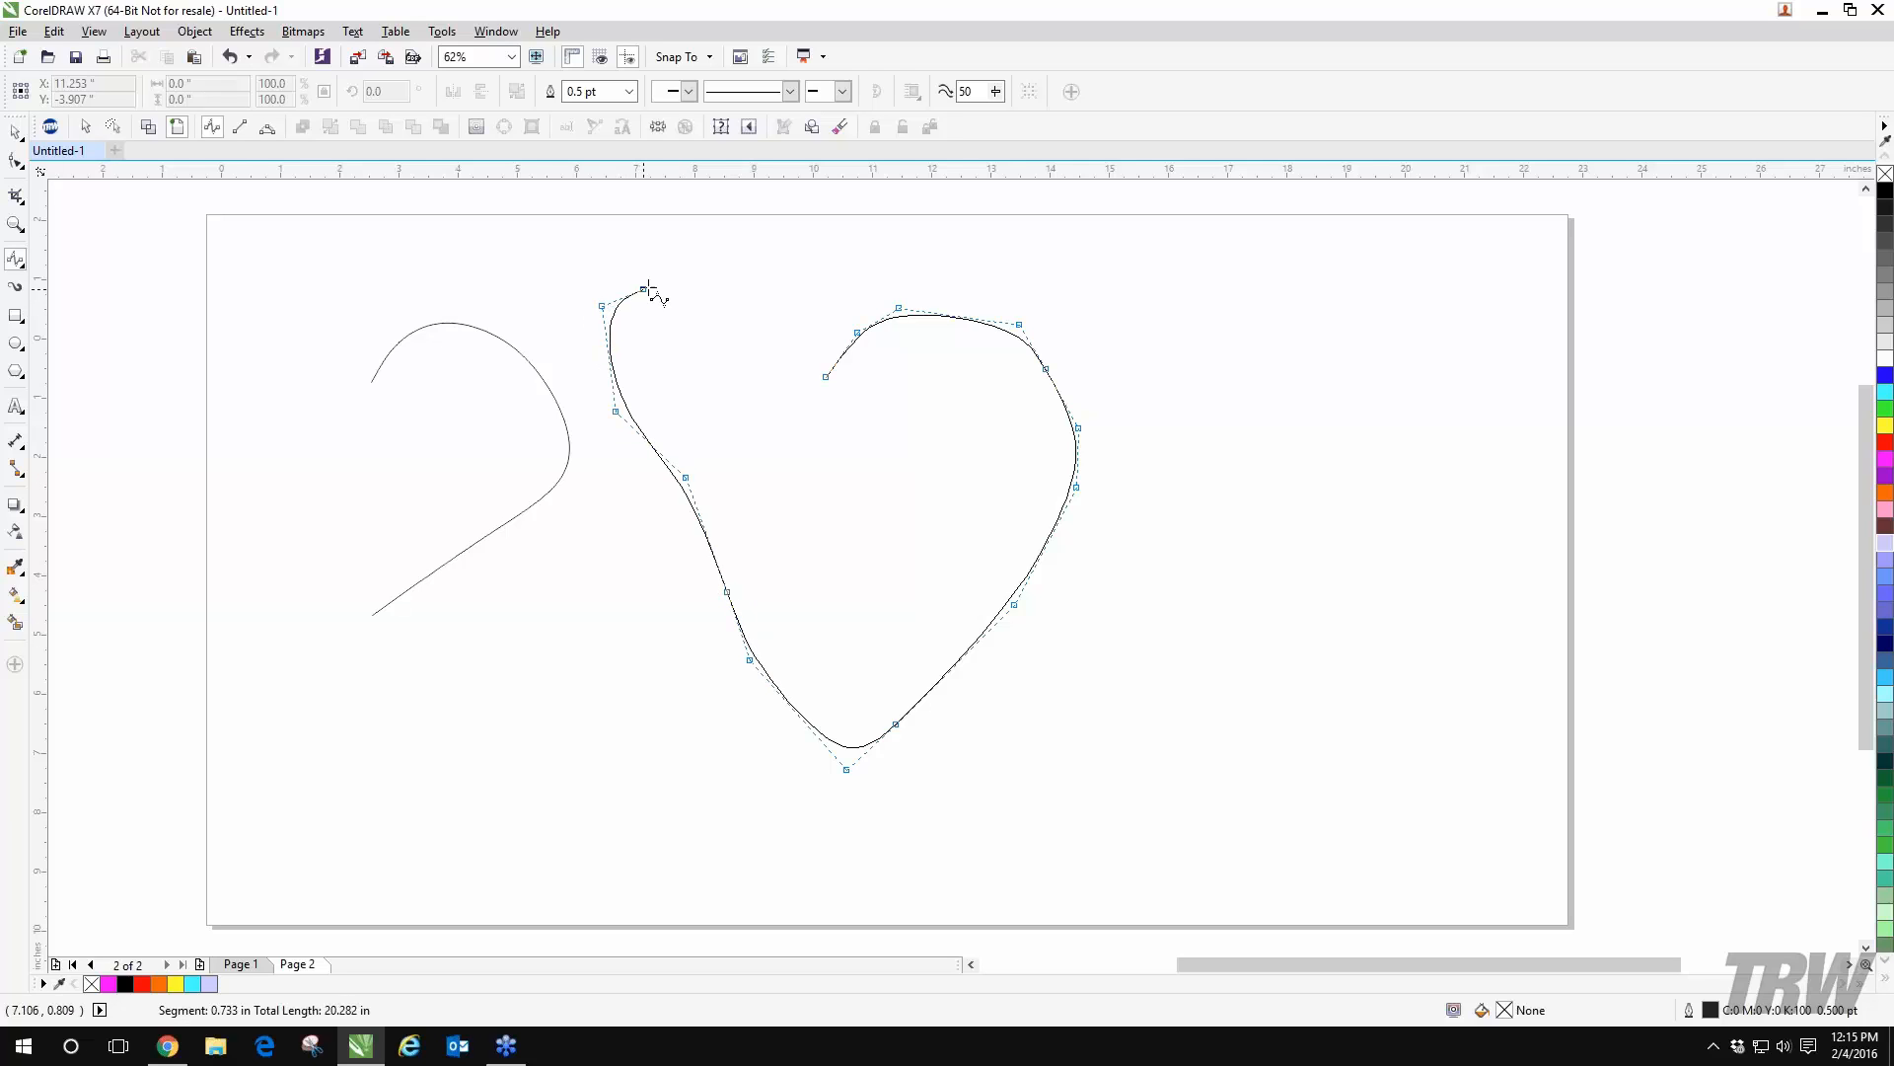
pyautogui.click(664, 284)
pyautogui.click(746, 287)
pyautogui.click(768, 353)
pyautogui.click(749, 402)
pyautogui.click(738, 457)
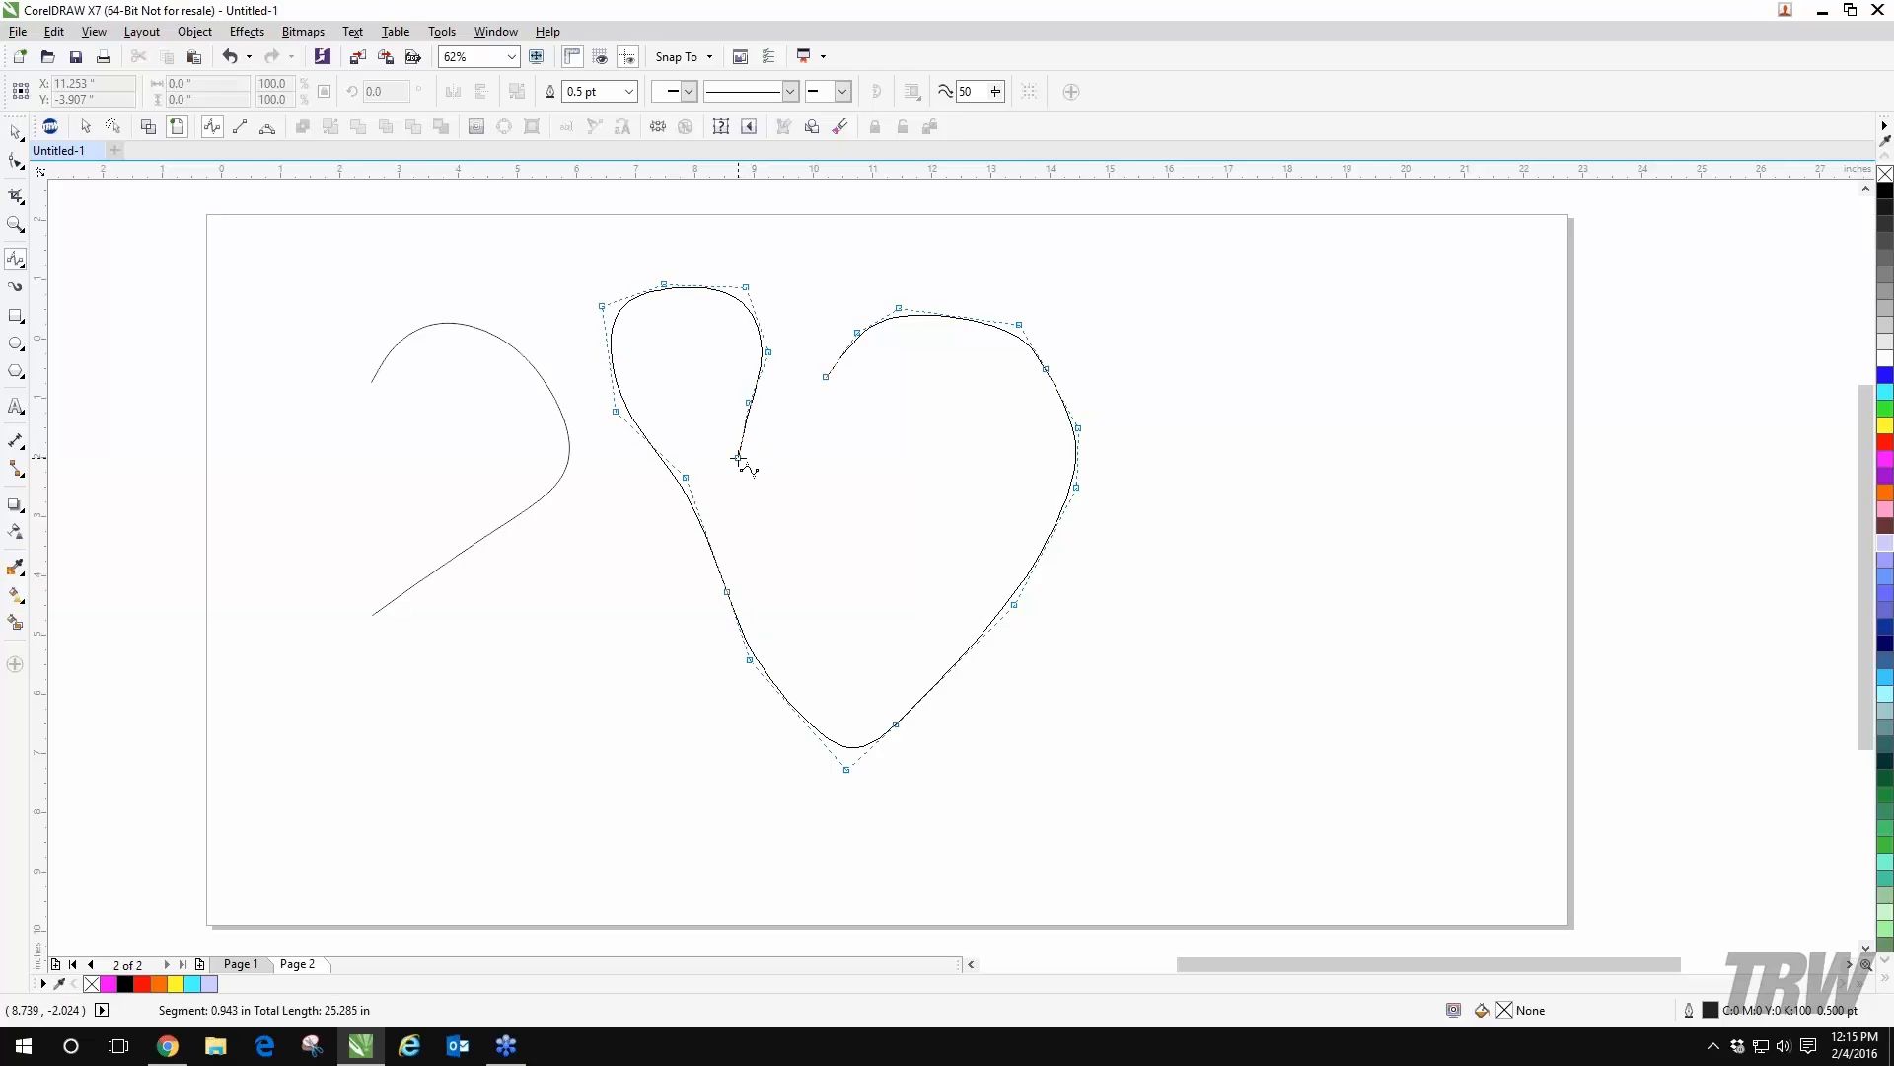
pyautogui.click(749, 494)
pyautogui.click(829, 522)
pyautogui.click(892, 479)
pyautogui.click(893, 421)
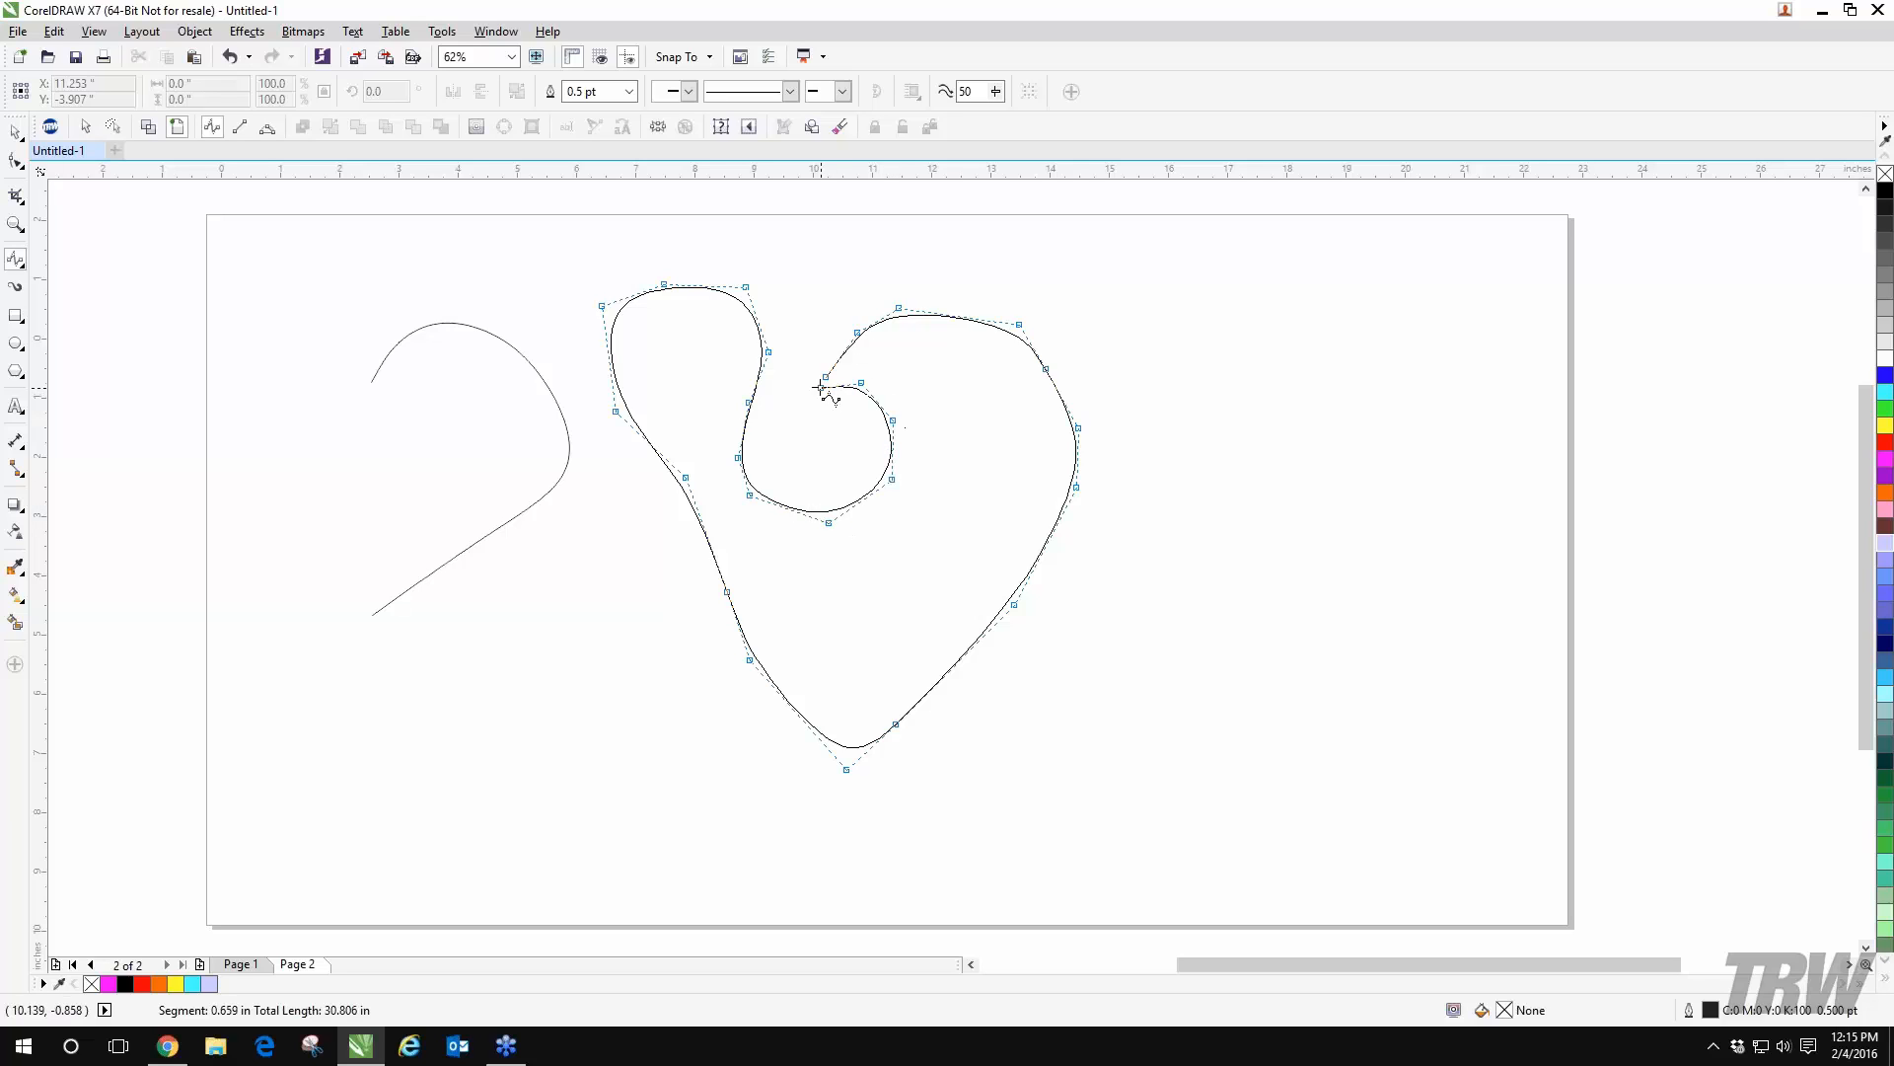
pyautogui.doubleClick(834, 373)
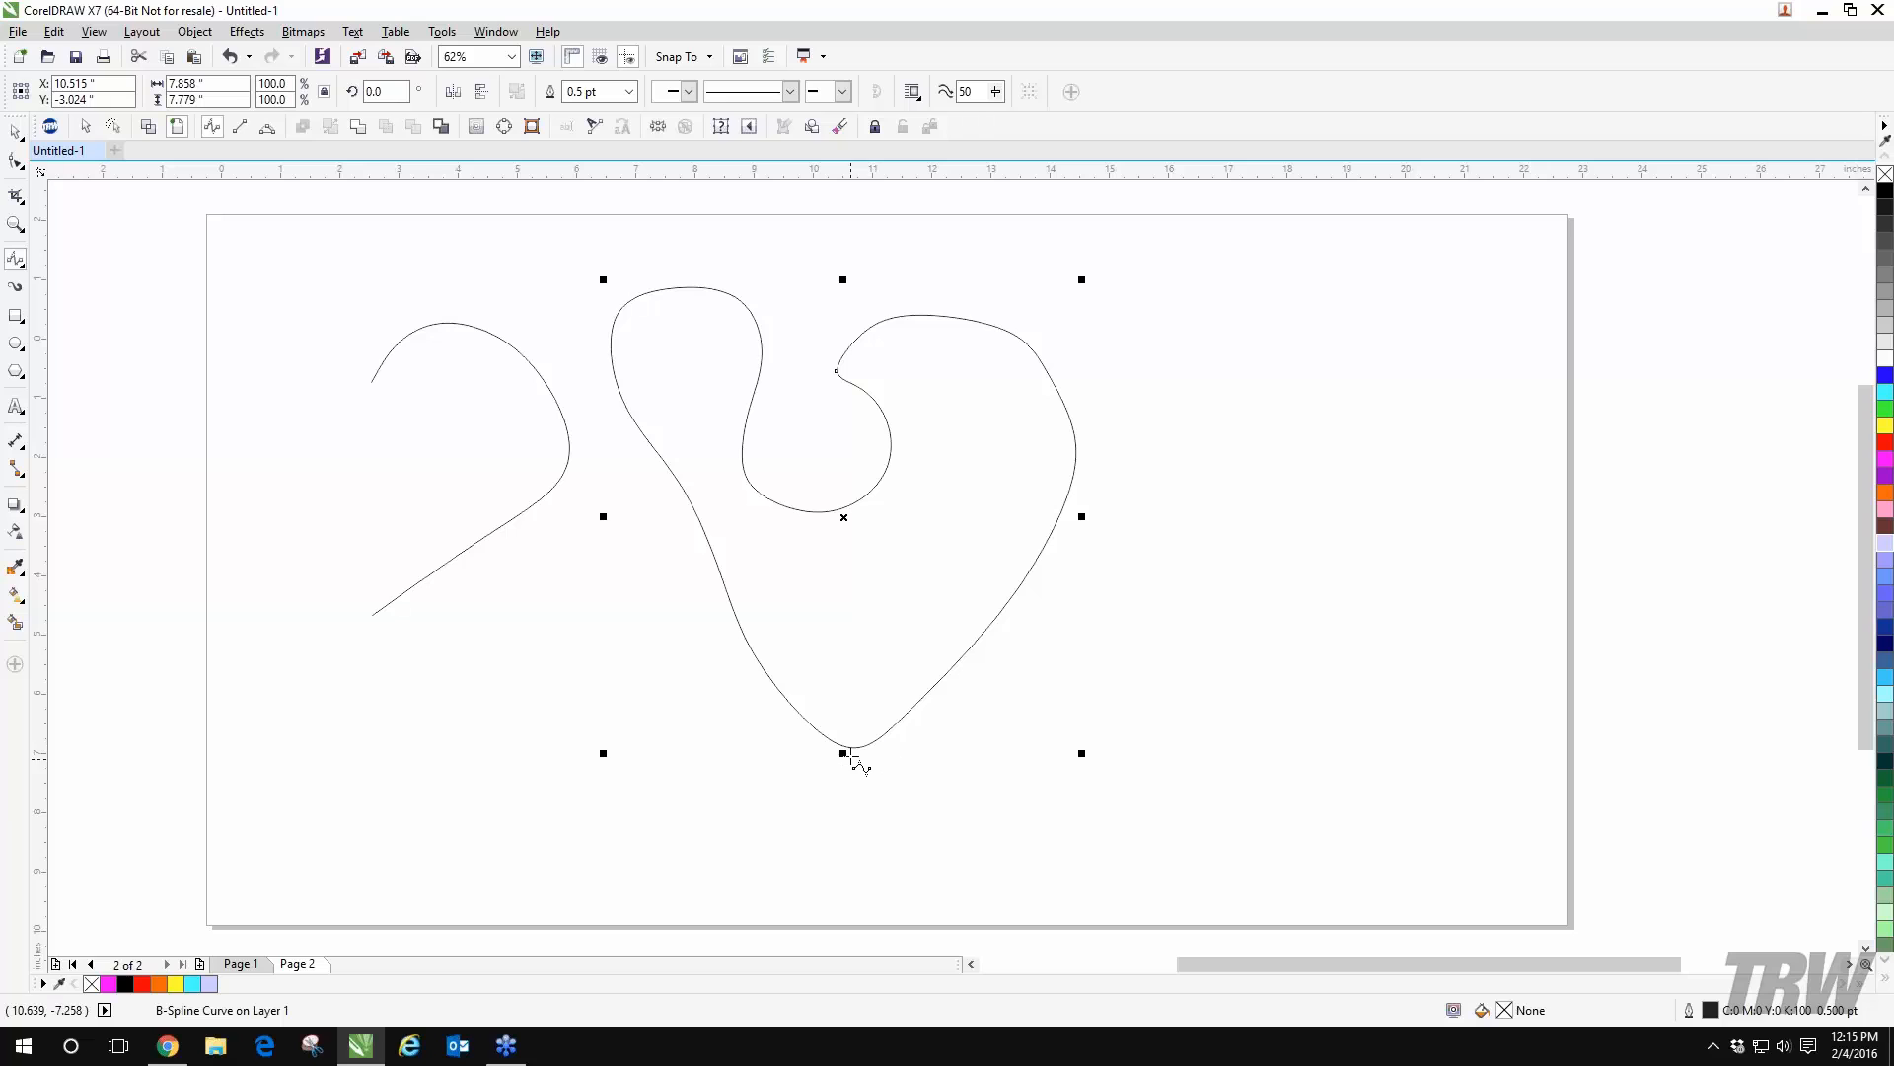
pyautogui.click(994, 584)
pyautogui.press('Delete')
# - Draw the left half of a heart with the B-Spline tool, from the upper notch to a sharp bottom point
pyautogui.click(954, 387)
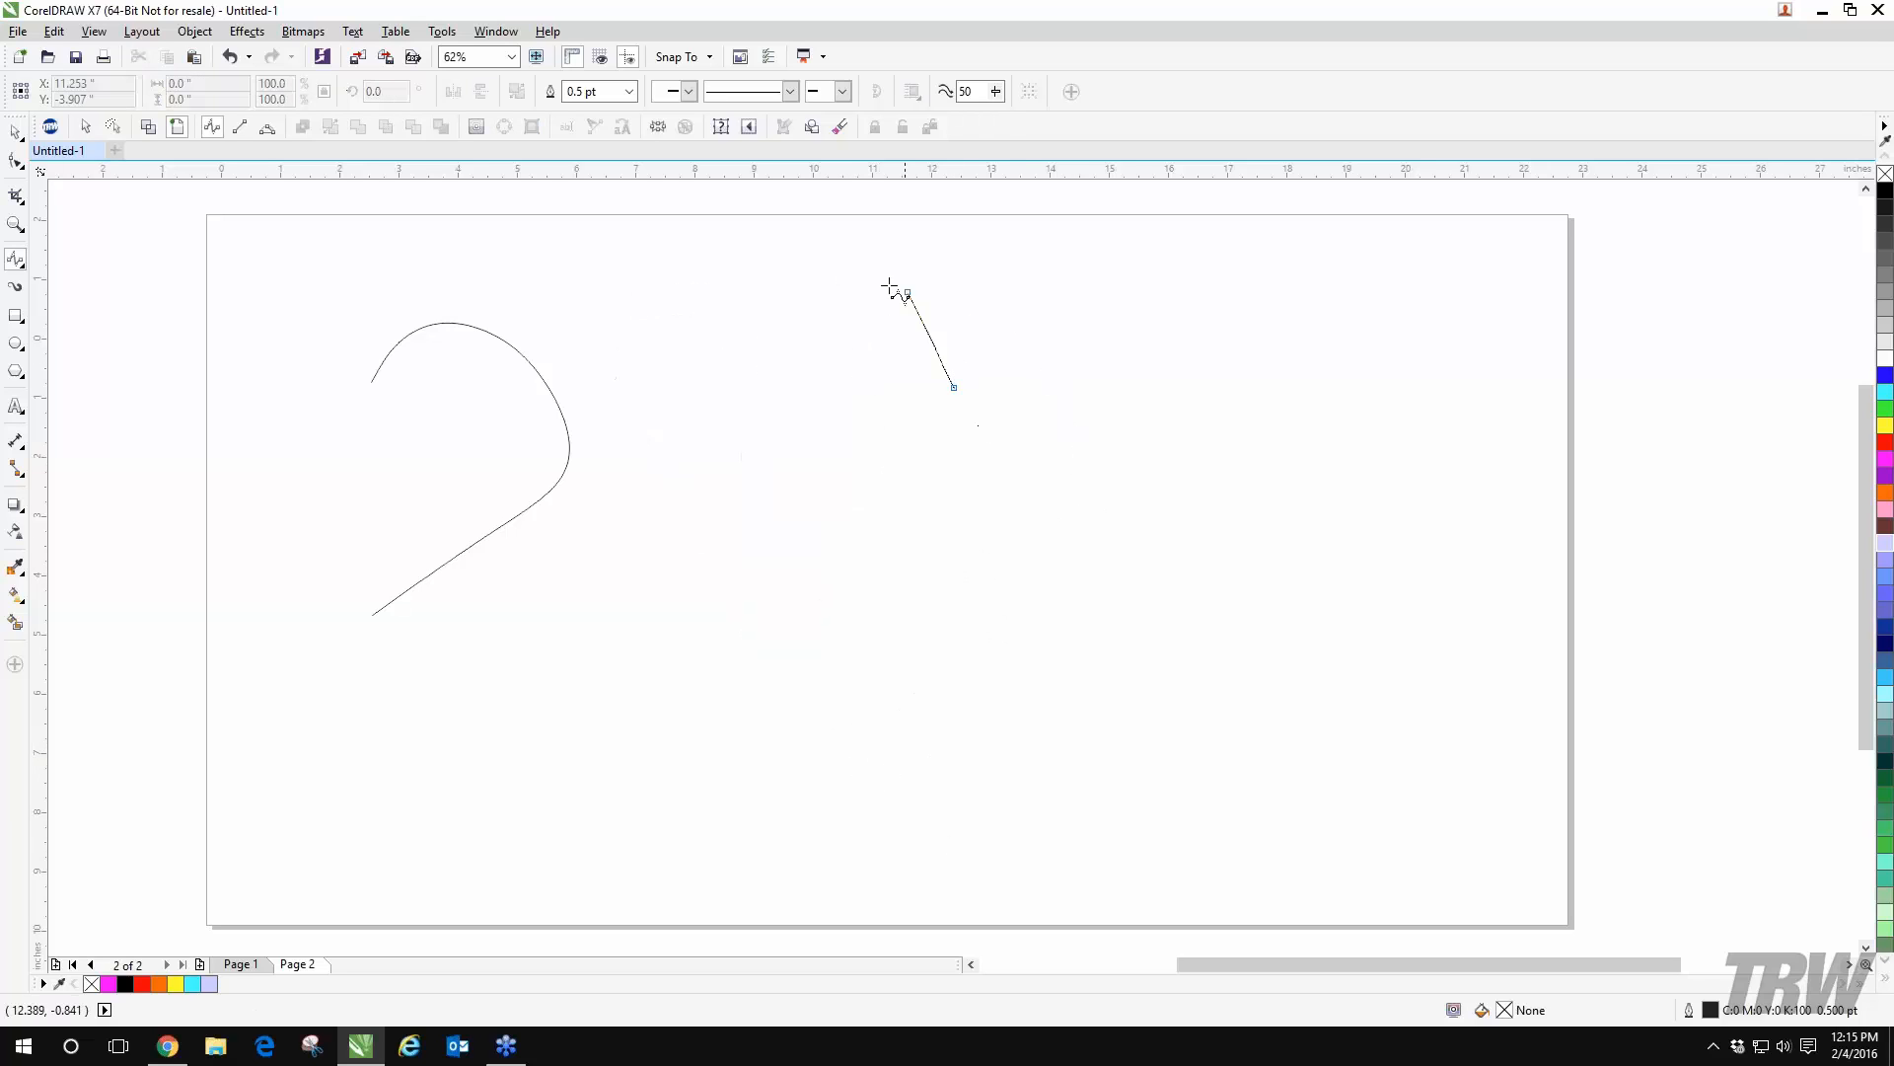
pyautogui.click(902, 293)
pyautogui.click(855, 294)
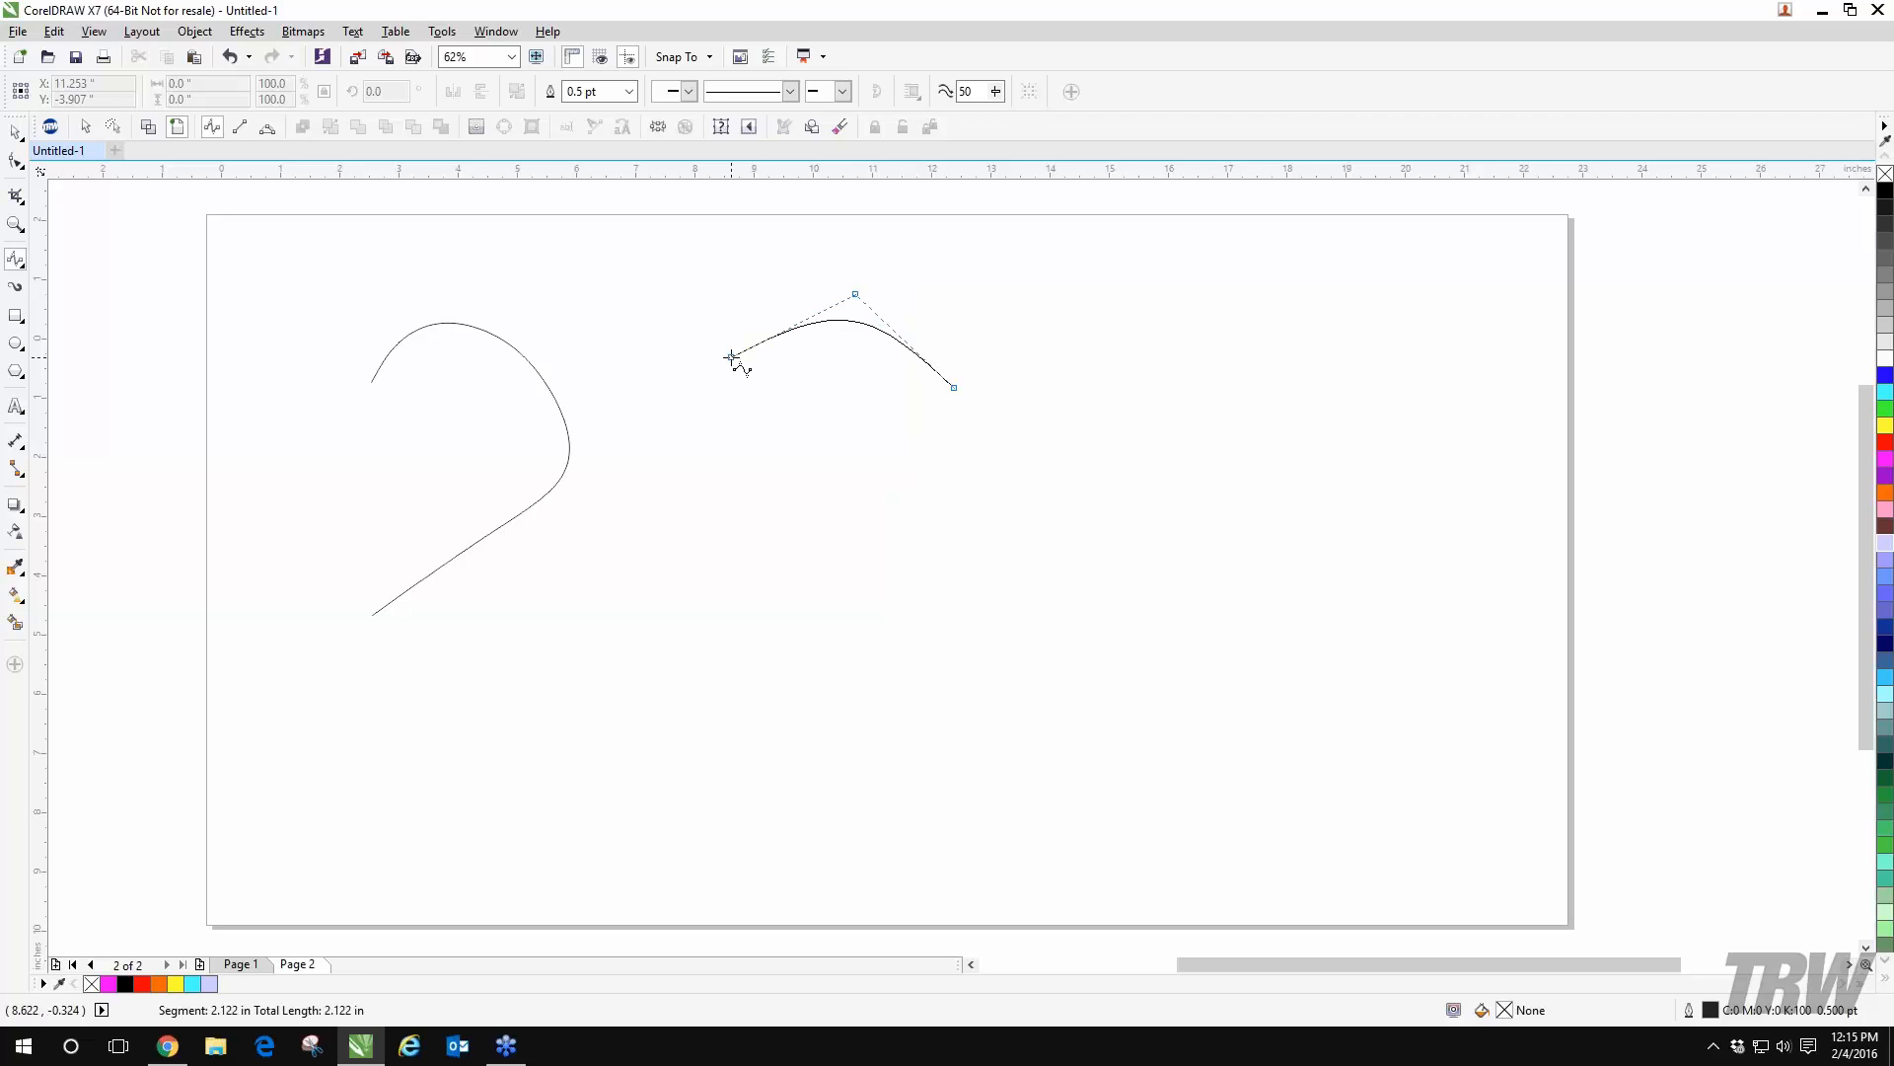
pyautogui.click(731, 358)
pyautogui.click(713, 453)
pyautogui.click(759, 589)
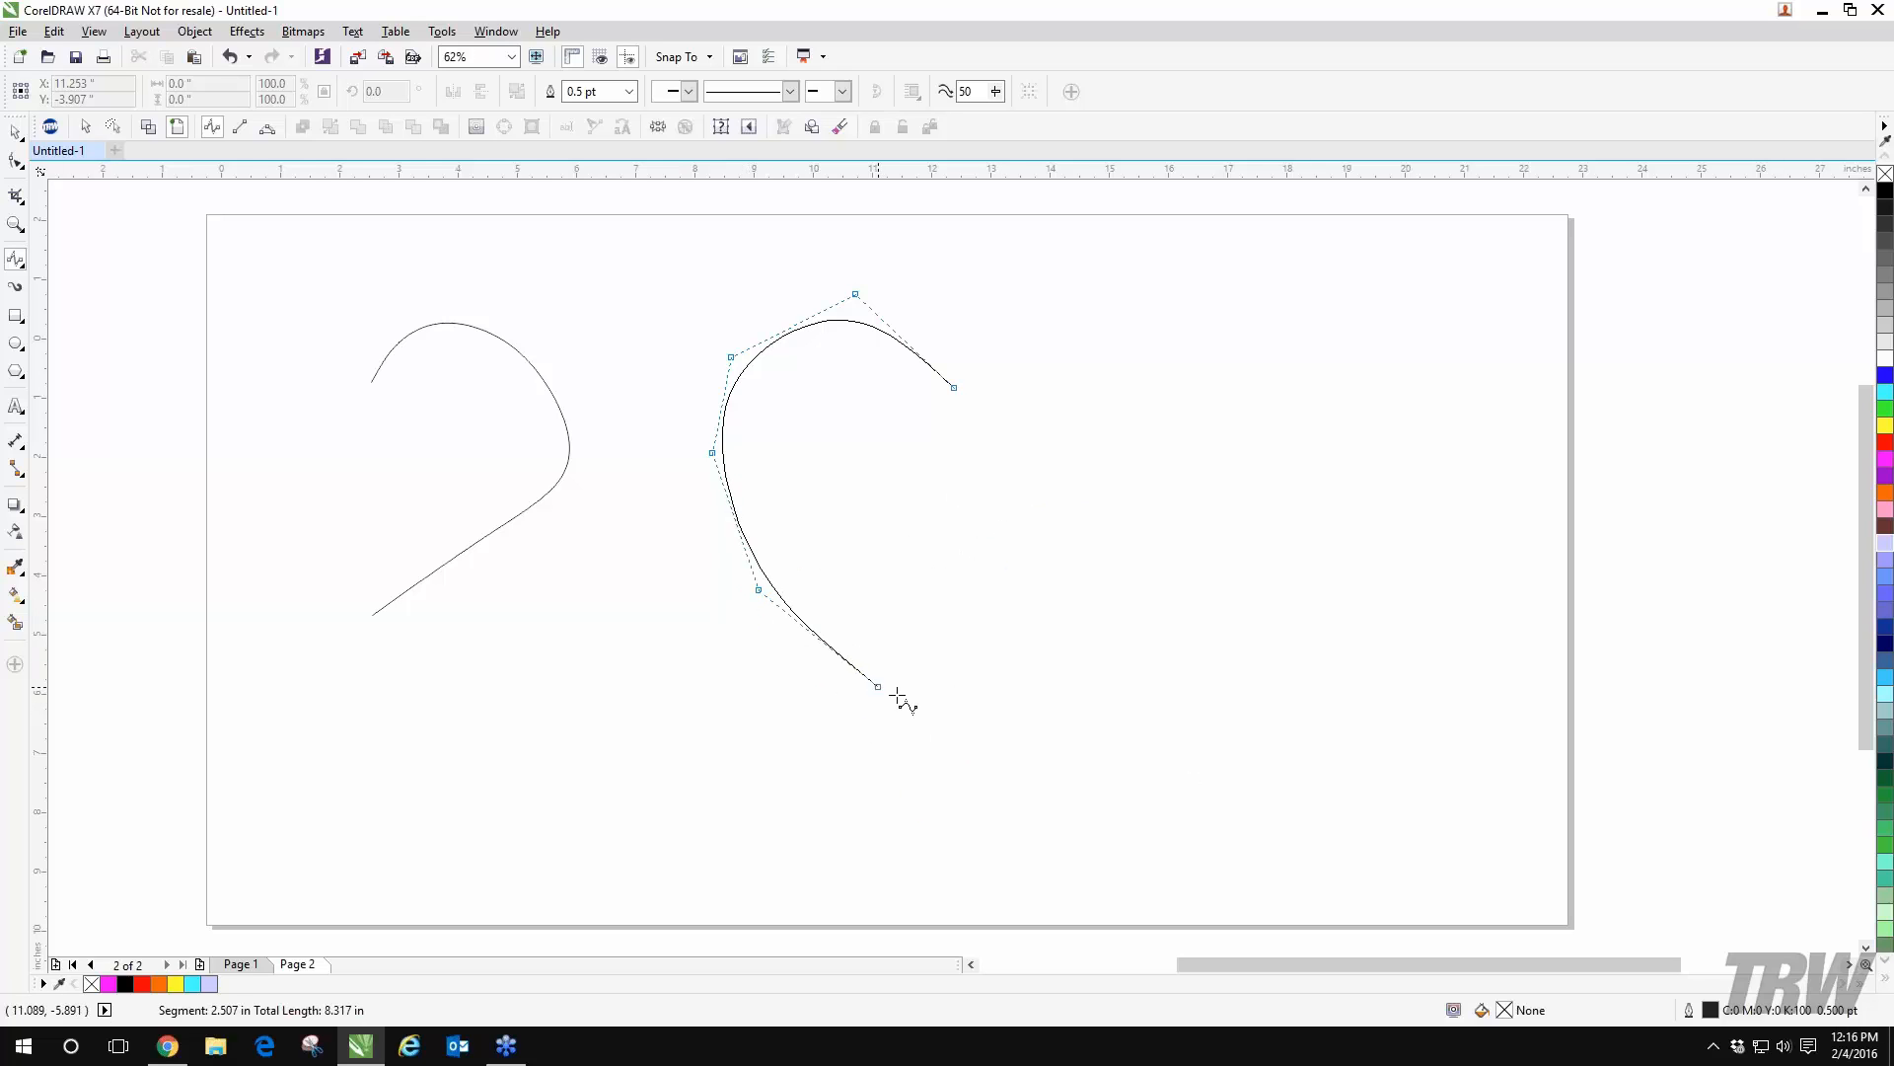
pyautogui.click(956, 736)
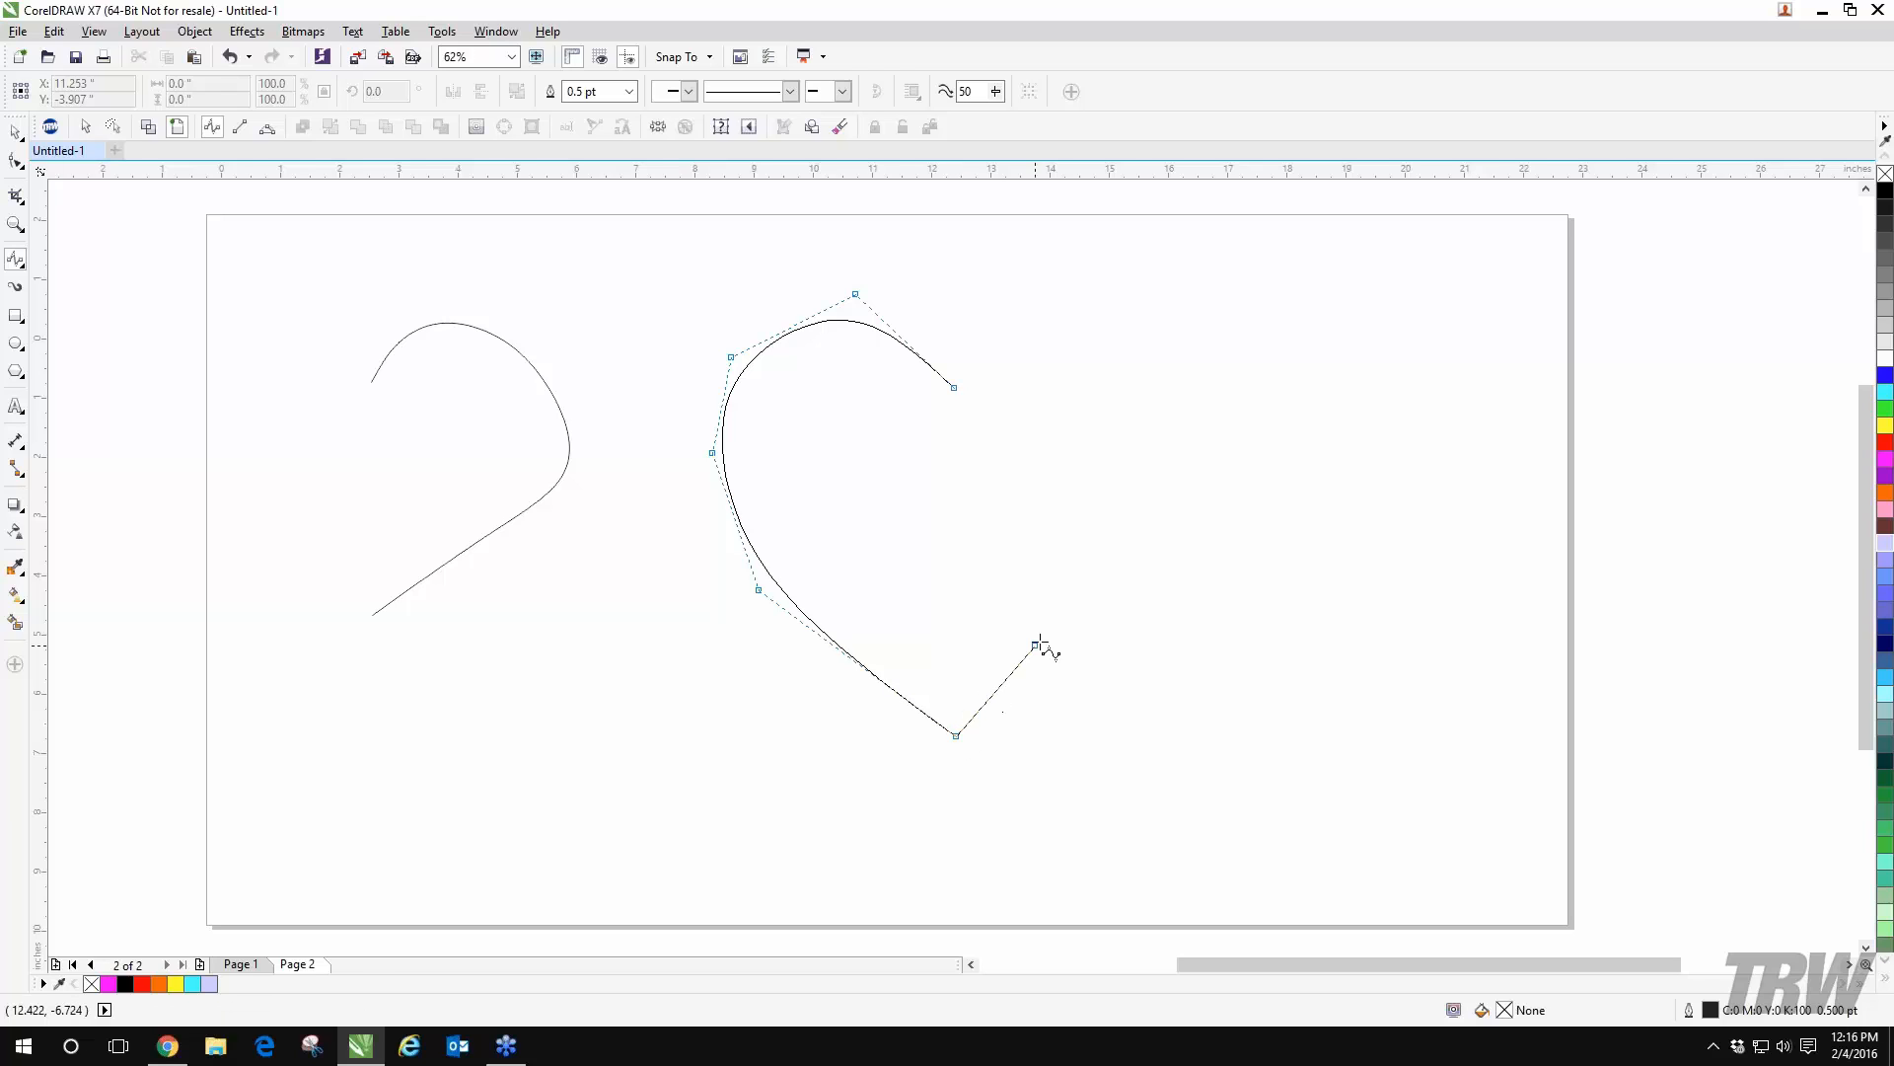
# - Draw the heart's right half and close it at the starting notch, making the heart about 7.62 by 7.38 inches
pyautogui.click(1094, 603)
pyautogui.click(1192, 461)
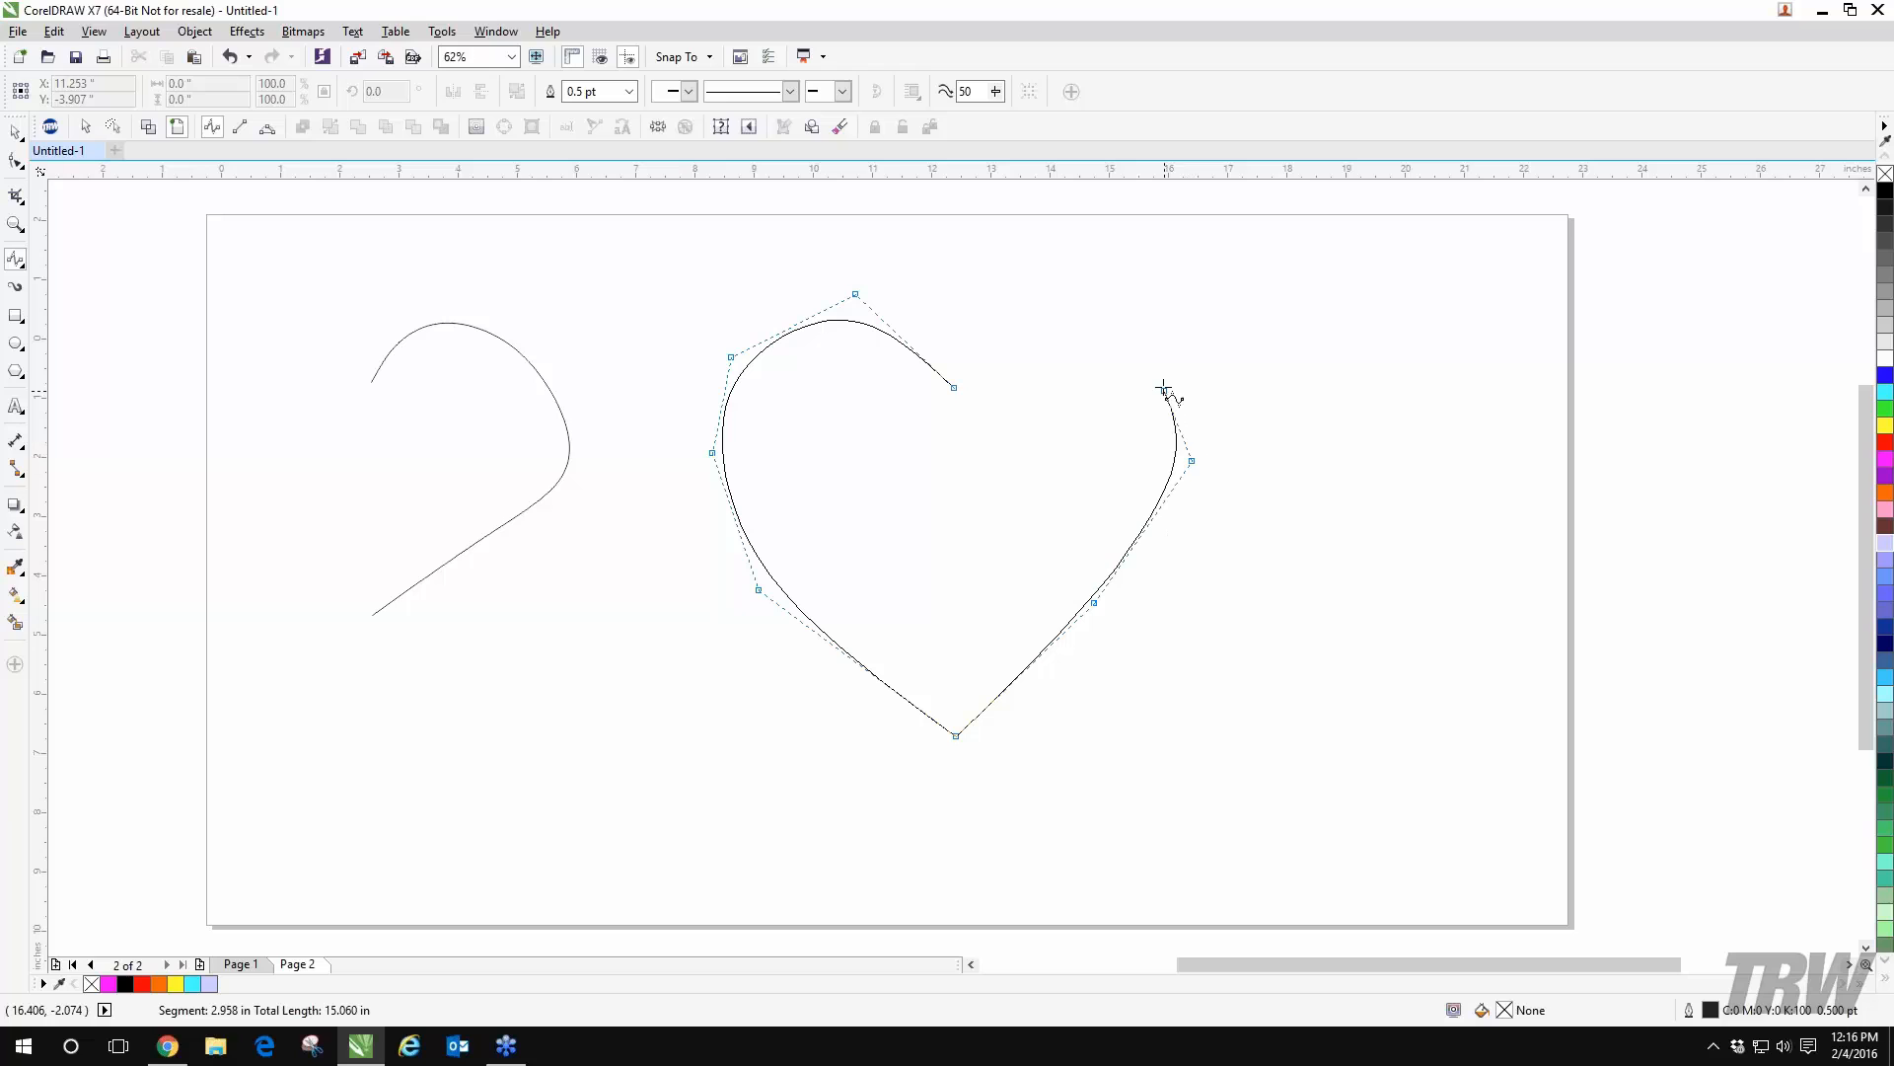
pyautogui.click(1155, 368)
pyautogui.click(1060, 268)
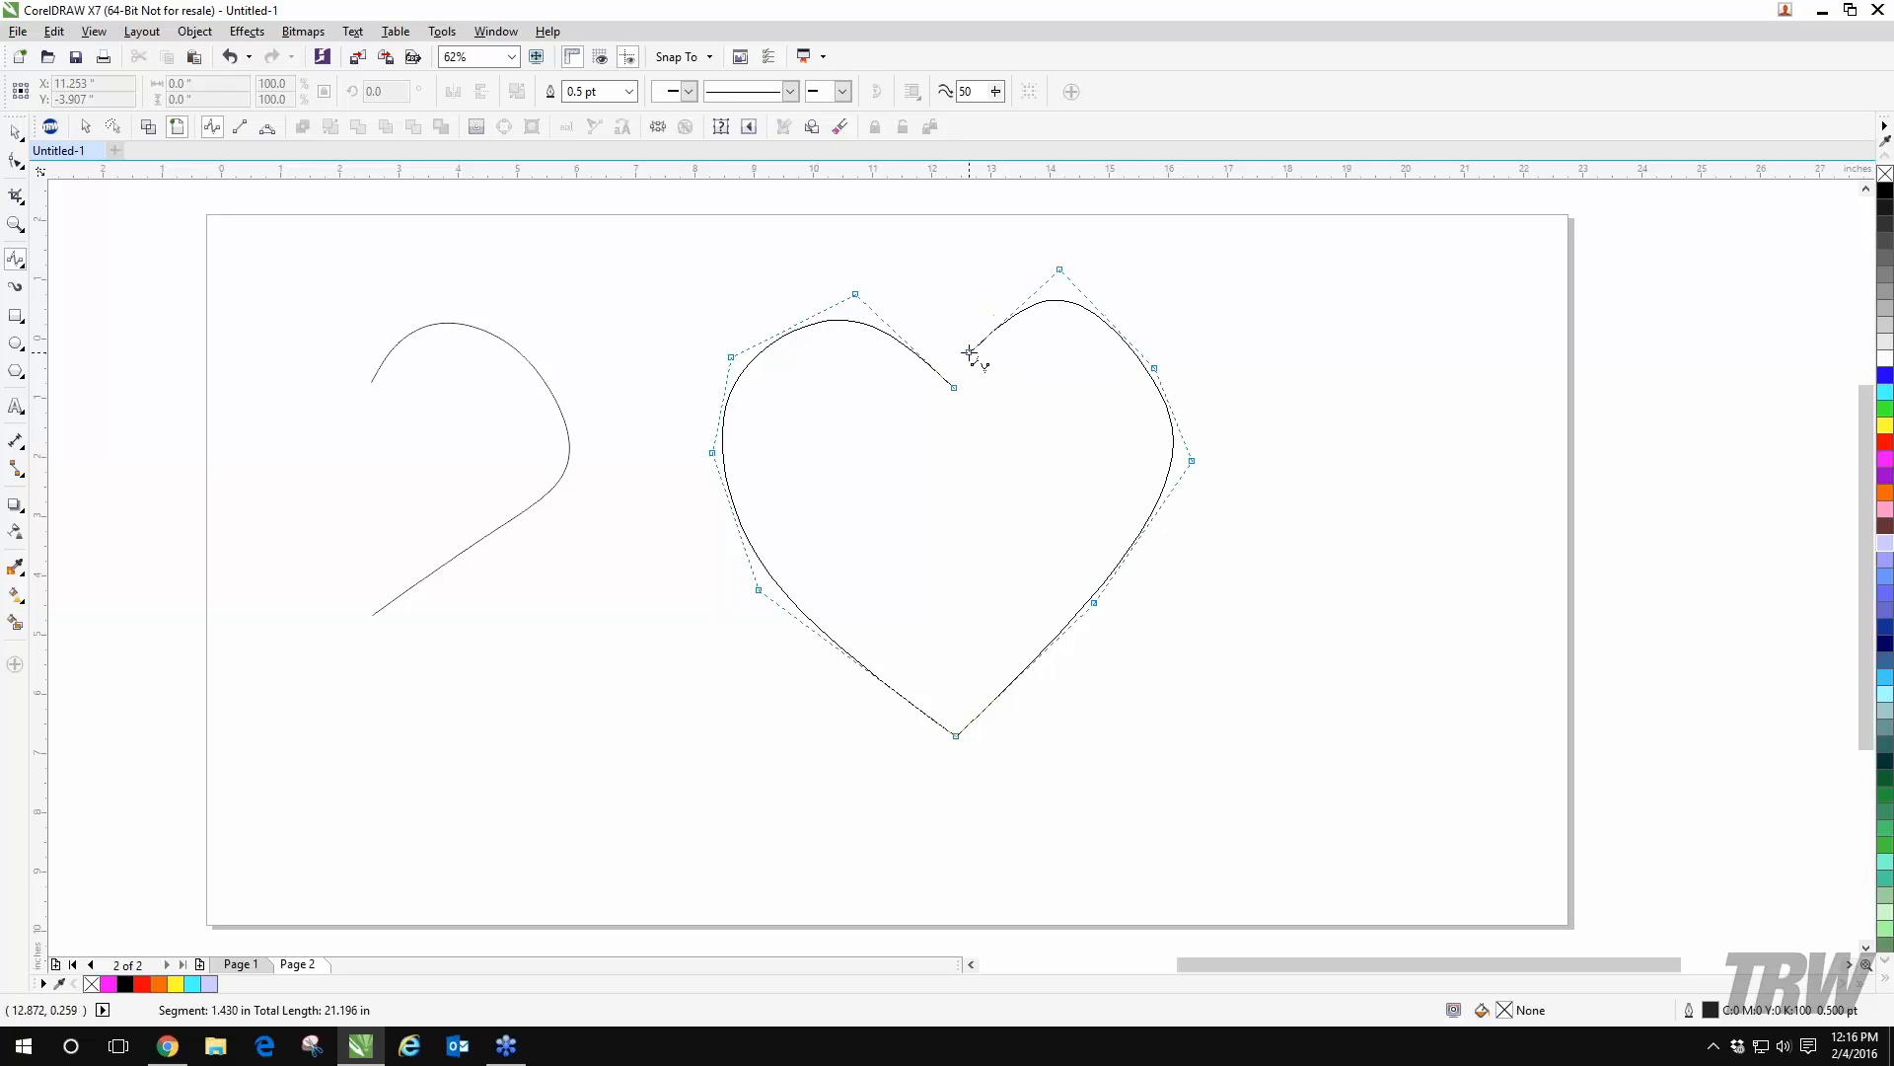
pyautogui.click(969, 353)
pyautogui.click(954, 387)
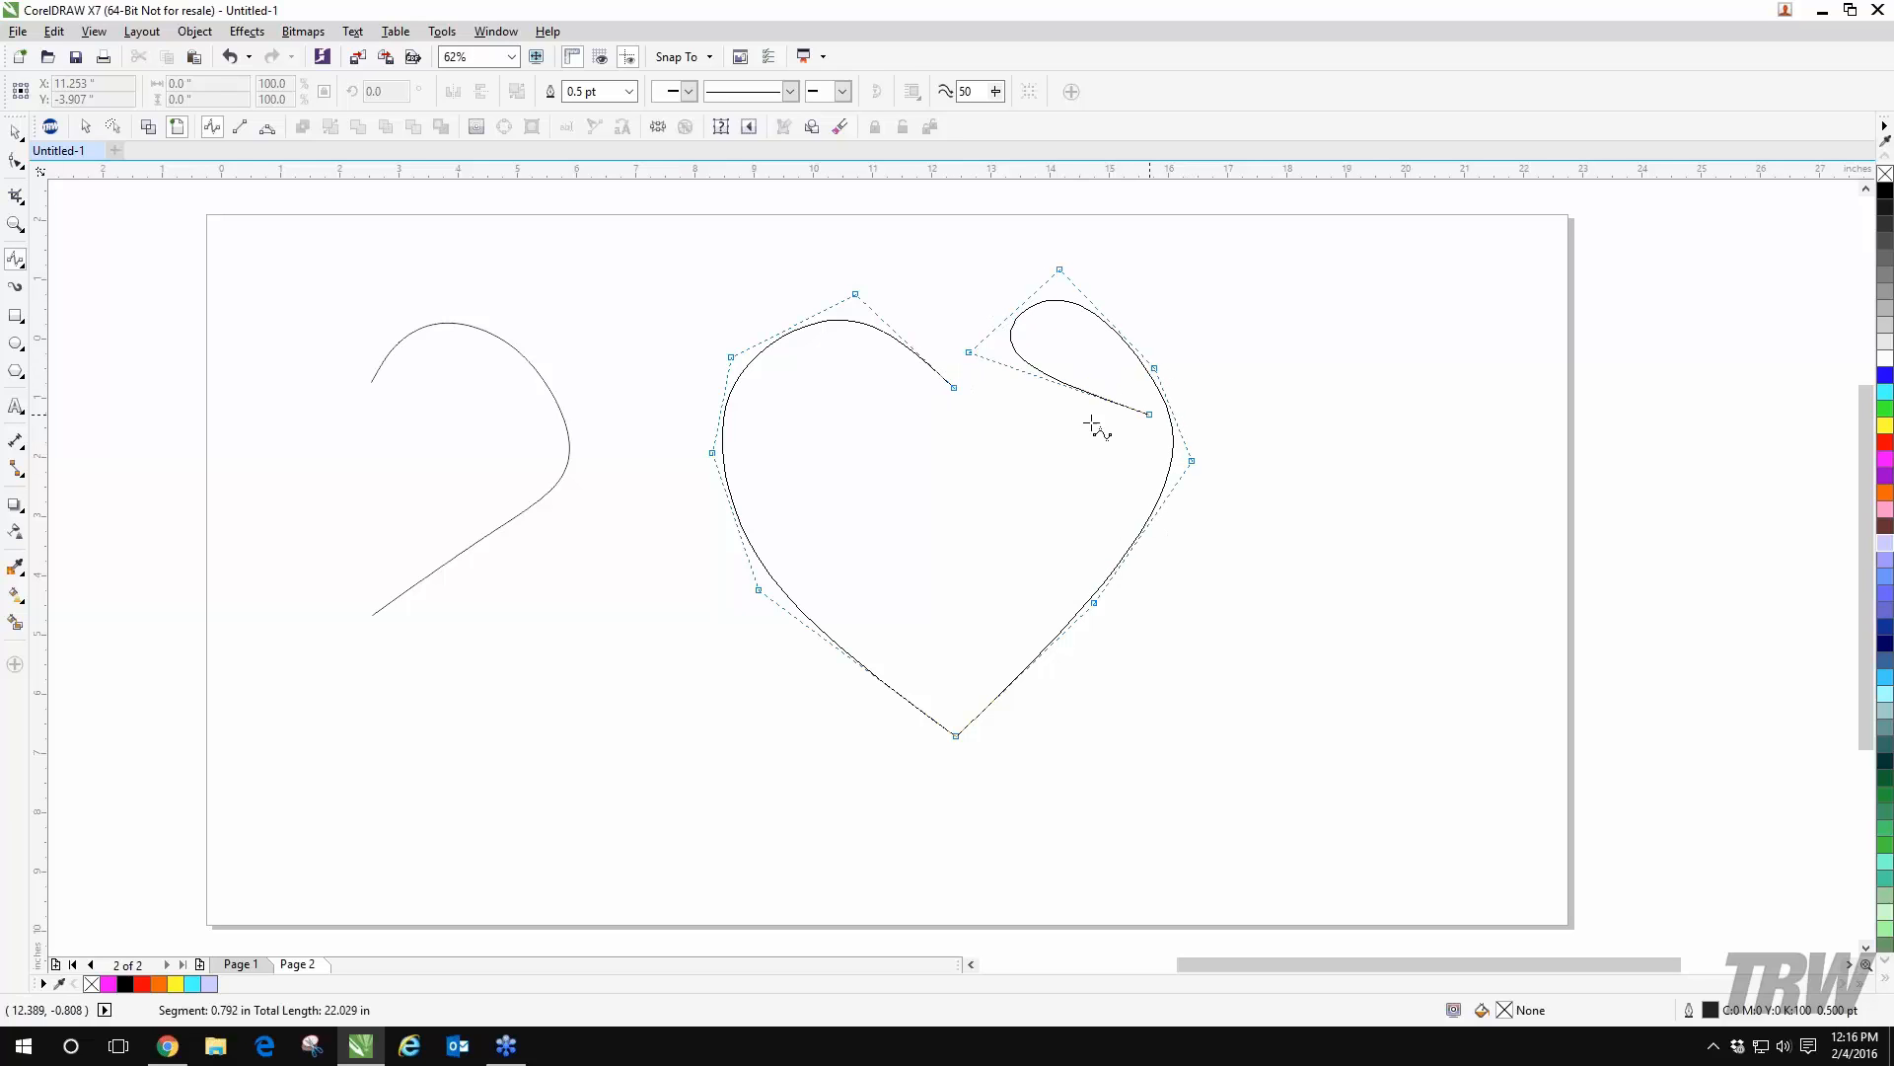
pyautogui.click(949, 384)
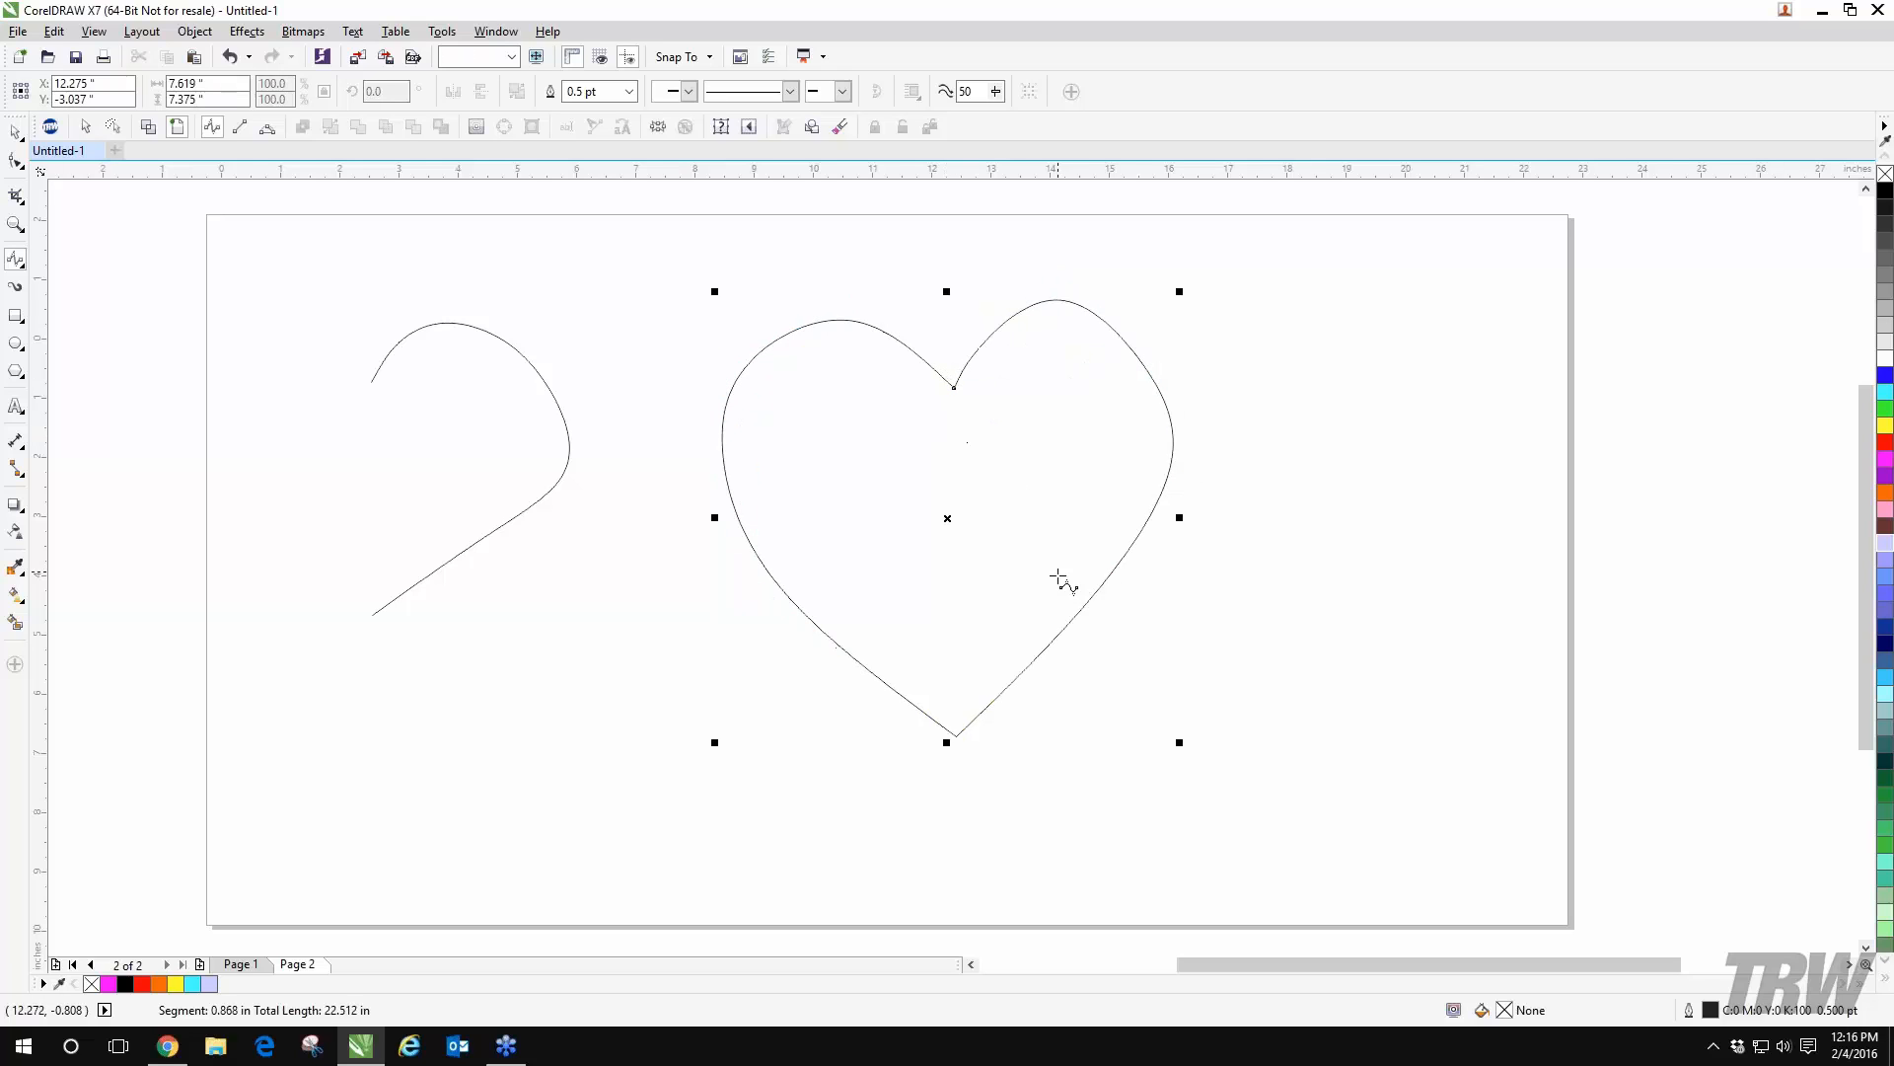
# - Move the heart slightly up and right to about X 12.43, Y -2.84 inches
pyautogui.press('space')
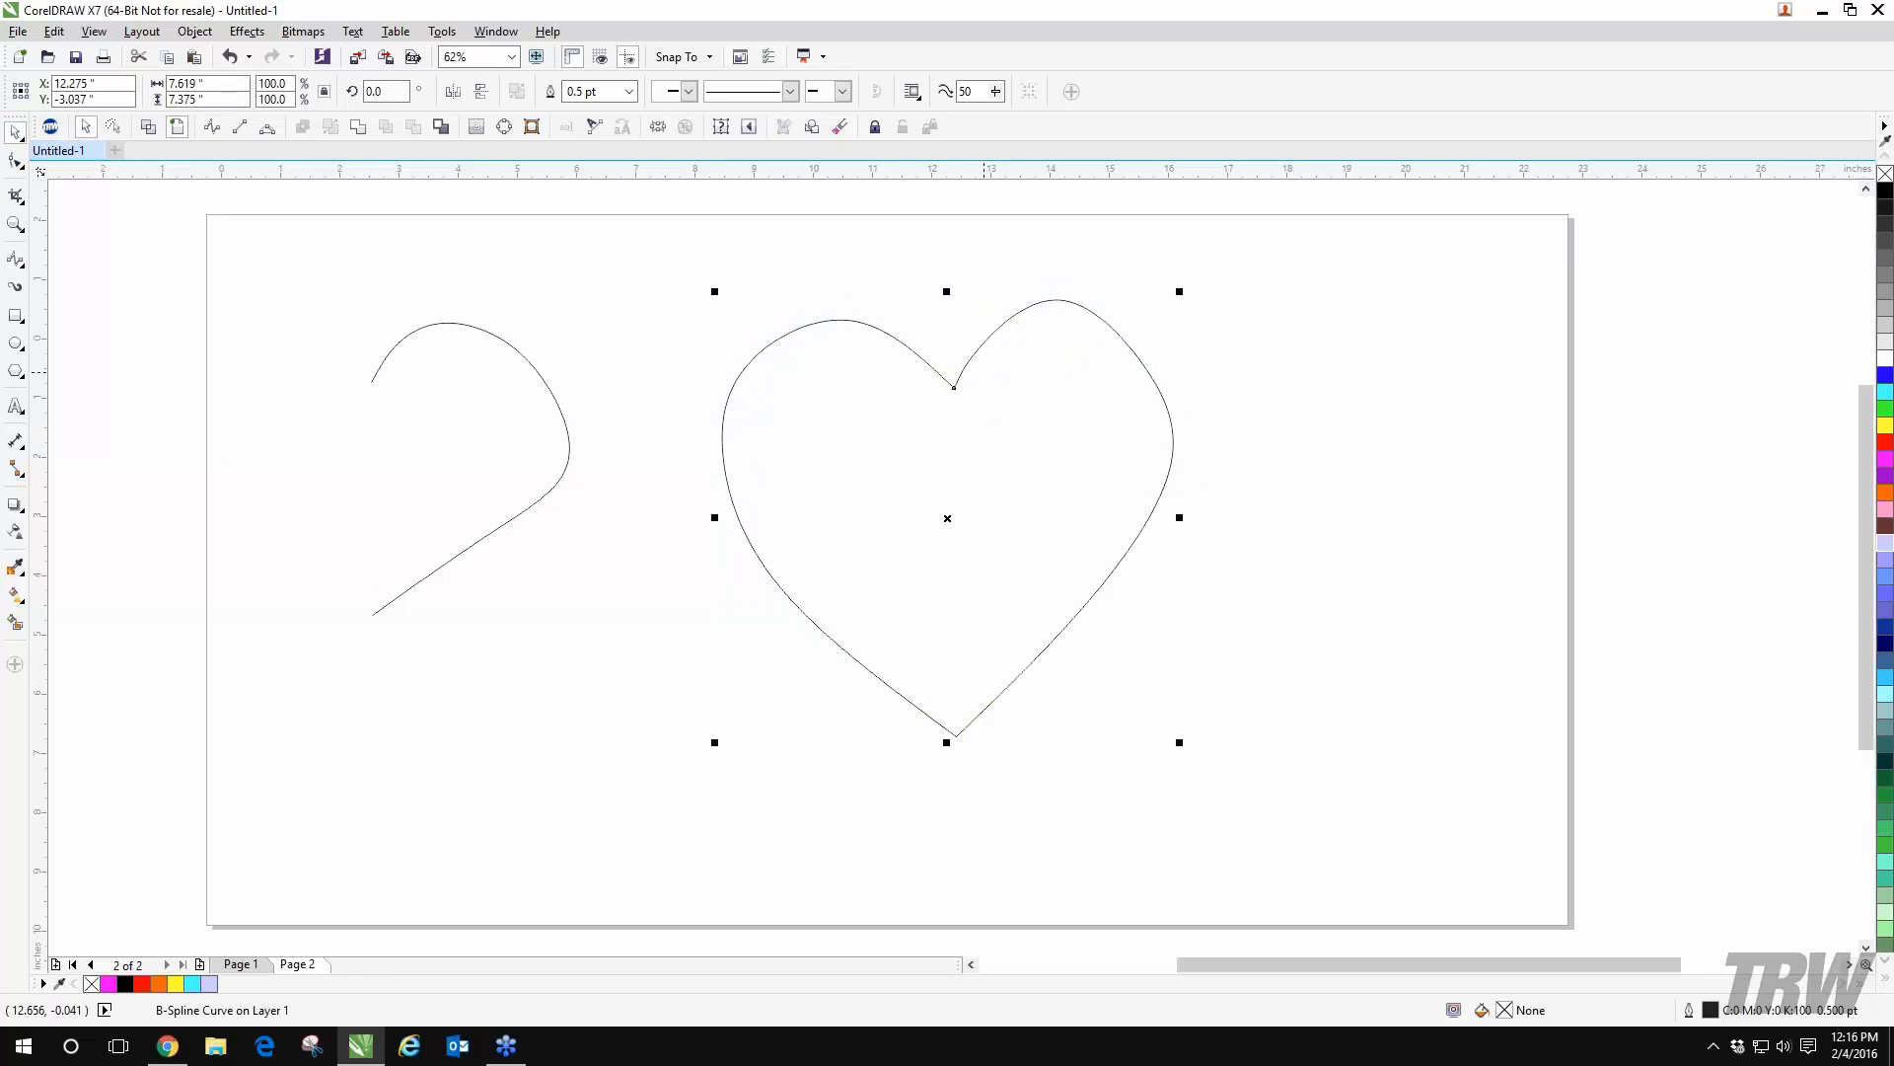
pyautogui.moveTo(1006, 489); pyautogui.dragTo(1046, 476)
pyautogui.click(1040, 465)
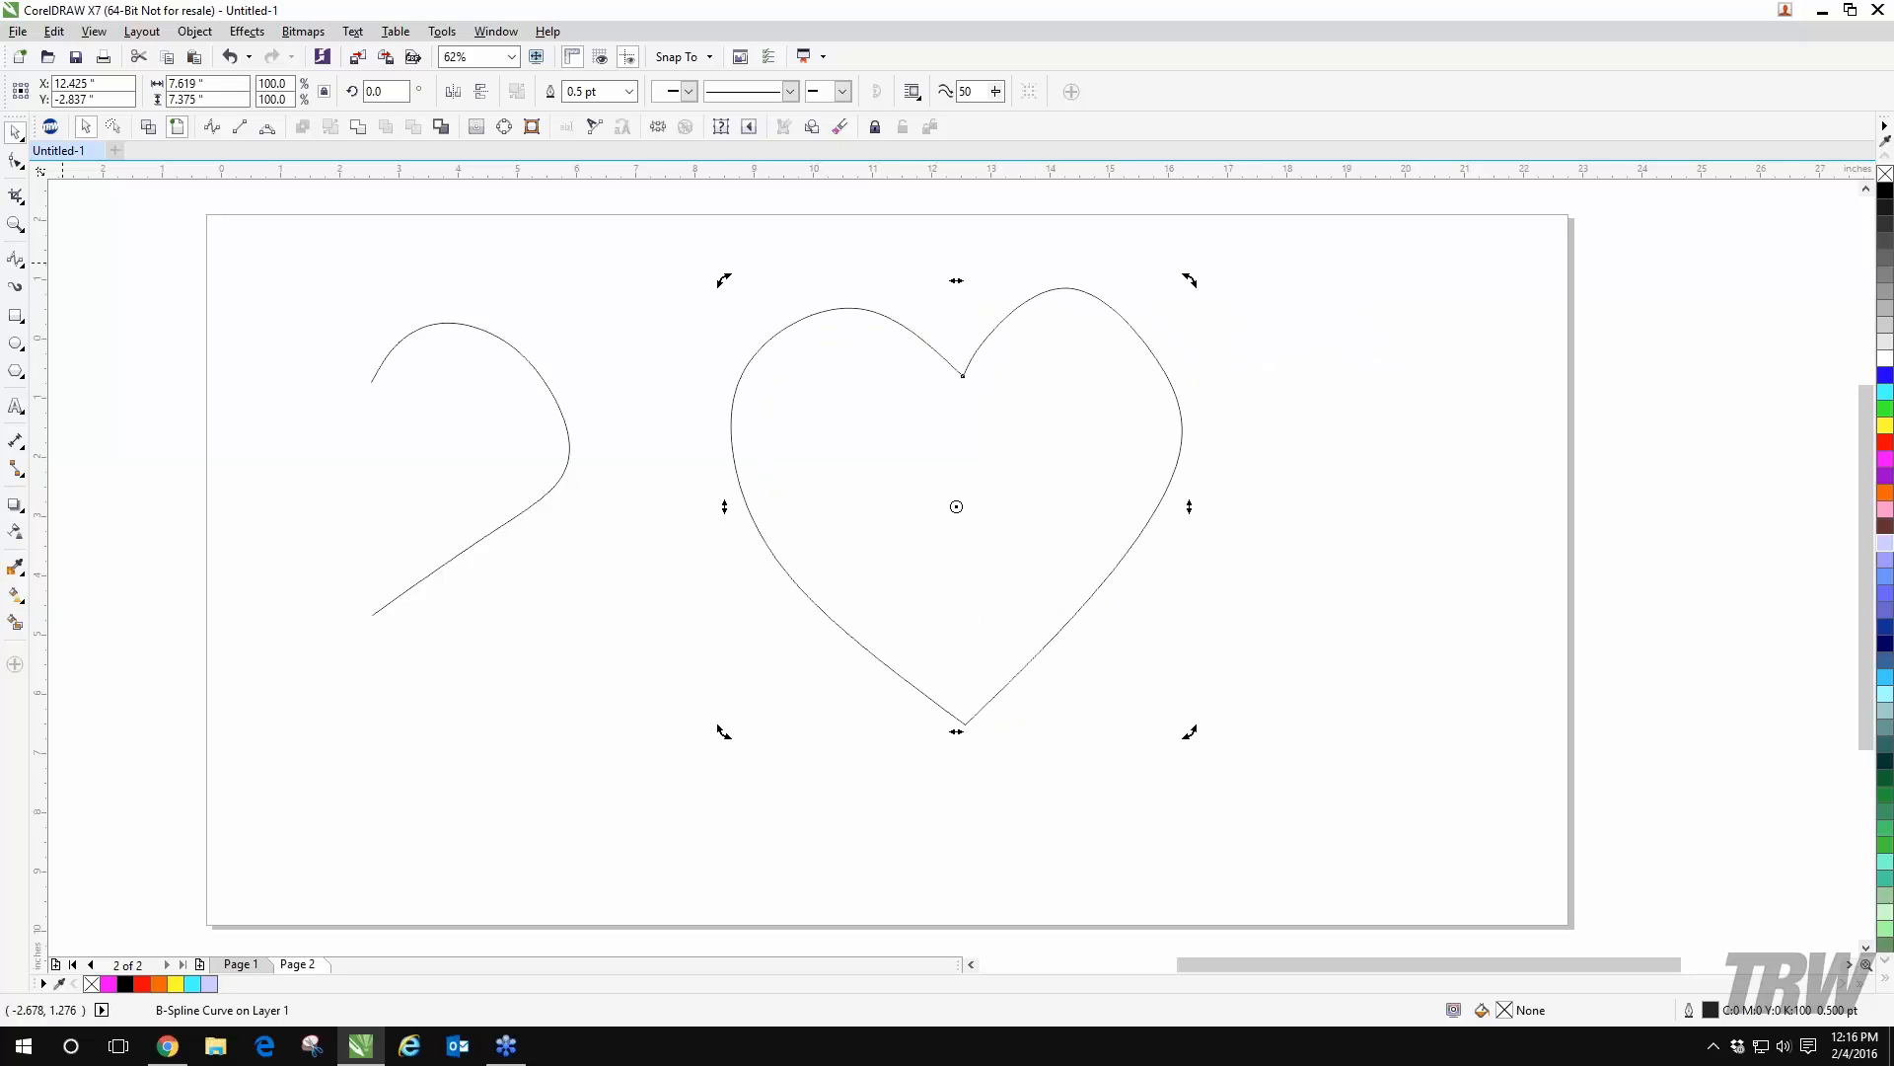
# - Show the heart's B-spline control points, and move the open curve to about X 4.64, Y -1.64 inches
pyautogui.click(13, 163)
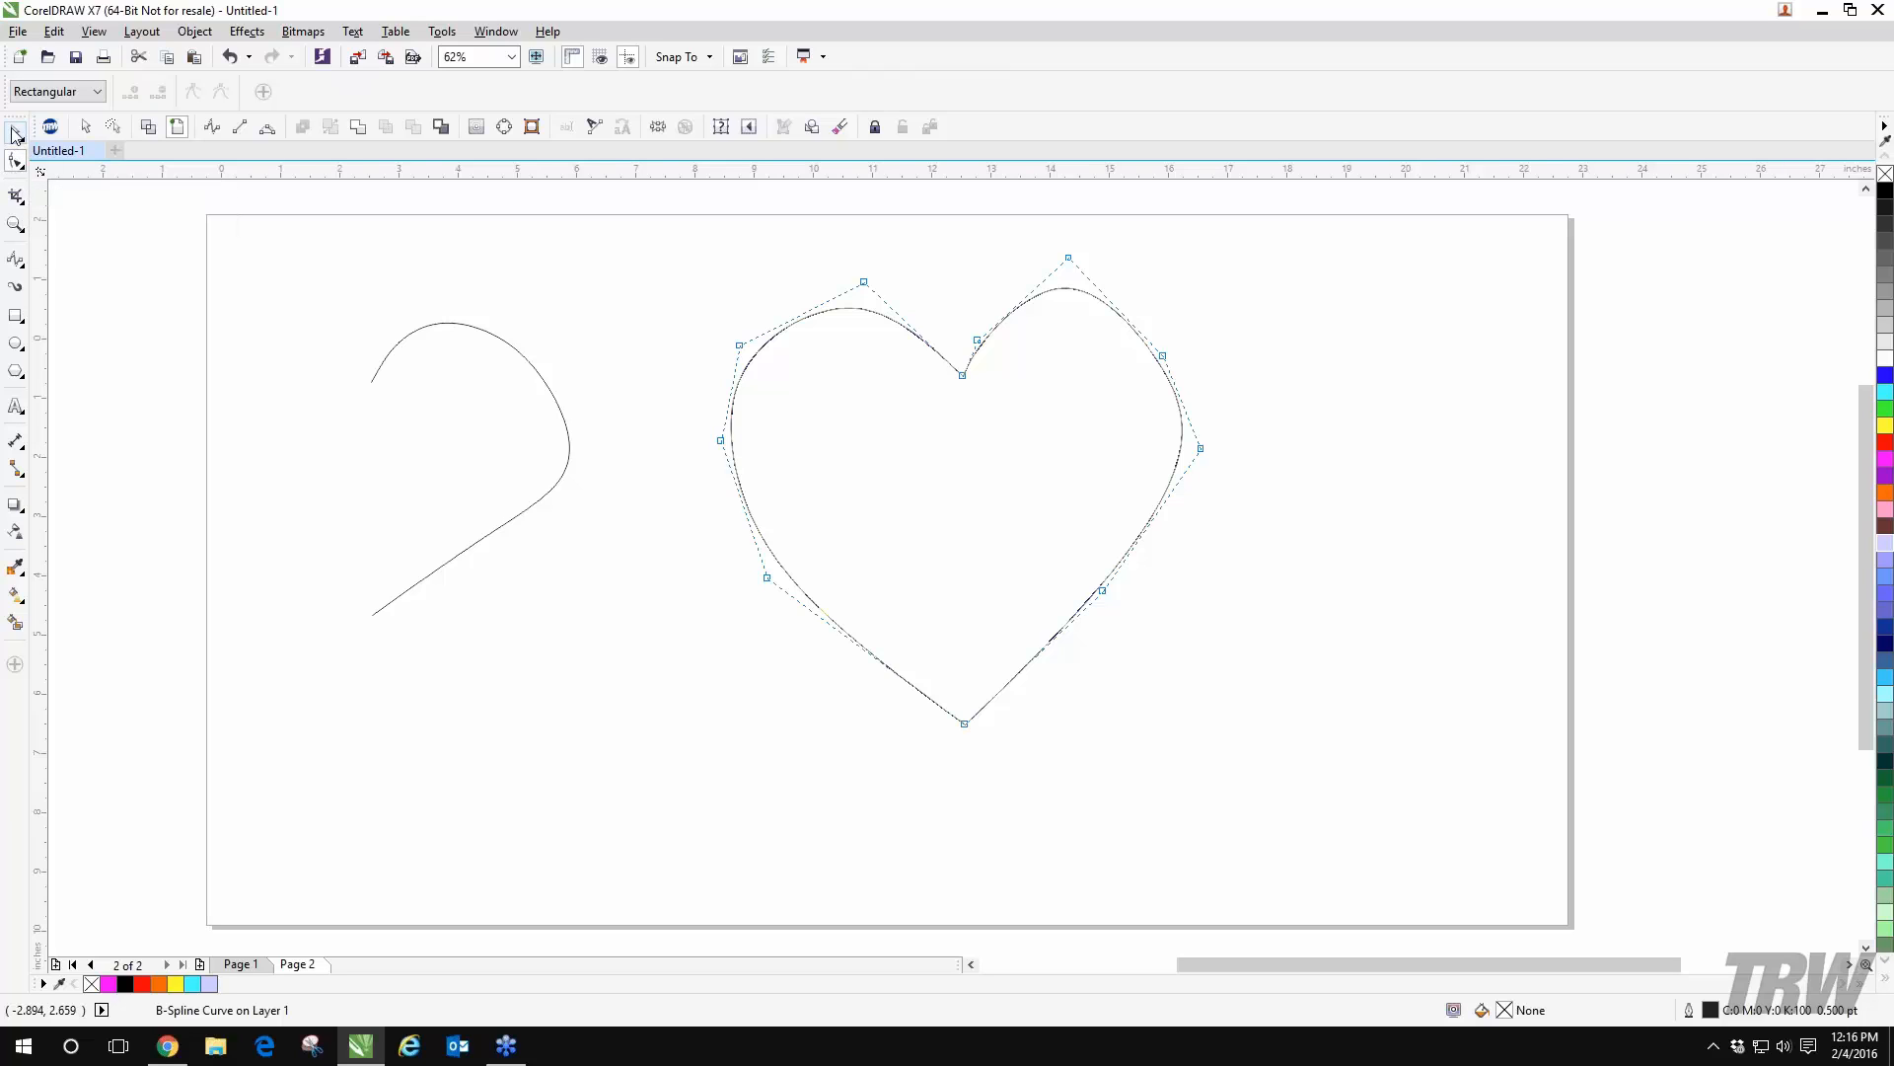
pyautogui.click(15, 131)
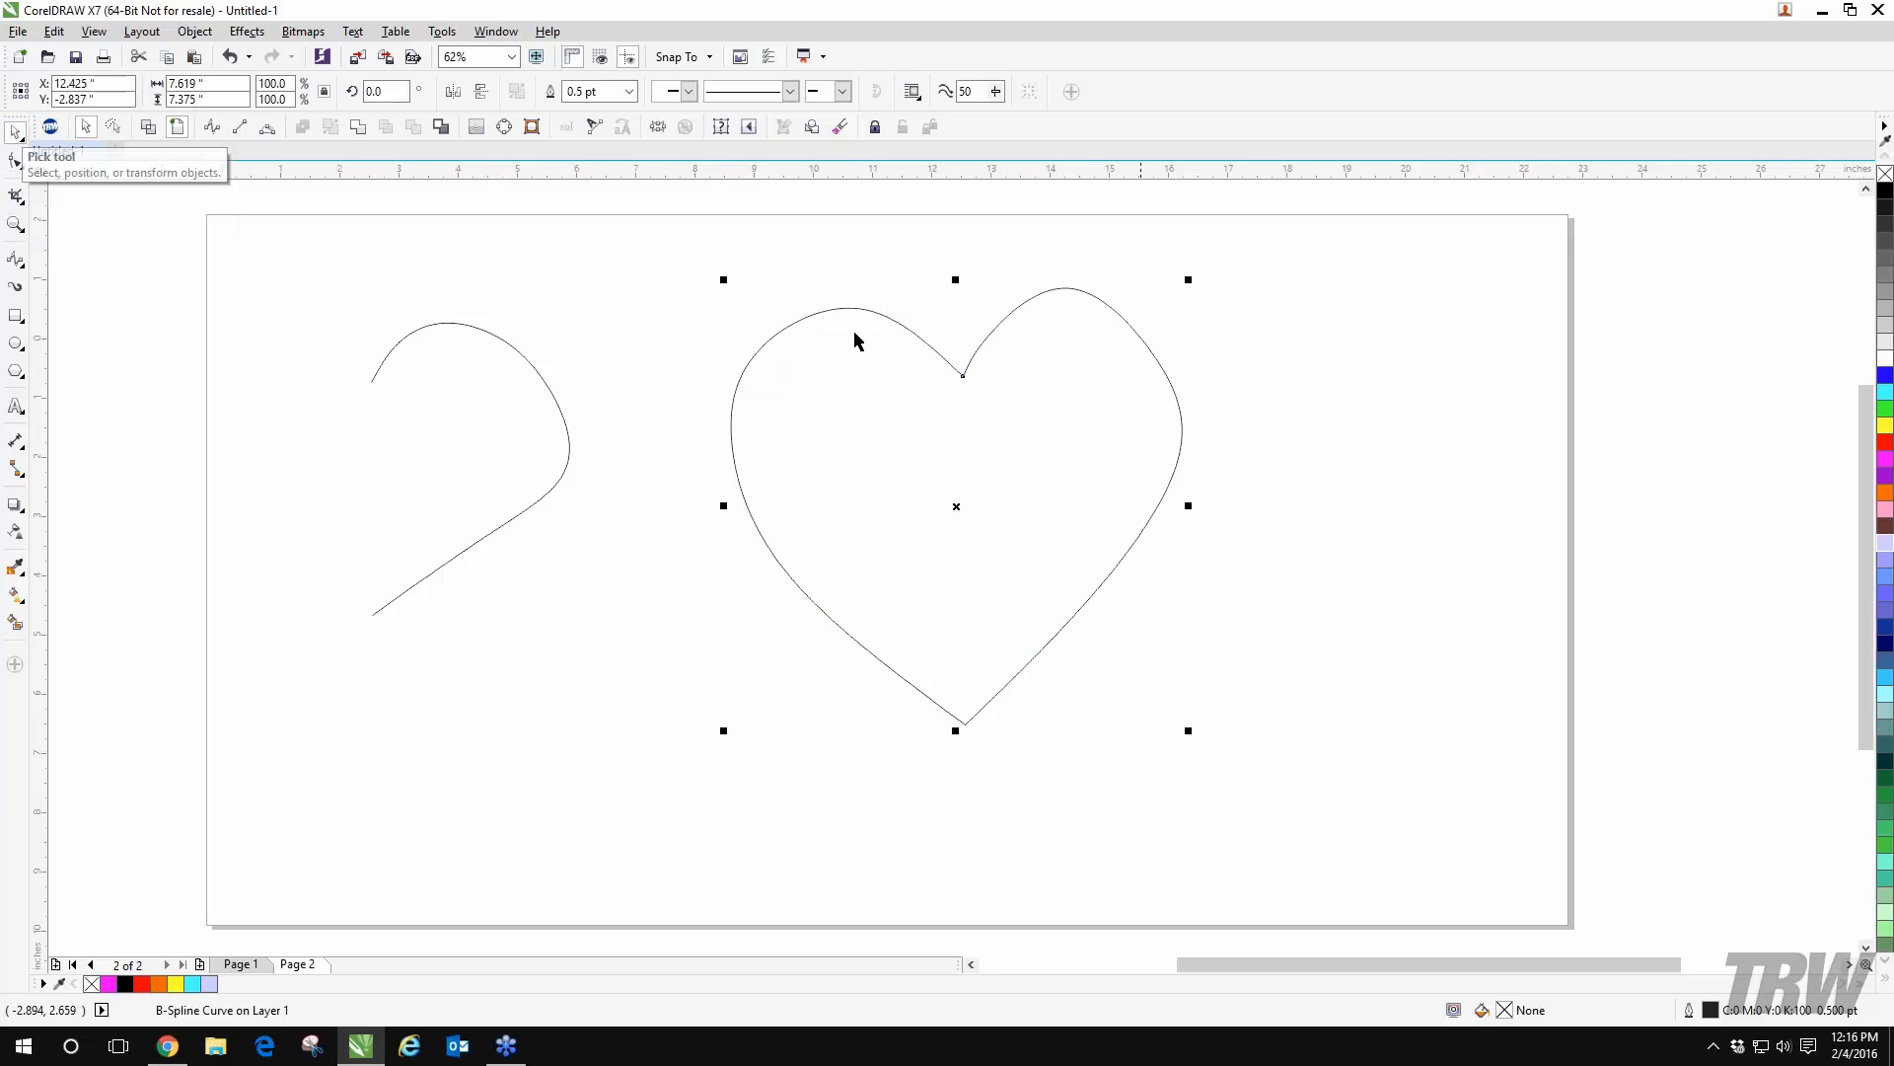
pyautogui.moveTo(506, 339)
pyautogui.mouseDown()
pyautogui.moveTo(582, 292)
pyautogui.moveTo(292, 413)
pyautogui.moveTo(581, 272)
pyautogui.moveTo(553, 342)
pyautogui.moveTo(505, 375)
pyautogui.mouseUp()
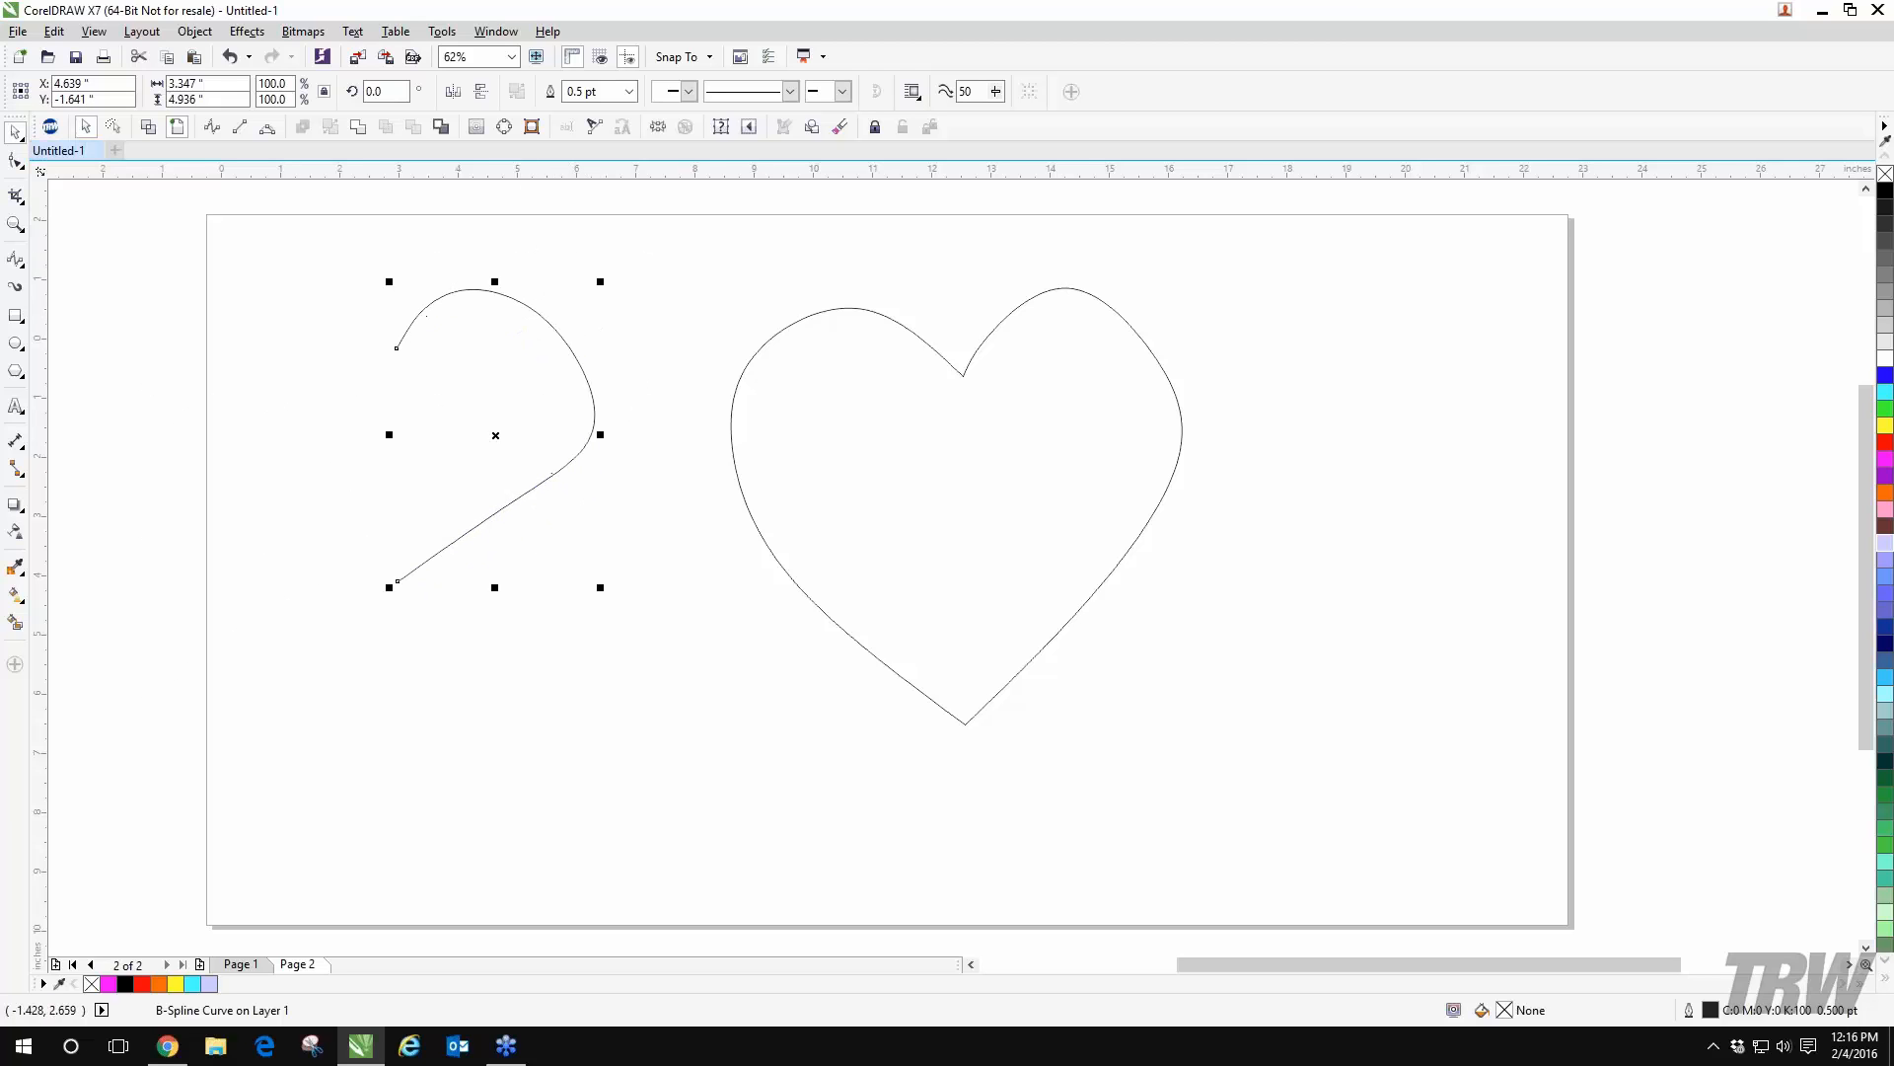
# - Reshape the heart by lowering its upper-right control point, pulling the side points slightly inward and moving the notch point down and left
pyautogui.click(16, 162)
pyautogui.click(931, 346)
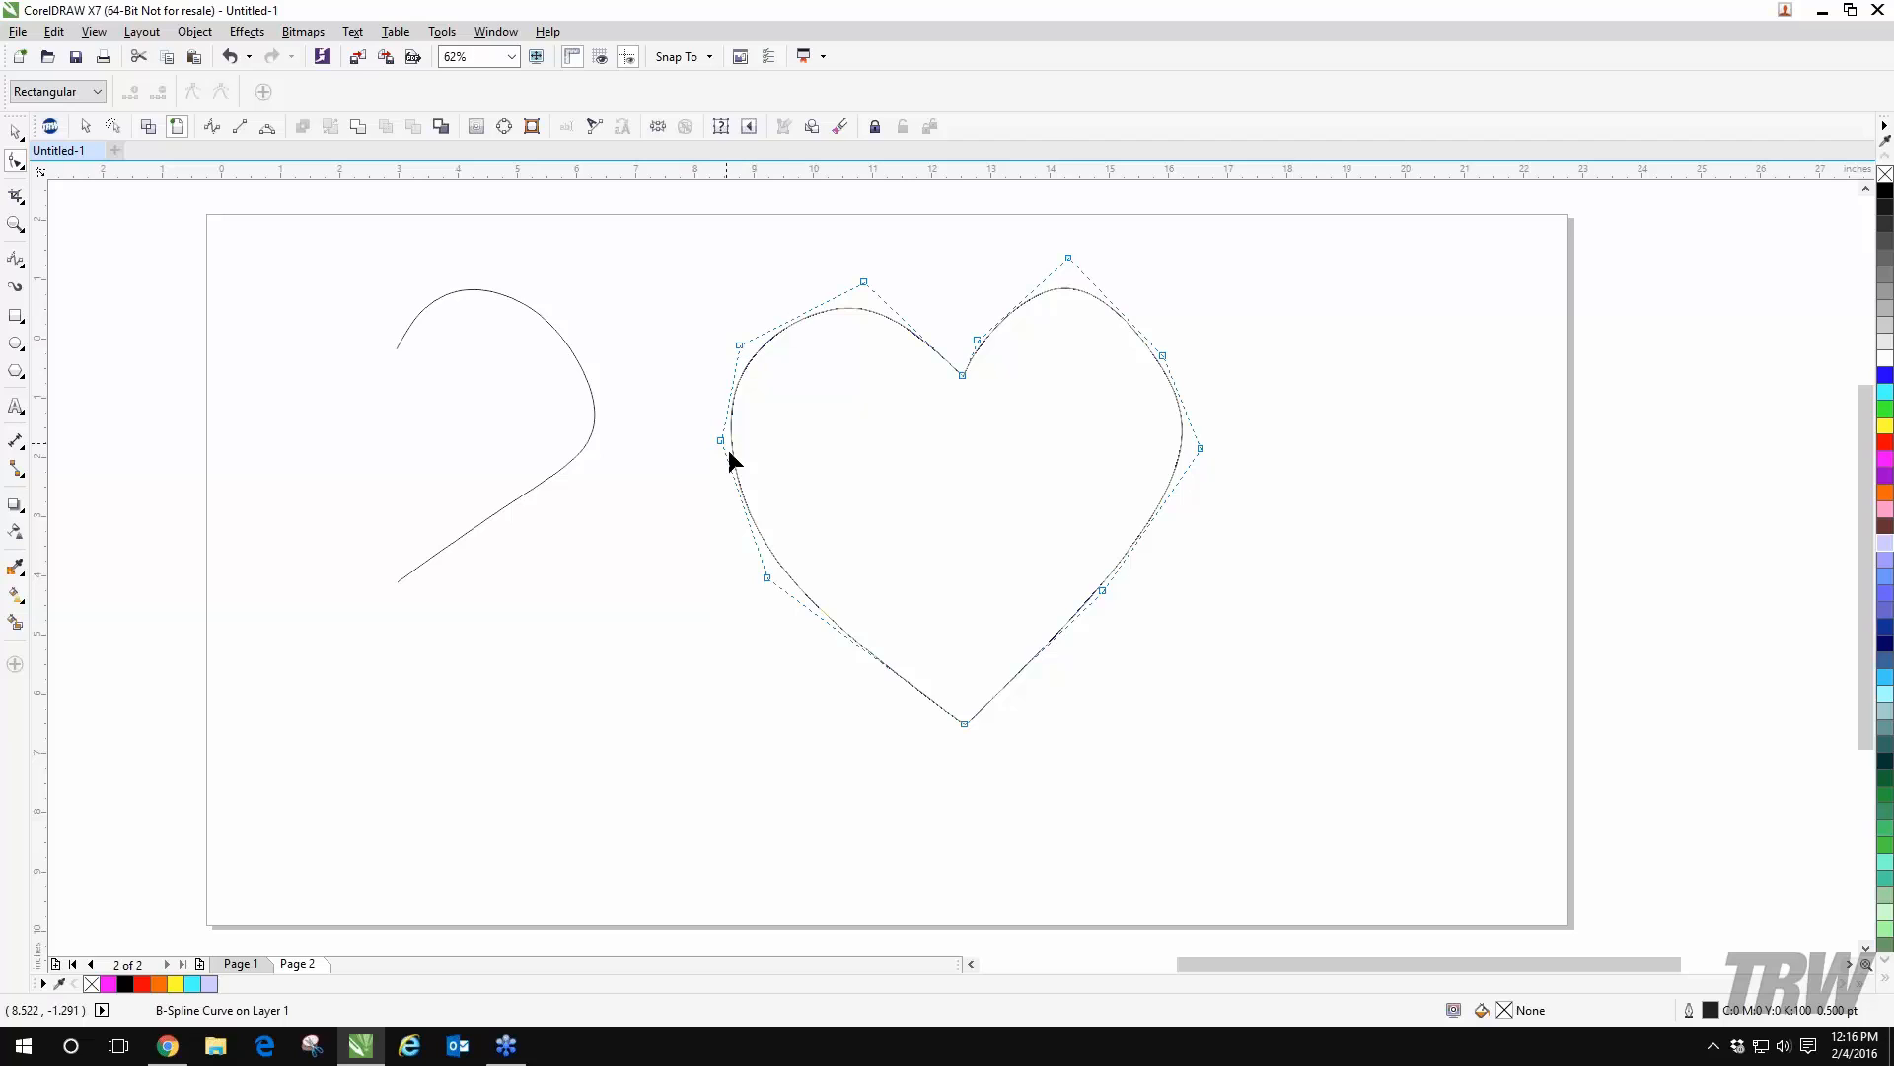
pyautogui.click(1068, 257)
pyautogui.moveTo(1069, 264); pyautogui.dragTo(1073, 296)
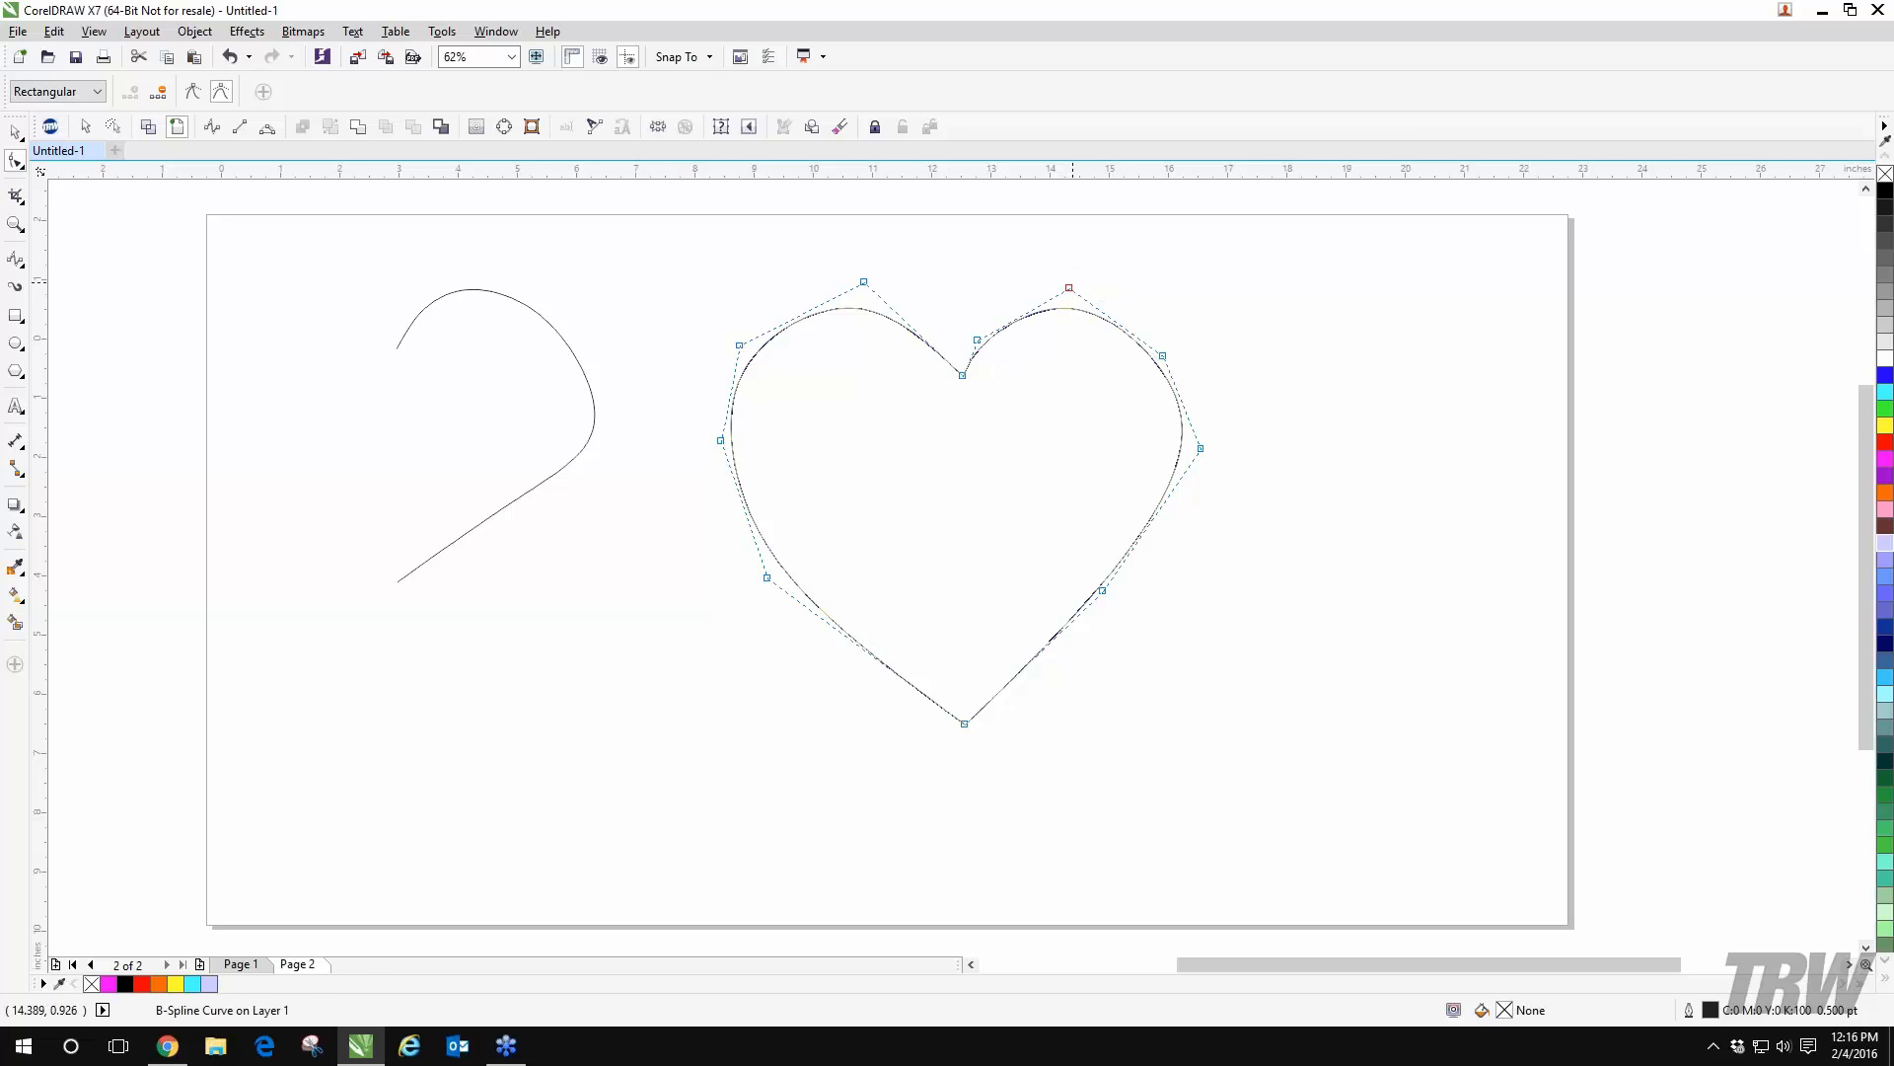
pyautogui.moveTo(742, 347); pyautogui.dragTo(747, 355)
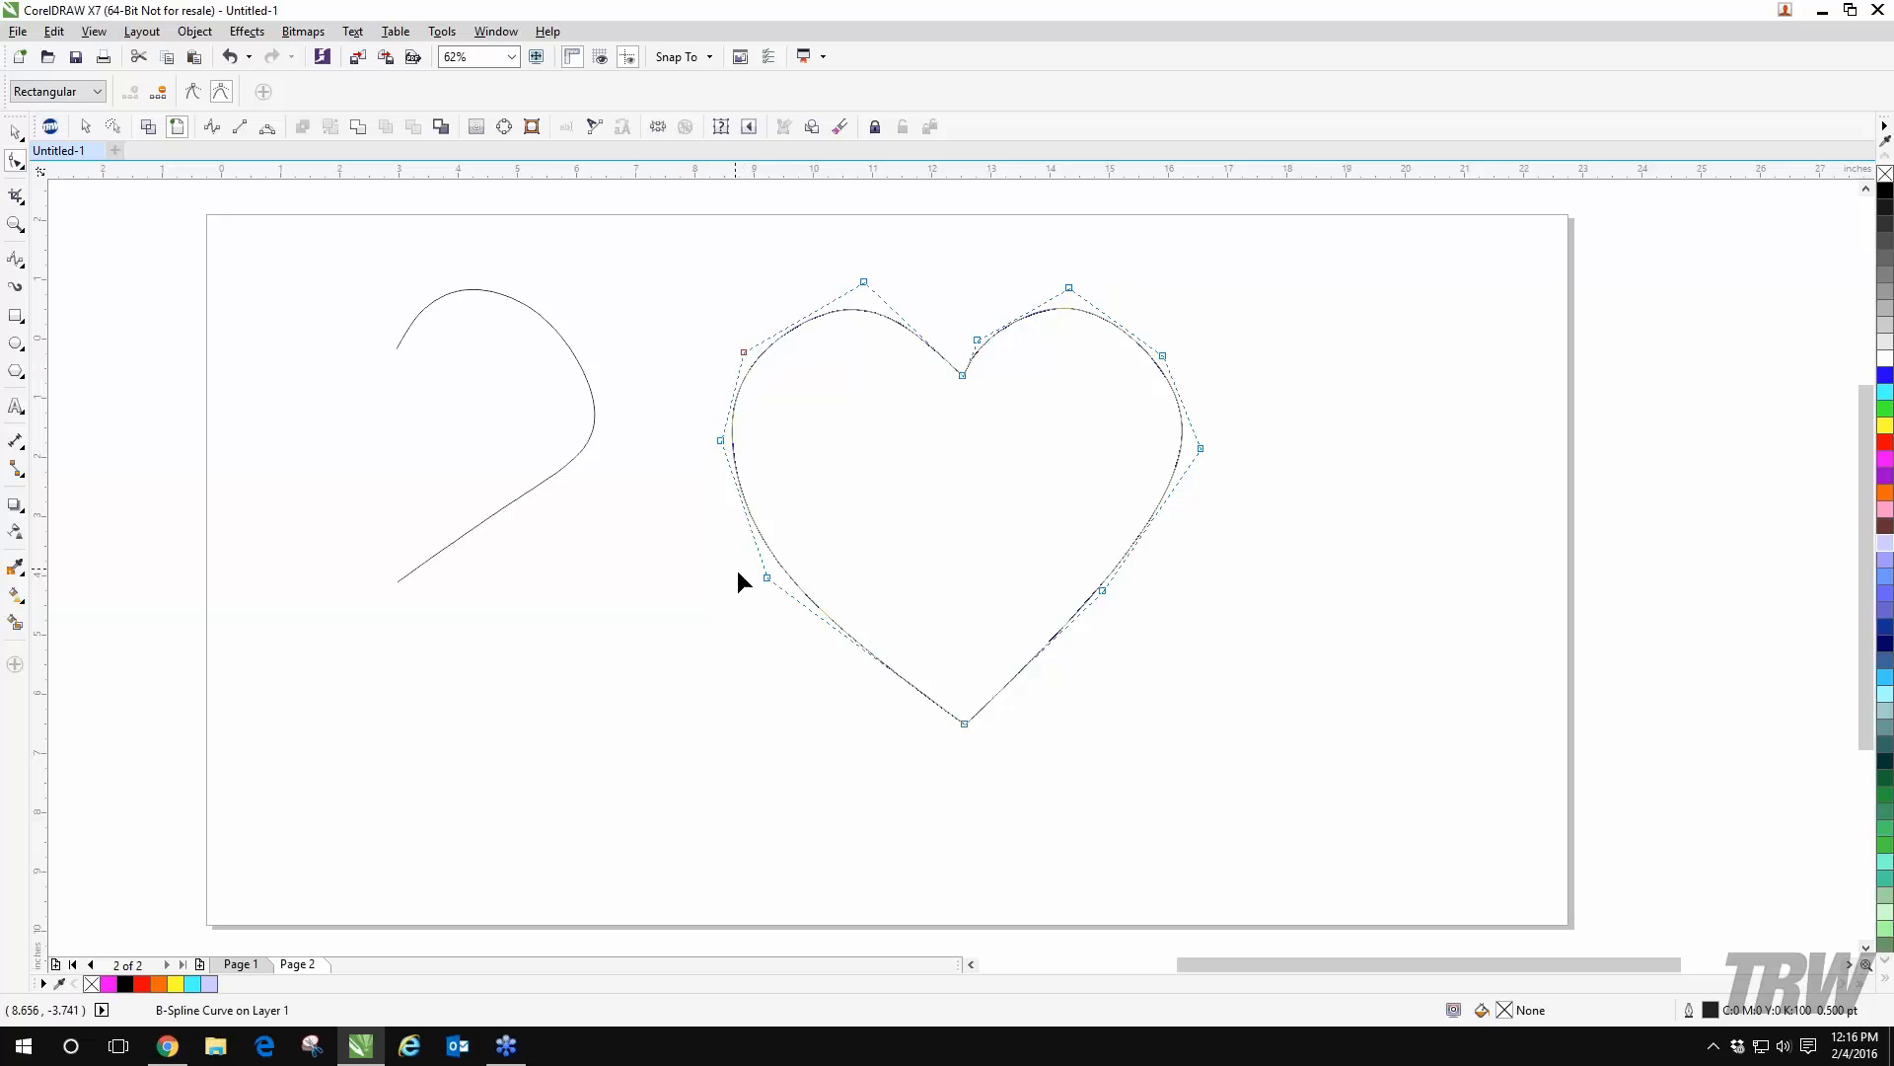
pyautogui.click(766, 579)
pyautogui.moveTo(723, 440); pyautogui.dragTo(732, 439)
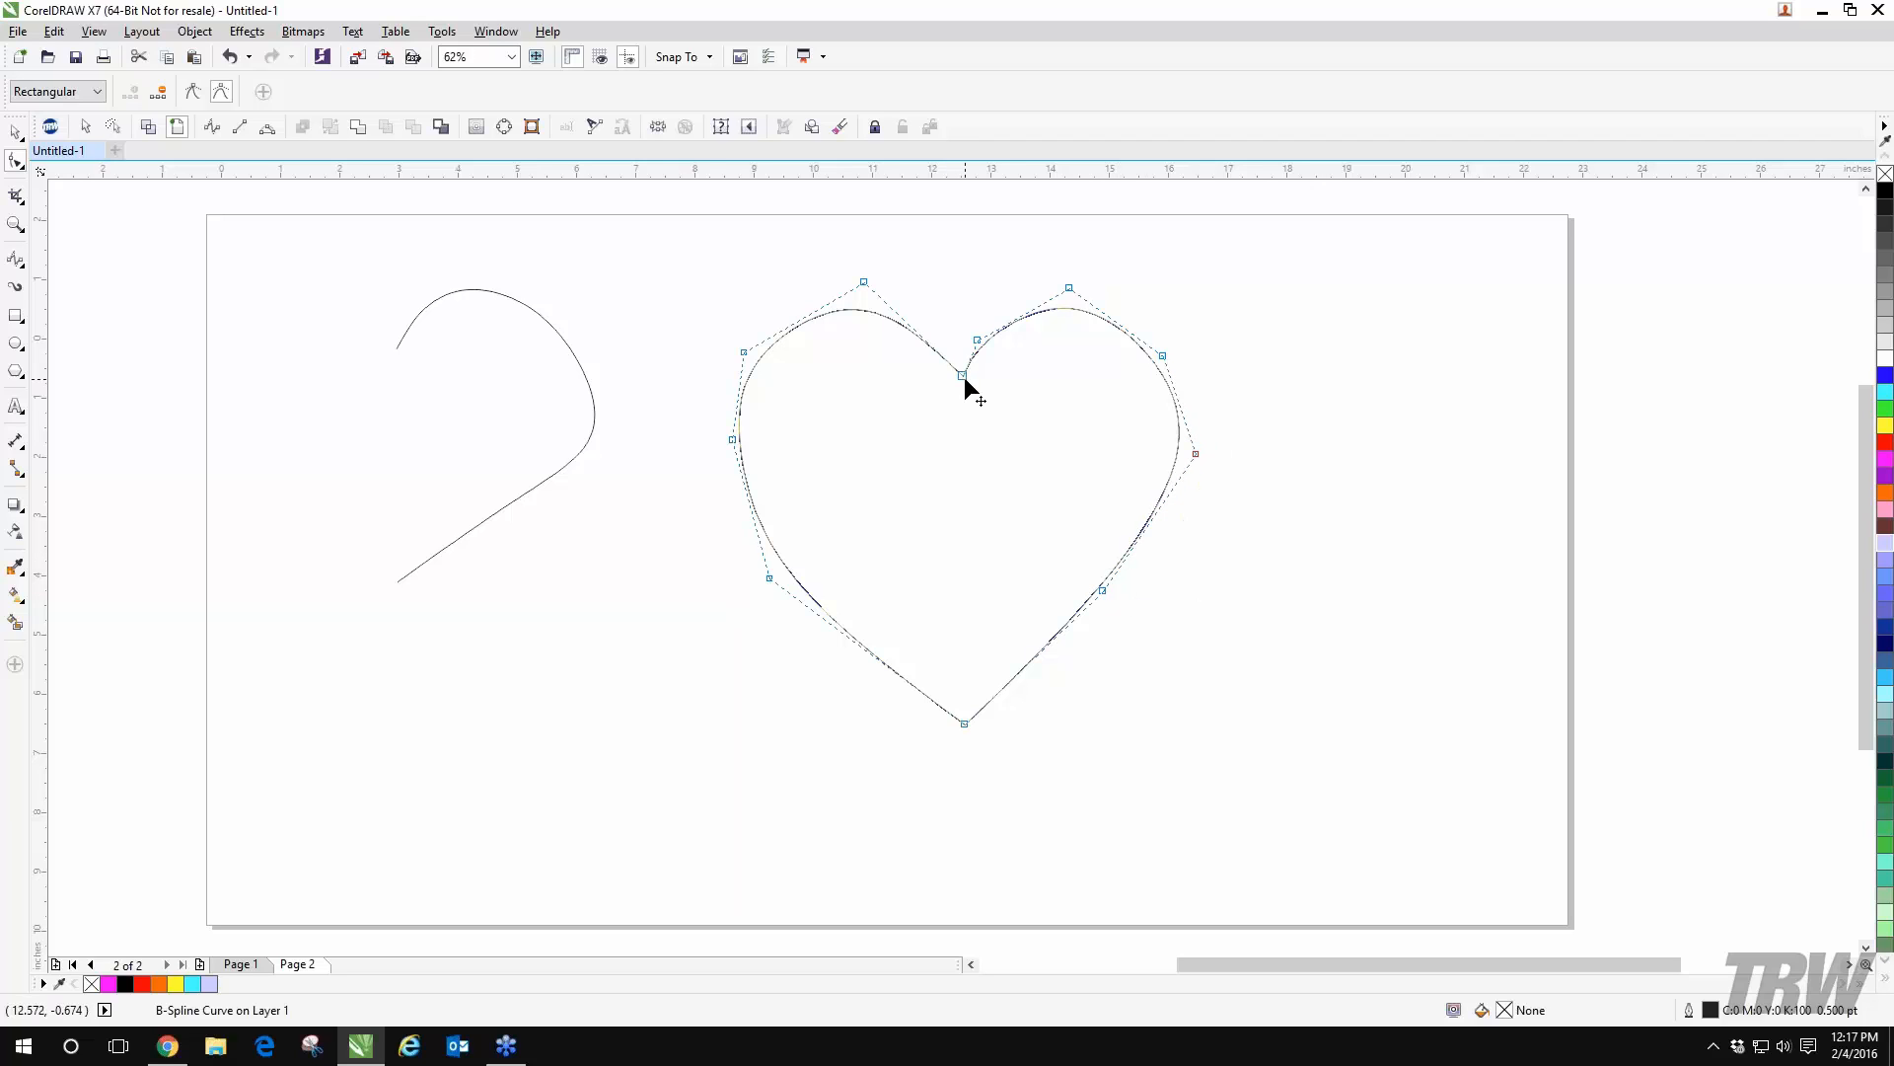
pyautogui.moveTo(963, 377); pyautogui.dragTo(950, 398)
pyautogui.click(1339, 345)
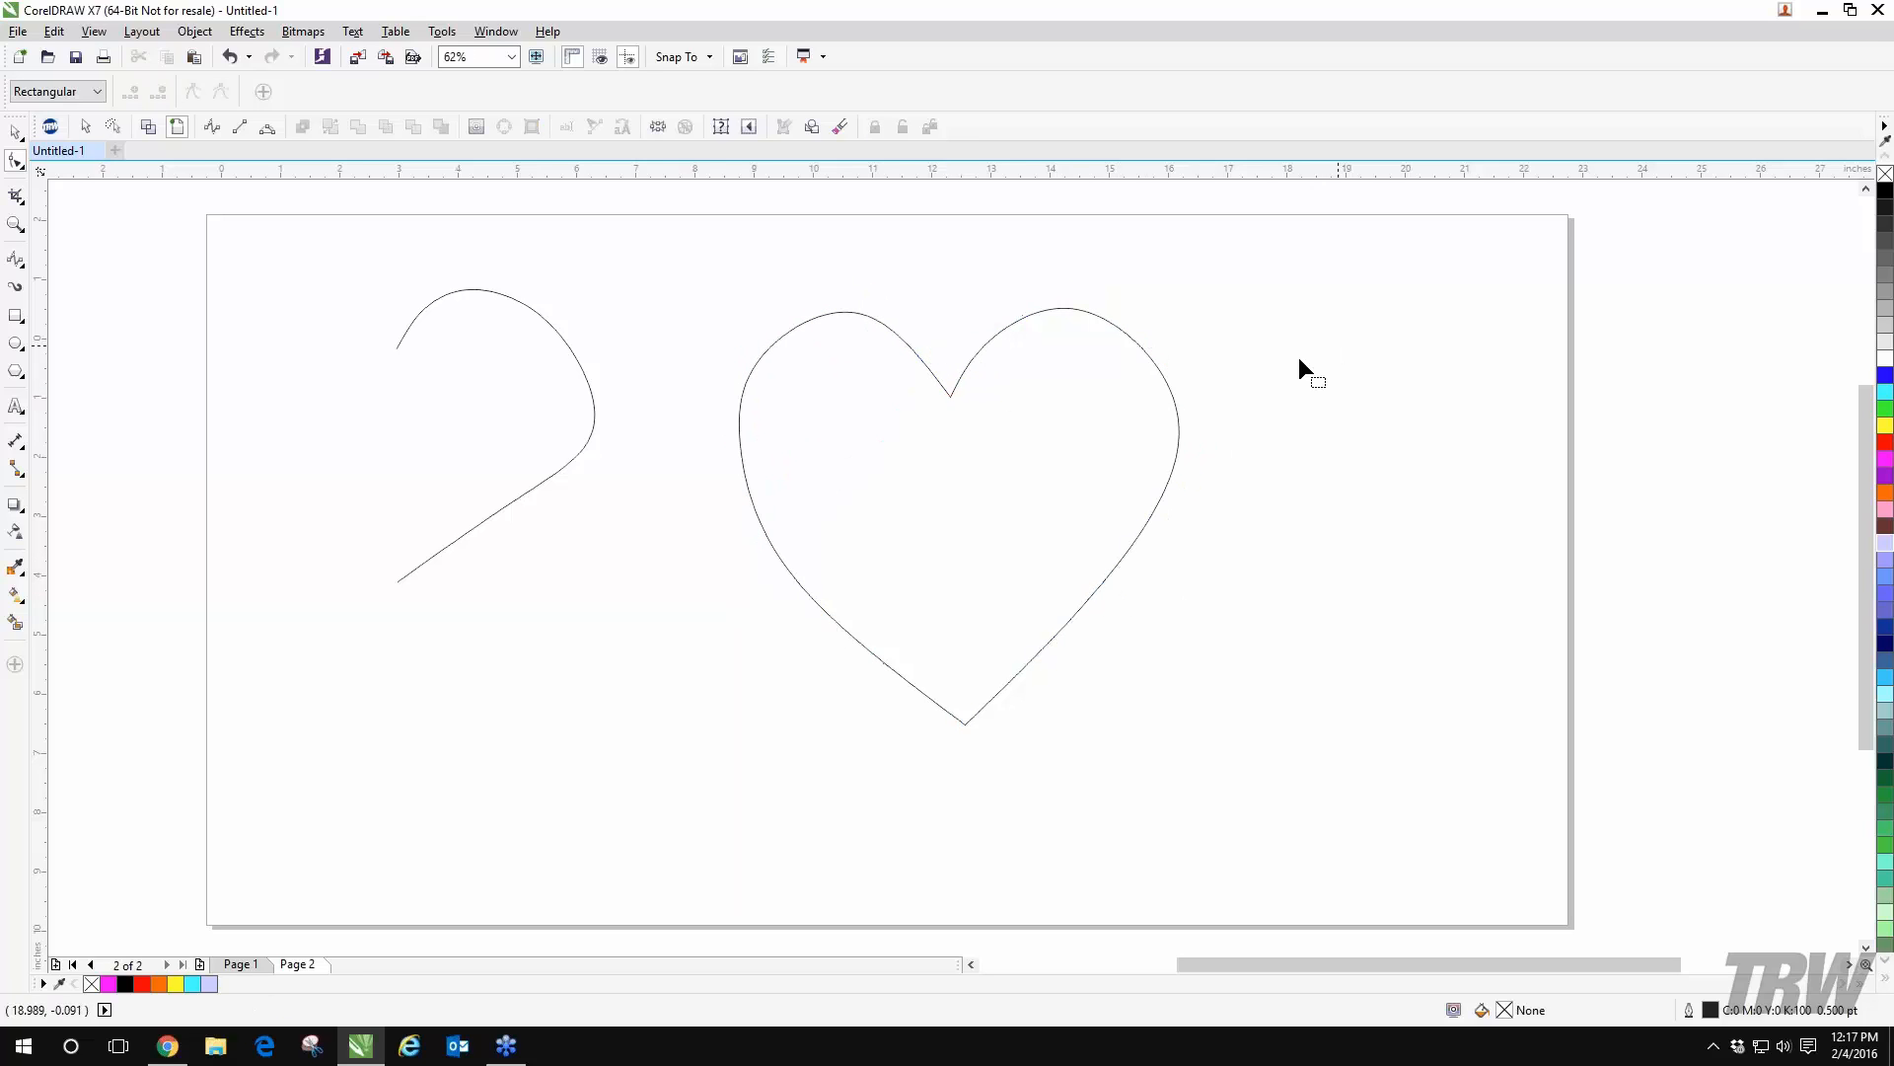
# - Try moving the right lobe's two upper control points together up and outward, and undo the move
pyautogui.click(1126, 364)
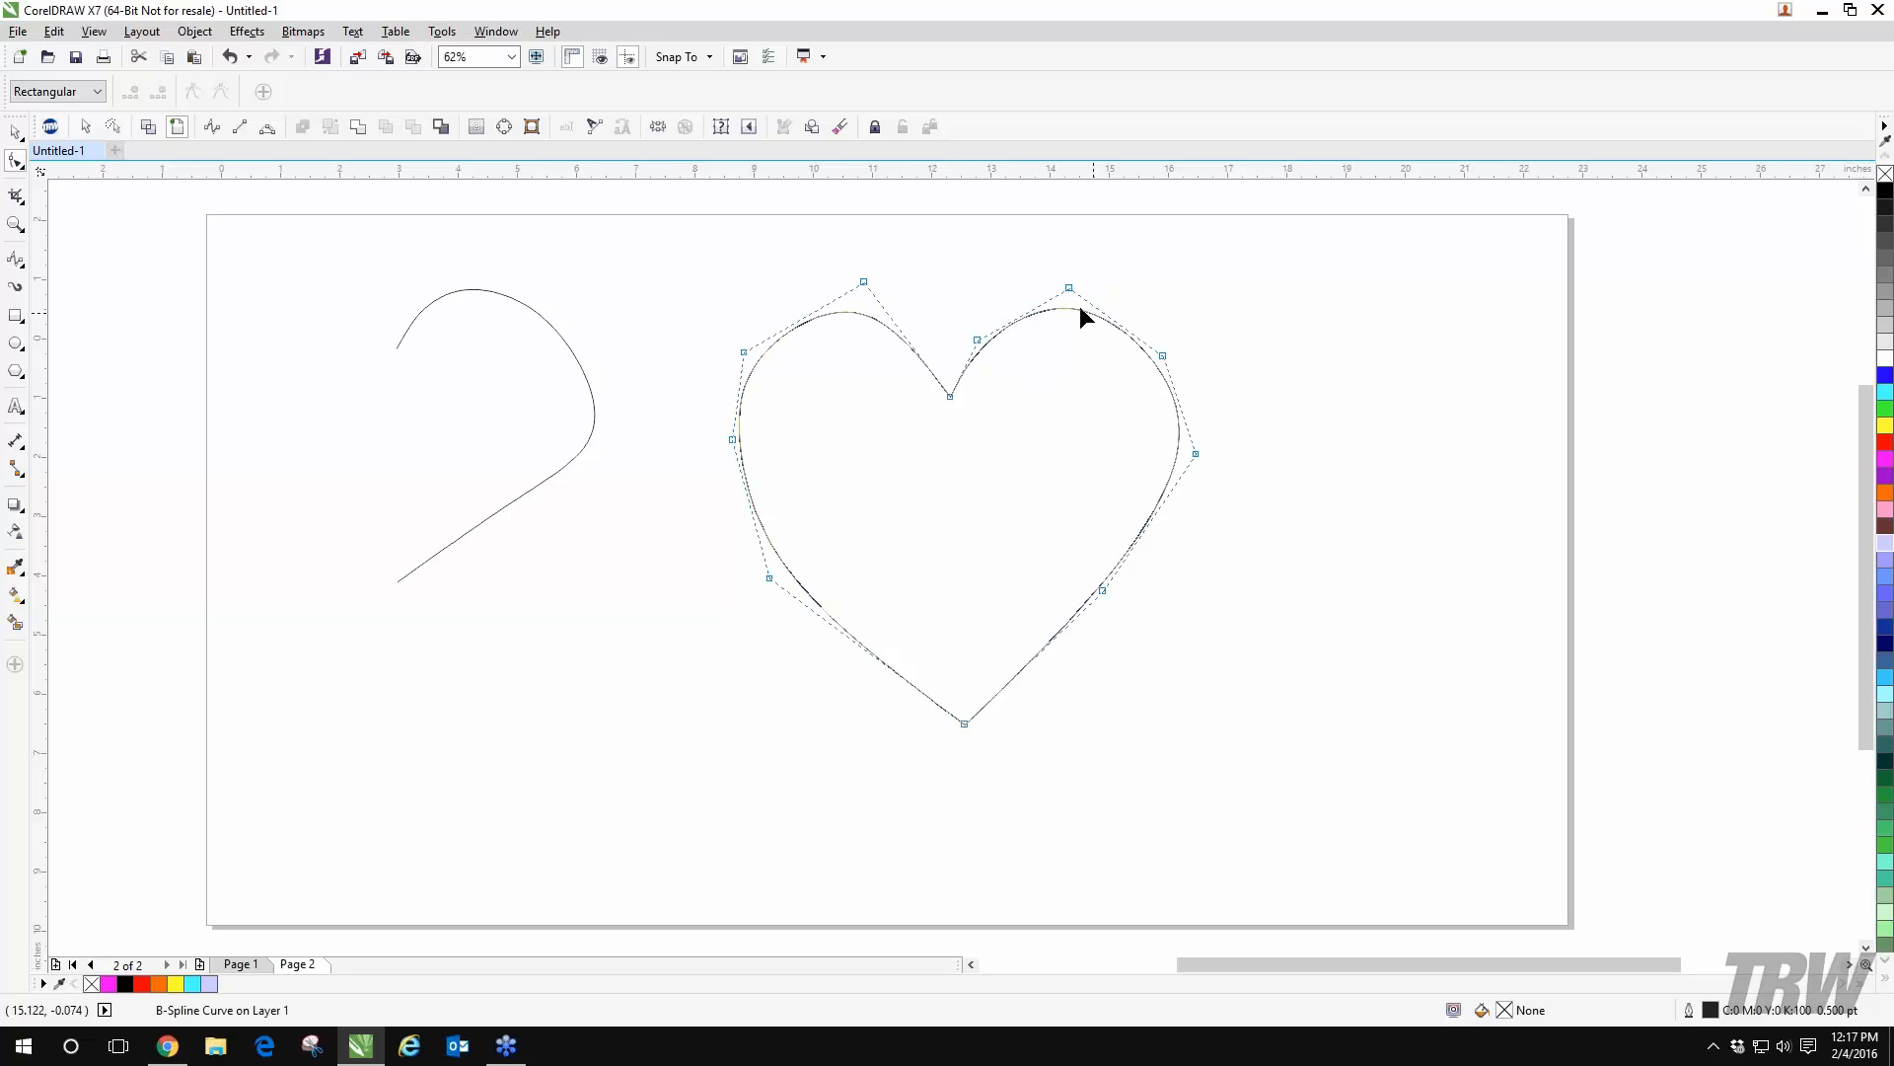
pyautogui.moveTo(1015, 246); pyautogui.dragTo(1265, 391)
pyautogui.moveTo(1164, 361); pyautogui.dragTo(1245, 294)
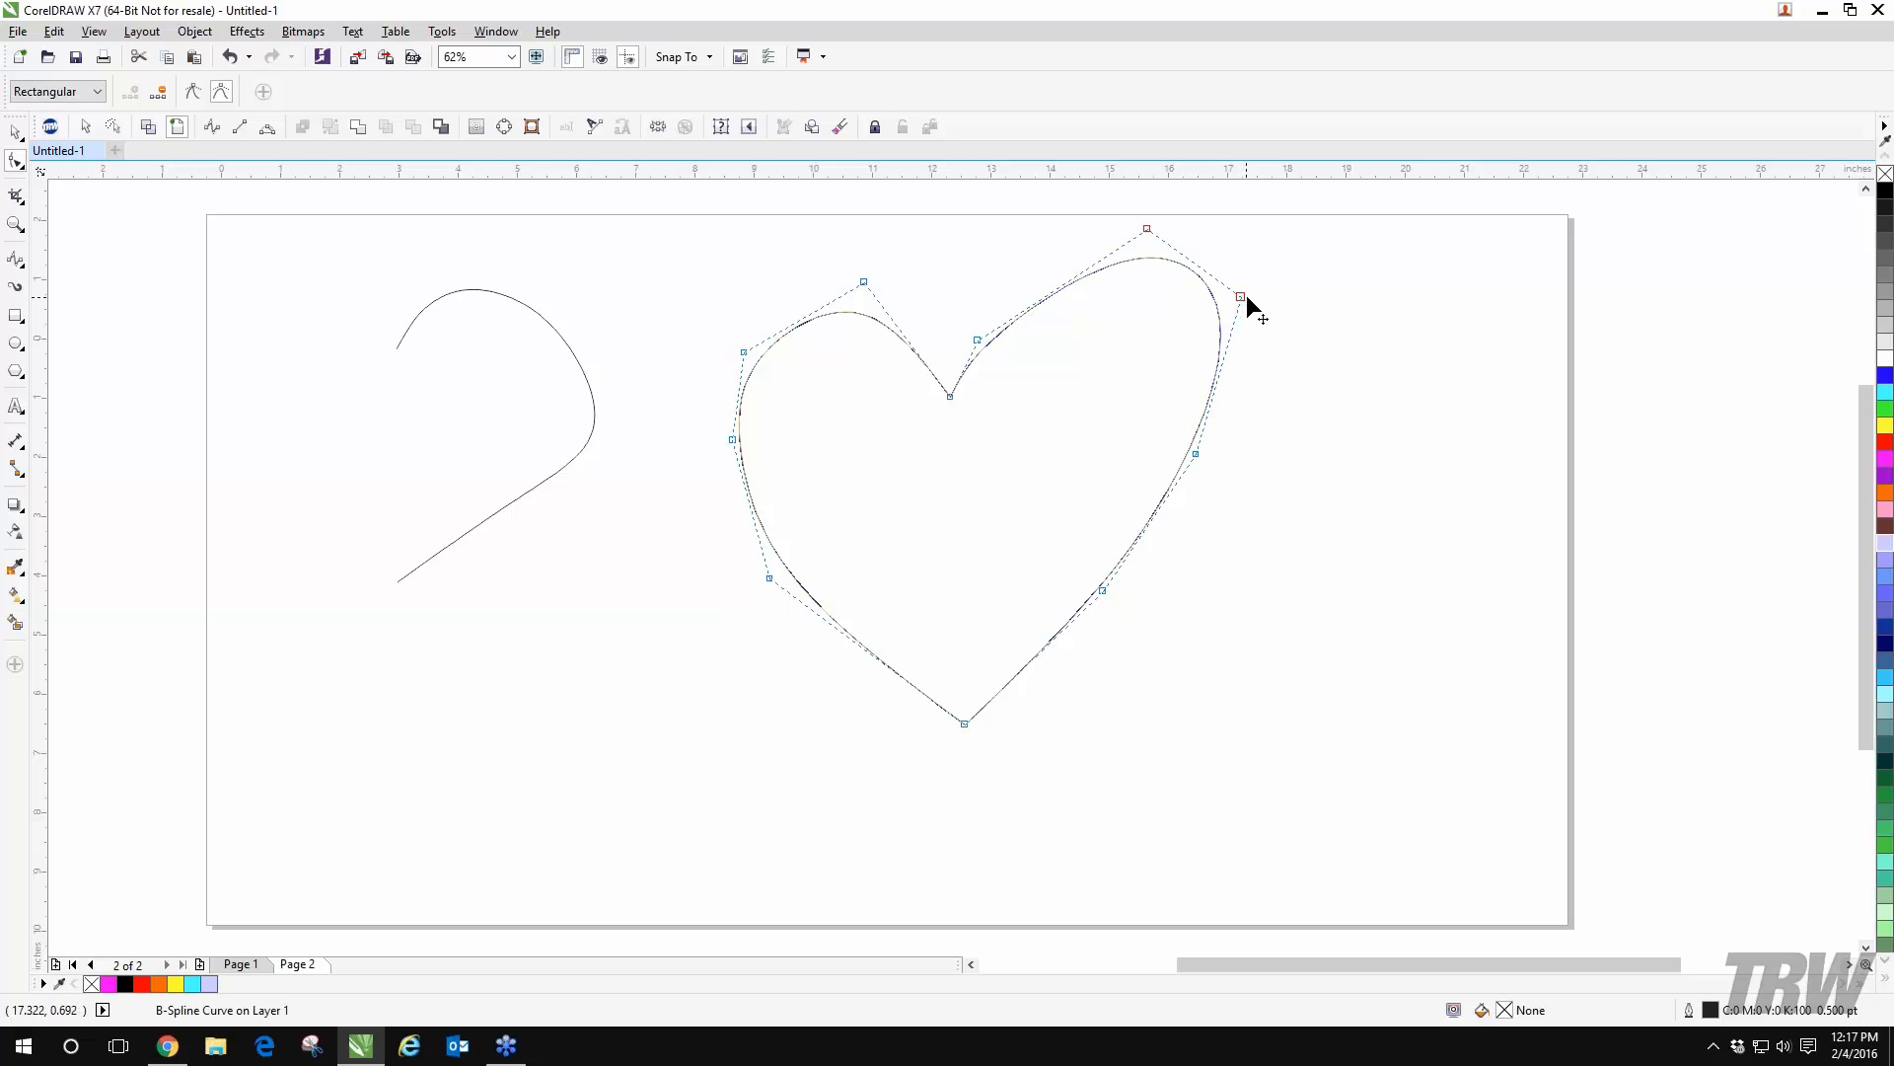
pyautogui.hotkey('ctrl', 'z')
pyautogui.click(1358, 371)
# - Try moving all control points of the heart's right half sideways to widen the shape, and undo the move
pyautogui.click(989, 340)
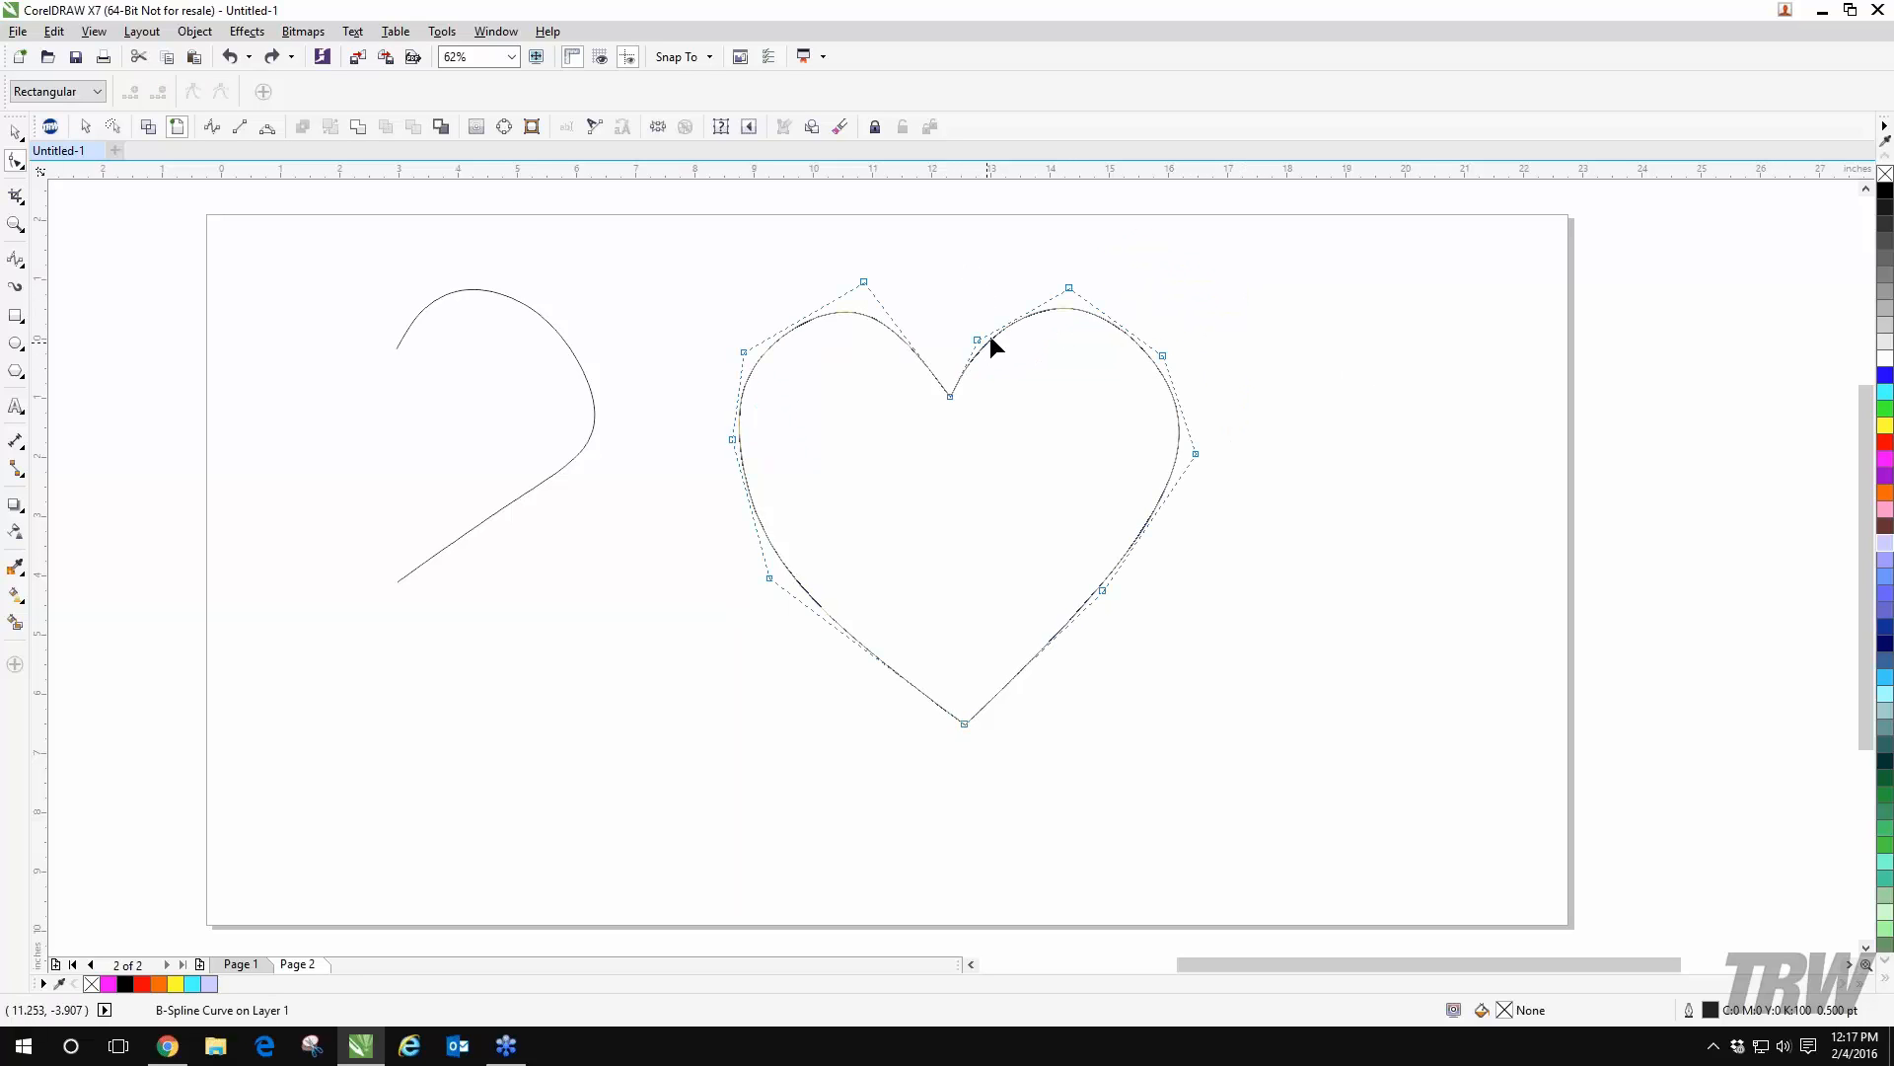
pyautogui.moveTo(950, 231); pyautogui.dragTo(1299, 782)
pyautogui.moveTo(1200, 455); pyautogui.dragTo(1379, 446)
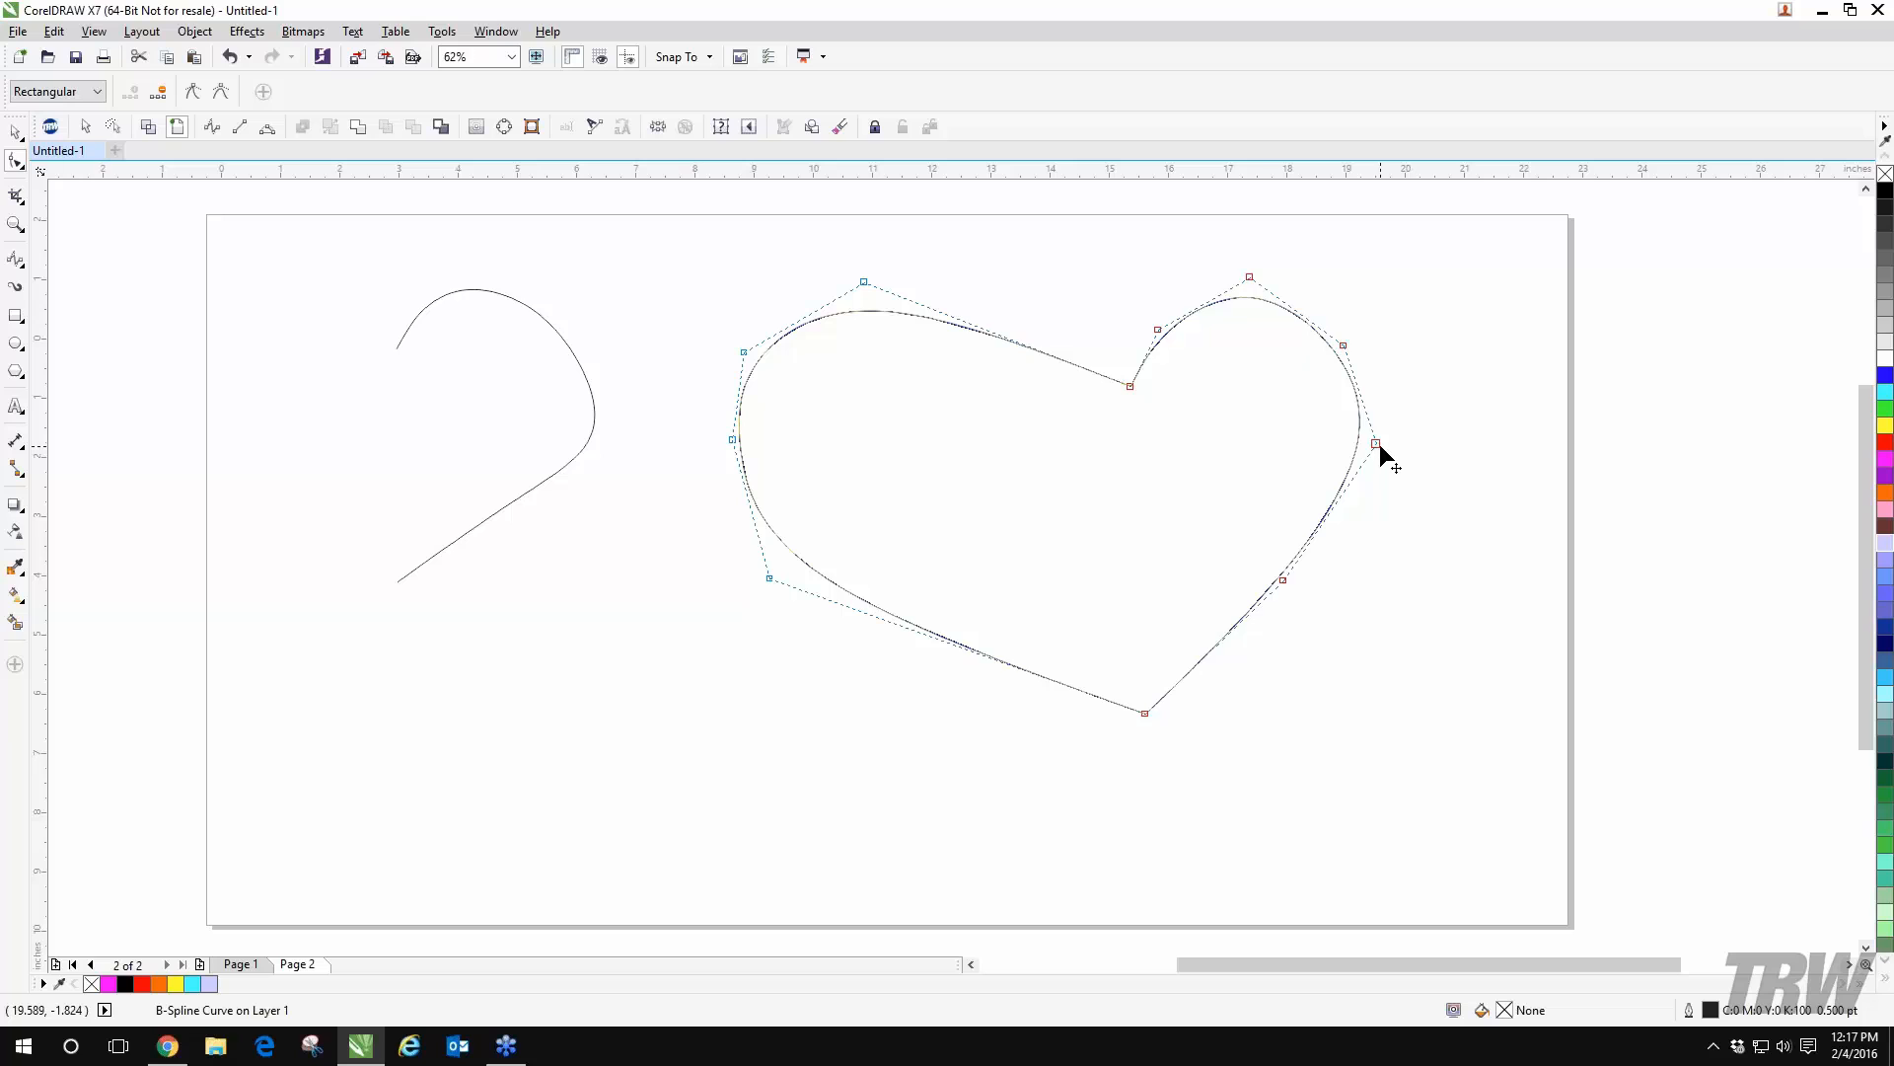
pyautogui.hotkey('ctrl', 'z')
pyautogui.click(1367, 420)
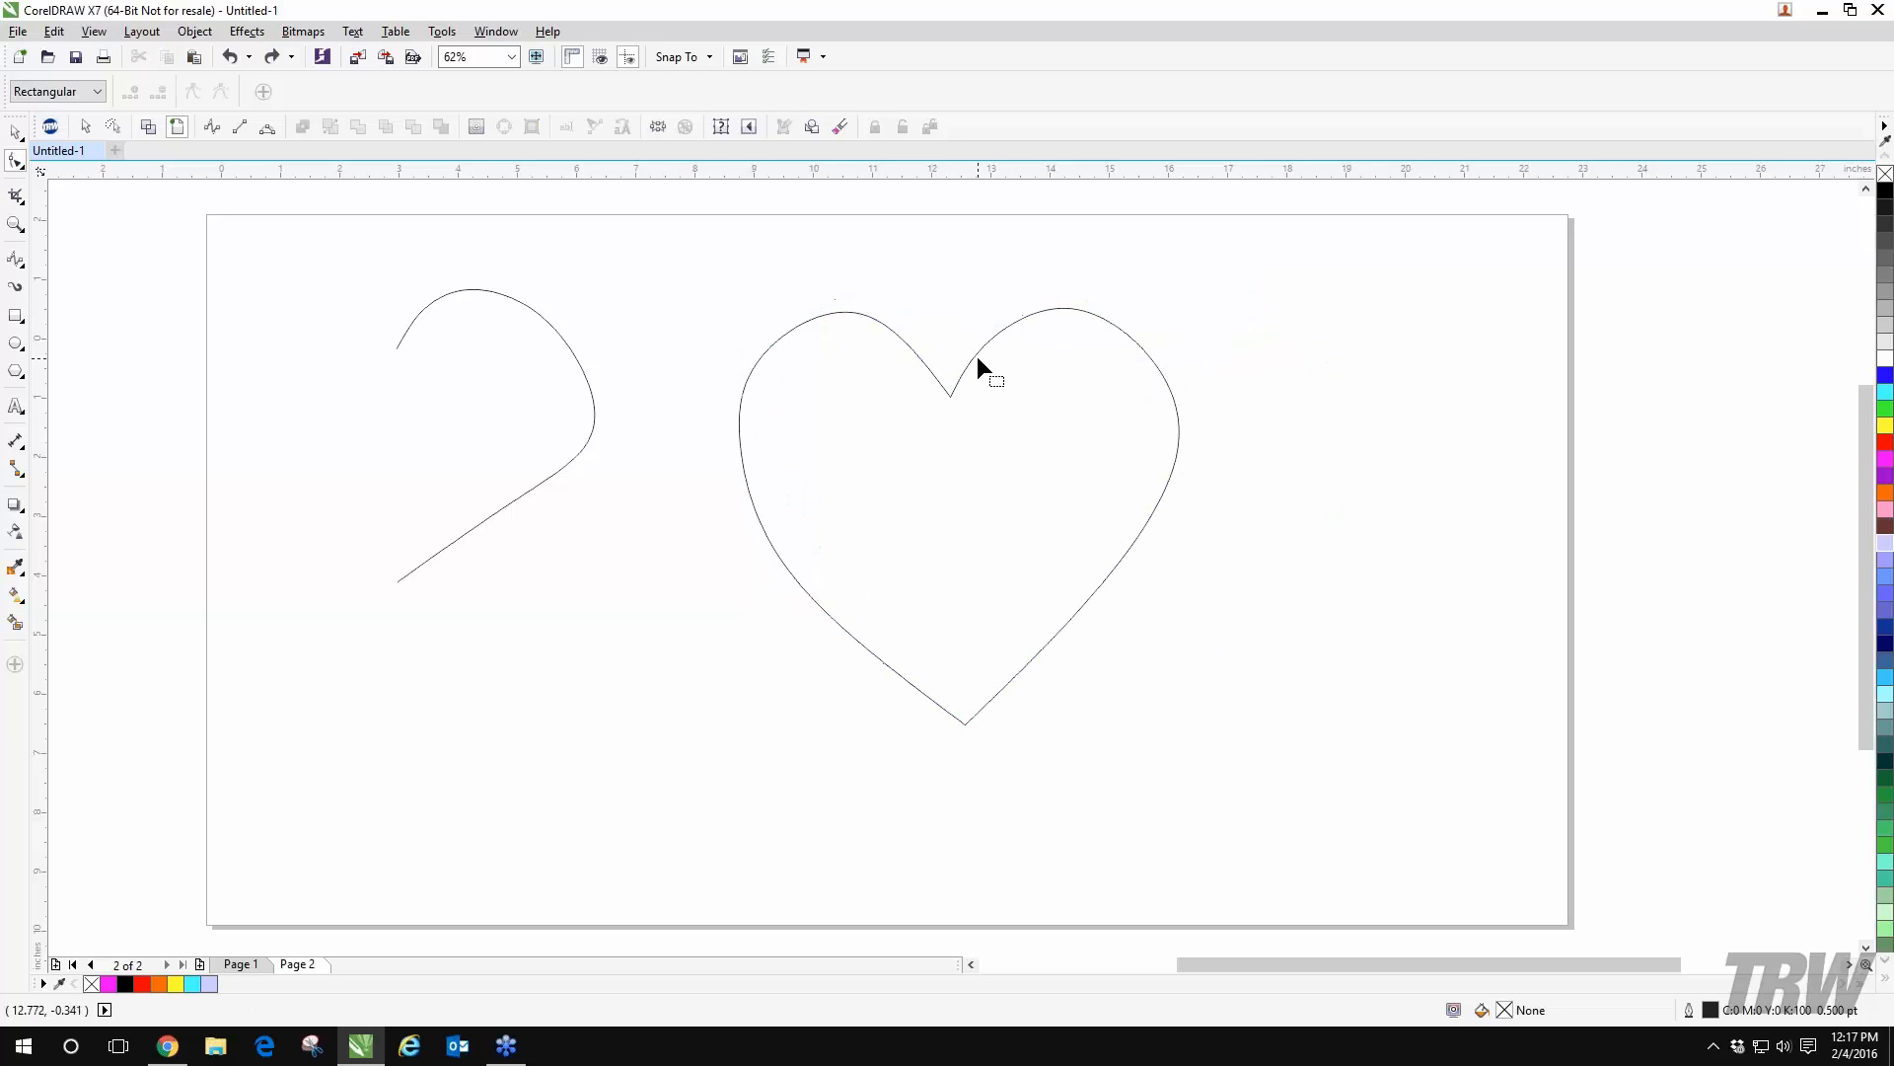
# - Clamp the top control points of both heart lobes into sharp corners, and float them again as smooth curves
pyautogui.click(978, 357)
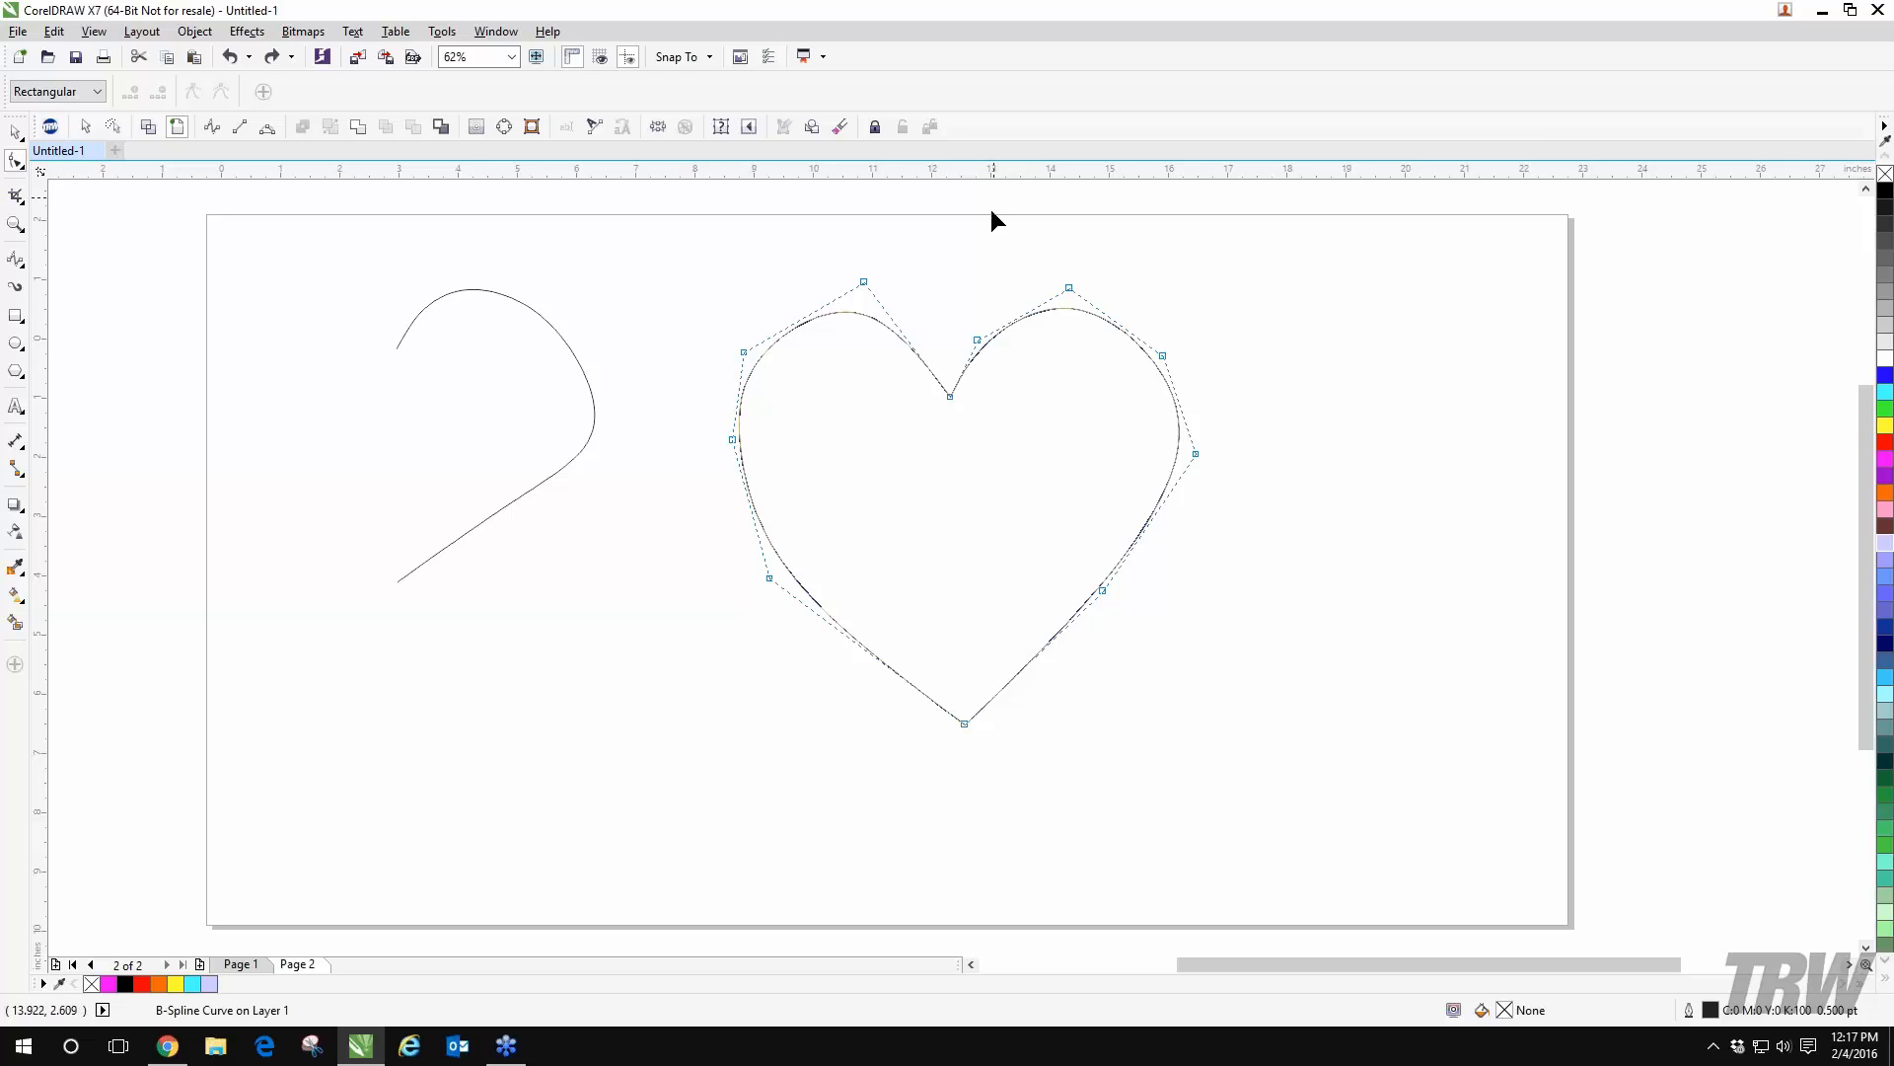
pyautogui.click(864, 283)
pyautogui.click(200, 93)
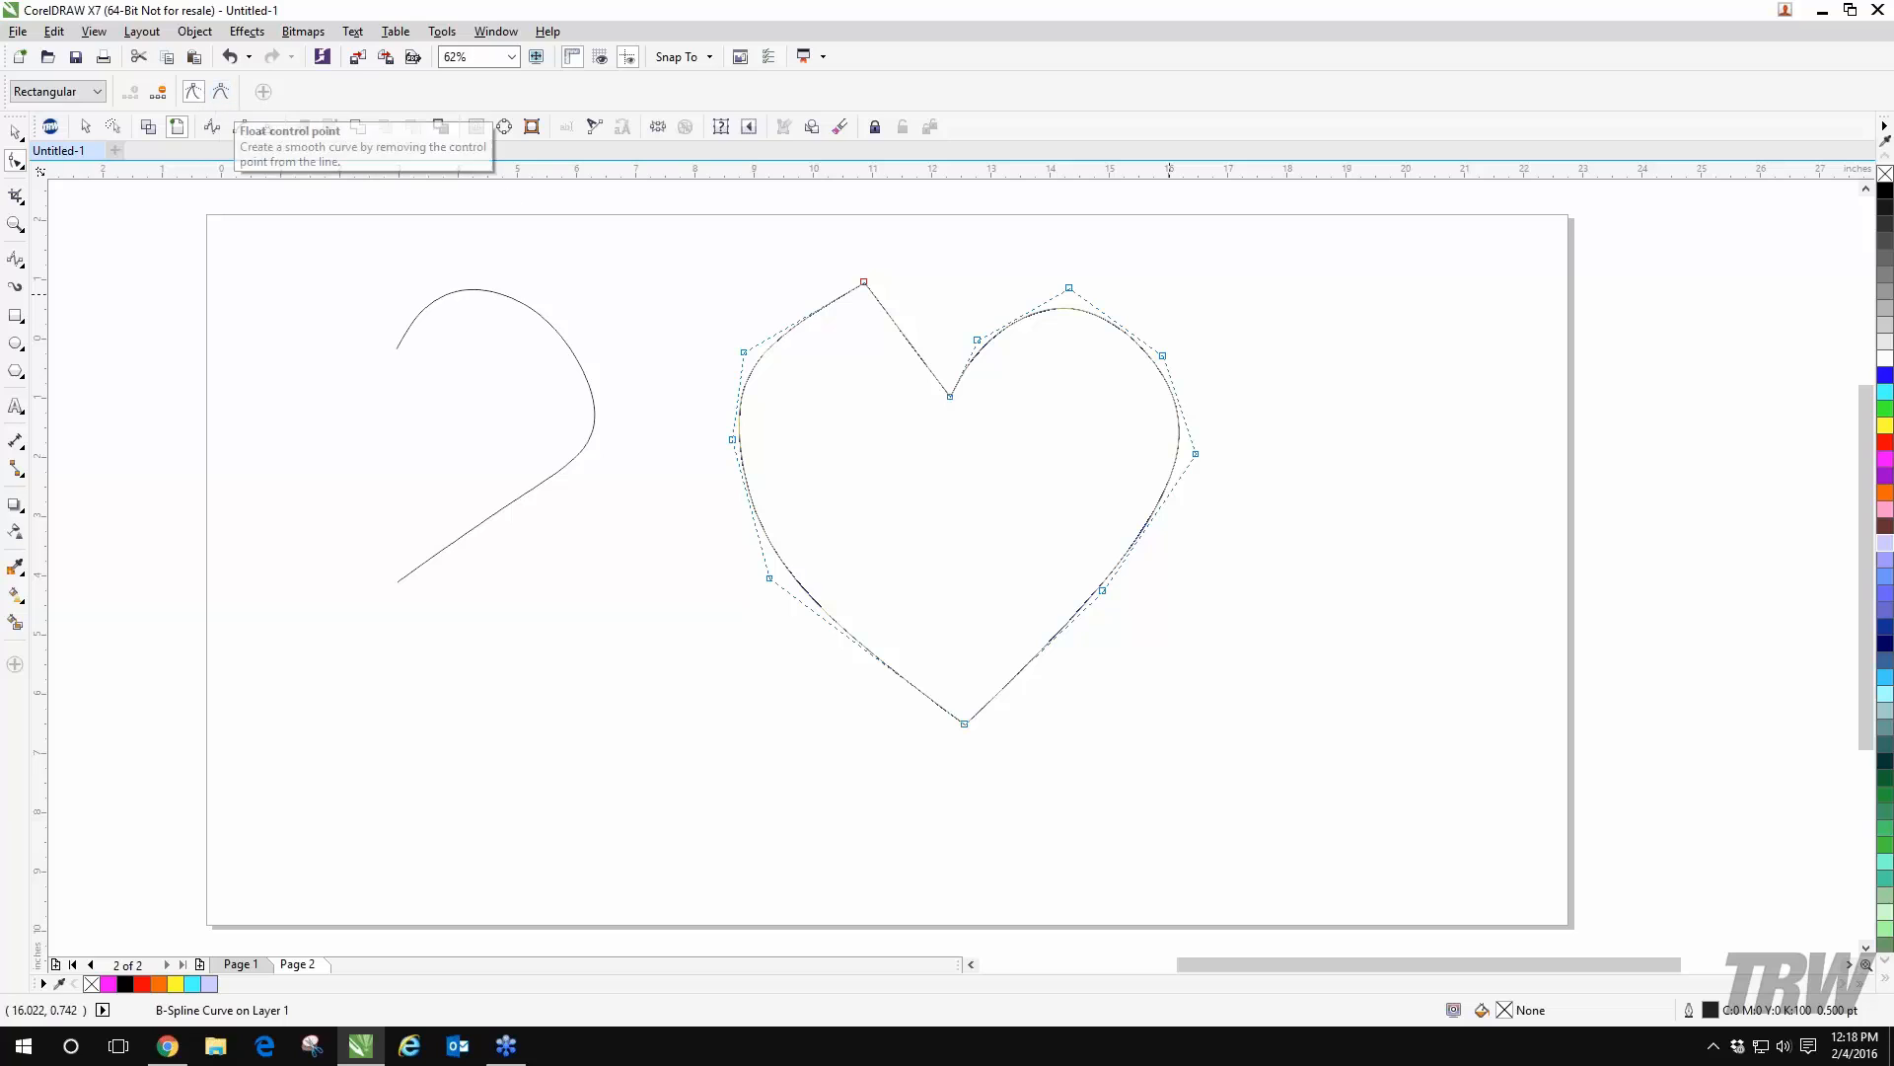
pyautogui.click(1068, 287)
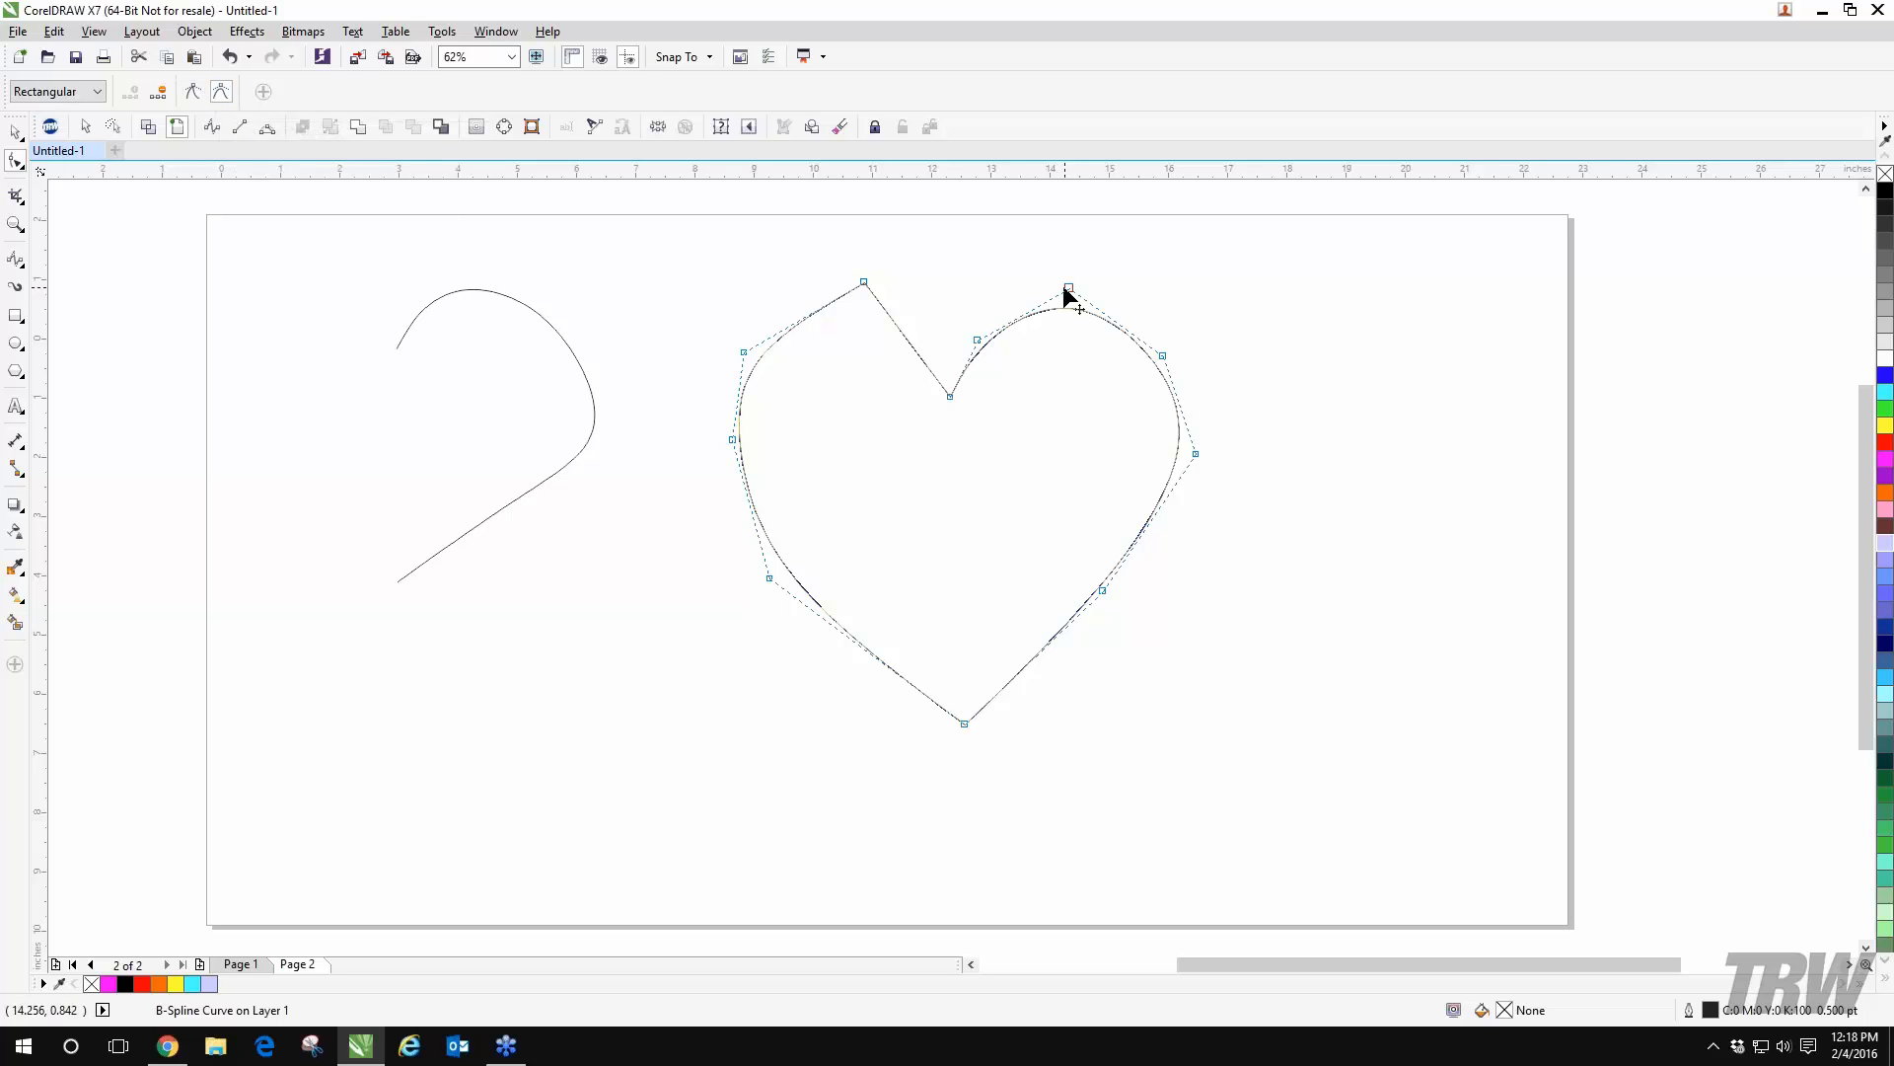
pyautogui.click(194, 92)
pyautogui.click(221, 93)
pyautogui.click(870, 280)
pyautogui.click(862, 283)
pyautogui.click(865, 282)
pyautogui.click(221, 92)
# - Select the open curve and the heart together and delete both from Page 2
pyautogui.press('space')
pyautogui.moveTo(266, 269); pyautogui.dragTo(1323, 809)
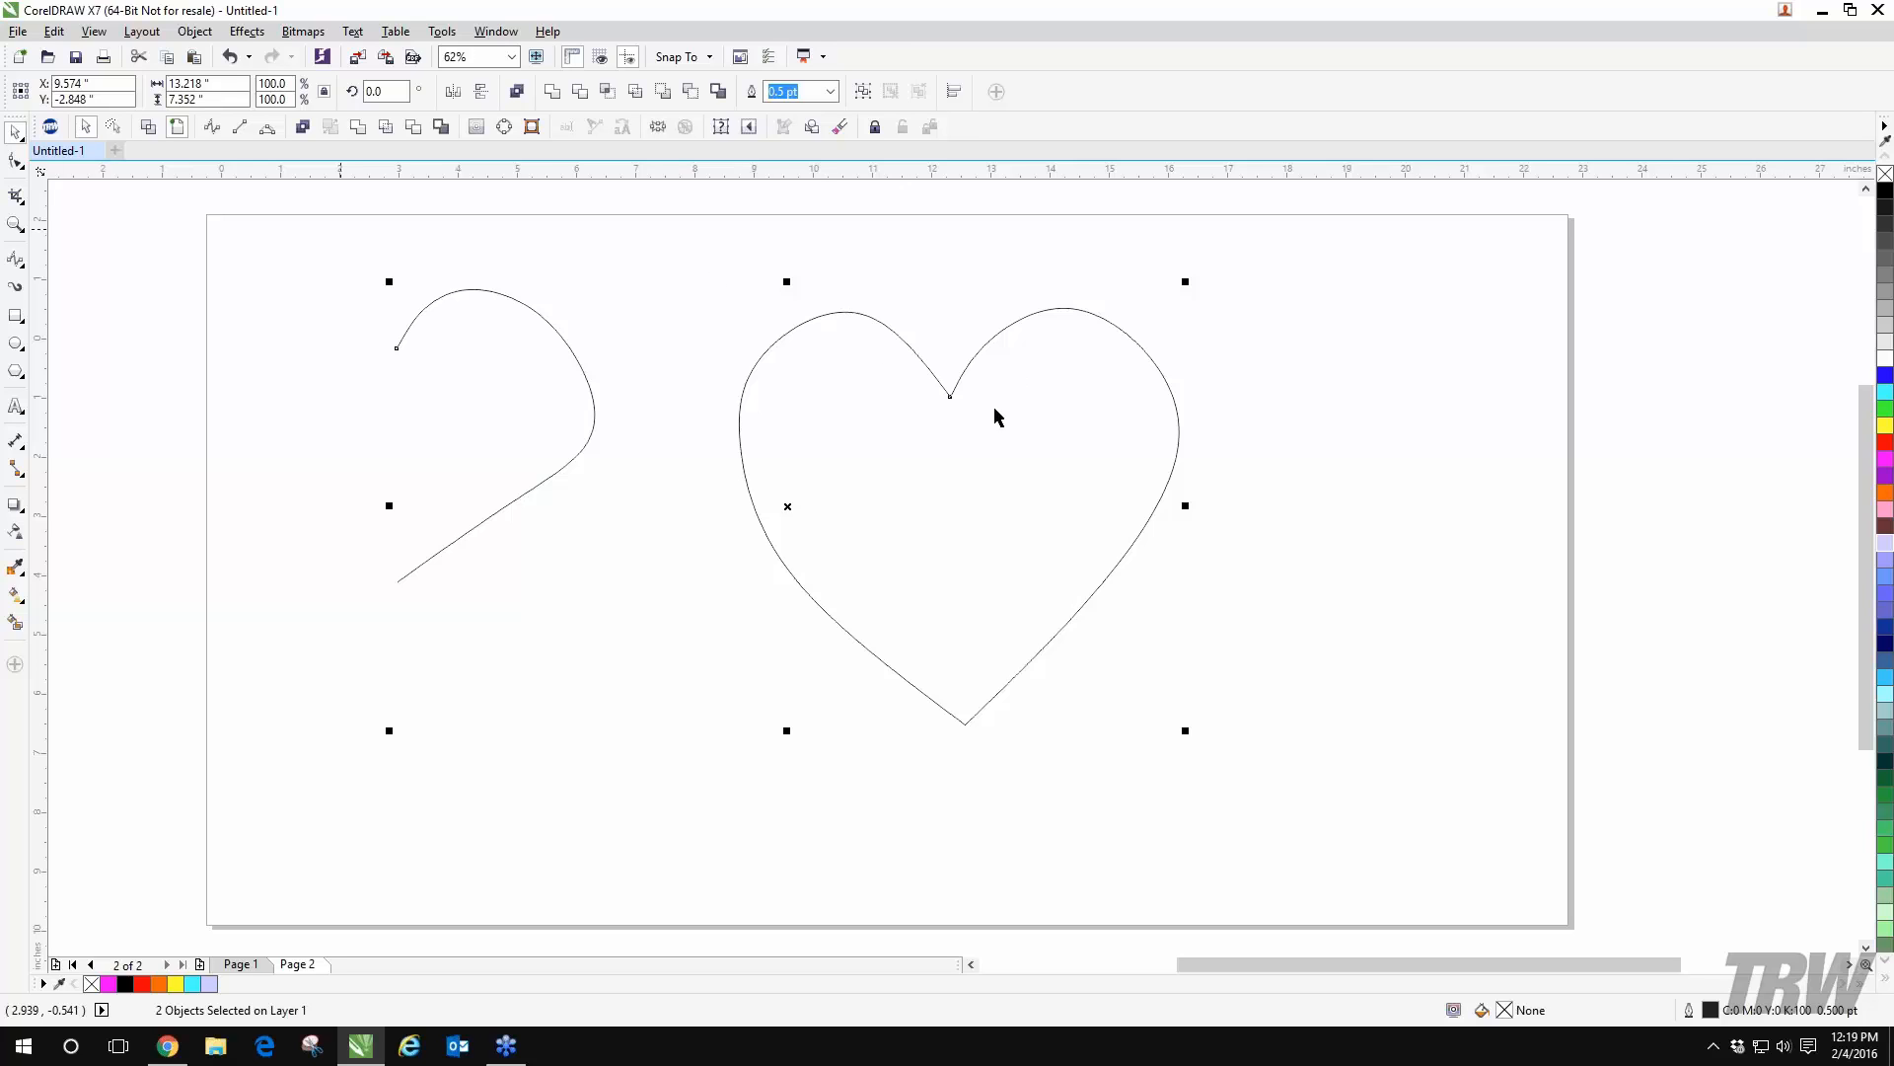
pyautogui.click(953, 425)
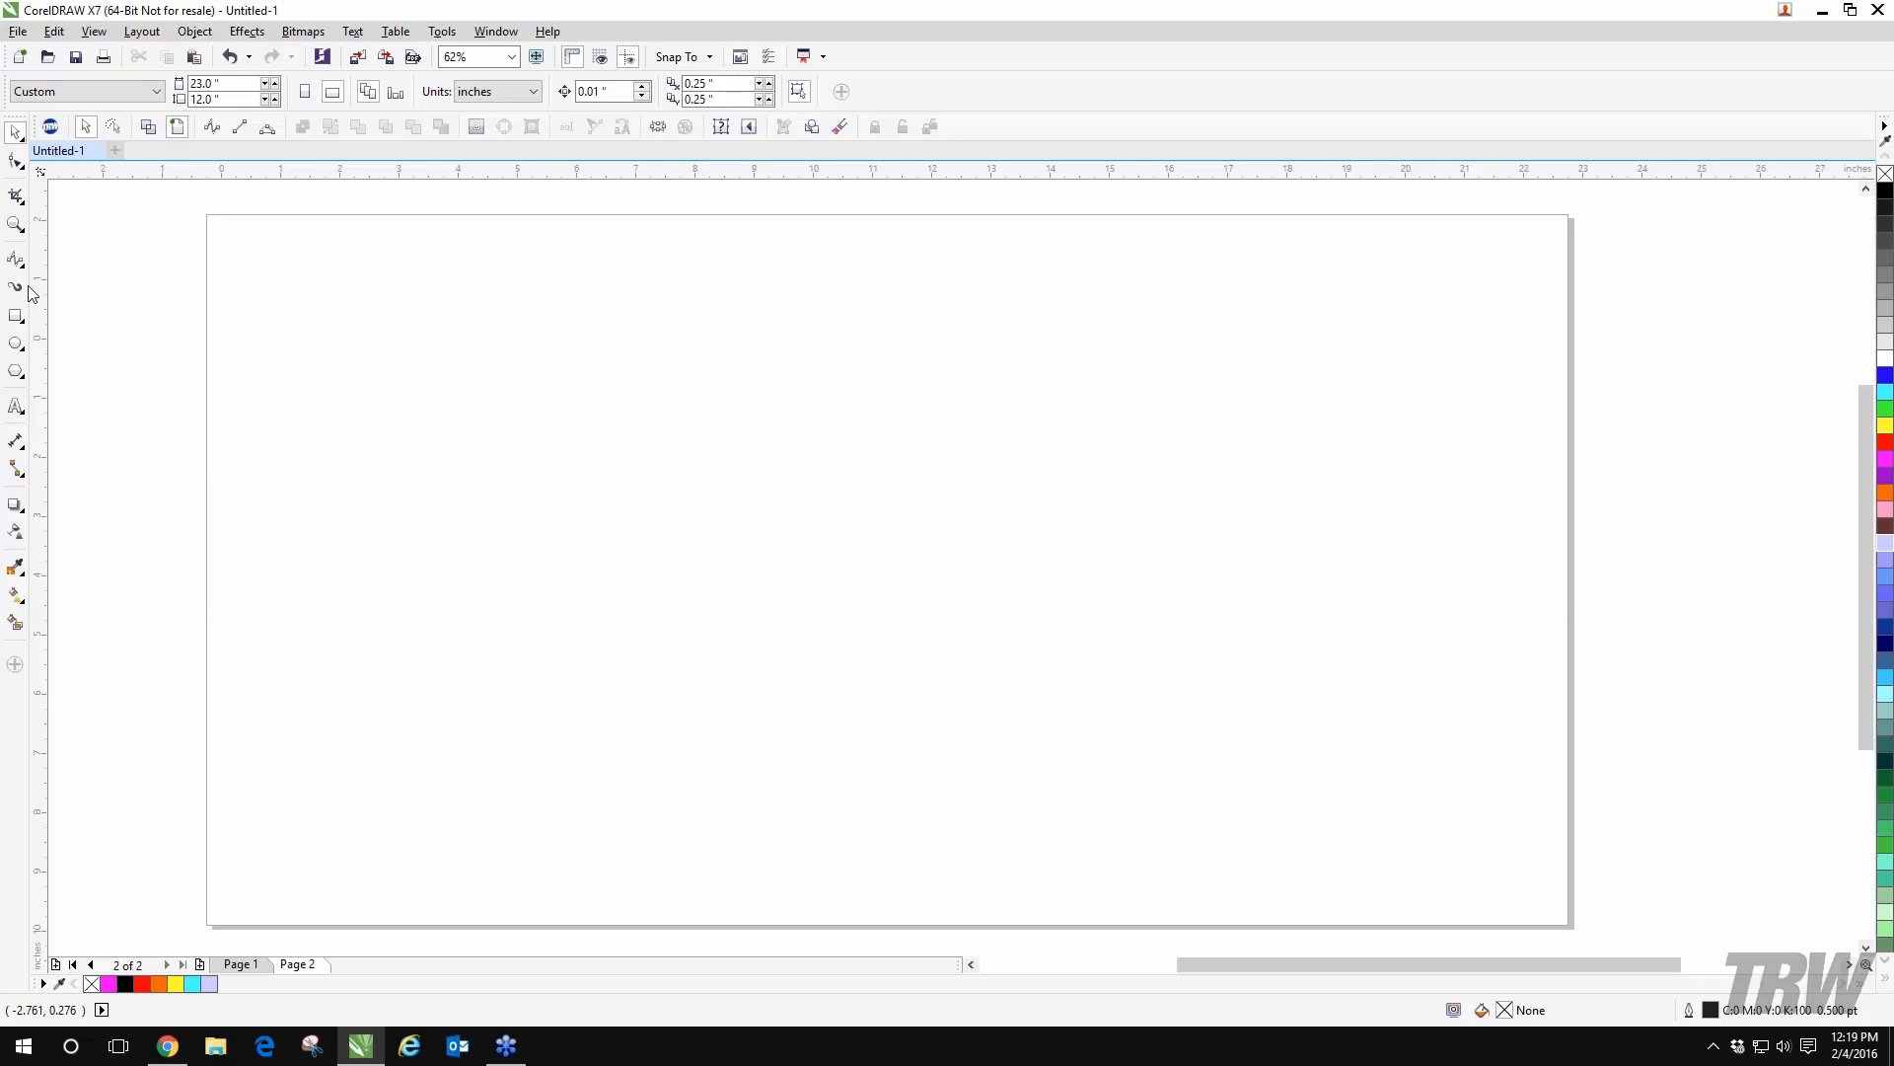
# - Draw a closed egg-shaped B-spline about 6.44 by 4.98 inches on the page's upper middle, and show its control points
pyautogui.click(15, 259)
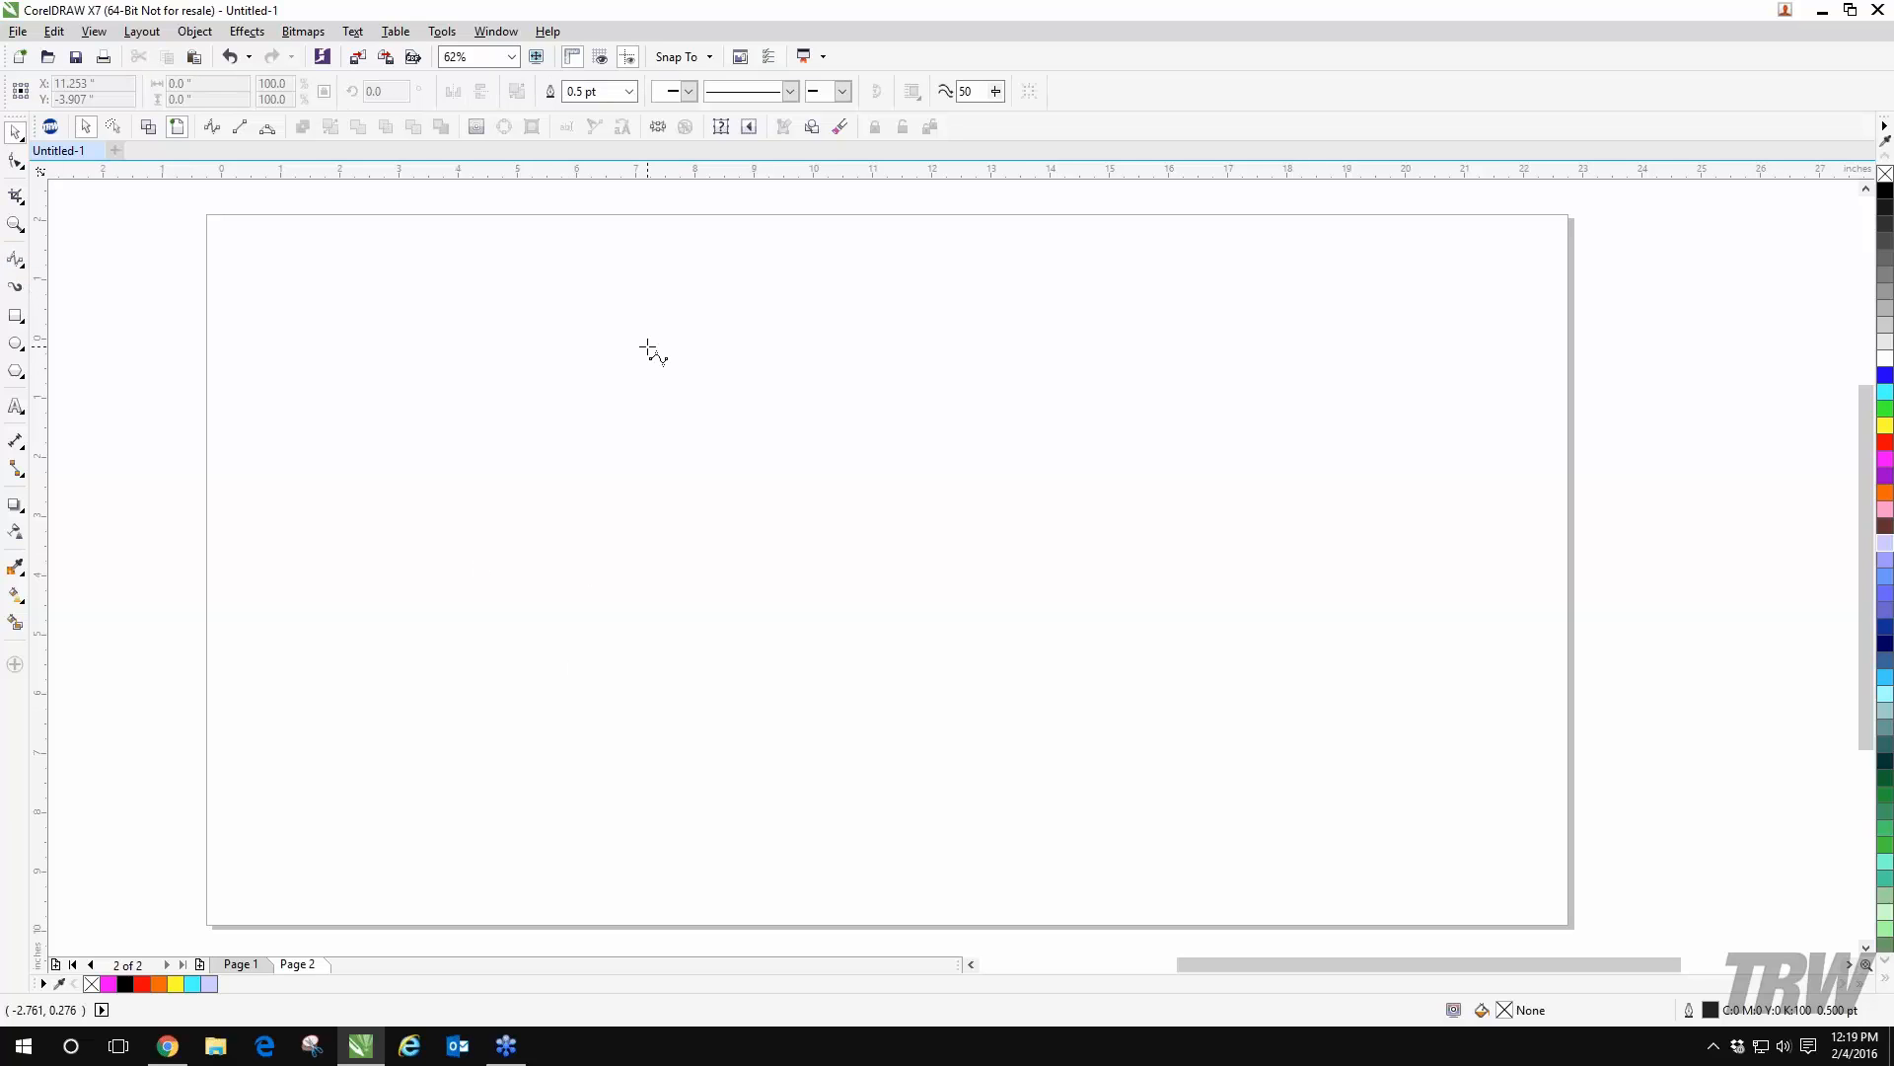
pyautogui.click(648, 347)
pyautogui.click(815, 294)
pyautogui.click(1005, 357)
pyautogui.click(1076, 536)
pyautogui.click(878, 635)
pyautogui.click(643, 538)
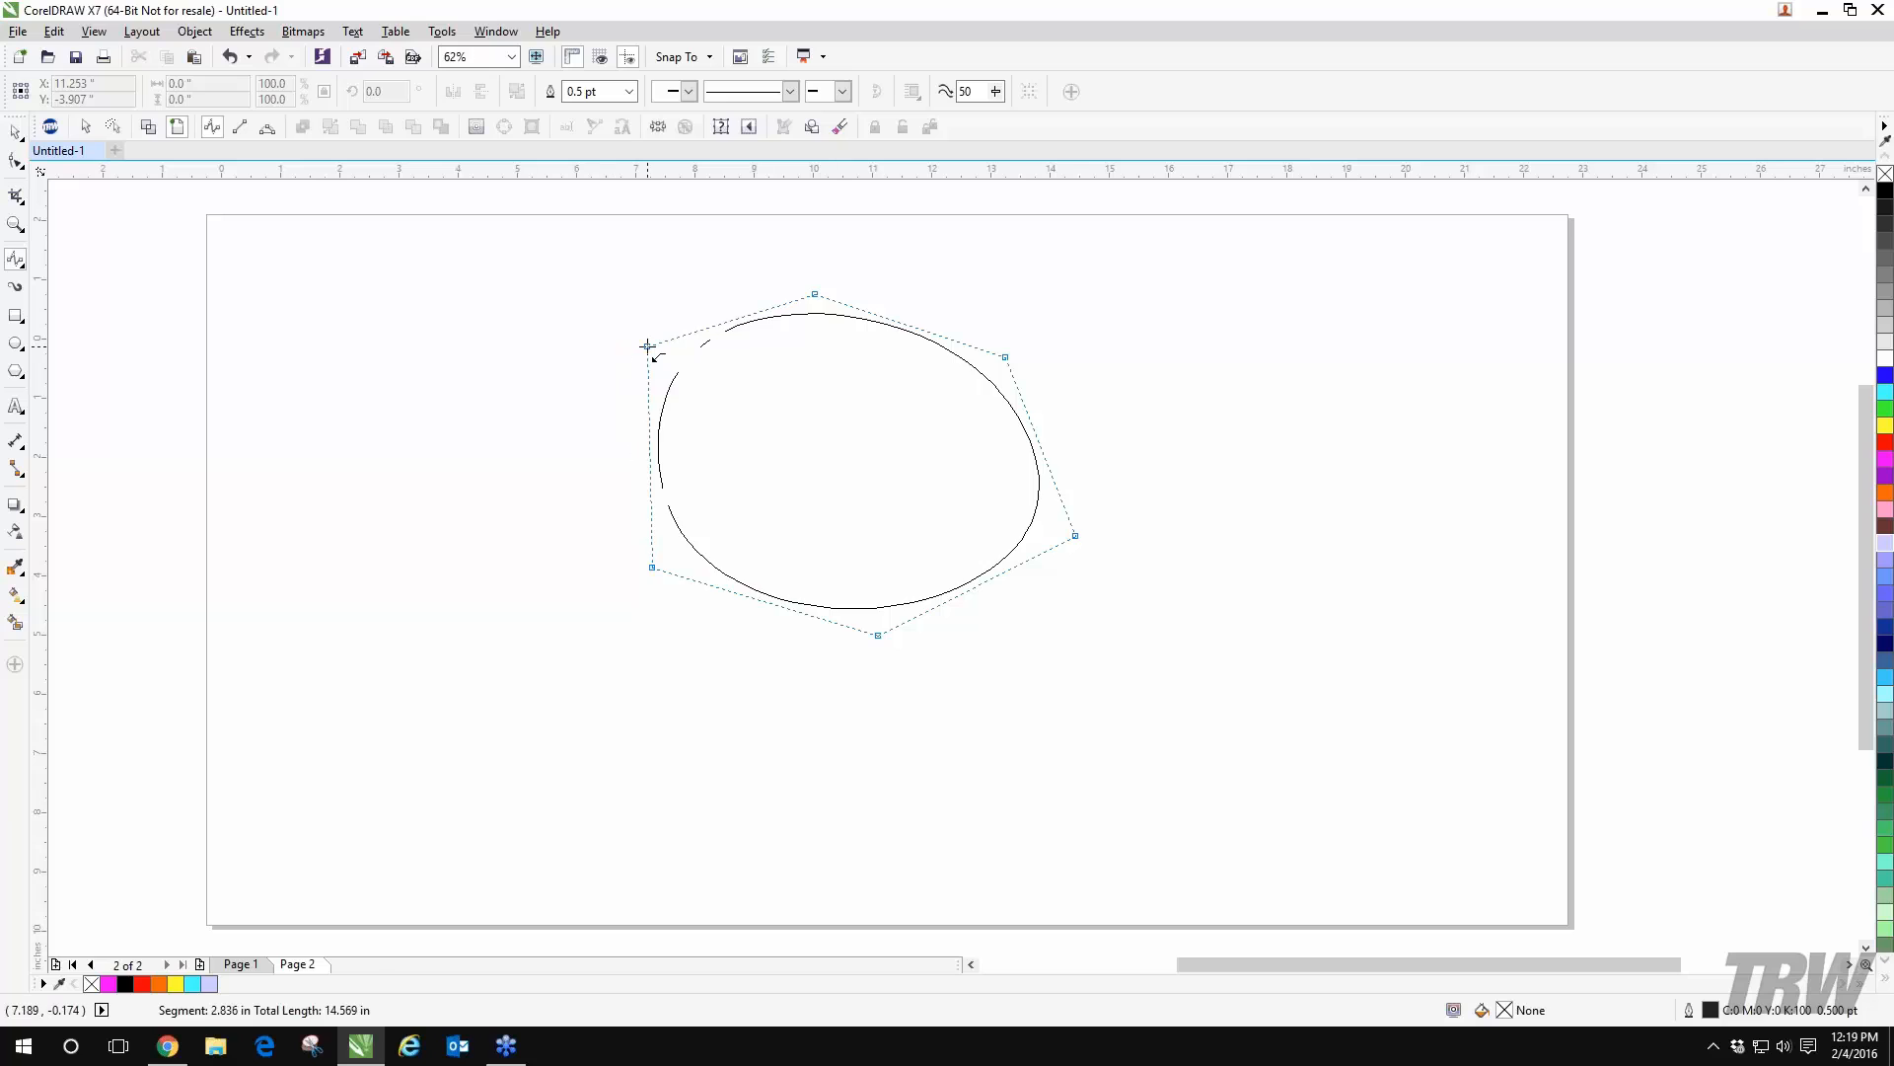
pyautogui.click(648, 347)
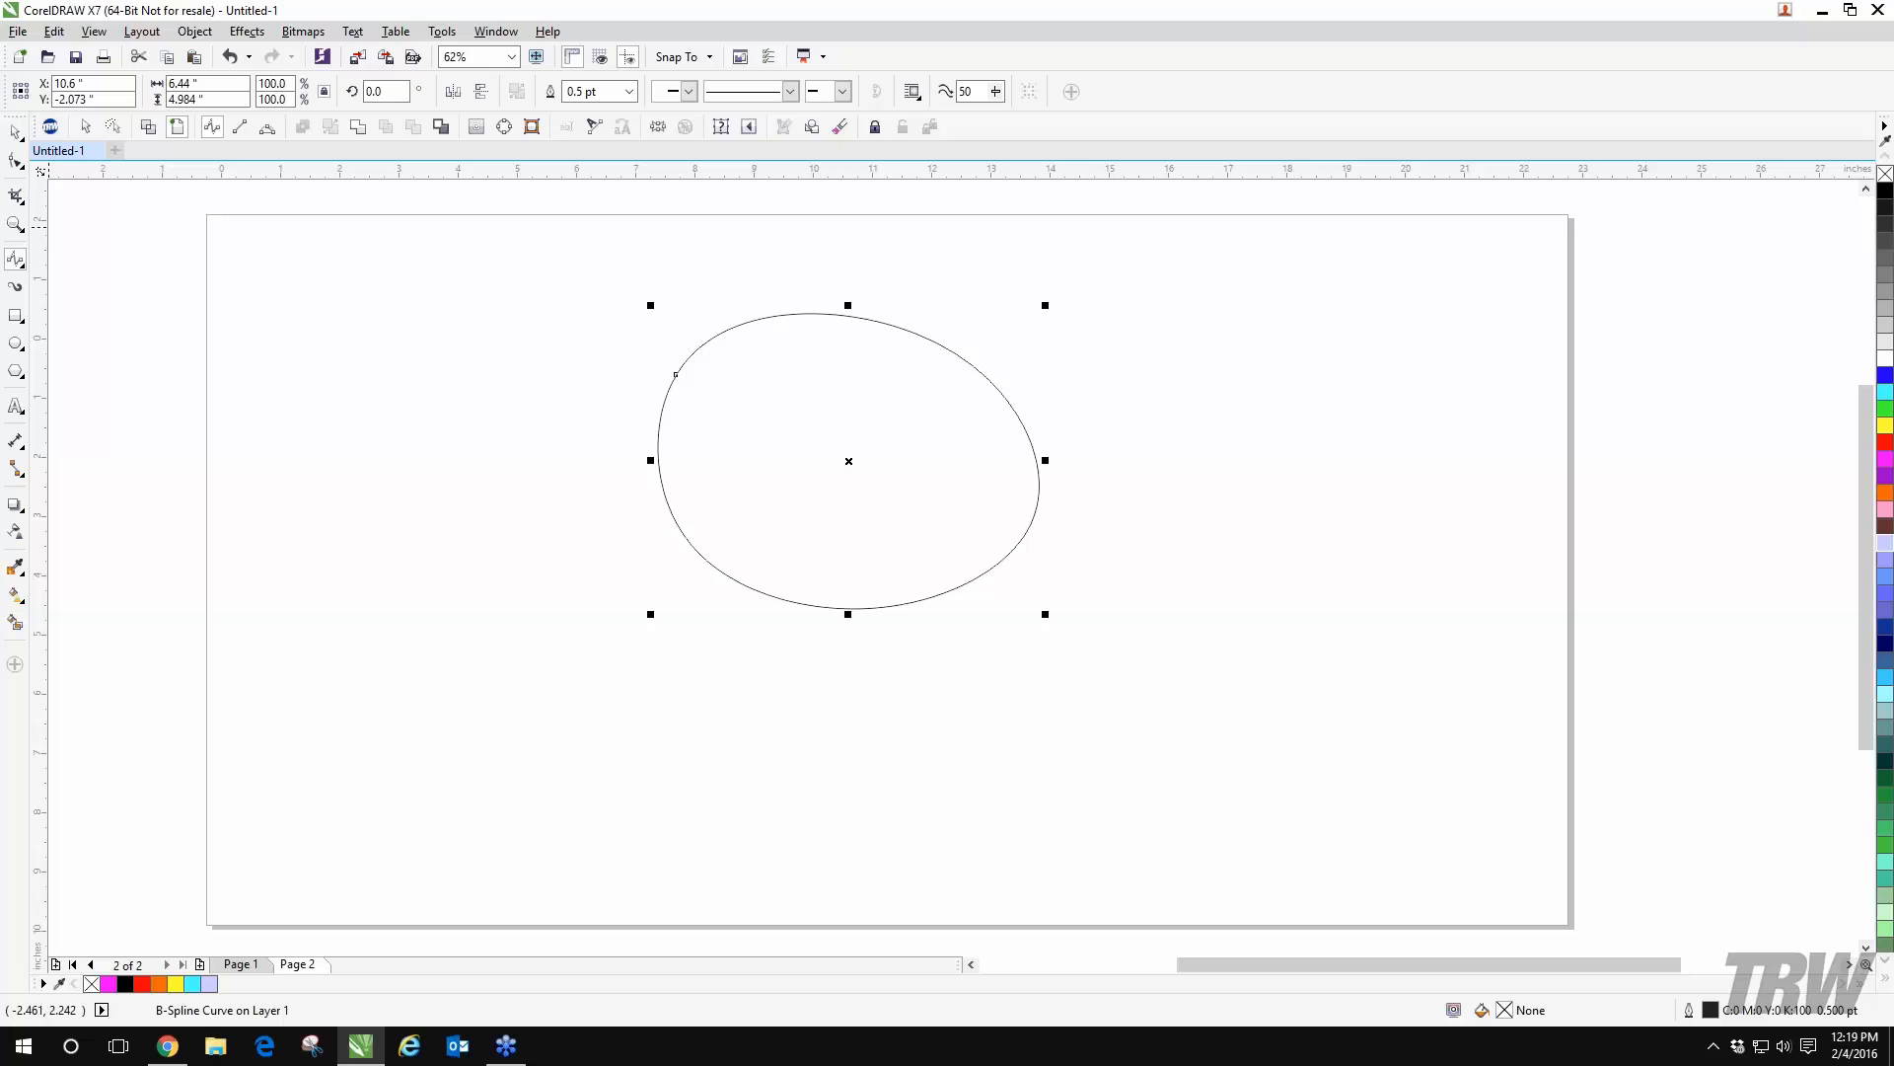
pyautogui.click(15, 161)
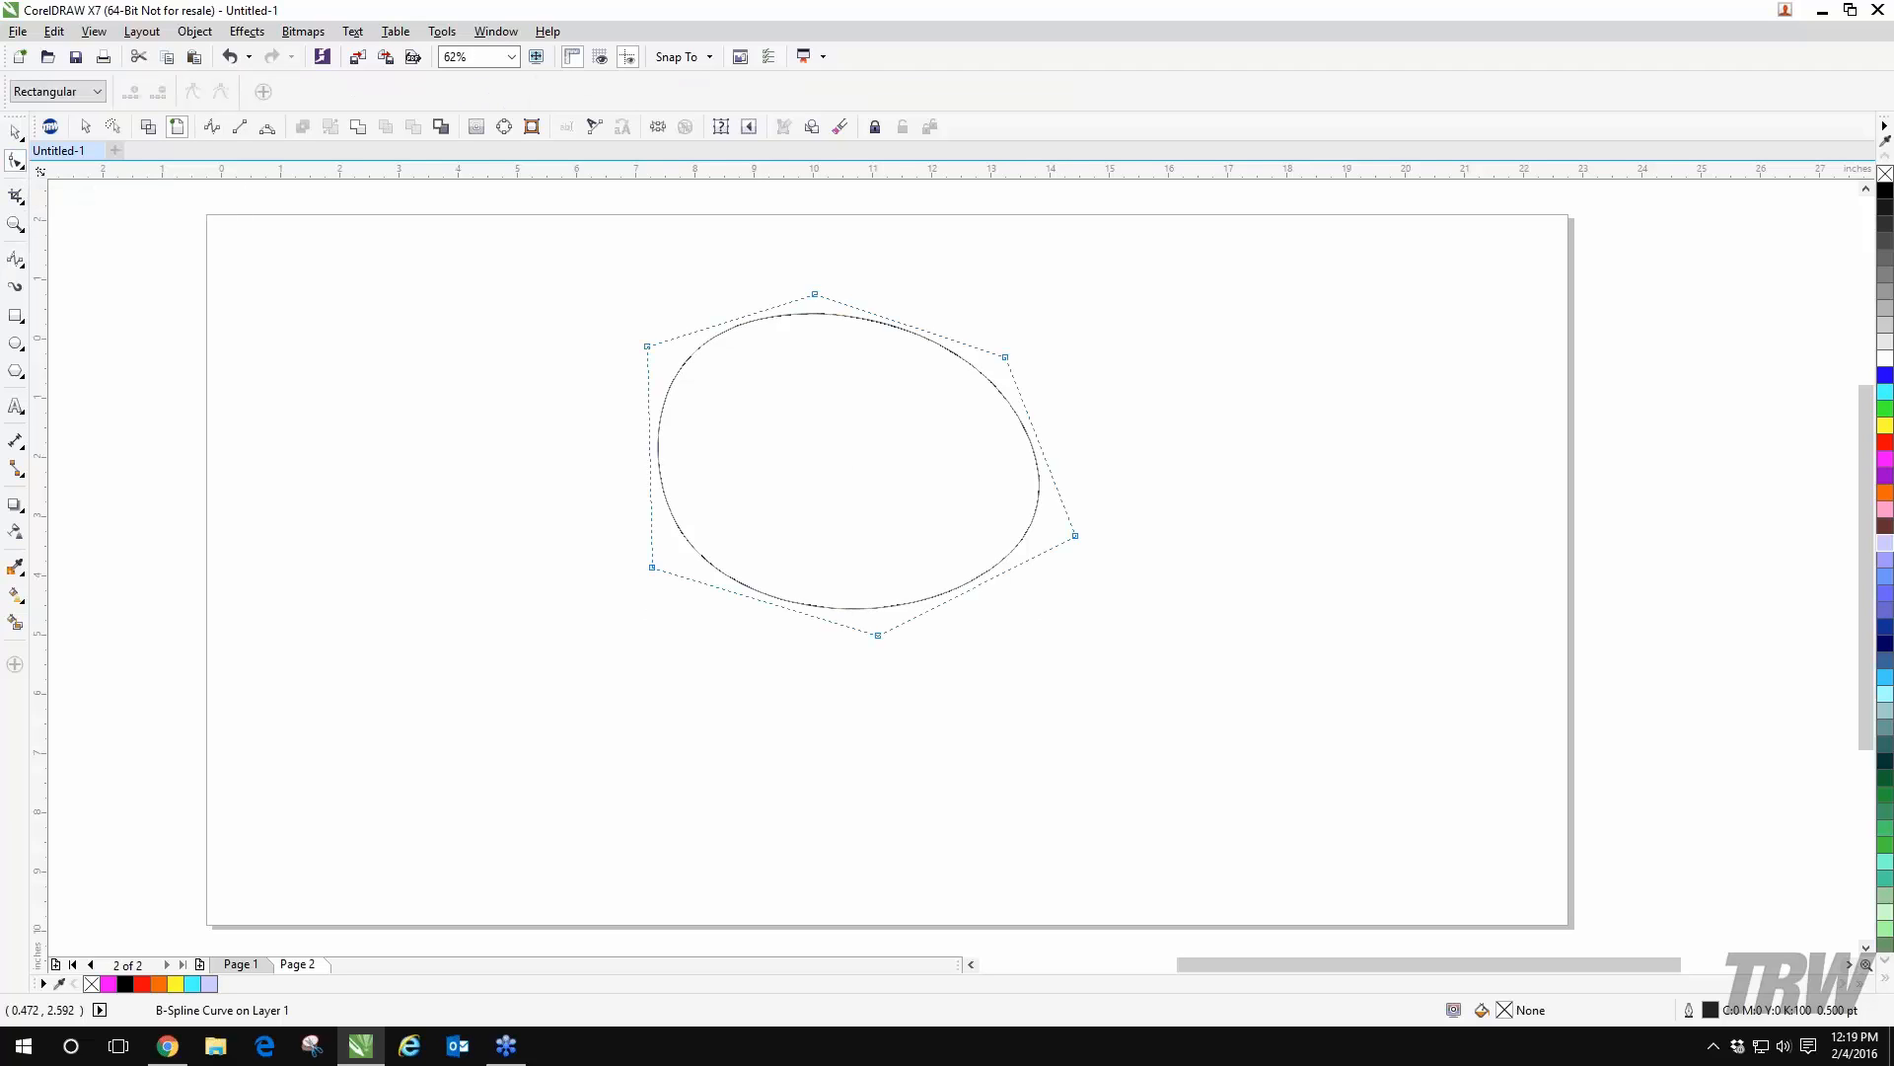
pyautogui.hotkey('alt', 'Tab')
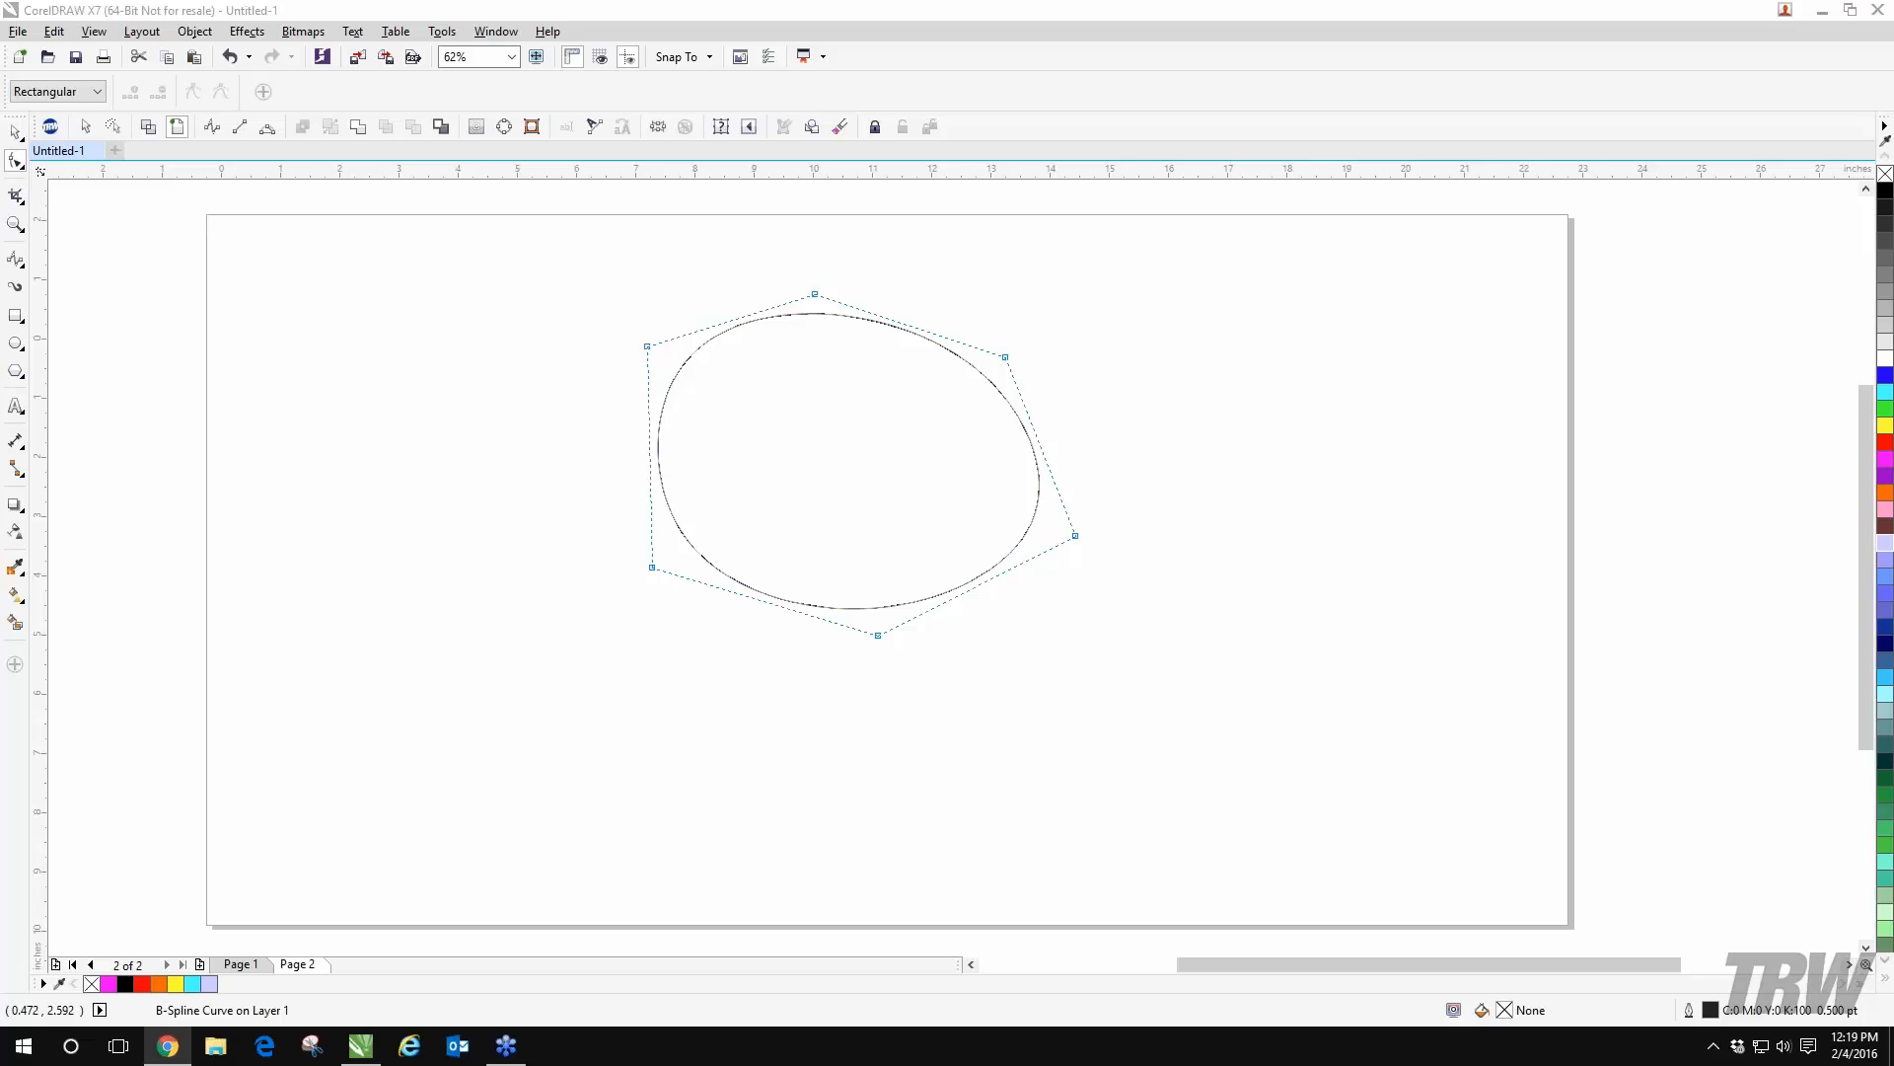
# - Draw two upward-arching 3-Point Curves, about 9.48 by 2.25 inches below the egg shape and about 7.8 by 2.12 inches right of it
pyautogui.click(20, 263)
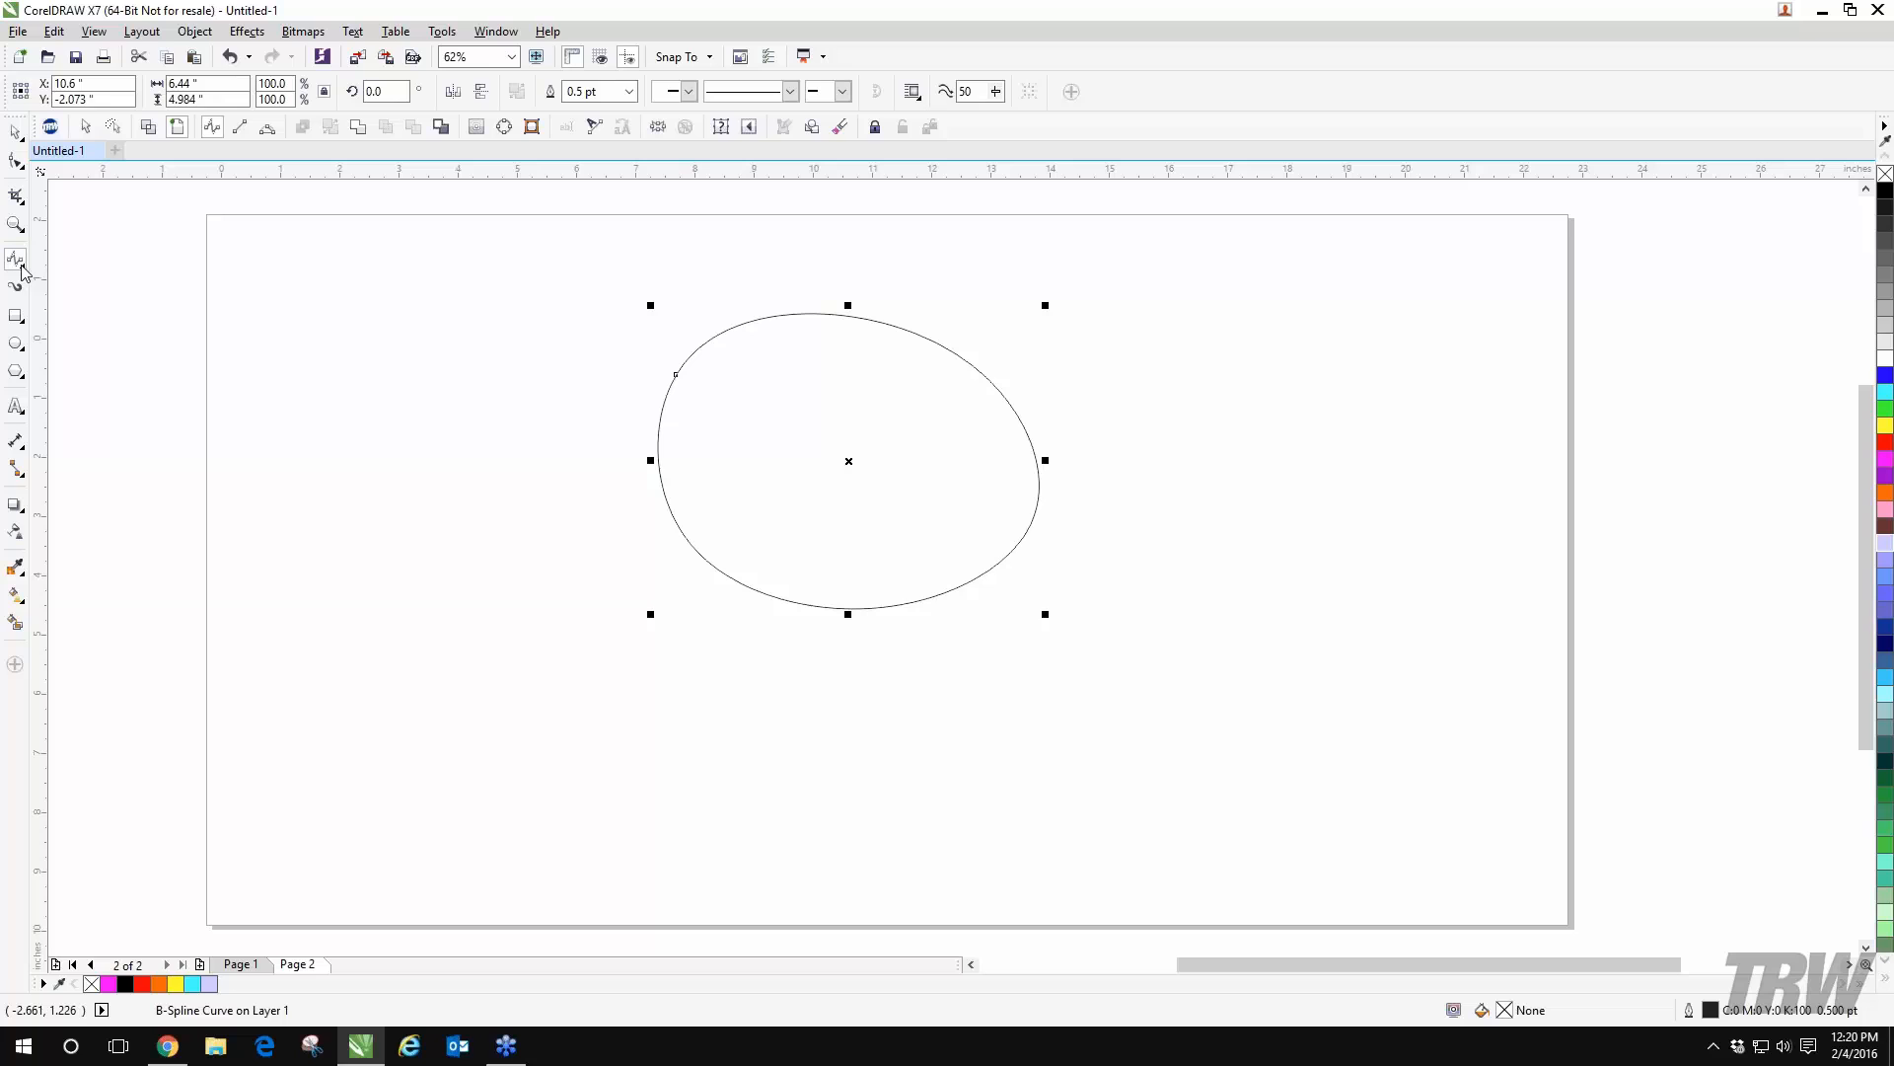
pyautogui.click(22, 268)
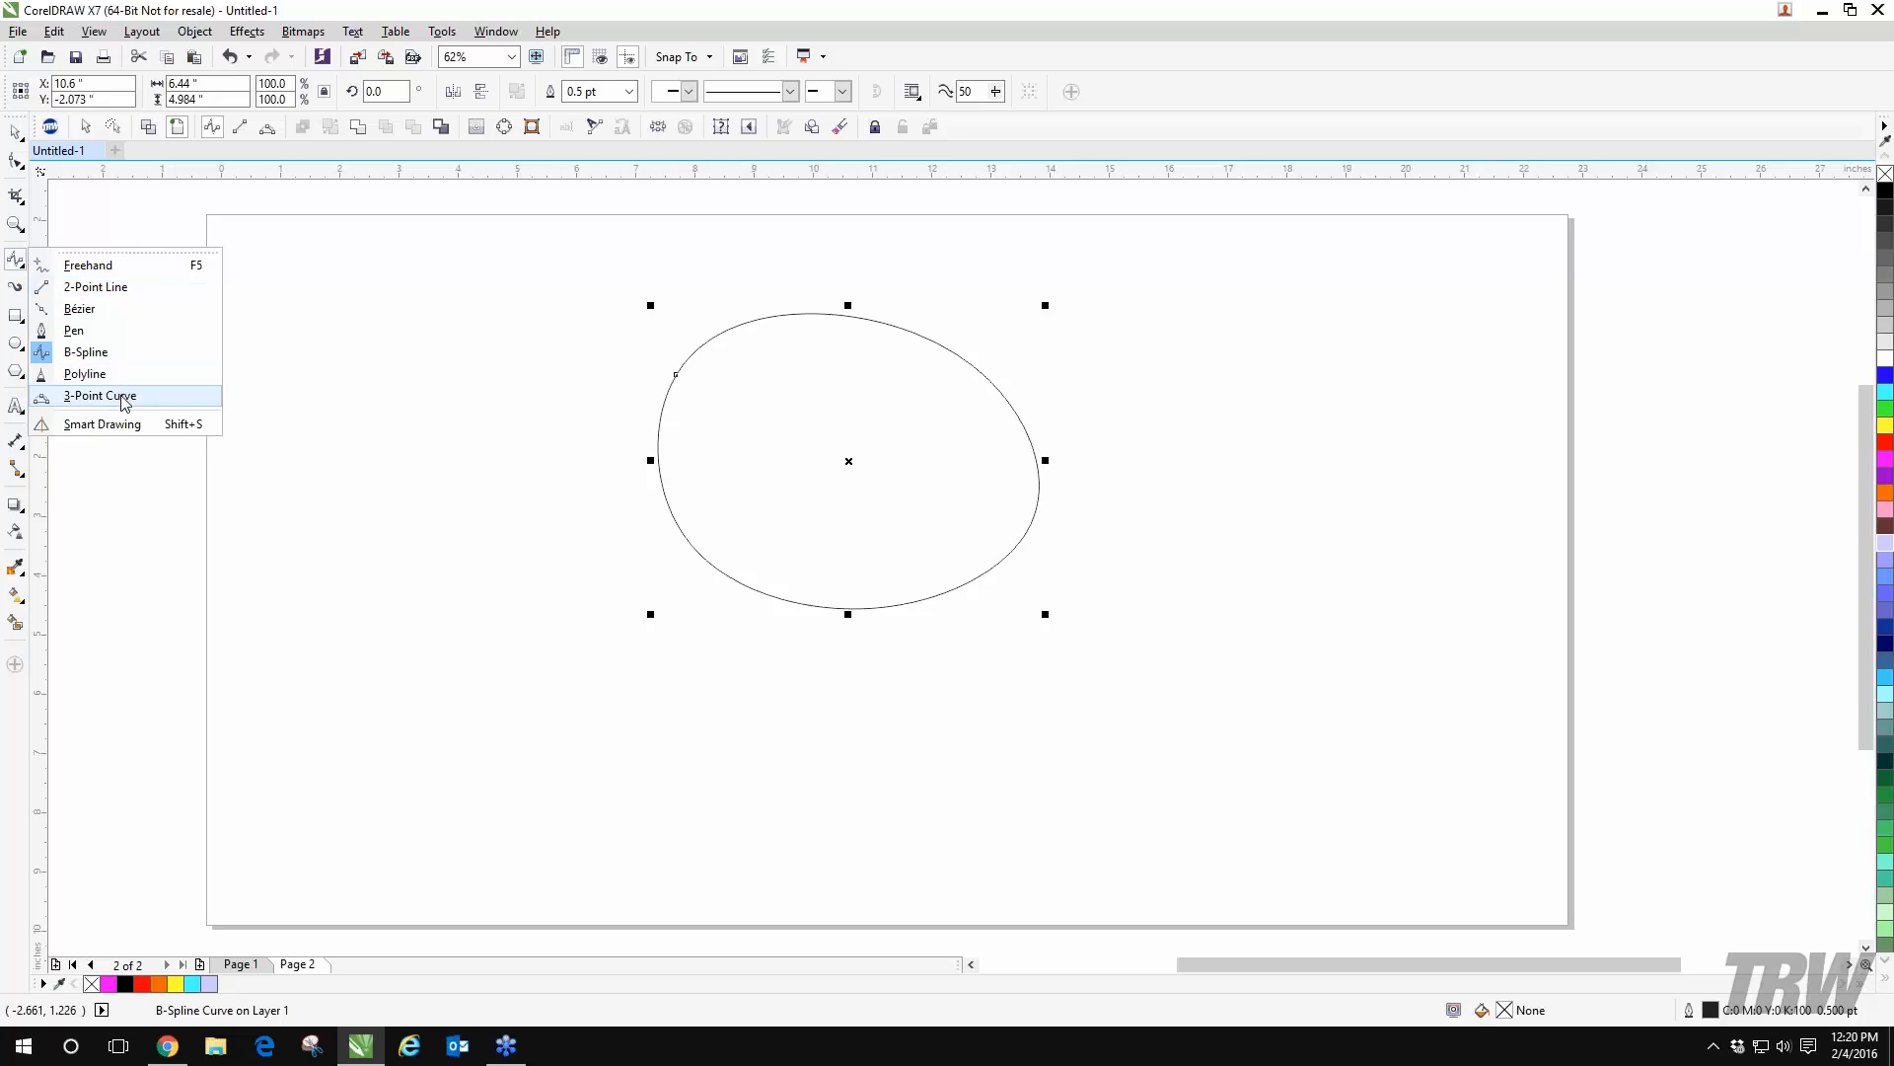
pyautogui.click(100, 396)
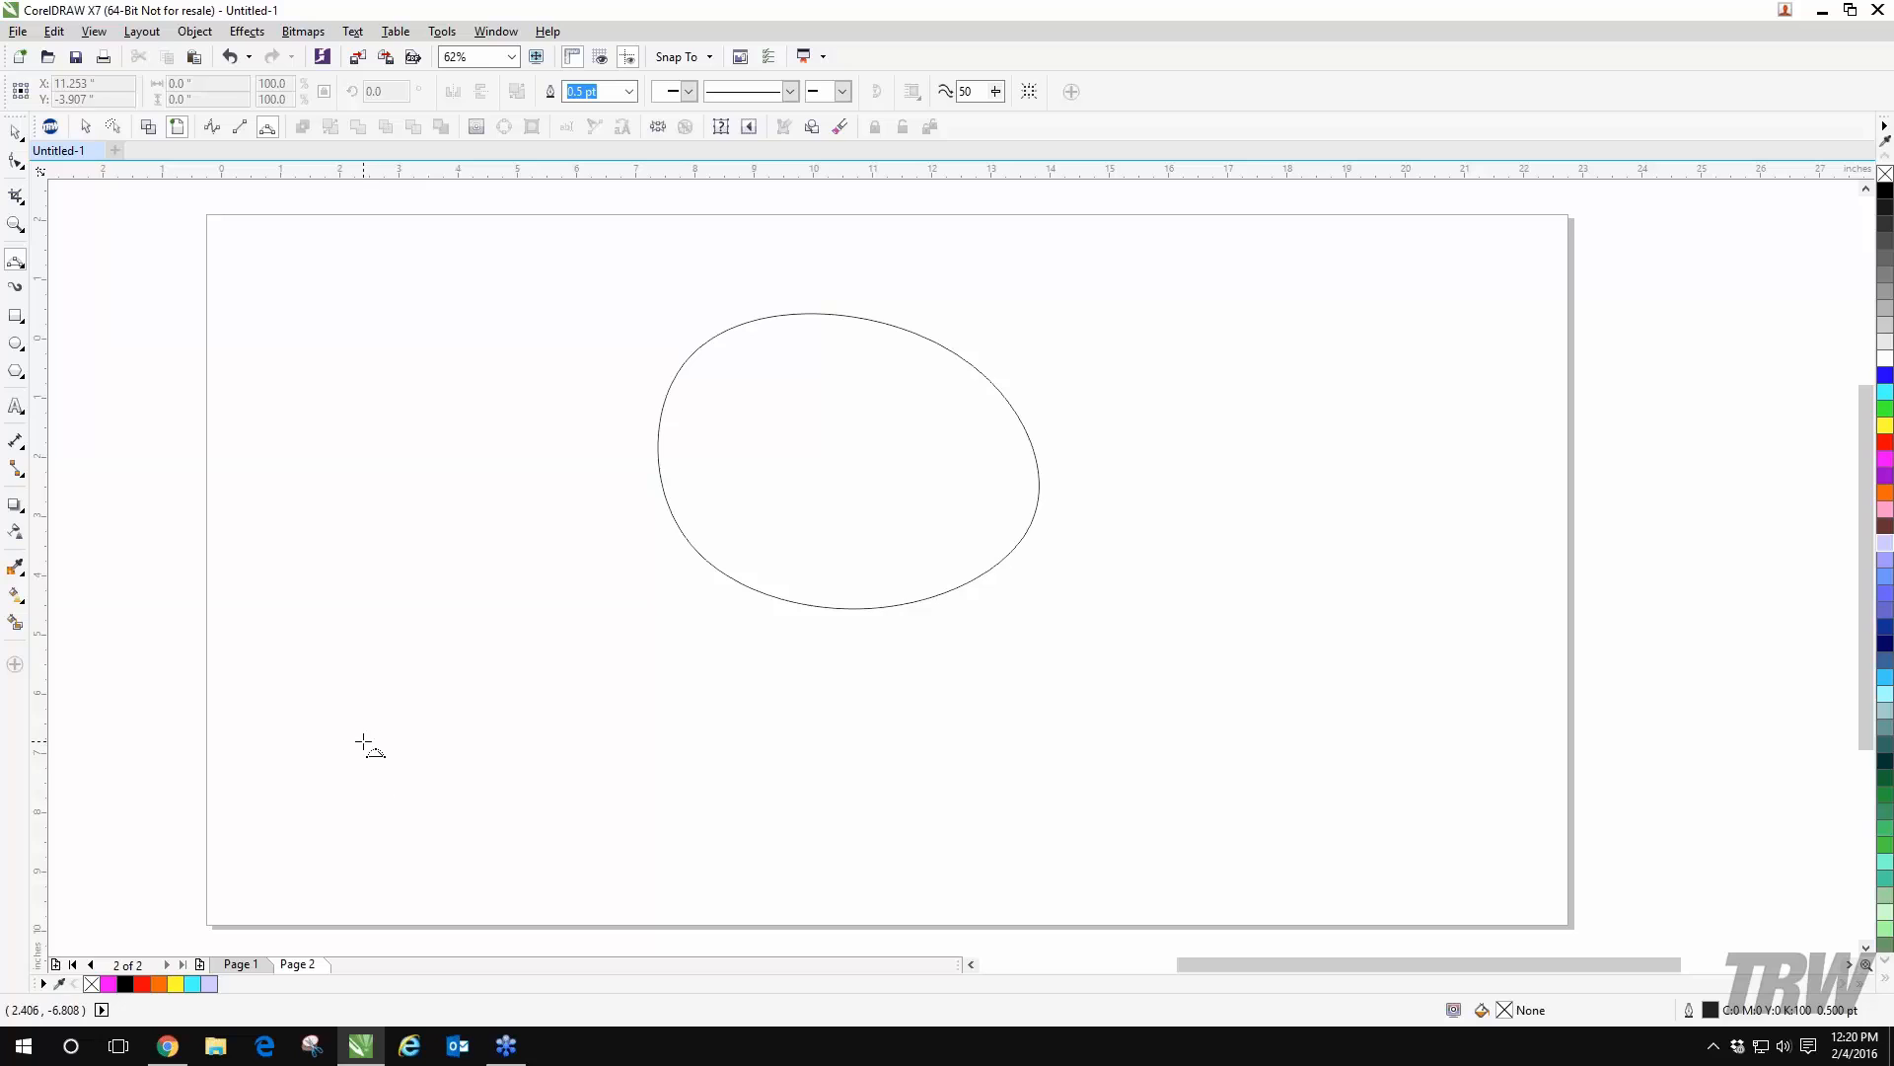
pyautogui.moveTo(361, 742); pyautogui.dragTo(920, 752)
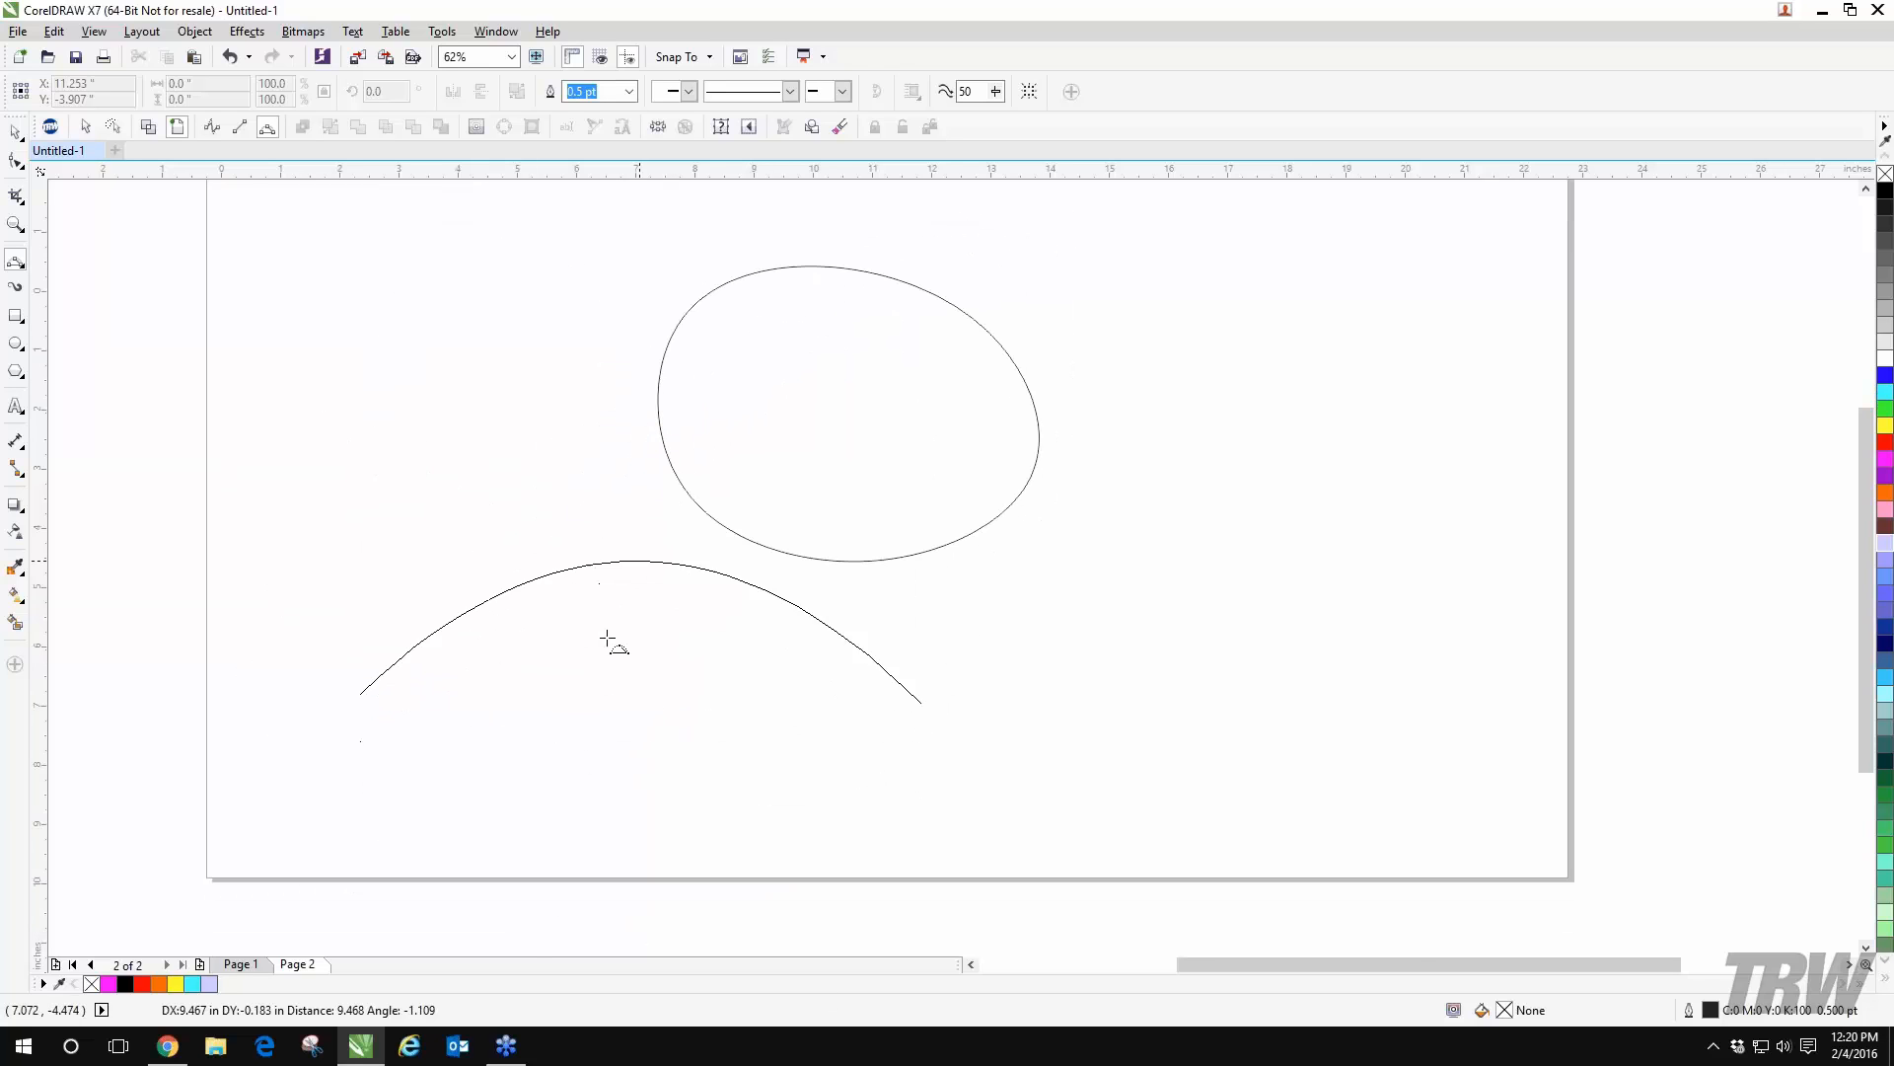
pyautogui.click(631, 569)
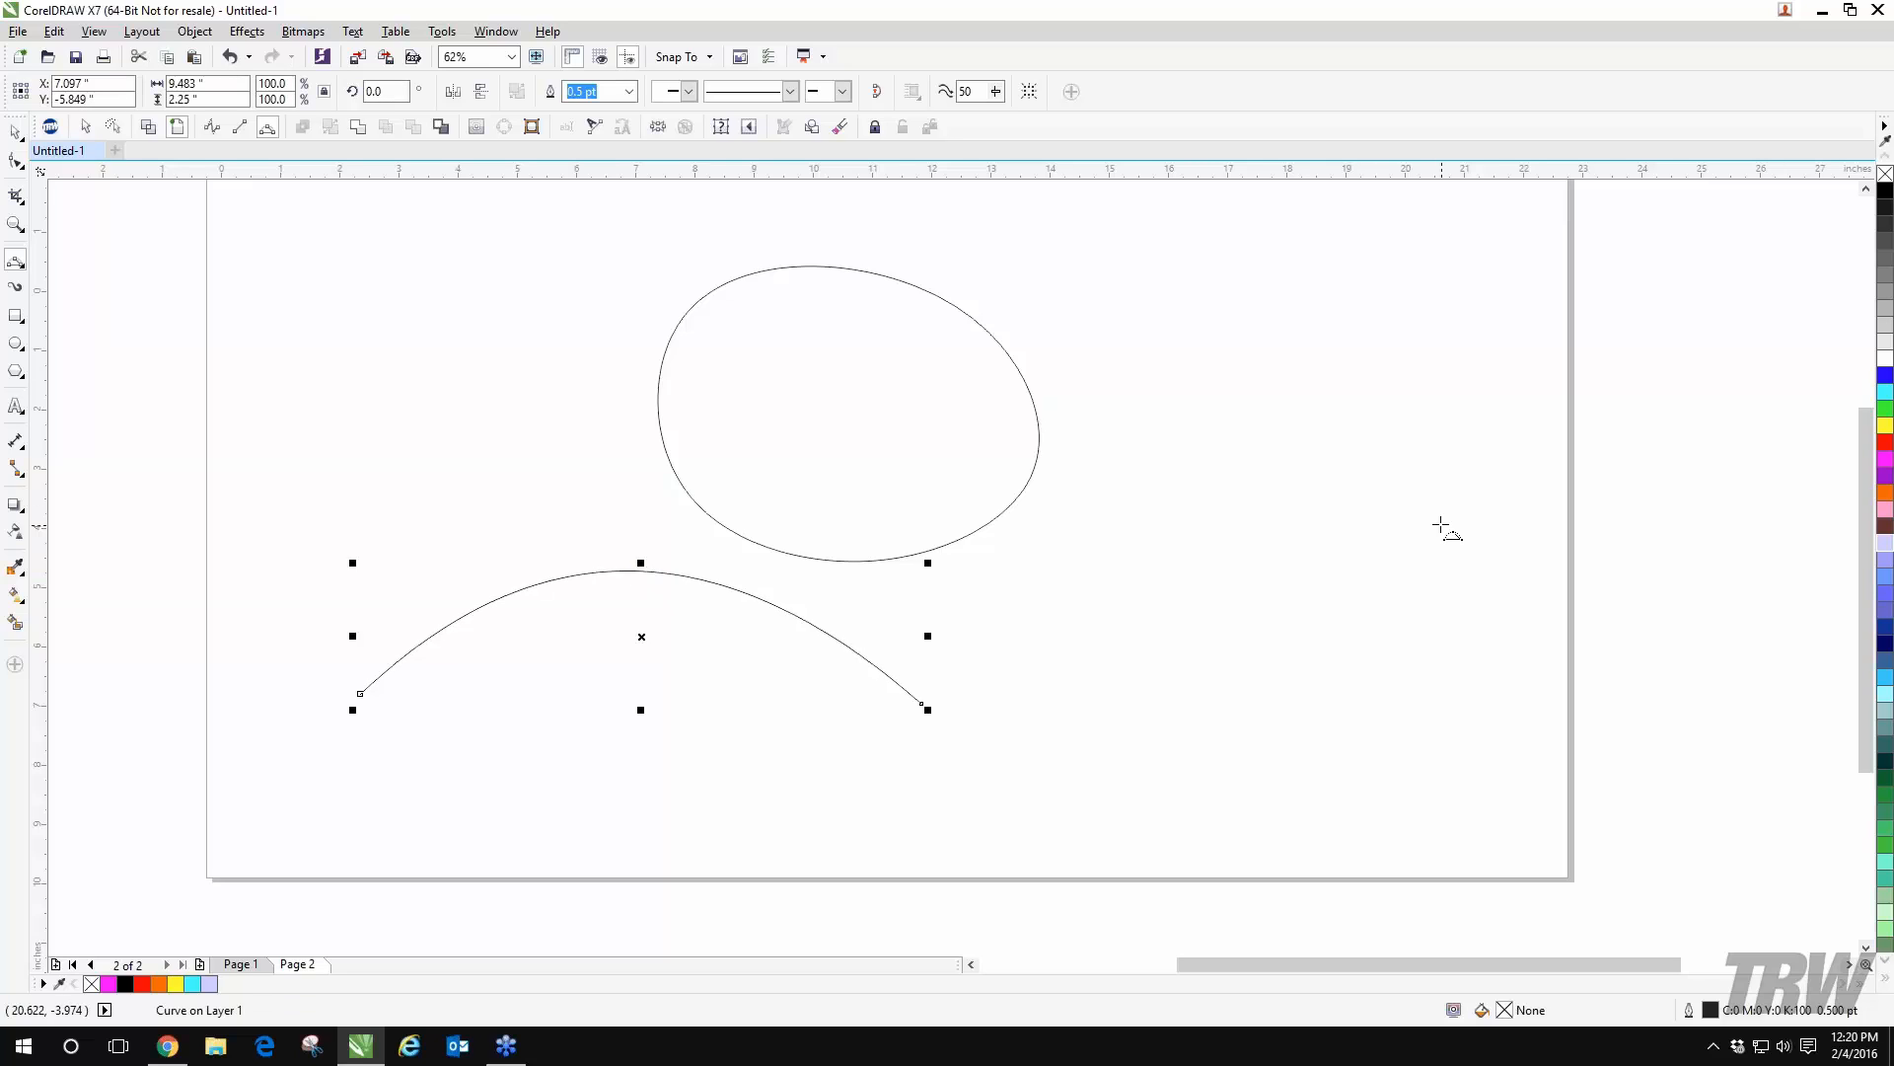
pyautogui.moveTo(1107, 570); pyautogui.dragTo(1569, 570)
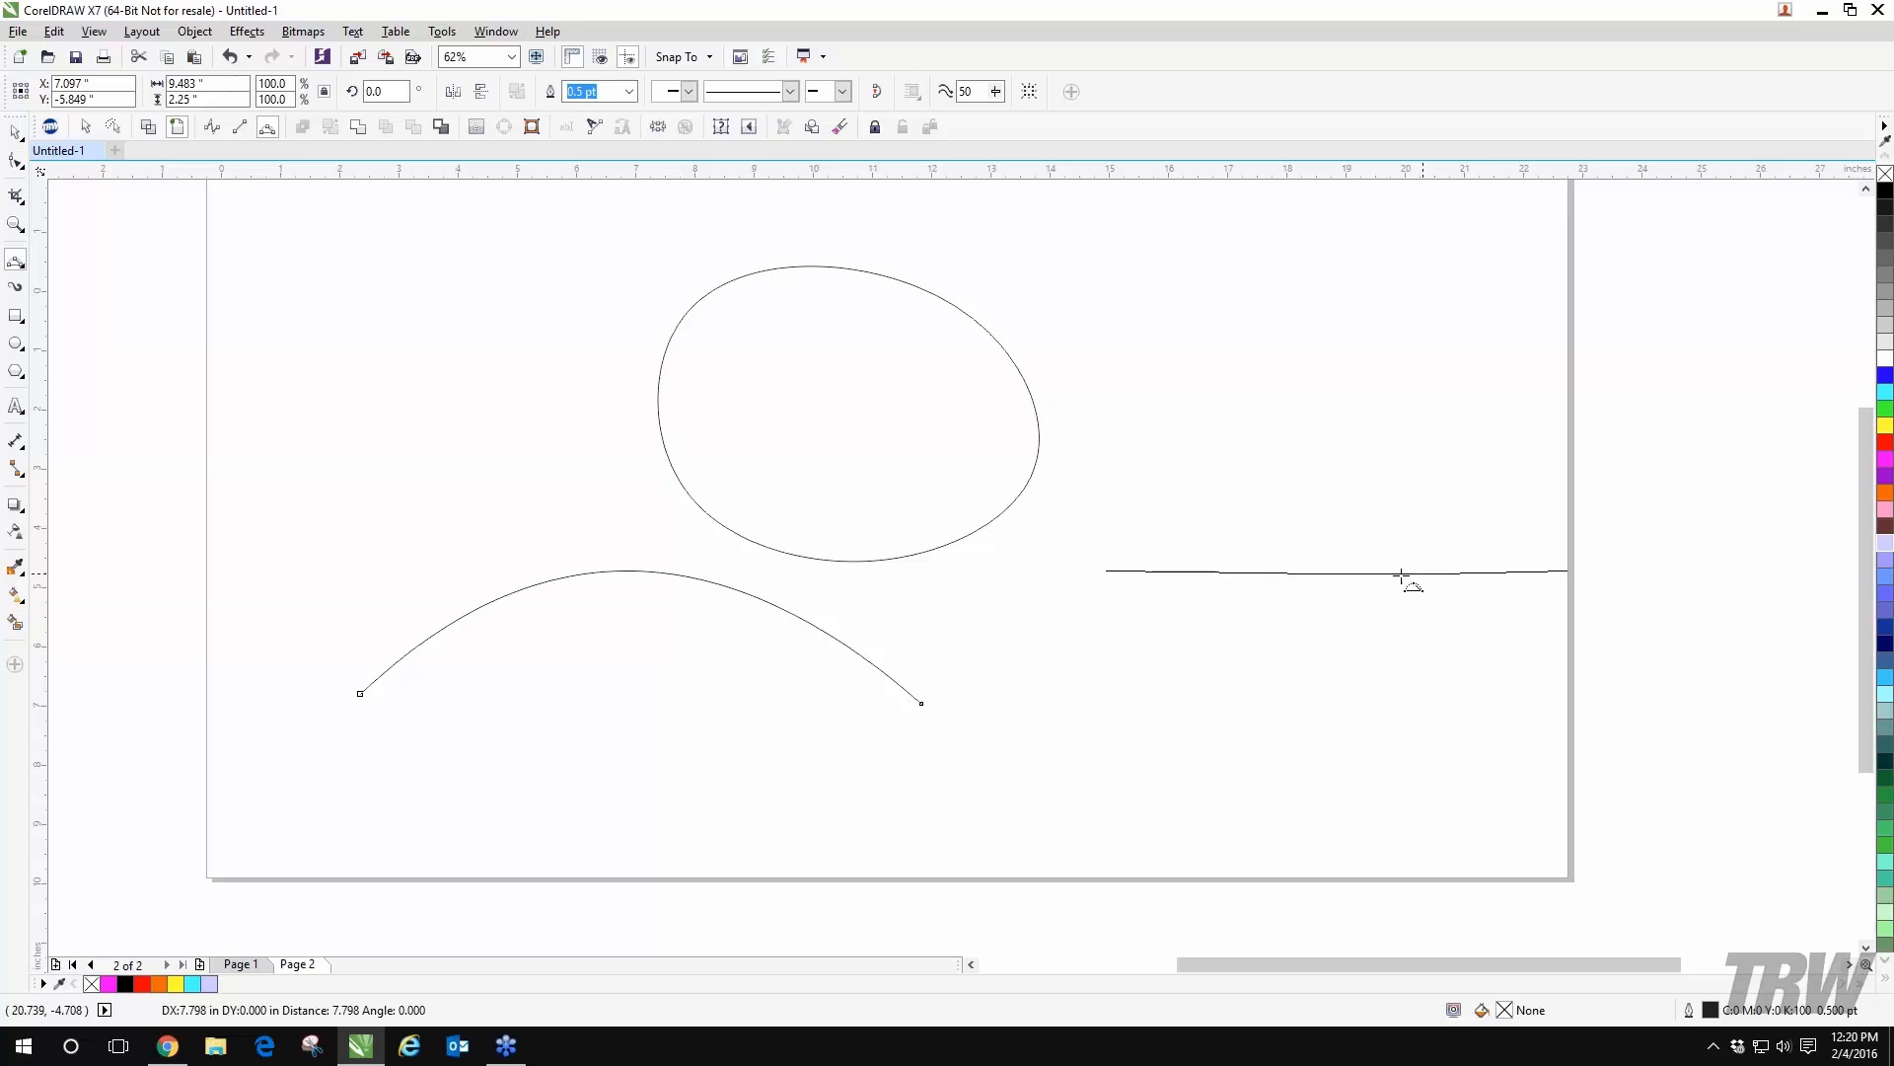
pyautogui.click(1329, 449)
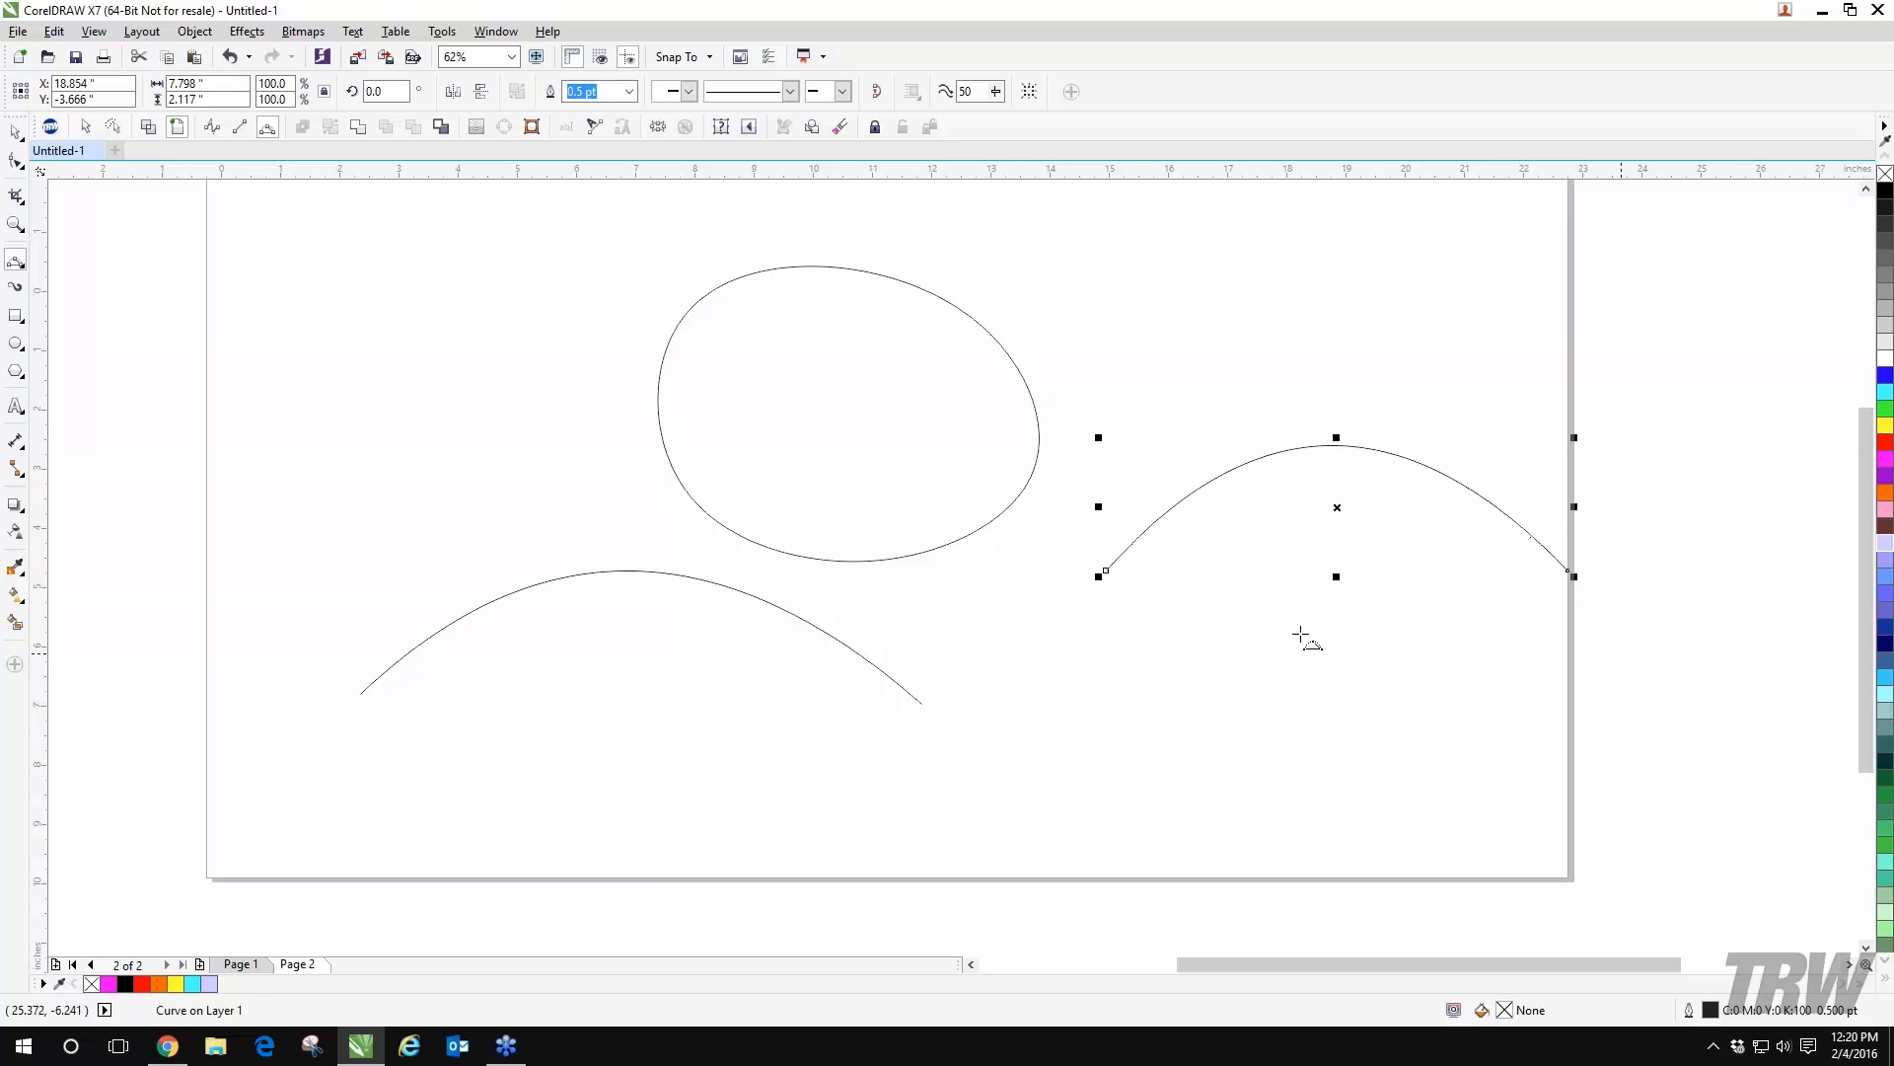
# - Draw an open, wavy B-spline curve left of the egg shape, ending with an upward sweep
pyautogui.click(25, 269)
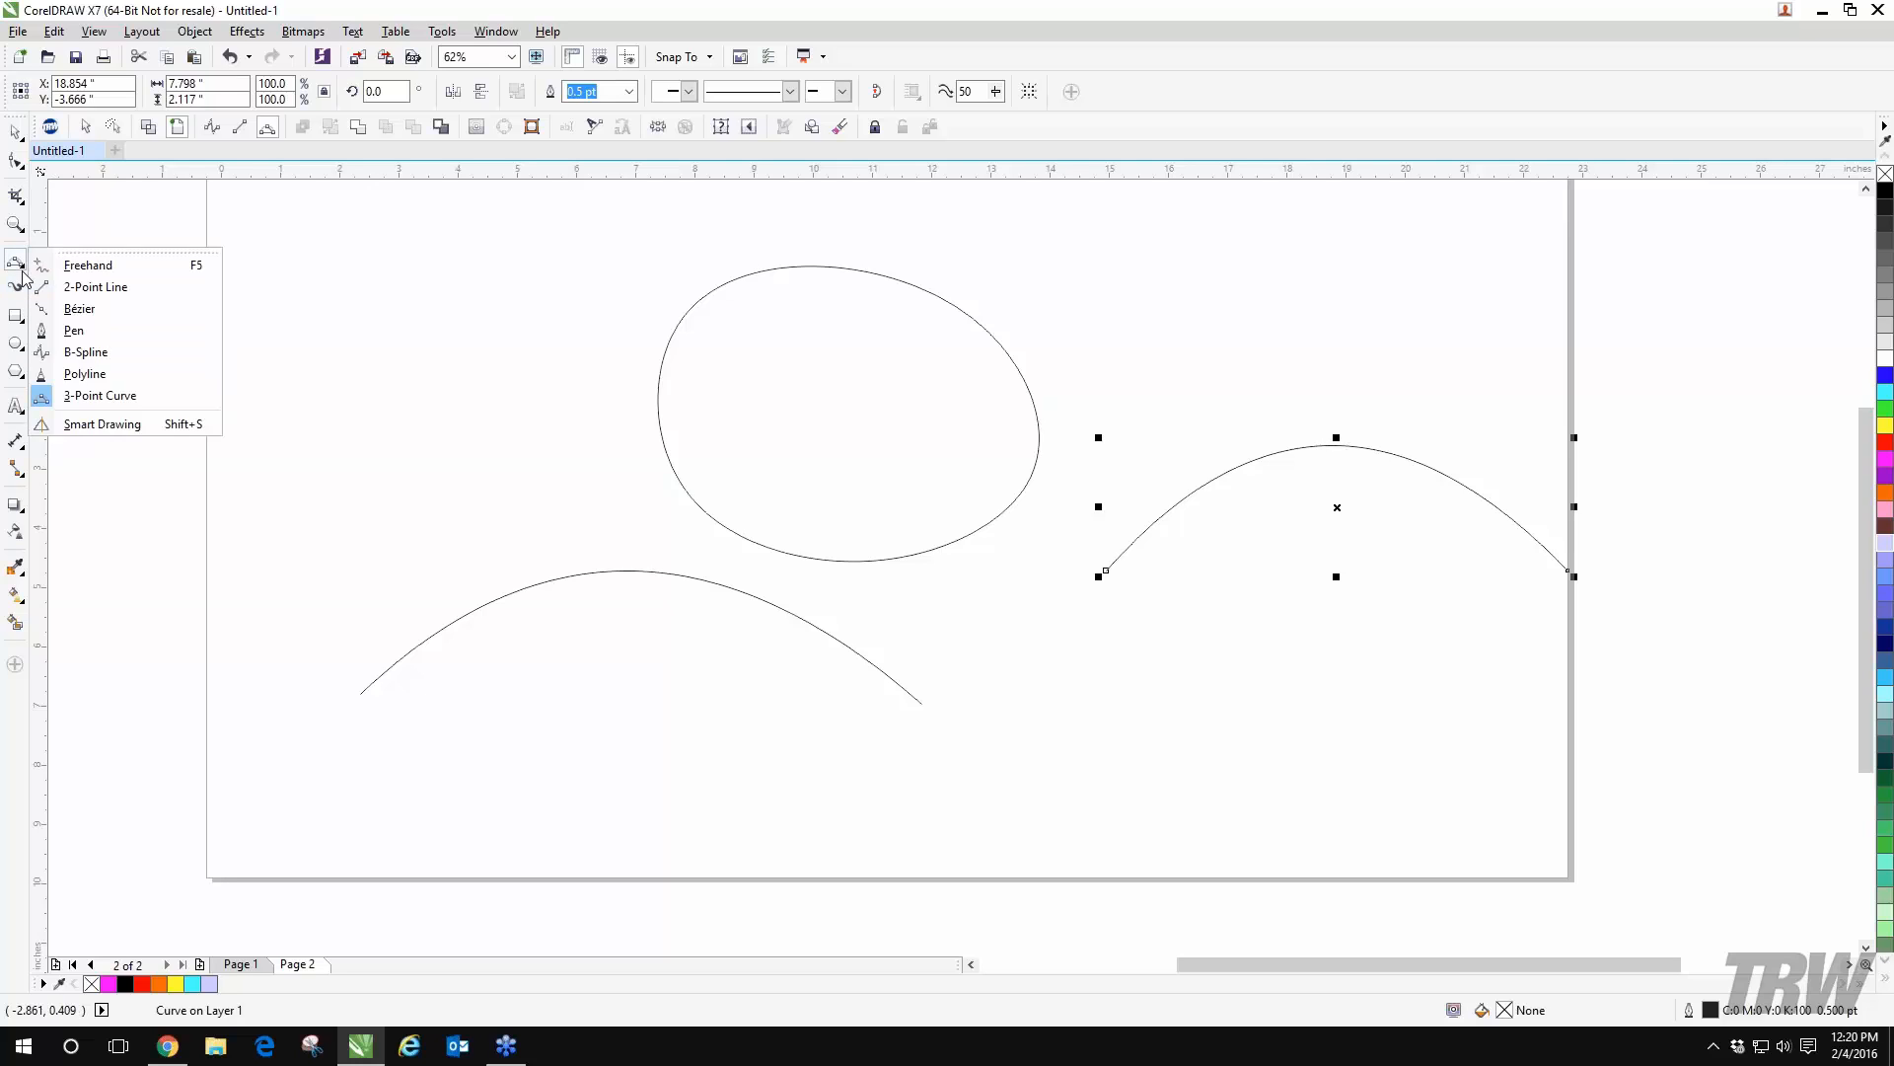
pyautogui.click(25, 269)
pyautogui.click(25, 268)
pyautogui.click(103, 351)
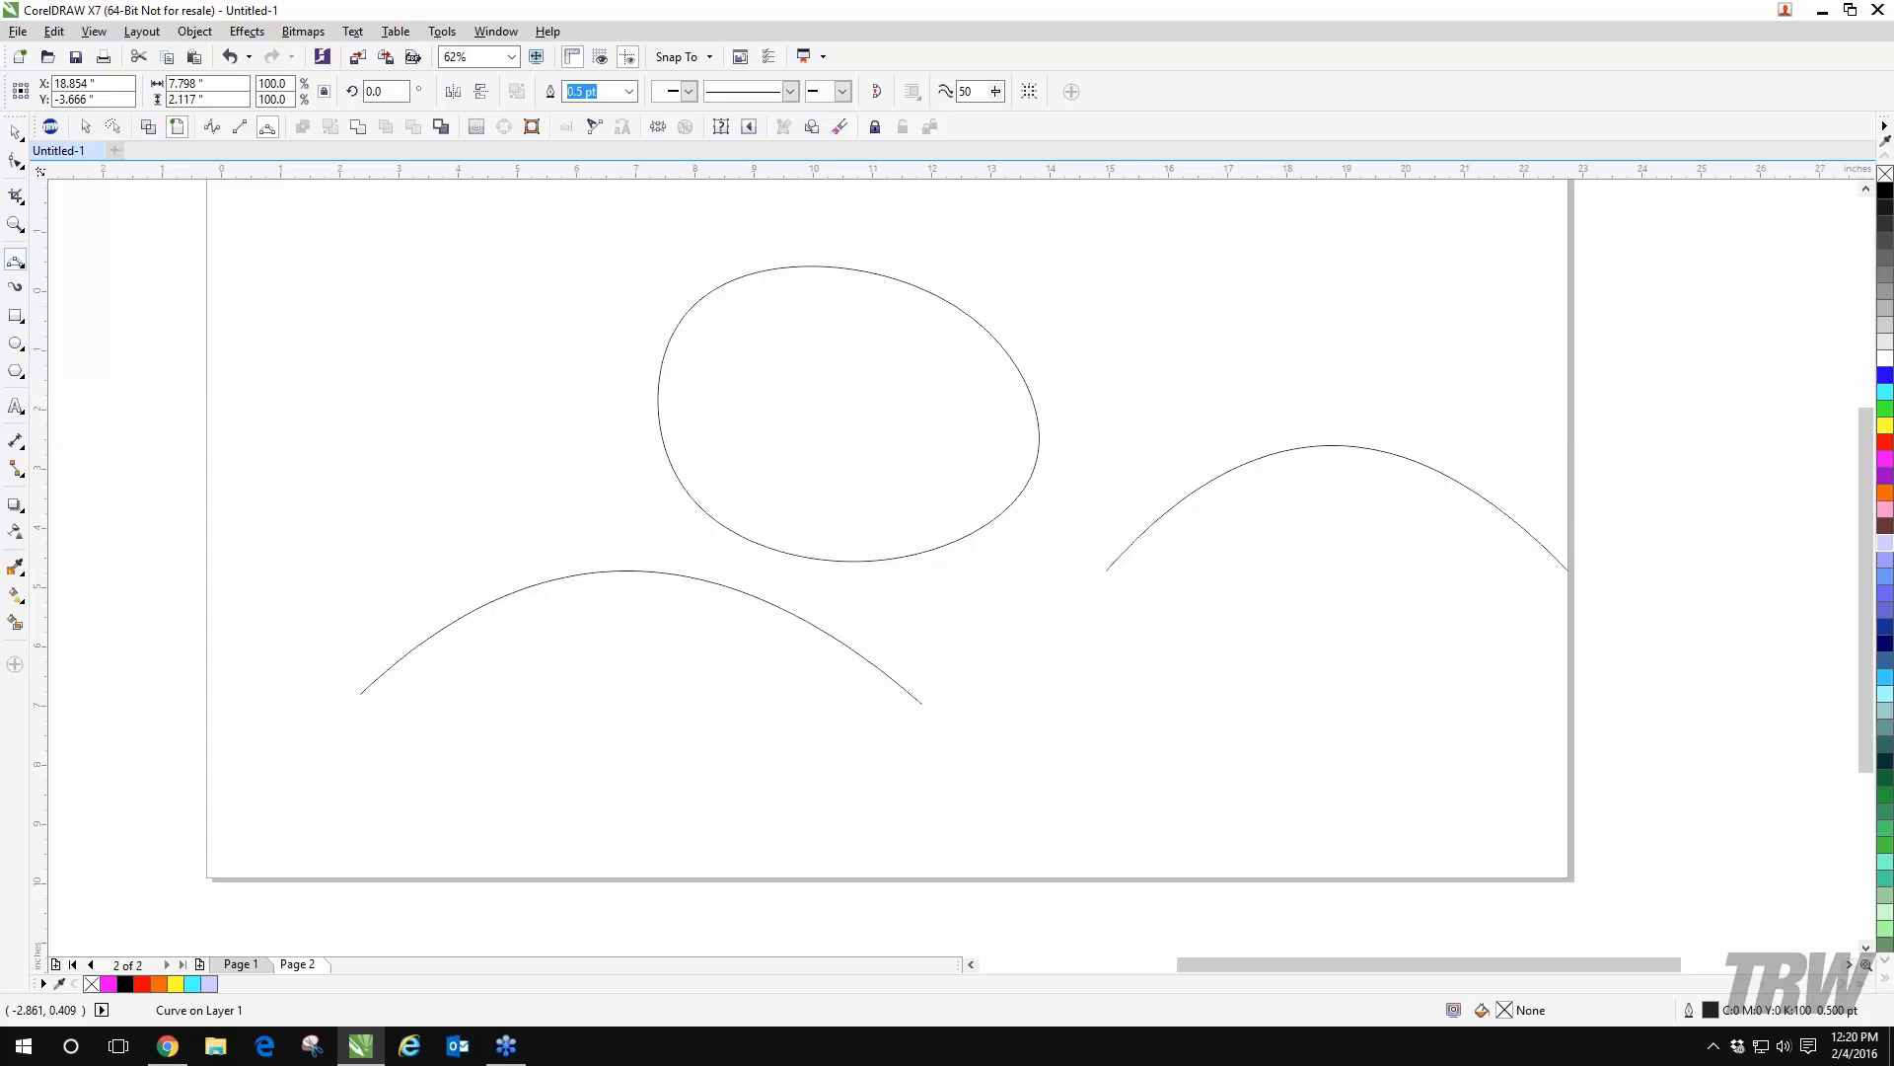
pyautogui.click(244, 340)
pyautogui.click(327, 291)
pyautogui.click(402, 376)
pyautogui.click(613, 677)
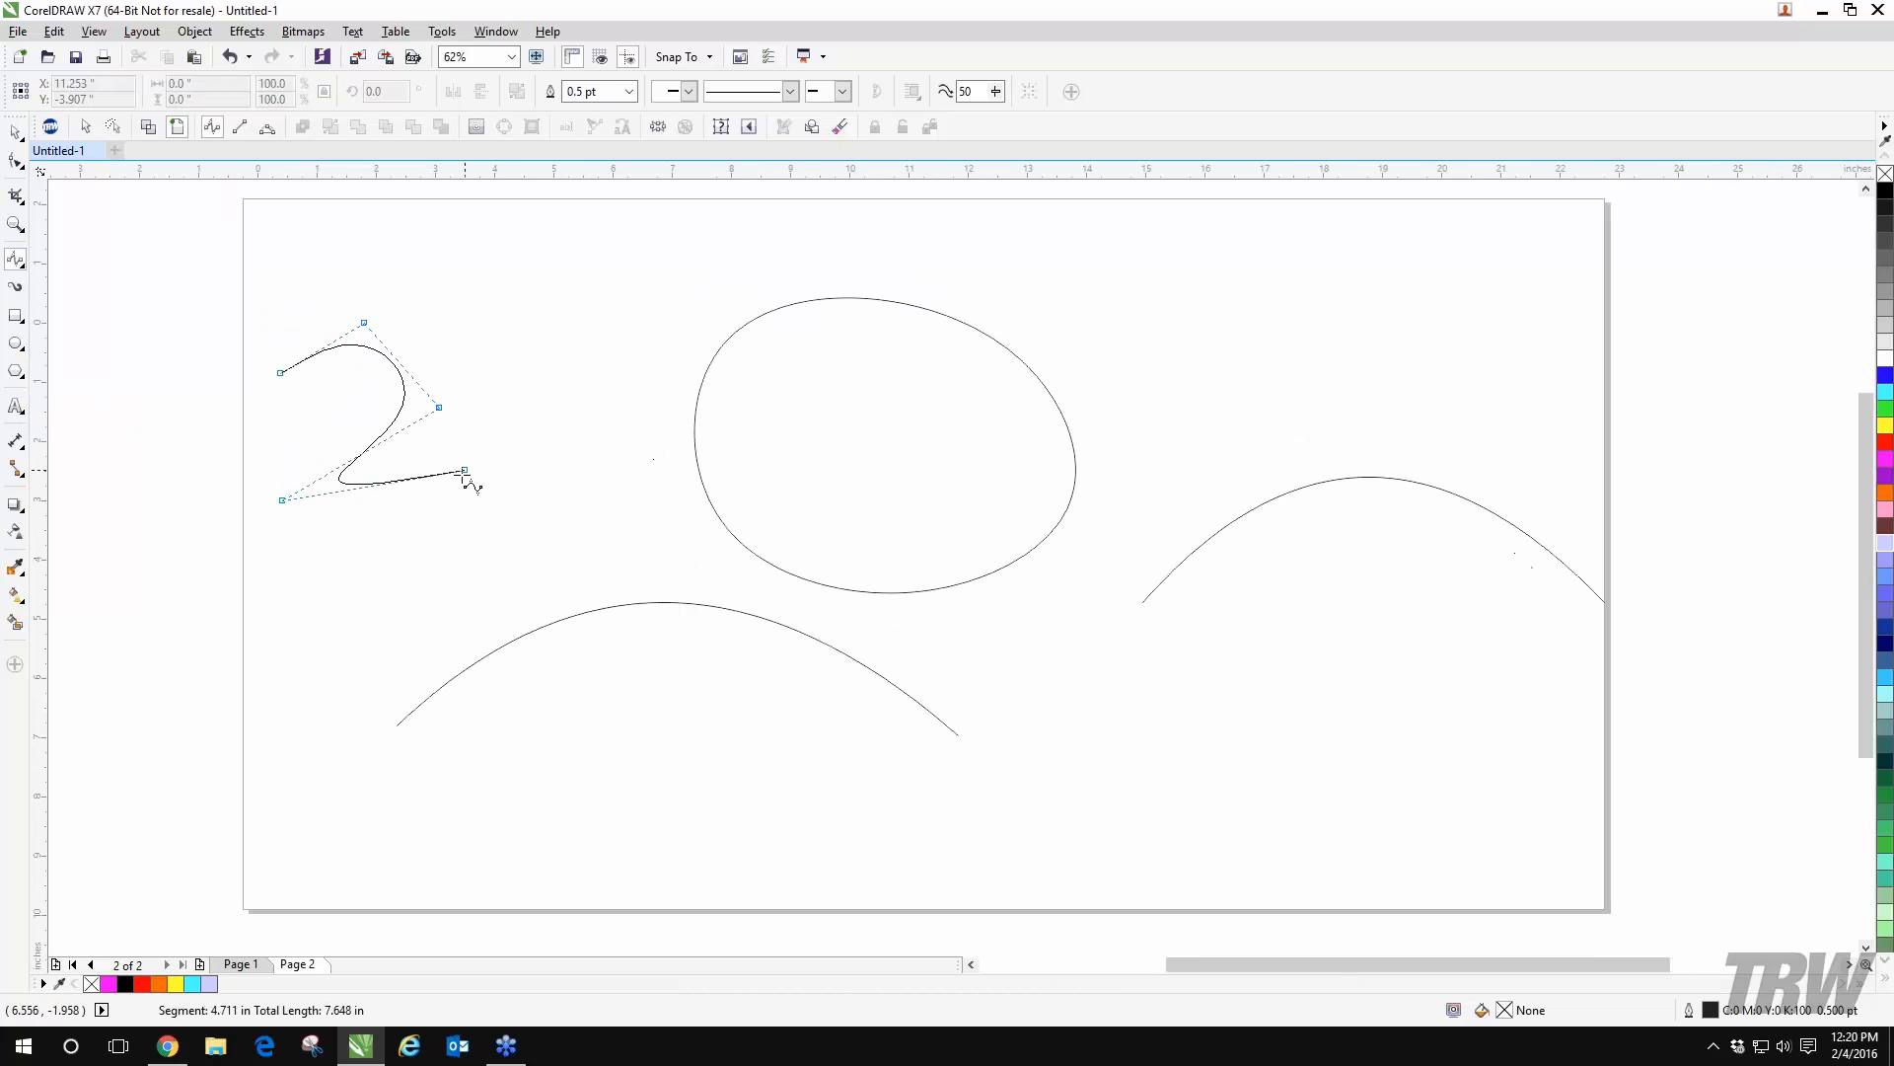
pyautogui.click(501, 467)
pyautogui.click(514, 450)
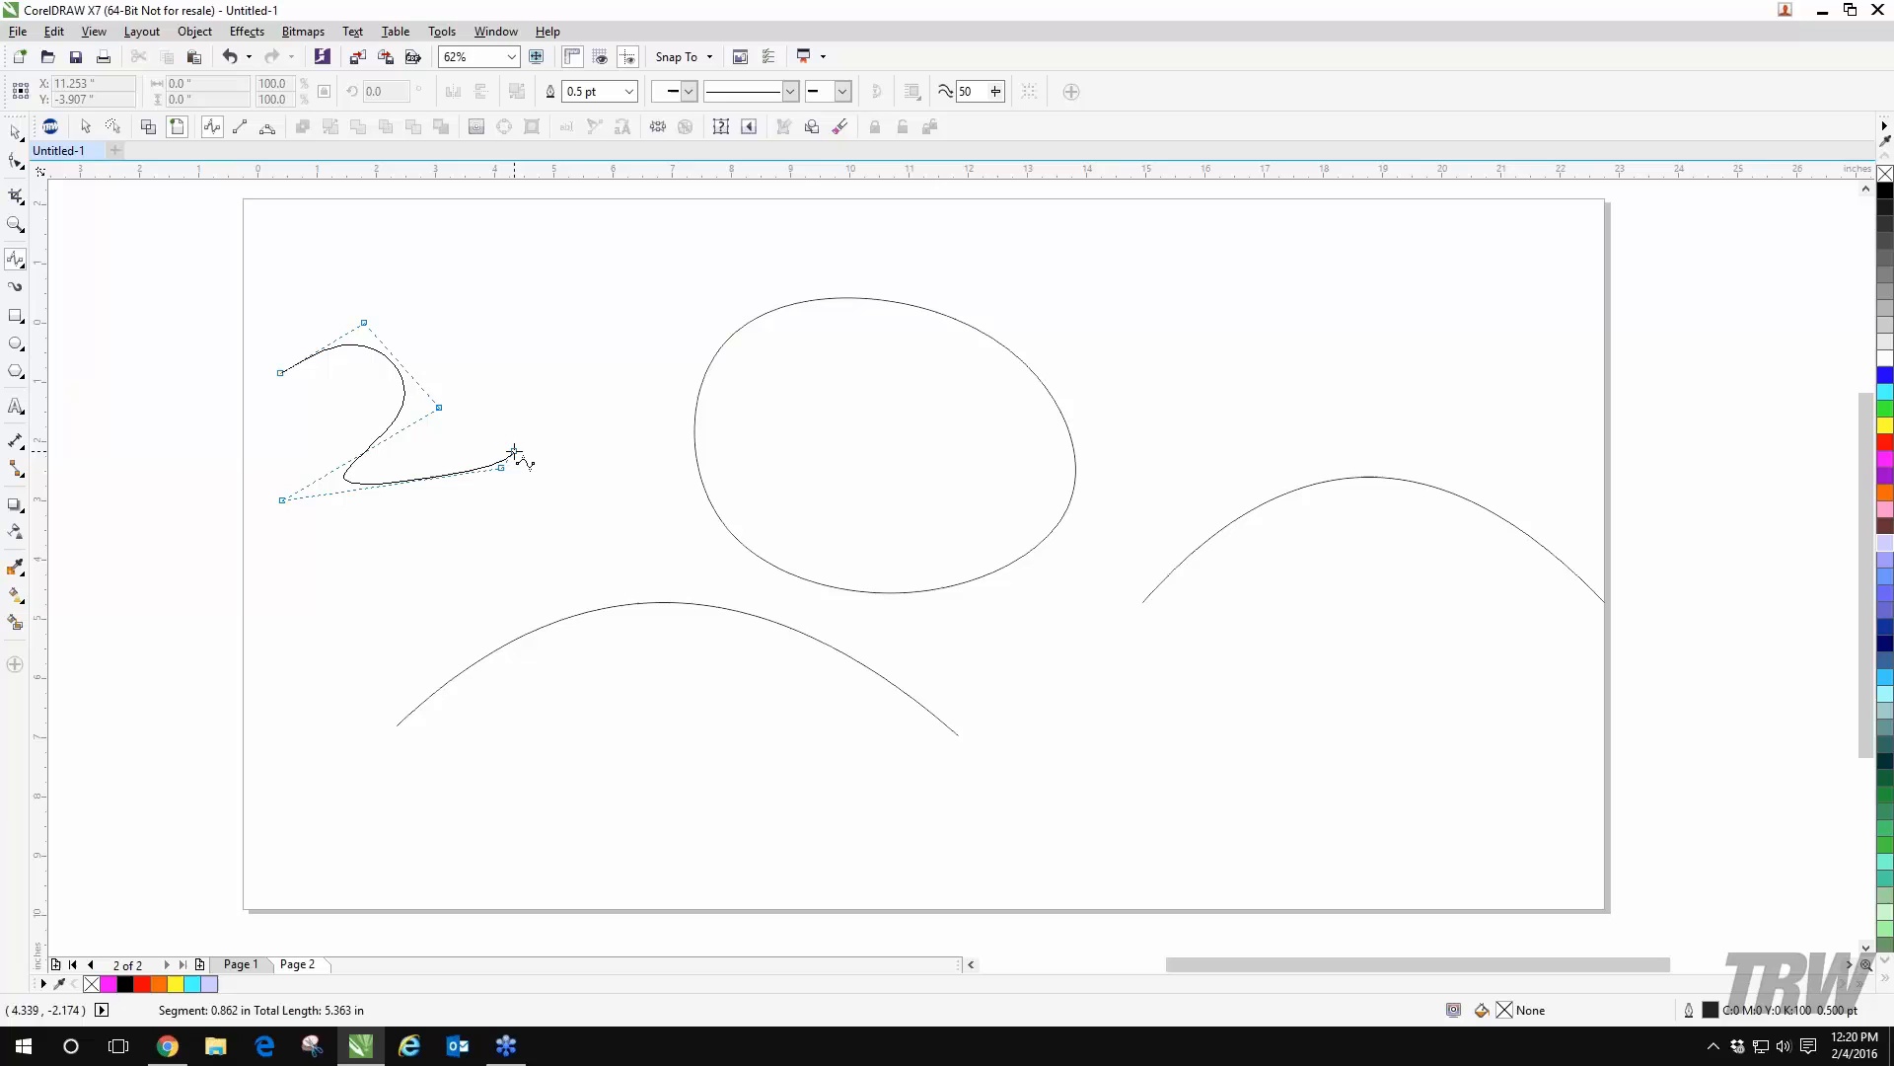
pyautogui.doubleClick(538, 314)
# - Draw an open, hook-shaped B-spline about 4.51 by 2.21 inches above the right-hand arch
pyautogui.click(1113, 250)
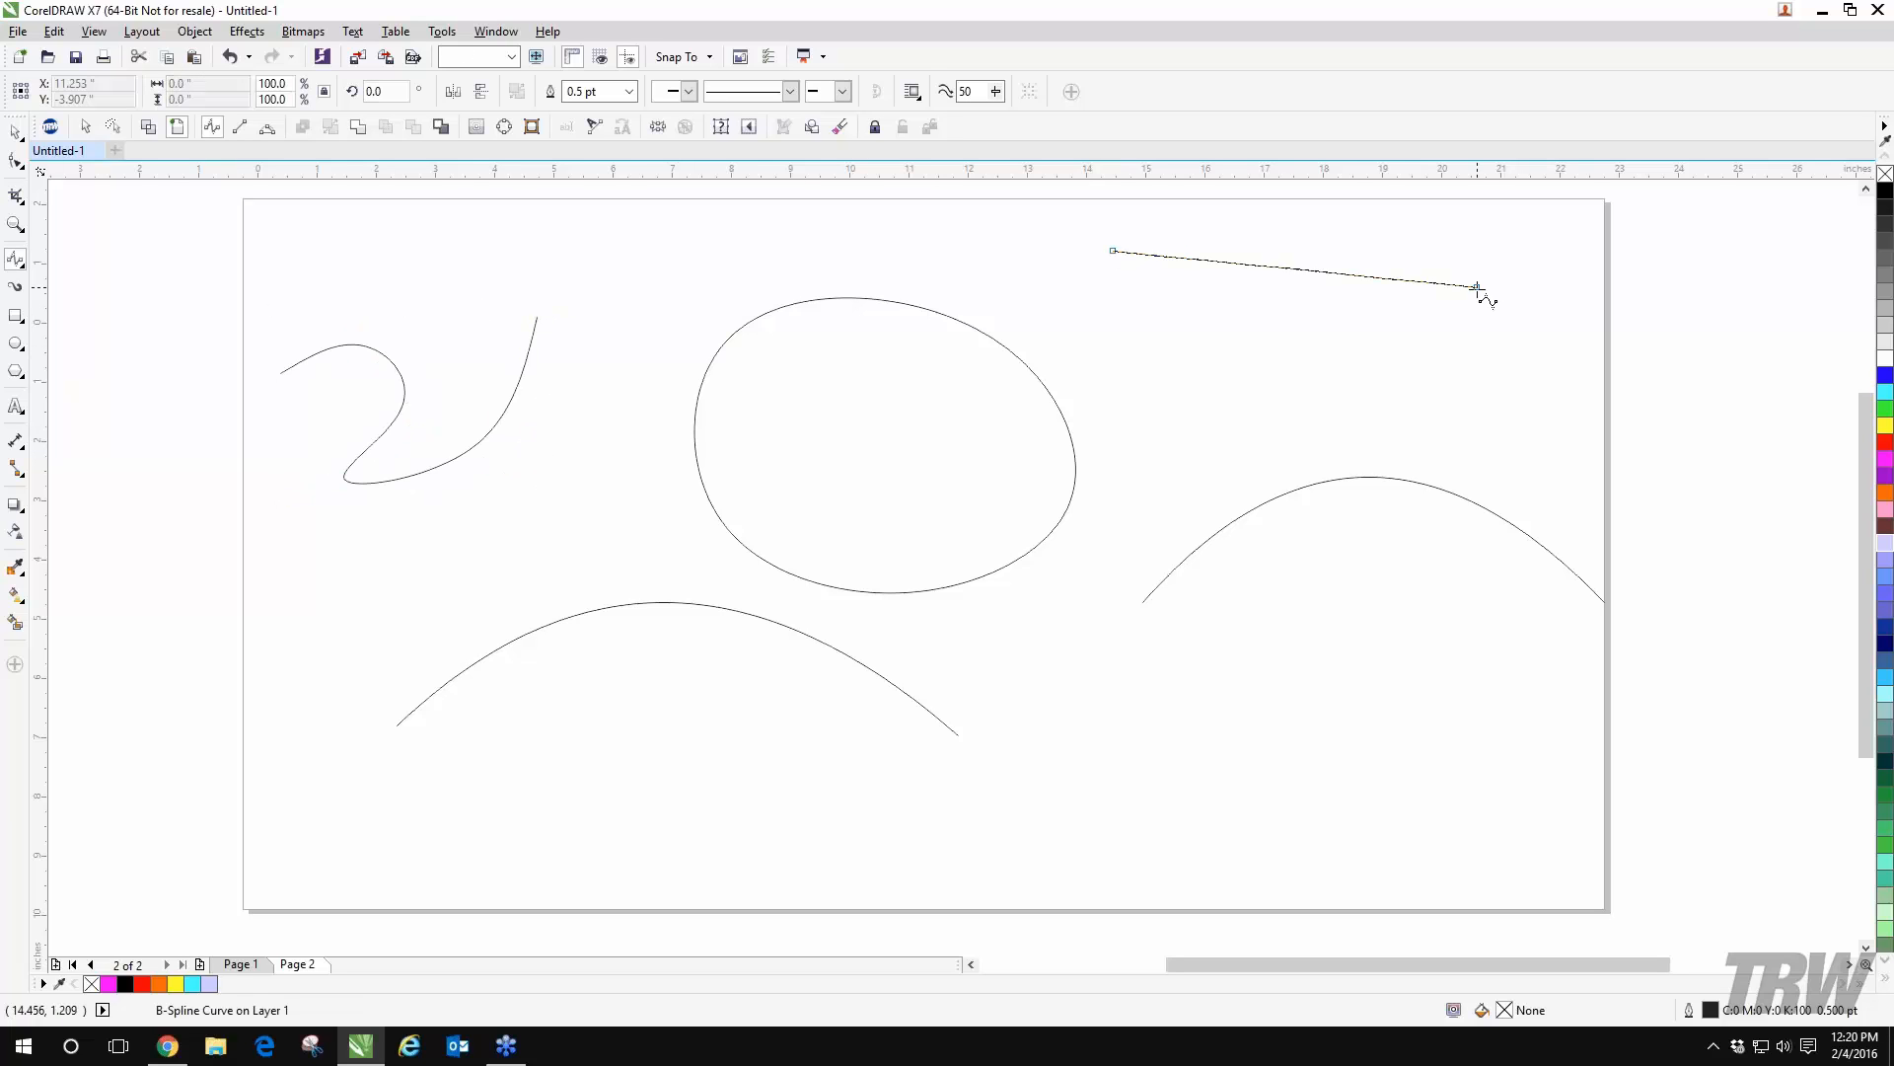
pyautogui.click(1477, 289)
pyautogui.click(1239, 407)
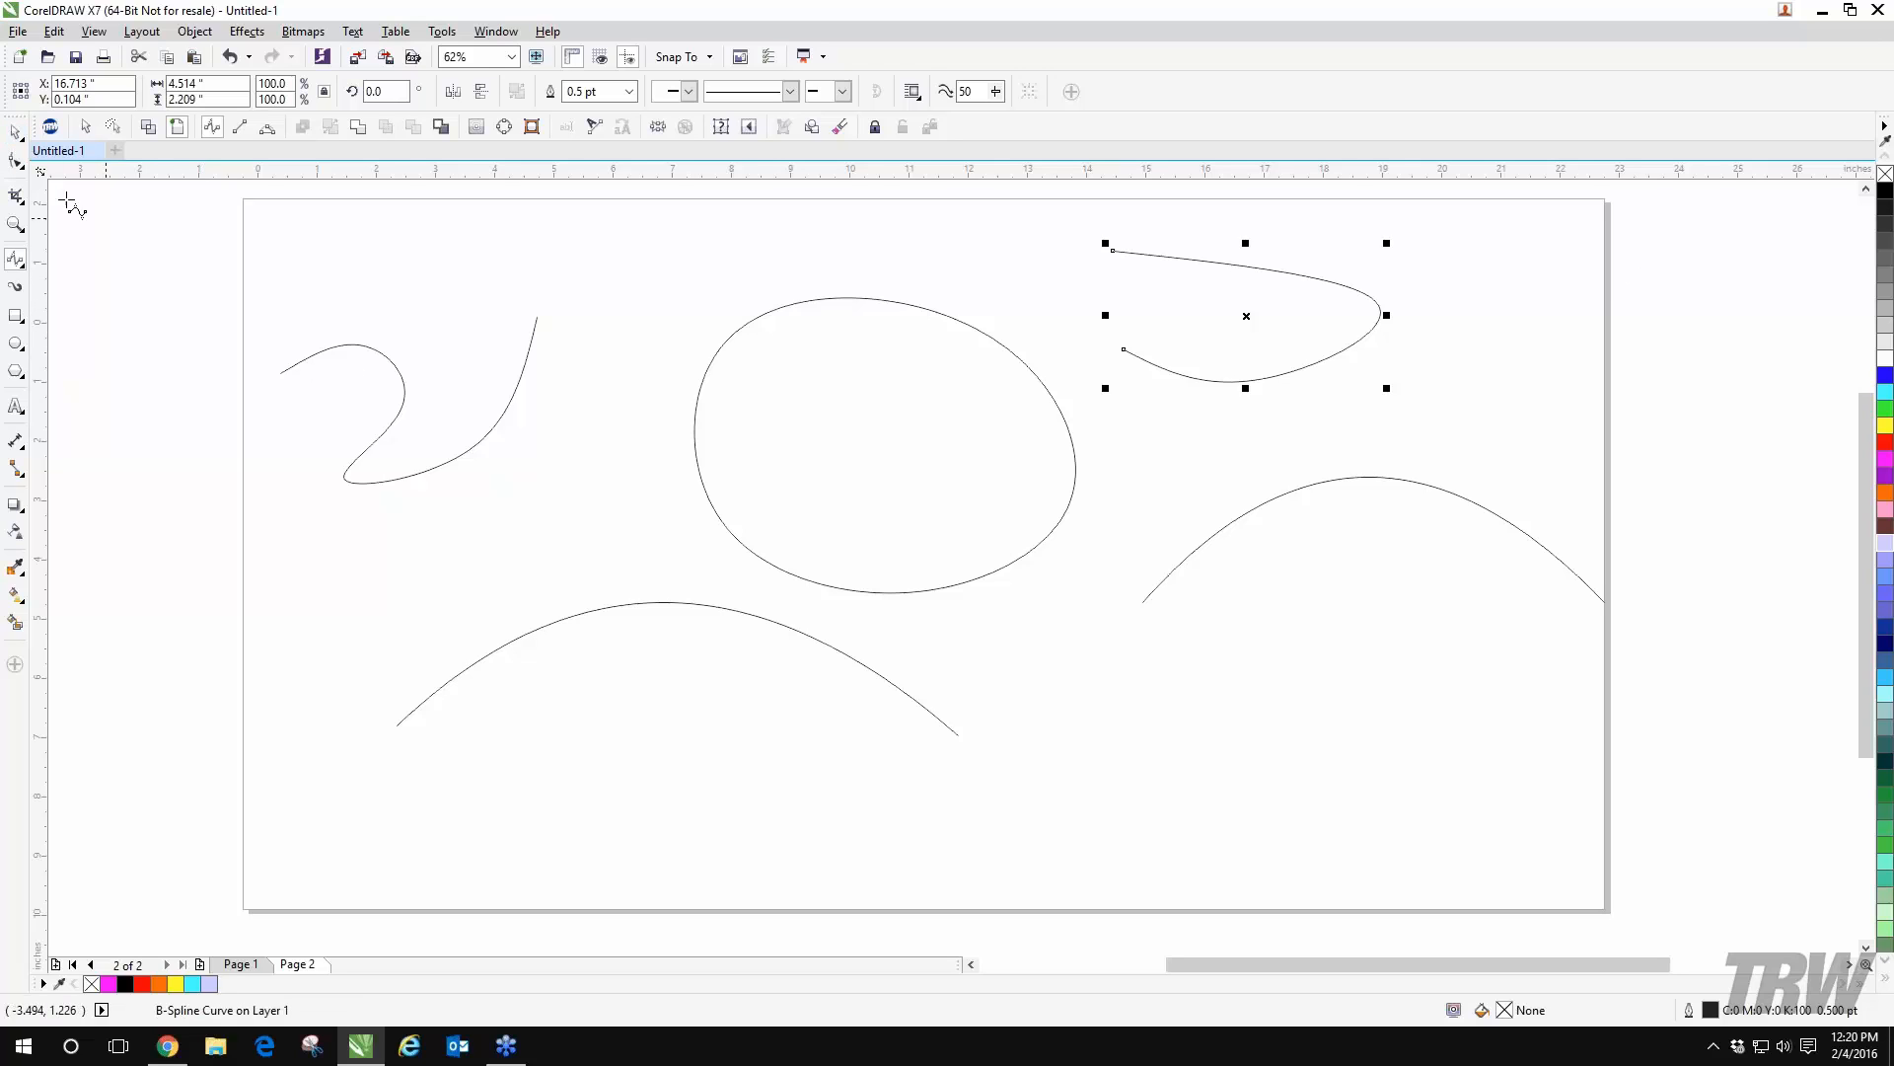
# - Delete the wavy B-spline curve left of the egg shape
pyautogui.click(18, 134)
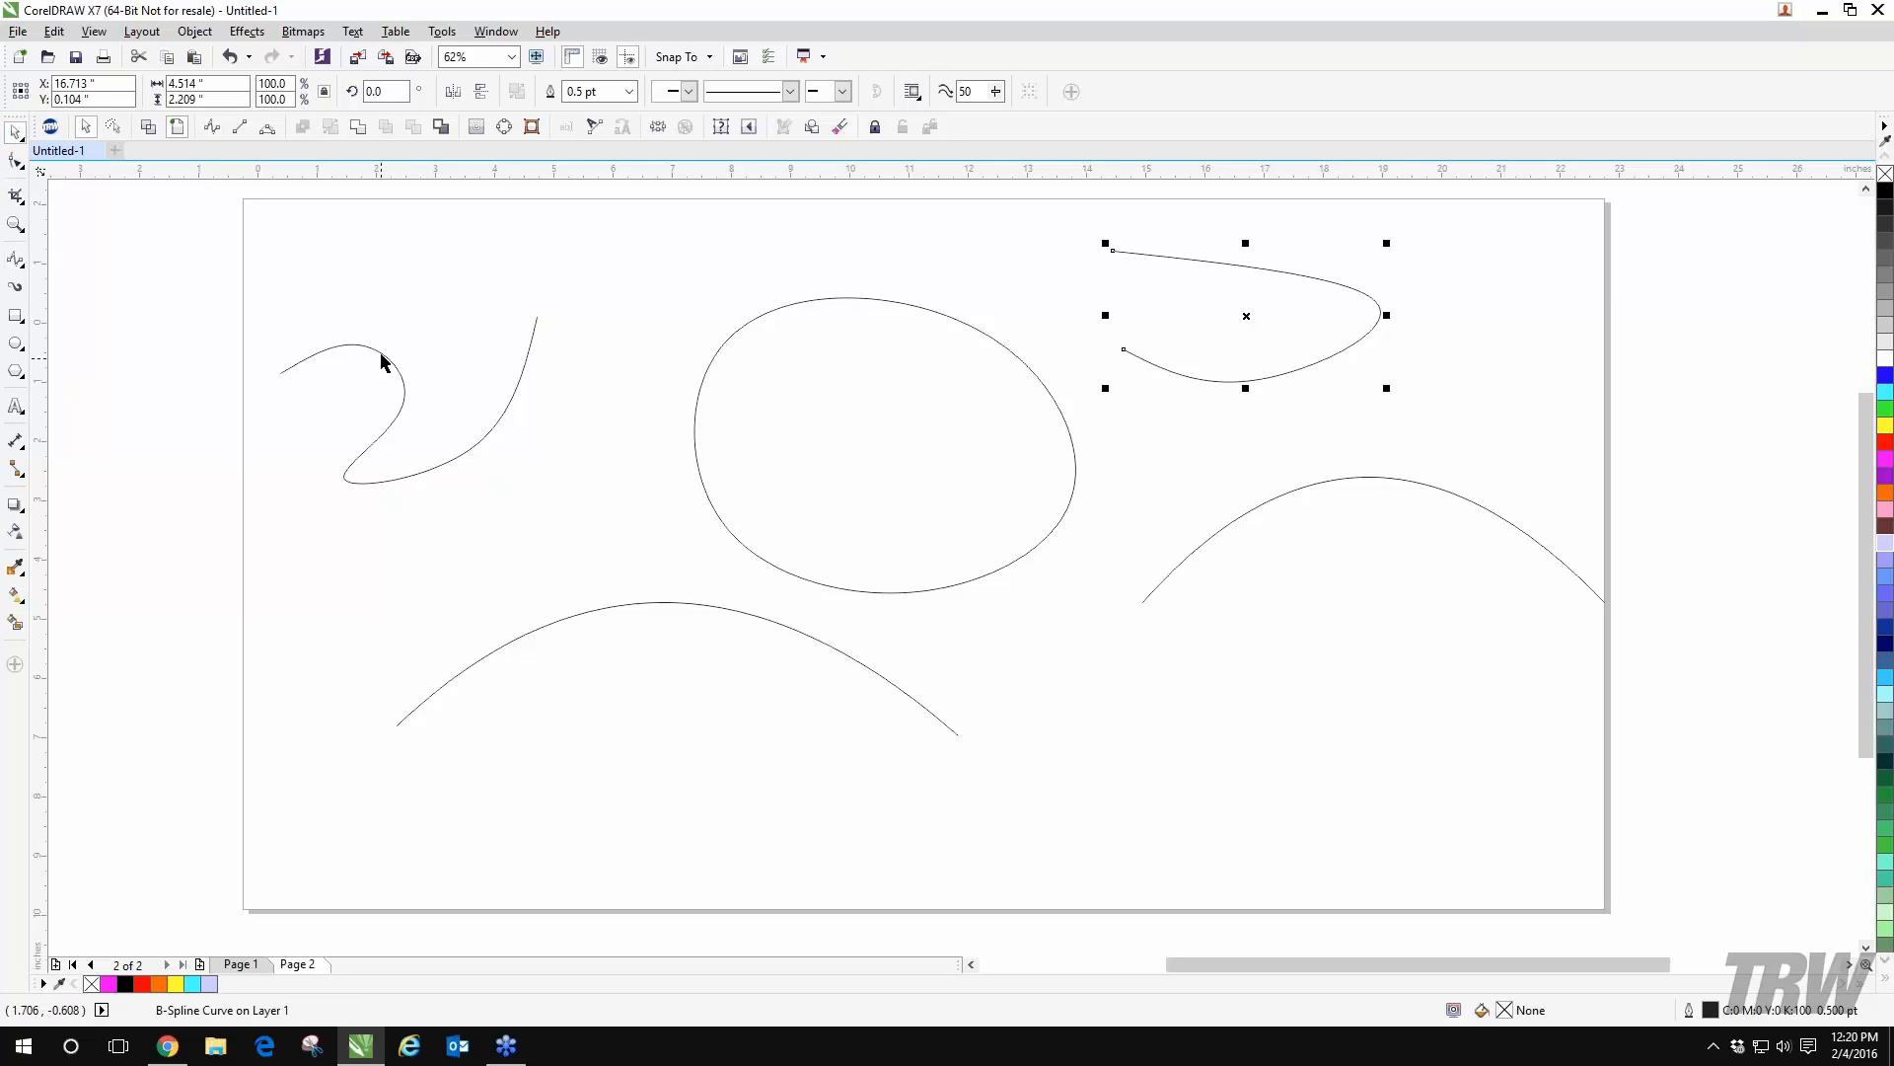
pyautogui.click(387, 367)
pyautogui.press('Delete')
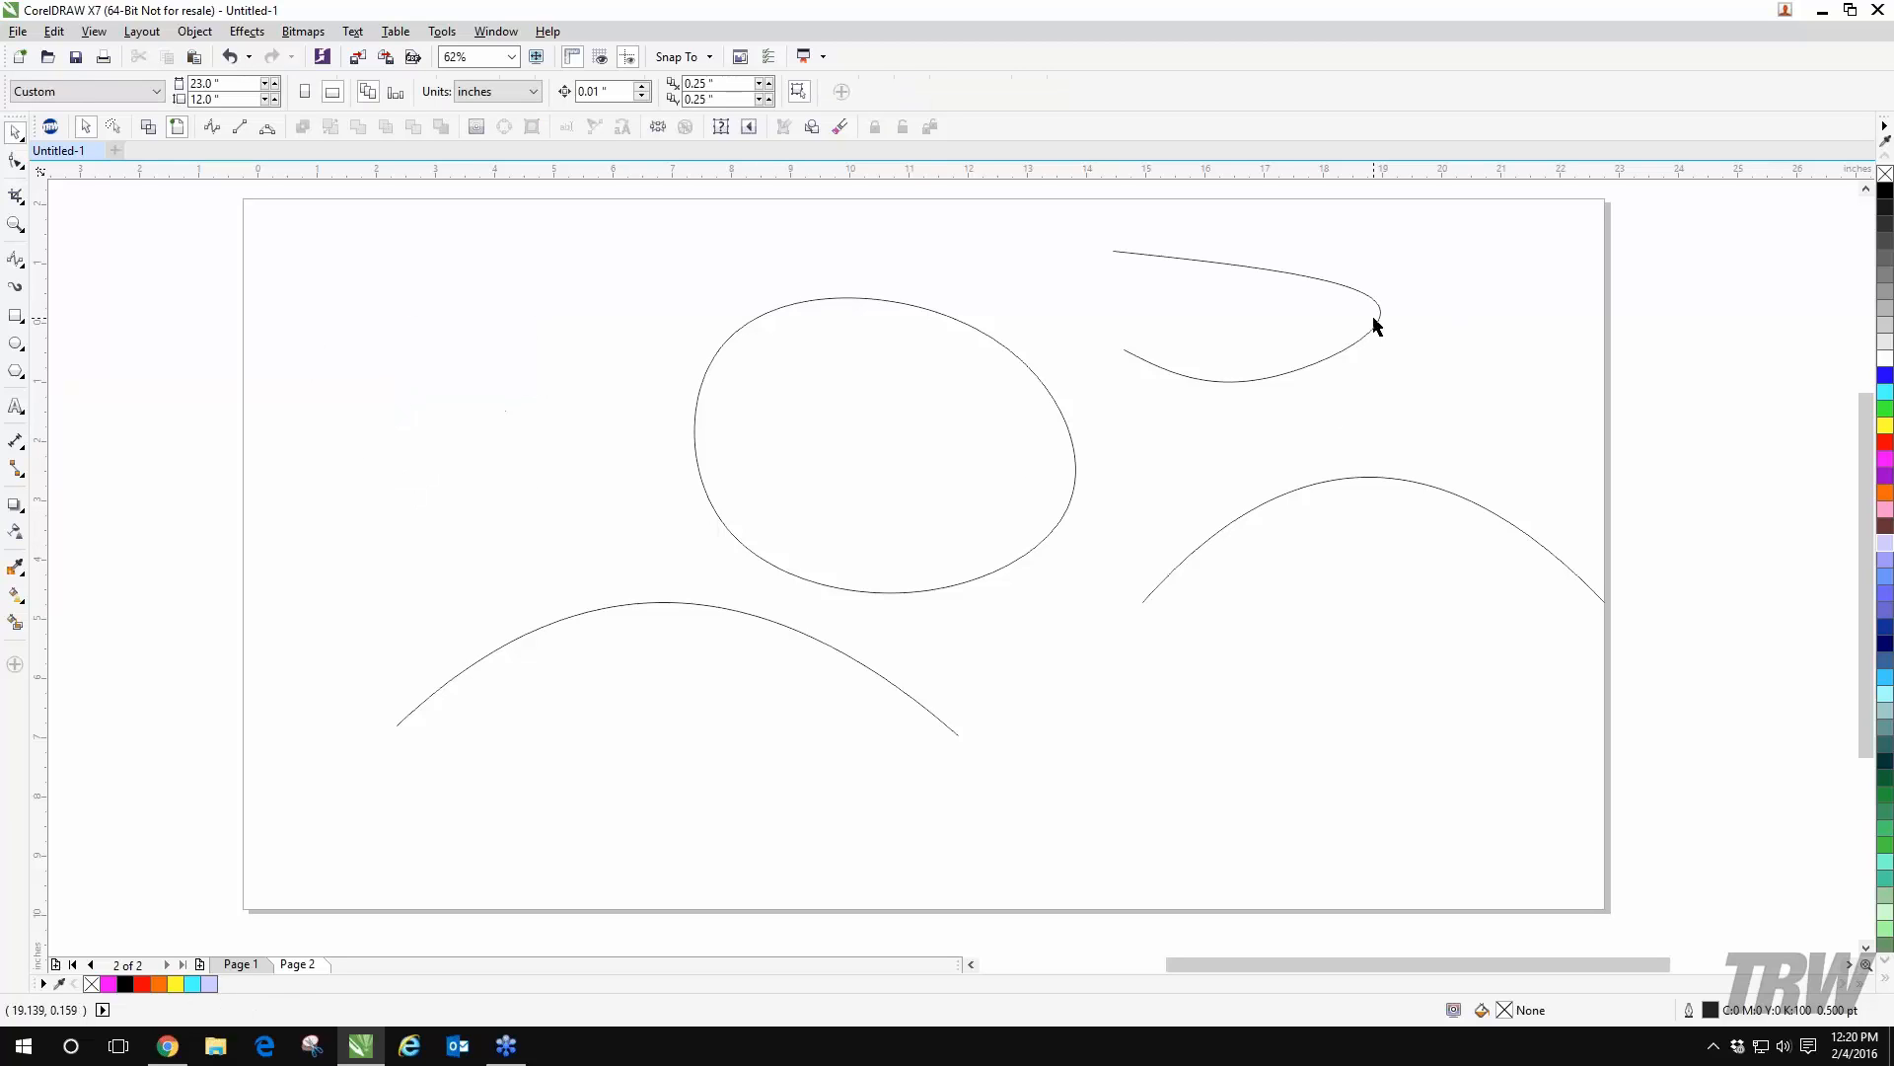
# - Delete the hook-shaped B-spline curve above the right-hand arch
pyautogui.click(1377, 318)
pyautogui.press('Delete')
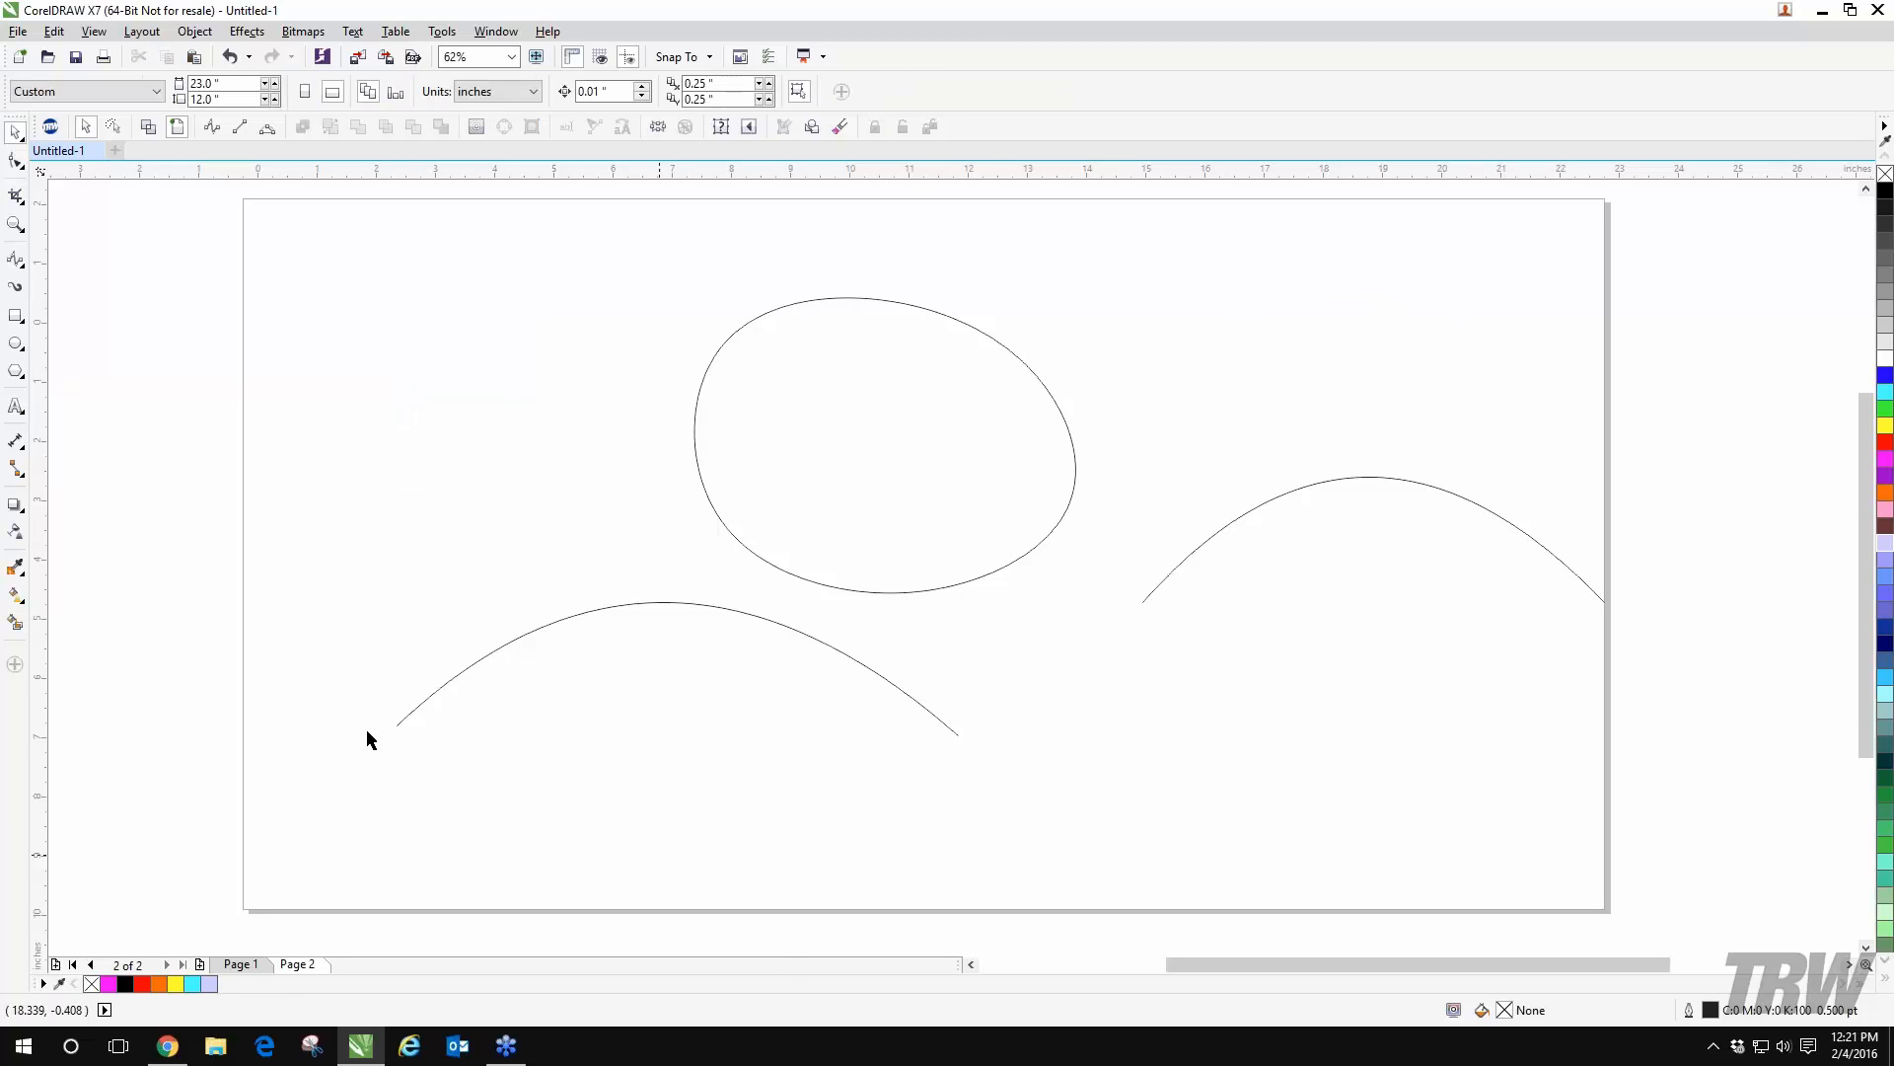
# - Draw a nearly flat 3-Point Curve about 7.33 inches wide left of the egg shape and a 5.08 by 1.32 inch arch above it
pyautogui.click(15, 260)
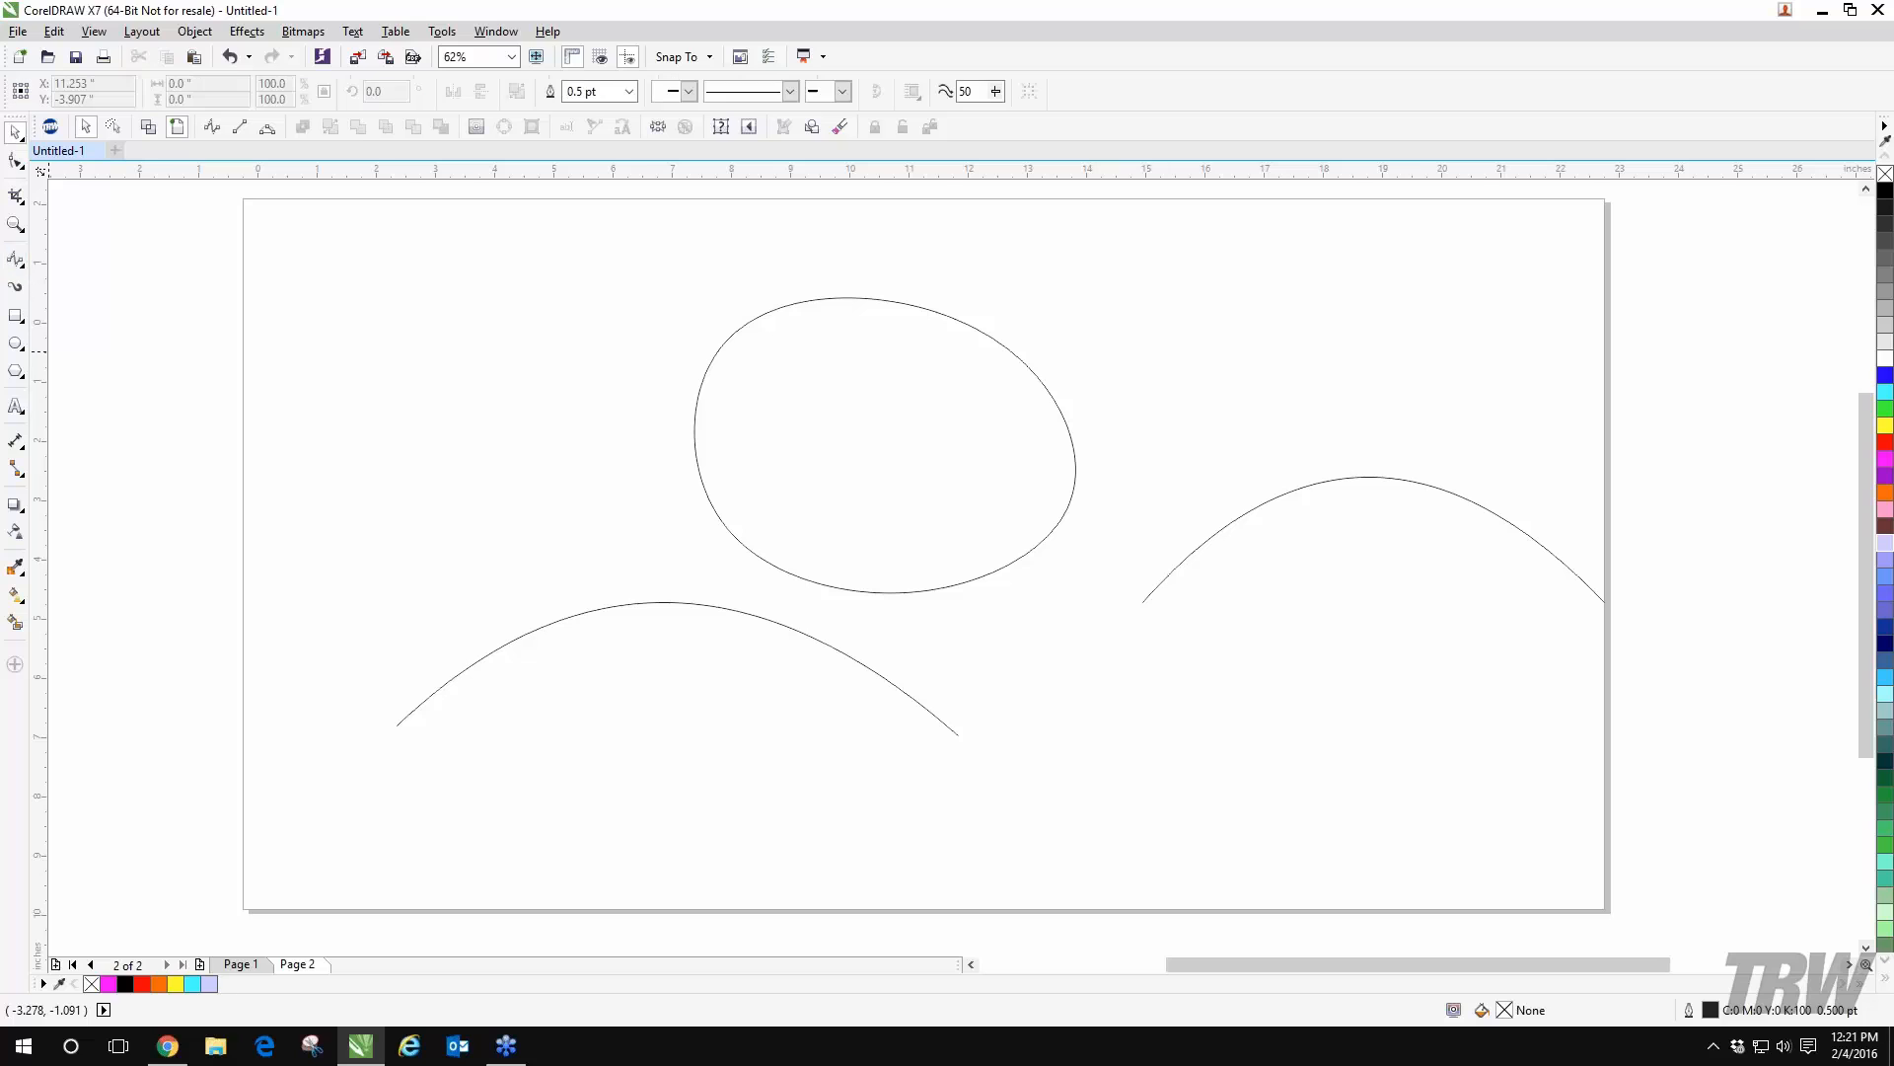
pyautogui.click(23, 265)
pyautogui.click(23, 265)
pyautogui.click(22, 265)
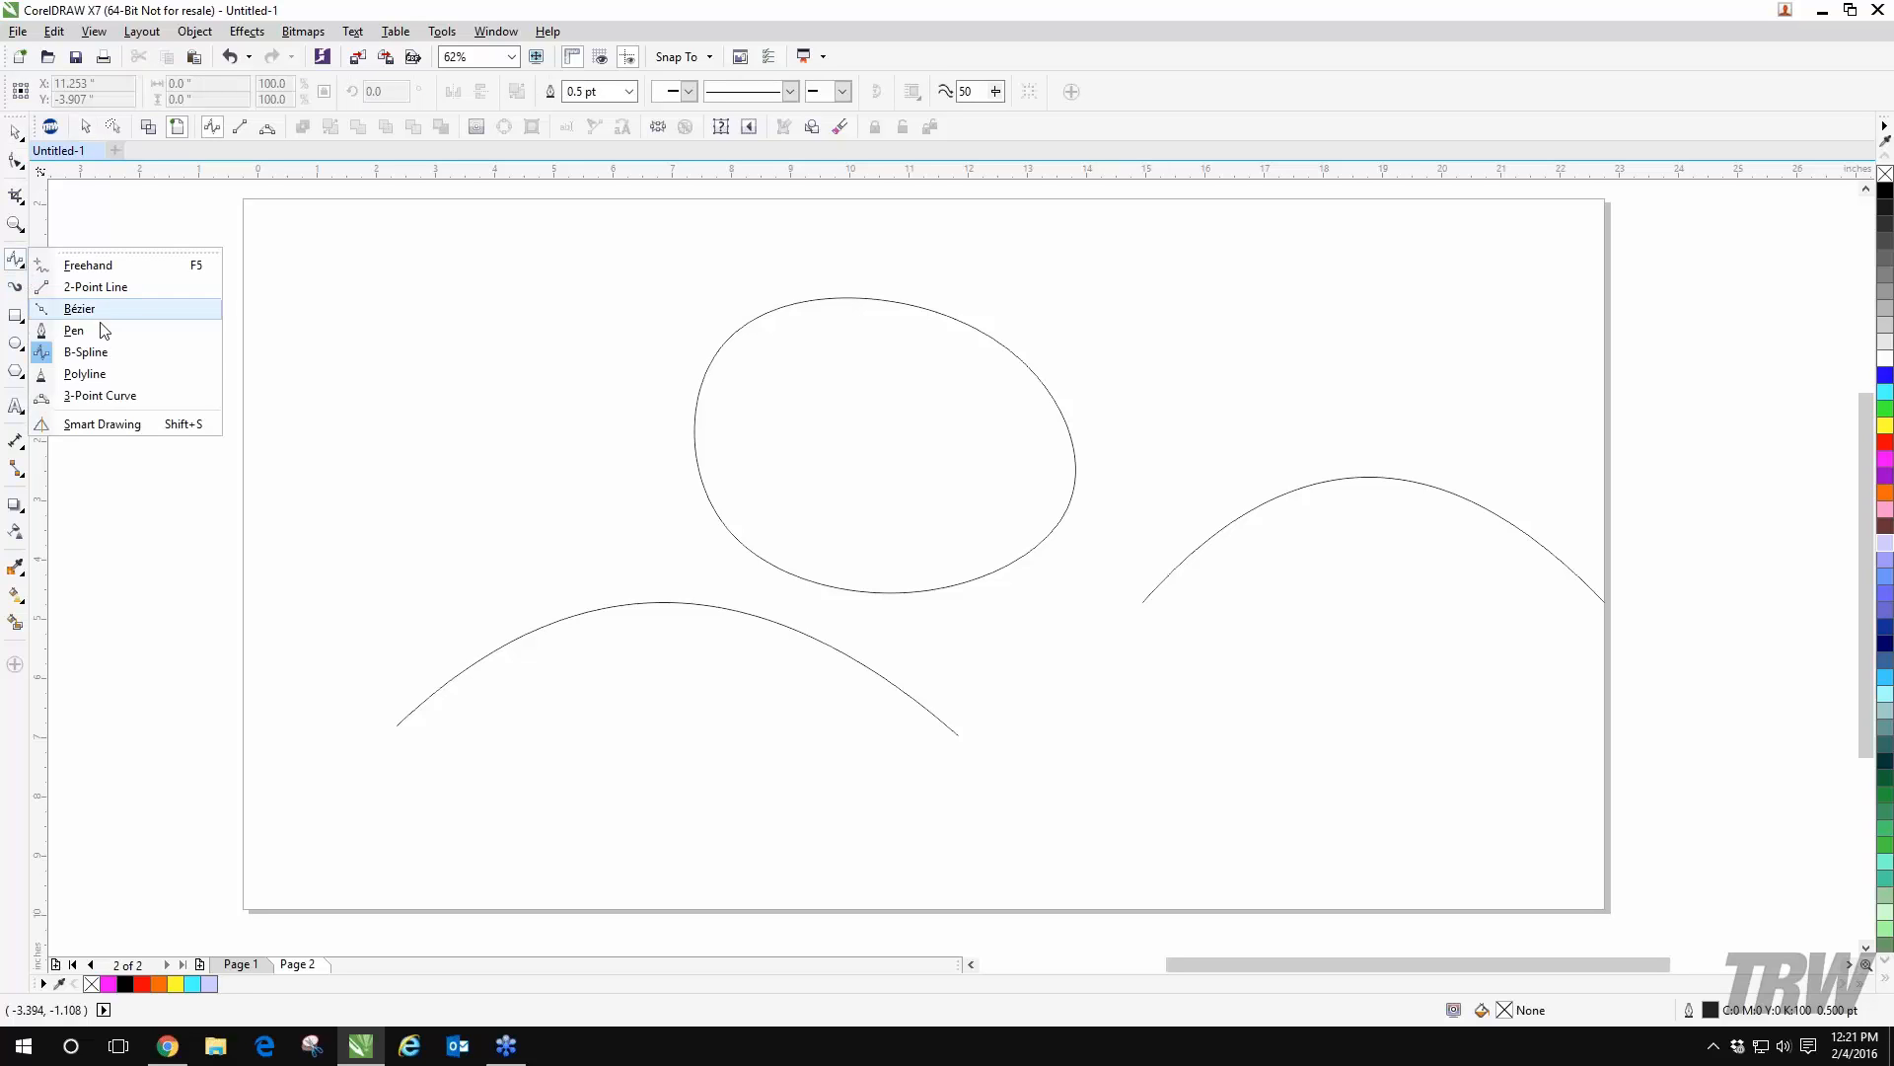
pyautogui.click(100, 396)
pyautogui.moveTo(192, 380); pyautogui.dragTo(605, 378)
pyautogui.click(626, 386)
pyautogui.moveTo(222, 260); pyautogui.dragTo(523, 300)
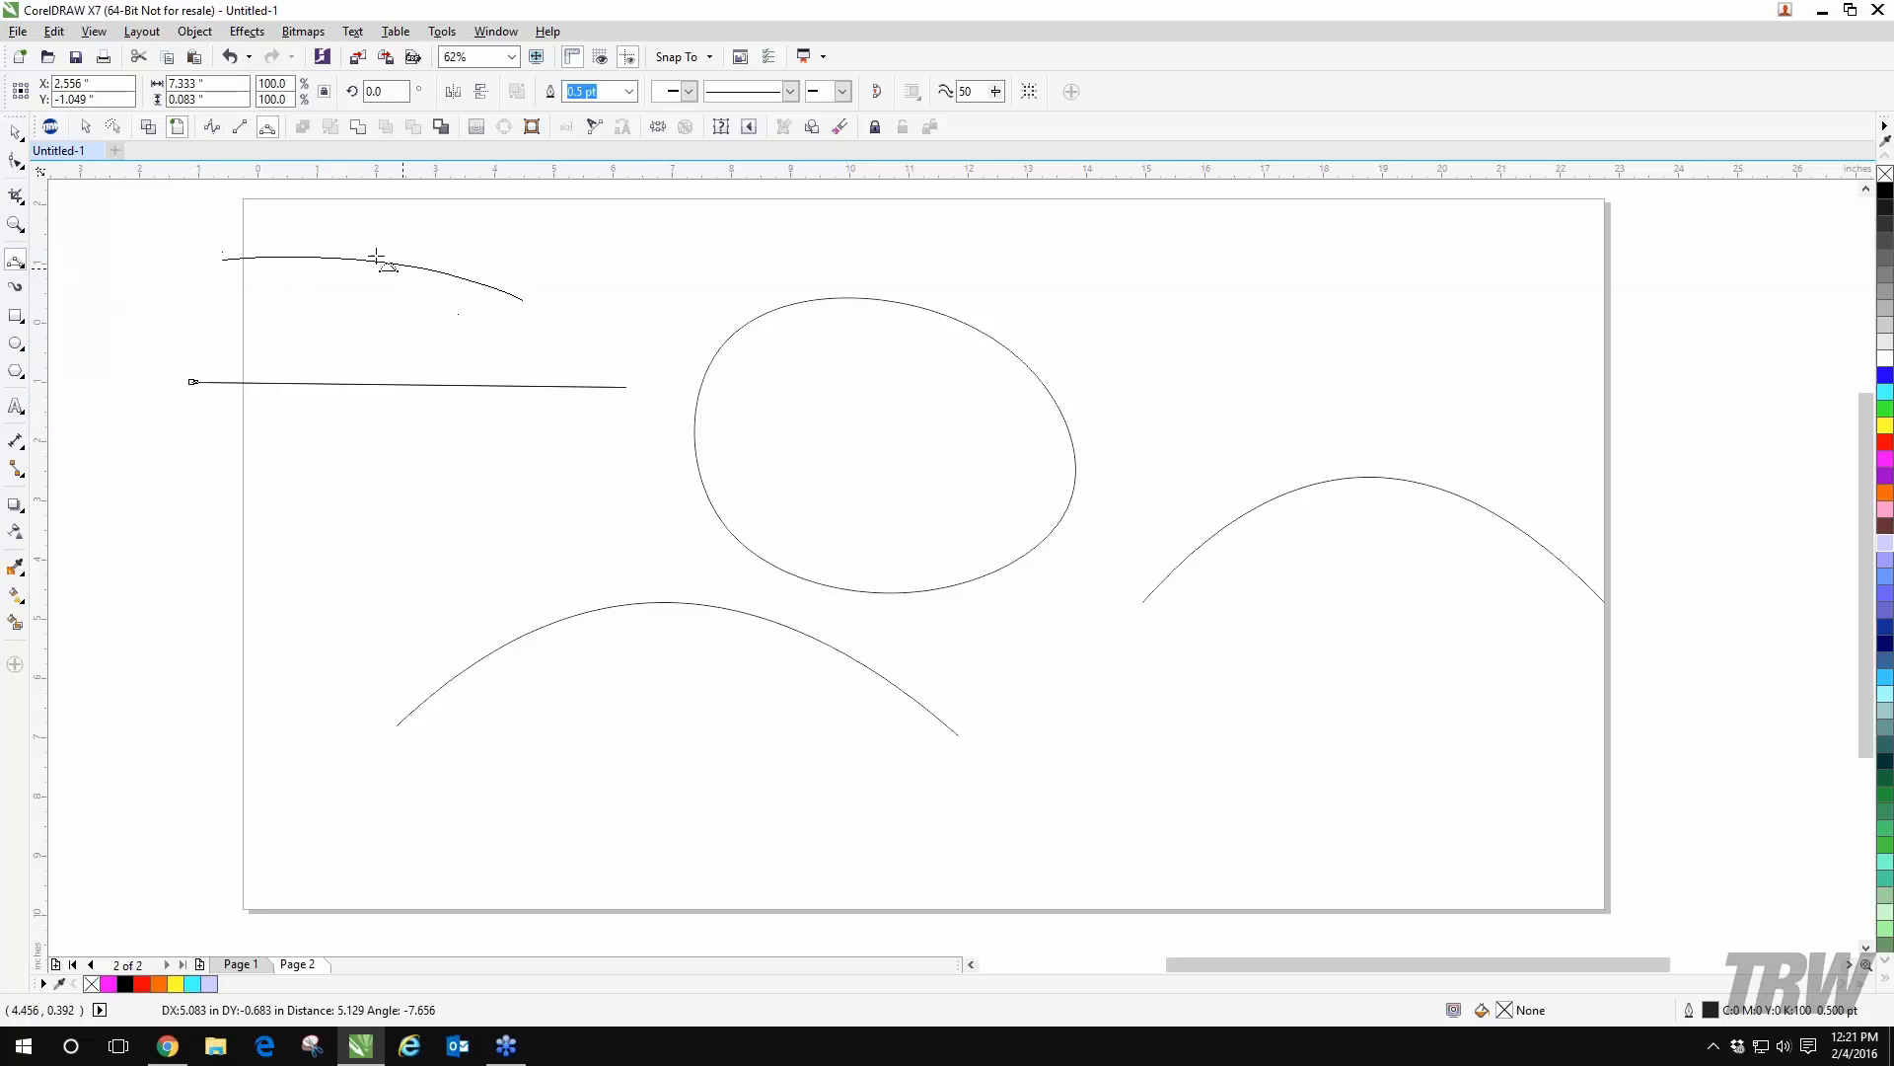
pyautogui.click(365, 223)
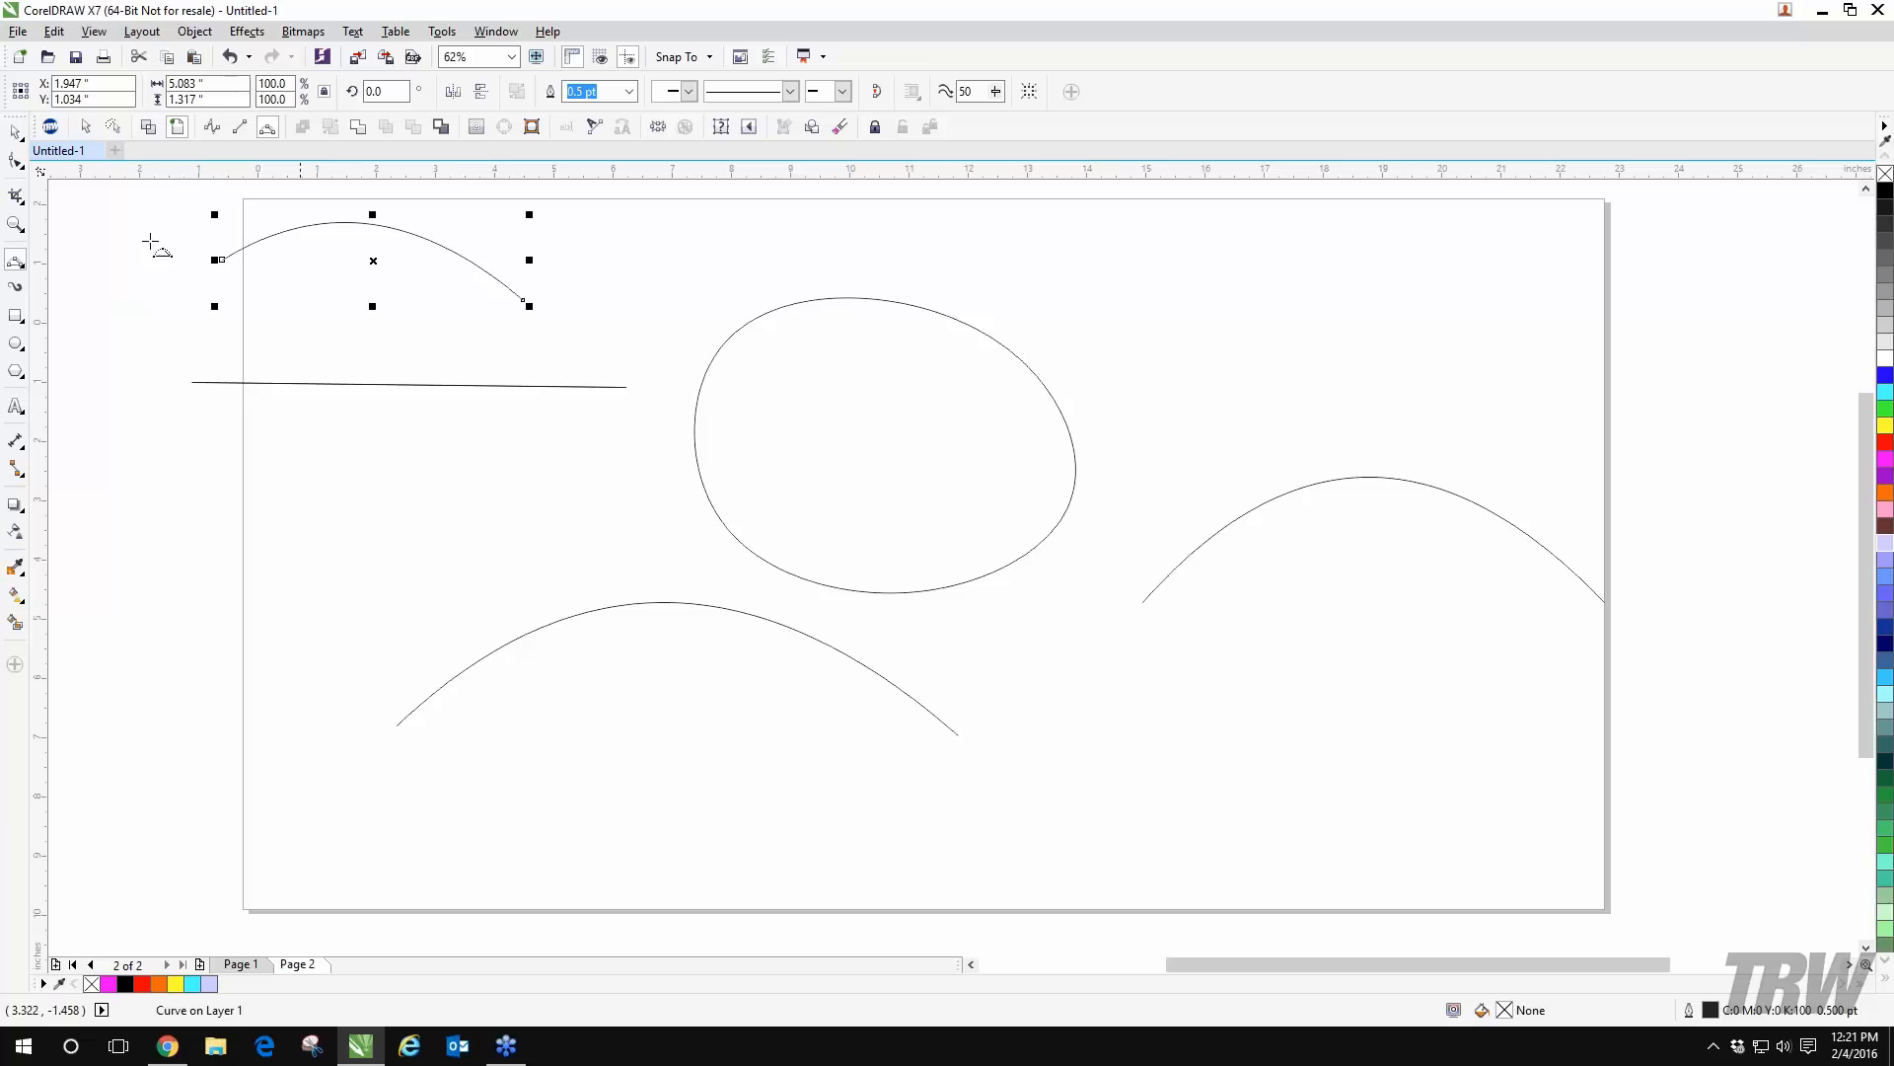
# - Delete all the curves on the page, including the egg shape
pyautogui.click(15, 131)
pyautogui.moveTo(150, 211); pyautogui.dragTo(1597, 854)
pyautogui.press('Delete')
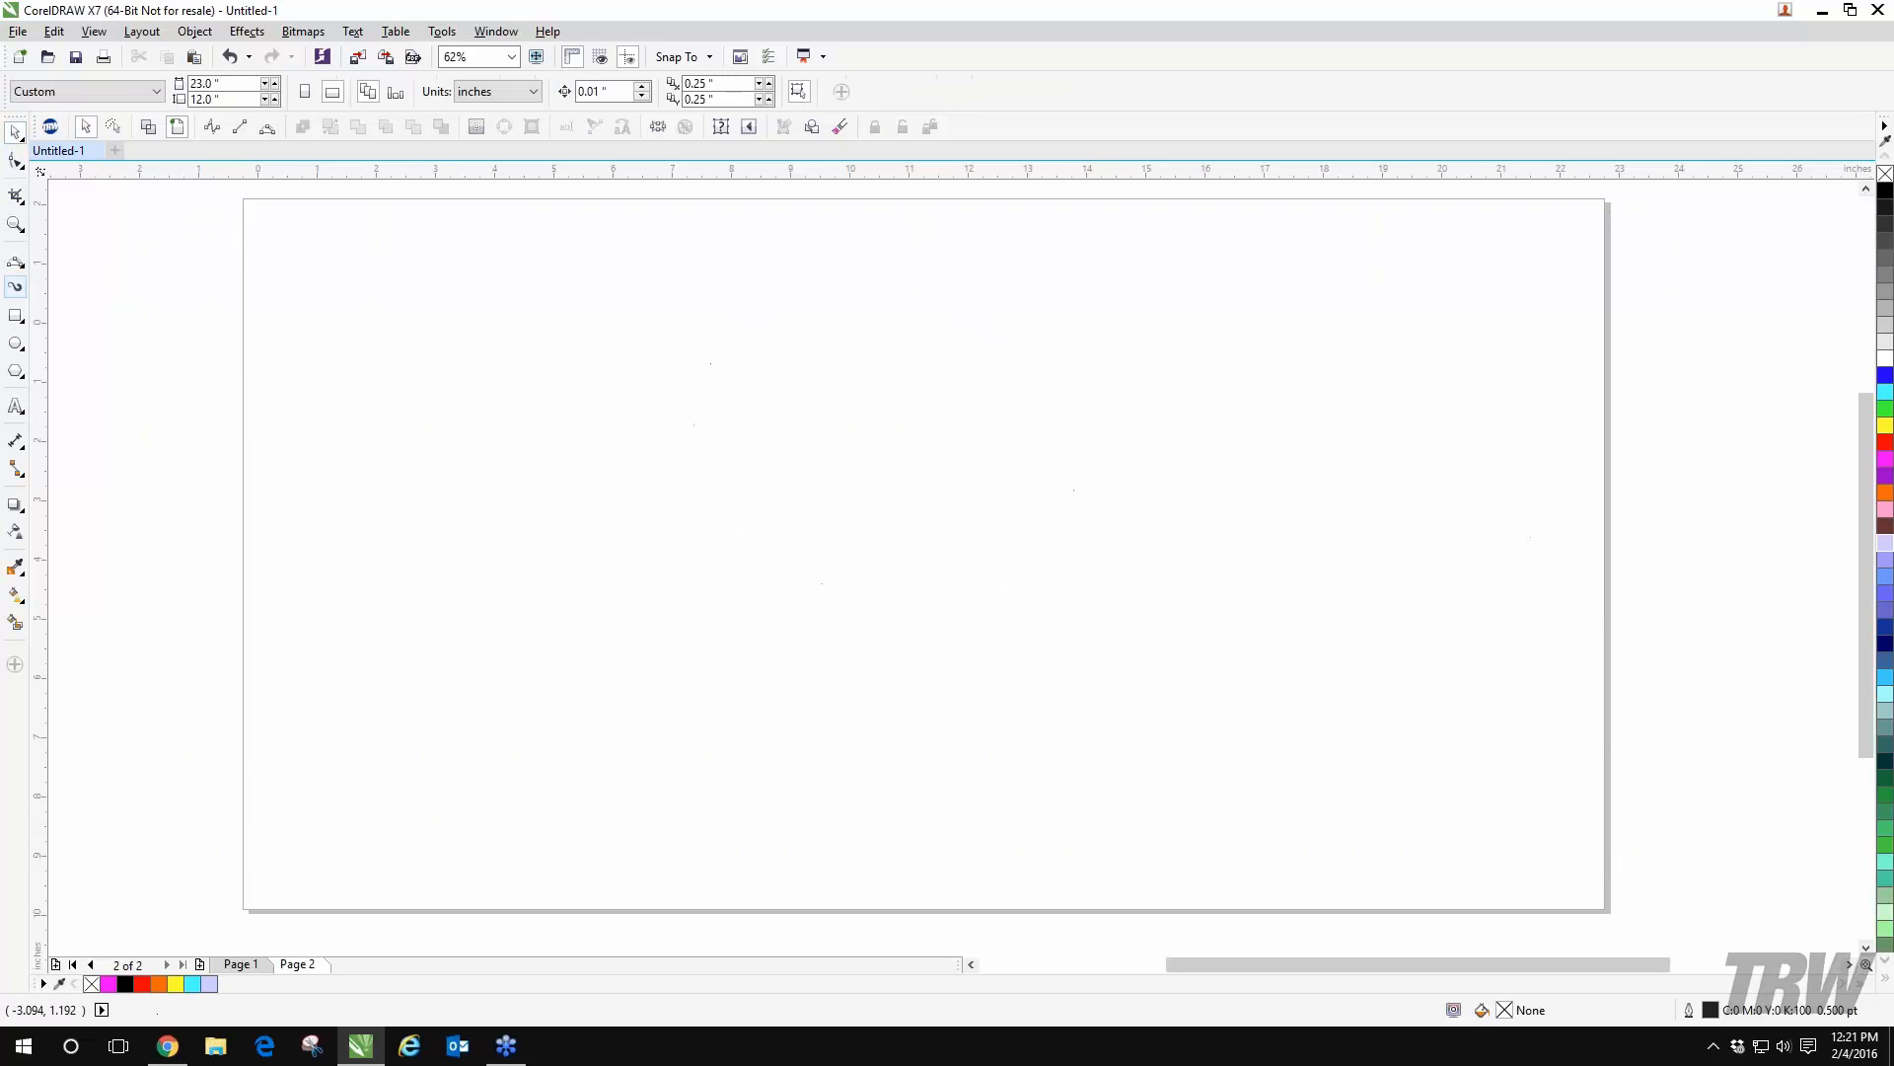
# - Draw four open Freehand curves: two large S-like curves, one about 5.4 by 5.3 inches, and two smaller curves above them
pyautogui.click(18, 262)
pyautogui.click(94, 275)
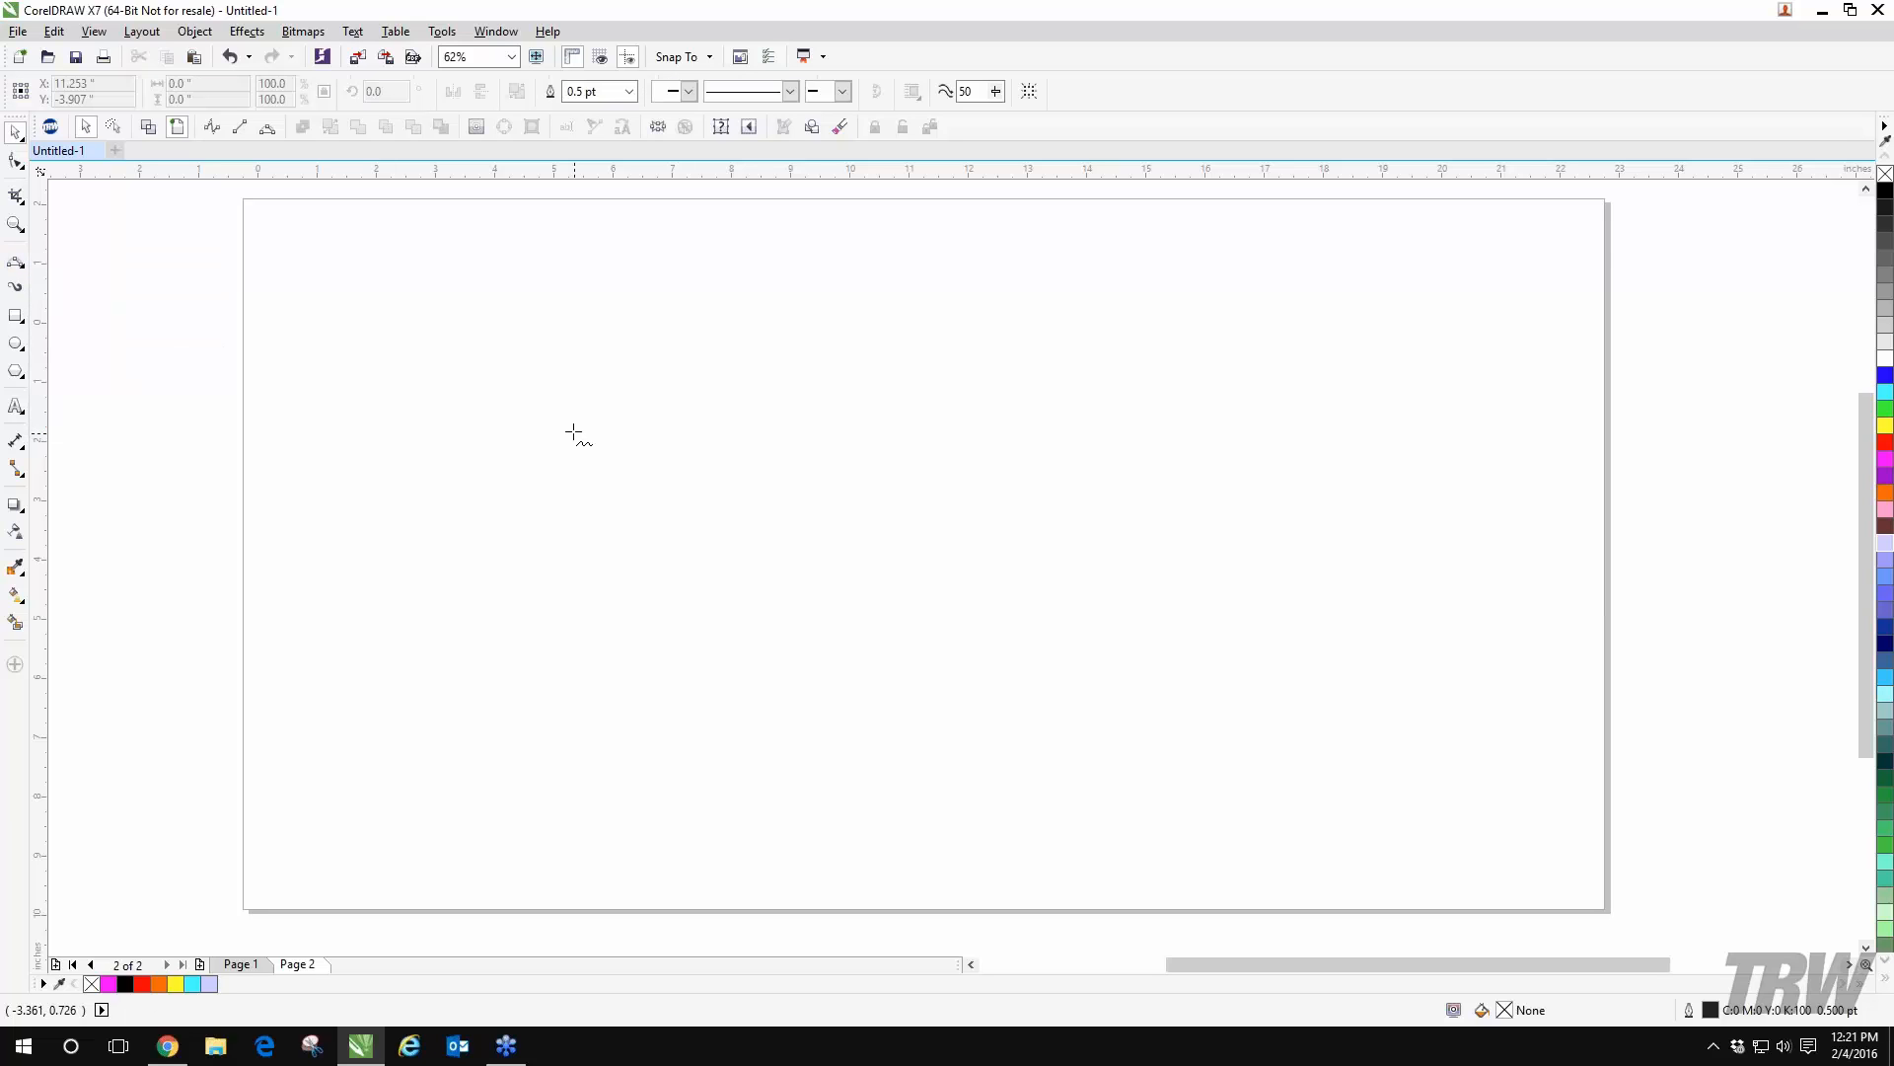
pyautogui.moveTo(574, 433)
pyautogui.mouseDown()
pyautogui.moveTo(766, 532)
pyautogui.moveTo(965, 688)
pyautogui.moveTo(955, 701)
pyautogui.mouseUp()
pyautogui.moveTo(1178, 399)
pyautogui.mouseDown()
pyautogui.moveTo(1056, 465)
pyautogui.moveTo(1374, 702)
pyautogui.mouseUp()
pyautogui.moveTo(1231, 278); pyautogui.dragTo(947, 340)
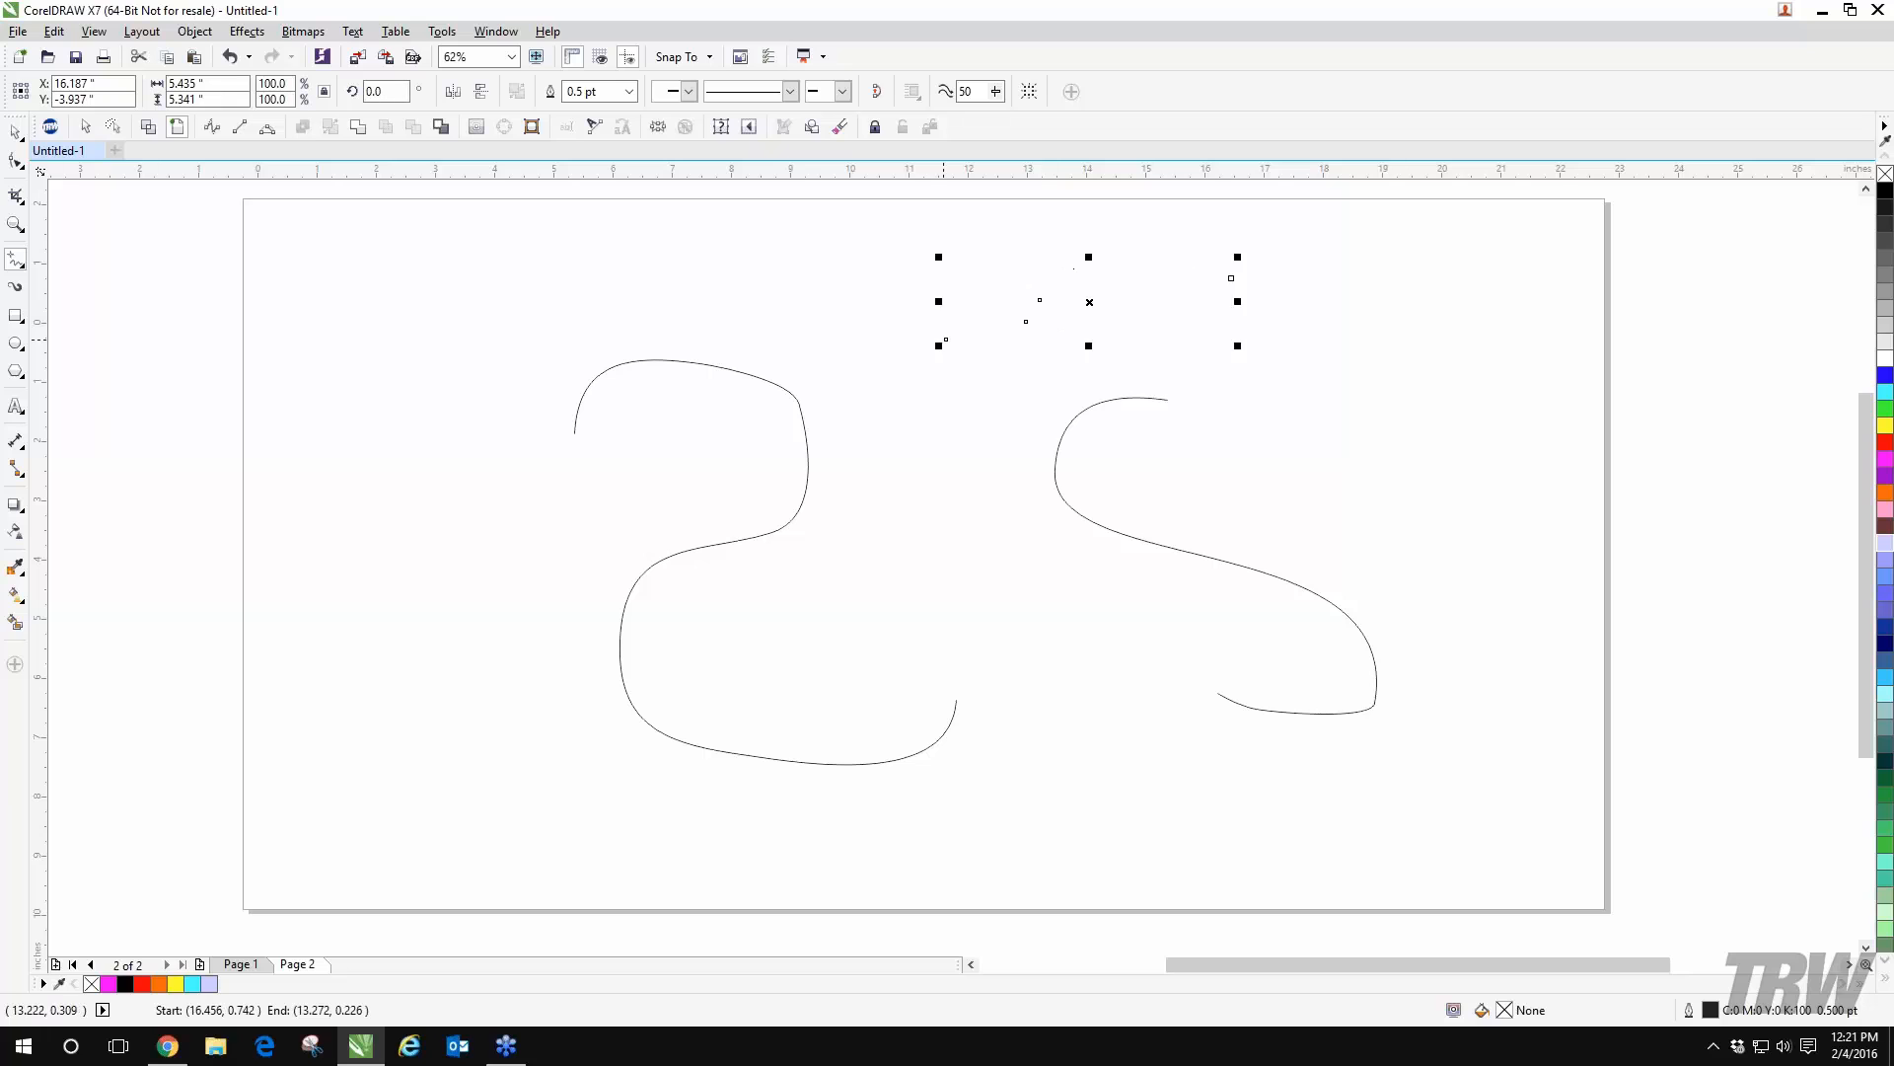
pyautogui.moveTo(796, 254); pyautogui.dragTo(525, 308)
# - Select all four freehand curves and delete them
pyautogui.press('space')
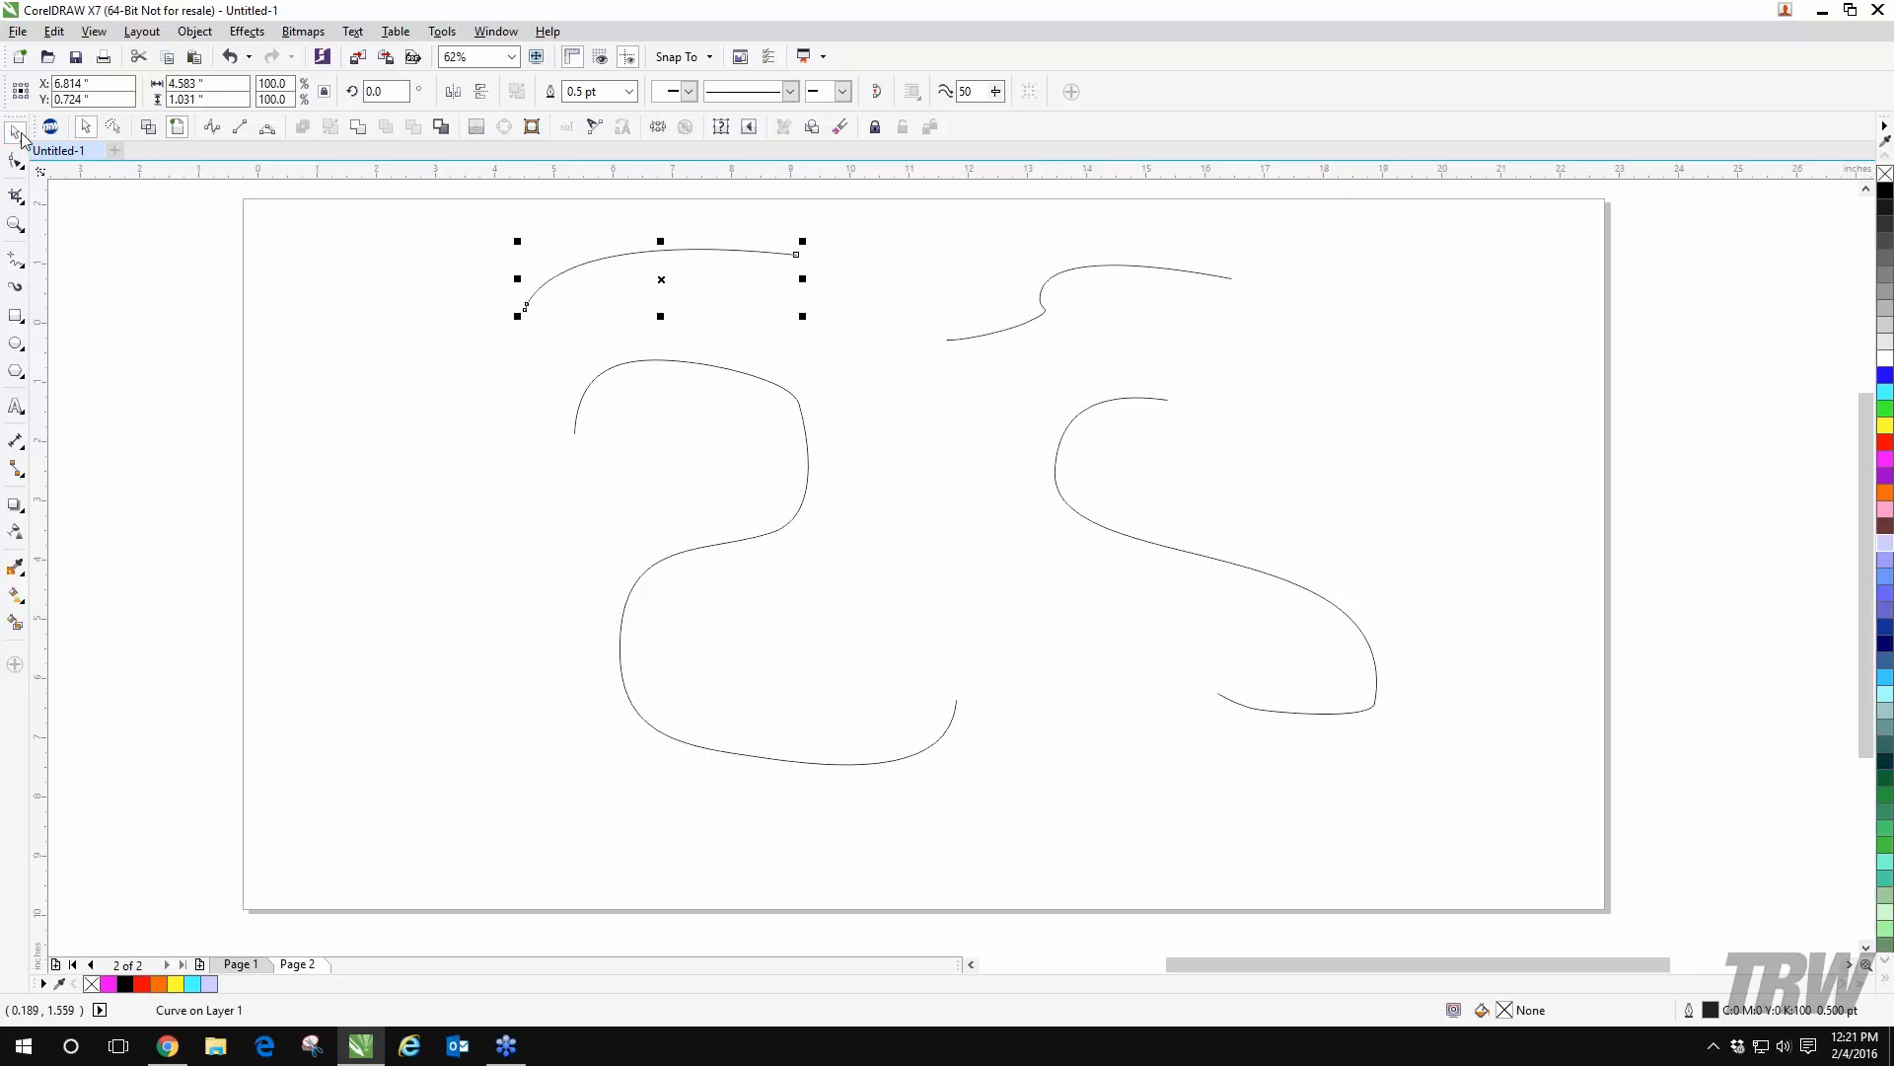
pyautogui.moveTo(305, 199)
pyautogui.mouseDown()
pyautogui.moveTo(1091, 309)
pyautogui.moveTo(1583, 802)
pyautogui.mouseUp()
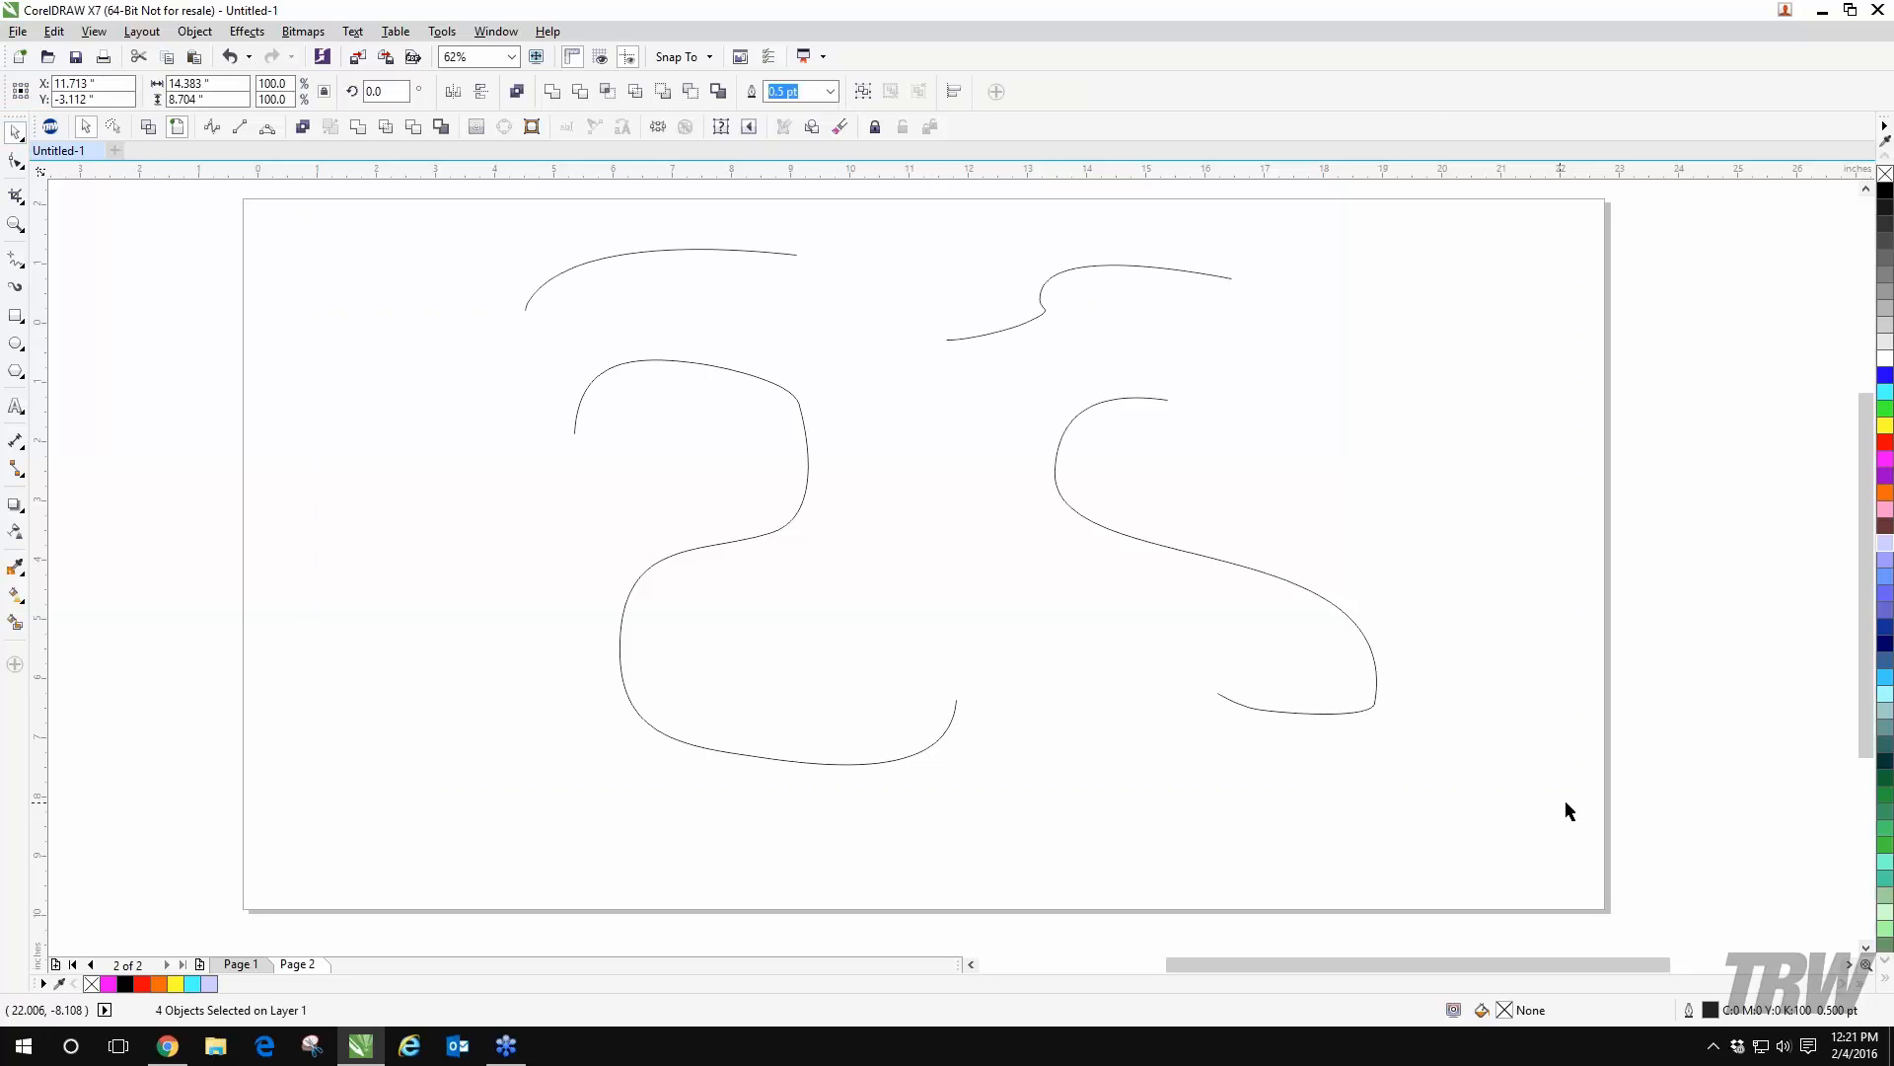
pyautogui.press('Delete')
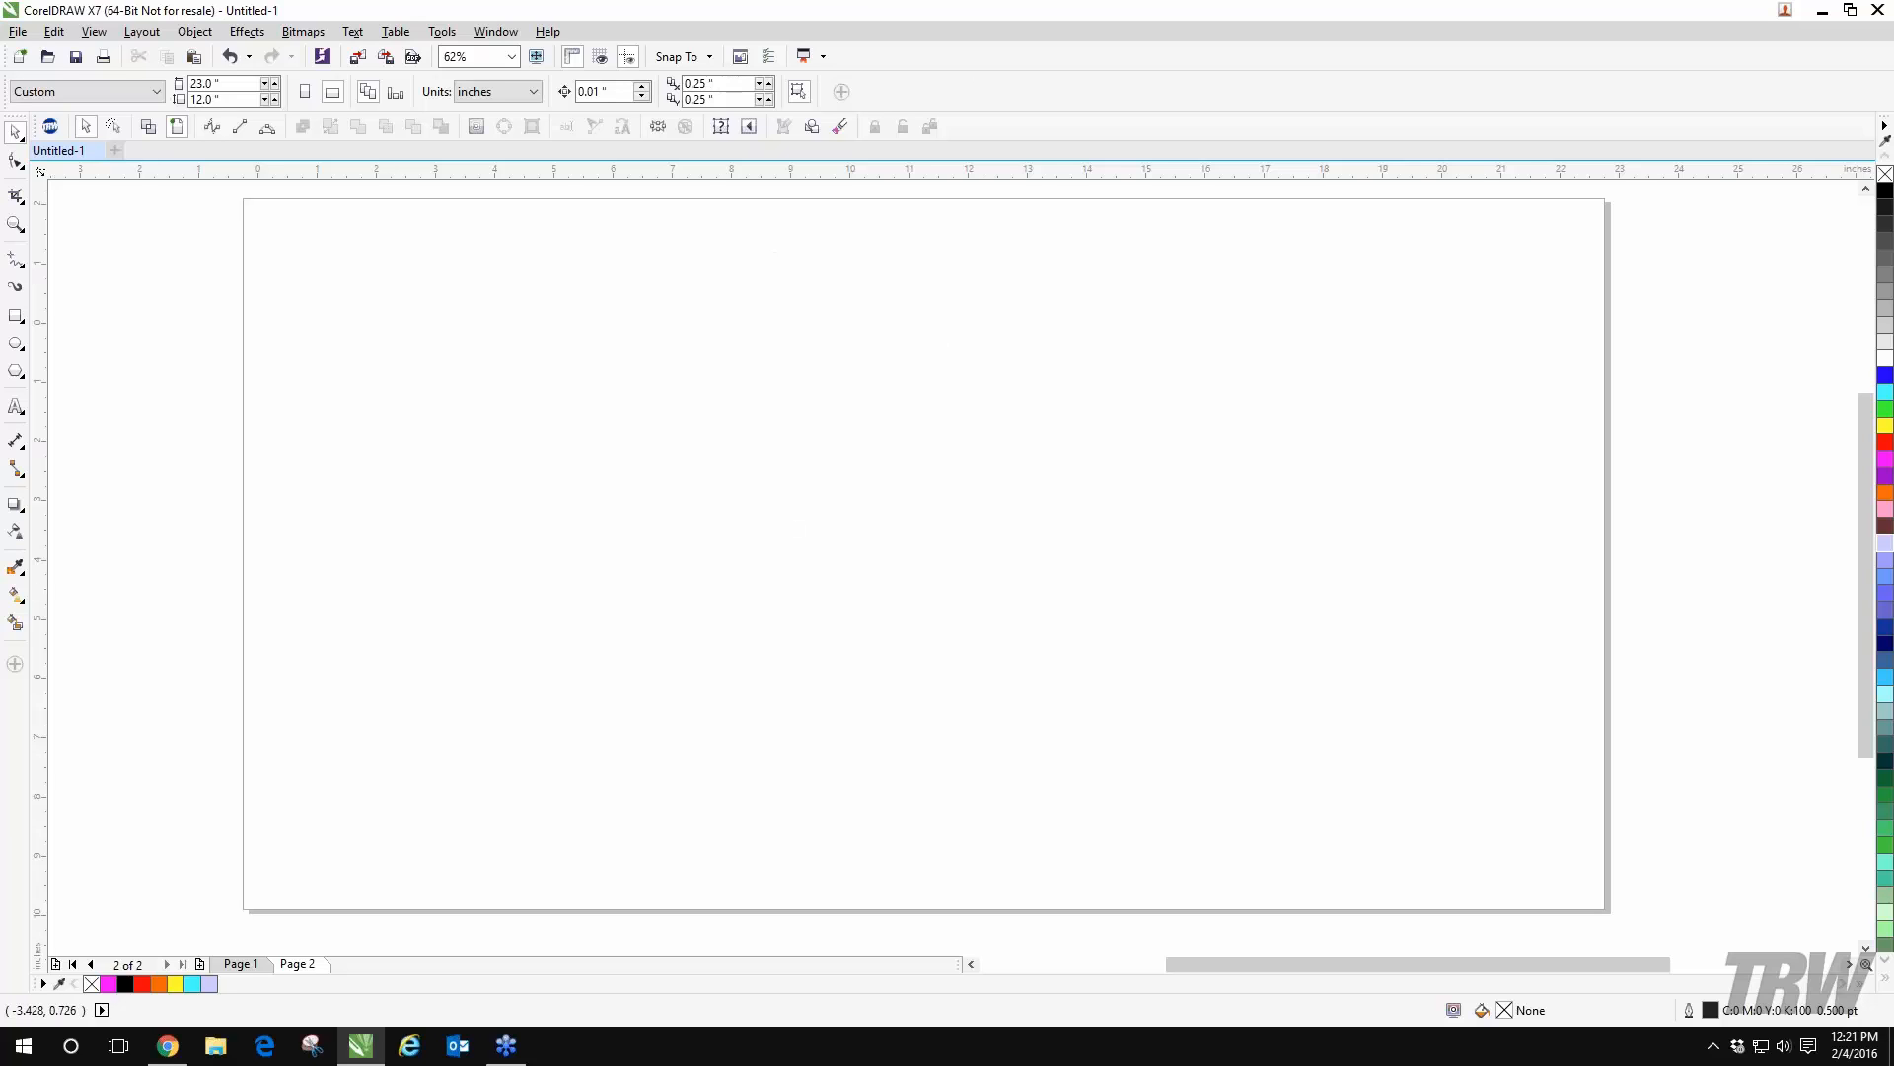
# - Look over the line-drawing, rectangle, ellipse and polygon tool groups
pyautogui.click(24, 273)
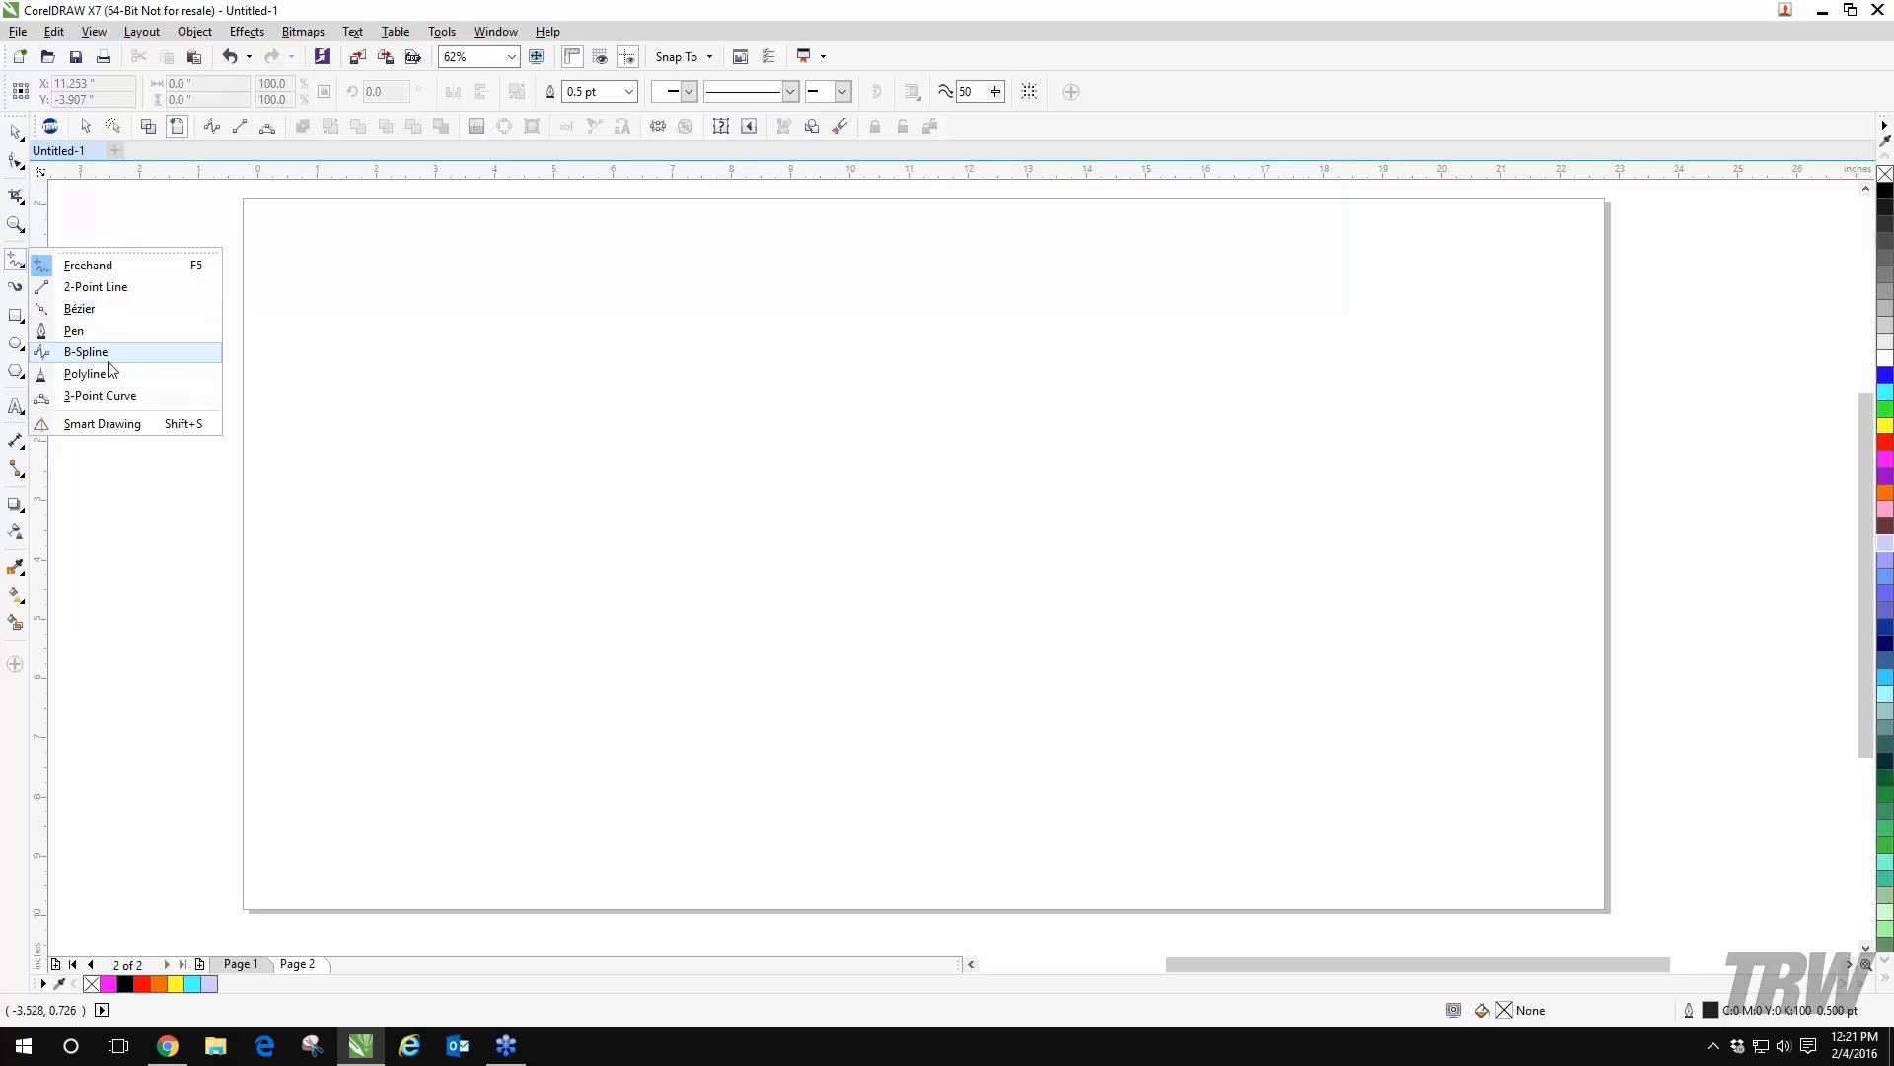
pyautogui.click(19, 268)
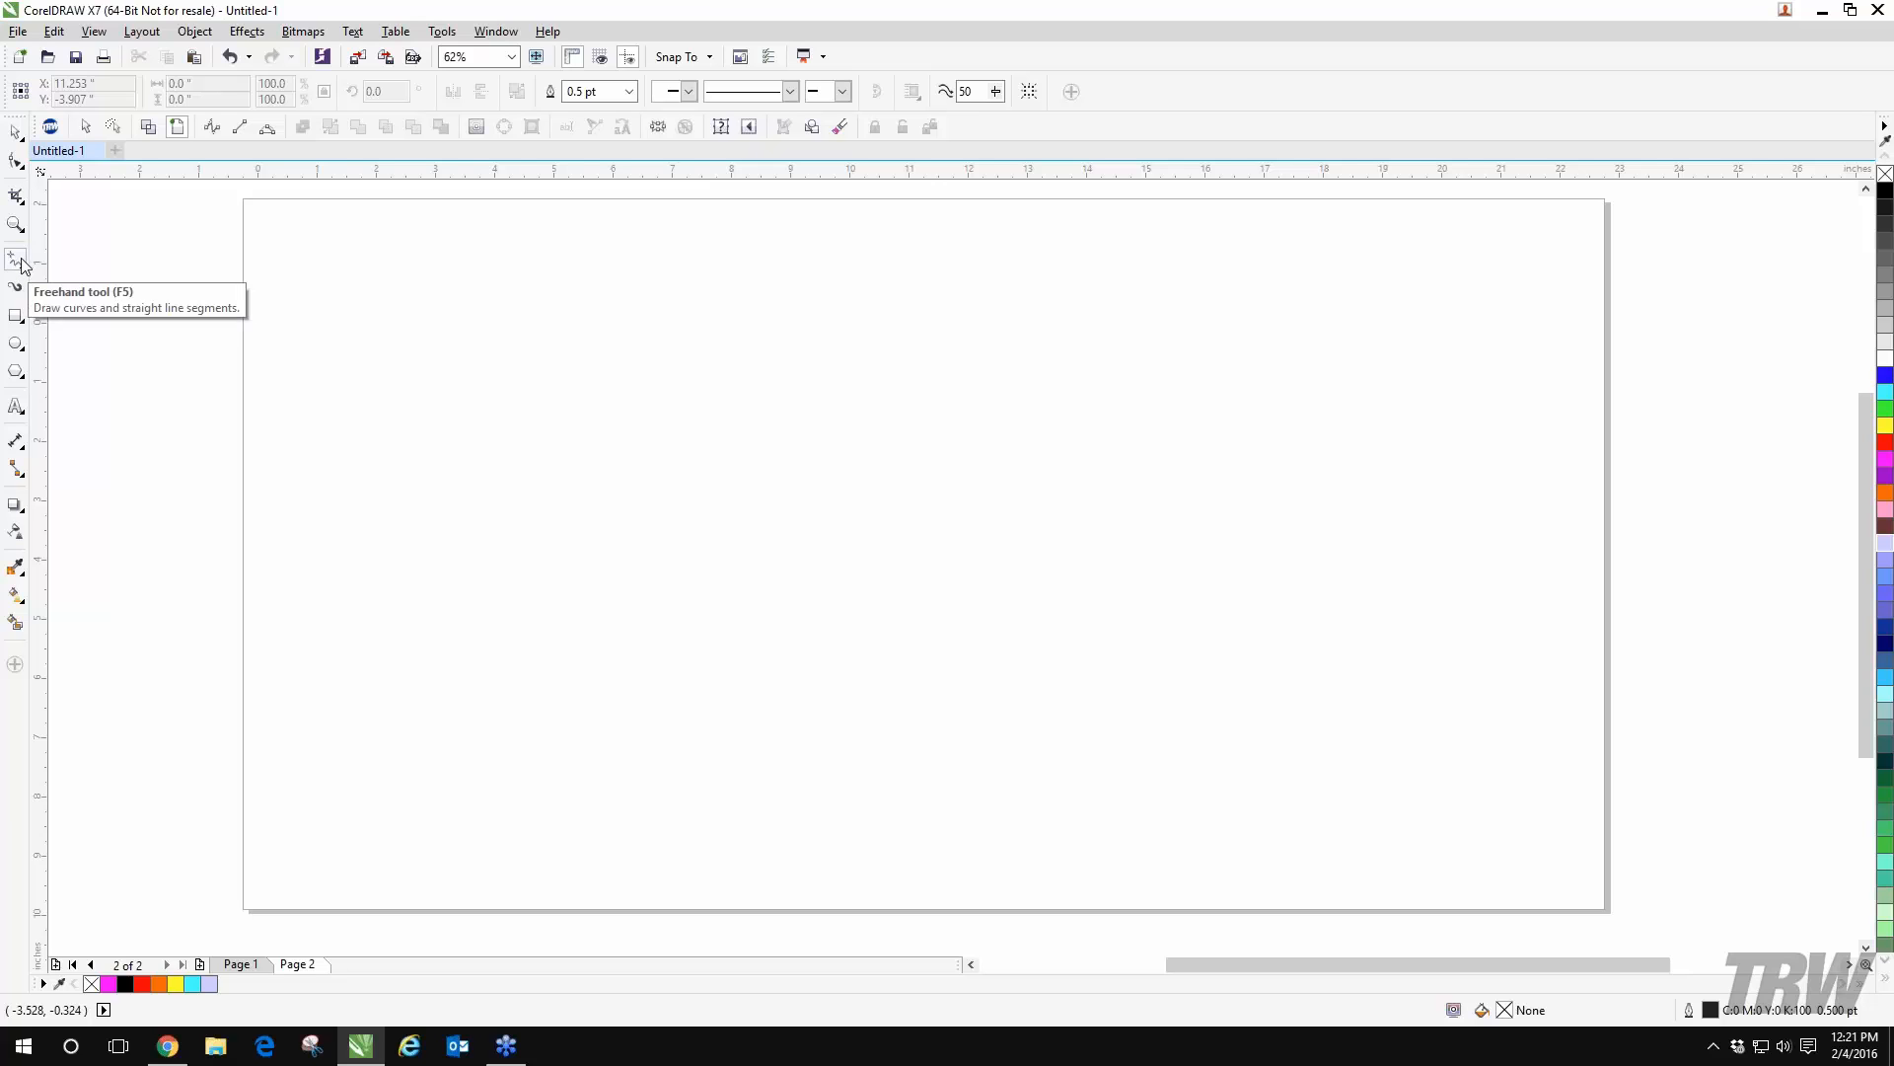
pyautogui.click(23, 321)
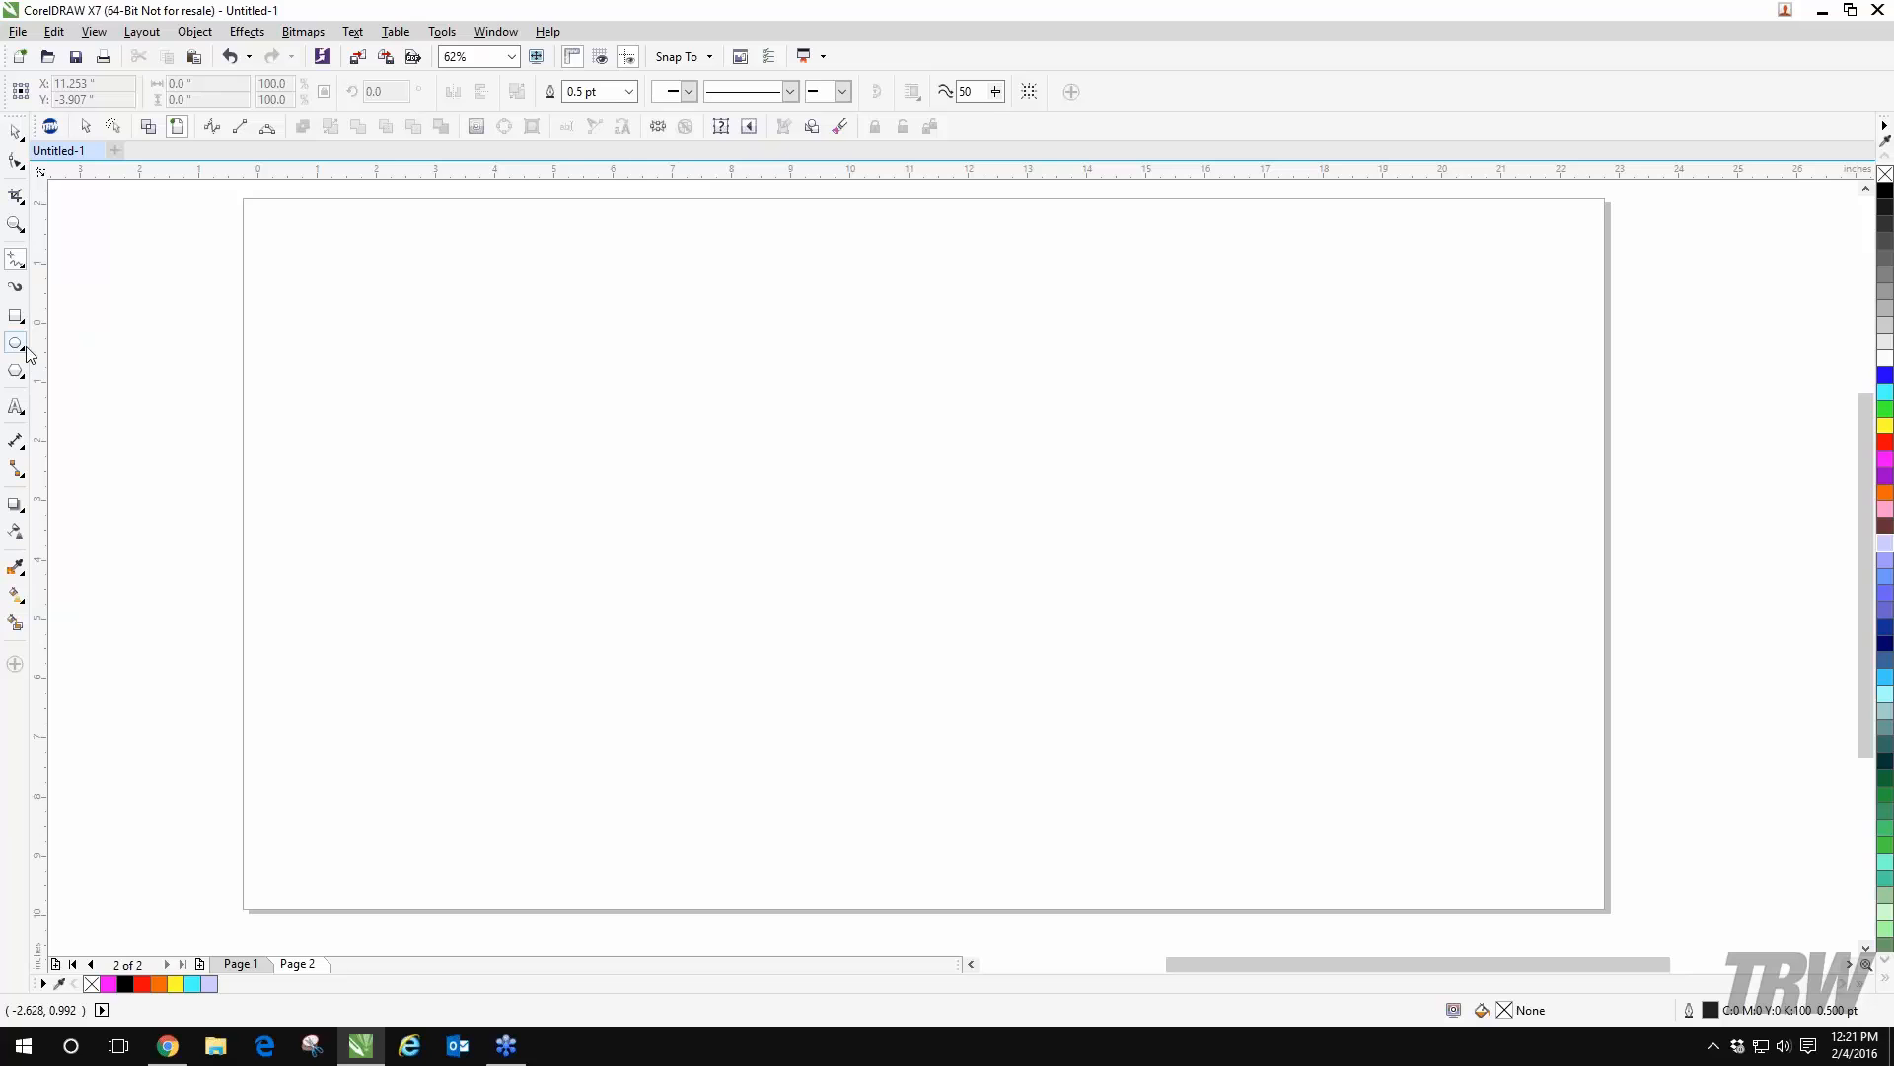
pyautogui.click(22, 350)
pyautogui.click(24, 355)
pyautogui.click(24, 355)
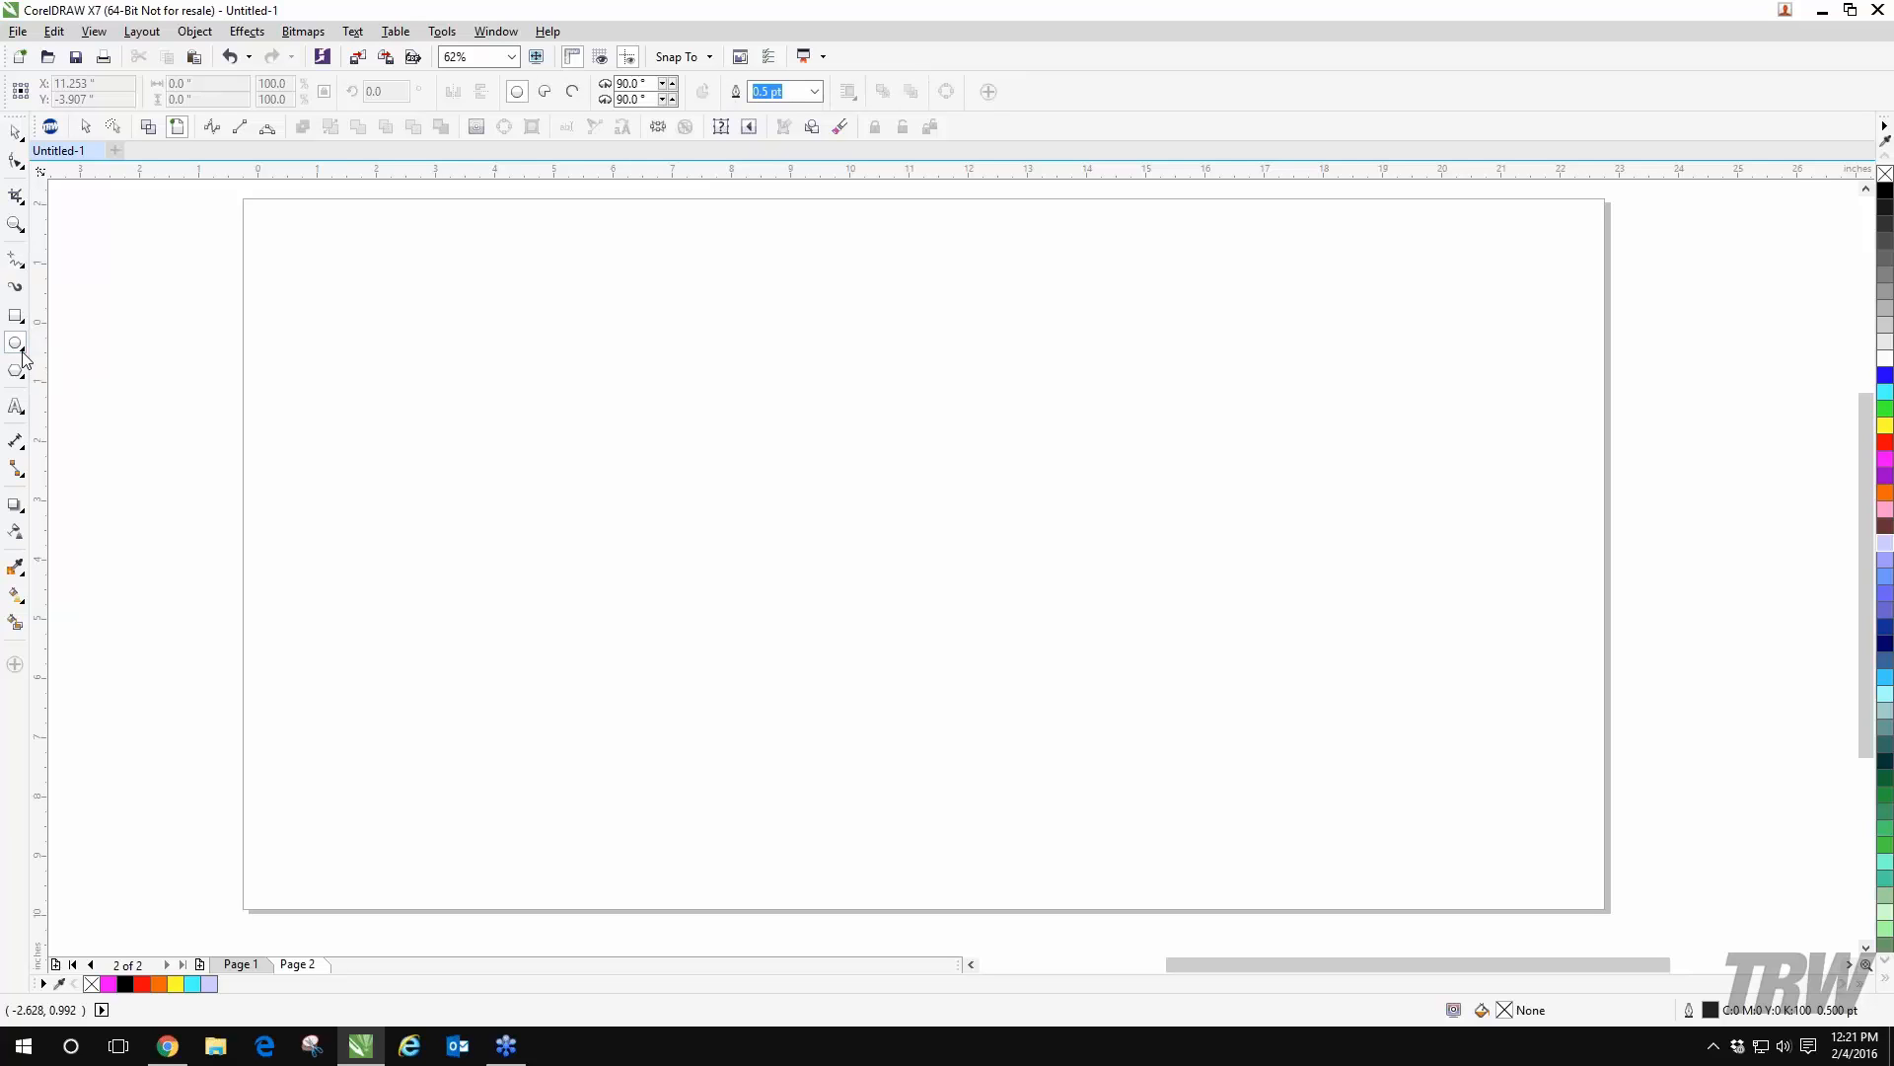
pyautogui.click(24, 379)
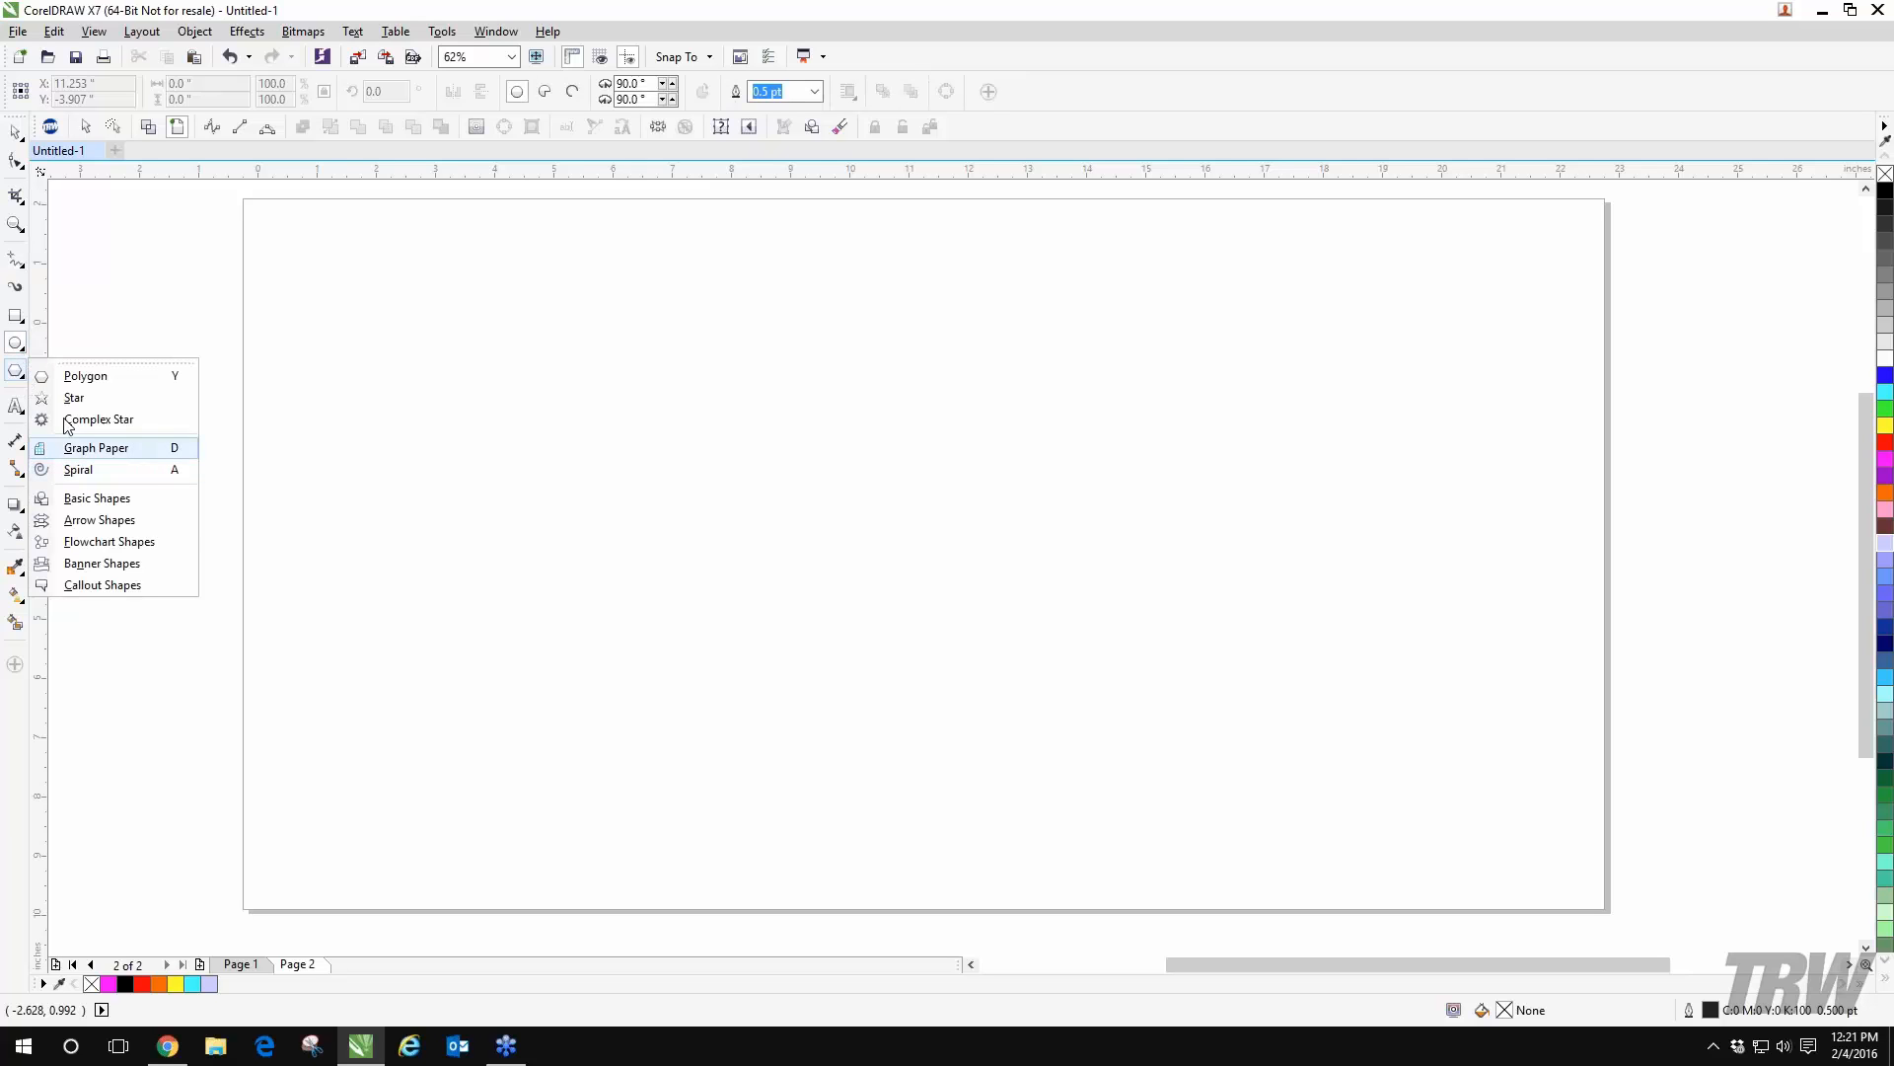
pyautogui.click(22, 378)
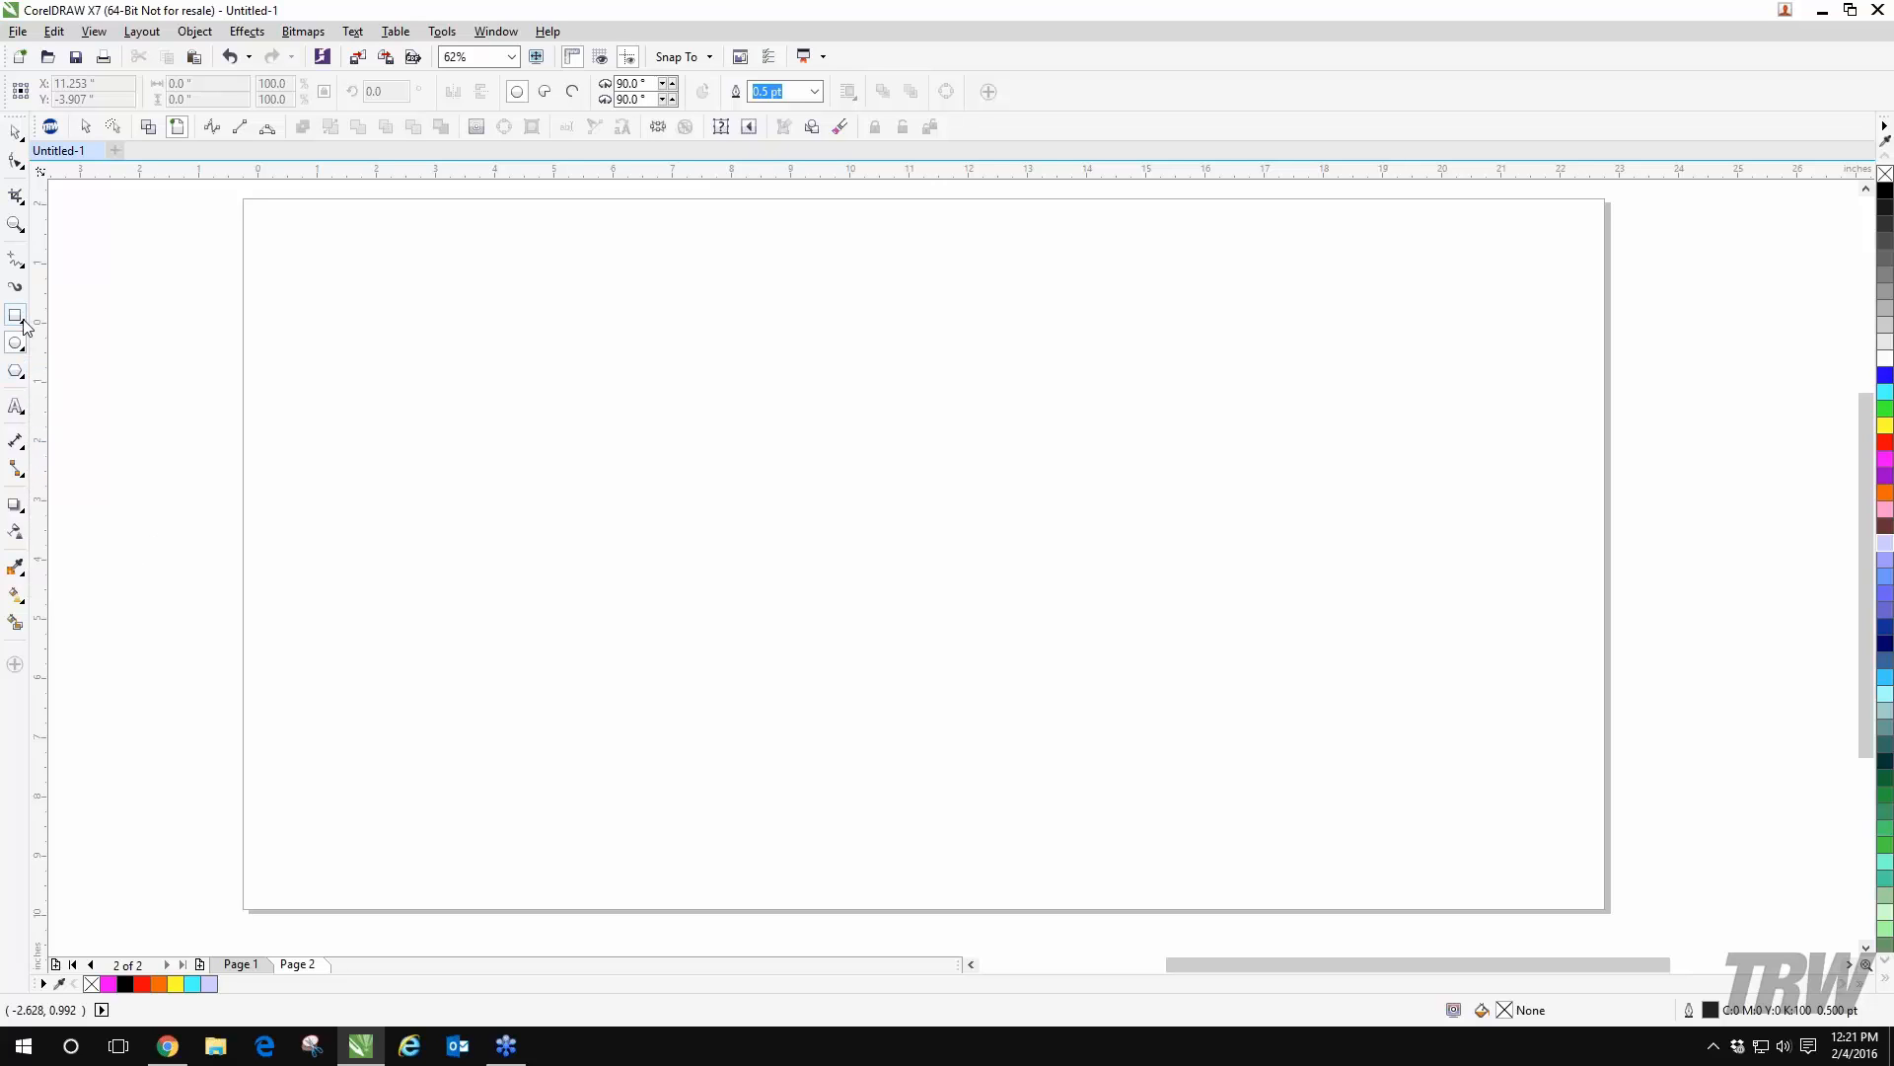
# - Draw rectangles of about 6.77 by 5.27 and 5.02 by 3.72 inches, and a square of about 3.43 inches beneath the second
pyautogui.click(23, 326)
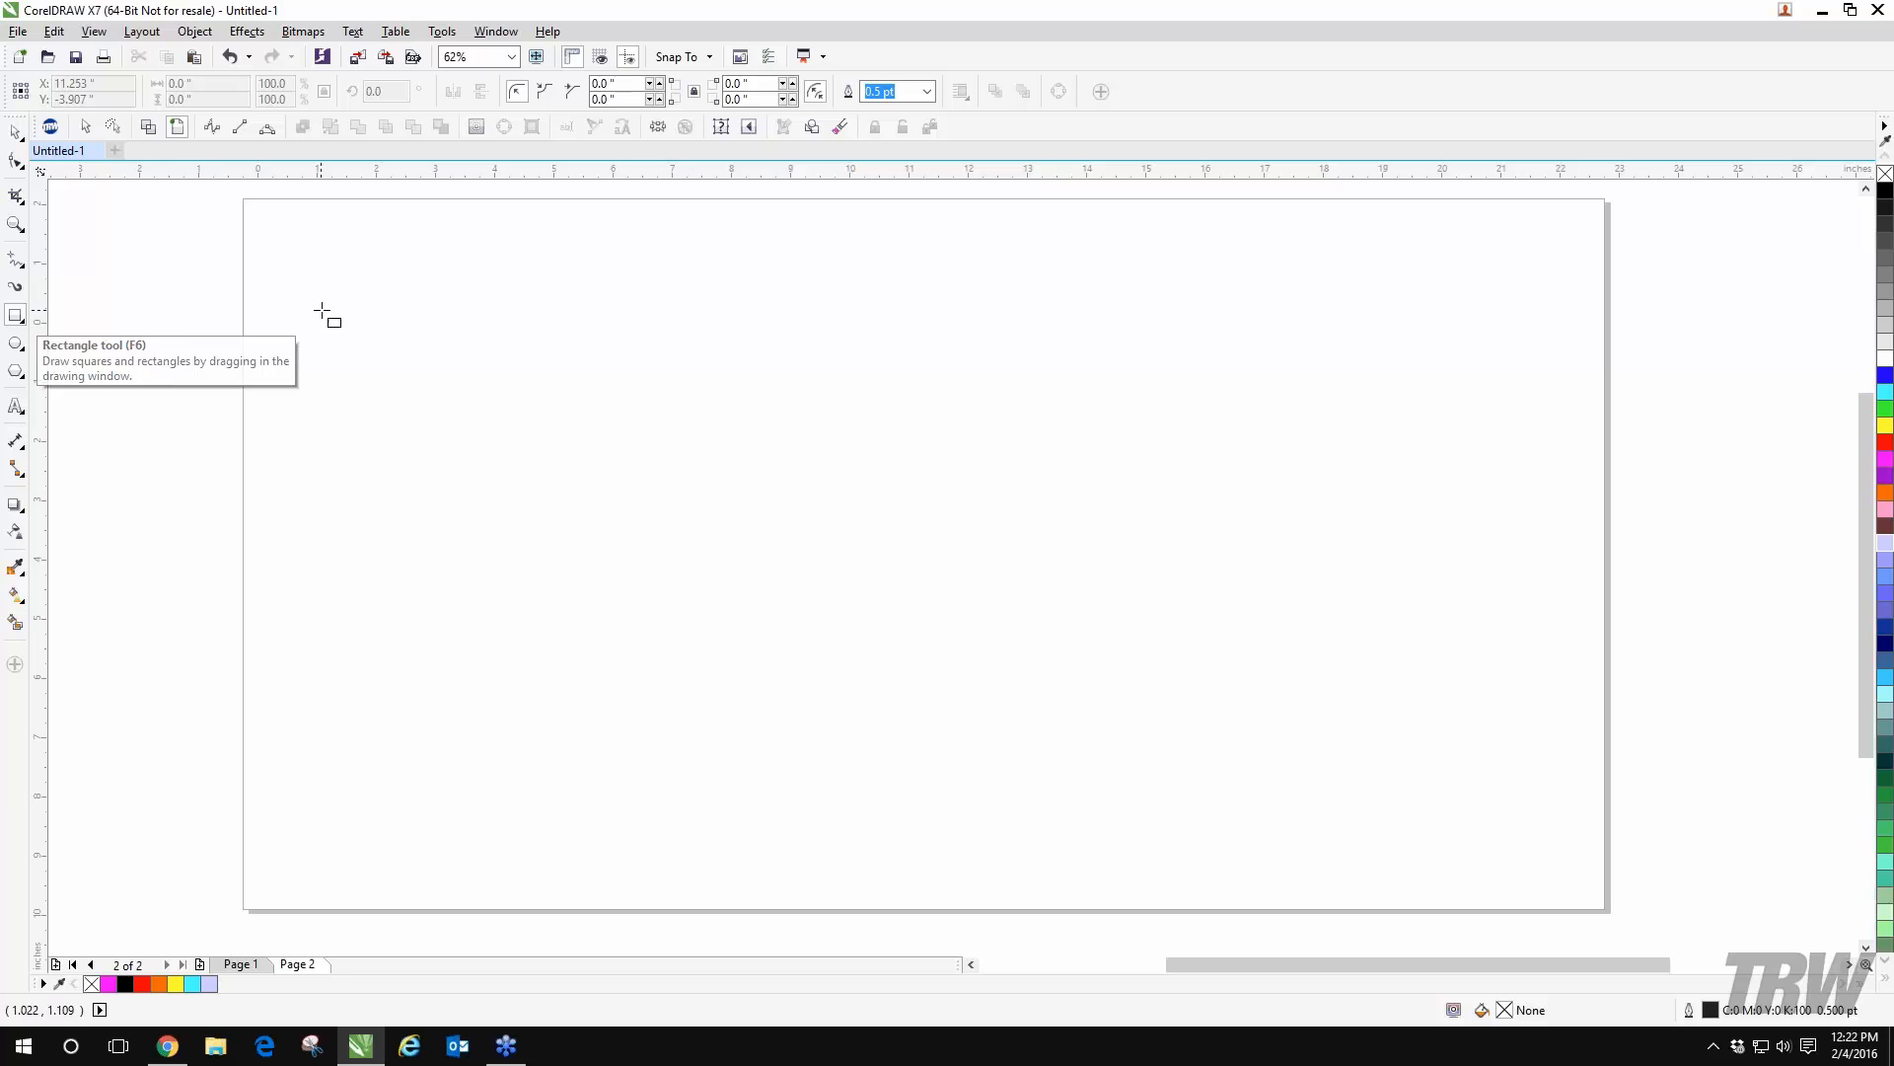
pyautogui.moveTo(424, 368); pyautogui.dragTo(826, 679)
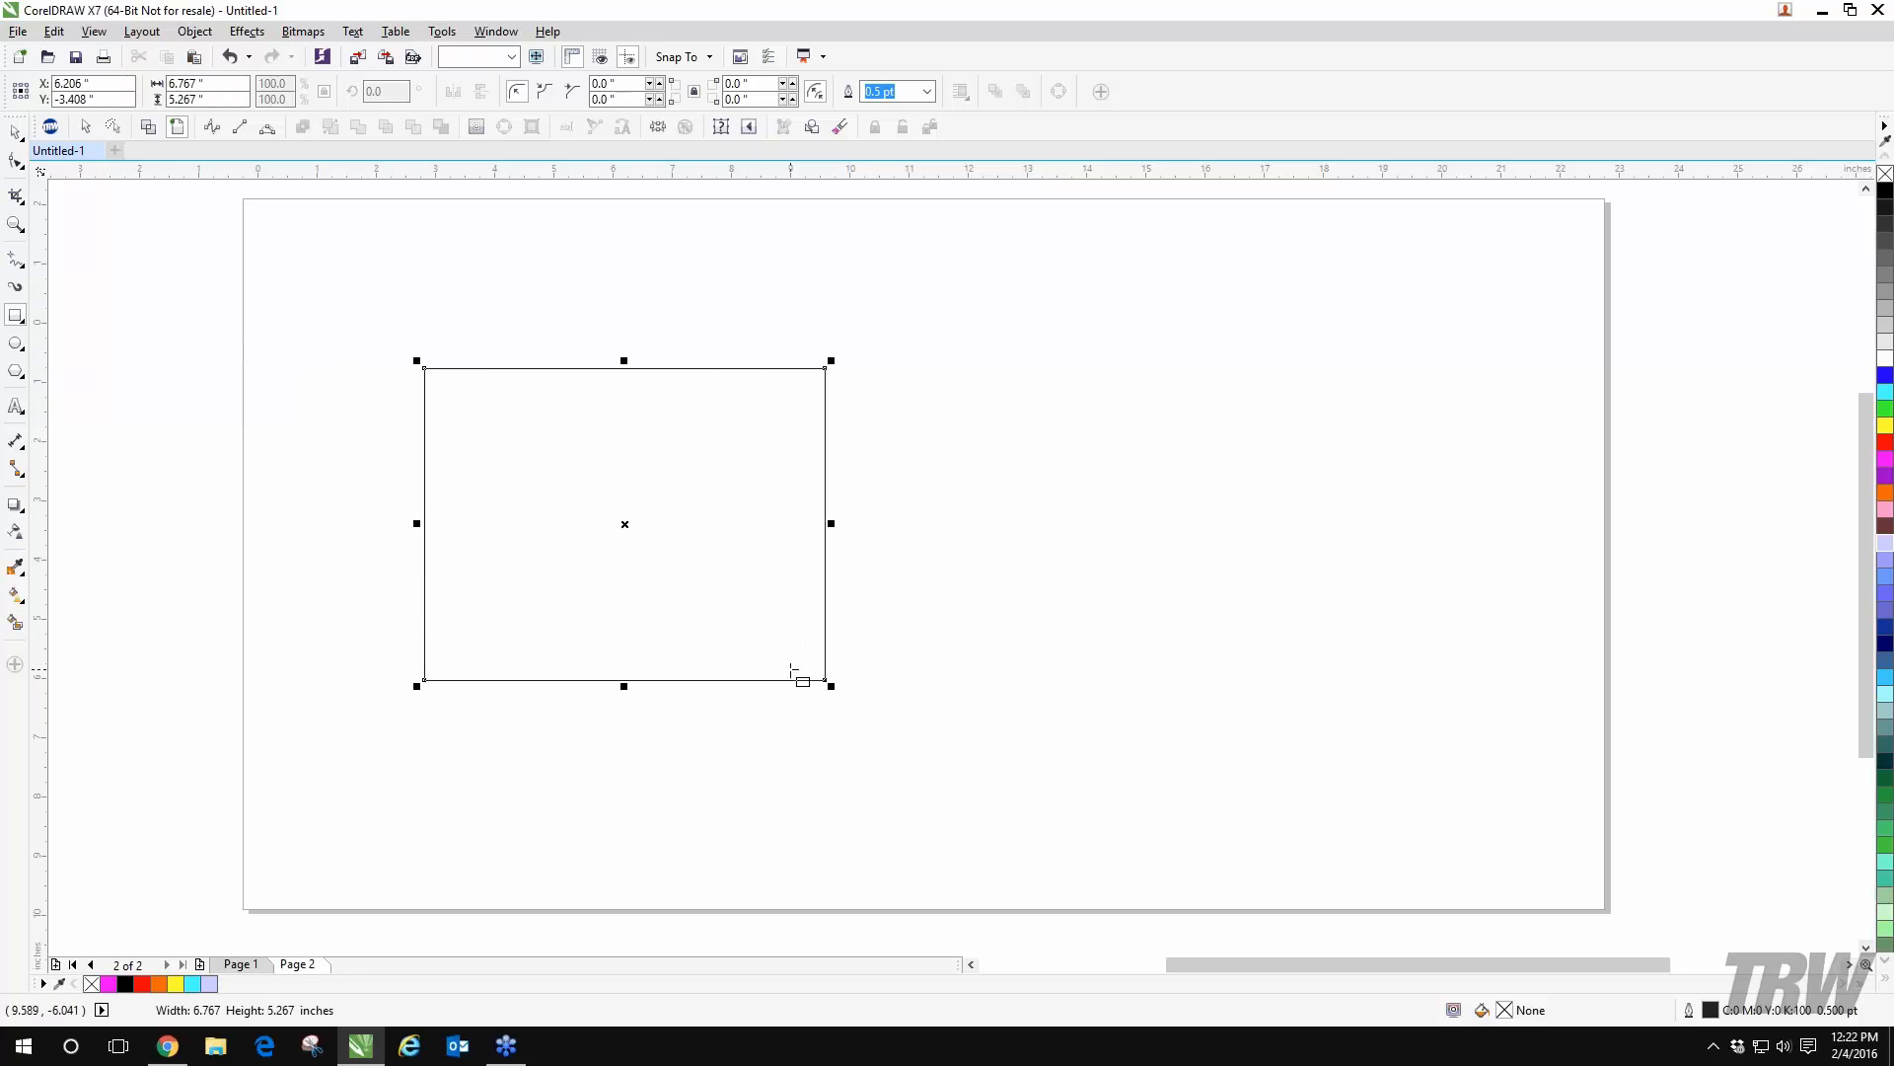
pyautogui.moveTo(1050, 332); pyautogui.dragTo(1347, 551)
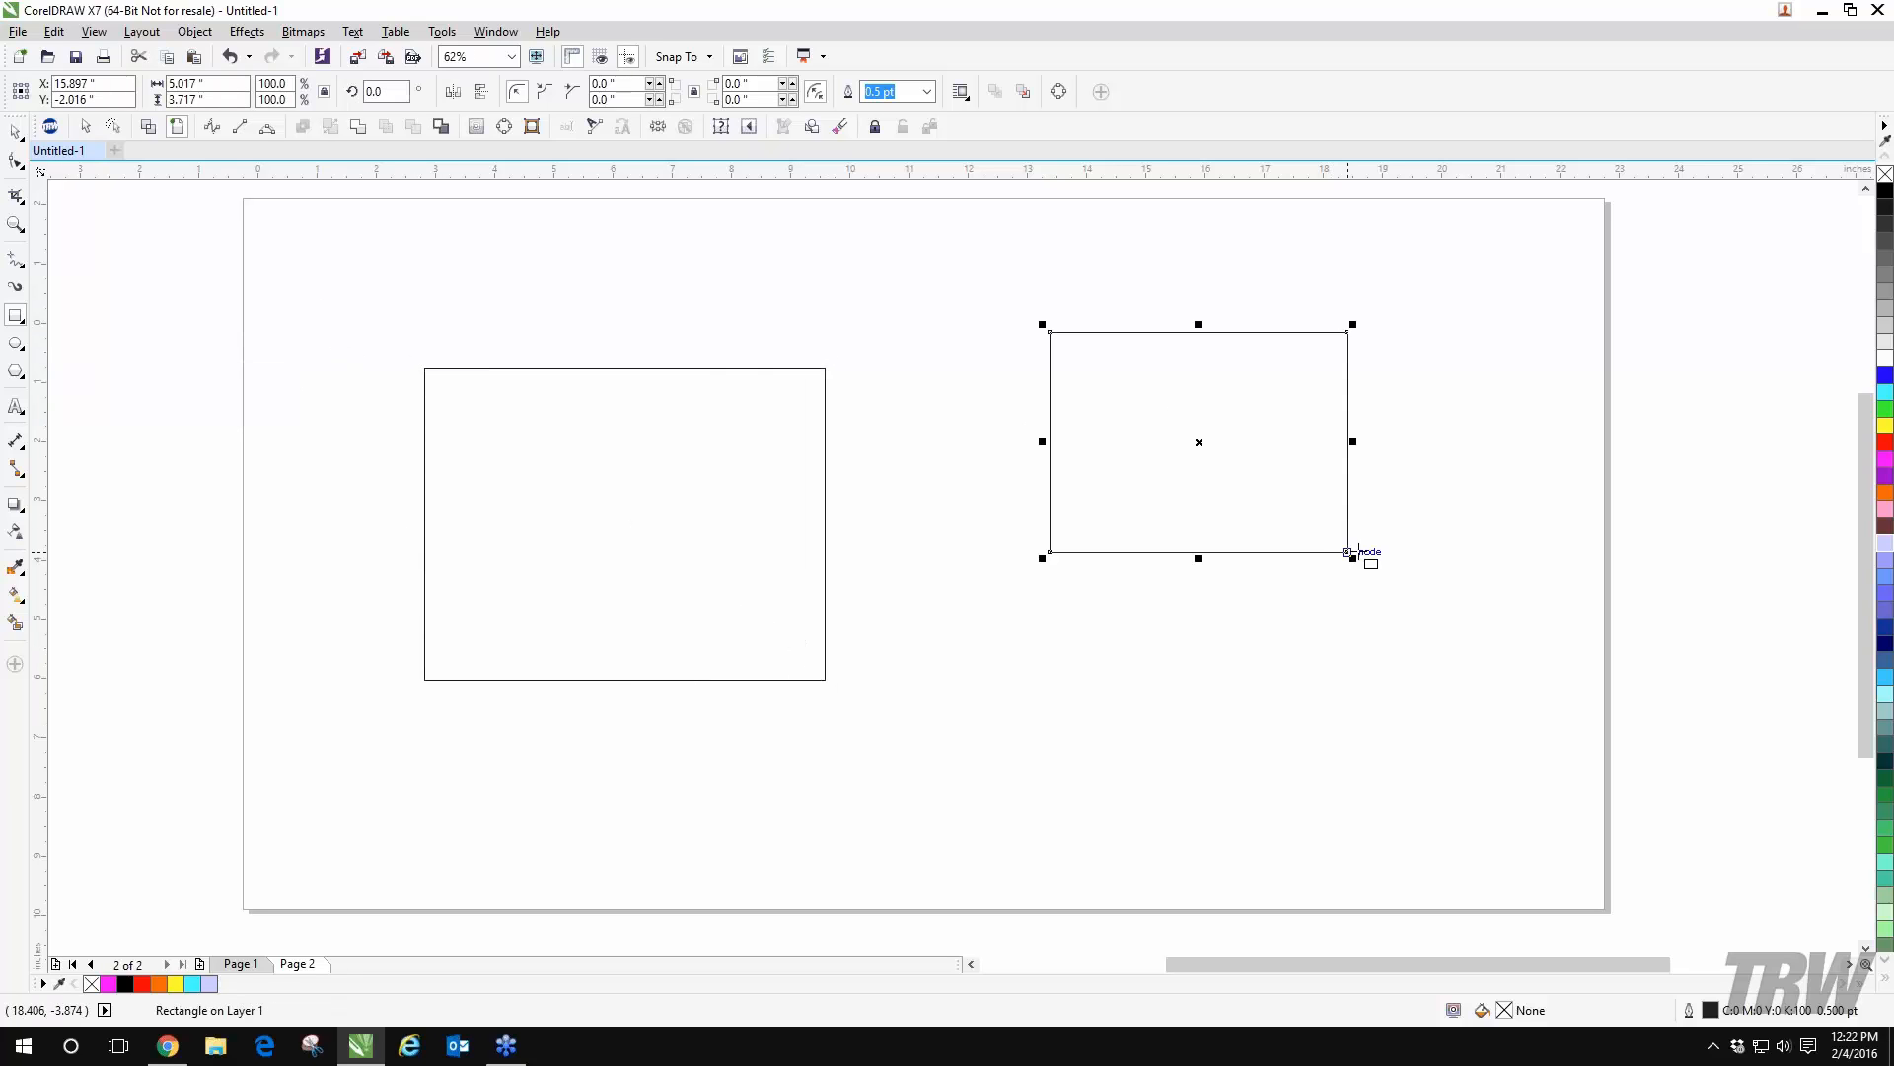
pyautogui.moveTo(1027, 624); pyautogui.dragTo(1239, 789)
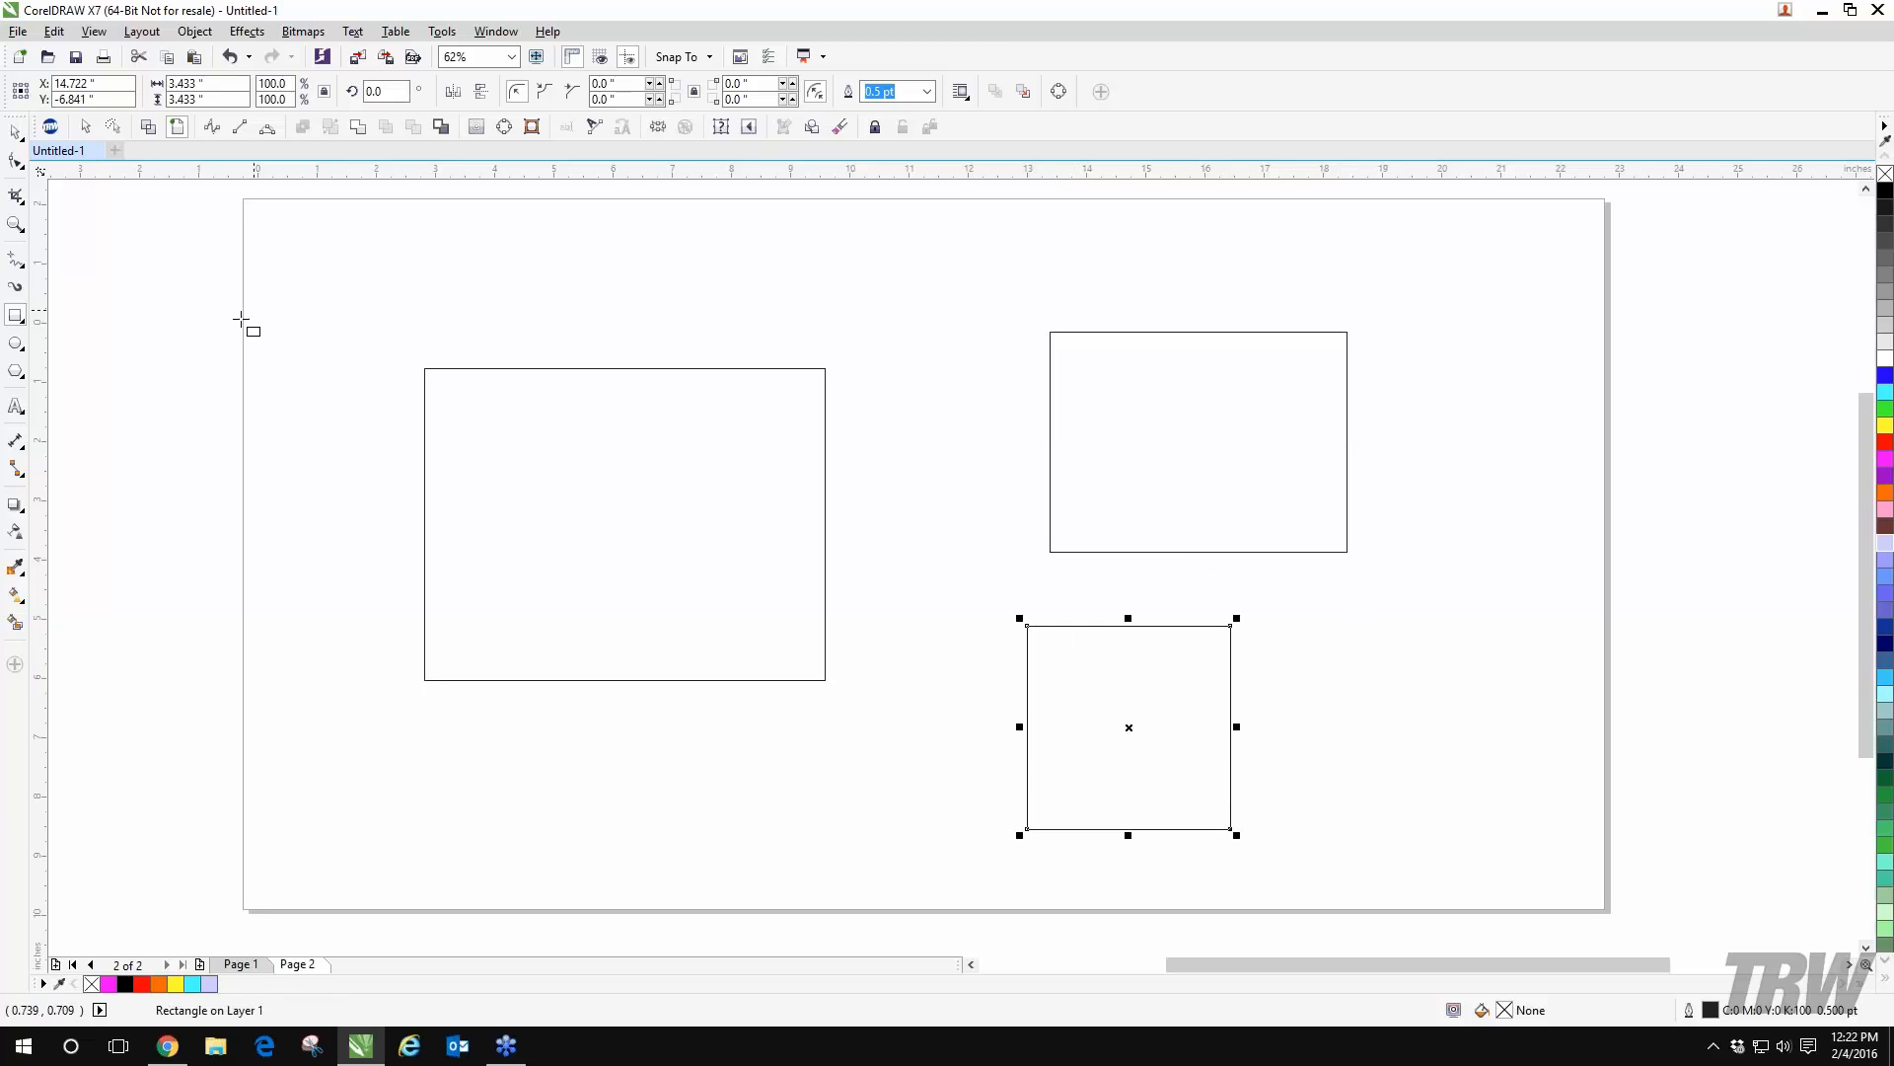
# - Add a 2.83-inch square in the page's upper-left corner, two wide, short rectangles beside it, and a 1.48 by 2.38 inch upright rectangle
pyautogui.moveTo(267, 217); pyautogui.dragTo(435, 384)
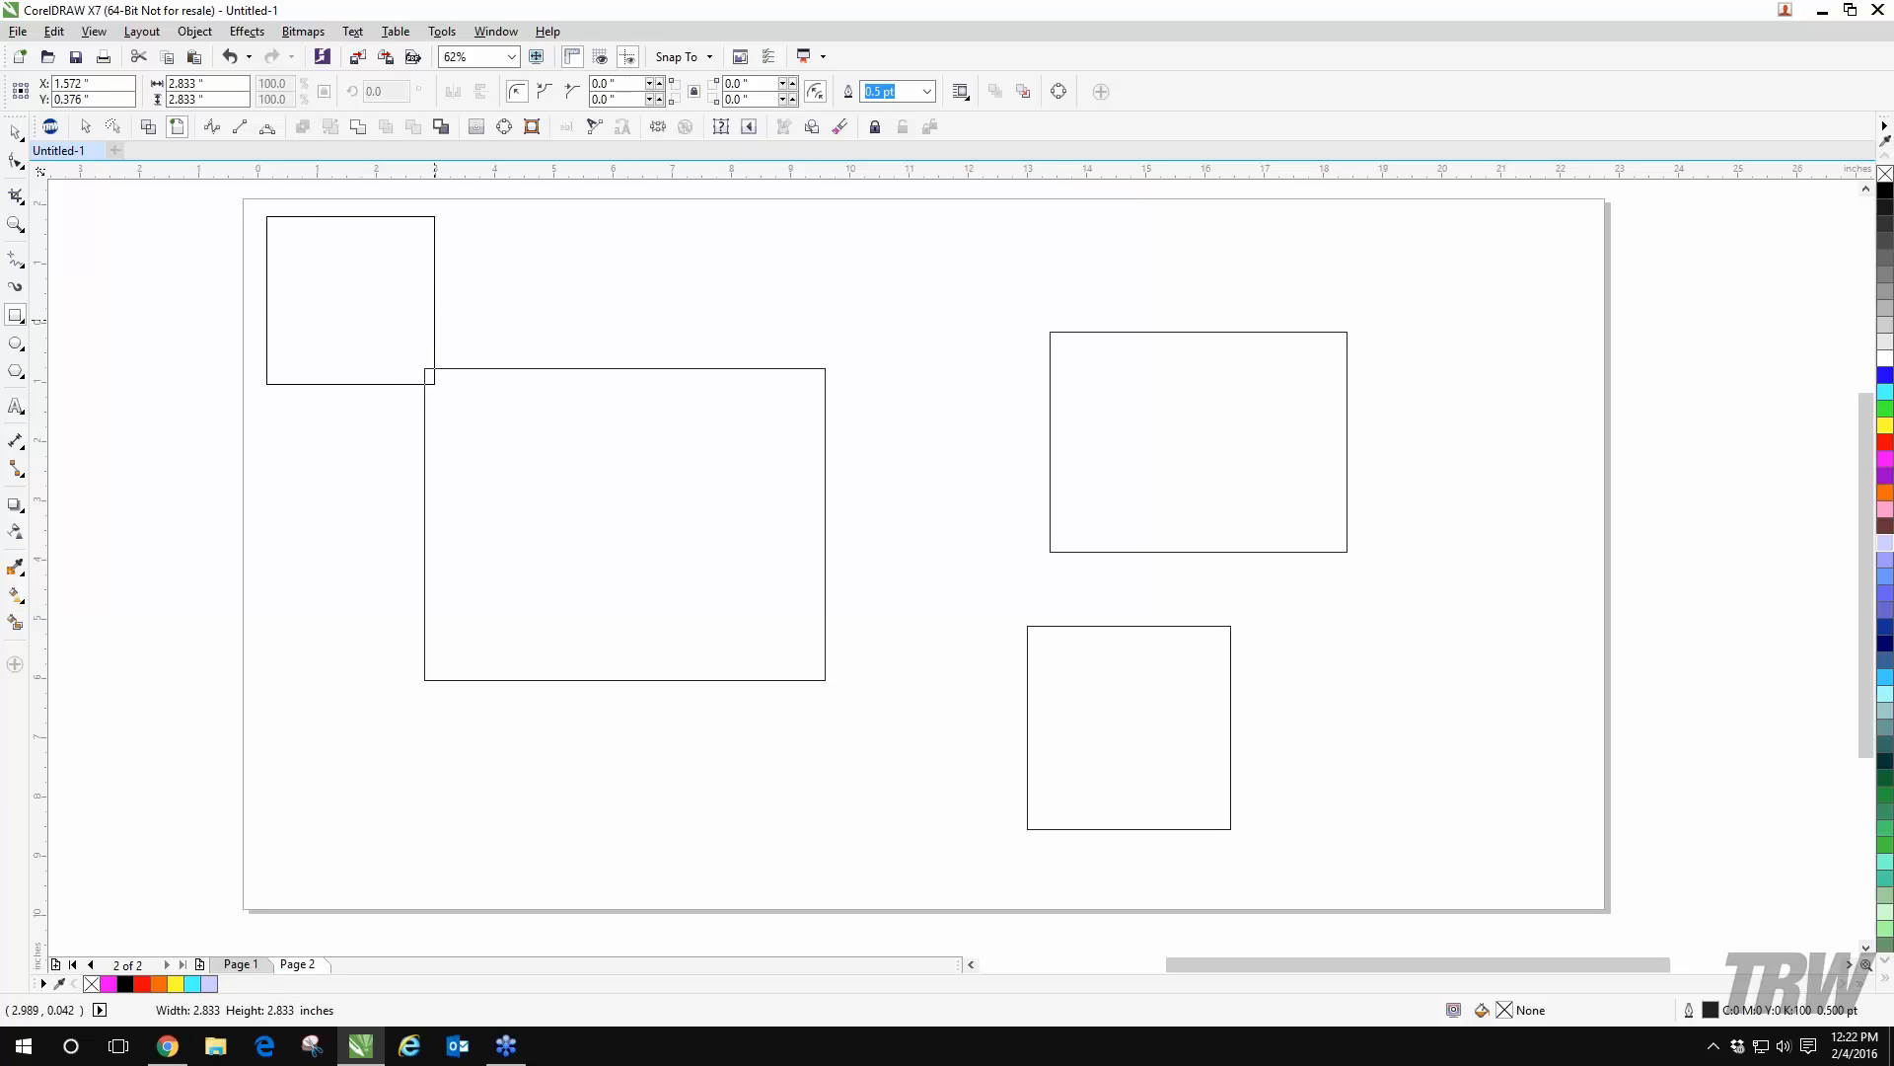
pyautogui.moveTo(544, 255); pyautogui.dragTo(927, 340)
pyautogui.moveTo(1045, 230); pyautogui.dragTo(1400, 278)
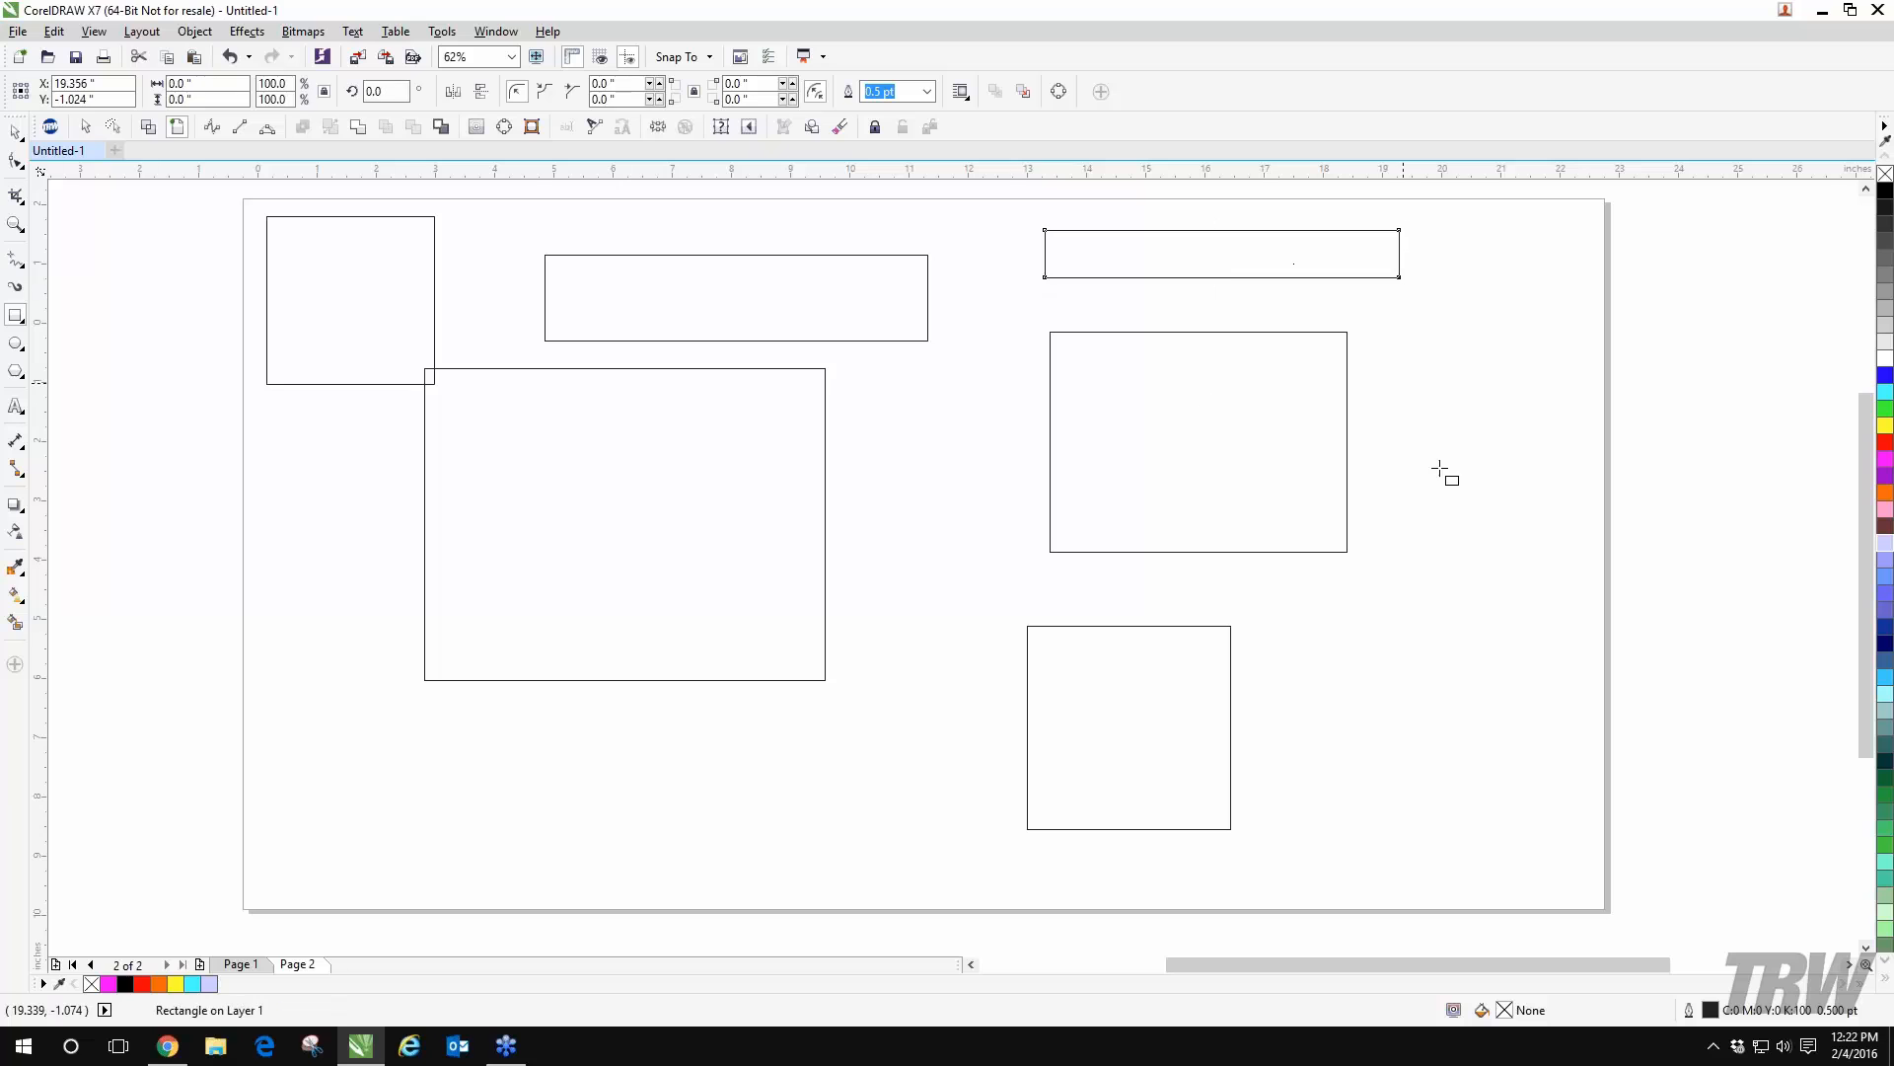
pyautogui.moveTo(1404, 383); pyautogui.dragTo(1491, 524)
# - Select all seven rectangles and delete them
pyautogui.click(15, 131)
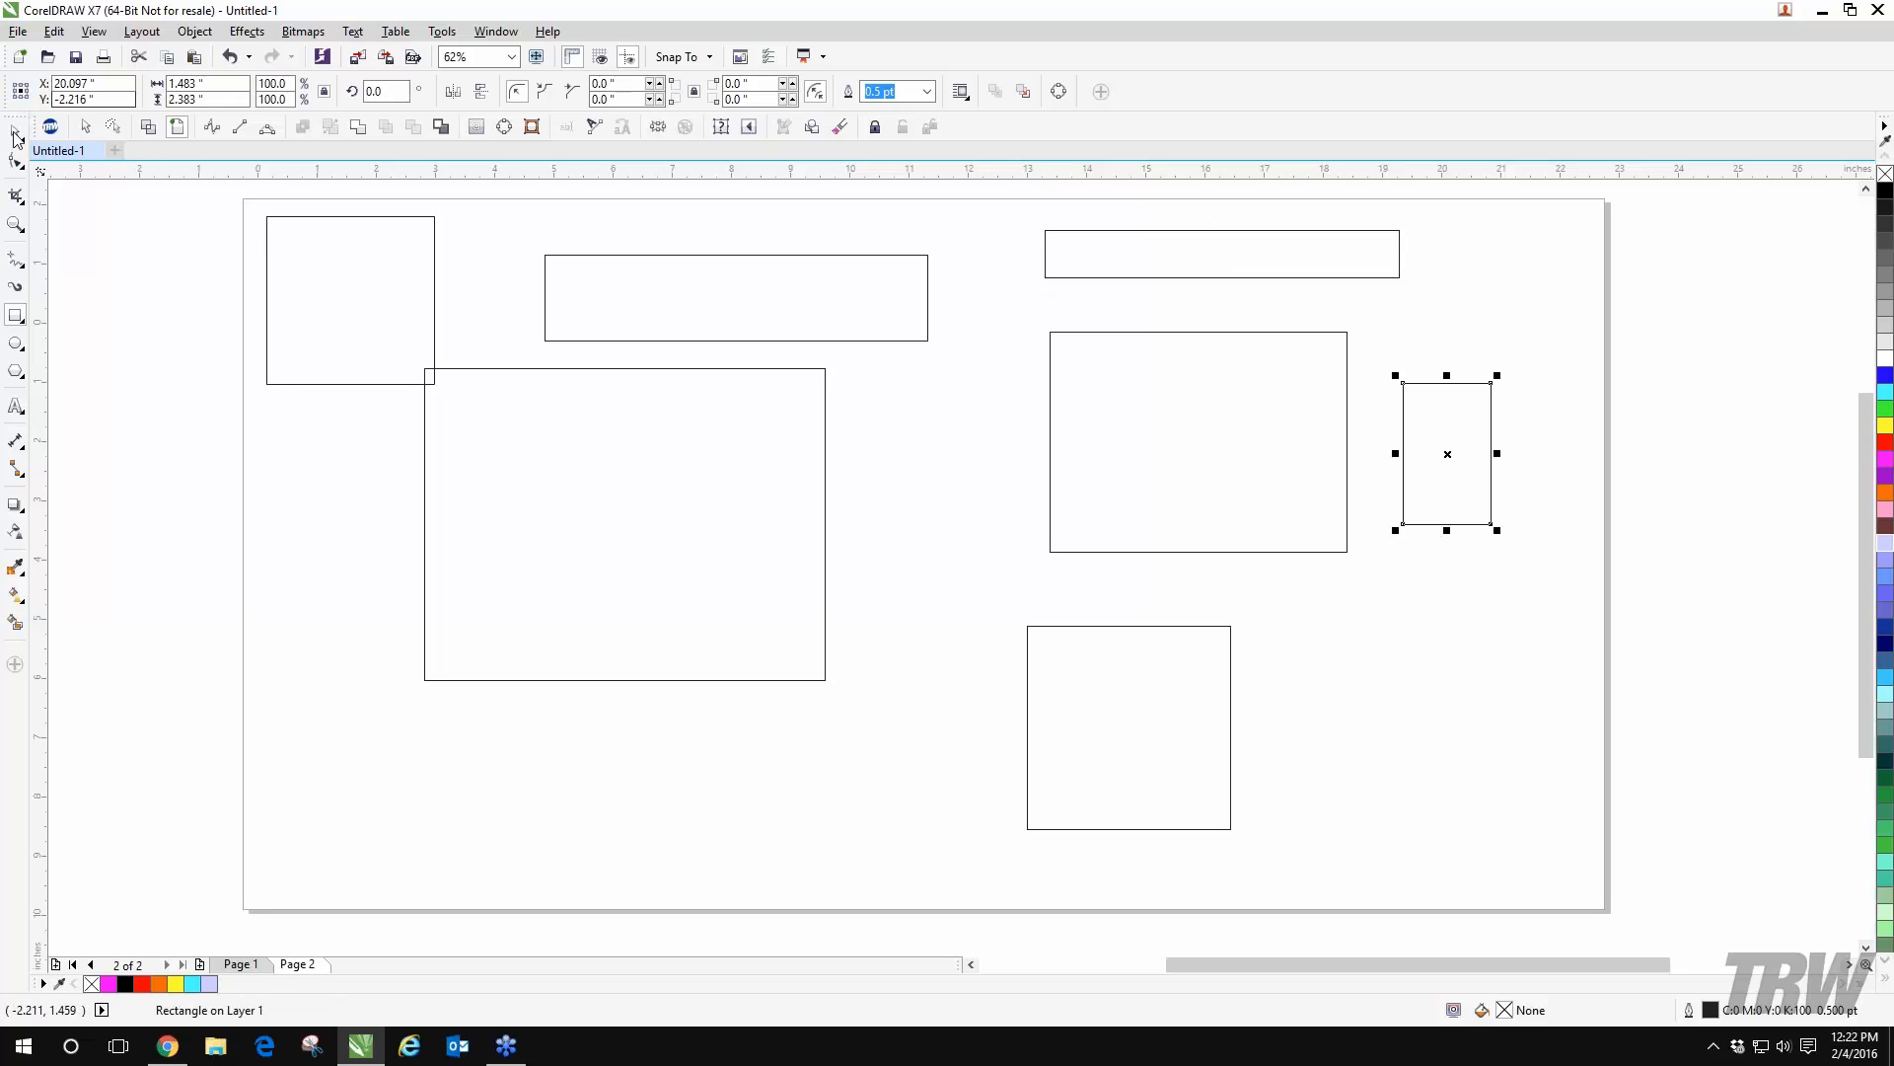
pyautogui.moveTo(239, 202); pyautogui.dragTo(1614, 906)
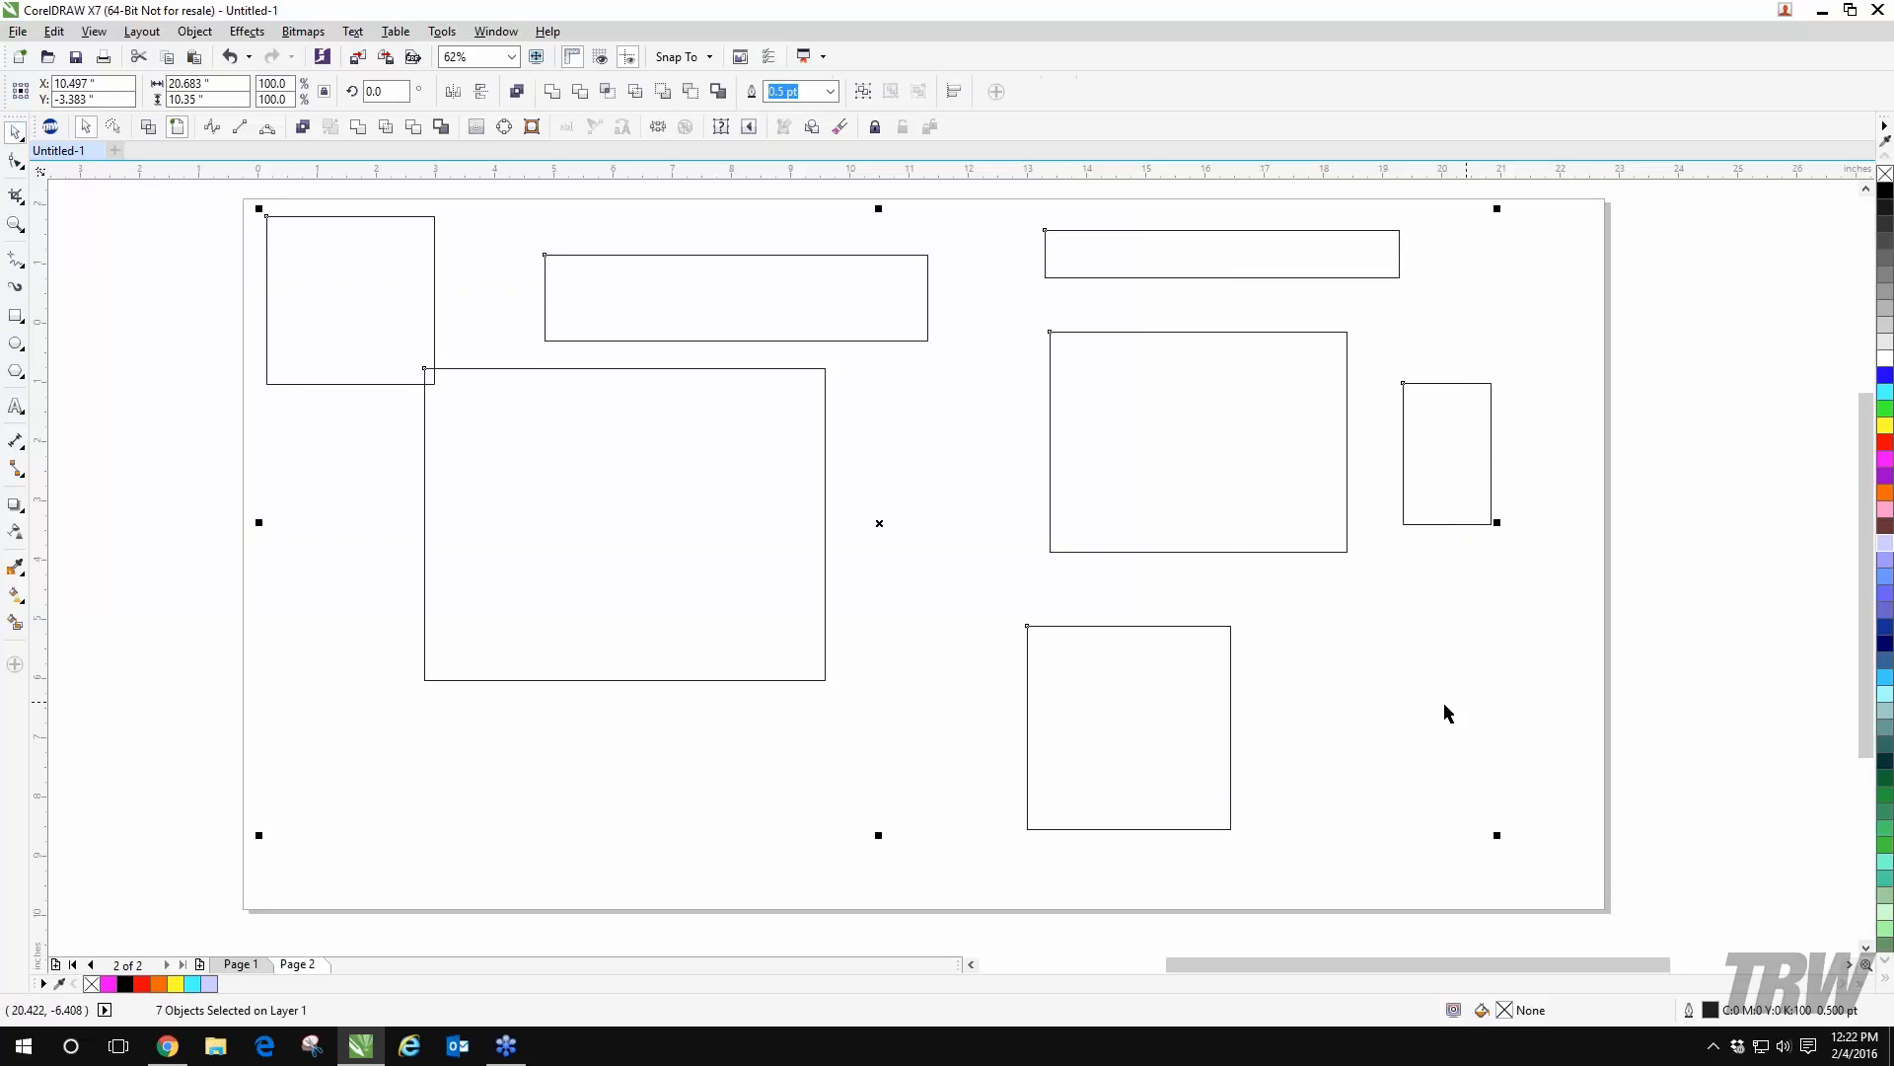
pyautogui.press('Delete')
# - Draw a rectangle about 8.33 by 6.18 inches and move its centre to about X 9.09, Y -3.70 inches
pyautogui.click(16, 314)
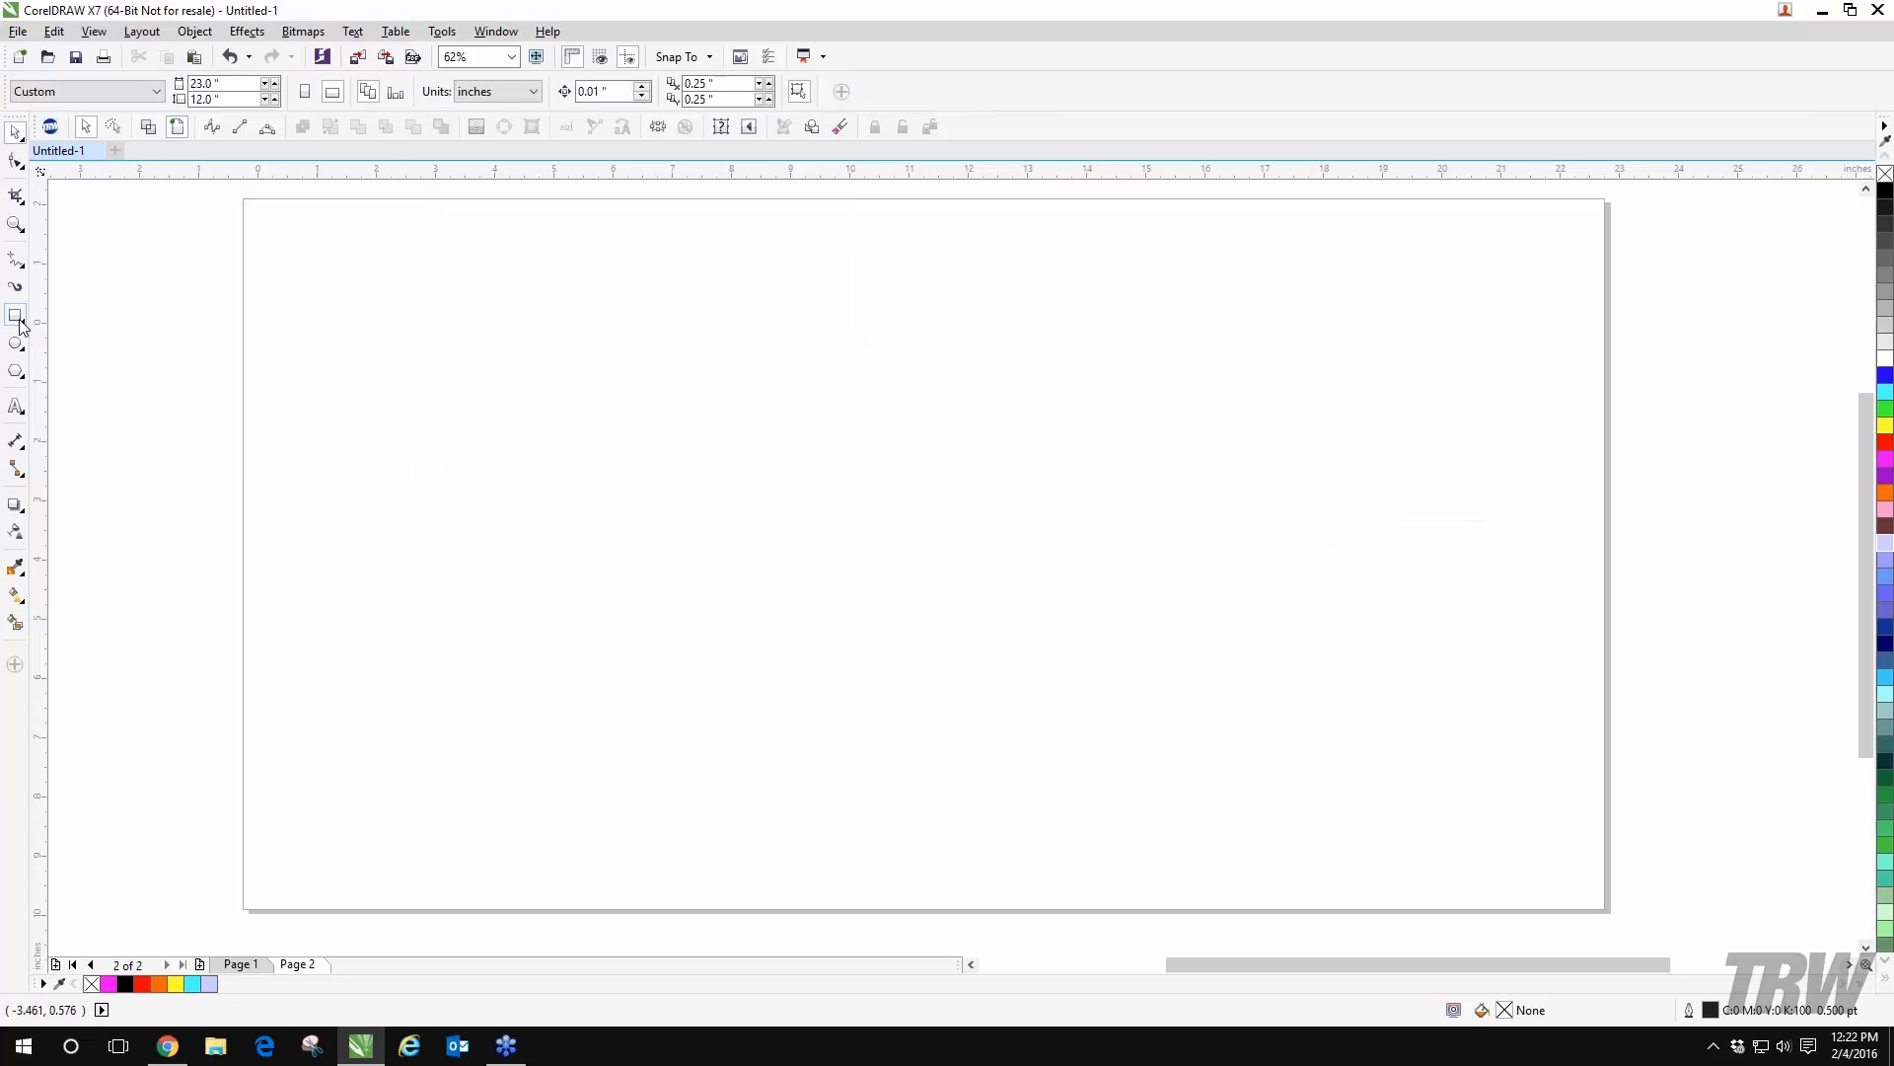
pyautogui.moveTo(454, 395); pyautogui.dragTo(947, 761)
pyautogui.press('space')
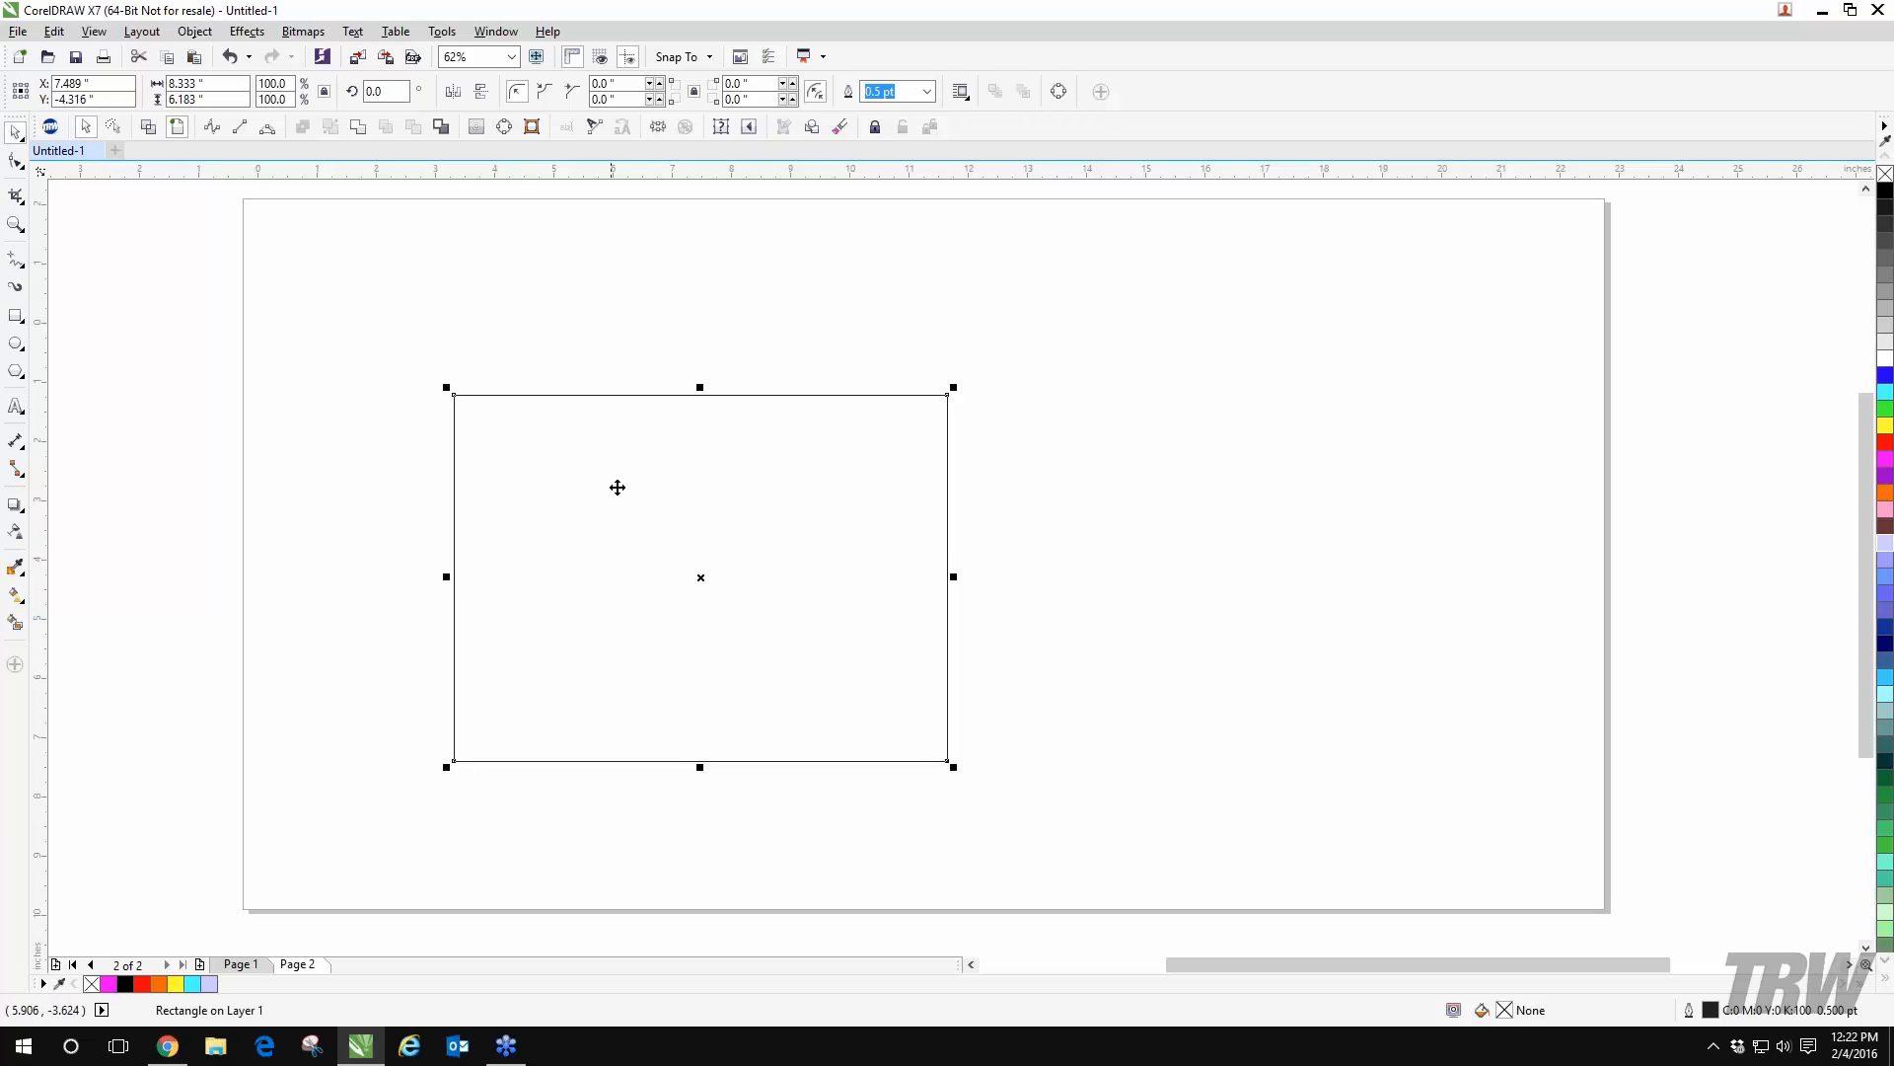
pyautogui.moveTo(701, 577); pyautogui.dragTo(795, 541)
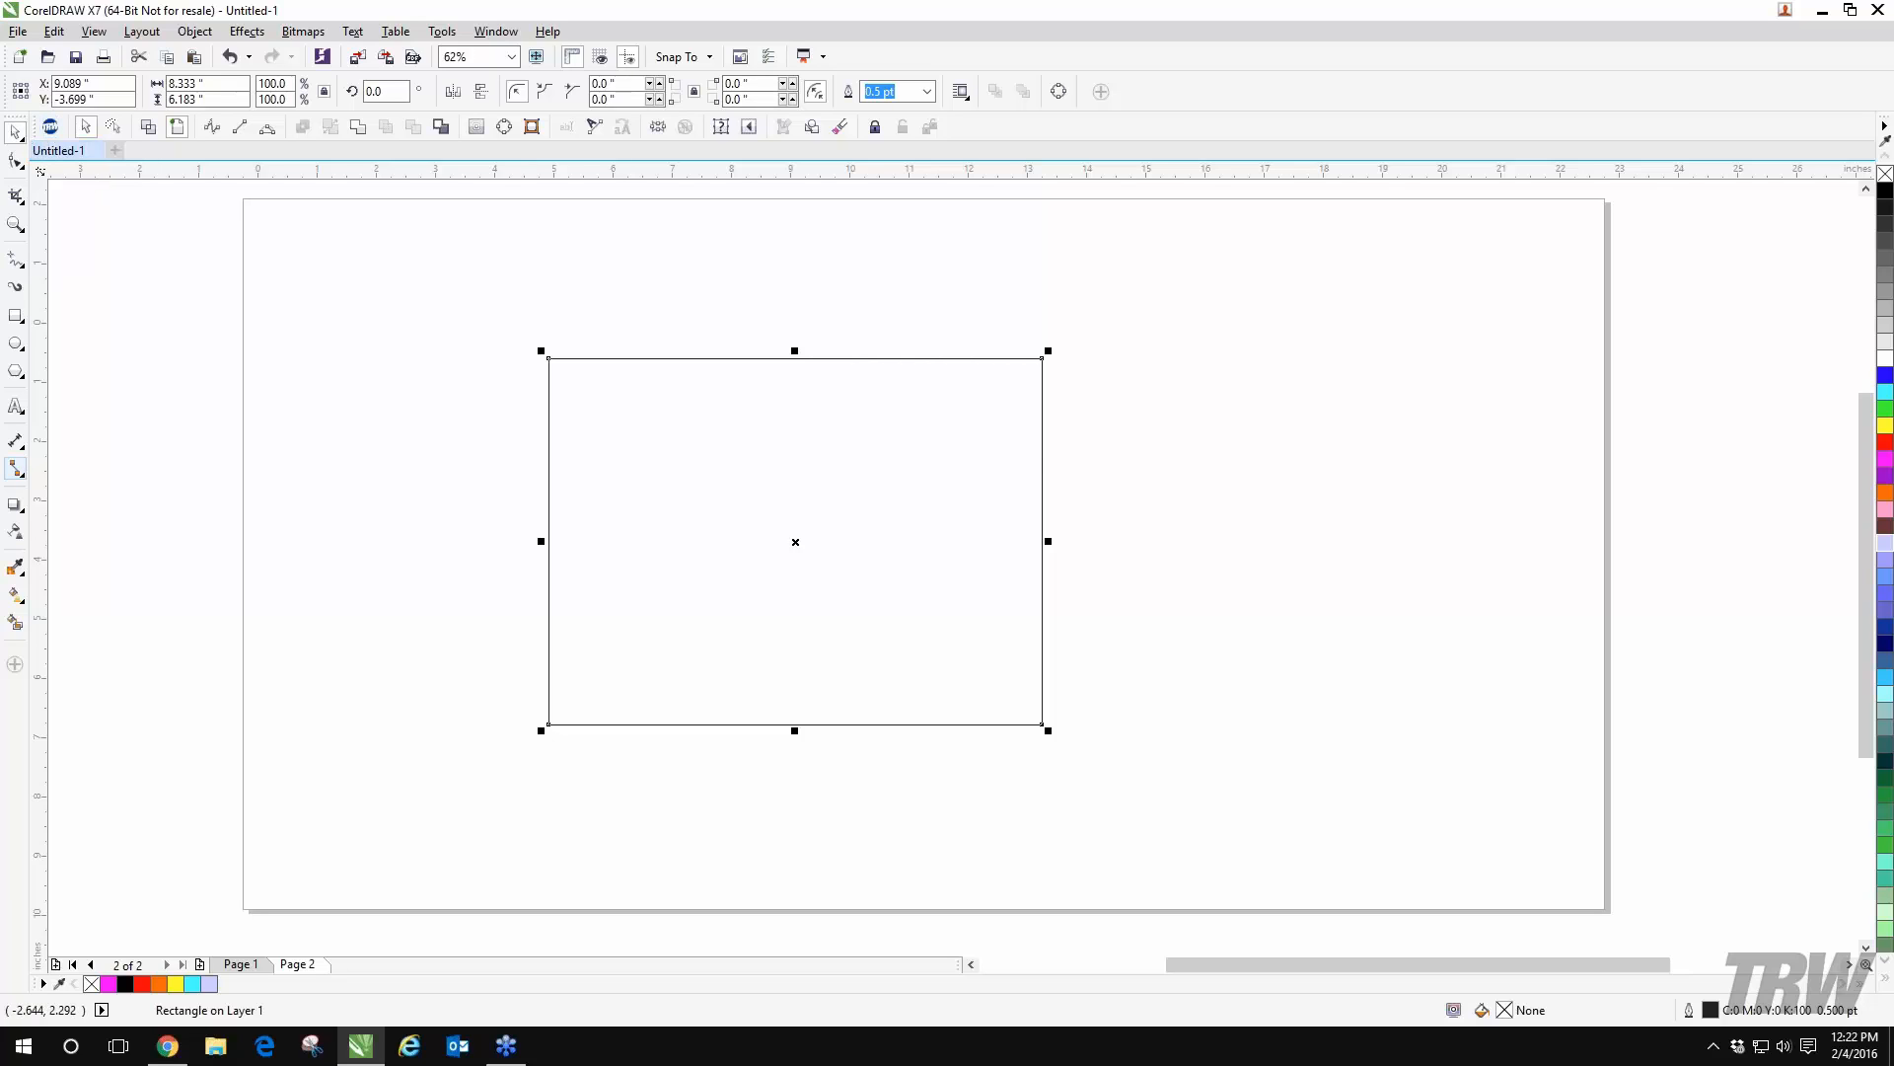
# - Draw a small rectangle about 2.22 by 1.45 inches inside the right half of the large rectangle
pyautogui.click(17, 318)
pyautogui.moveTo(869, 493); pyautogui.dragTo(1001, 580)
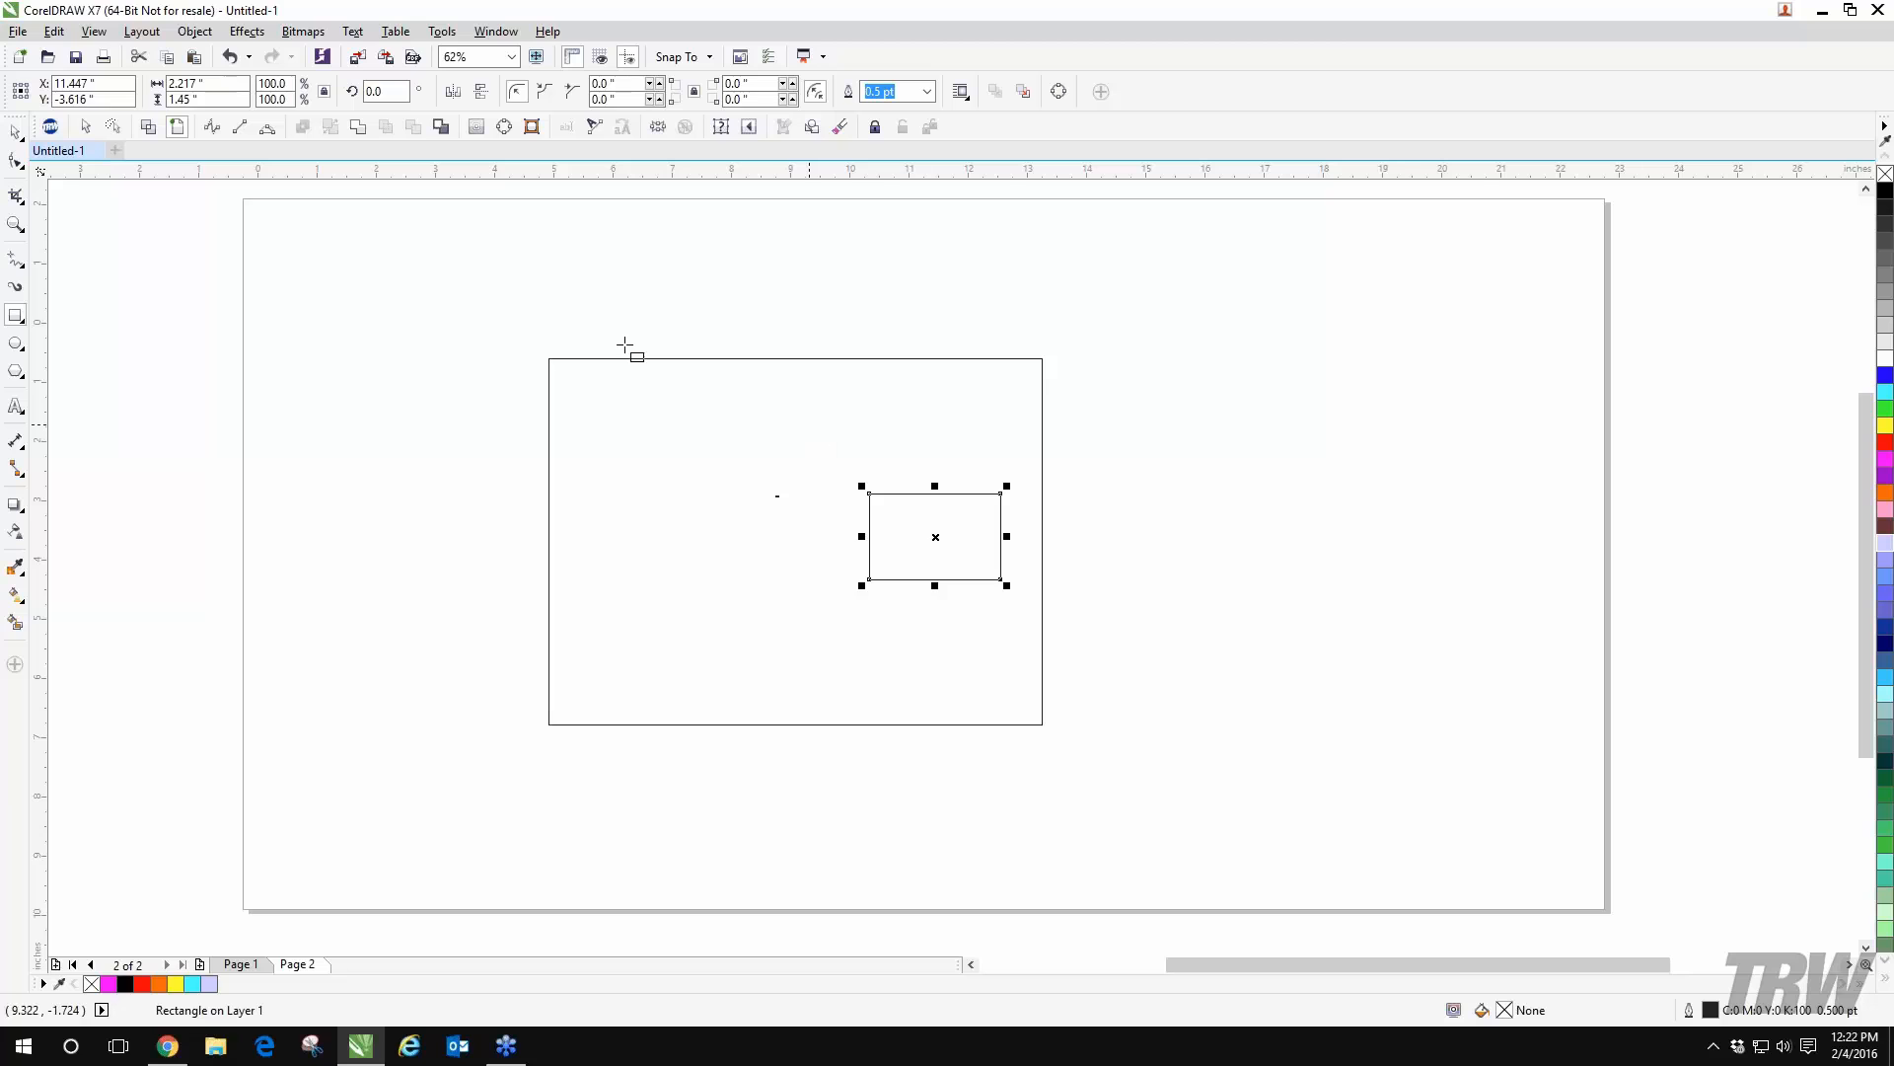
pyautogui.press('space')
# - Delete the tiny stray rectangle and the small rectangle inside the large one
pyautogui.click(819, 511)
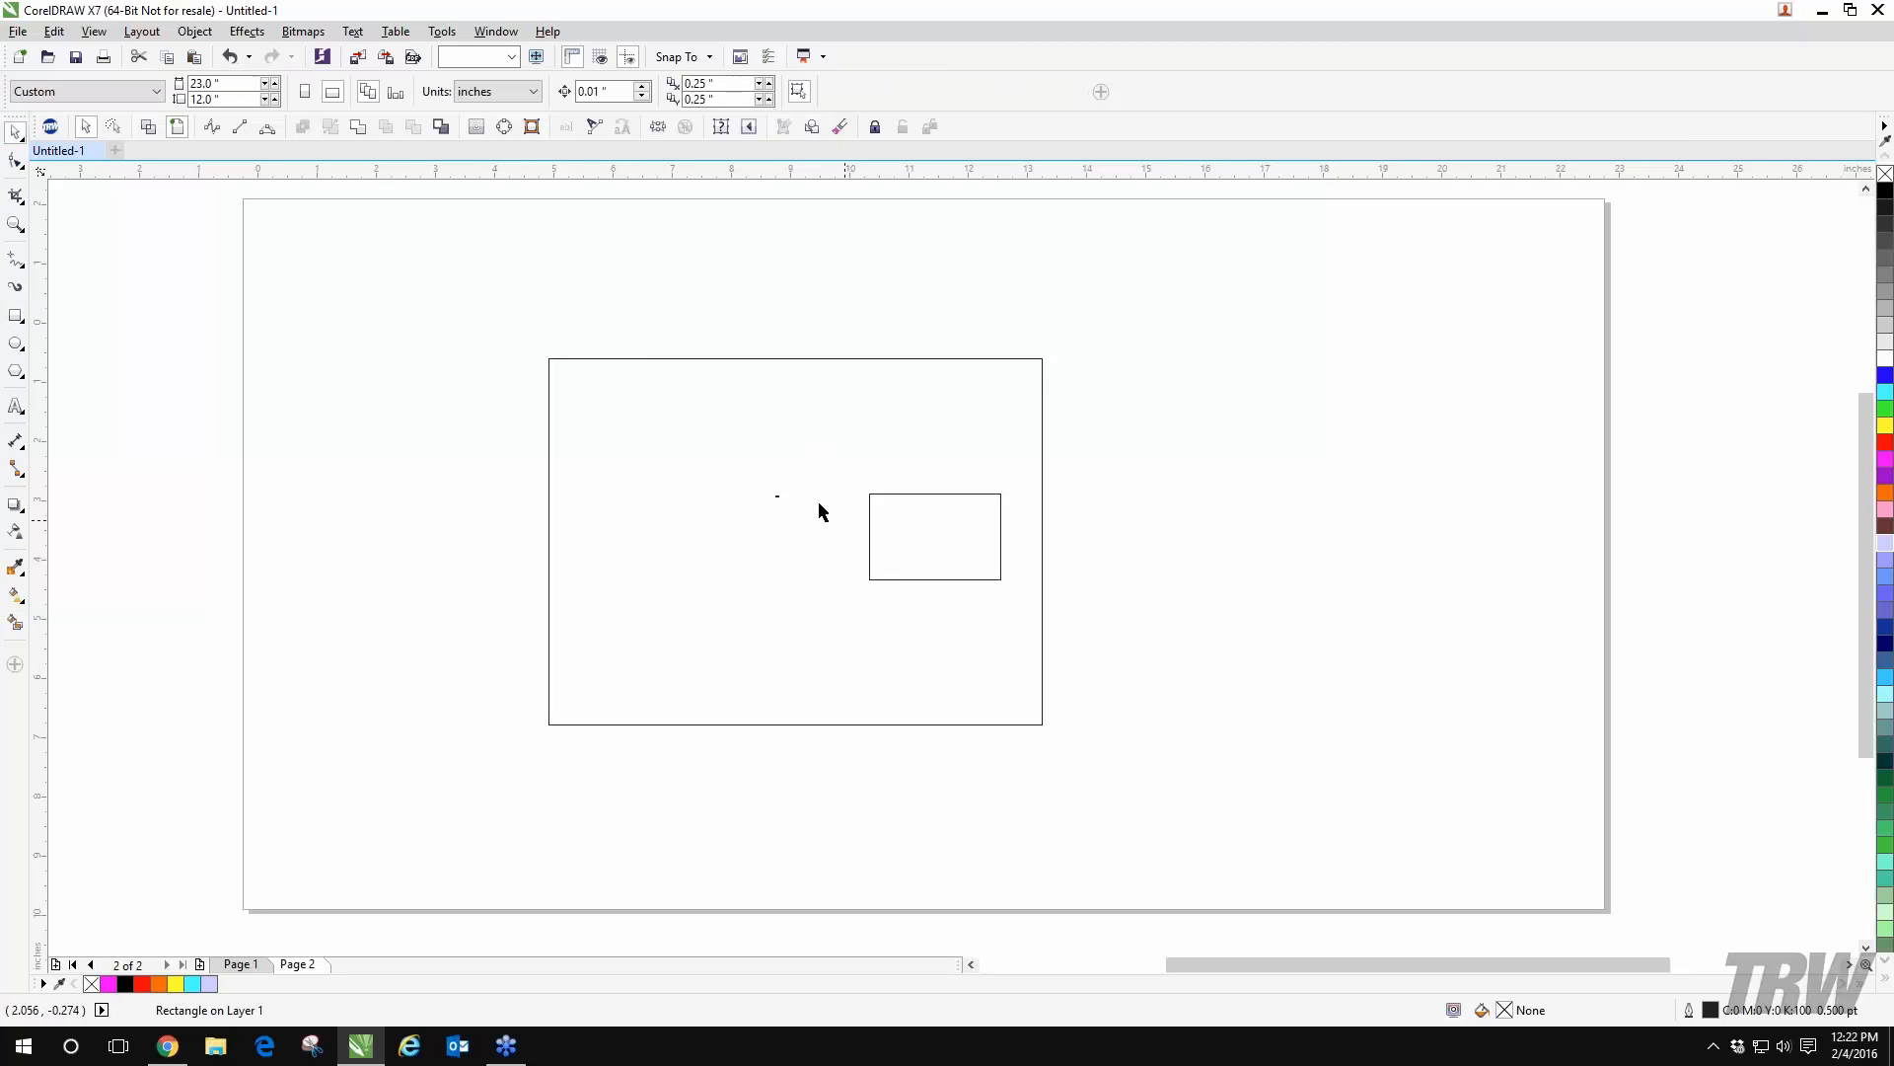
pyautogui.click(777, 496)
pyautogui.press('Delete')
pyautogui.click(939, 501)
pyautogui.click(833, 473)
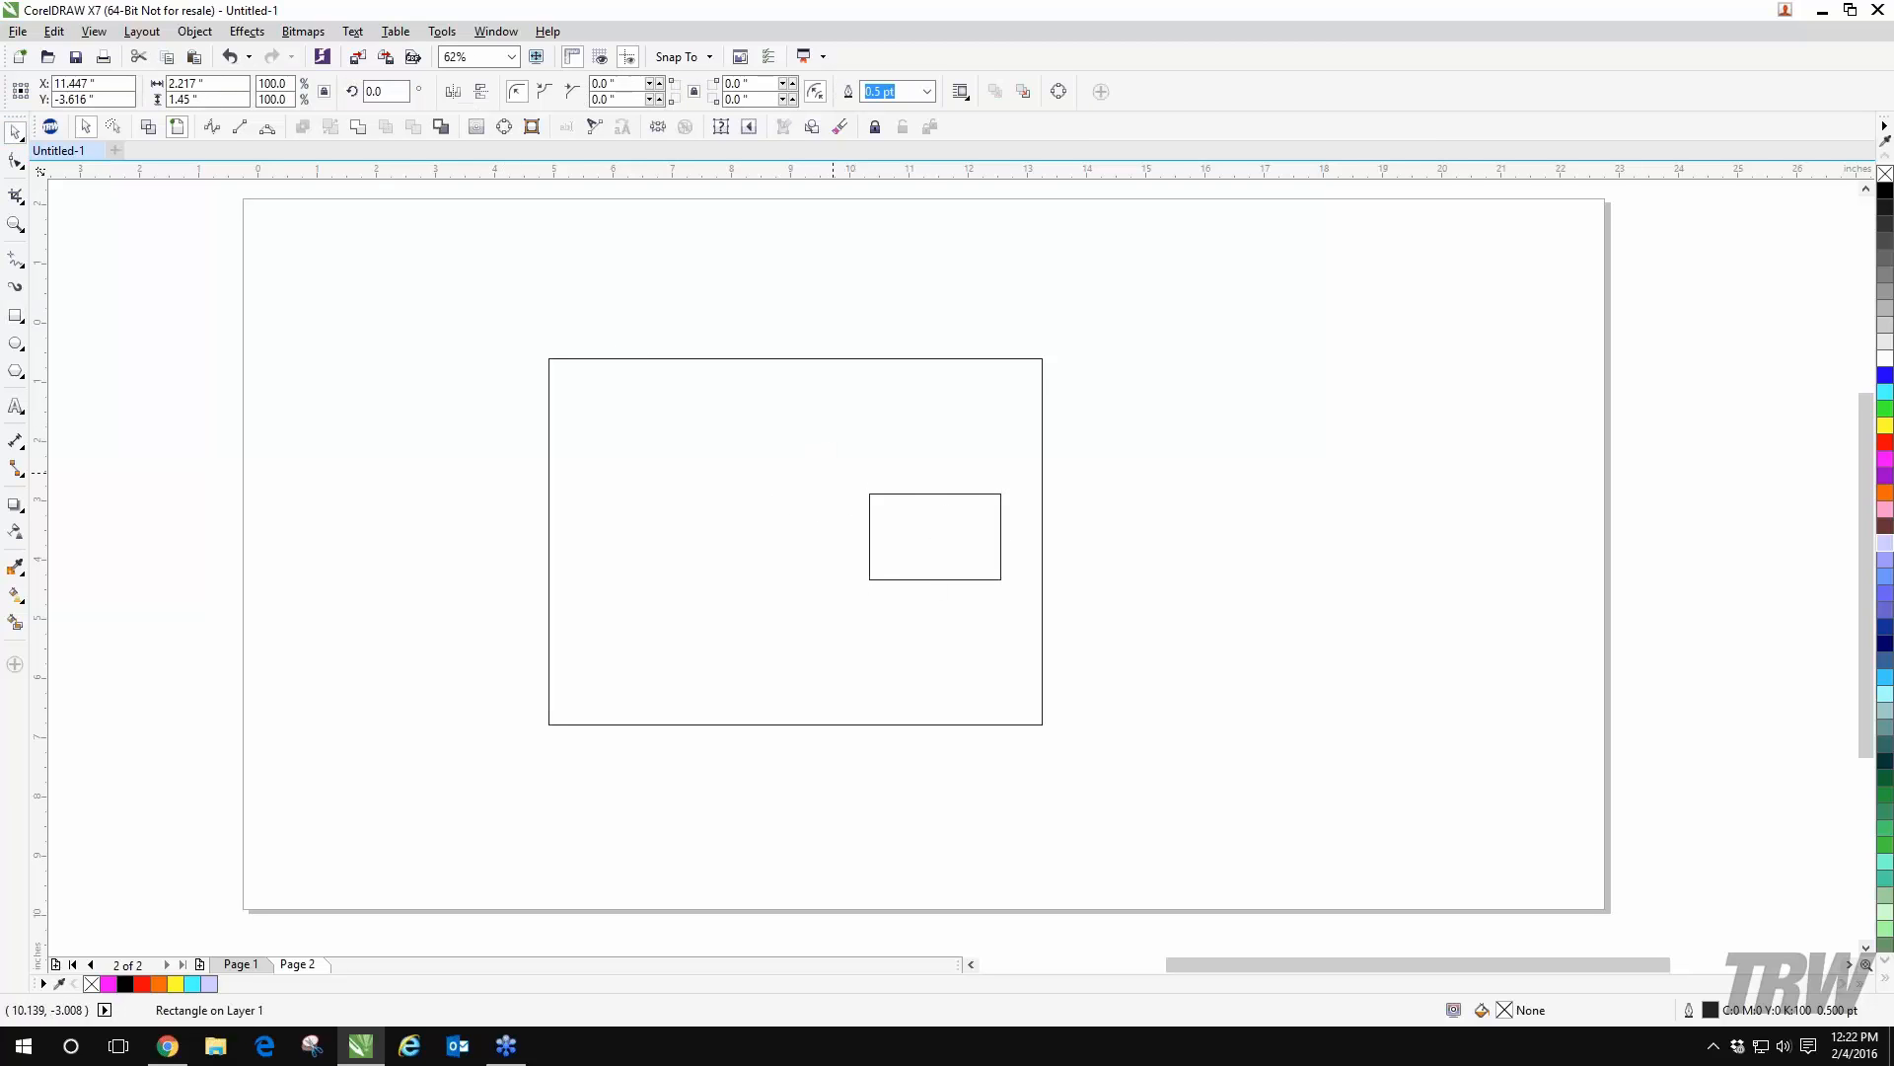
pyautogui.press('Delete')
# - Rotate the large rectangle about its centre to about 335.9 degrees, and undo the rotation
pyautogui.click(779, 388)
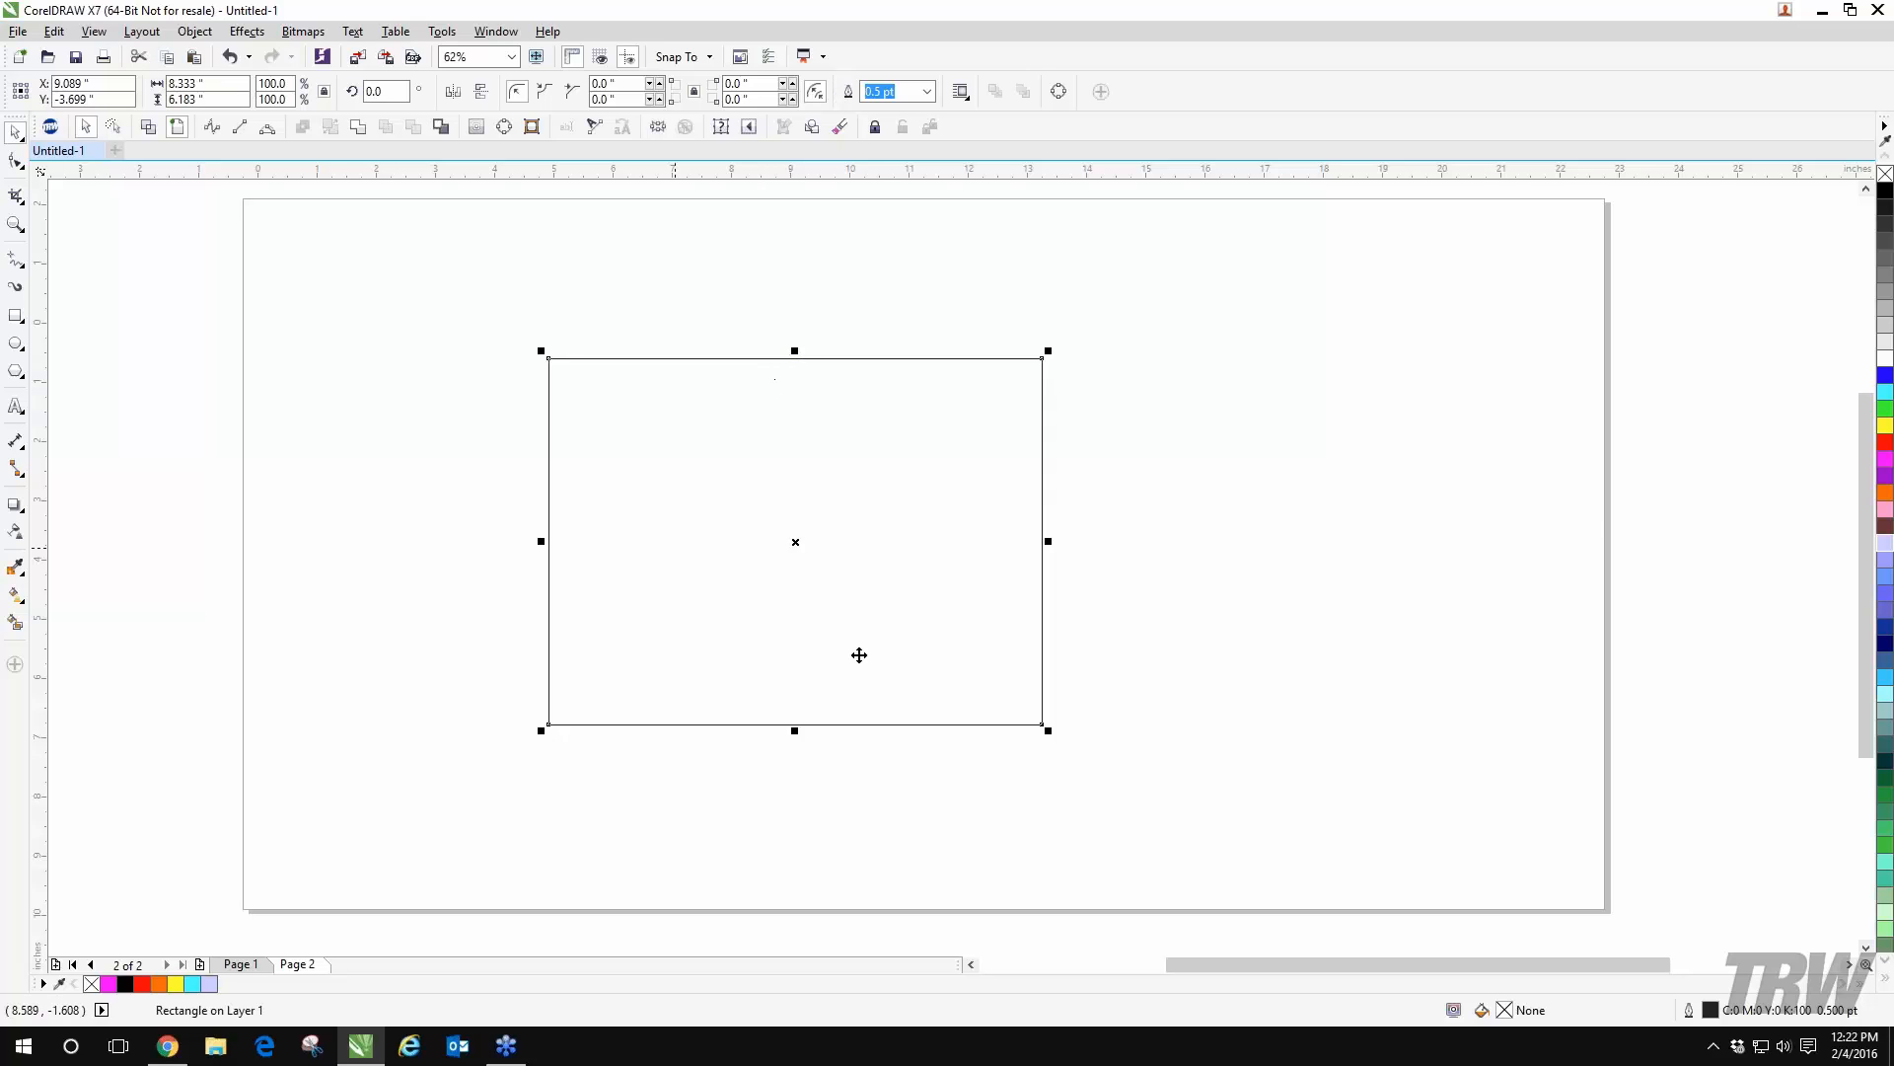
pyautogui.press('Delete')
pyautogui.click(791, 528)
pyautogui.click(791, 529)
pyautogui.moveTo(541, 348); pyautogui.dragTo(665, 283)
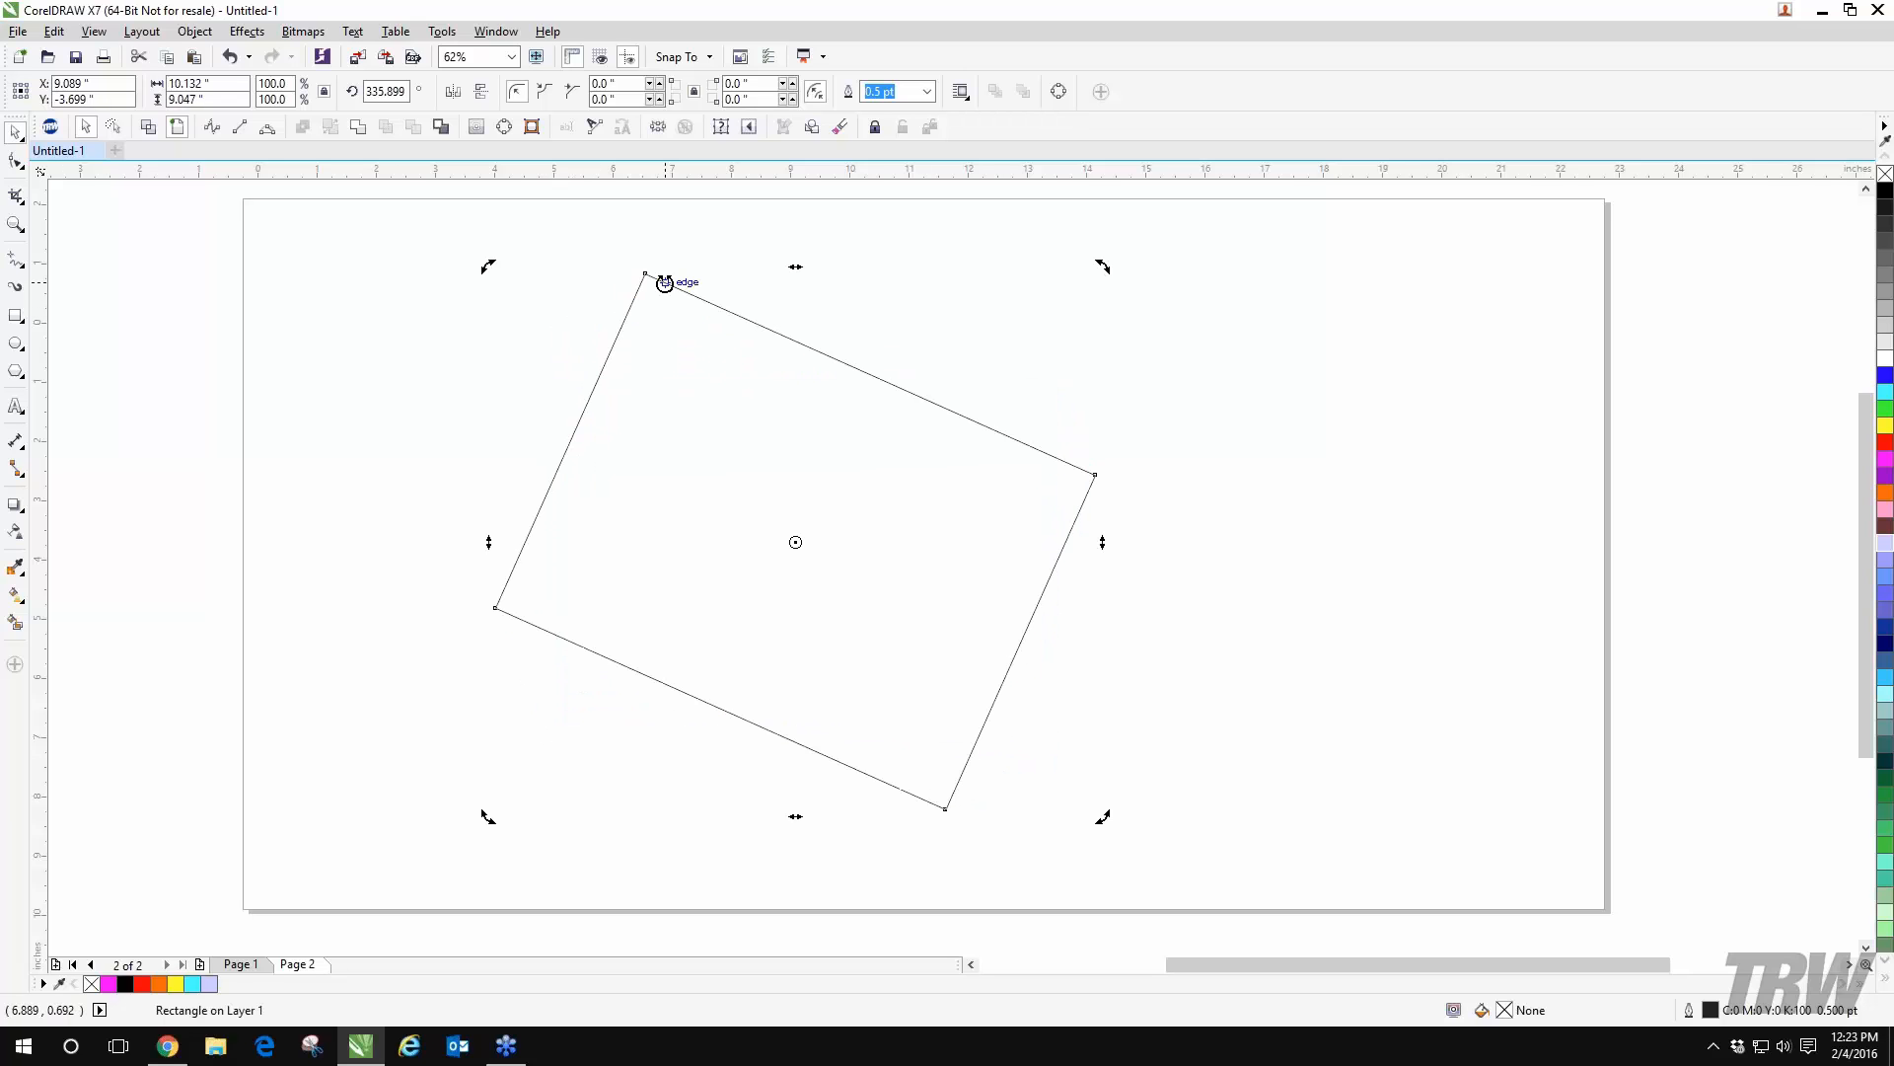
pyautogui.hotkey('ctrl', 'z')
# - Move the large rectangle down and to the left, with its centre at about X 7.99, Y -4.47 inches
pyautogui.click(1106, 861)
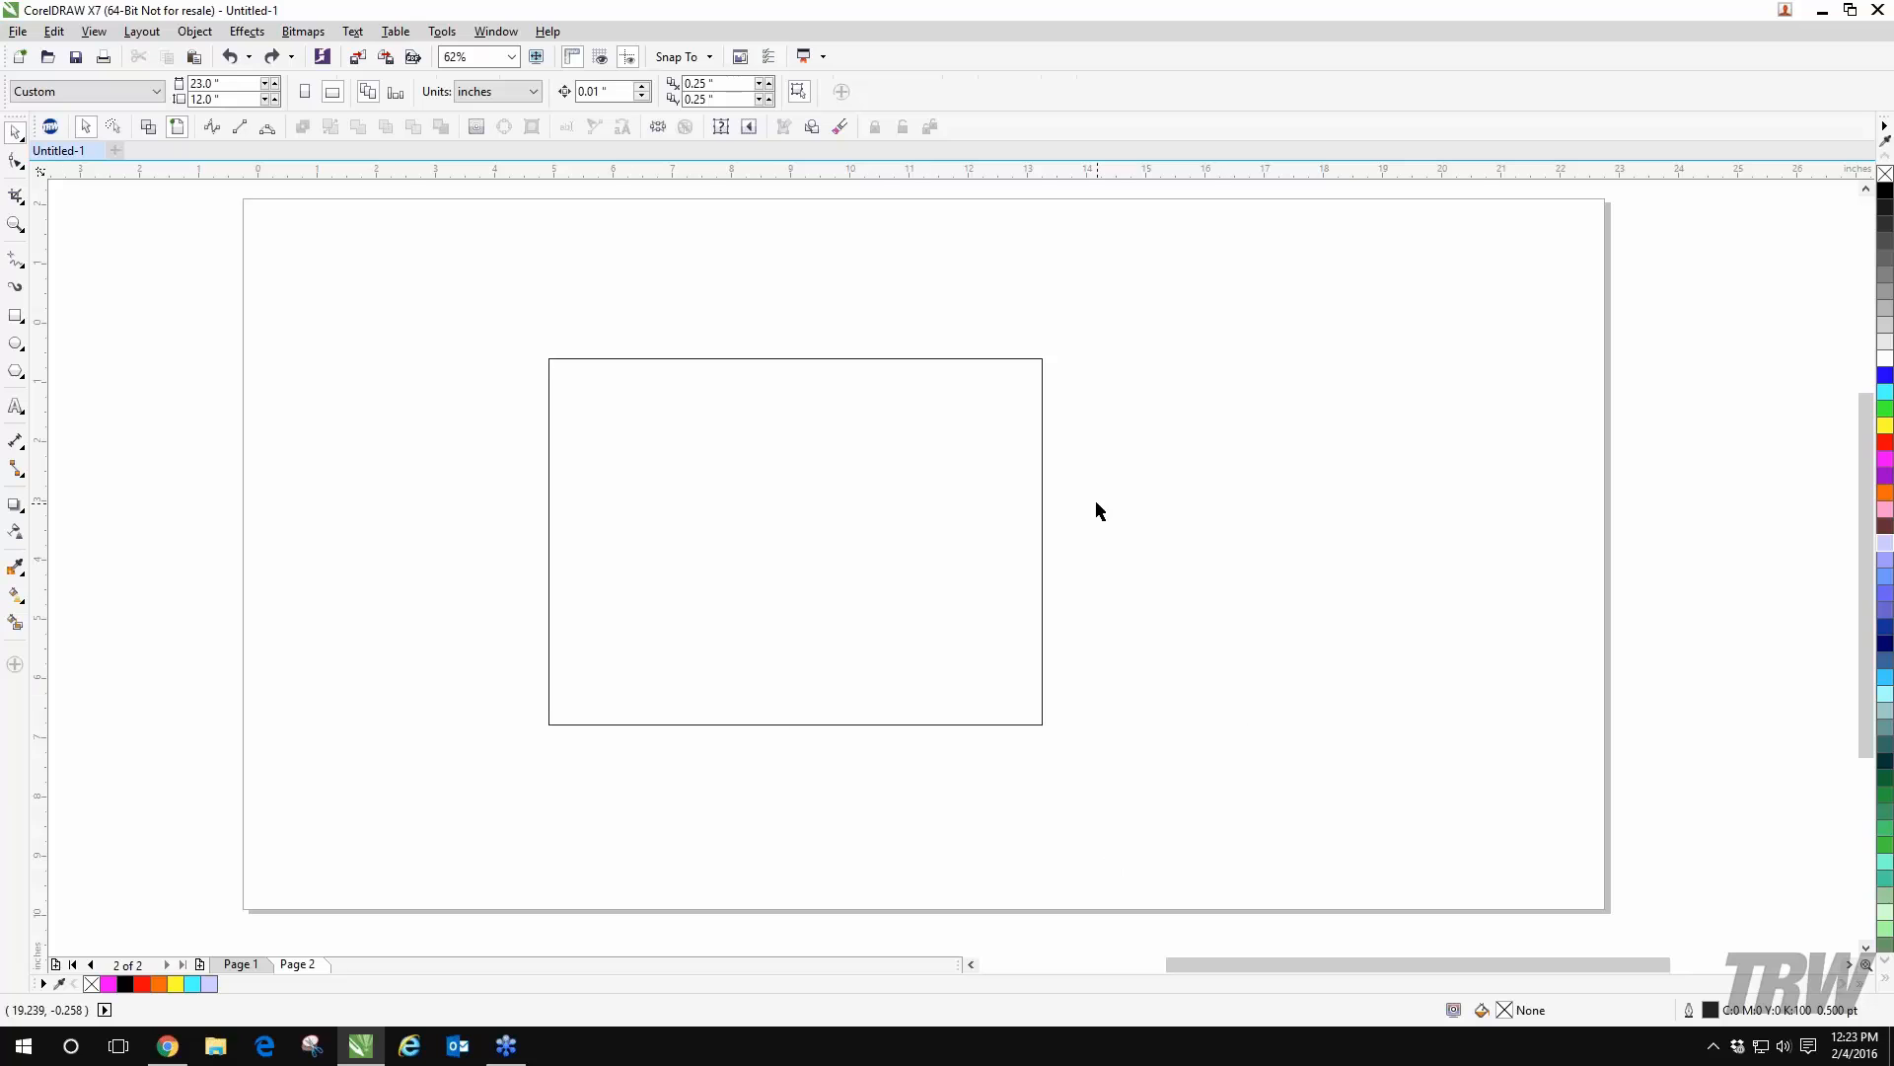
pyautogui.click(856, 521)
pyautogui.moveTo(825, 470); pyautogui.dragTo(759, 528)
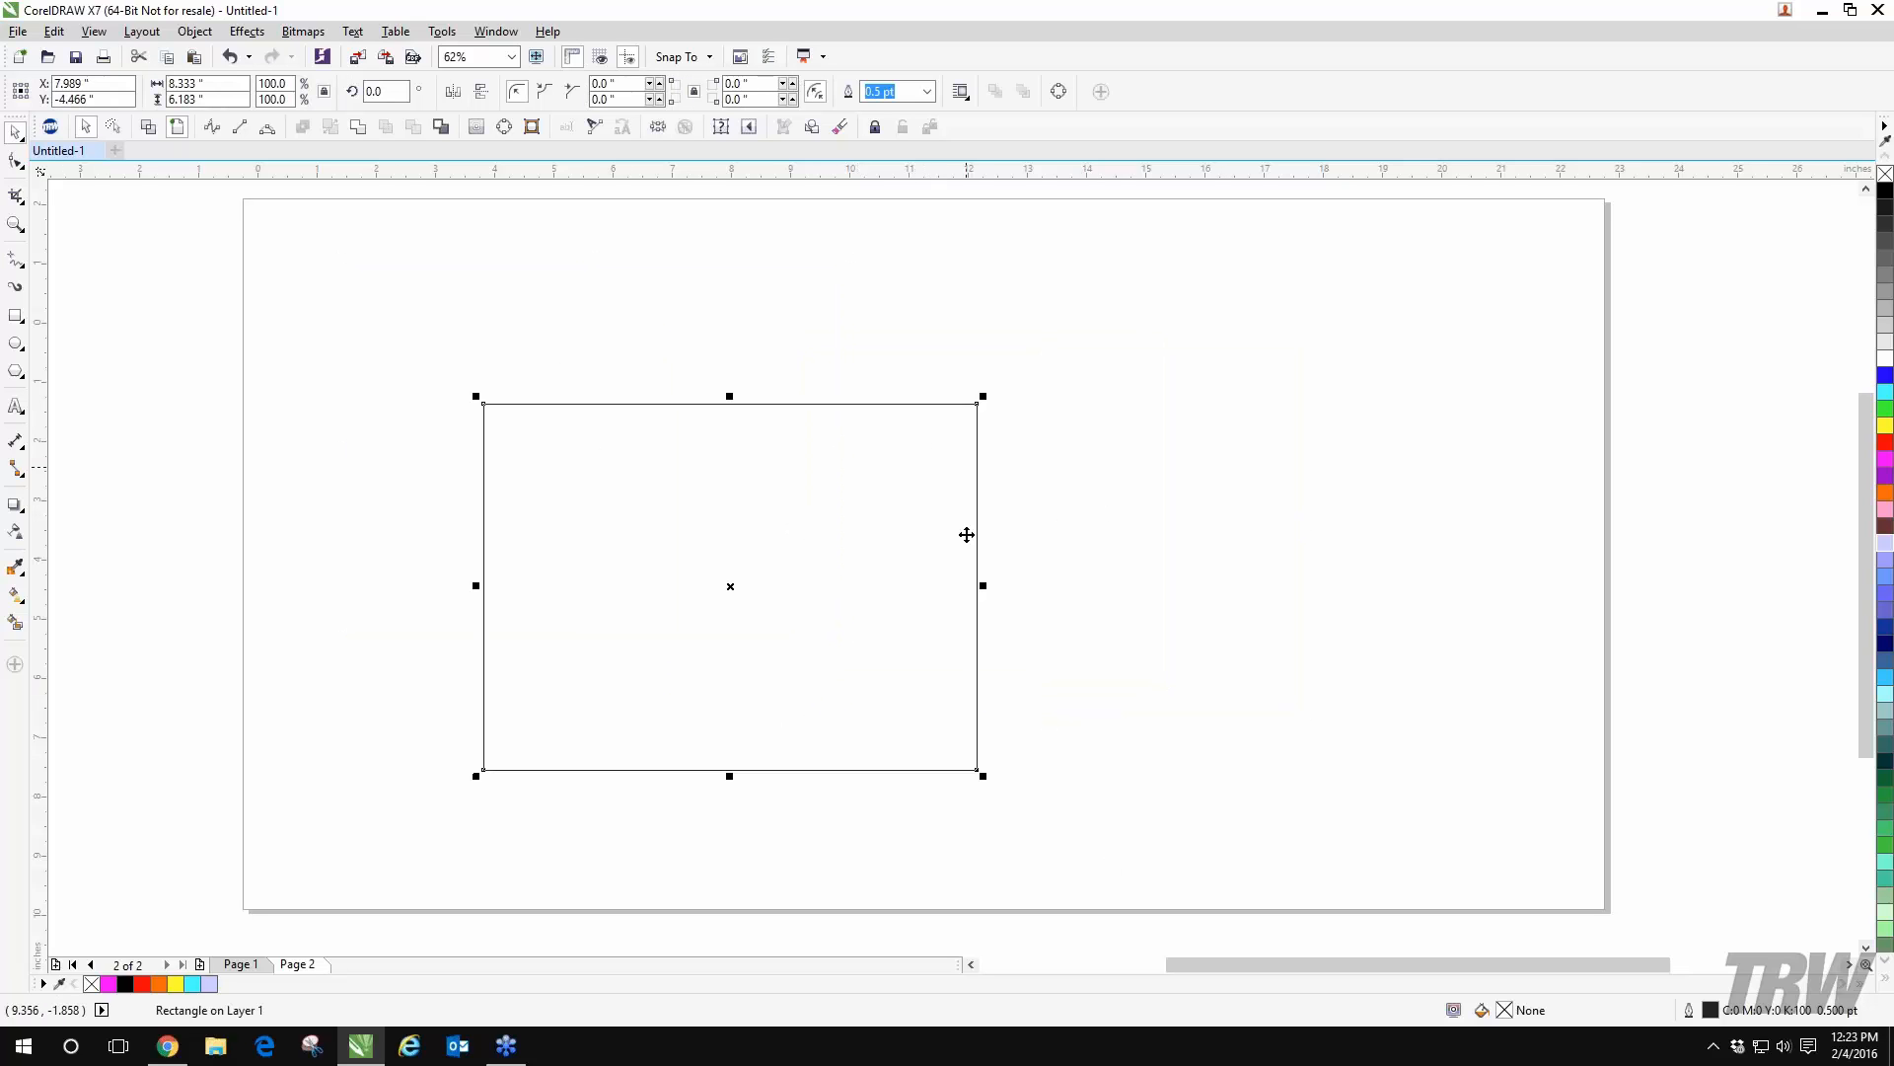
# - Widen the rectangle to about 9.57 inches and rotate it about its centre to about 326.06 degrees
pyautogui.moveTo(977, 577); pyautogui.dragTo(1049, 578)
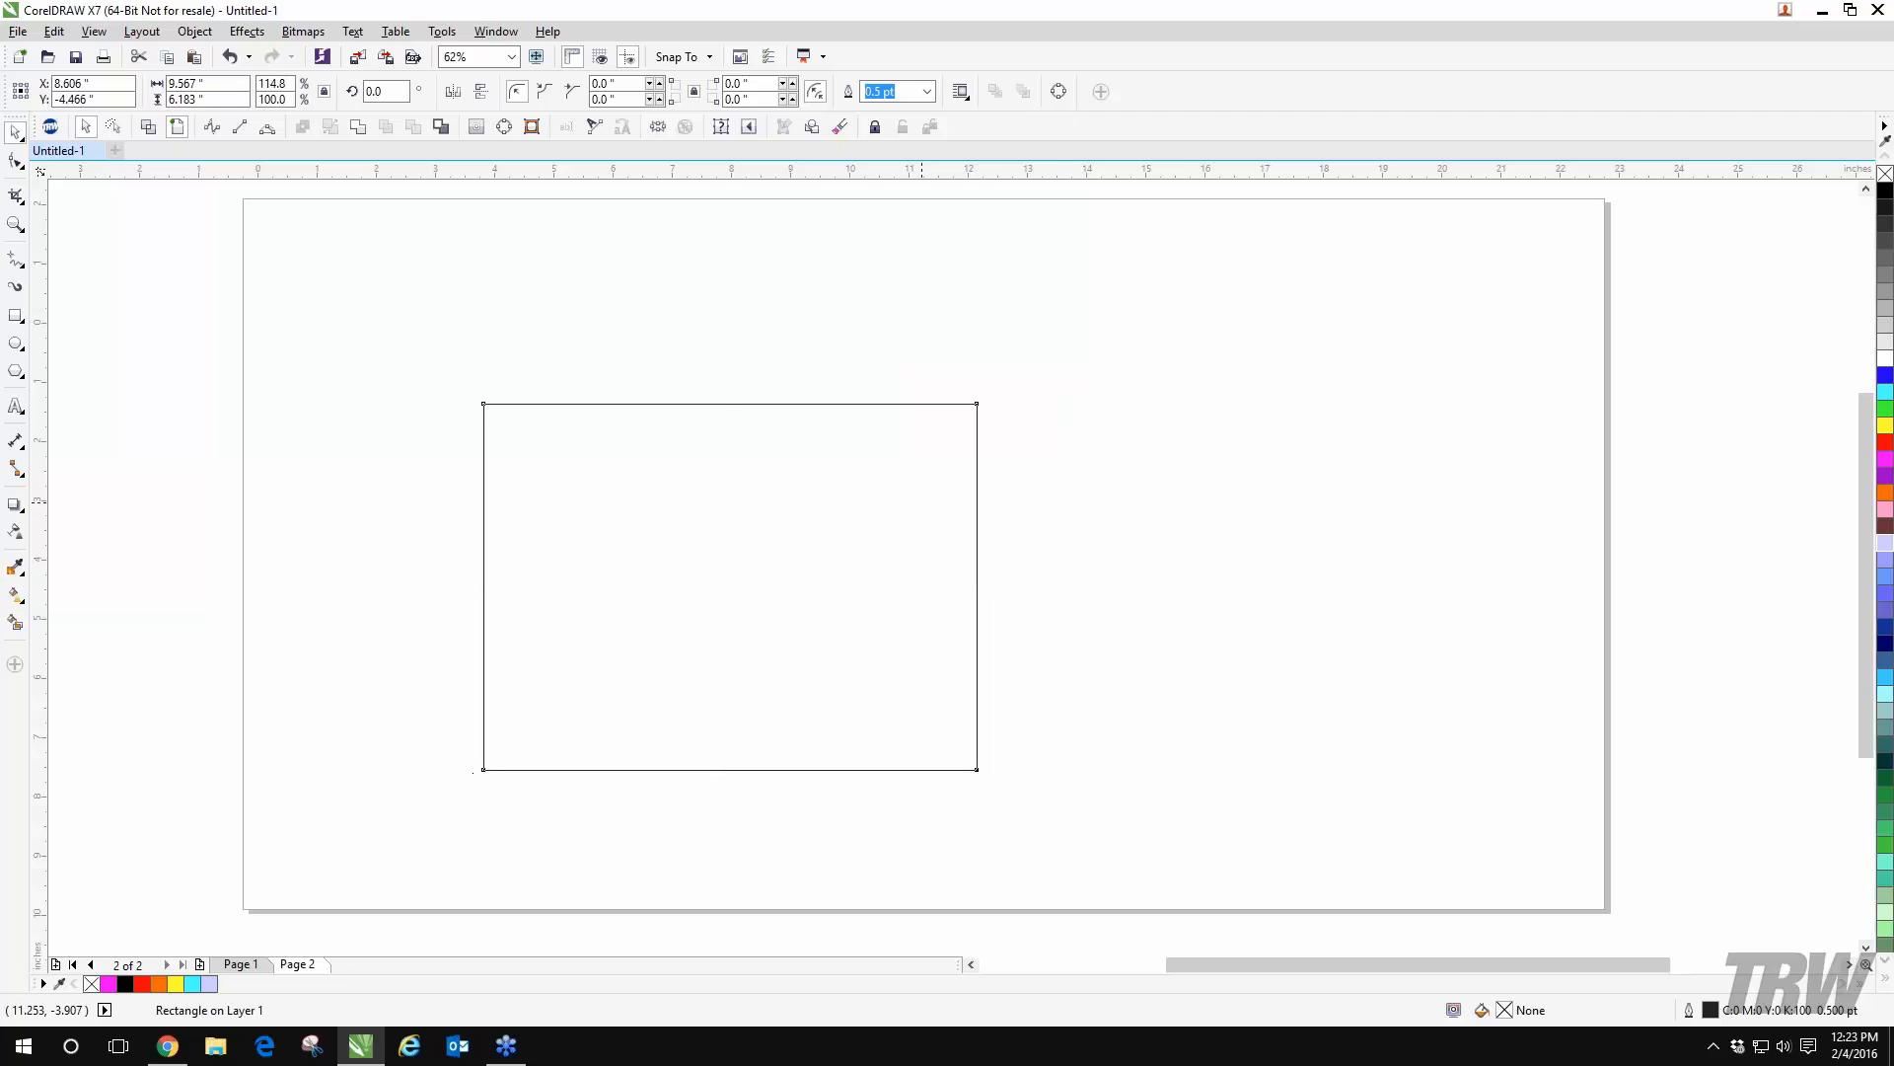
pyautogui.click(642, 454)
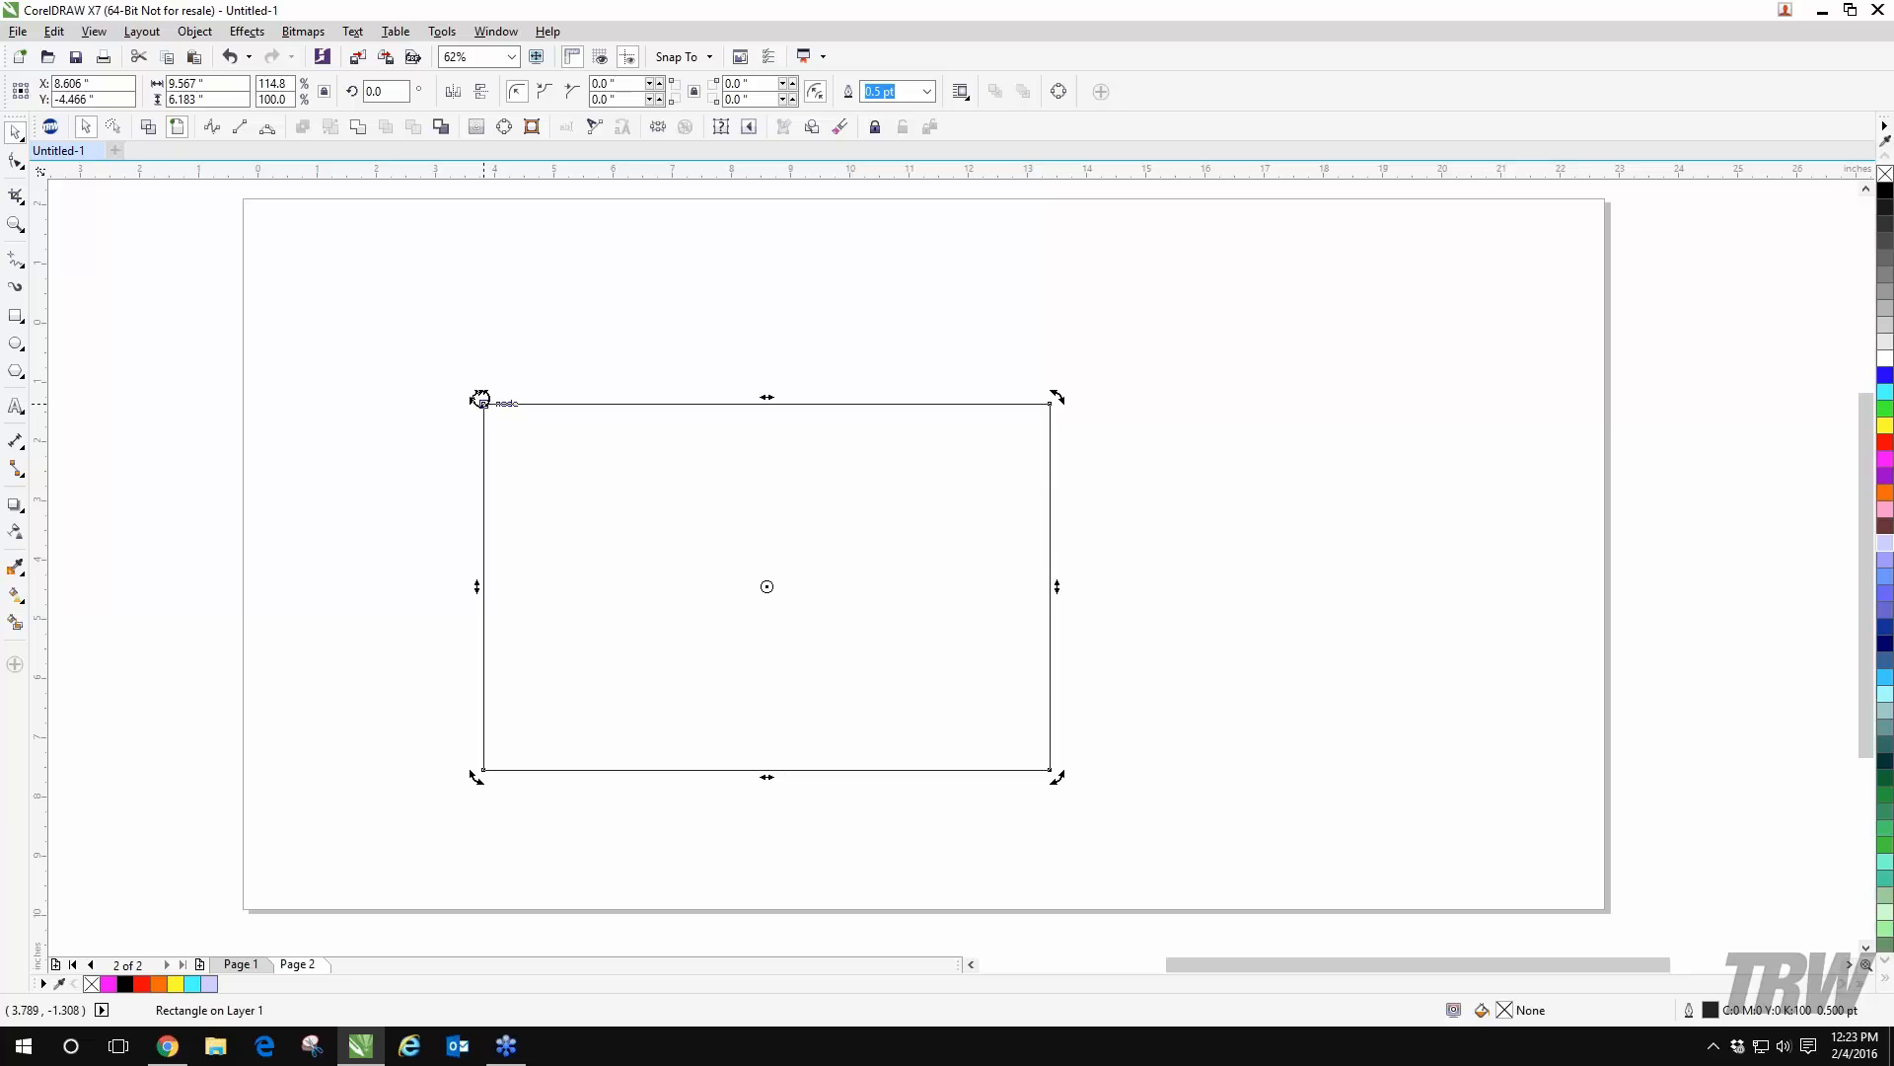
pyautogui.moveTo(479, 396); pyautogui.dragTo(645, 310)
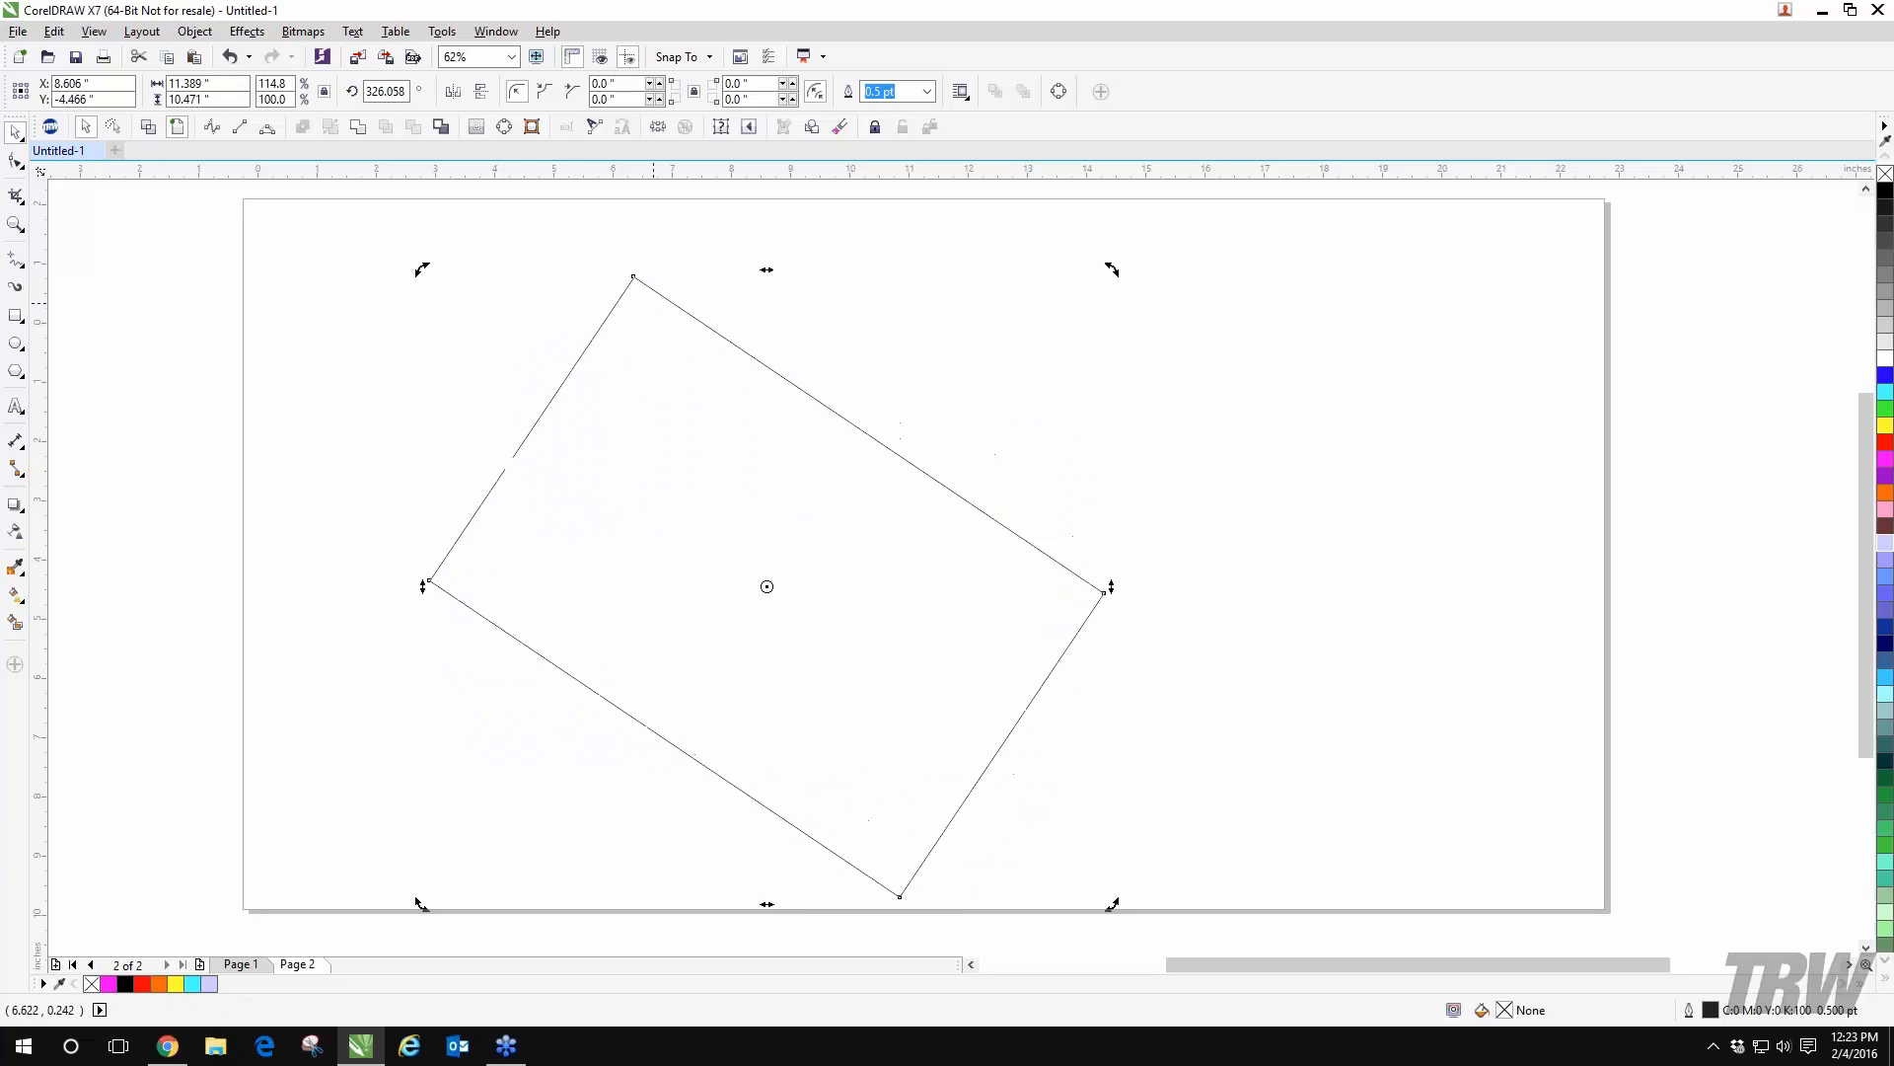
pyautogui.click(436, 268)
pyautogui.click(662, 335)
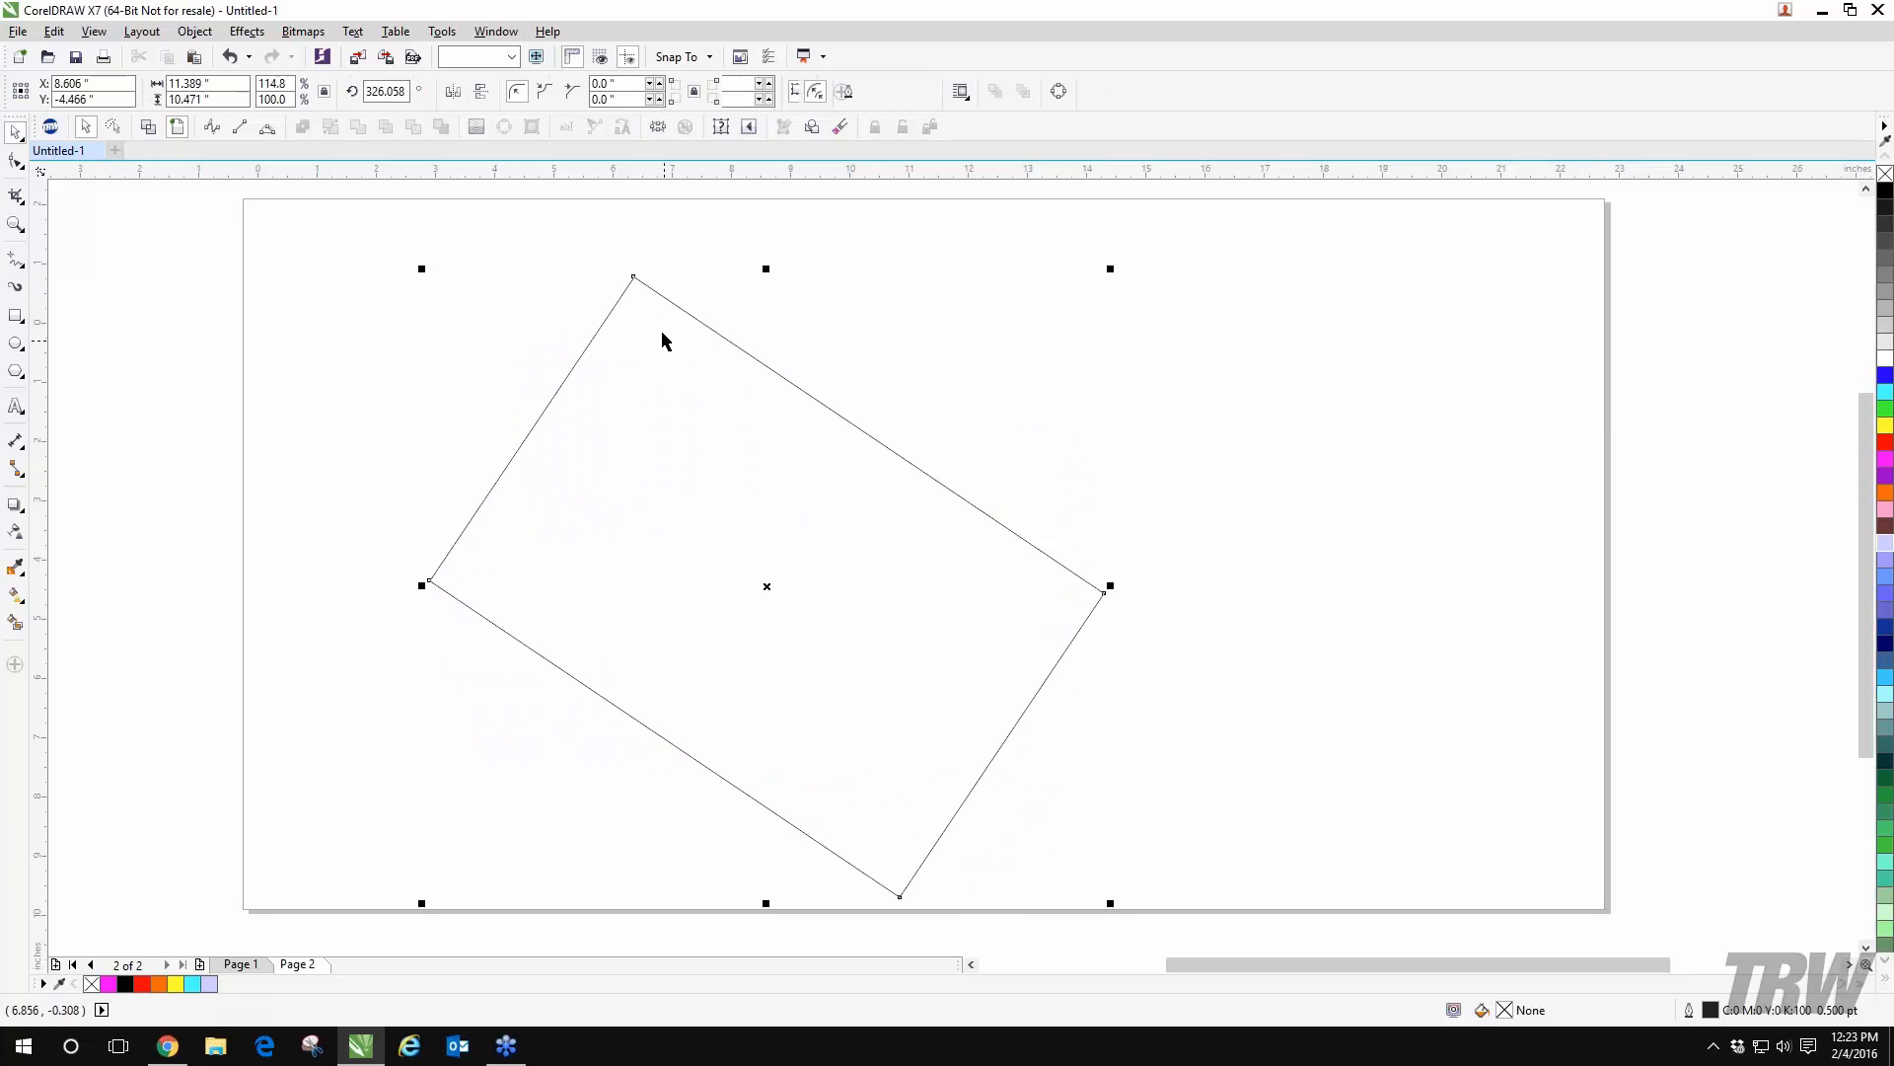
pyautogui.click(647, 309)
pyautogui.click(647, 309)
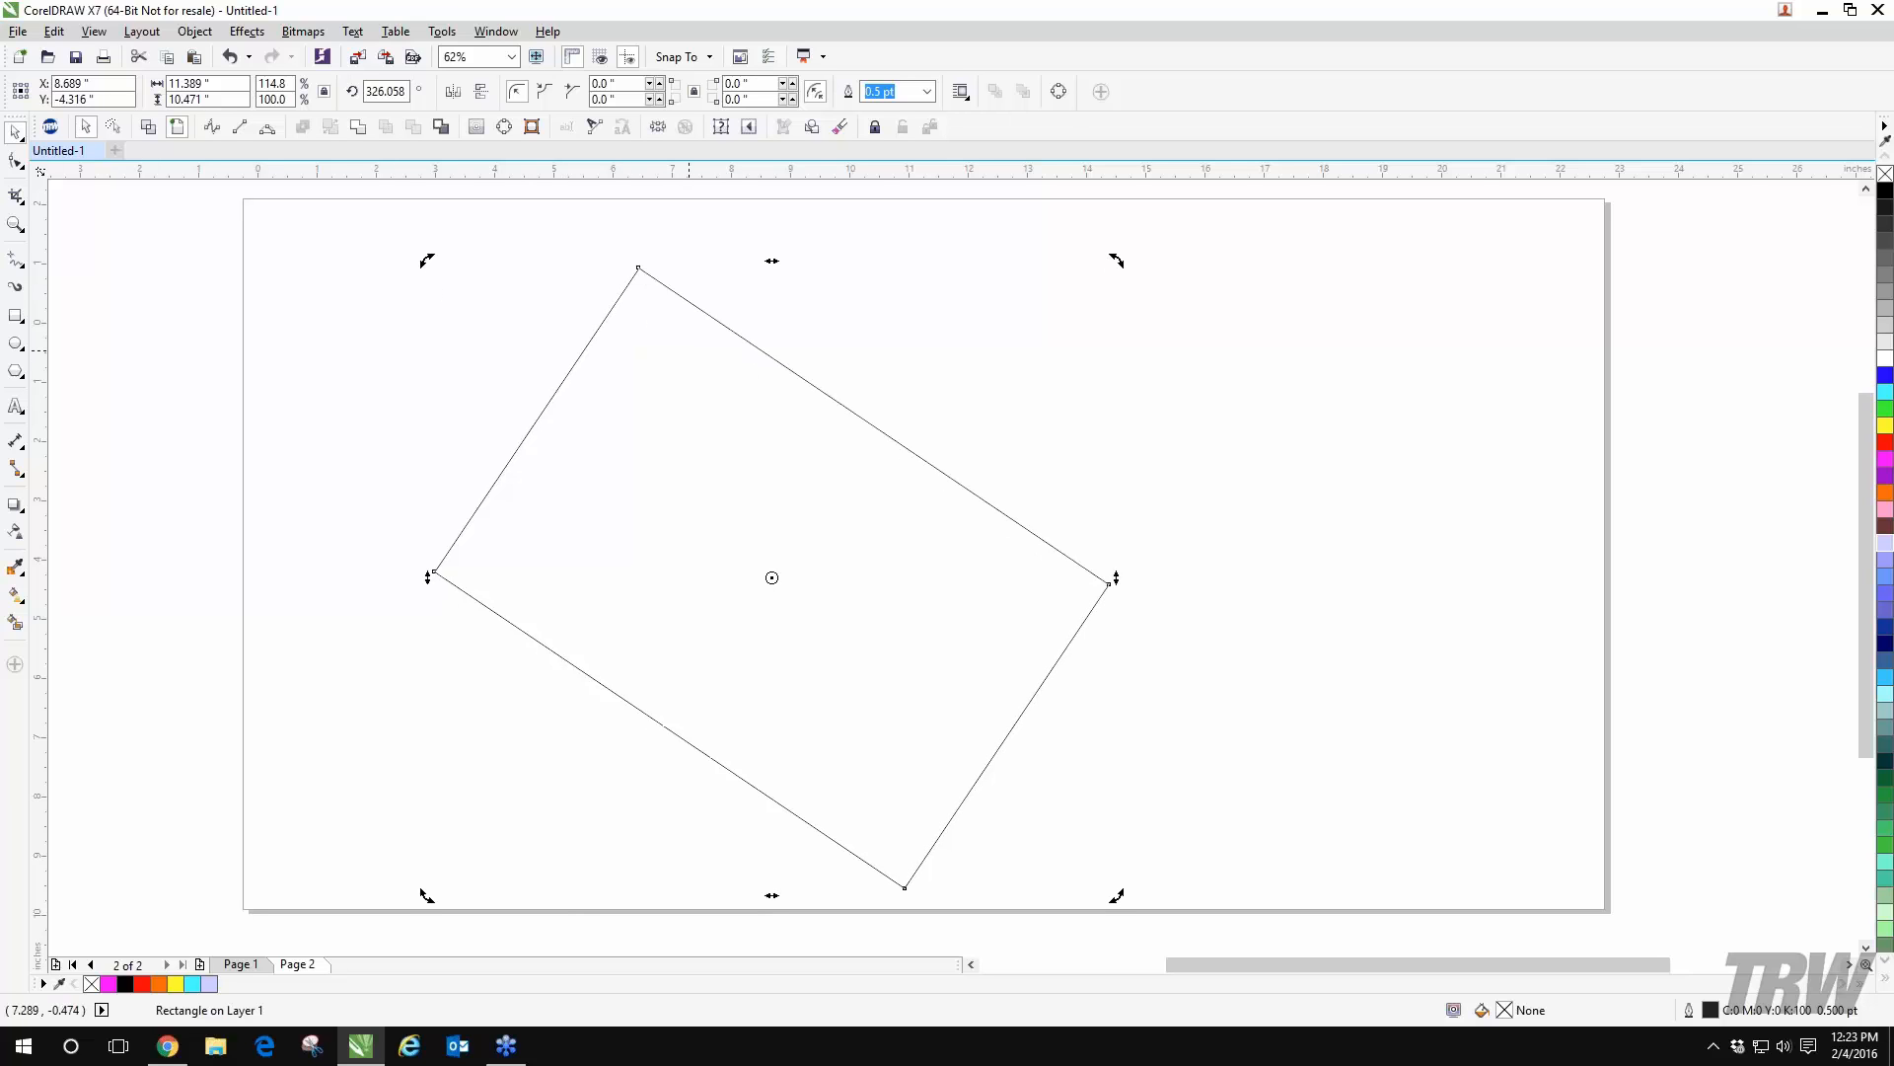
# - Rotate the rectangle back to a slight tilt and skew its top edge to the left until it spans about 12.68 inches
pyautogui.moveTo(425, 260); pyautogui.dragTo(261, 420)
pyautogui.moveTo(771, 346); pyautogui.dragTo(602, 341)
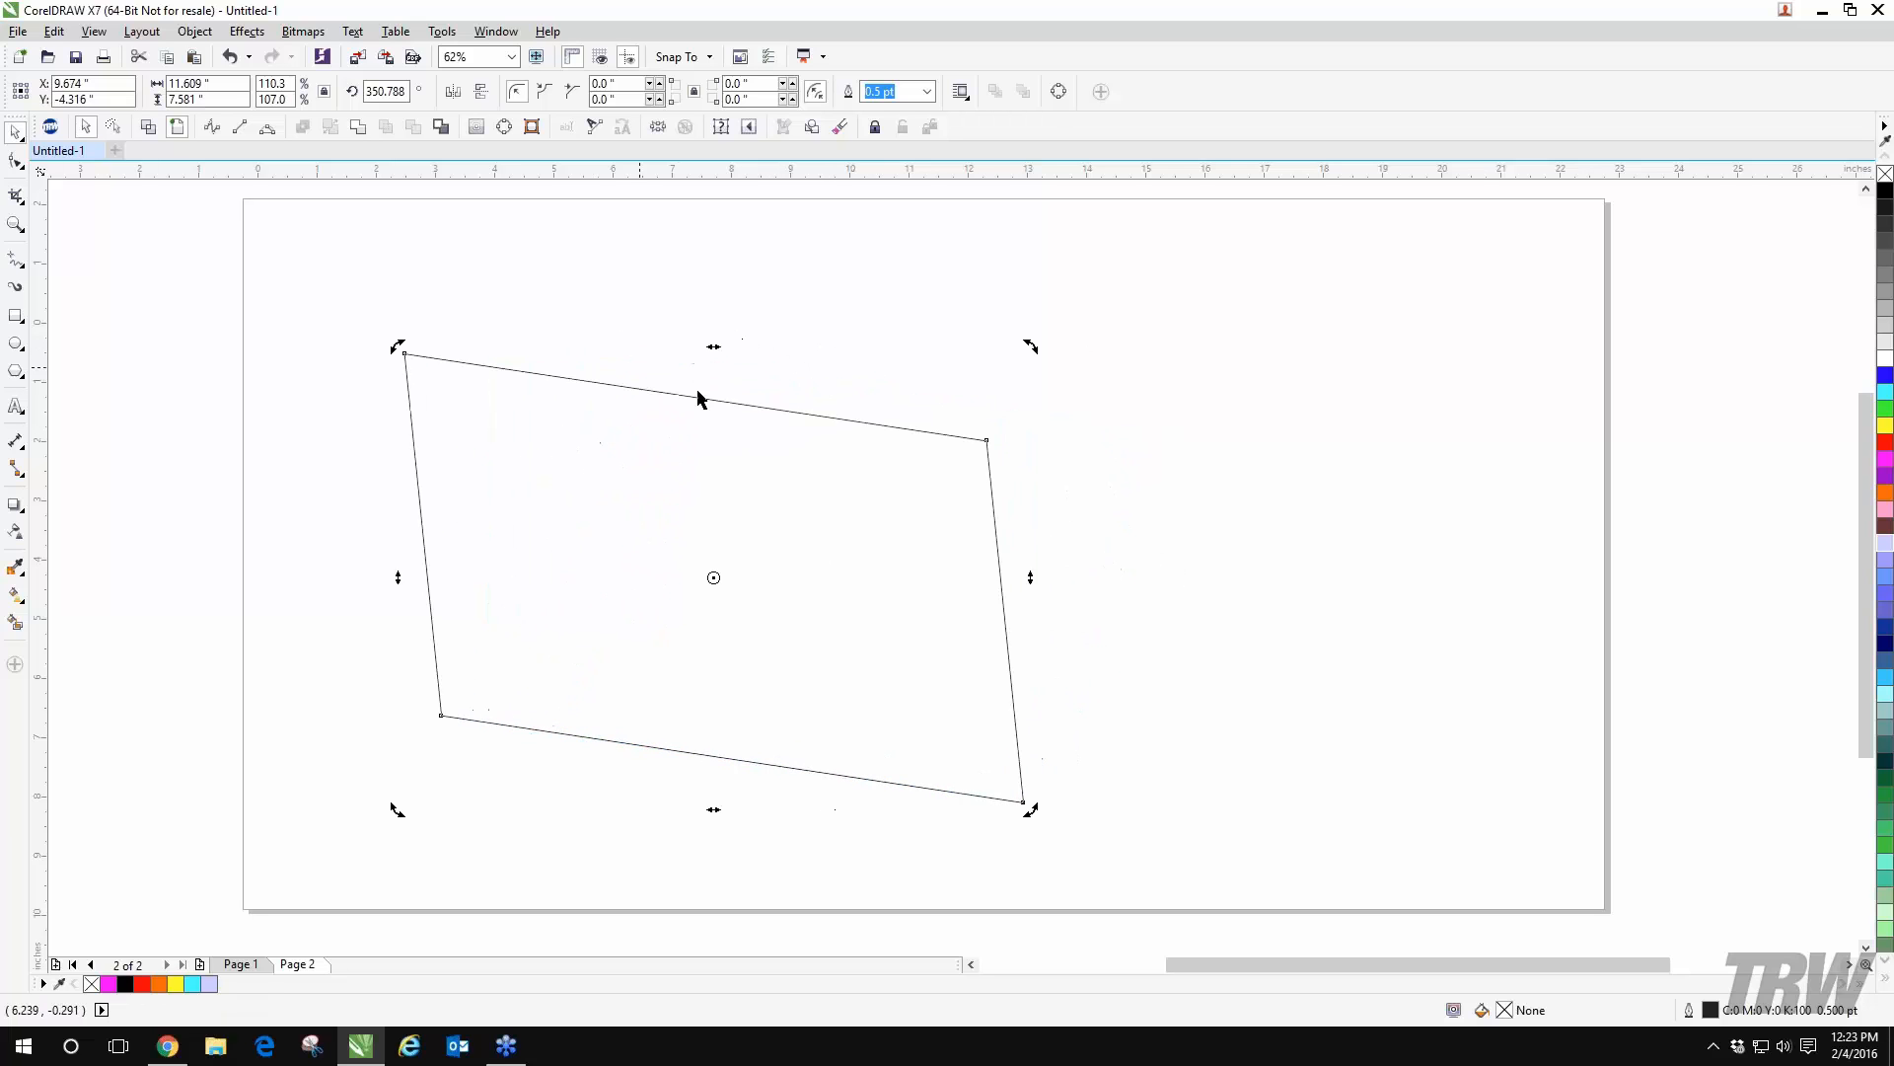
pyautogui.click(707, 393)
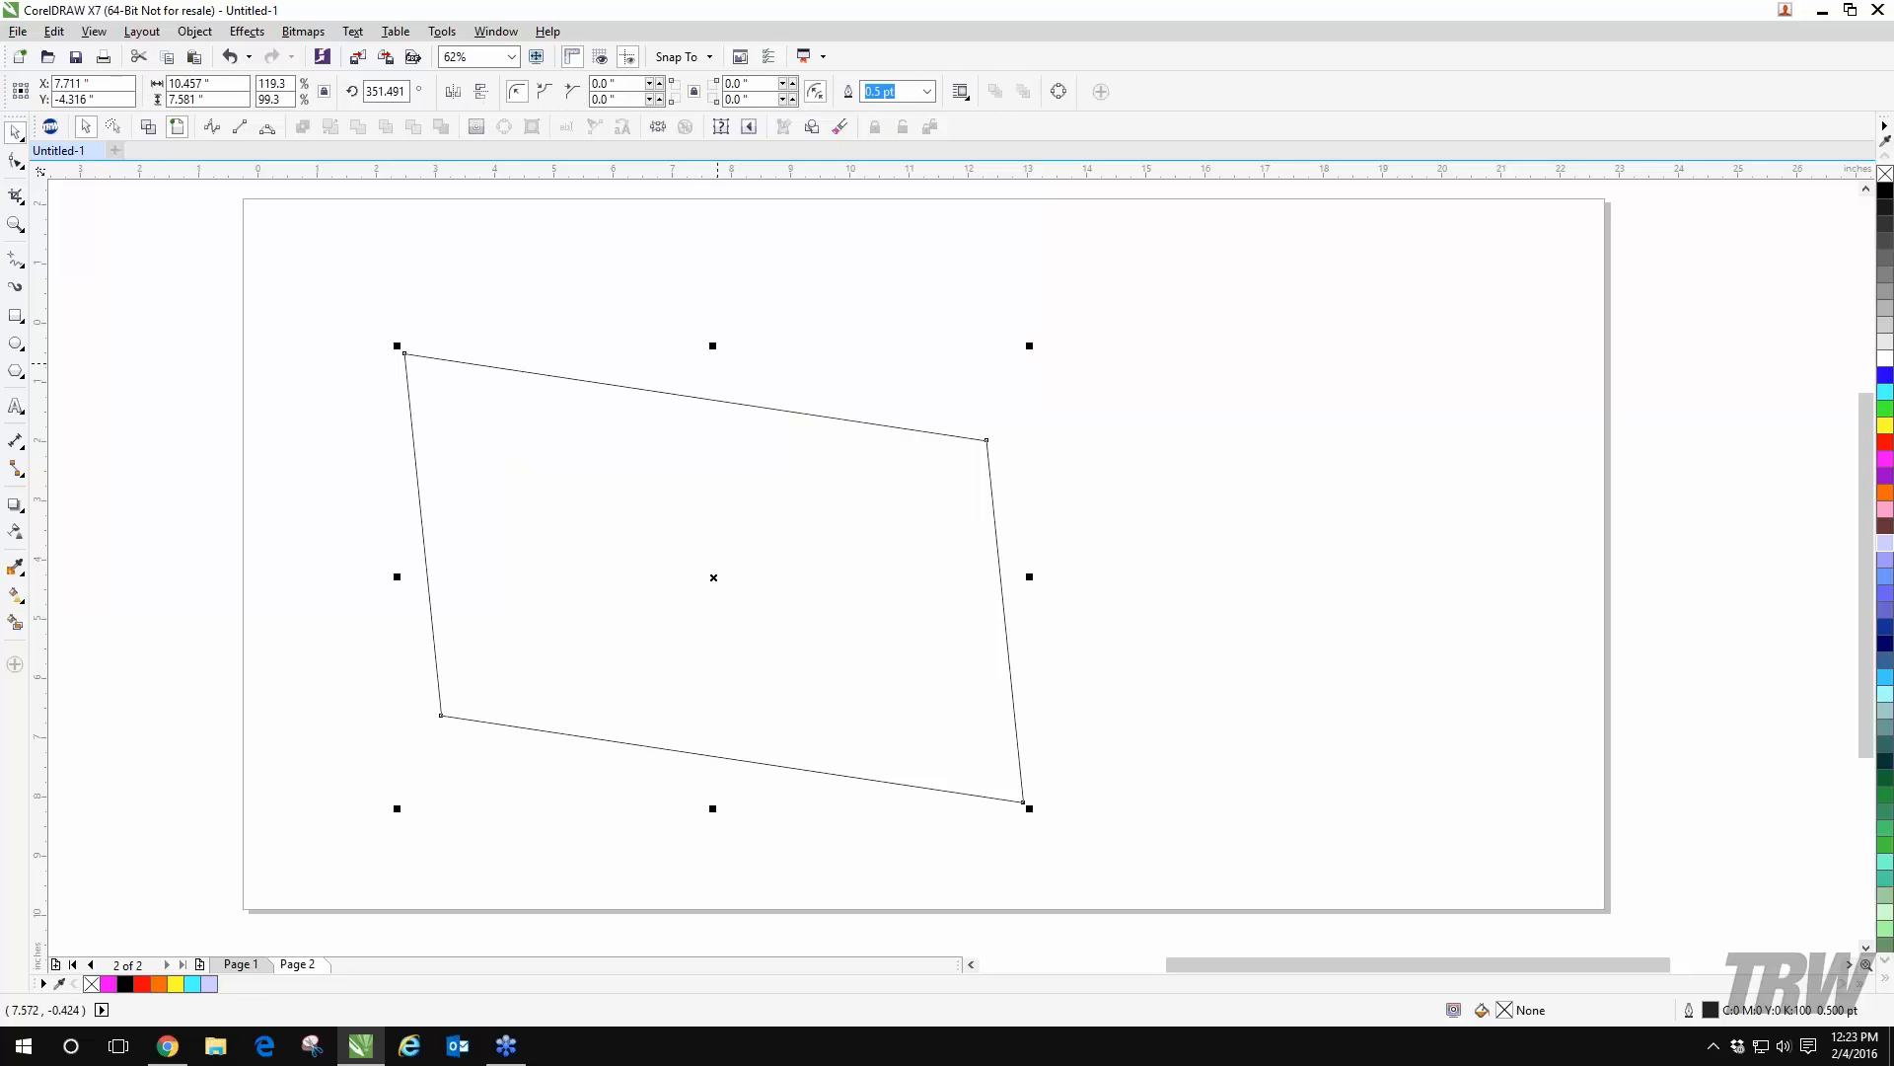
pyautogui.click(756, 406)
pyautogui.moveTo(723, 337); pyautogui.dragTo(589, 338)
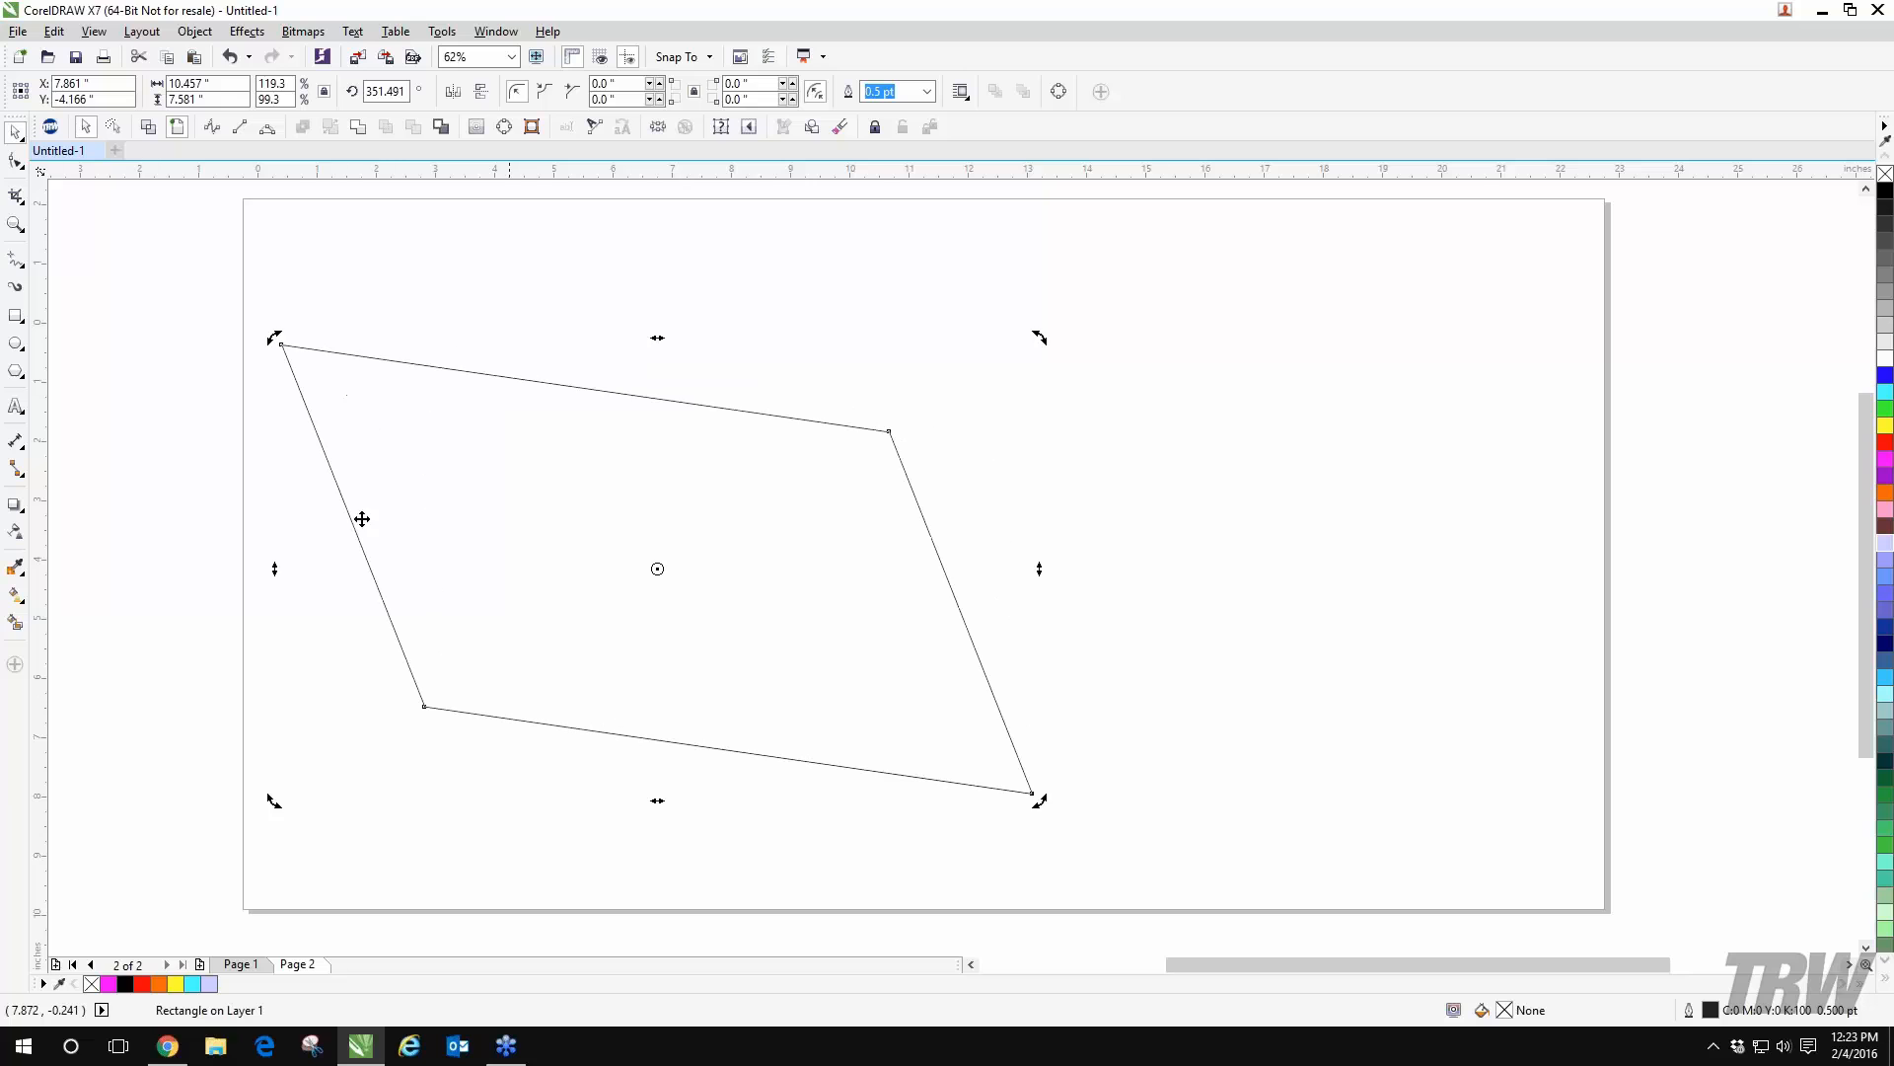
# - Delete the skewed rectangle from the page
pyautogui.click(169, 231)
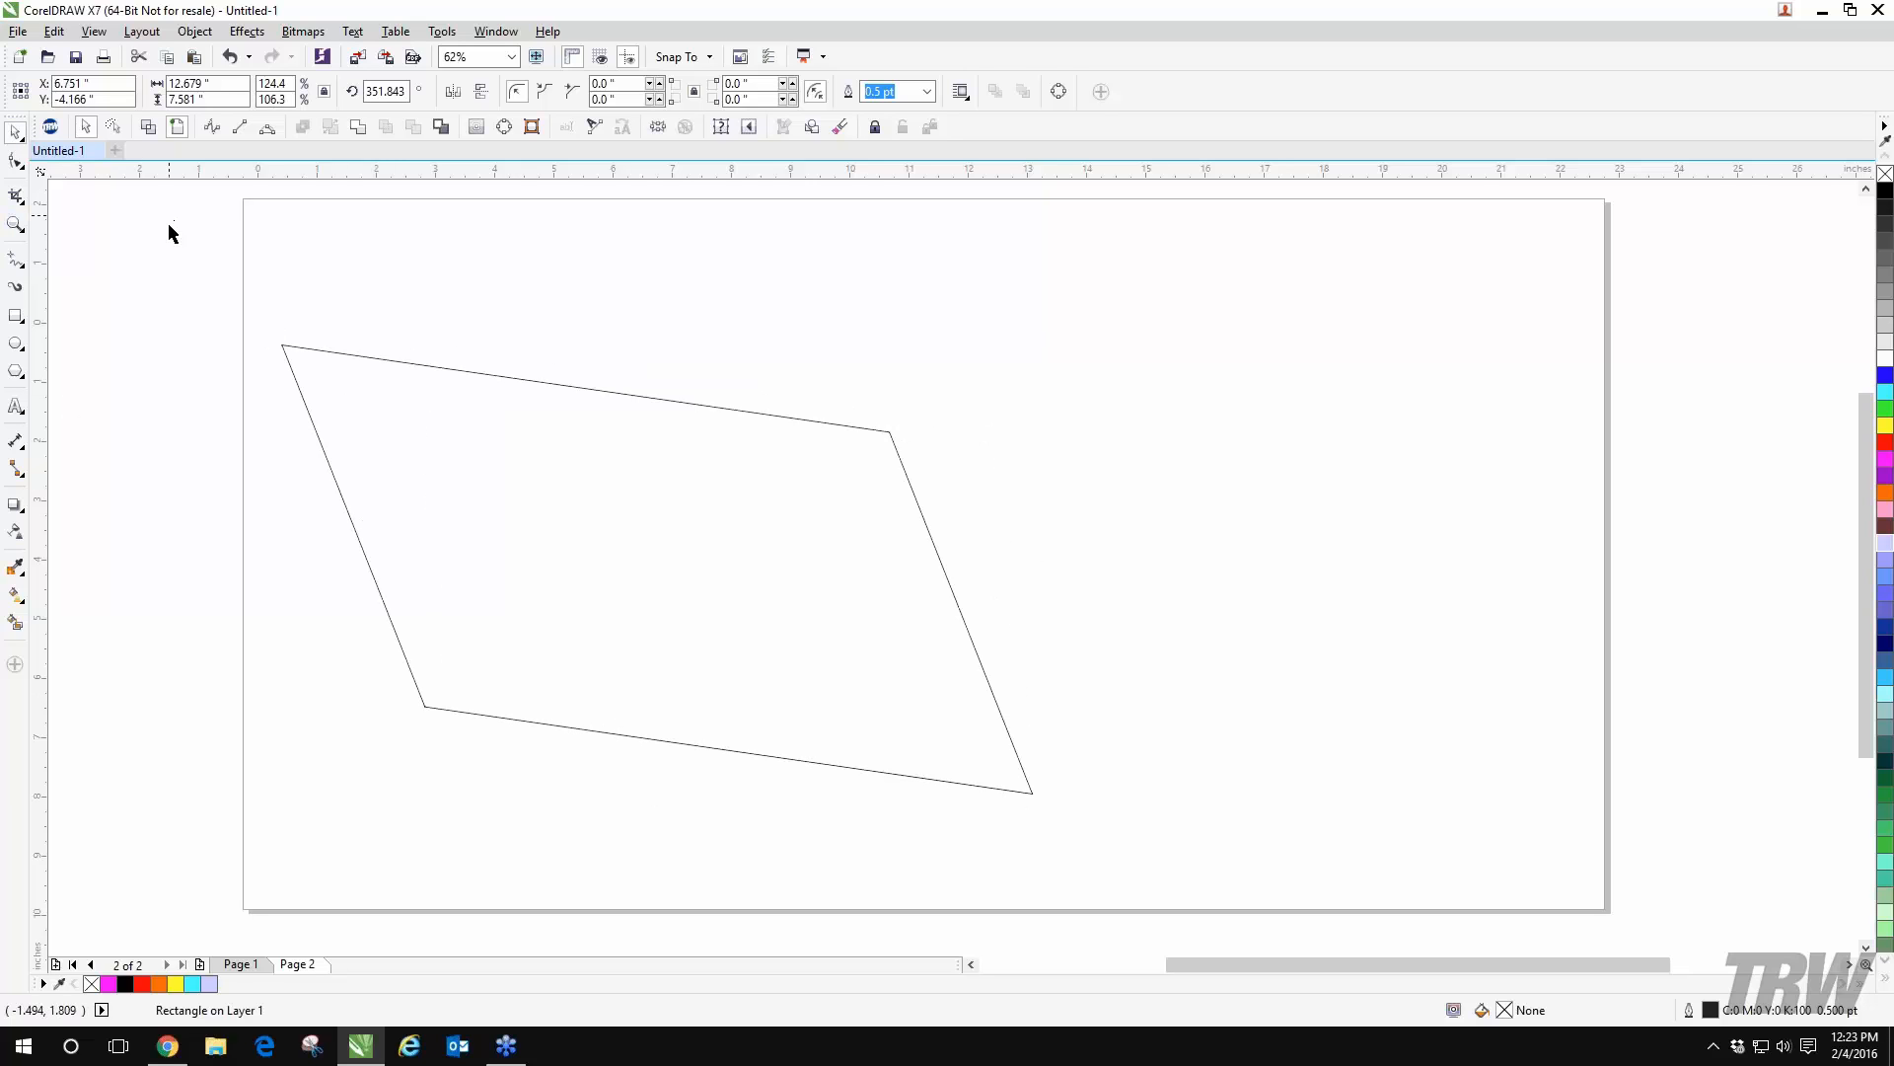
pyautogui.moveTo(169, 231); pyautogui.dragTo(1156, 912)
pyautogui.press('Delete')
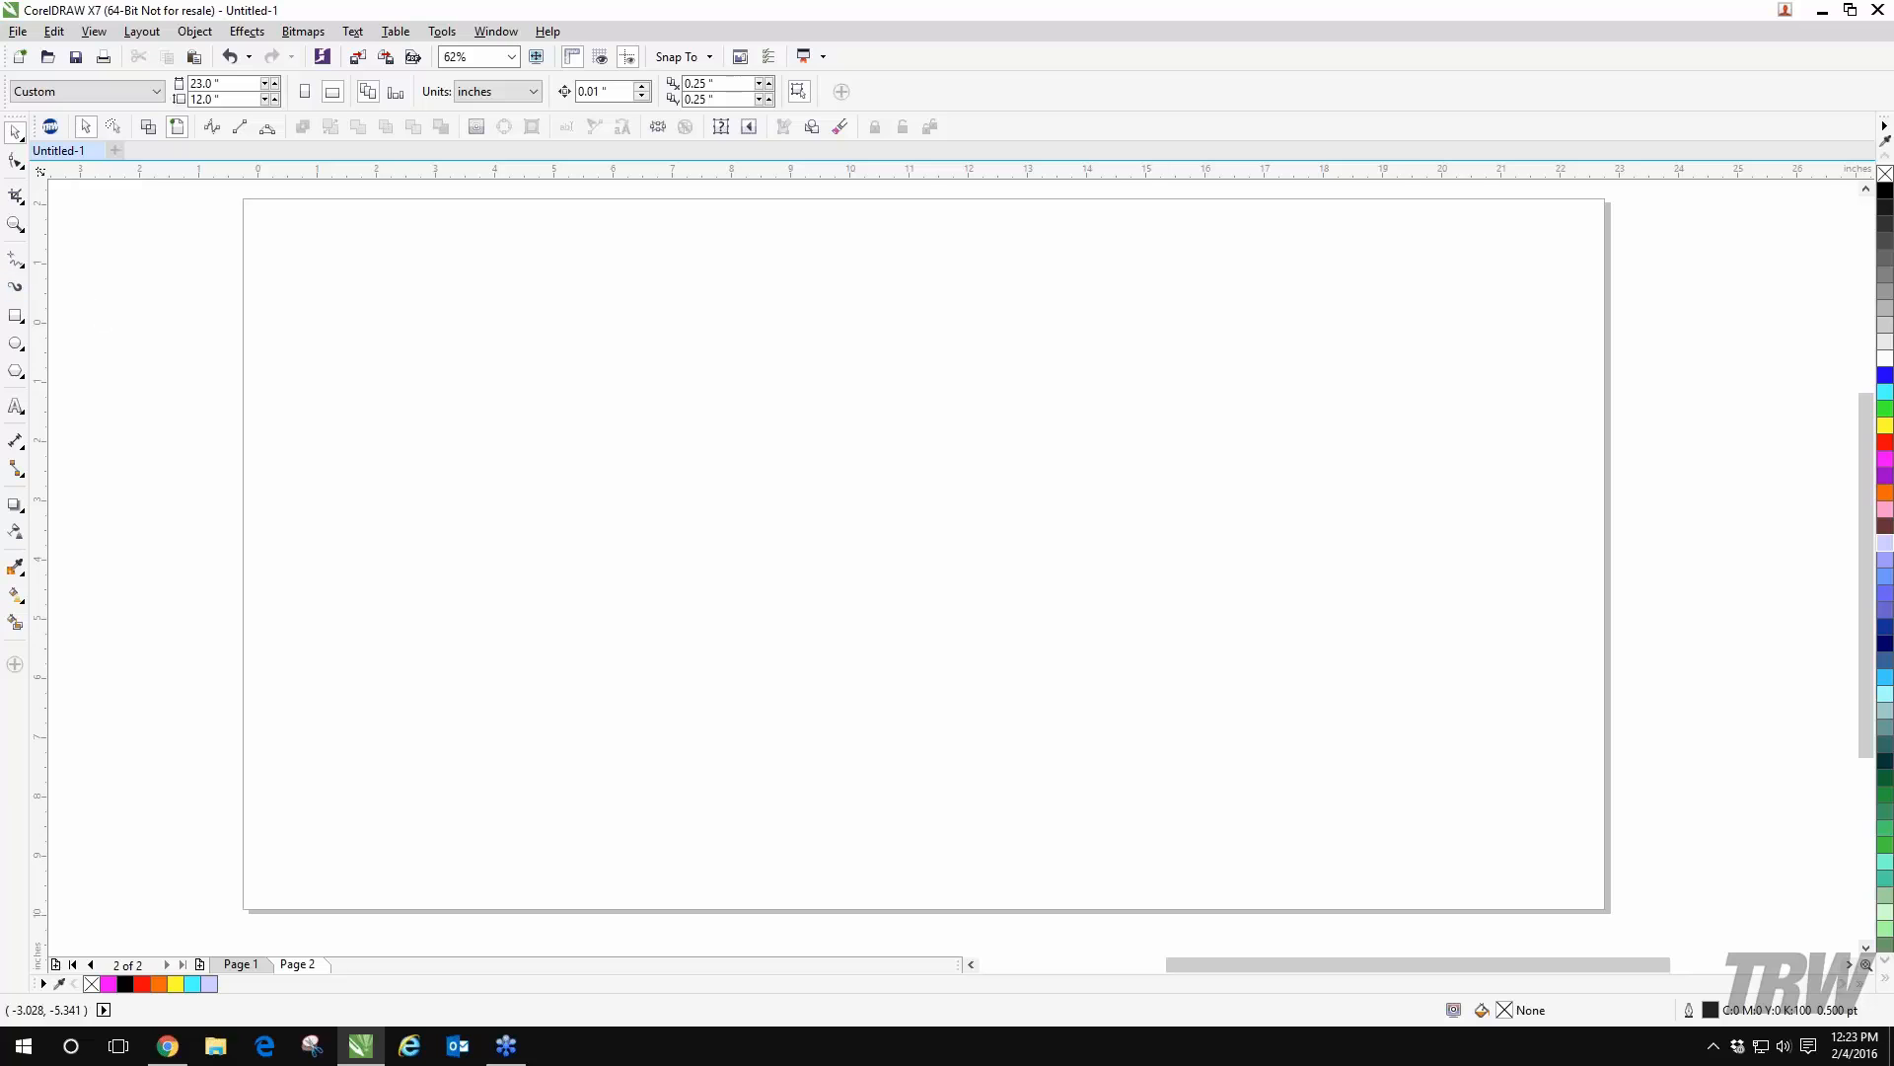
# - Draw a rectangle about 9.33 by 6.1 inches in the page's middle and try to scallop its corners
pyautogui.click(21, 319)
pyautogui.click(1104, 580)
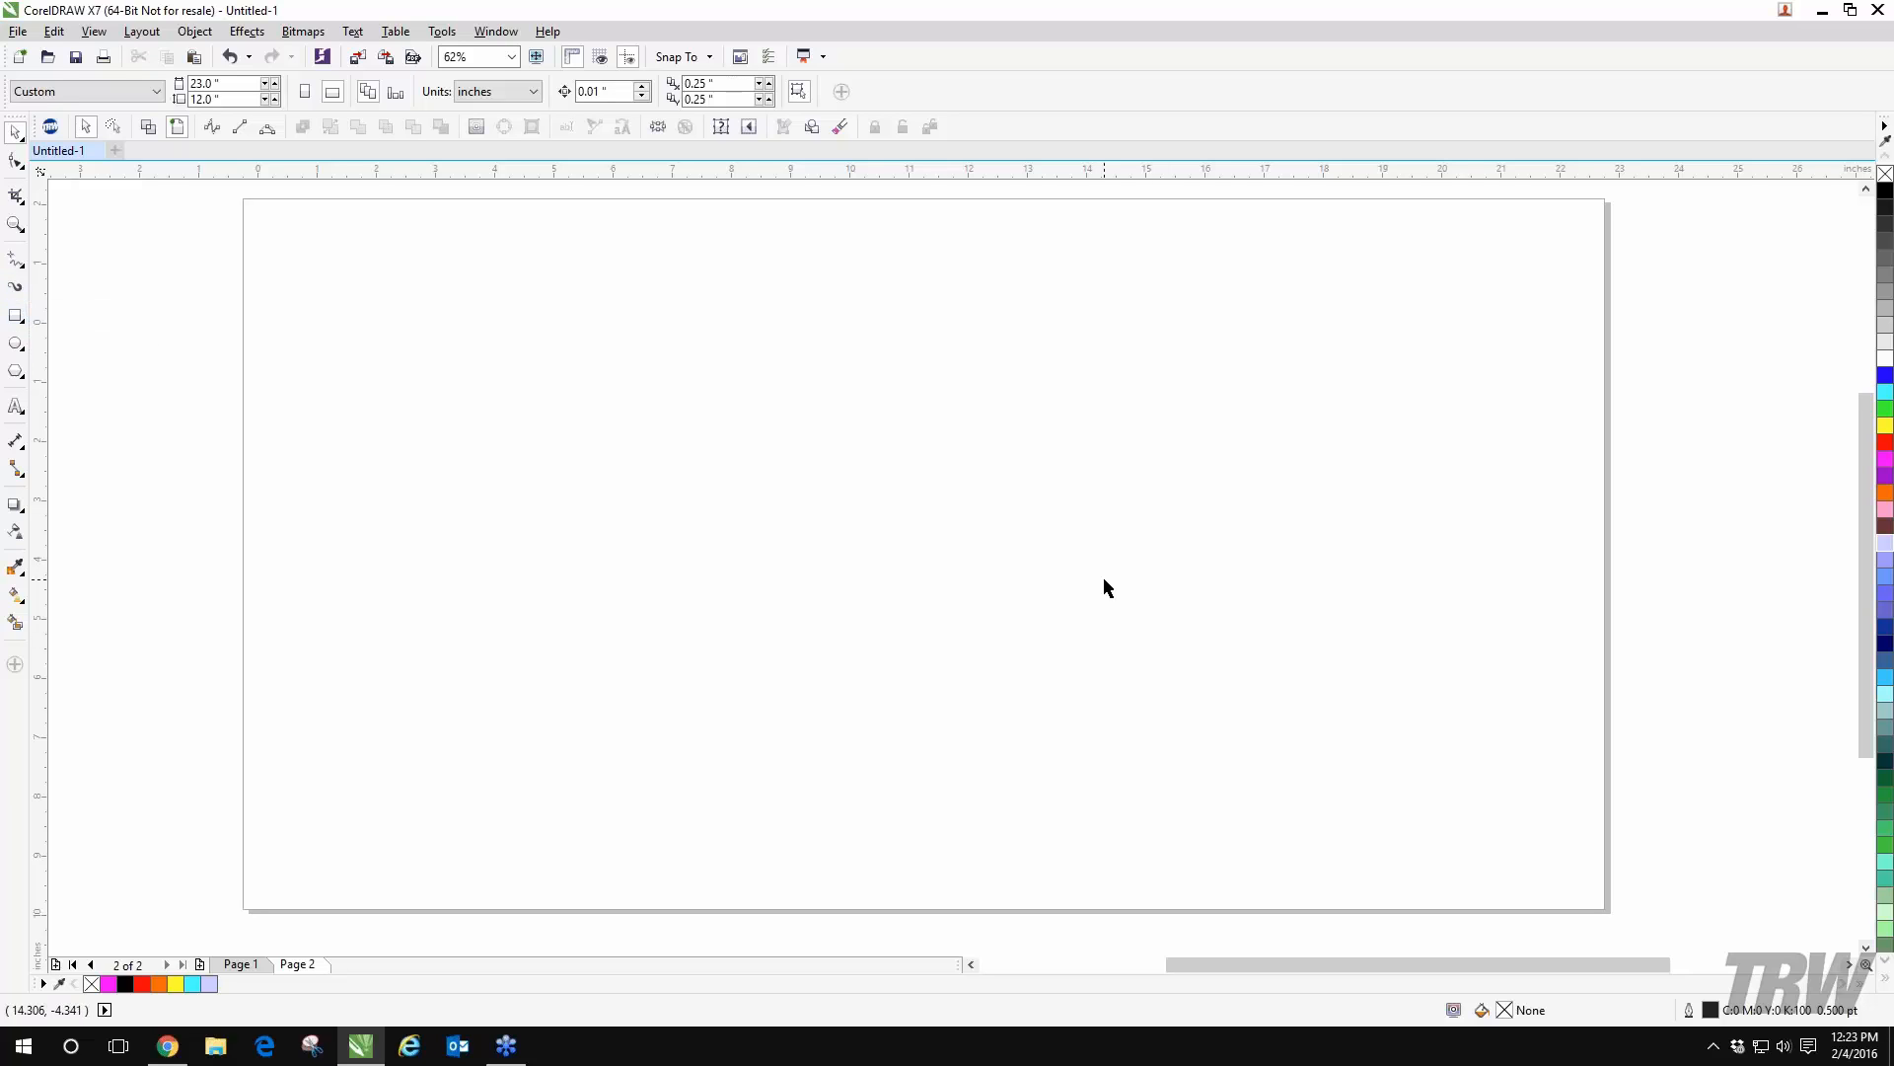
pyautogui.click(15, 316)
pyautogui.moveTo(589, 342); pyautogui.dragTo(1144, 702)
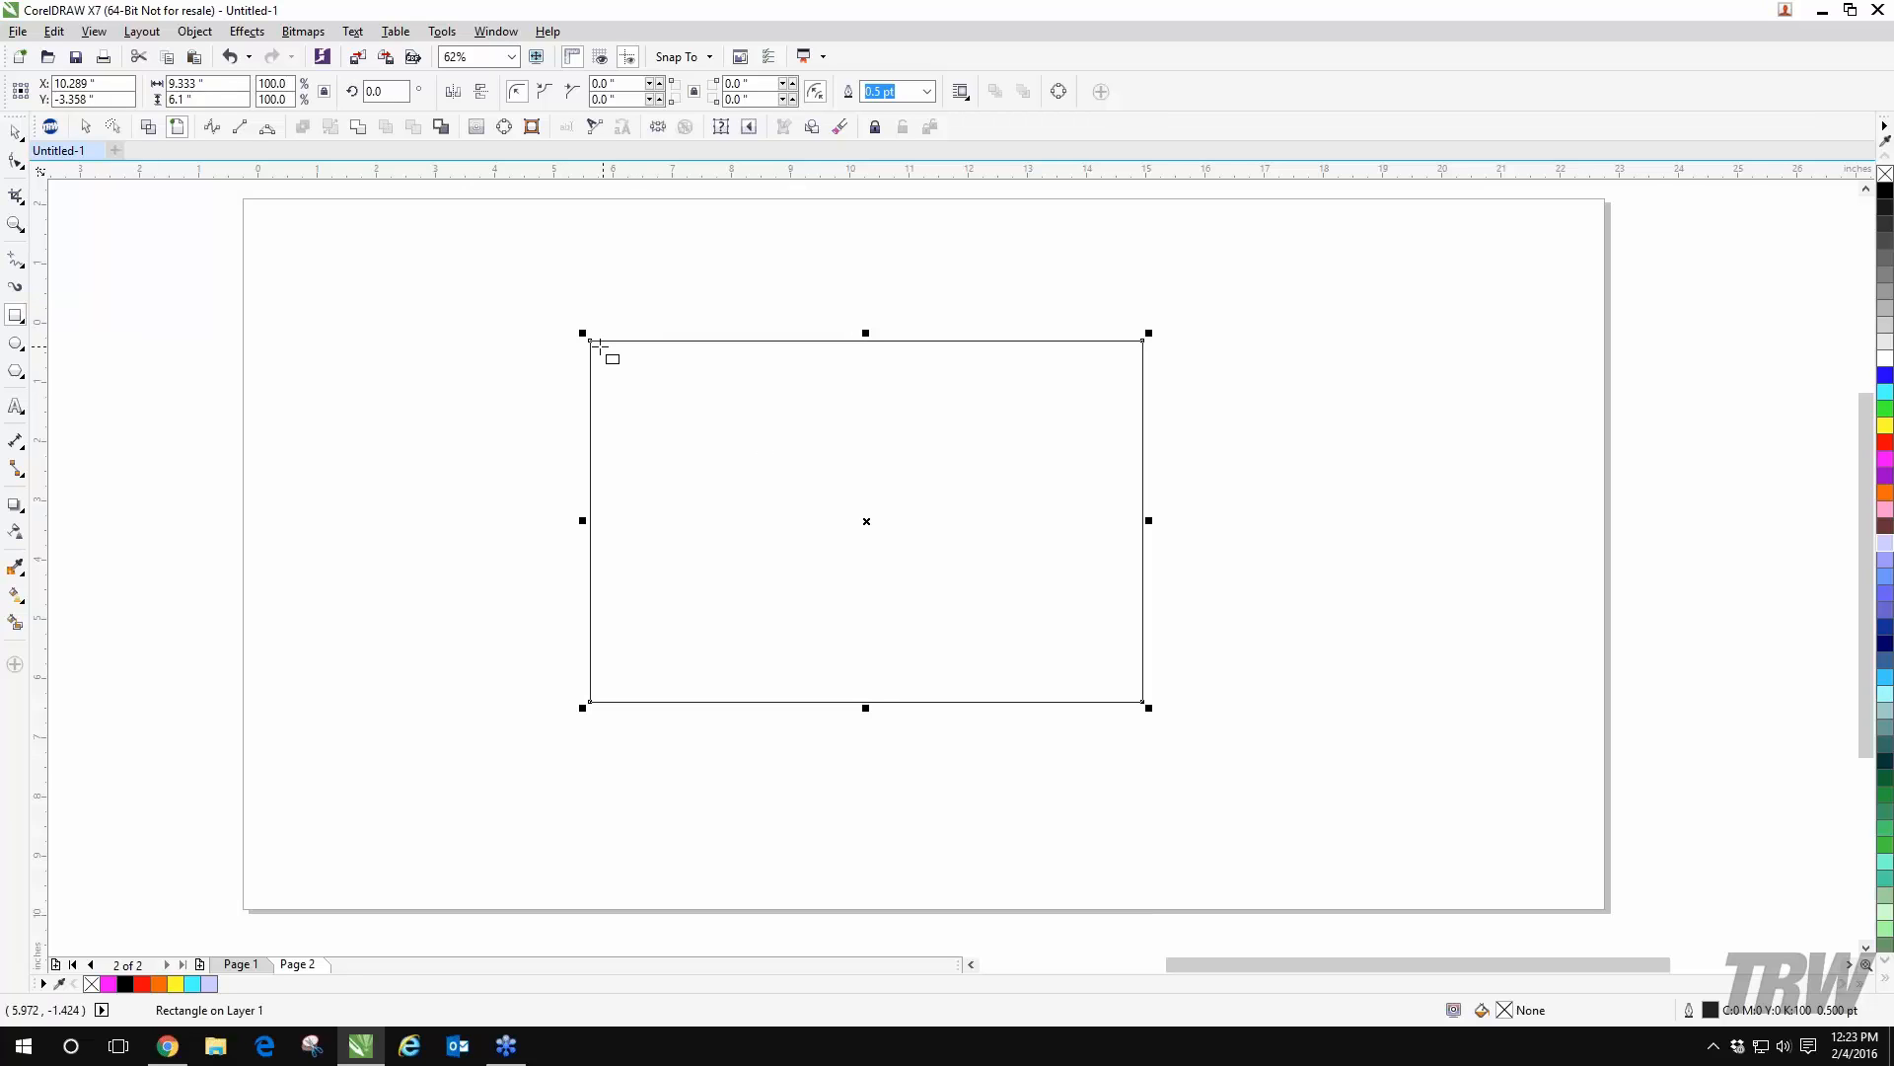
pyautogui.click(545, 94)
pyautogui.moveTo(590, 341); pyautogui.dragTo(644, 386)
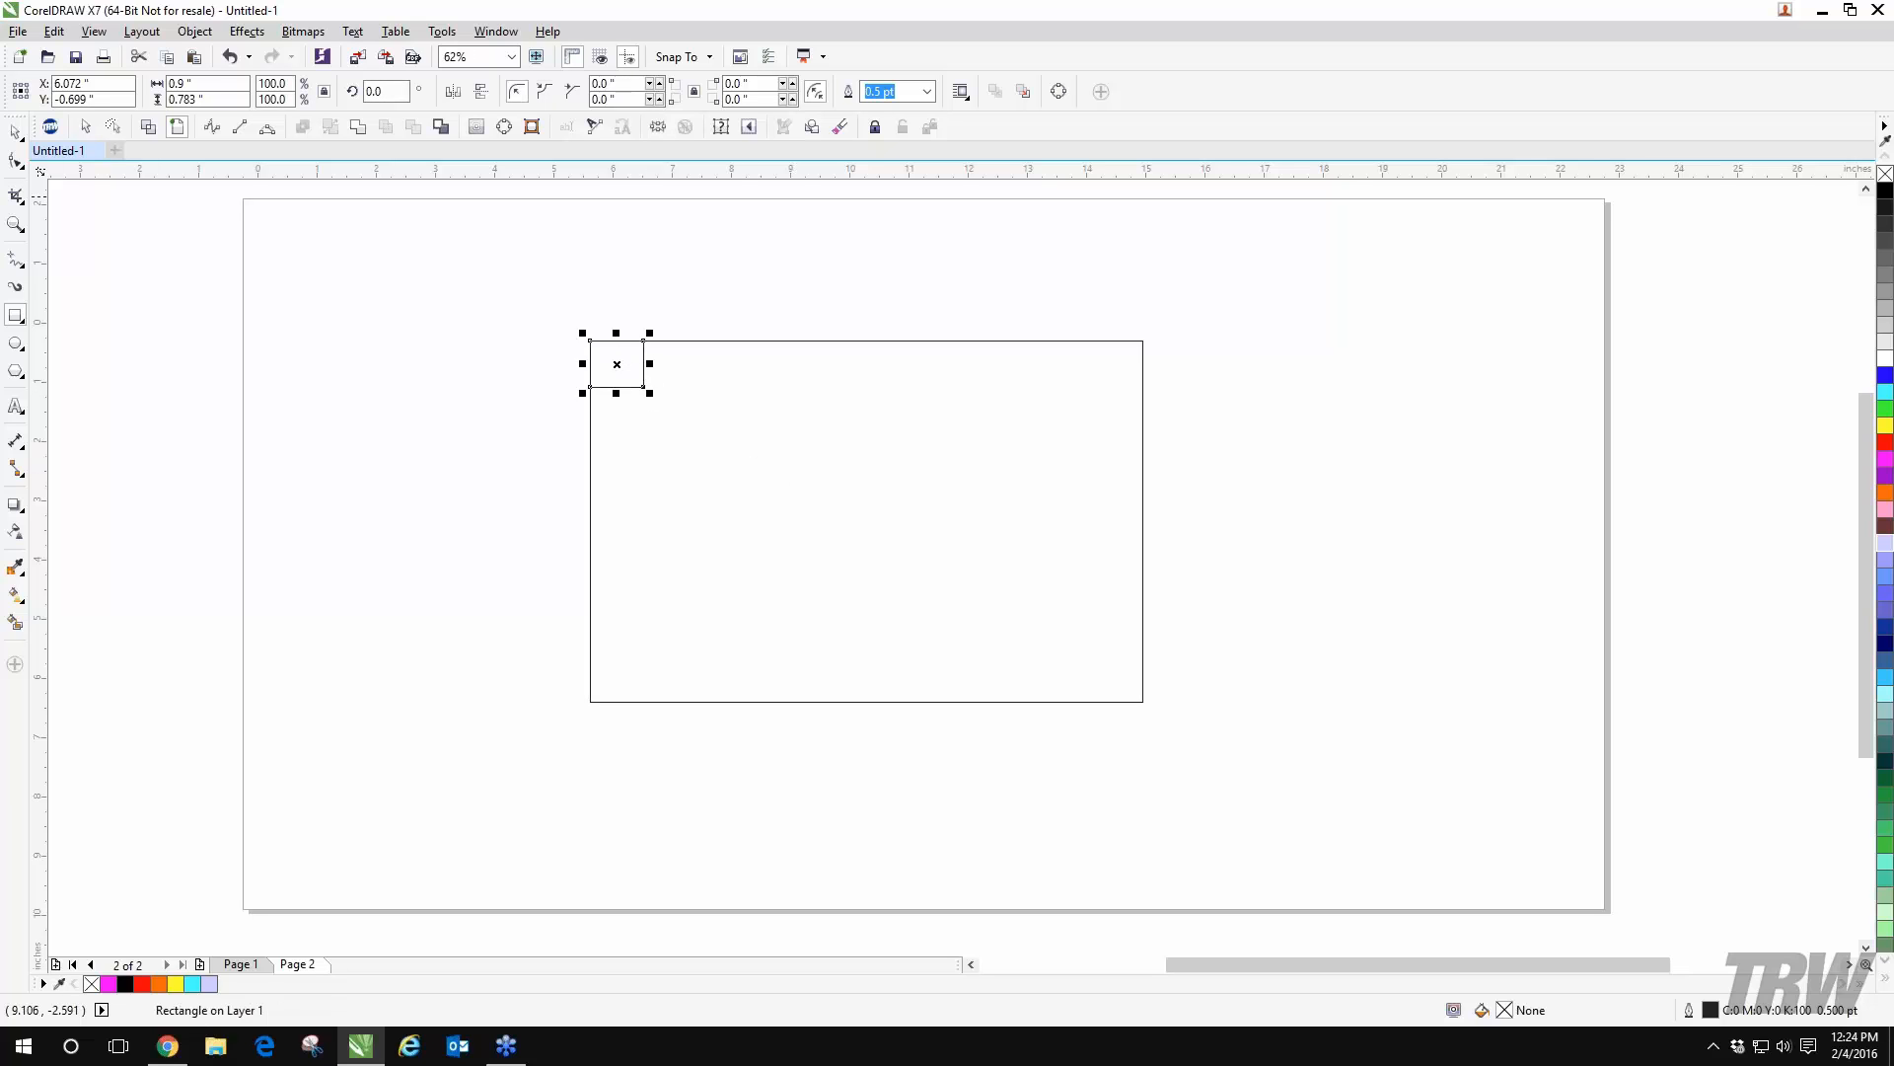
# - Delete the large rectangle together with the small stray rectangle in its corner
pyautogui.press('space')
pyautogui.moveTo(467, 288); pyautogui.dragTo(1500, 848)
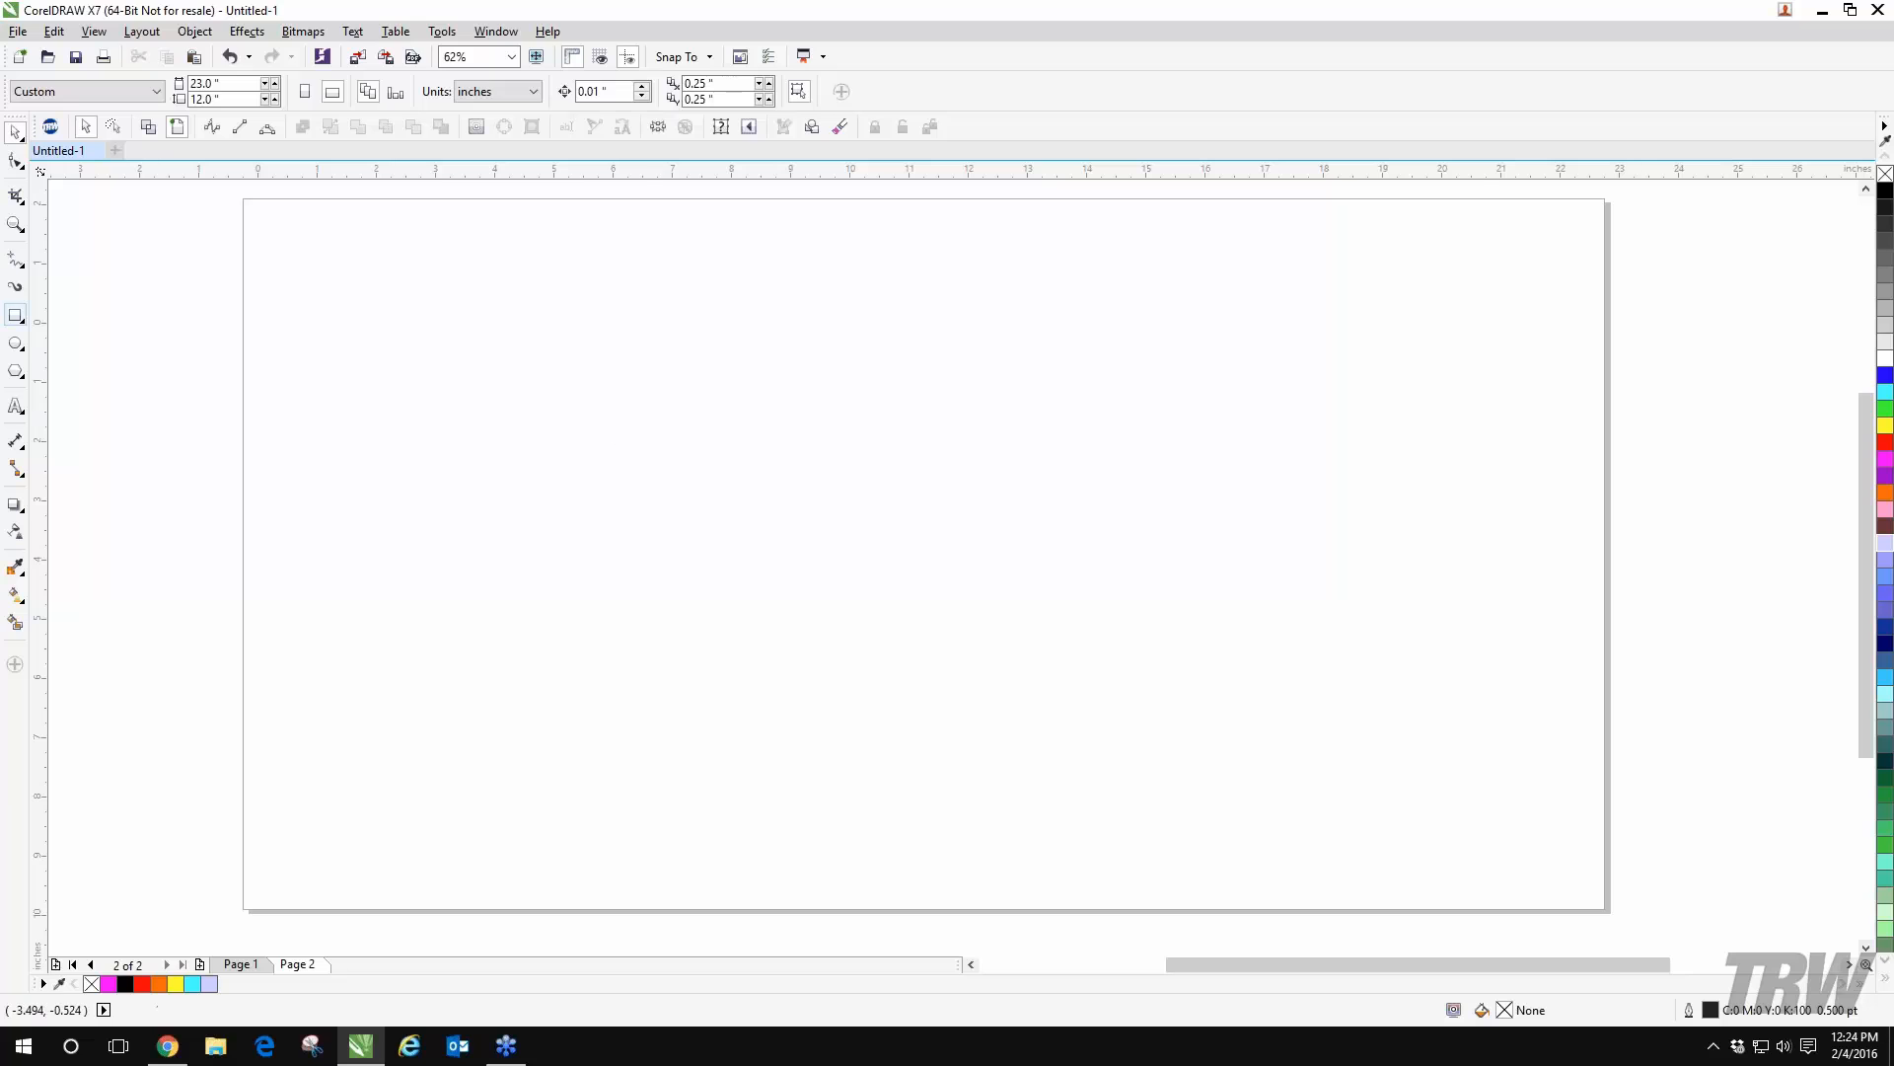
# - Draw a rectangle about 6.53 by 4.82 inches and try to scallop its upper-left corner
pyautogui.click(16, 316)
pyautogui.moveTo(545, 373); pyautogui.dragTo(932, 659)
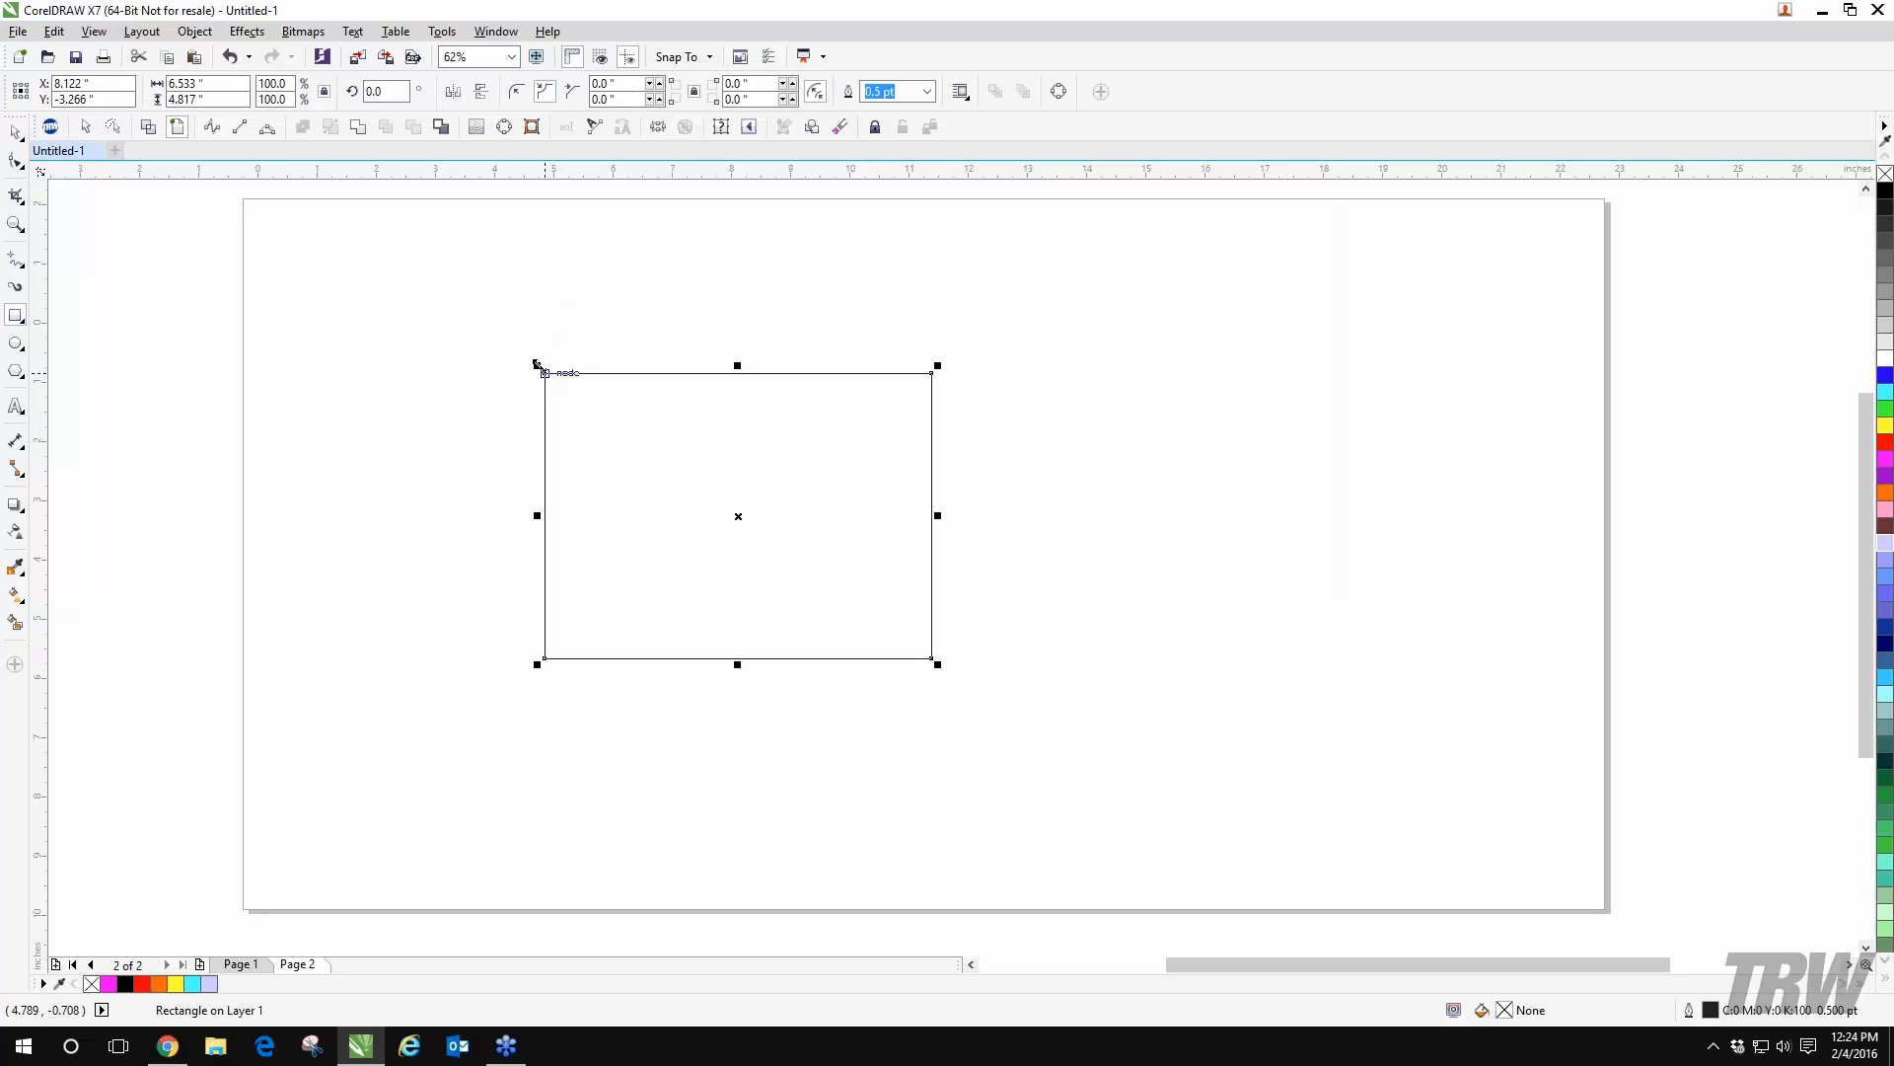
pyautogui.moveTo(541, 372); pyautogui.dragTo(592, 419)
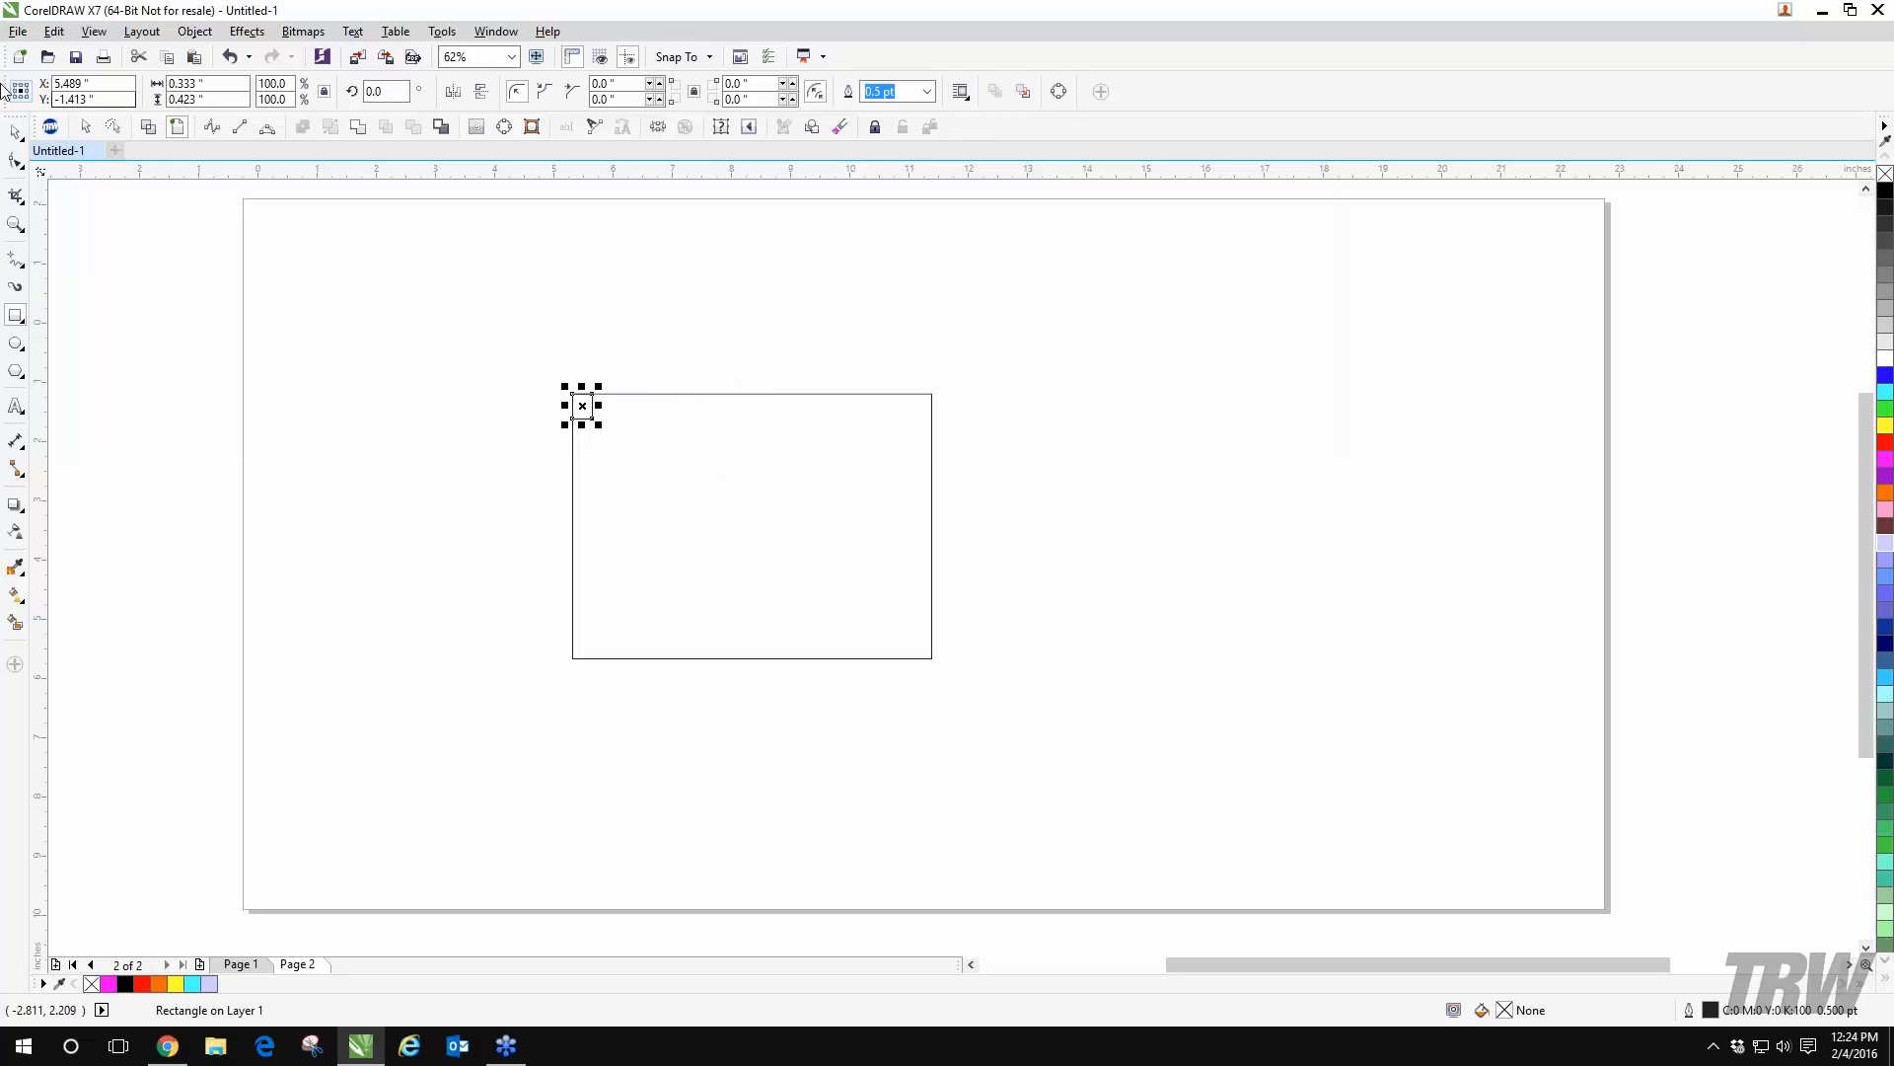
# - Delete the rectangle and the tiny stray rectangle in its upper-left corner
pyautogui.click(20, 138)
pyautogui.click(71, 139)
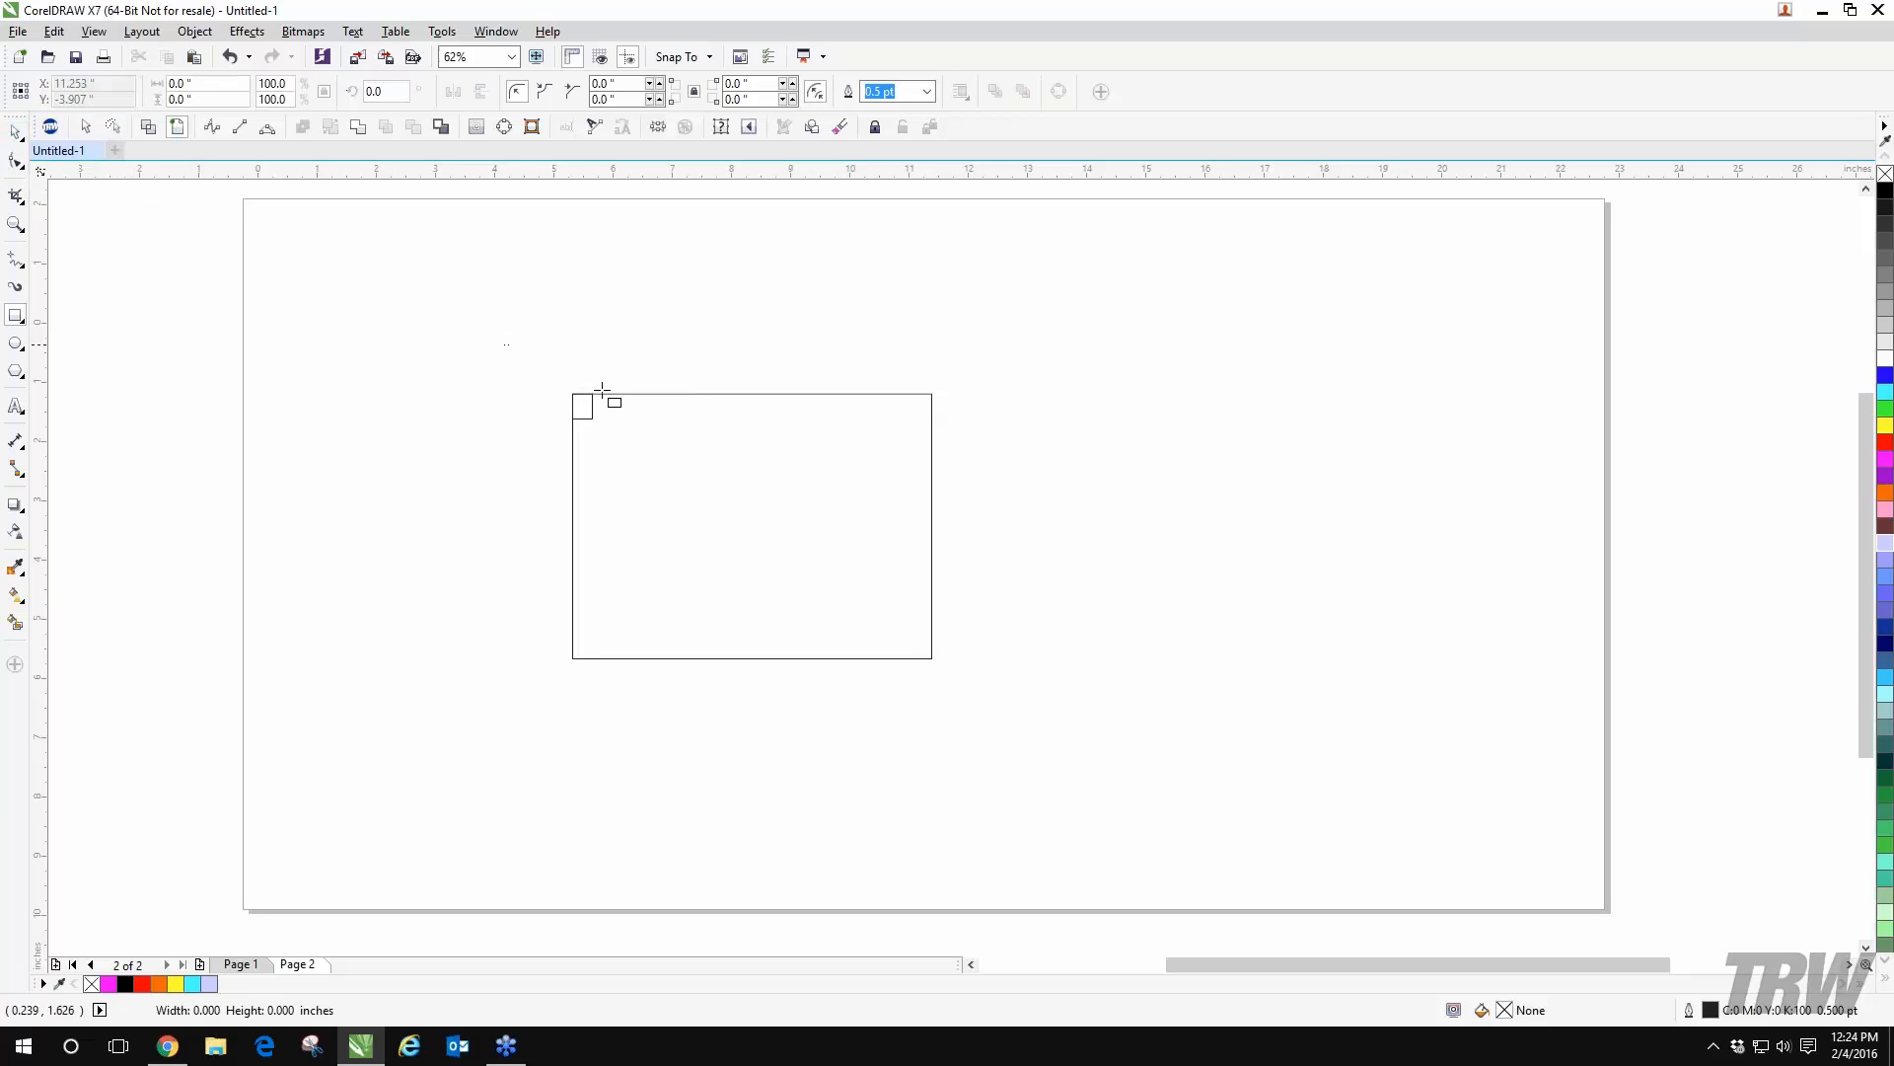
pyautogui.moveTo(504, 343); pyautogui.dragTo(1203, 782)
pyautogui.press('Delete')
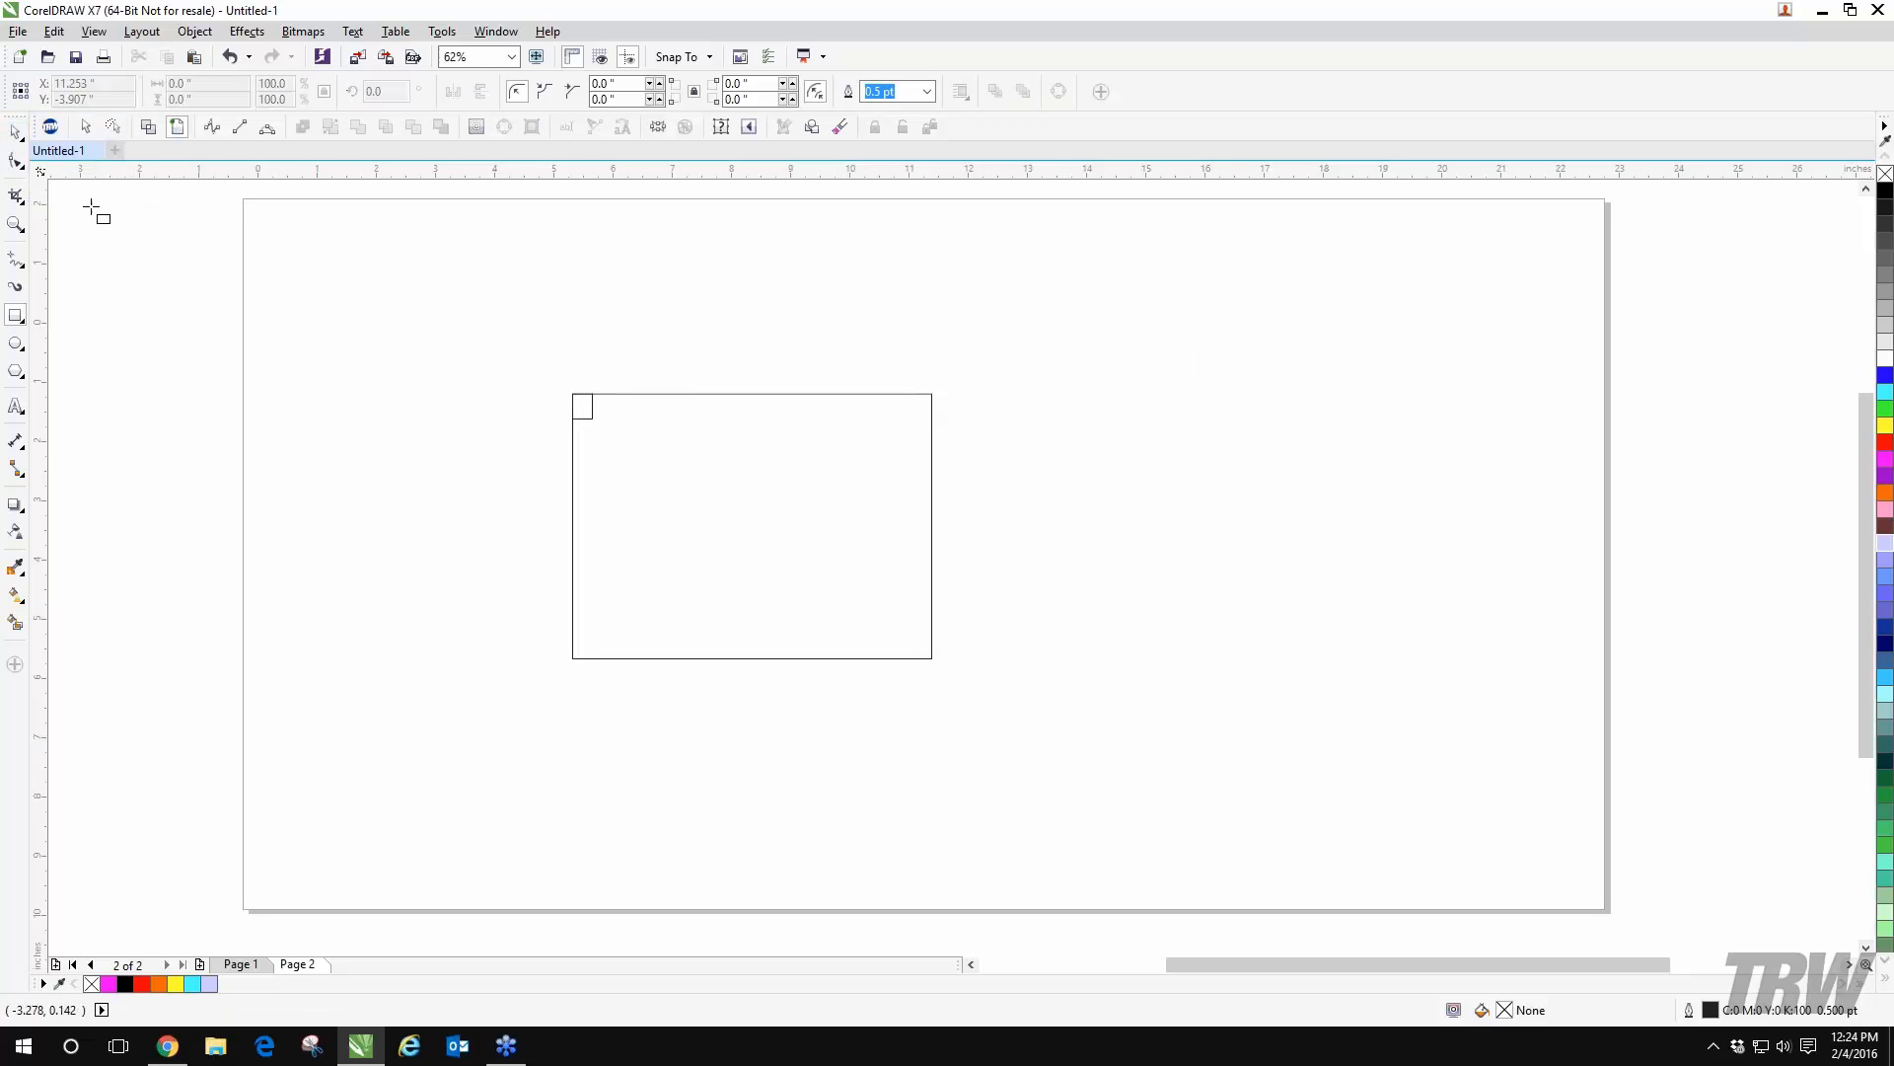
pyautogui.click(15, 132)
pyautogui.moveTo(477, 387); pyautogui.dragTo(1036, 741)
pyautogui.press('Delete')
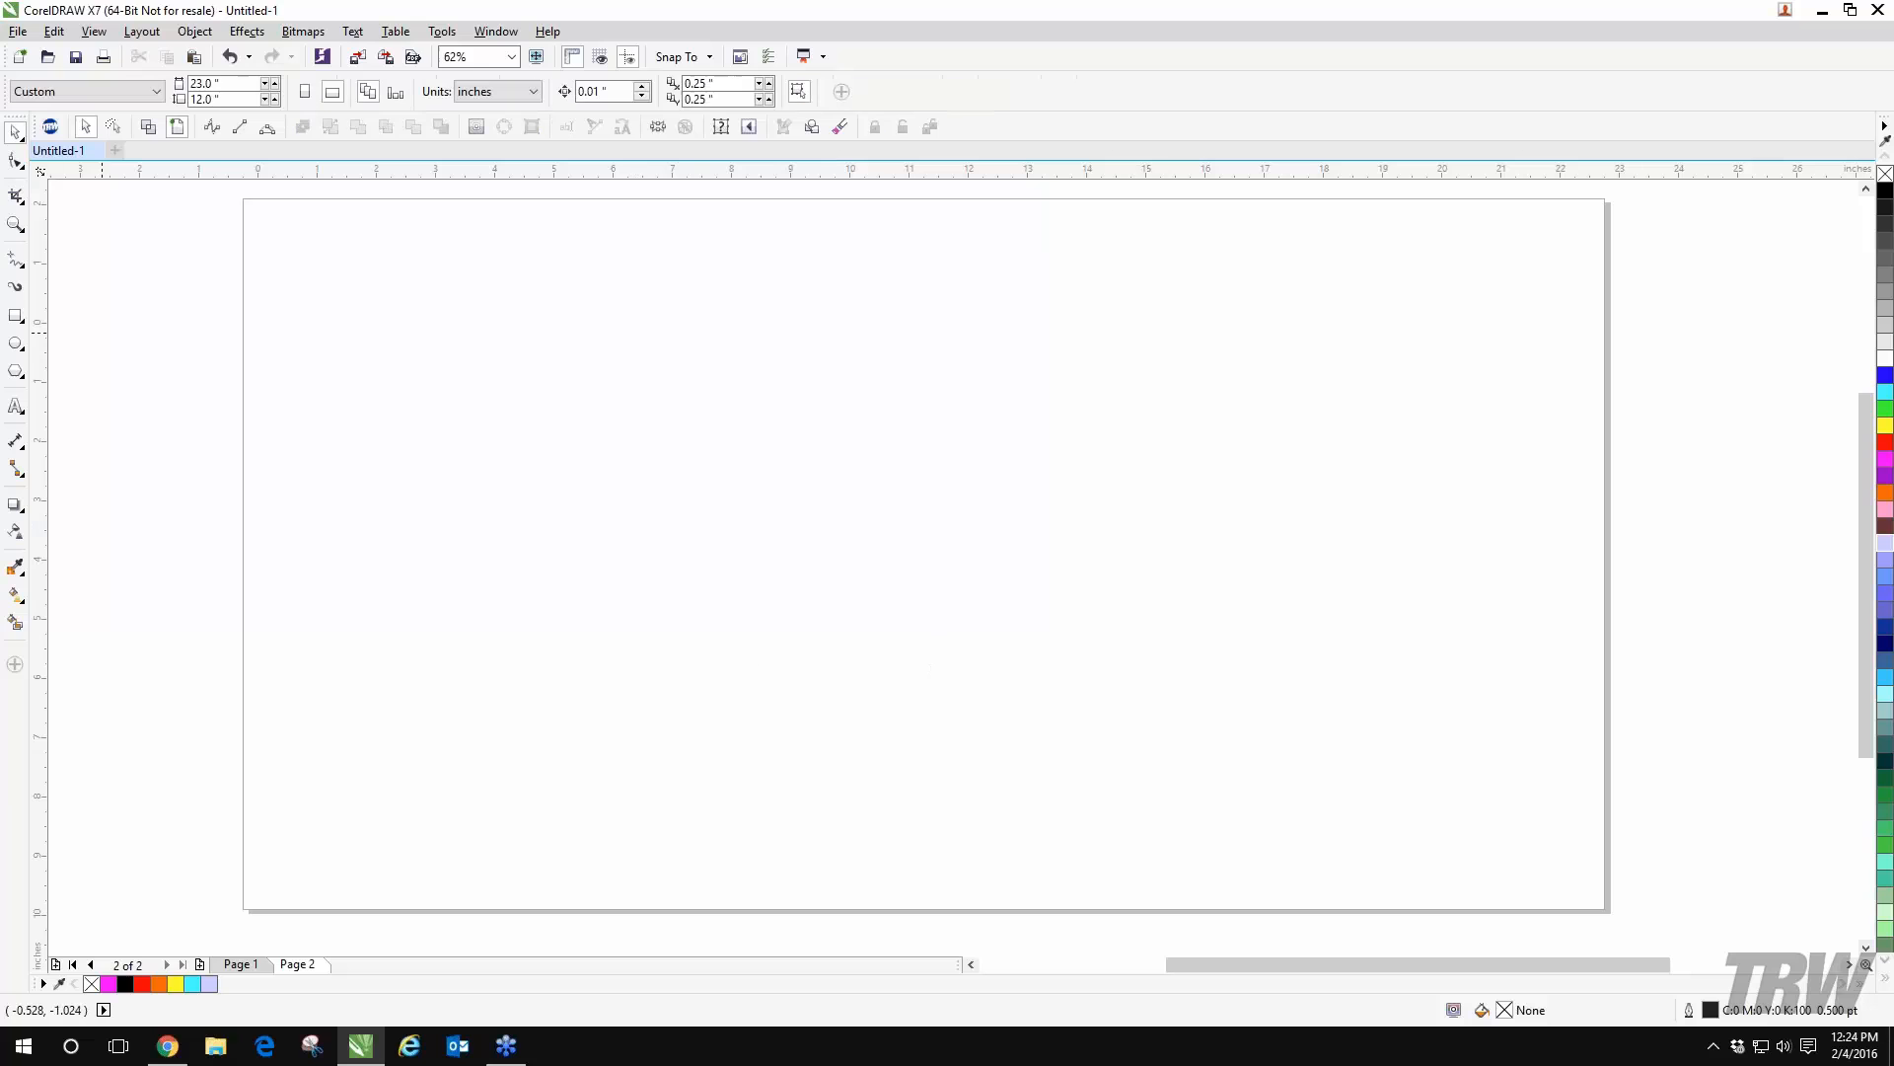
# - Draw a rectangle about 7.75 by 4.37 inches and scallop all its corners with a radius of about 0.28 inches
pyautogui.click(15, 315)
pyautogui.moveTo(672, 445); pyautogui.dragTo(1131, 703)
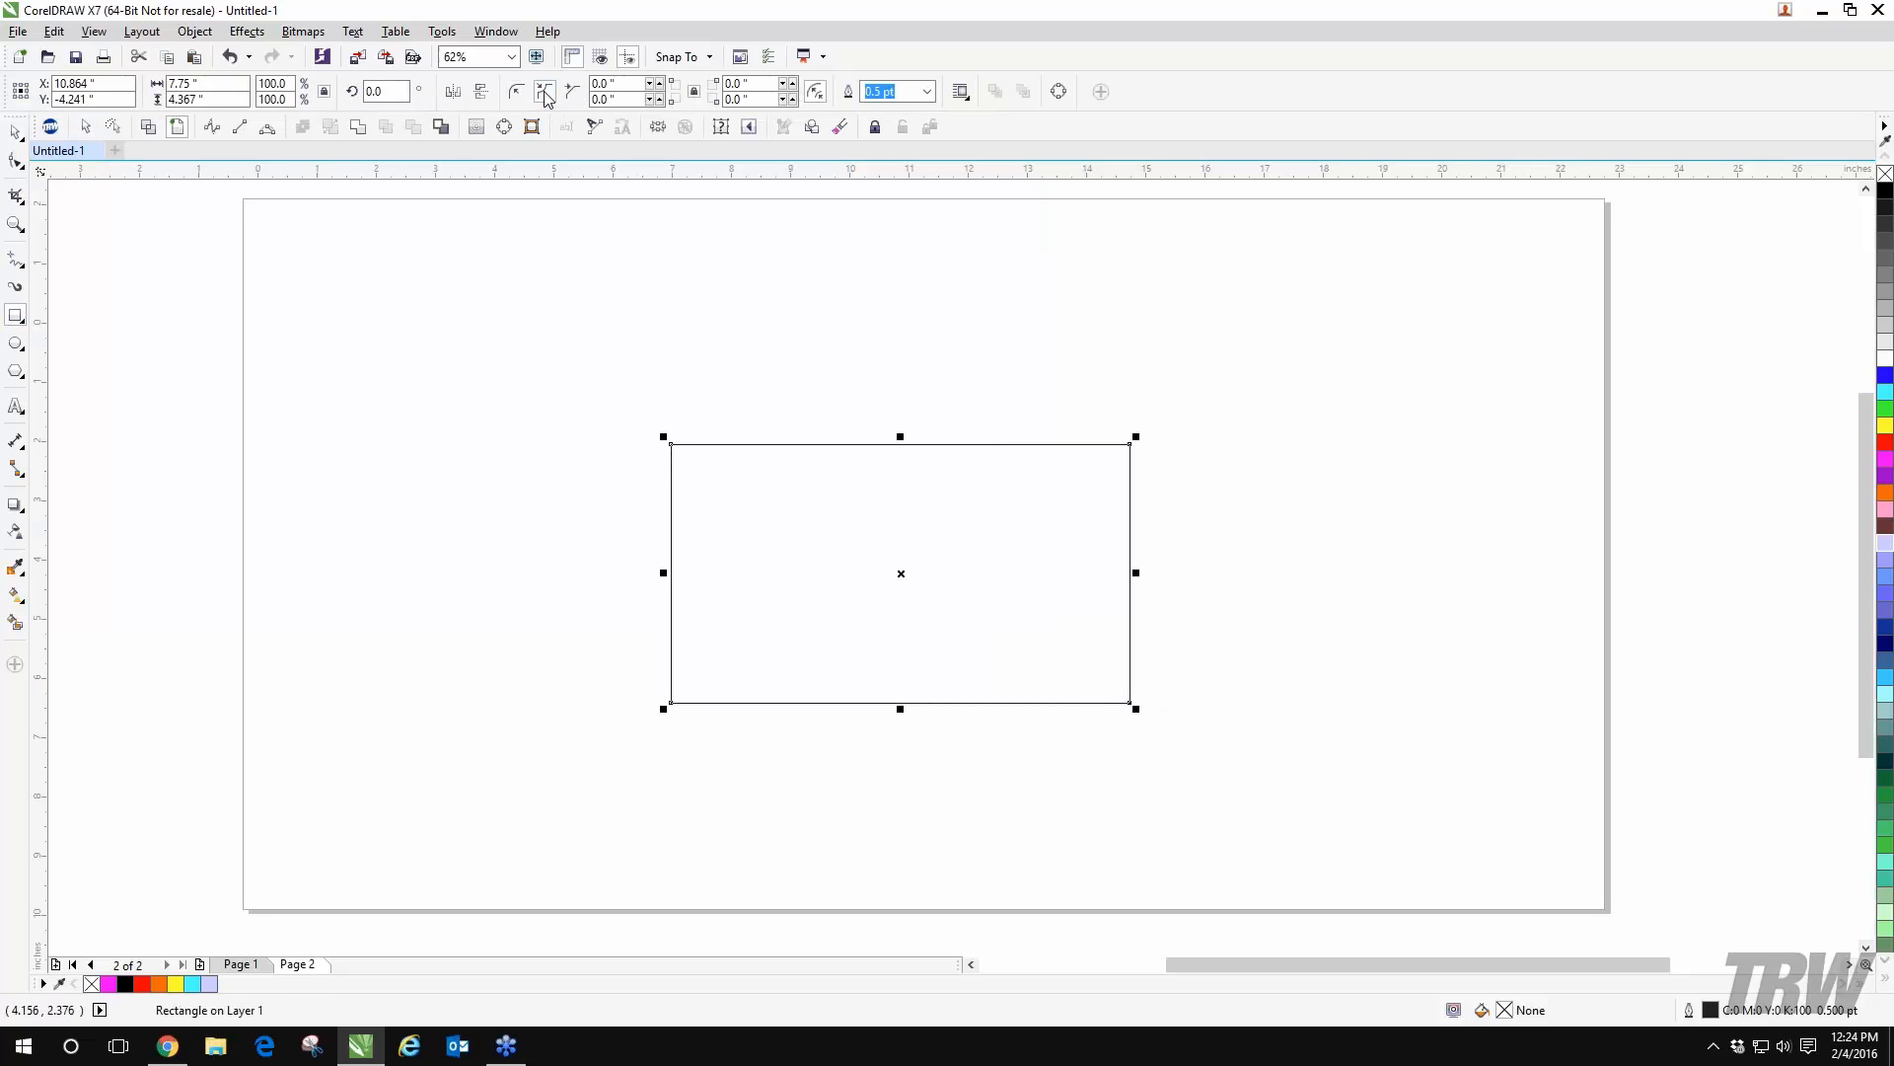
pyautogui.press('F10')
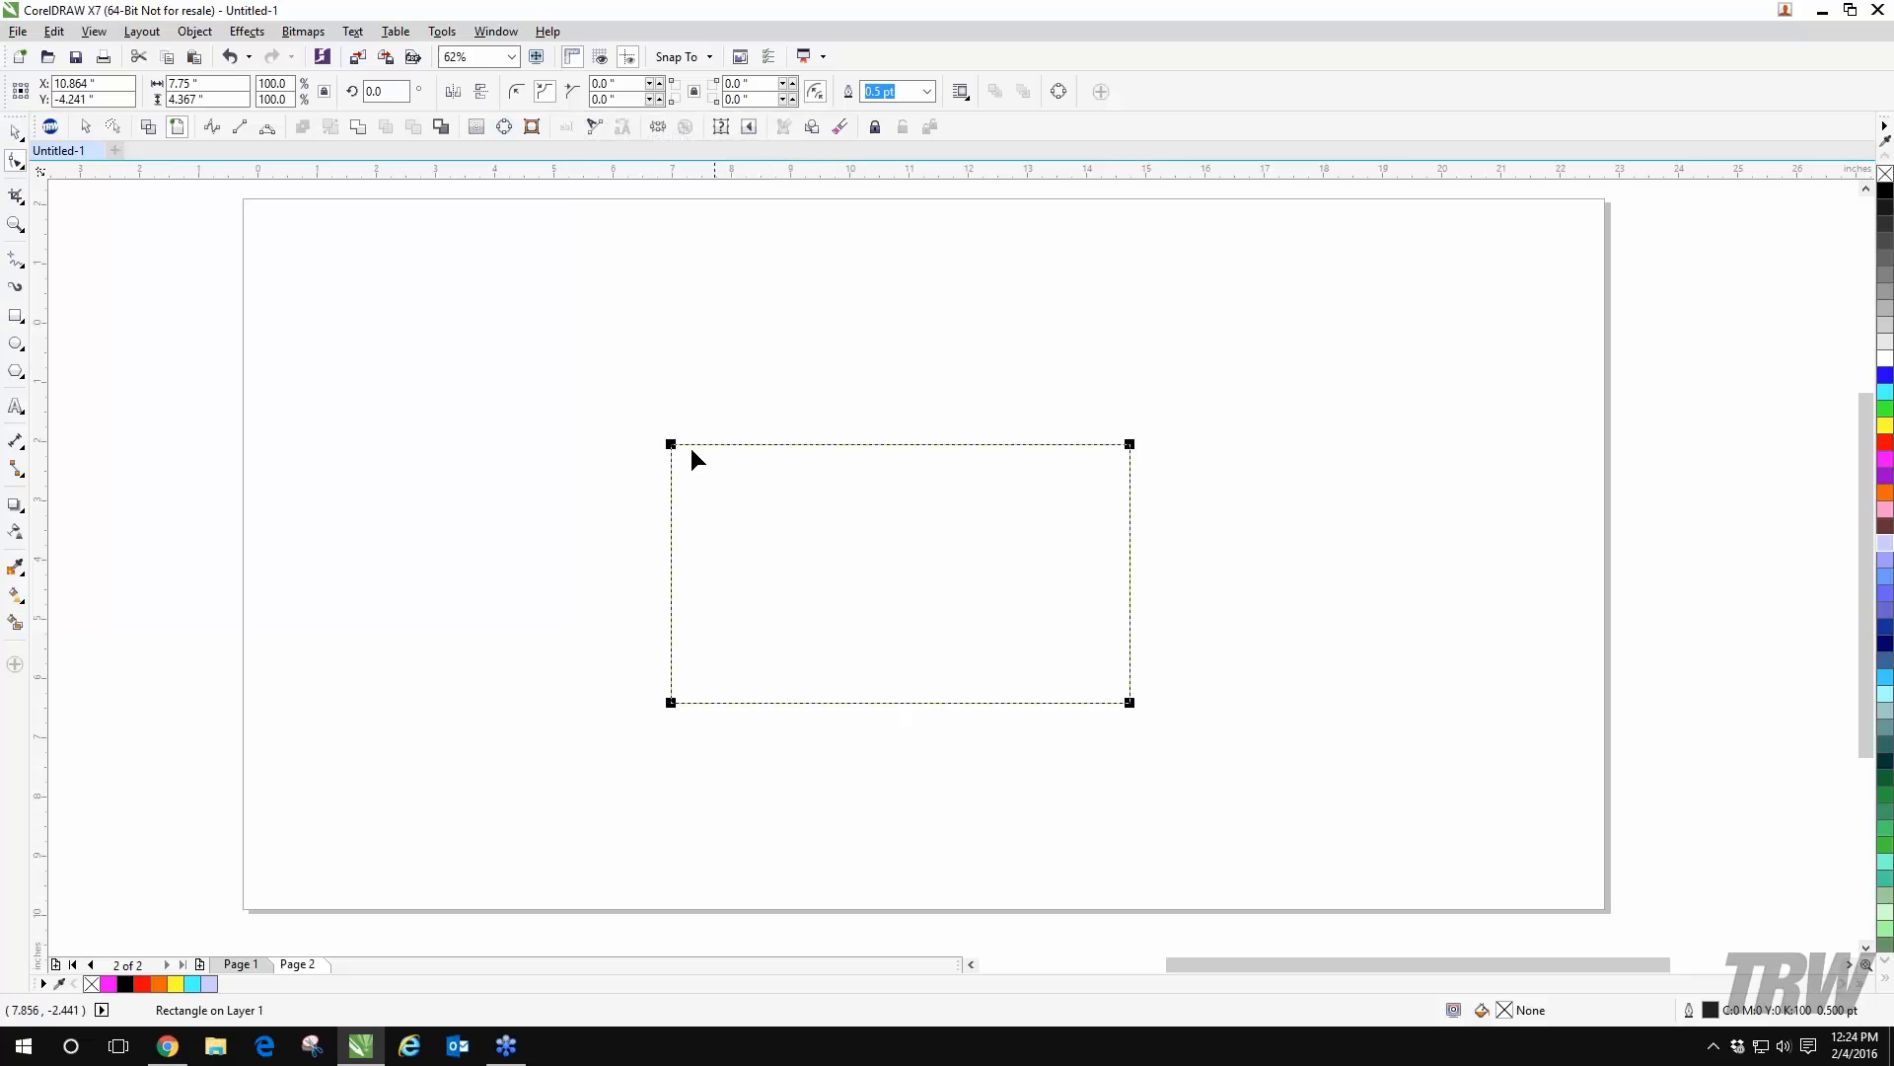
pyautogui.moveTo(672, 445); pyautogui.dragTo(736, 507)
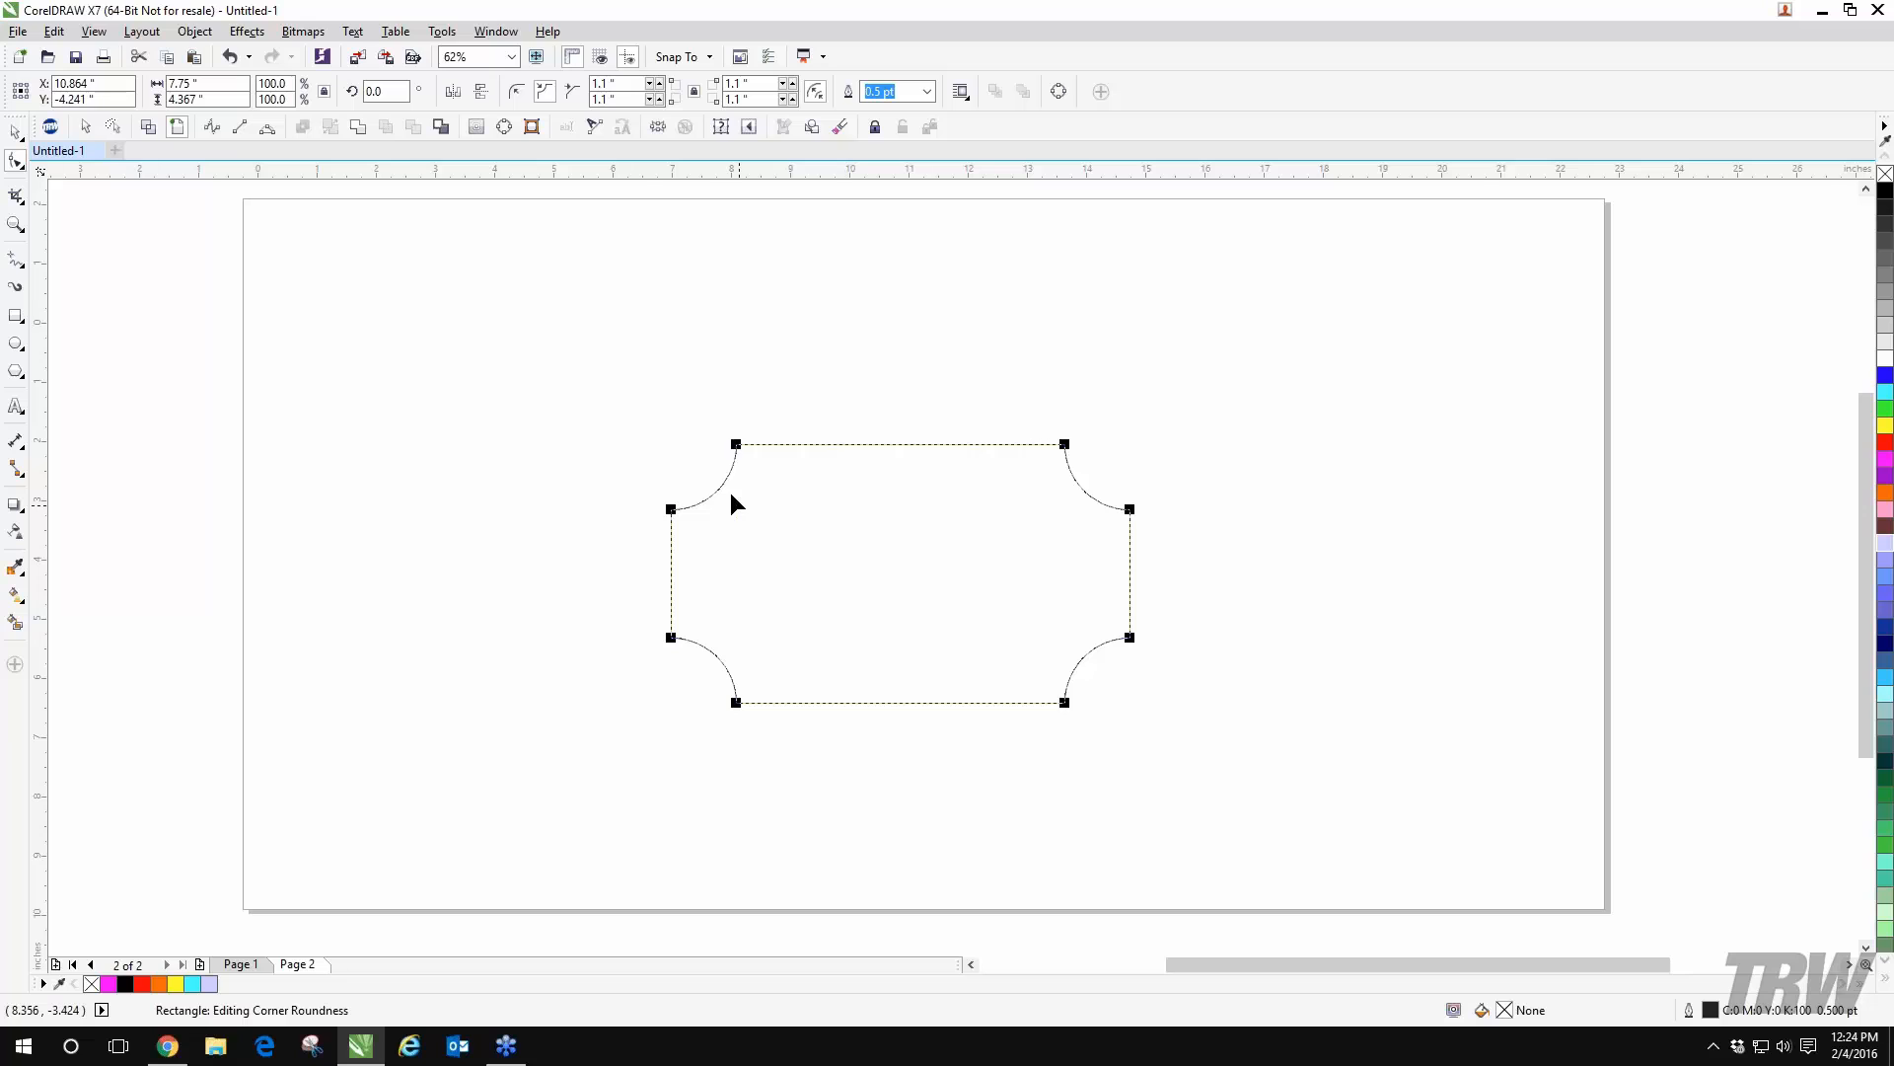
pyautogui.moveTo(737, 445); pyautogui.dragTo(687, 445)
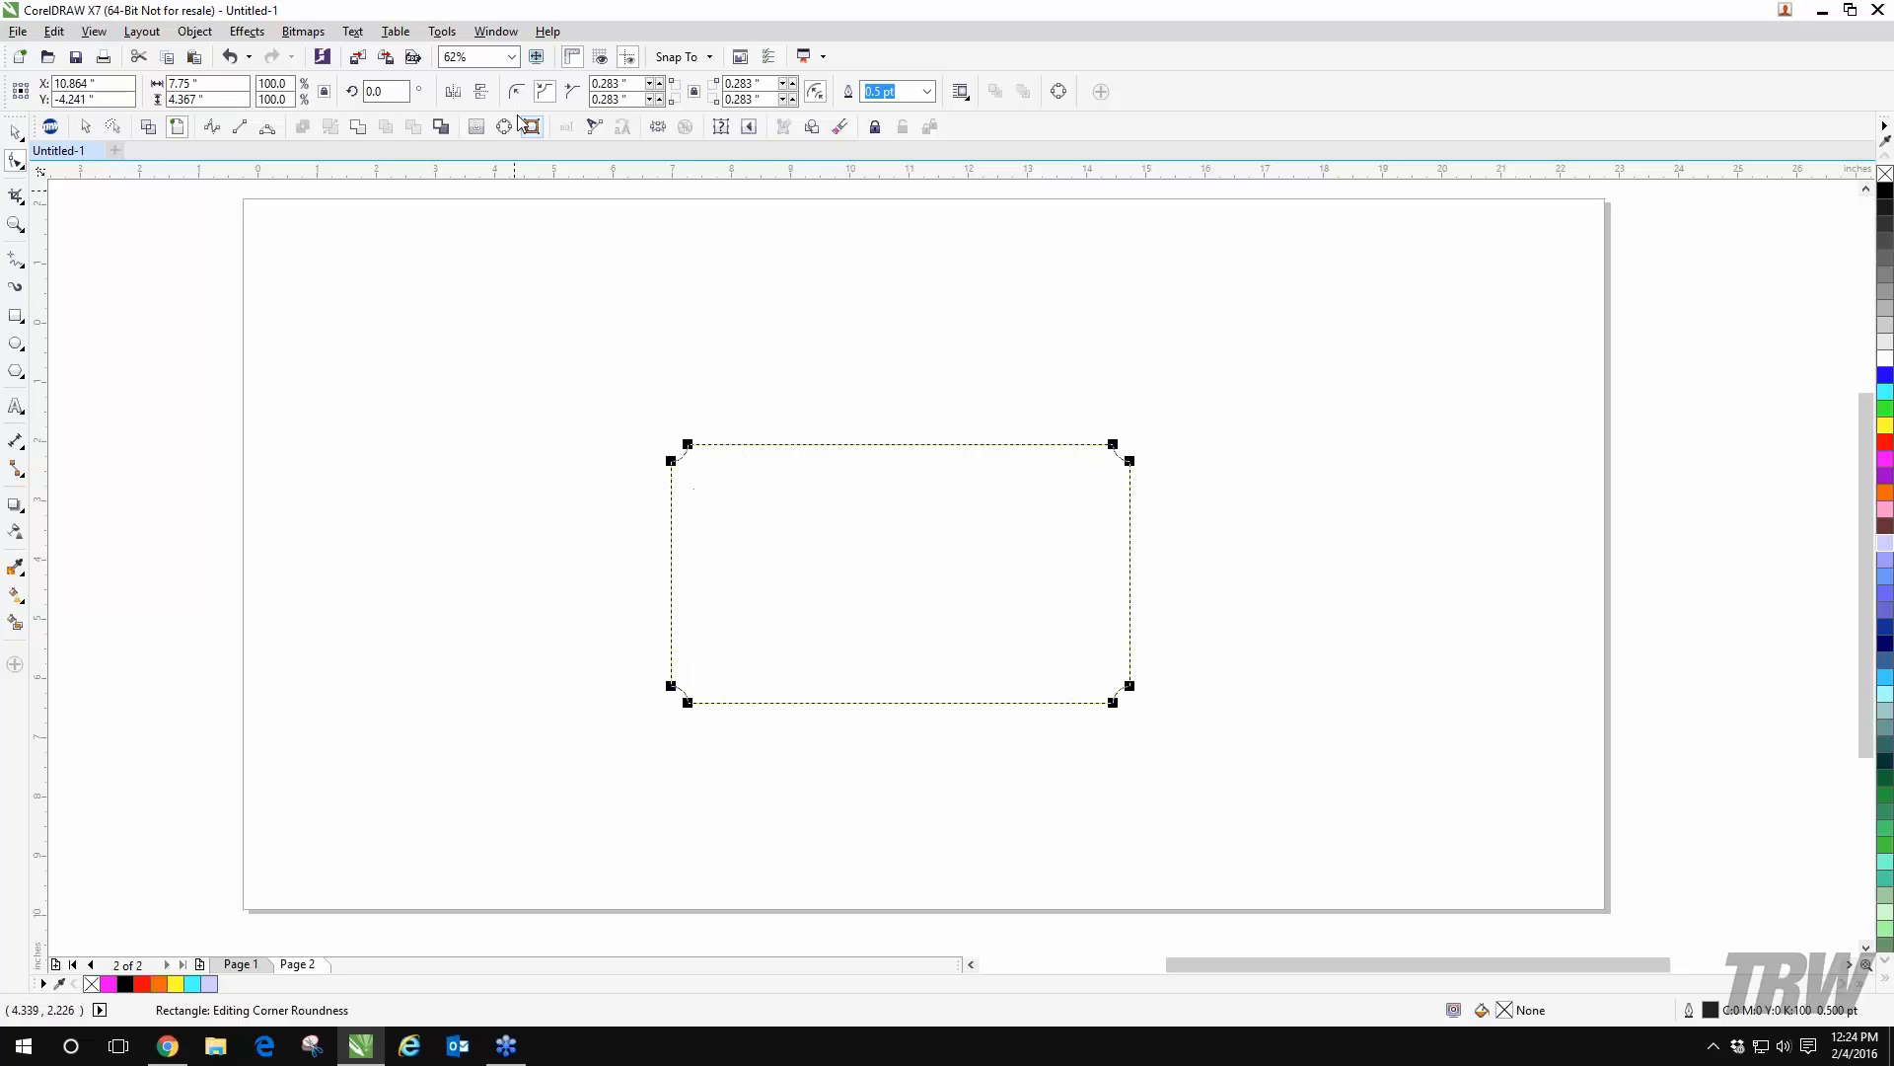
# - Try chamfered corners on the rectangle, and make them rounded with a radius of about 0.22 inches
pyautogui.click(572, 95)
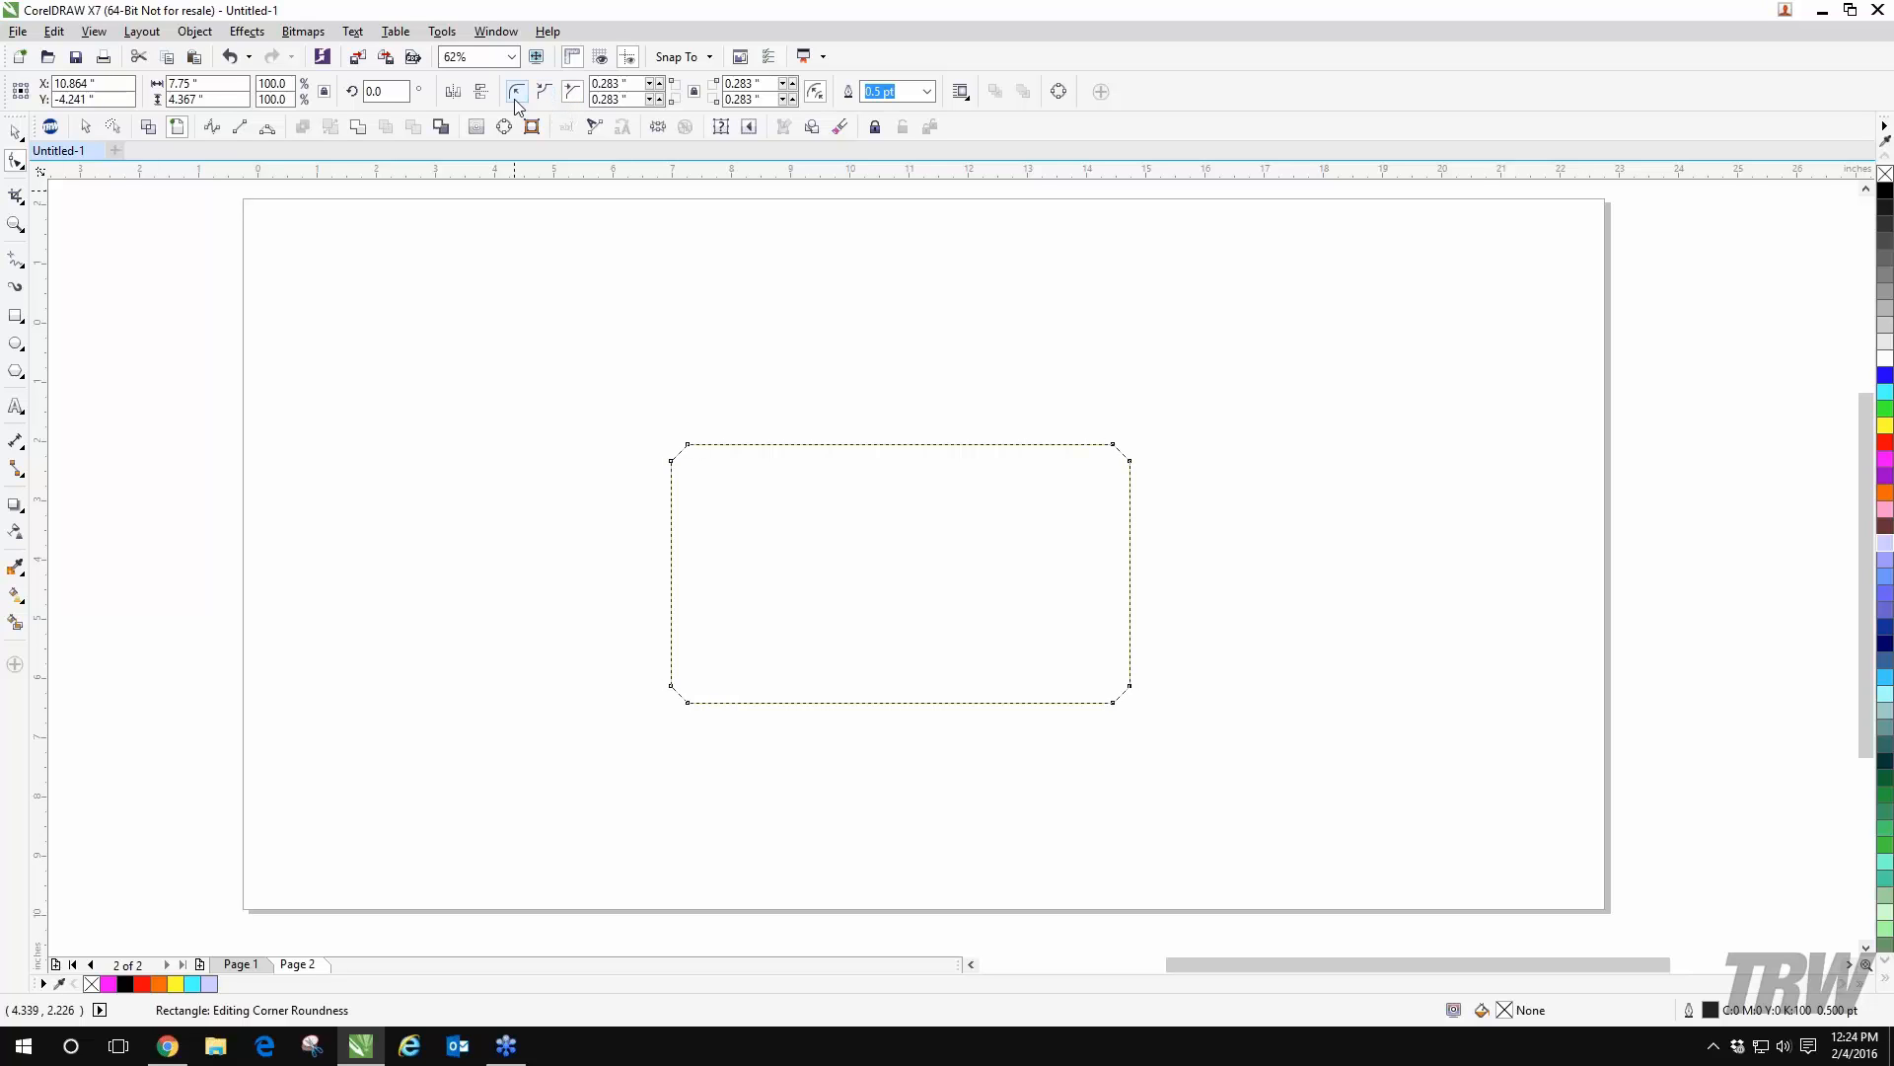
pyautogui.click(516, 95)
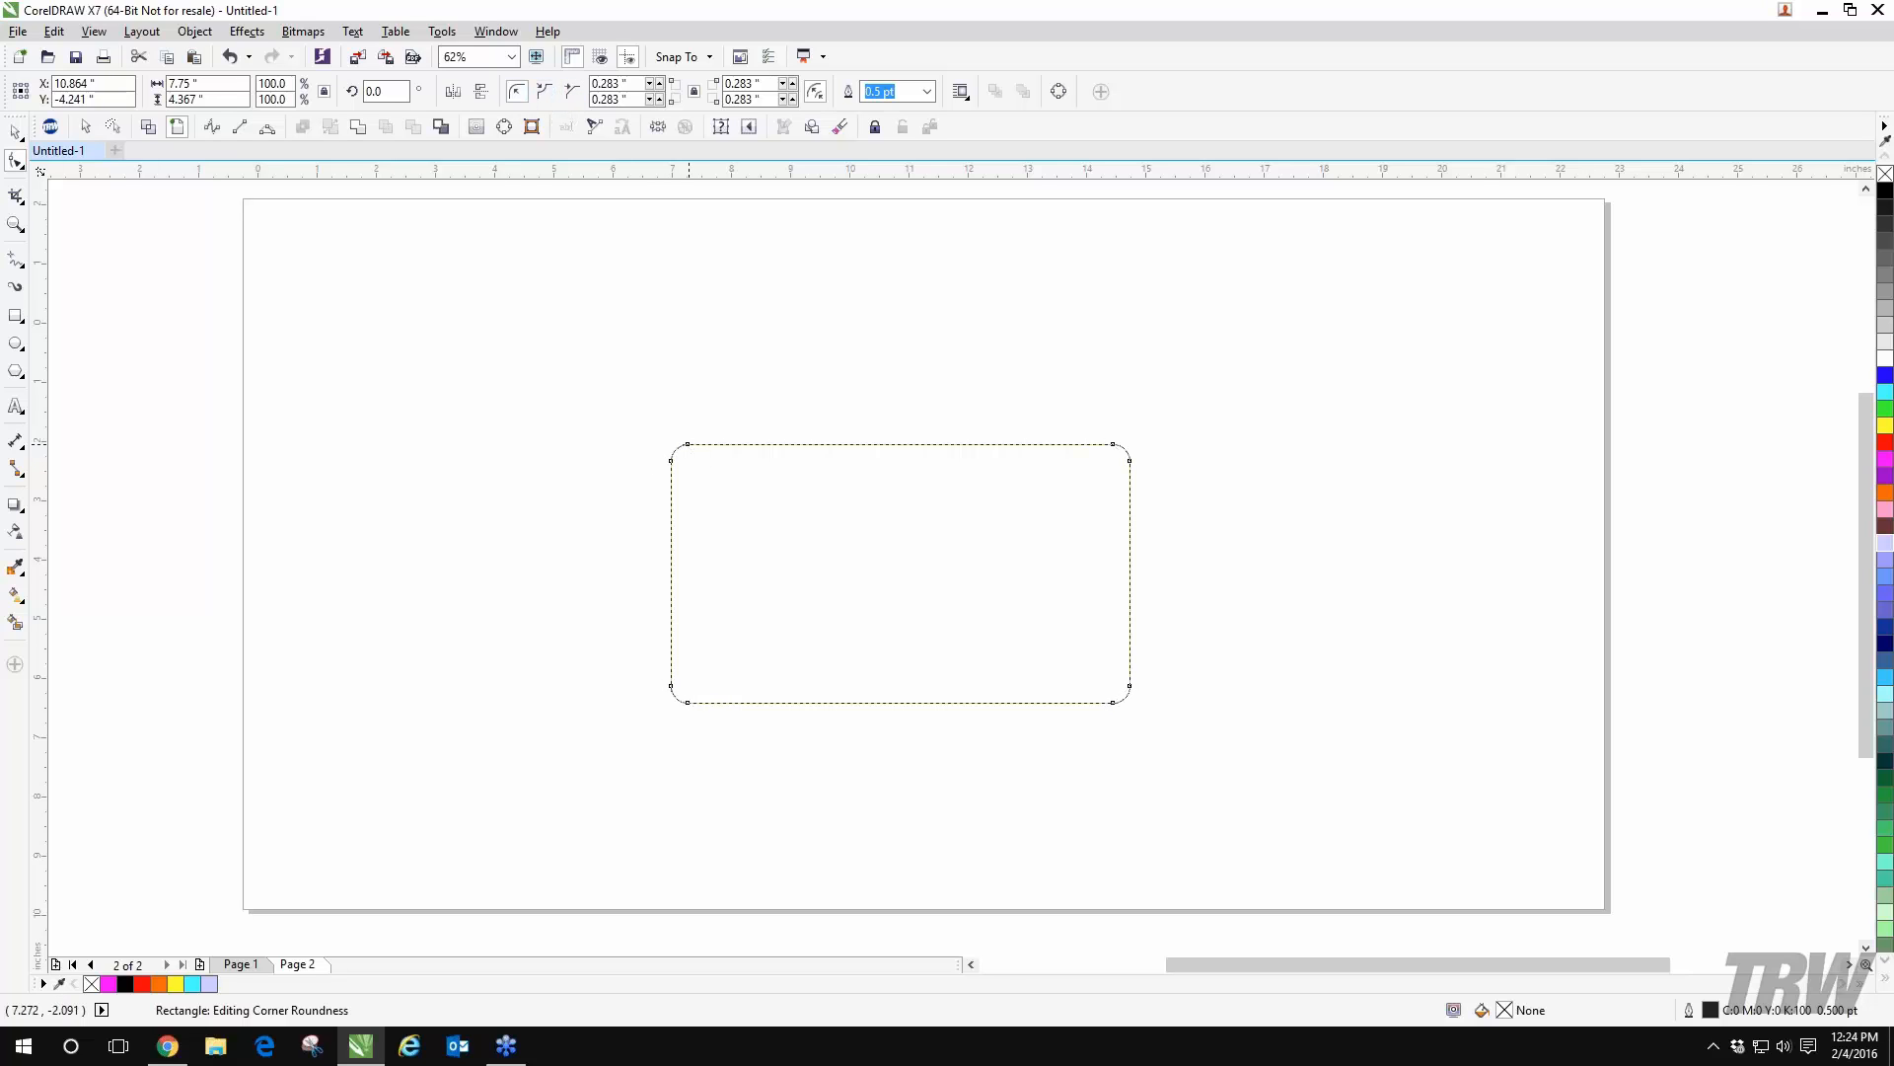
pyautogui.moveTo(687, 445)
pyautogui.mouseDown()
pyautogui.moveTo(797, 459)
pyautogui.moveTo(684, 444)
pyautogui.mouseUp()
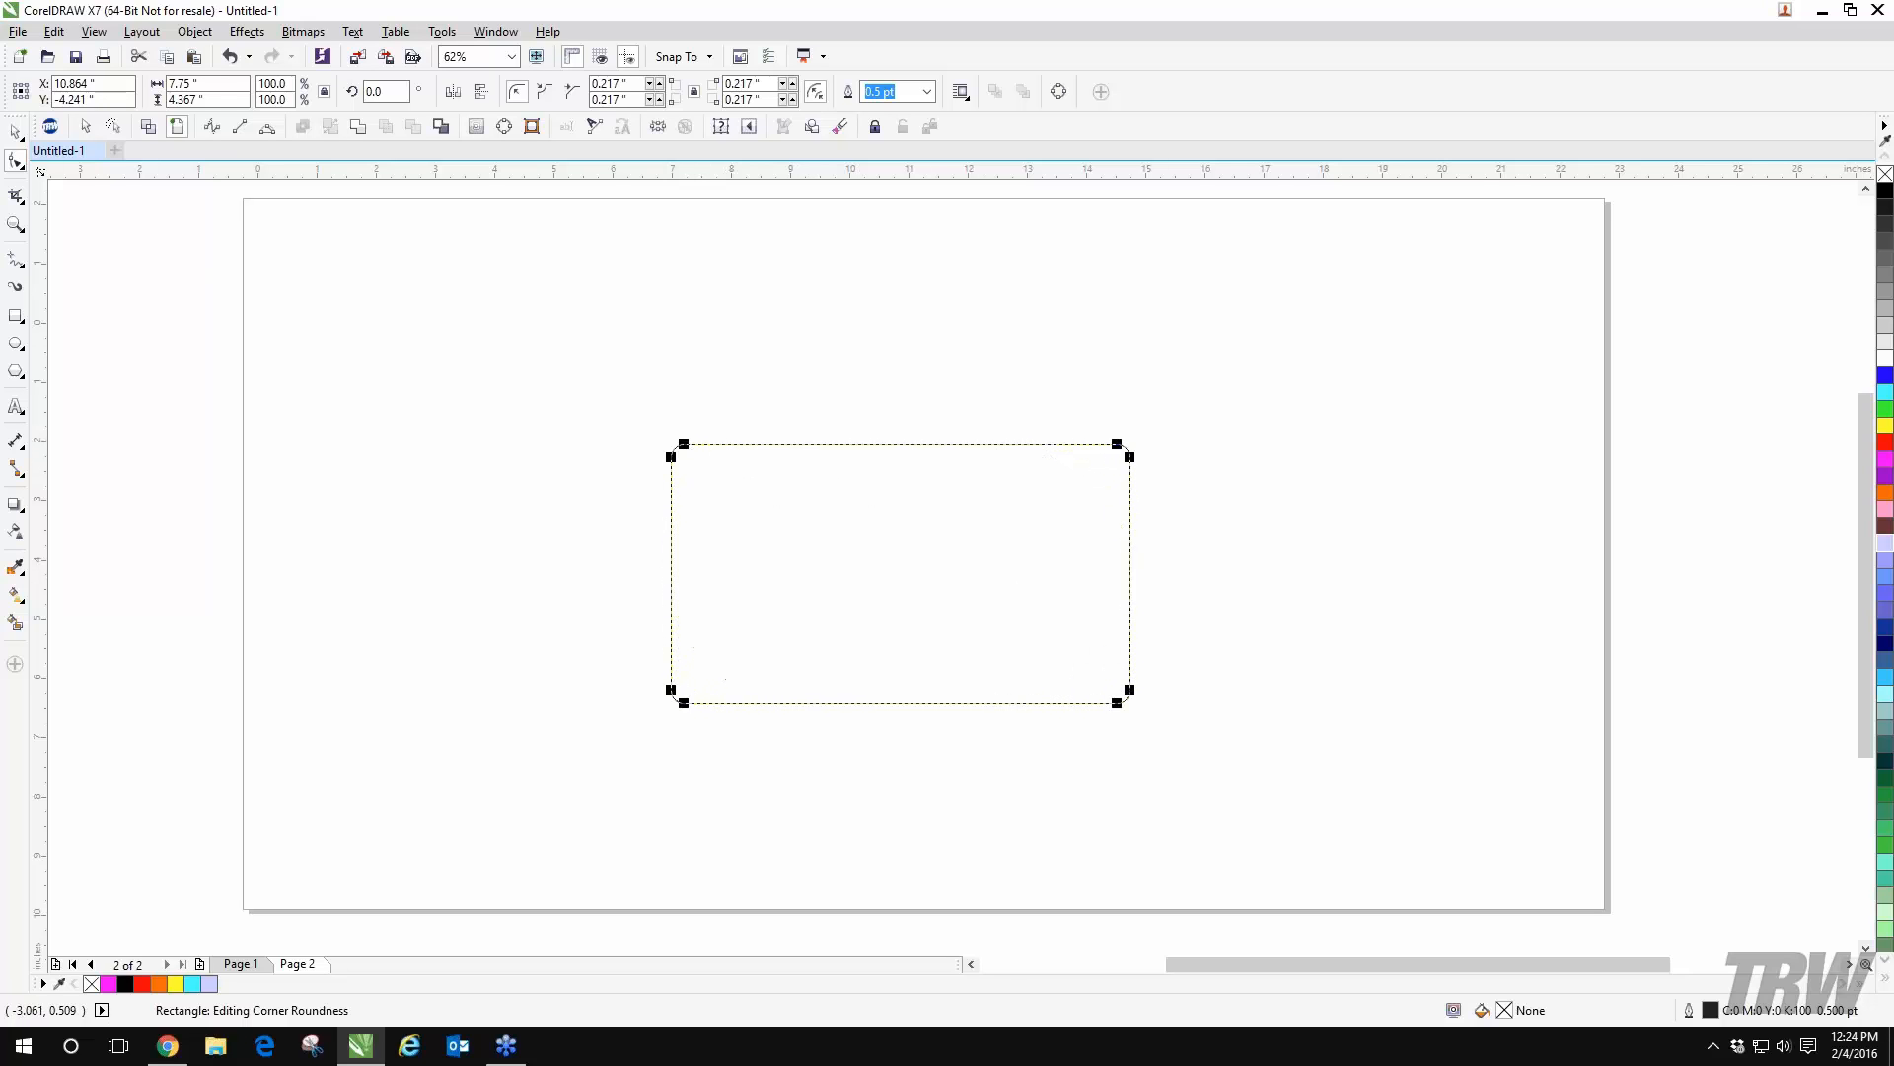
# - Draw a rectangle about 3.38 by 2.55 inches near the page's upper-left corner and chamfer only its upper-left corner
pyautogui.click(16, 316)
pyautogui.moveTo(257, 257); pyautogui.dragTo(458, 408)
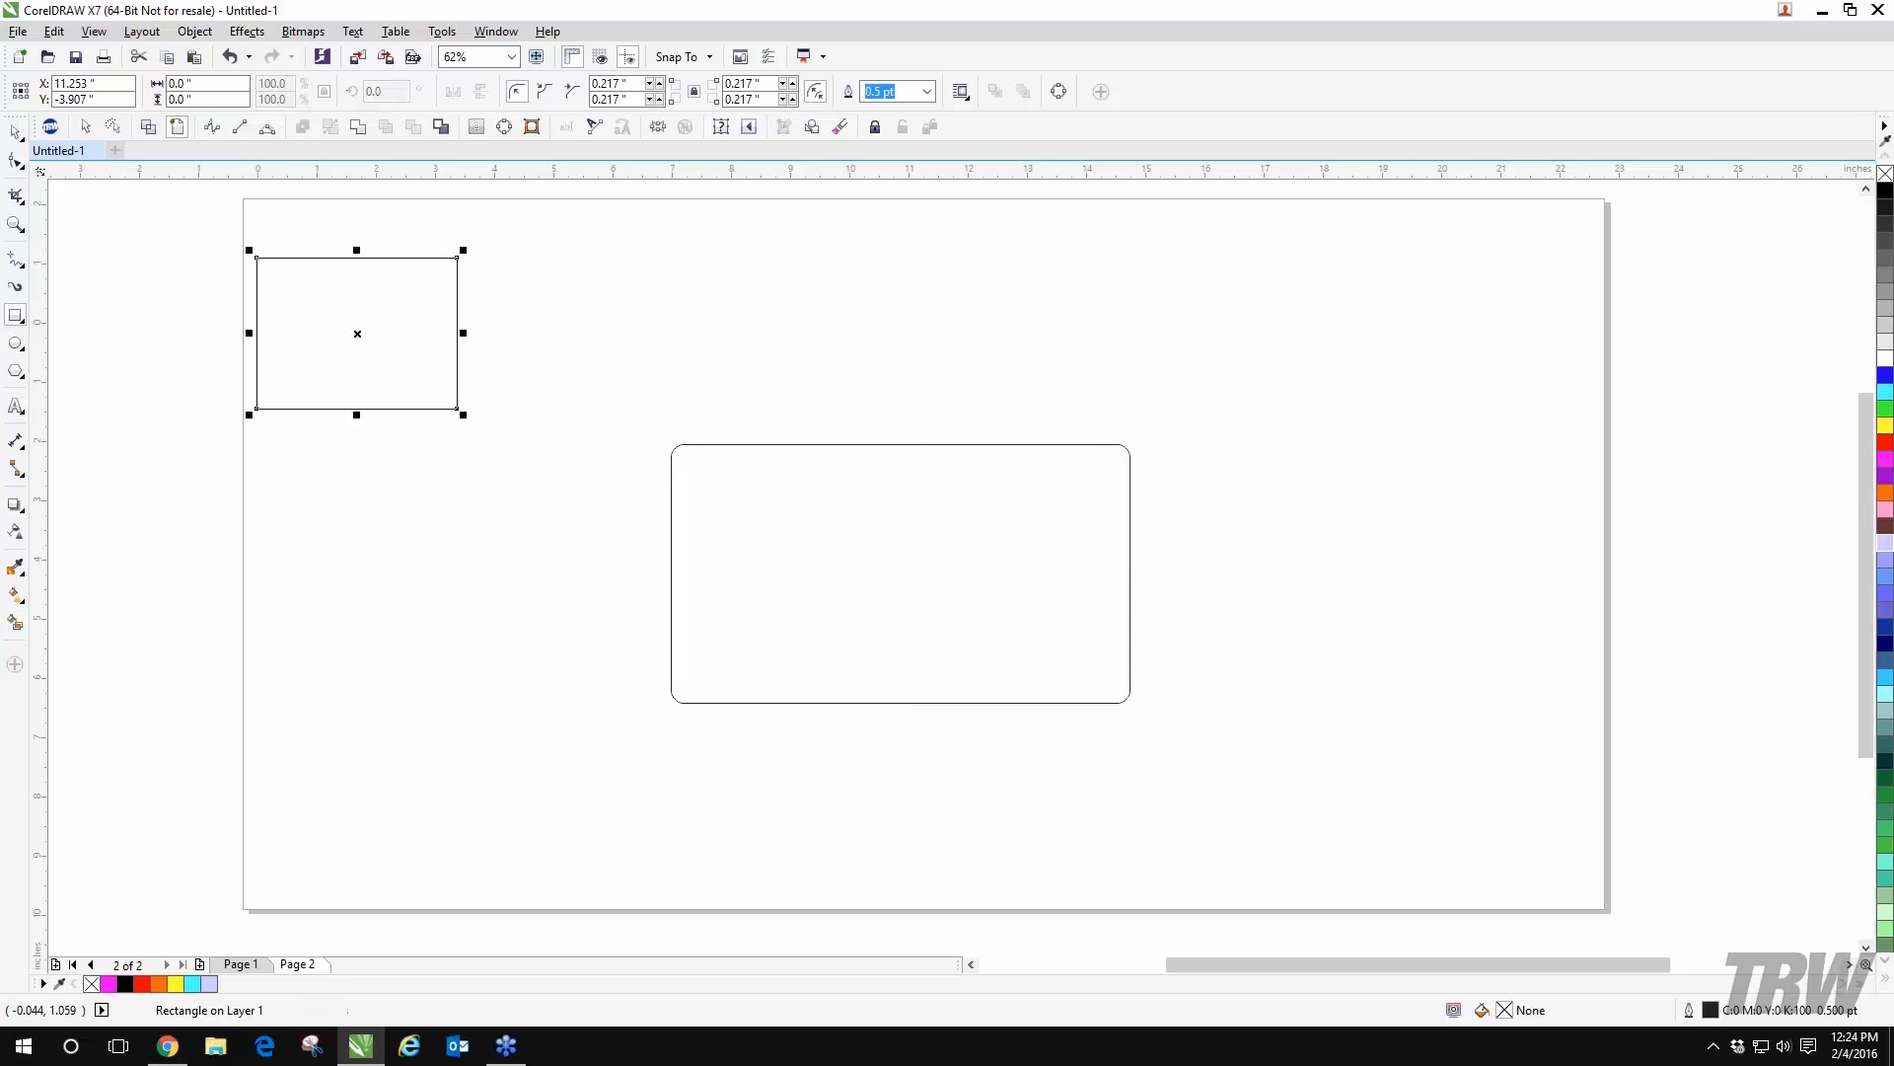
pyautogui.click(16, 161)
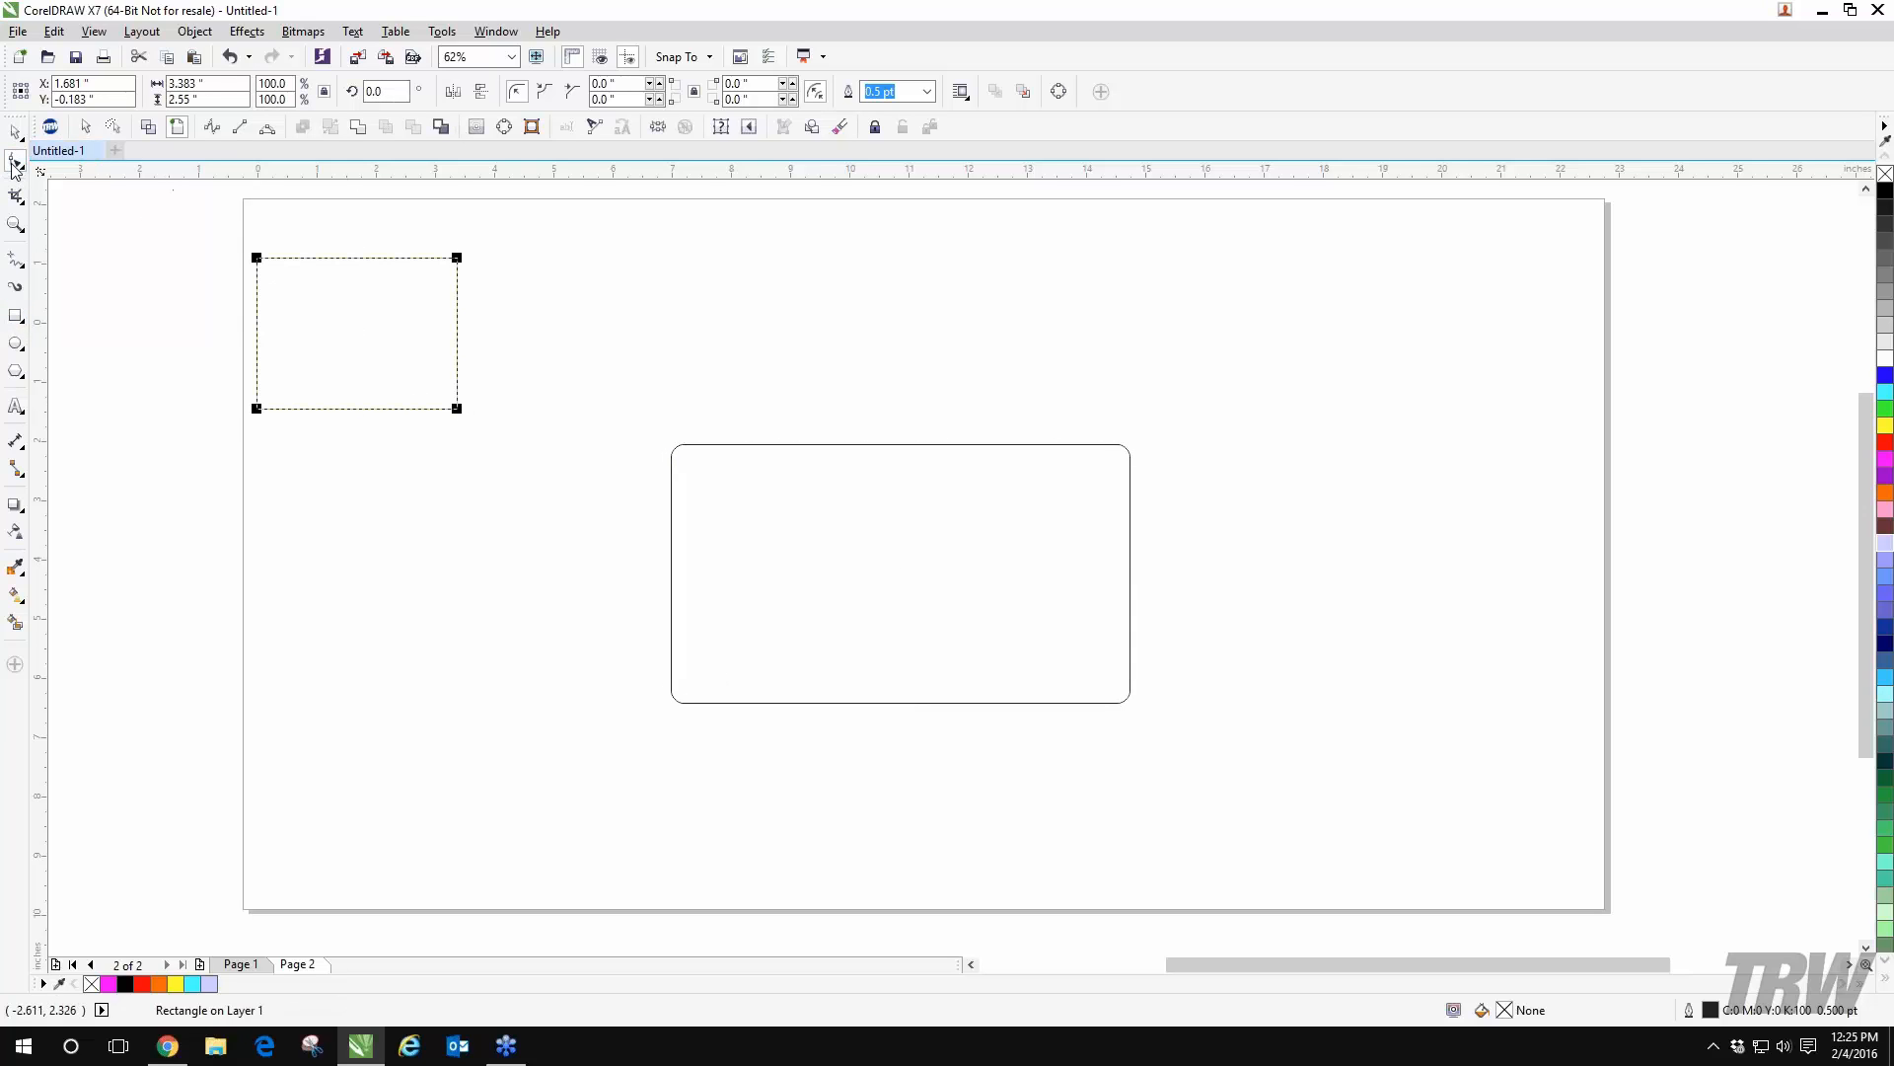
pyautogui.click(539, 103)
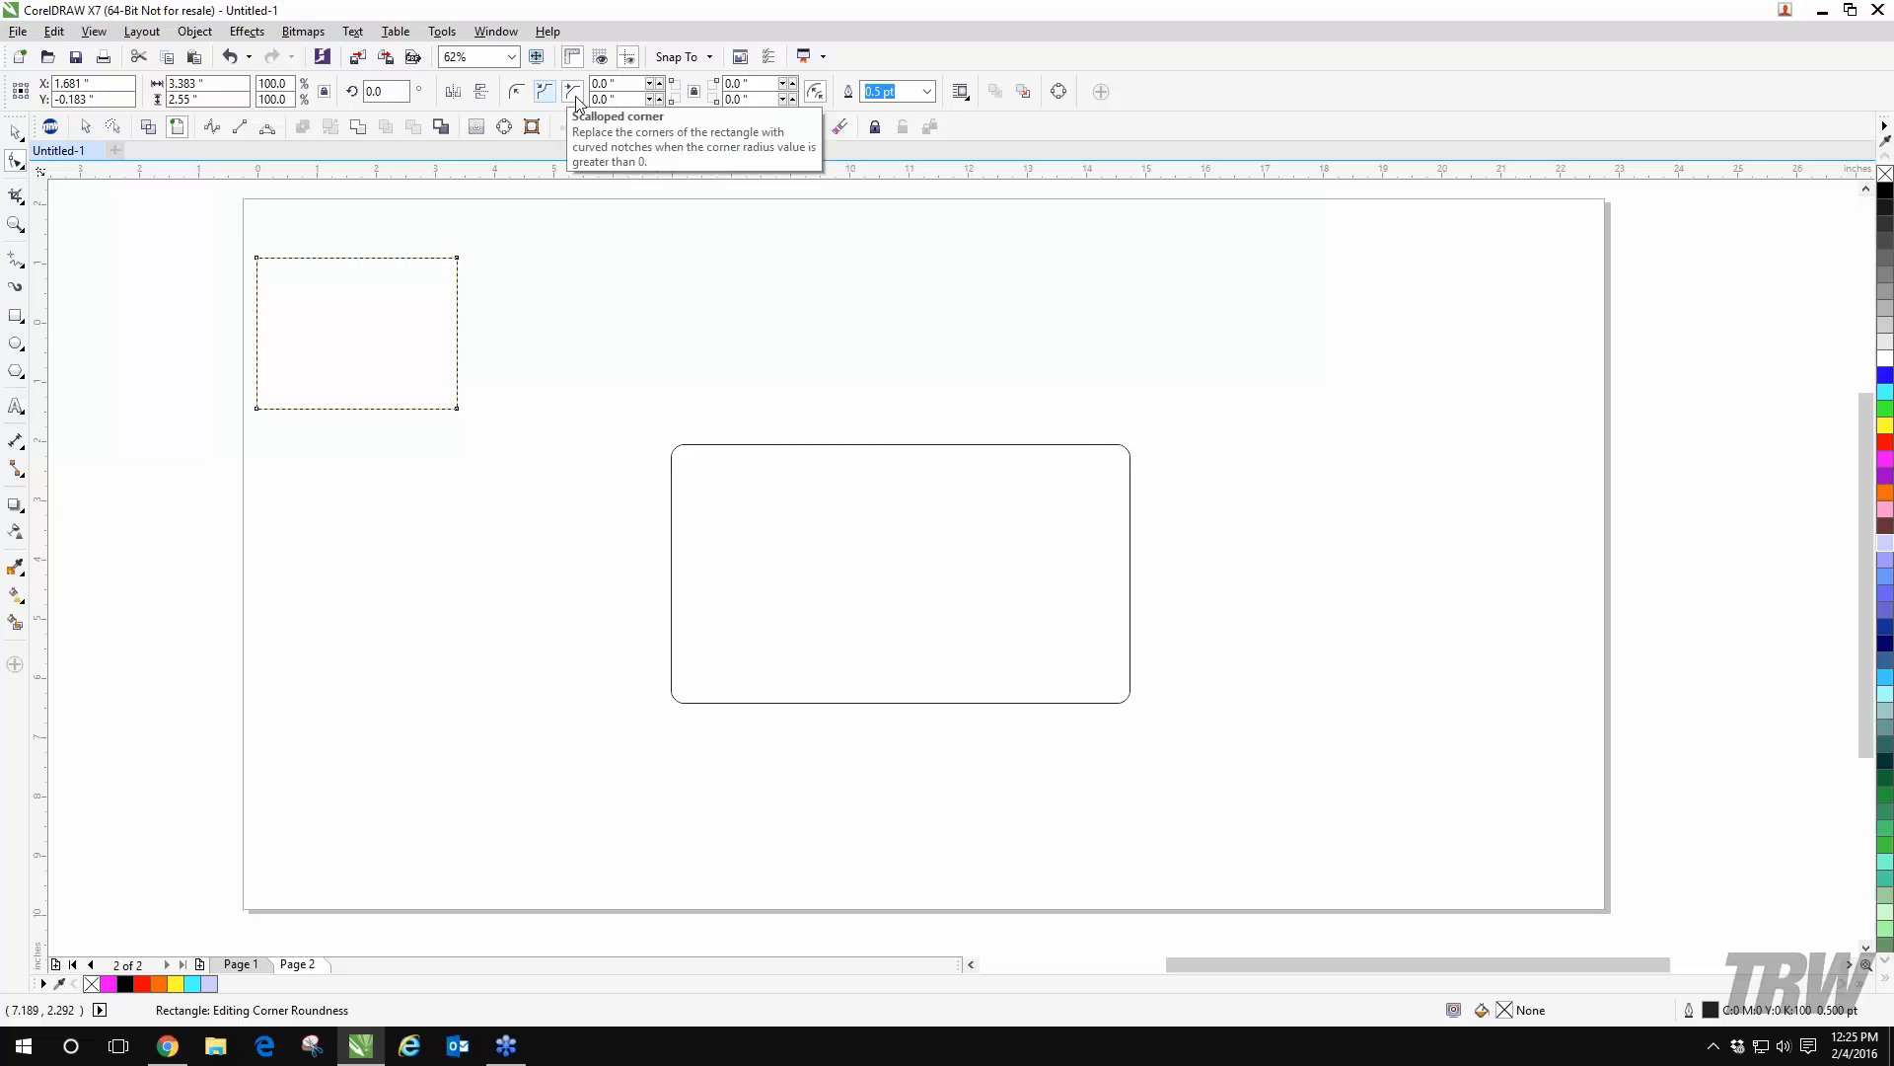
pyautogui.click(257, 258)
# - Delete both the chamfered rectangle and the rounded rectangle from the page
pyautogui.click(17, 136)
pyautogui.click(174, 253)
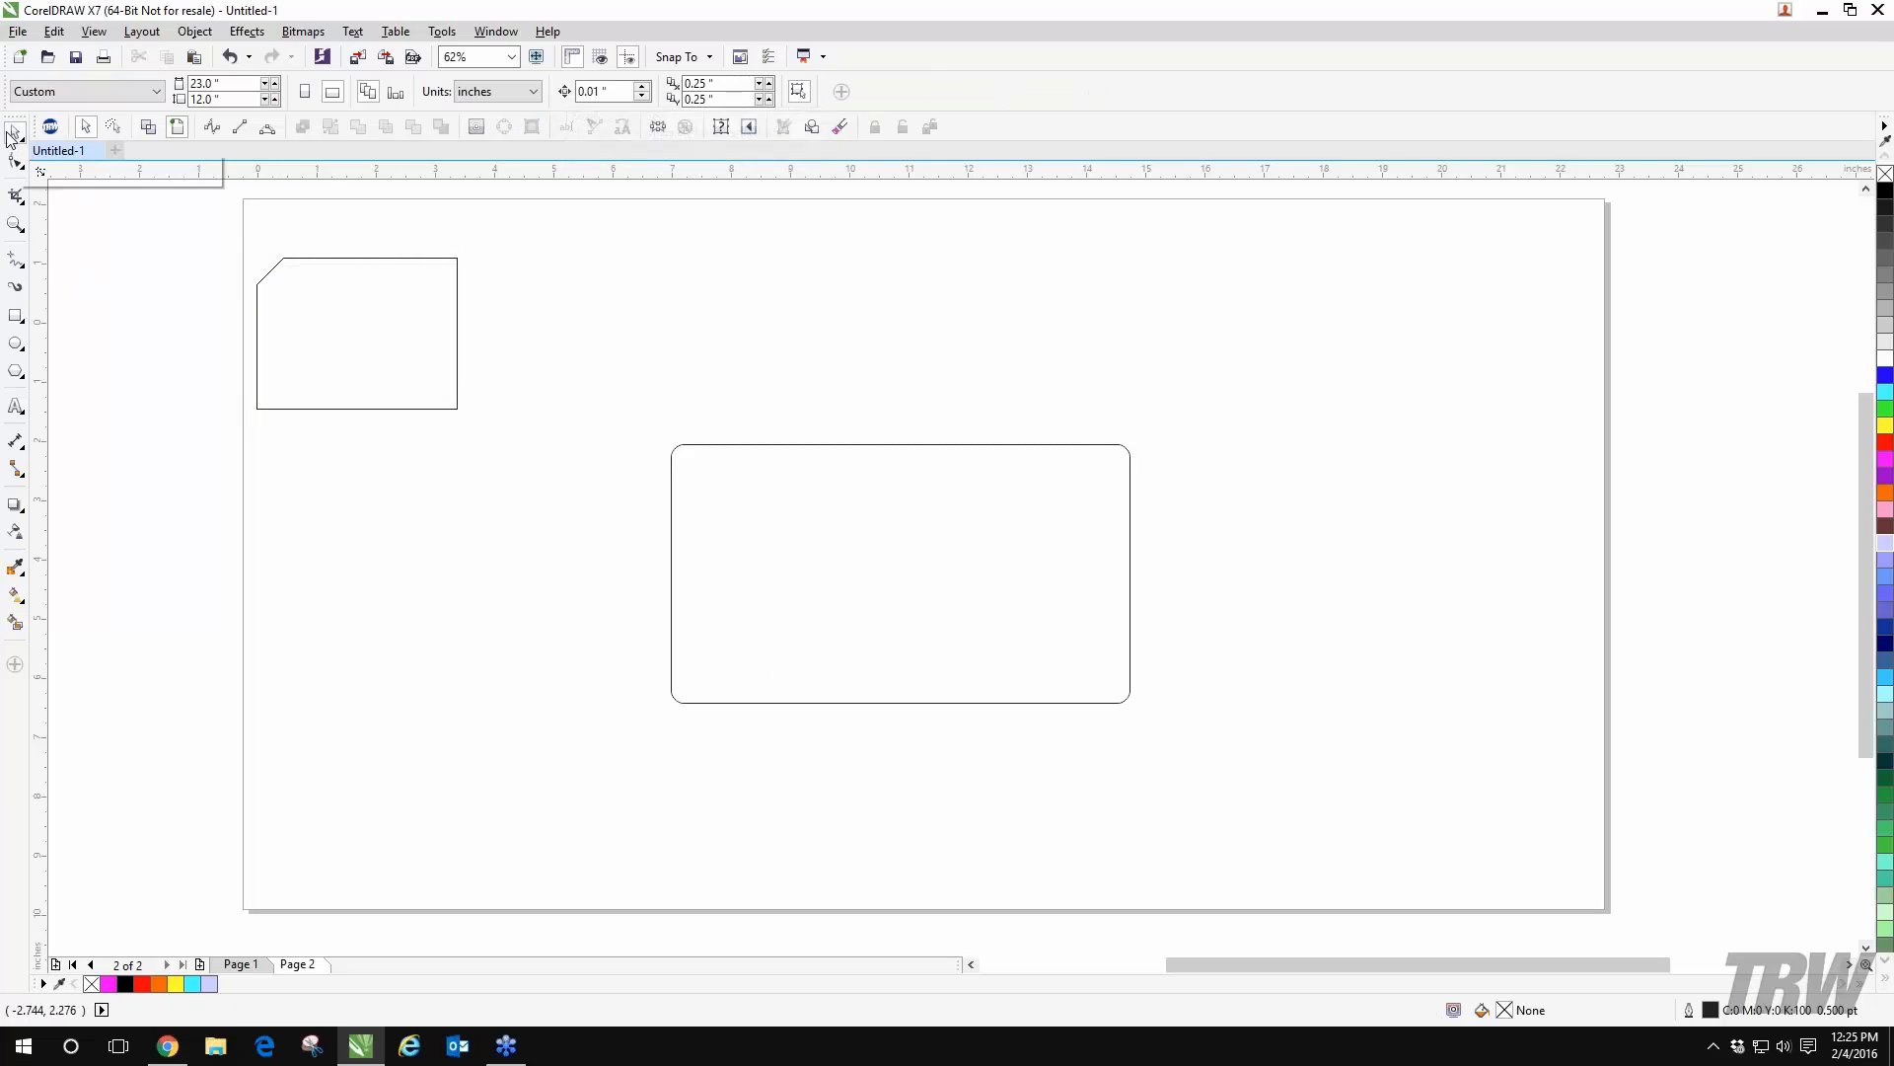
pyautogui.moveTo(169, 232); pyautogui.dragTo(1387, 820)
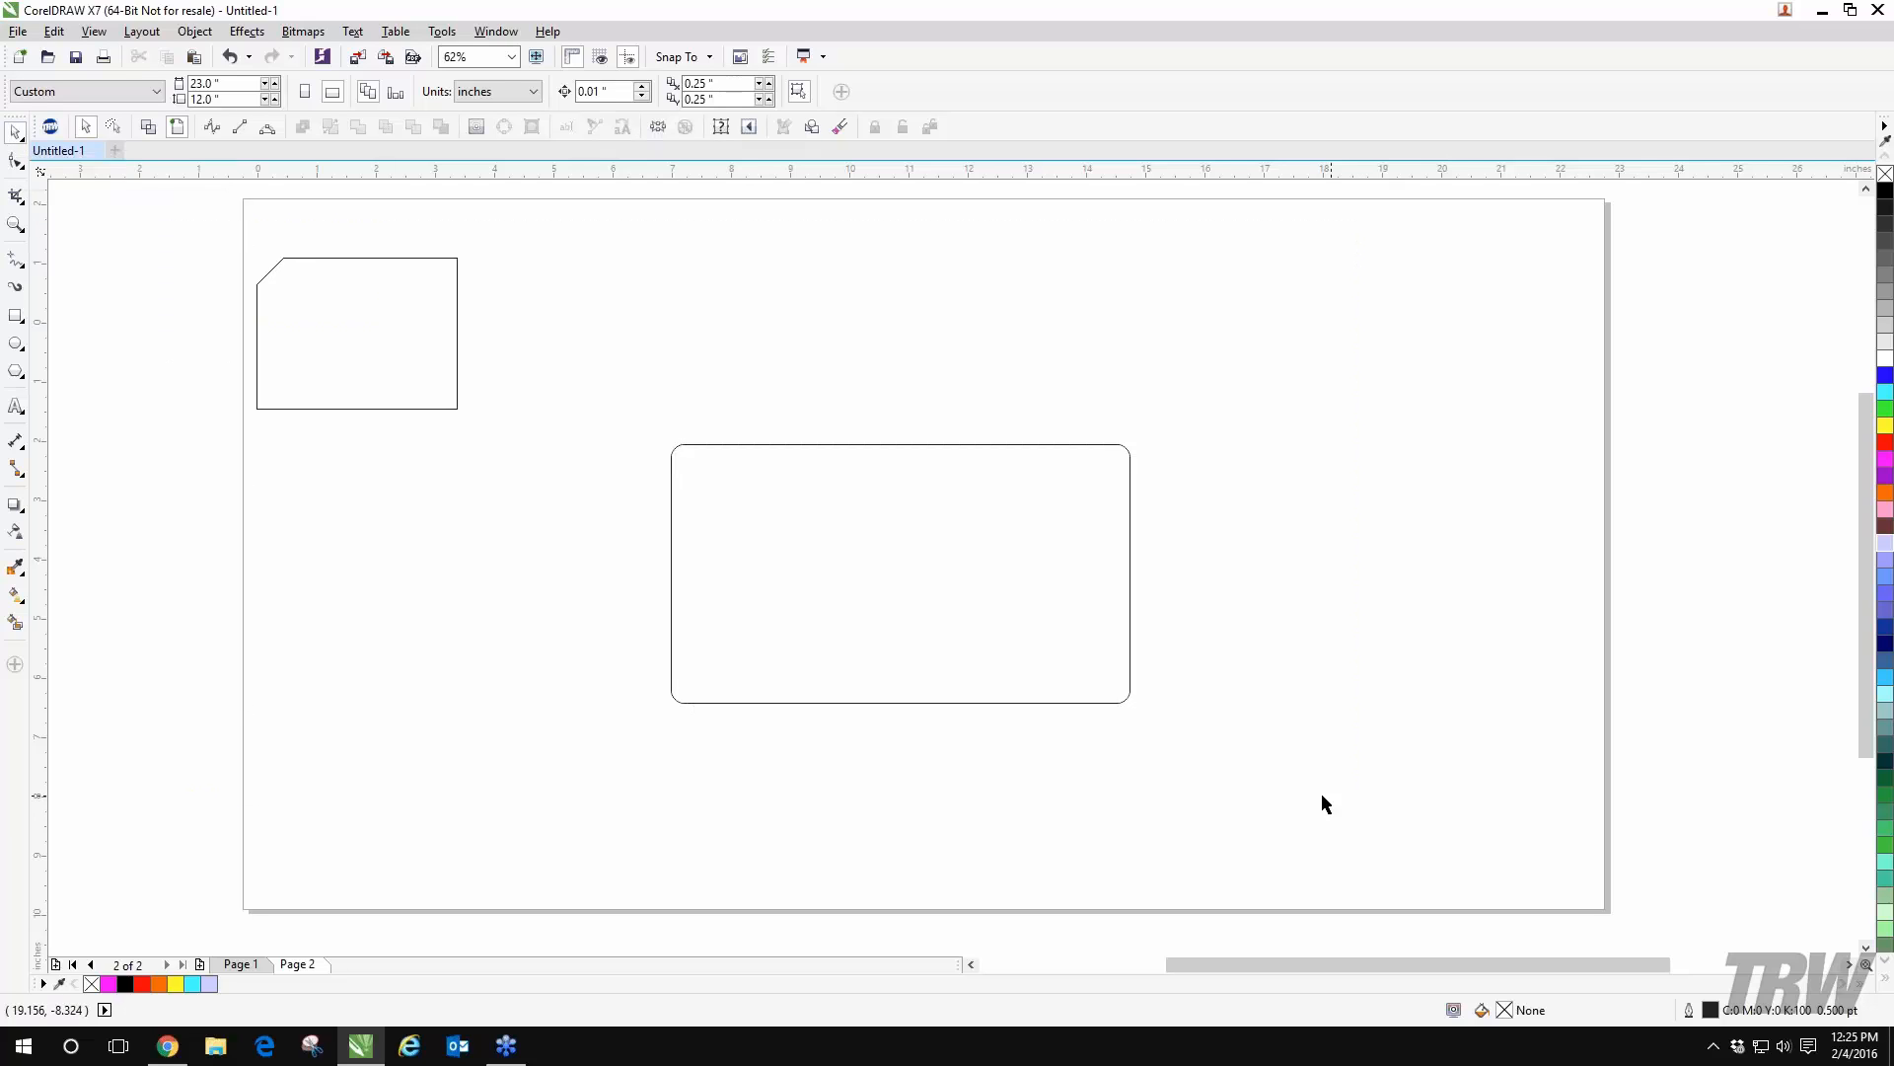
pyautogui.press('Delete')
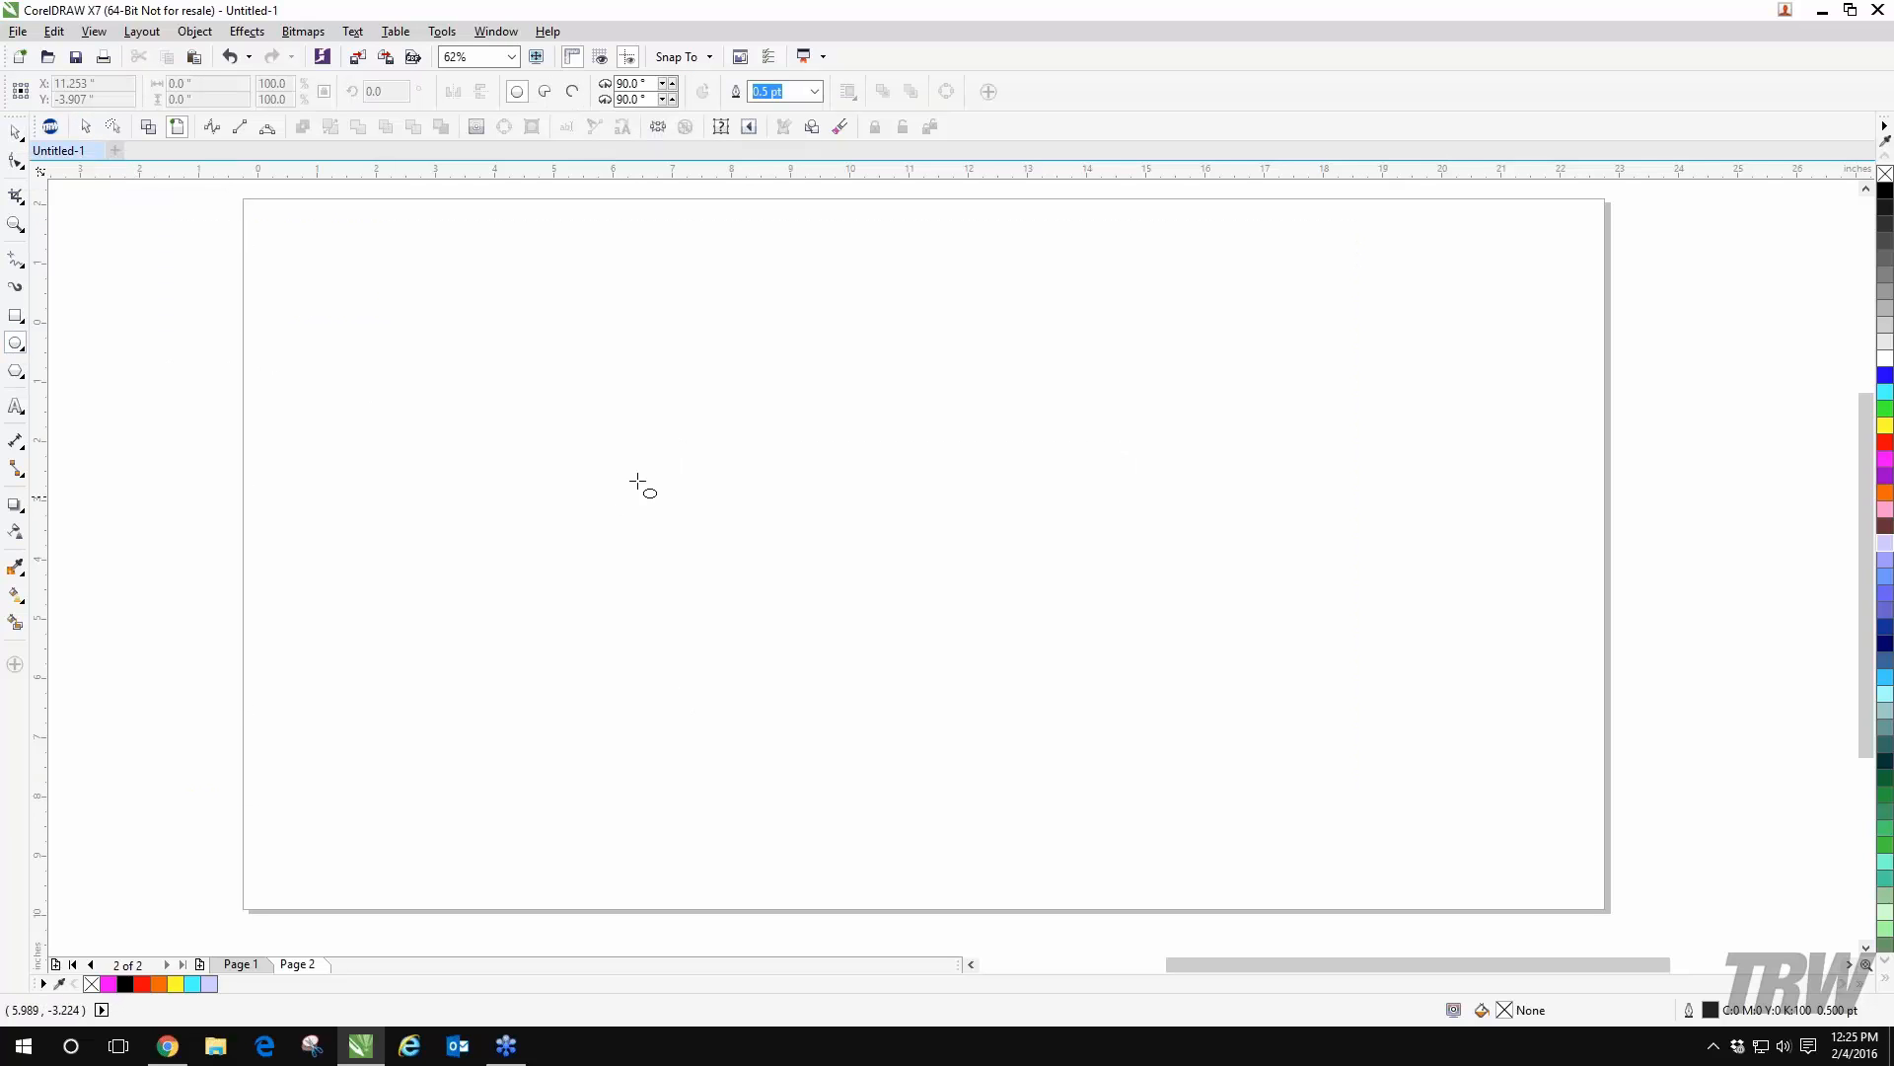
# - Draw a tall ellipse about 4.5 by 6.2 inches and, to its right, a wide one about 11.6 by 3.2 inches
pyautogui.moveTo(444, 270); pyautogui.dragTo(660, 559)
pyautogui.moveTo(707, 624); pyautogui.dragTo(713, 639)
pyautogui.moveTo(813, 309); pyautogui.dragTo(1499, 494)
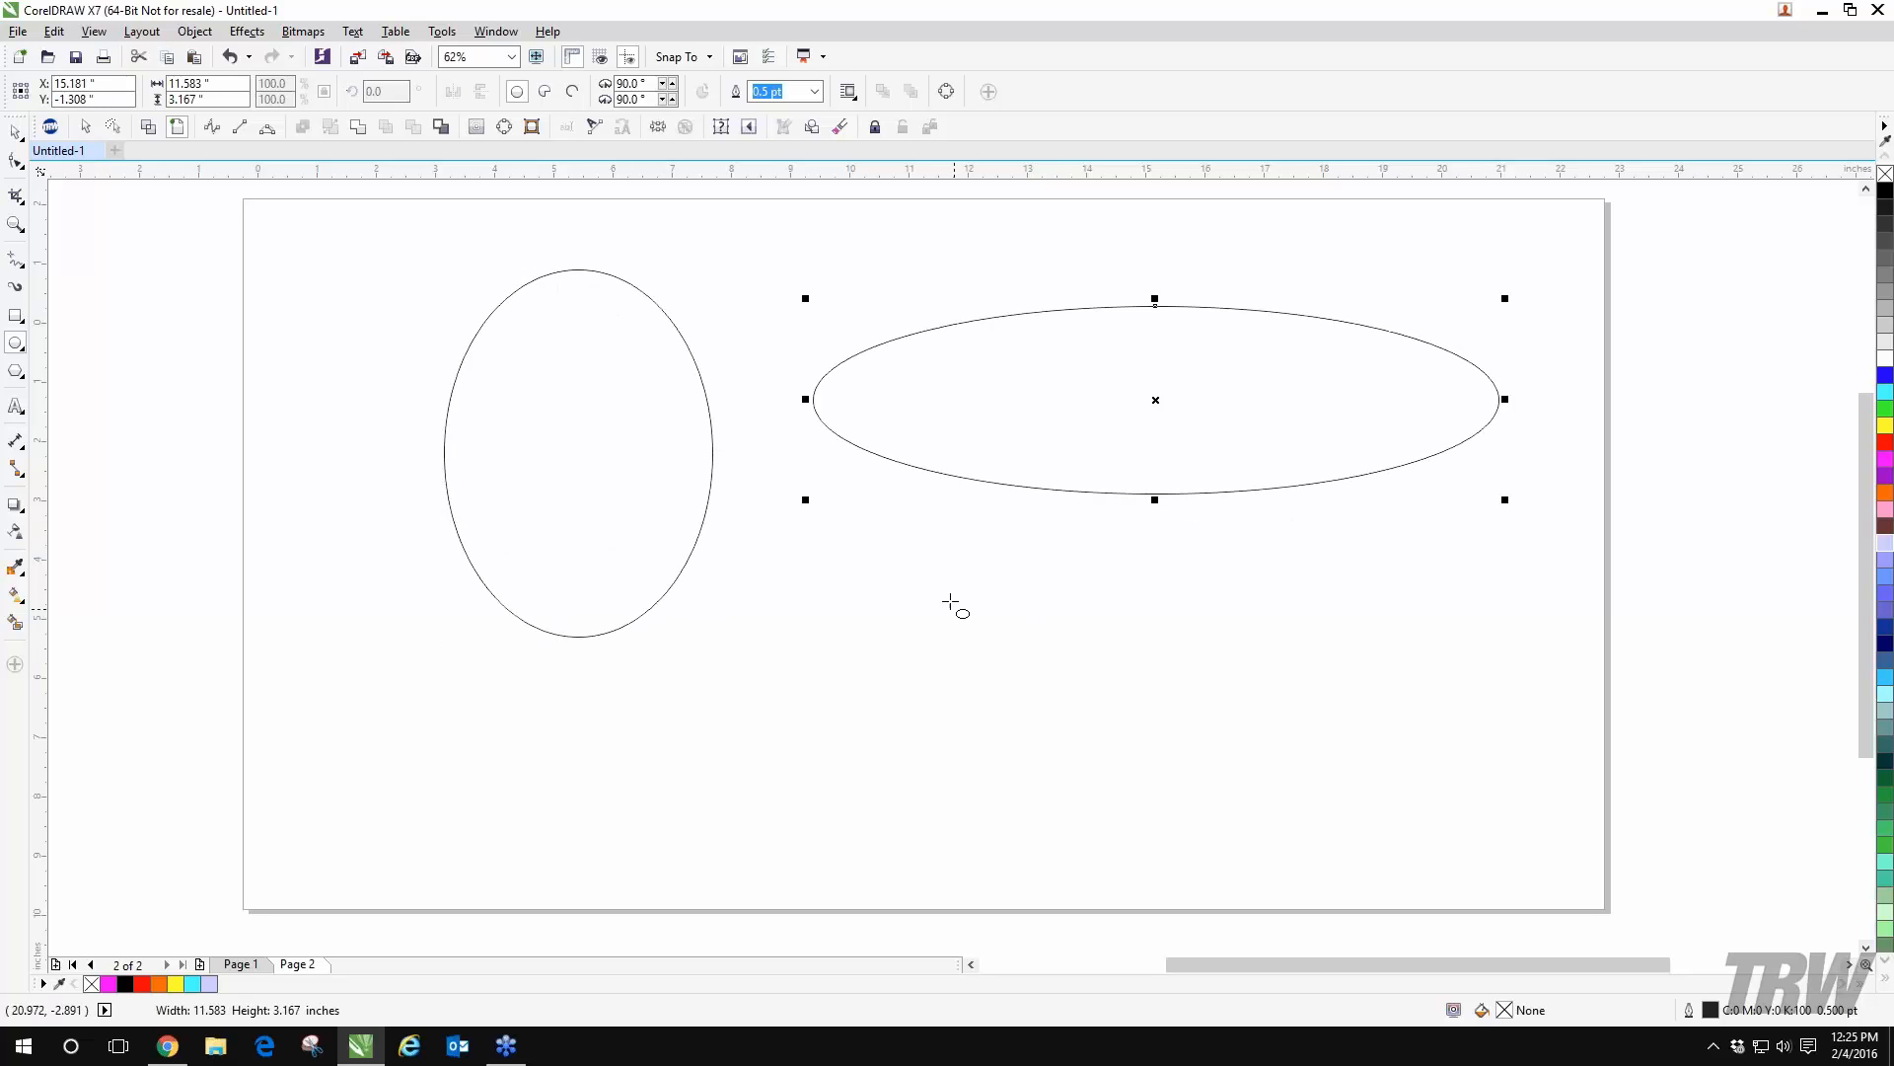
# - Draw an ellipse about 9.4 by 4.7 inches below the wide one and replace it with a circle about 3.8 inches across
pyautogui.moveTo(896, 567); pyautogui.dragTo(1467, 861)
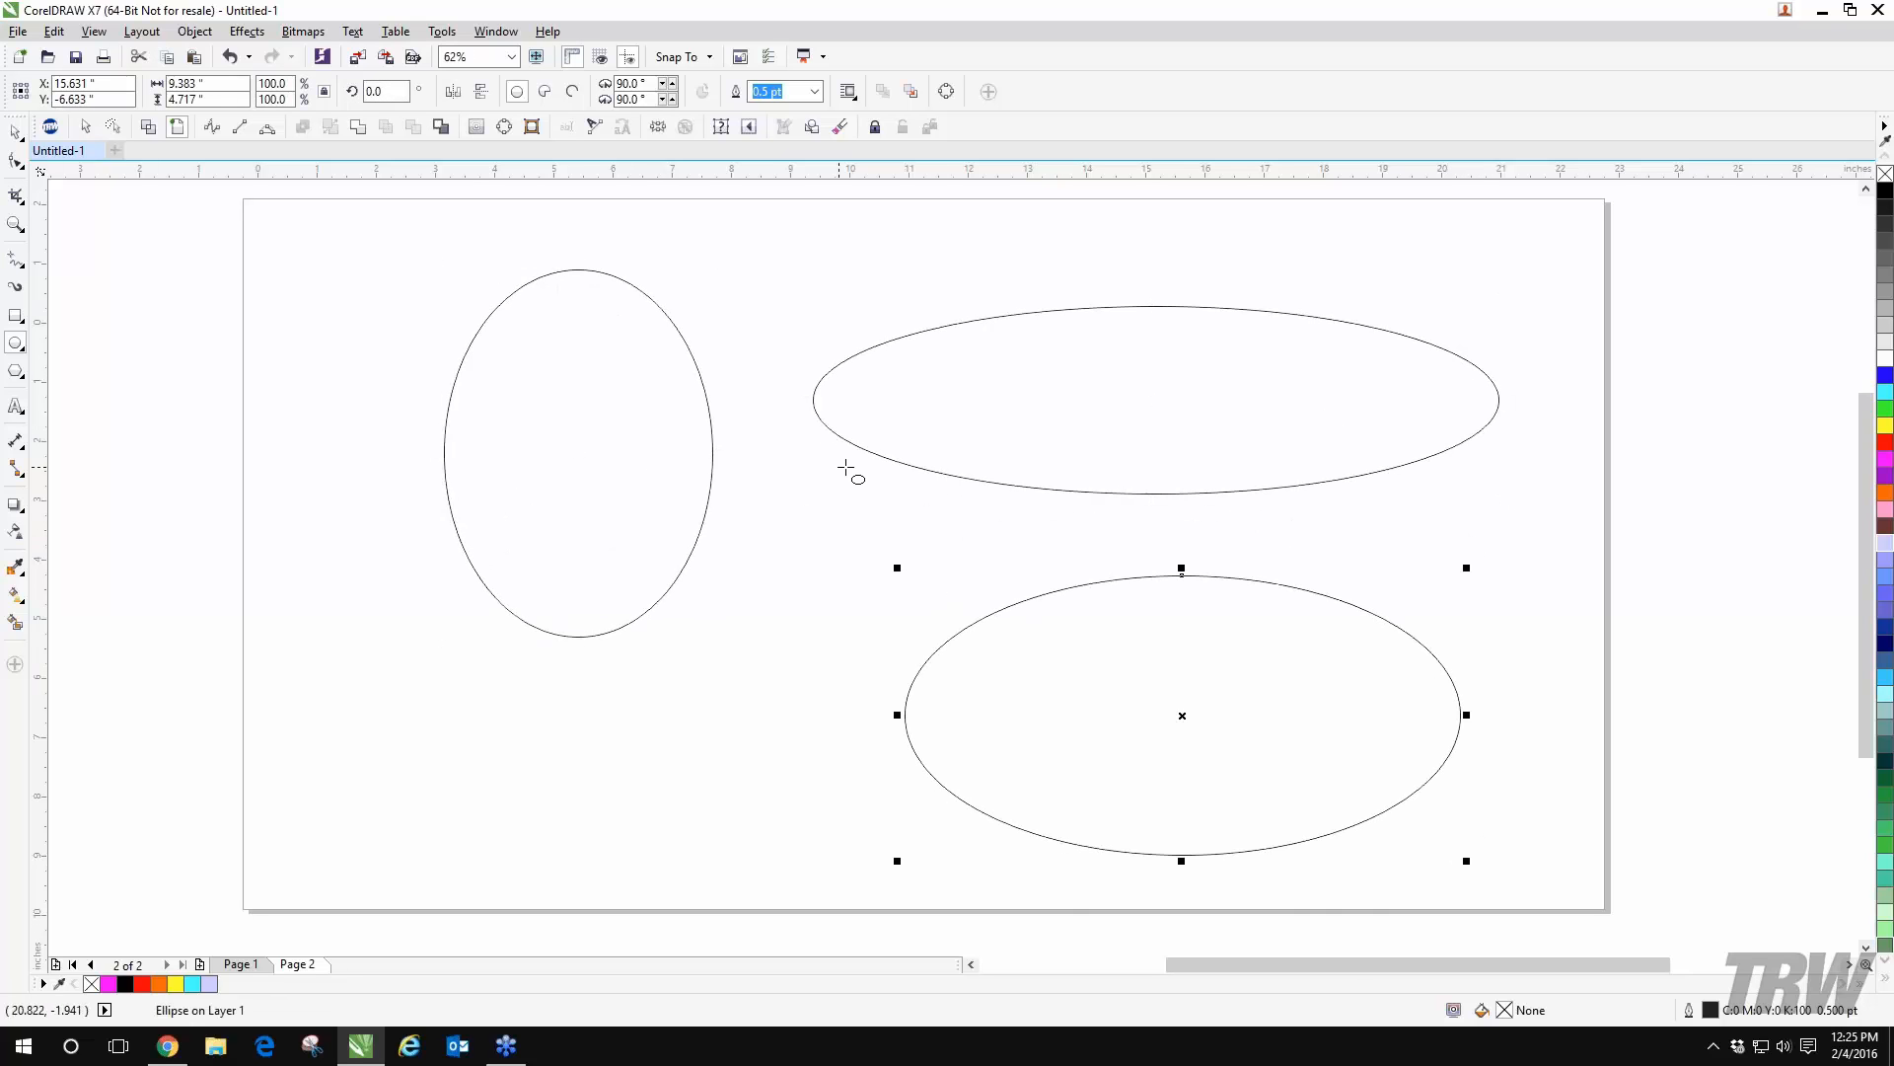
pyautogui.press('Delete')
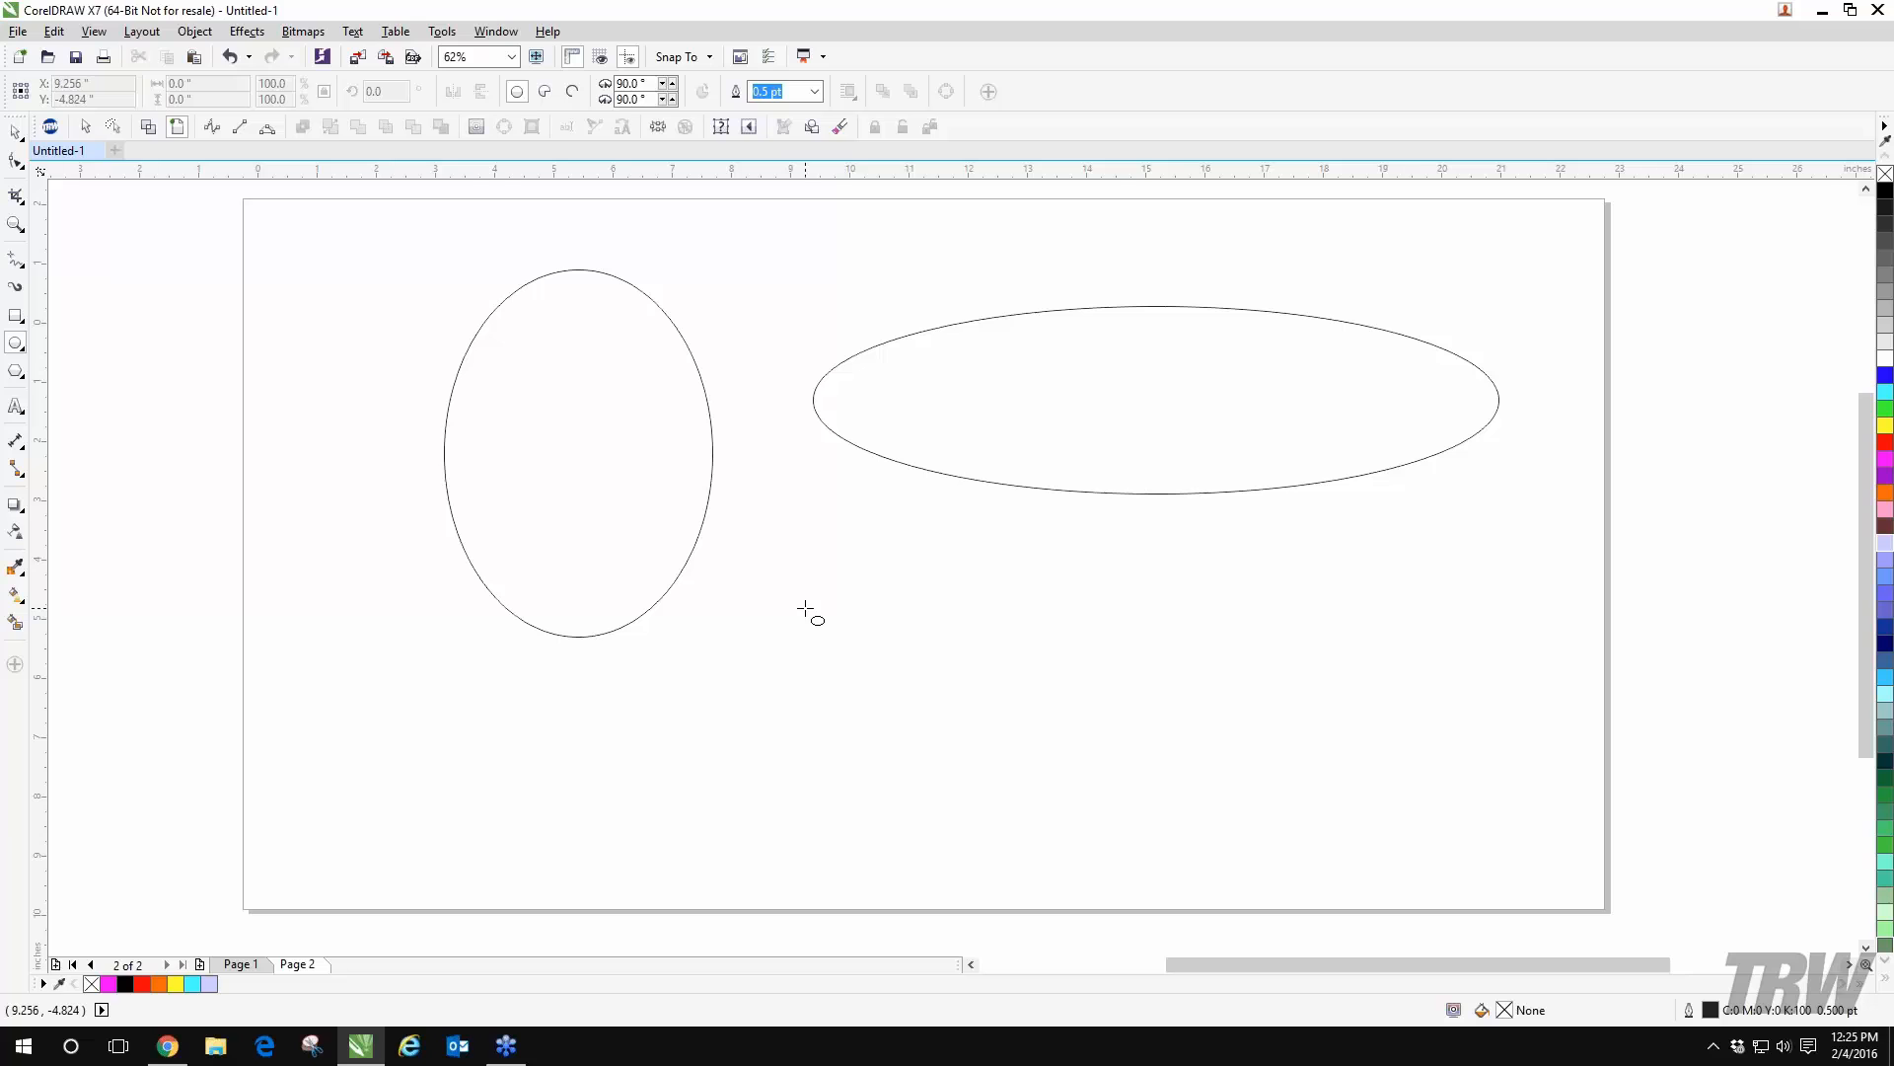
pyautogui.moveTo(805, 609); pyautogui.dragTo(1031, 833)
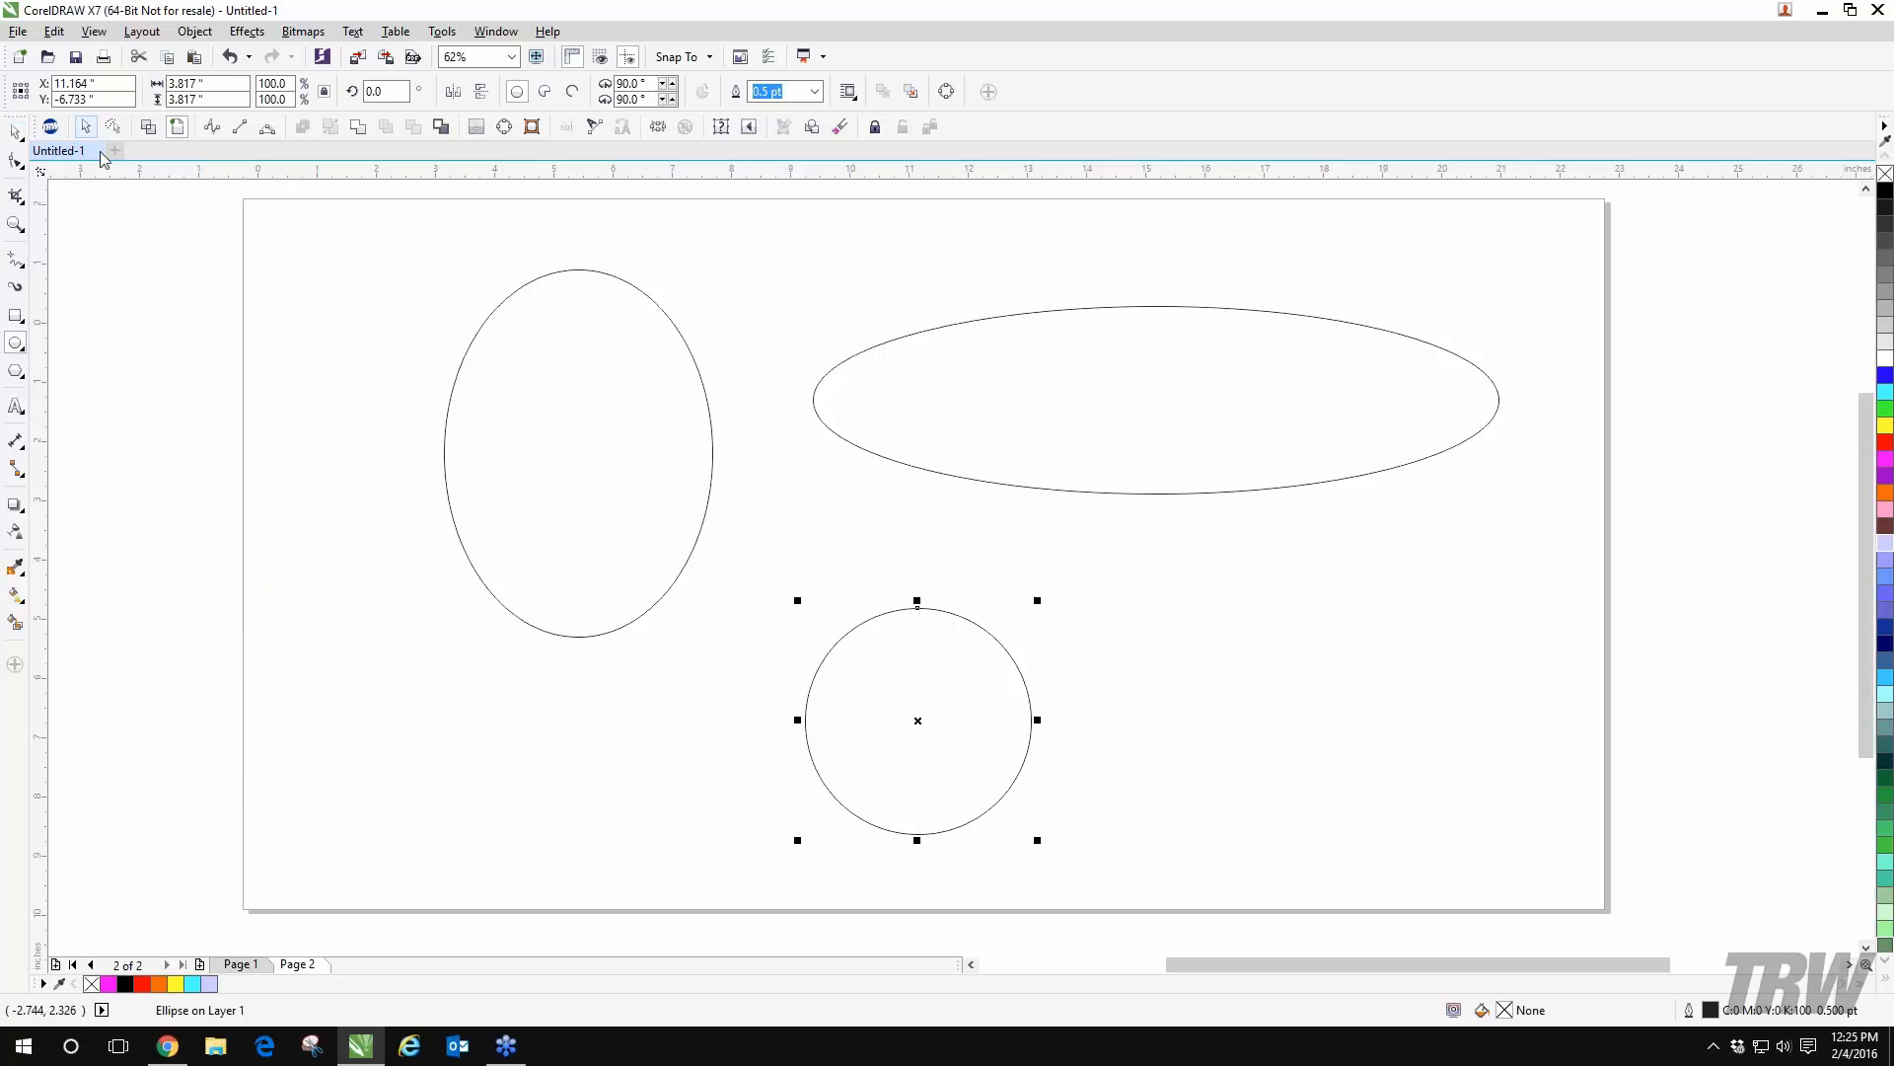
# - Delete the wide and tall ellipses and move the remaining circle slightly up and to the left
pyautogui.click(14, 132)
pyautogui.click(1102, 485)
pyautogui.press('Delete')
pyautogui.click(635, 401)
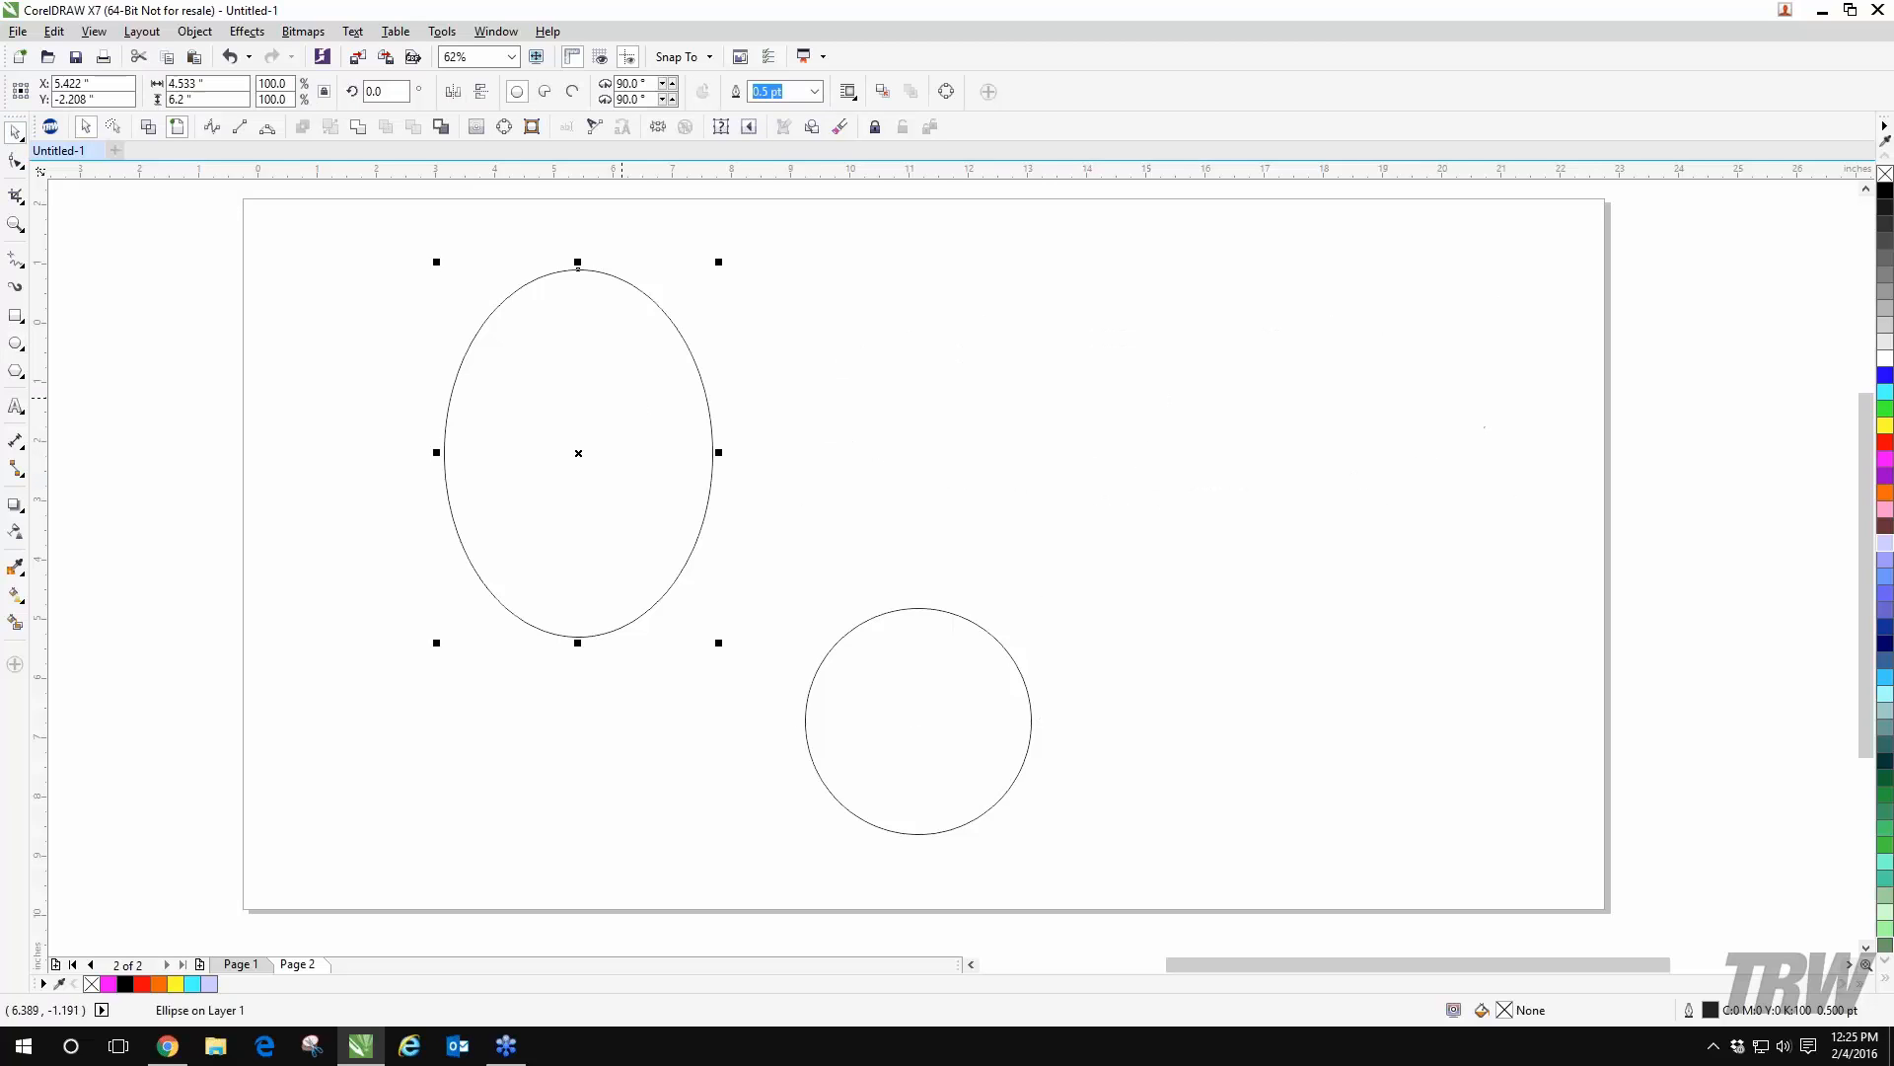
pyautogui.press('Delete')
pyautogui.moveTo(918, 609); pyautogui.dragTo(815, 563)
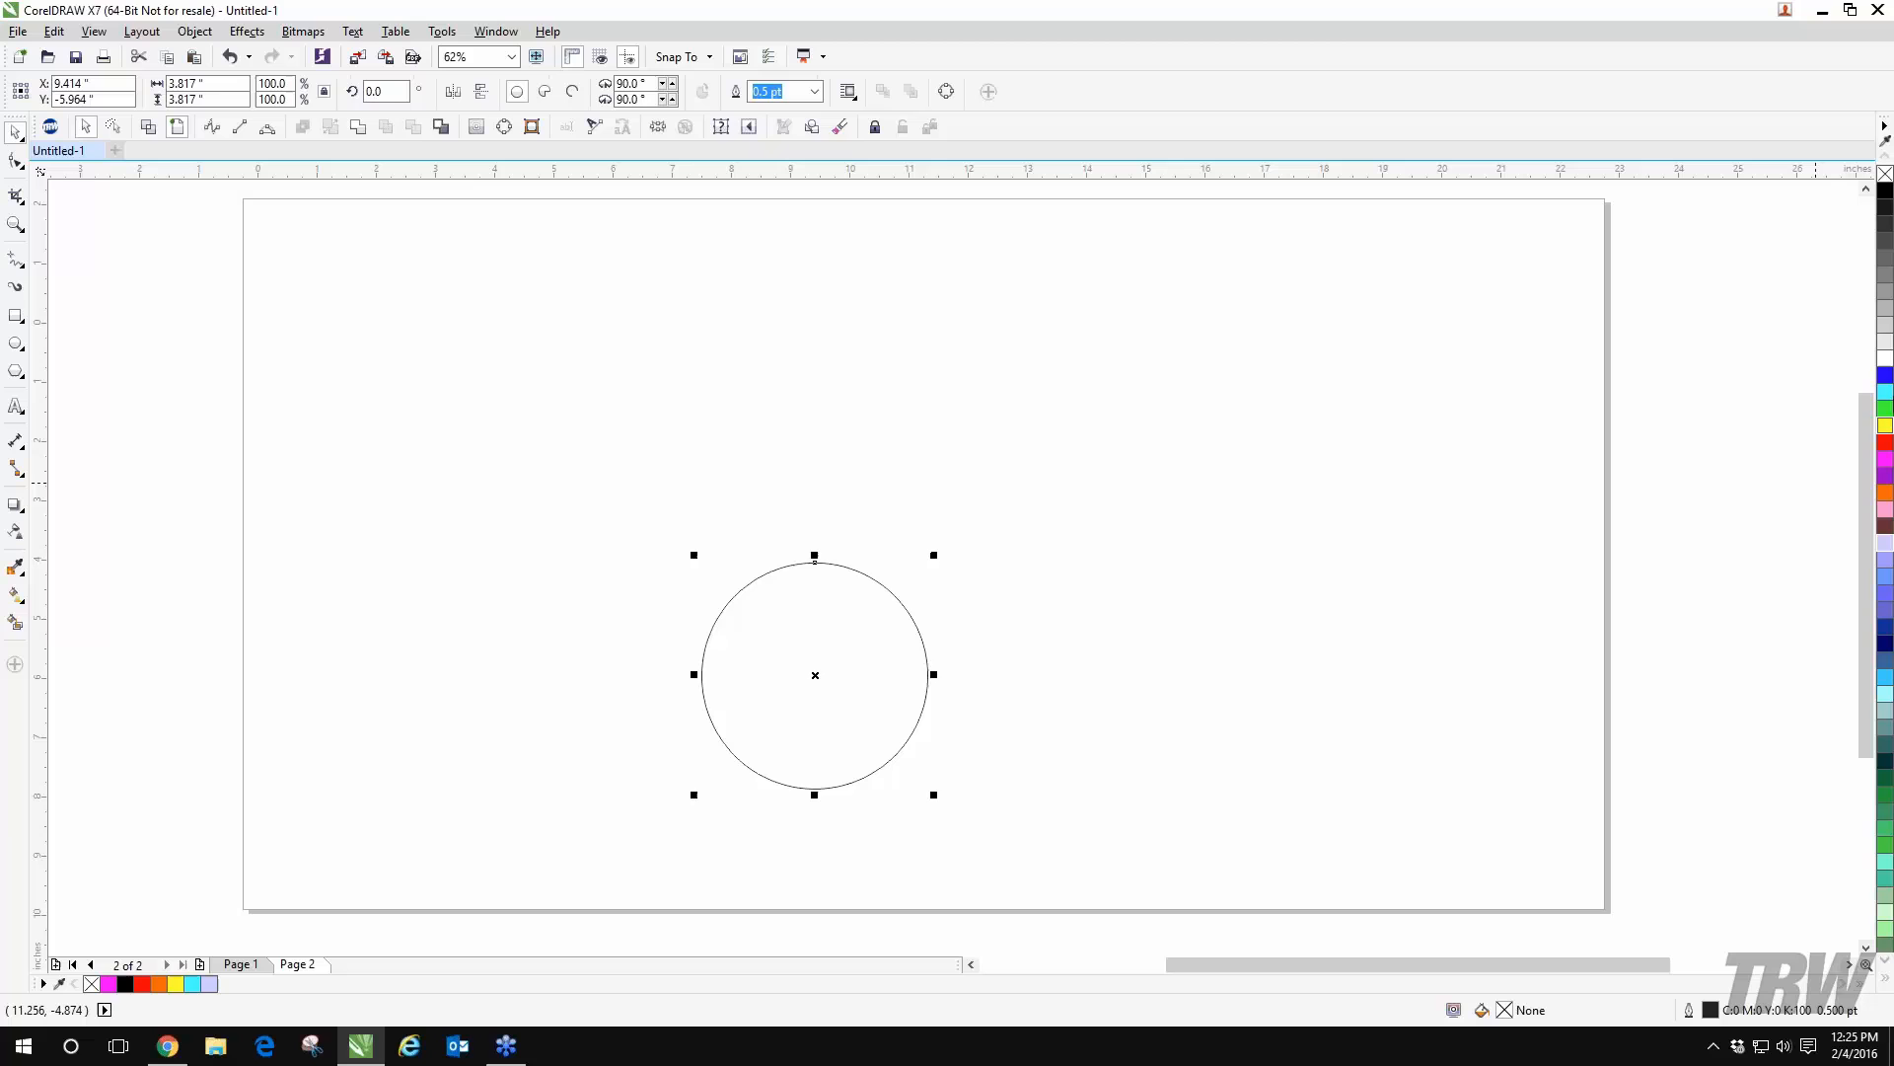
# - Try yellow, dark gray and purple fills on the circle and delete it from the page
pyautogui.click(1885, 425)
pyautogui.click(1886, 241)
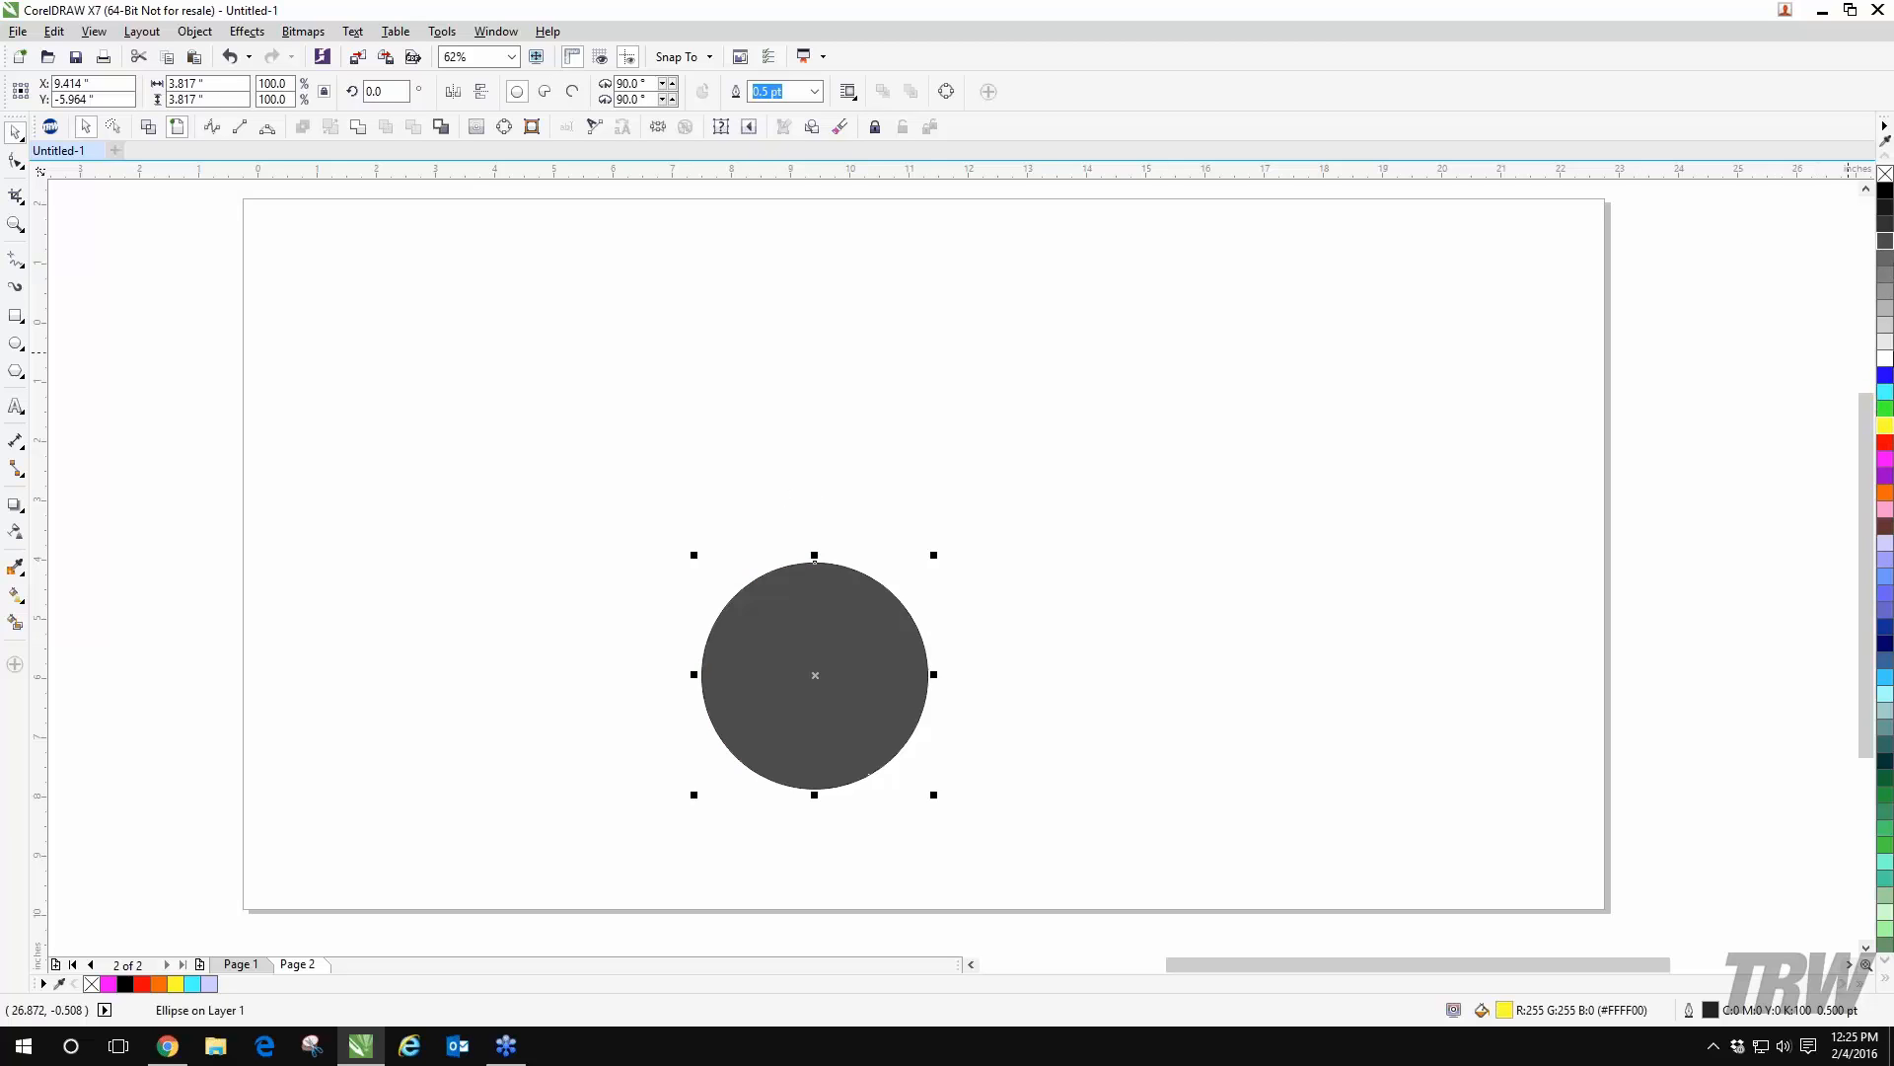
pyautogui.click(1887, 425)
pyautogui.click(1886, 476)
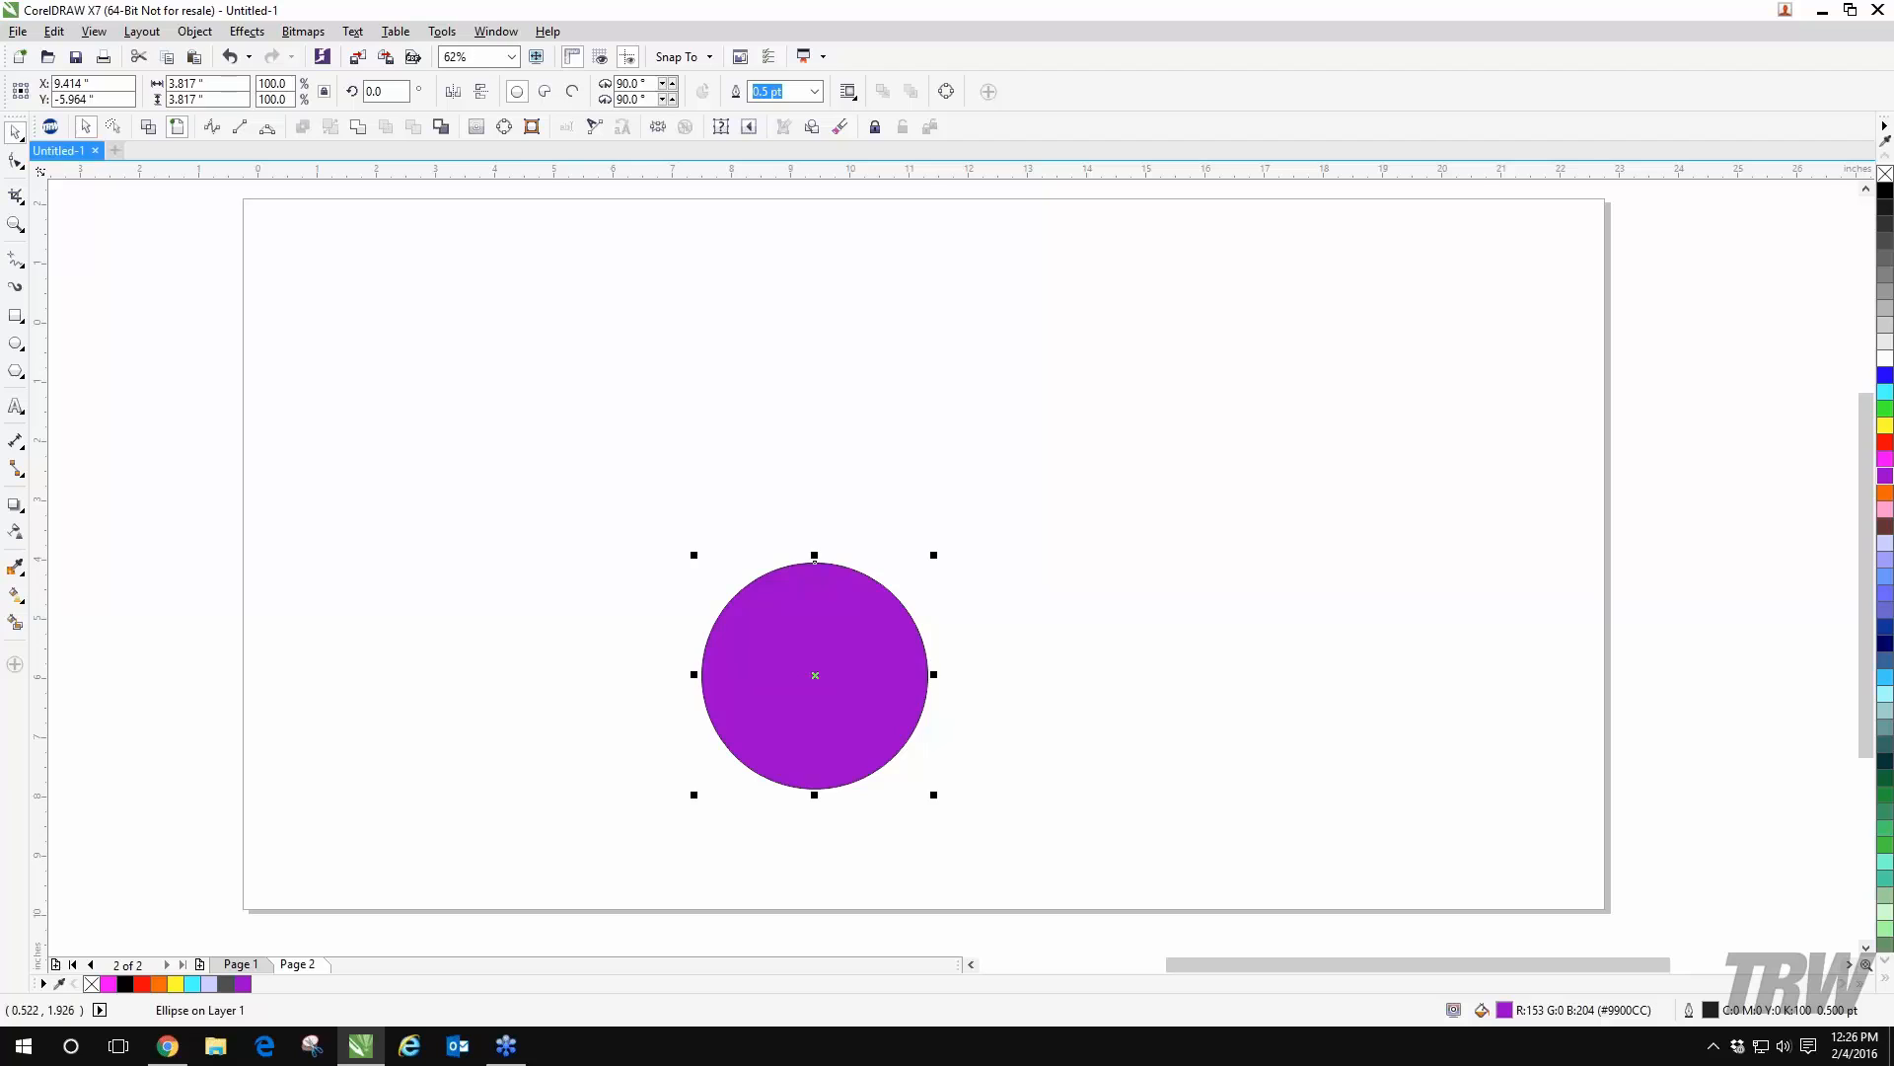
pyautogui.press('Delete')
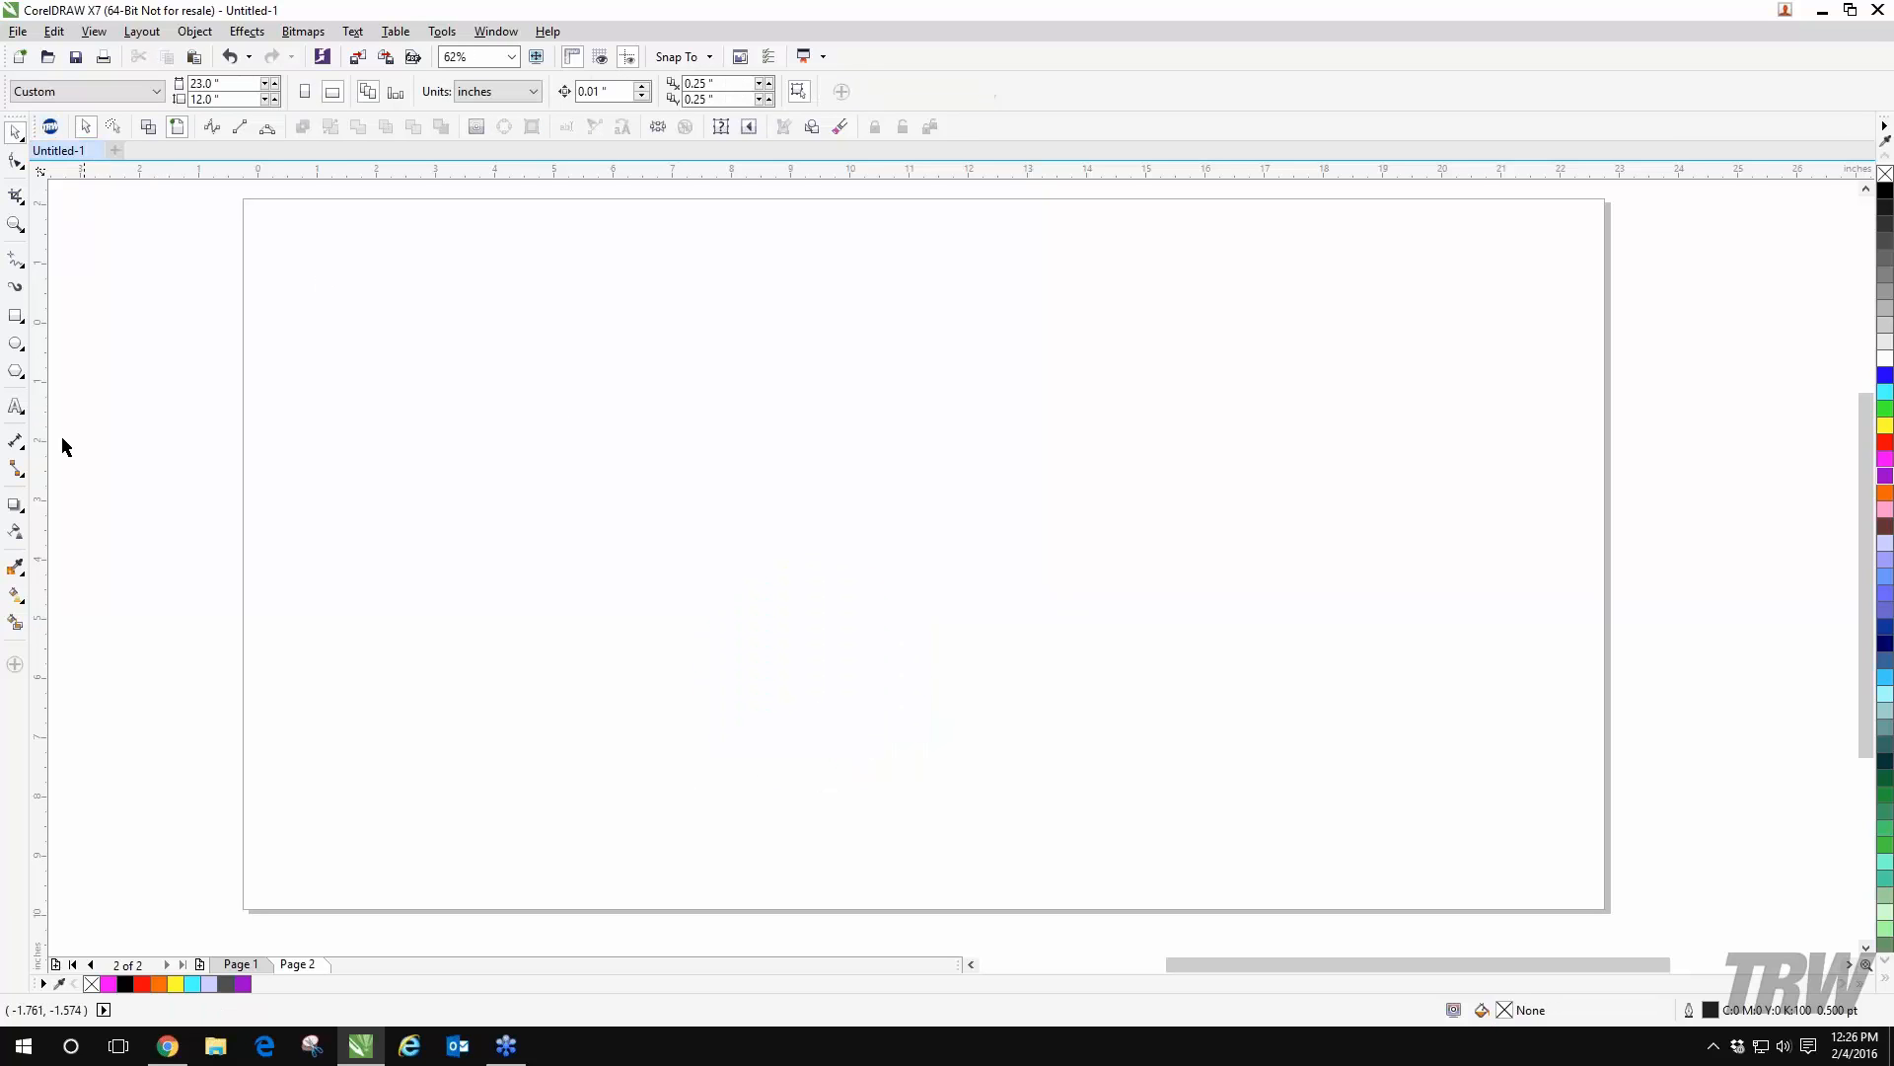
# - Draw a rectangle about 6.3 by 4.4 inches in the upper left half of the page
pyautogui.click(22, 381)
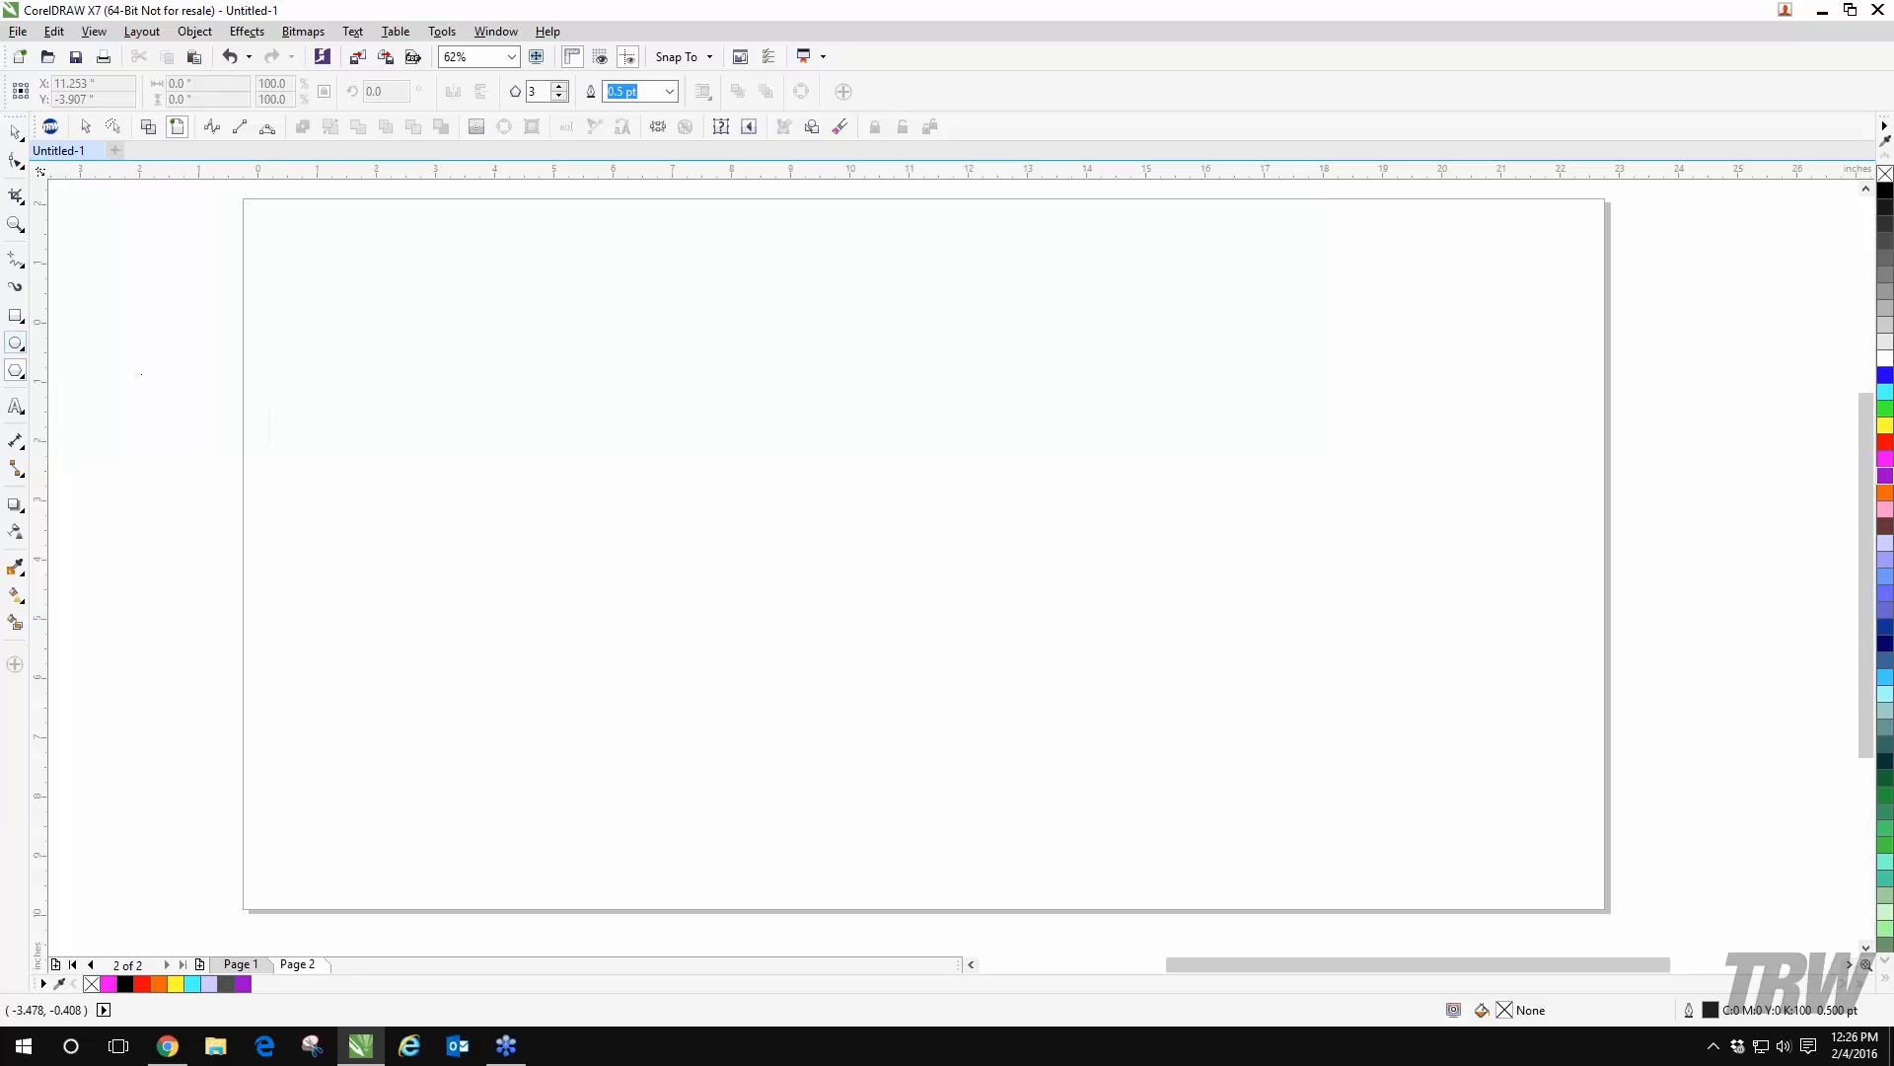
pyautogui.click(16, 343)
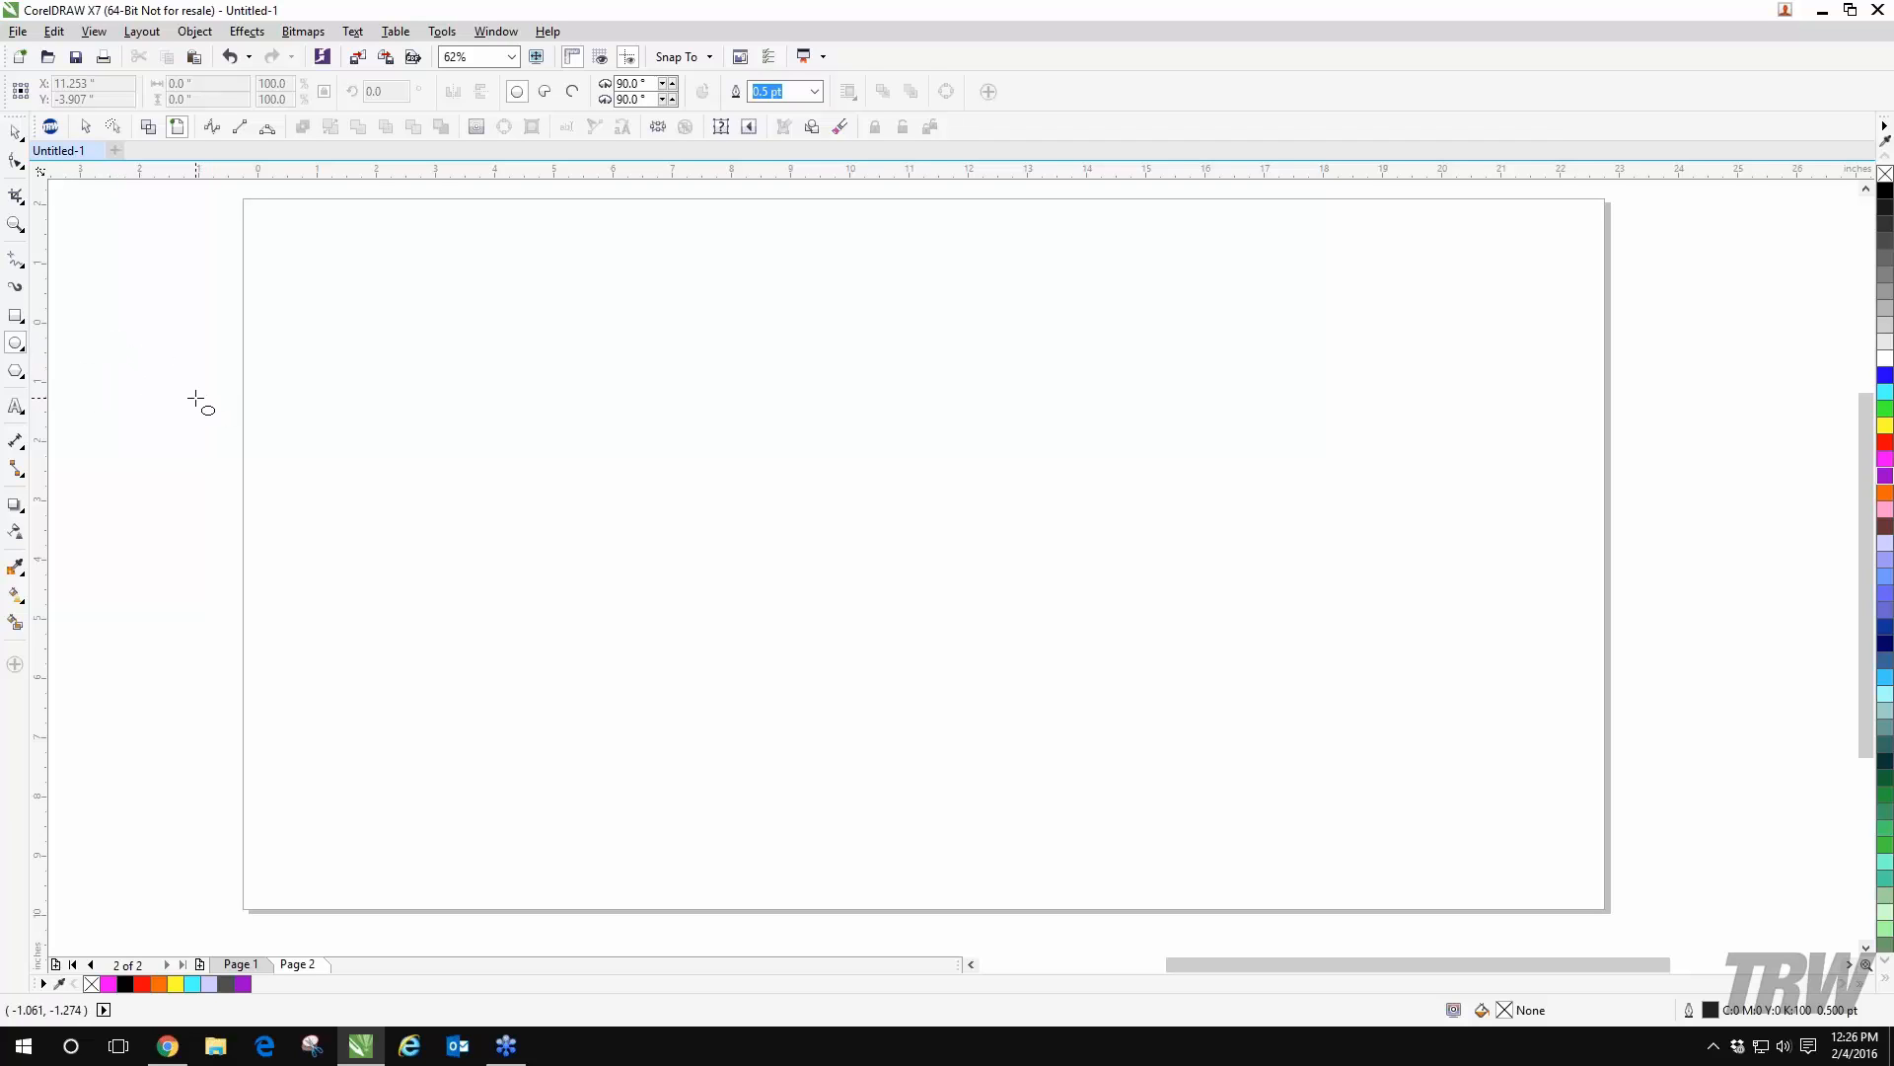
pyautogui.click(20, 319)
pyautogui.click(88, 320)
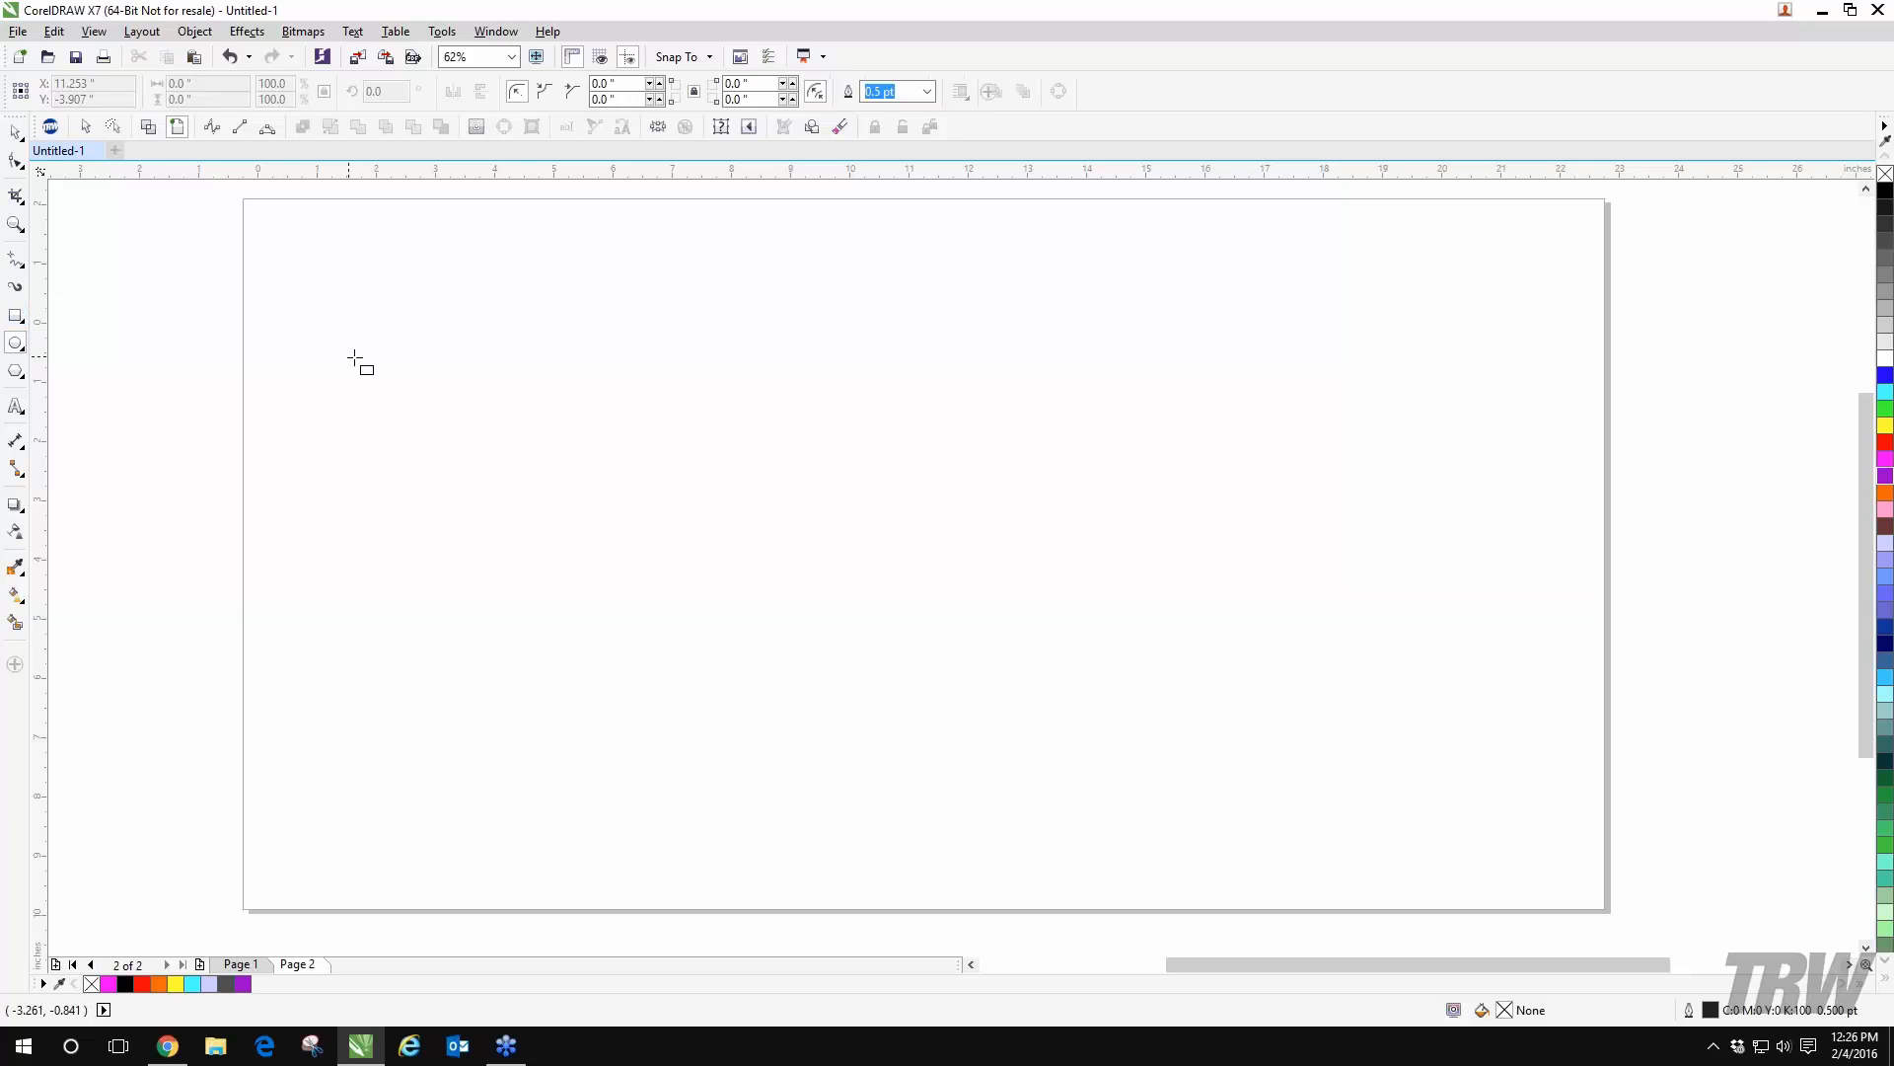
pyautogui.moveTo(519, 338); pyautogui.dragTo(894, 597)
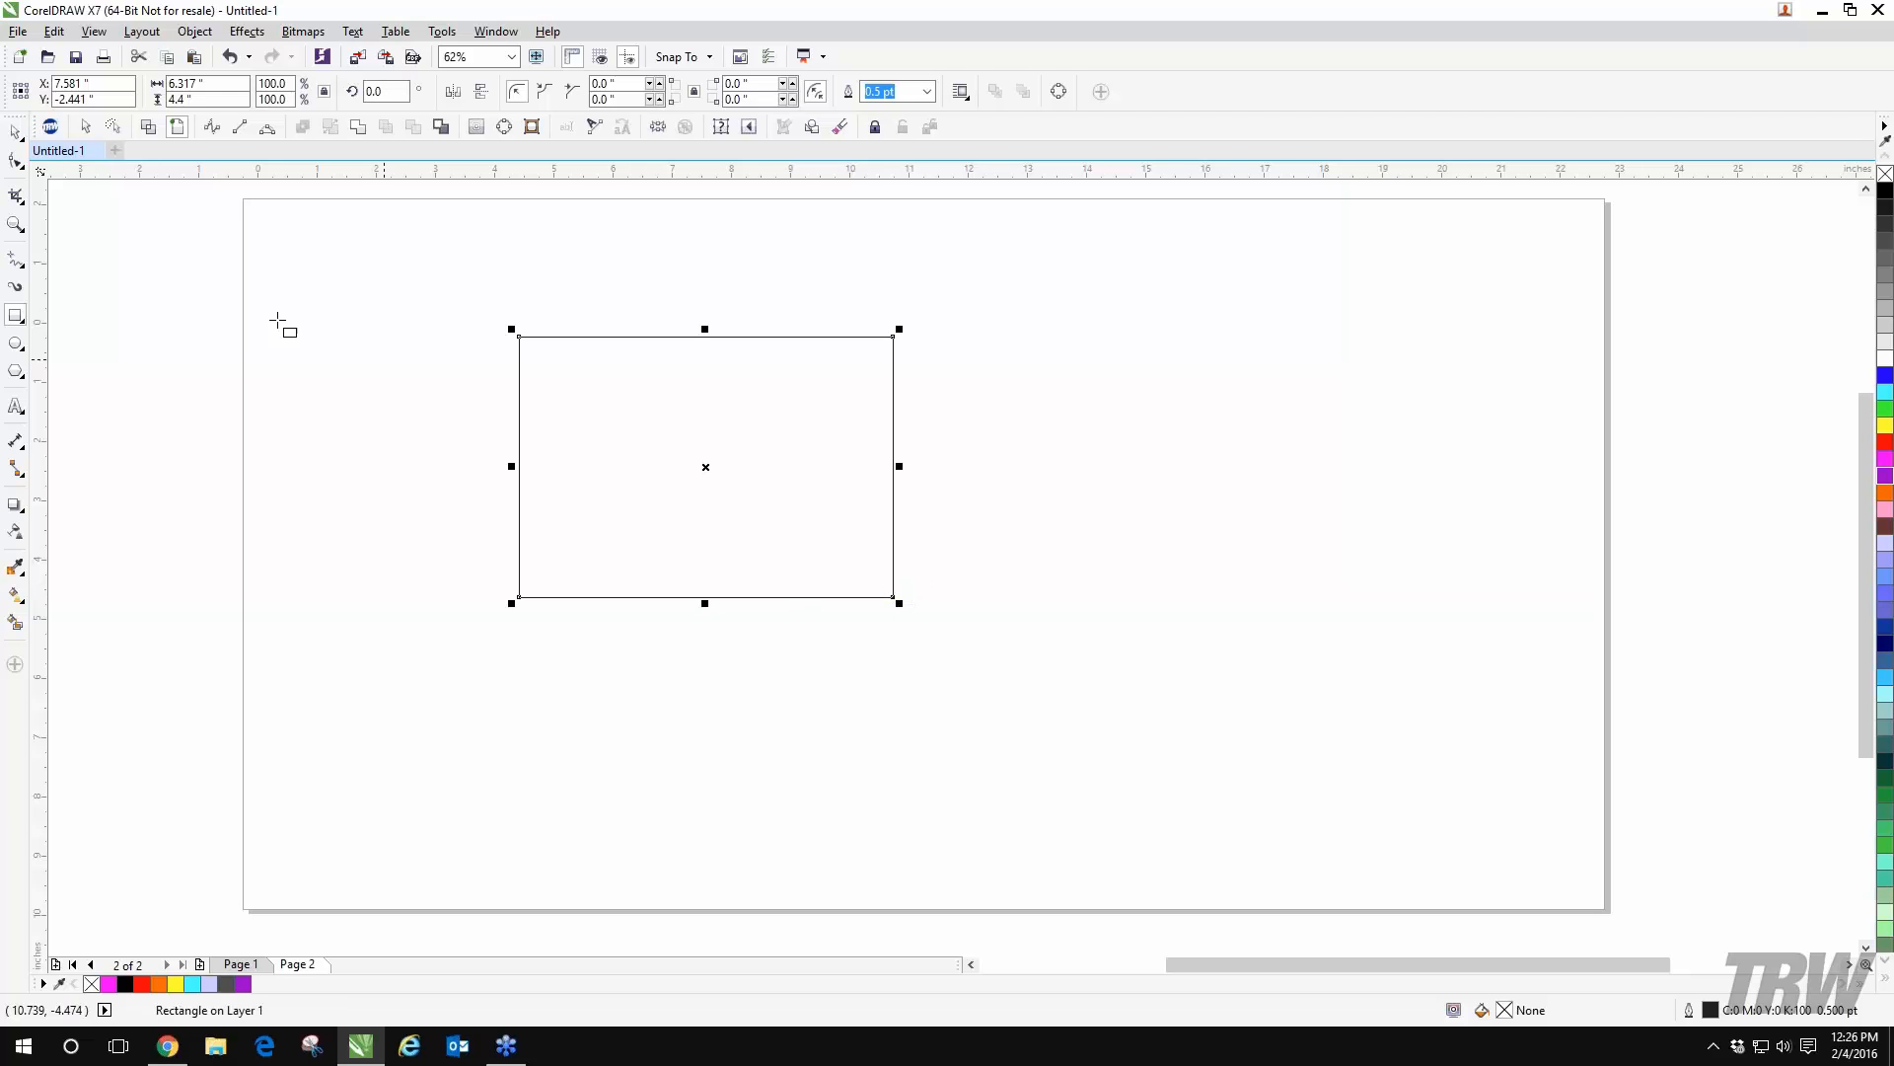
# - Shape all four corners of the rectangle into scallops with a 0.5 inch radius
pyautogui.click(17, 165)
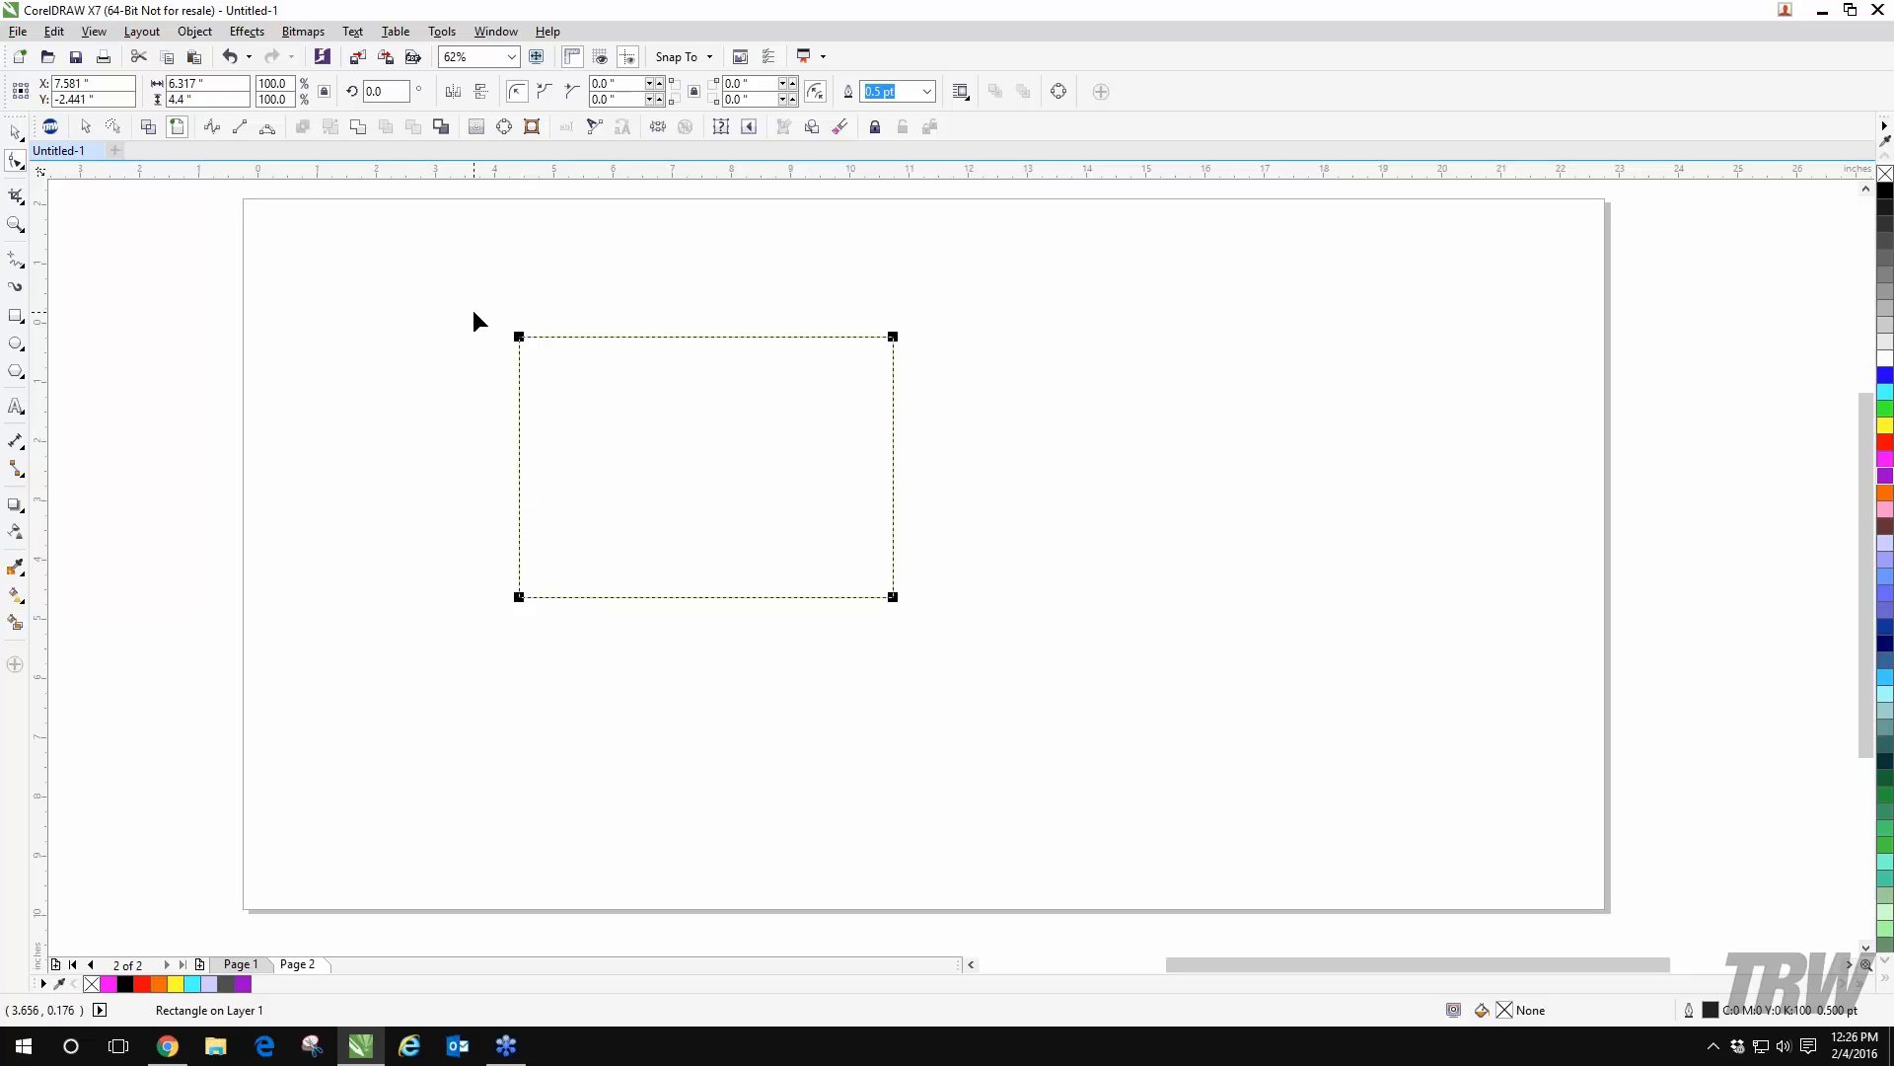
pyautogui.click(545, 91)
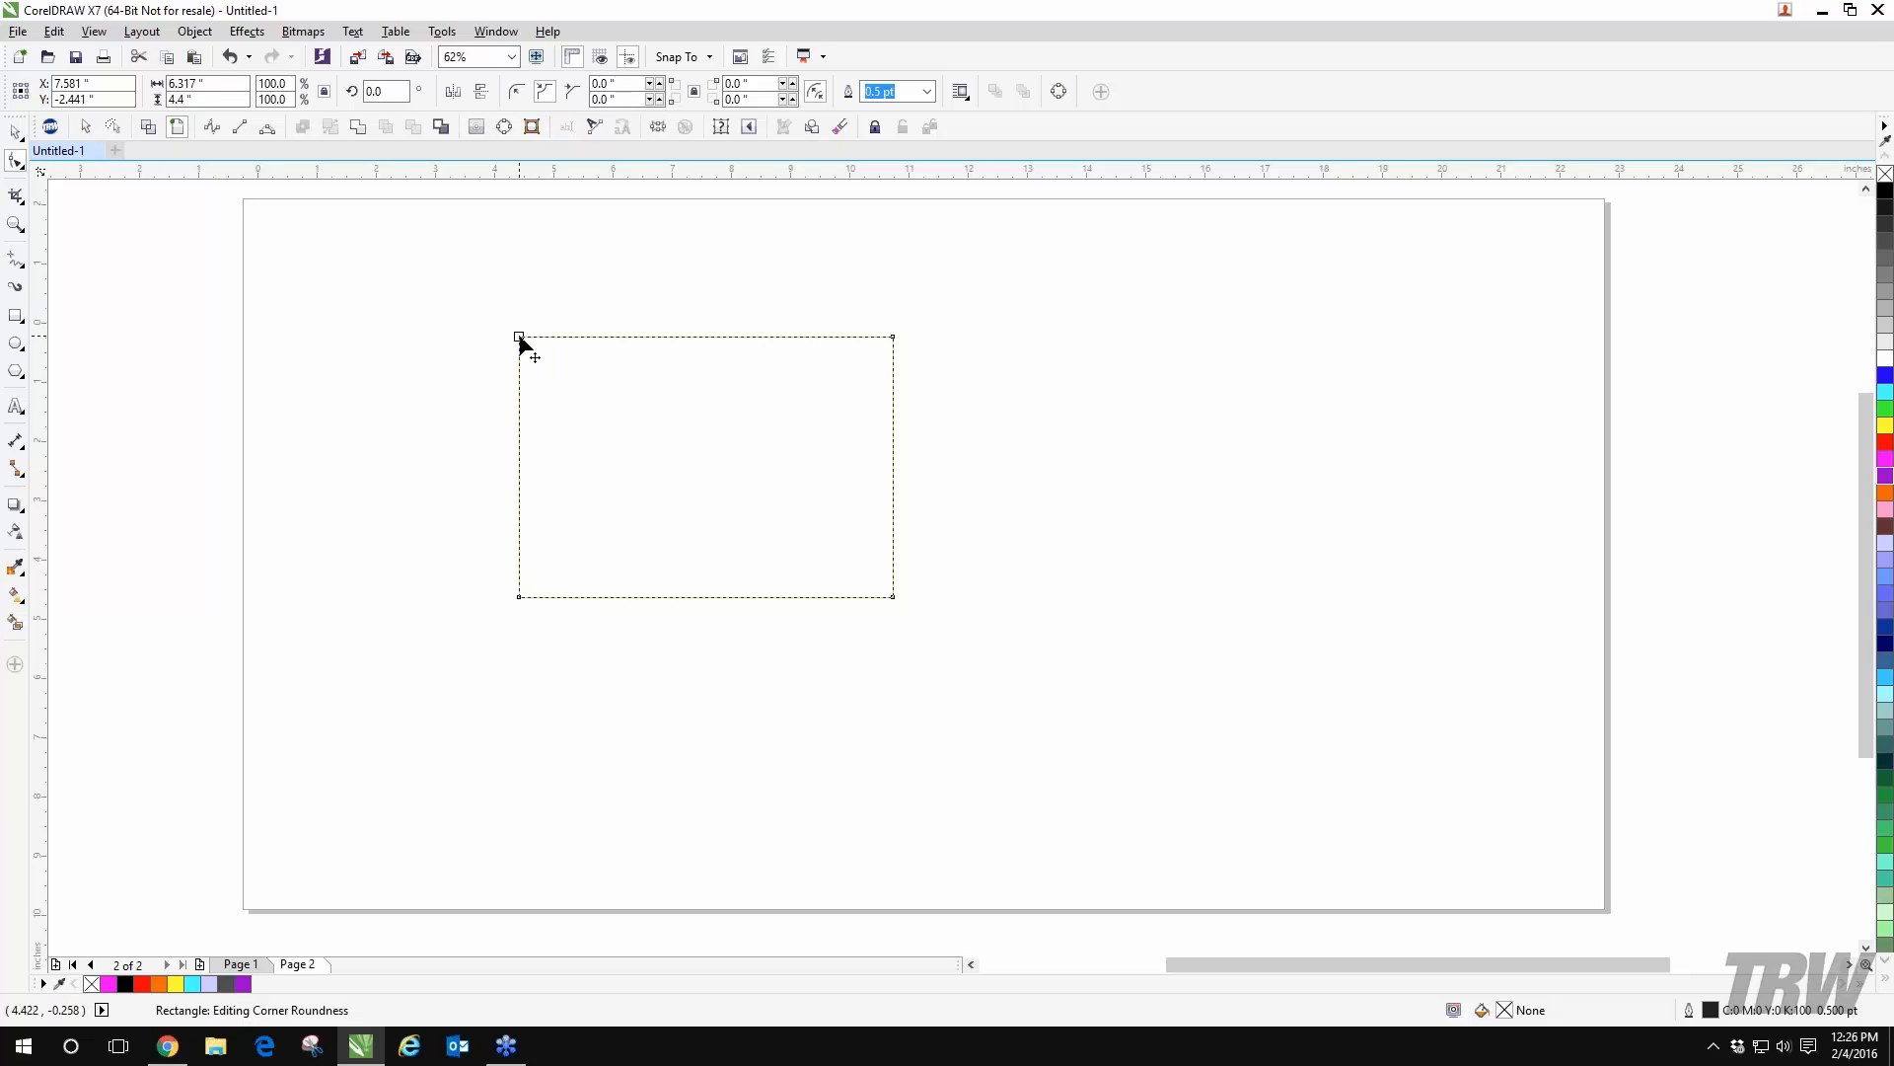
pyautogui.moveTo(519, 337)
pyautogui.mouseDown()
pyautogui.moveTo(568, 385)
pyautogui.moveTo(548, 357)
pyautogui.mouseUp()
# - Draw a small rectangle about 1.85 by 1.65 inches to the right of the scalloped one
pyautogui.click(15, 504)
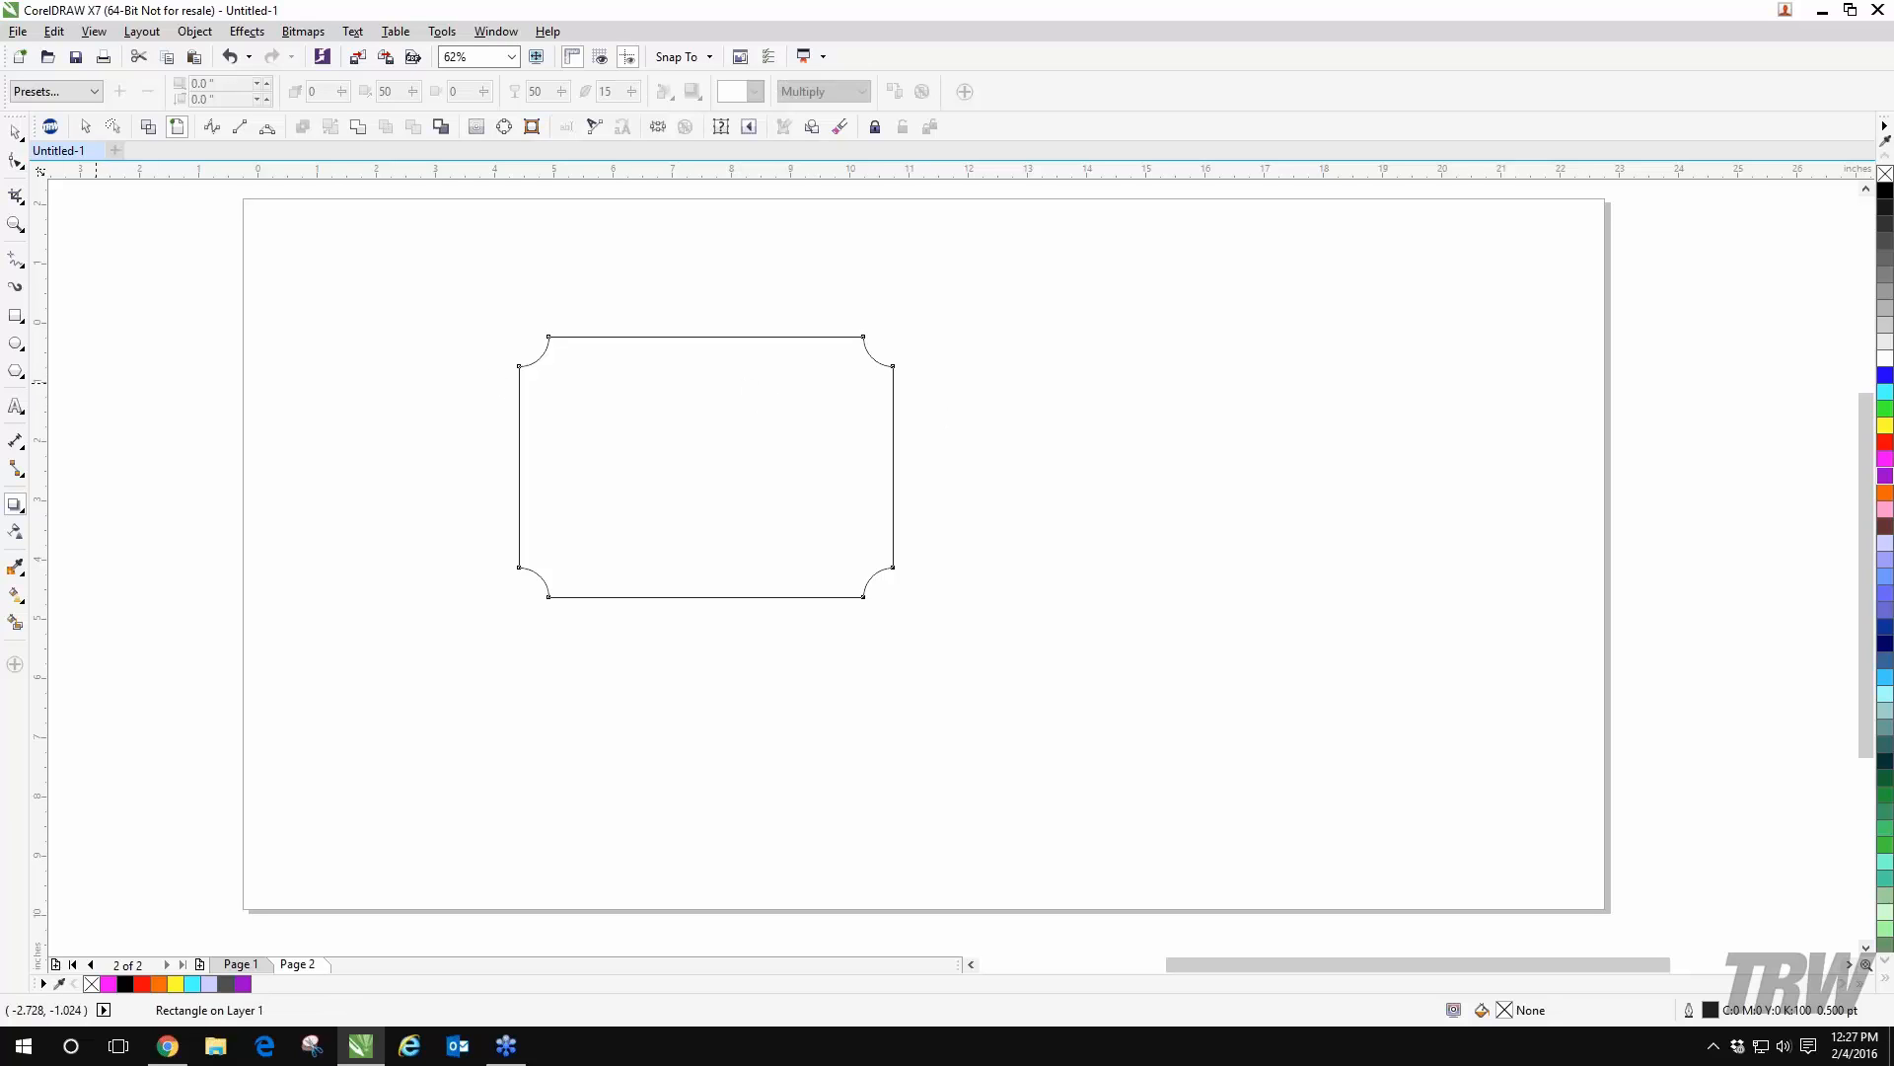
pyautogui.press('F6')
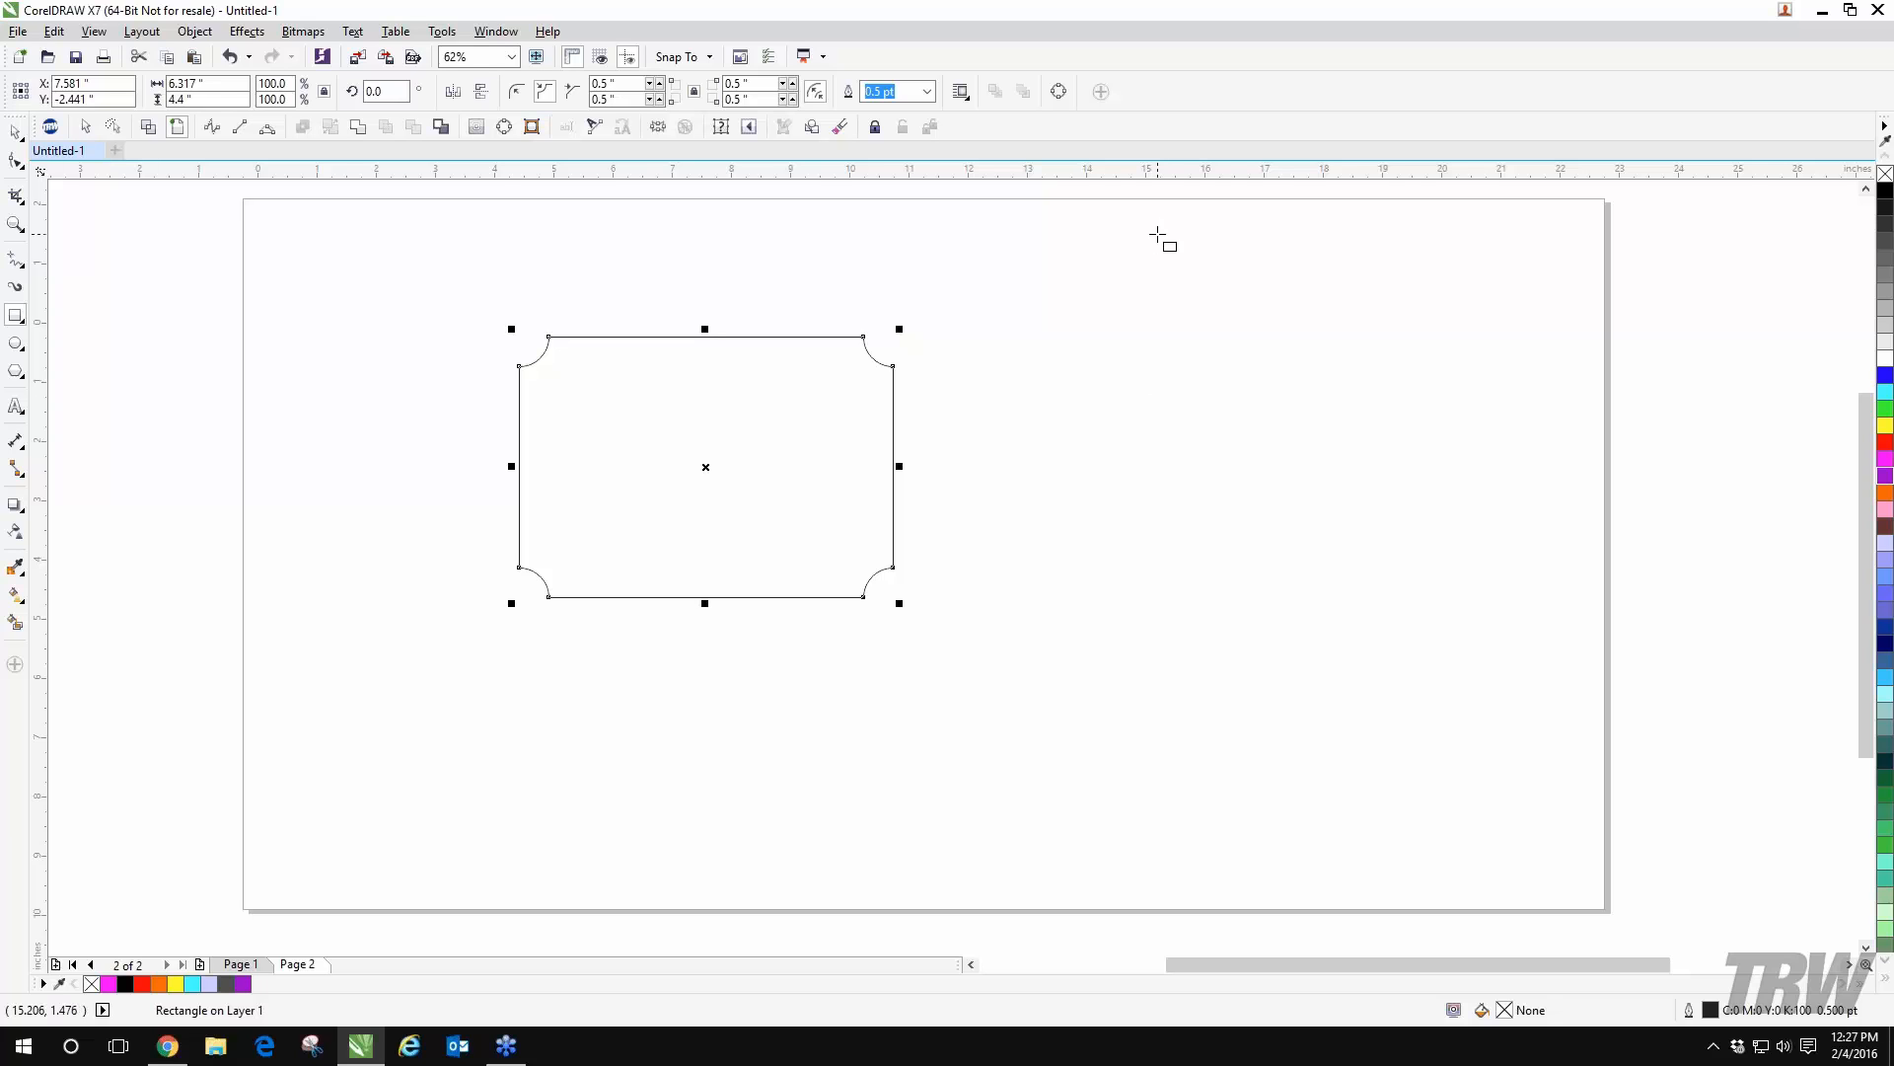
pyautogui.moveTo(1117, 382); pyautogui.dragTo(1226, 482)
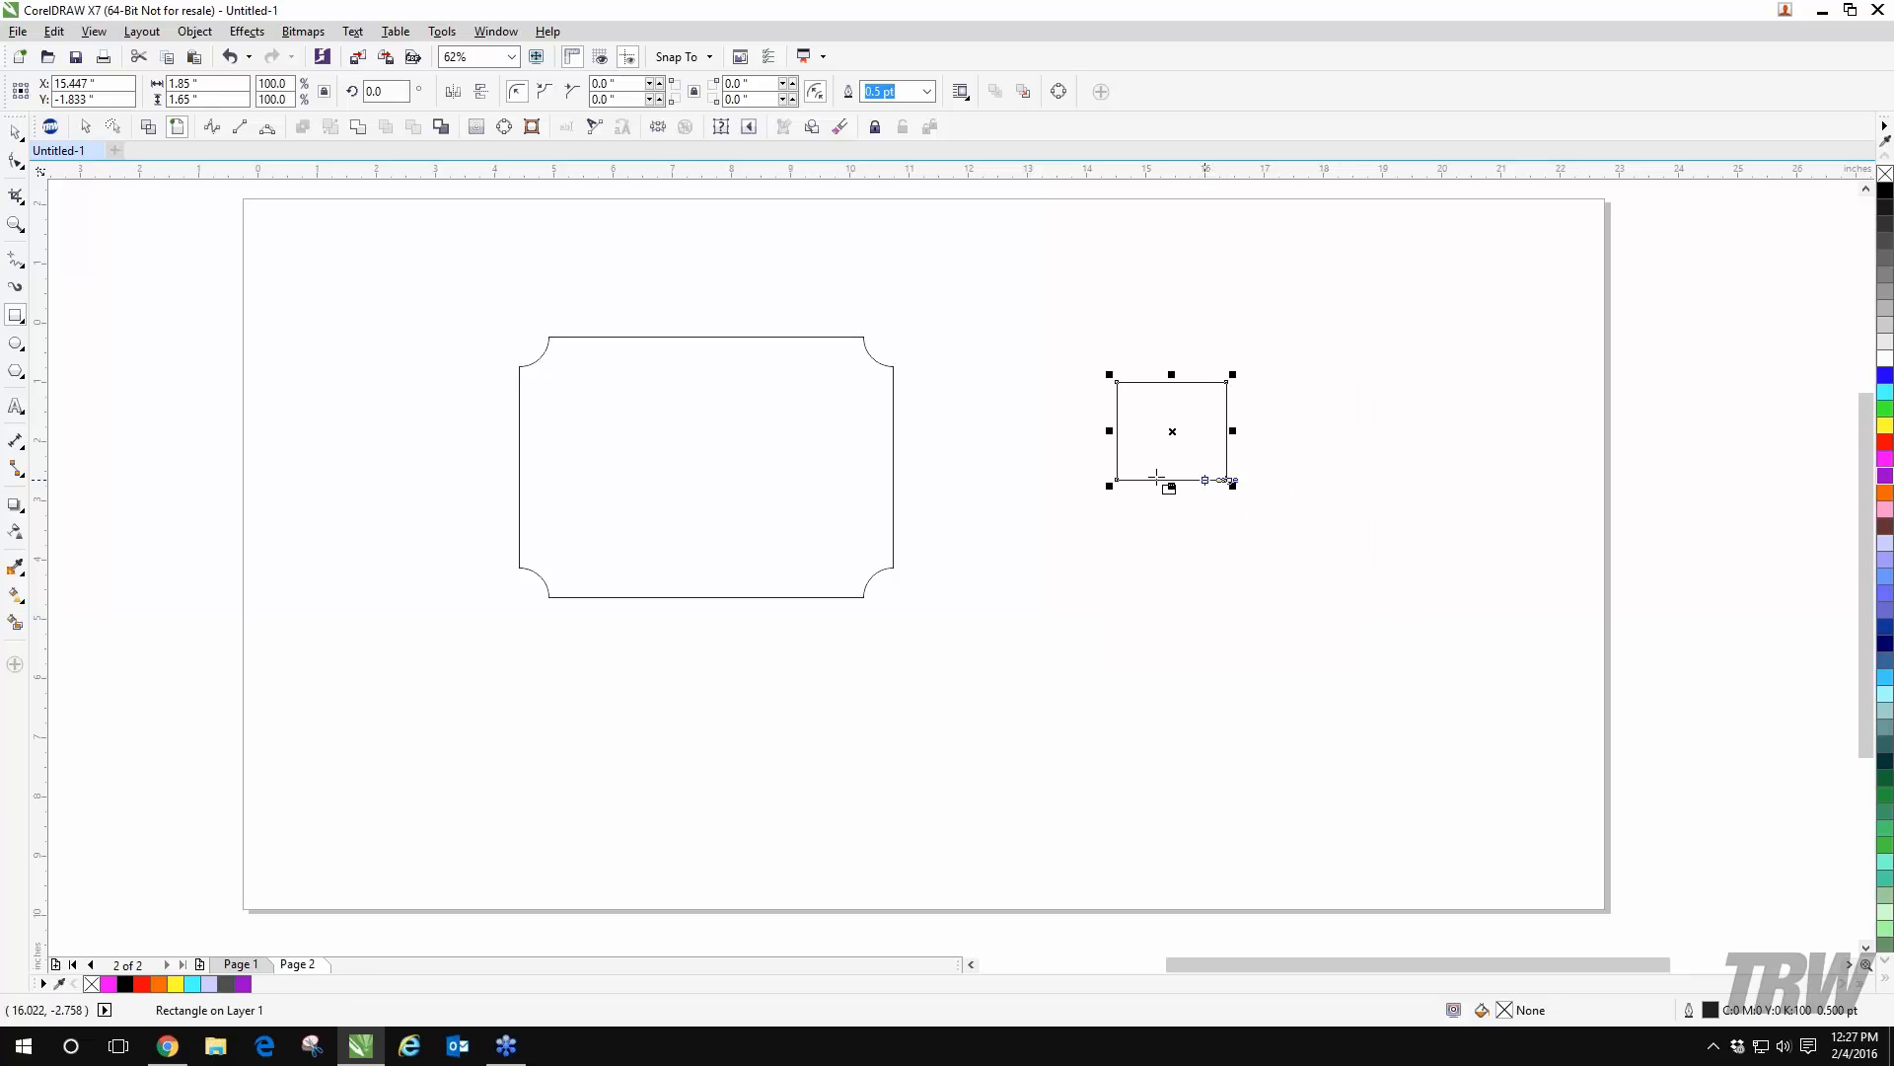
# - Select both rectangles together, deselect them, and move only the small rectangle up and to the left
pyautogui.click(19, 135)
pyautogui.moveTo(398, 270); pyautogui.dragTo(1304, 721)
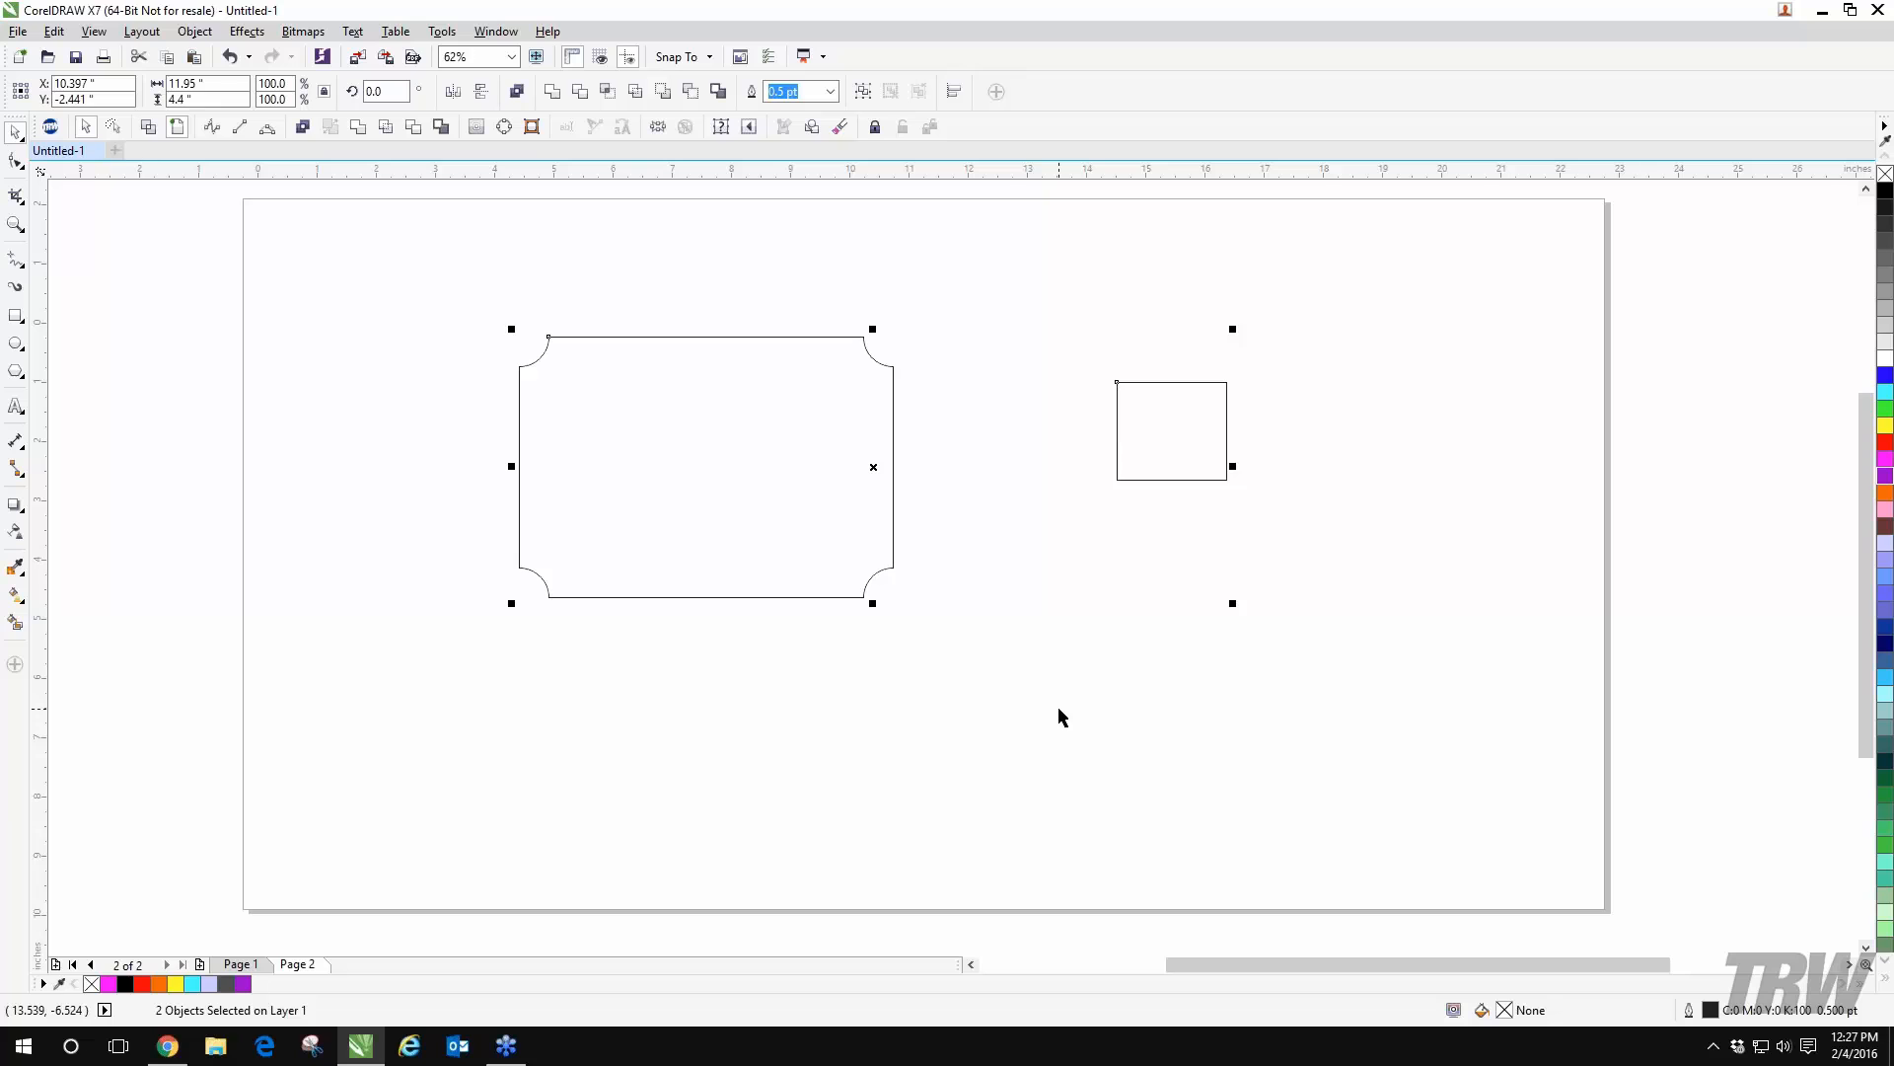
pyautogui.click(1288, 752)
pyautogui.click(1160, 448)
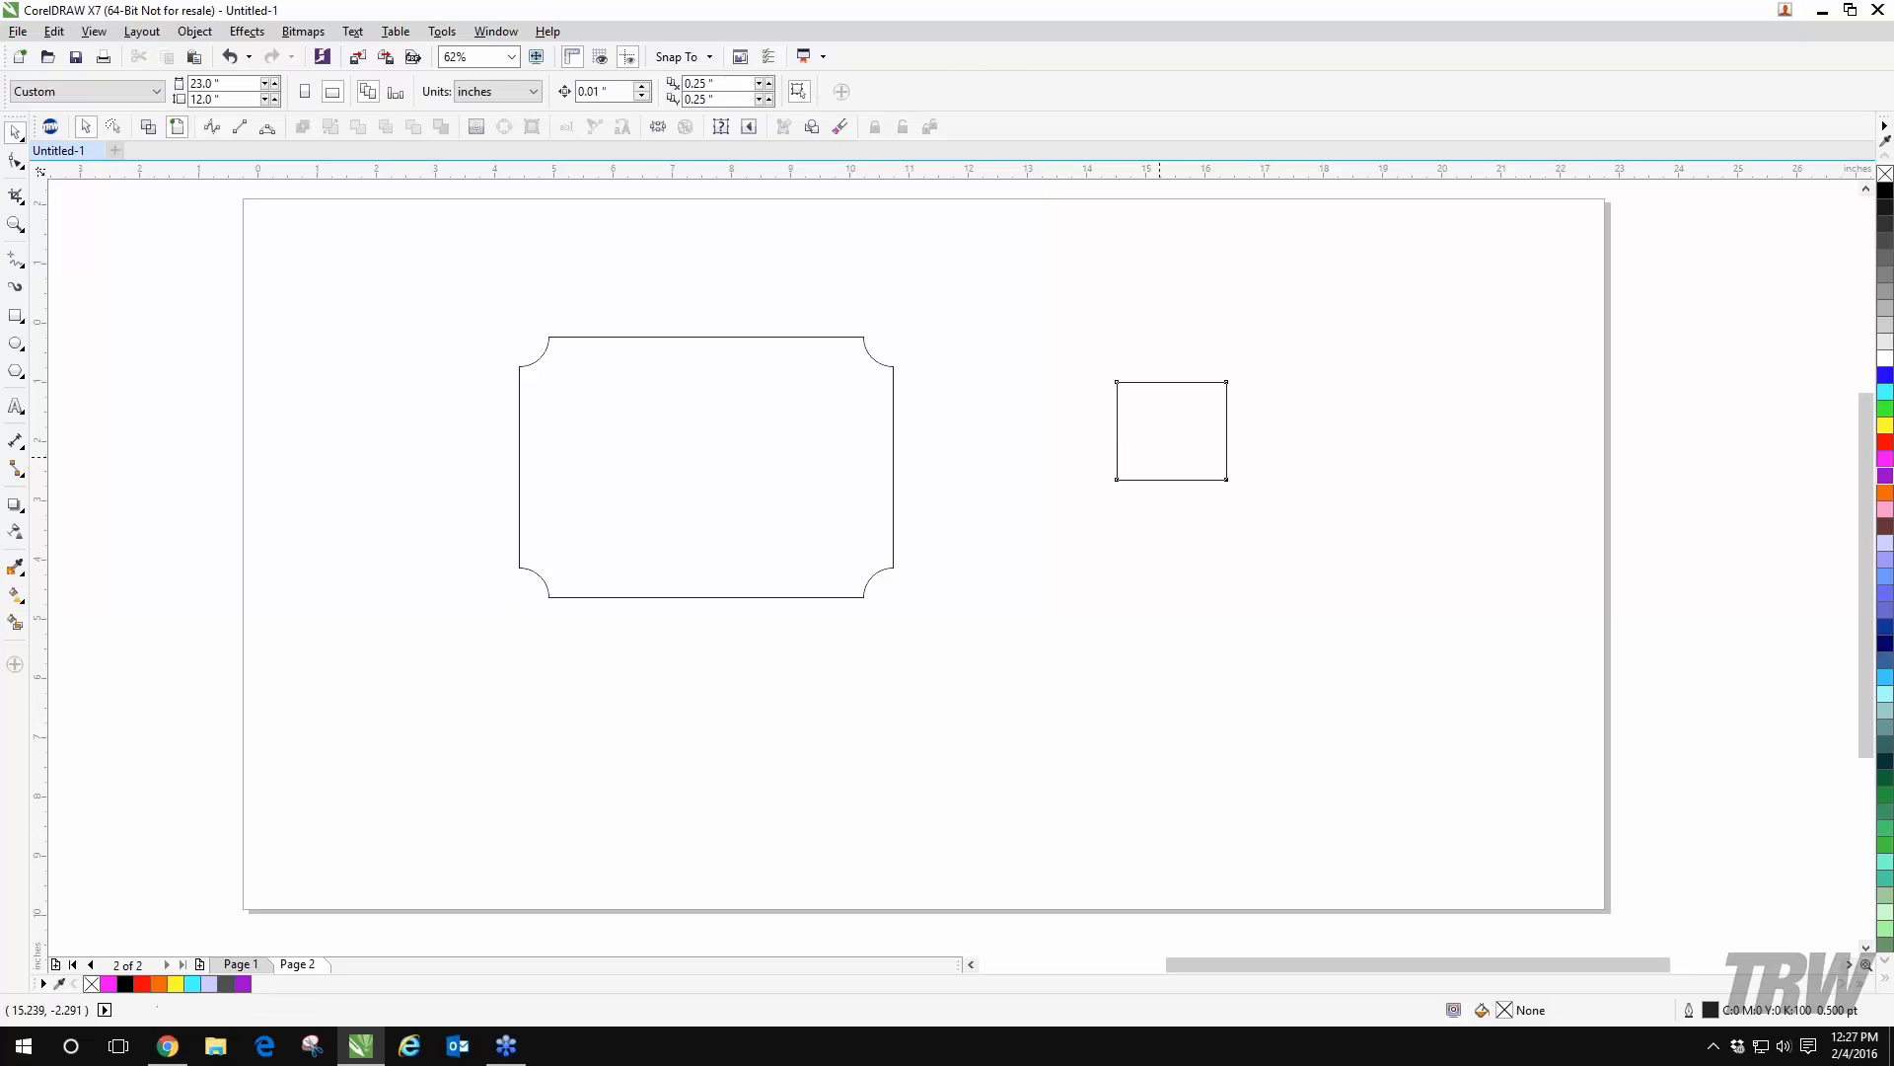
pyautogui.moveTo(1160, 449); pyautogui.dragTo(1085, 397)
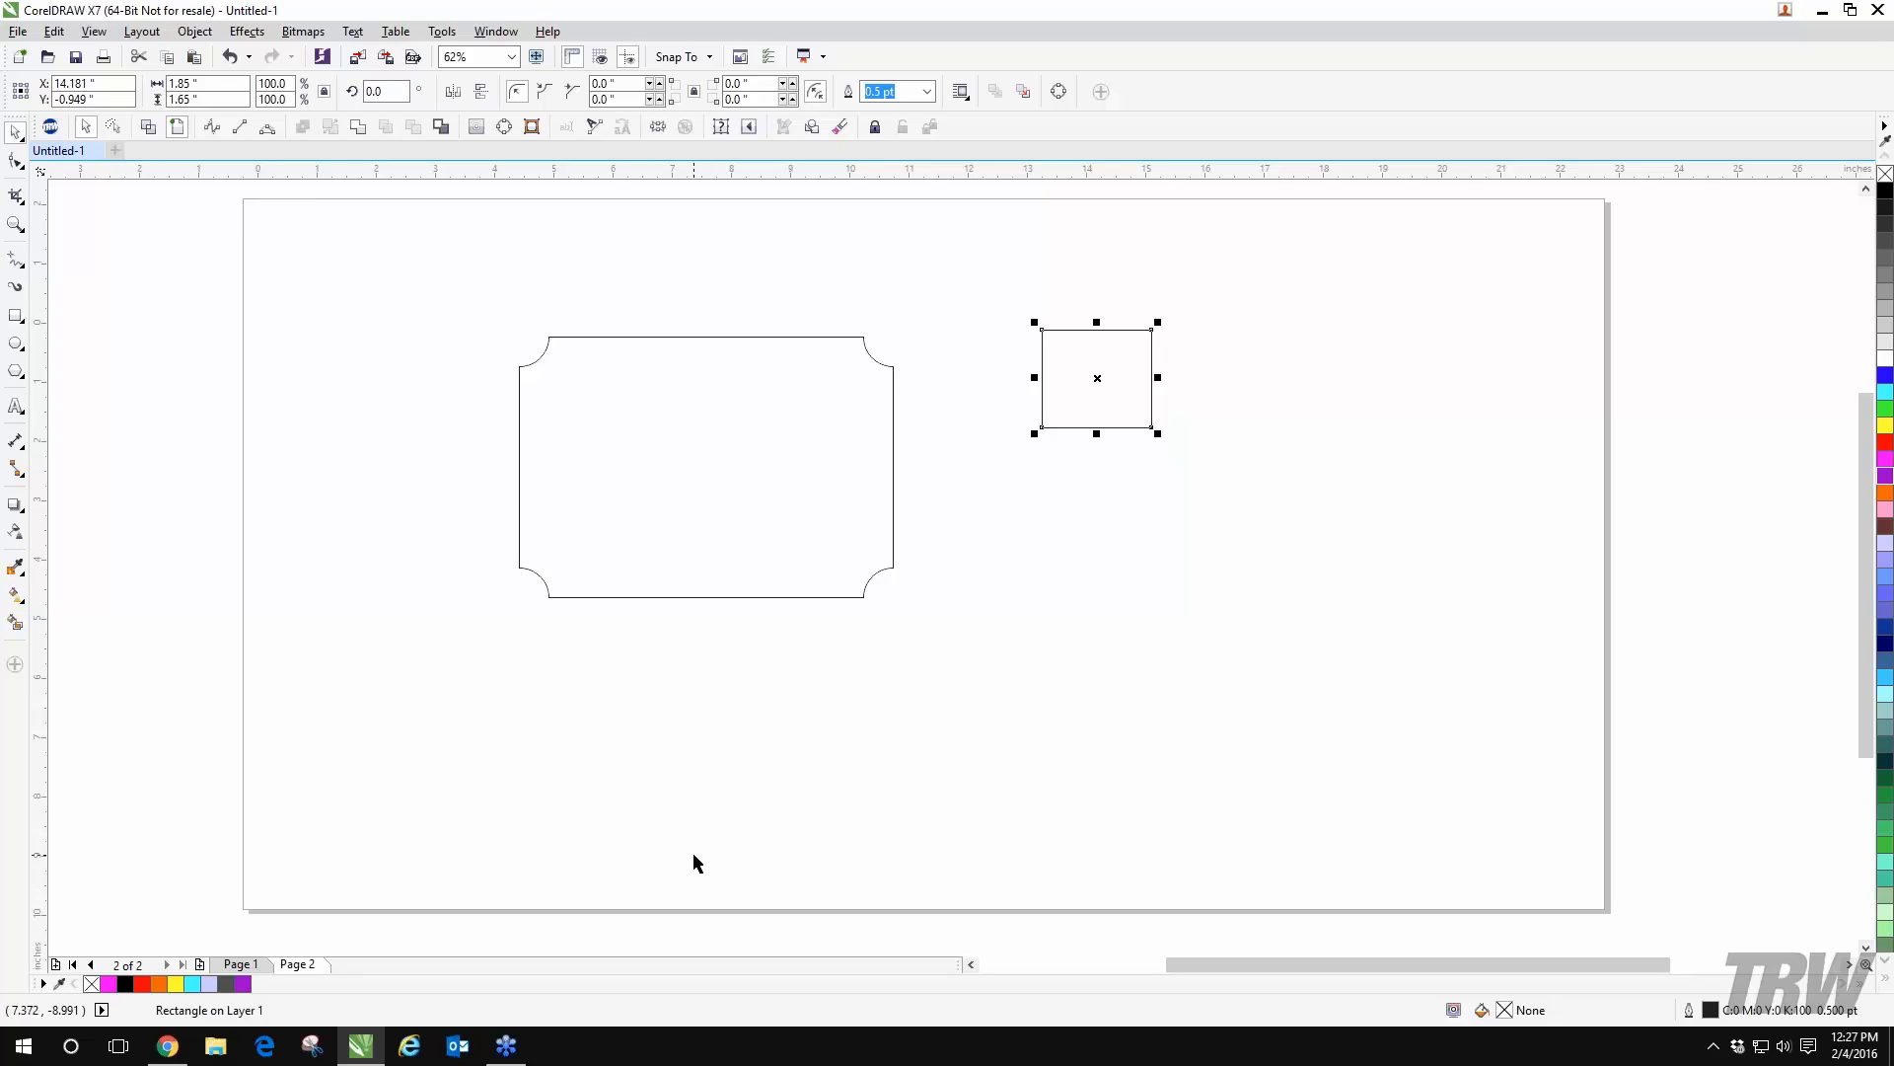
# - Delete the scalloped rectangle and the small rectangle to clear the page
pyautogui.click(890, 369)
pyautogui.click(896, 388)
pyautogui.press('Delete')
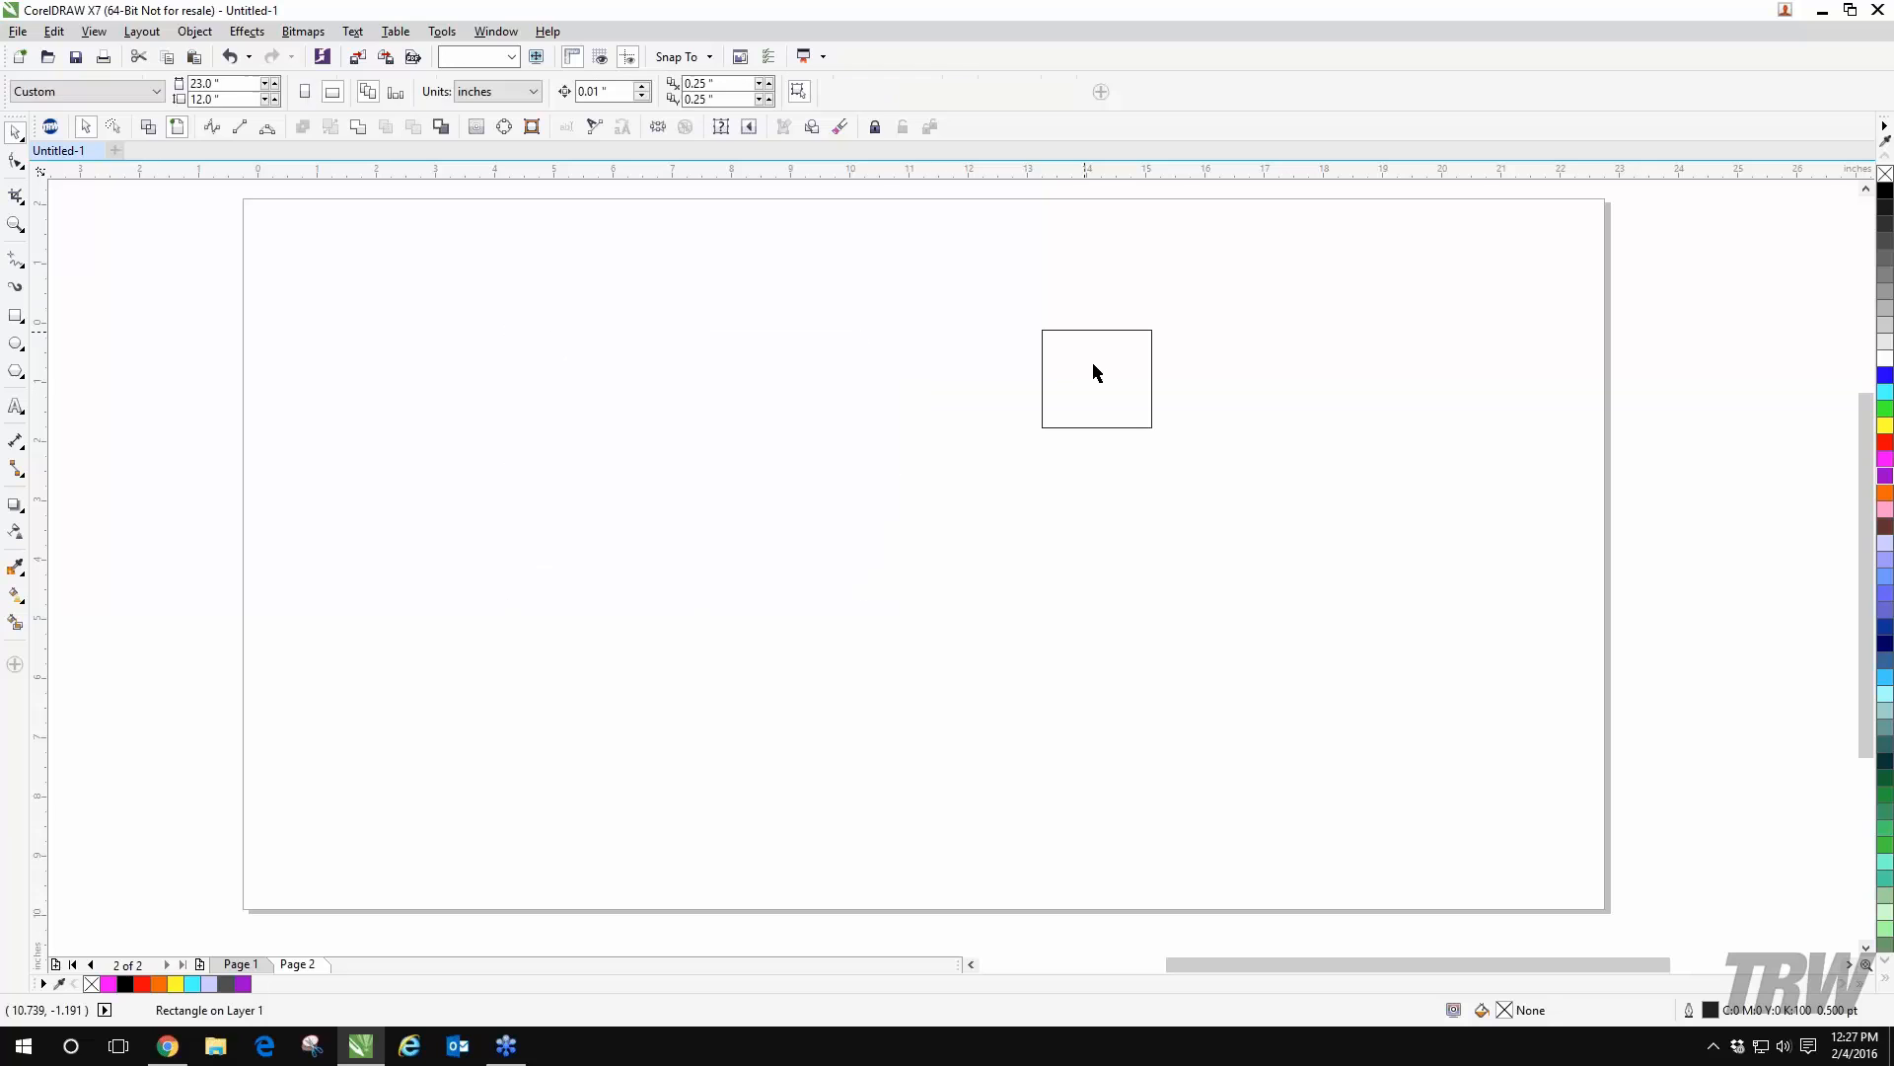
pyautogui.press('Delete')
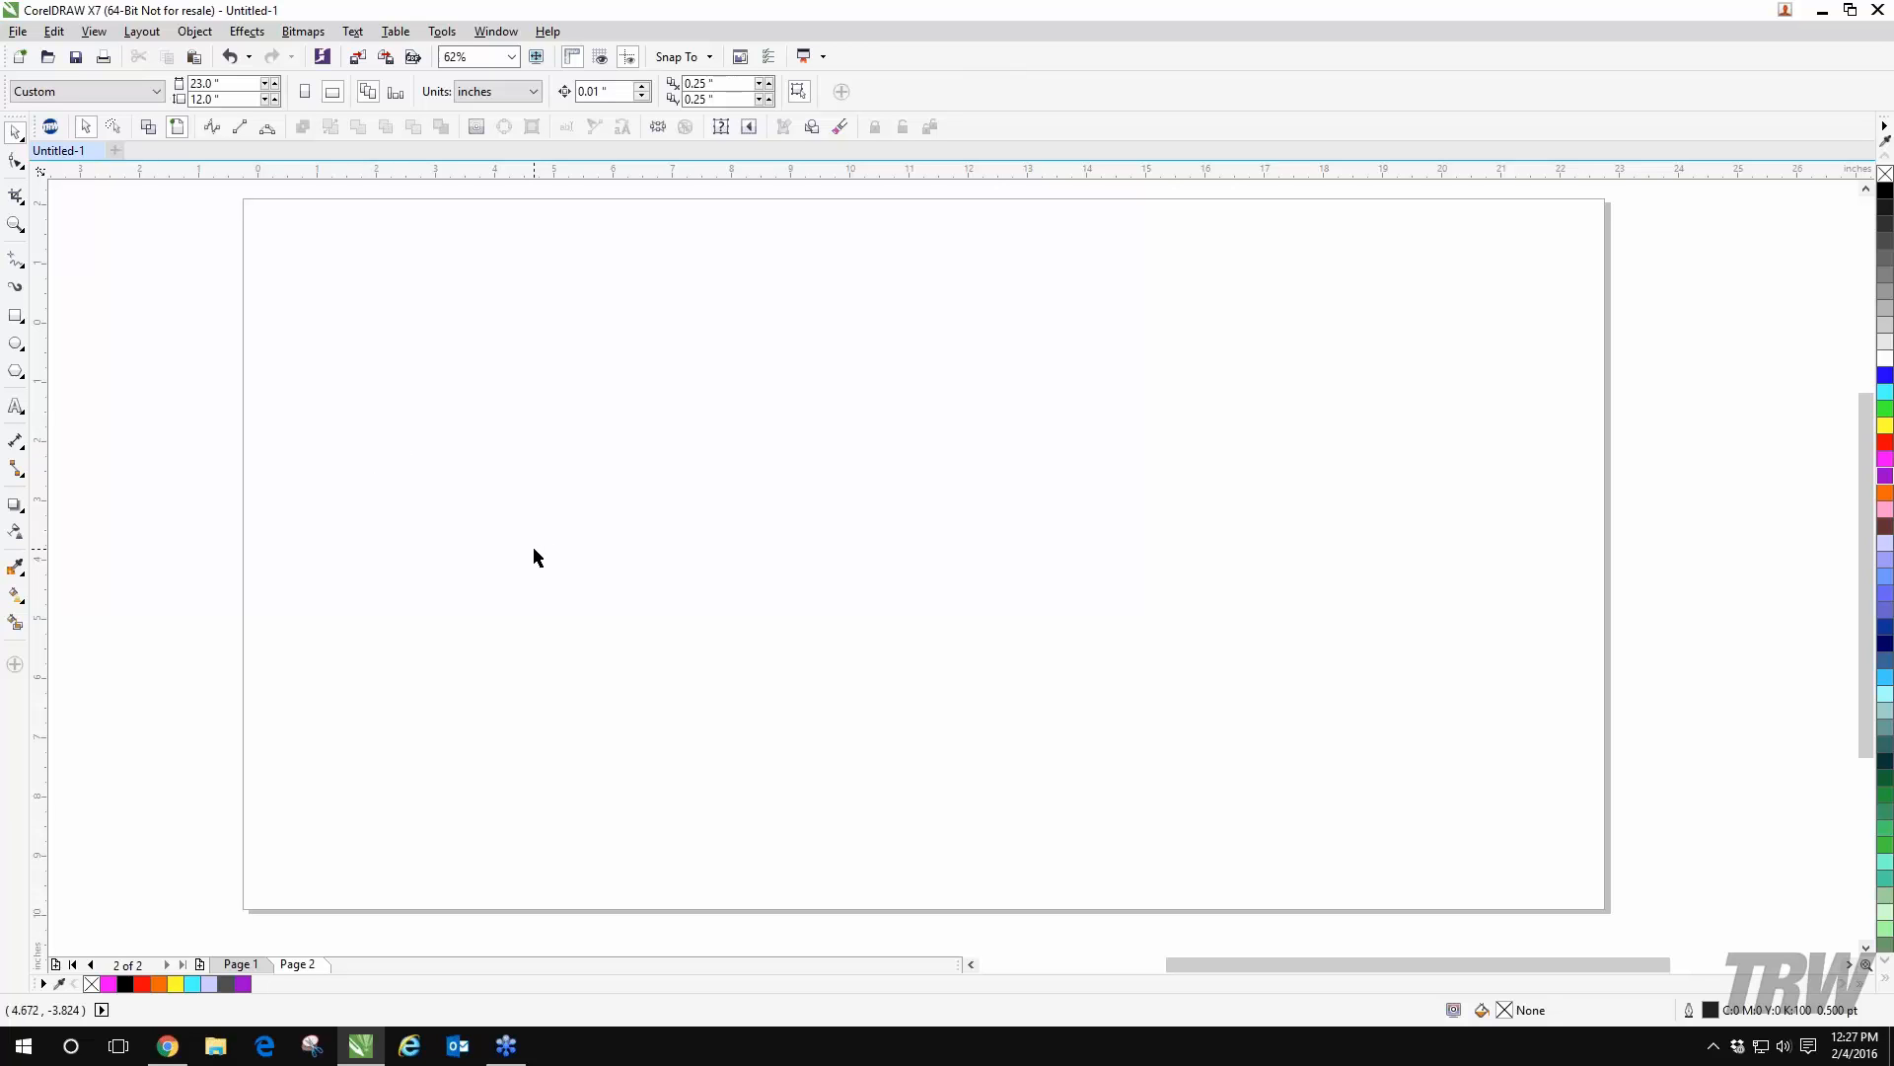
# - Draw a rectangle about 8.2 by 5.6 inches near the page center and scallop its corners with a 1.25 inch radius
pyautogui.click(16, 315)
pyautogui.moveTo(673, 365); pyautogui.dragTo(1160, 698)
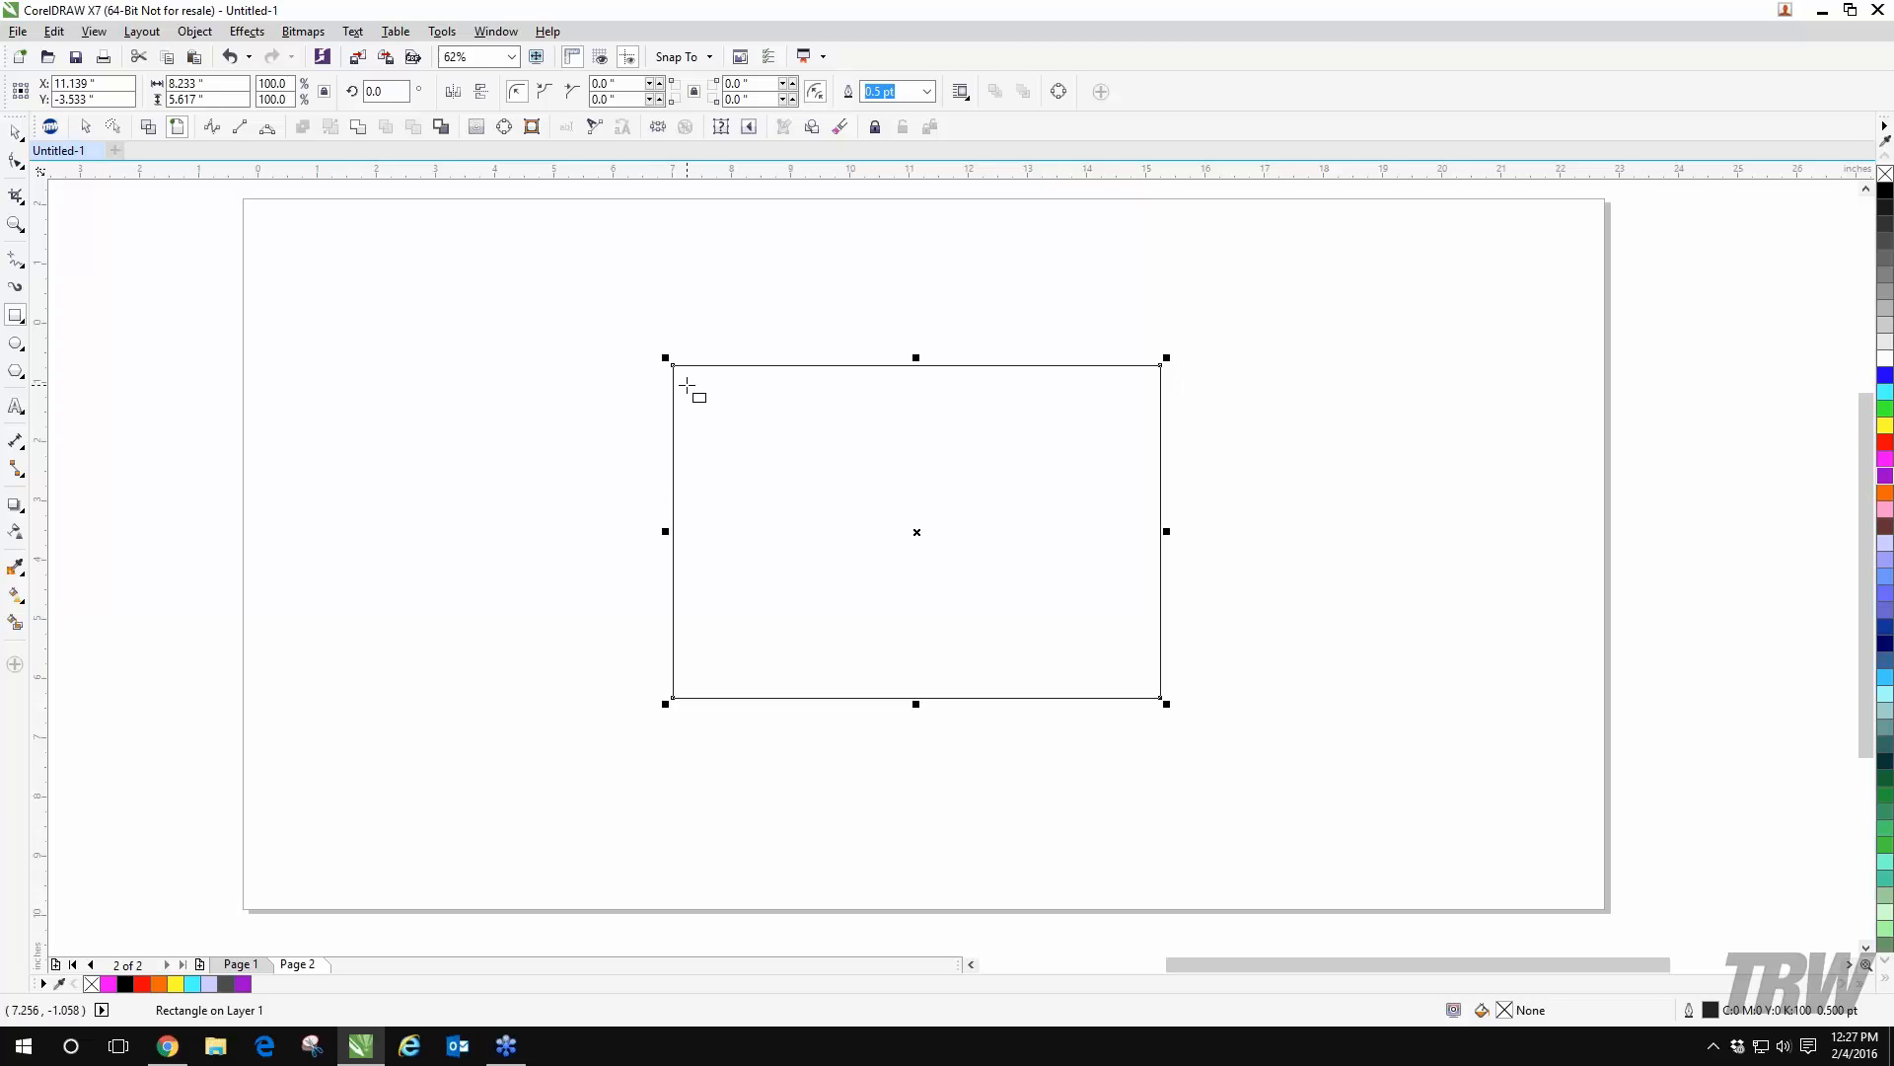
pyautogui.click(15, 164)
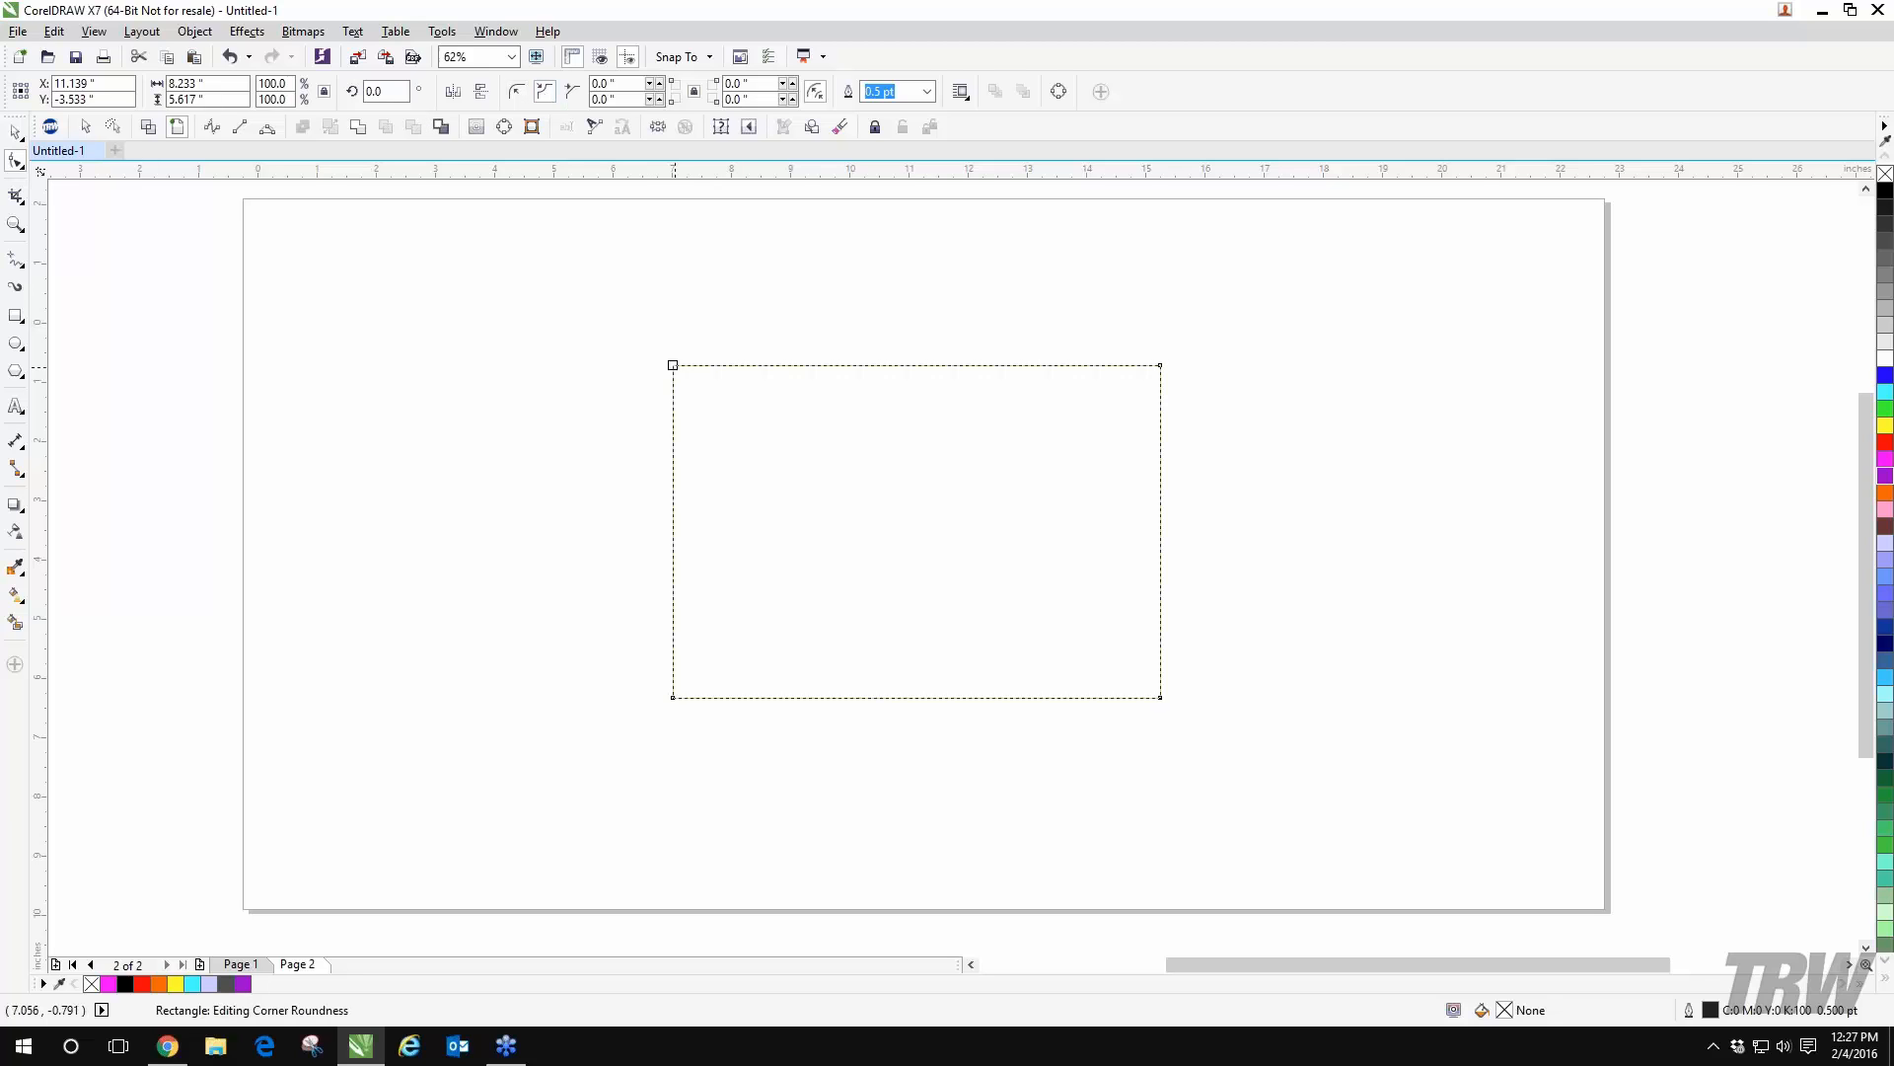
pyautogui.moveTo(673, 365); pyautogui.dragTo(734, 436)
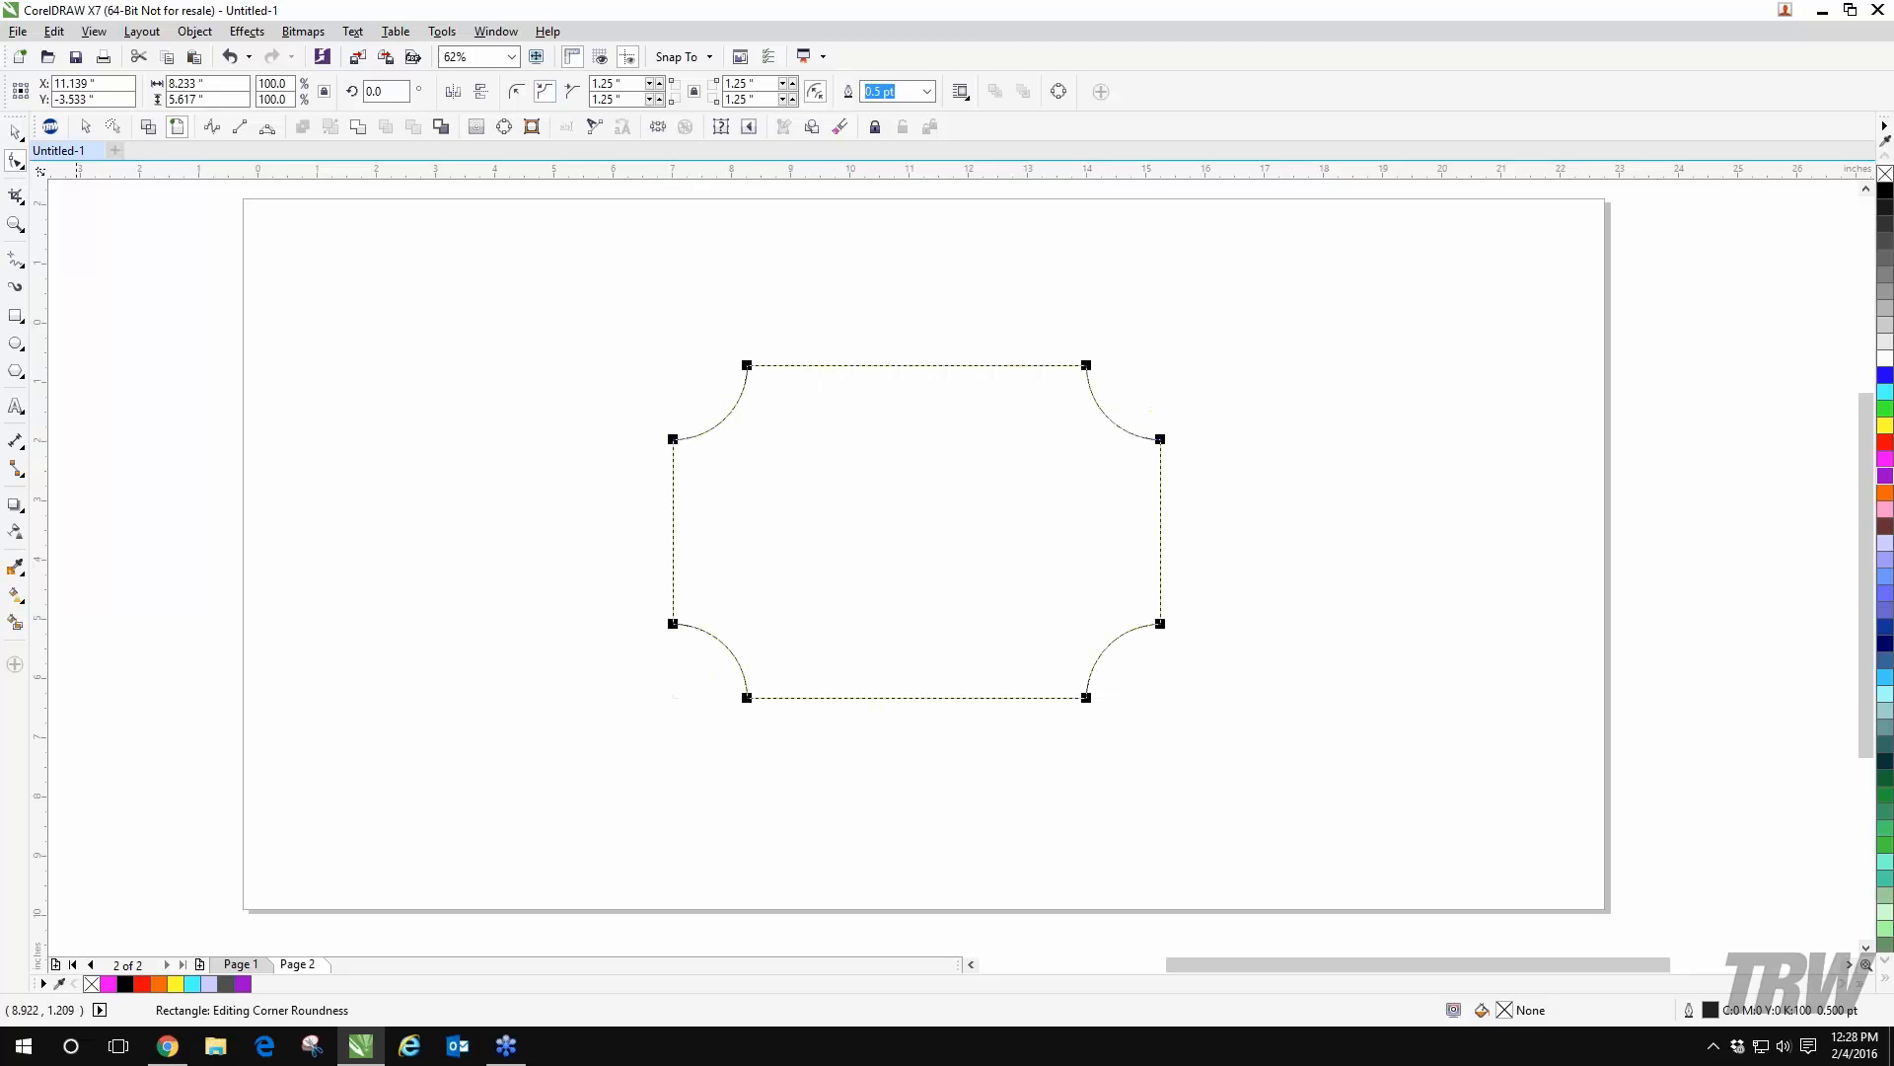
# - Draw a slightly rising 2-point line about 4.8 inches wide above and left of the scalloped rectangle
pyautogui.click(17, 257)
pyautogui.click(71, 263)
pyautogui.click(18, 259)
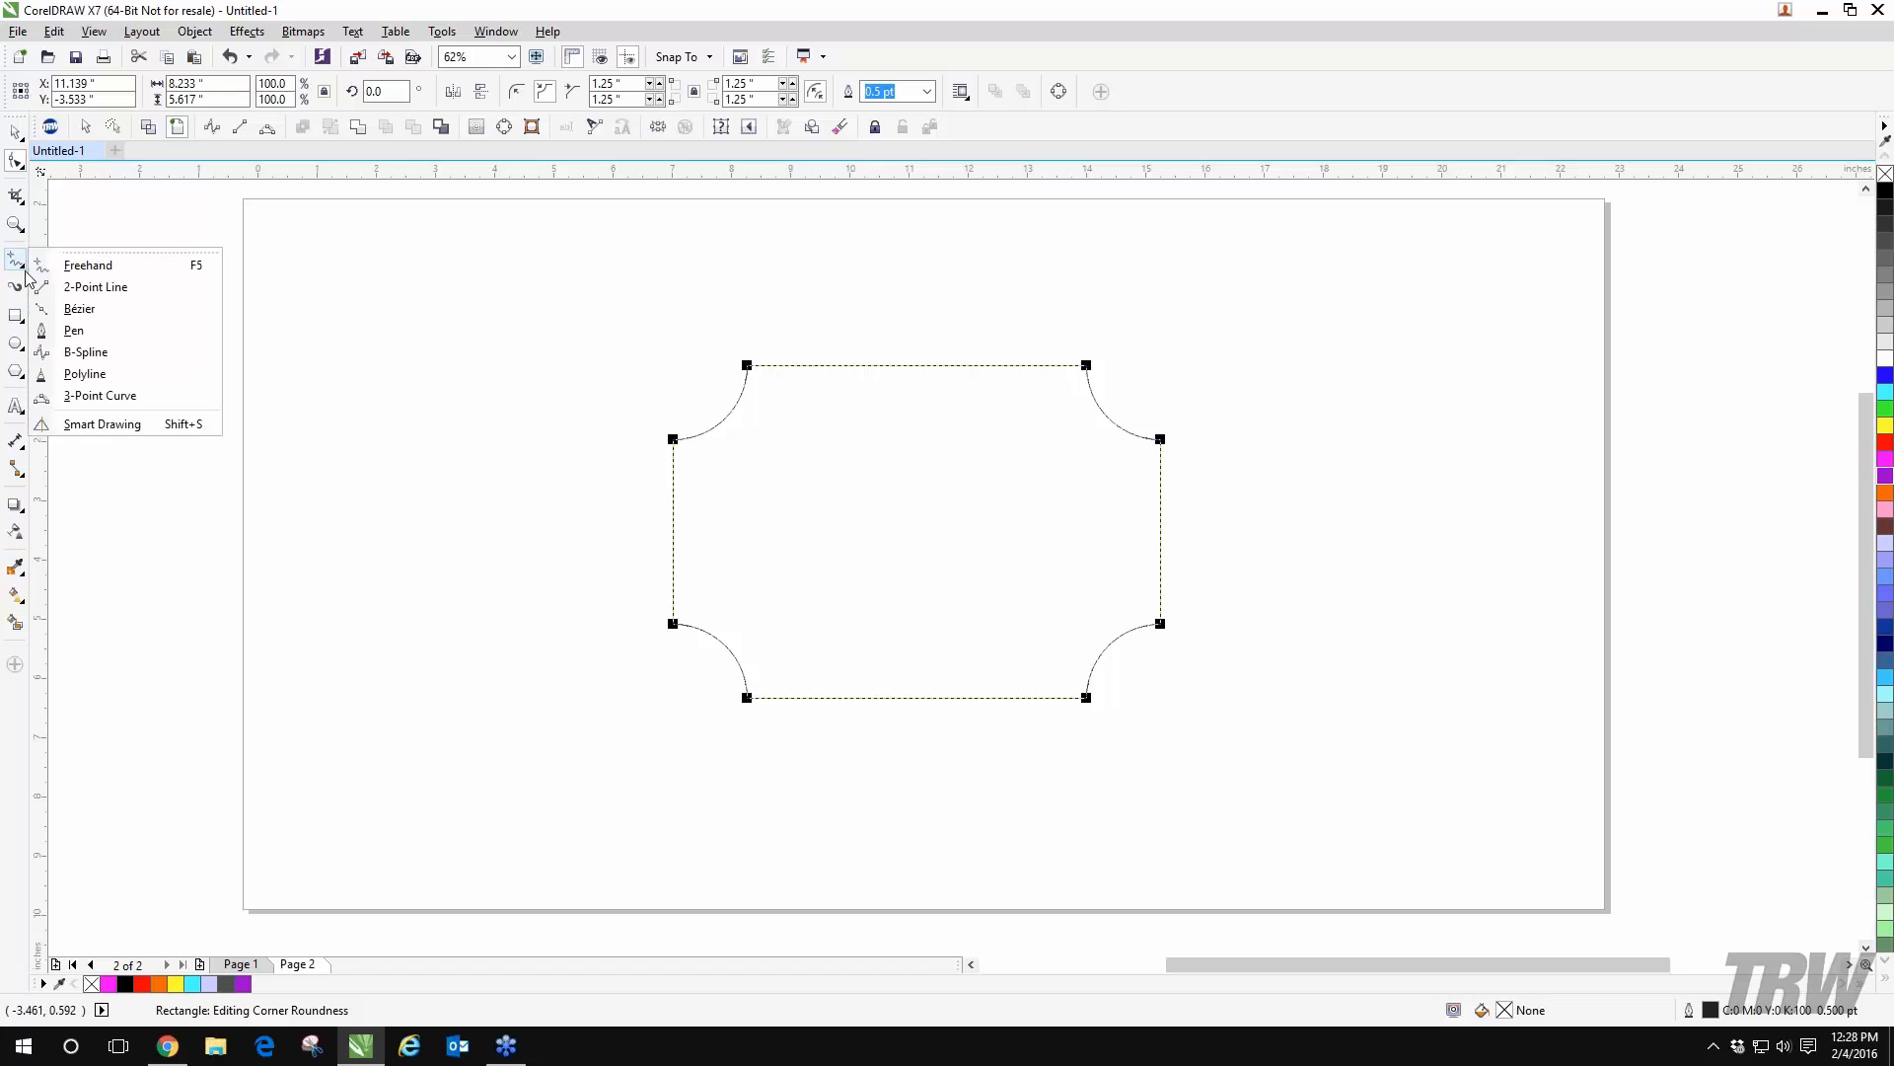
pyautogui.click(91, 286)
pyautogui.moveTo(281, 353); pyautogui.dragTo(564, 291)
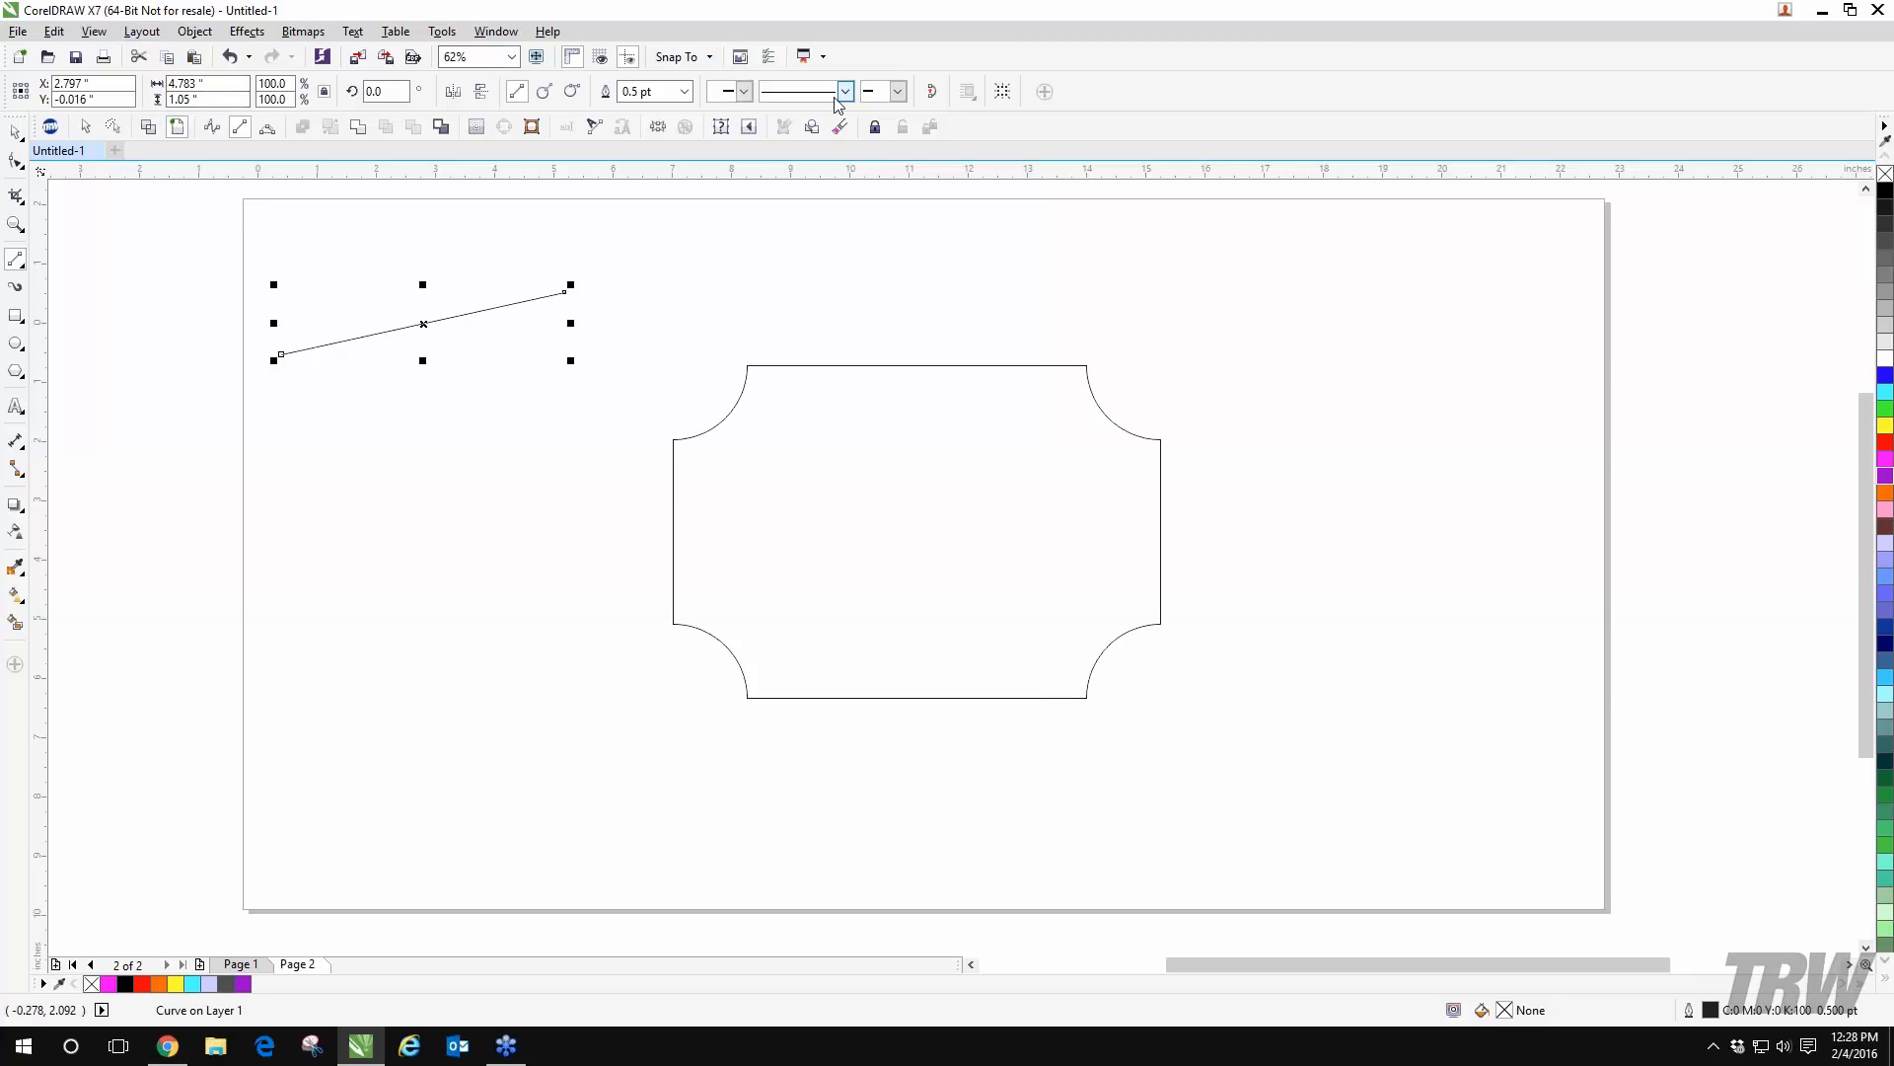
# - Set the line's outline width to 10 pt and compare it in wireframe and enhanced view
pyautogui.click(683, 90)
pyautogui.click(628, 272)
pyautogui.click(145, 127)
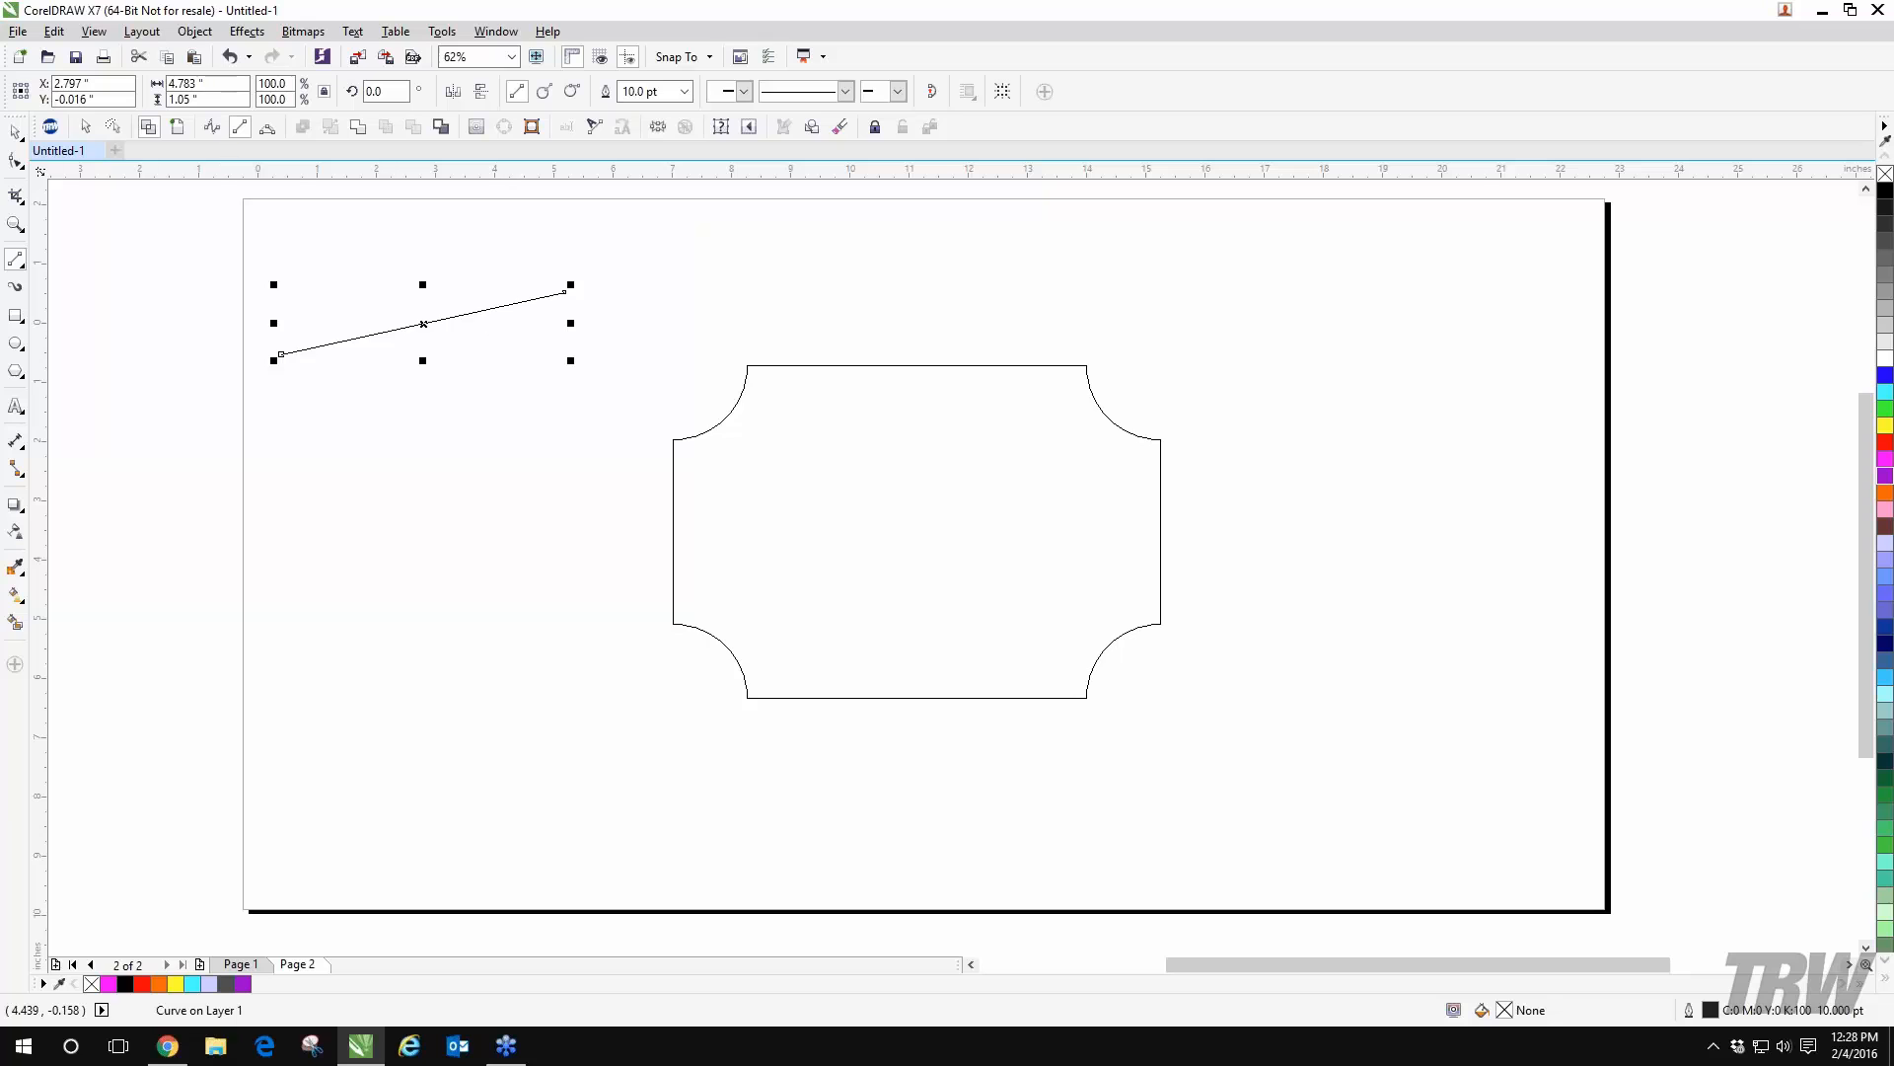
pyautogui.click(176, 126)
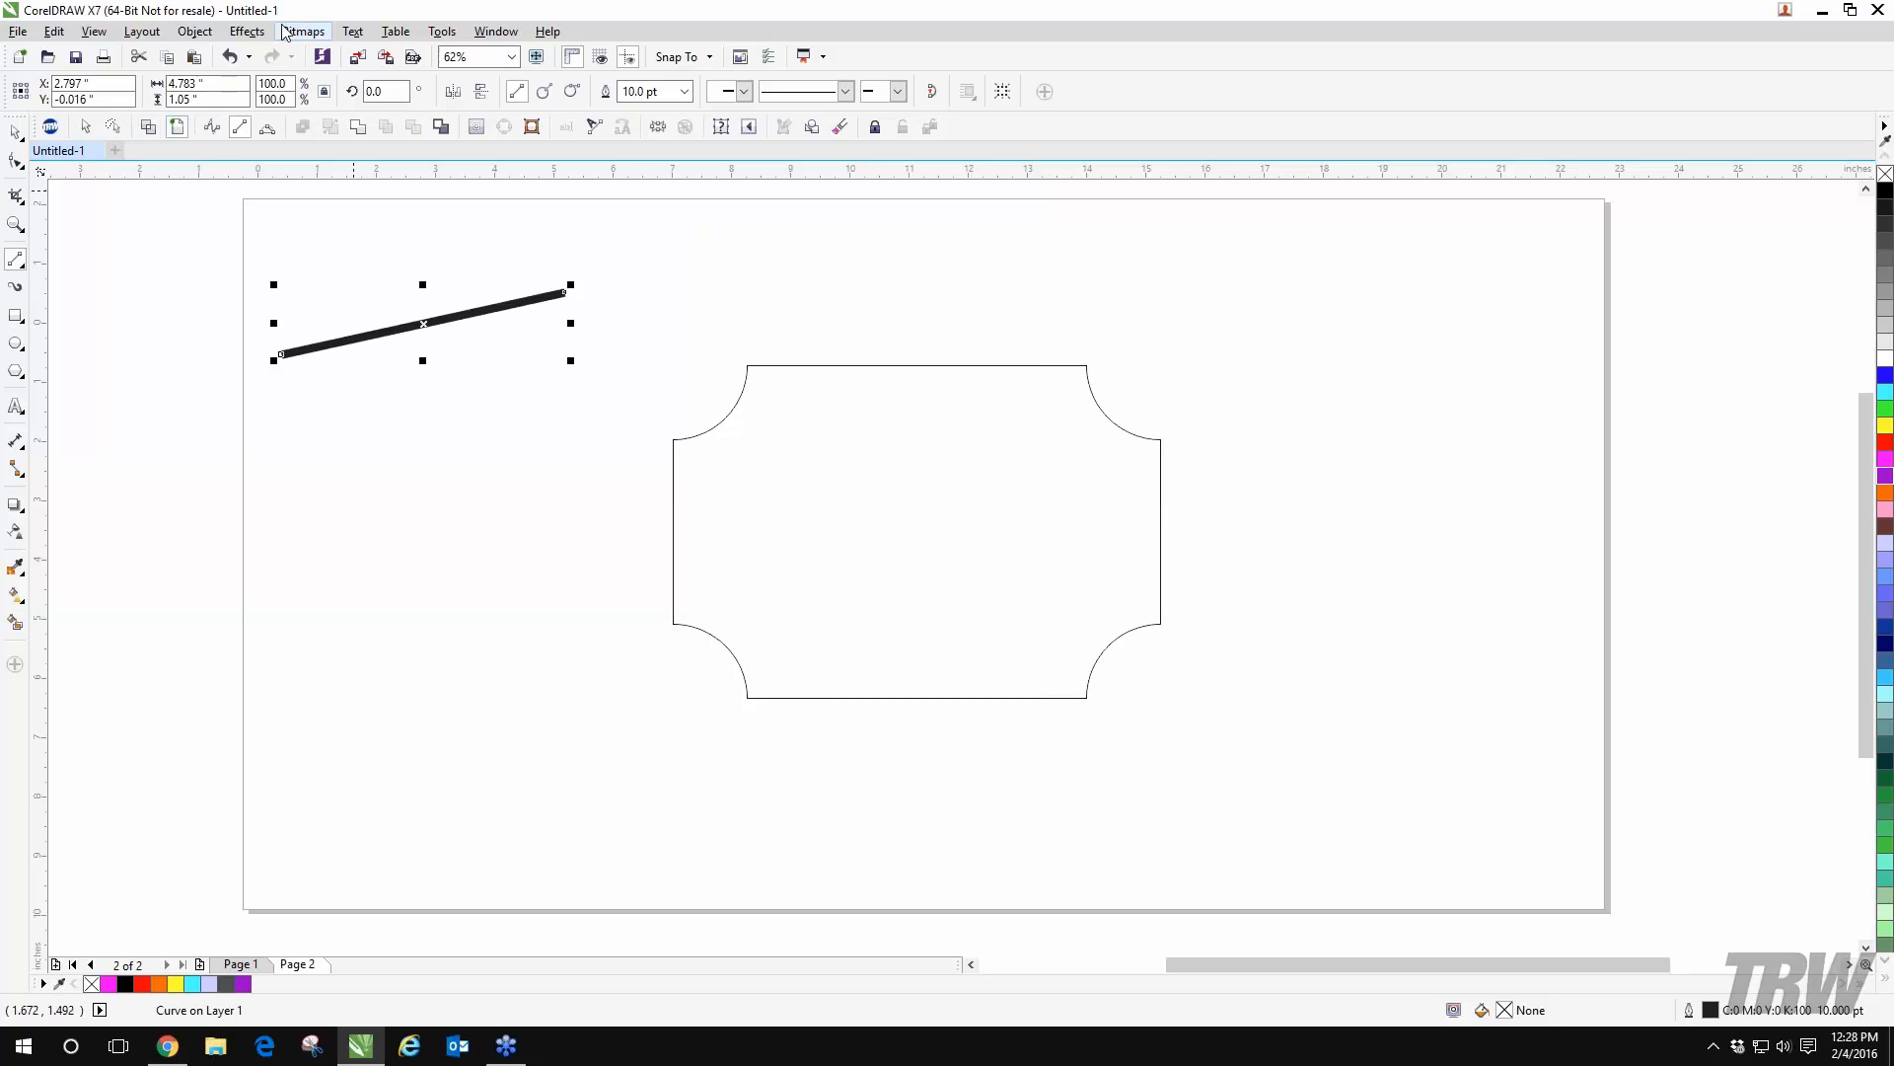
# - Convert the line's outline to an object and switch the page display to wireframe
pyautogui.click(194, 31)
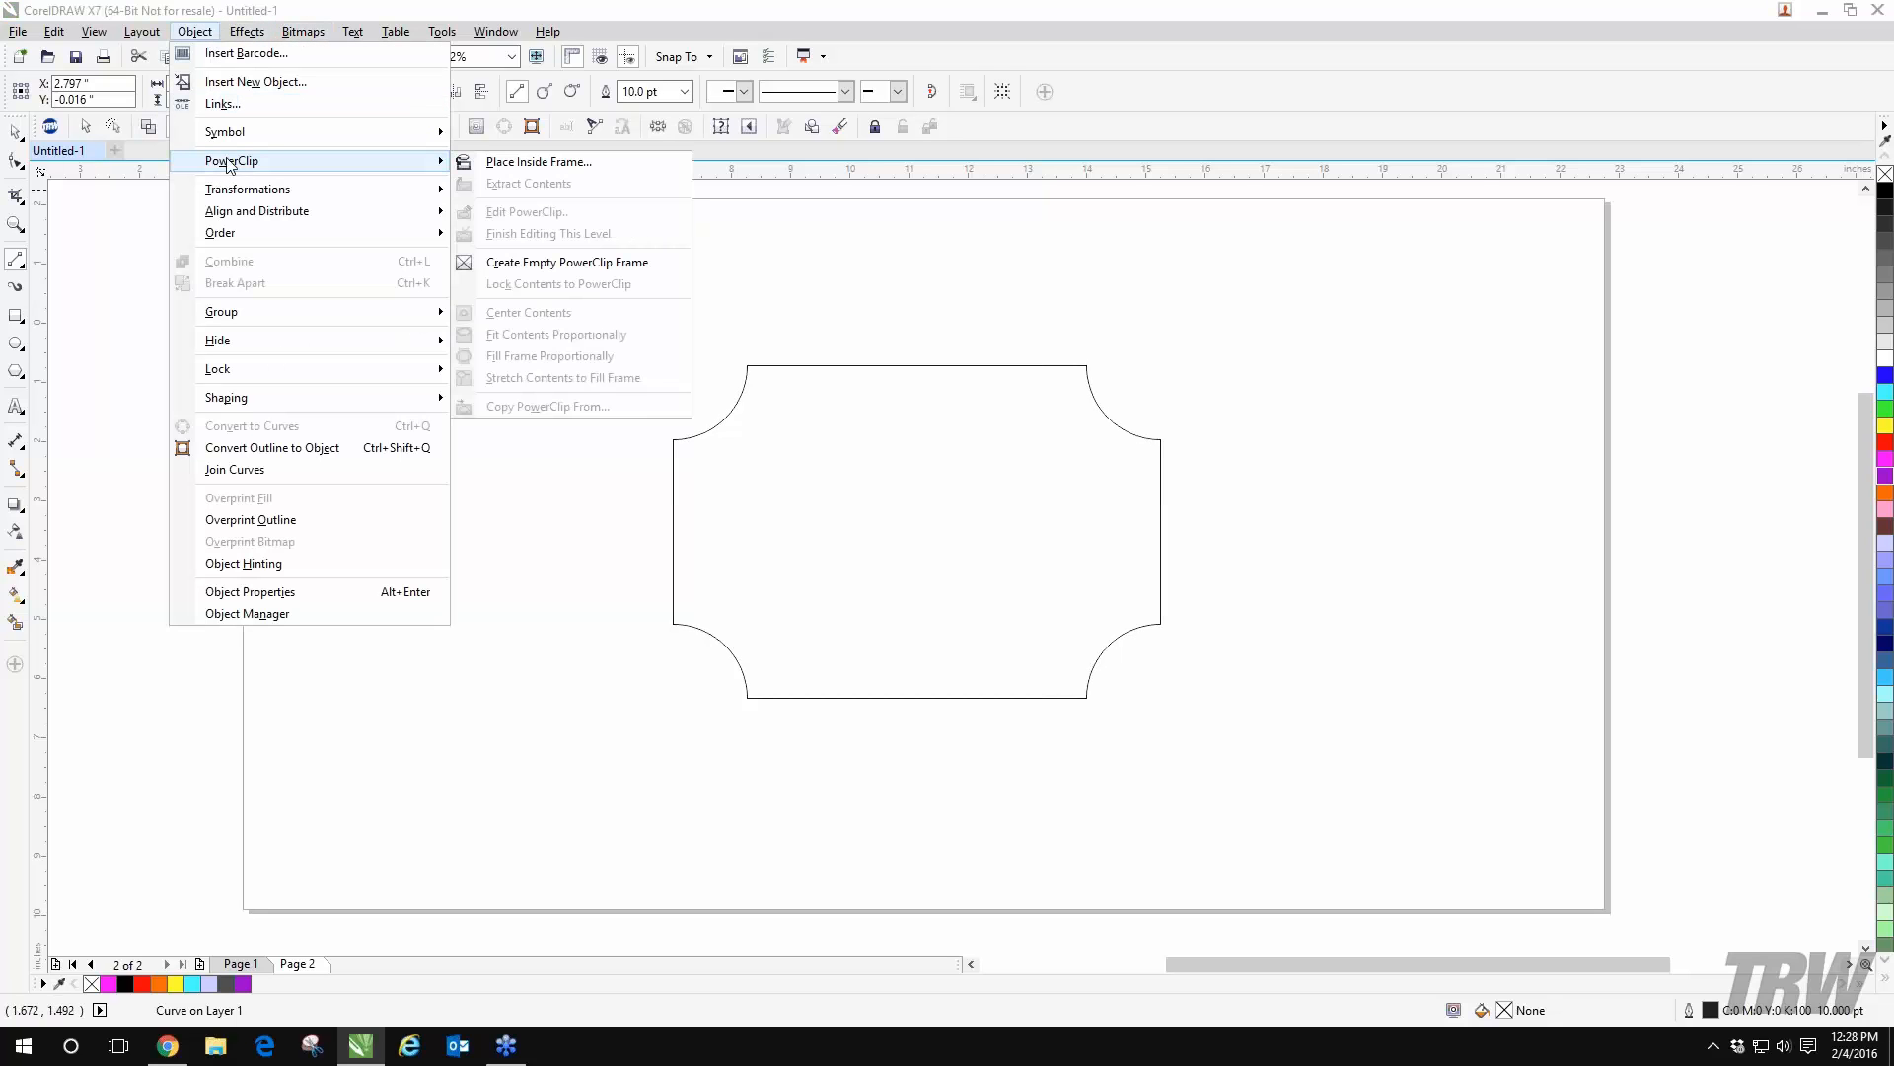
pyautogui.click(258, 447)
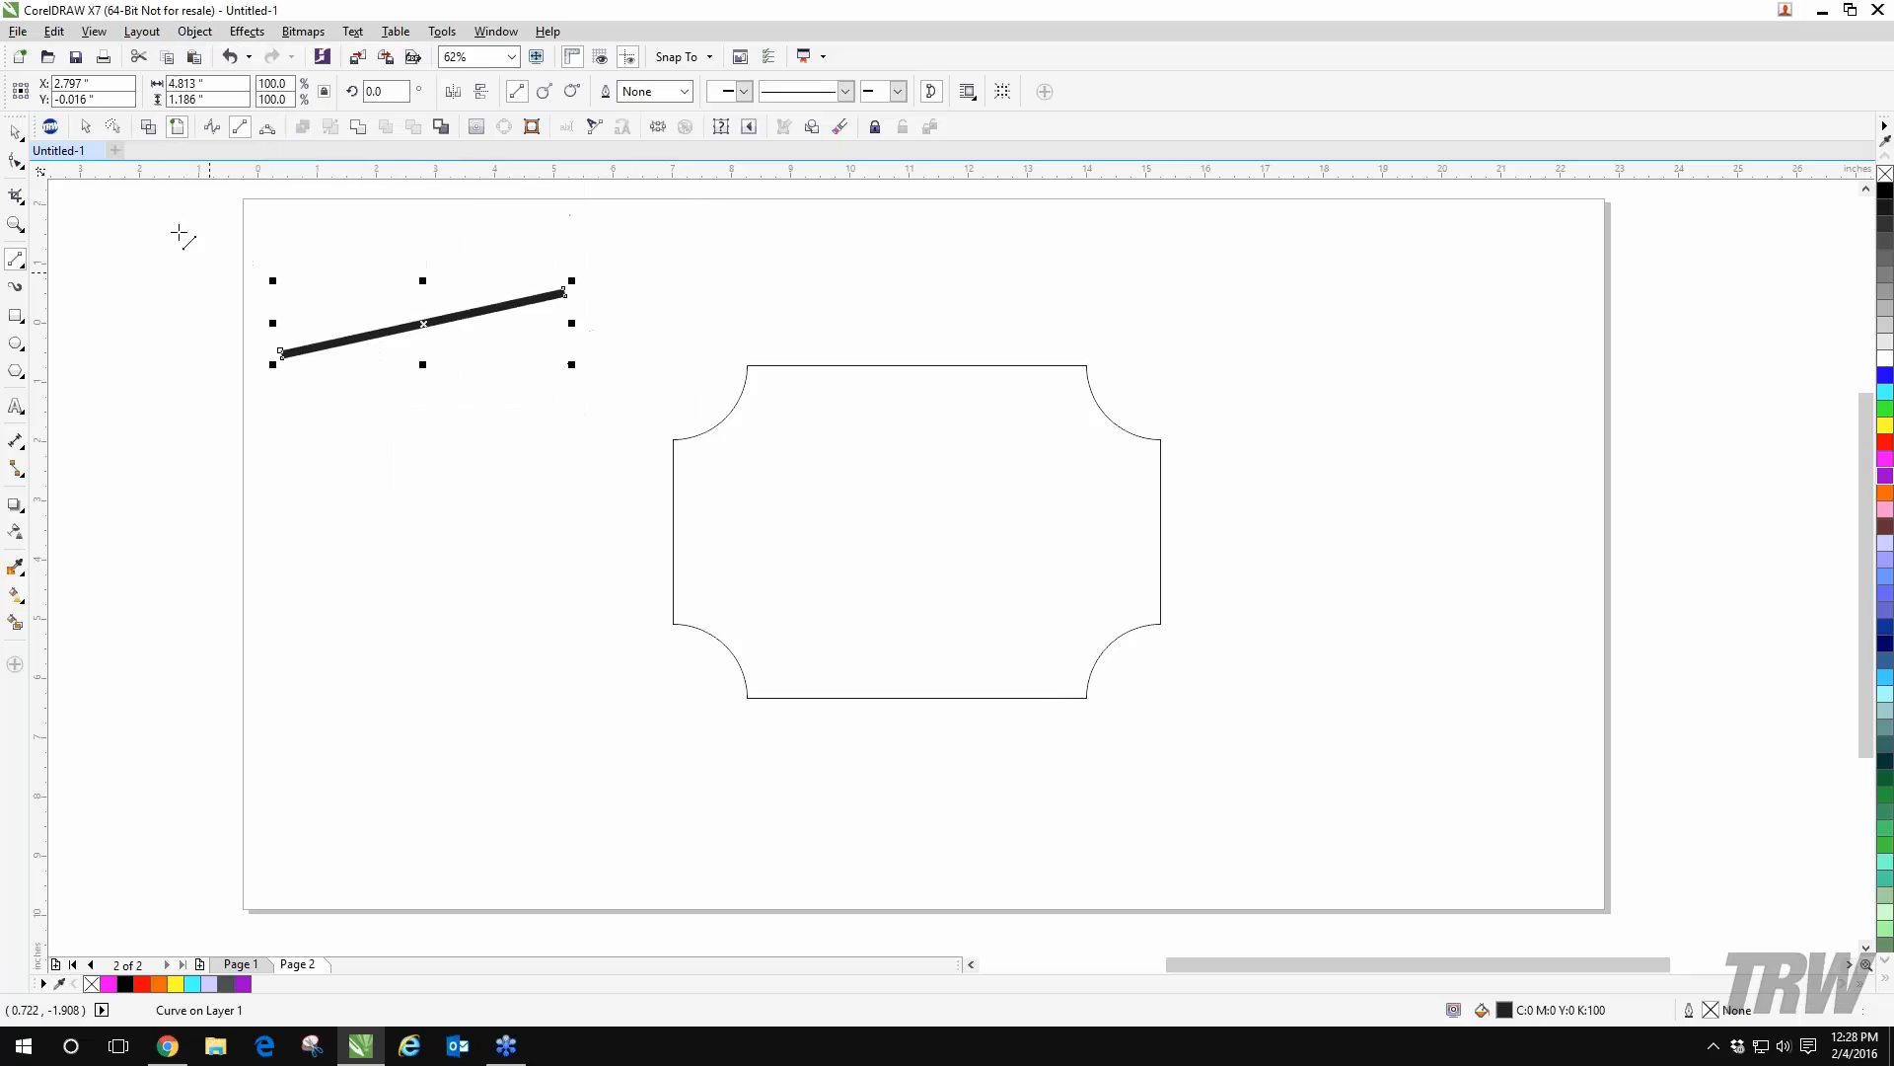
pyautogui.click(149, 128)
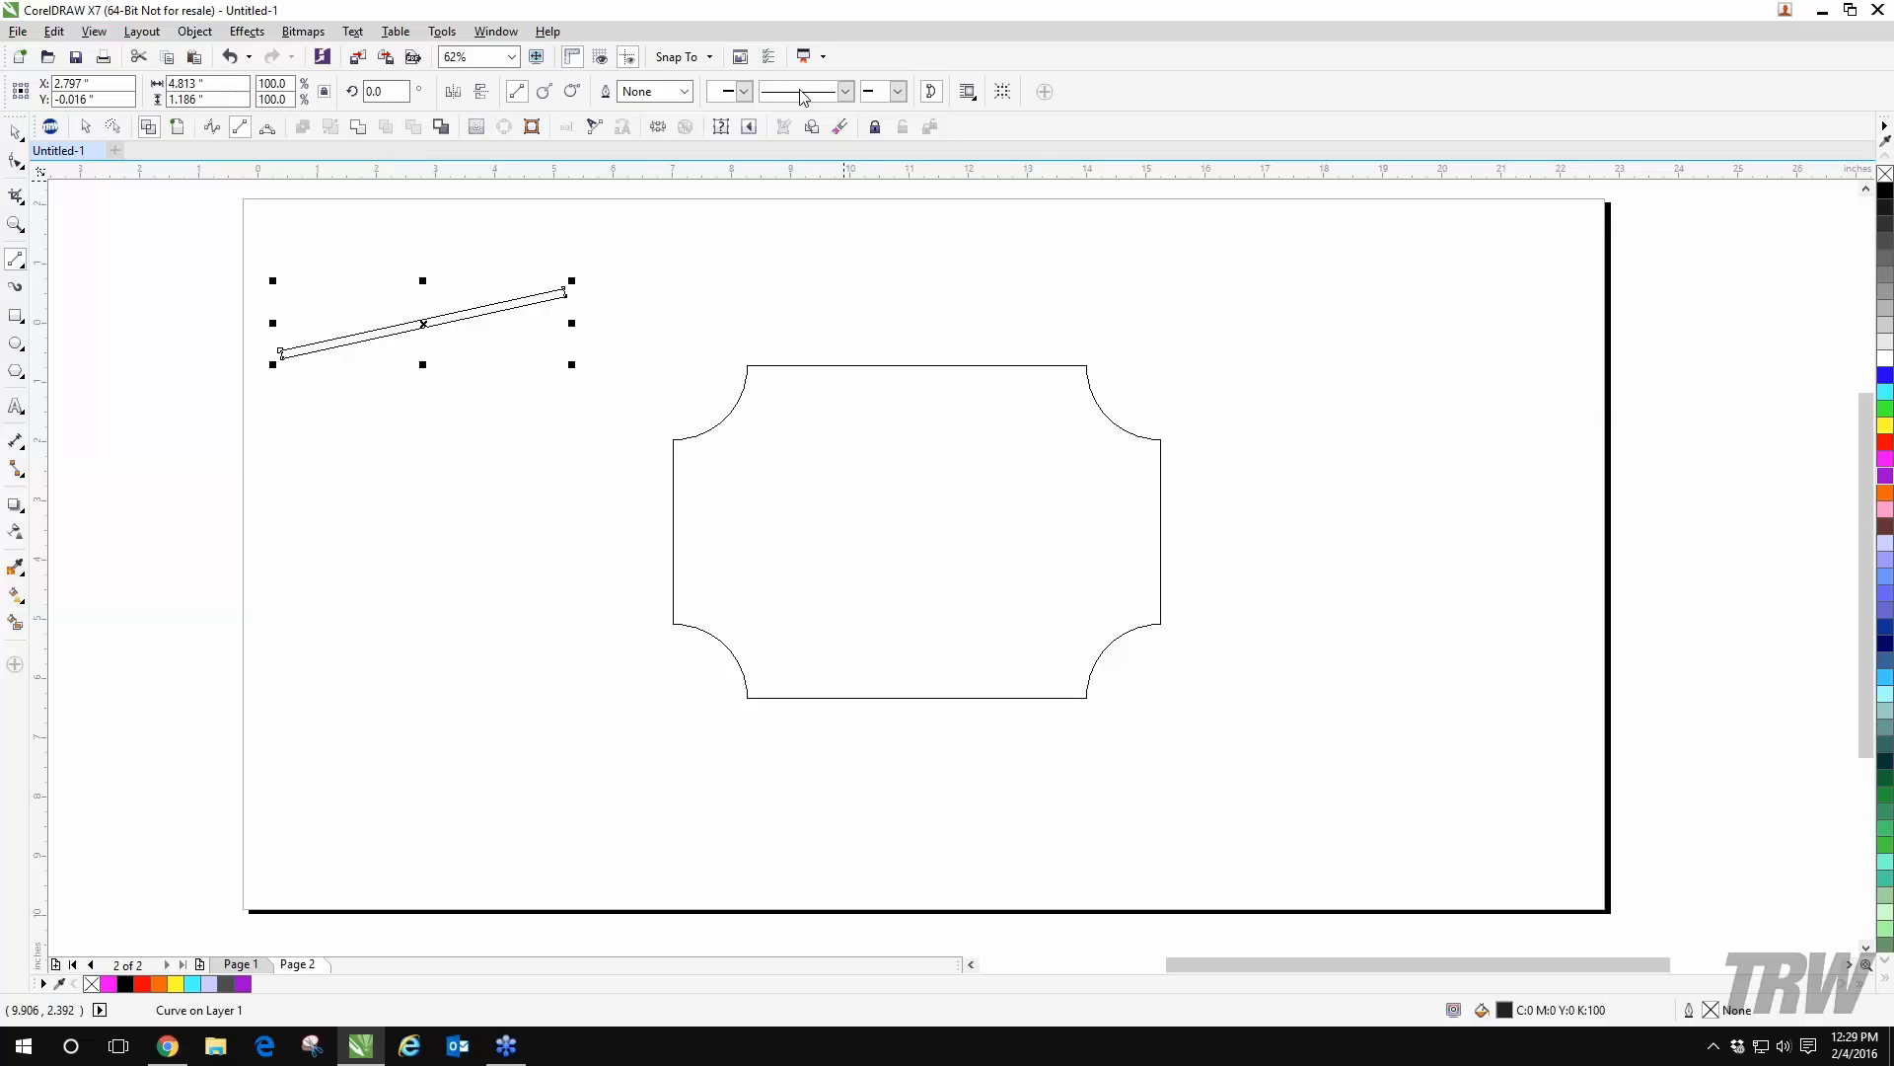
# - Select the converted line shape above the scalloped rectangle and delete it
pyautogui.click(20, 134)
pyautogui.click(19, 134)
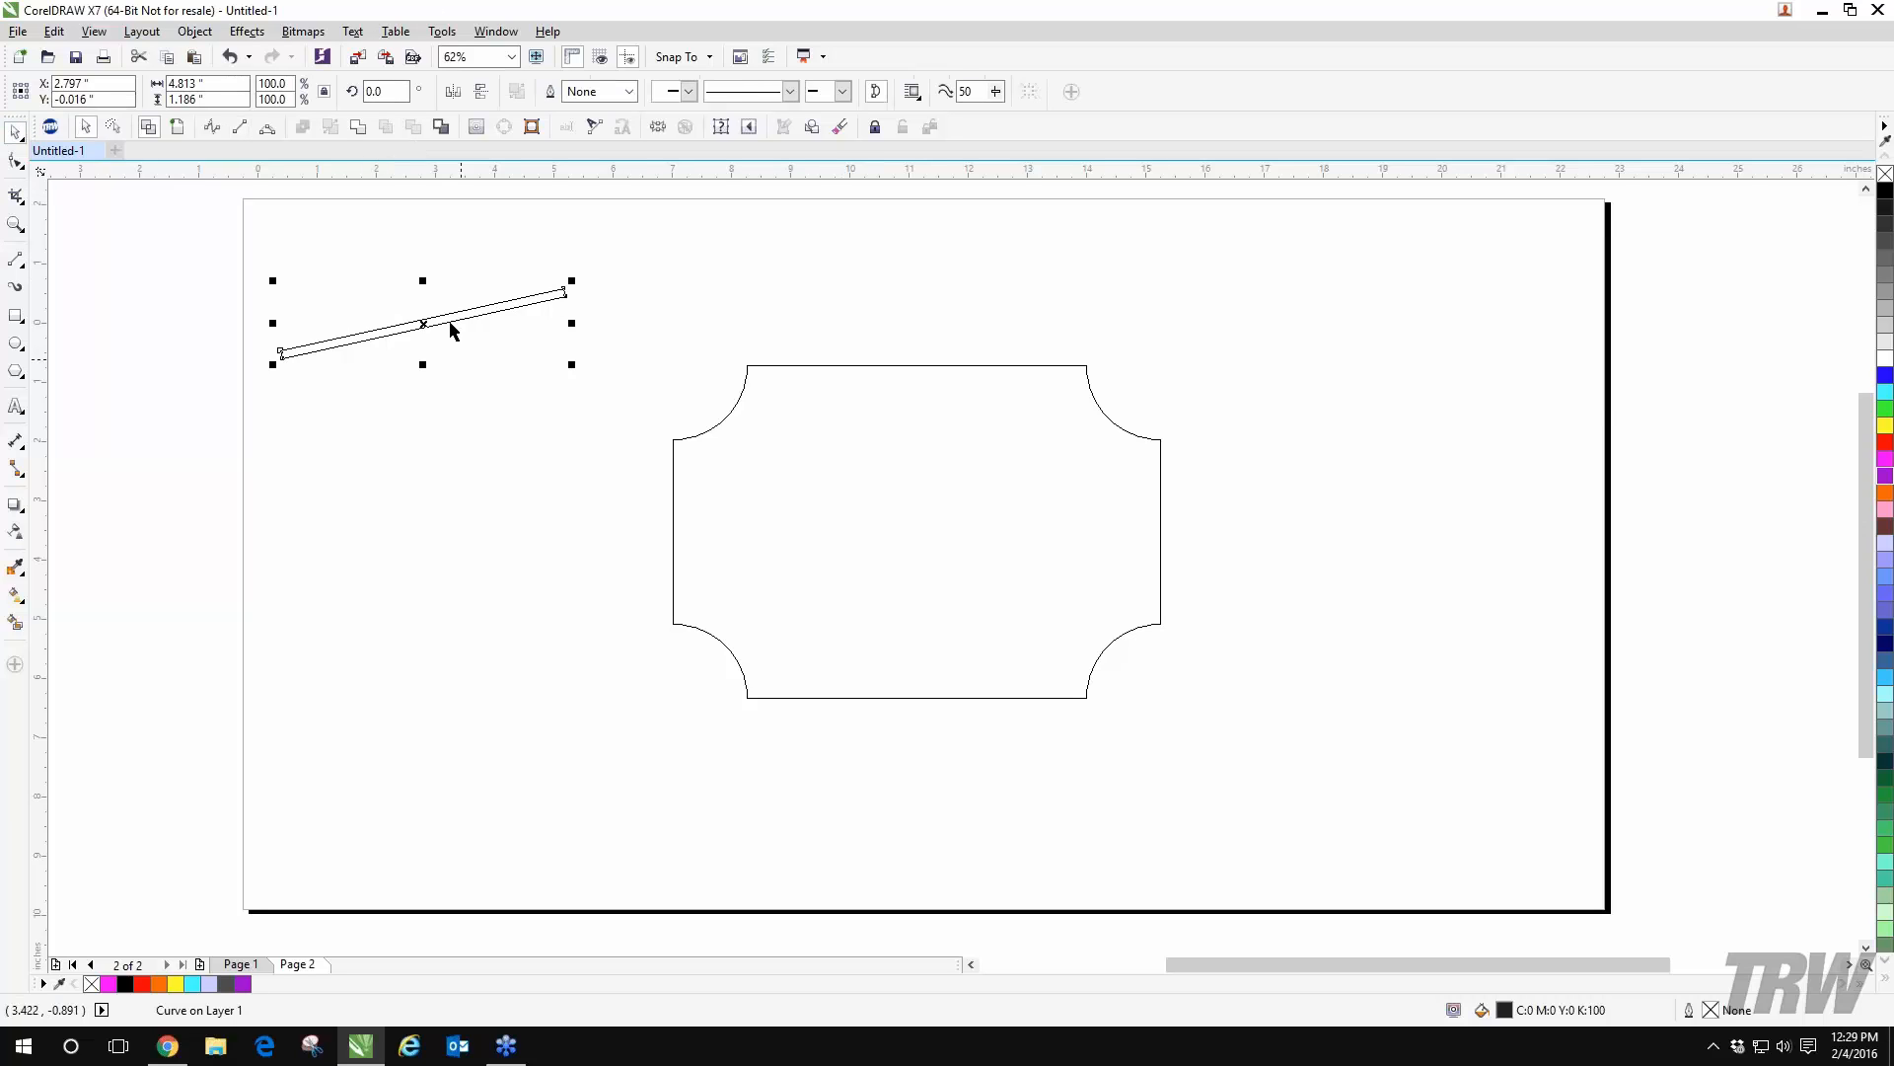
pyautogui.click(465, 312)
pyautogui.press('Delete')
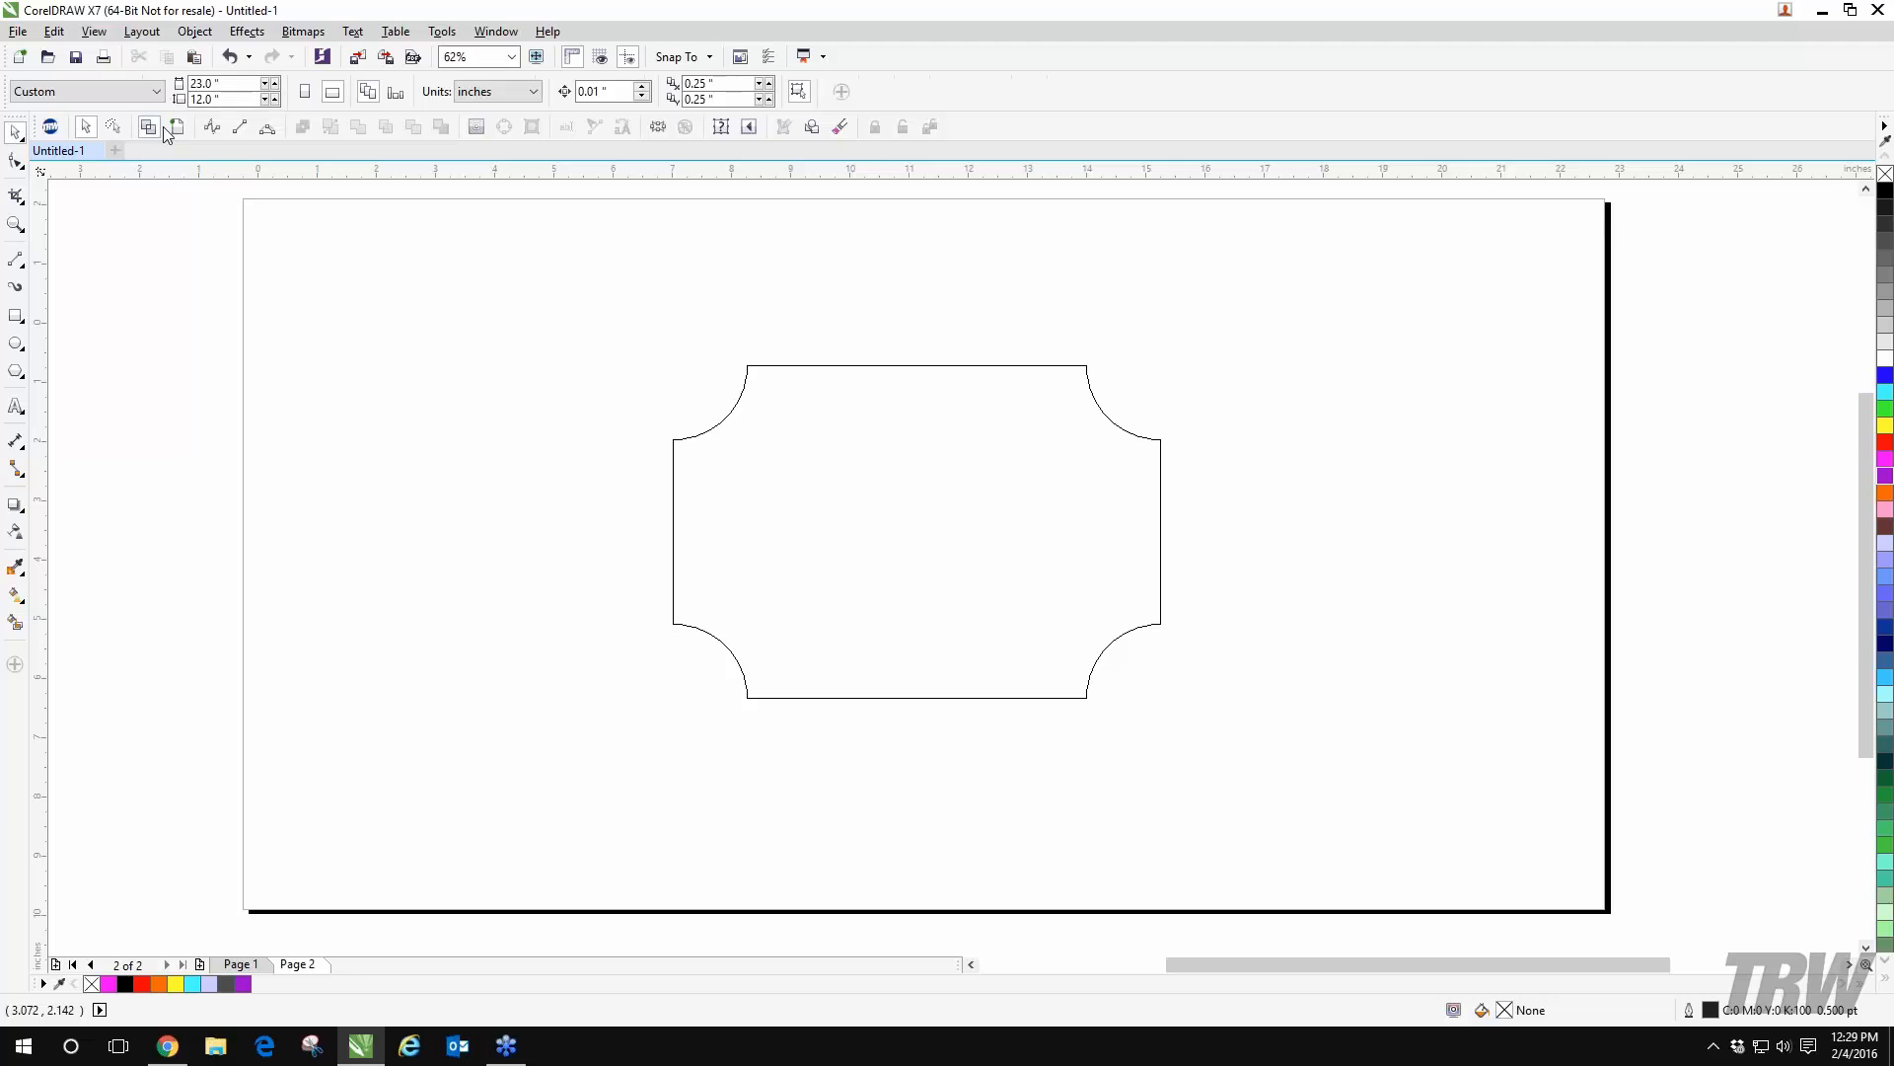
# - Move the scalloped rectangle toward the page's left half and delete it
pyautogui.click(1159, 471)
pyautogui.moveTo(1159, 472); pyautogui.dragTo(909, 450)
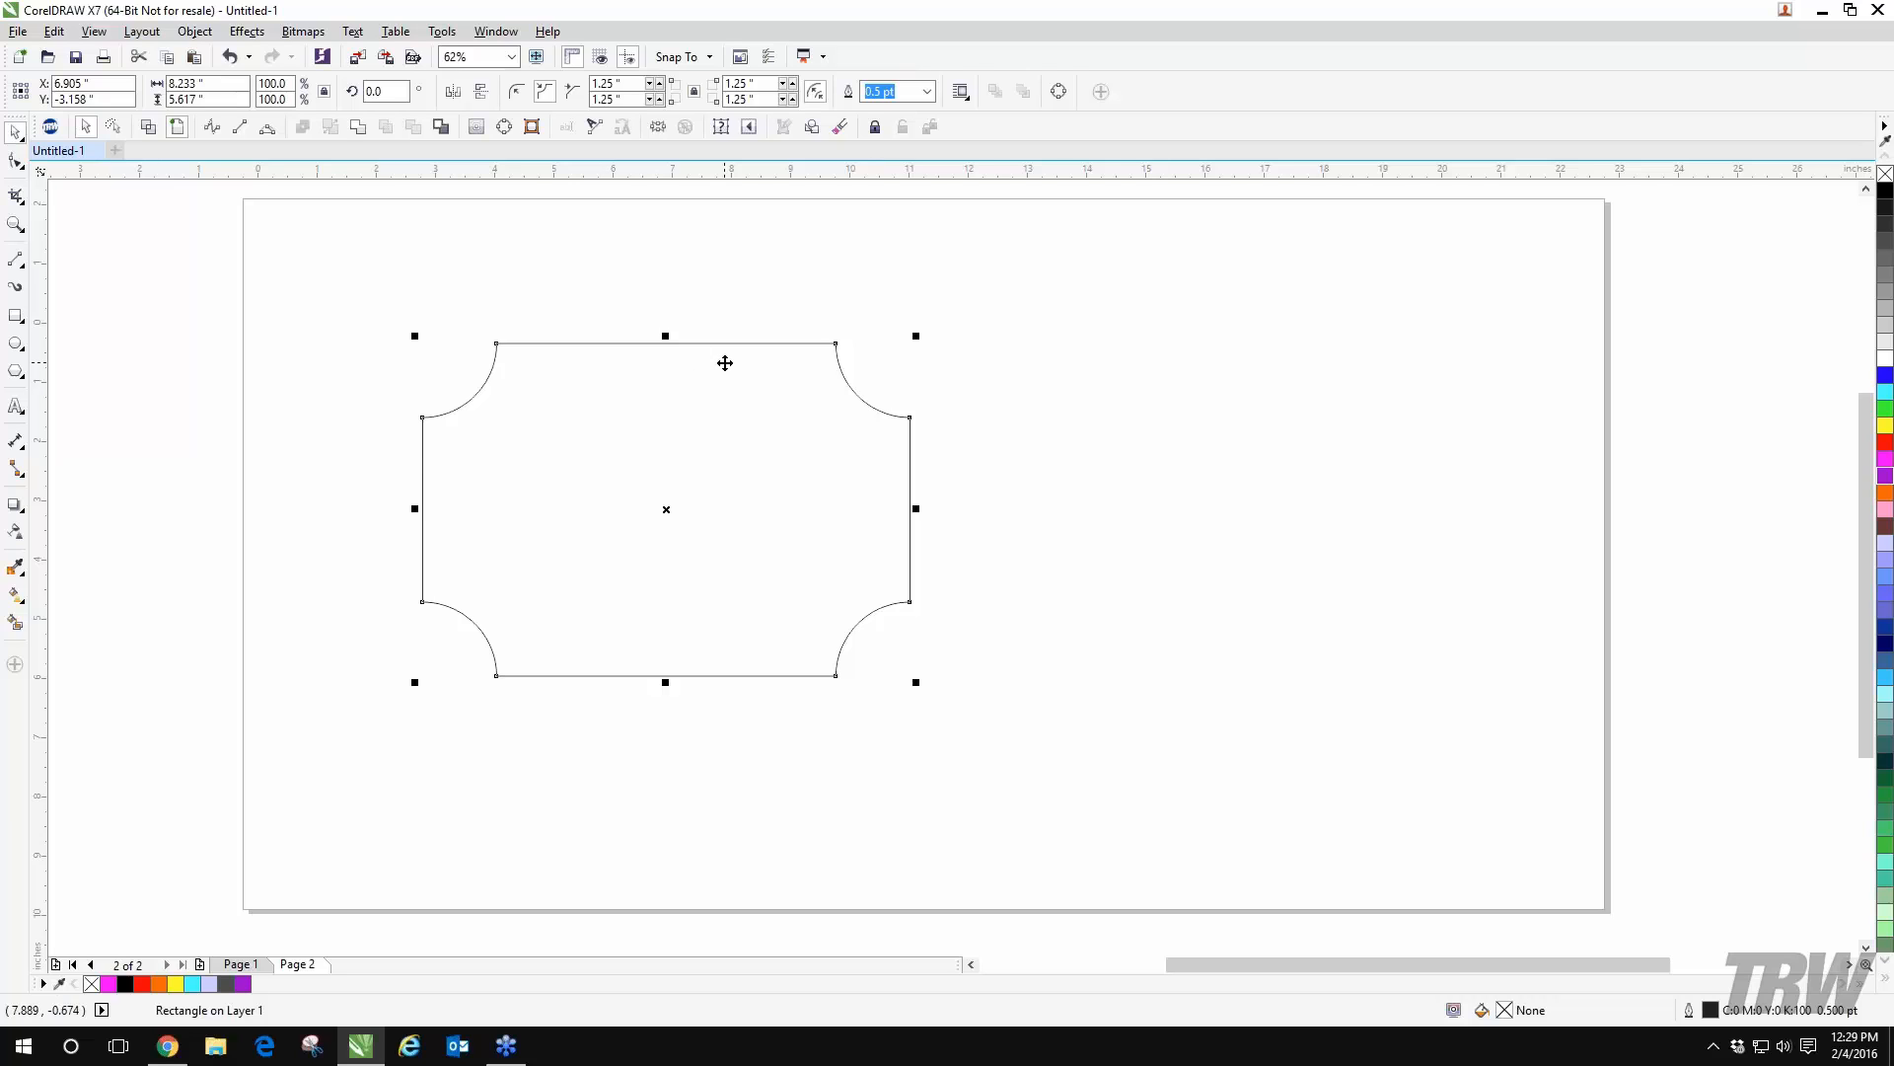
pyautogui.press('Delete')
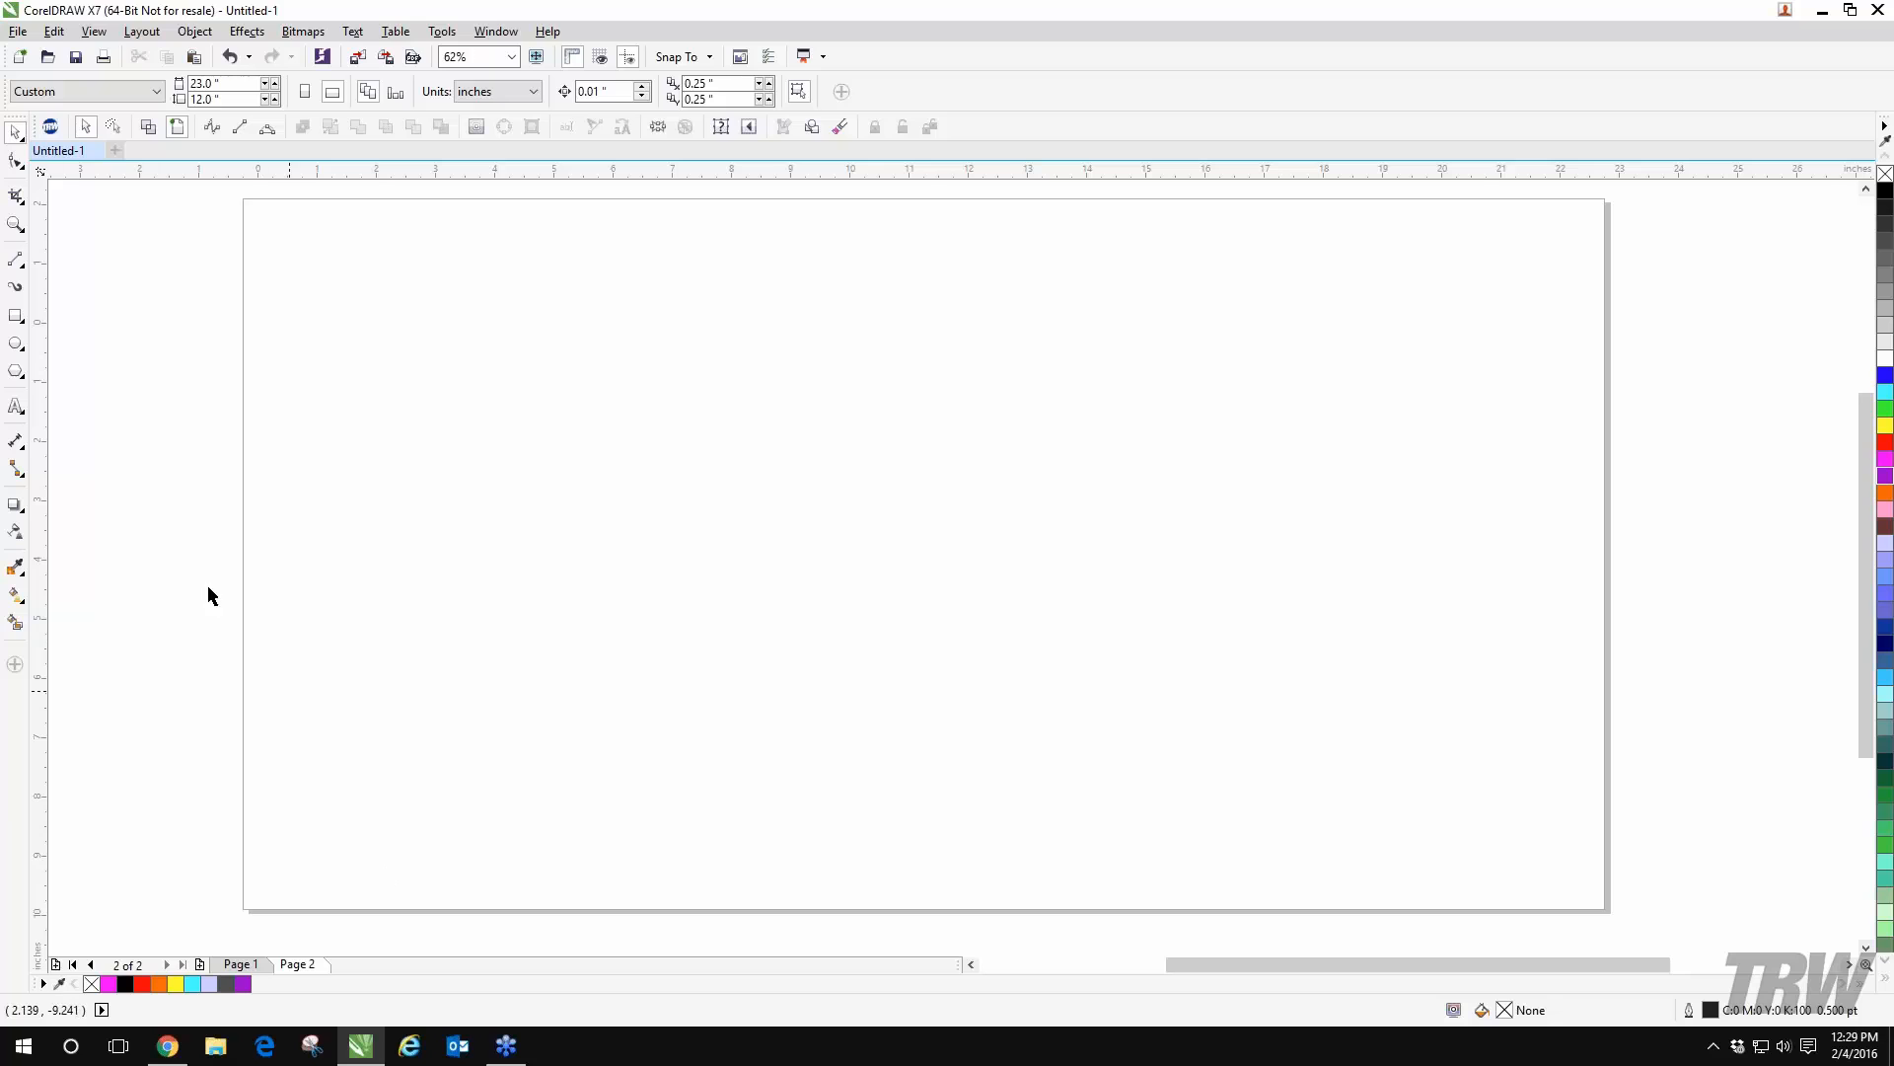
# - Draw a three-sided polygon about 6.8 inches wide and 4.5 inches high near the middle of the page
pyautogui.click(20, 375)
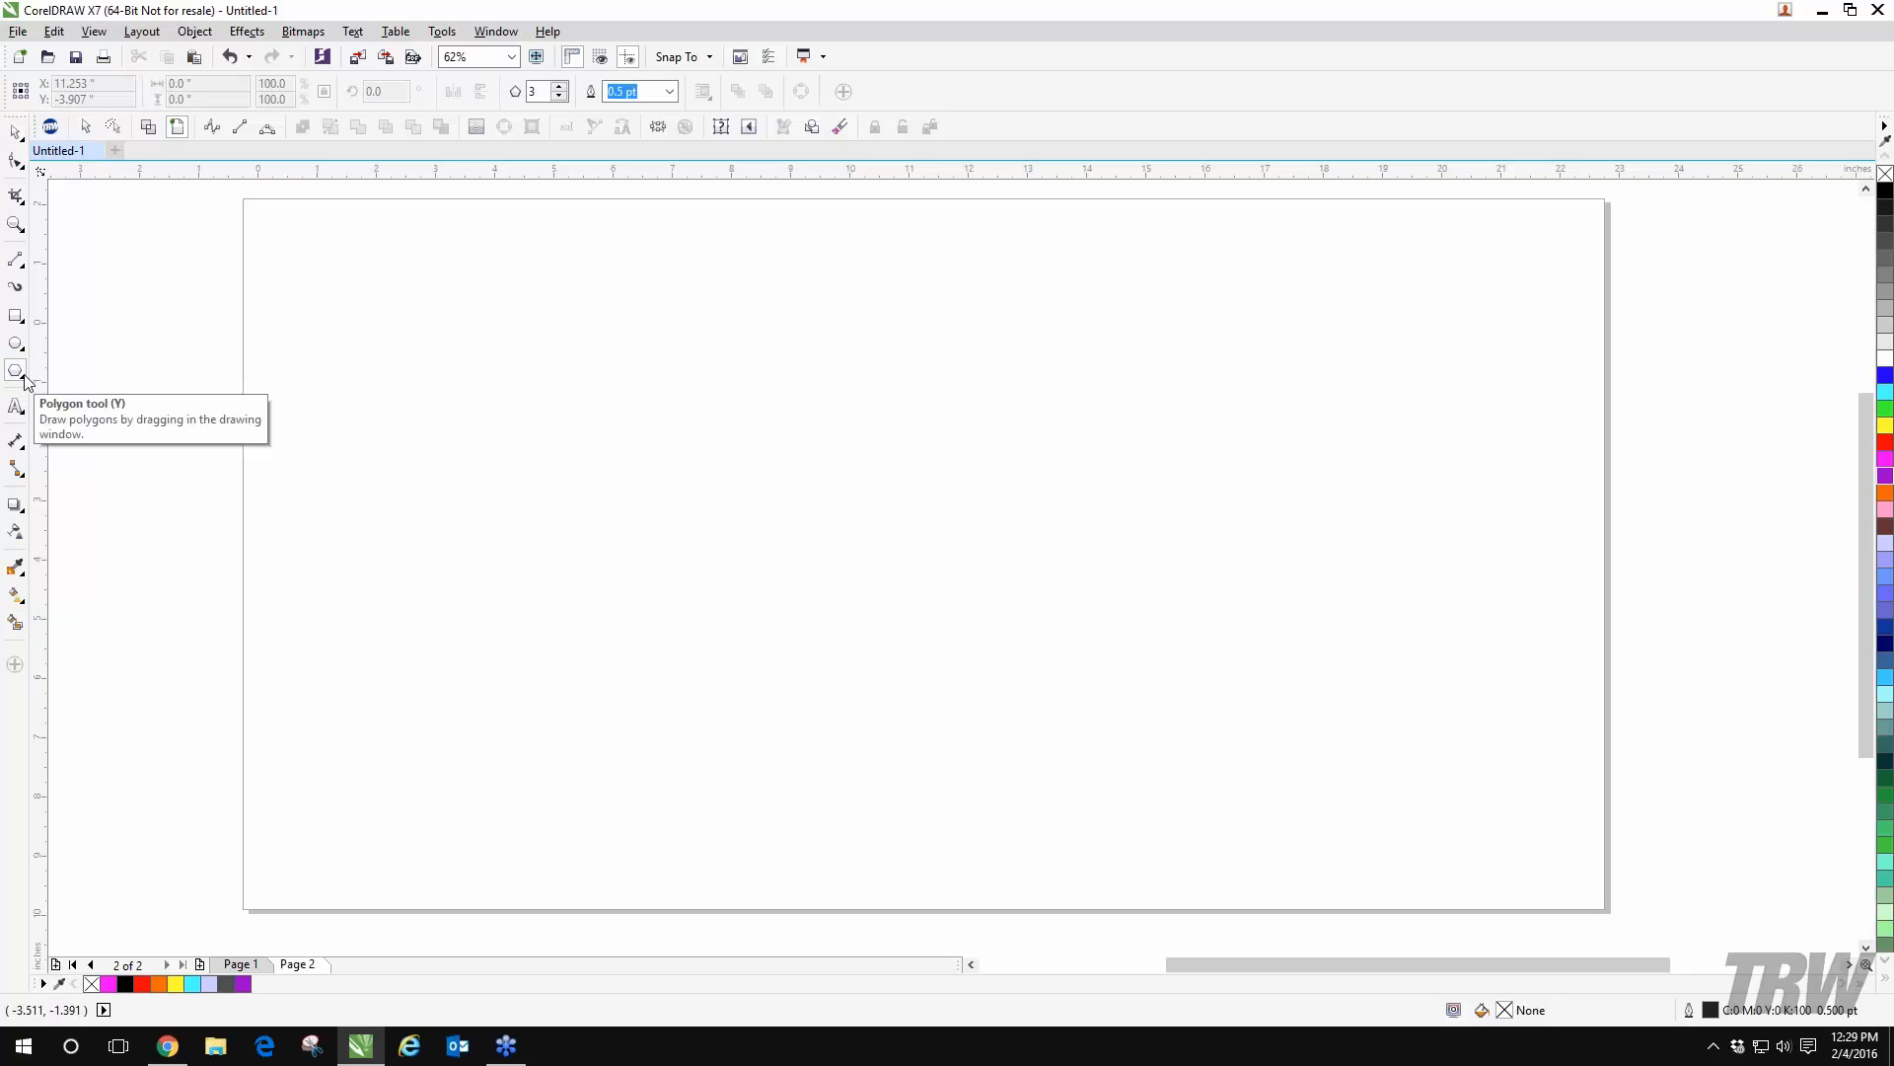
pyautogui.moveTo(582, 393); pyautogui.dragTo(992, 752)
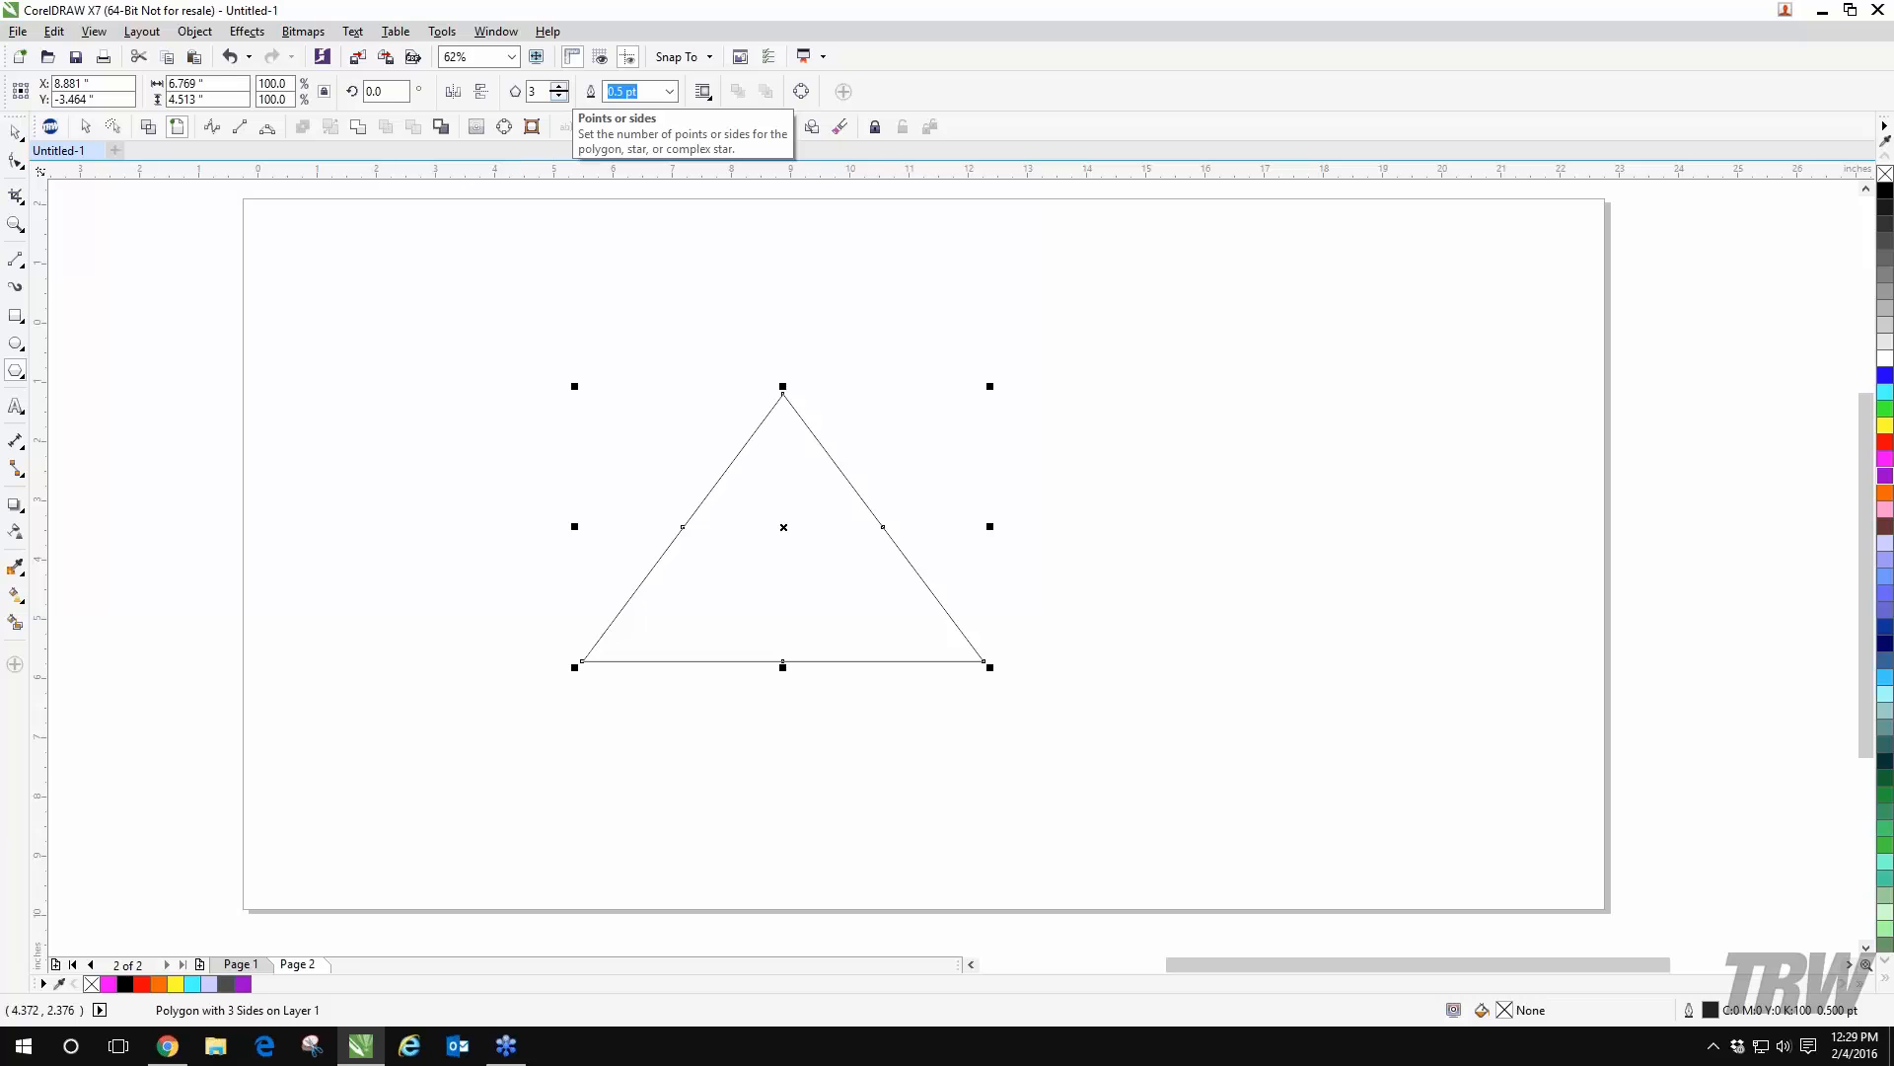
# - Step the polygon up through four and five sides and bring it back down to three
pyautogui.click(559, 86)
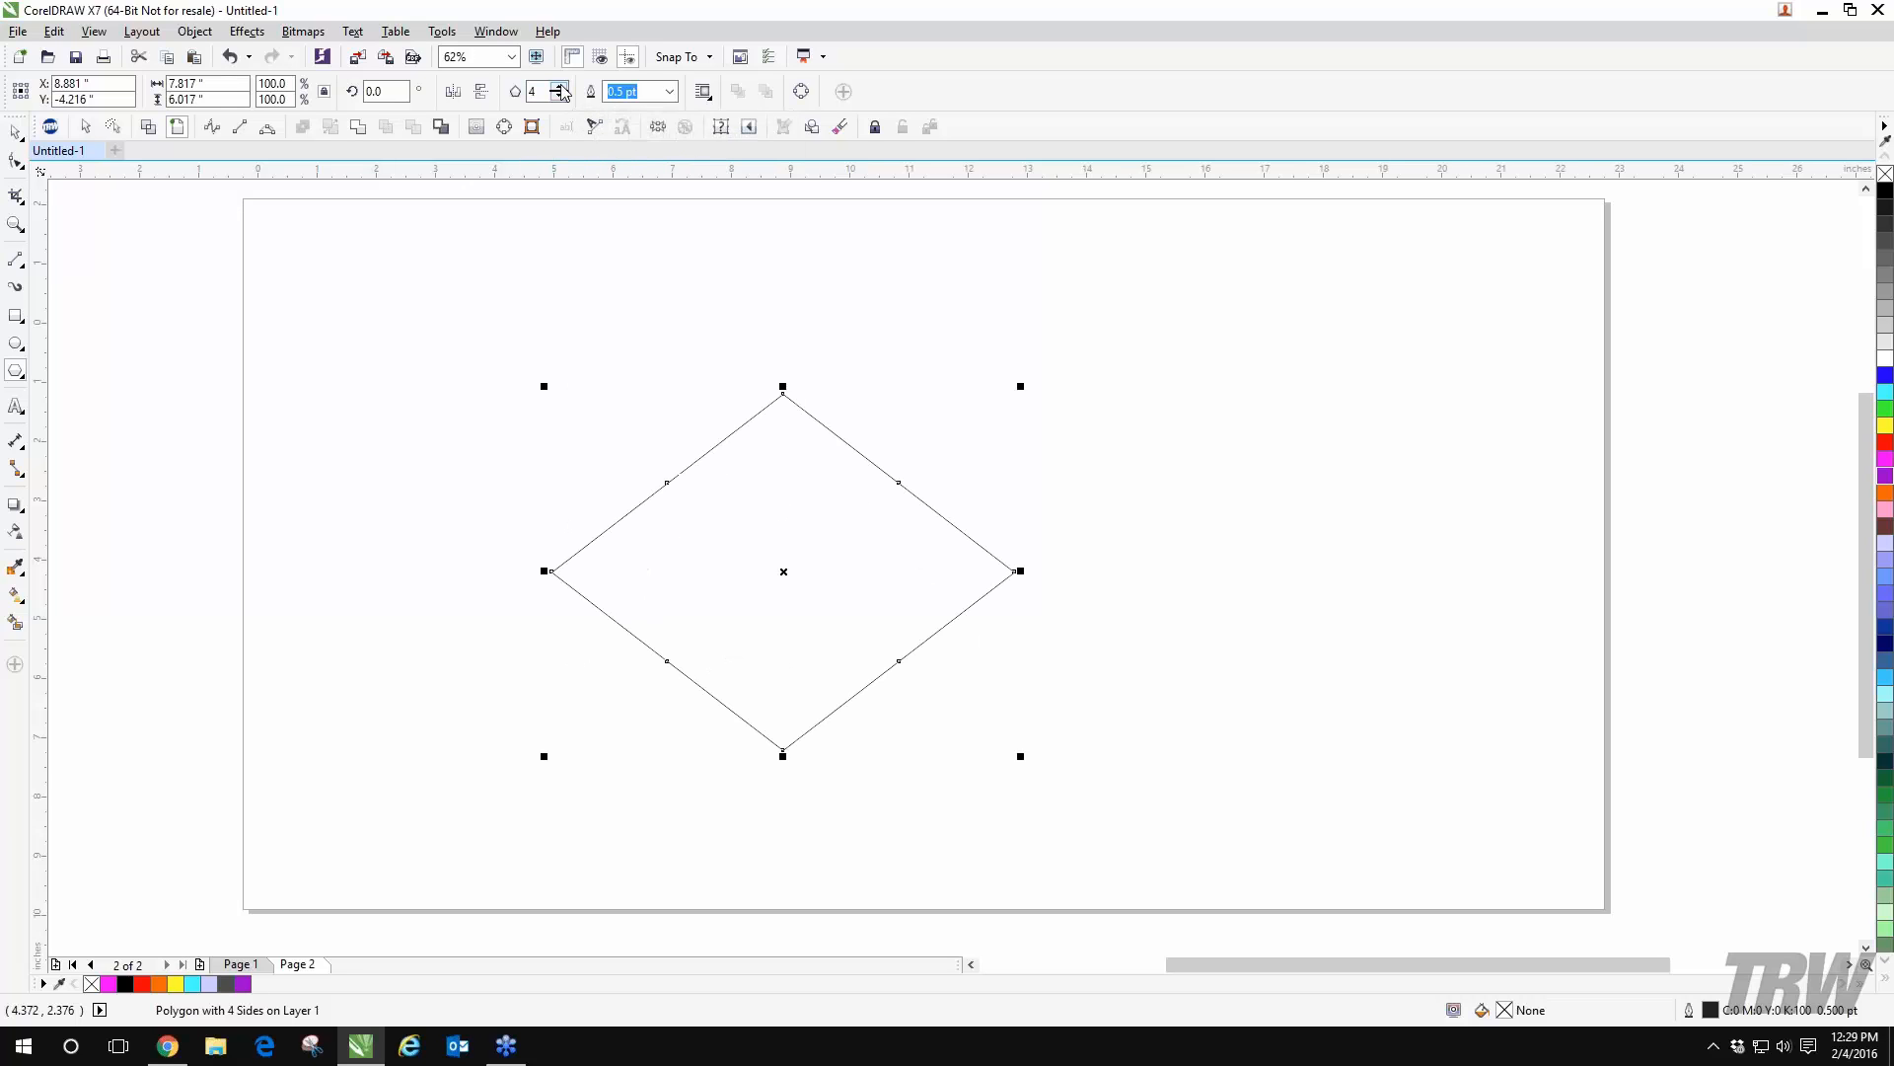
pyautogui.click(560, 86)
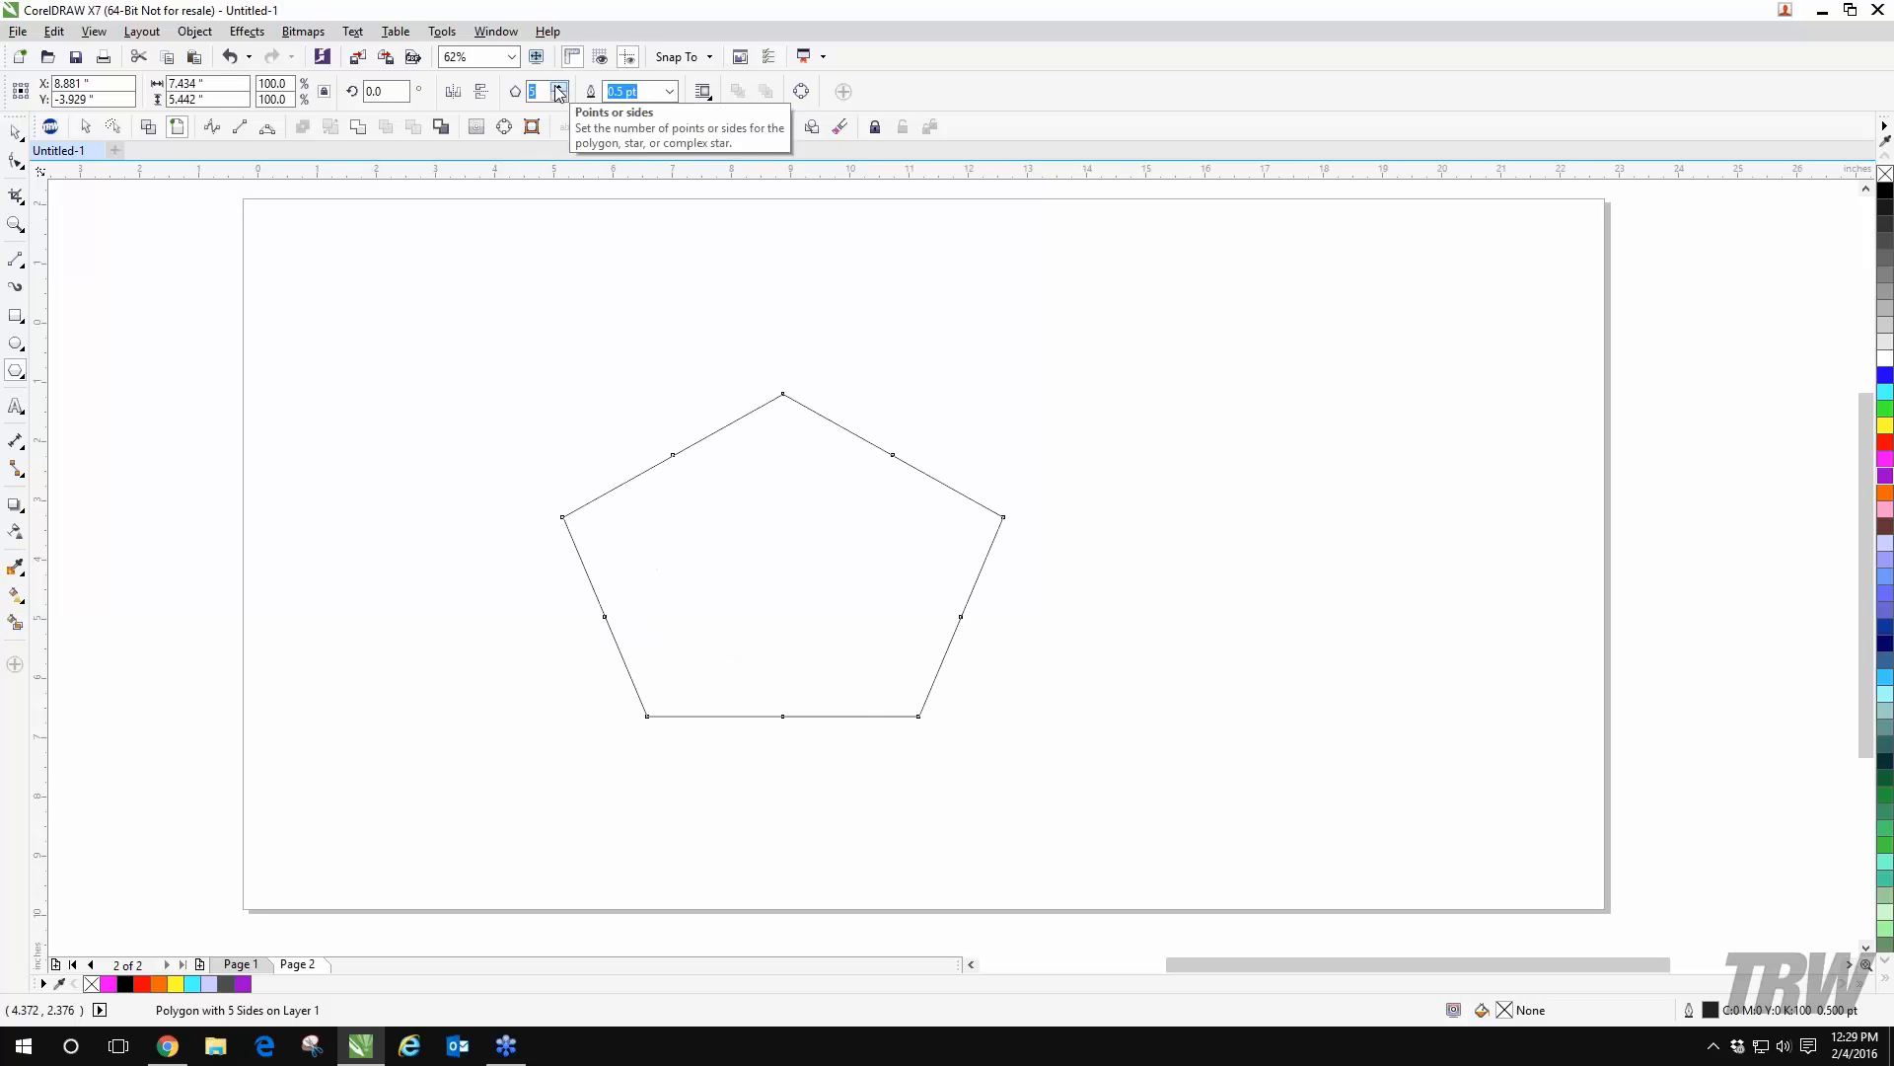
pyautogui.click(559, 85)
pyautogui.click(559, 96)
pyautogui.click(559, 96)
pyautogui.click(559, 95)
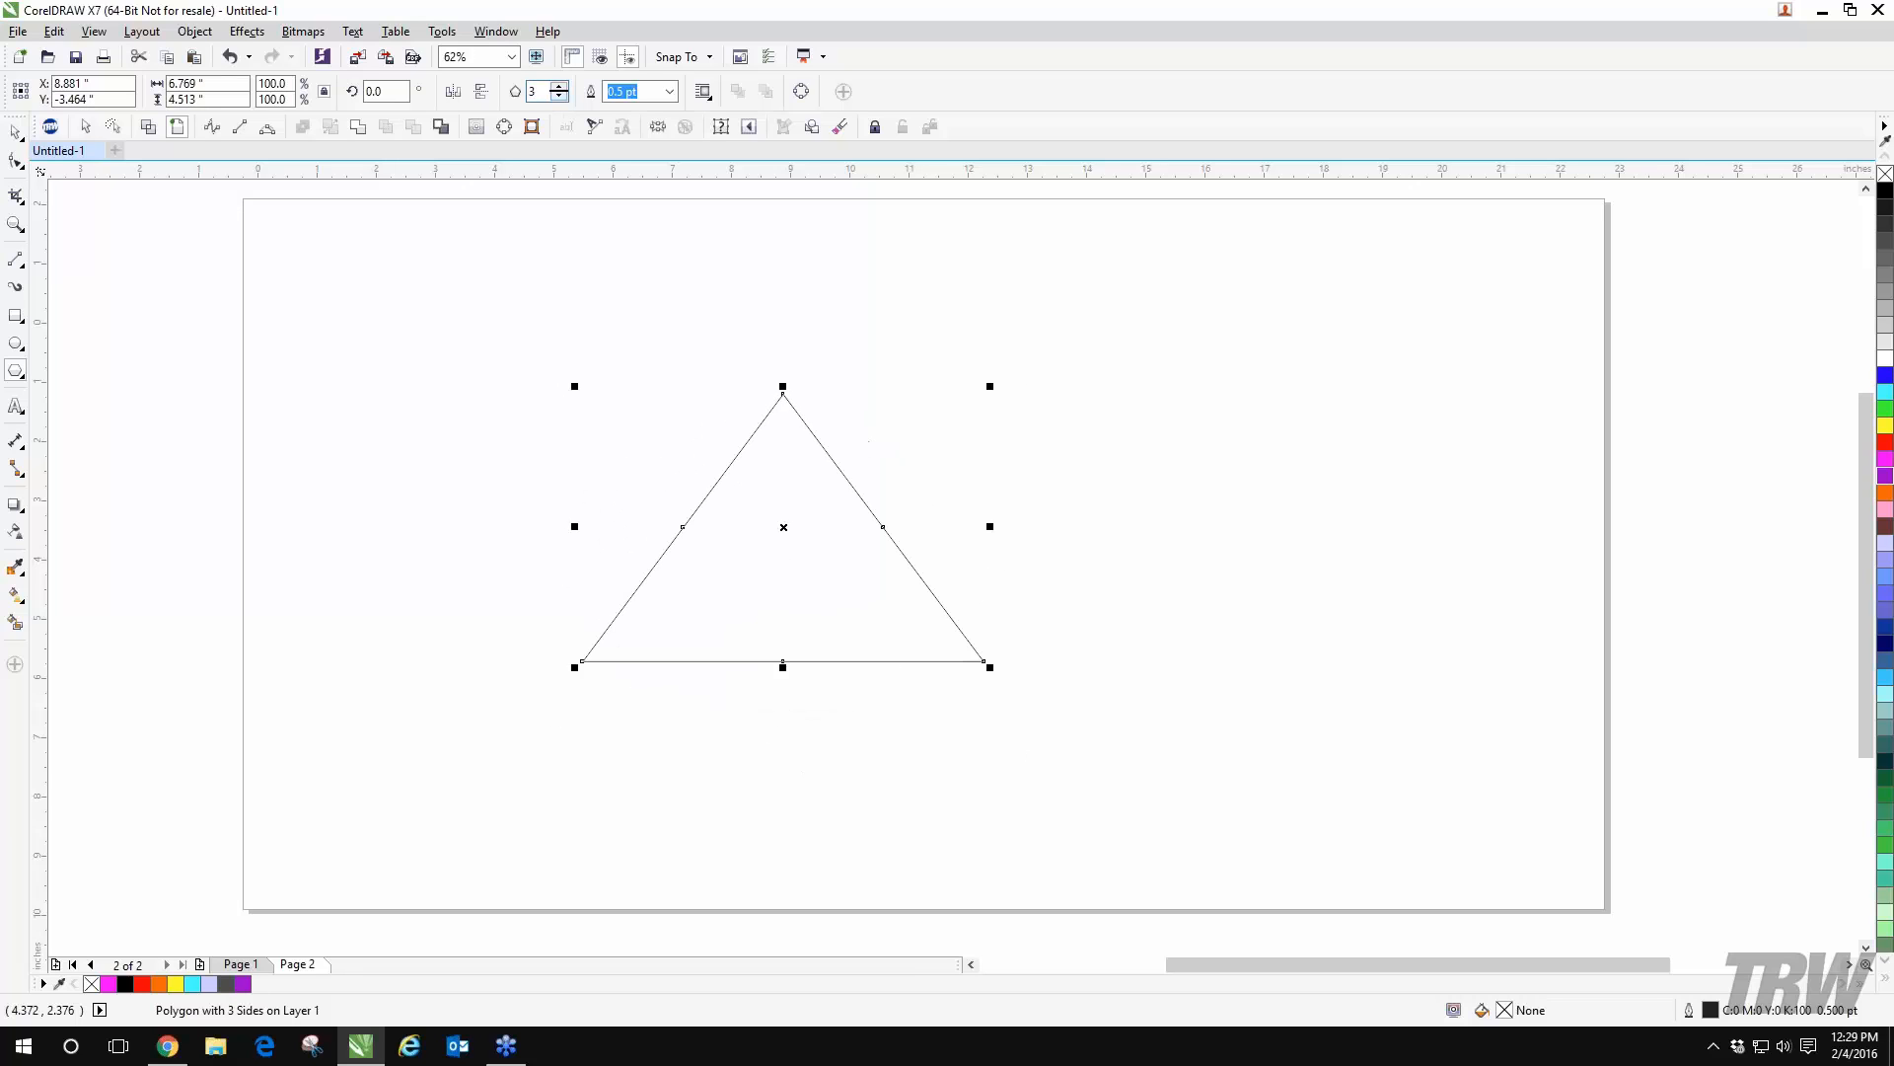
# - Increase the polygon's number of sides one at a time to nine and reduce it back to three
pyautogui.click(559, 86)
pyautogui.click(559, 86)
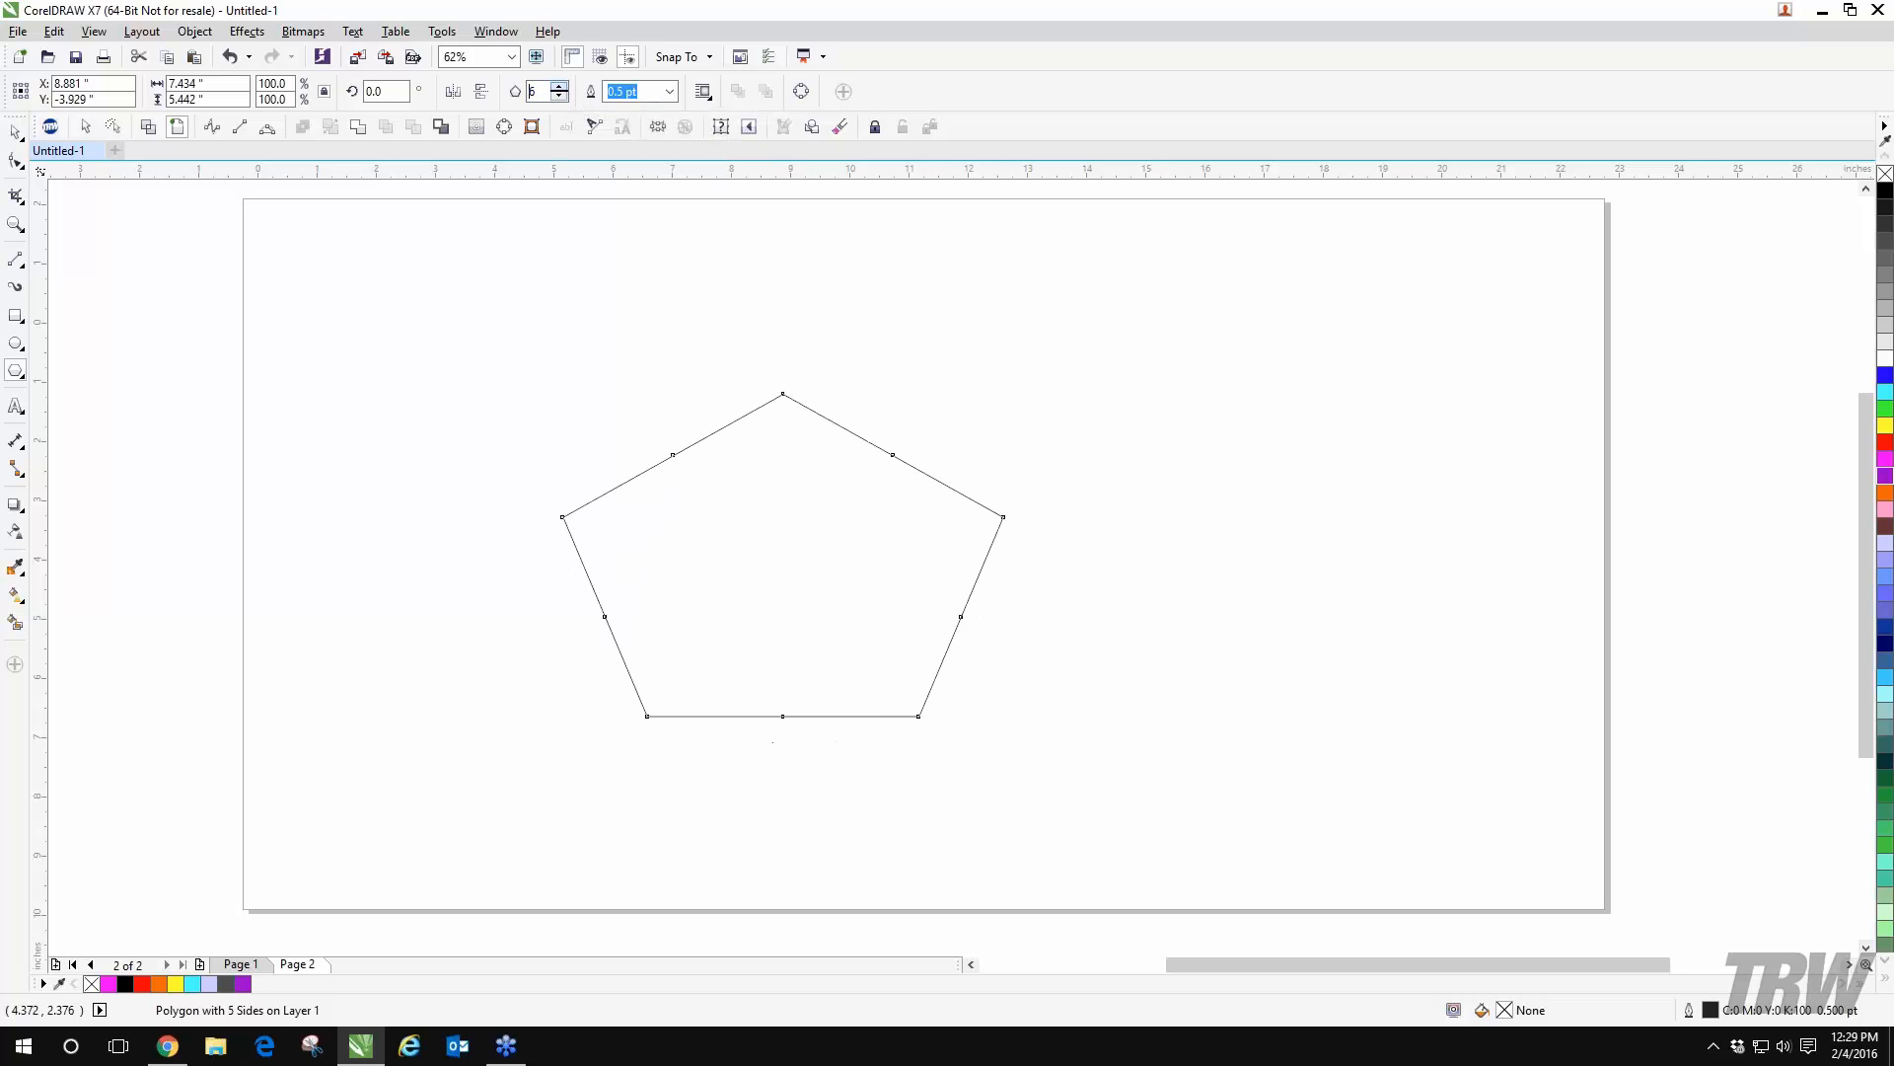
pyautogui.click(560, 86)
pyautogui.click(559, 85)
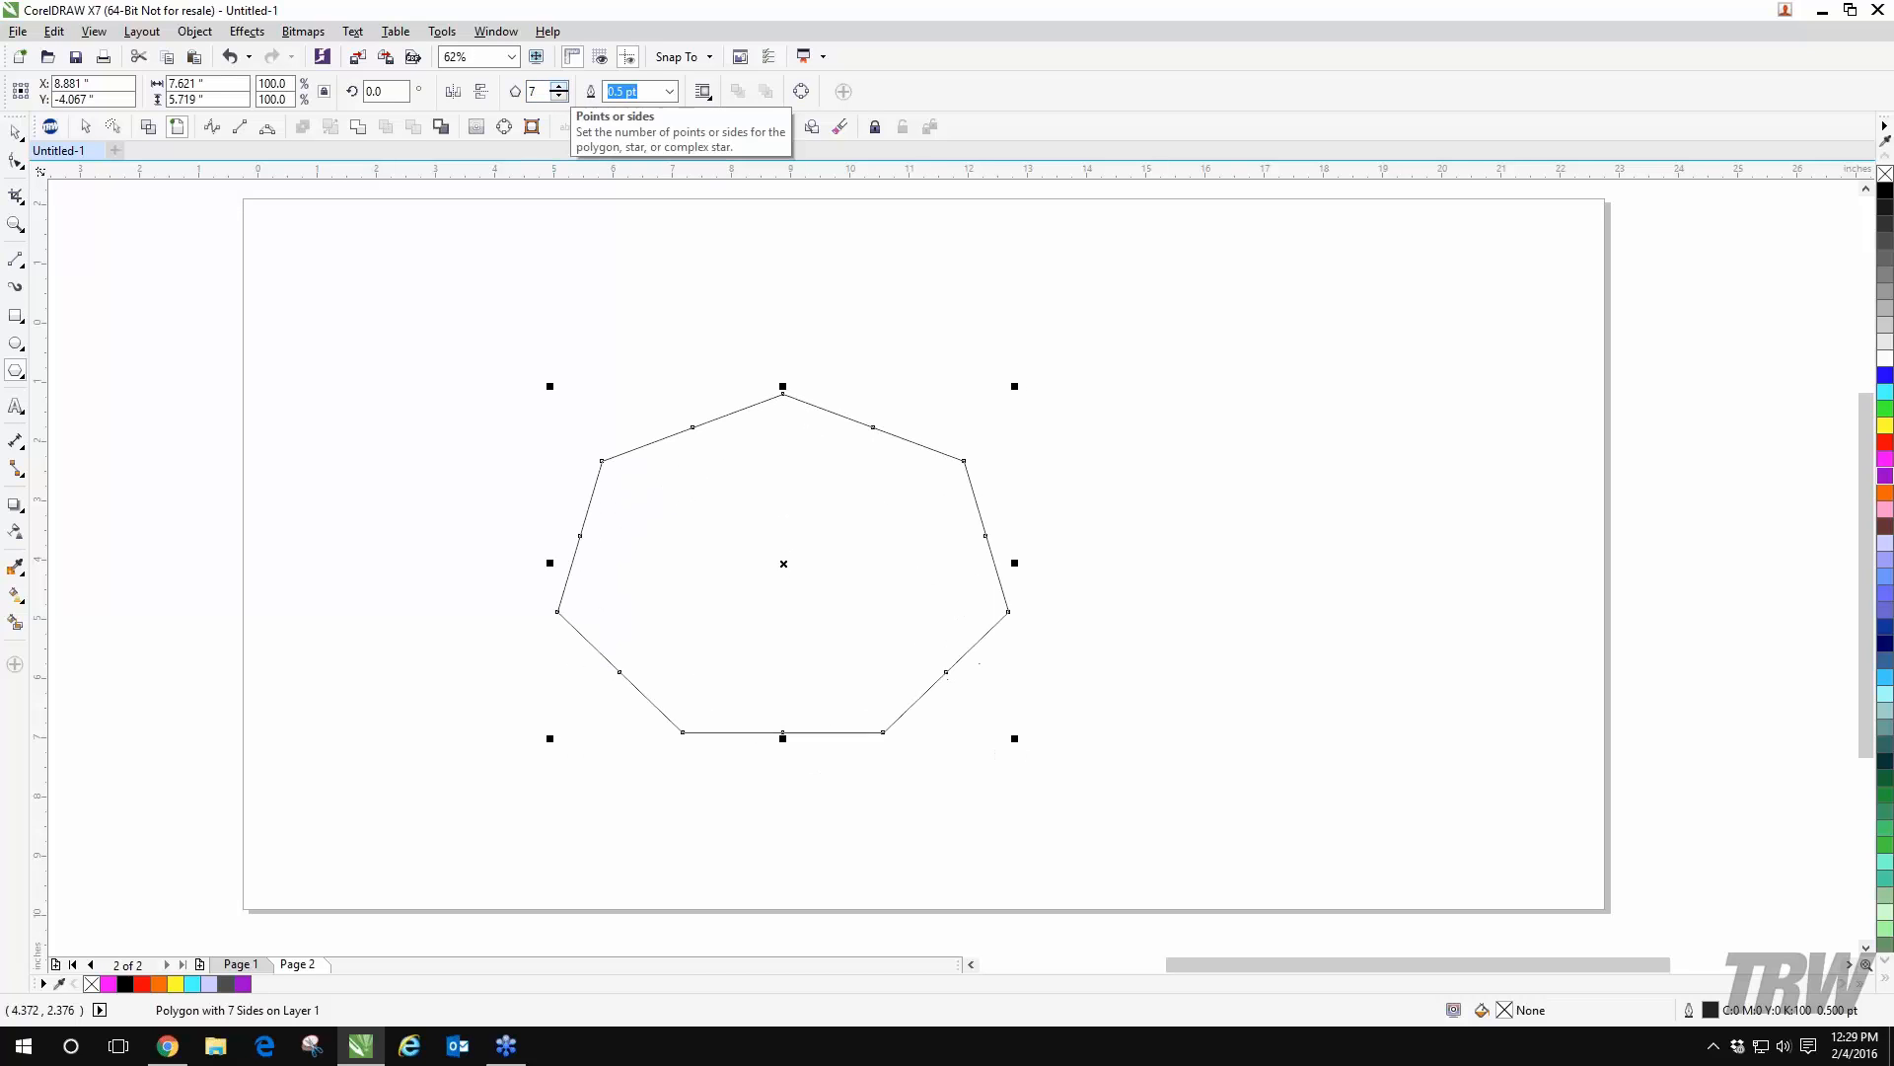
pyautogui.click(560, 86)
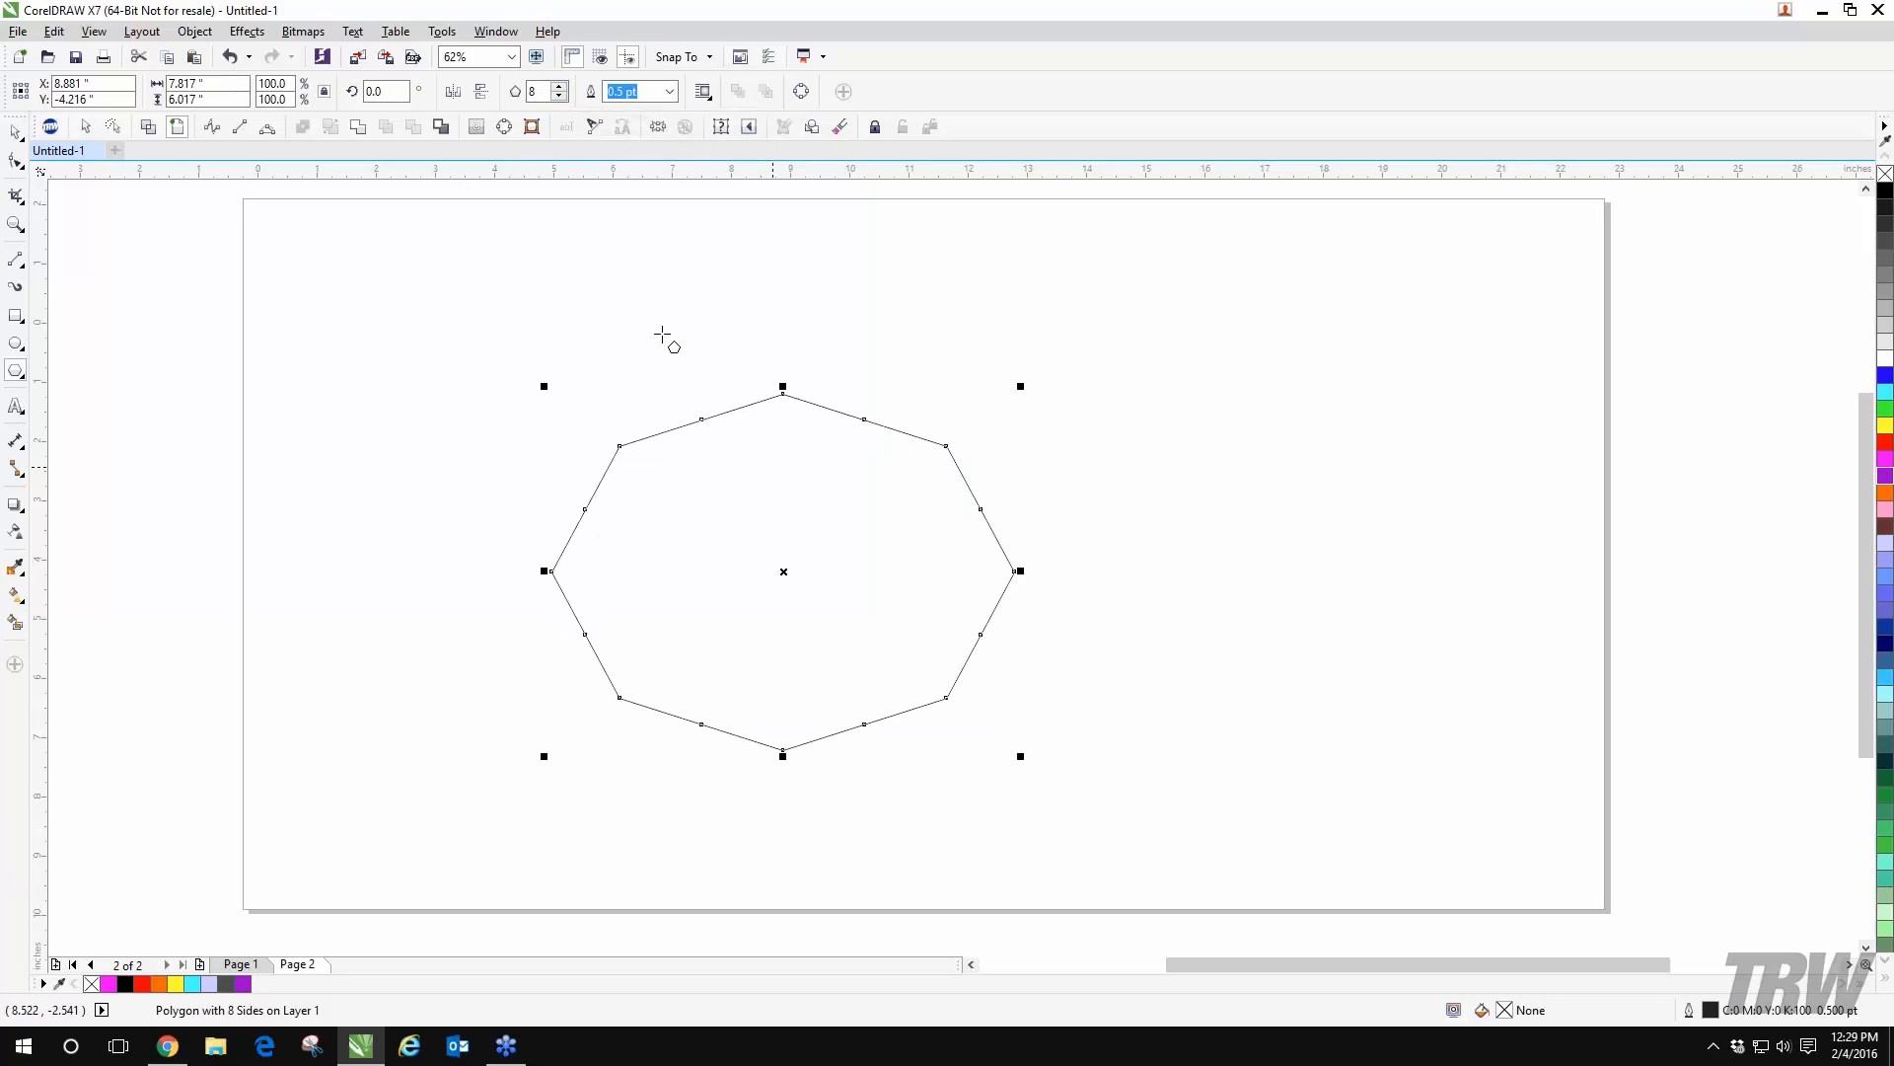
pyautogui.click(559, 86)
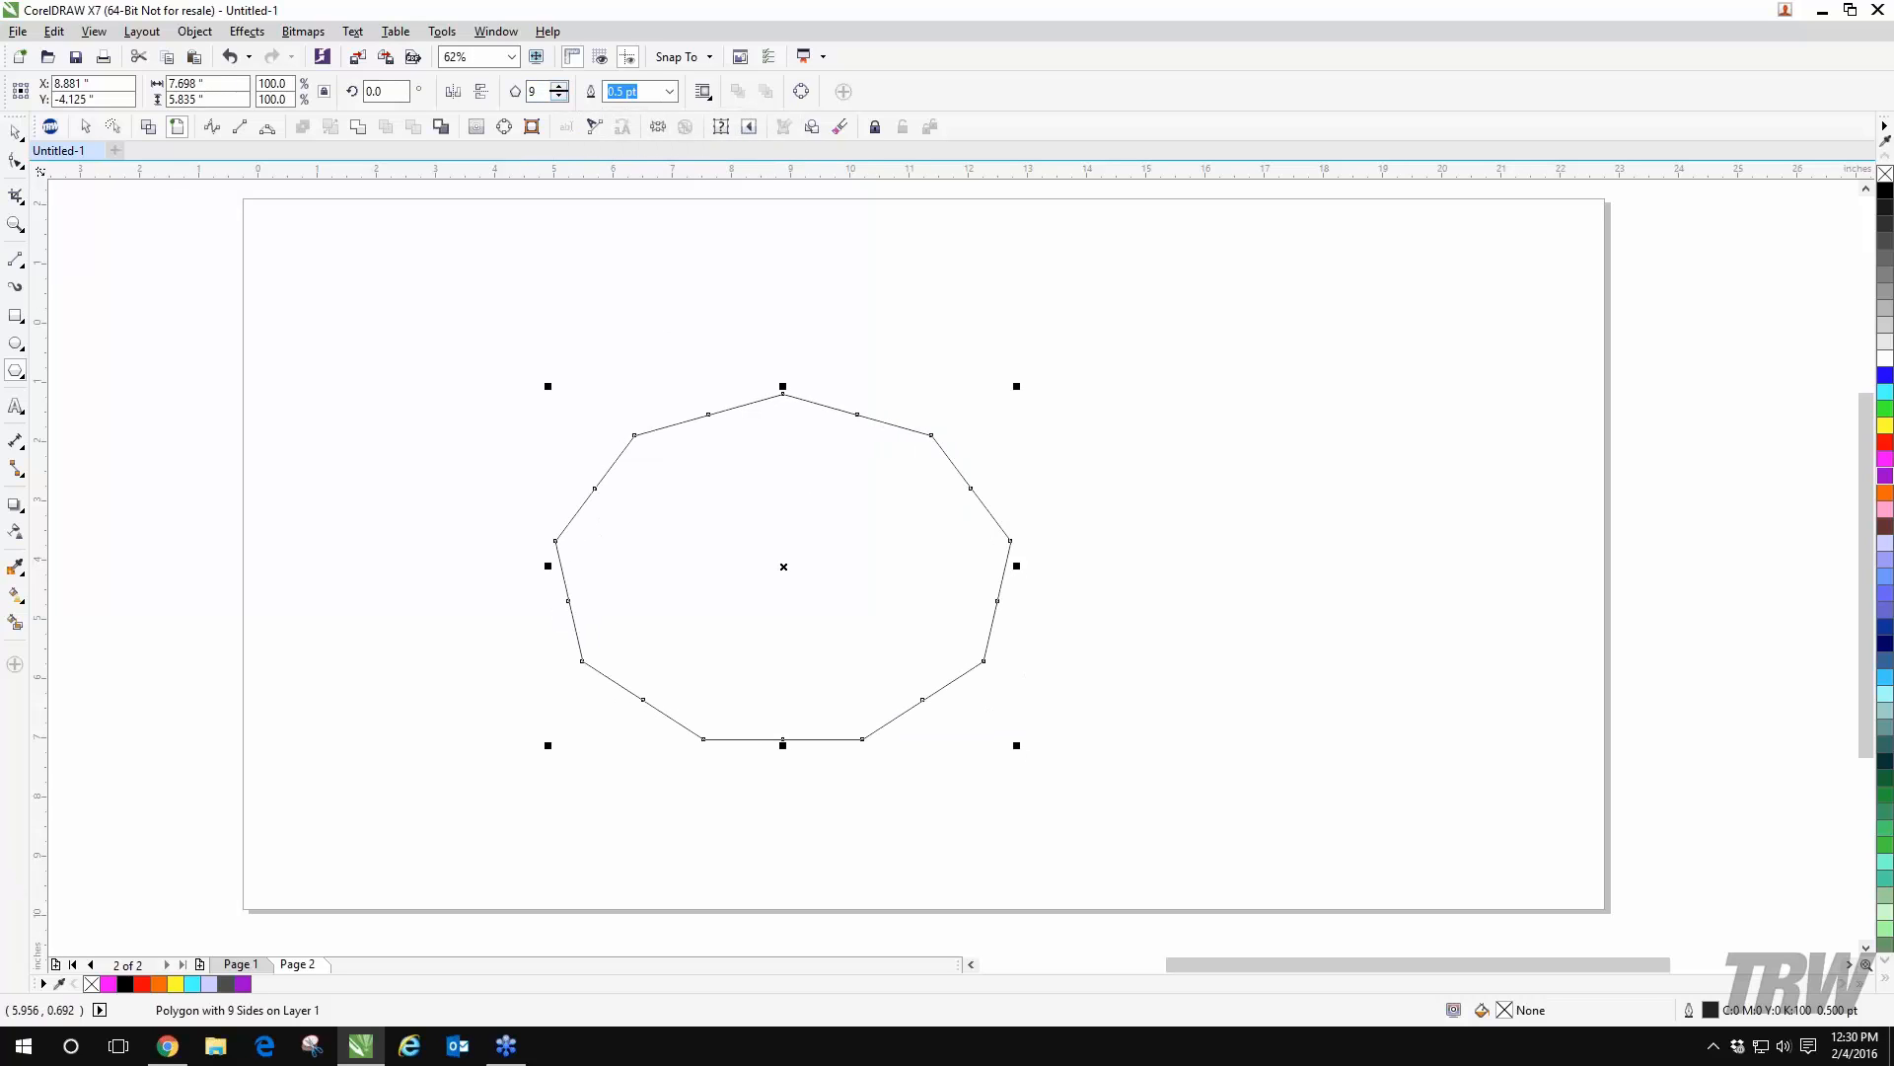
pyautogui.click(560, 96)
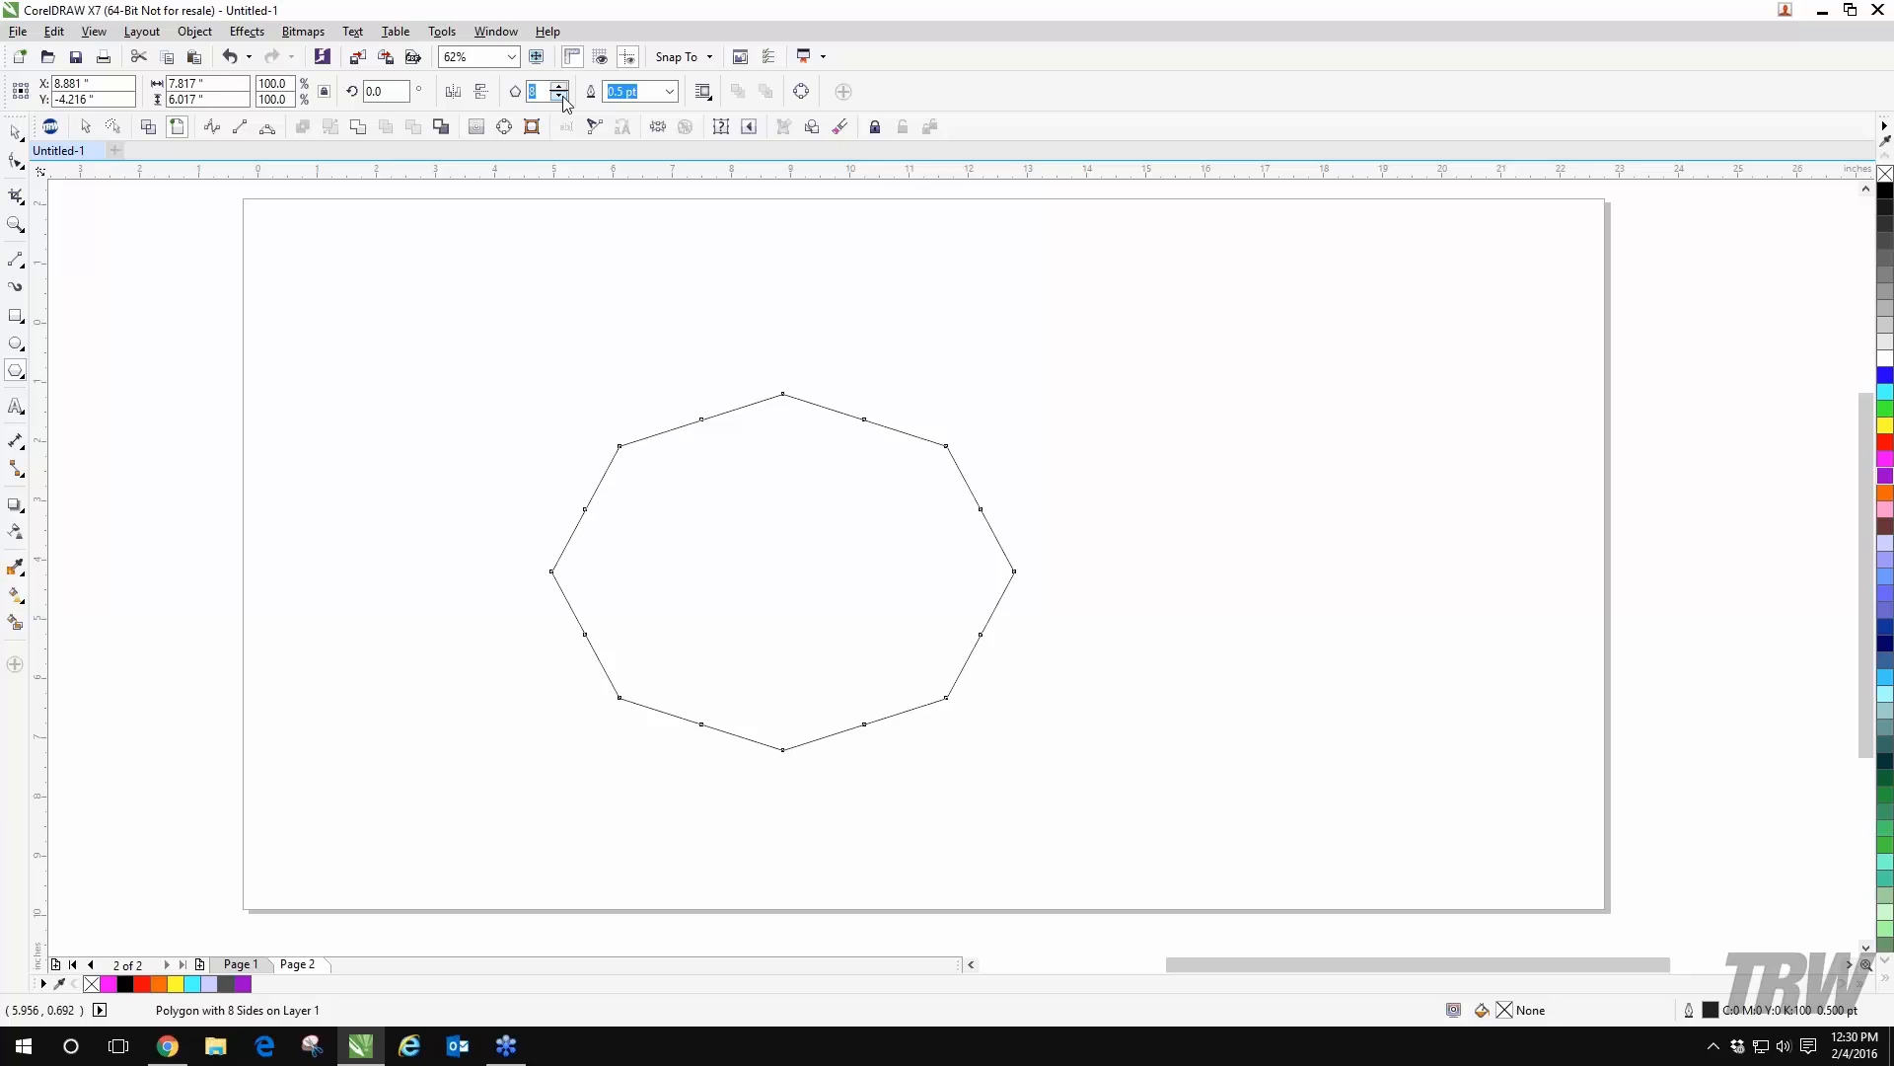
pyautogui.click(559, 96)
pyautogui.click(559, 96)
pyautogui.click(560, 95)
pyautogui.click(560, 95)
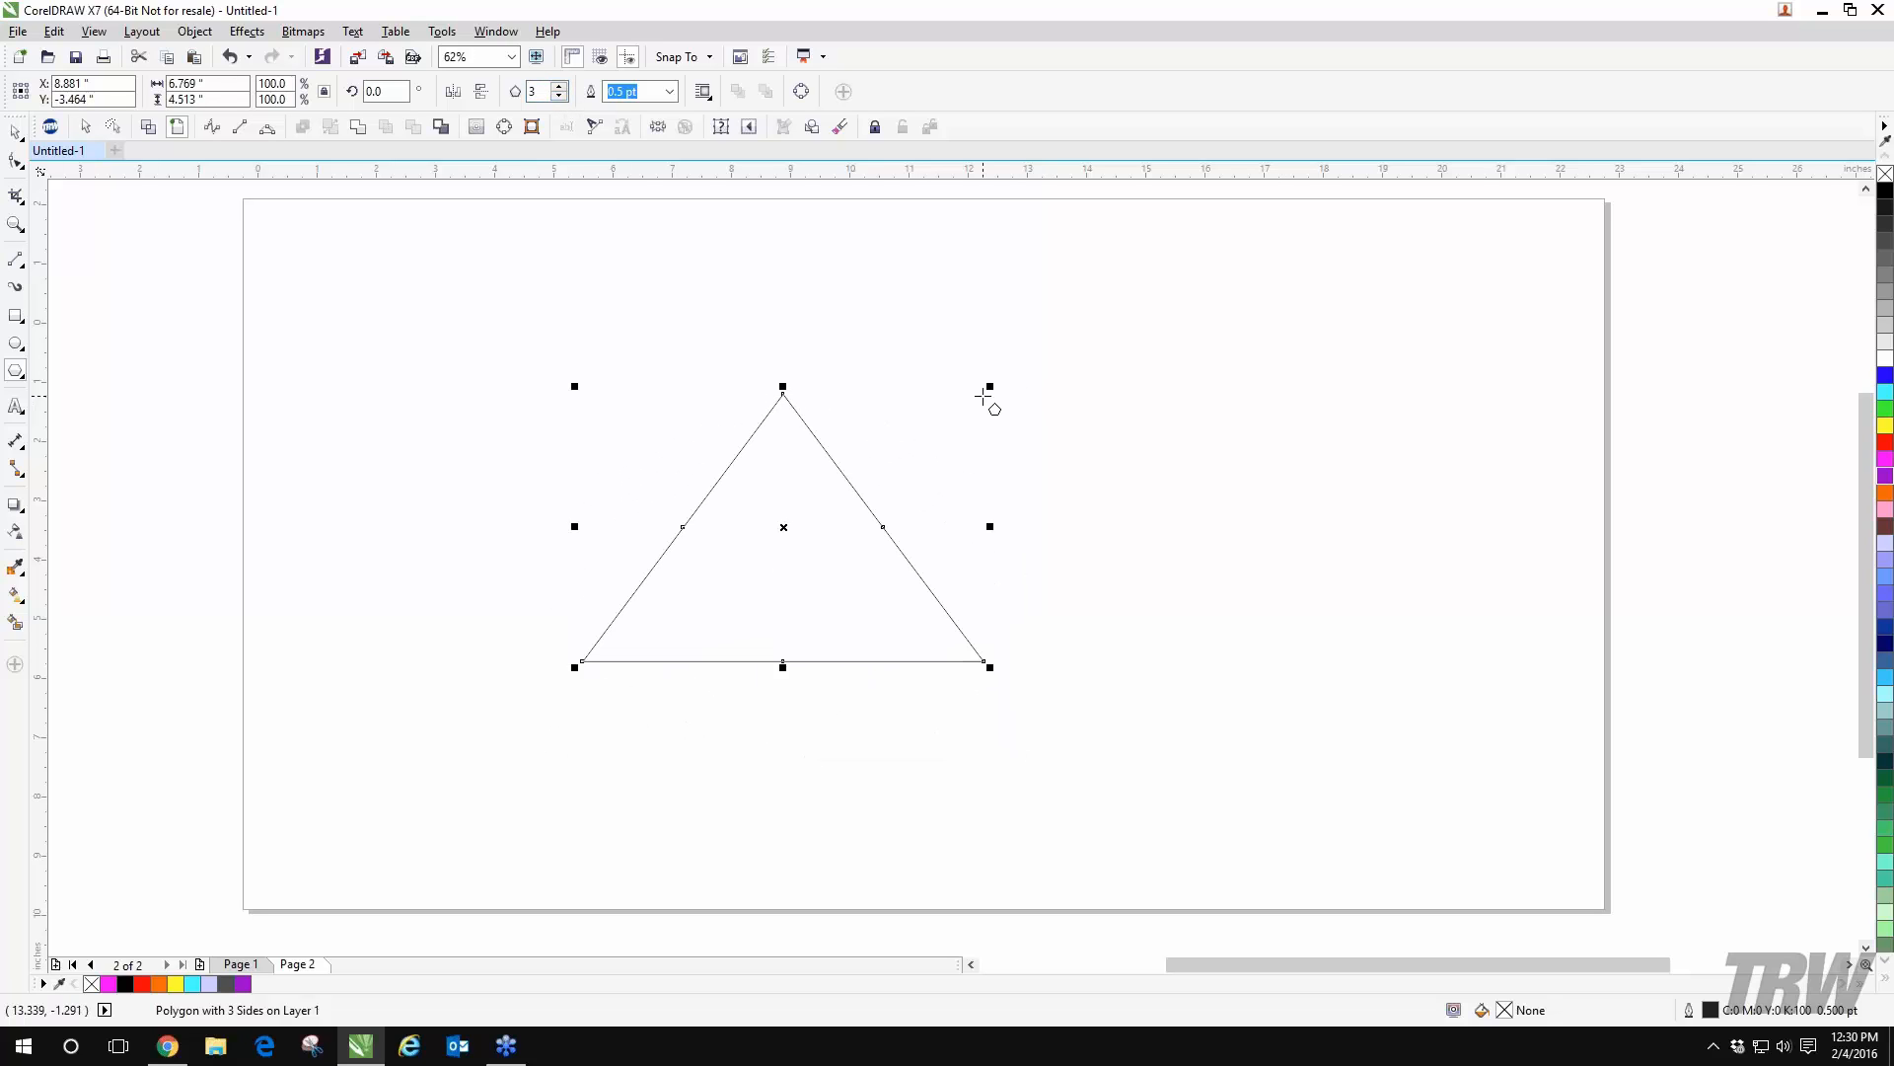
# - Shrink the triangle proportionally from its upper-right corner to about 4.9 inches wide and 3.3 inches high
pyautogui.moveTo(987, 391); pyautogui.dragTo(878, 460)
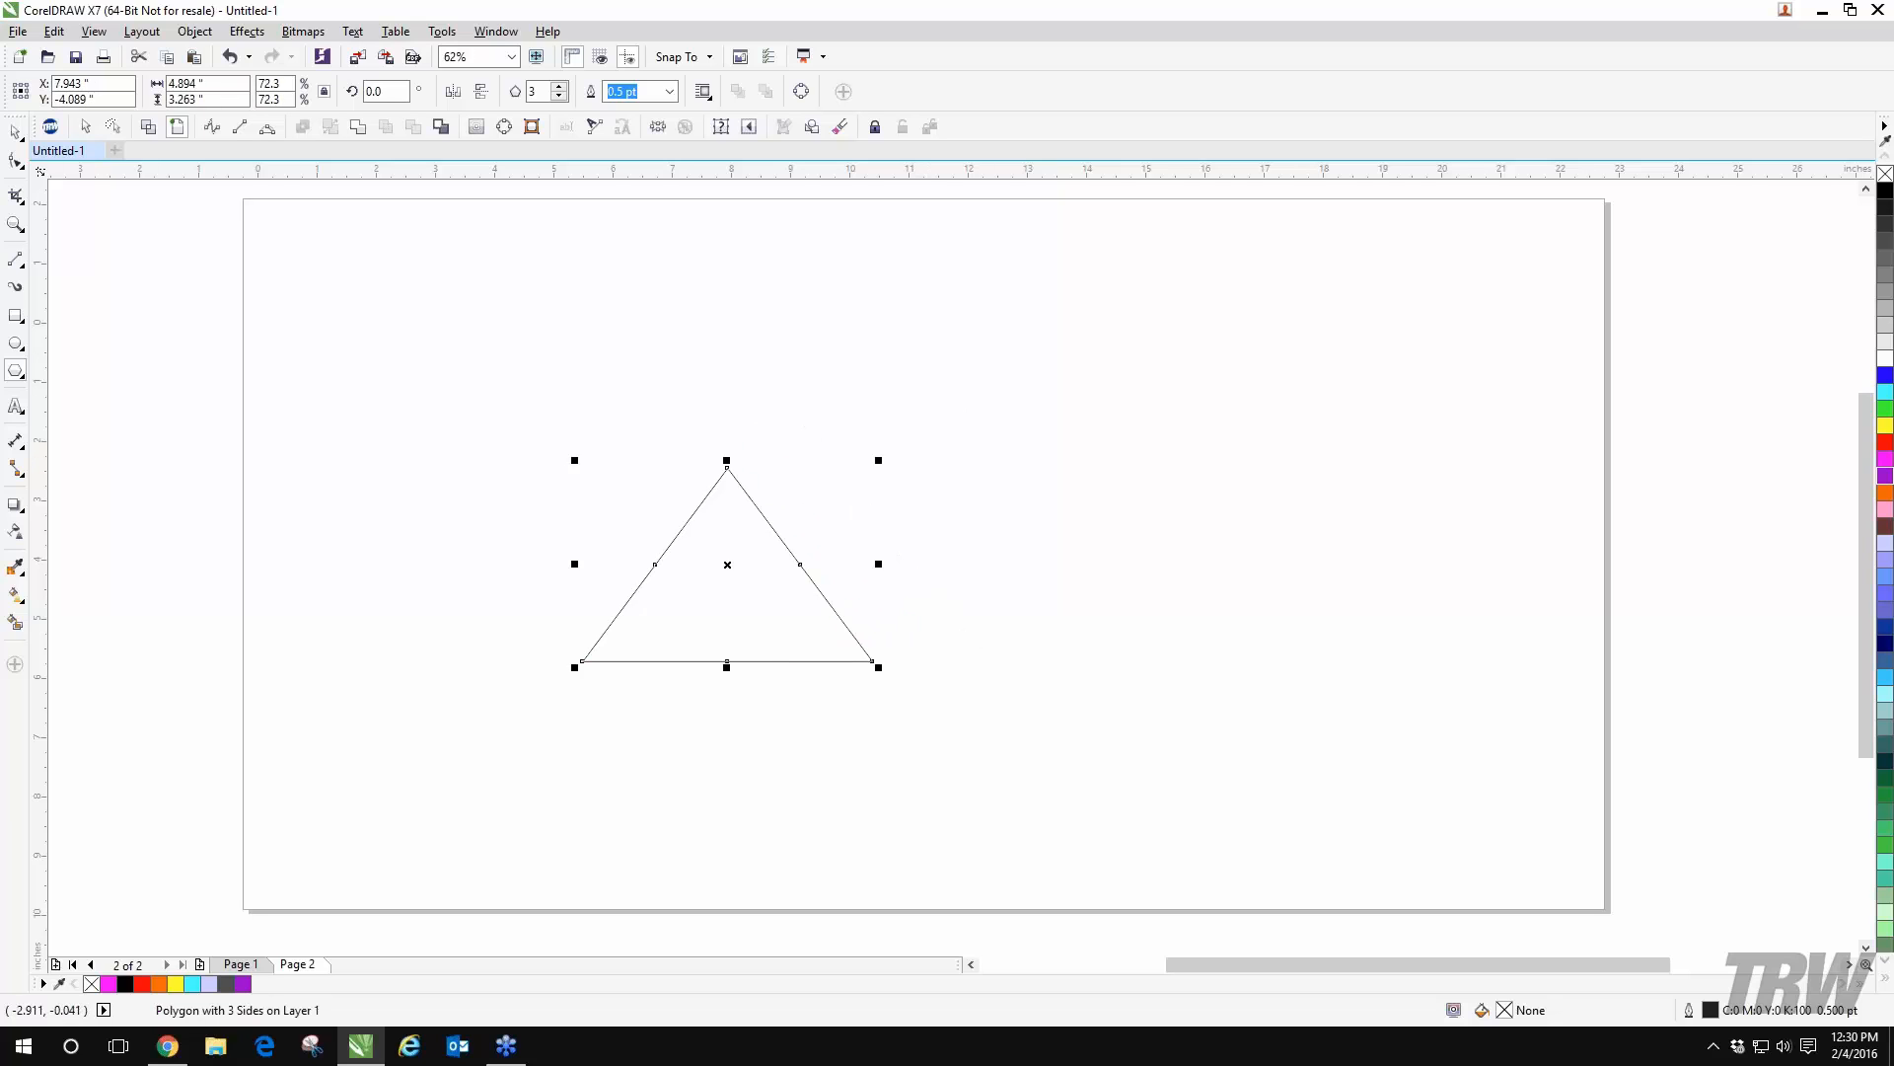
# - Try reshaping the triangle by pulling its apex node upward and its right side node outward, and undo both node edits
pyautogui.press('F10')
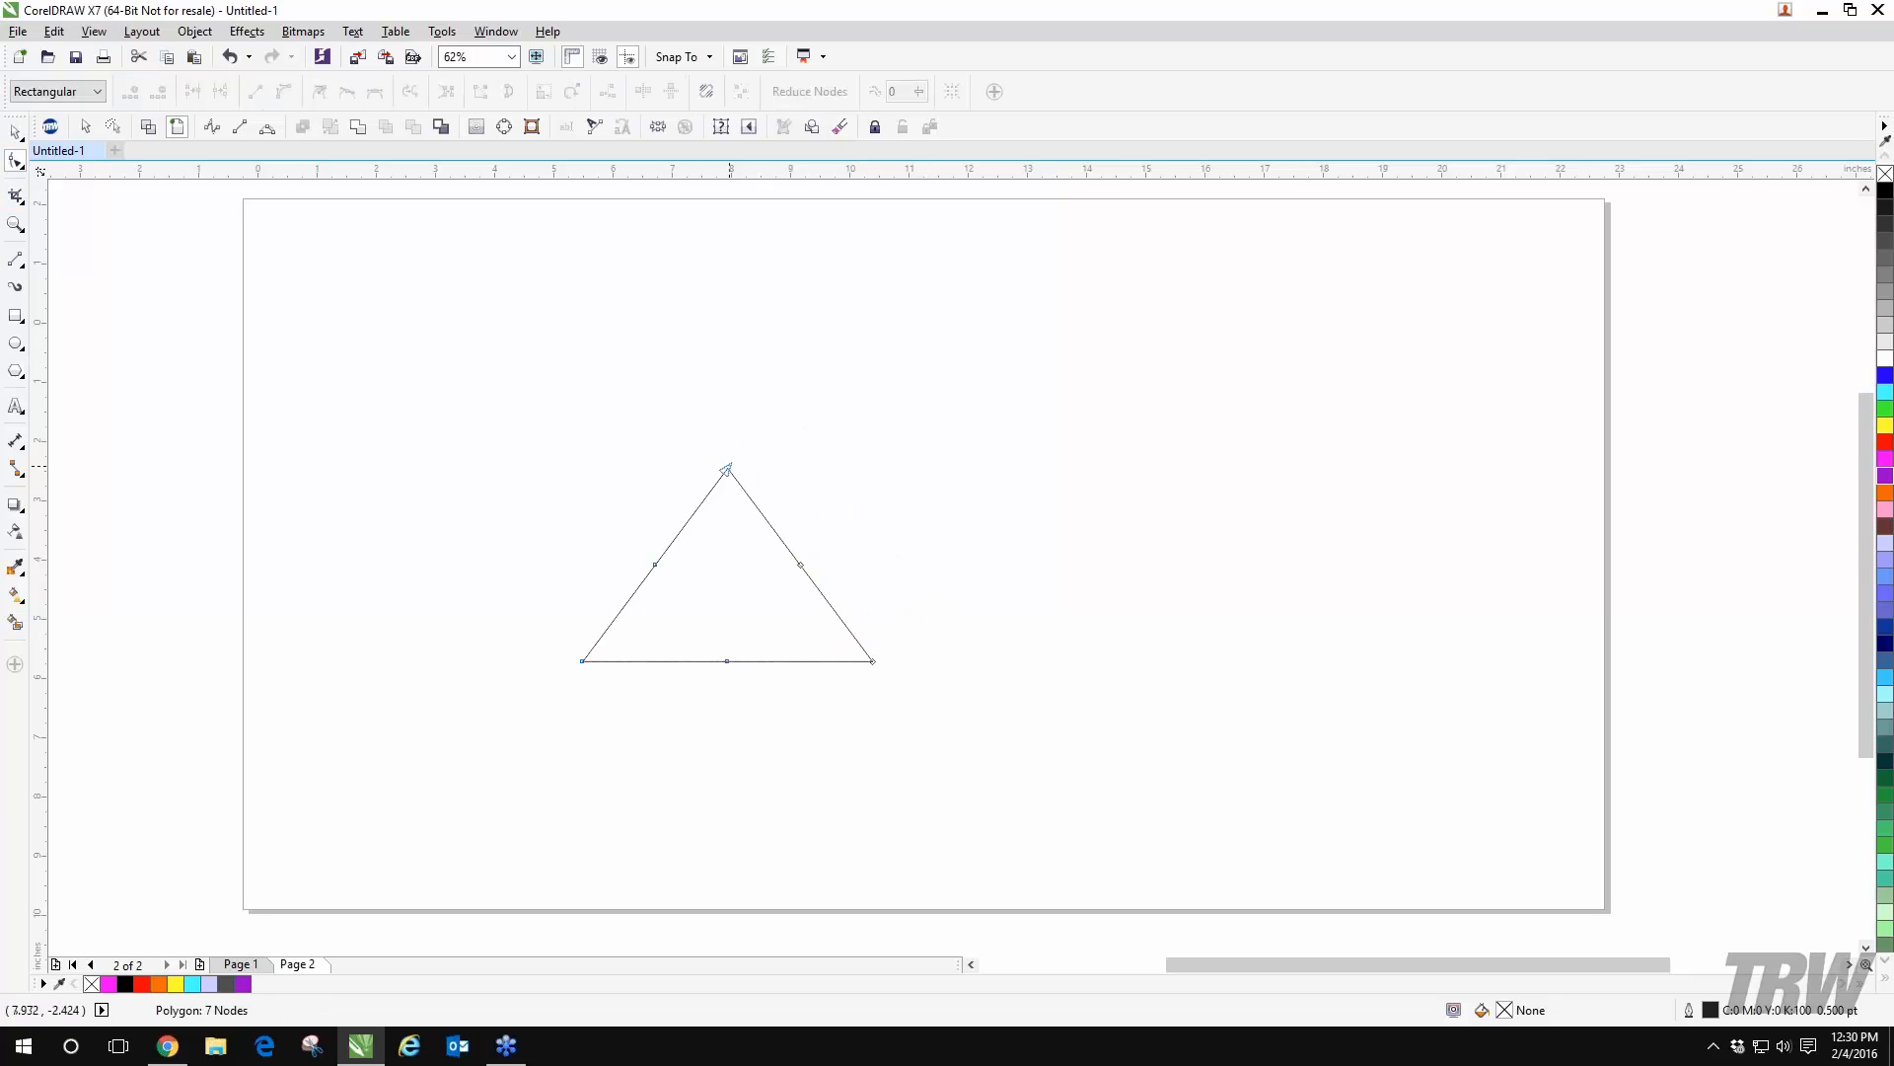
pyautogui.moveTo(726, 470); pyautogui.dragTo(707, 355)
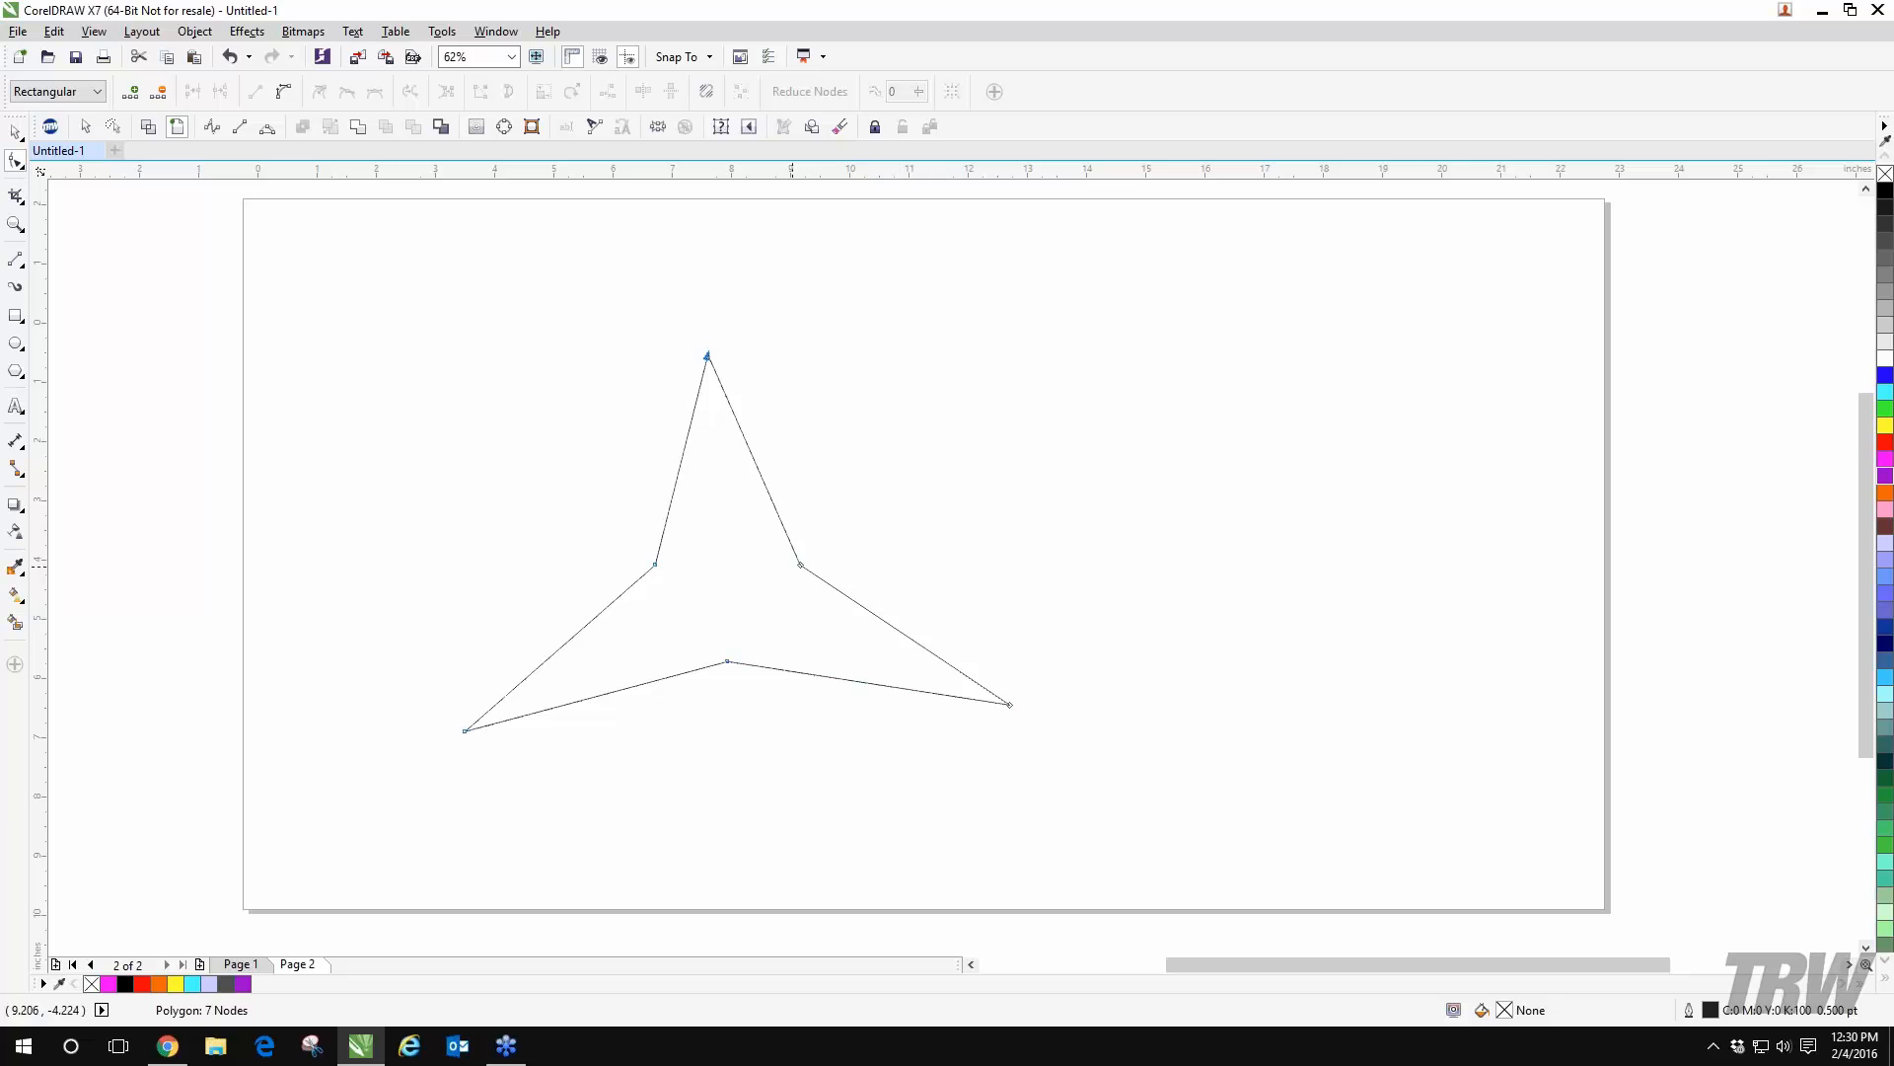
pyautogui.moveTo(823, 554); pyautogui.dragTo(951, 494)
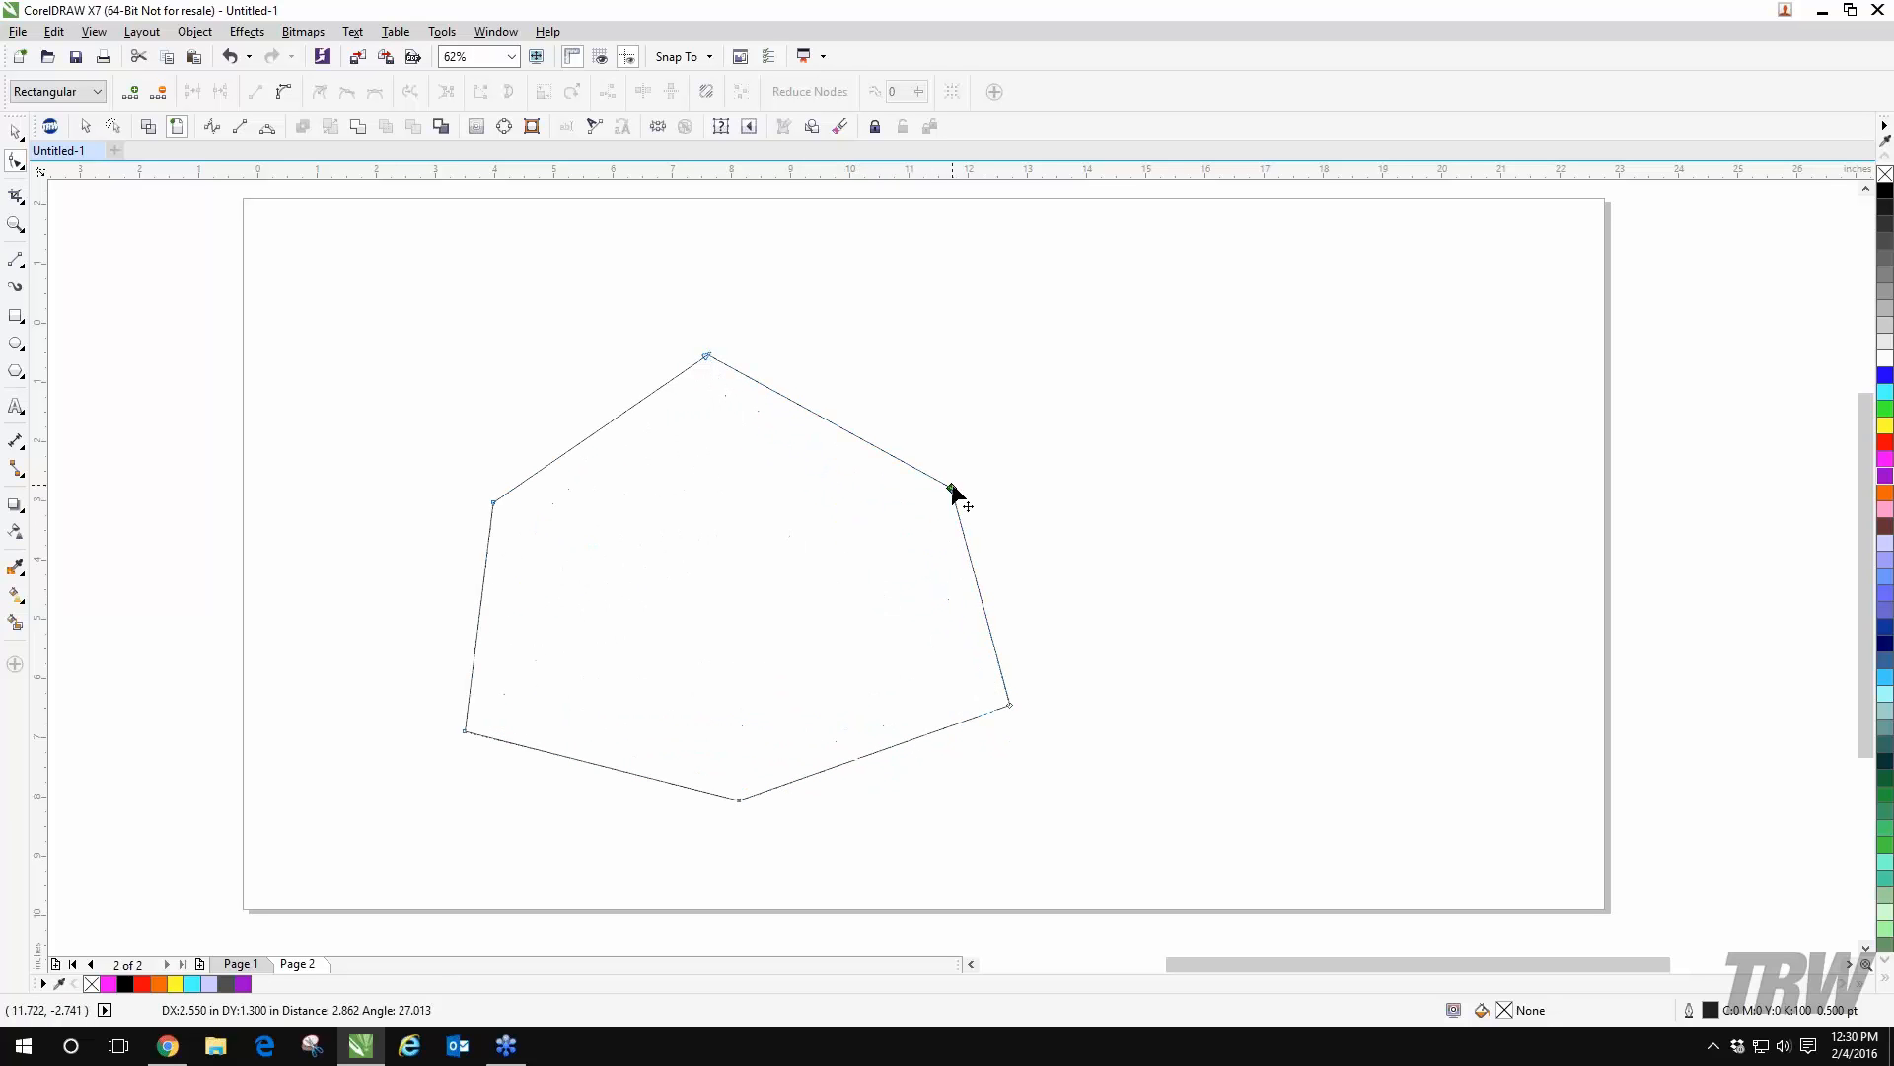
pyautogui.hotkey('ctrl', 'z')
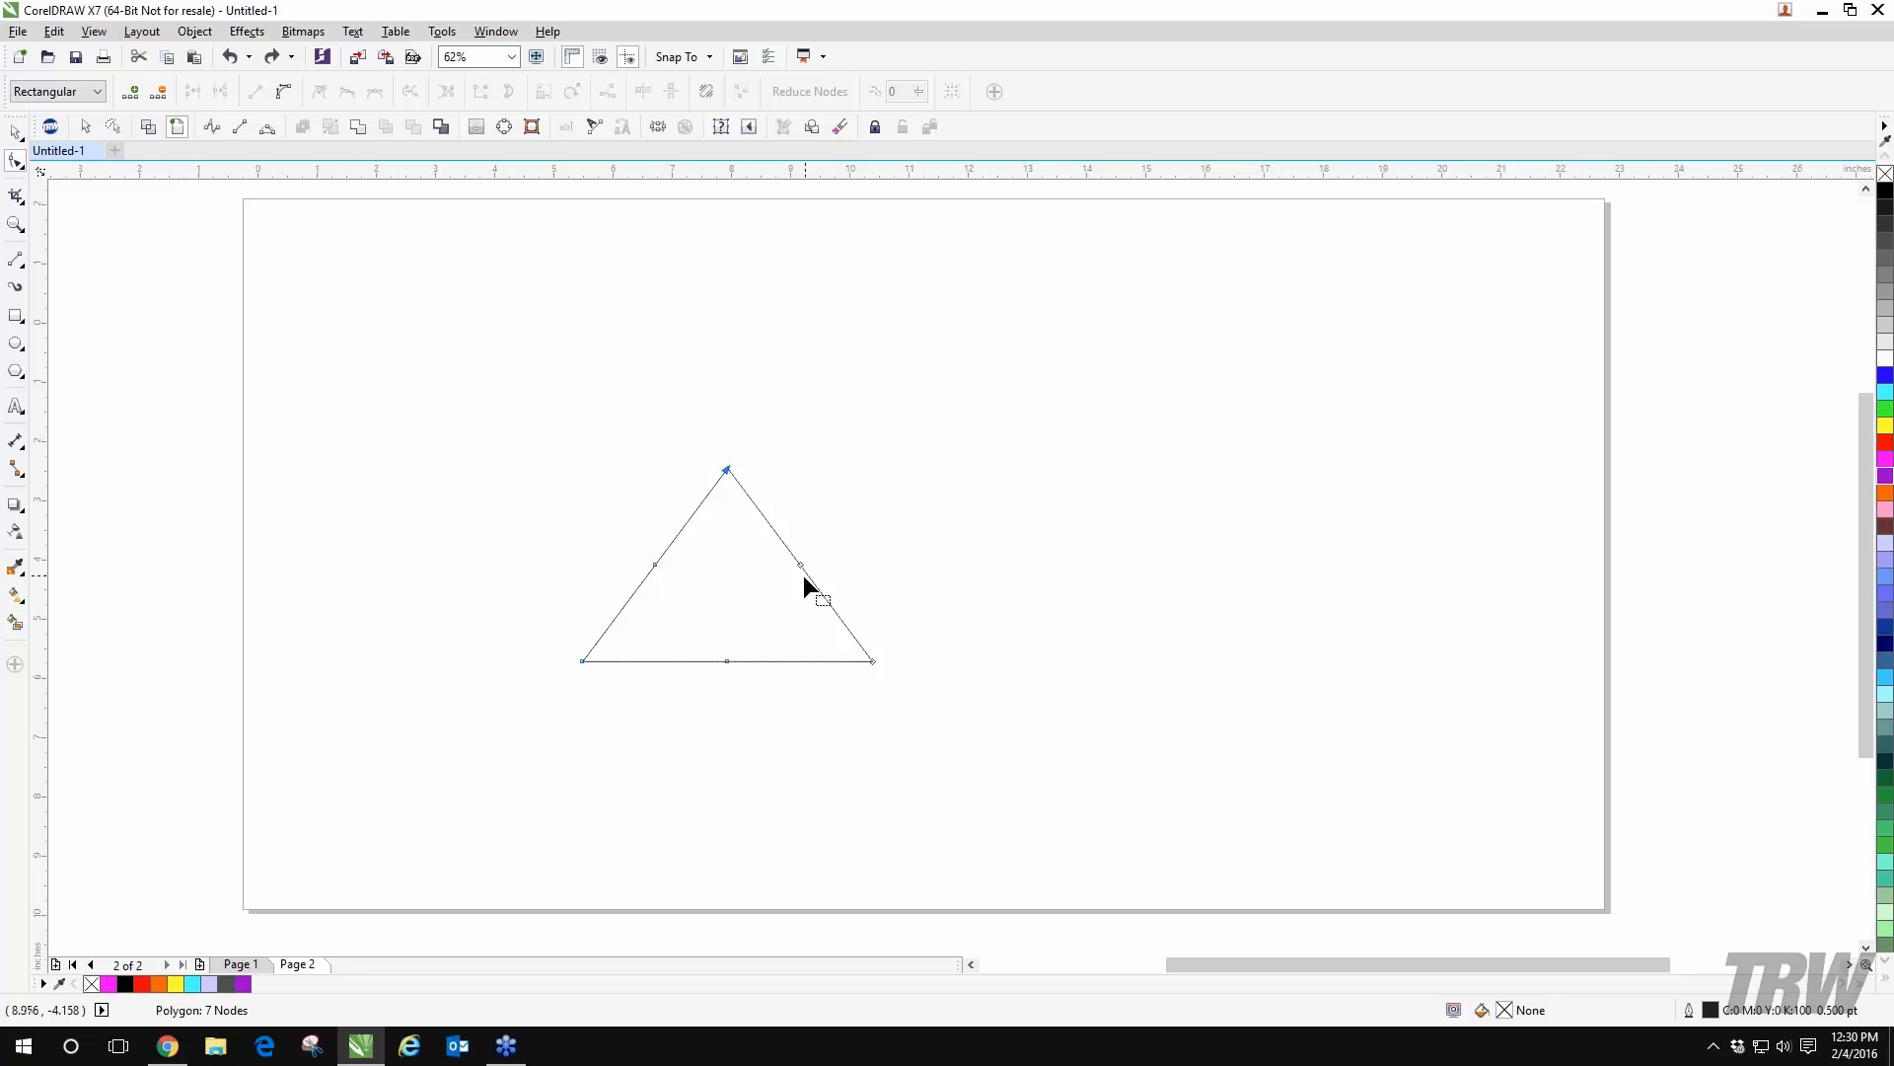
# - Check the Basic Shapes tool, return to the Polygon tool and move the triangle's center to about X 9.8, Y -2.5 inches
pyautogui.click(17, 373)
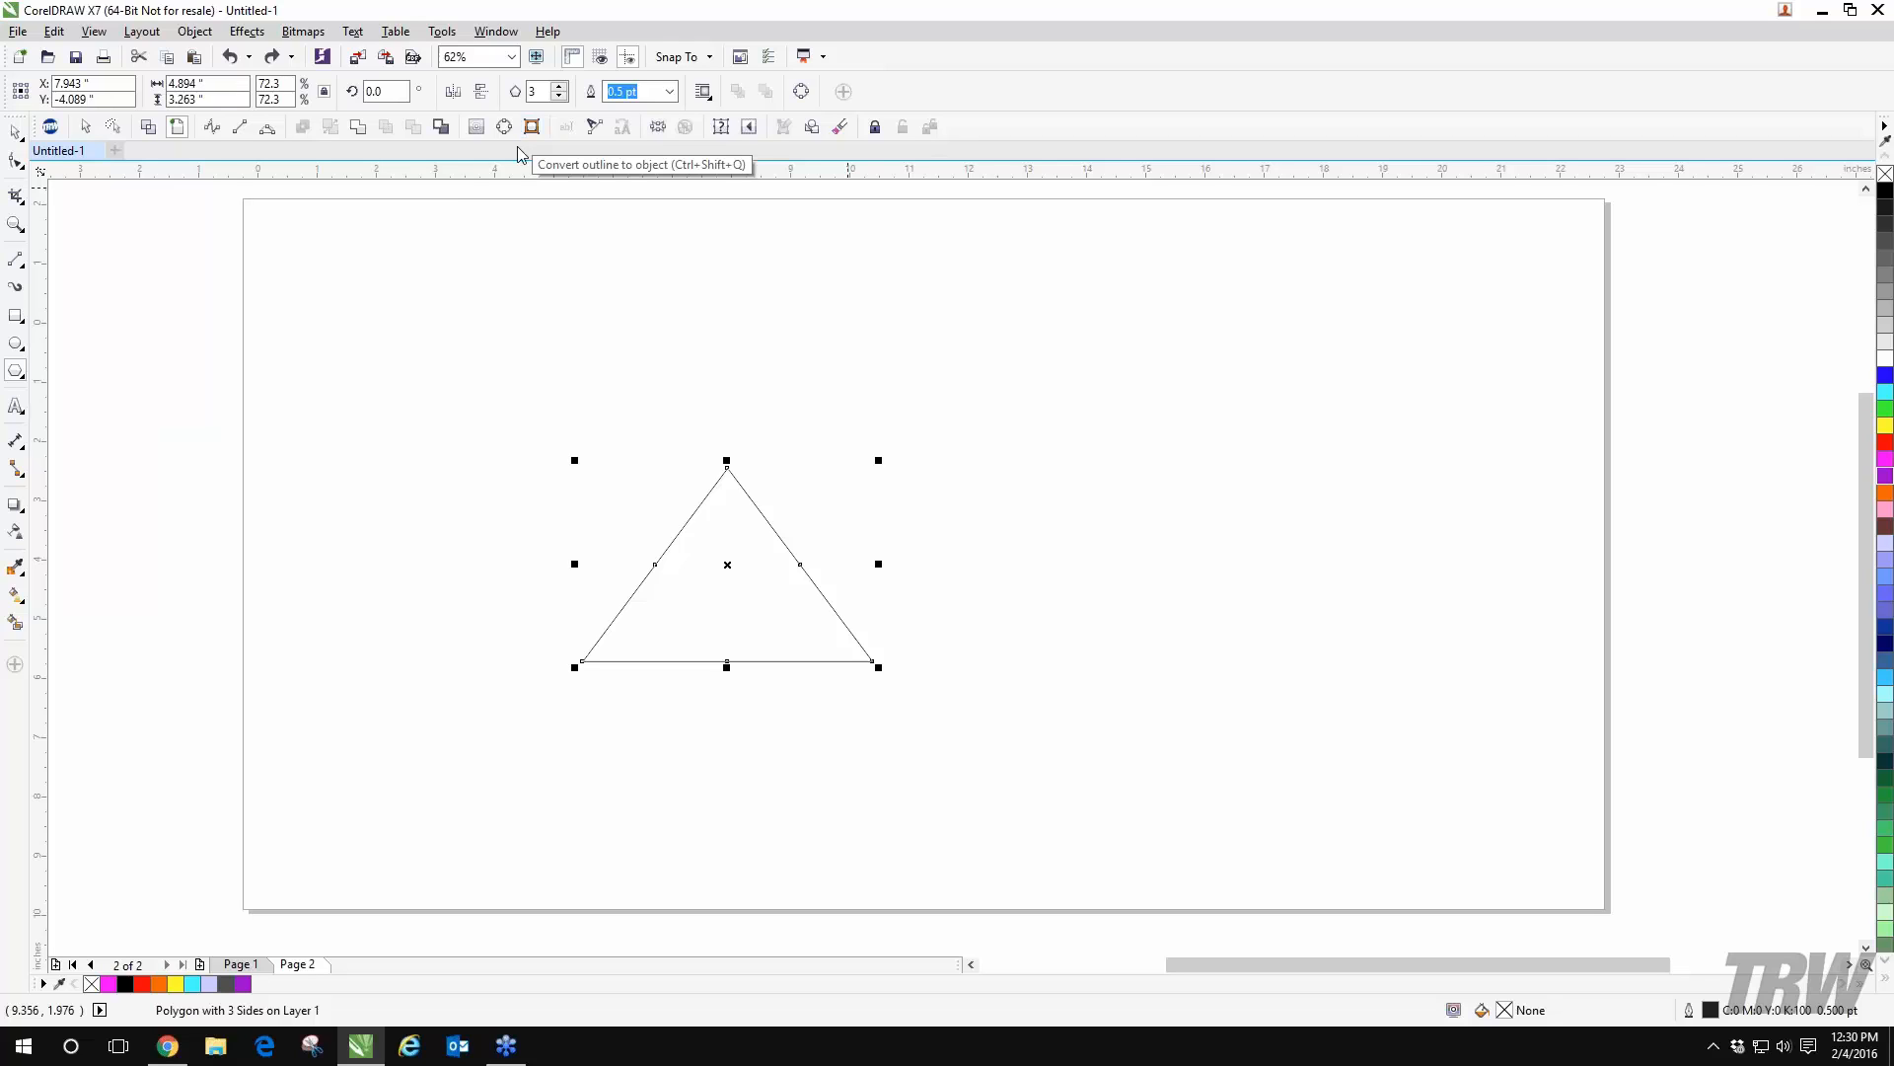
pyautogui.click(20, 375)
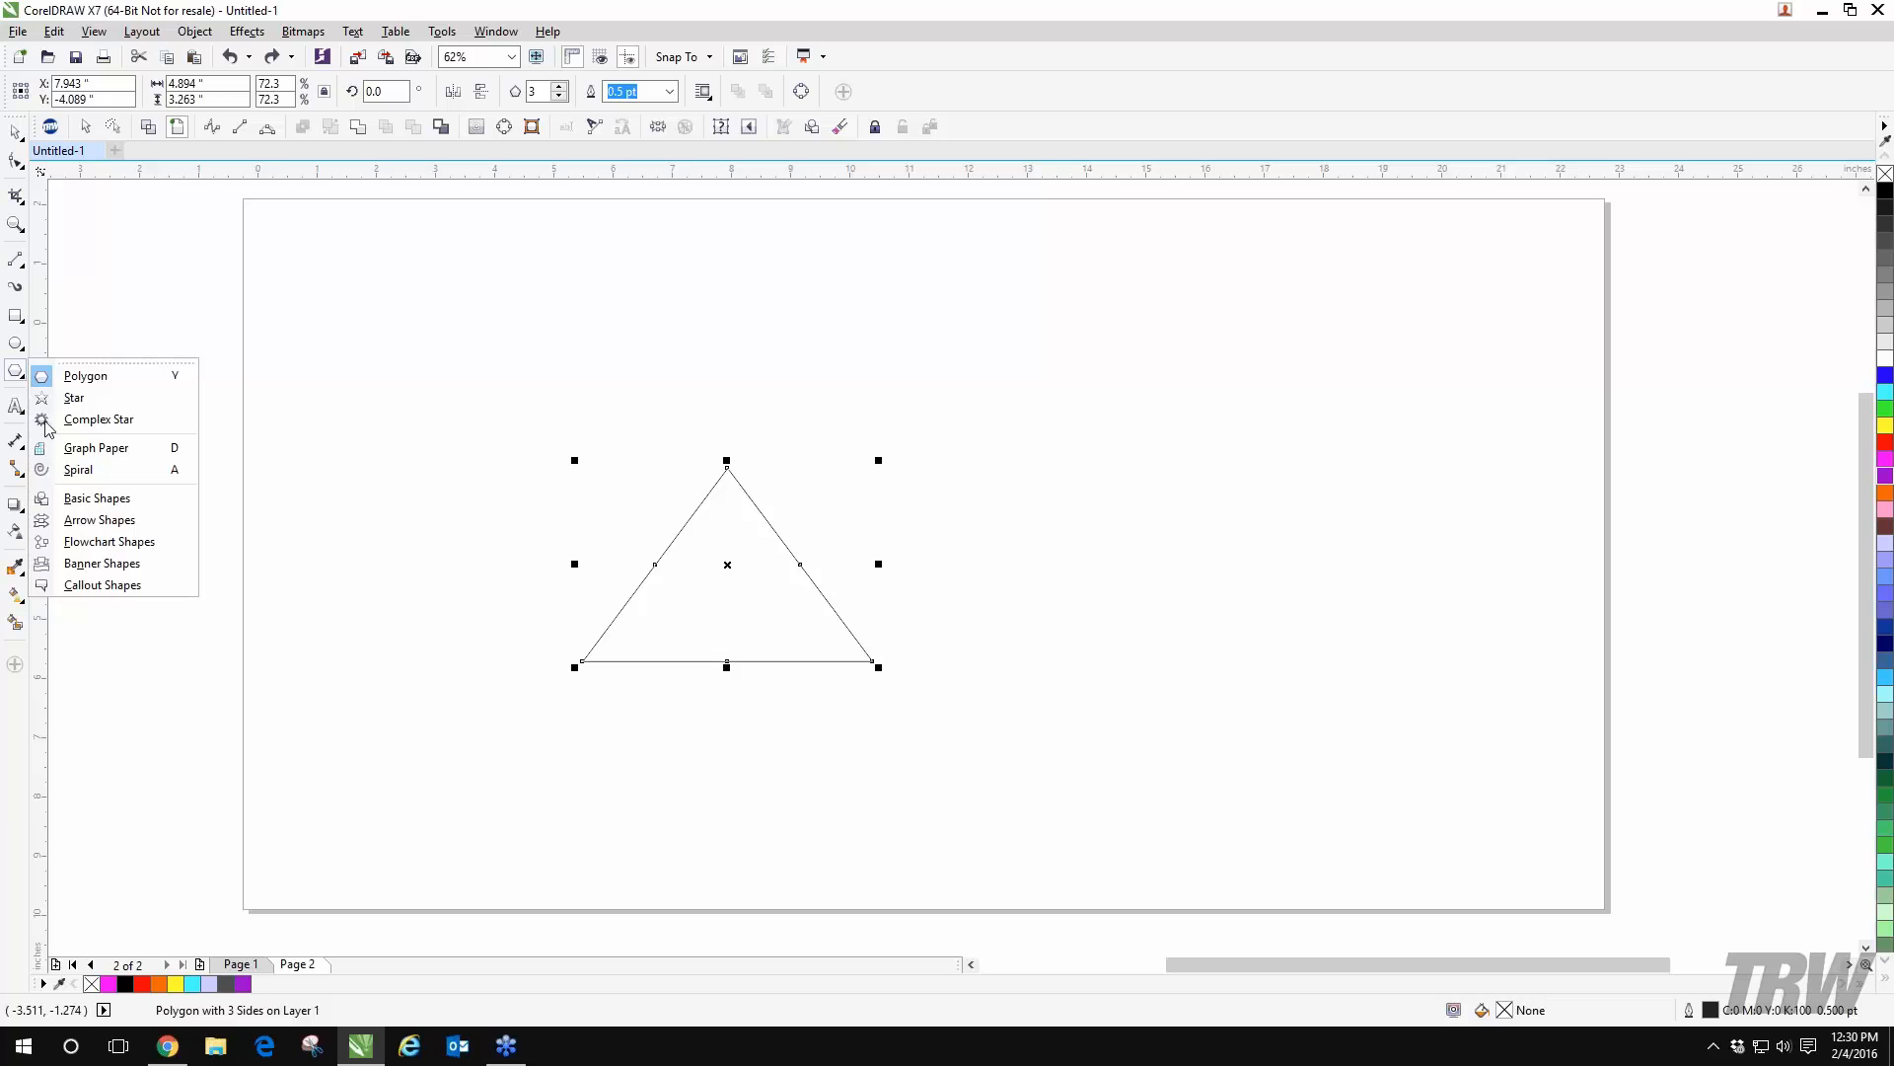
pyautogui.click(76, 500)
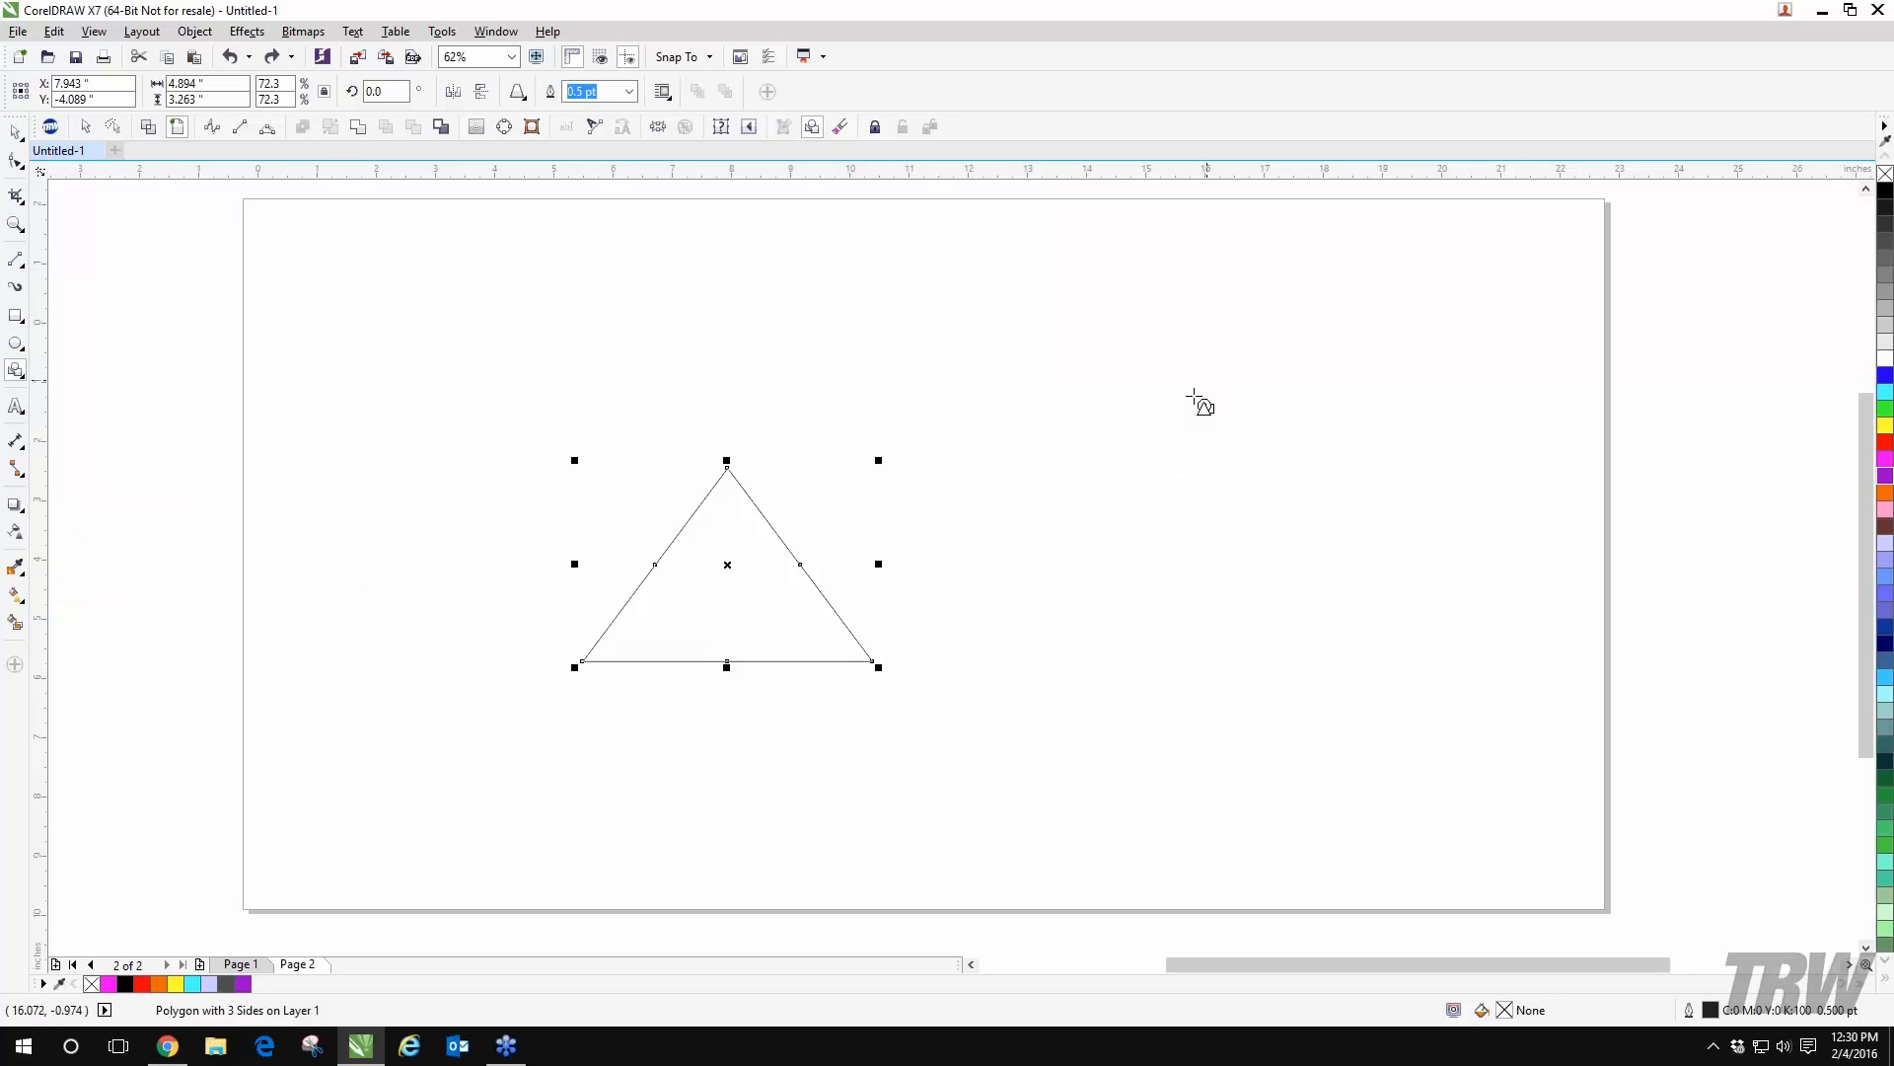
pyautogui.click(24, 379)
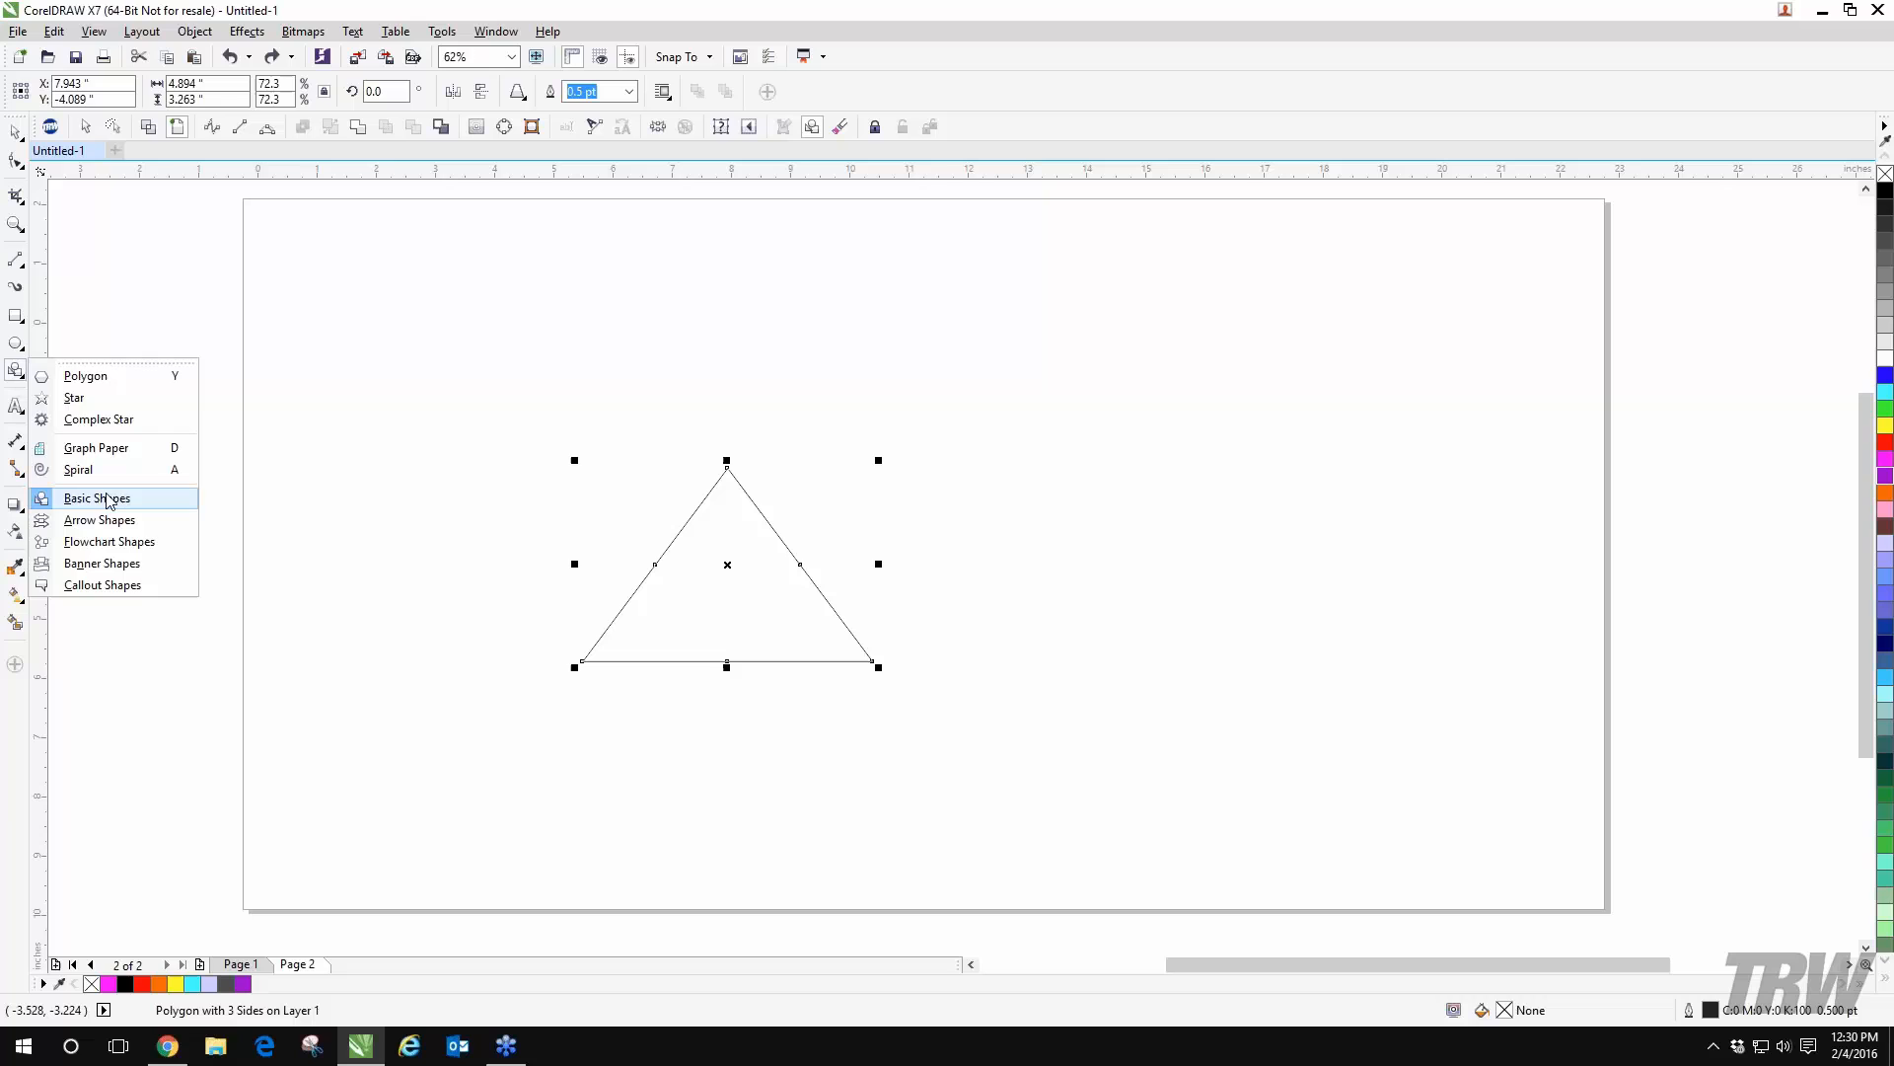
pyautogui.click(99, 377)
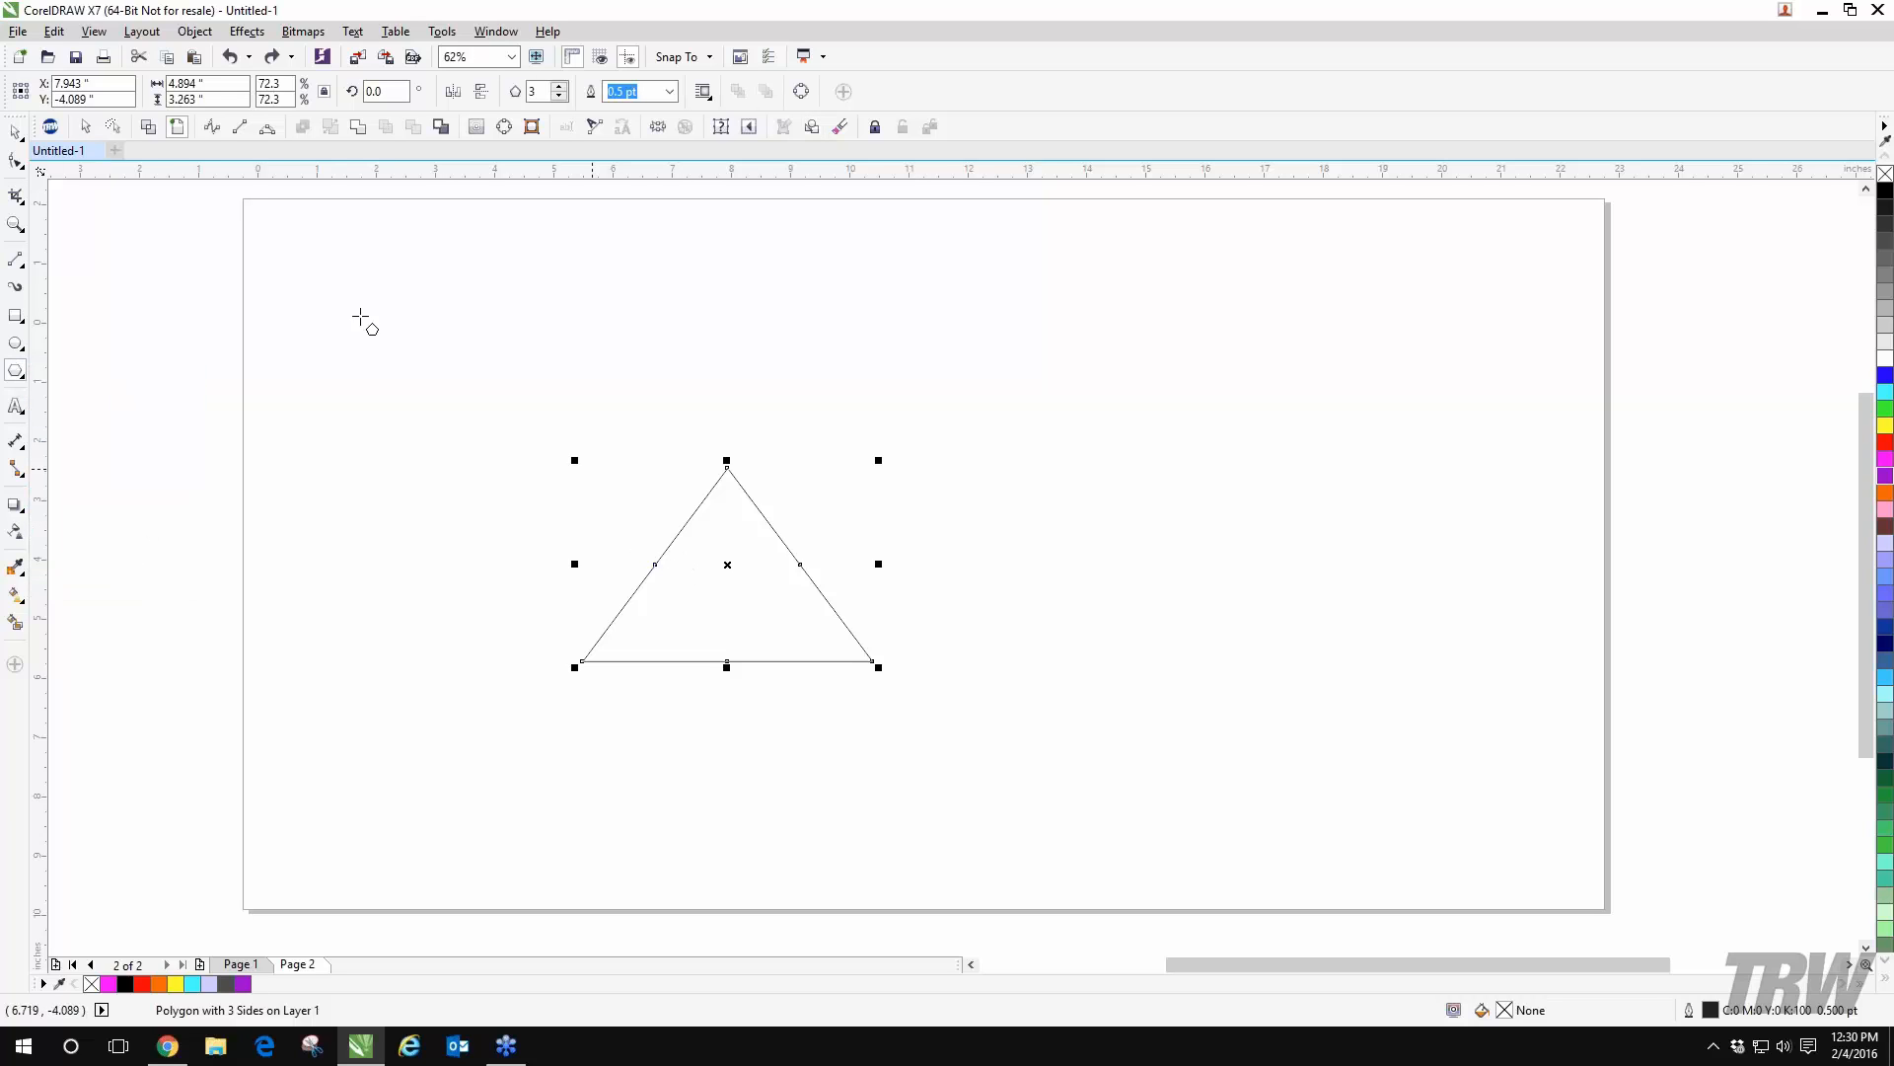
pyautogui.moveTo(727, 564); pyautogui.dragTo(842, 474)
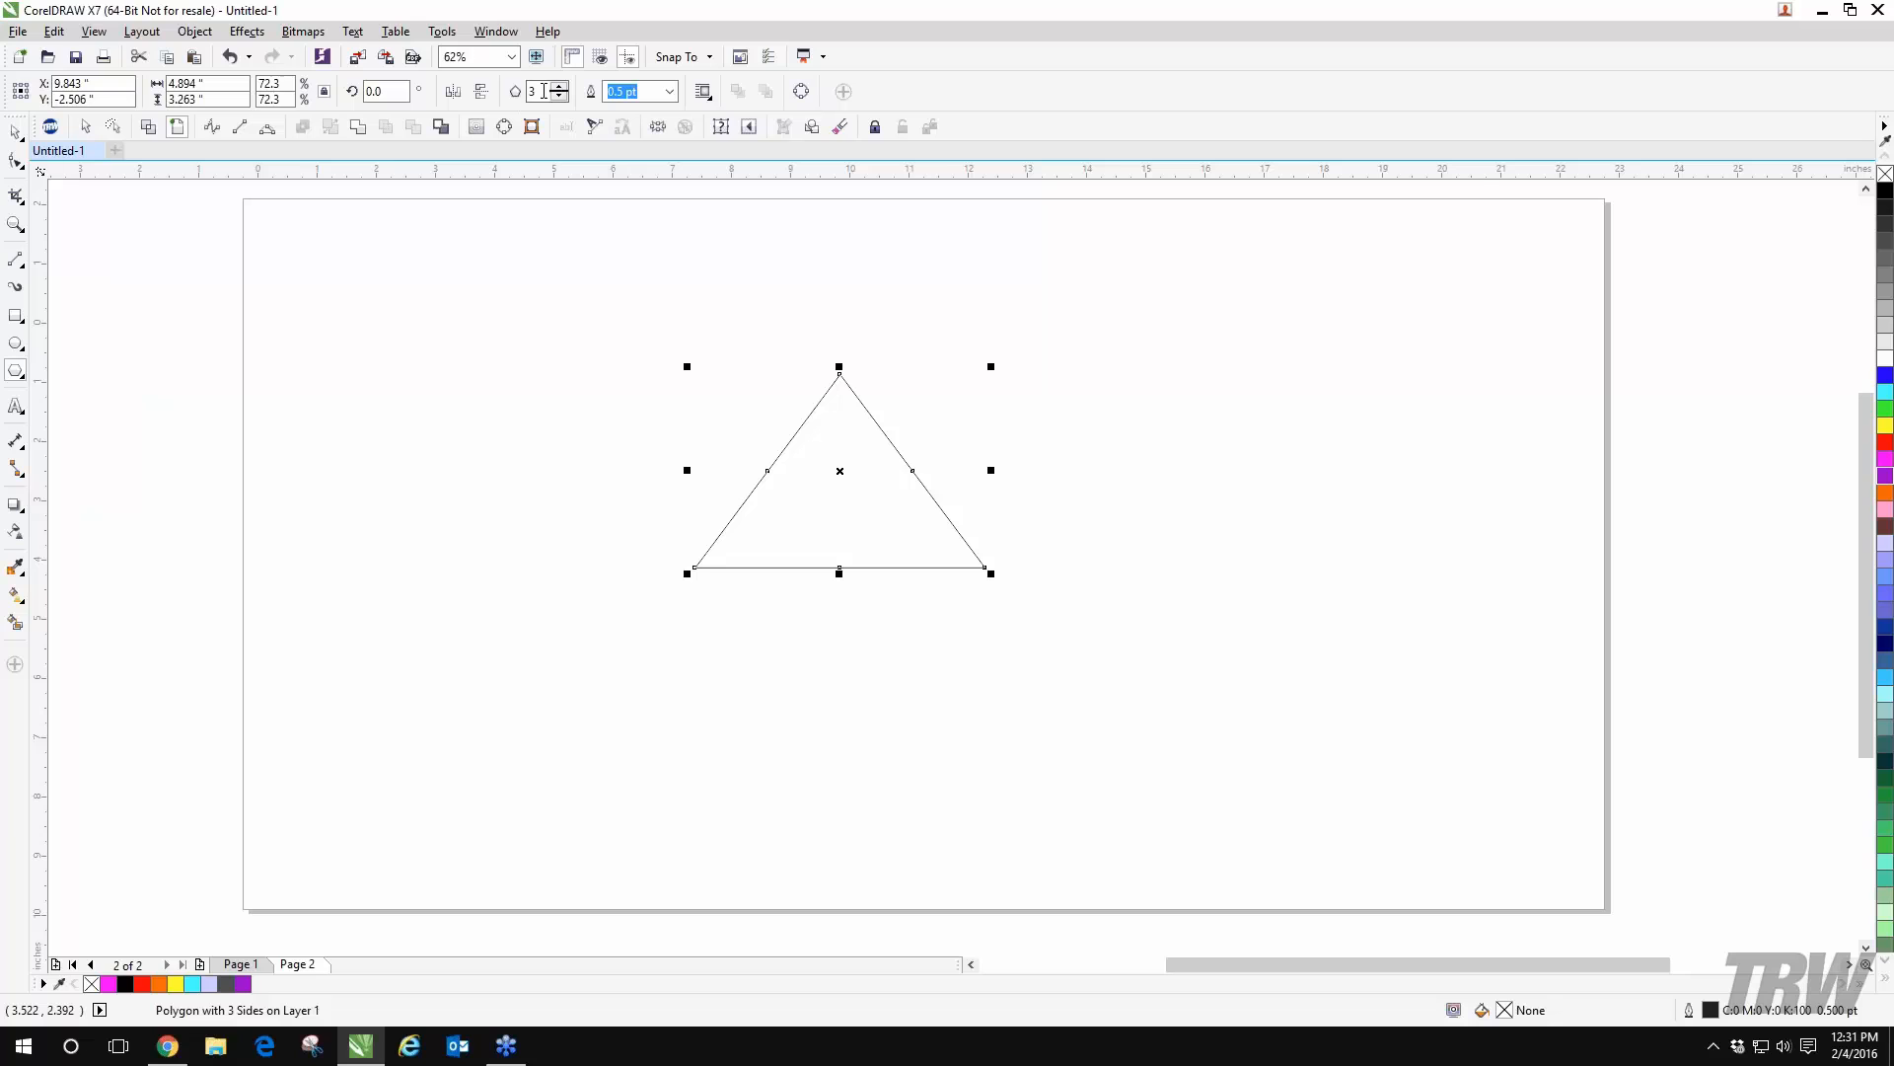
# - Test the moved polygon with four and five sides and set its number of sides back to 3
pyautogui.click(560, 86)
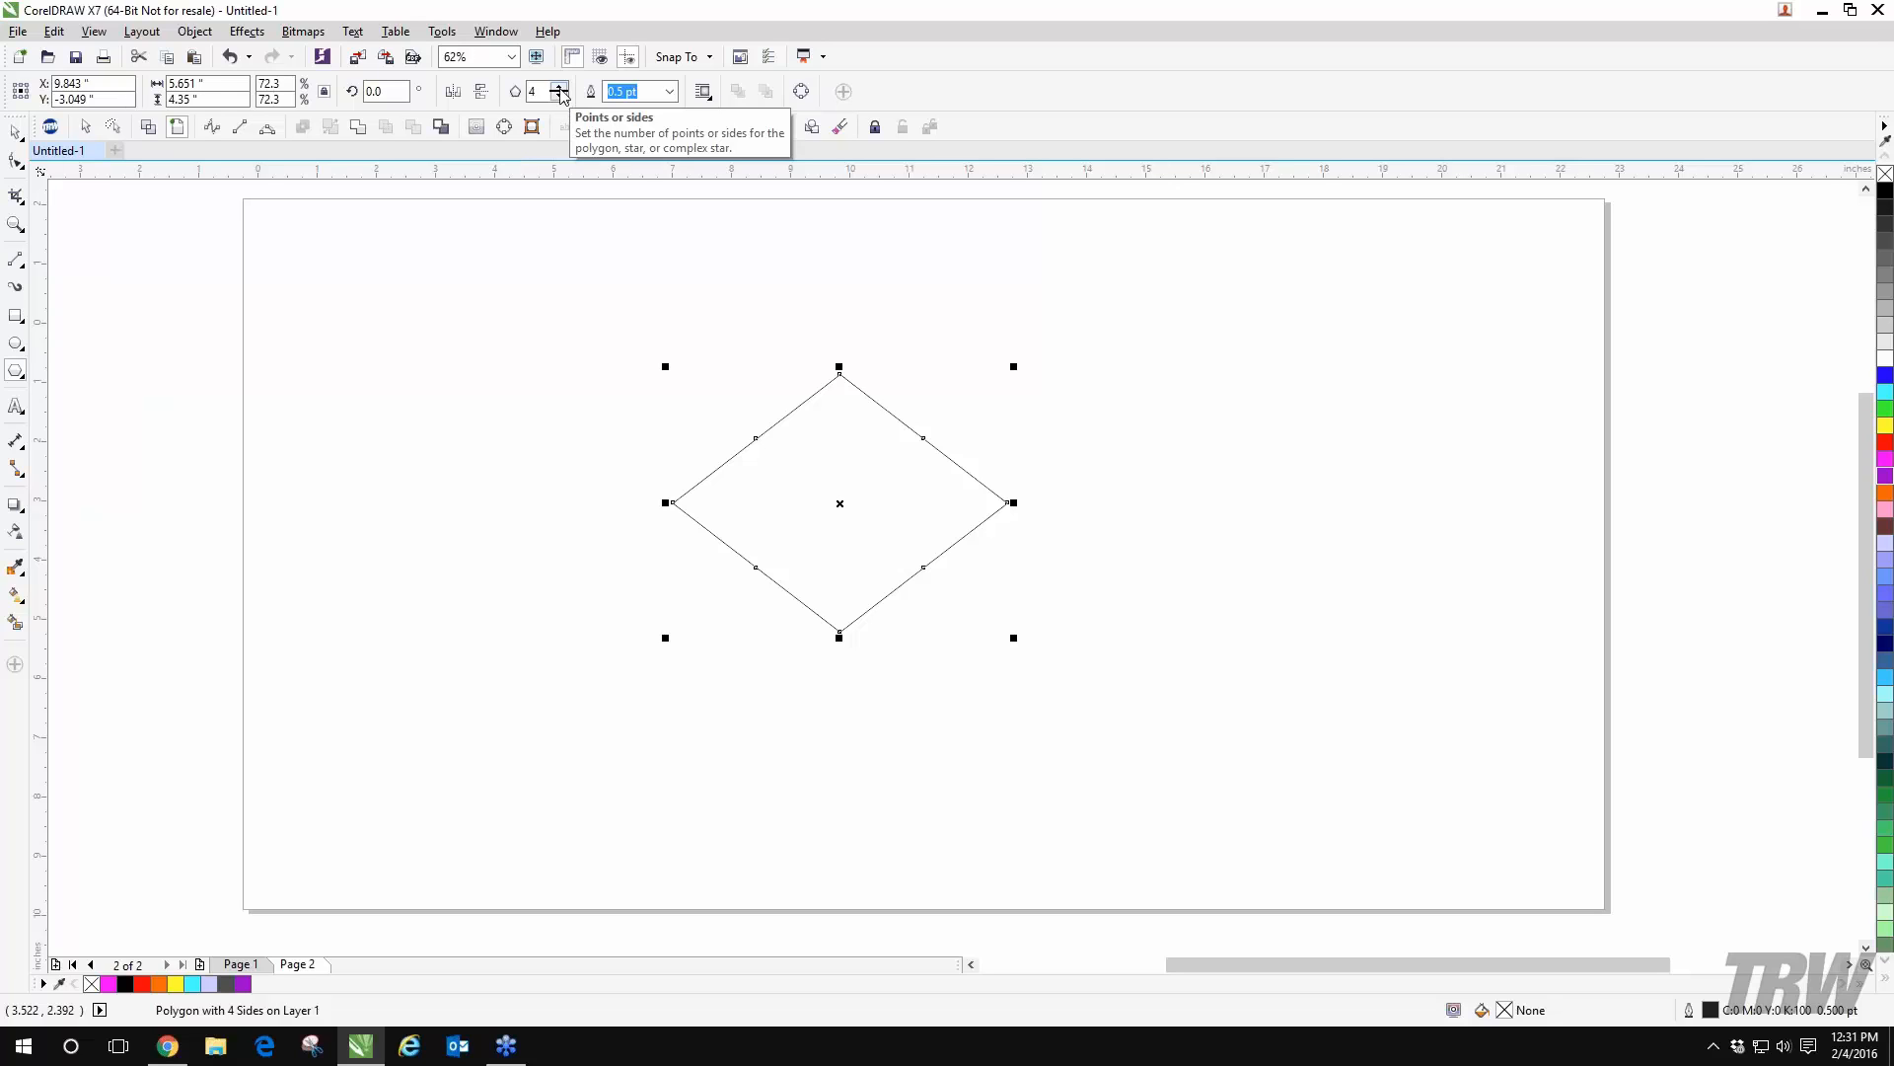
pyautogui.click(560, 86)
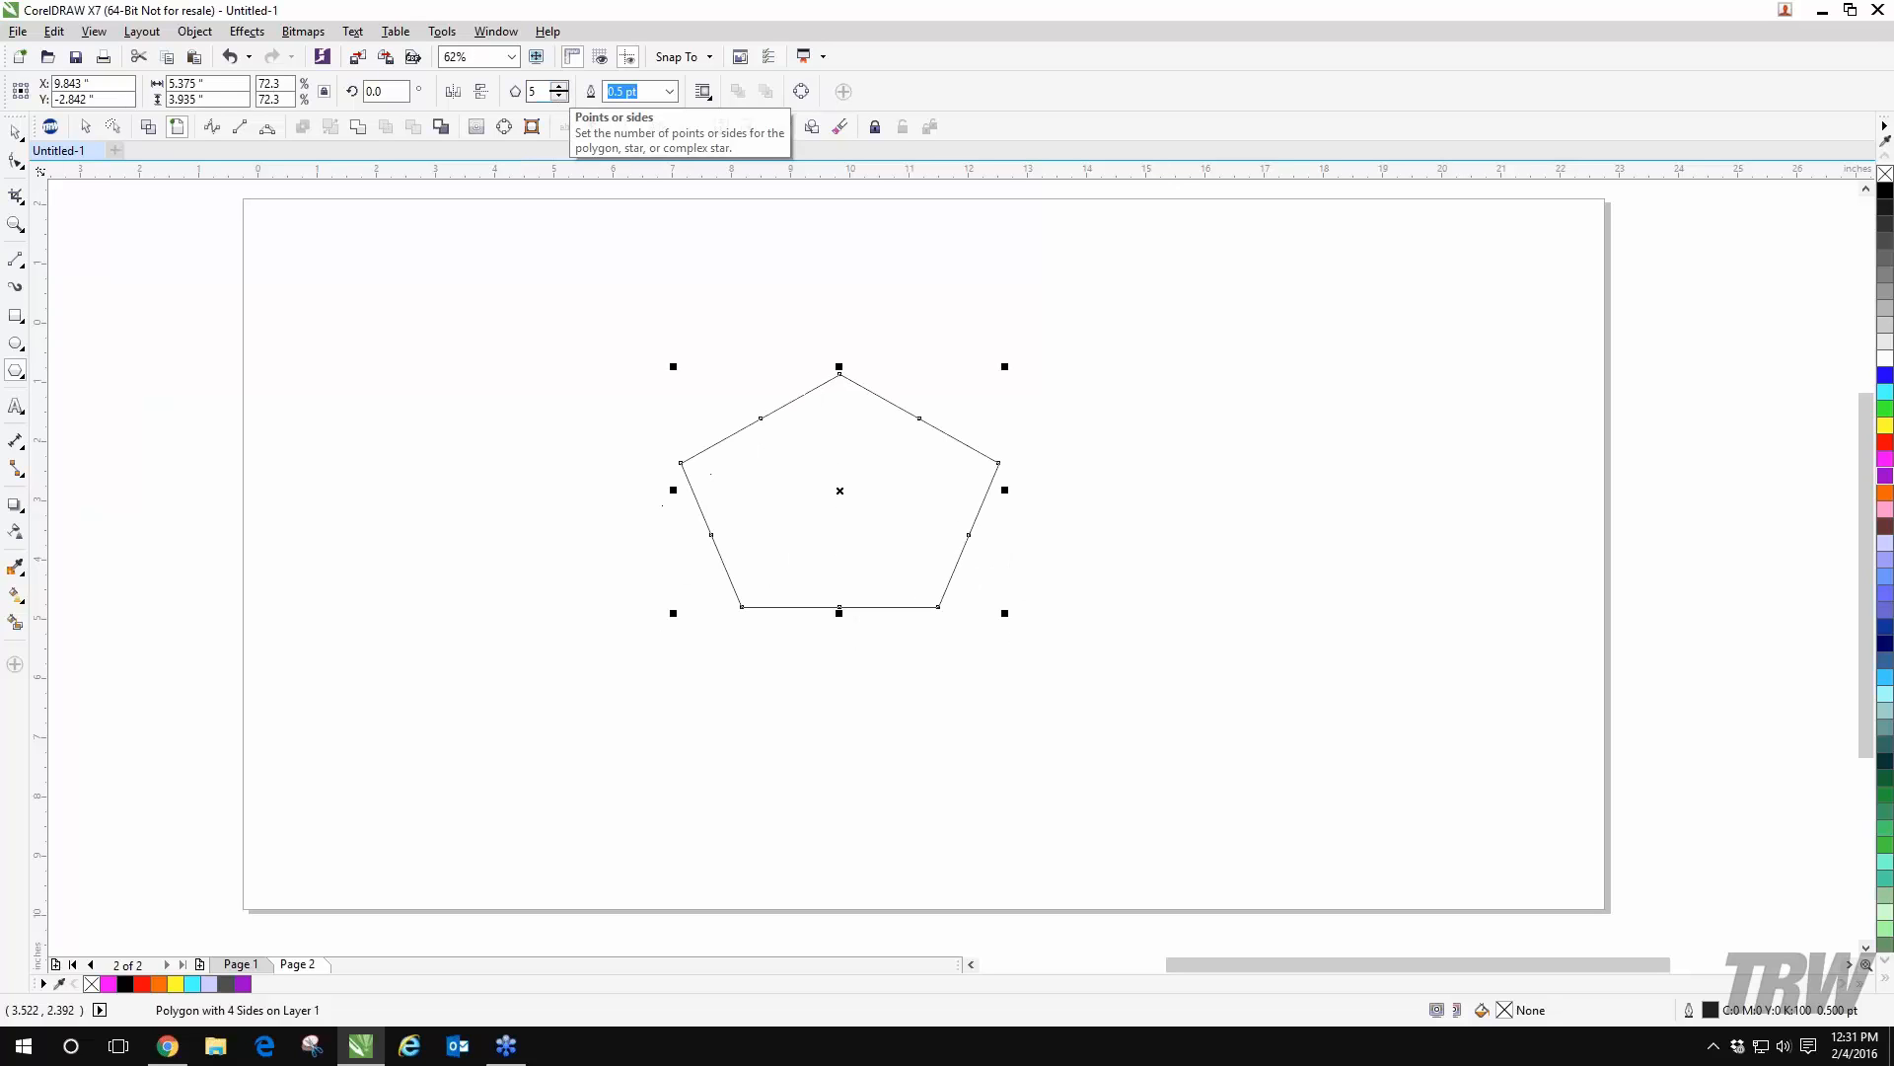
pyautogui.click(560, 96)
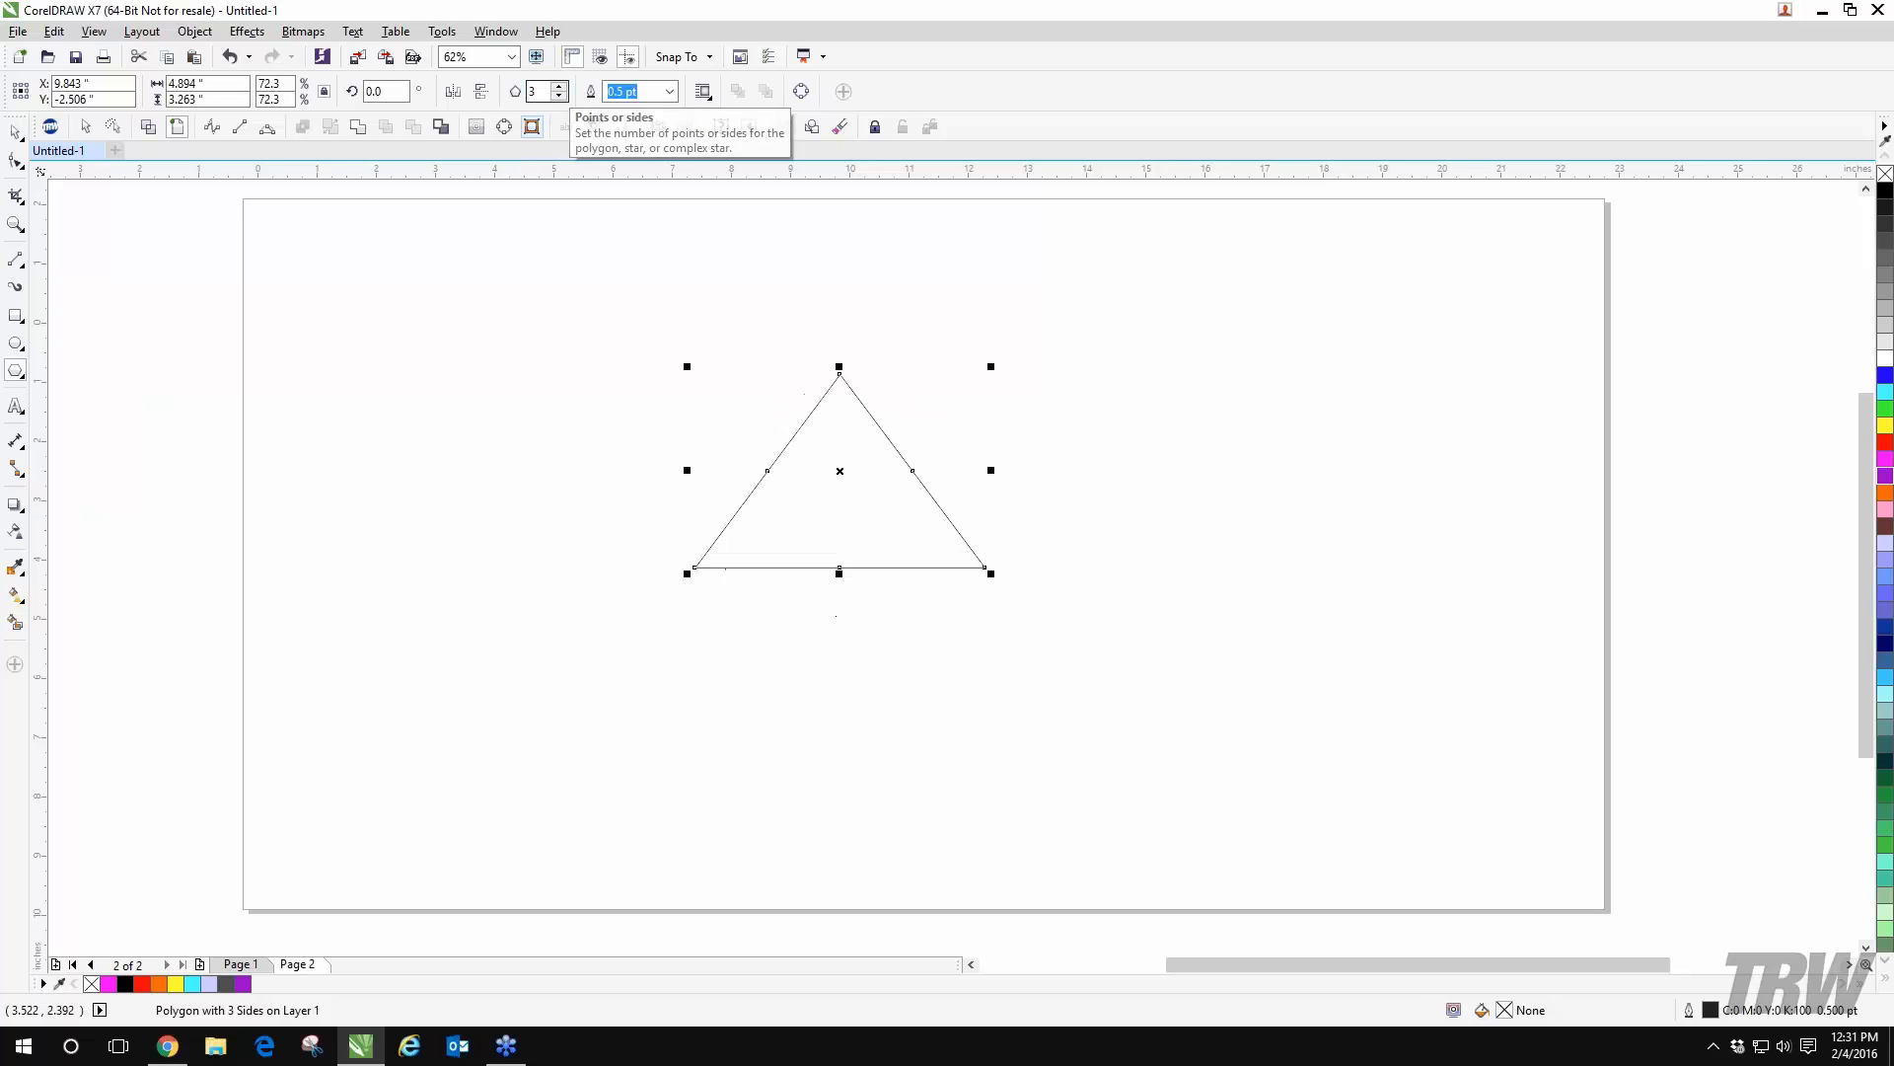
pyautogui.click(559, 86)
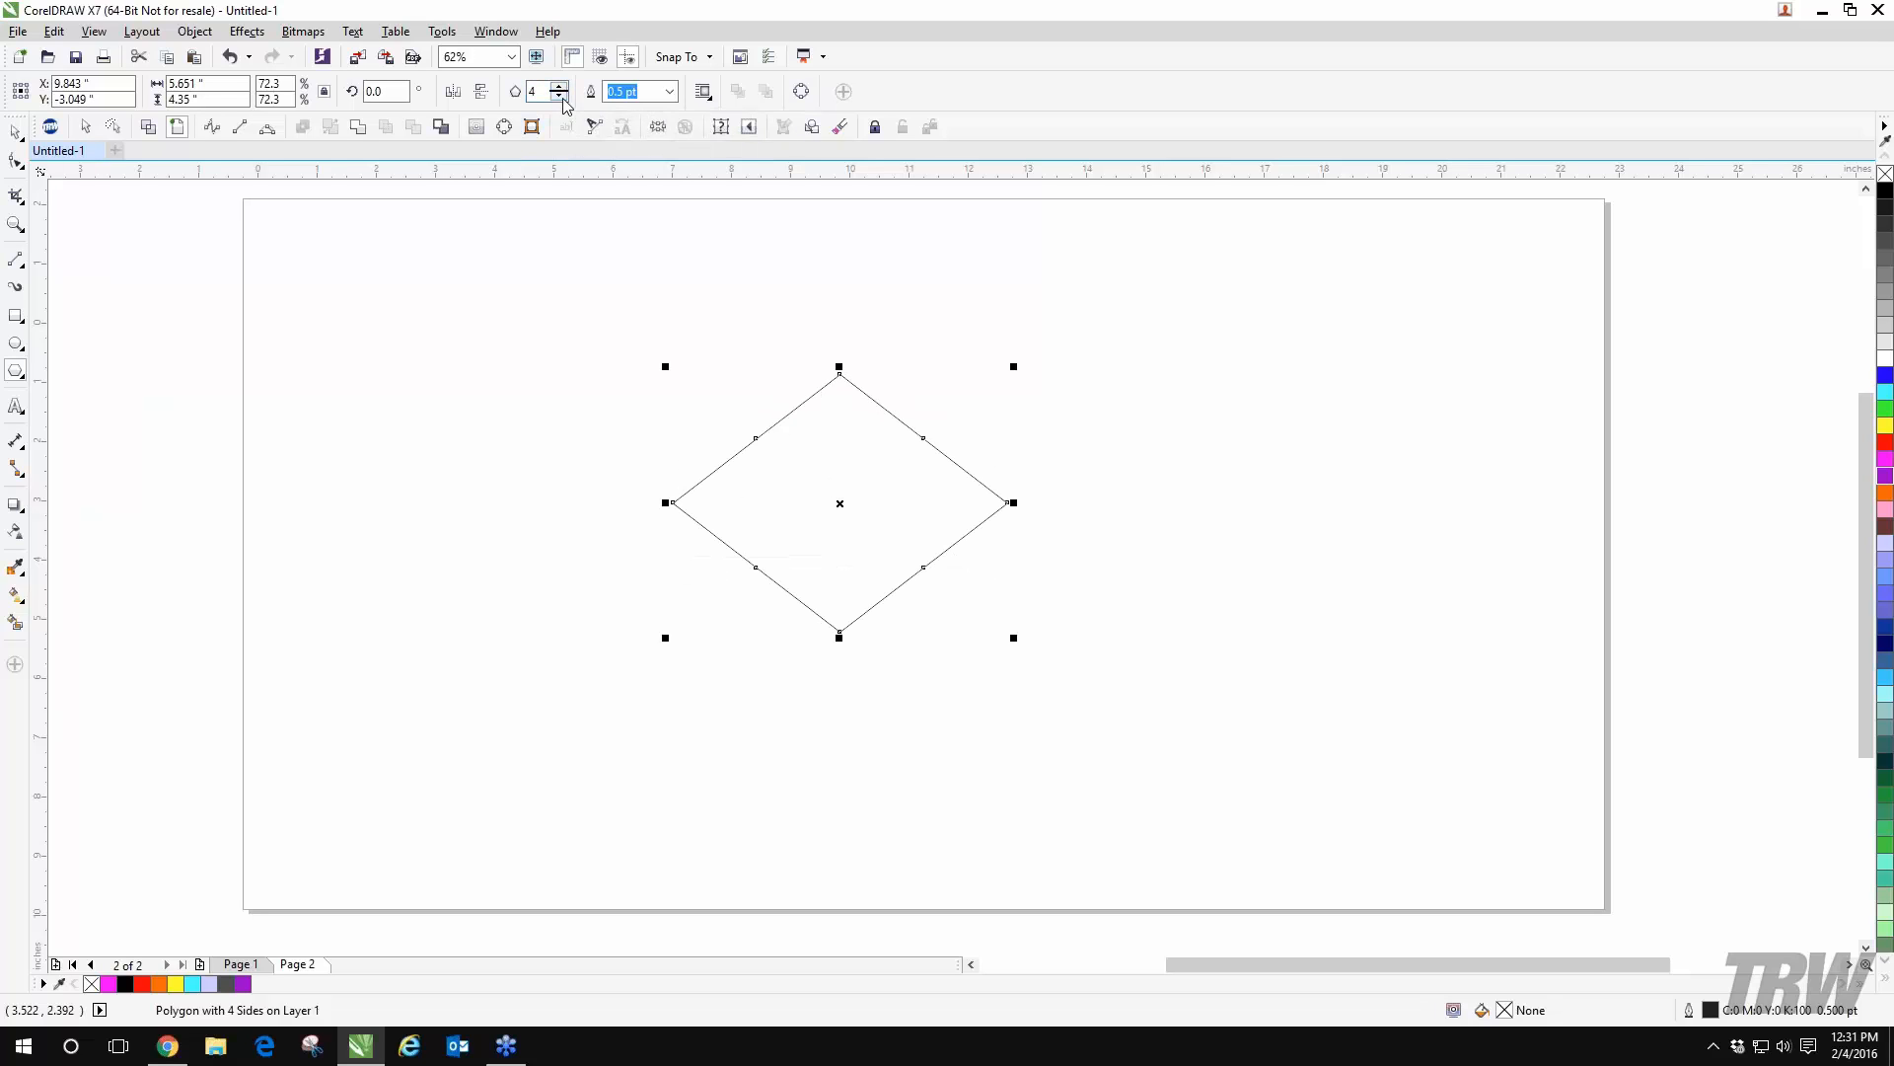
pyautogui.write('3')
pyautogui.press('Return')
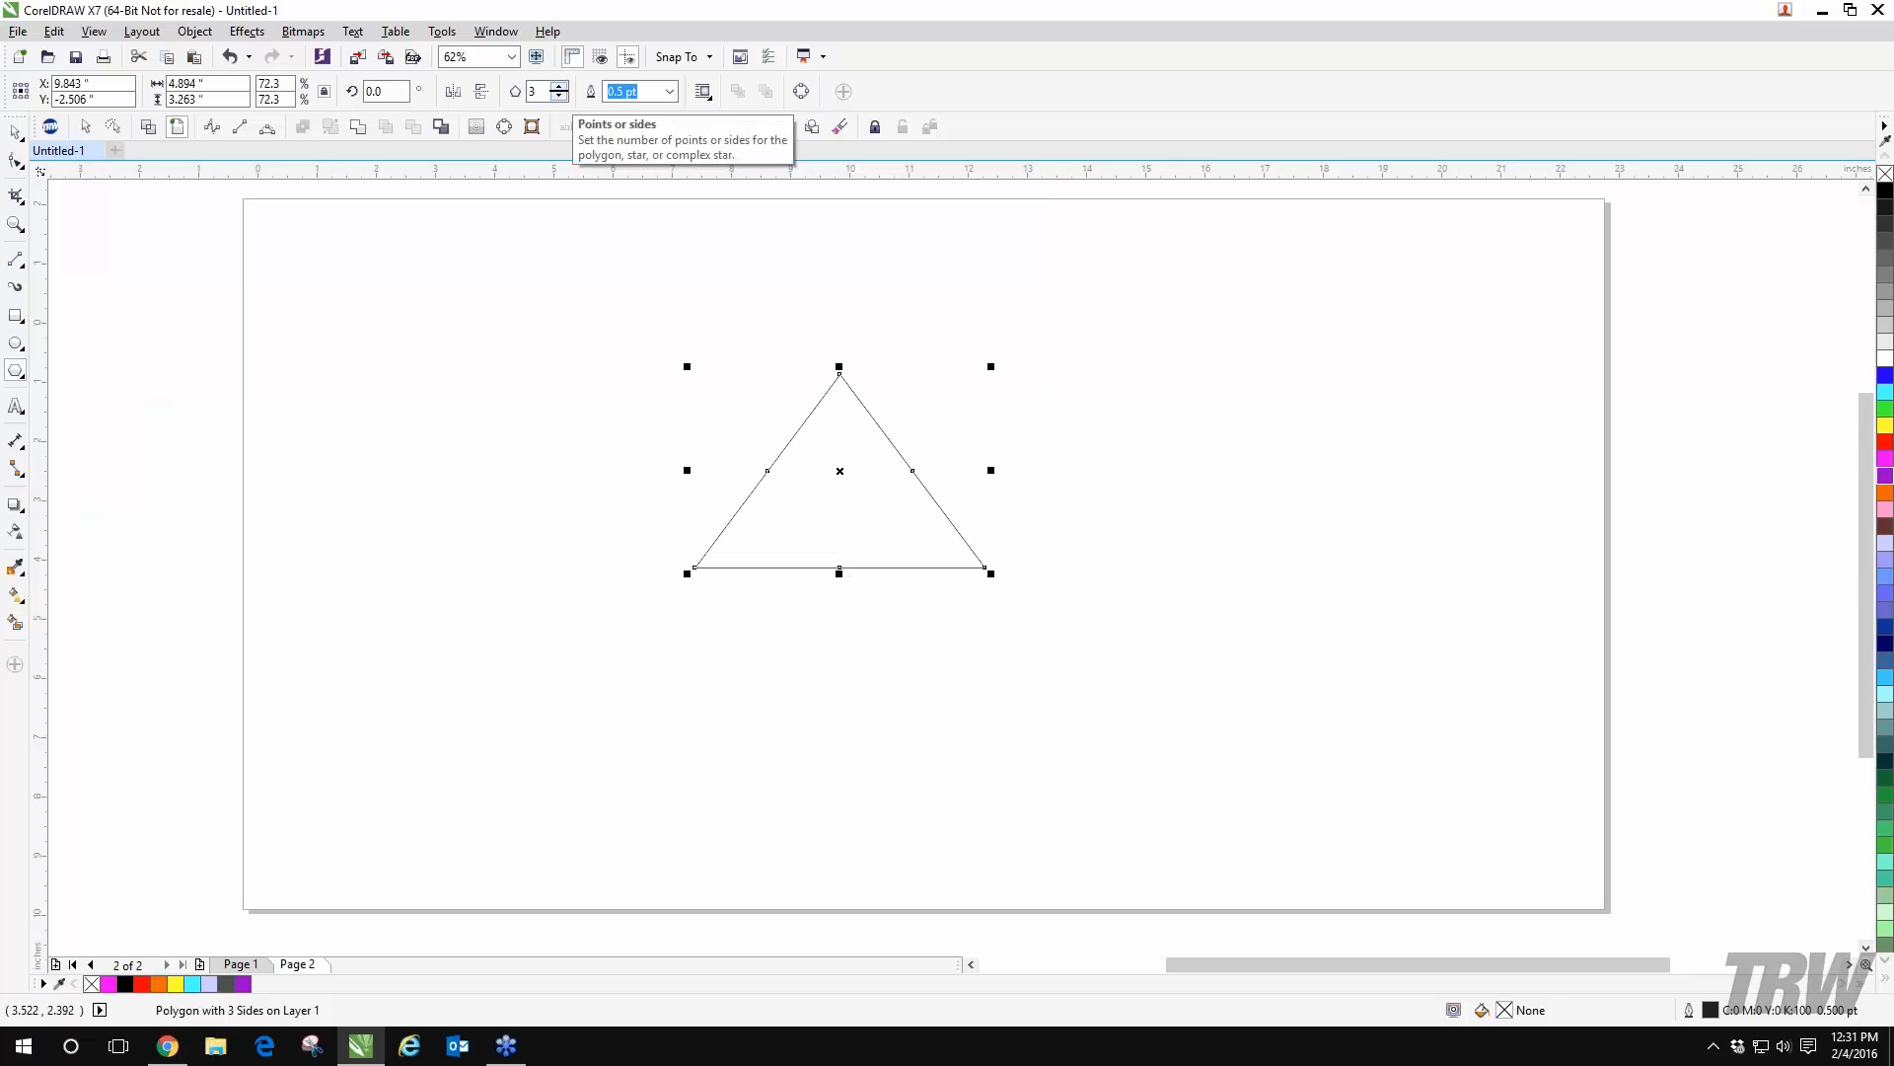
# - Raise the polygon to eight sides and restore it to a three-sided shape
pyautogui.click(560, 87)
pyautogui.click(560, 87)
pyautogui.click(560, 87)
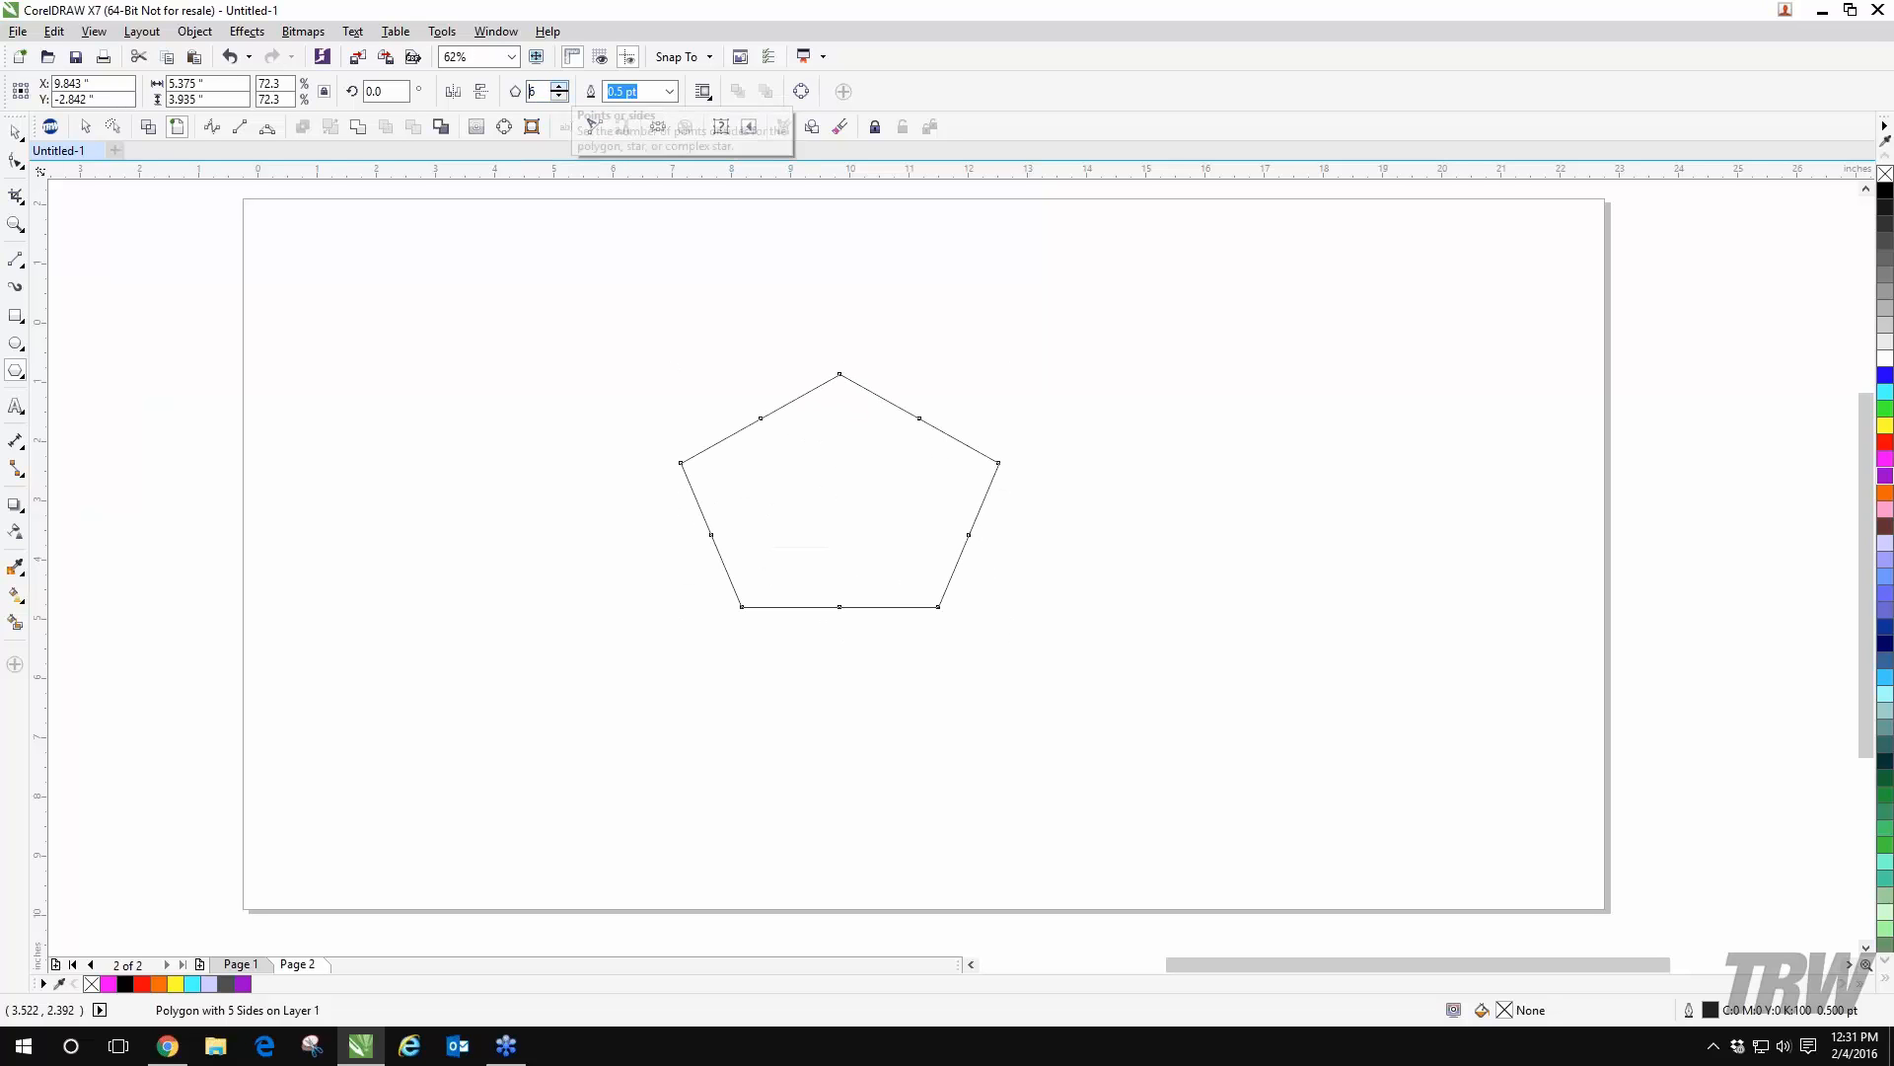
pyautogui.click(559, 87)
pyautogui.click(559, 87)
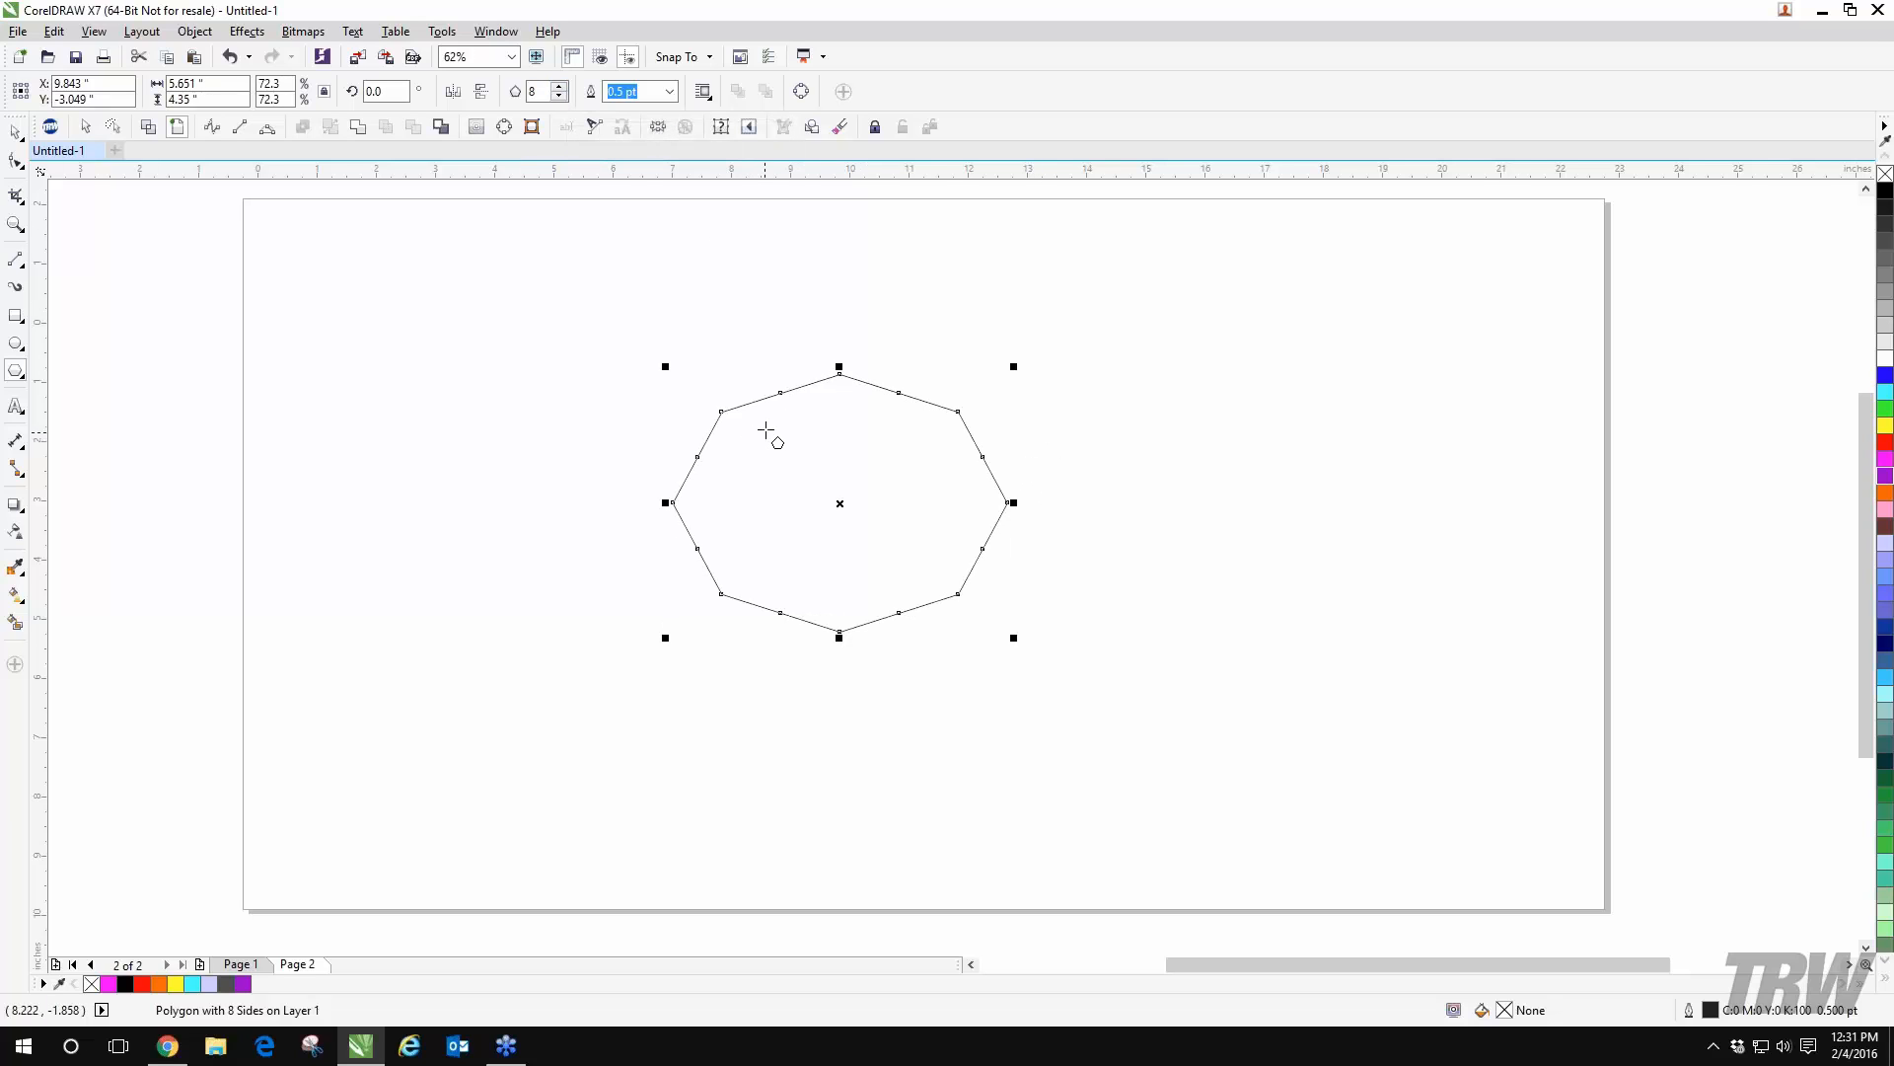
pyautogui.click(559, 89)
pyautogui.press('Return')
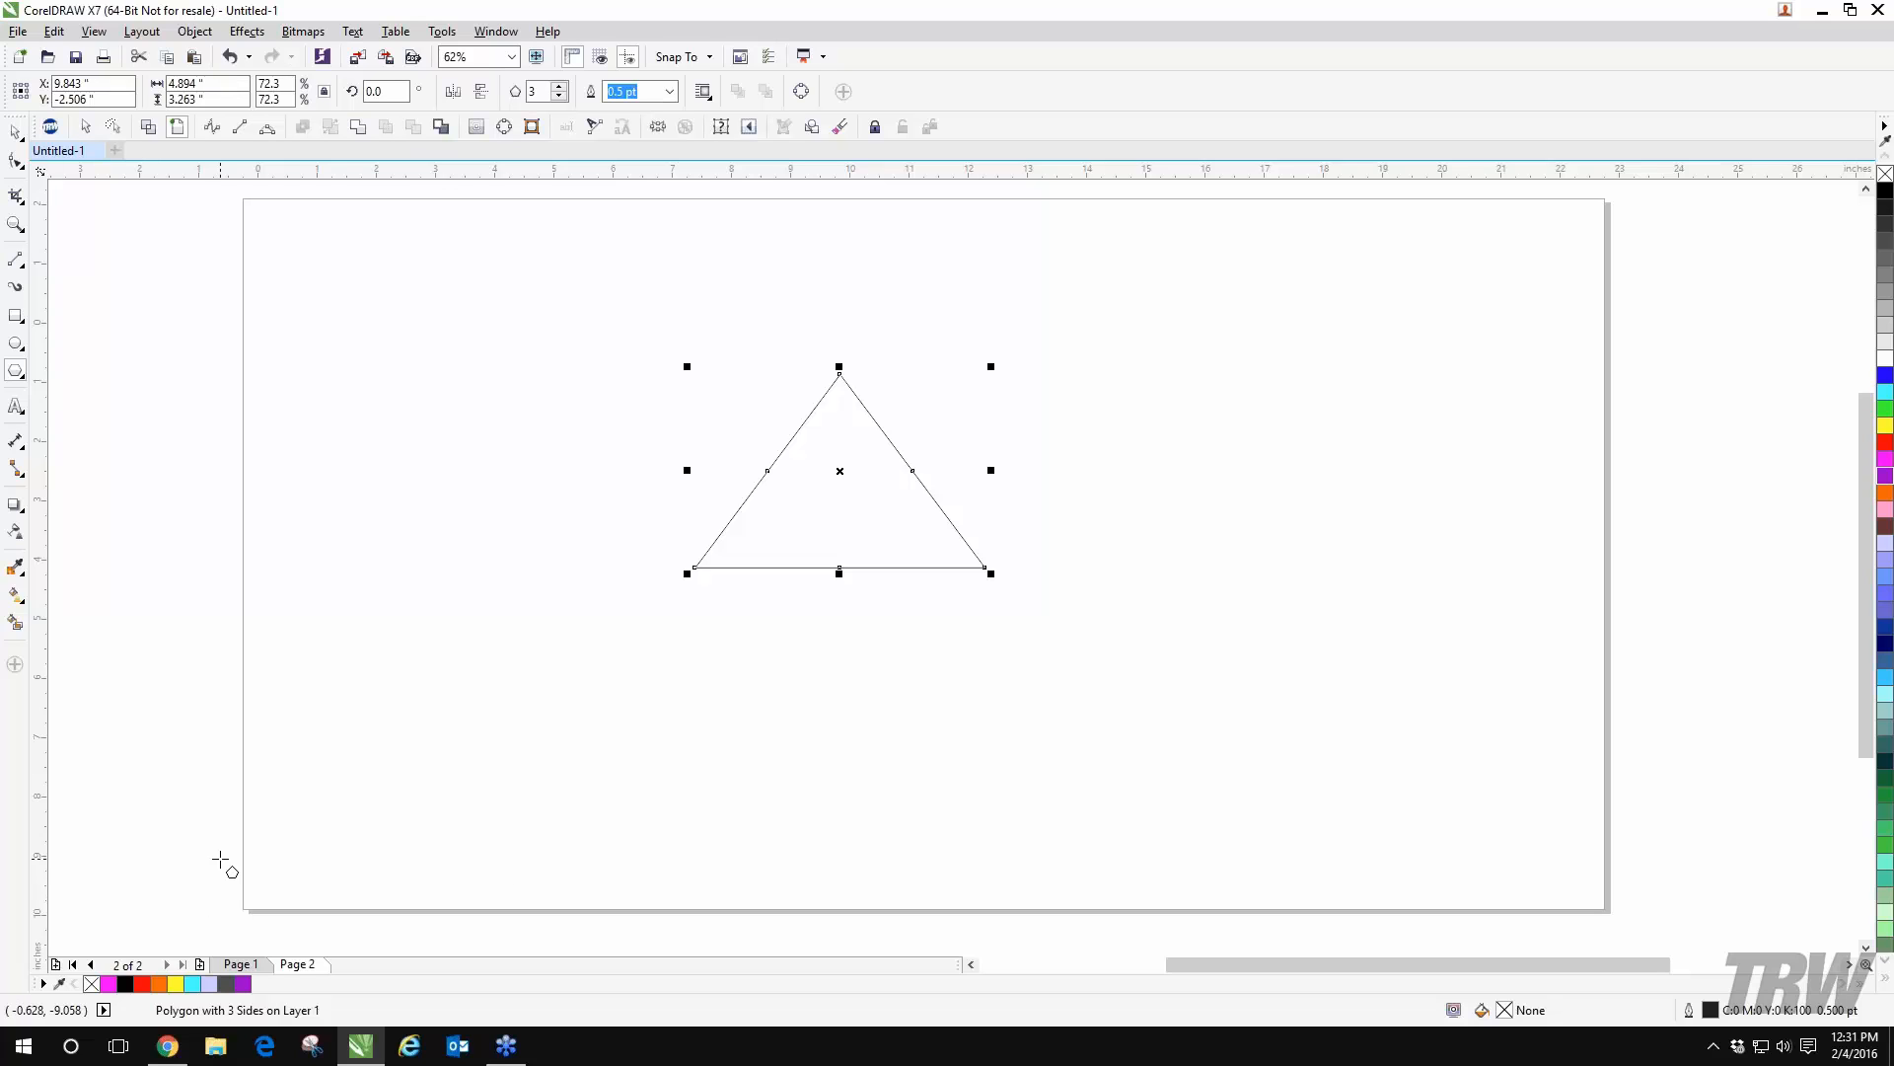
# - Choose the Basic Shapes tool, select the triangle and delete it from the page
pyautogui.click(24, 375)
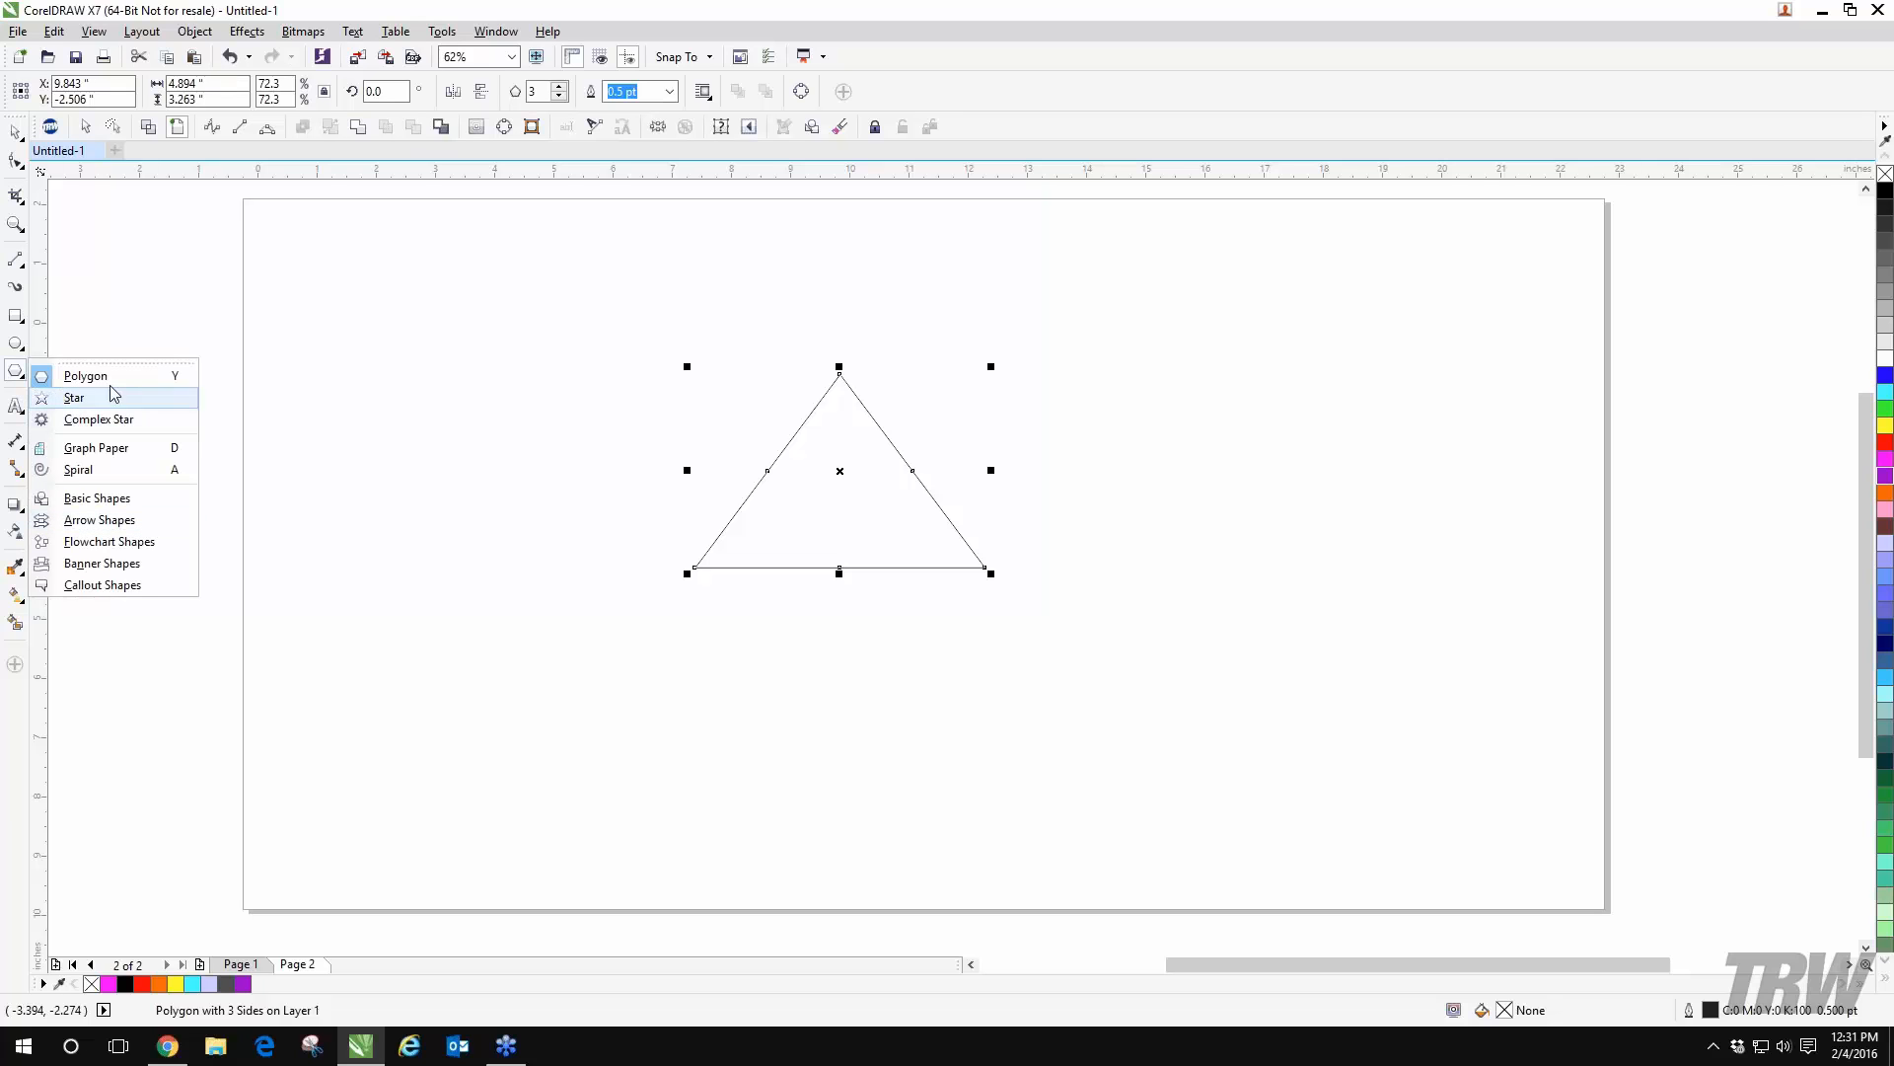
pyautogui.click(109, 498)
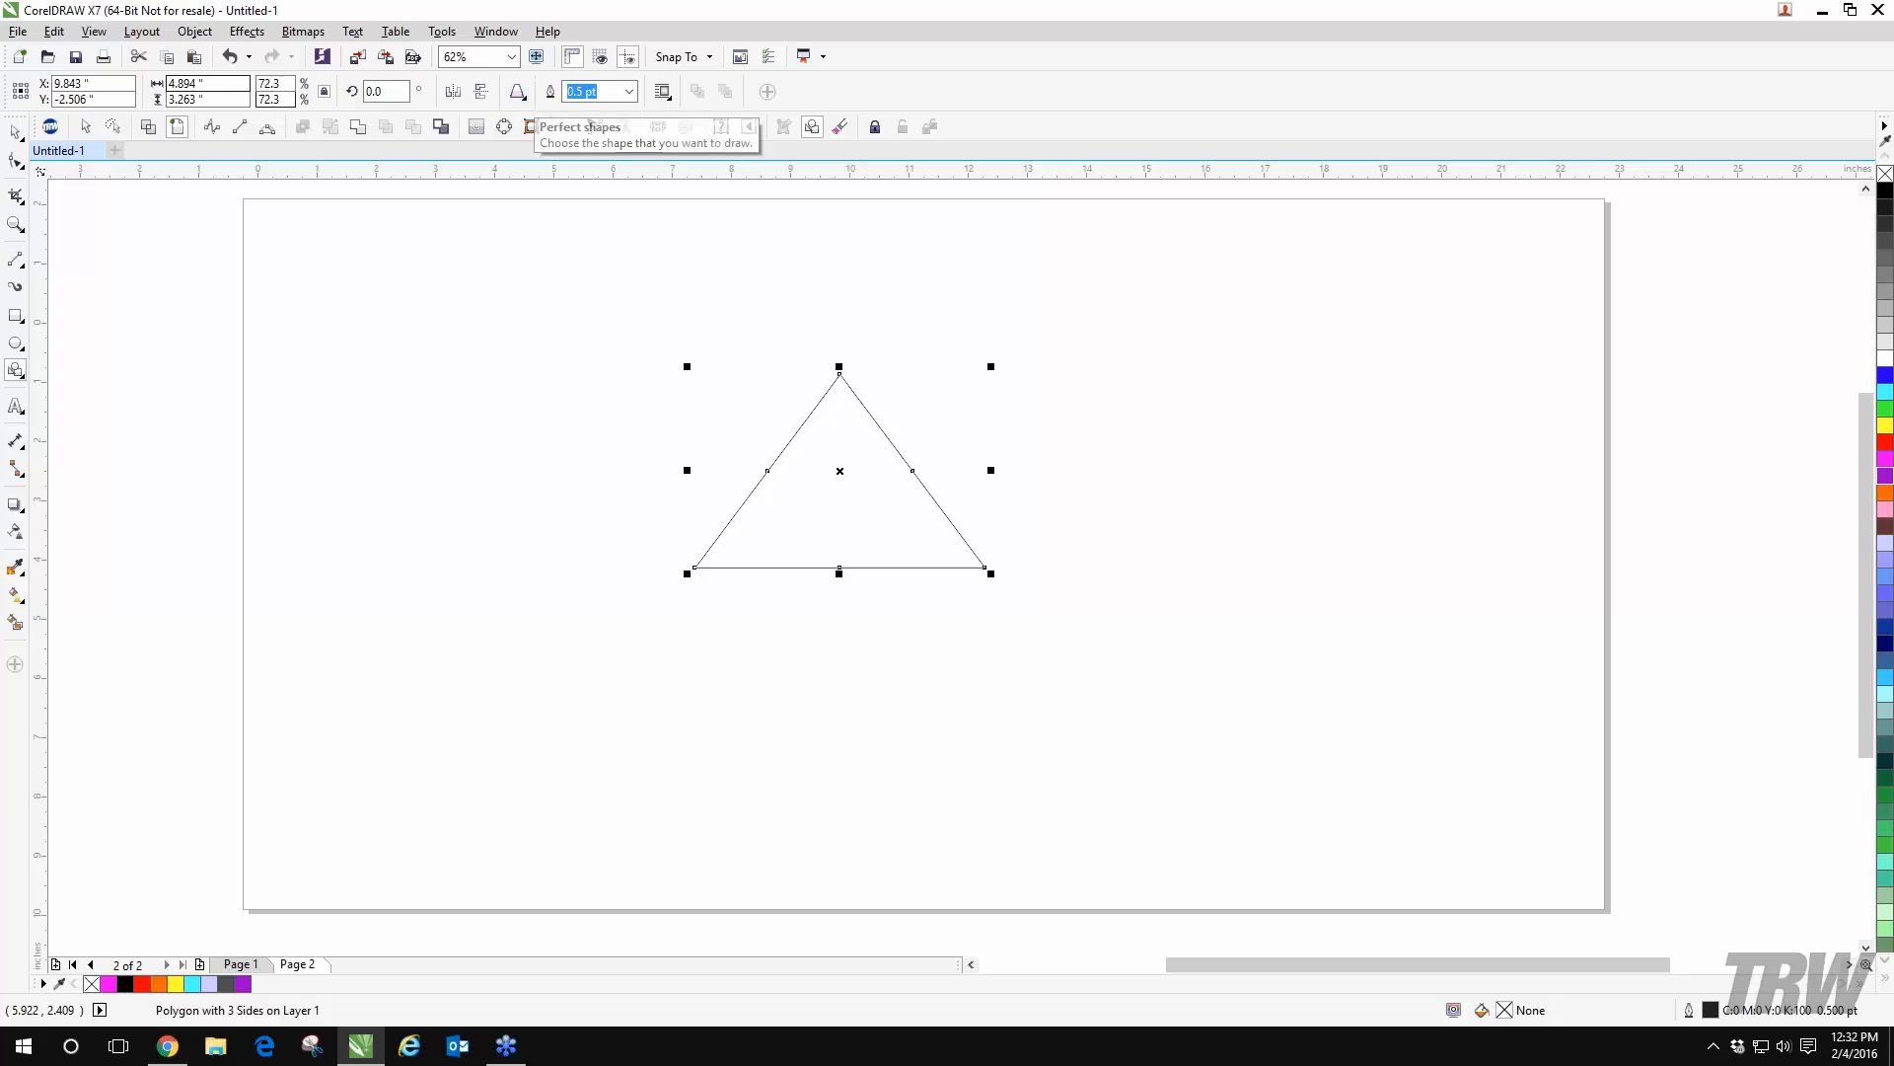
pyautogui.click(15, 132)
pyautogui.moveTo(630, 314); pyautogui.dragTo(1223, 679)
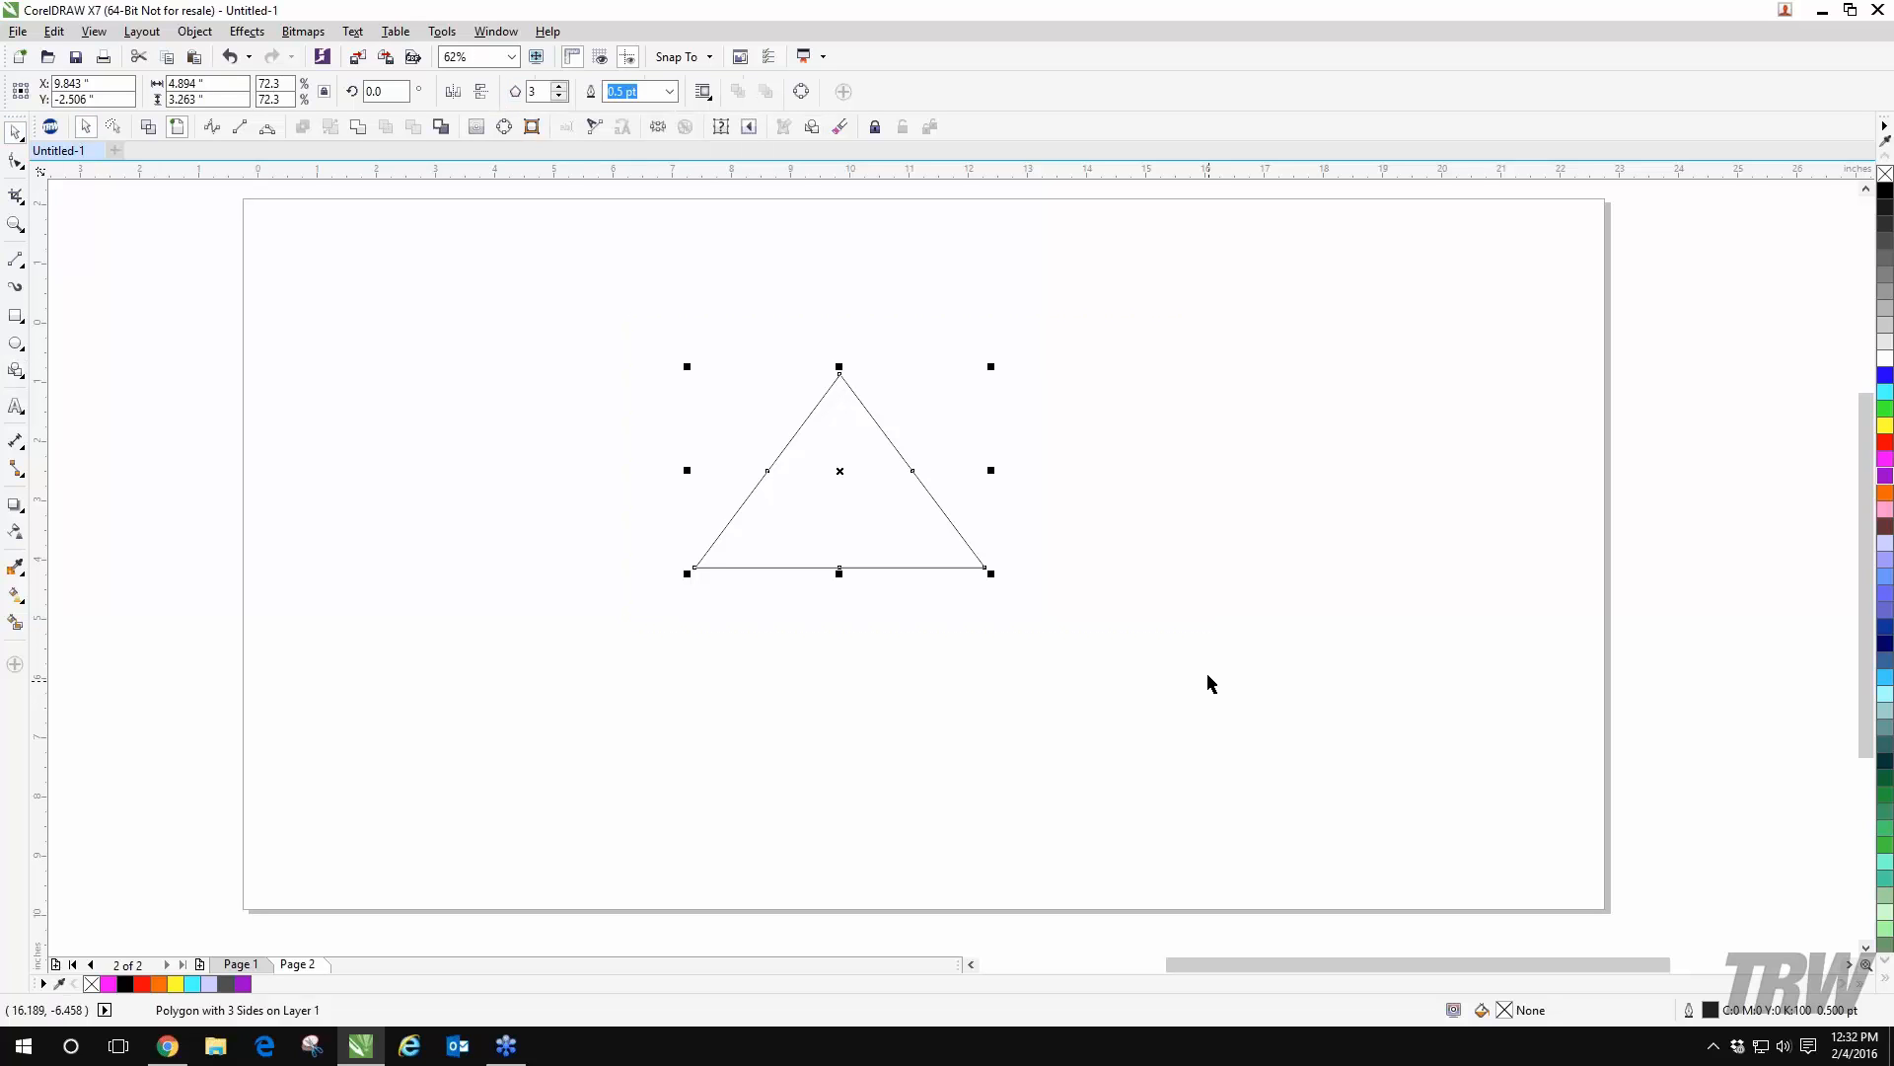
pyautogui.press('Delete')
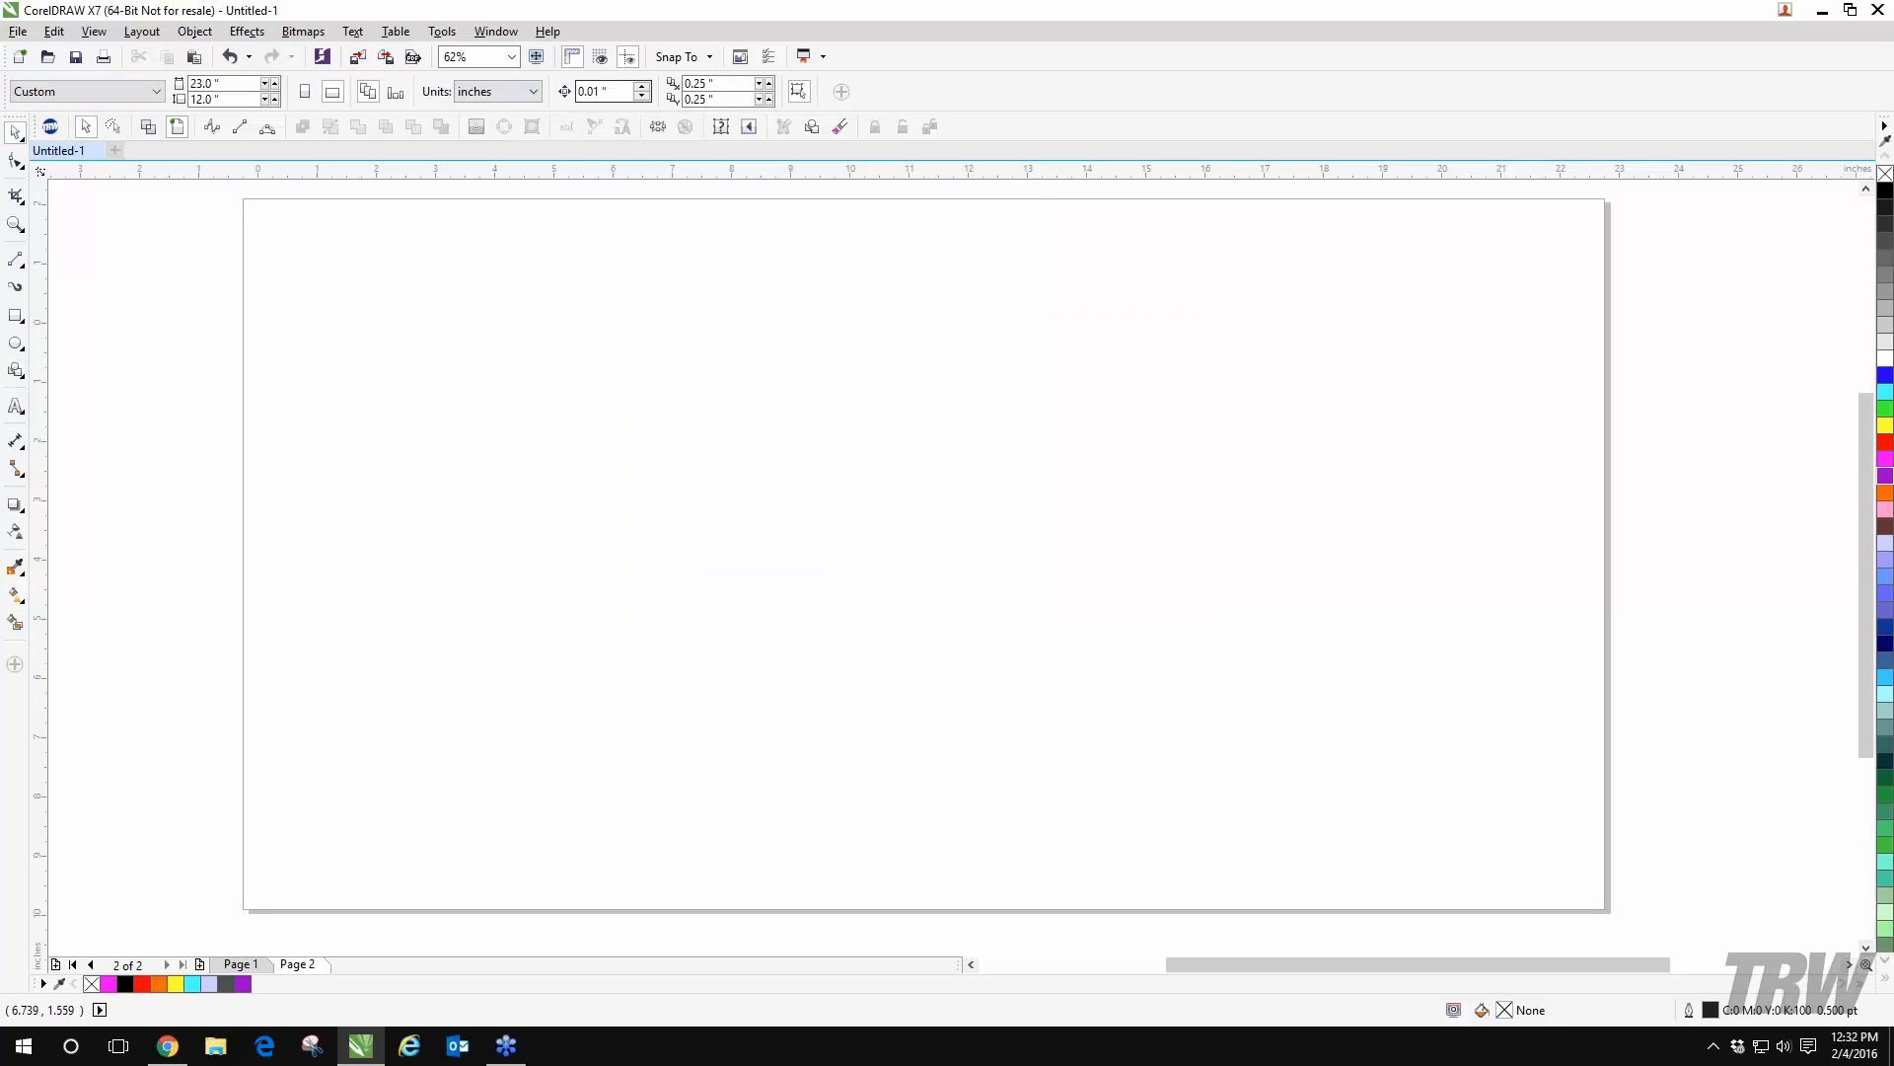
# - Draw a lightning bolt basic shape about 5.7 inches wide and 6.6 inches high, left of the page center
pyautogui.click(14, 370)
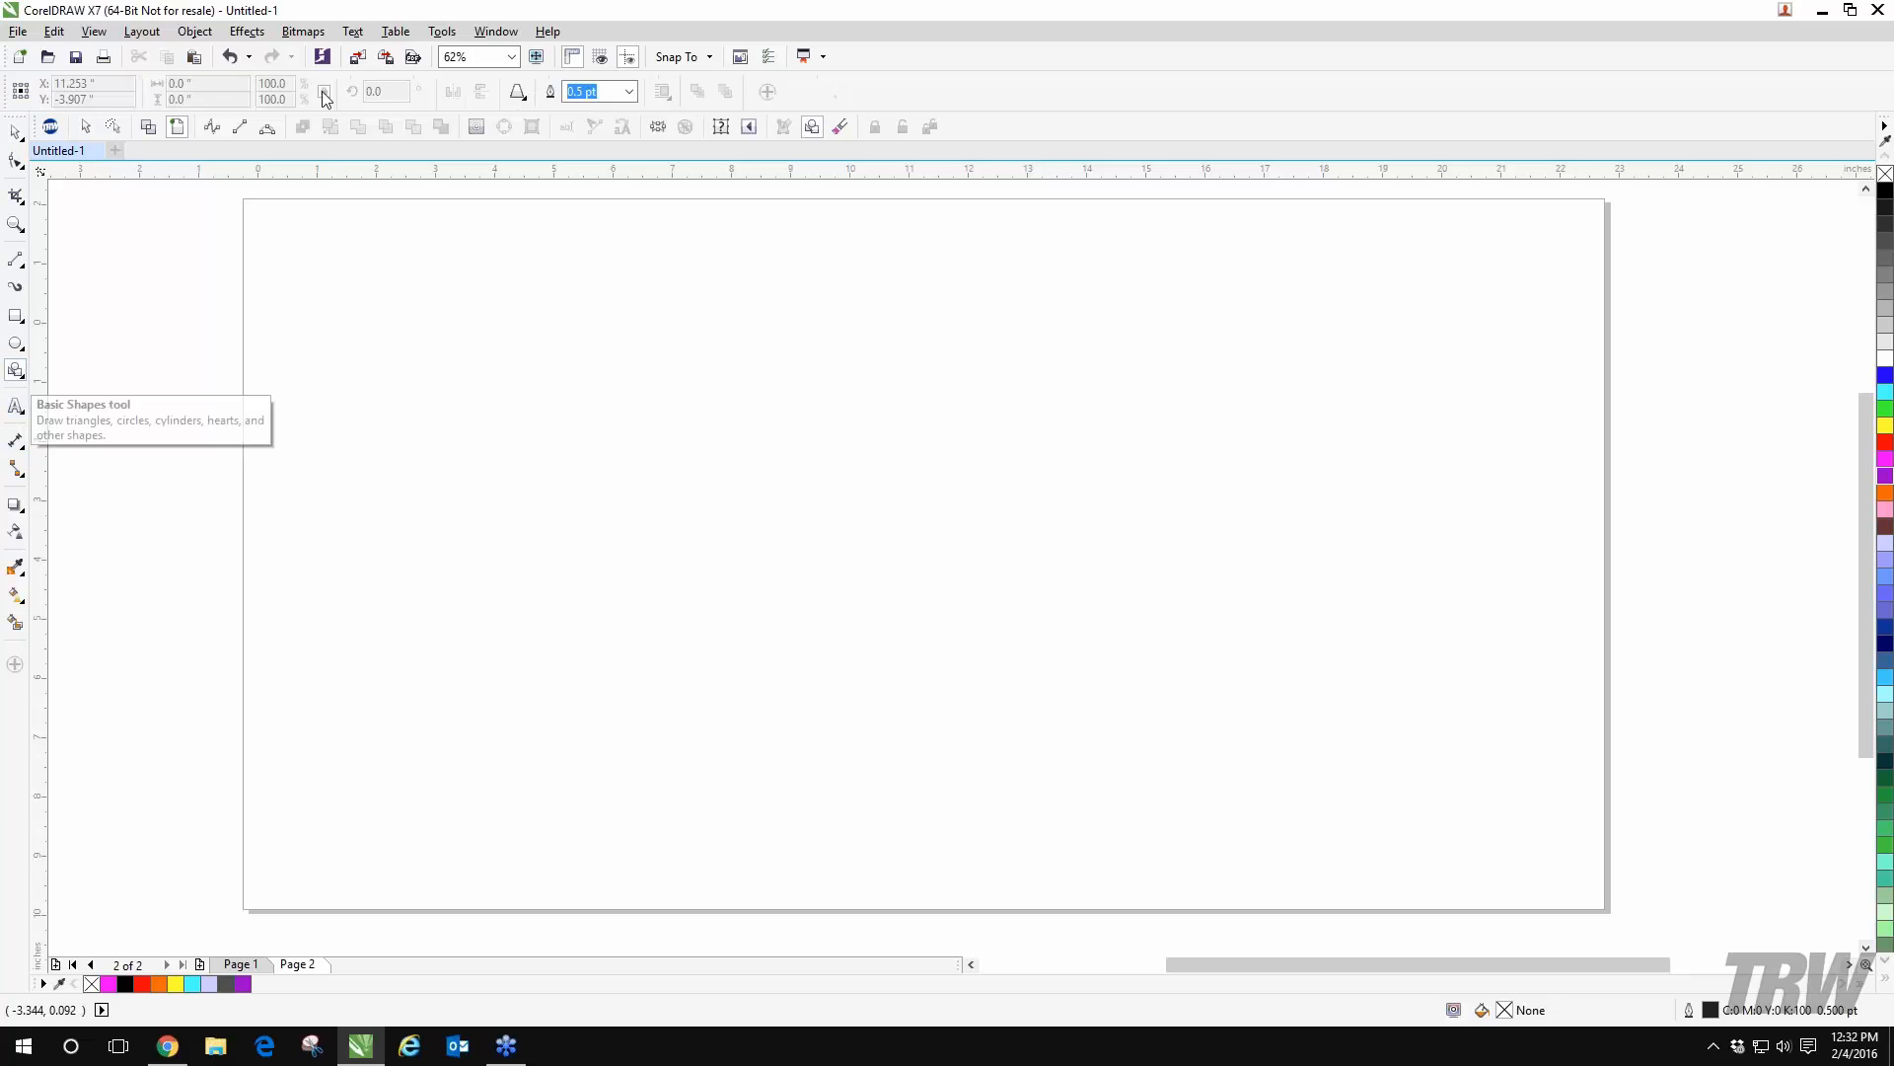
pyautogui.click(519, 92)
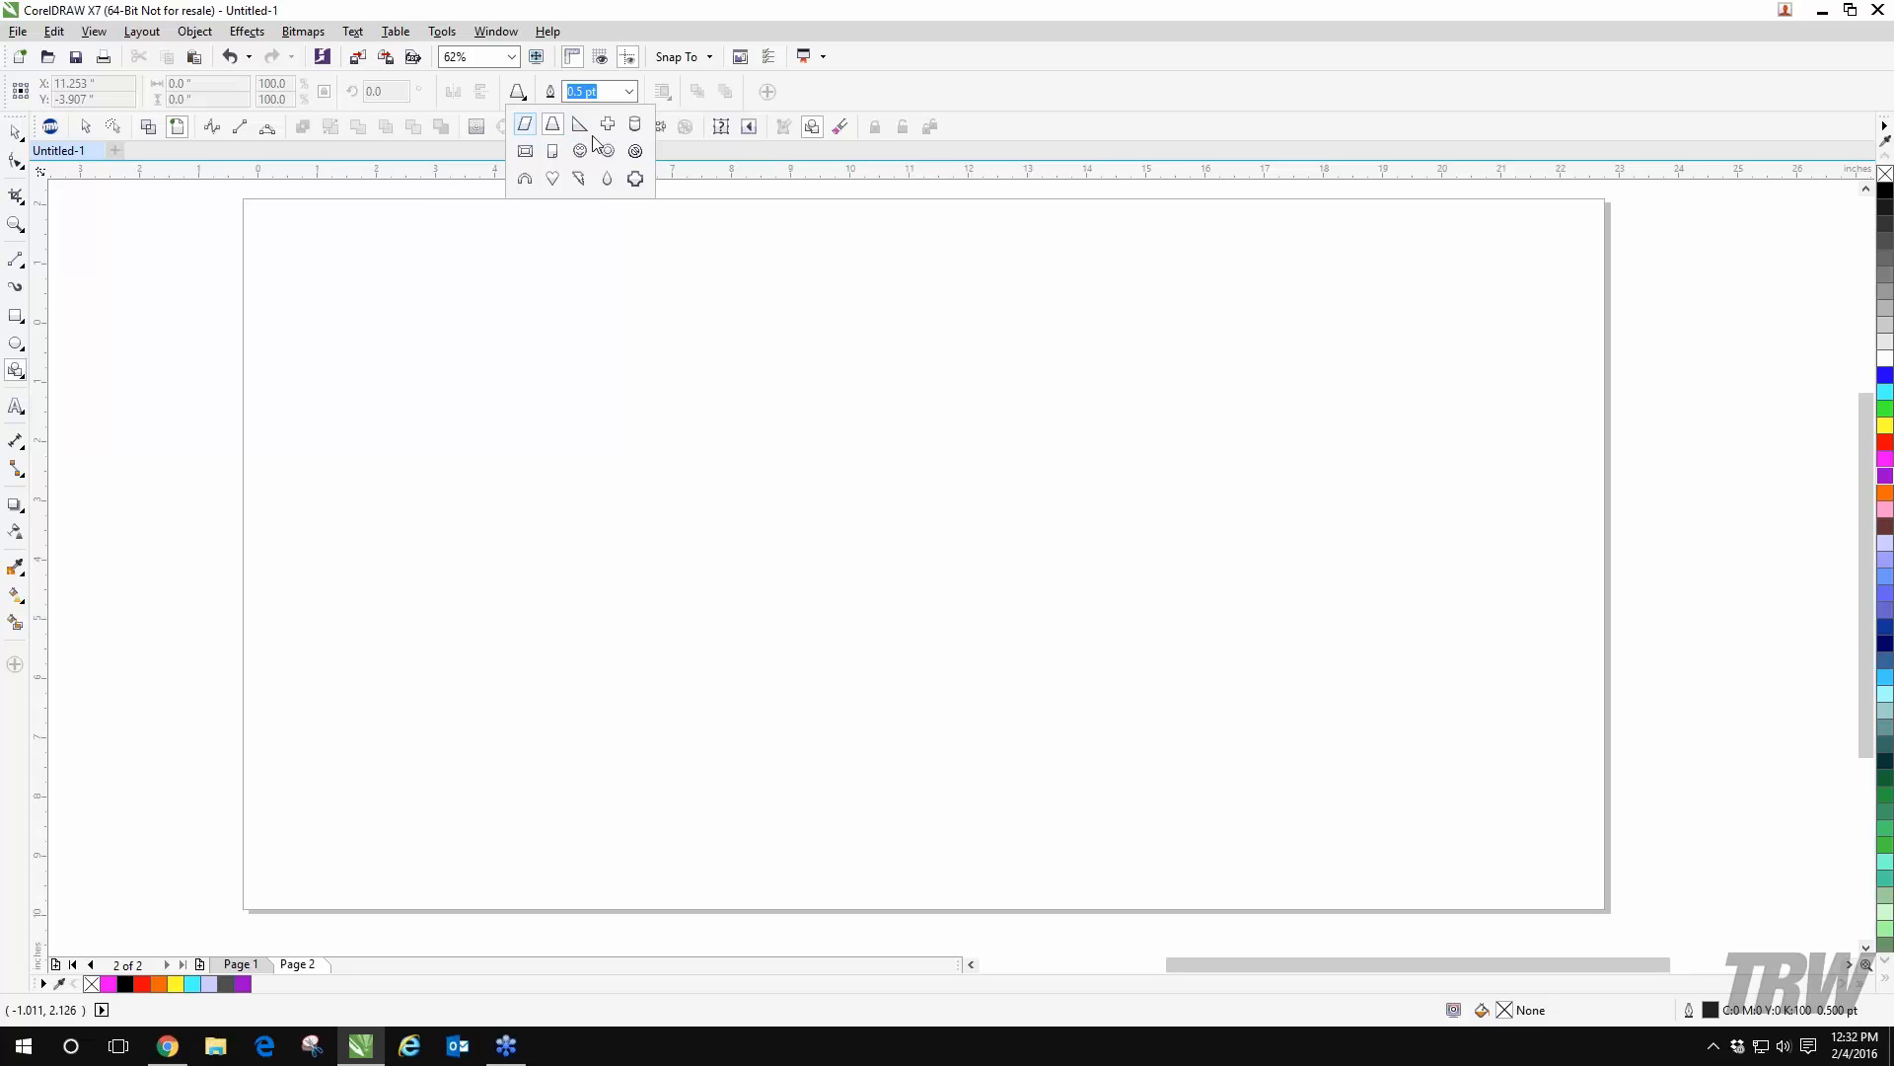
pyautogui.click(591, 183)
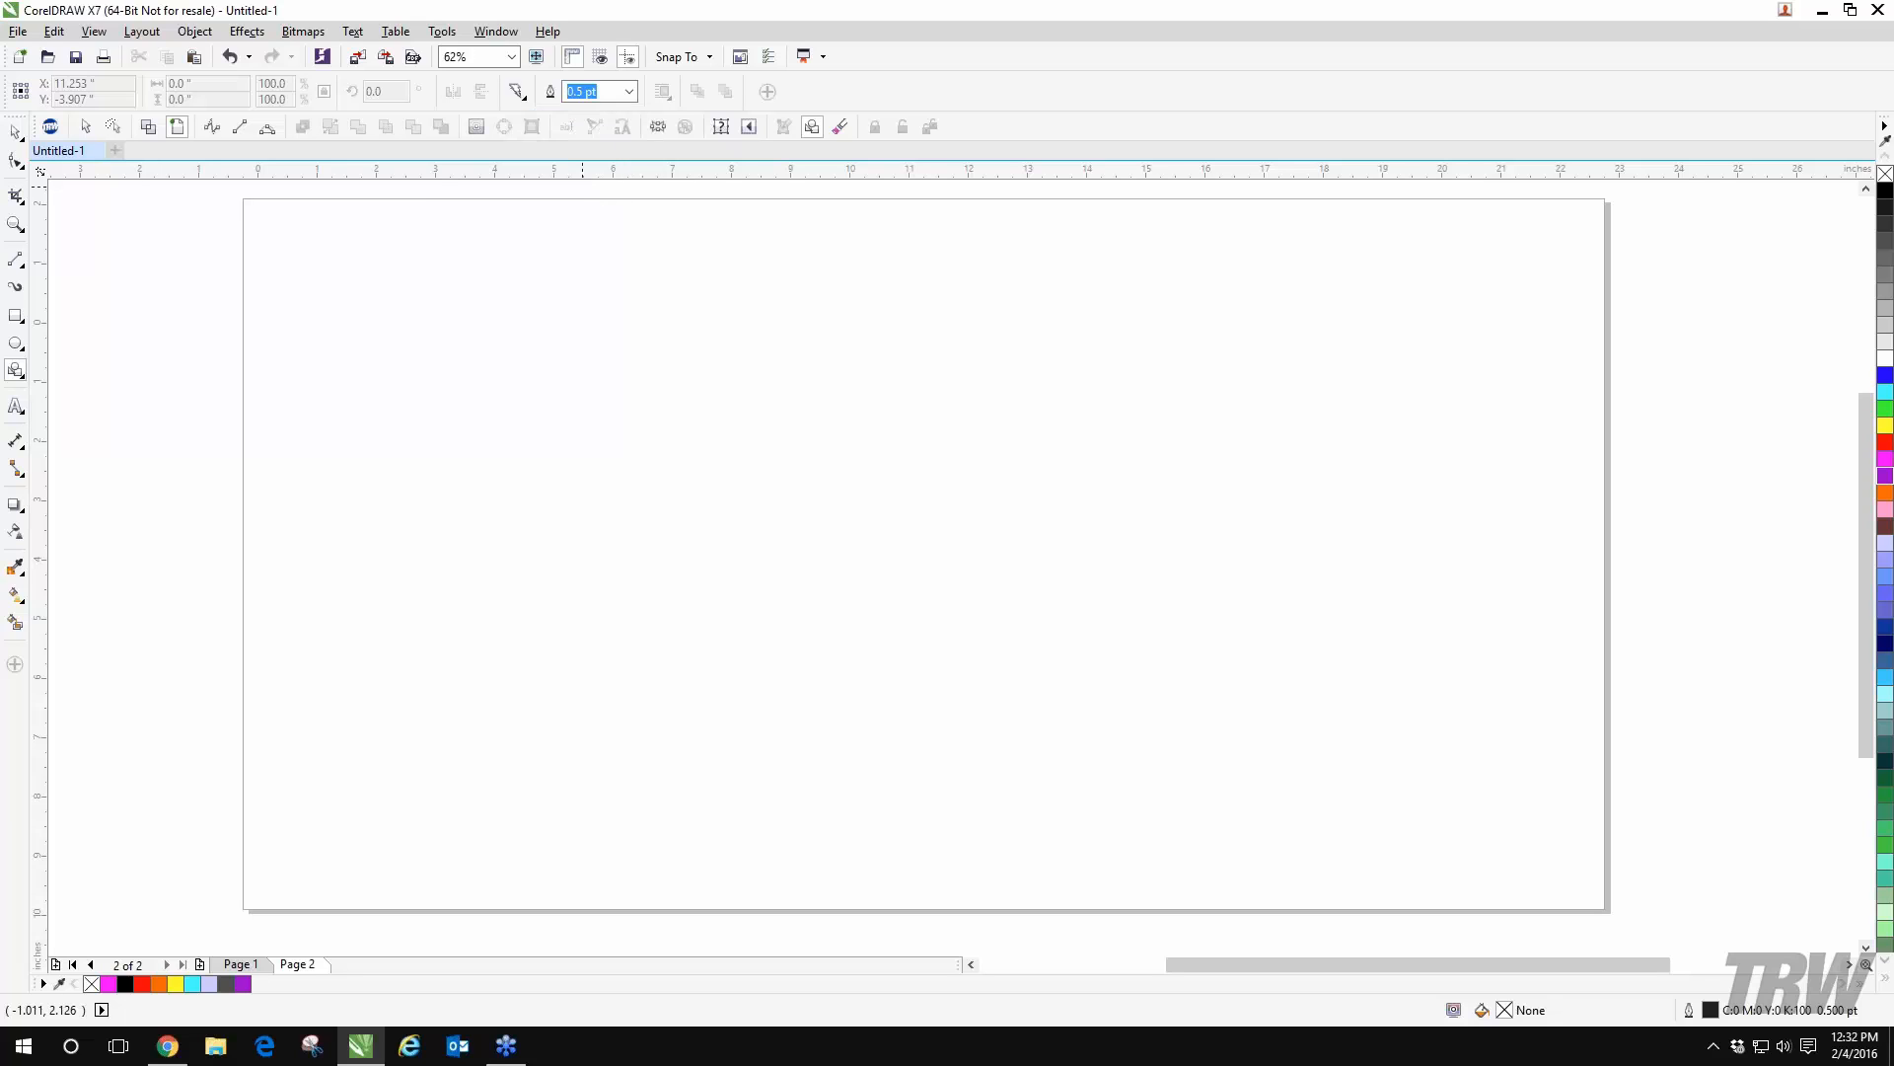
pyautogui.moveTo(536, 259); pyautogui.dragTo(882, 653)
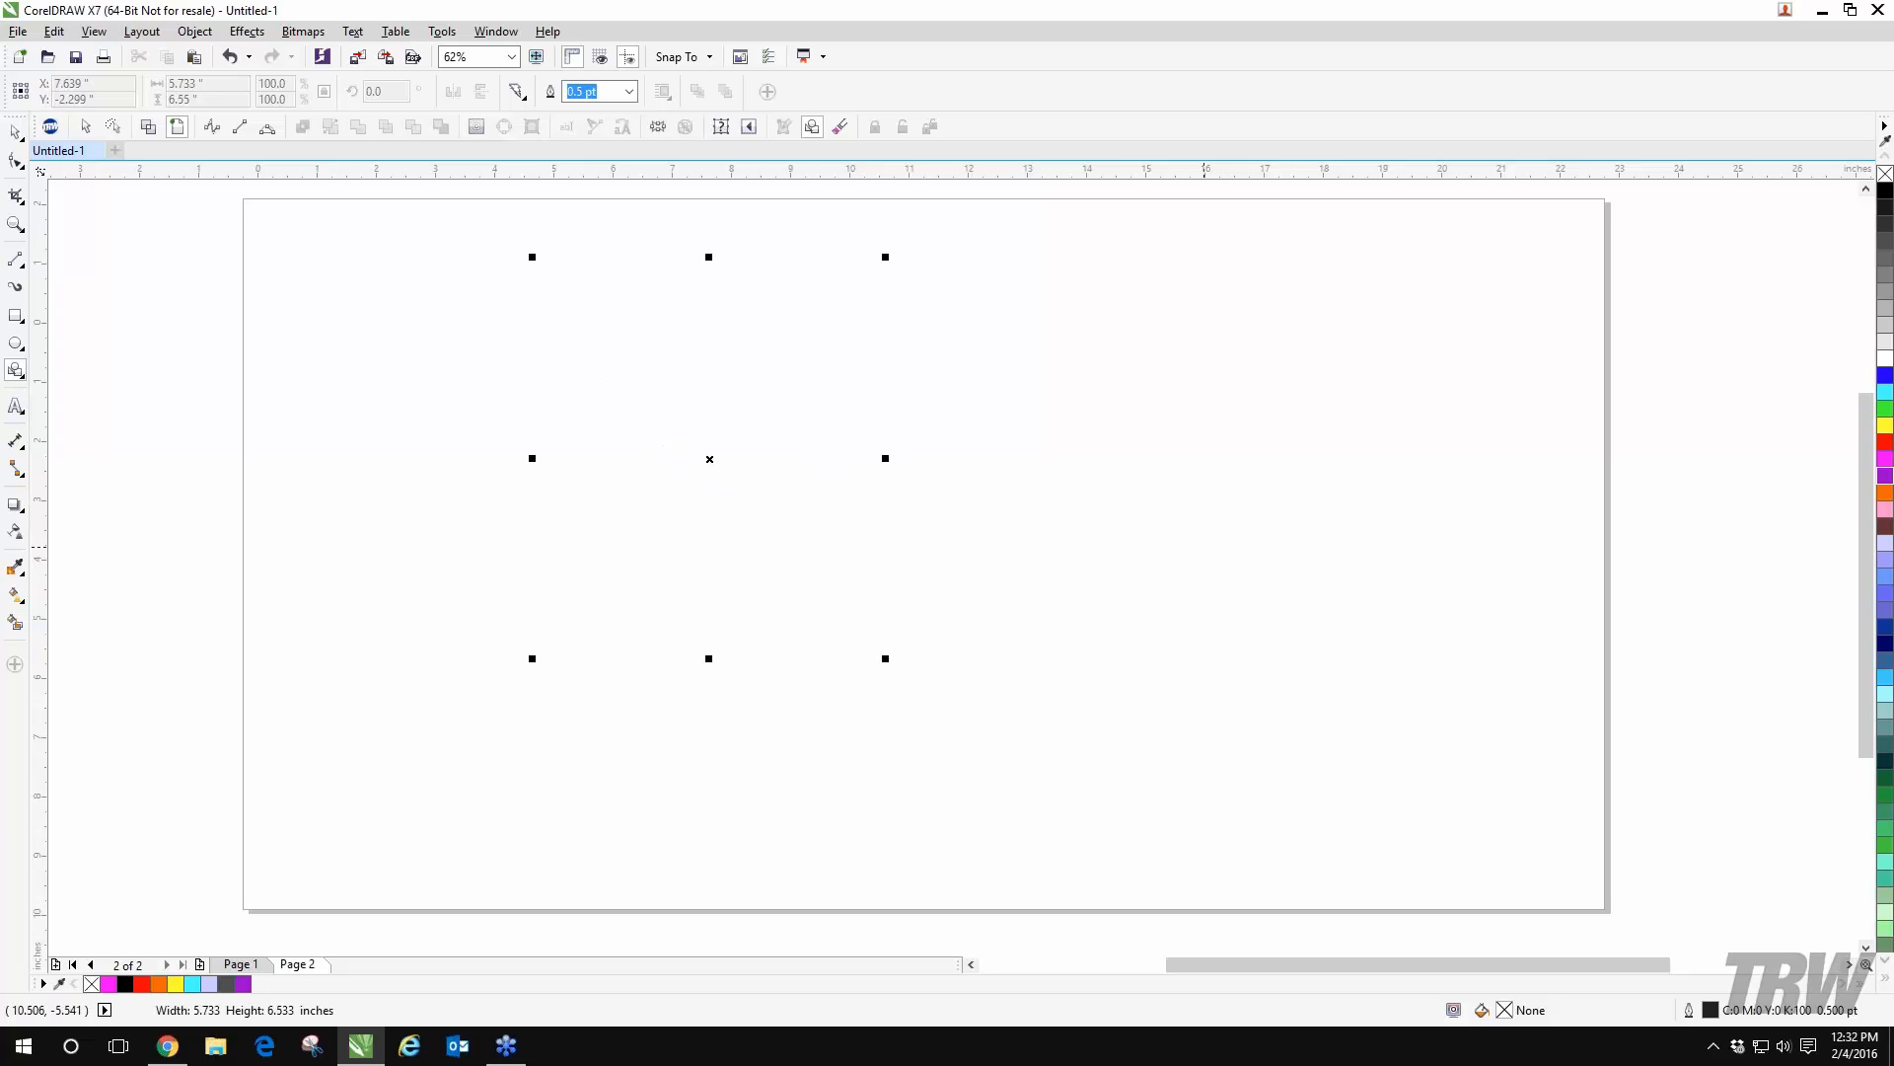
# - Draw a right triangle about 4.4 by 3.6 inches right of the lightning bolt and a cross about 2.7 by 2.6 inches left of it
pyautogui.click(517, 91)
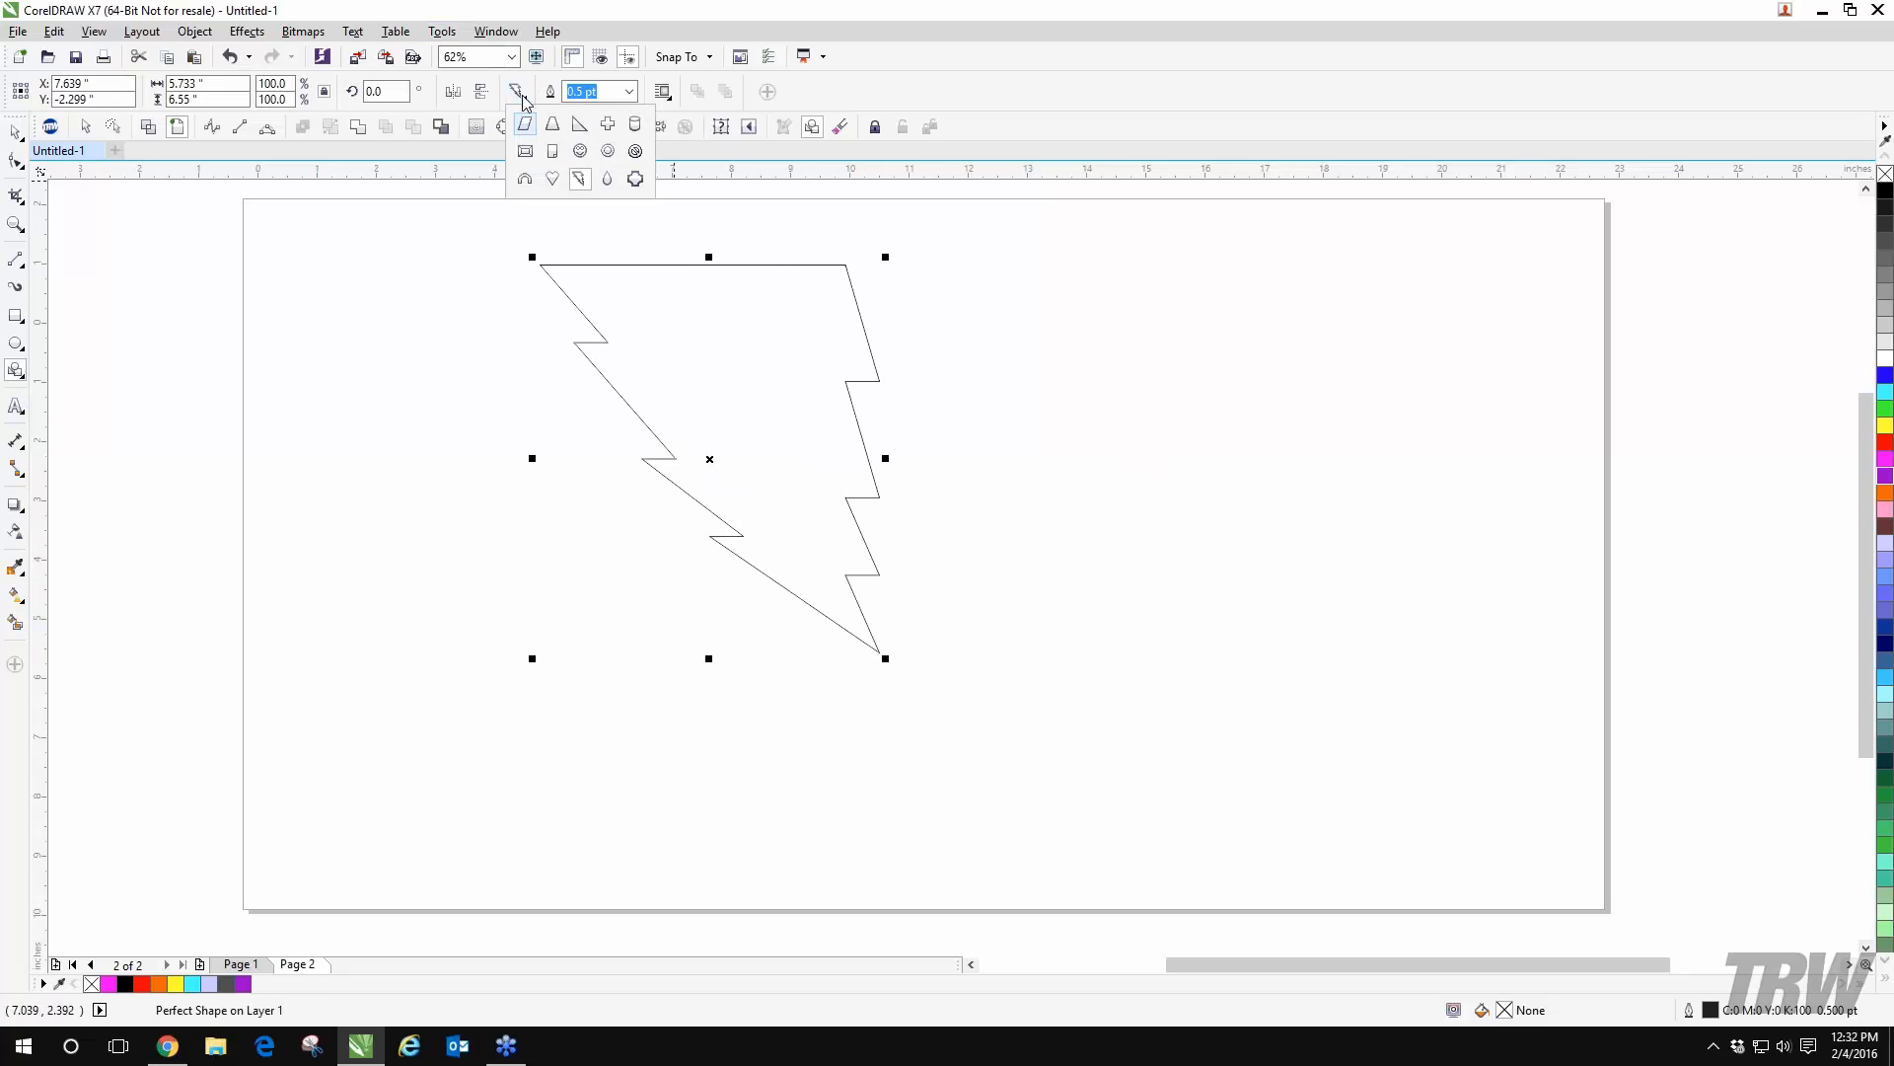
pyautogui.click(530, 126)
pyautogui.moveTo(1104, 304); pyautogui.dragTo(1363, 514)
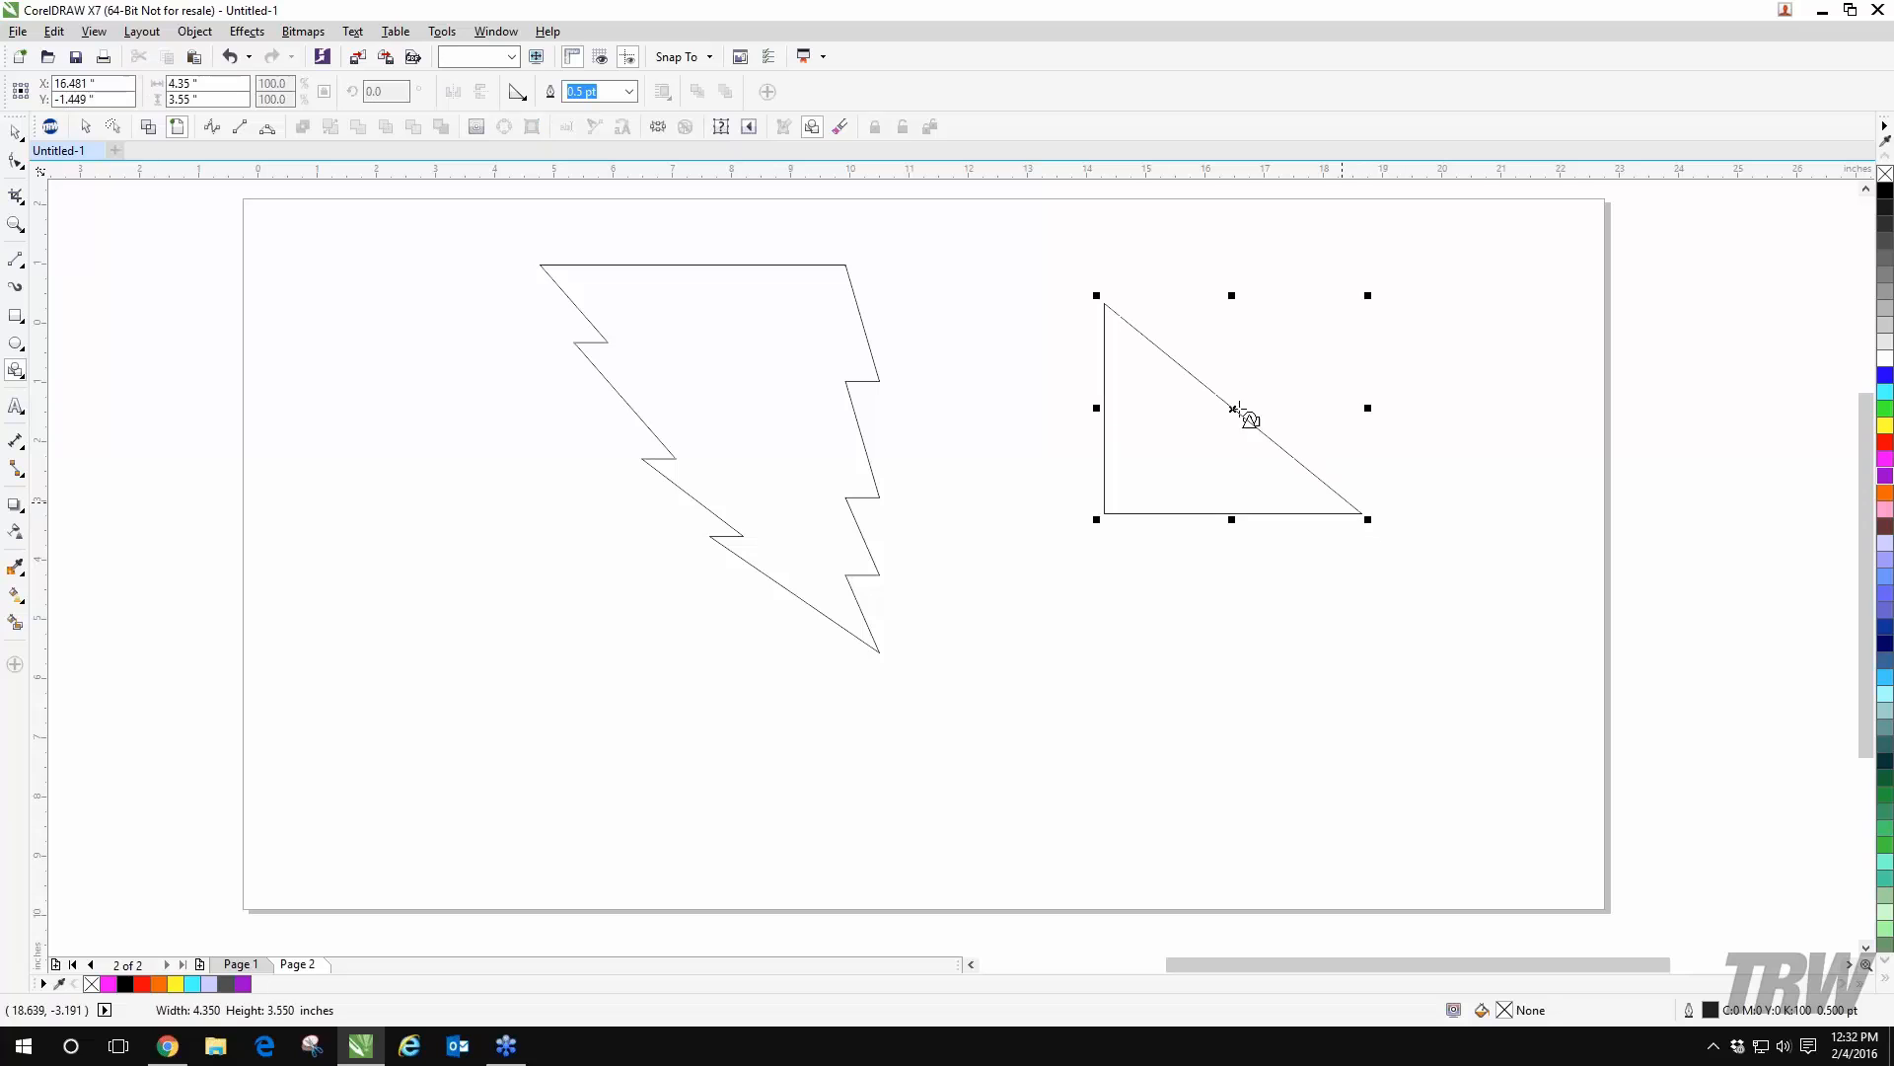
pyautogui.click(517, 91)
pyautogui.click(624, 133)
pyautogui.moveTo(414, 352); pyautogui.dragTo(573, 509)
# - Draw a cylinder about 3.3 inches wide below the right triangle and adjust its red glyph to about 6.3 inches overall height
pyautogui.click(517, 91)
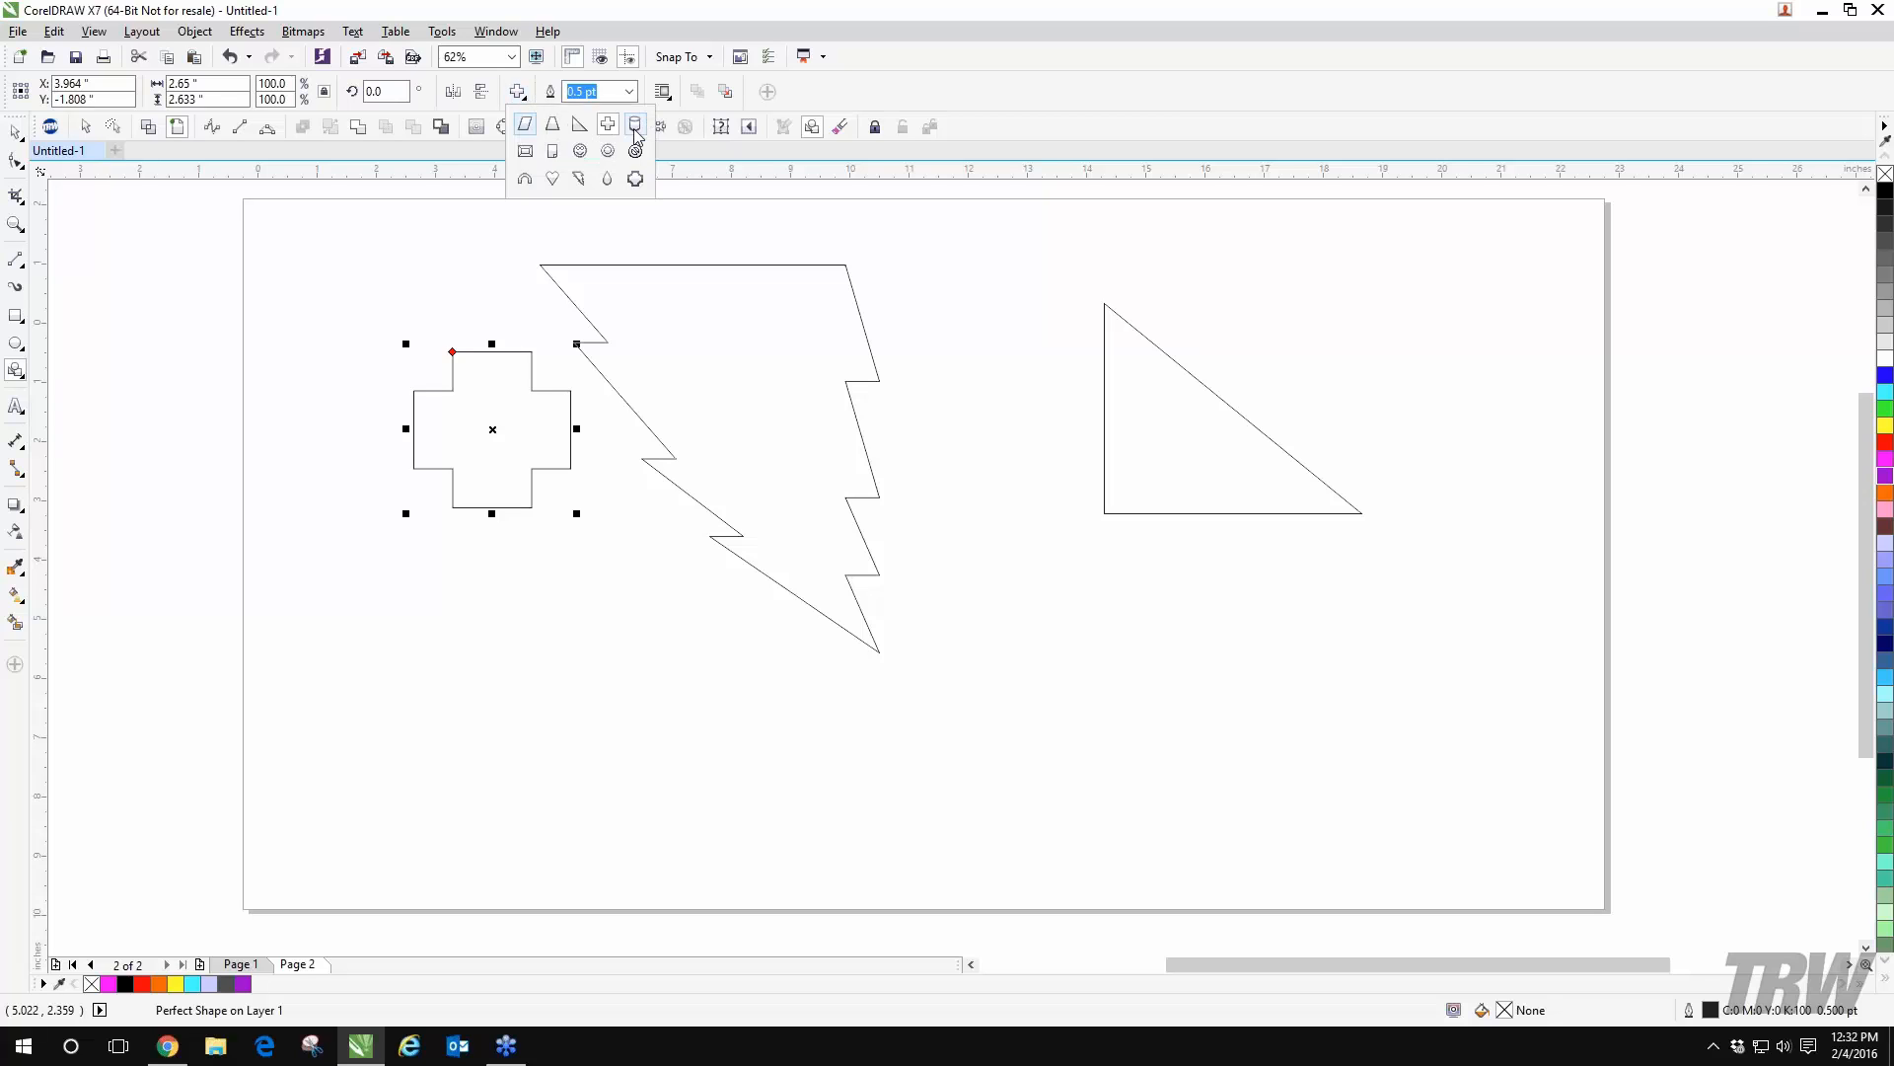
pyautogui.click(634, 124)
pyautogui.moveTo(976, 545); pyautogui.dragTo(1182, 885)
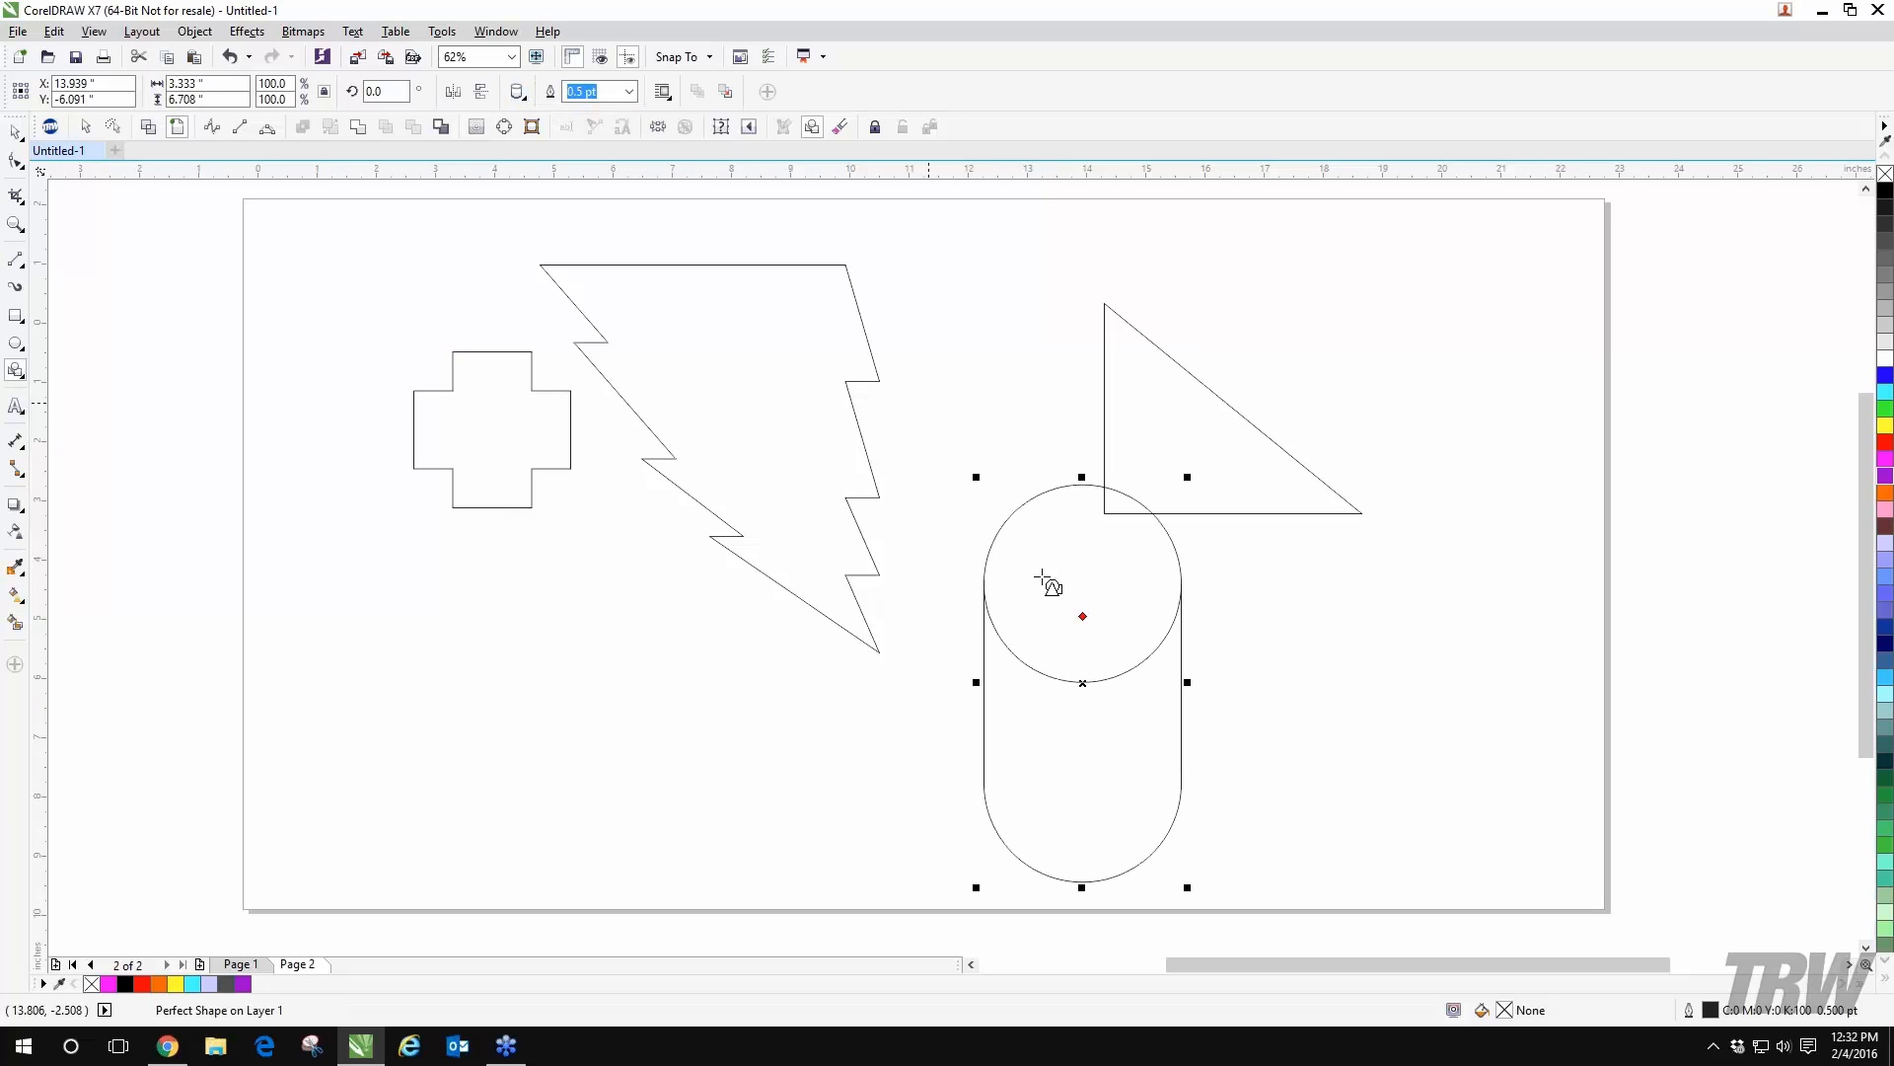
pyautogui.moveTo(1084, 617)
pyautogui.mouseDown()
pyautogui.moveTo(1084, 549)
pyautogui.moveTo(1083, 601)
pyautogui.mouseUp()
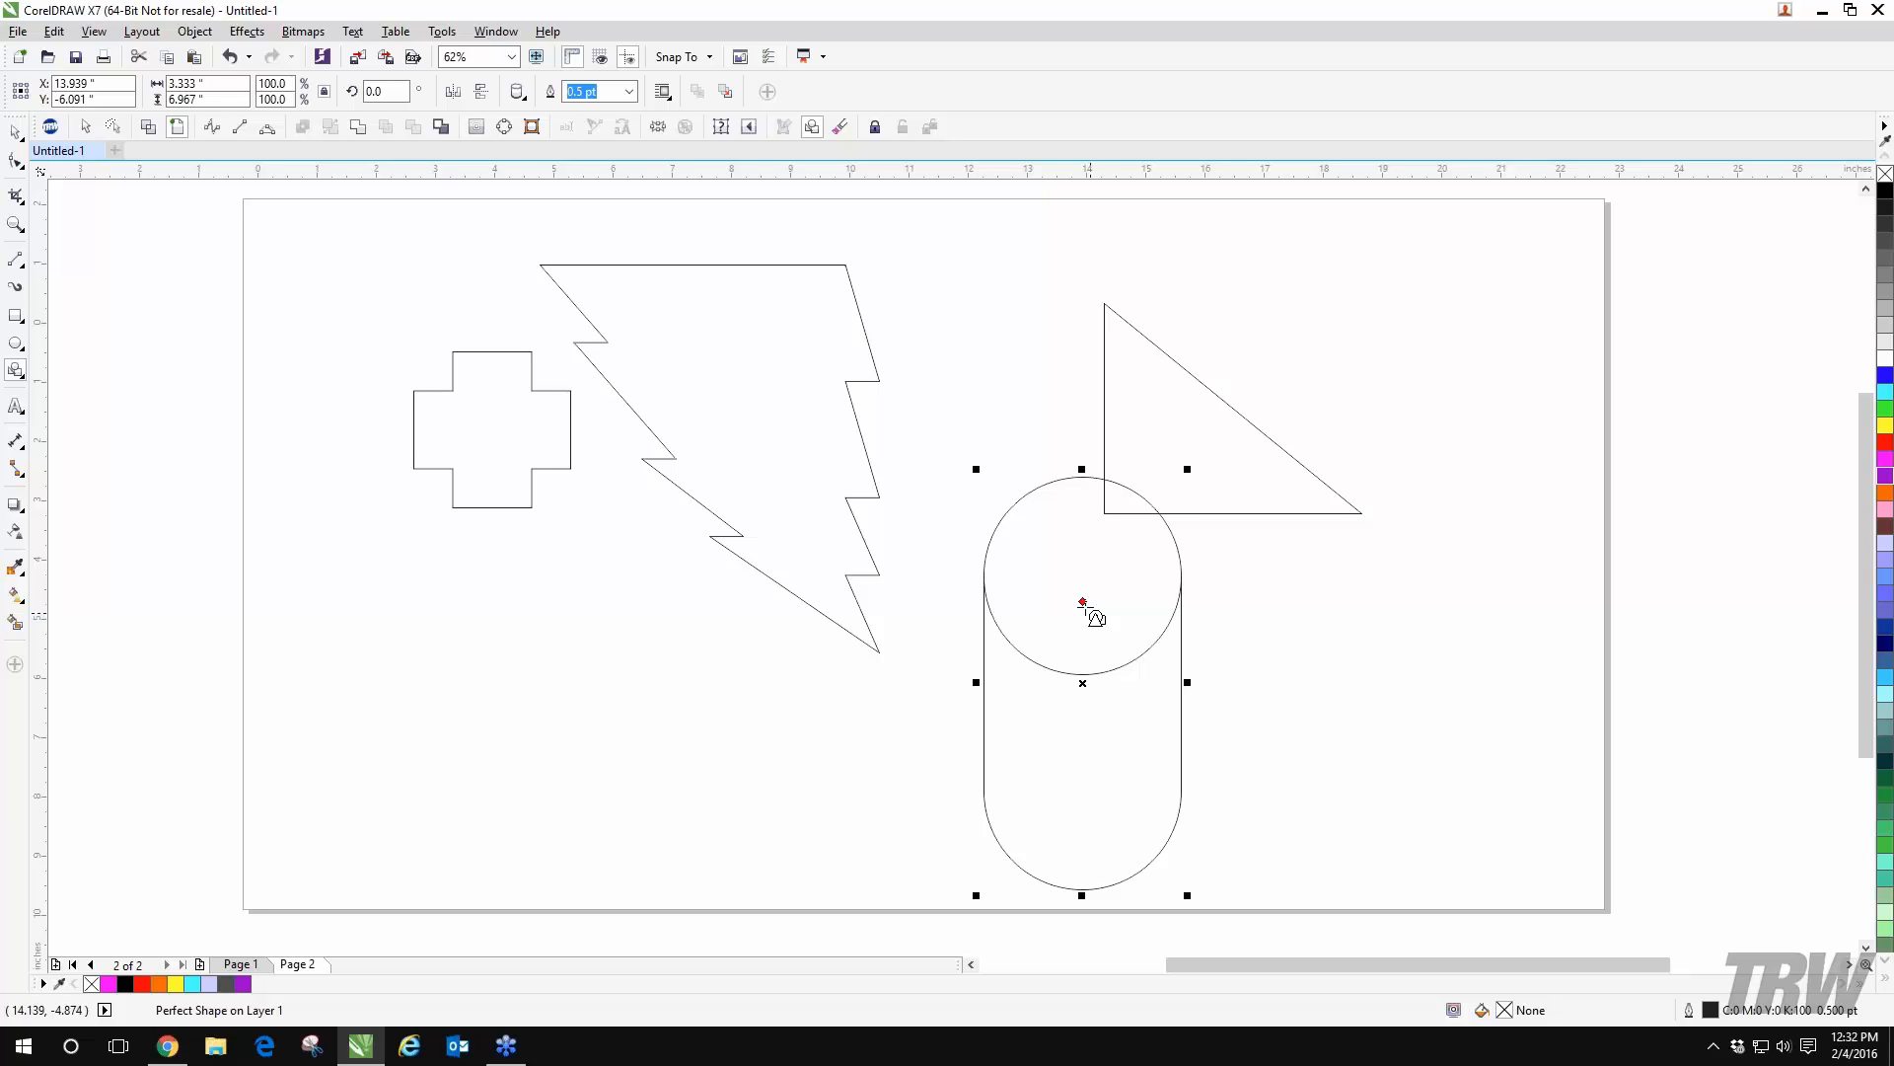
pyautogui.moveTo(1084, 602); pyautogui.dragTo(1082, 643)
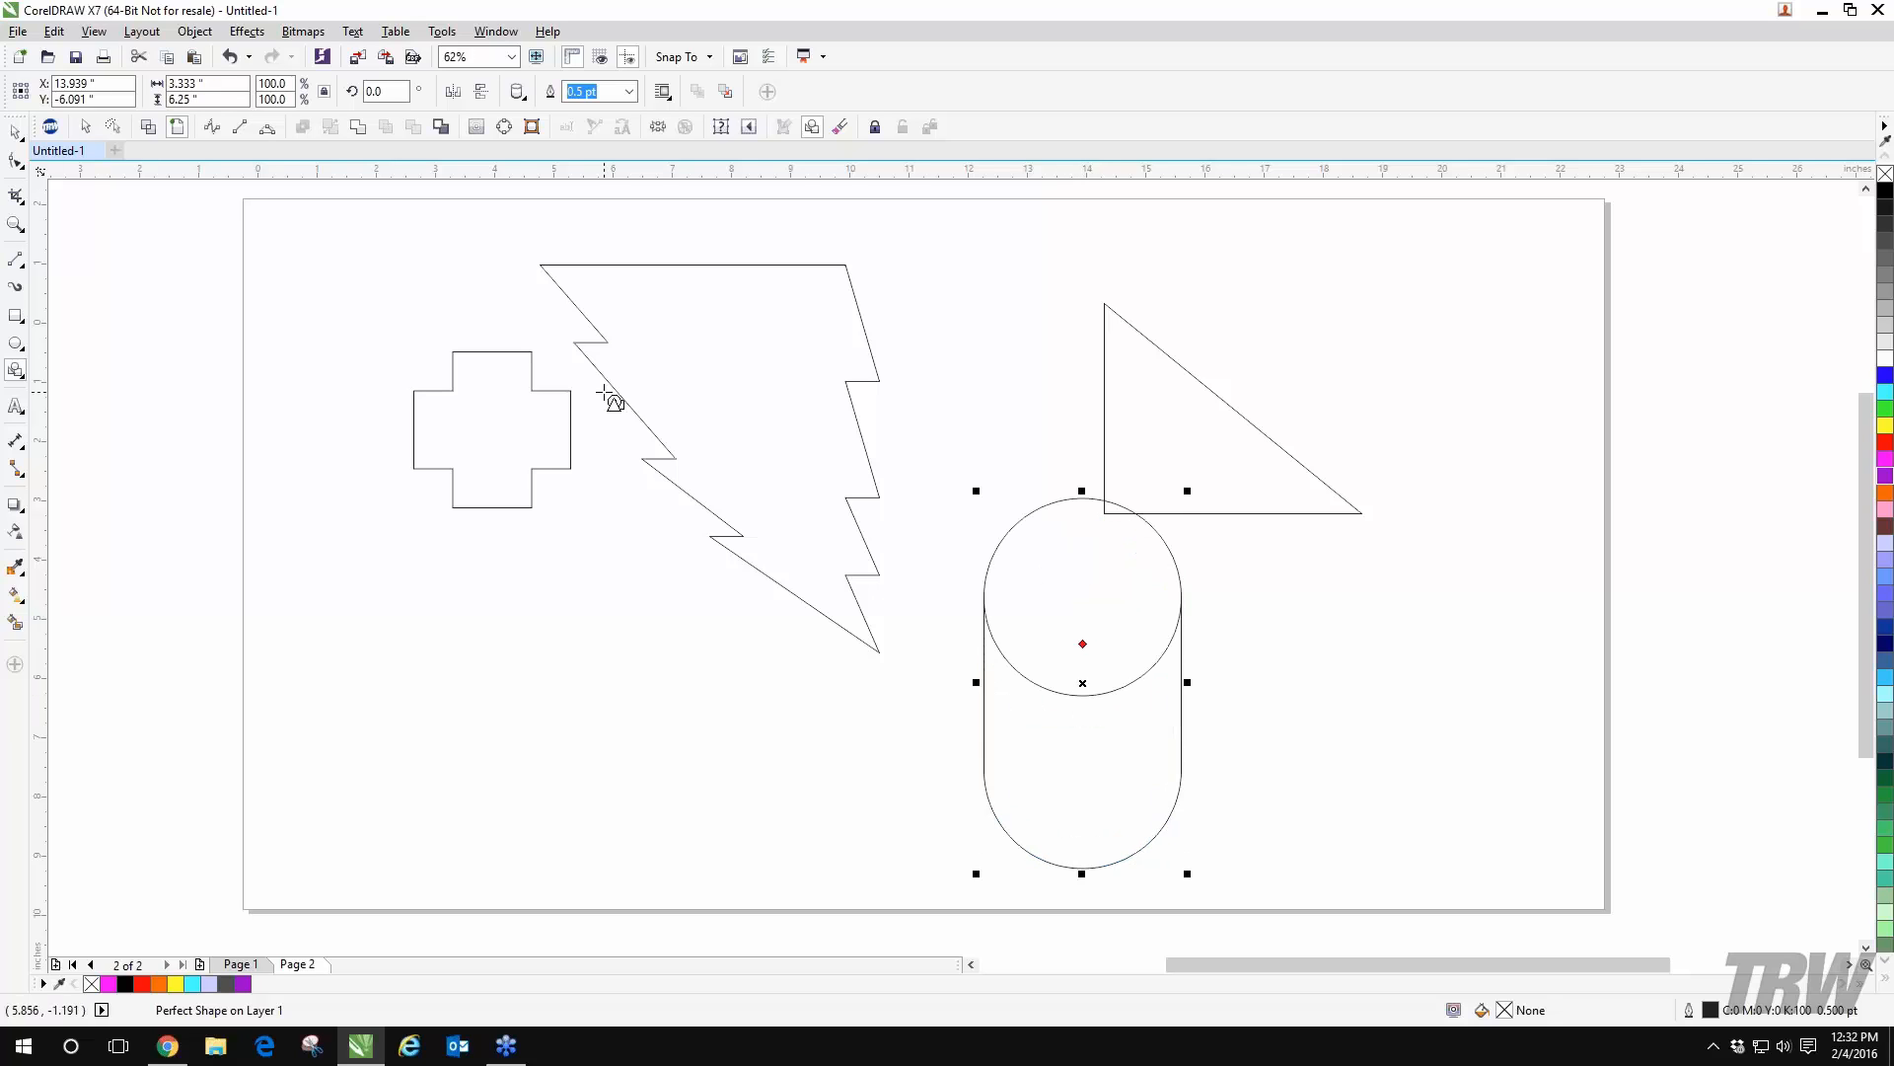
# - Try to reshape the cross by its red glyph node and delete the stray small shape
pyautogui.click(607, 344)
pyautogui.click(446, 422)
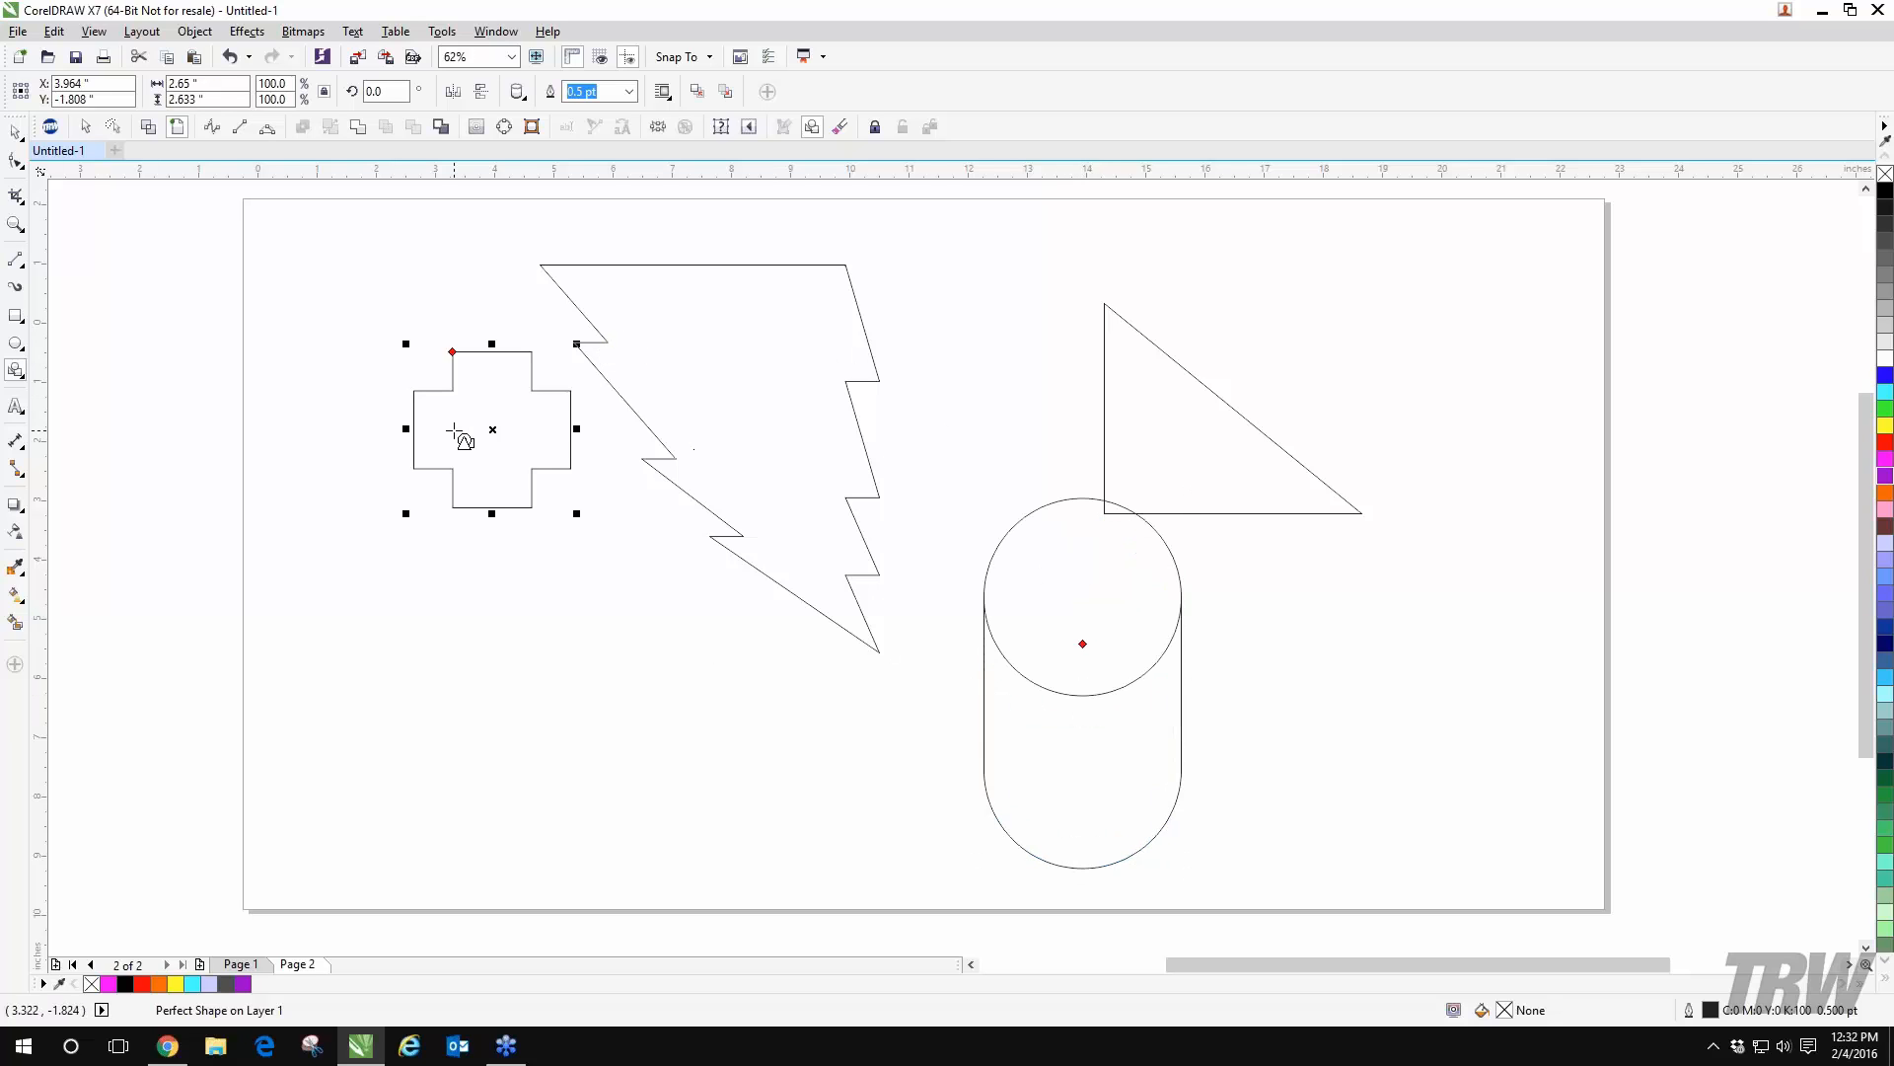
pyautogui.click(706, 378)
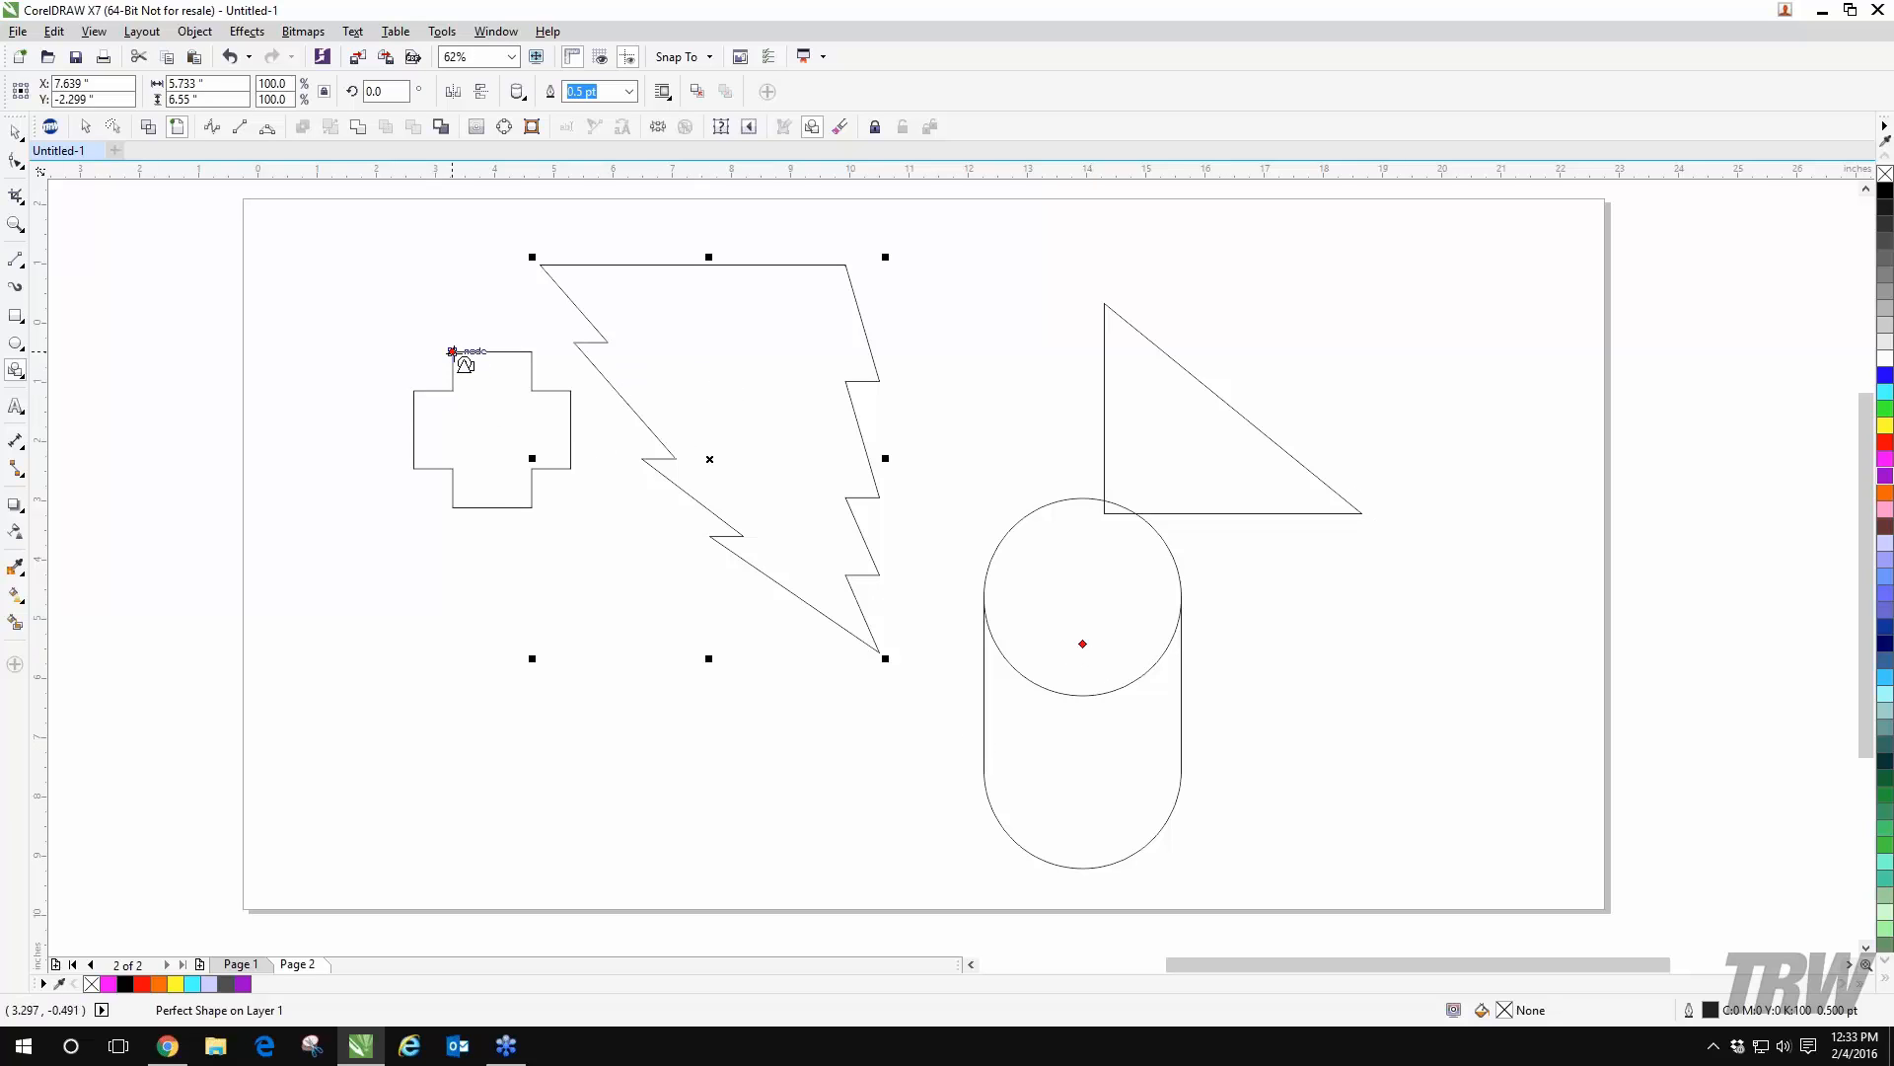
pyautogui.moveTo(453, 352); pyautogui.dragTo(445, 327)
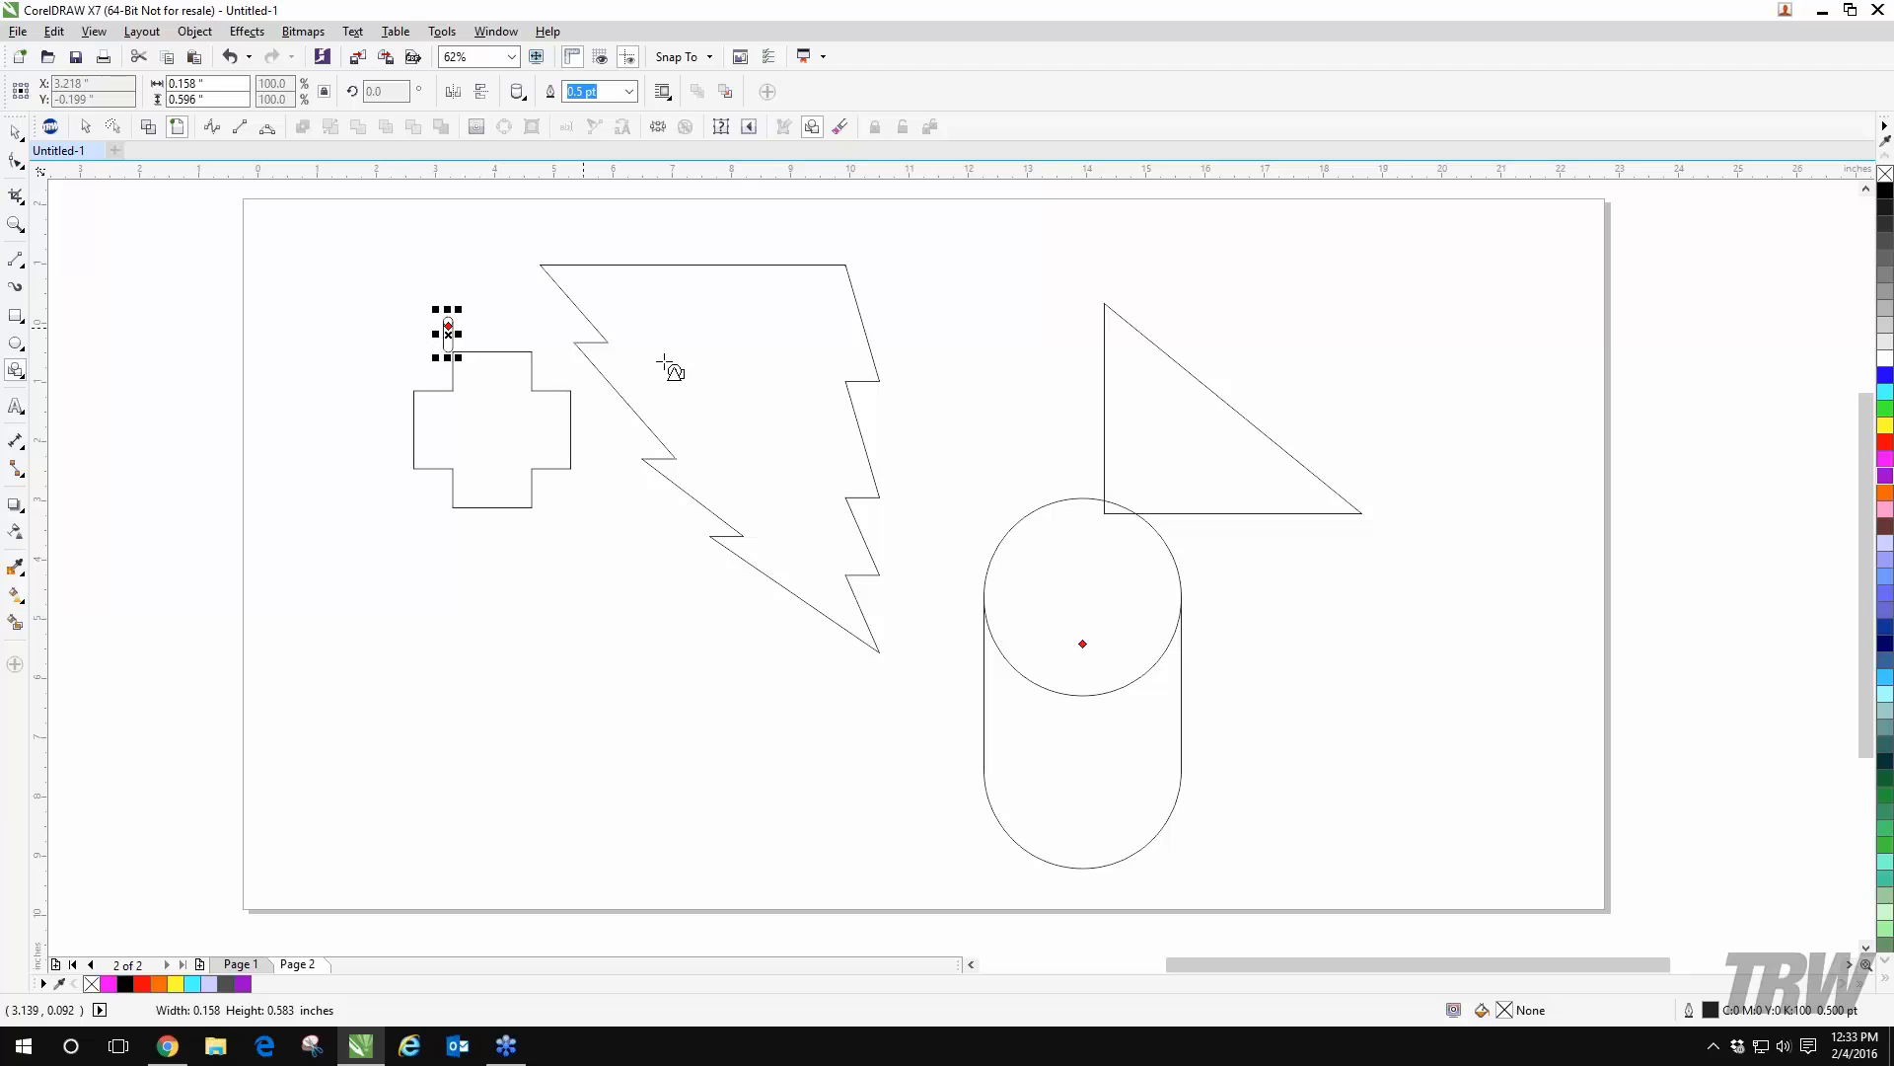
pyautogui.press('Delete')
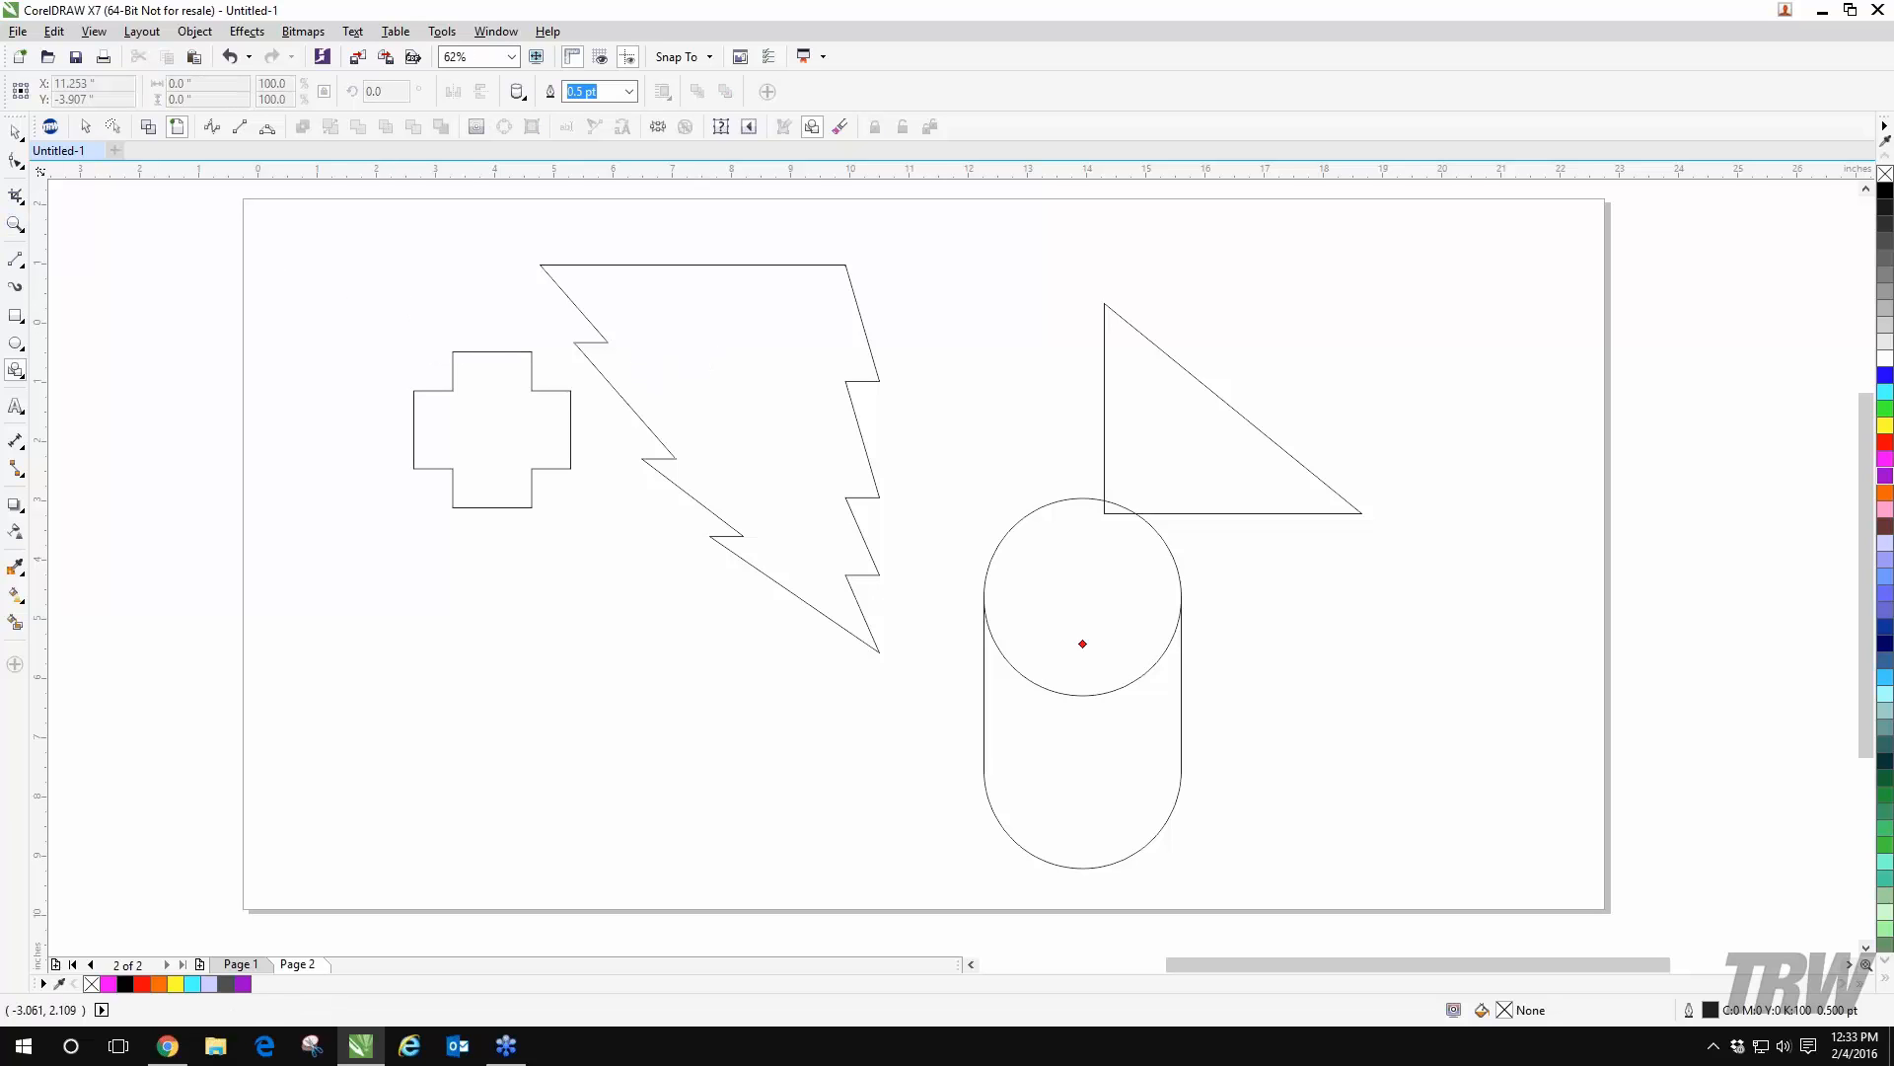
# - Move the cross left, away from the lightning bolt, and distort it to a rotation of about 46.9 degrees
pyautogui.click(15, 130)
pyautogui.click(452, 426)
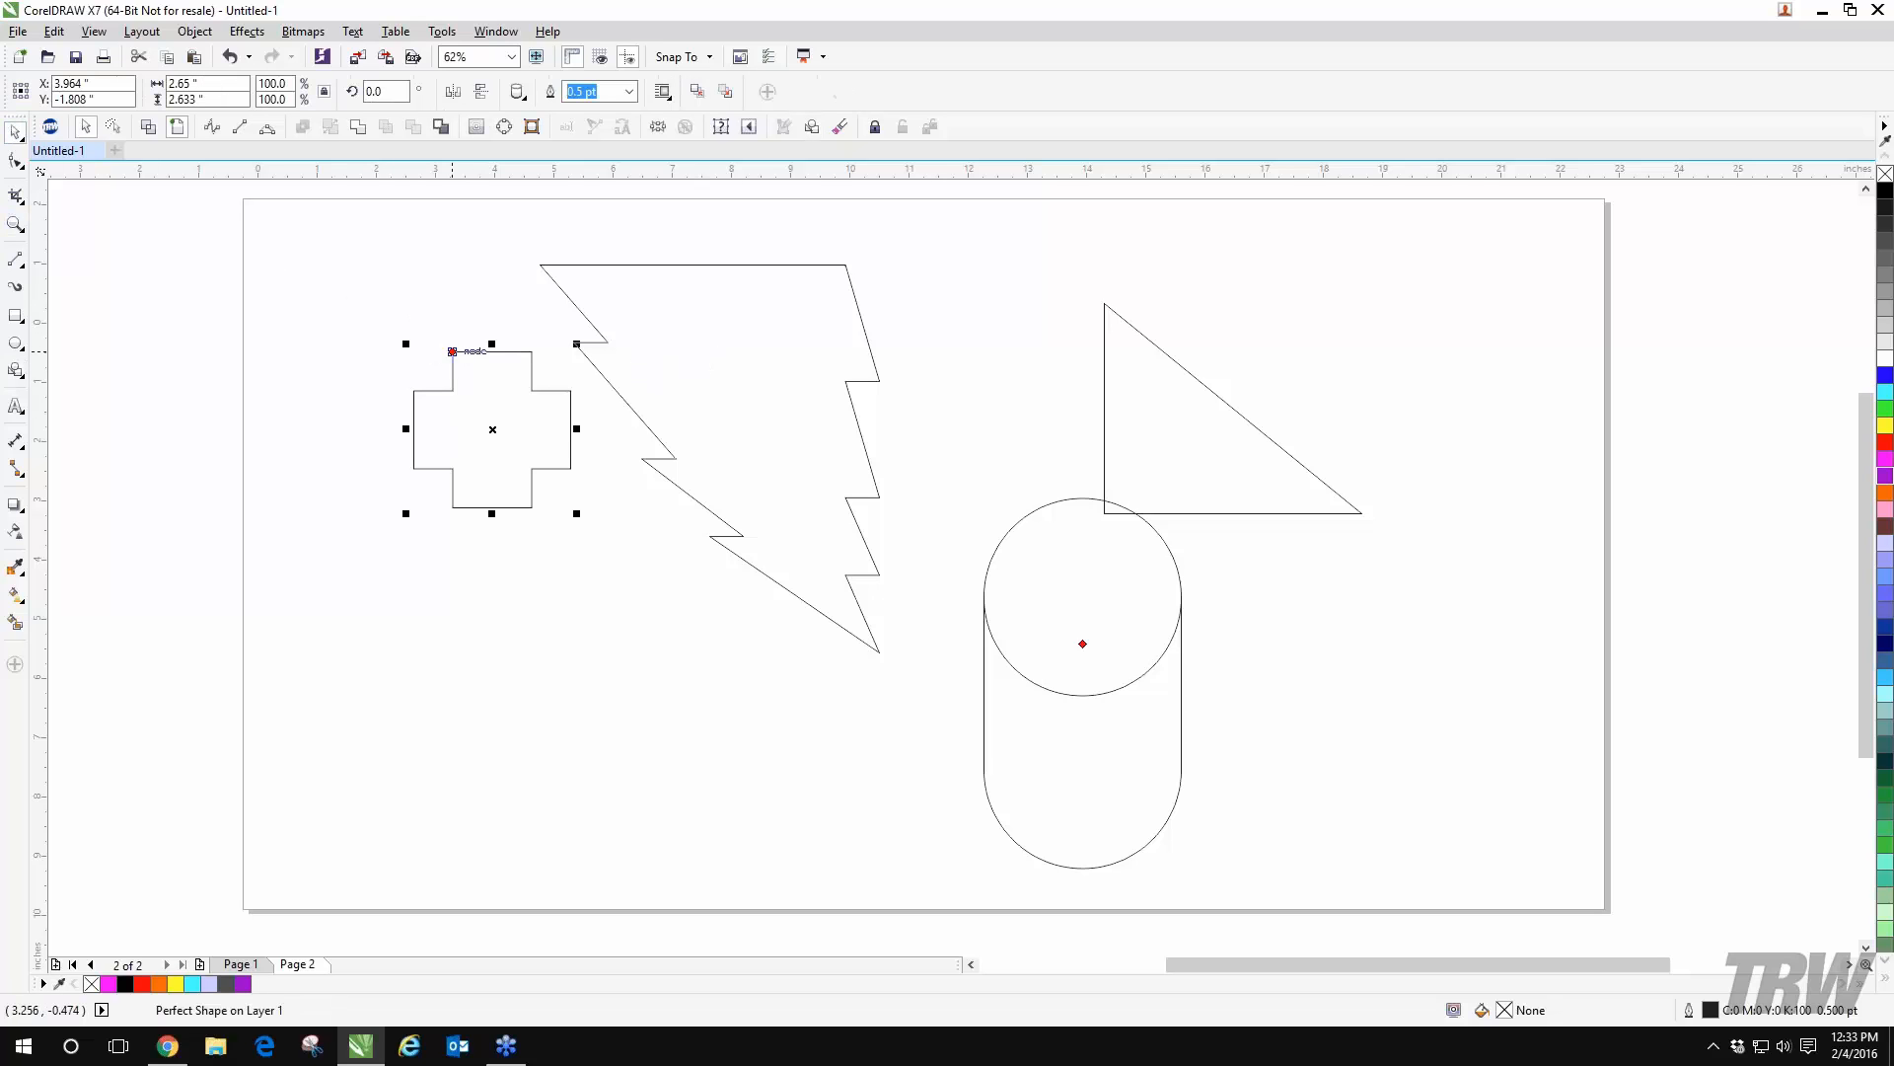
pyautogui.moveTo(452, 352); pyautogui.dragTo(374, 344)
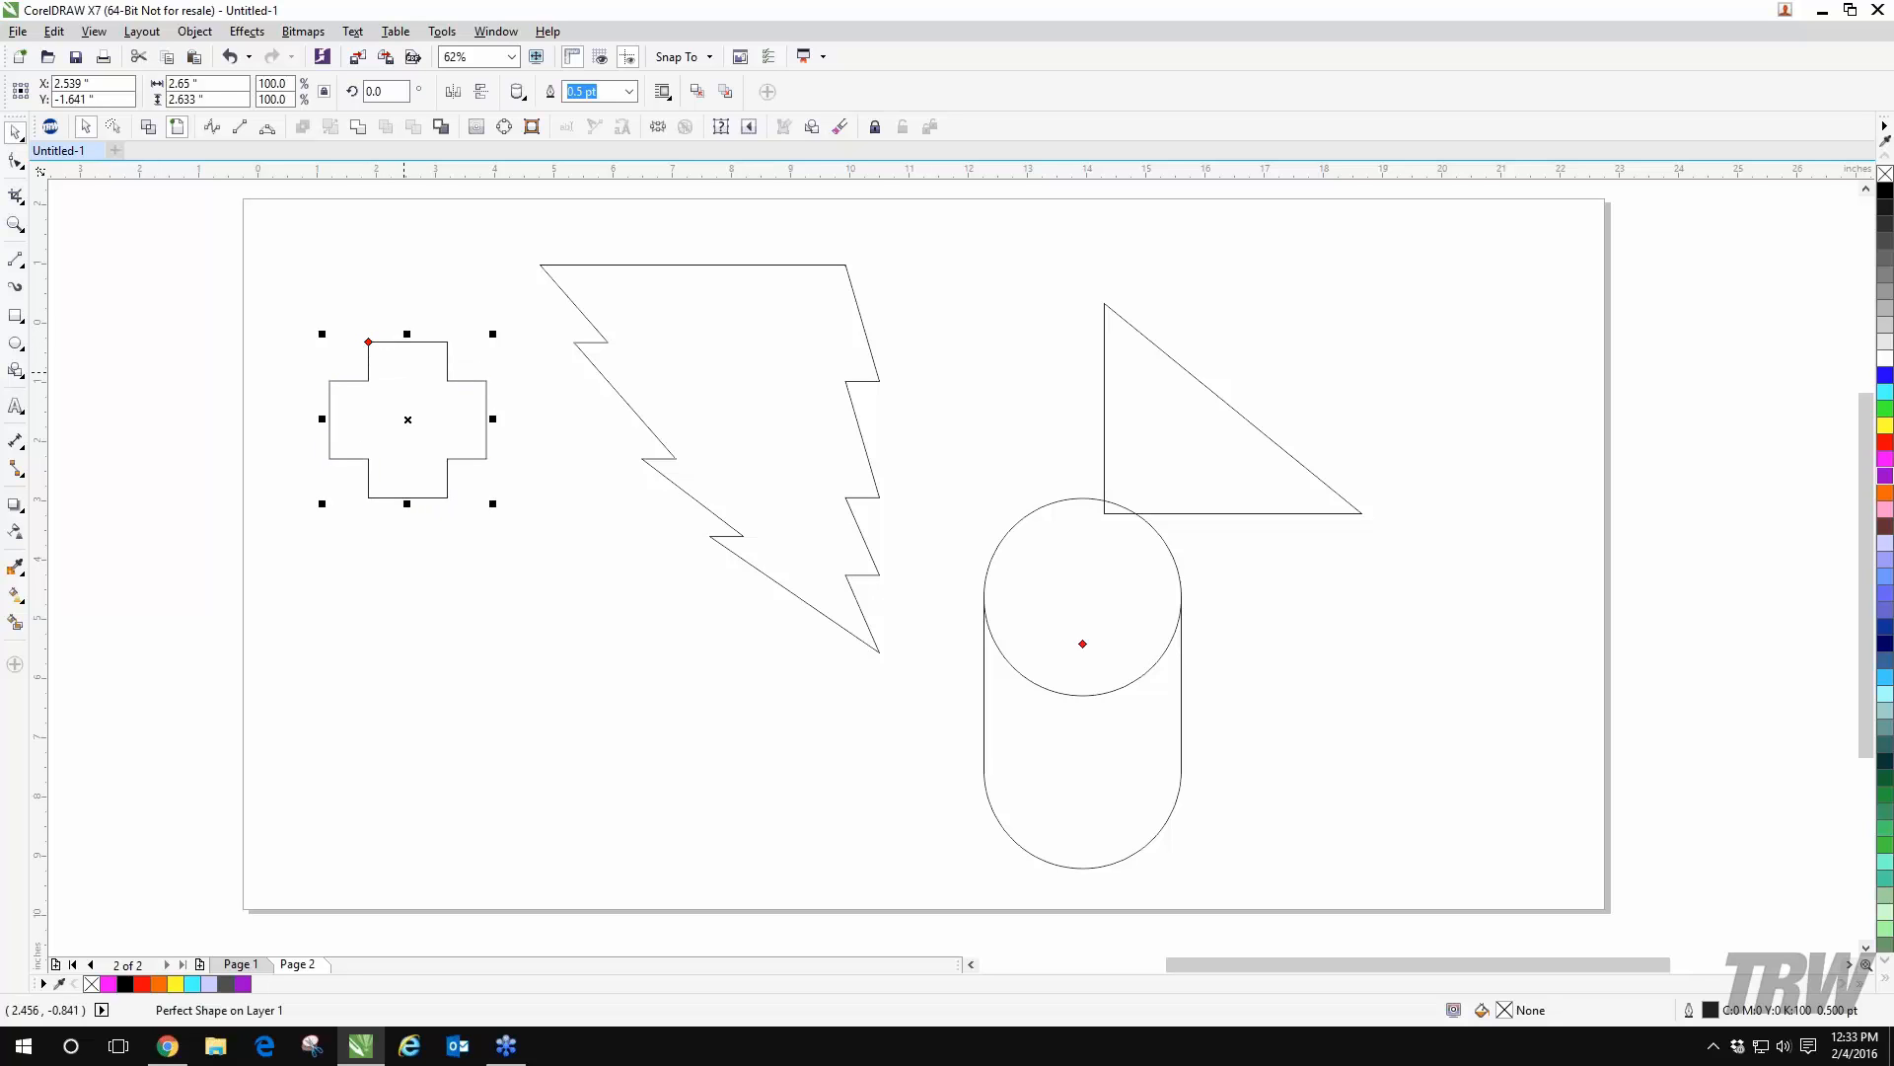
pyautogui.click(367, 342)
pyautogui.moveTo(368, 343); pyautogui.dragTo(545, 338)
pyautogui.hotkey('ctrl', 'z')
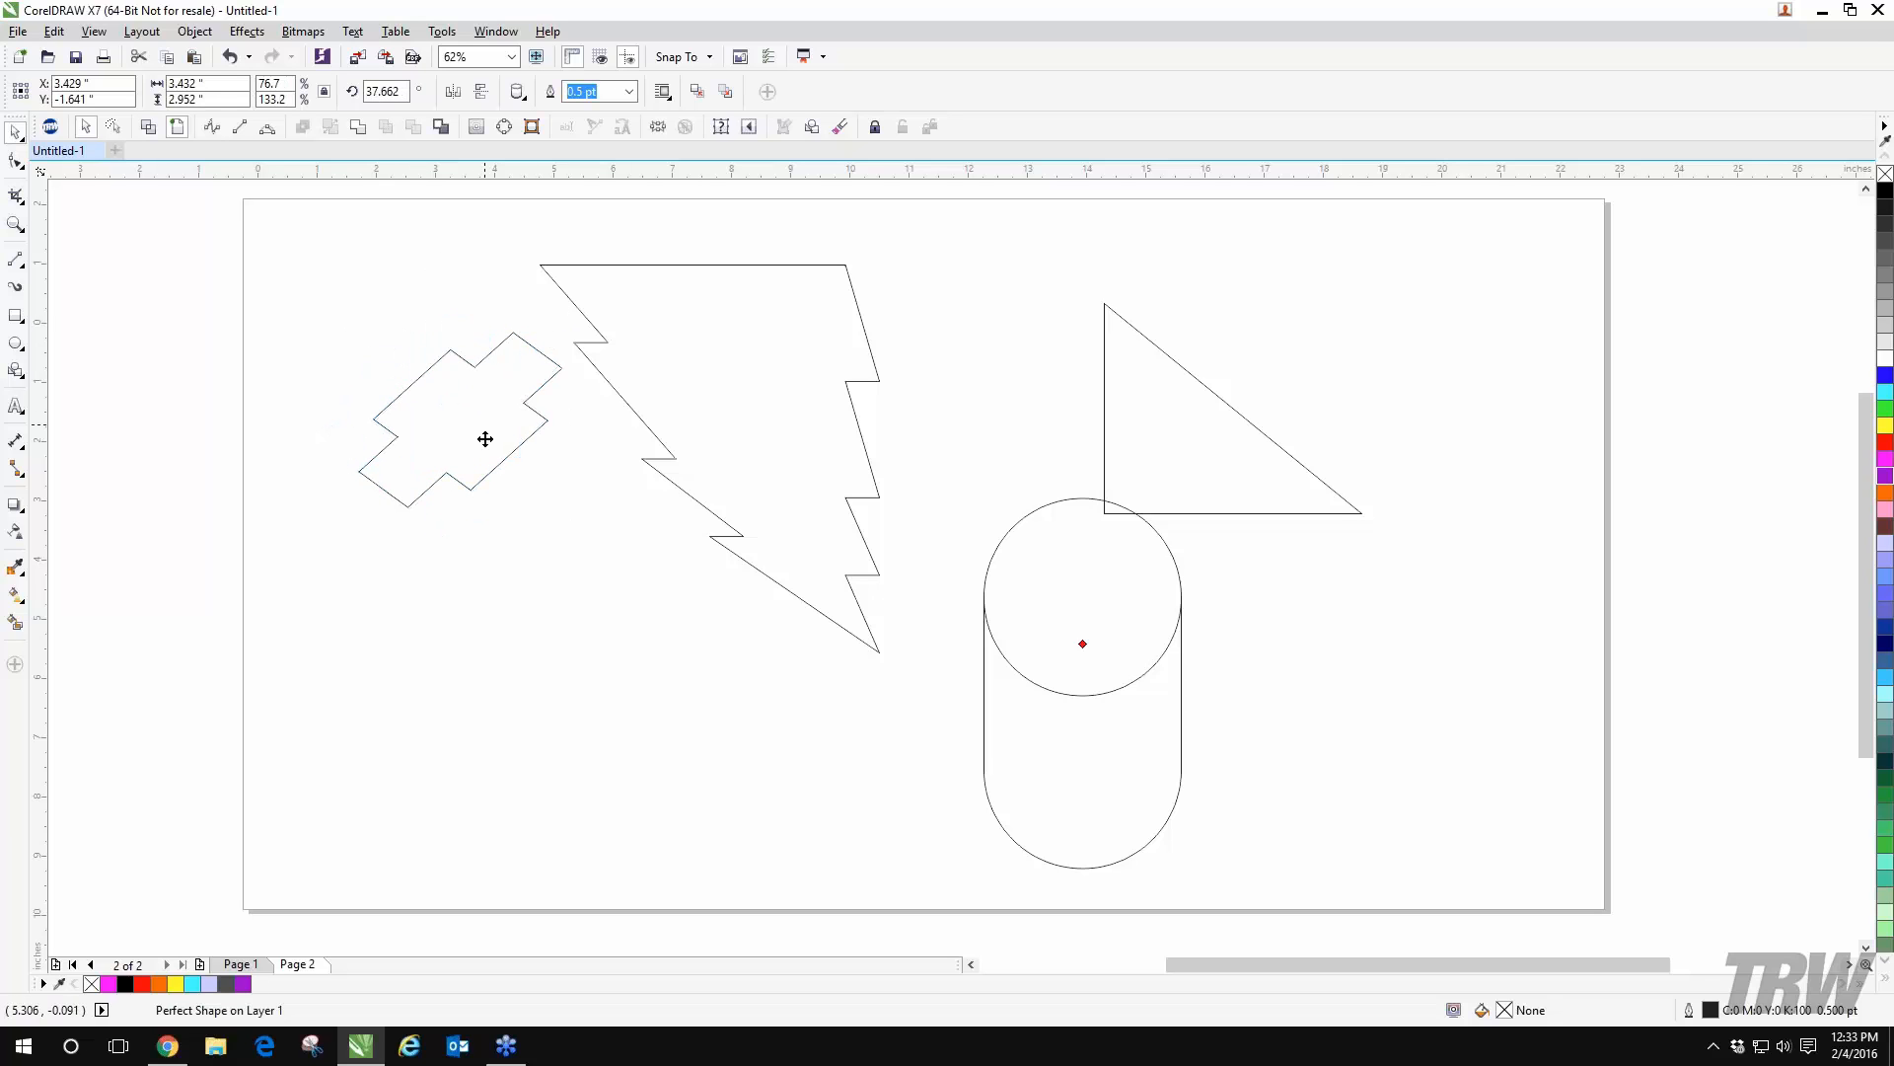
pyautogui.moveTo(485, 439); pyautogui.dragTo(103, 511)
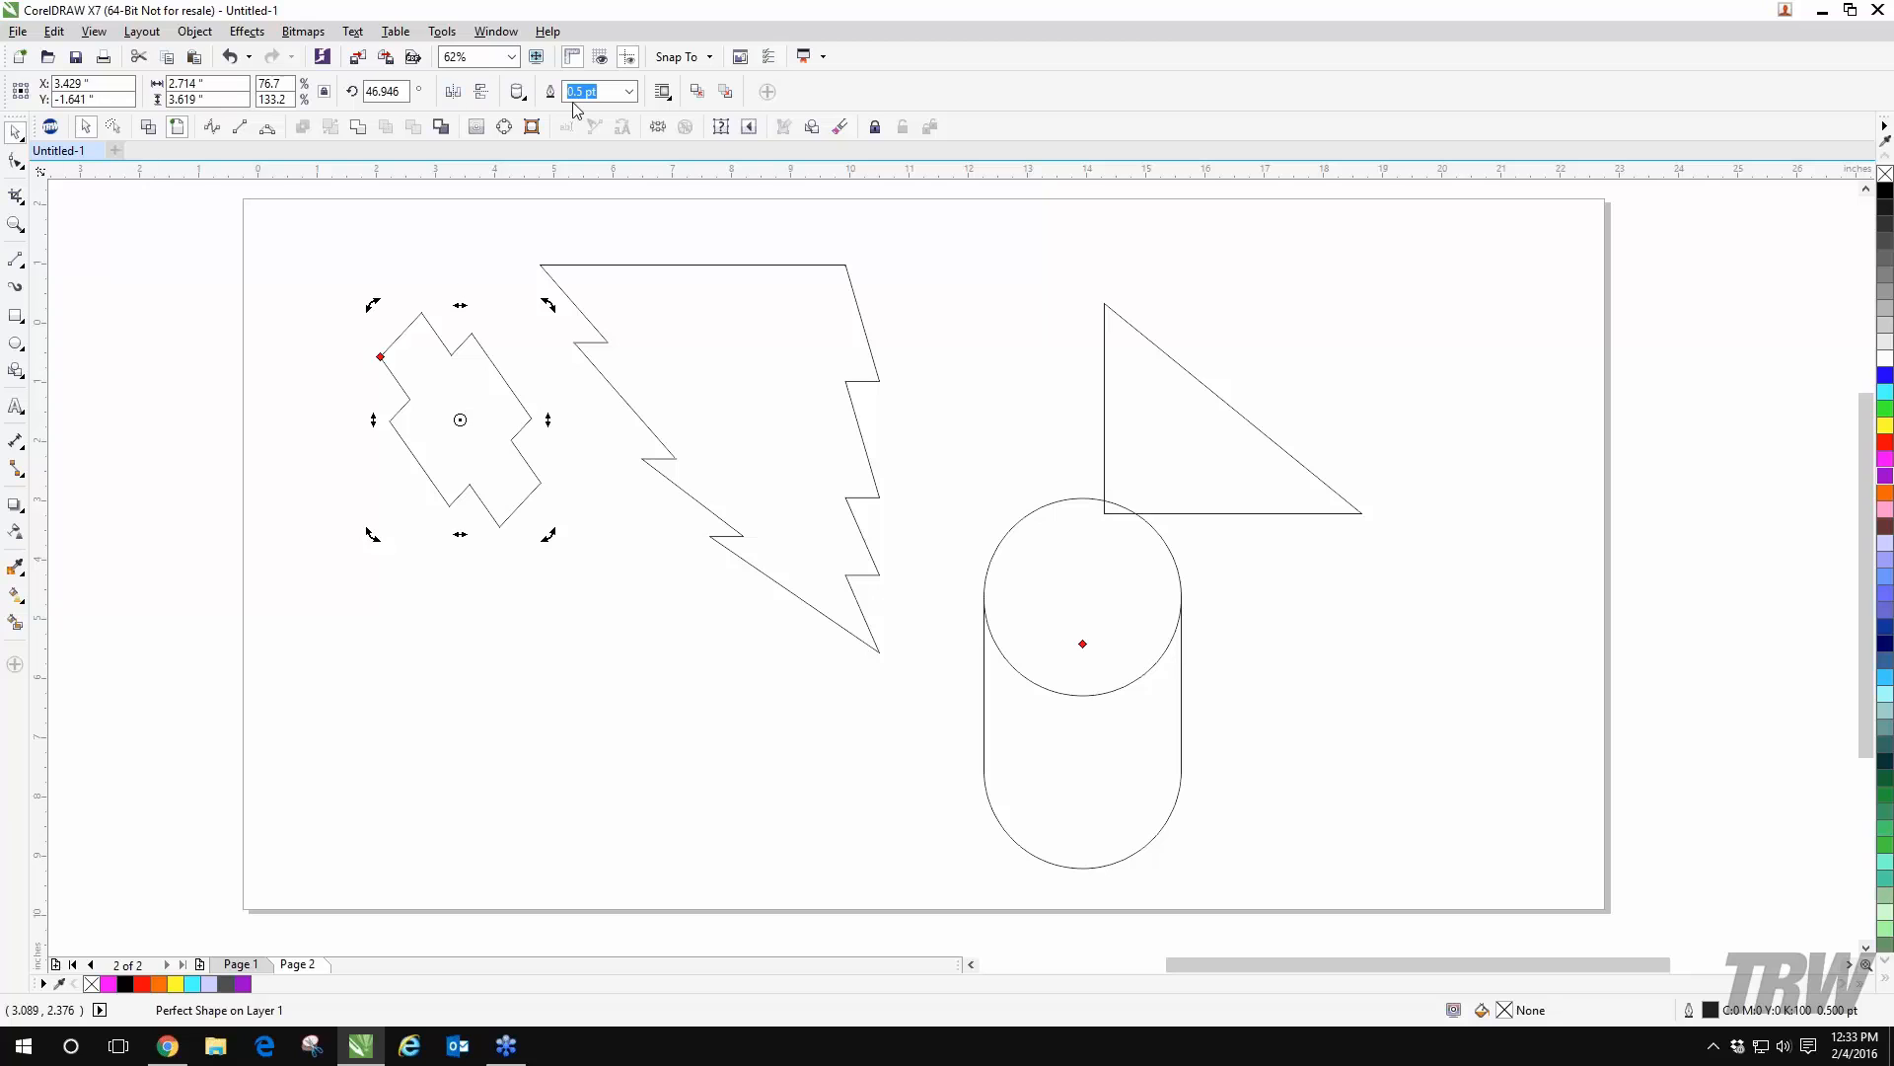
pyautogui.click(521, 96)
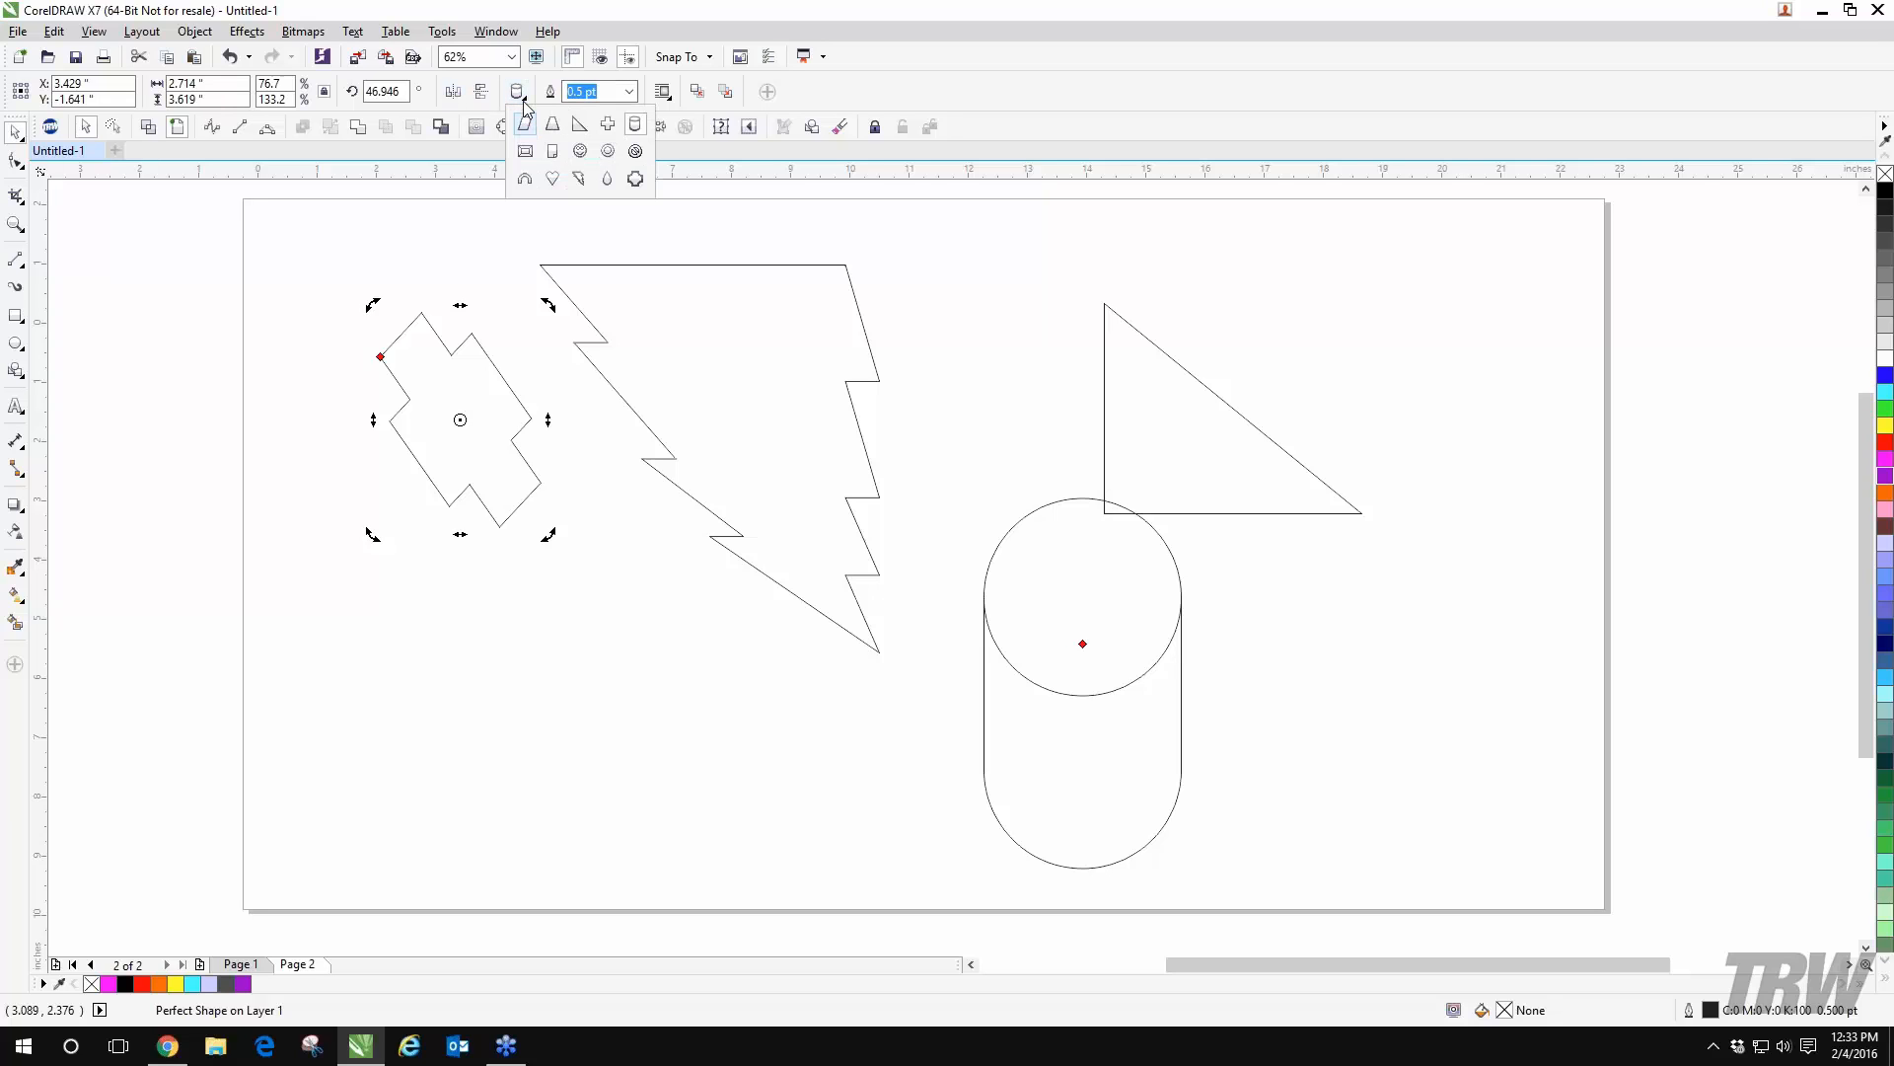
pyautogui.click(526, 153)
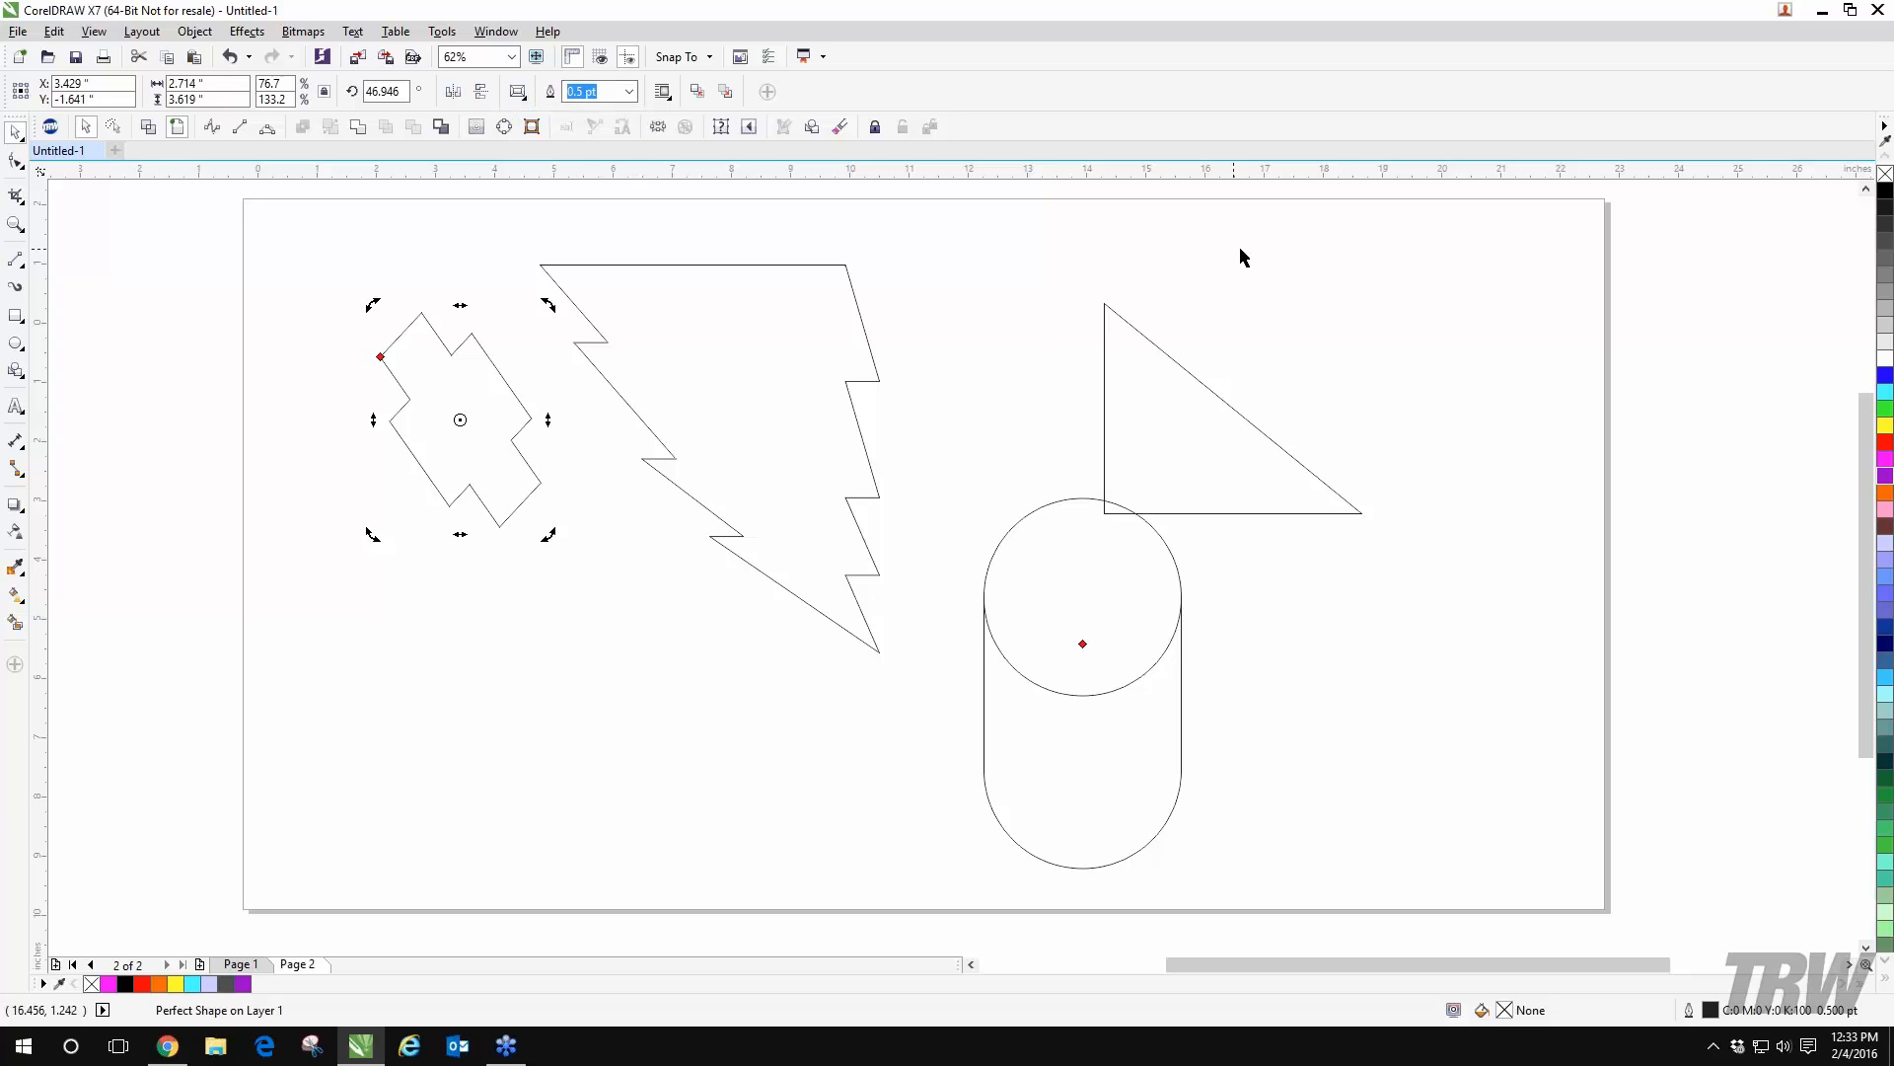
pyautogui.moveTo(1237, 253); pyautogui.dragTo(1561, 370)
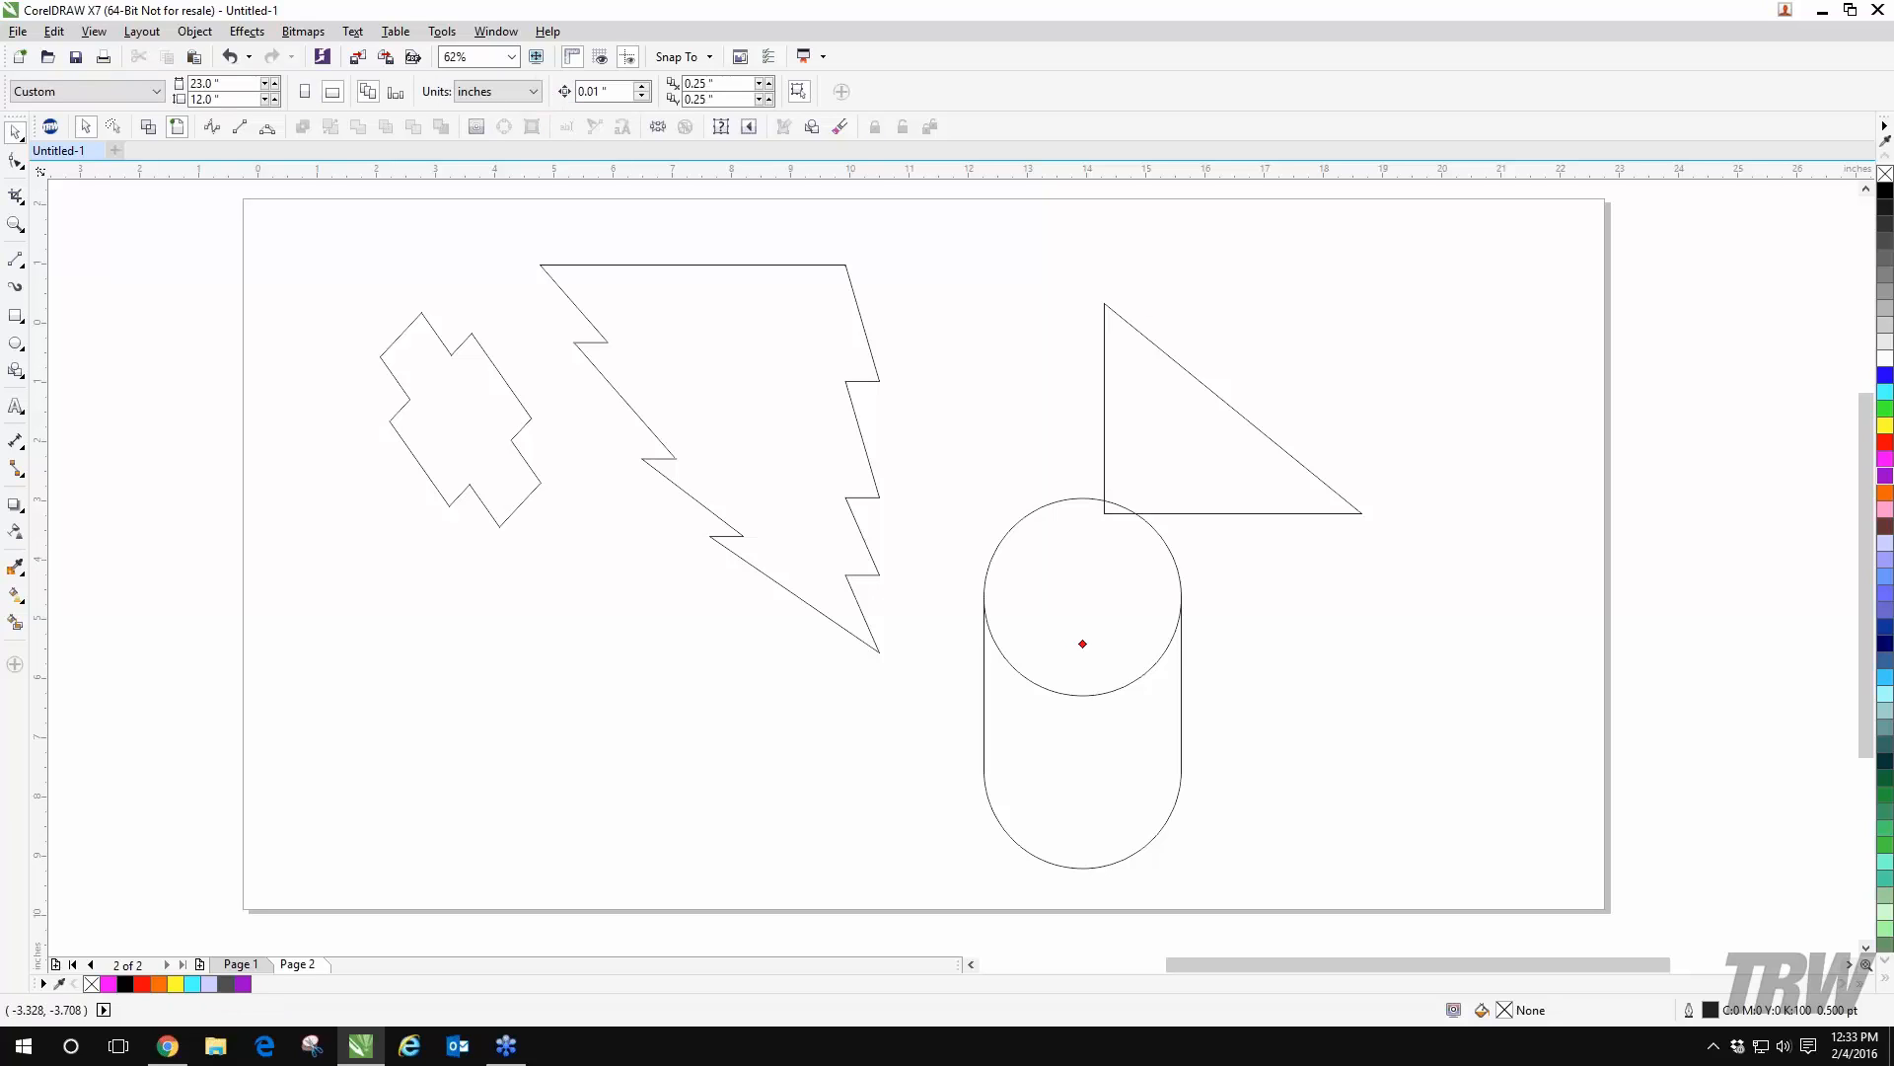
# - Draw a folded-corner page basic shape about 3.7 by 2.4 inches near the page's upper-right corner
pyautogui.click(18, 372)
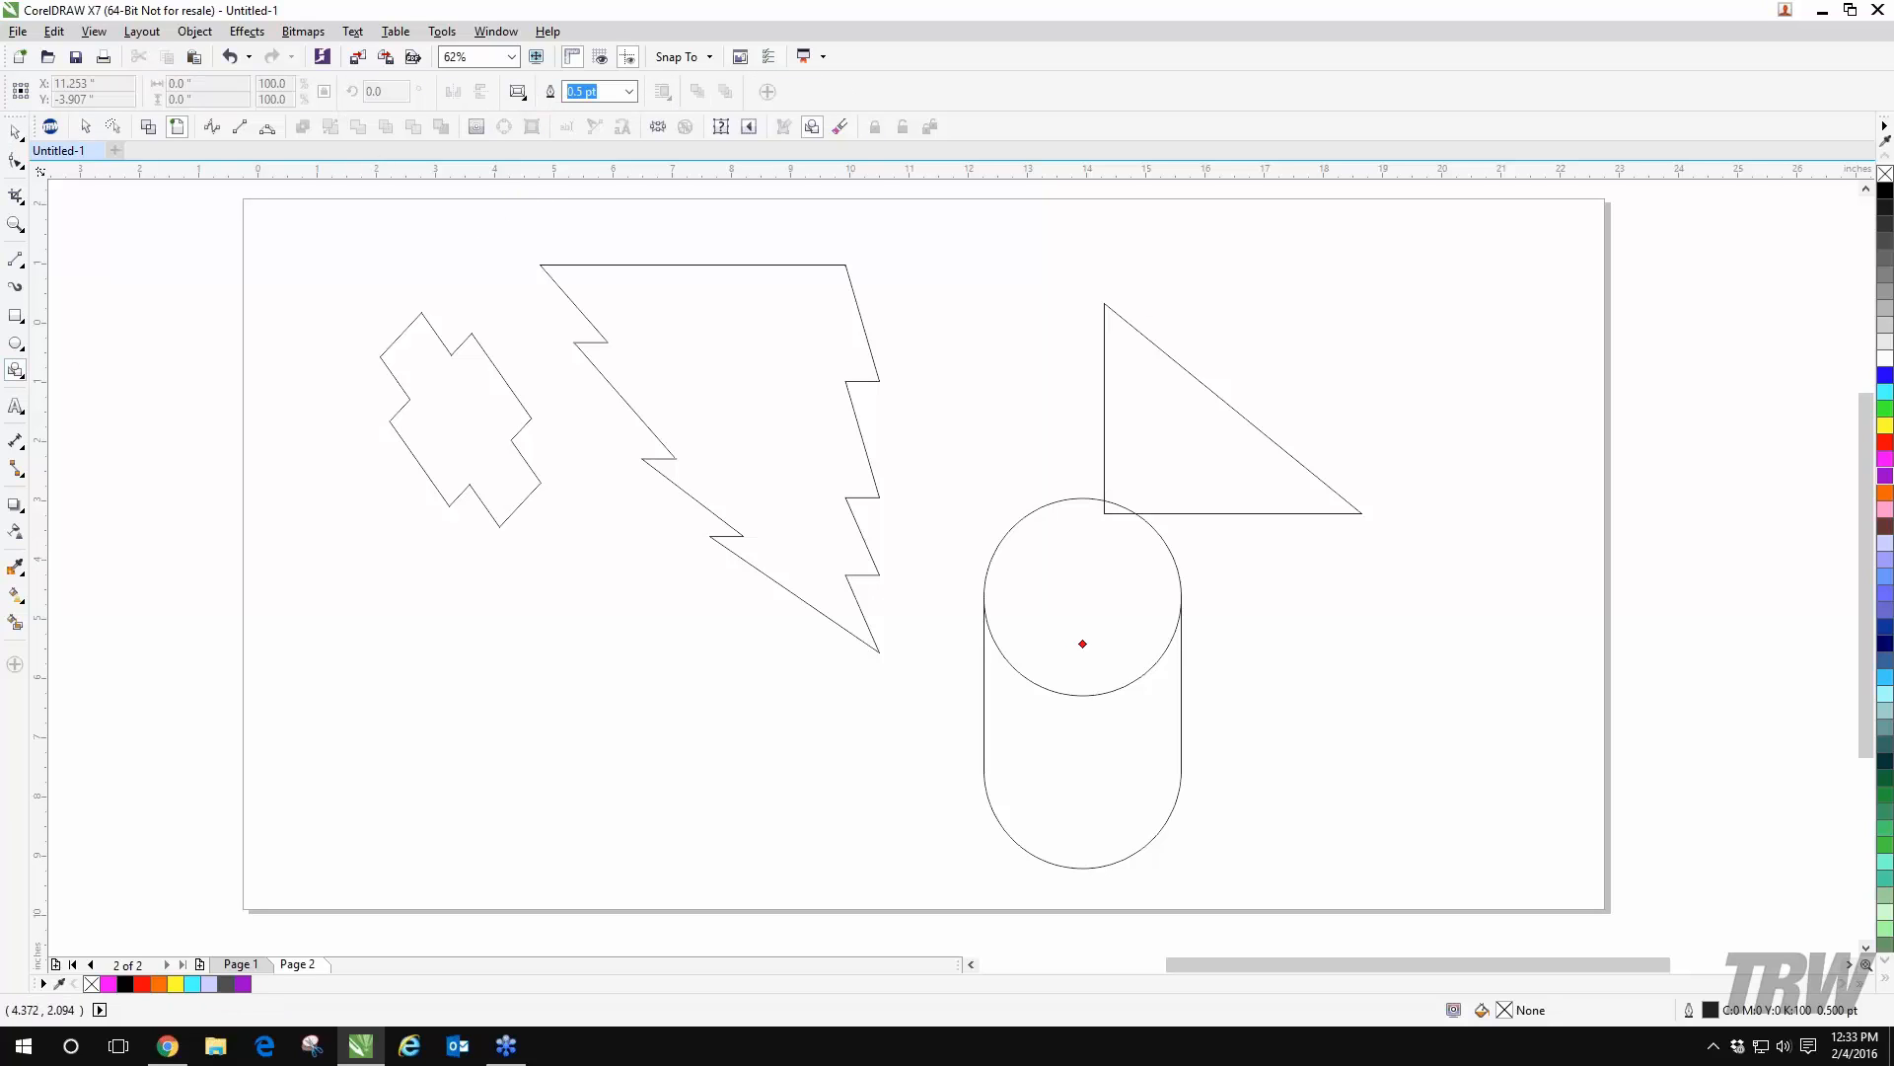
pyautogui.click(523, 97)
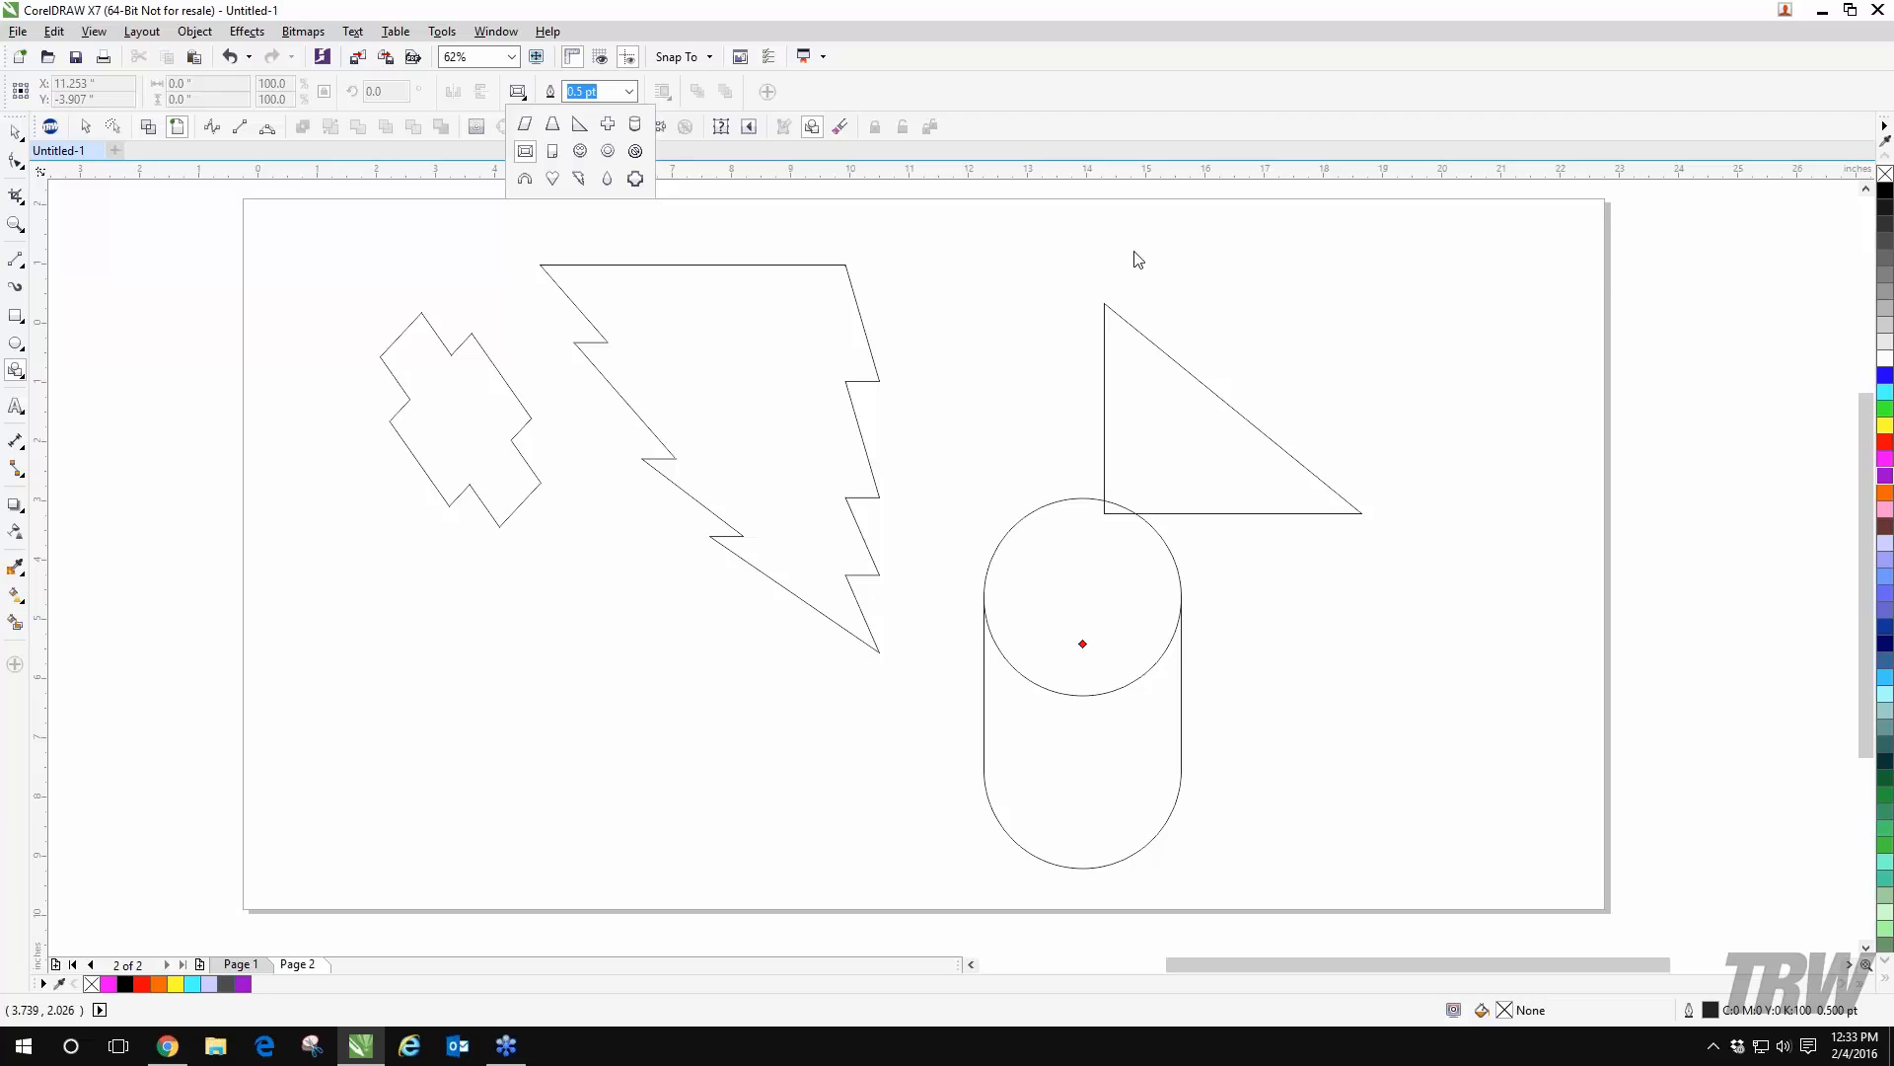
pyautogui.click(552, 153)
pyautogui.moveTo(1264, 269); pyautogui.dragTo(1483, 410)
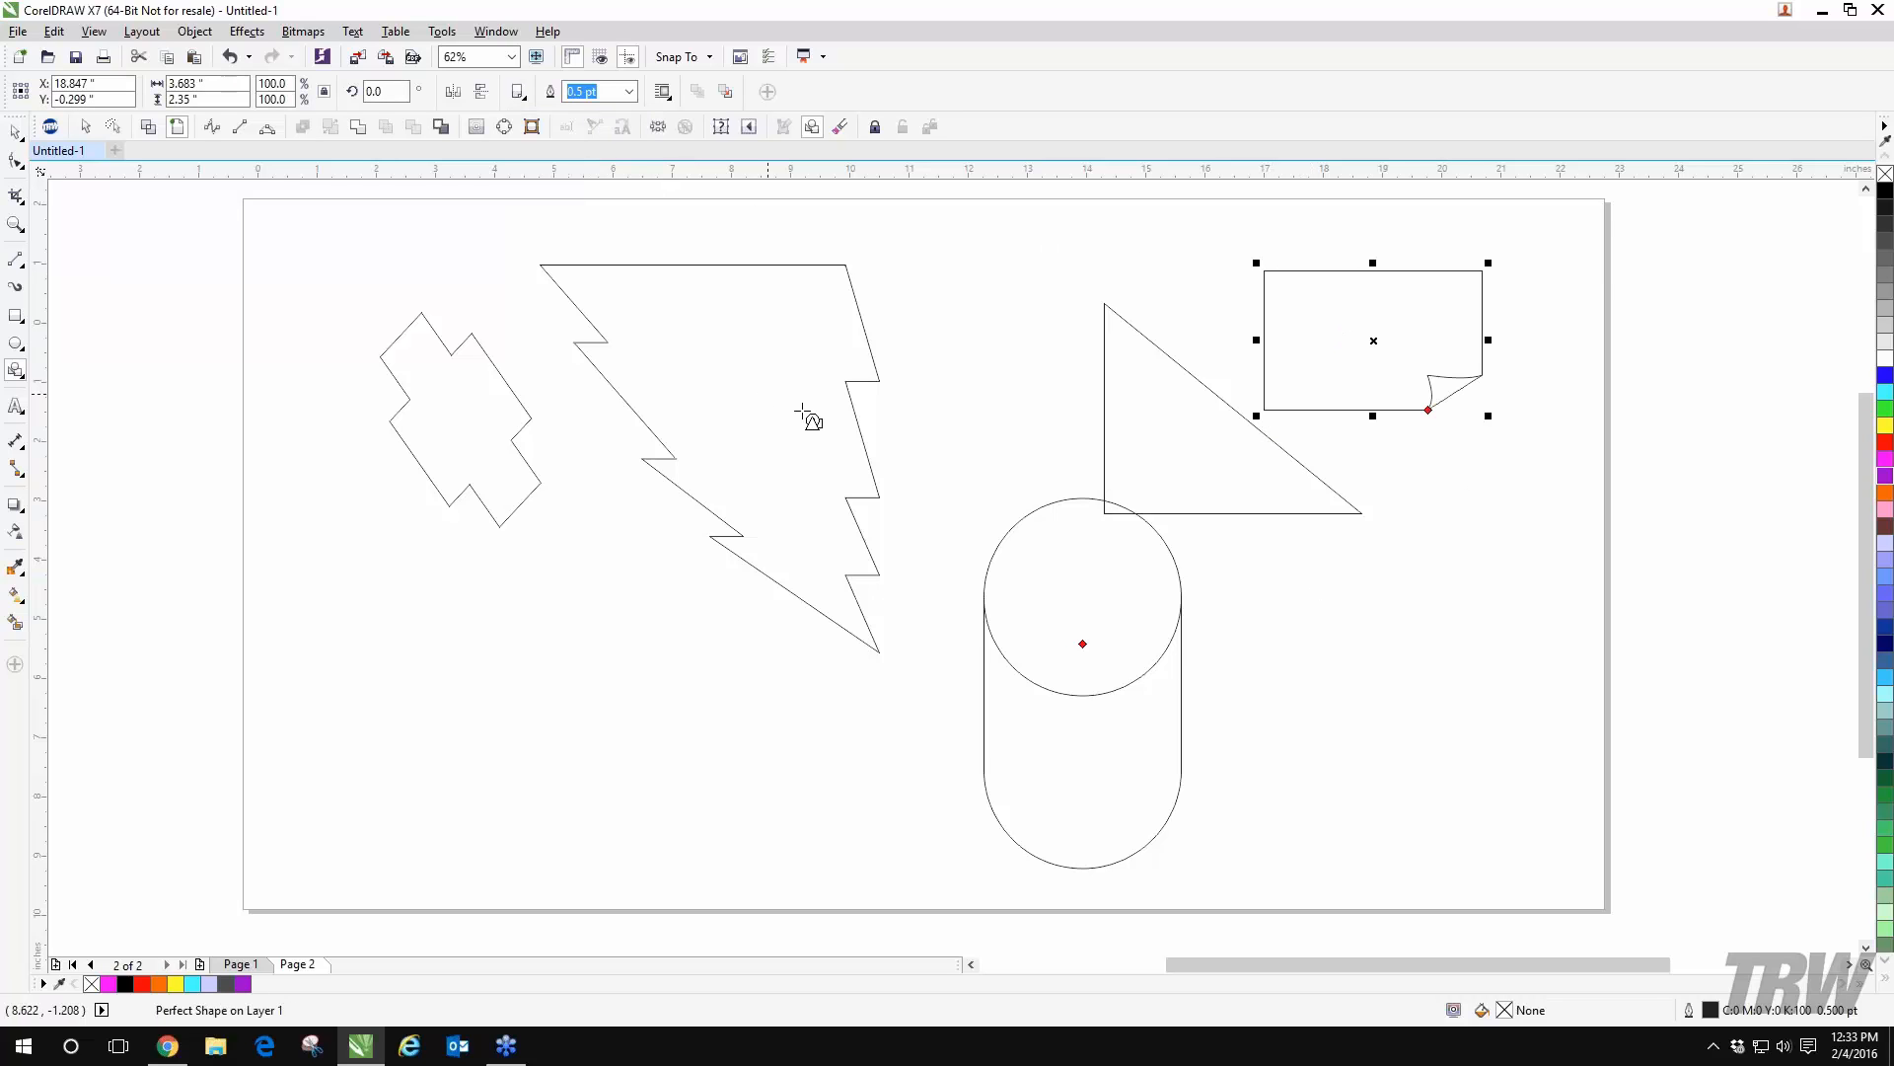
# - Draw a smiley face about 6.4 inches across below the cross and turn its smile into a frown with the mouth glyph
pyautogui.click(517, 92)
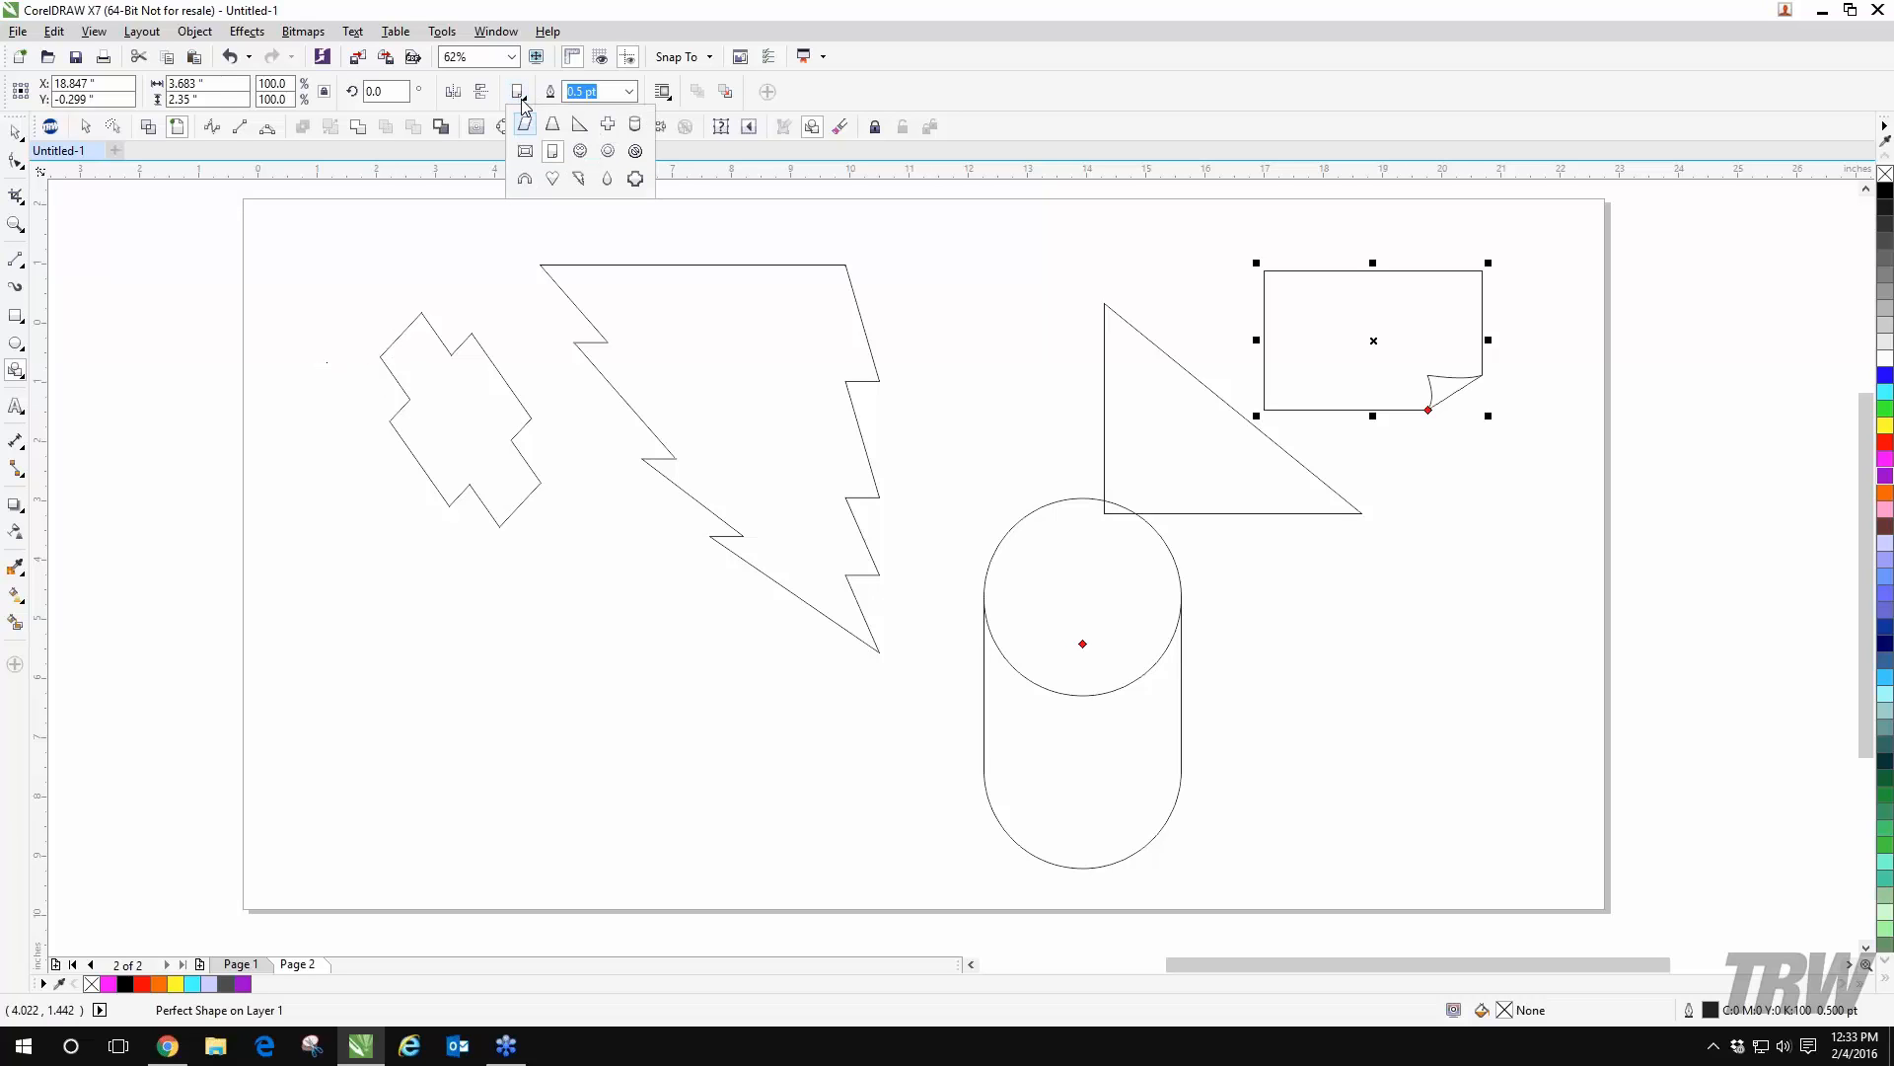
pyautogui.click(580, 151)
pyautogui.moveTo(331, 478); pyautogui.dragTo(727, 758)
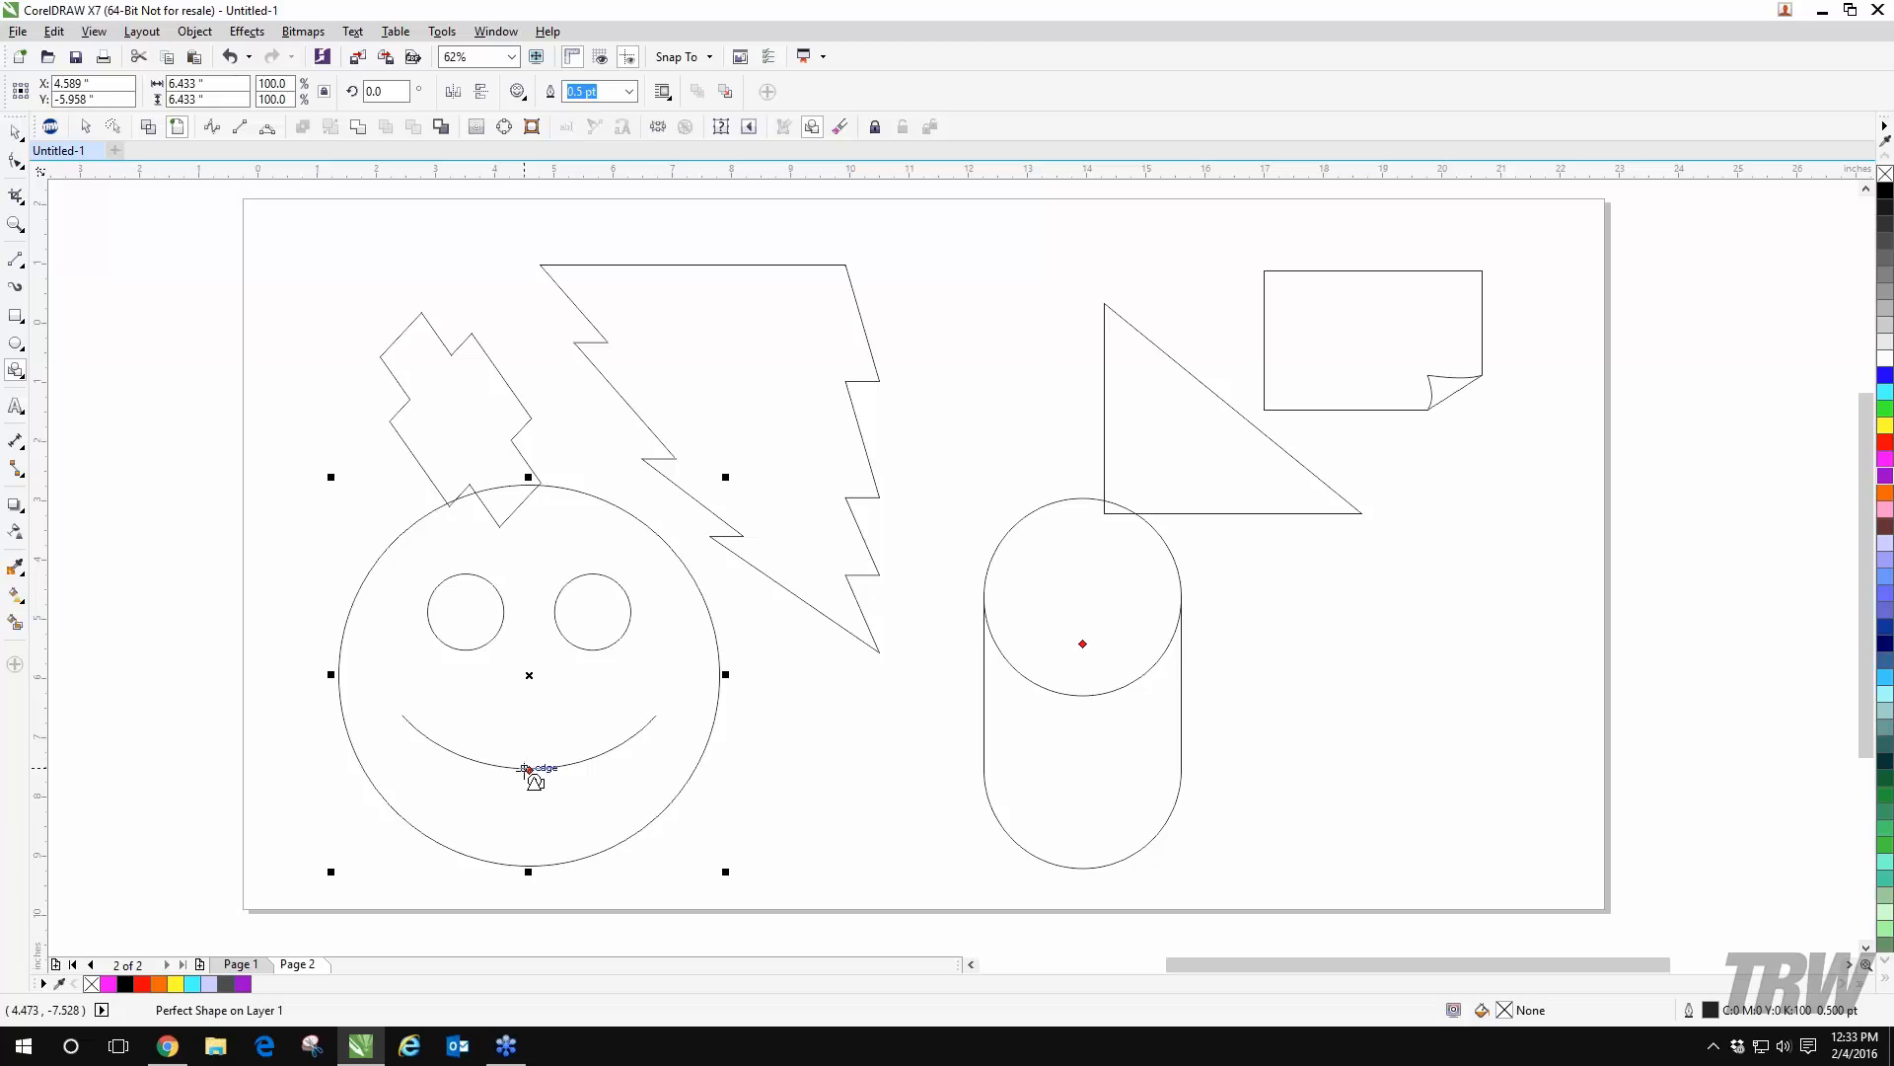
pyautogui.moveTo(530, 770); pyautogui.dragTo(529, 833)
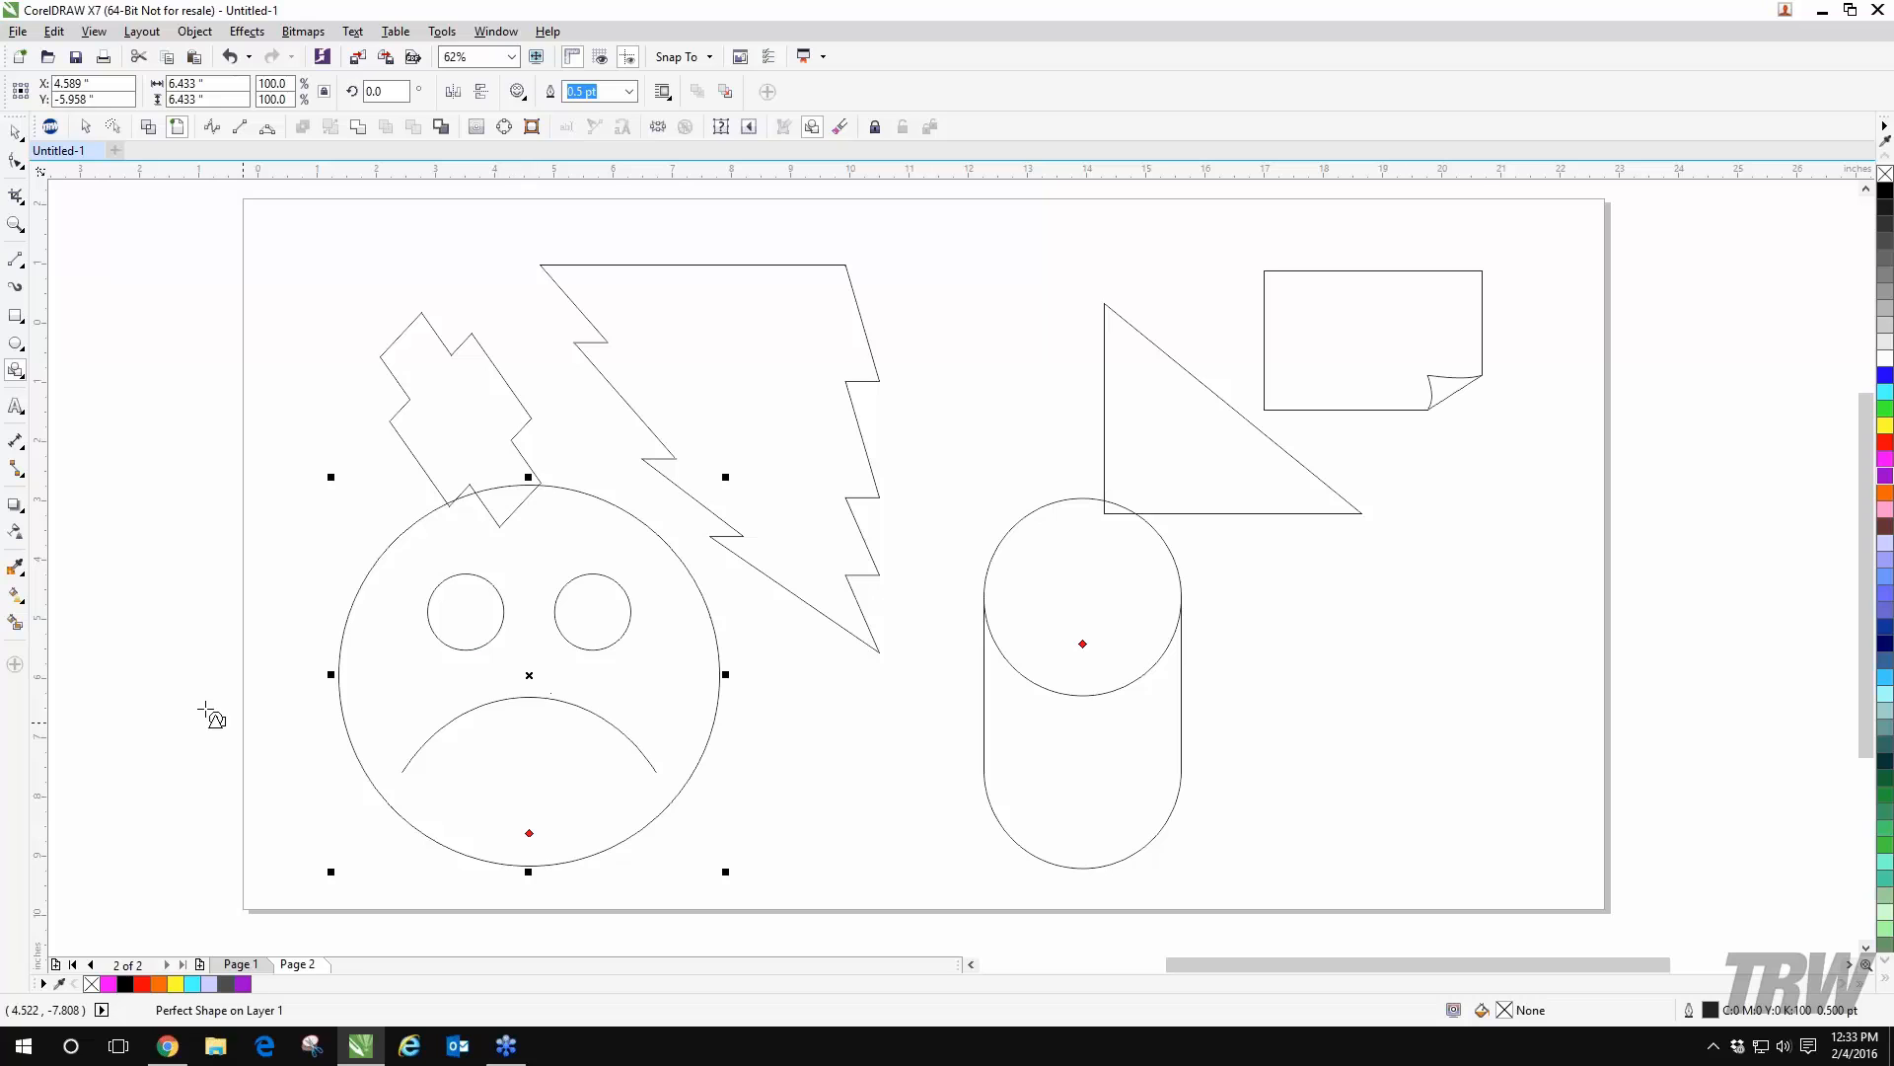
# - Select all the basic shapes on the page and delete them
pyautogui.click(14, 134)
pyautogui.moveTo(181, 216); pyautogui.dragTo(1529, 888)
pyautogui.press('Delete')
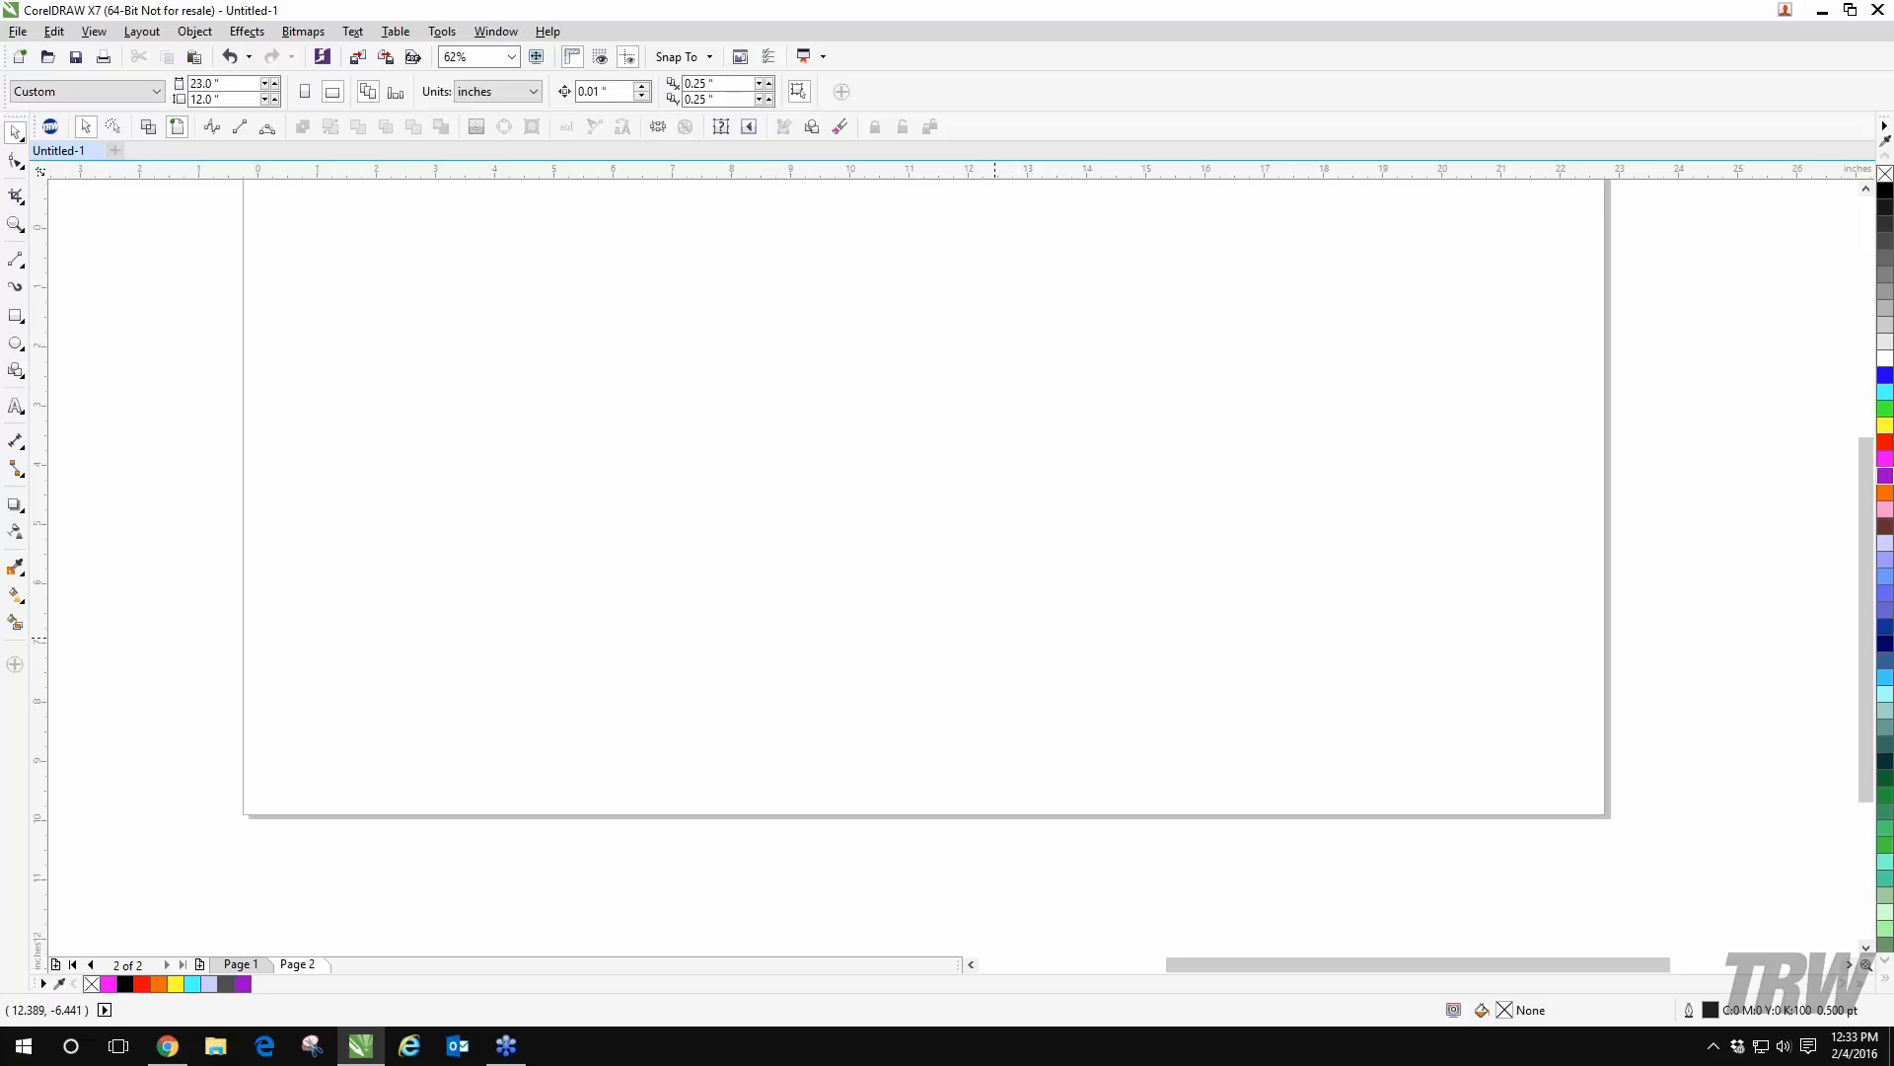
pyautogui.scroll(3, 999, 611)
pyautogui.scroll(-1, 1003, 588)
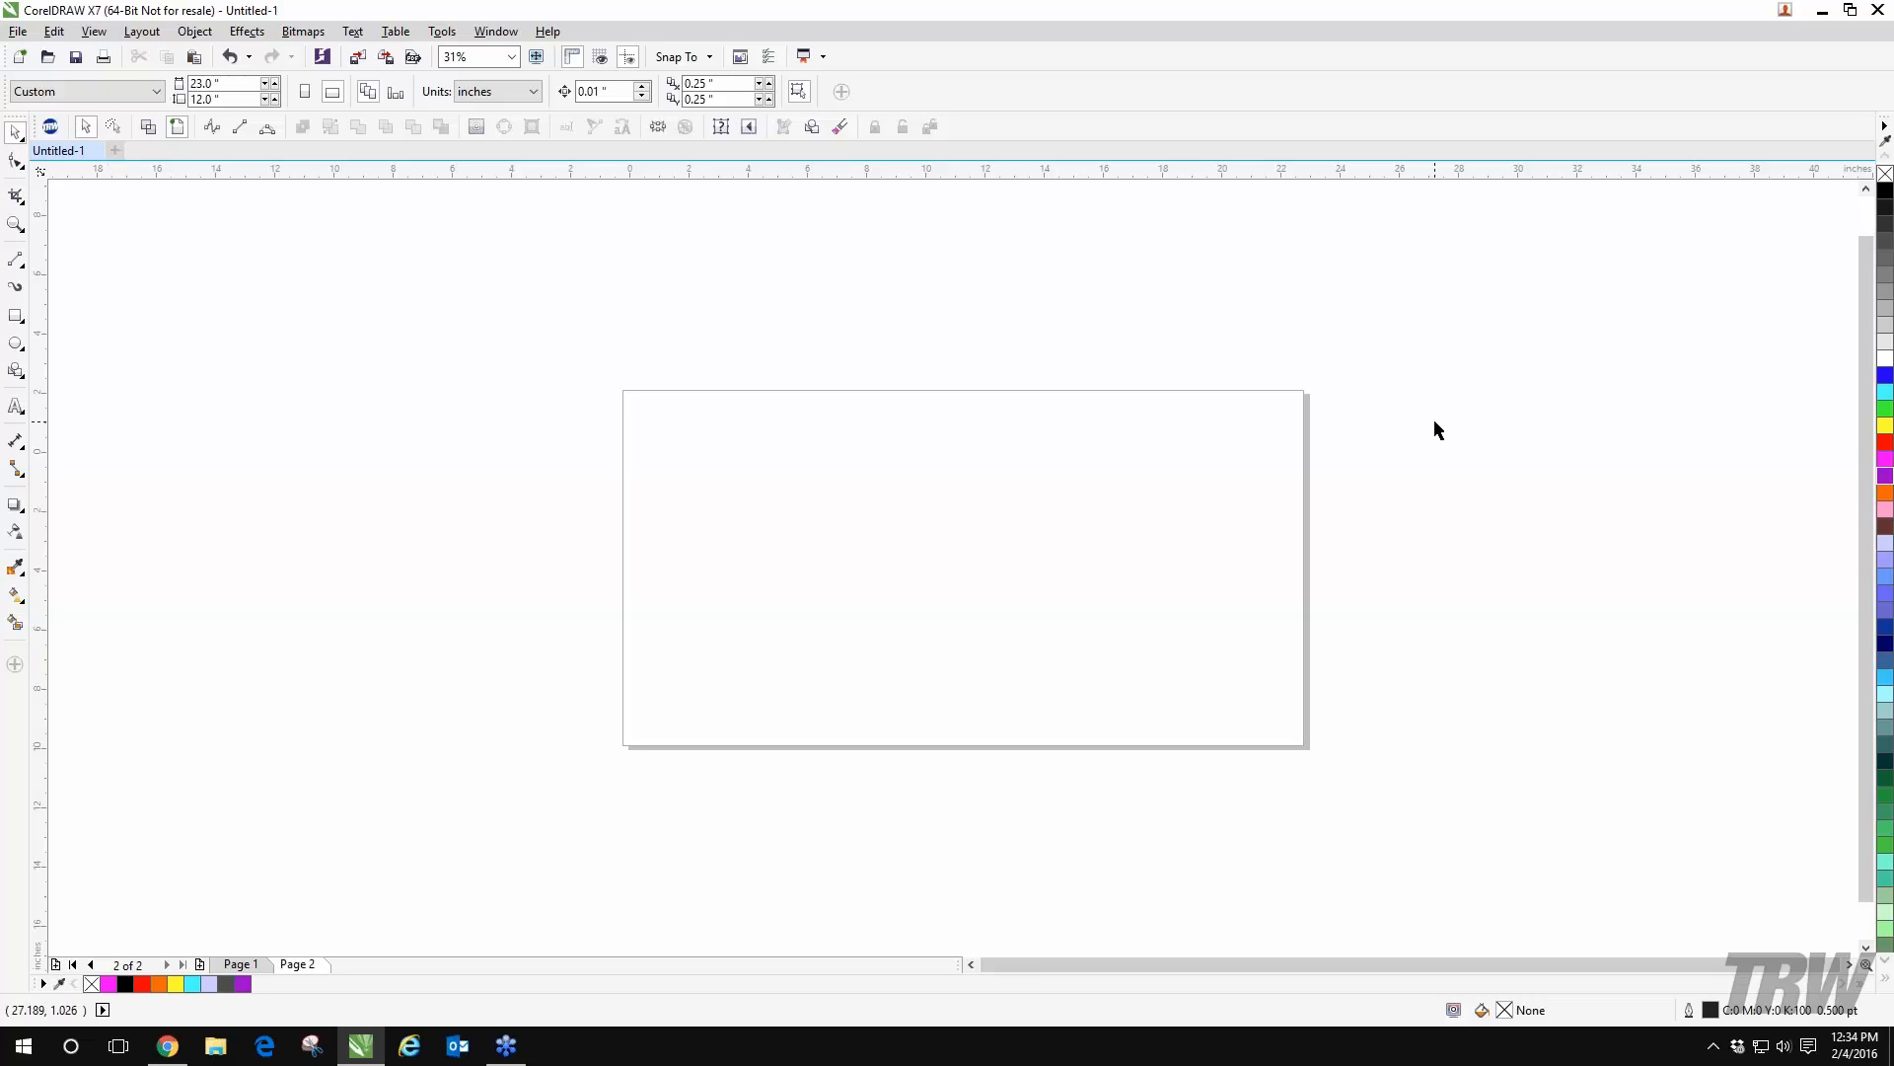
pyautogui.moveTo(1158, 573); pyautogui.dragTo(1474, 682)
pyautogui.moveTo(1208, 617); pyautogui.dragTo(655, 486)
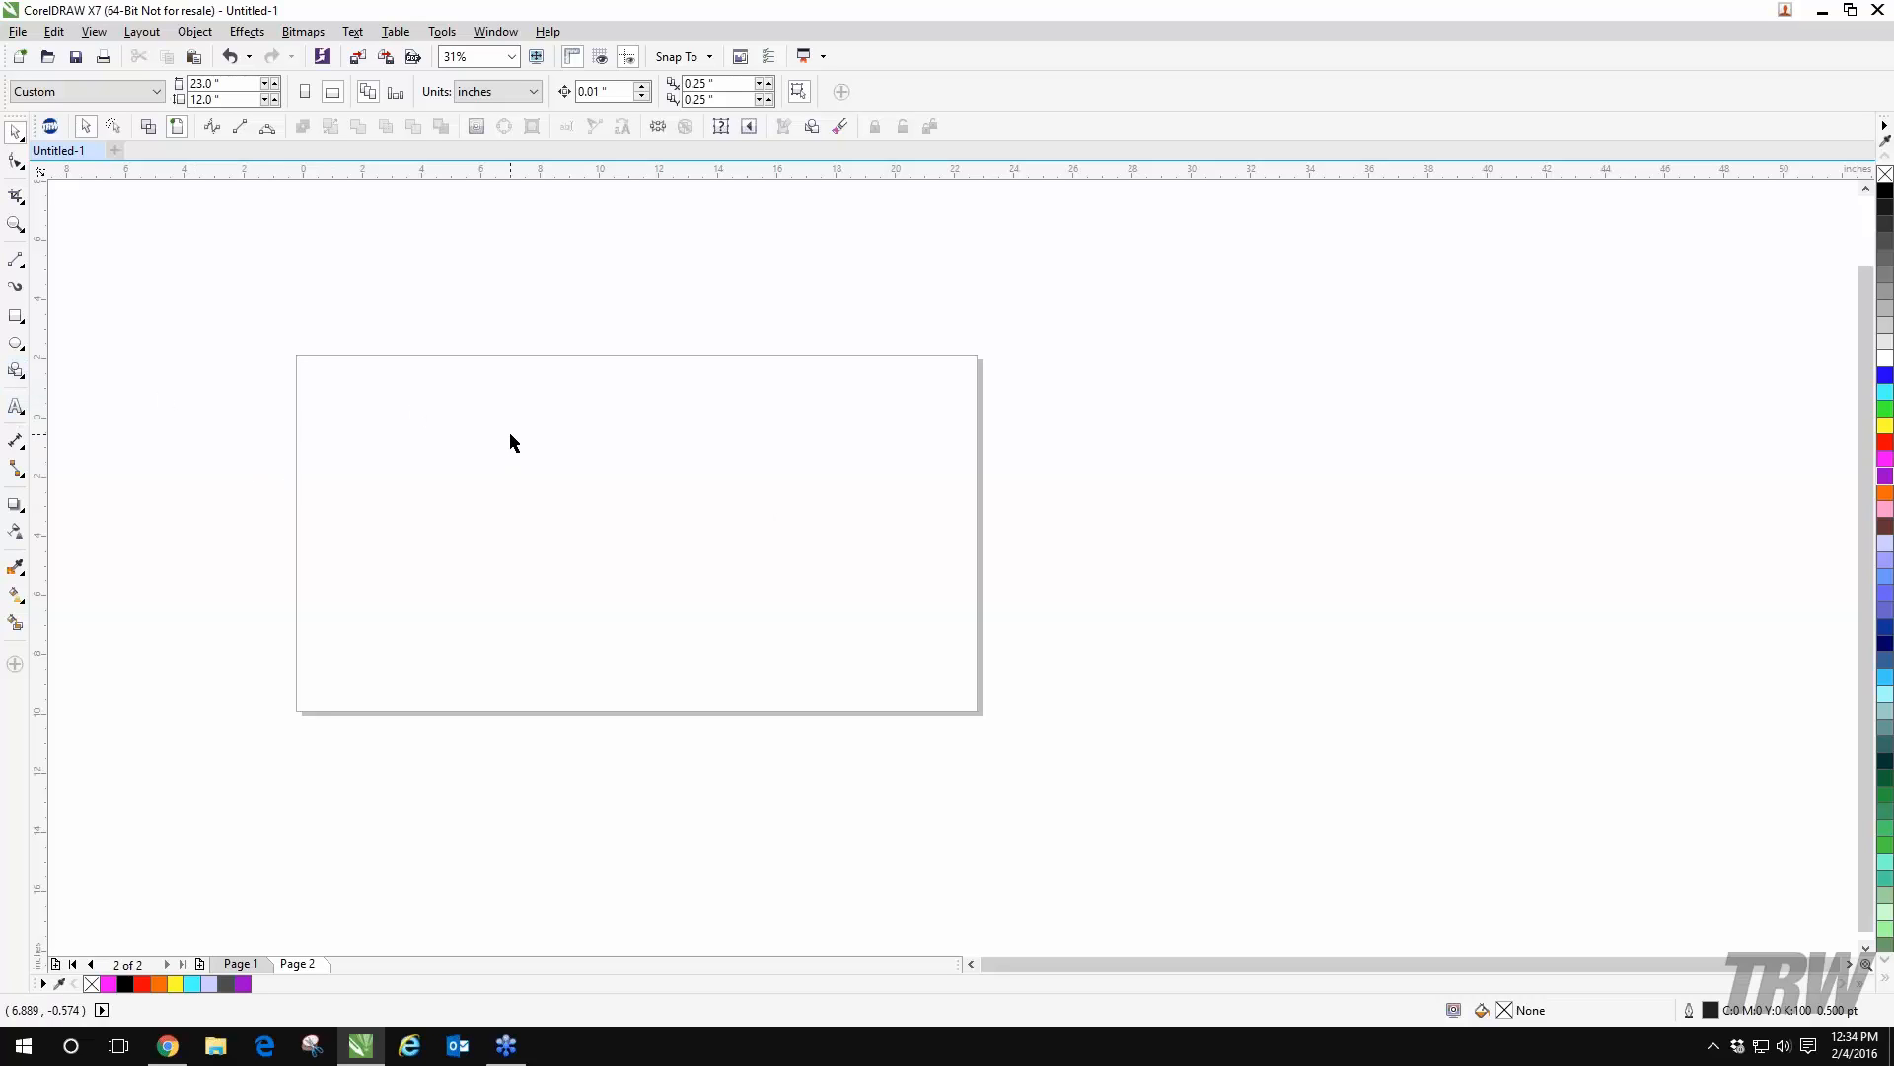
pyautogui.moveTo(551, 460); pyautogui.dragTo(886, 471)
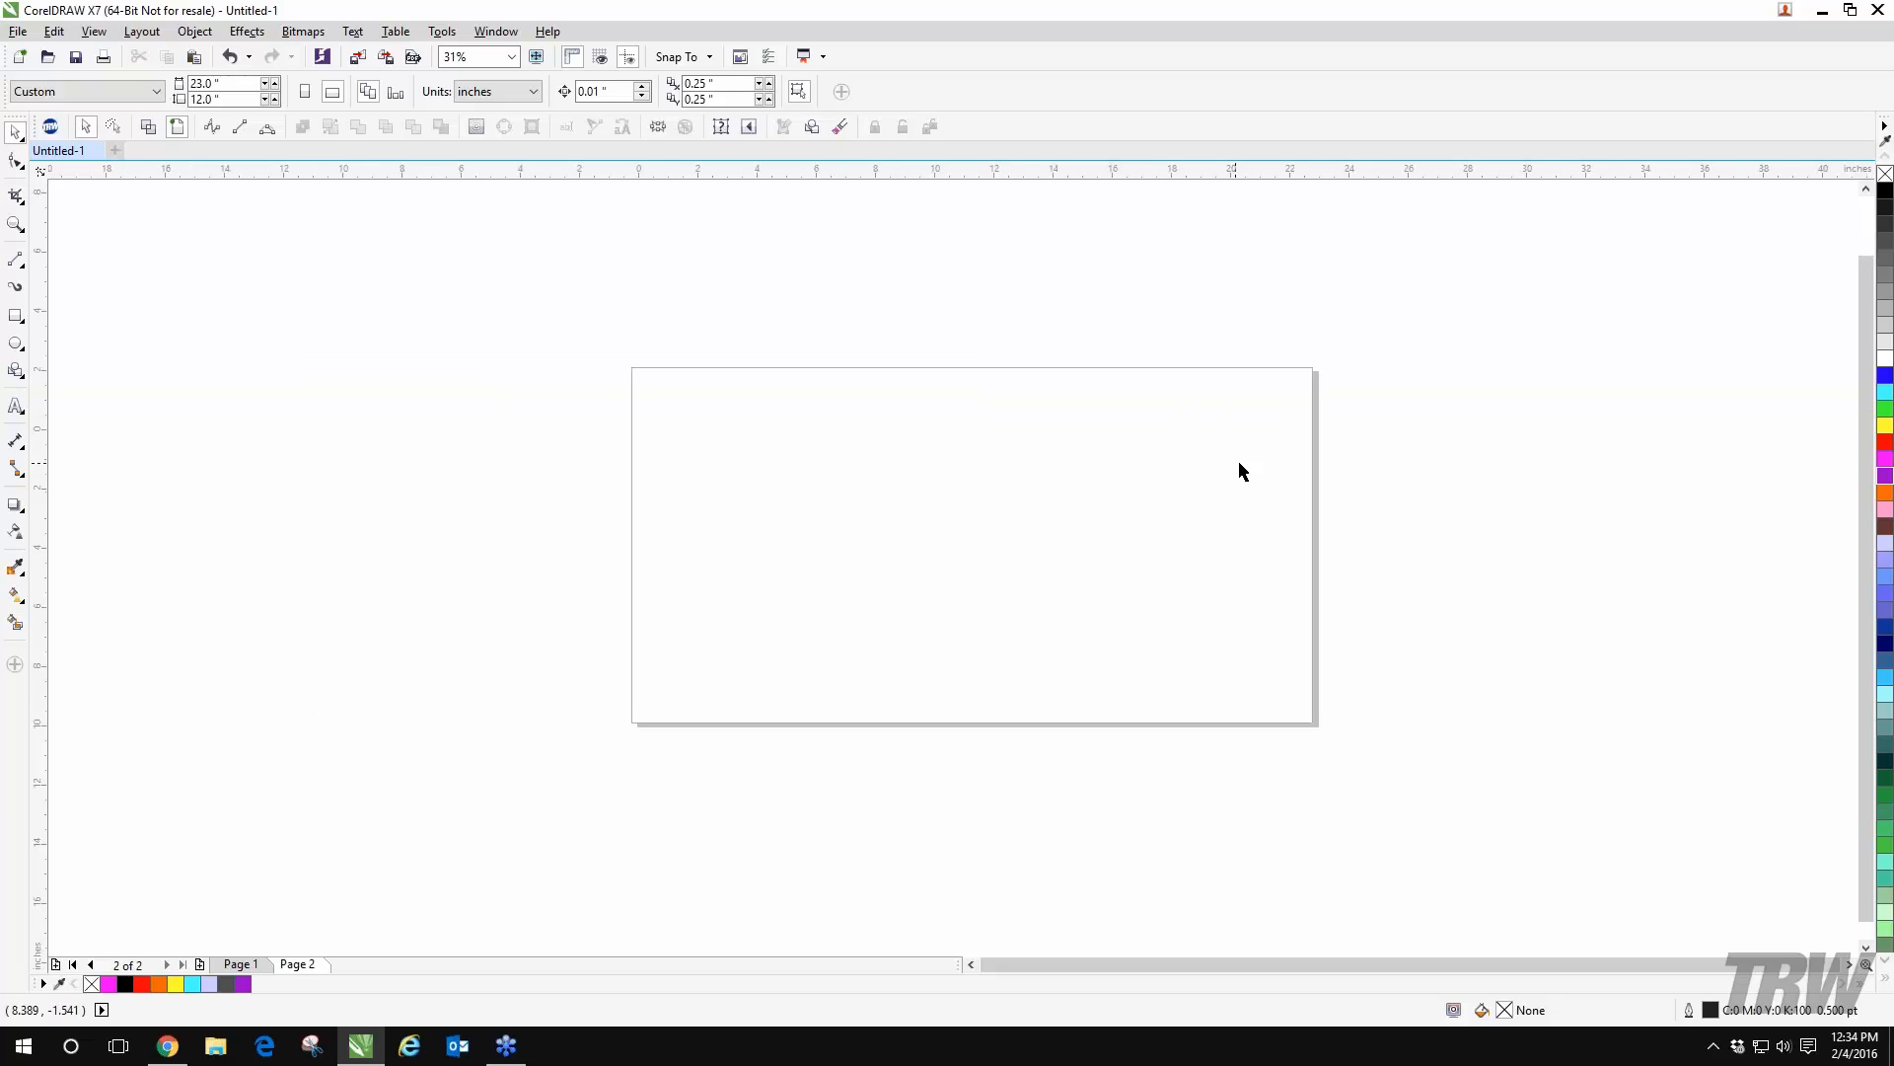
pyautogui.moveTo(1237, 462); pyautogui.dragTo(1163, 487)
pyautogui.moveTo(827, 462); pyautogui.dragTo(666, 333)
pyautogui.scroll(-2, 678, 359)
pyautogui.scroll(2, 681, 366)
pyautogui.scroll(-1, 681, 383)
pyautogui.moveTo(691, 407); pyautogui.dragTo(951, 486)
pyautogui.scroll(1, 795, 511)
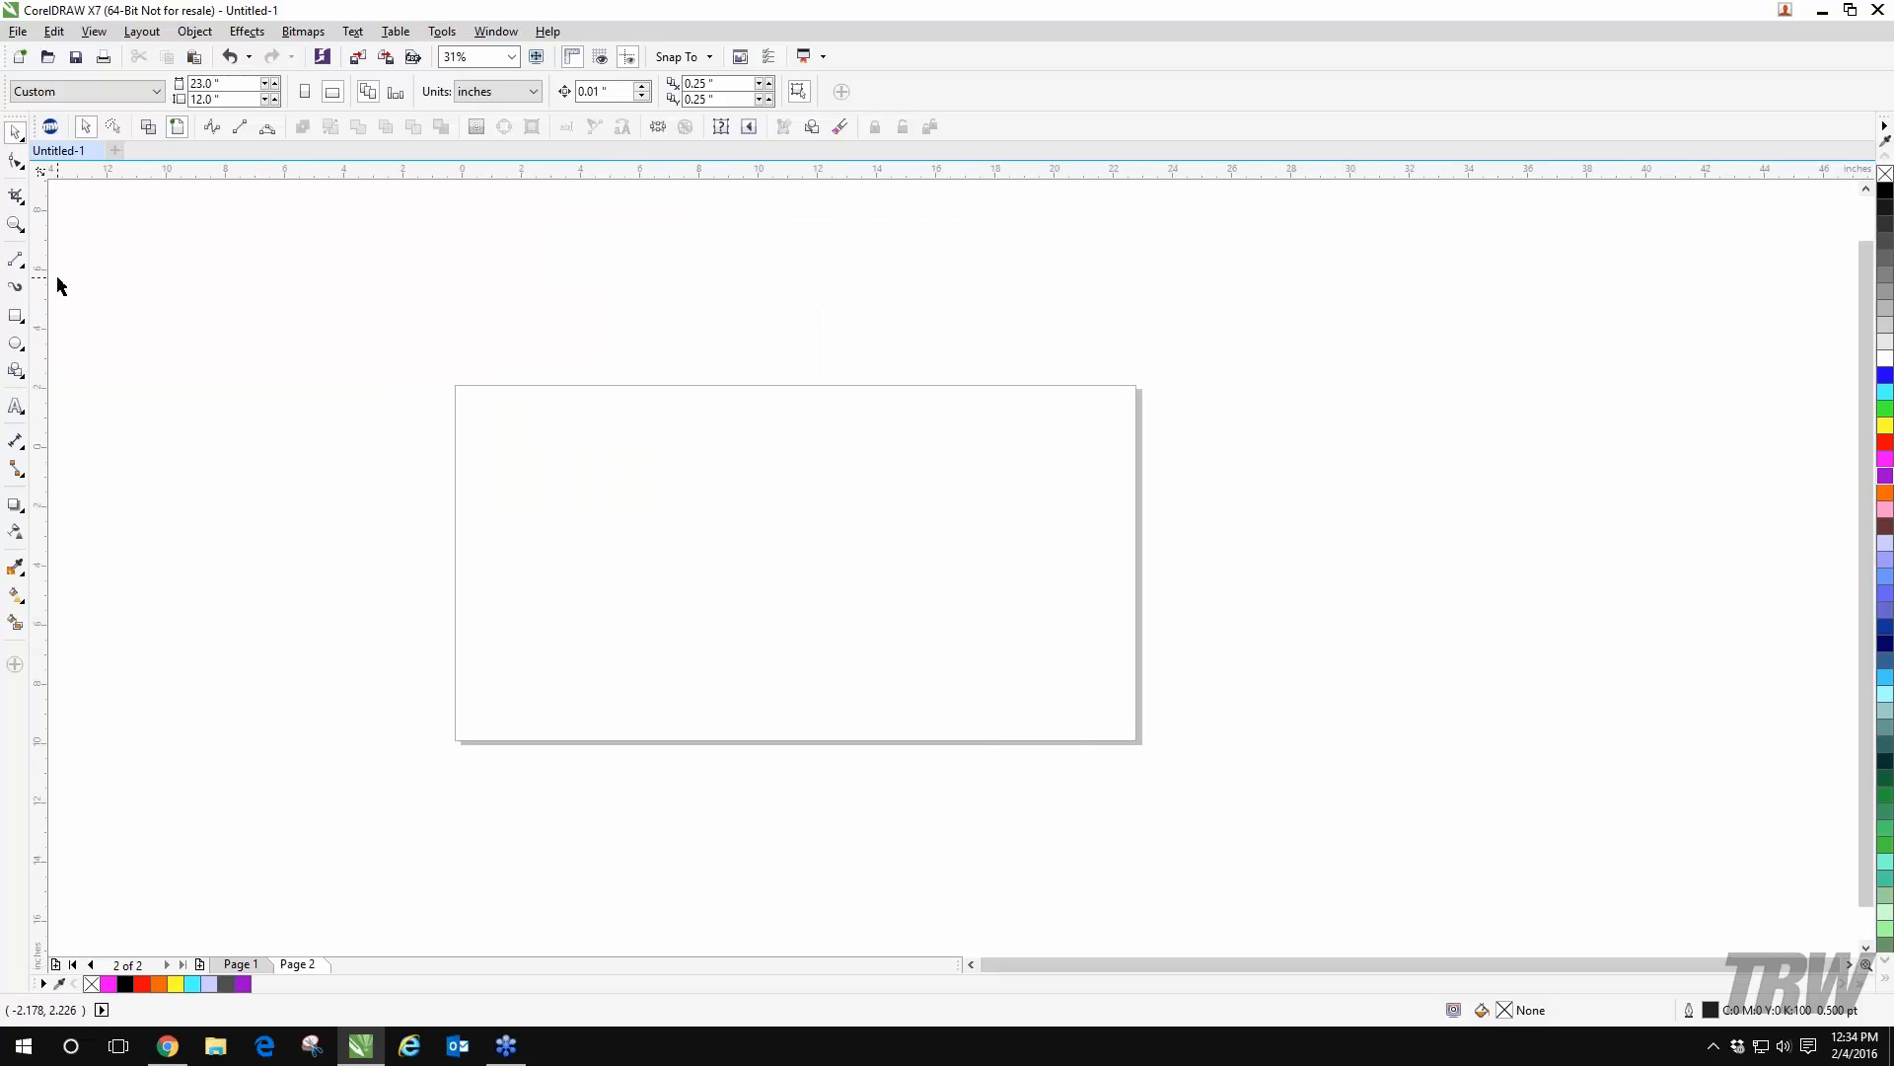
# - Draw four overlapping rectangles across the page's upper-left area, the smallest a square about 1.5 inches wide near the others' overlap
pyautogui.click(16, 315)
pyautogui.moveTo(465, 359); pyautogui.dragTo(811, 567)
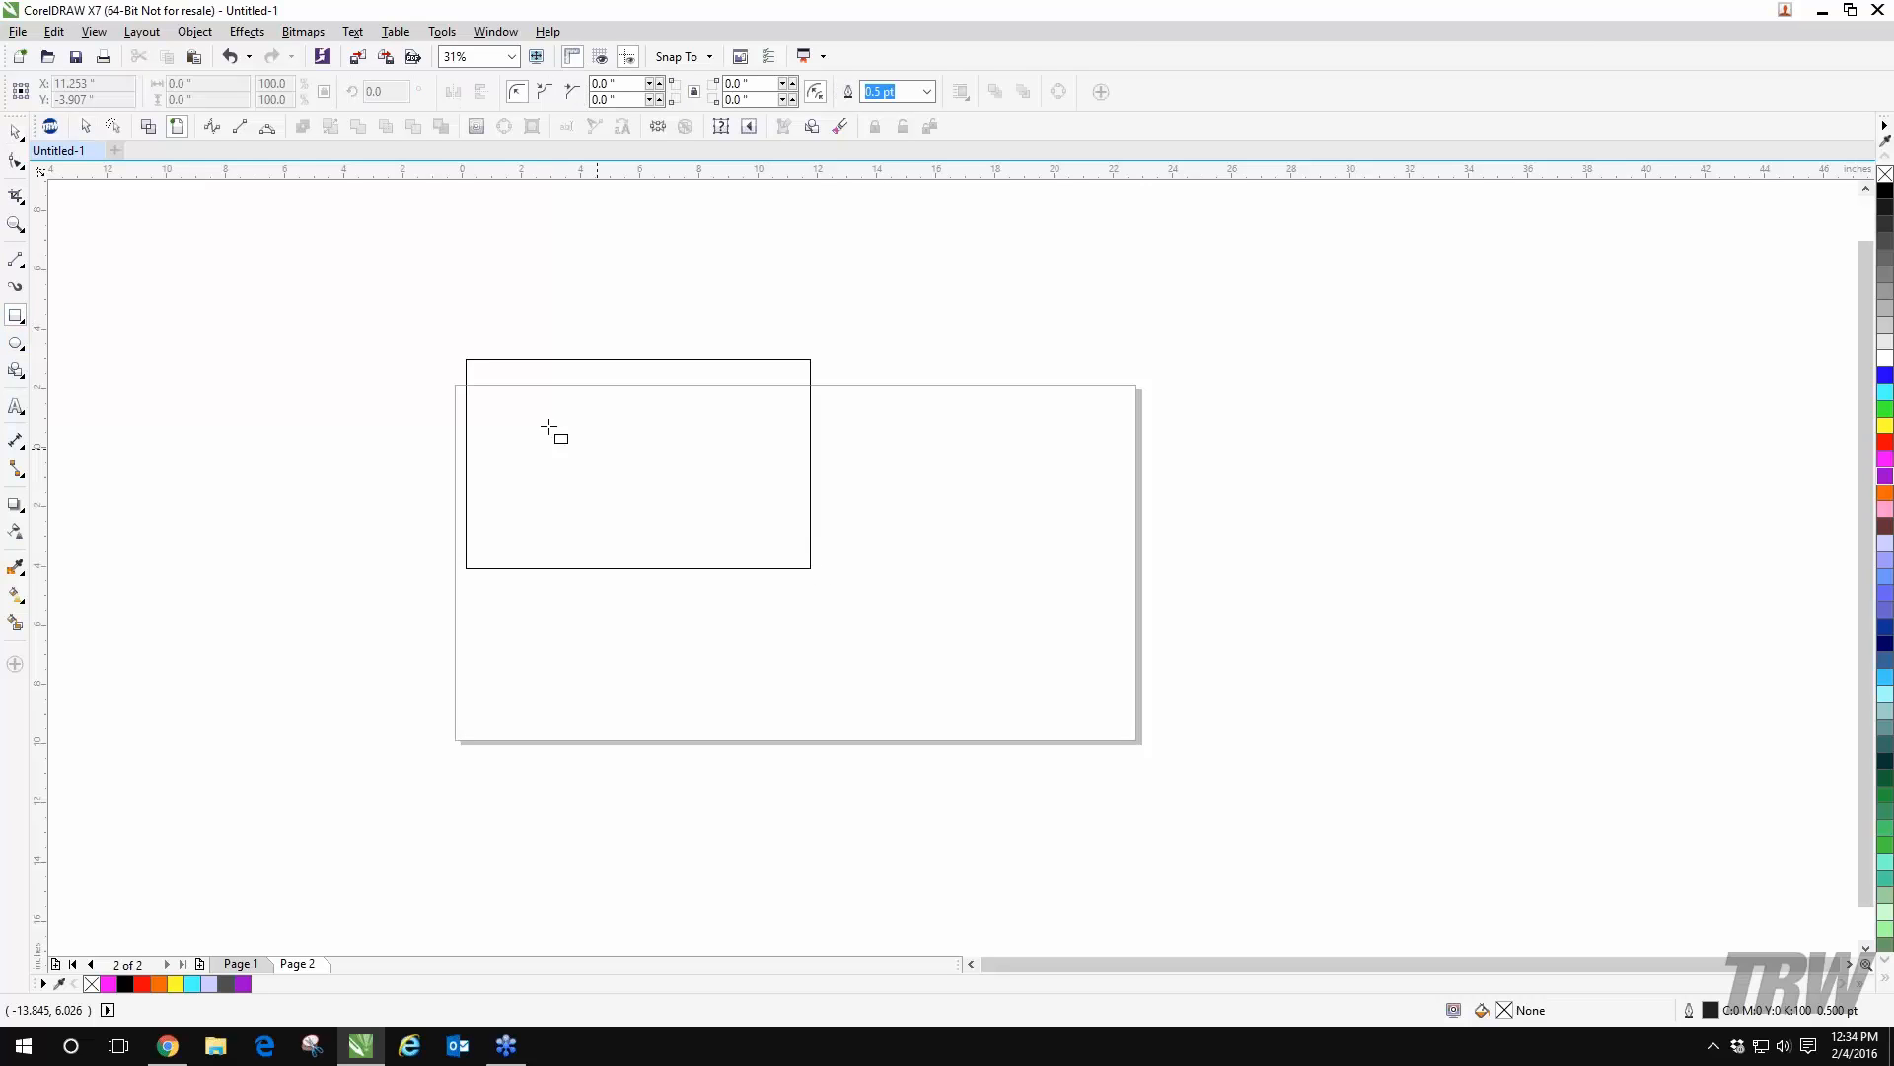
pyautogui.moveTo(563, 421); pyautogui.dragTo(864, 620)
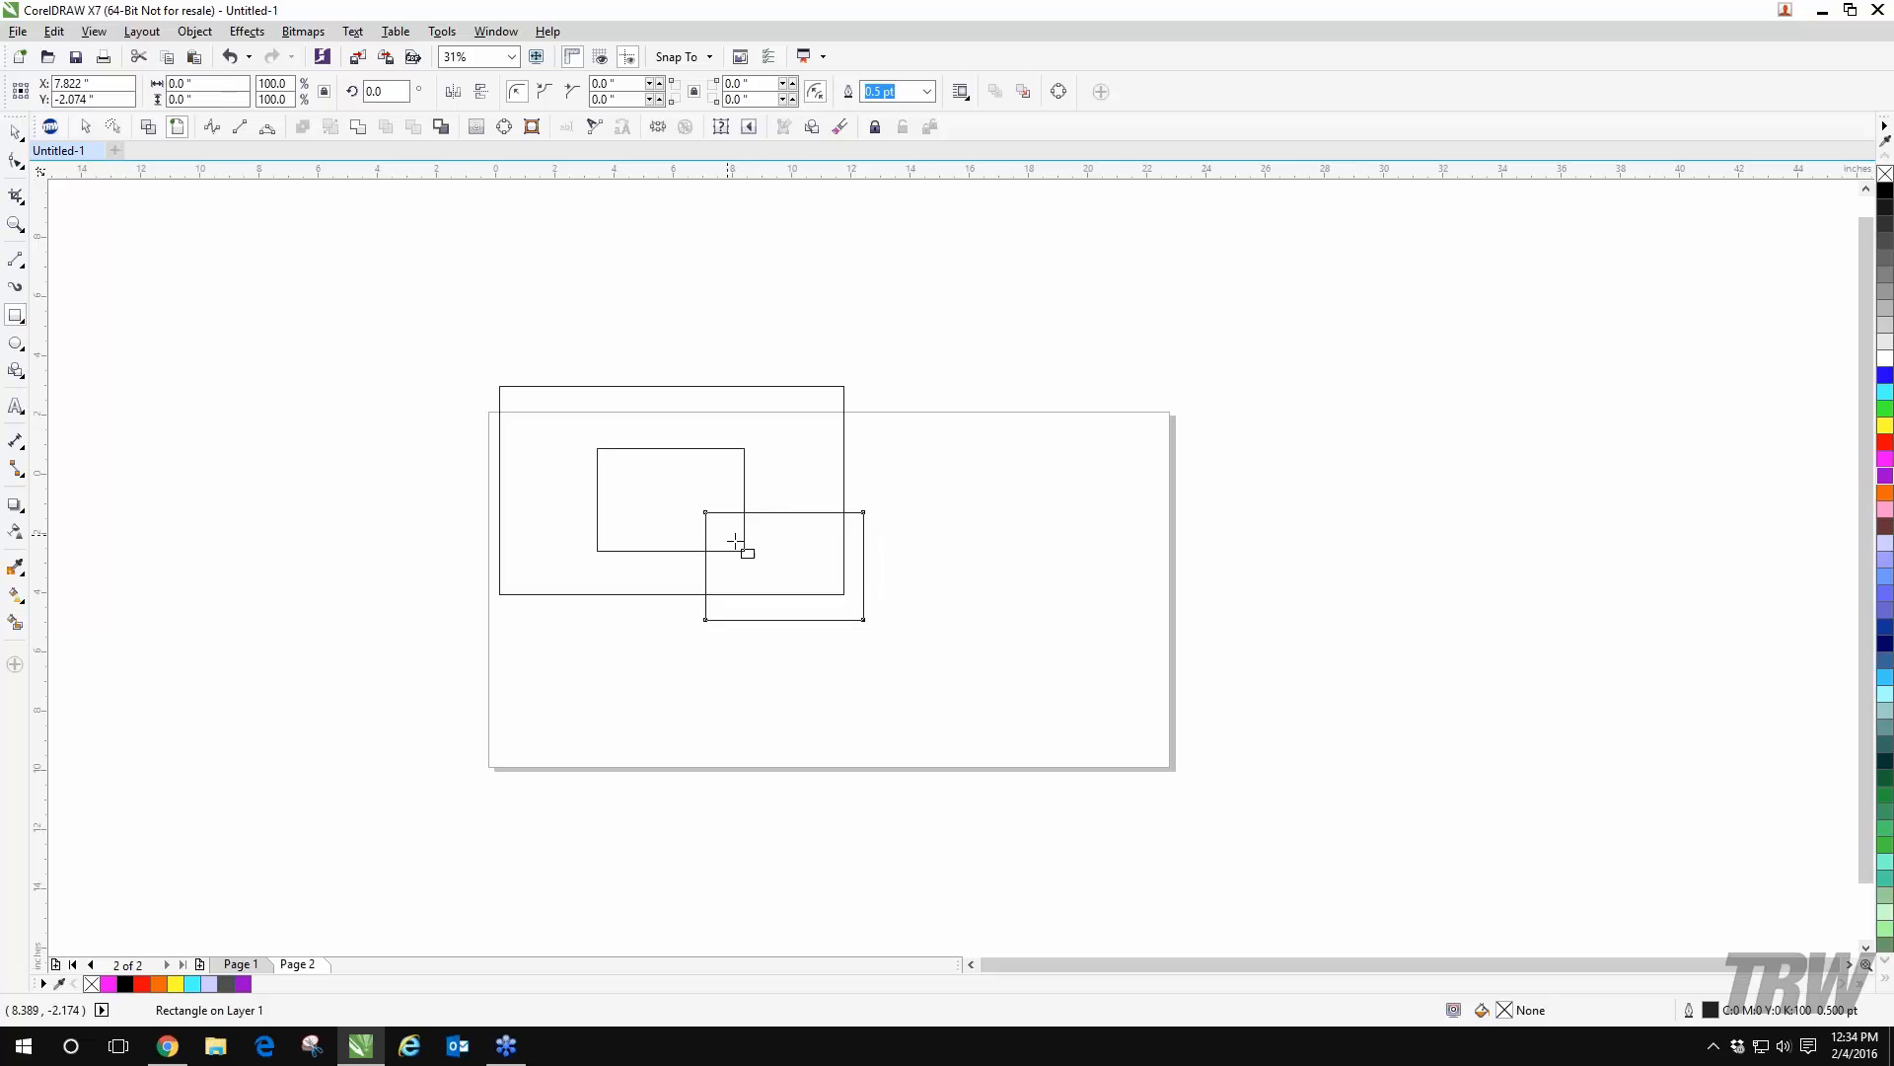
pyautogui.moveTo(735, 540); pyautogui.dragTo(773, 582)
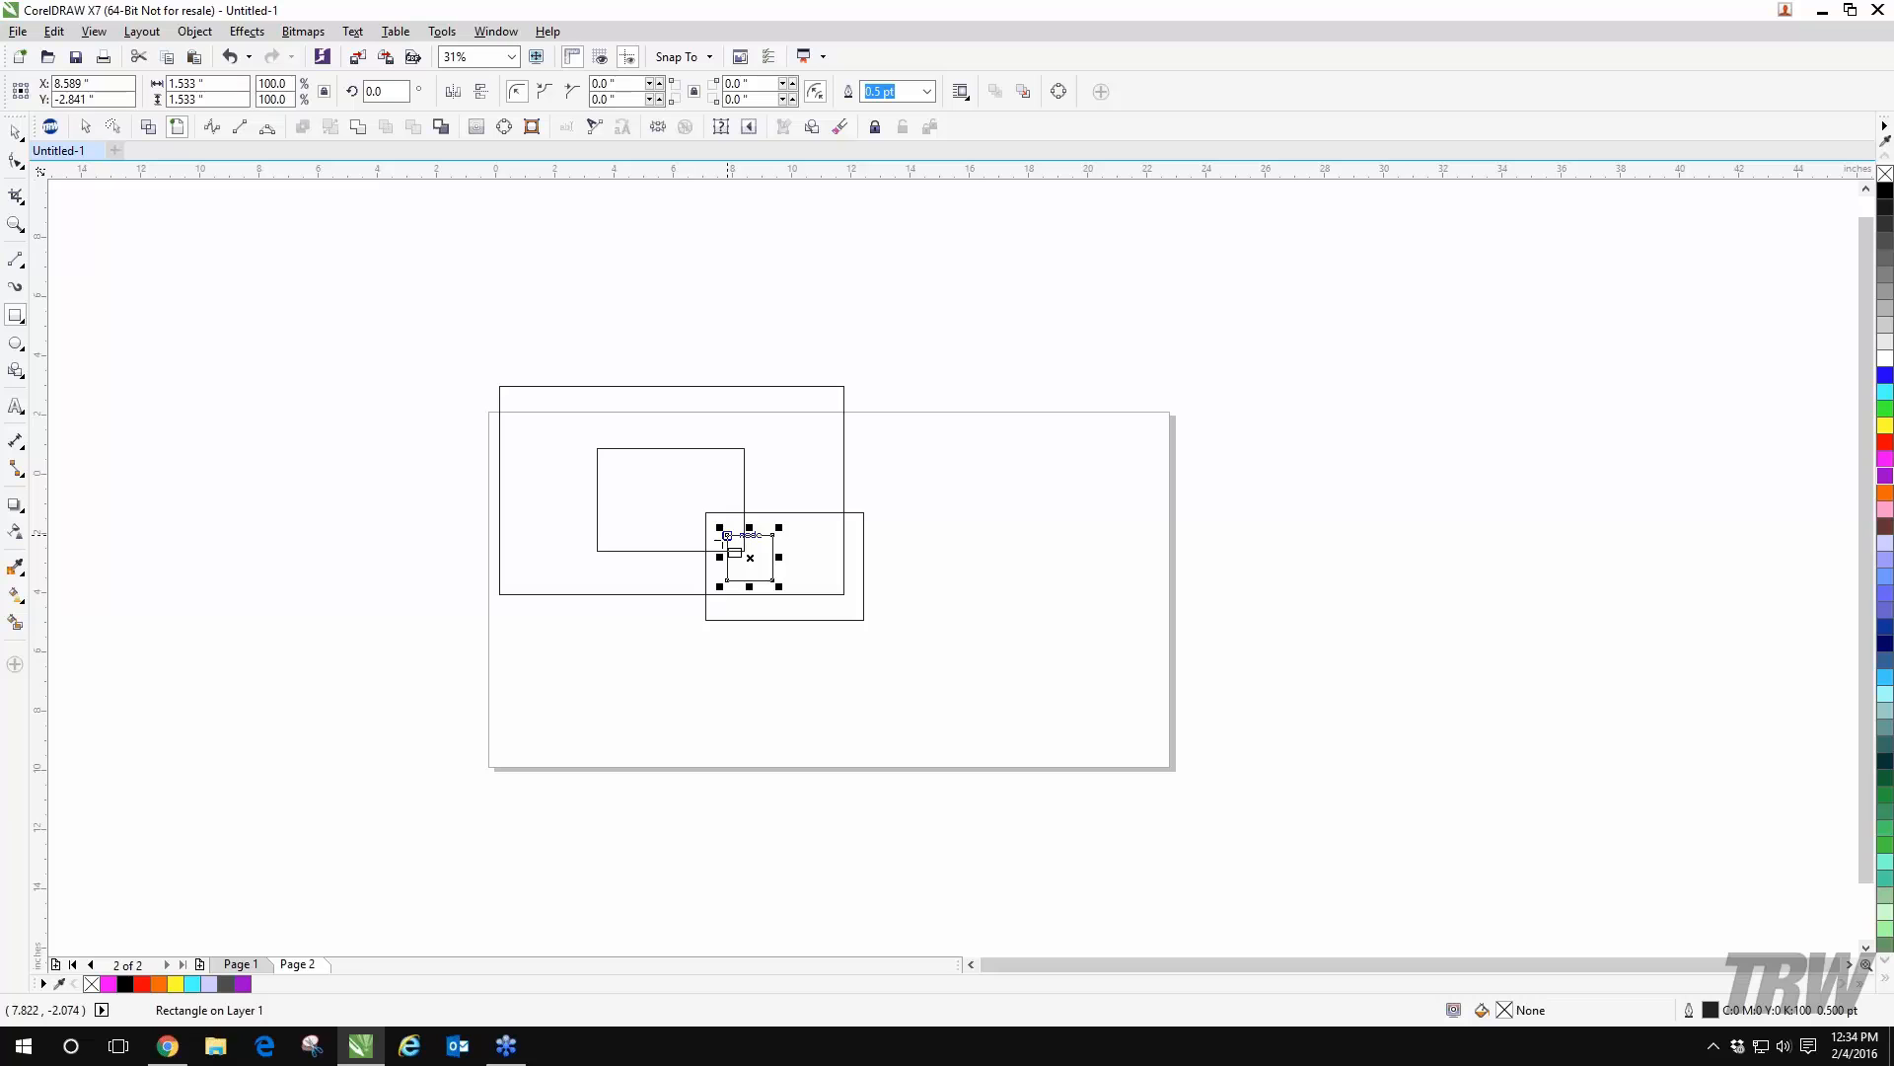
# - Inspect the smallest square's edges and the page's upper-right corner at high magnification, returning to a view of the whole page
pyautogui.scroll(5, 728, 541)
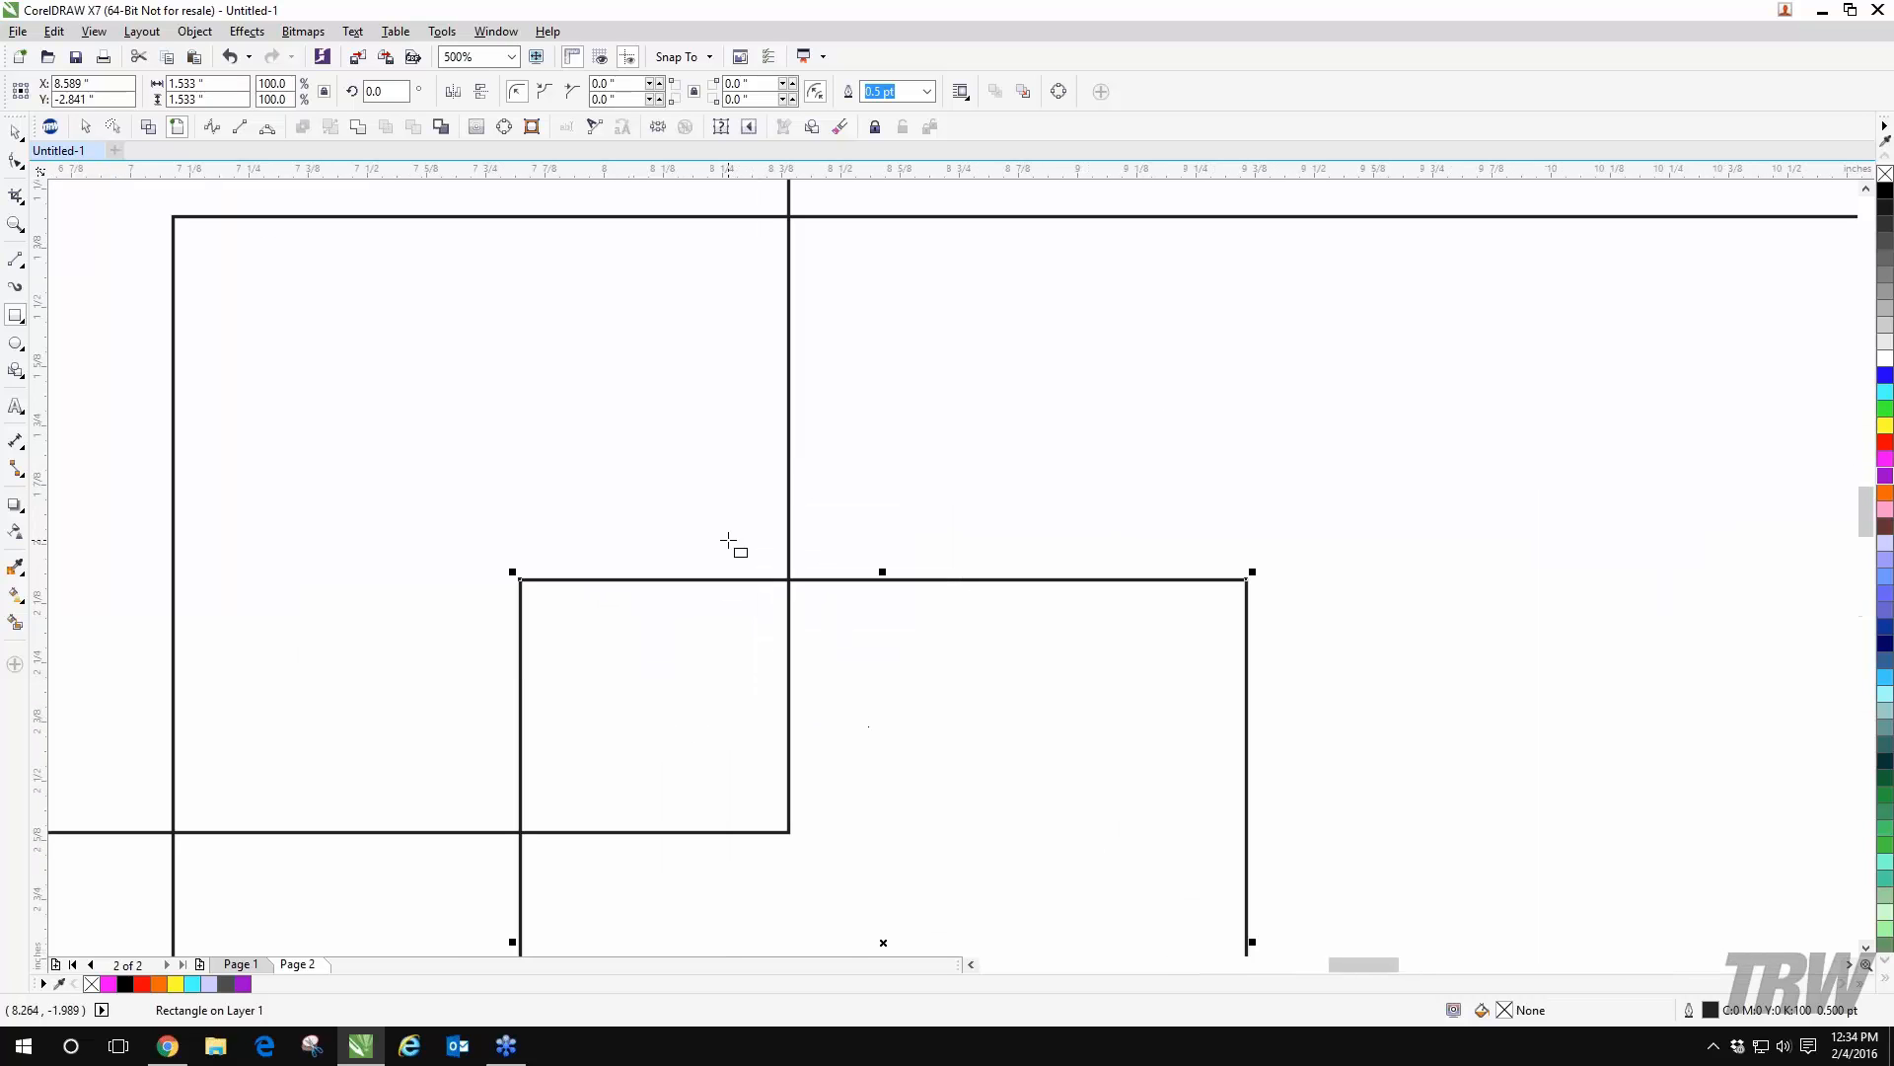
pyautogui.scroll(5, 728, 541)
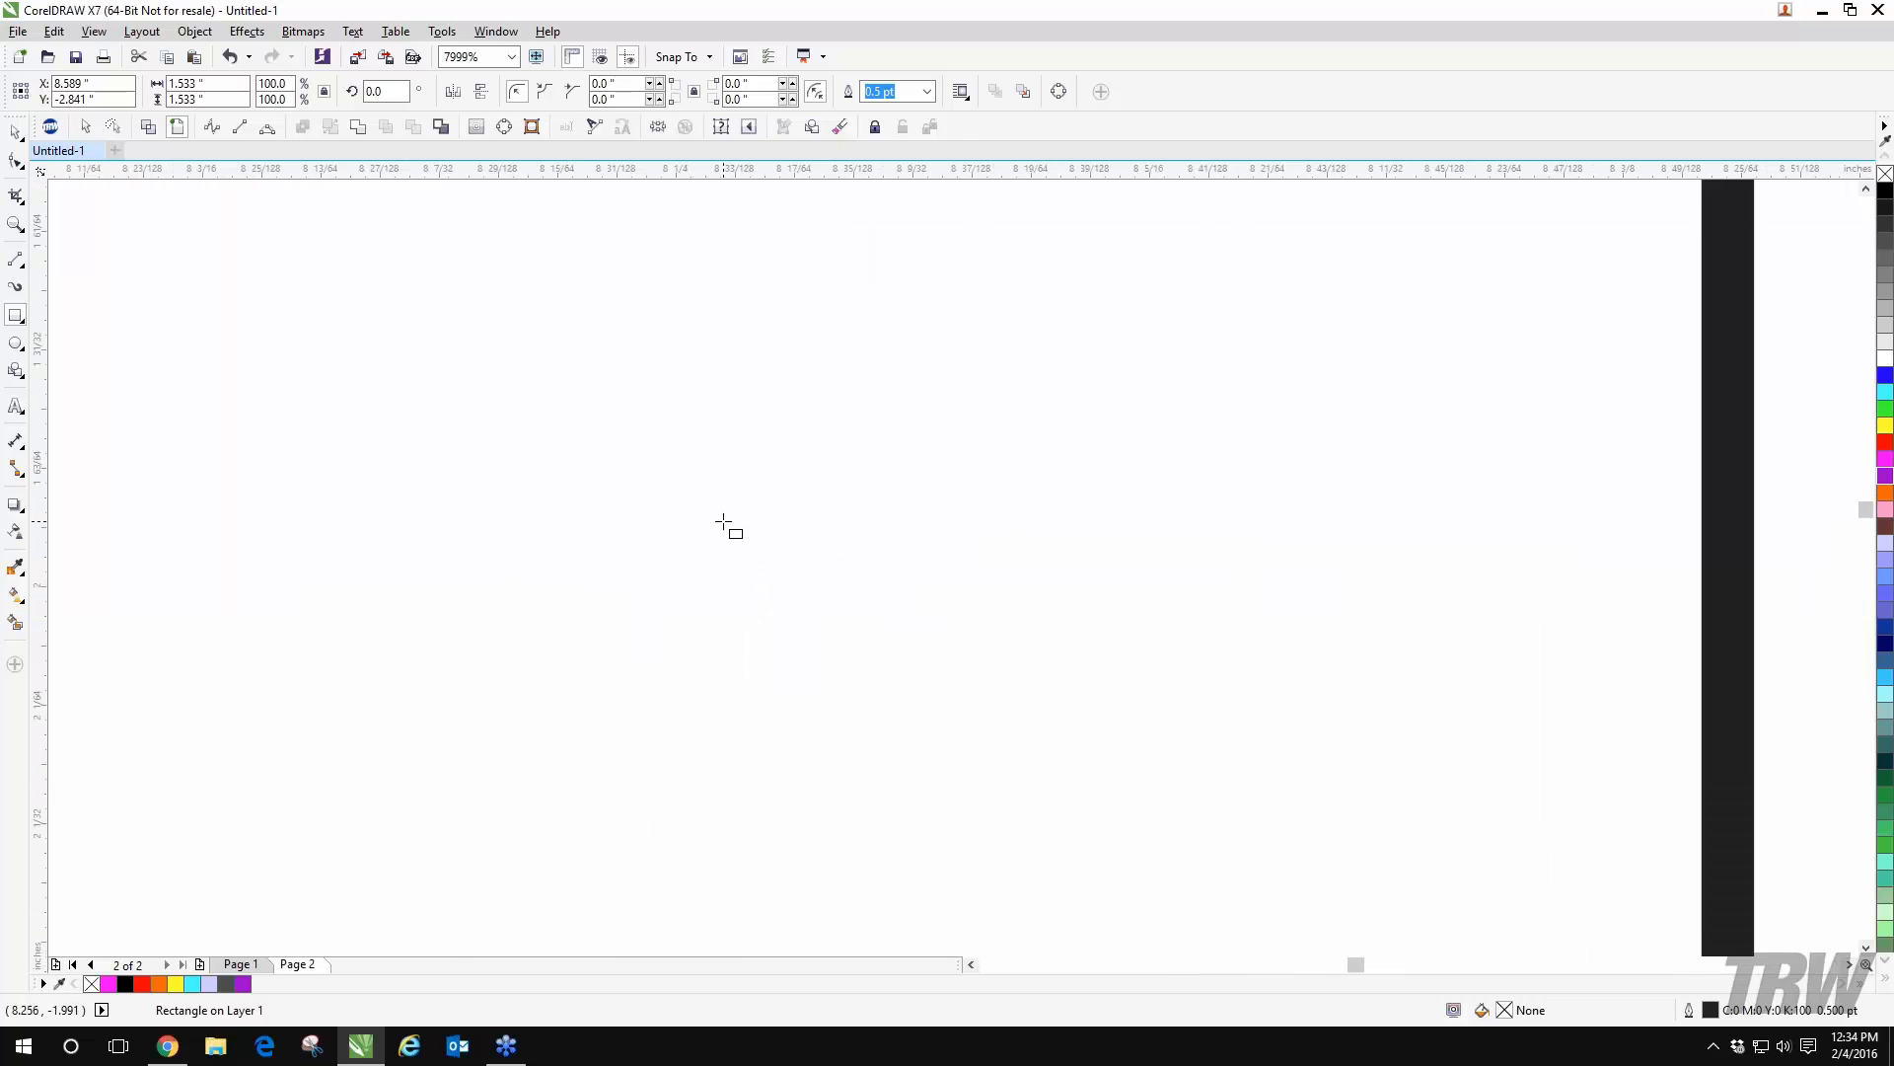
pyautogui.scroll(-10, 720, 528)
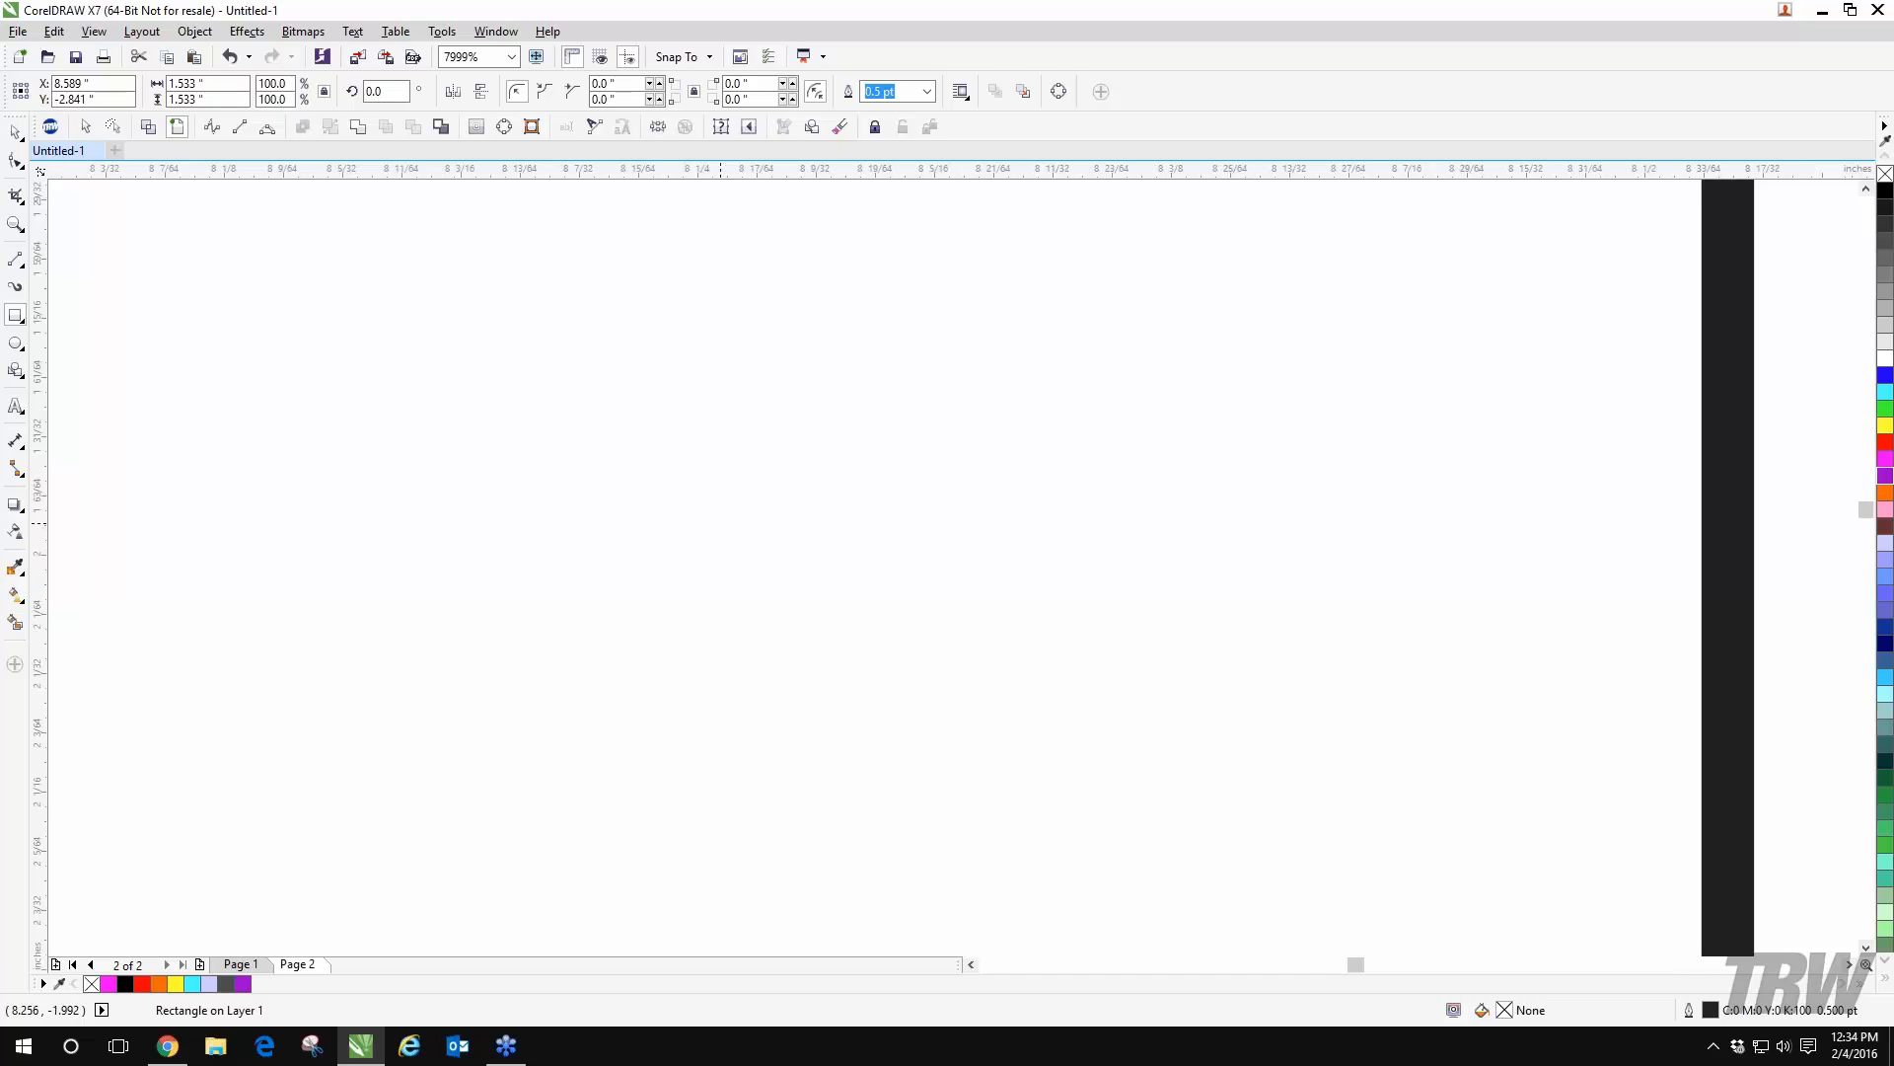
pyautogui.scroll(-4, 720, 524)
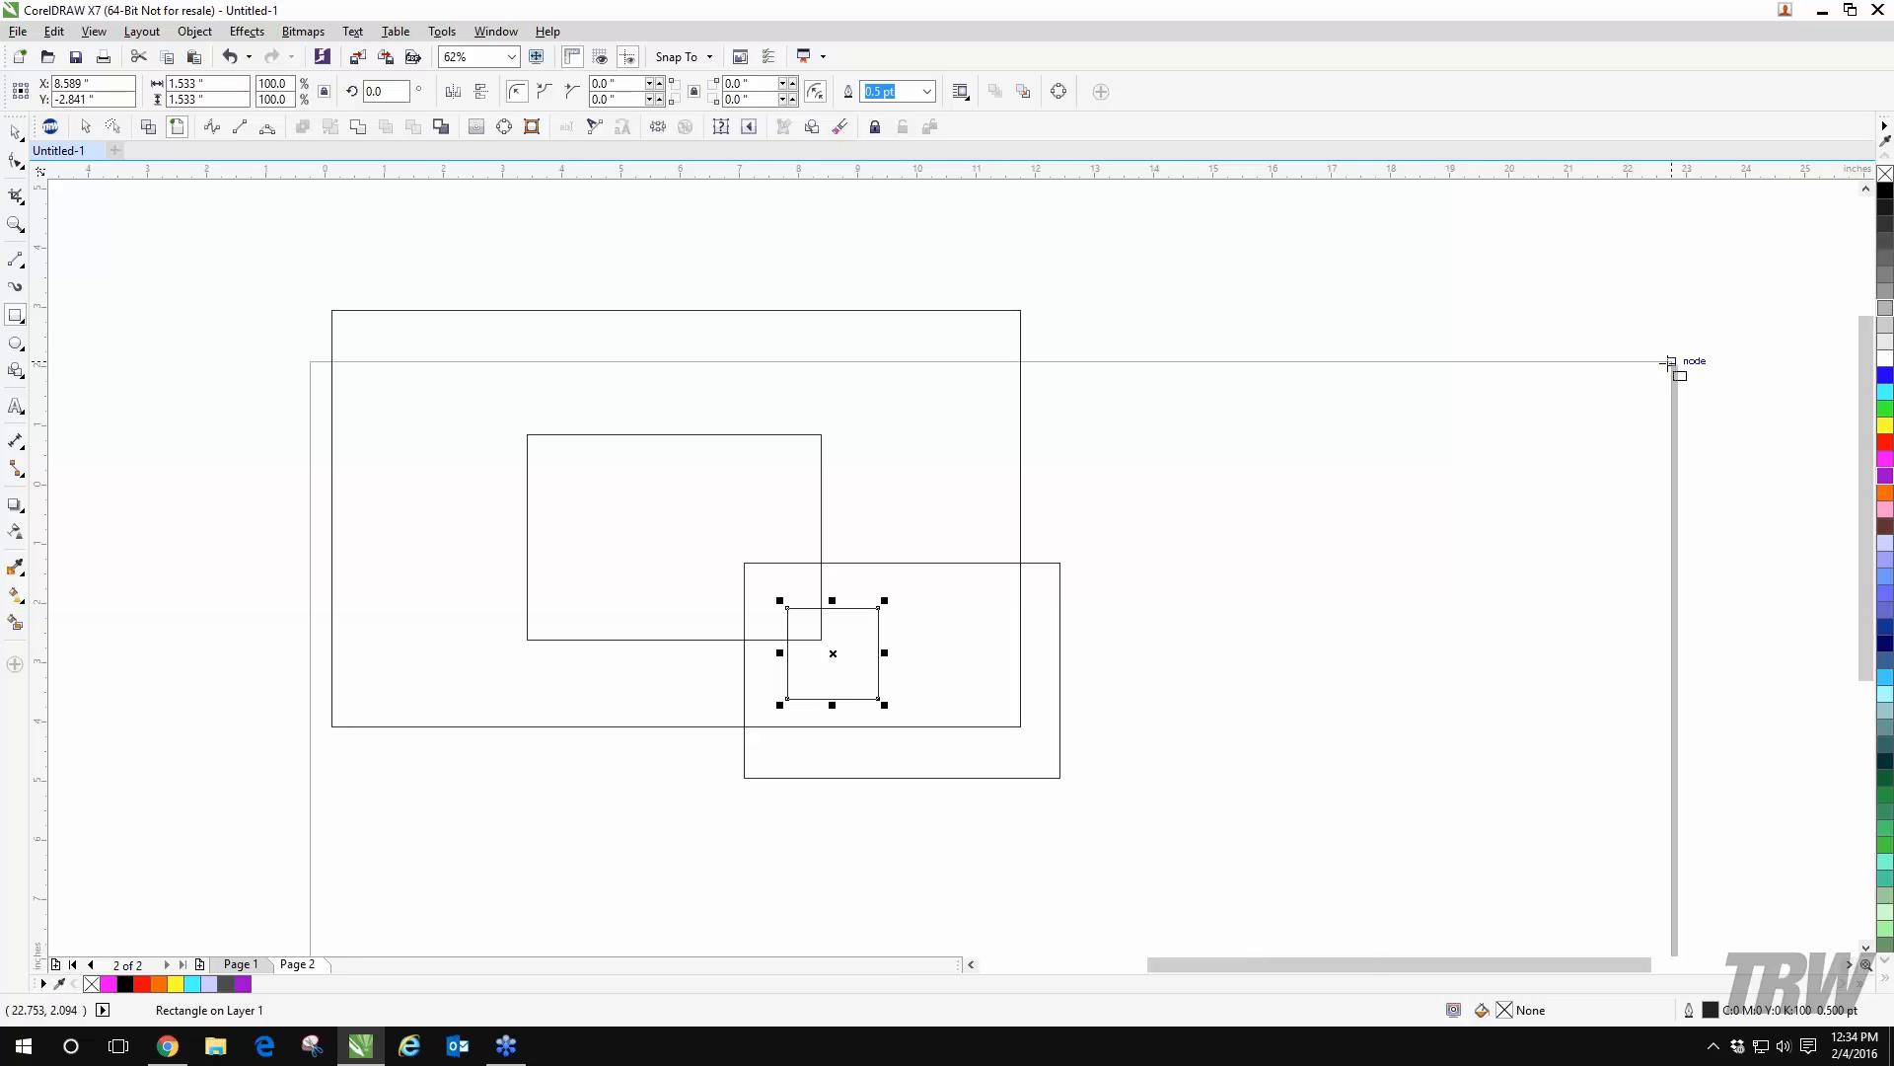
pyautogui.scroll(10, 1667, 363)
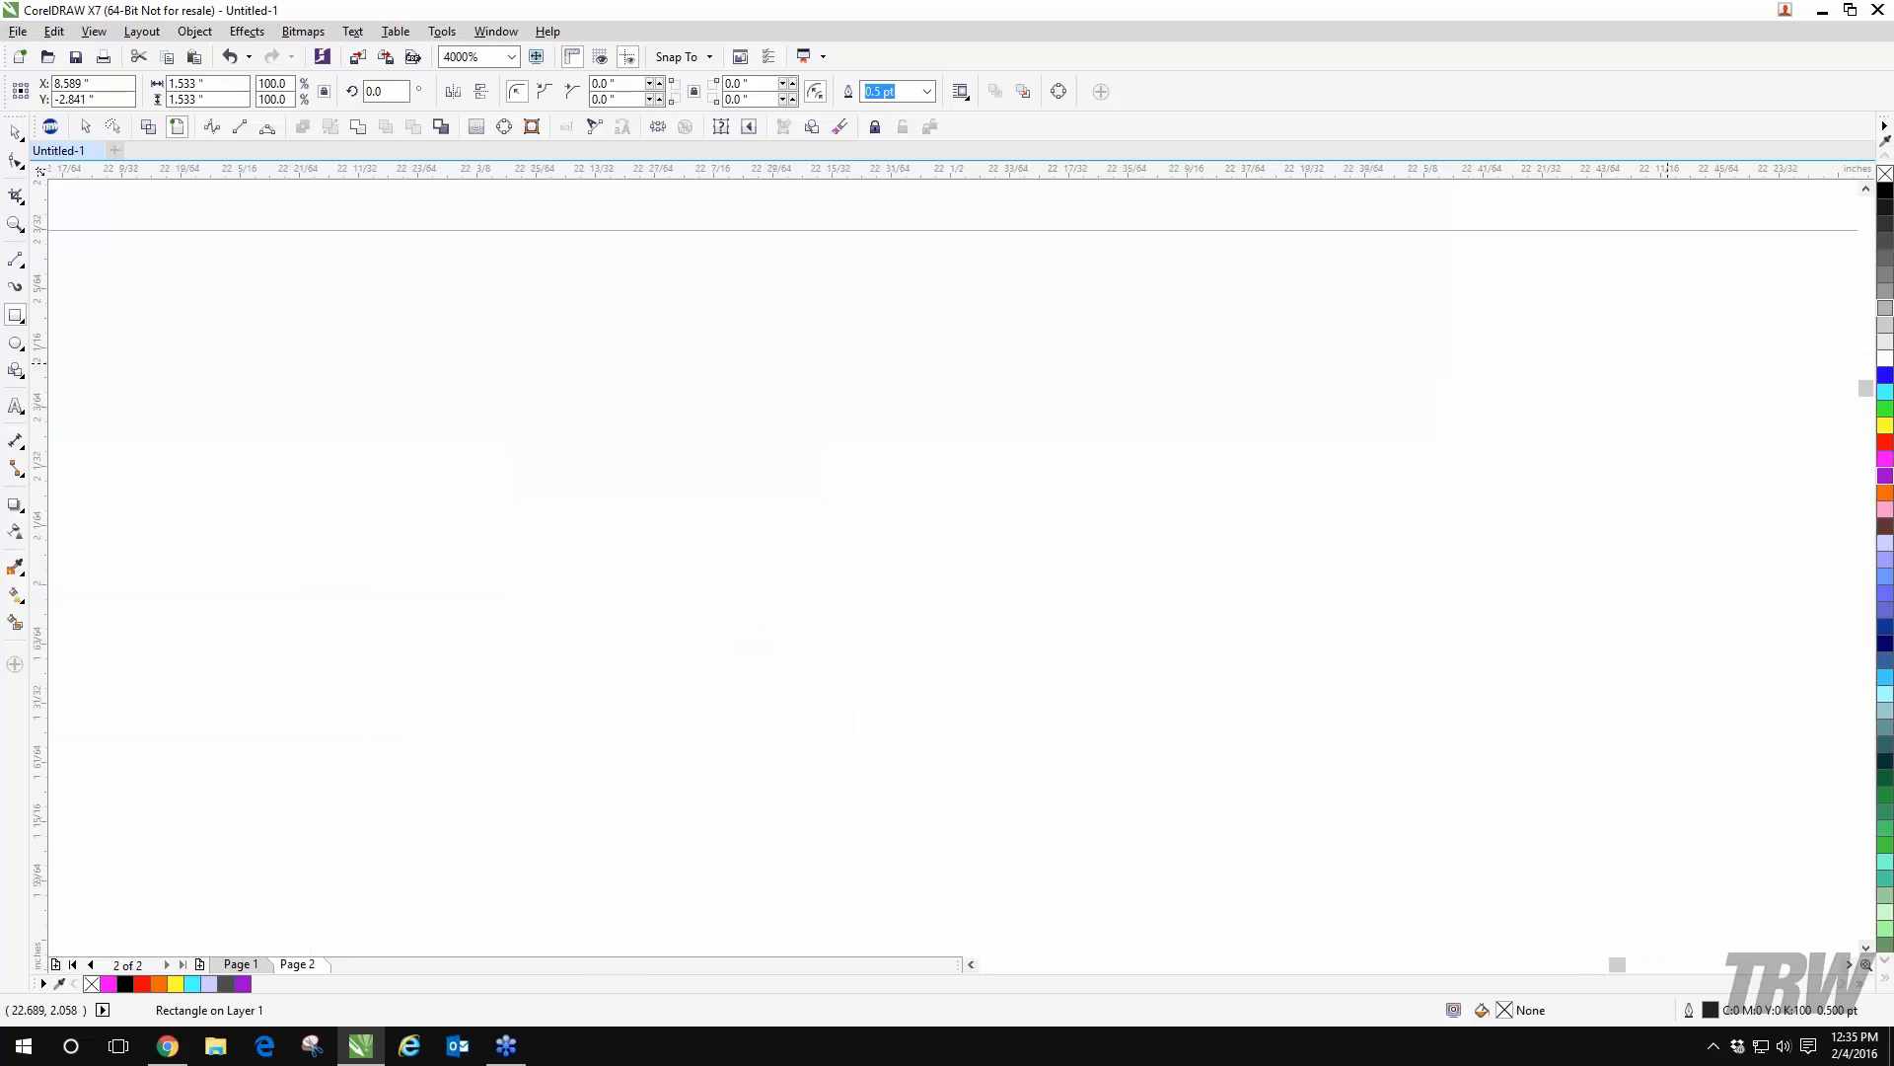
pyautogui.scroll(-10, 1667, 362)
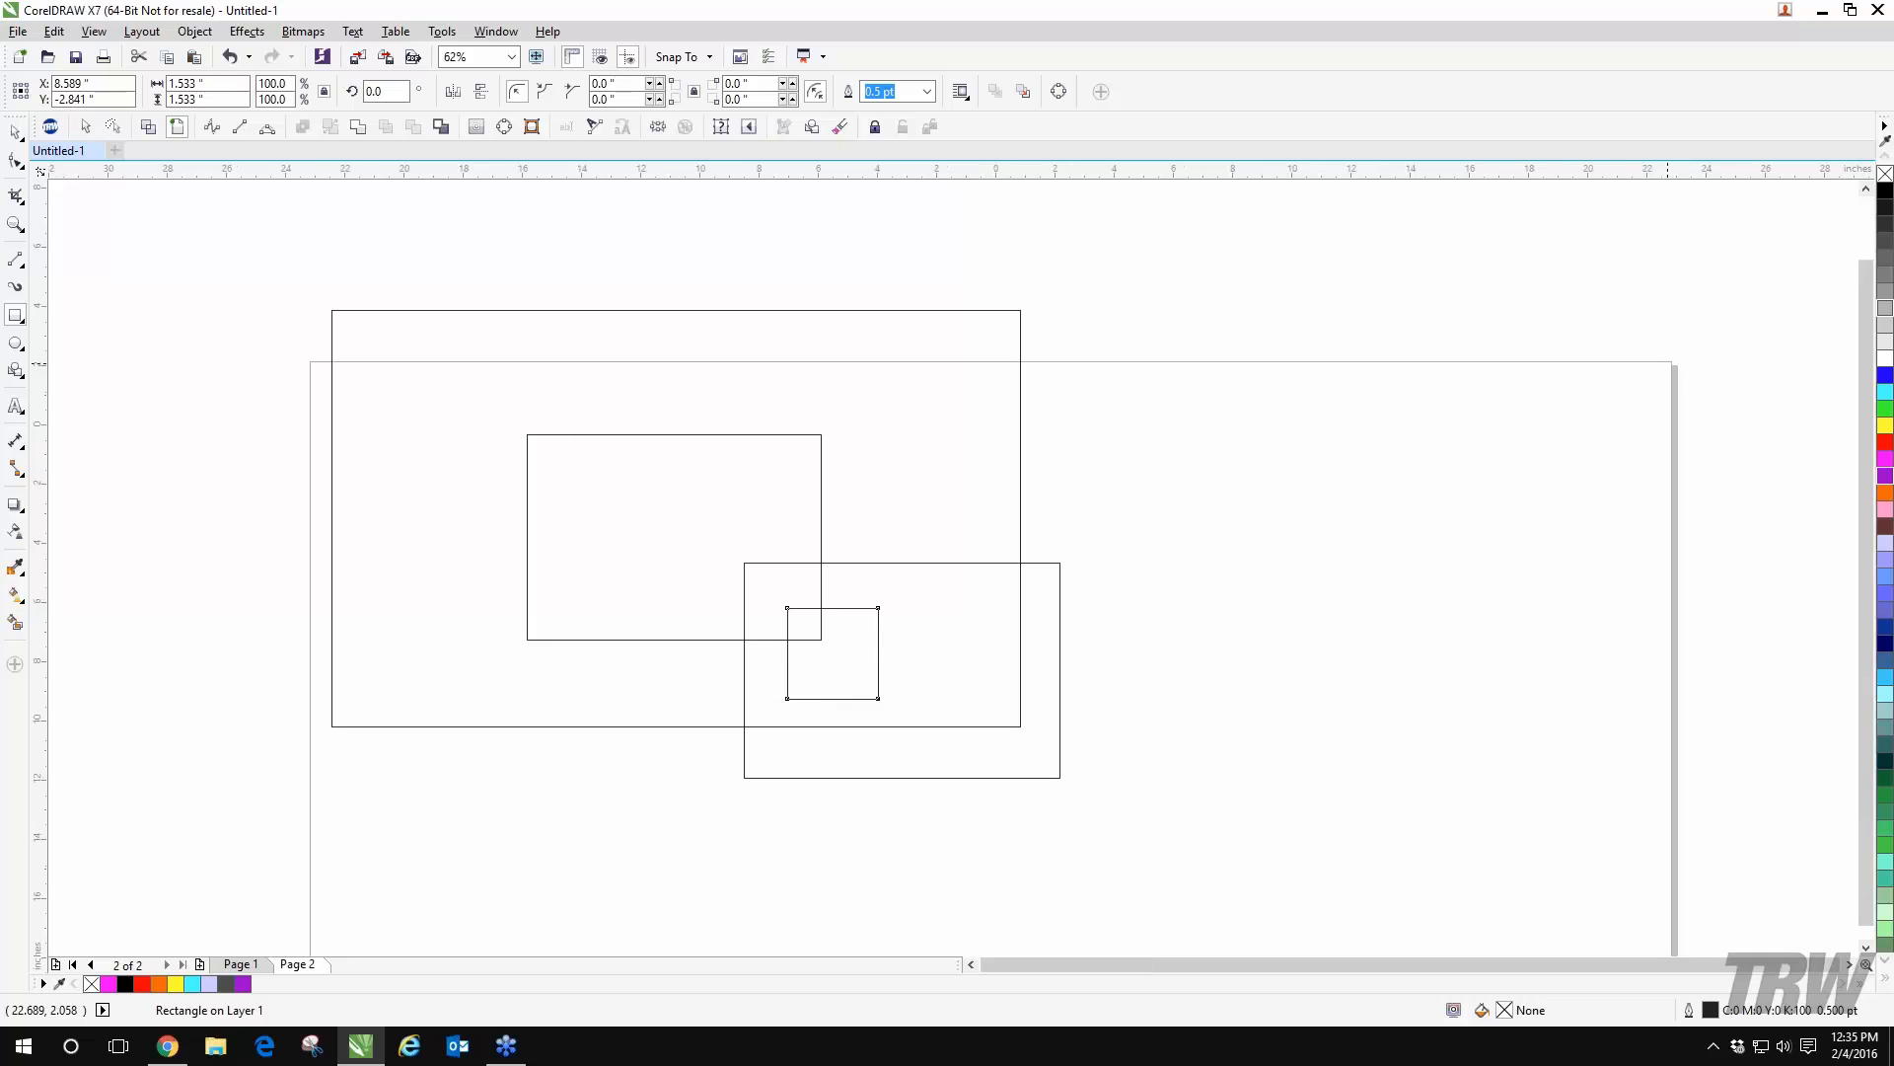
pyautogui.scroll(-5, 1668, 362)
pyautogui.moveTo(1632, 373); pyautogui.dragTo(941, 475)
pyautogui.scroll(1, 941, 475)
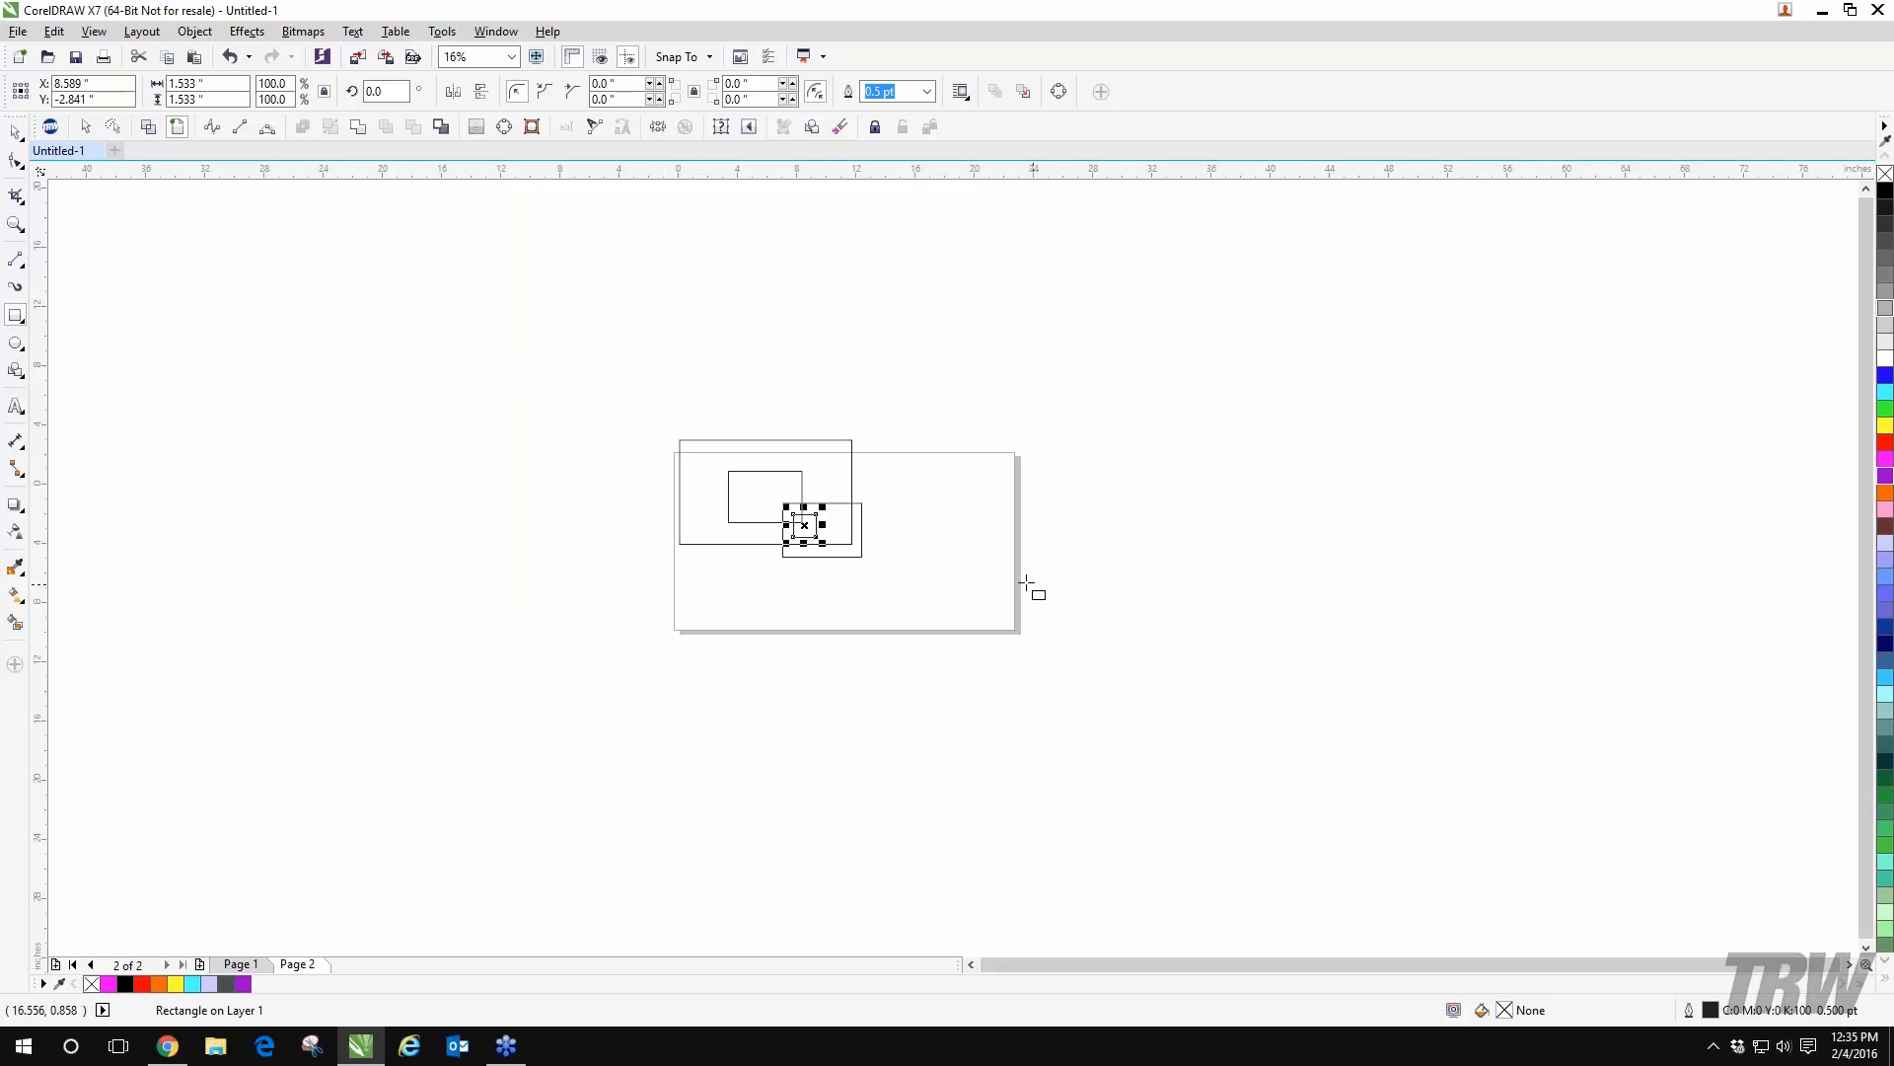
pyautogui.scroll(1, 988, 569)
pyautogui.moveTo(629, 467); pyautogui.dragTo(683, 599)
pyautogui.scroll(1, 684, 599)
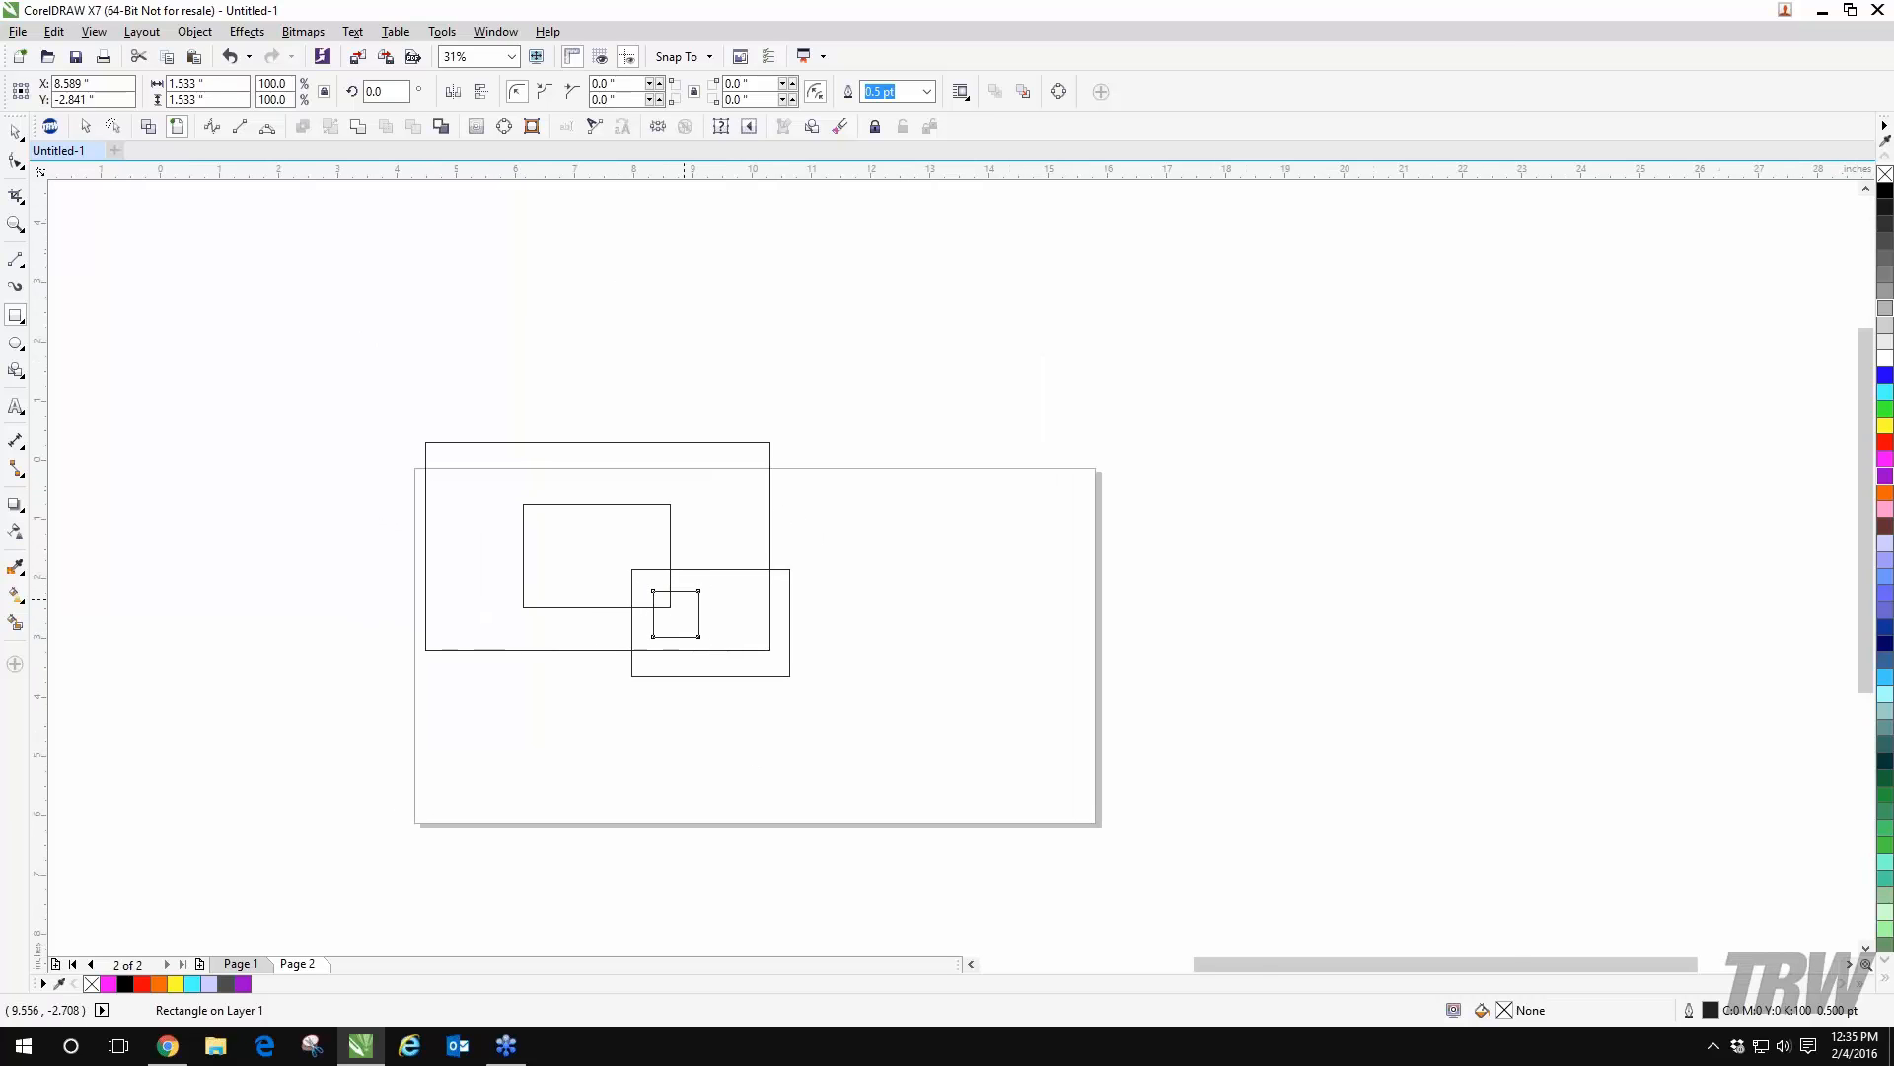
pyautogui.scroll(3, 603, 538)
pyautogui.scroll(-3, 589, 539)
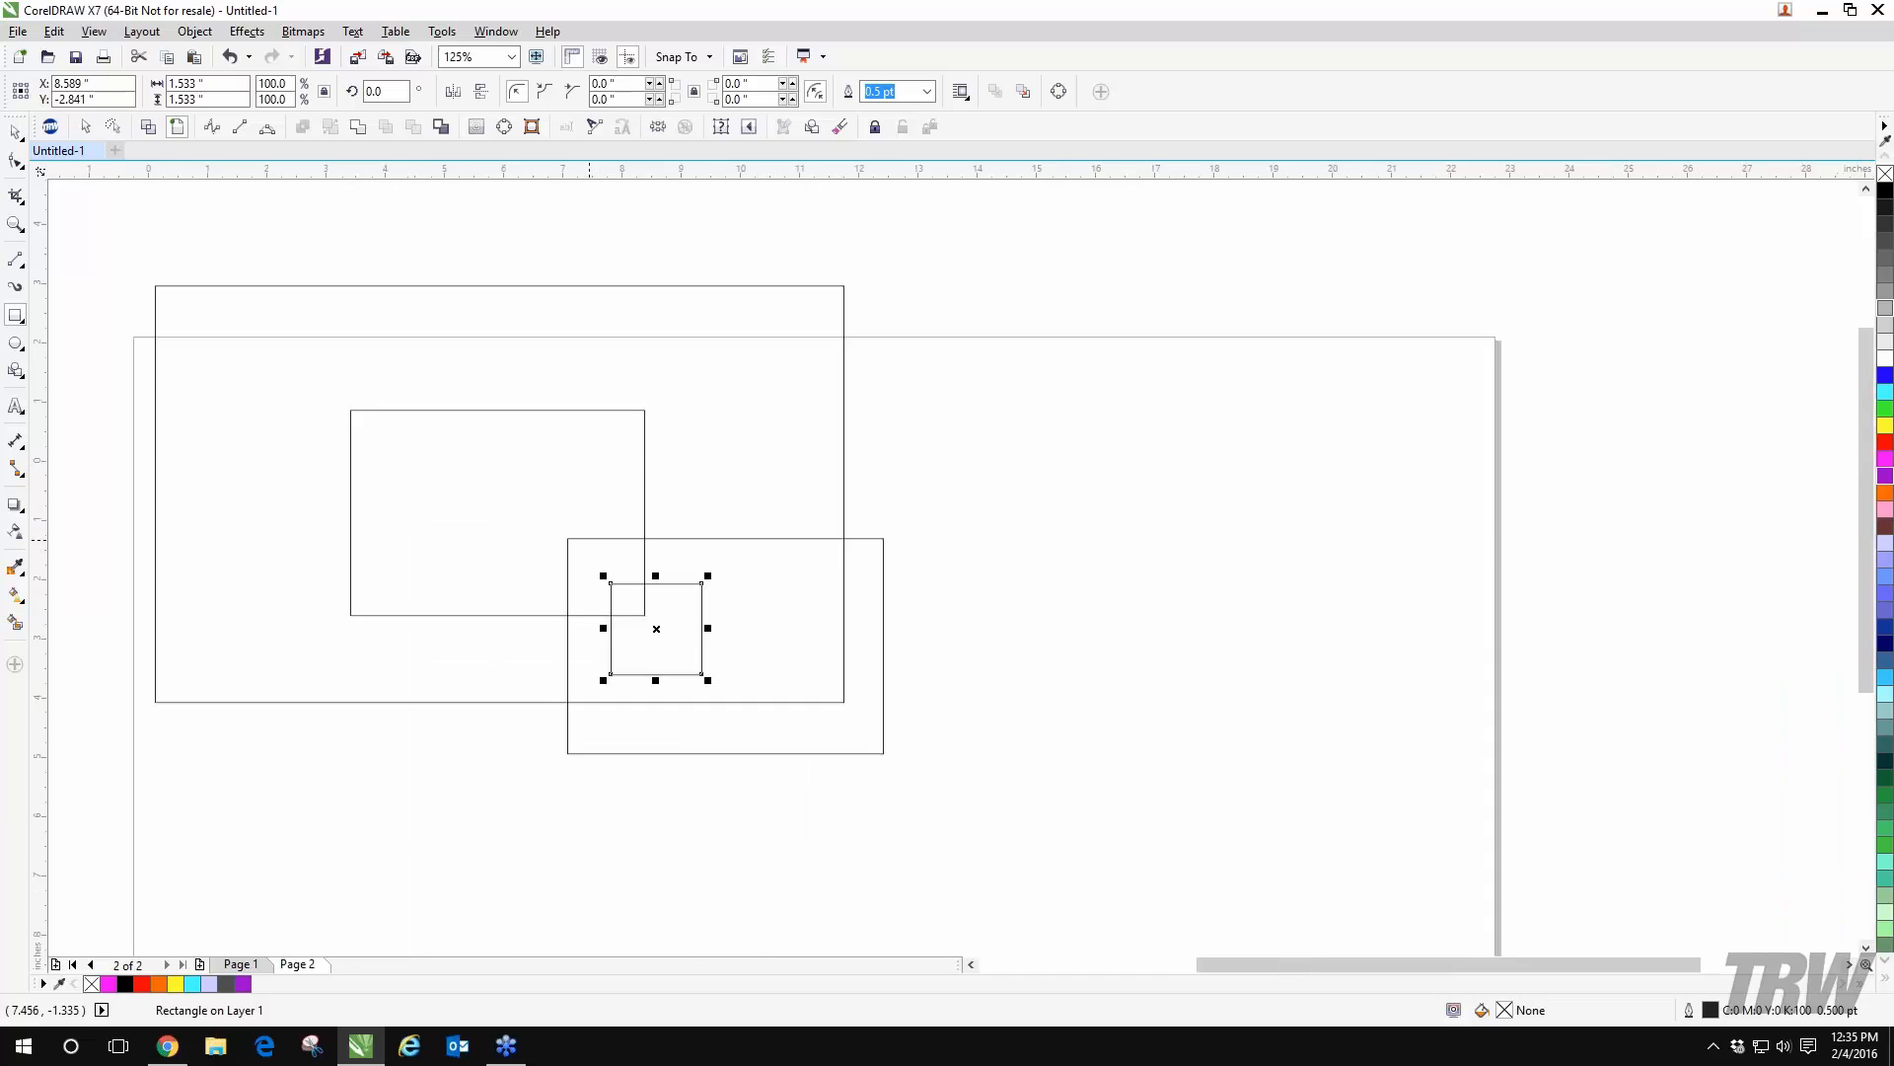
pyautogui.scroll(-2, 601, 550)
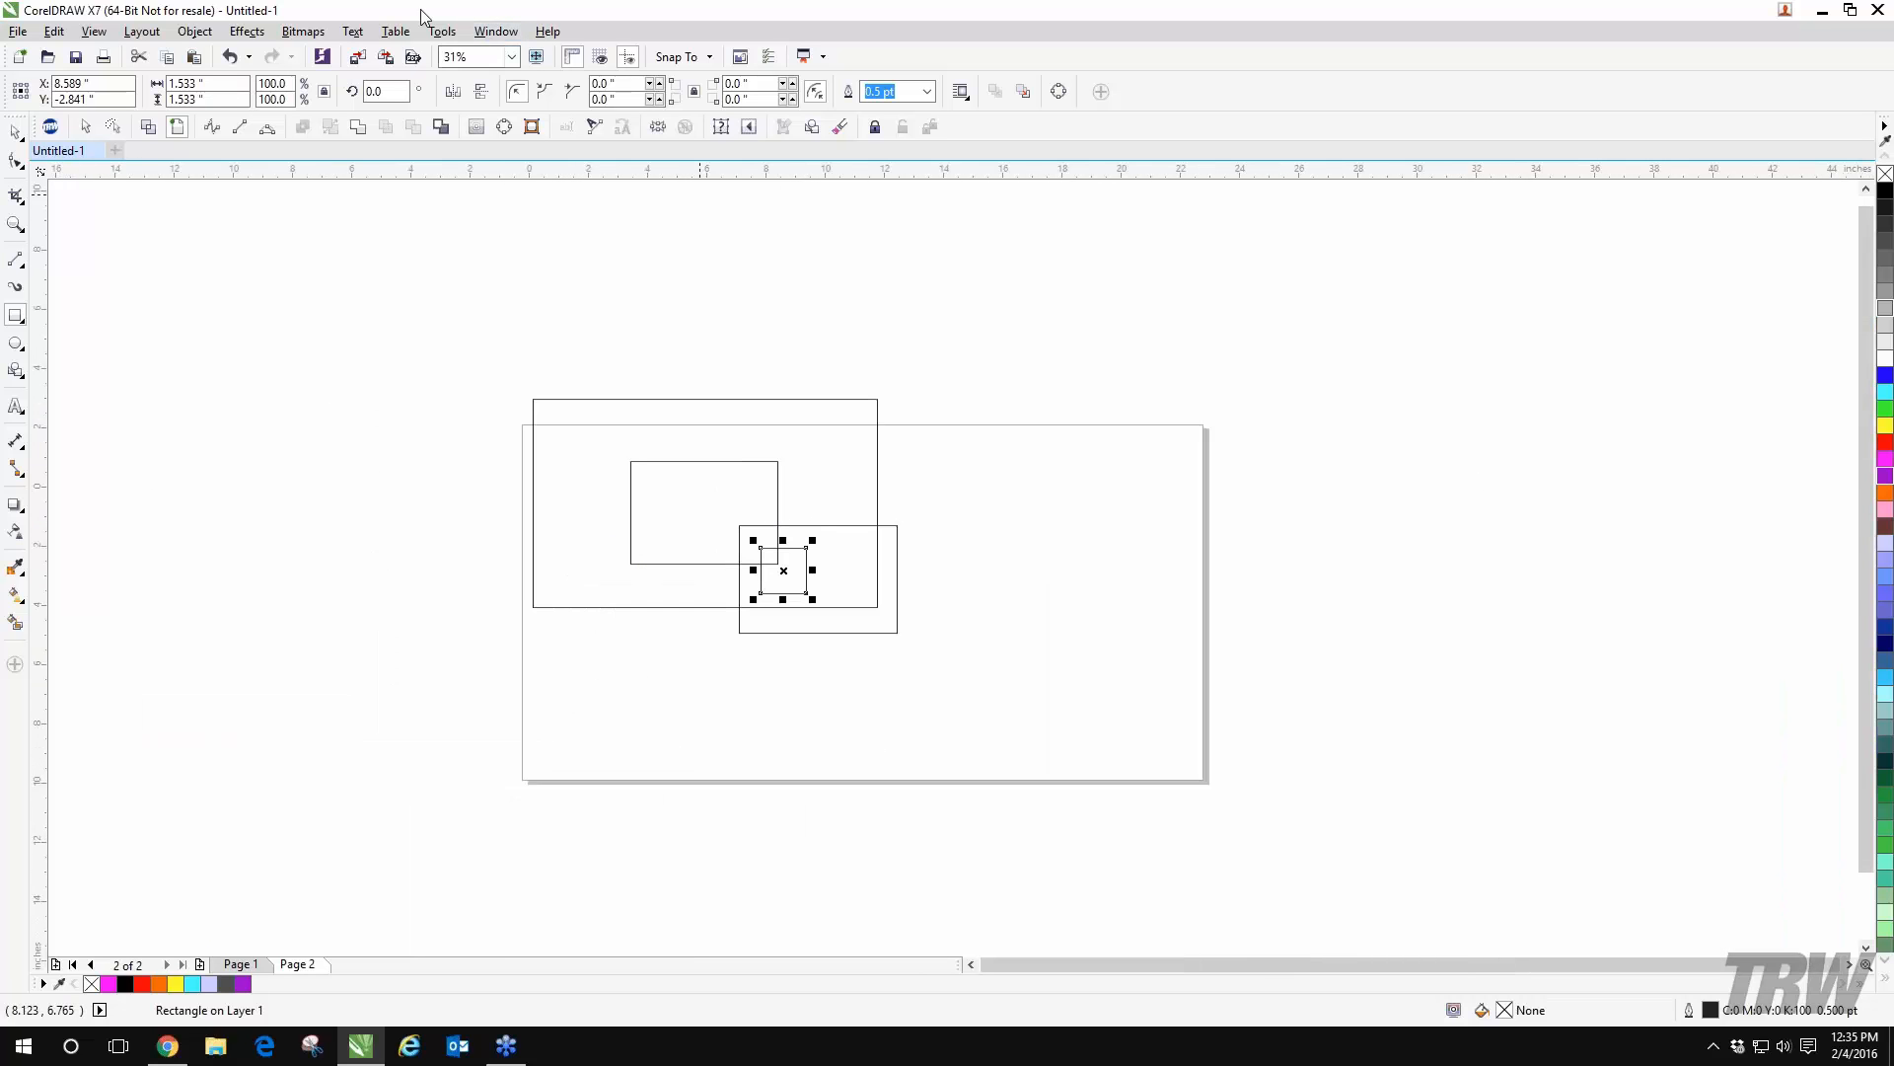
# - Open the customization options and review the workspace settings, including Display, General, Edit, PowerClip Frame, Snap to Objects, Warnings and Save
pyautogui.click(460, 38)
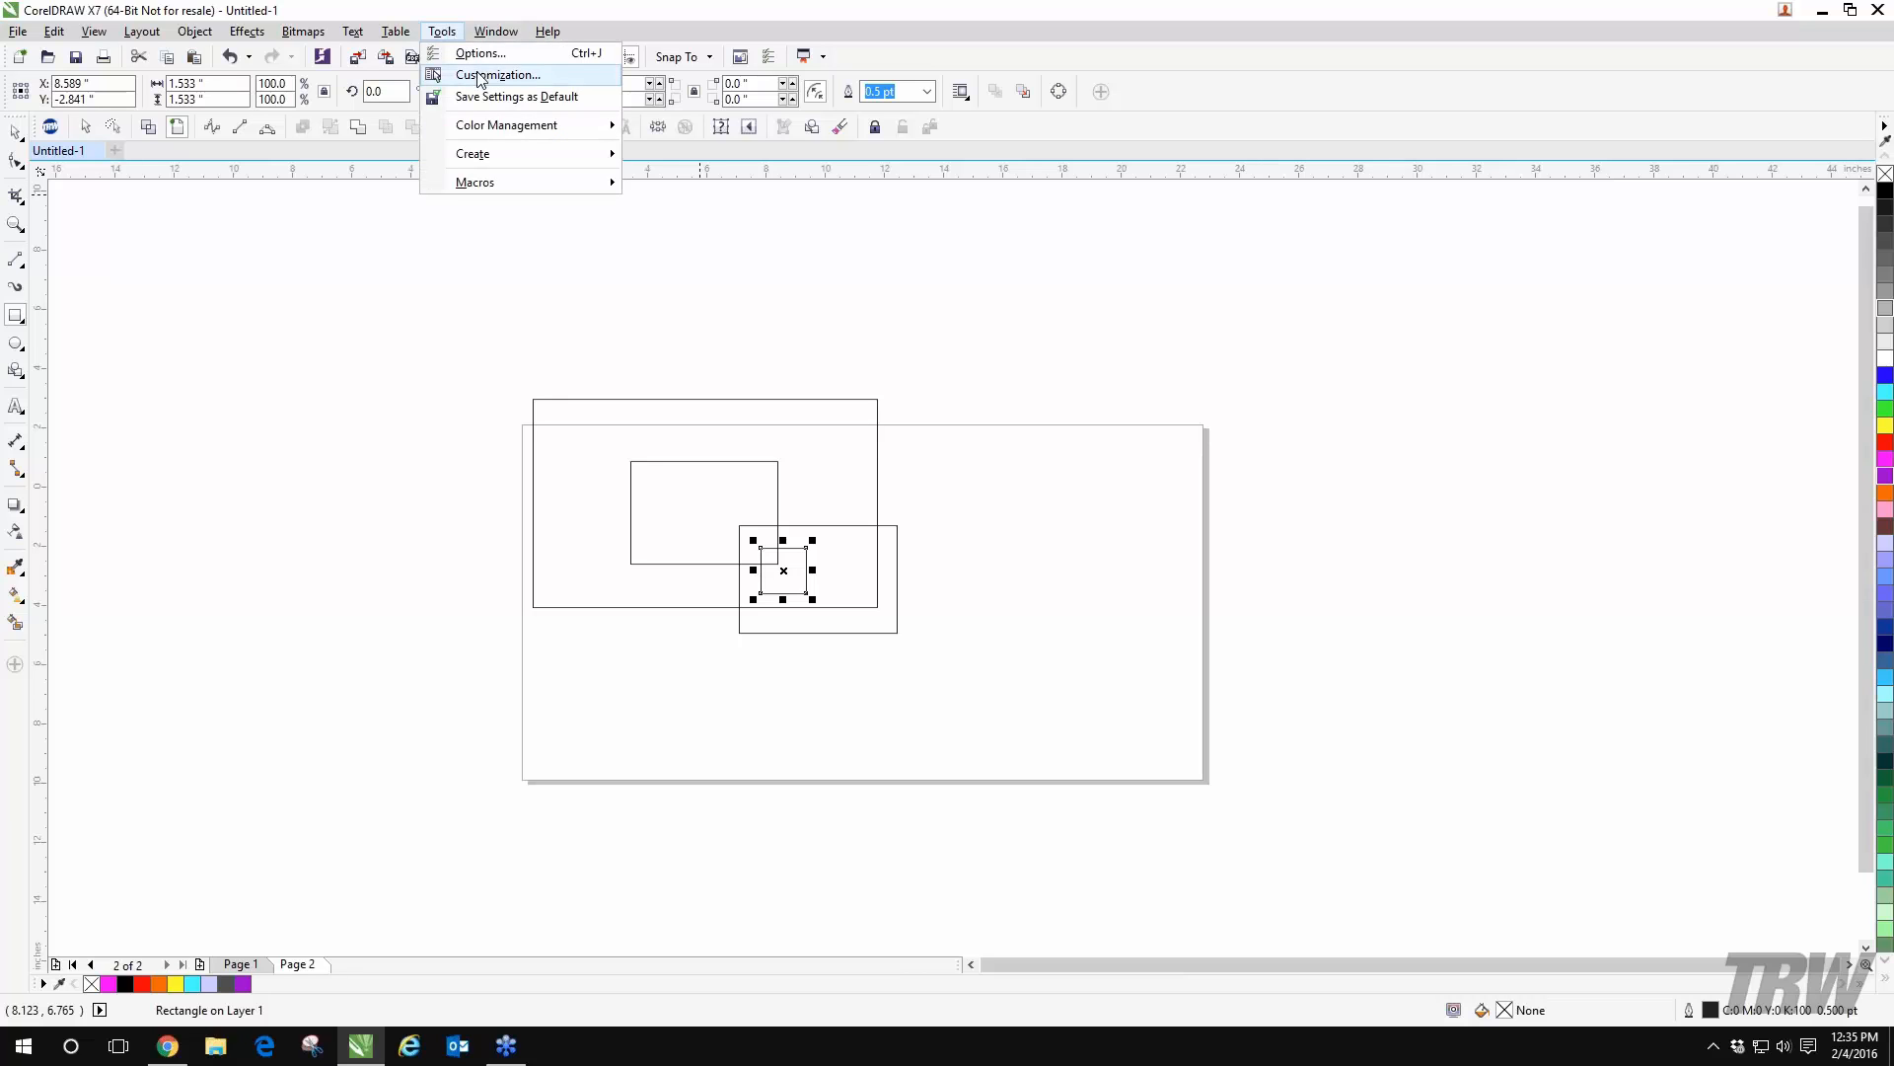
pyautogui.click(481, 77)
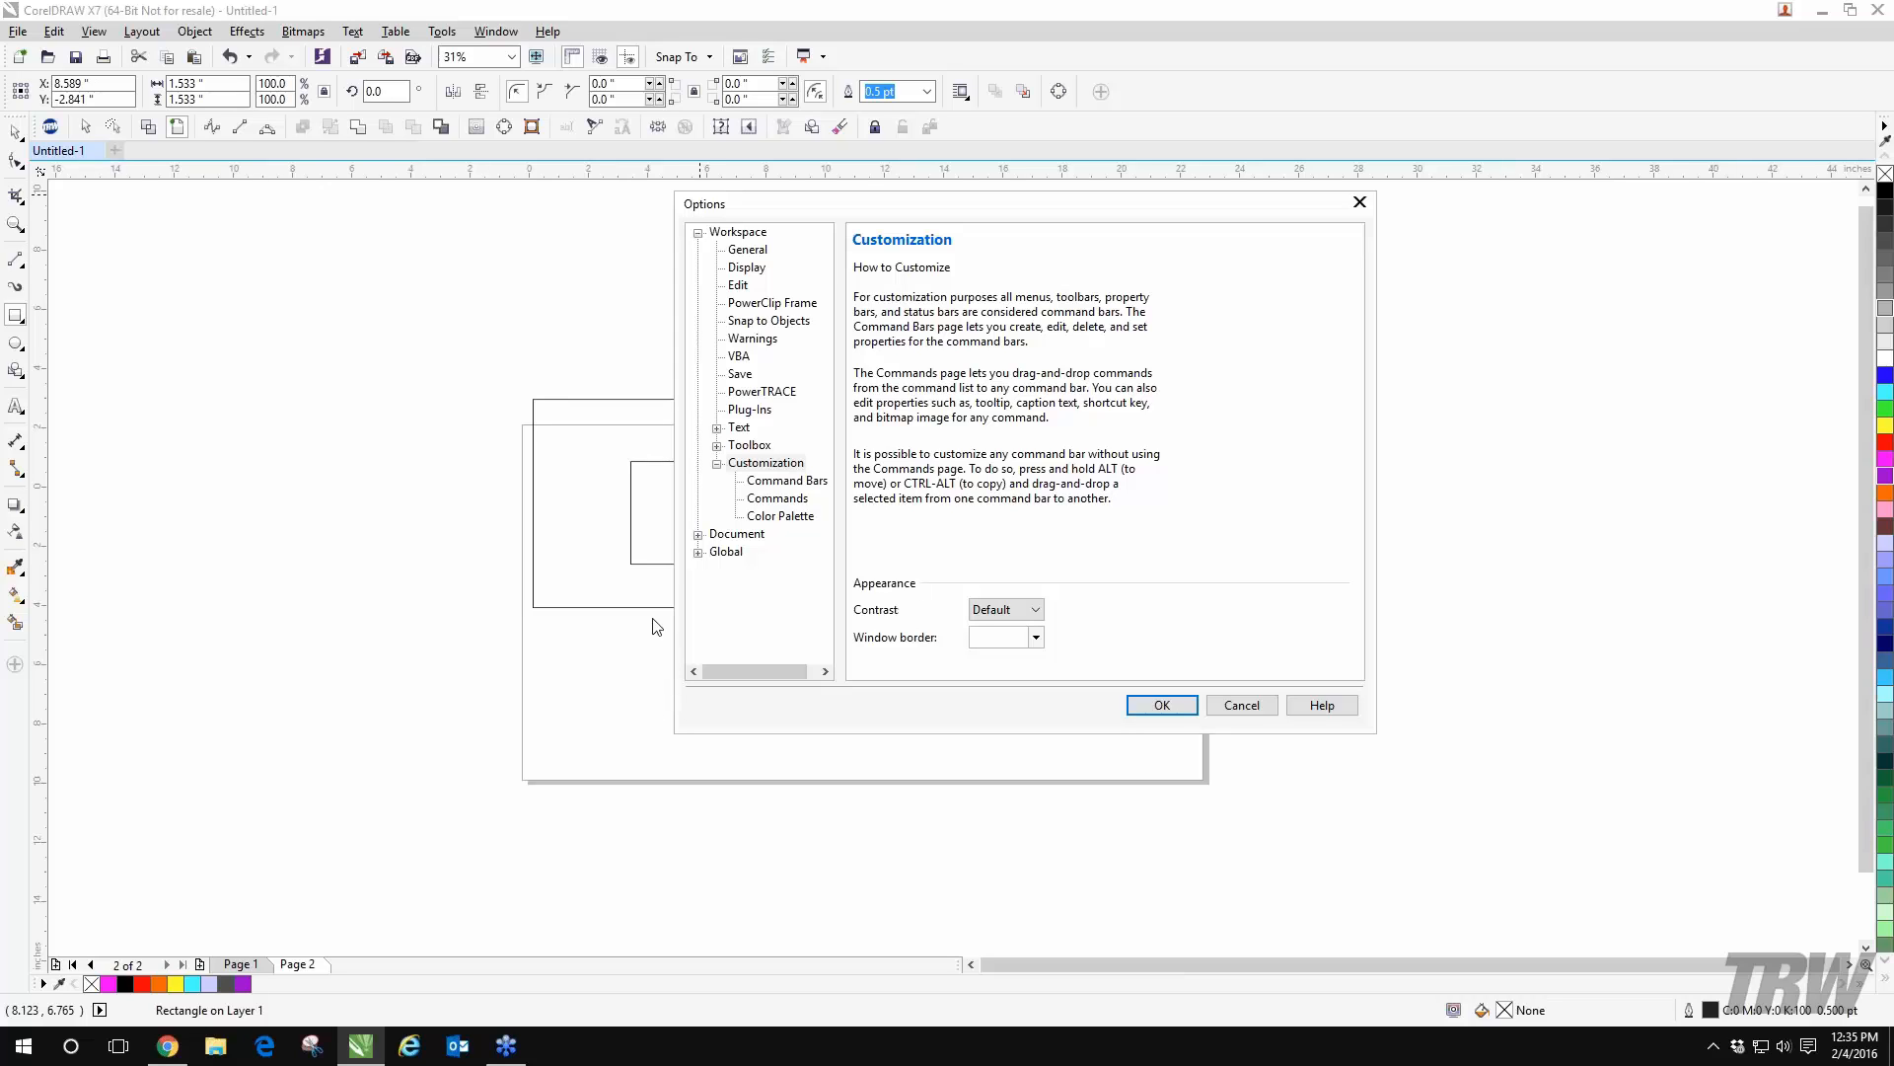
pyautogui.click(752, 270)
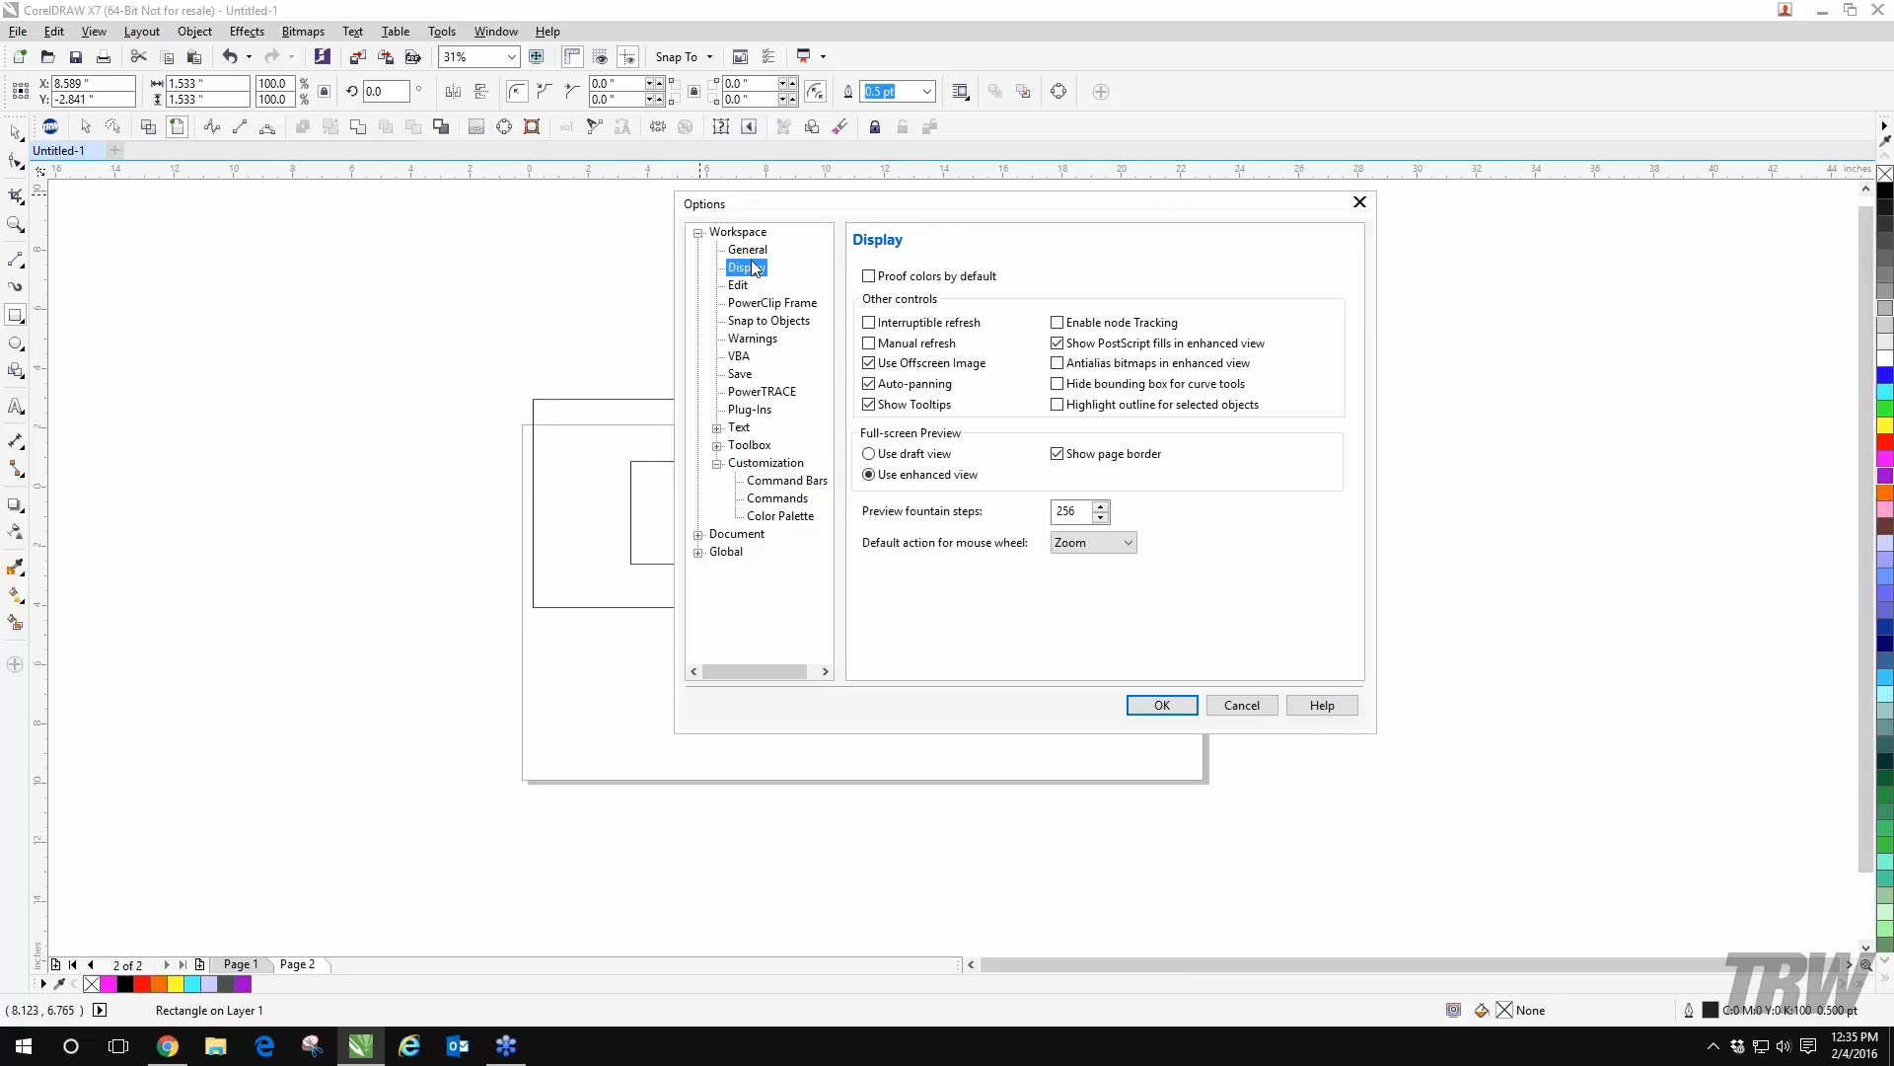
pyautogui.click(752, 254)
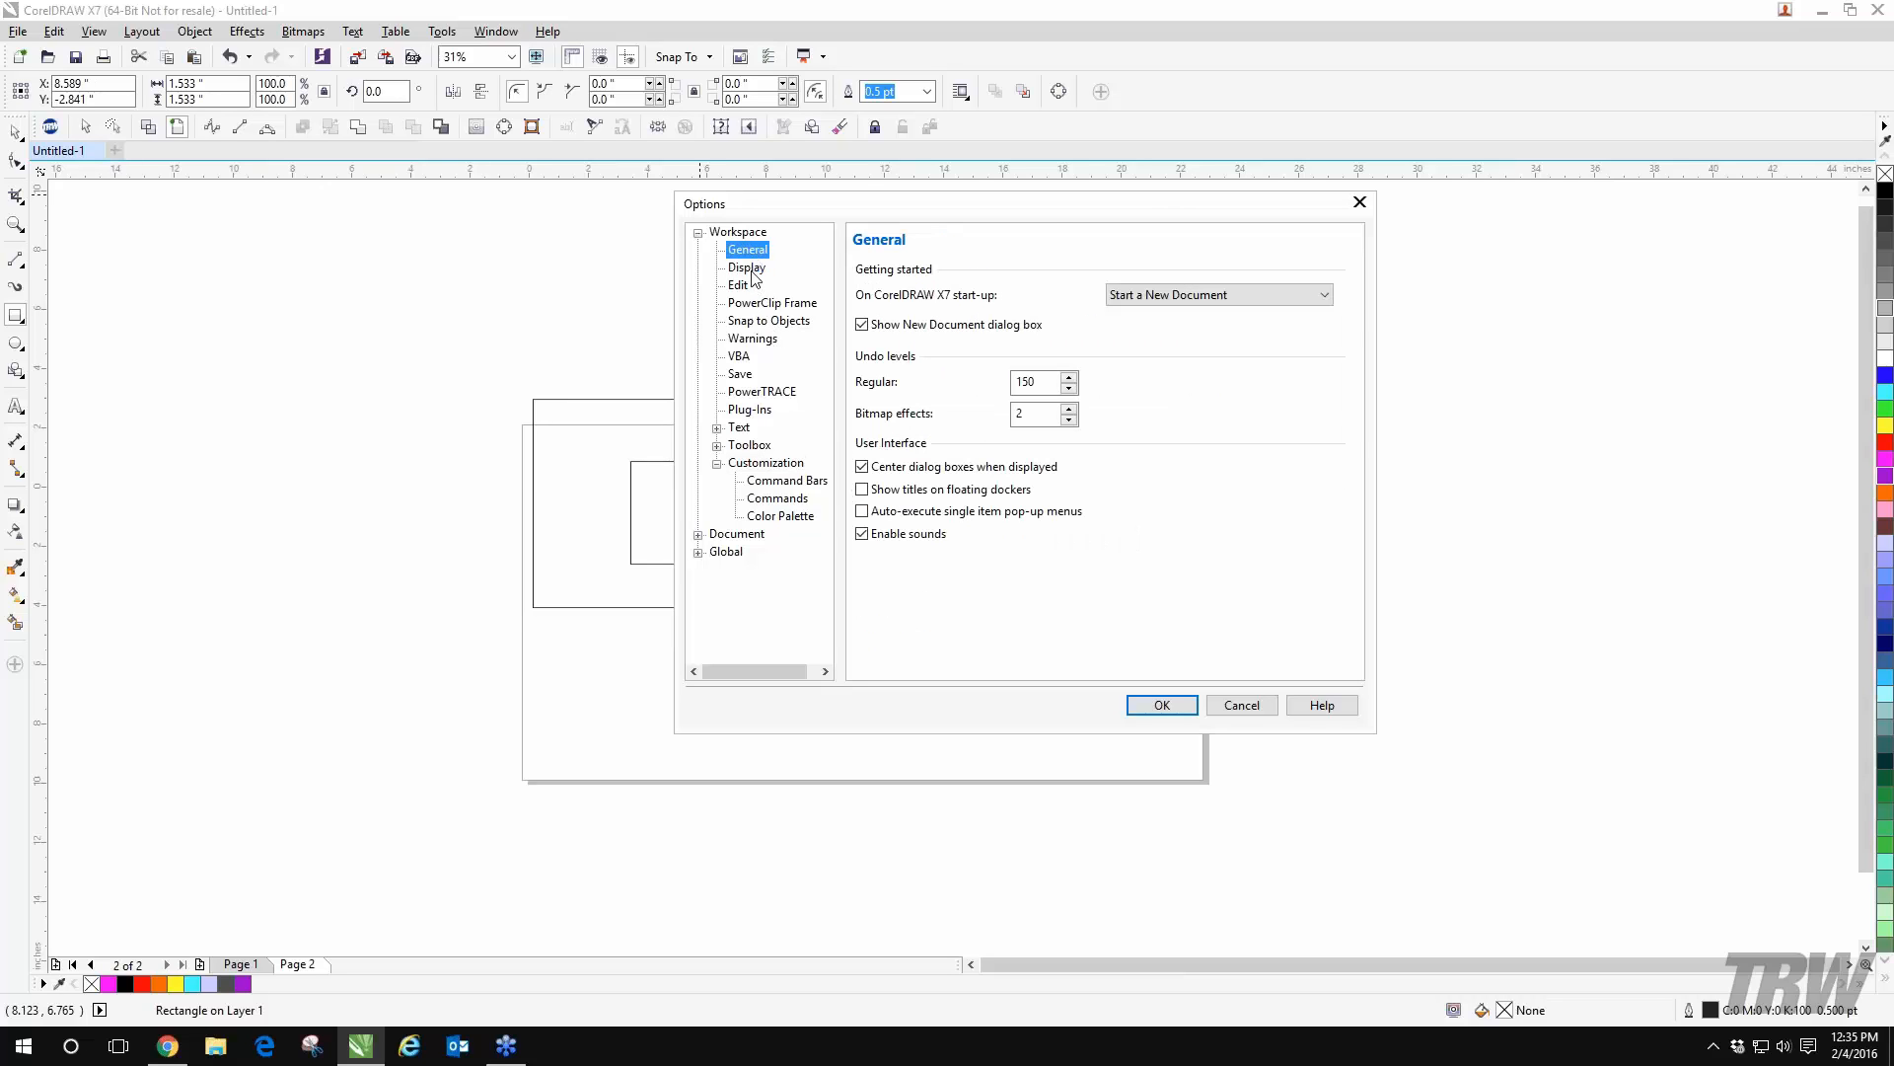
pyautogui.click(754, 285)
pyautogui.click(764, 303)
pyautogui.click(770, 322)
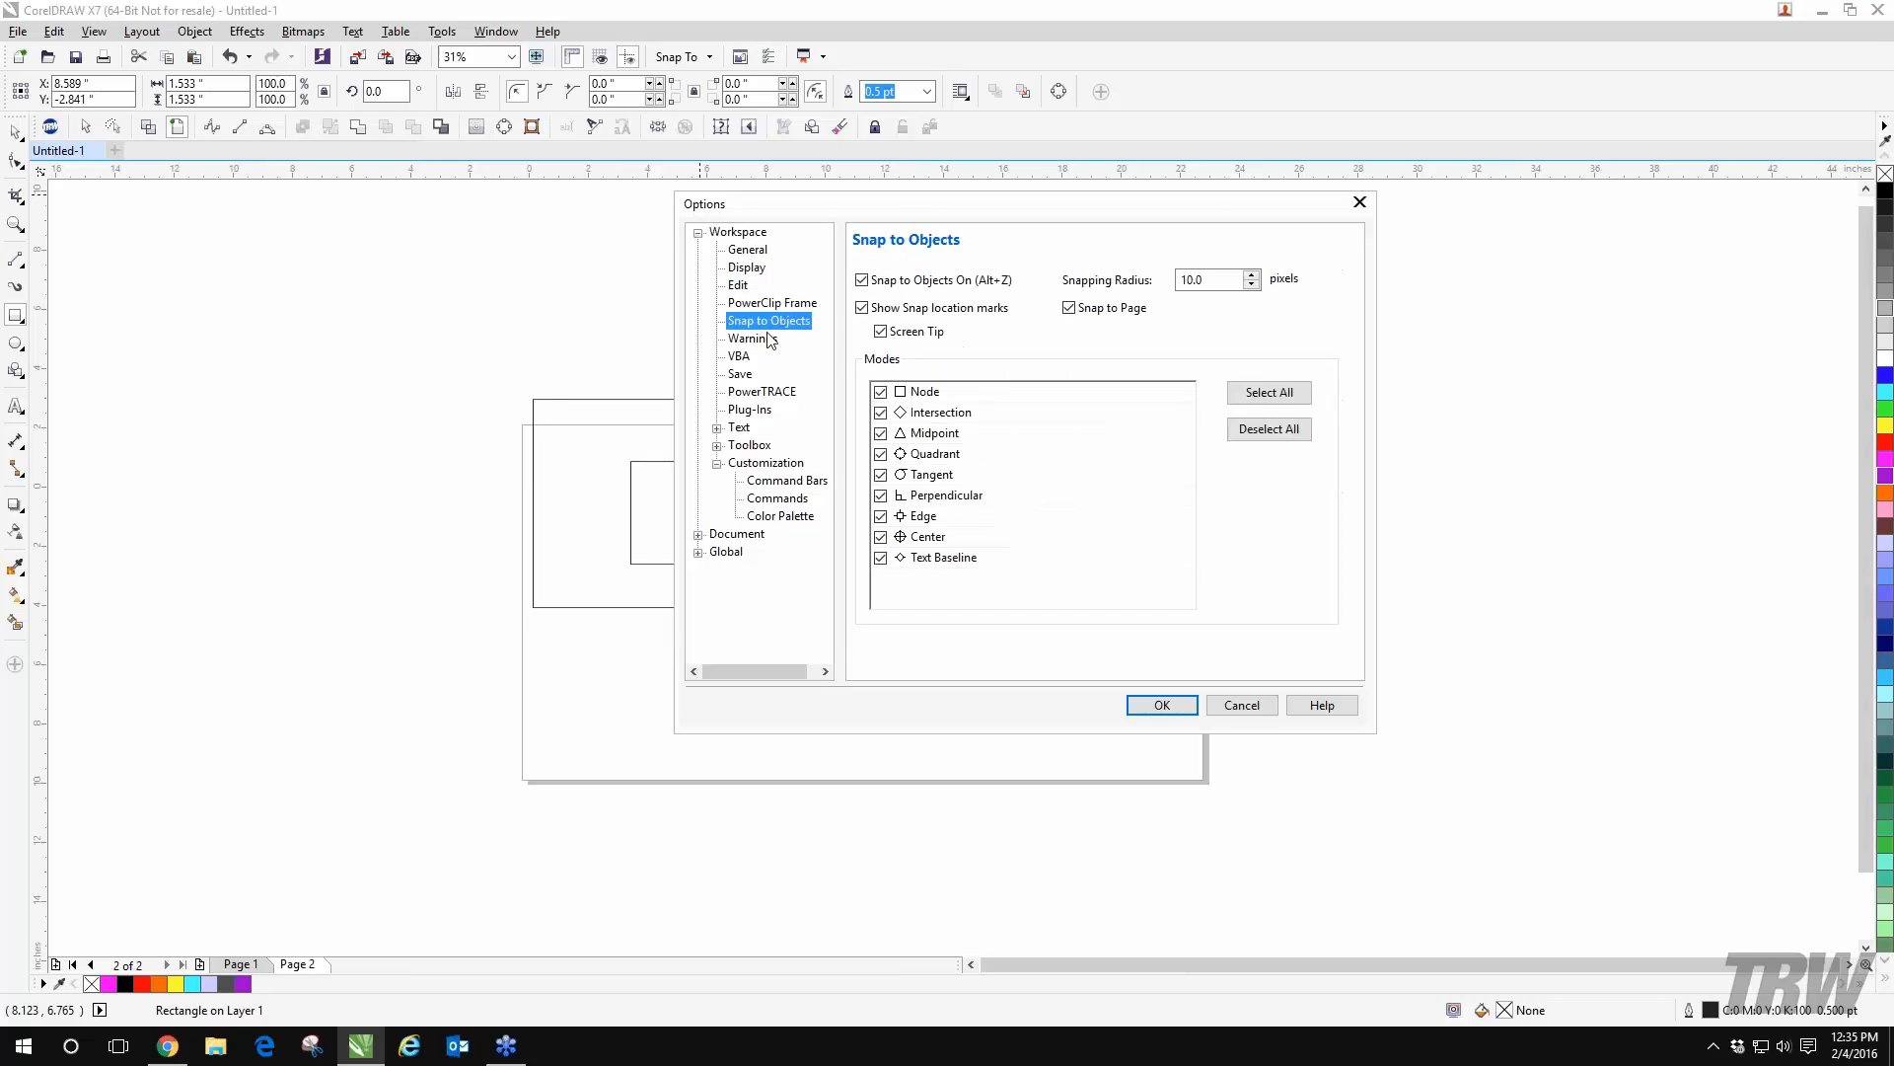
pyautogui.click(771, 341)
pyautogui.click(758, 374)
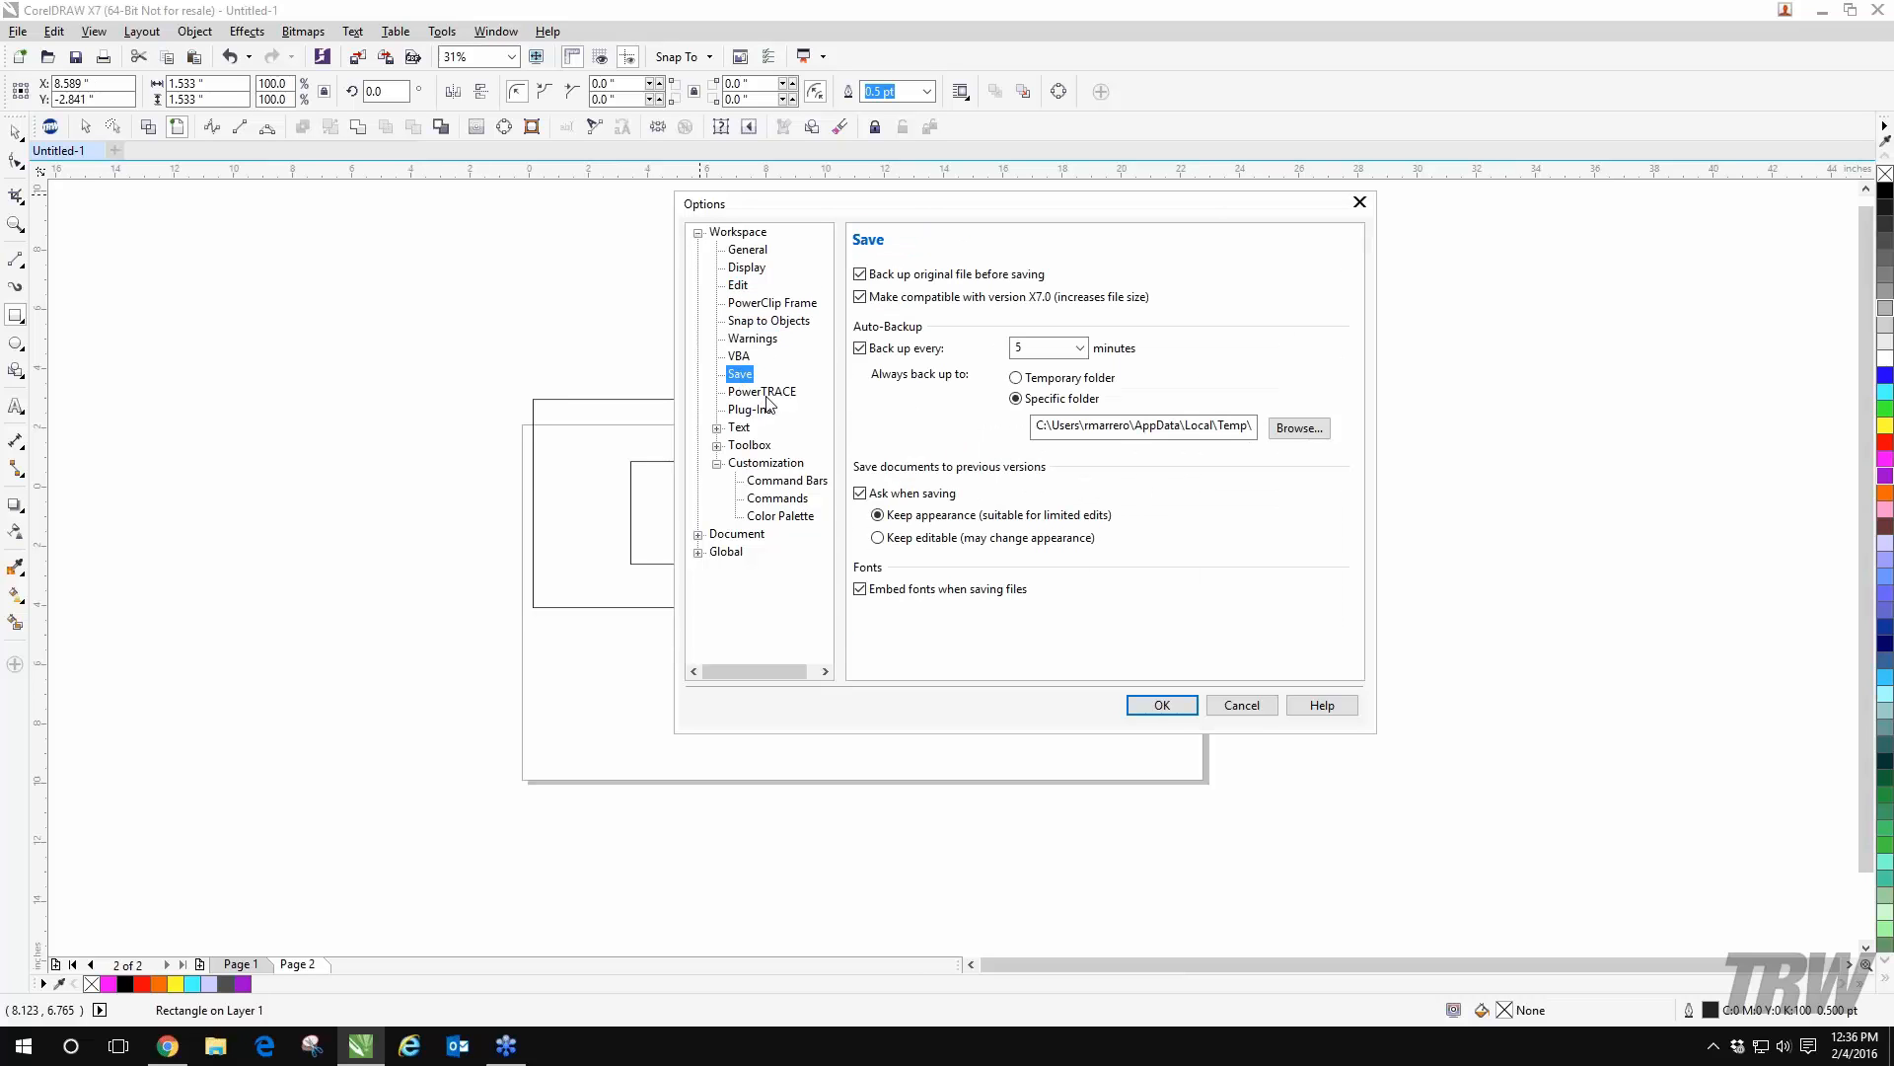
# - Look through the Command Bars, Color Palette, PowerTRACE, Plug-Ins, Toolbox and Customization option pages
pyautogui.click(784, 498)
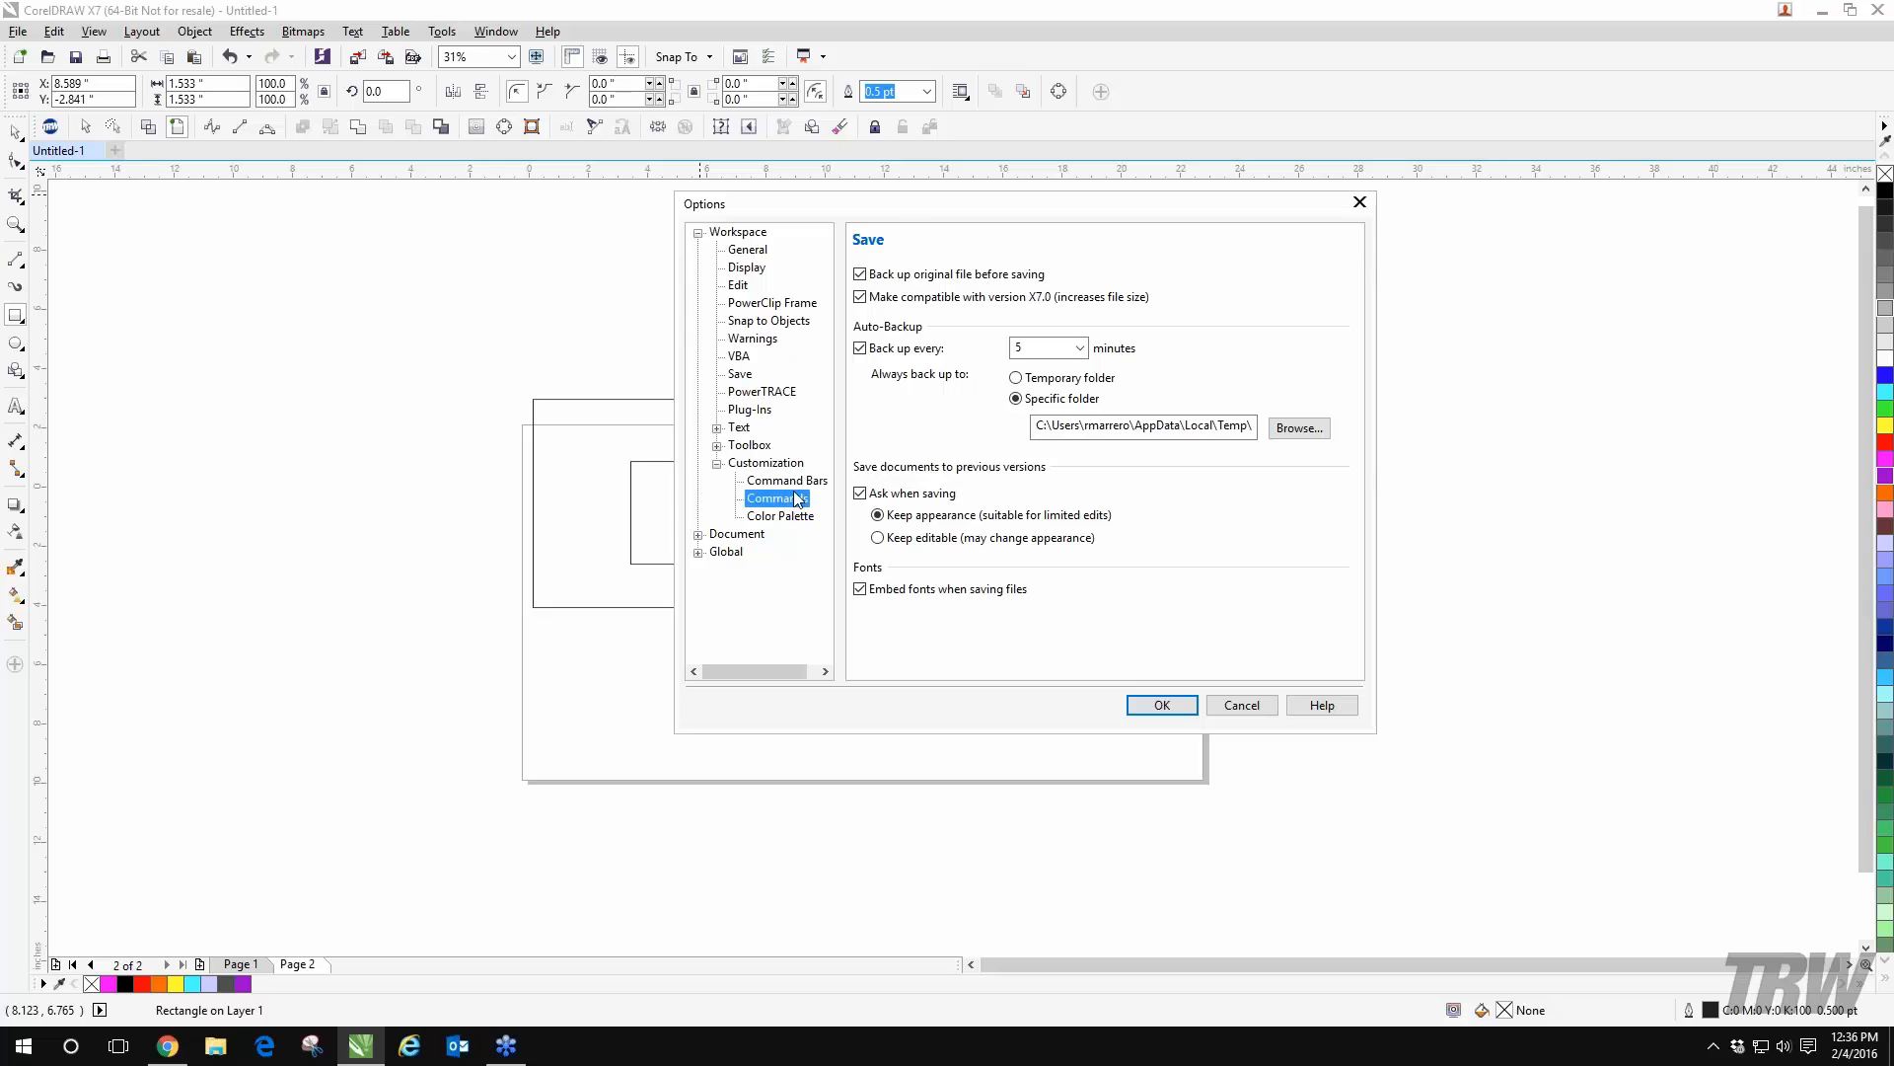
pyautogui.click(797, 483)
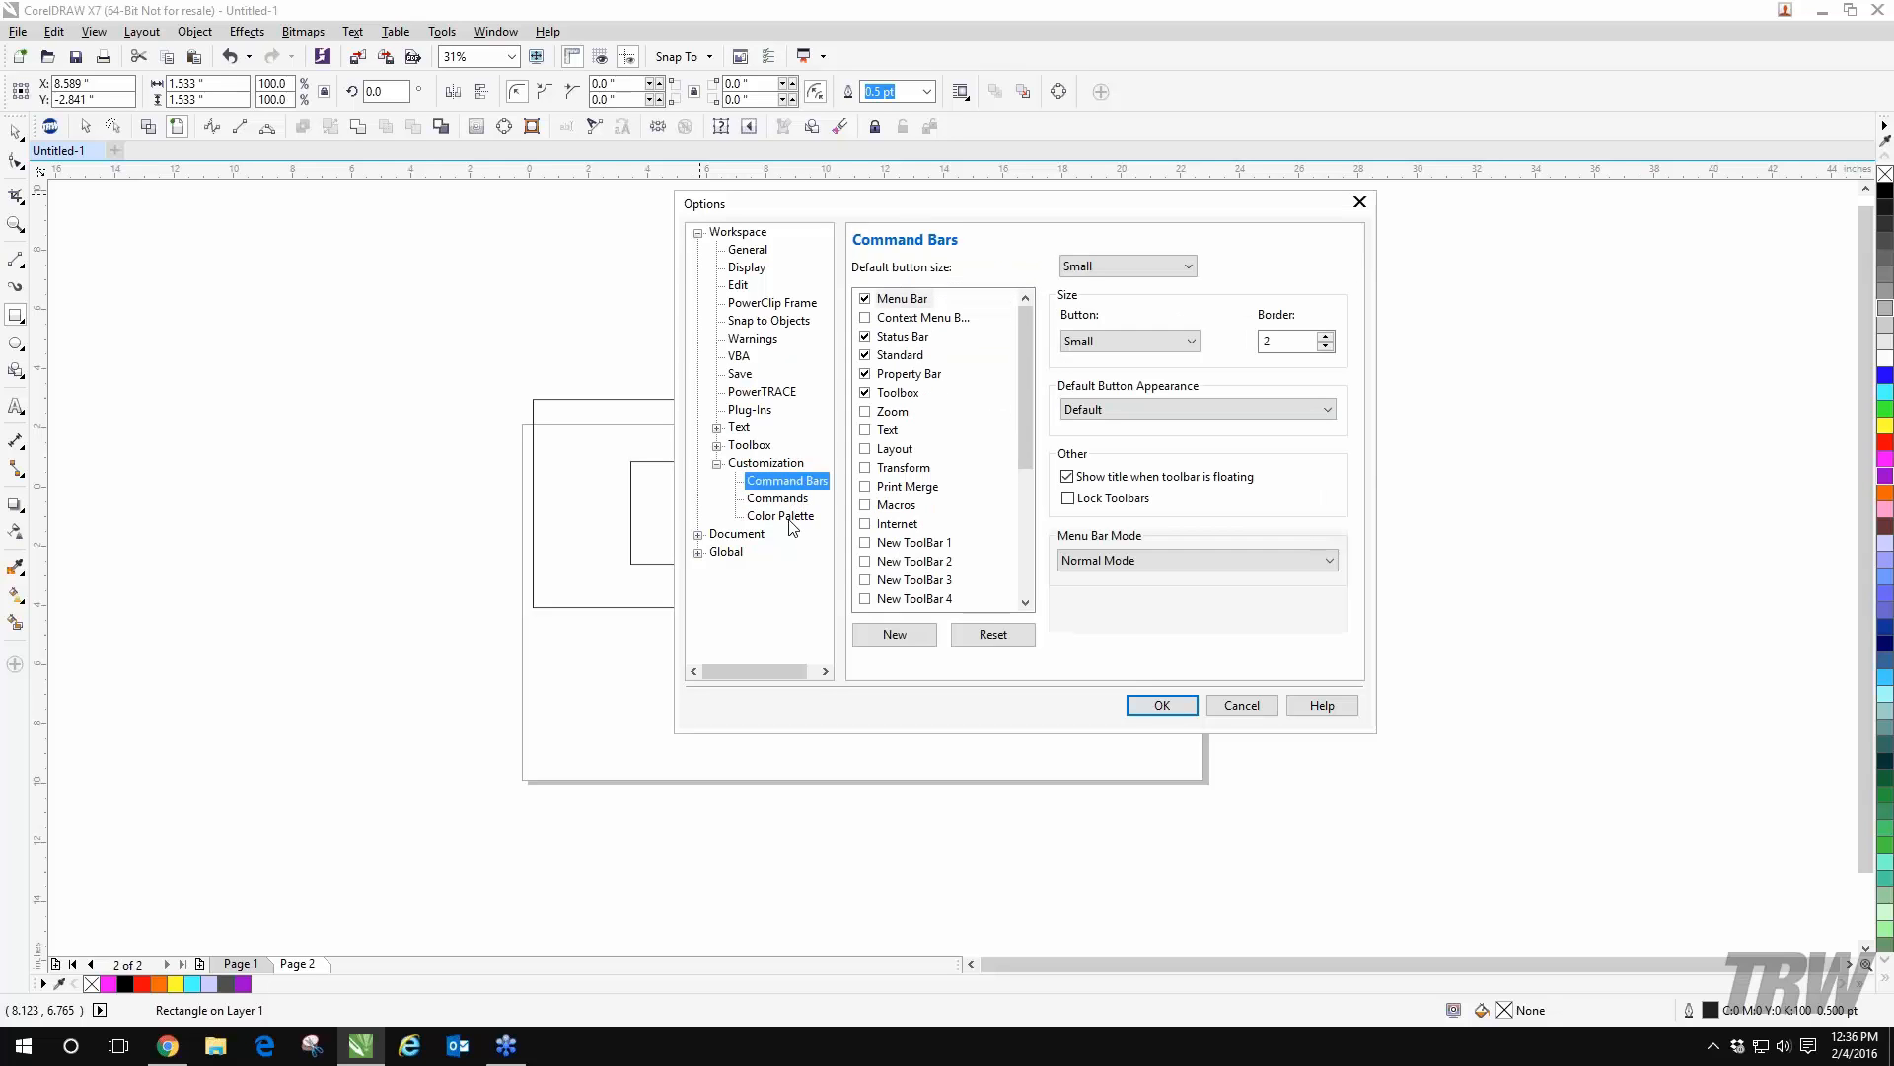
pyautogui.click(780, 516)
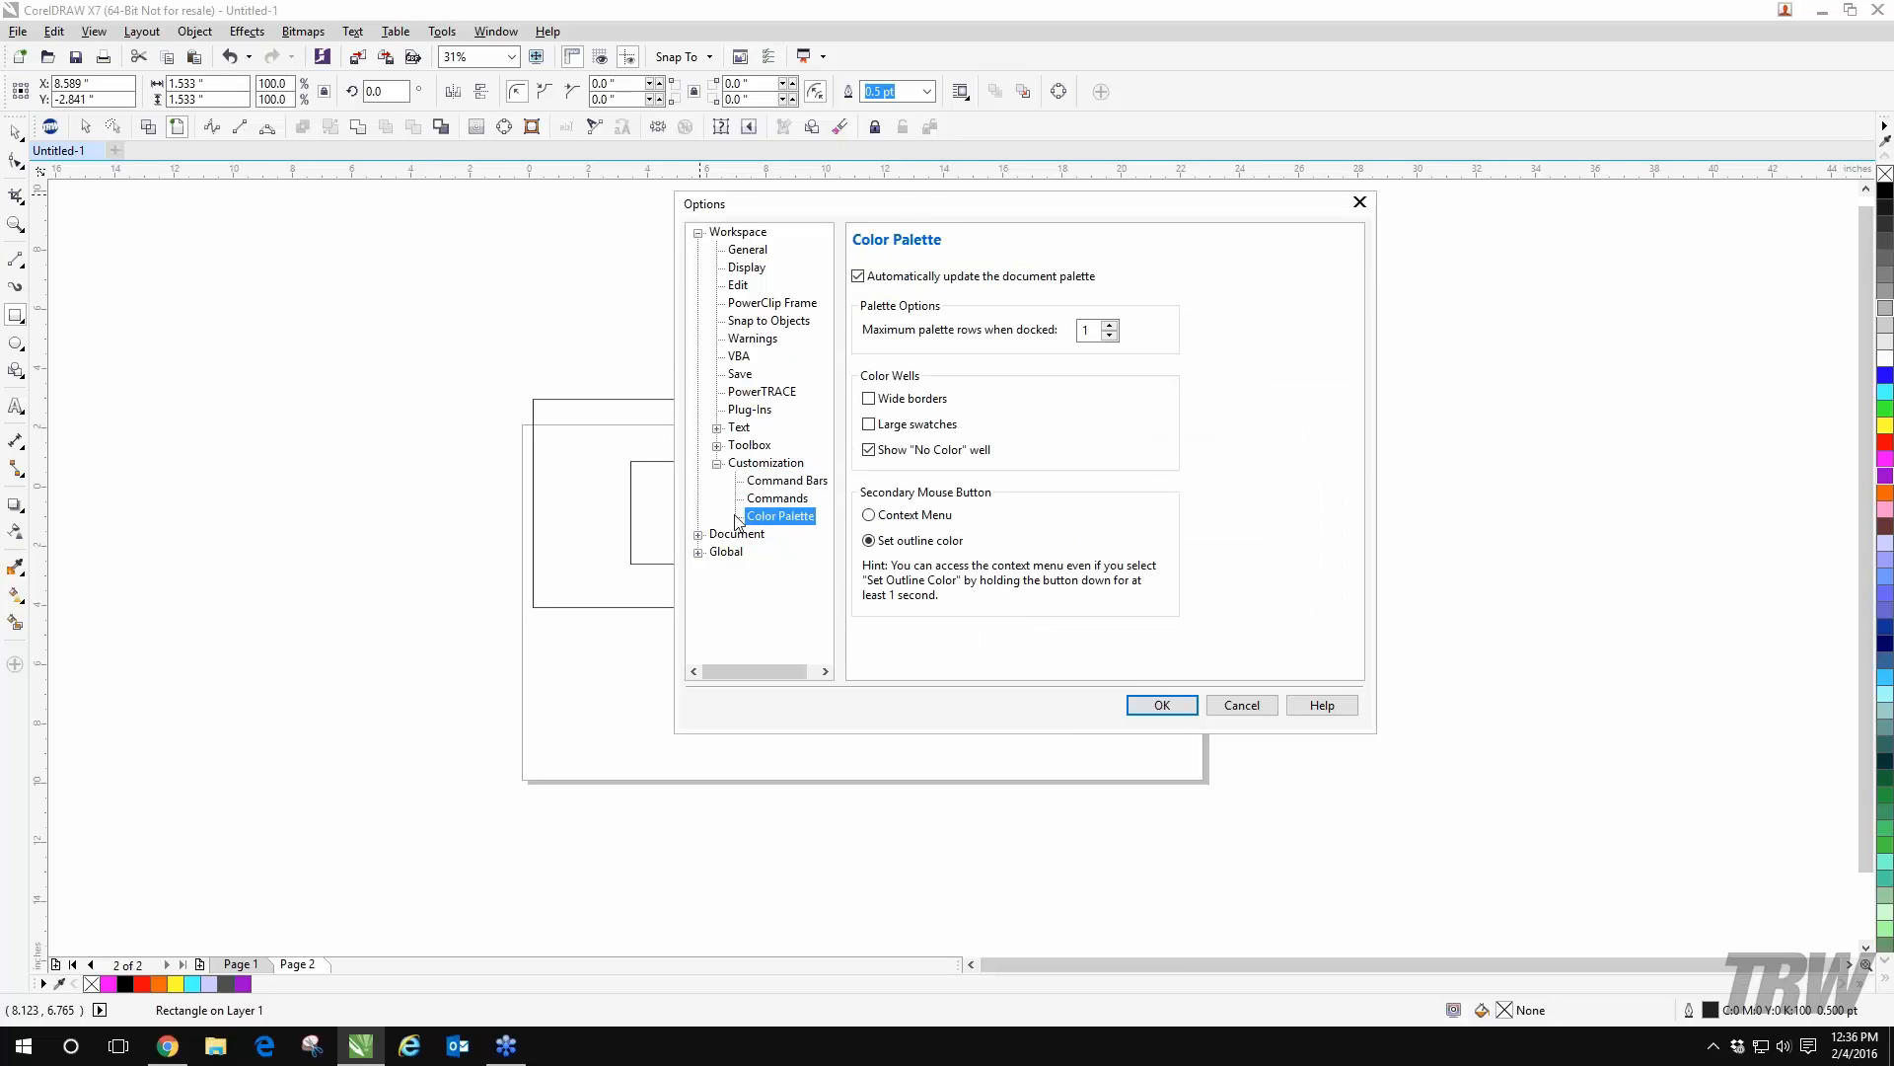
pyautogui.click(741, 374)
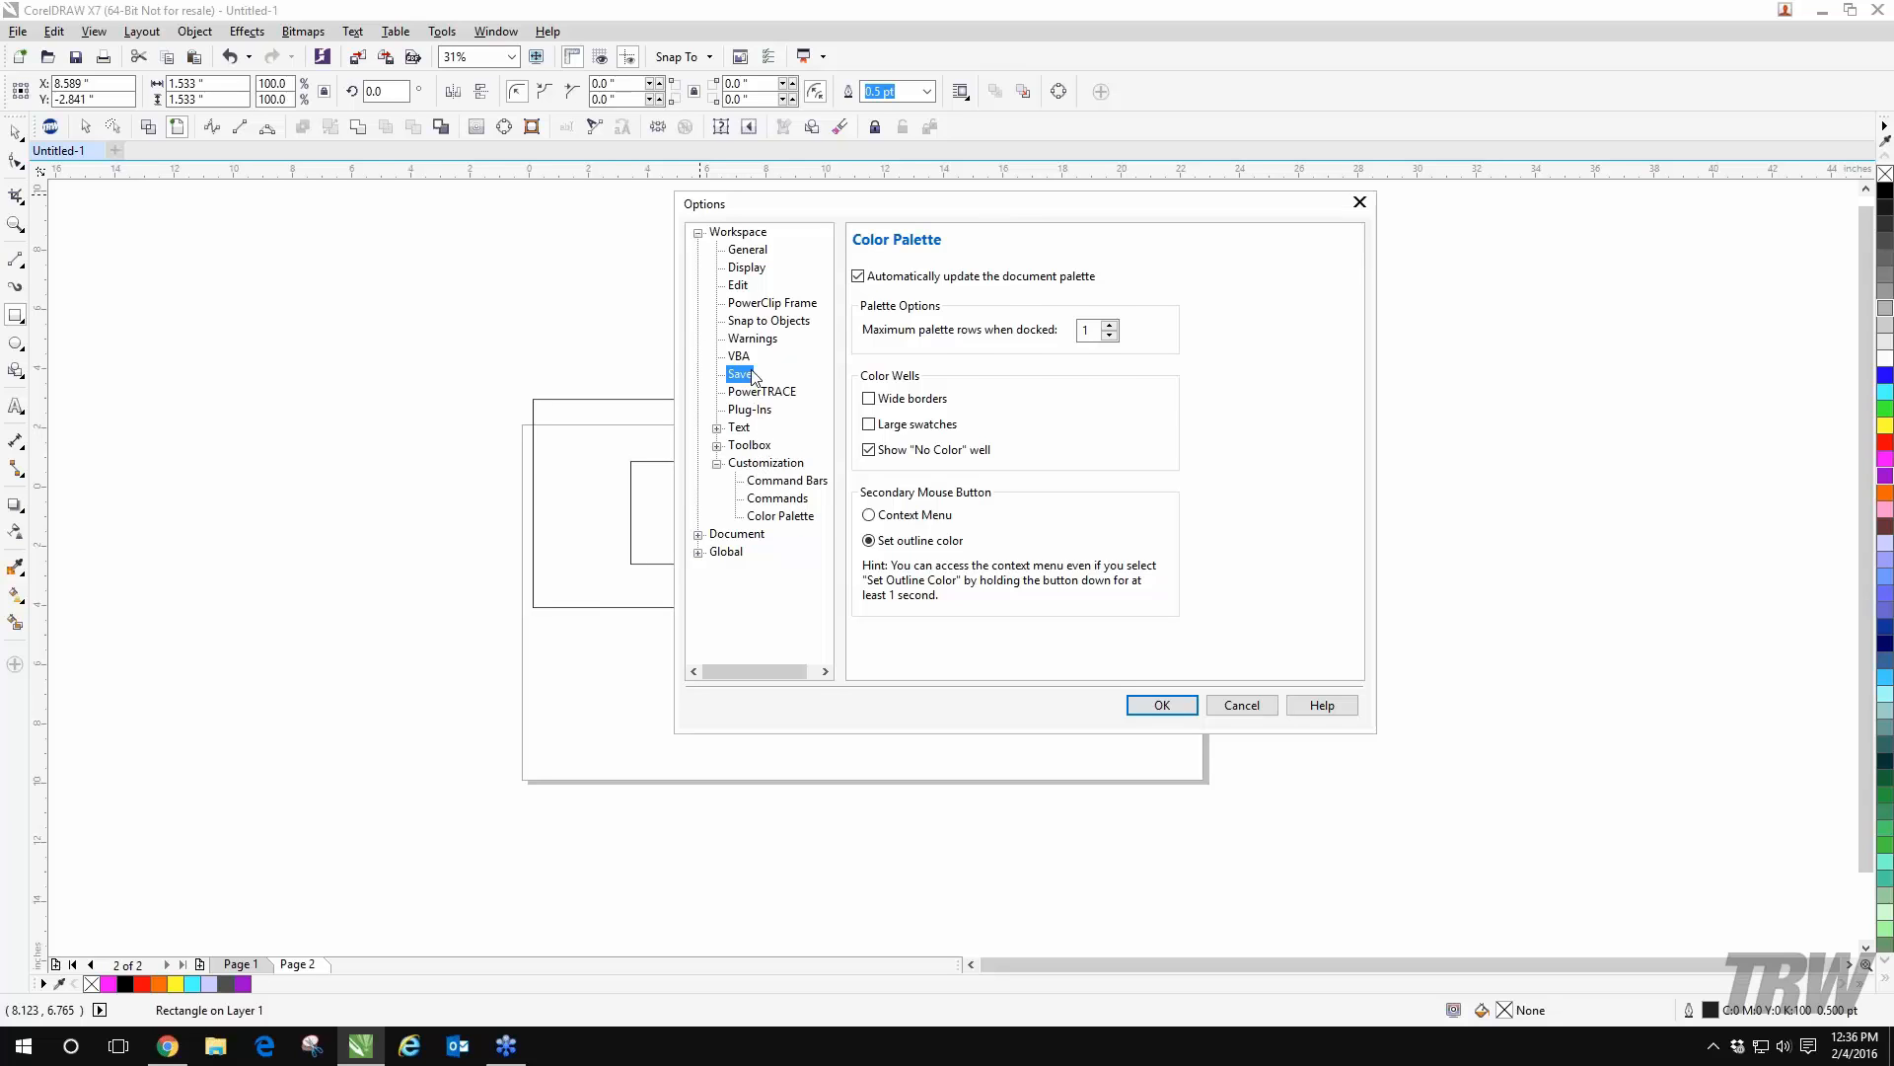
pyautogui.click(756, 395)
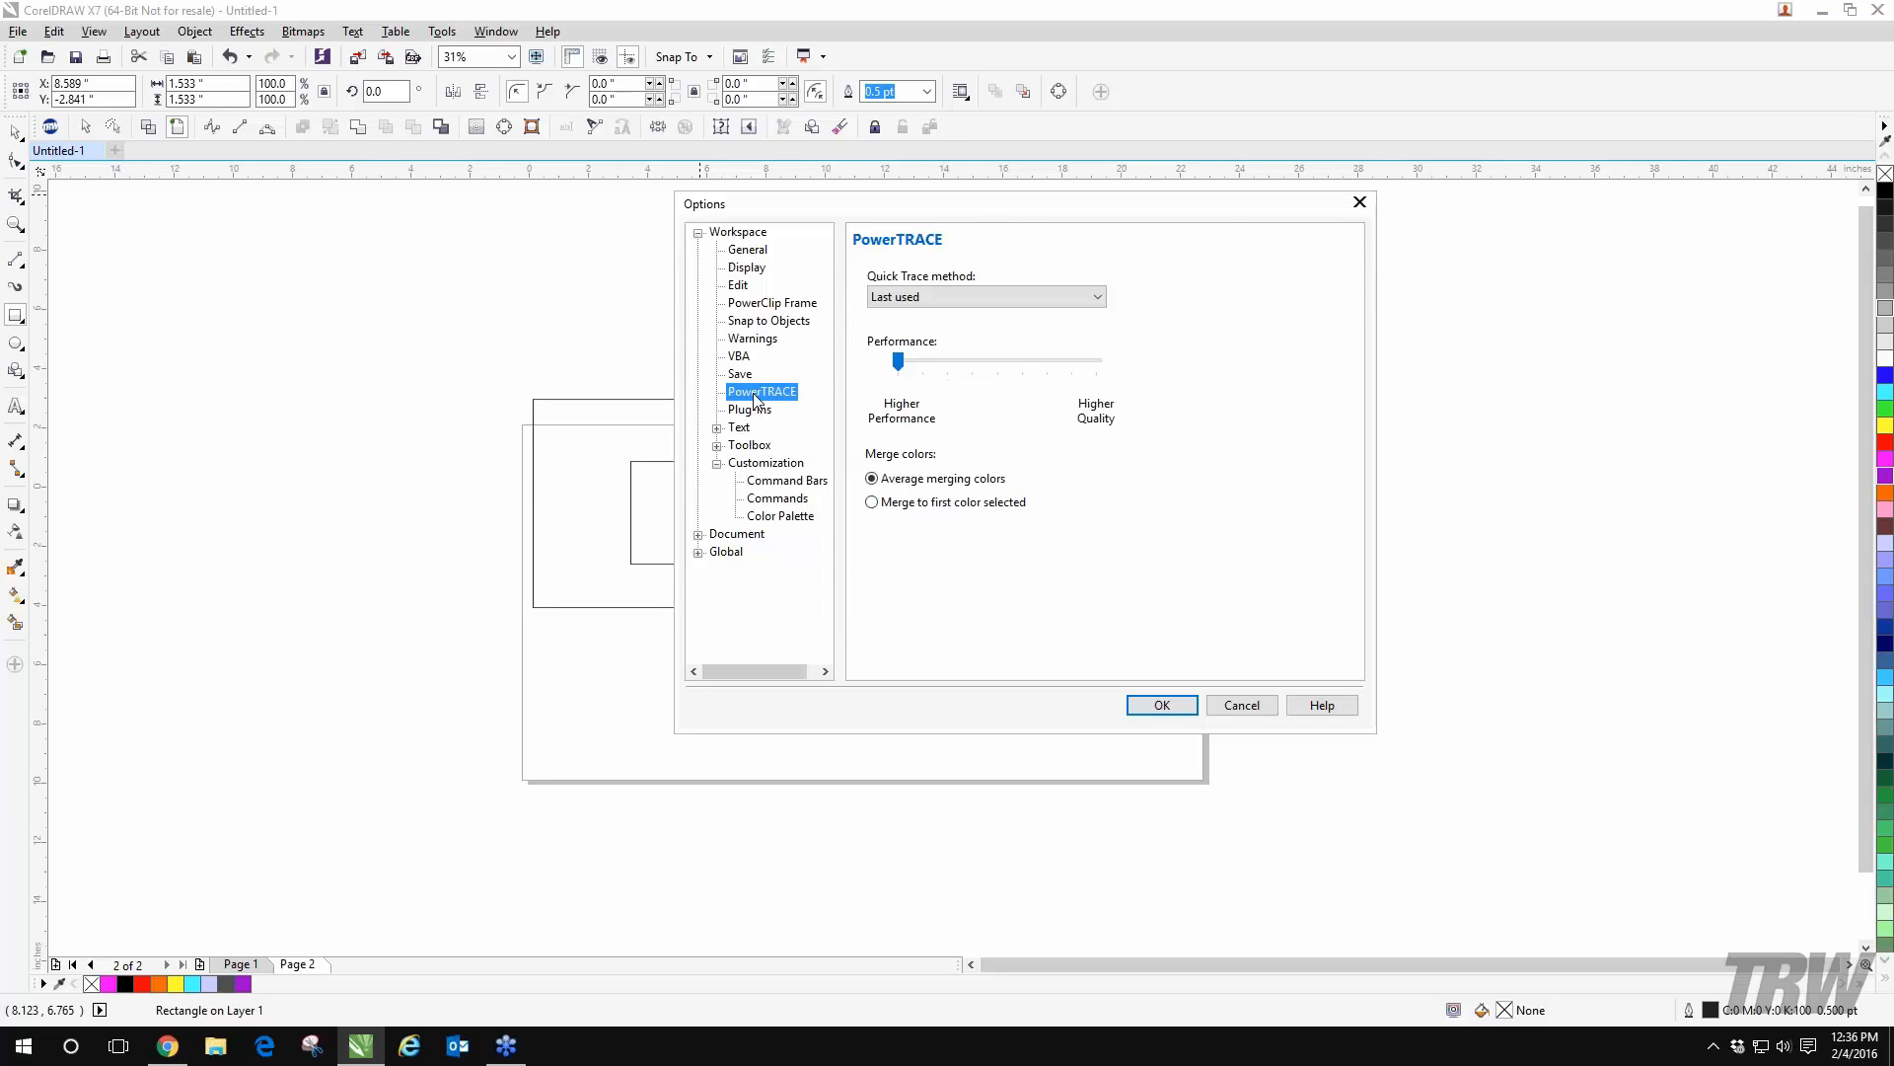
pyautogui.click(752, 410)
pyautogui.click(750, 428)
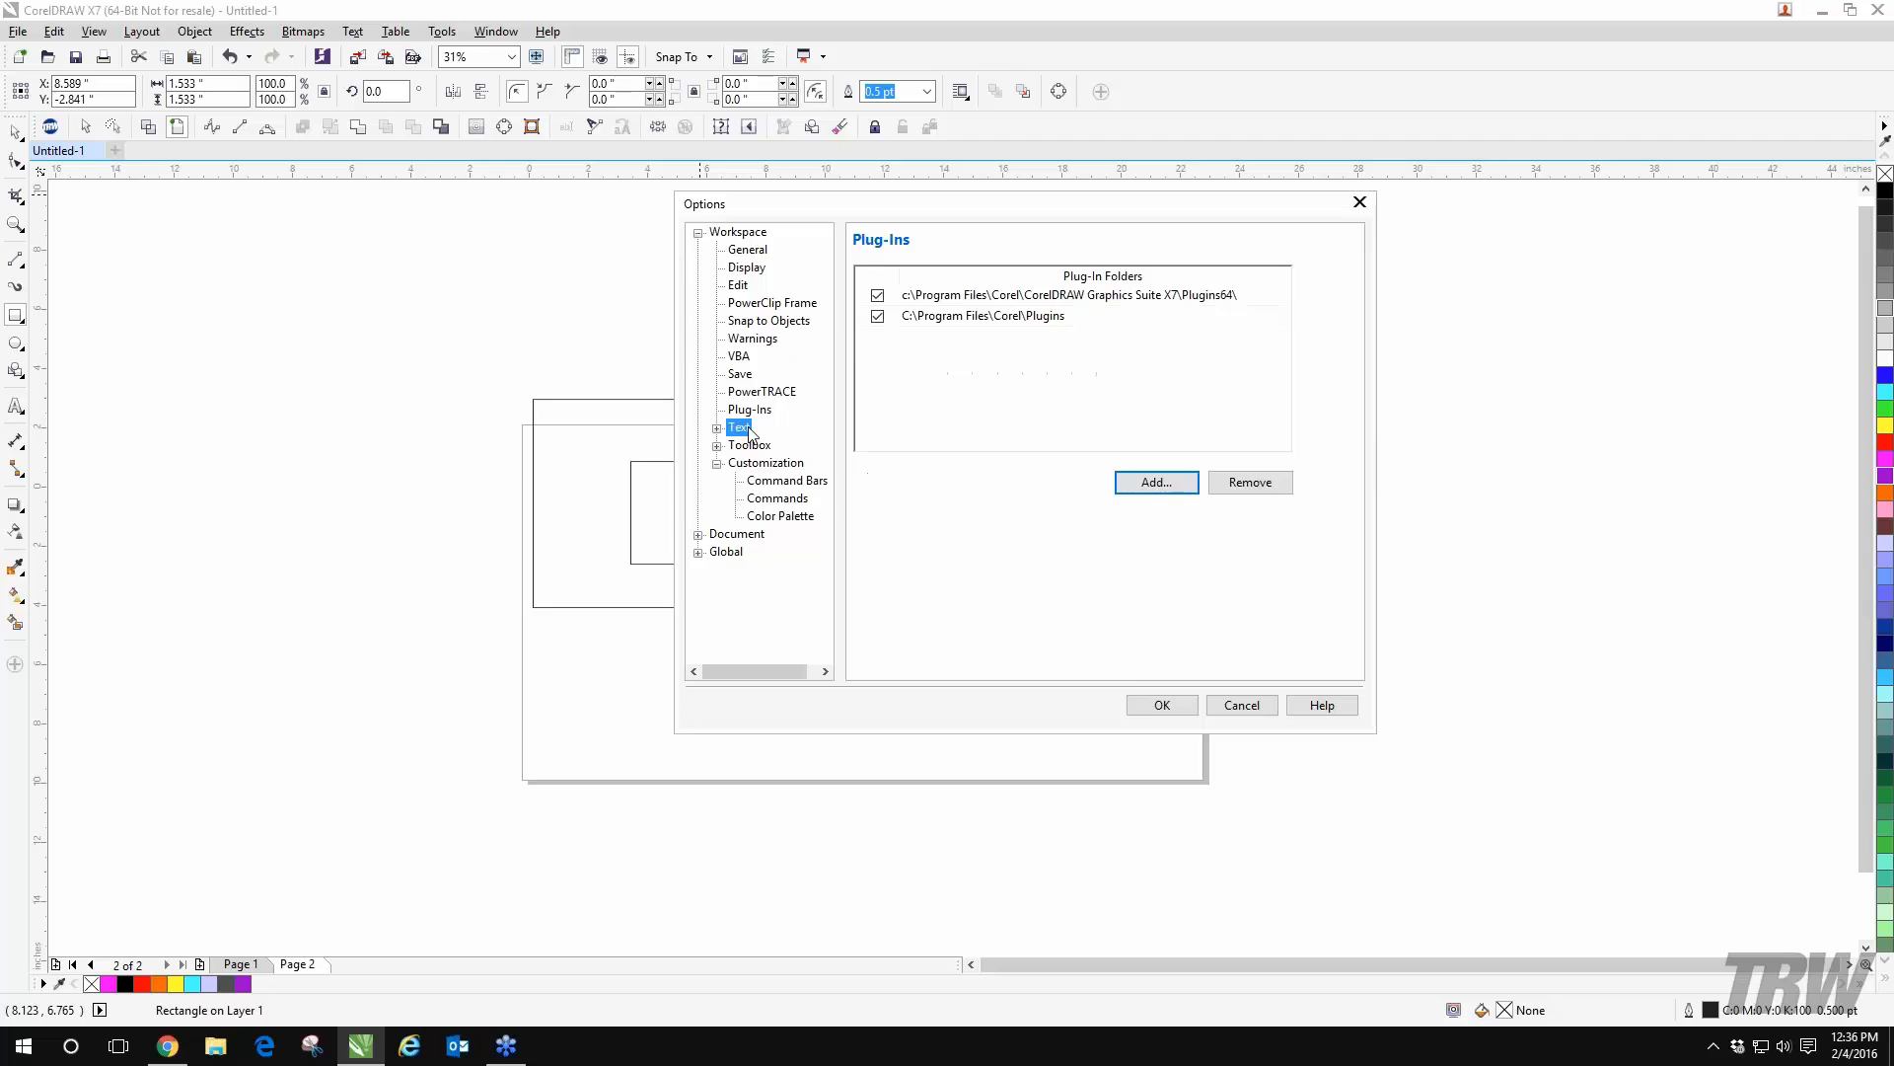
pyautogui.click(754, 449)
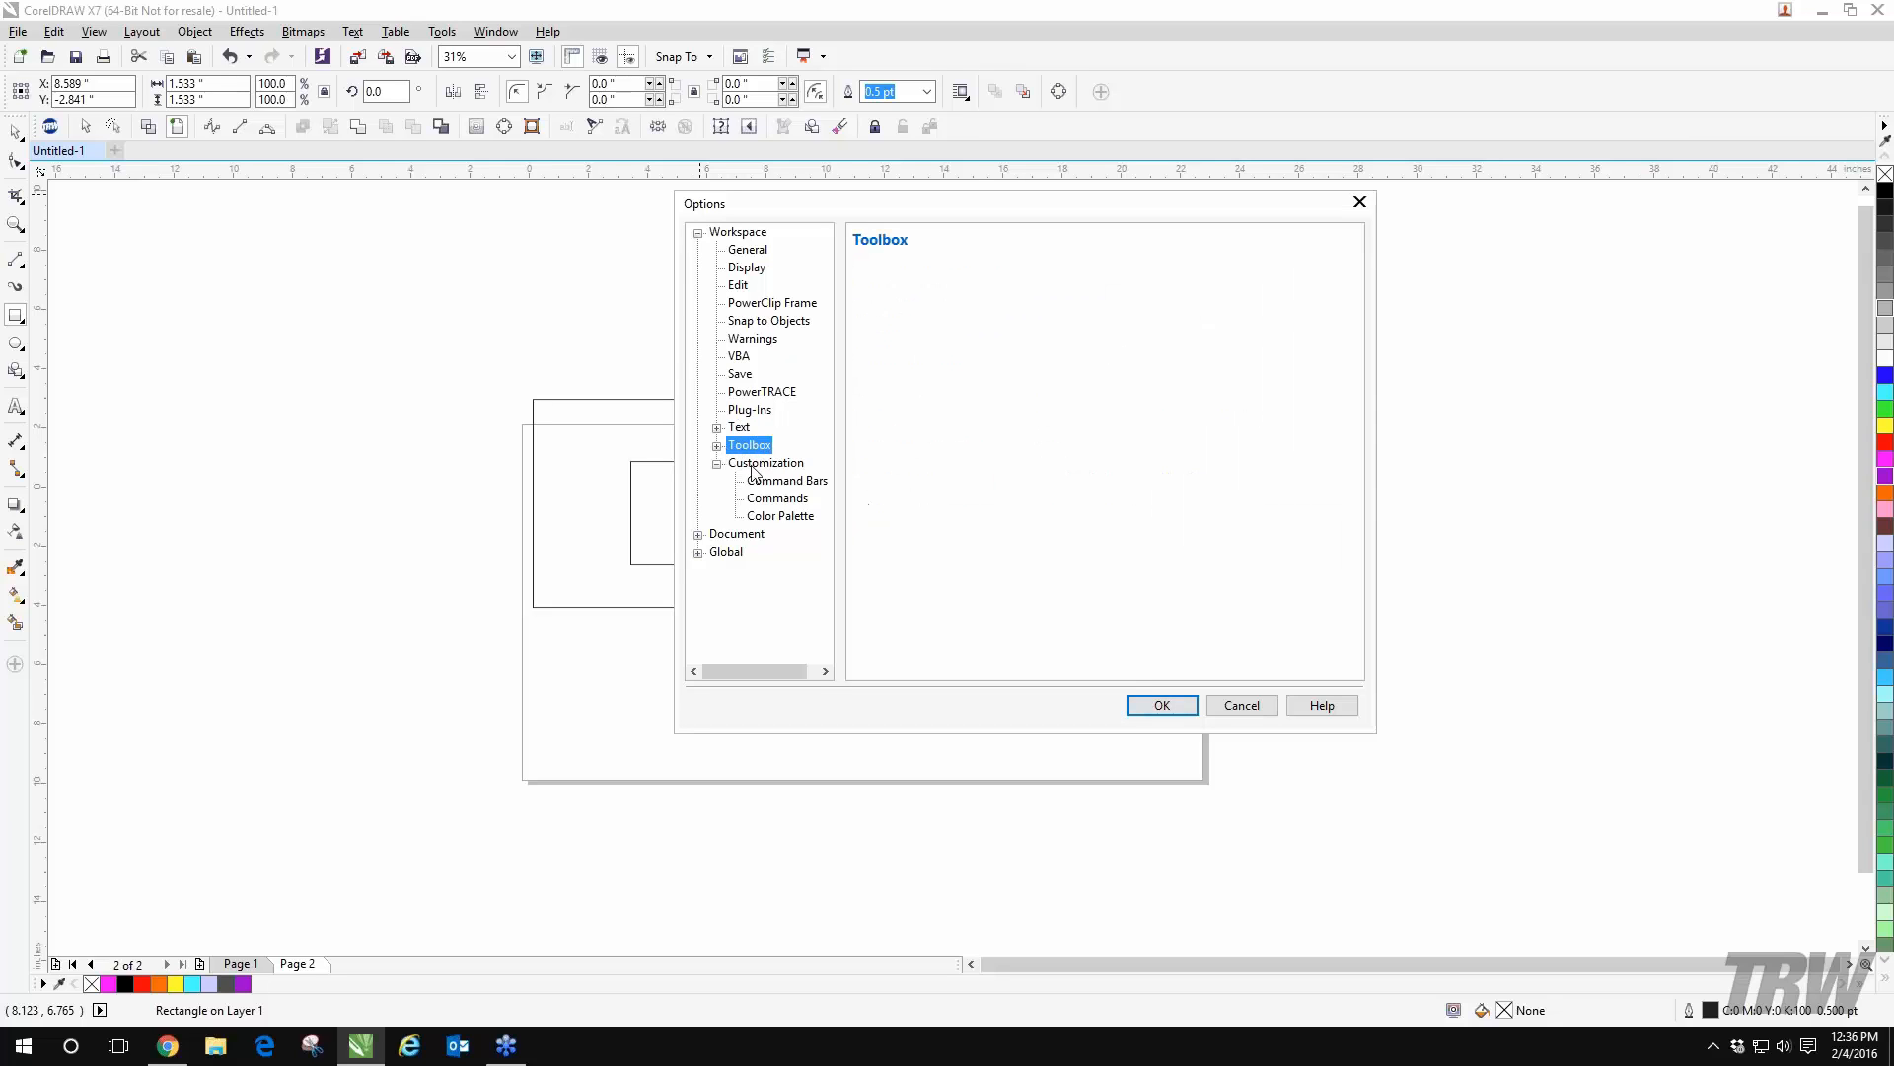
pyautogui.click(758, 465)
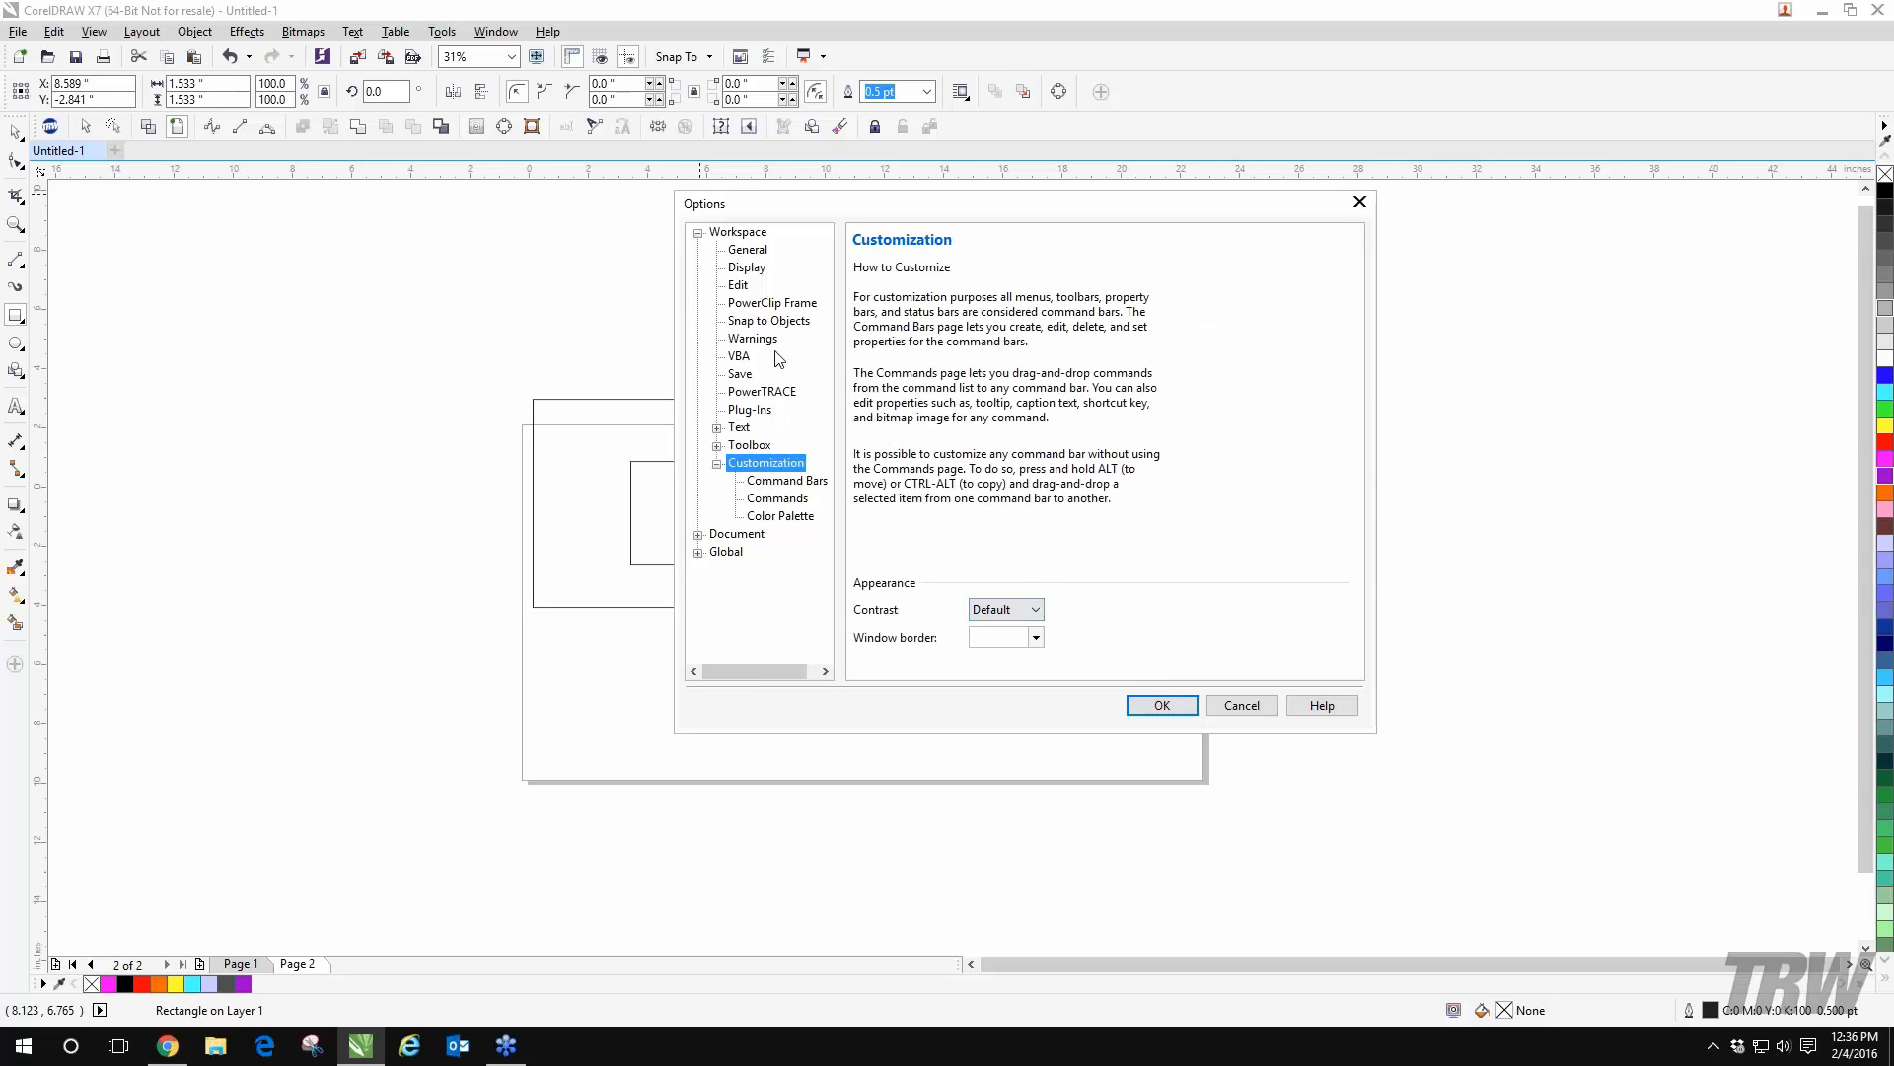
# - Review the workspace options again, including Display, General, Edit, PowerClip Frame, Snap to Objects, Warnings and Save, and close the options
pyautogui.click(747, 267)
pyautogui.click(740, 286)
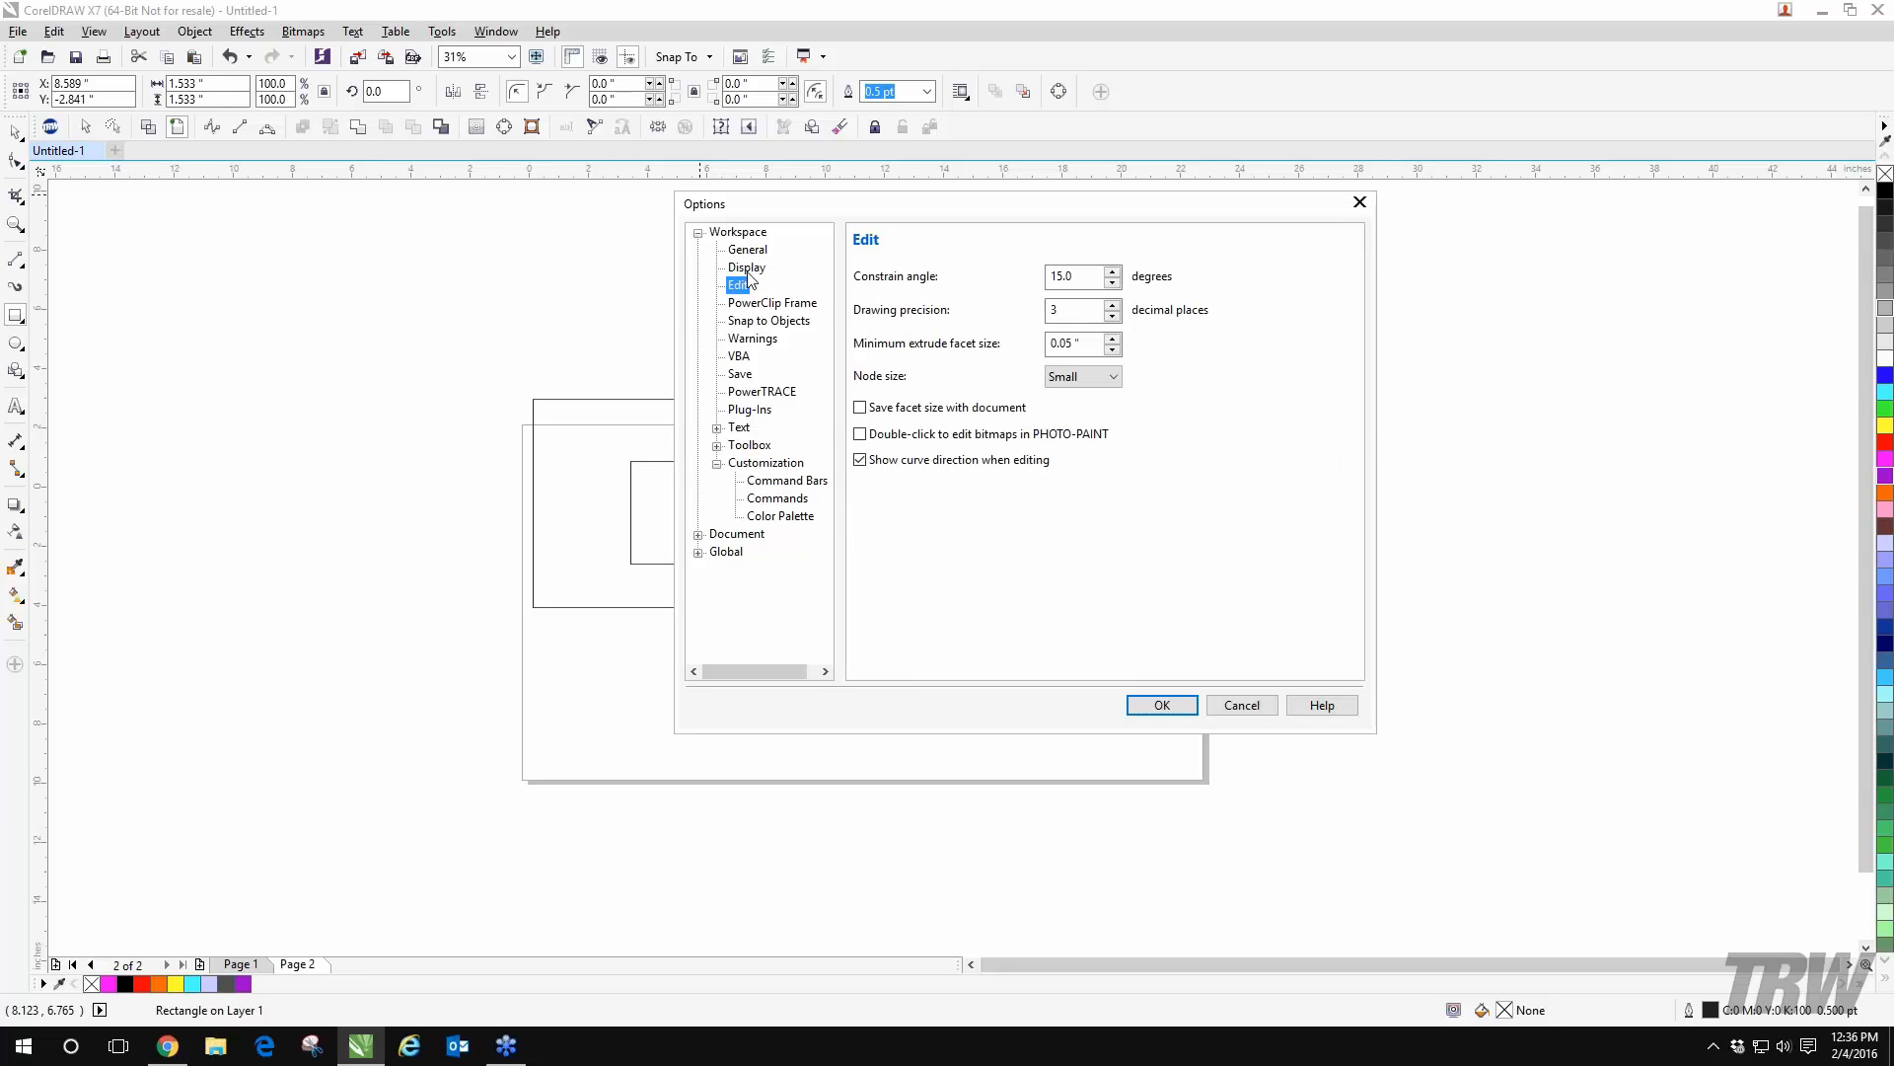
pyautogui.click(748, 269)
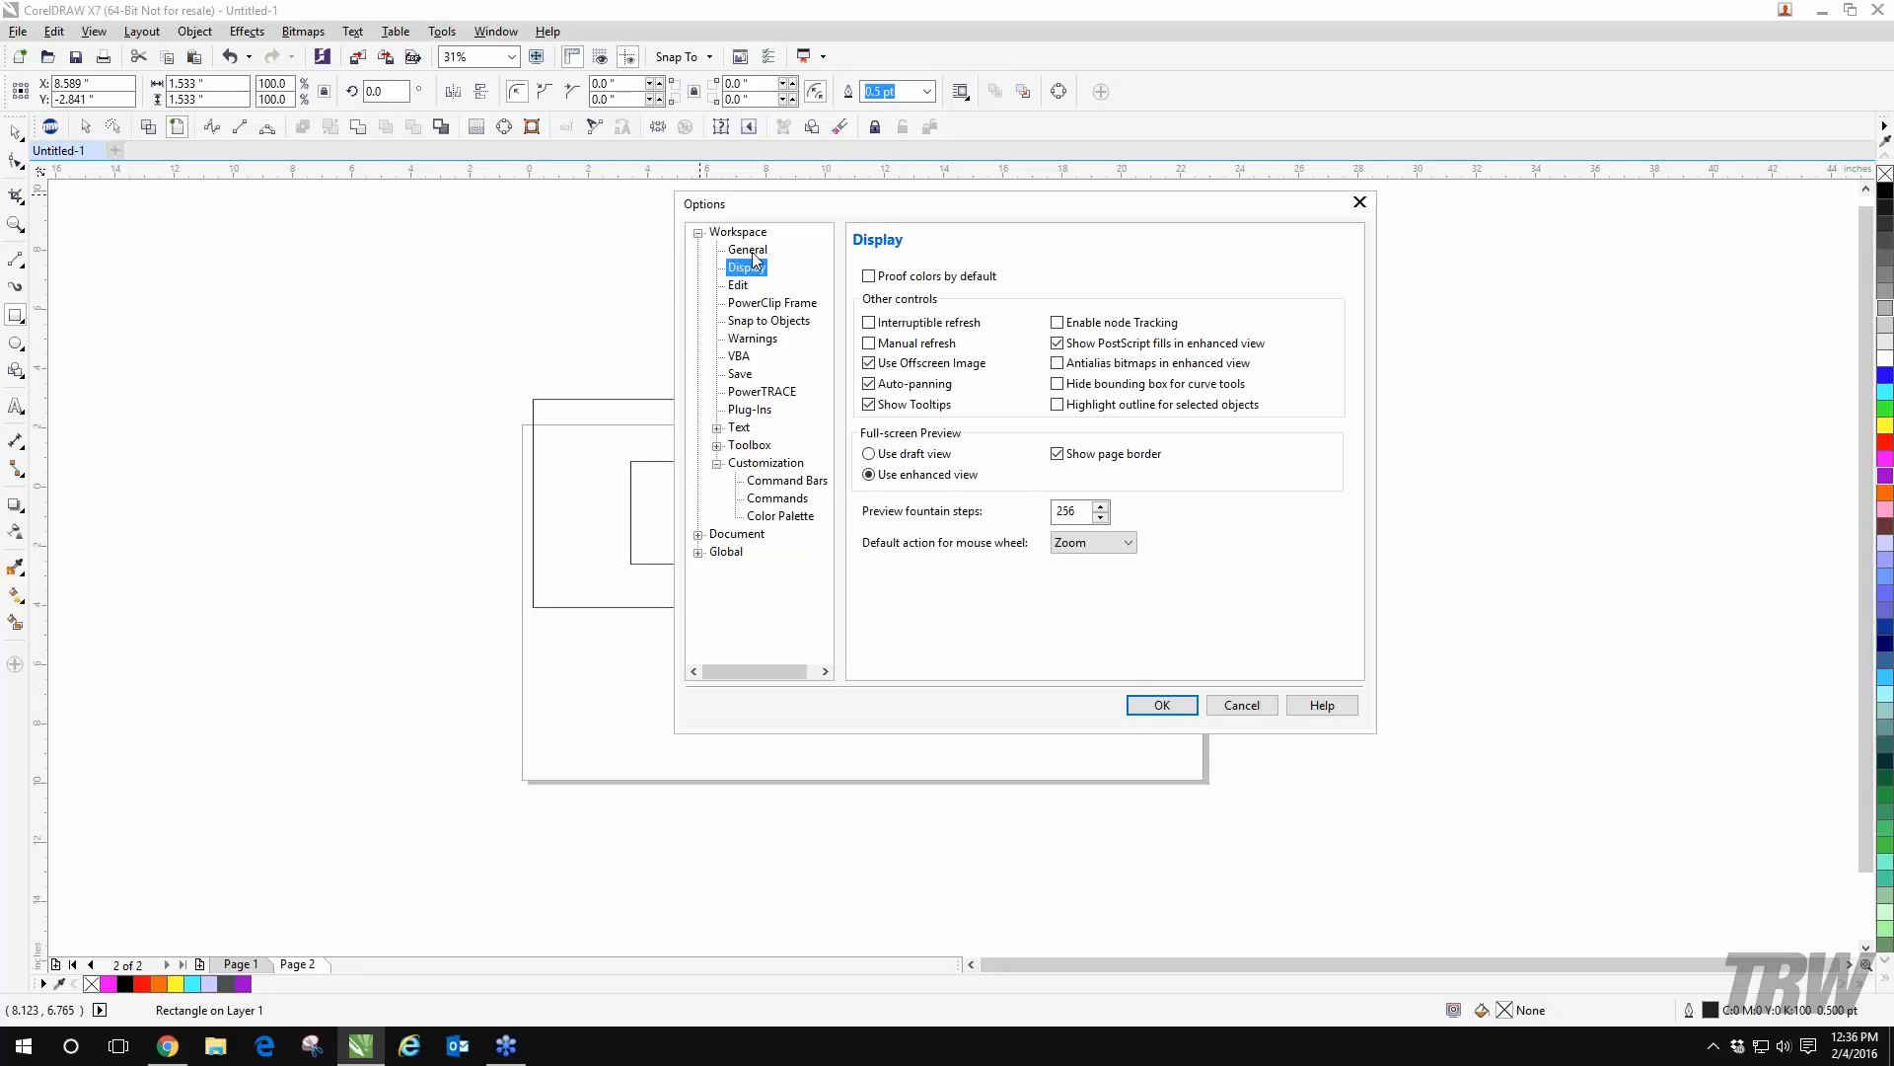
pyautogui.click(752, 254)
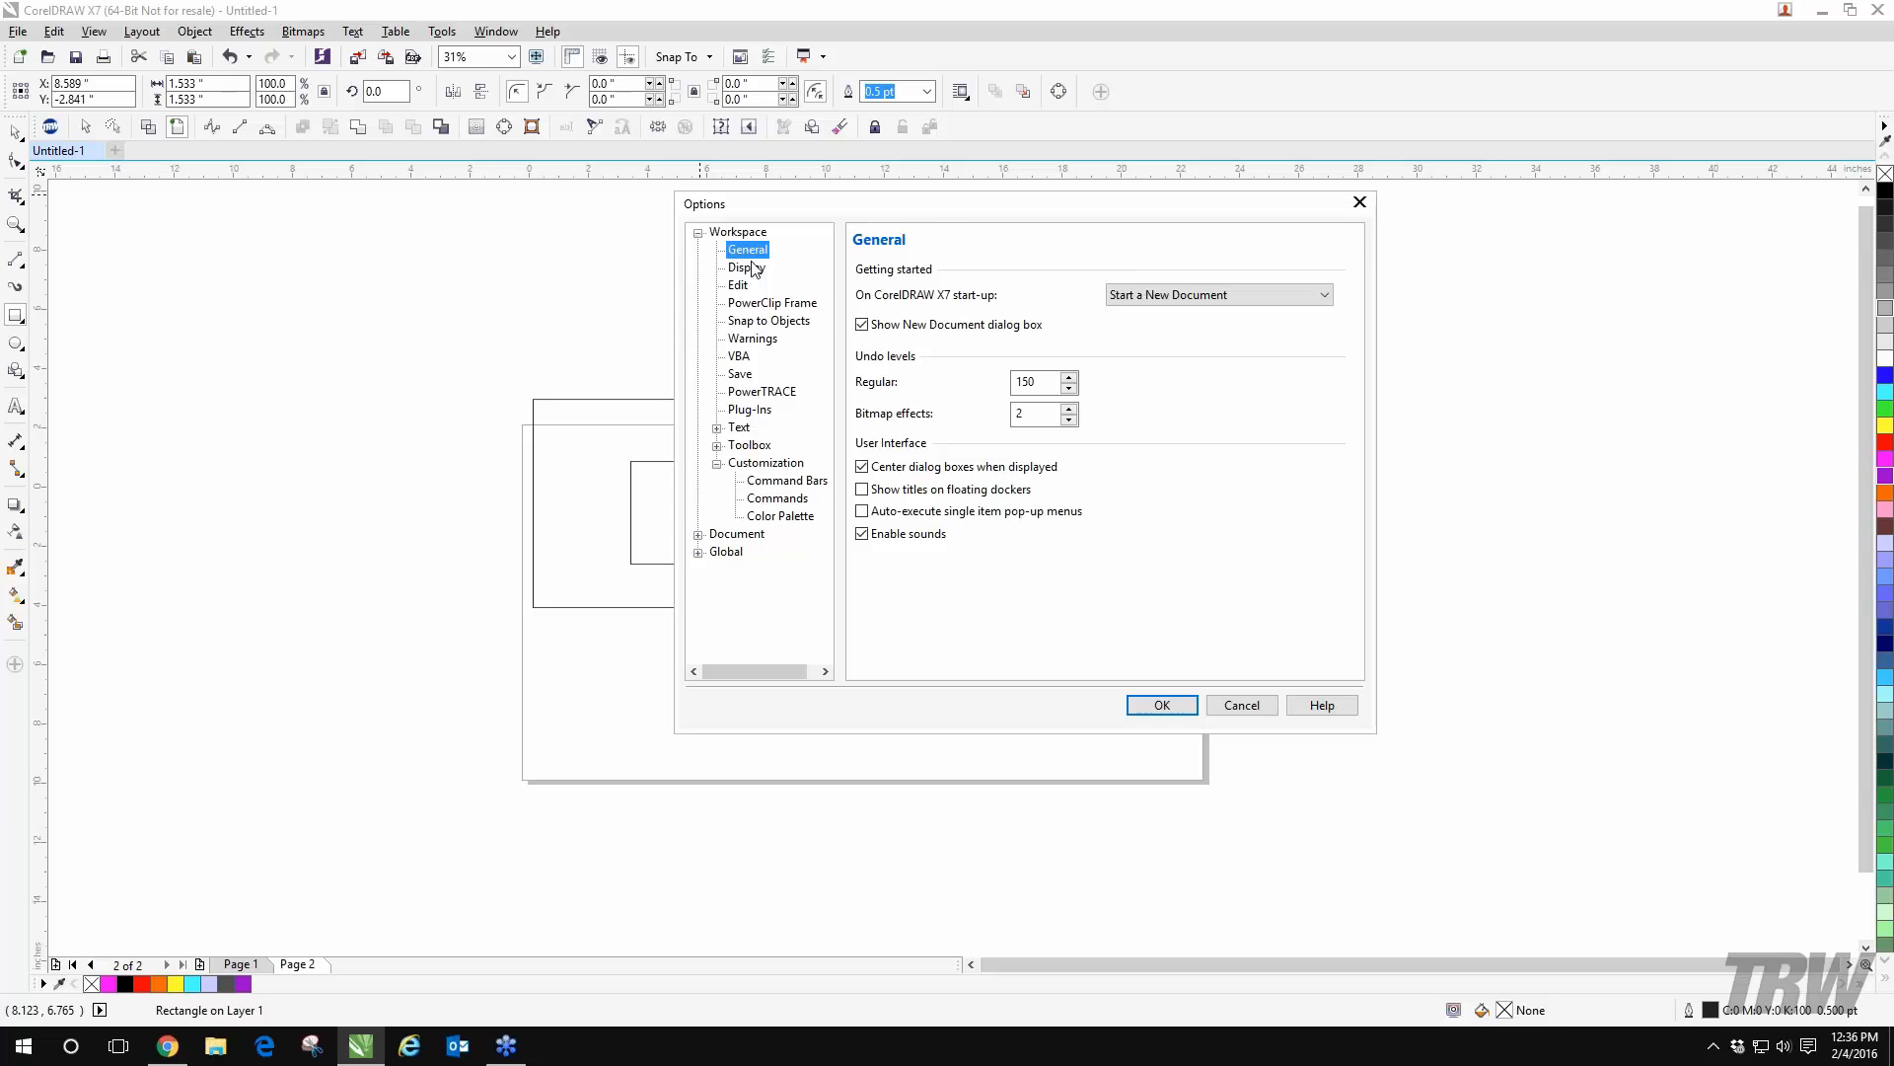
pyautogui.click(755, 285)
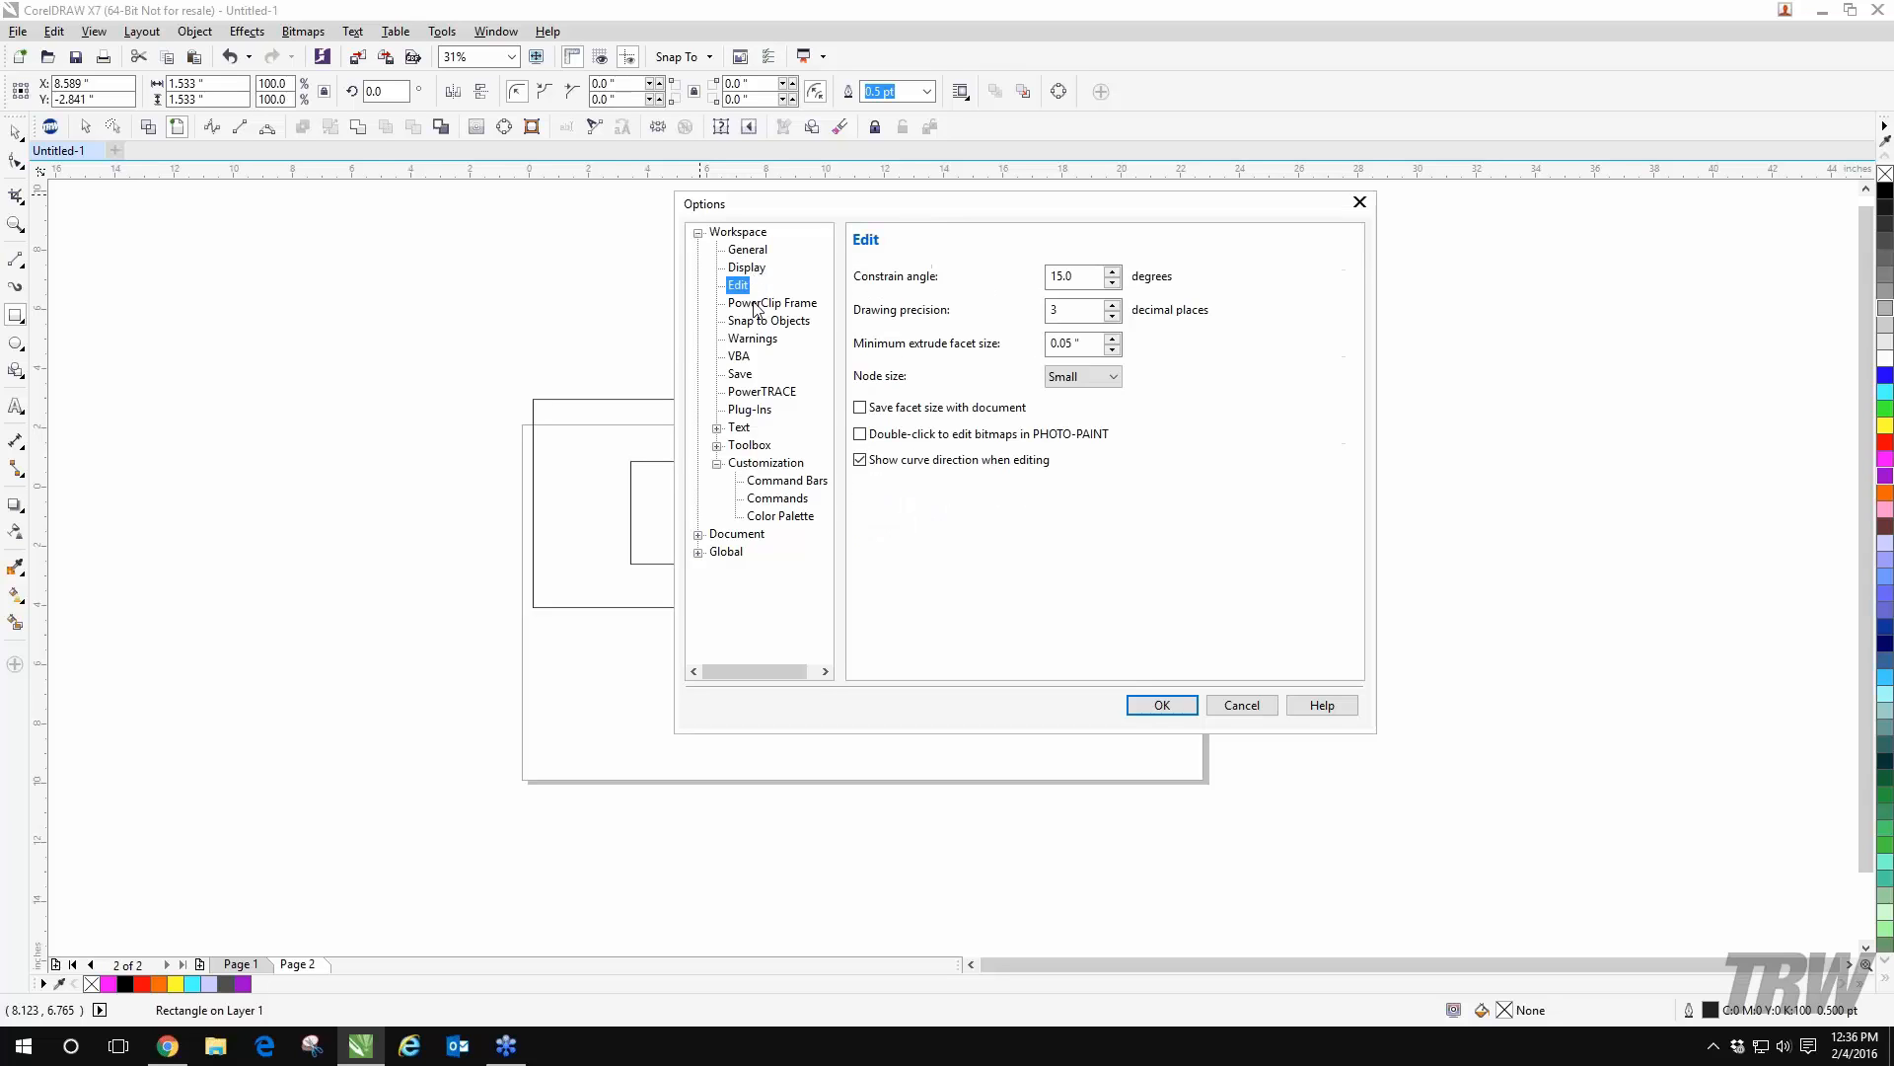
pyautogui.click(760, 304)
pyautogui.click(762, 323)
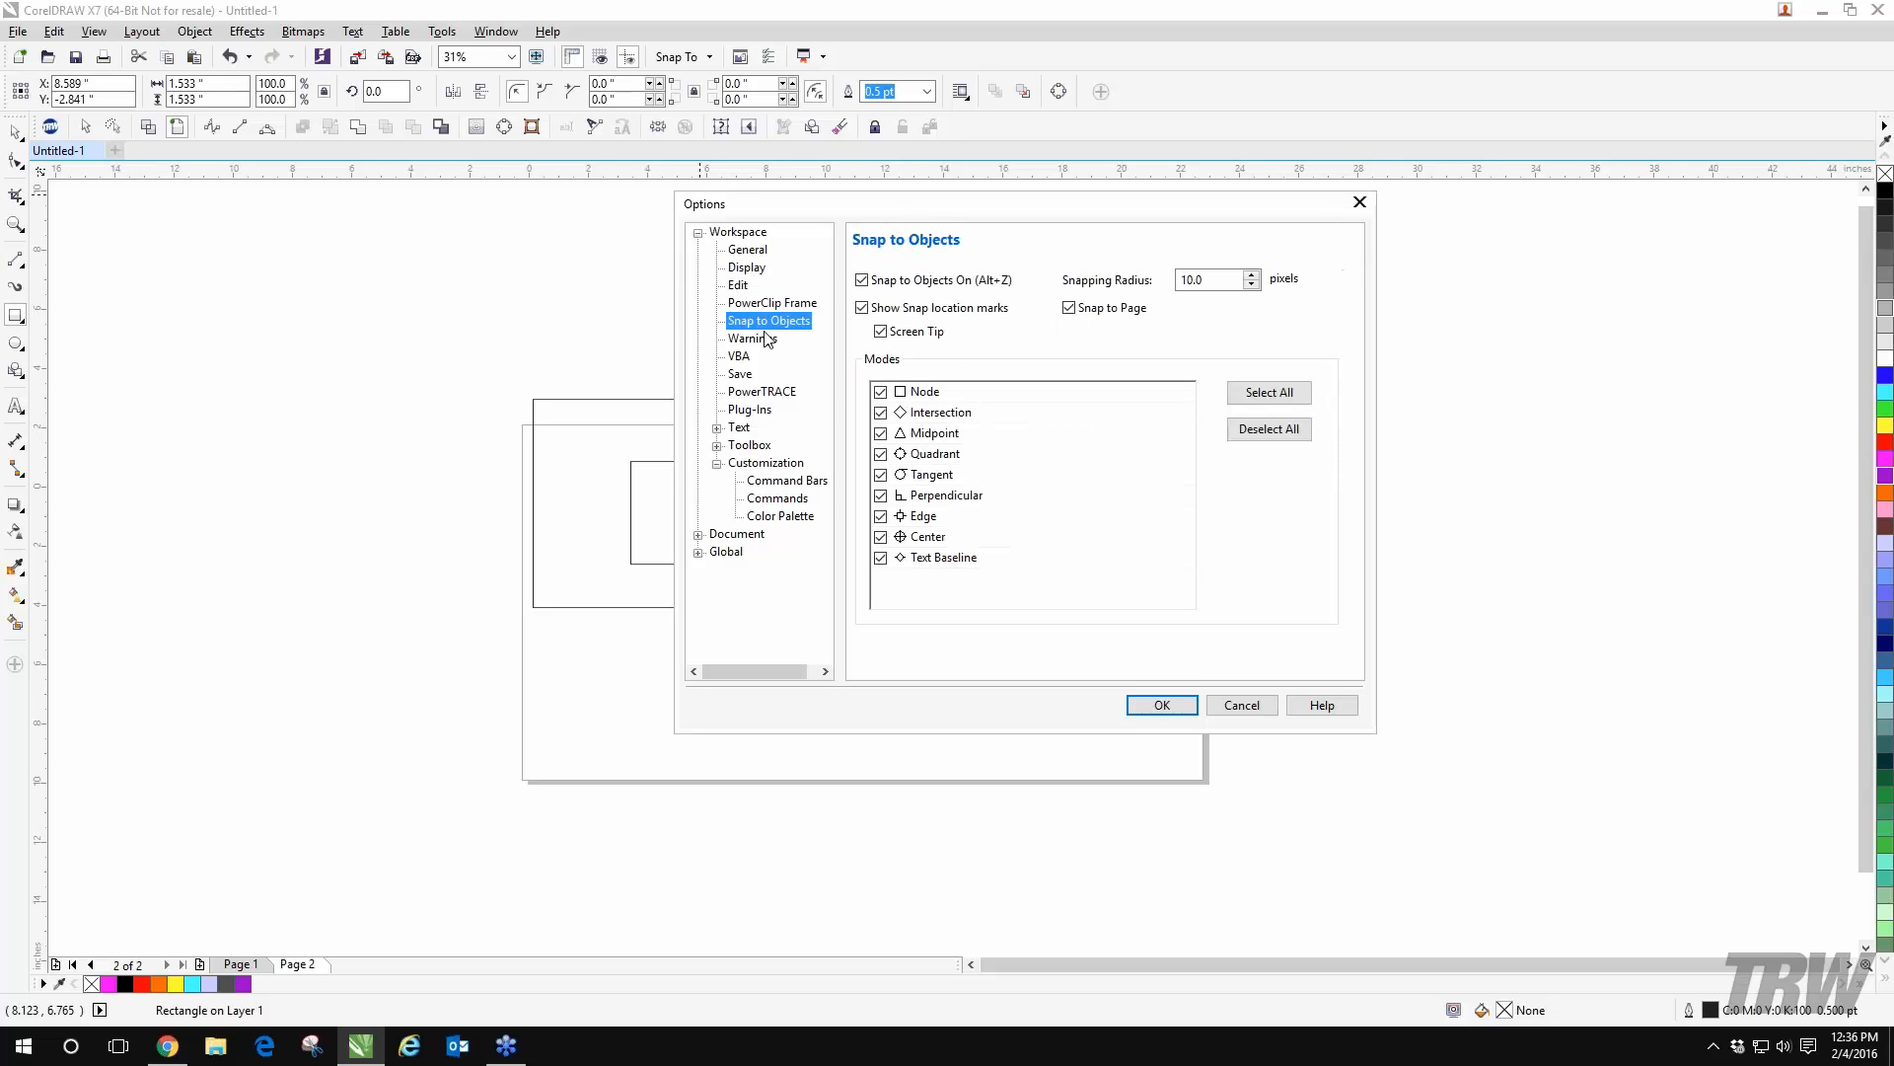
pyautogui.click(767, 338)
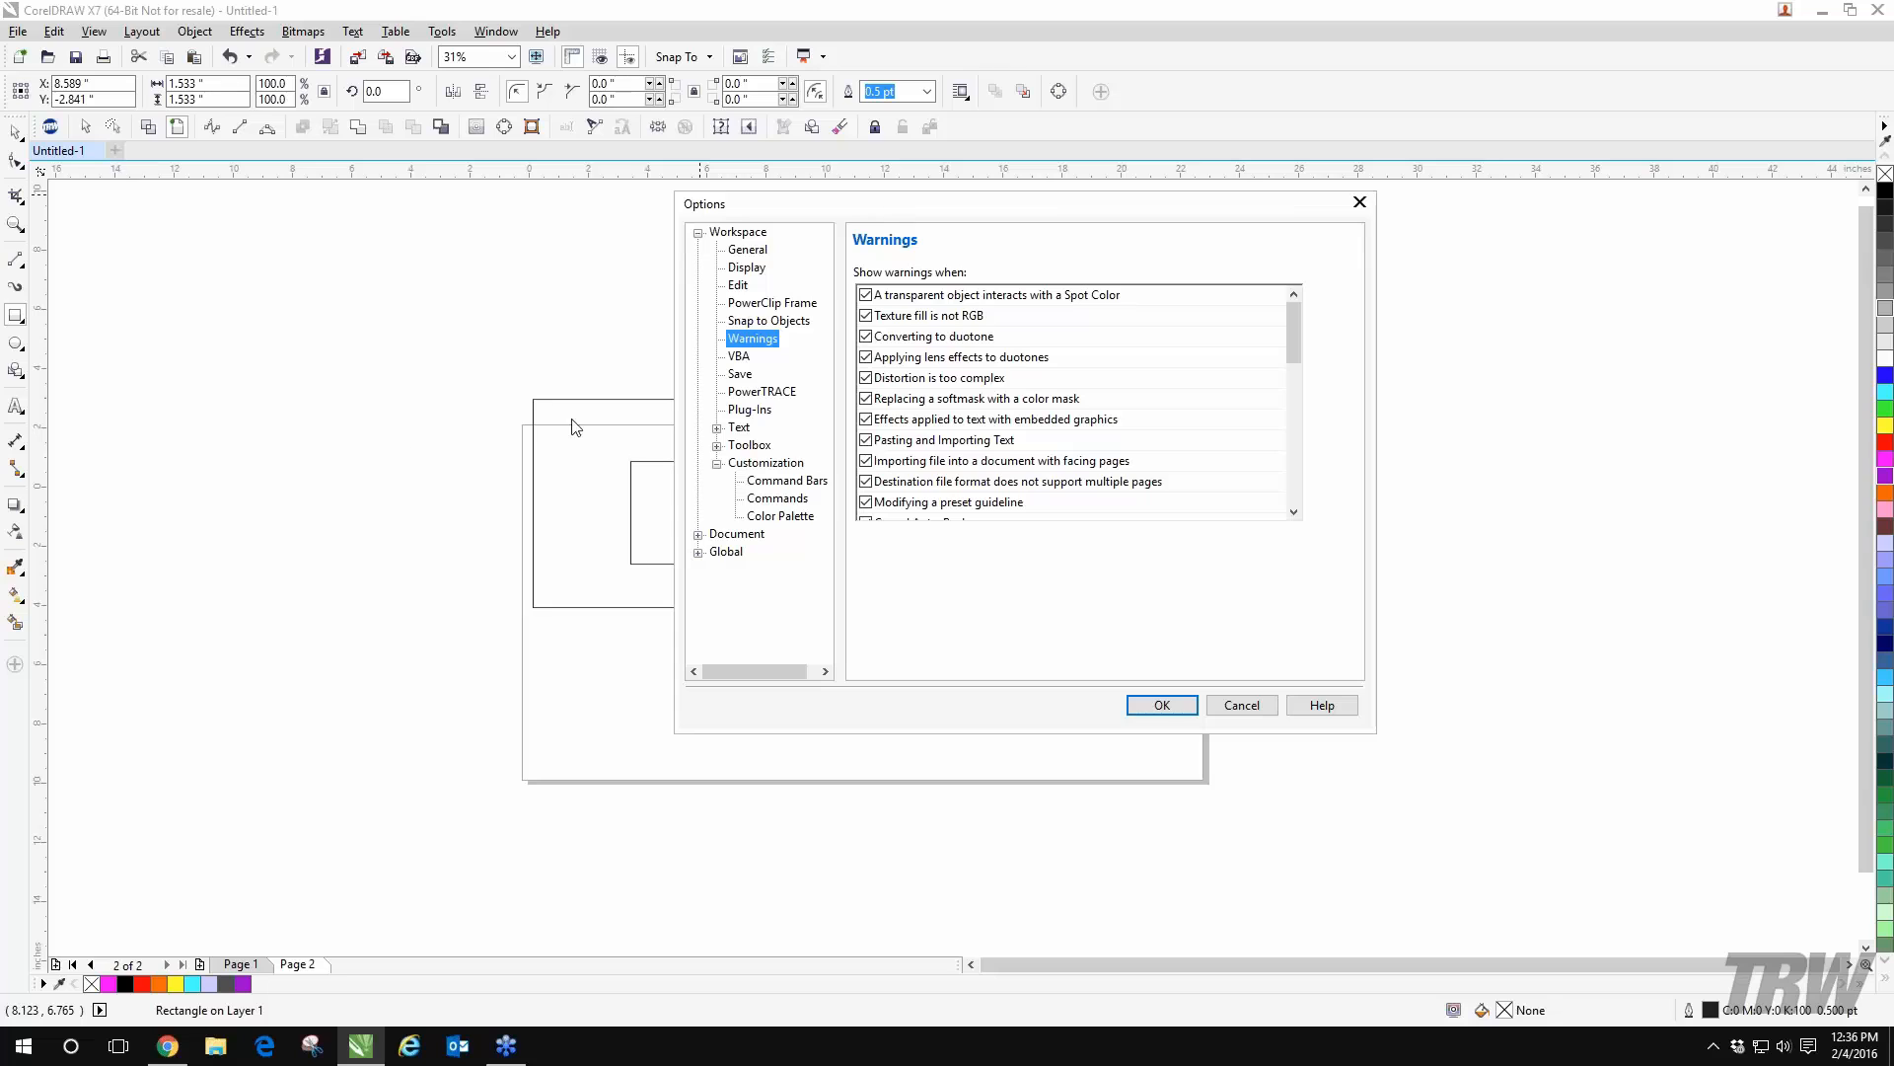
pyautogui.click(742, 376)
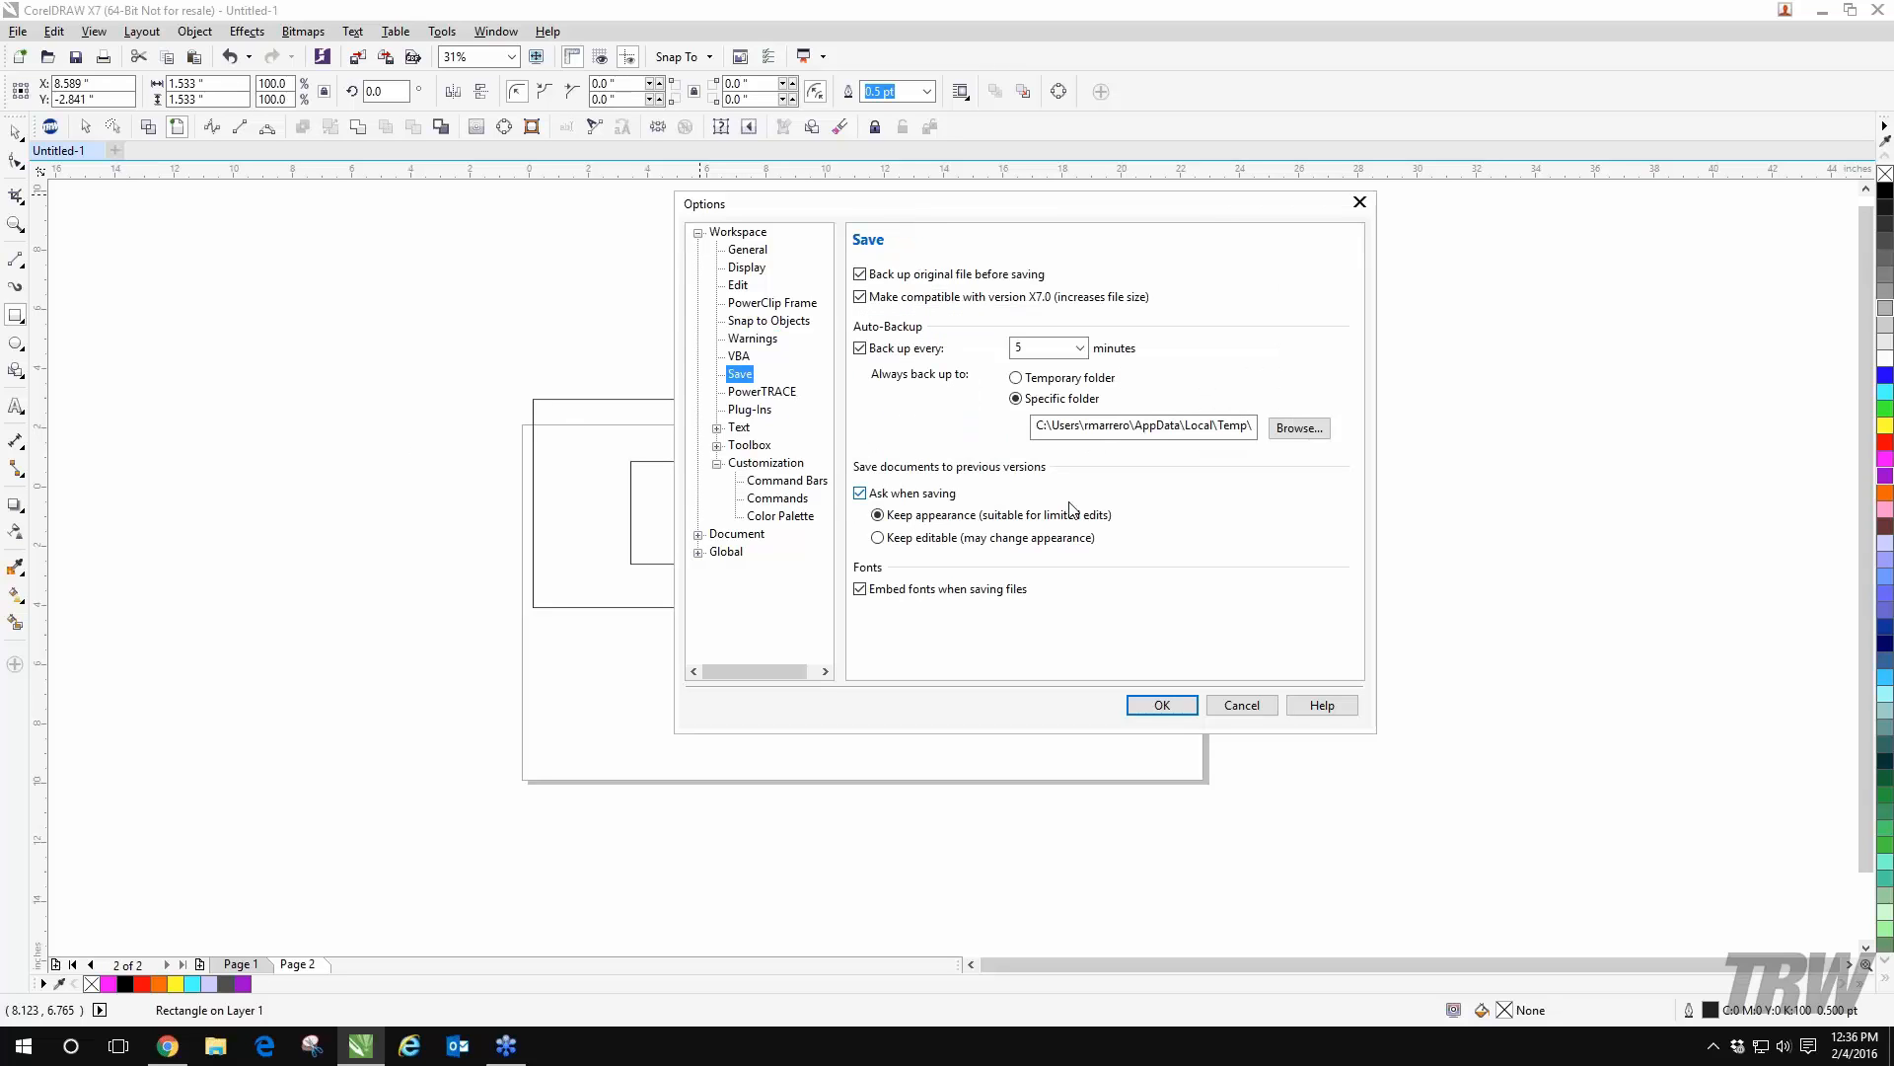
pyautogui.click(1358, 206)
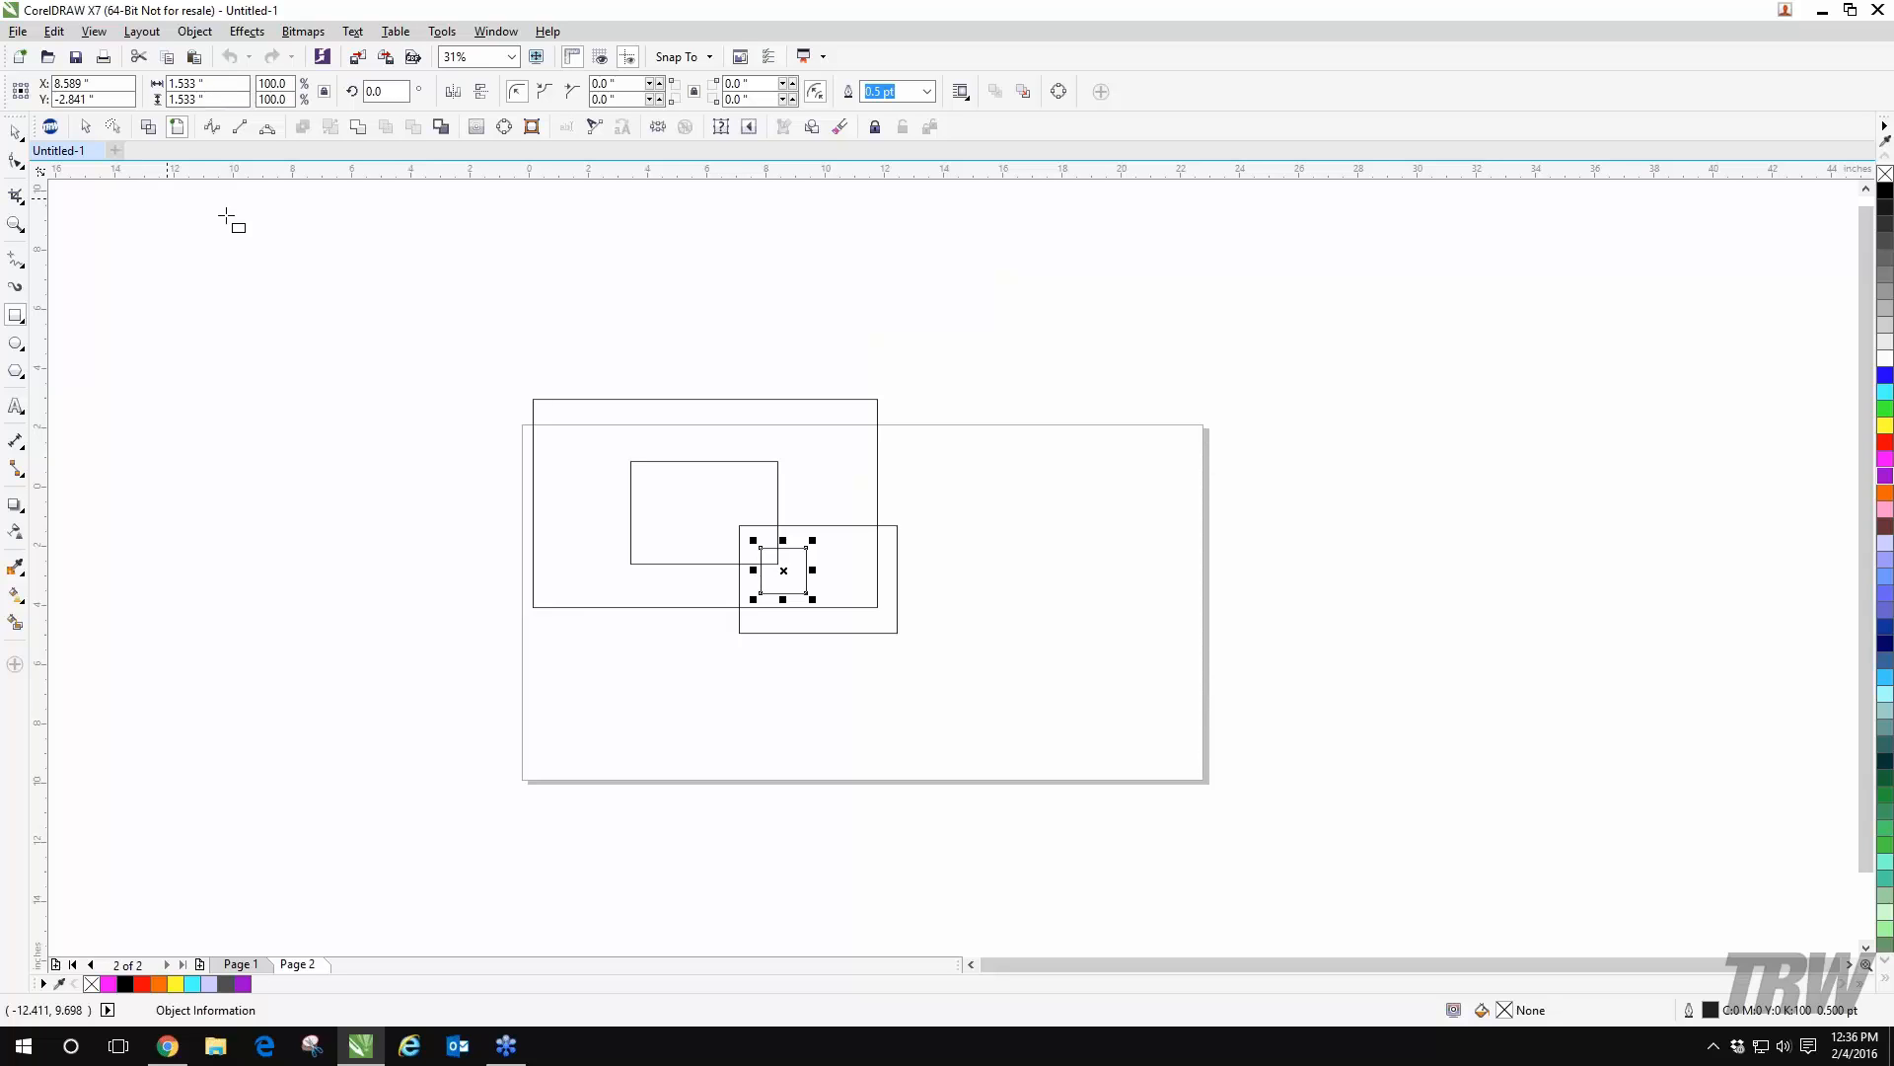
# - Set the default mouse wheel action to Zoom in the workspace's Display options and apply the settings
pyautogui.click(441, 31)
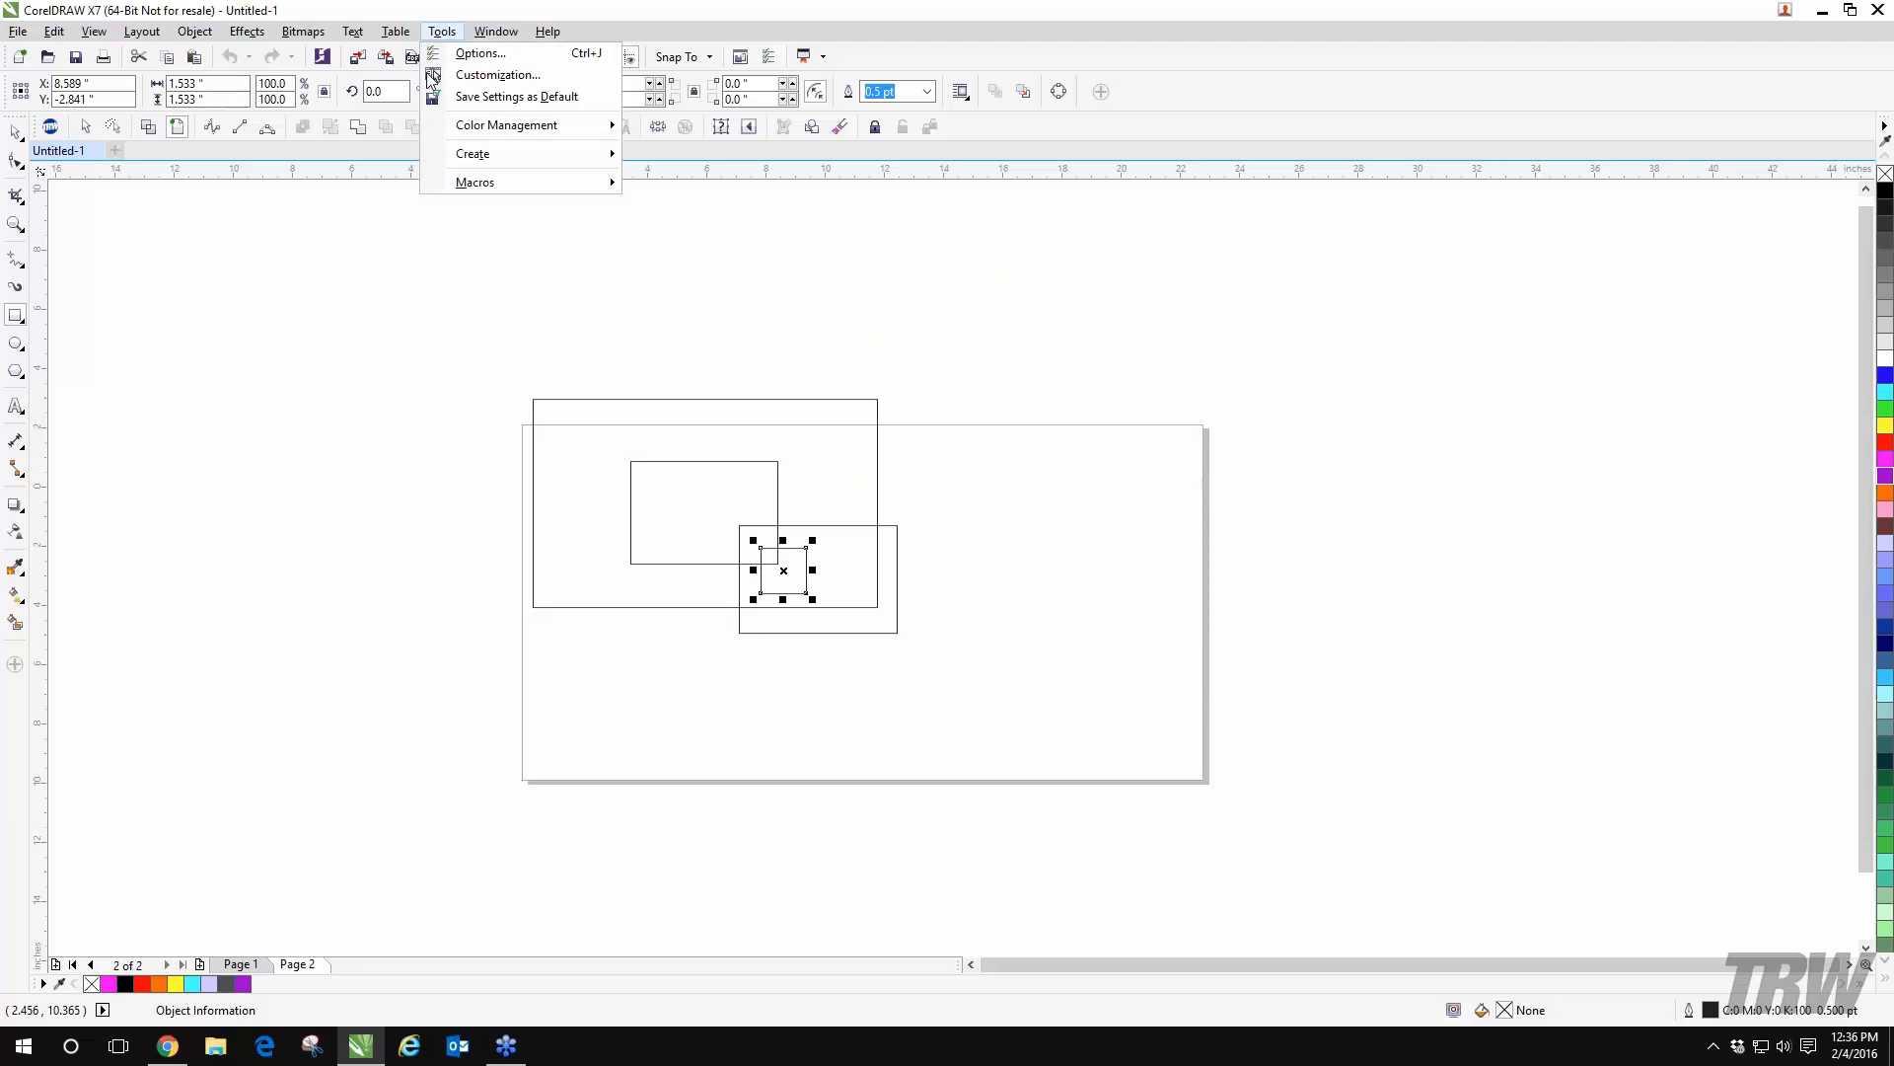
pyautogui.click(493, 75)
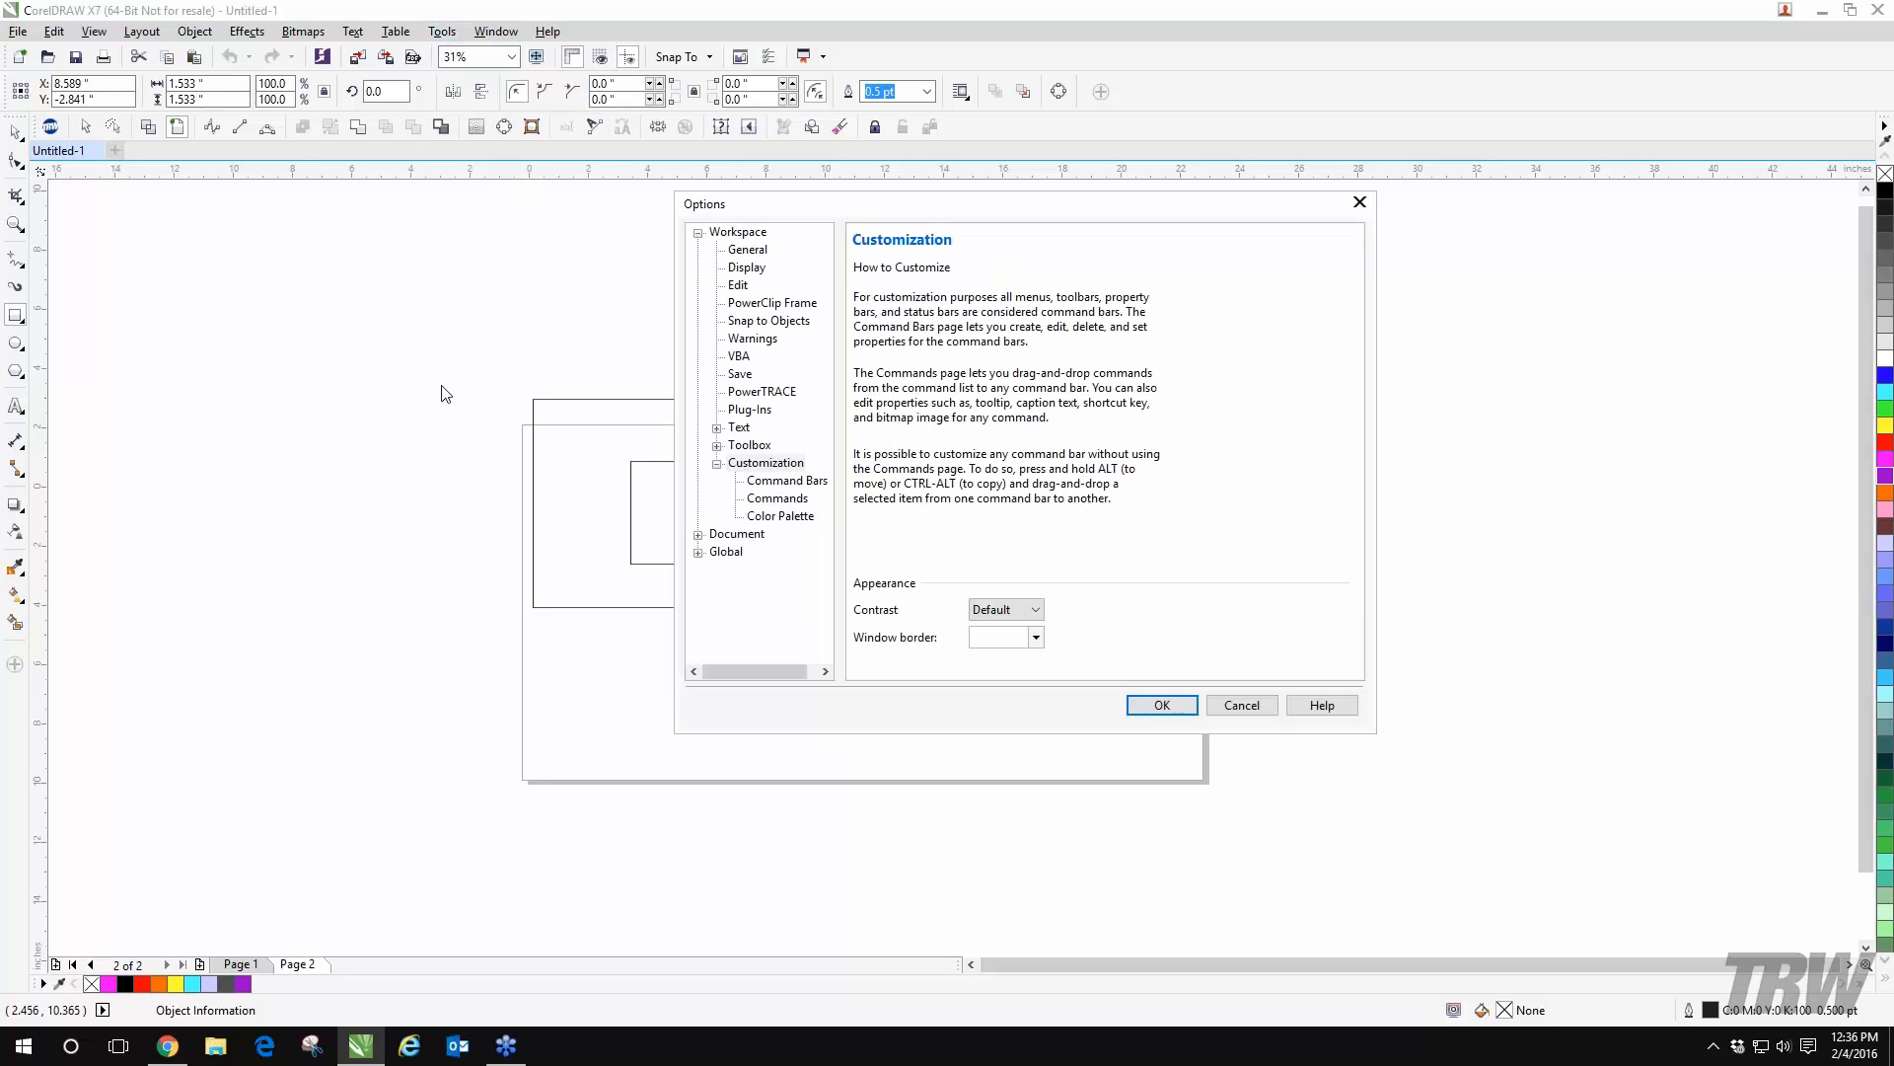
pyautogui.click(752, 266)
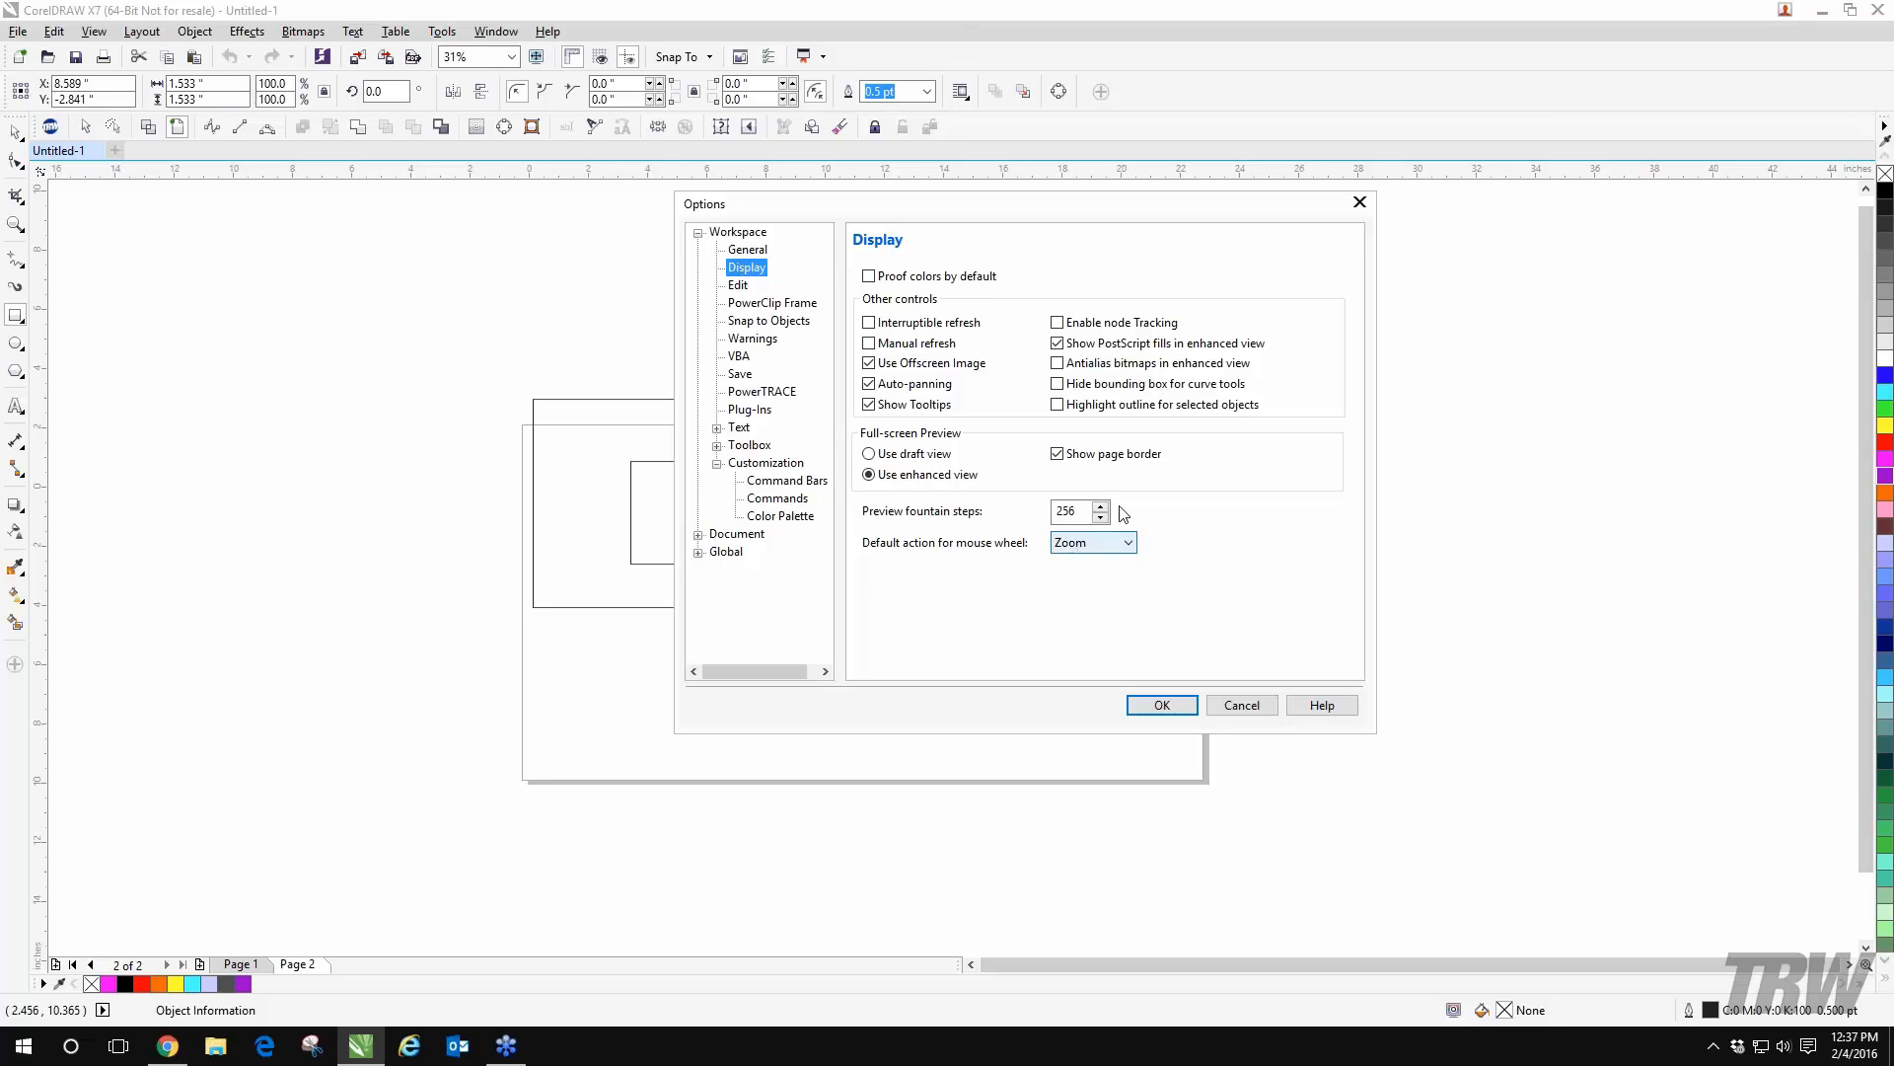
pyautogui.click(1099, 546)
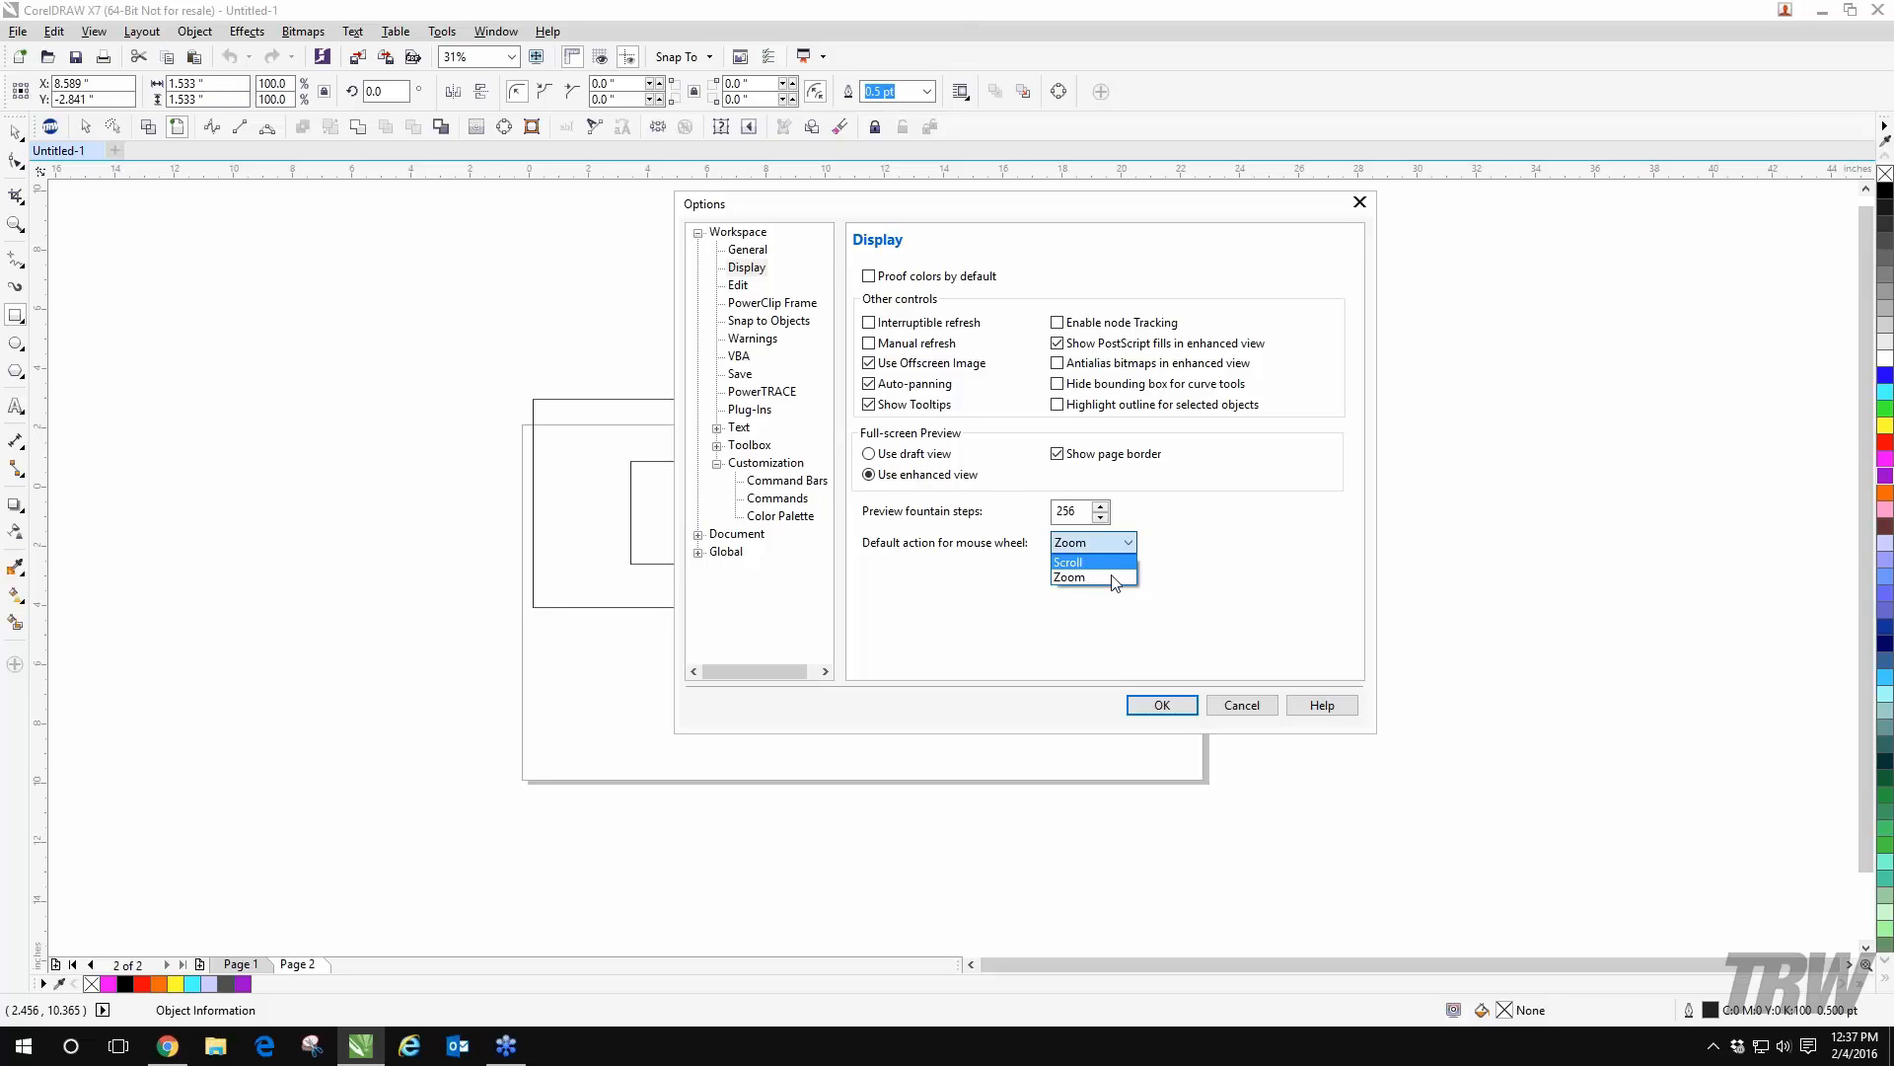
pyautogui.click(1113, 579)
pyautogui.click(1120, 545)
pyautogui.click(1113, 551)
pyautogui.click(1180, 709)
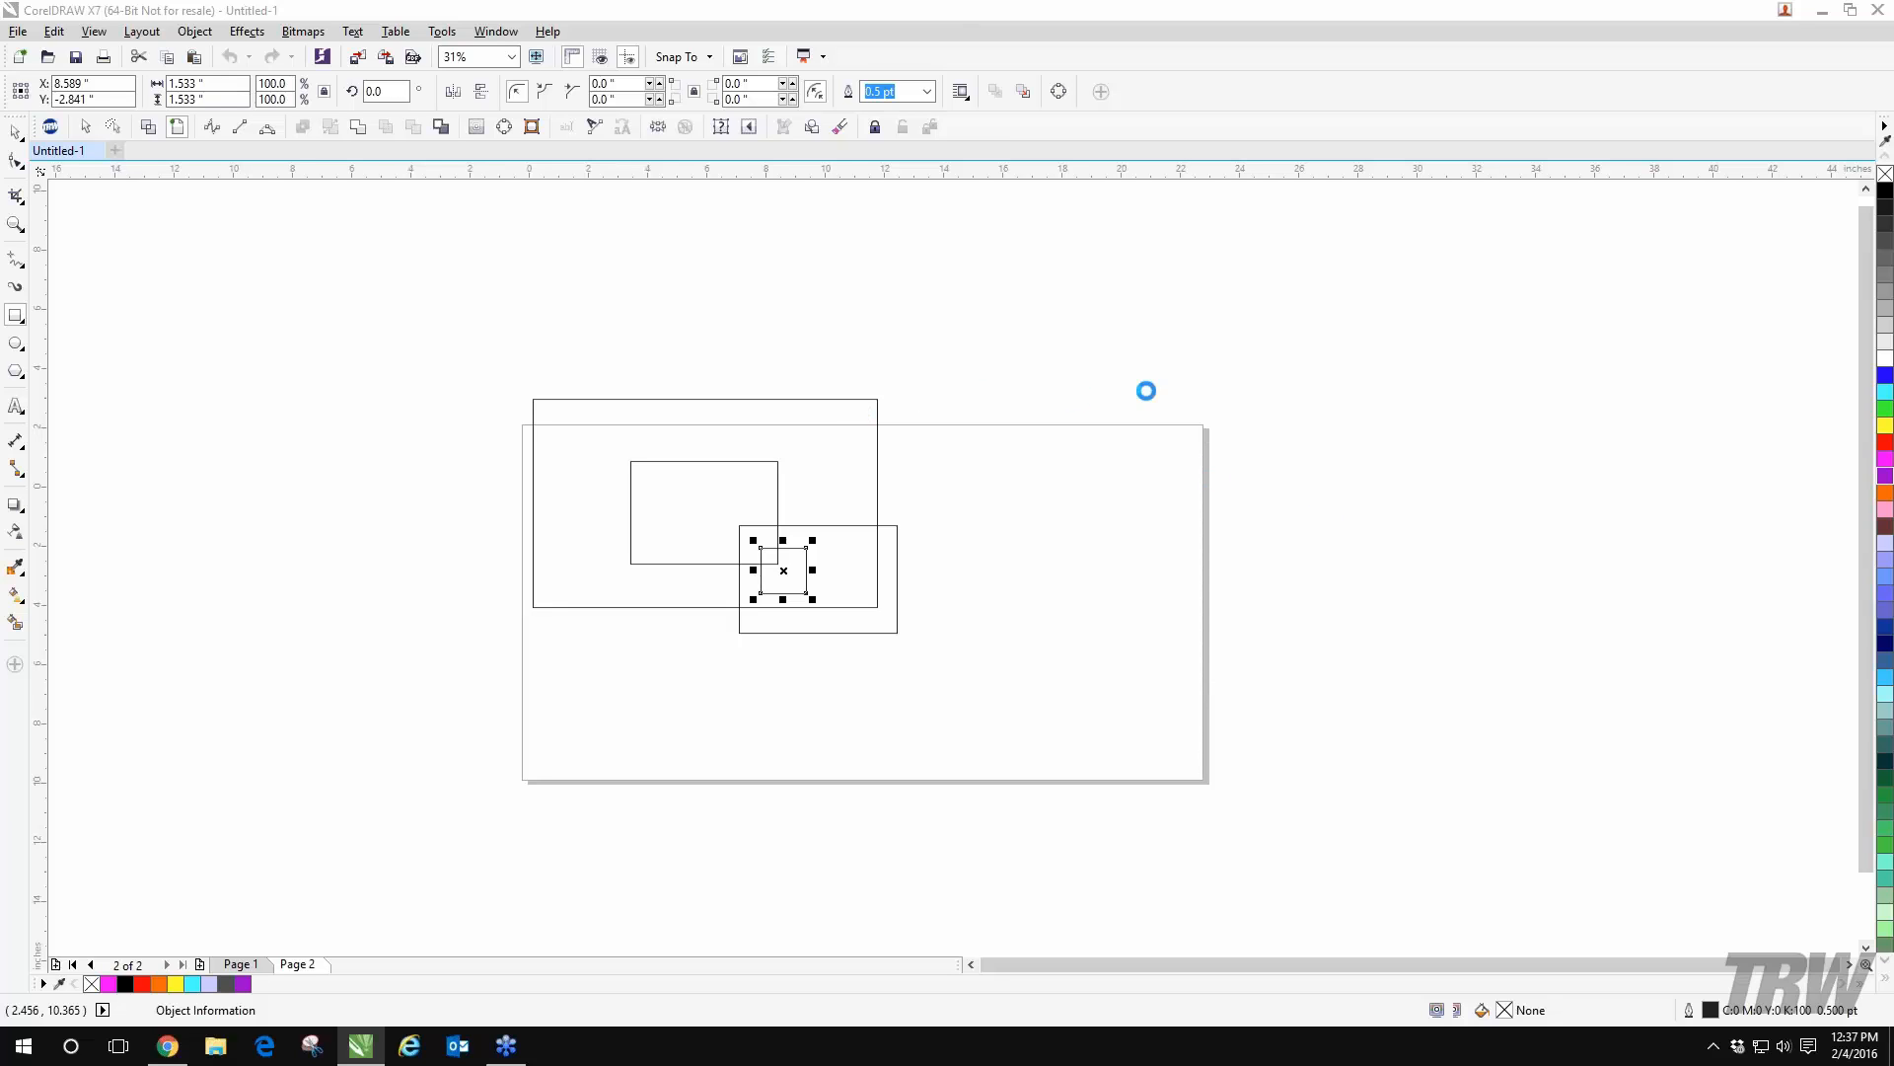
# - Select all the rectangles on and around the page and delete them
pyautogui.click(990, 393)
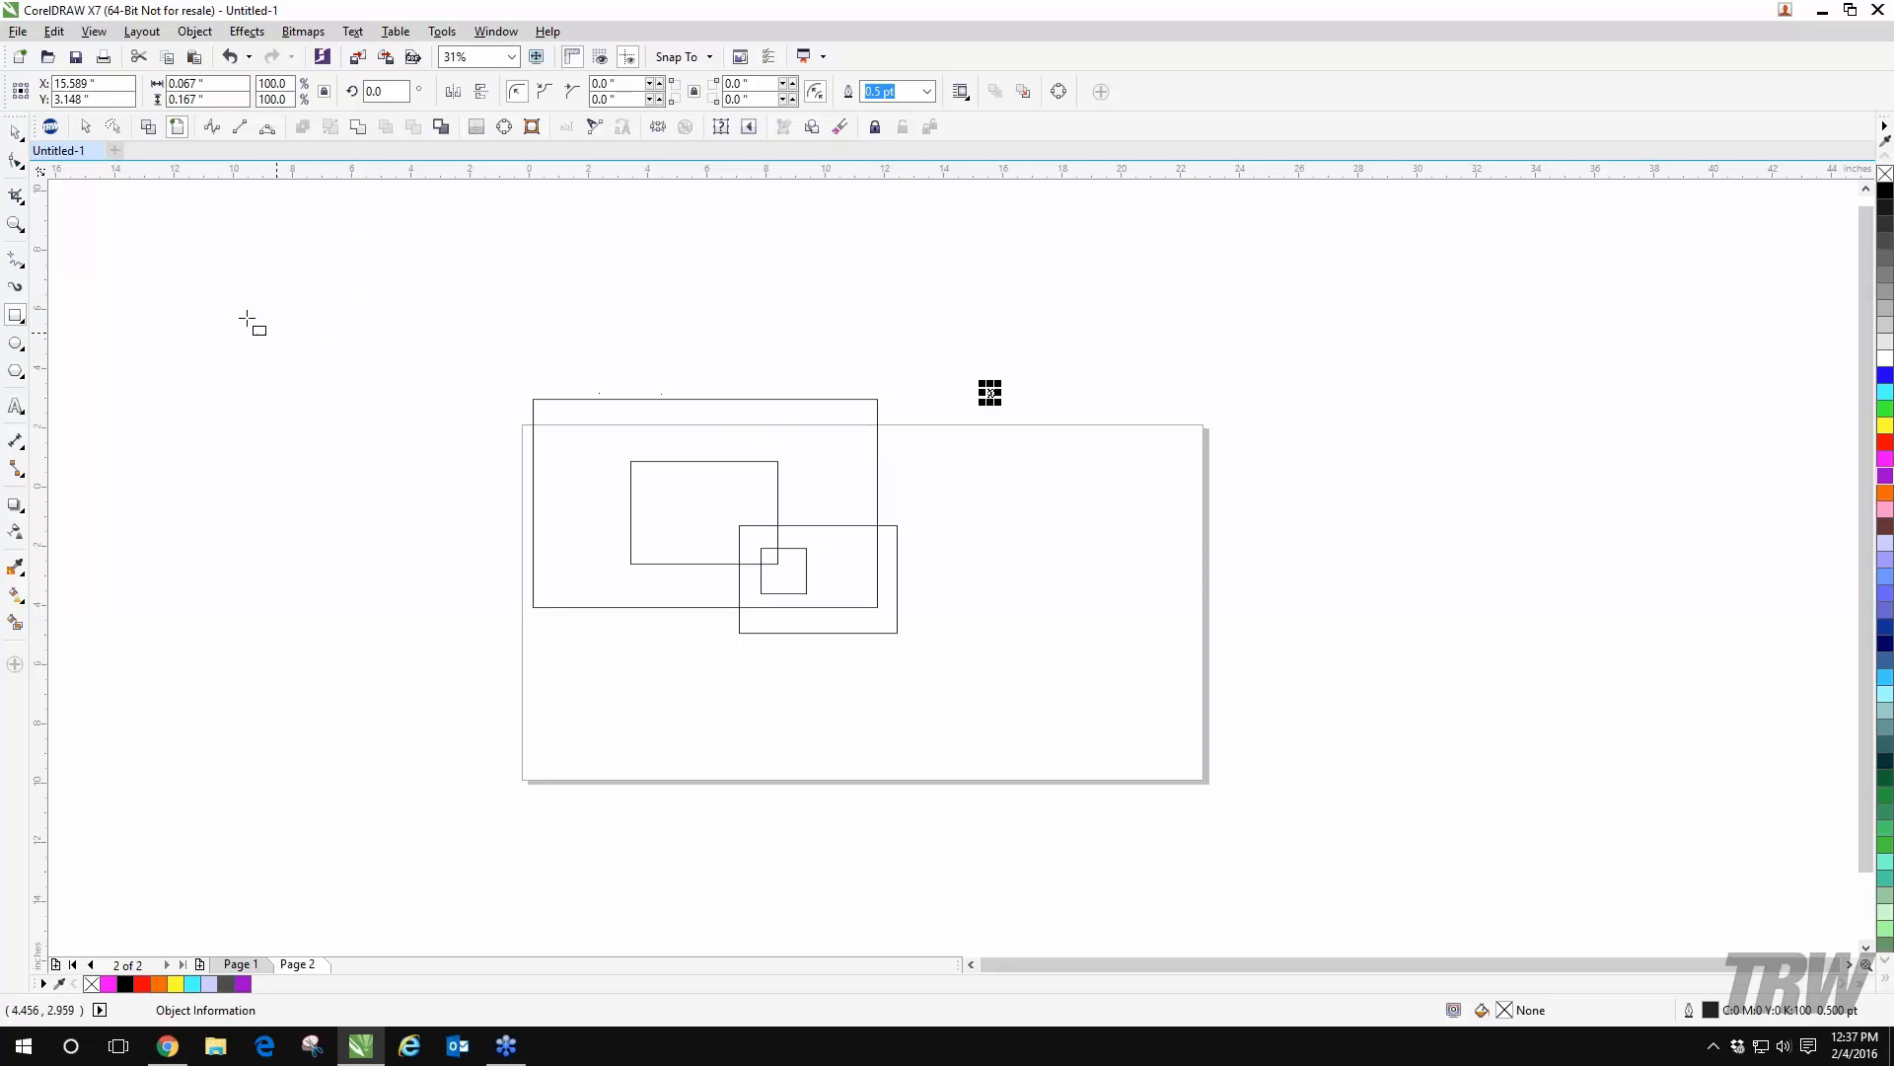
pyautogui.moveTo(393, 265); pyautogui.dragTo(1173, 772)
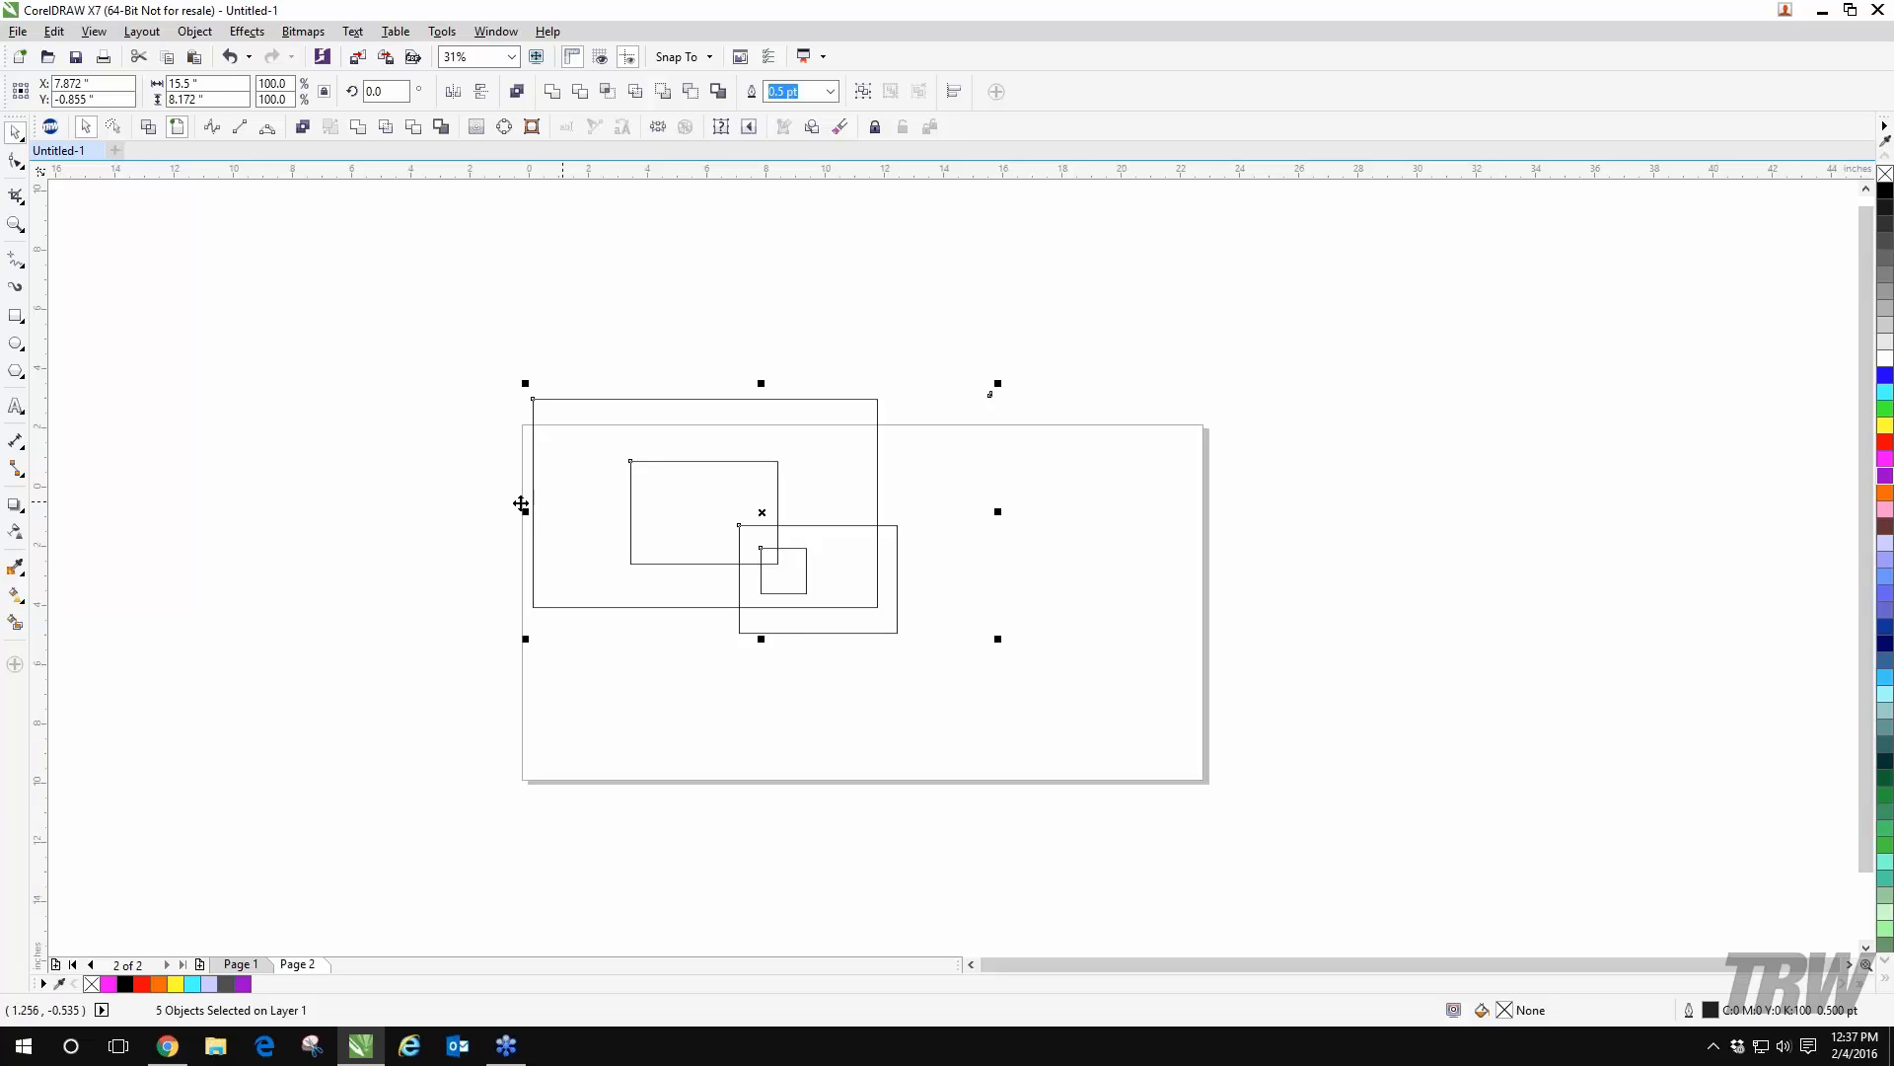
pyautogui.moveTo(463, 341); pyautogui.dragTo(1243, 883)
pyautogui.press('Delete')
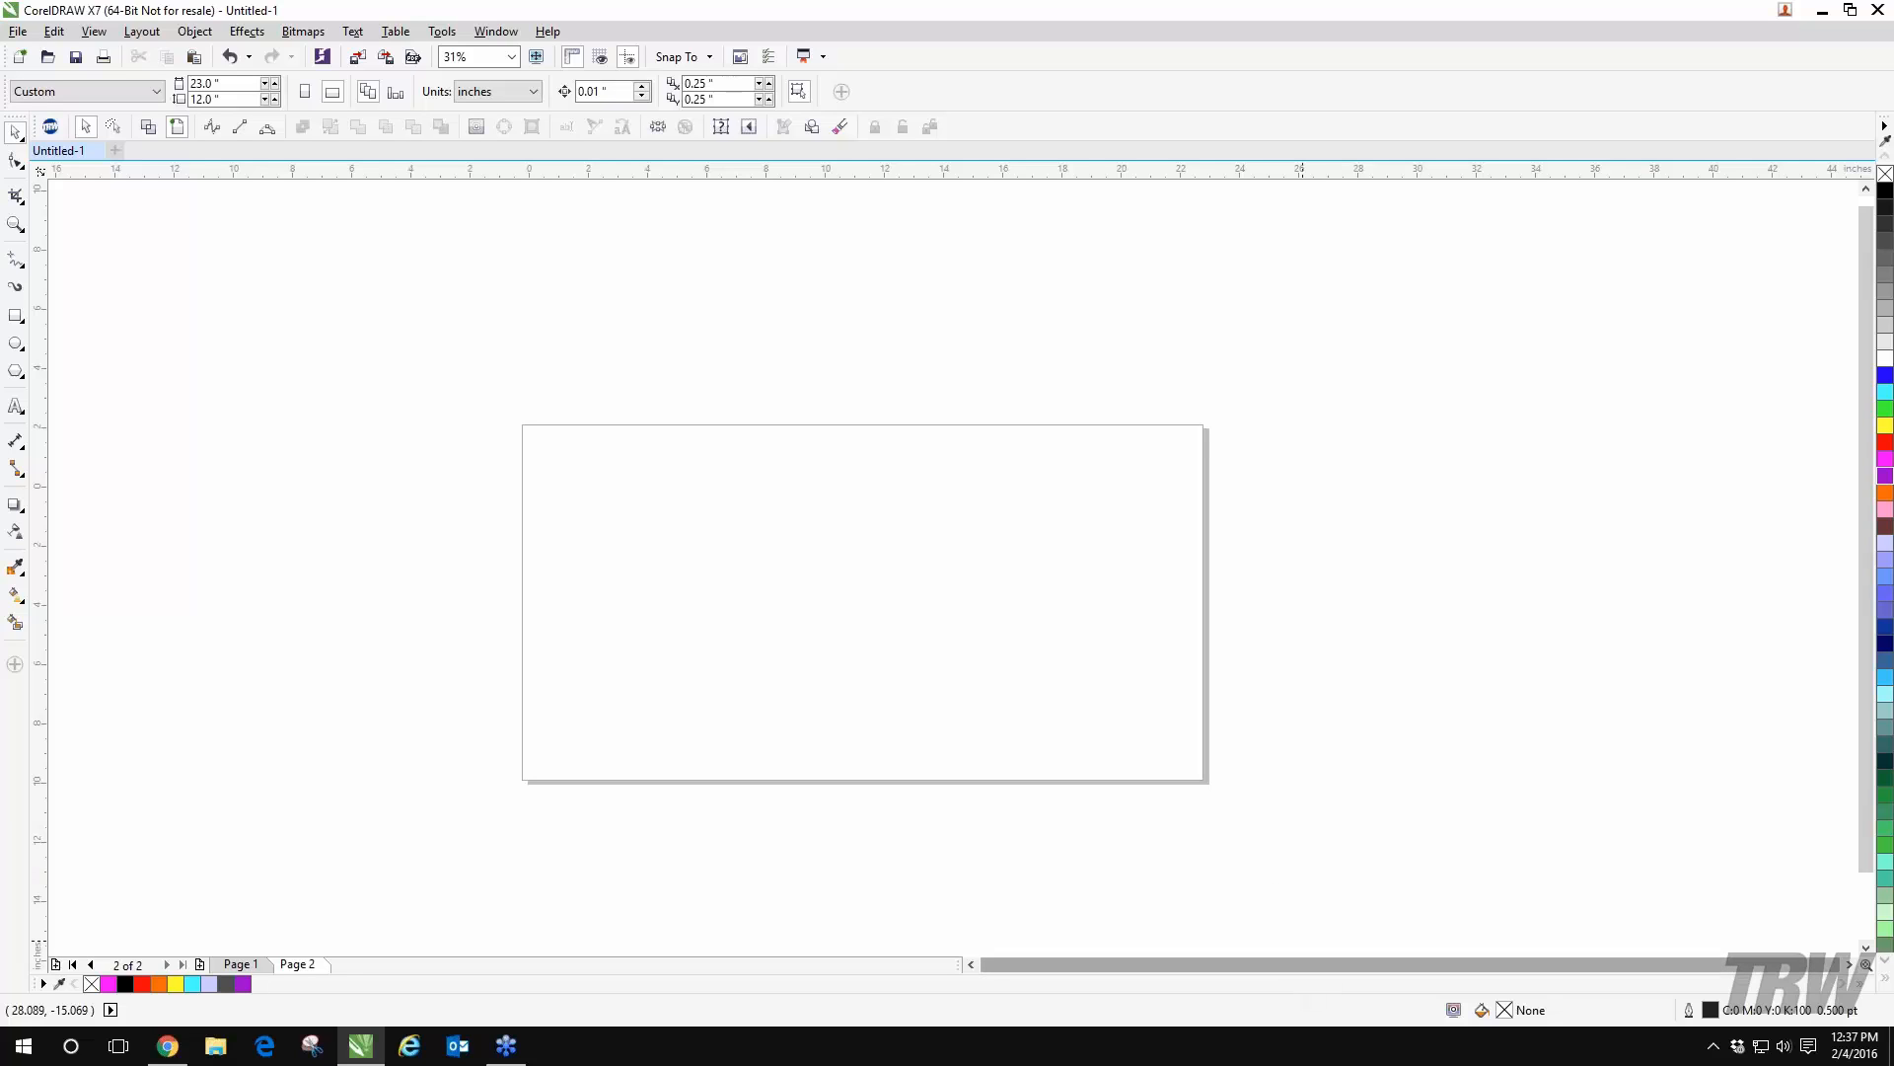
# - Draw an empty paragraph text frame about 9.9 by 5.9 inches in the page's right half
pyautogui.click(17, 407)
pyautogui.click(23, 414)
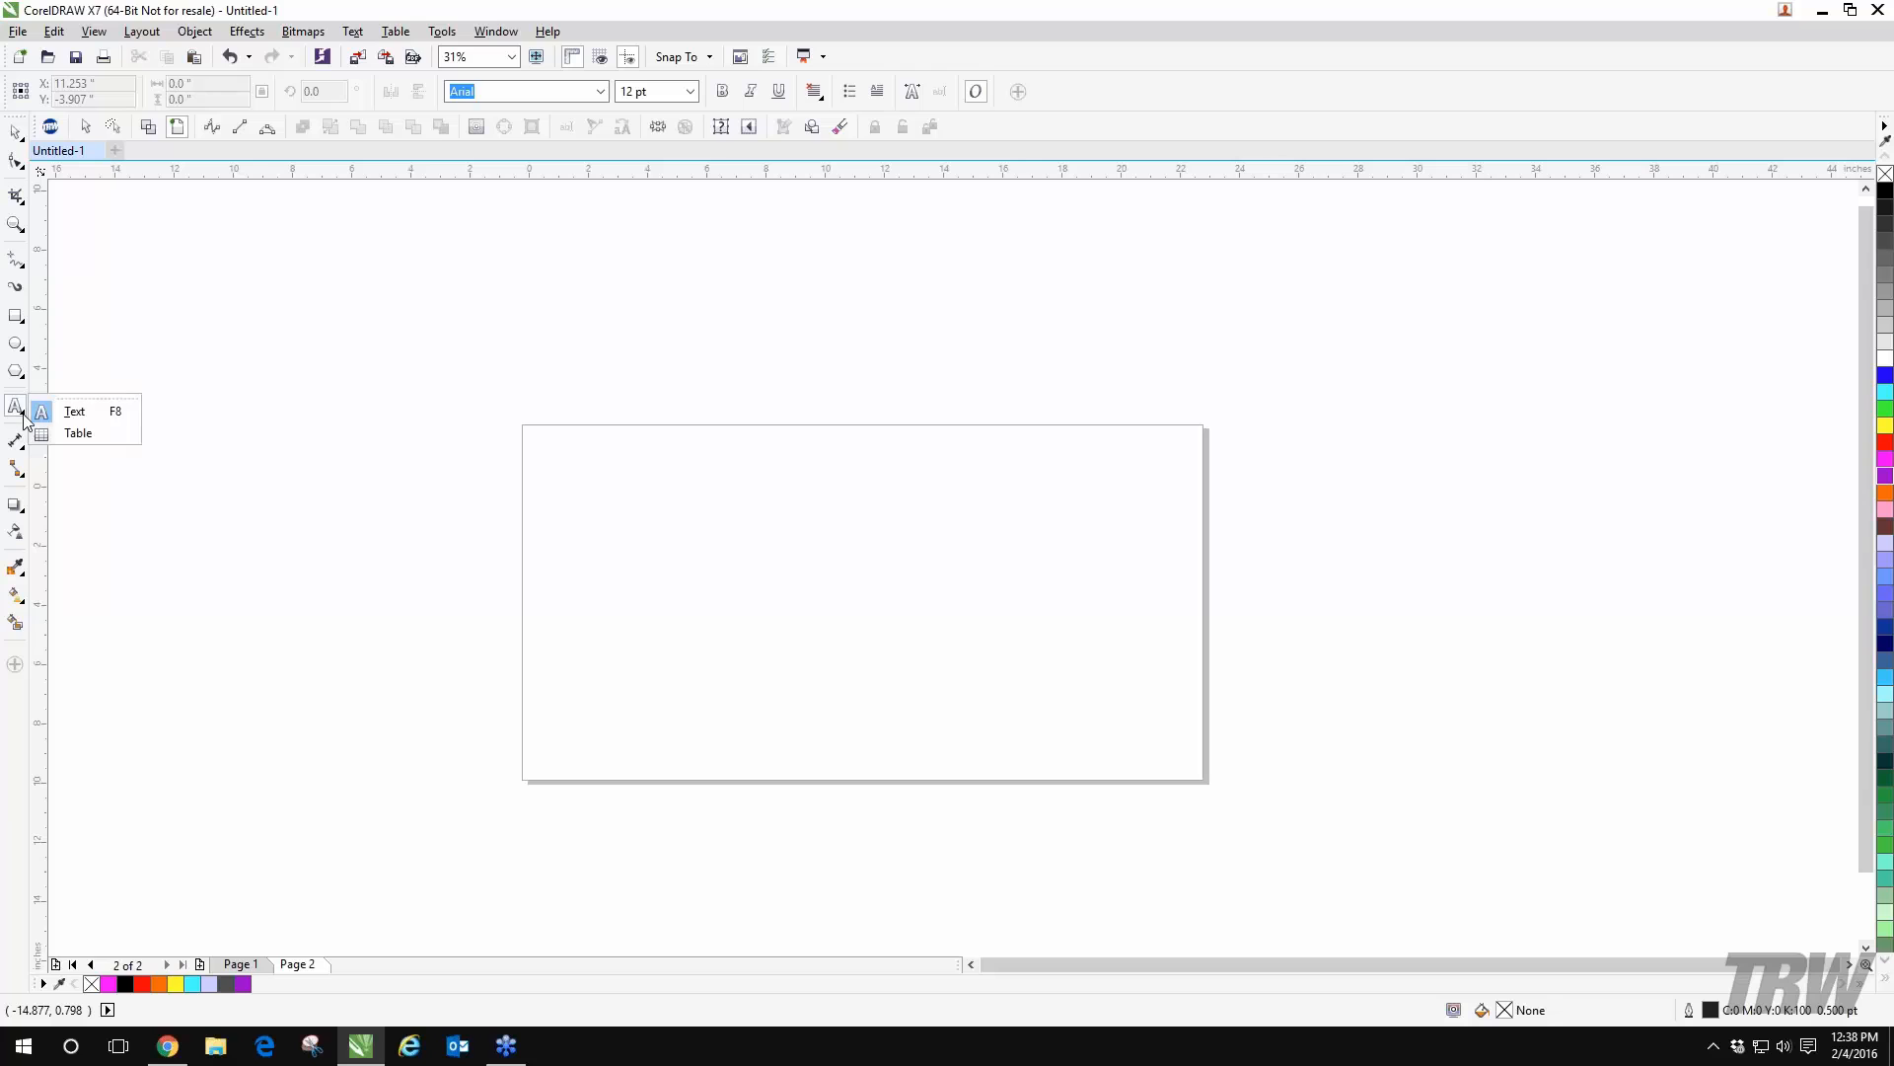
pyautogui.click(71, 409)
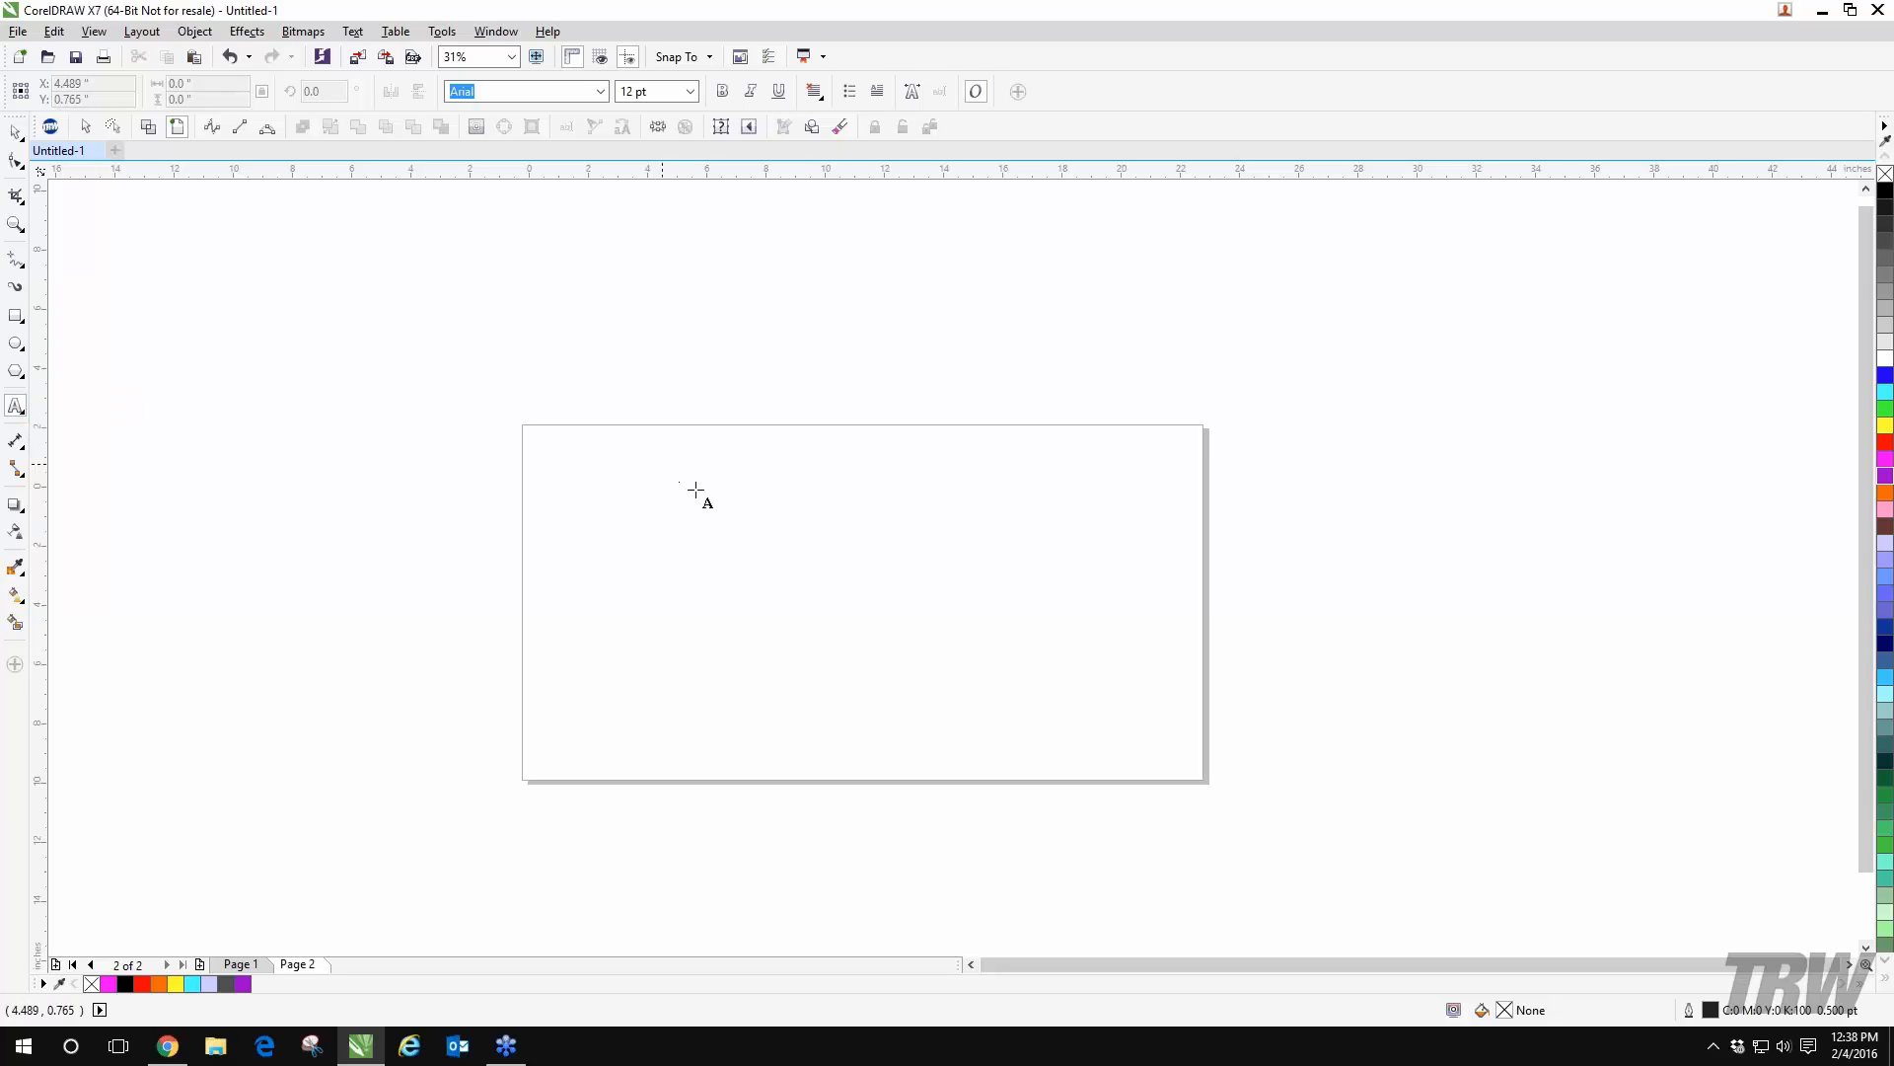
pyautogui.click(660, 459)
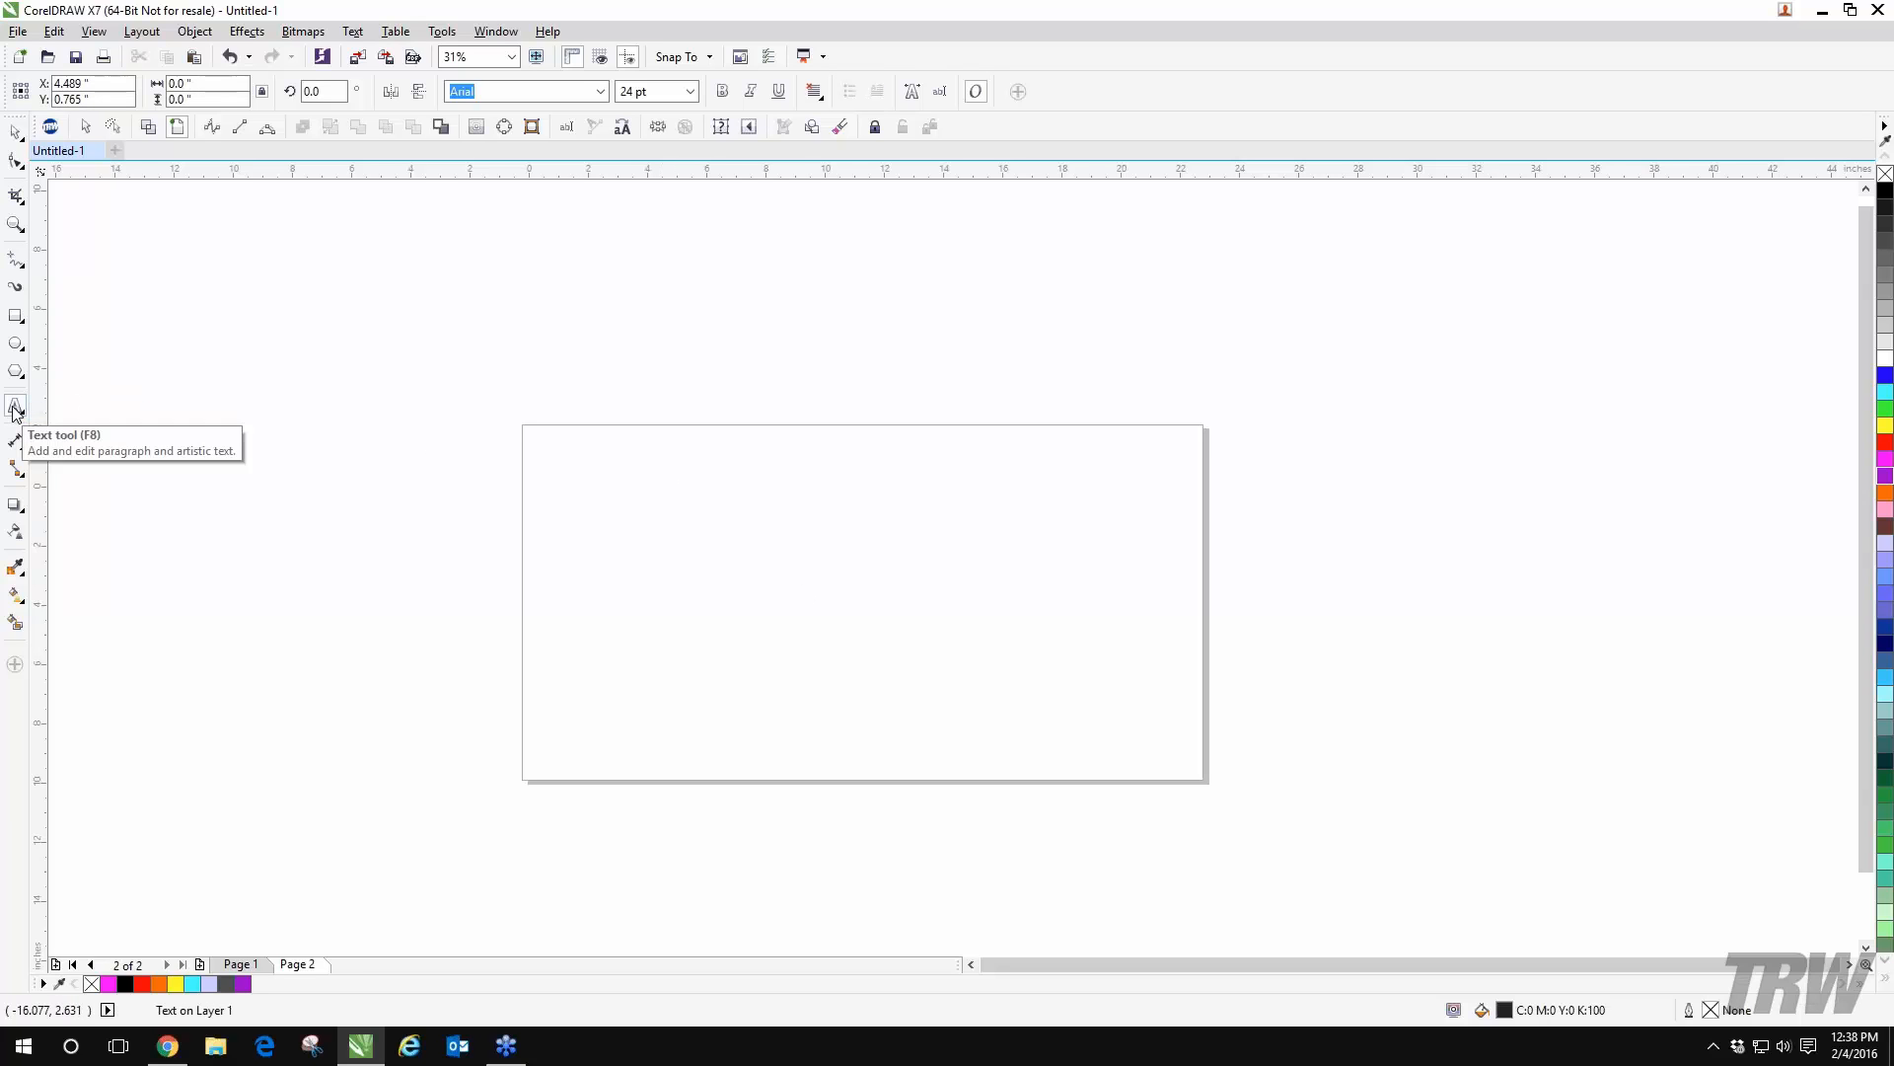
pyautogui.click(820, 535)
pyautogui.moveTo(836, 476); pyautogui.dragTo(1136, 655)
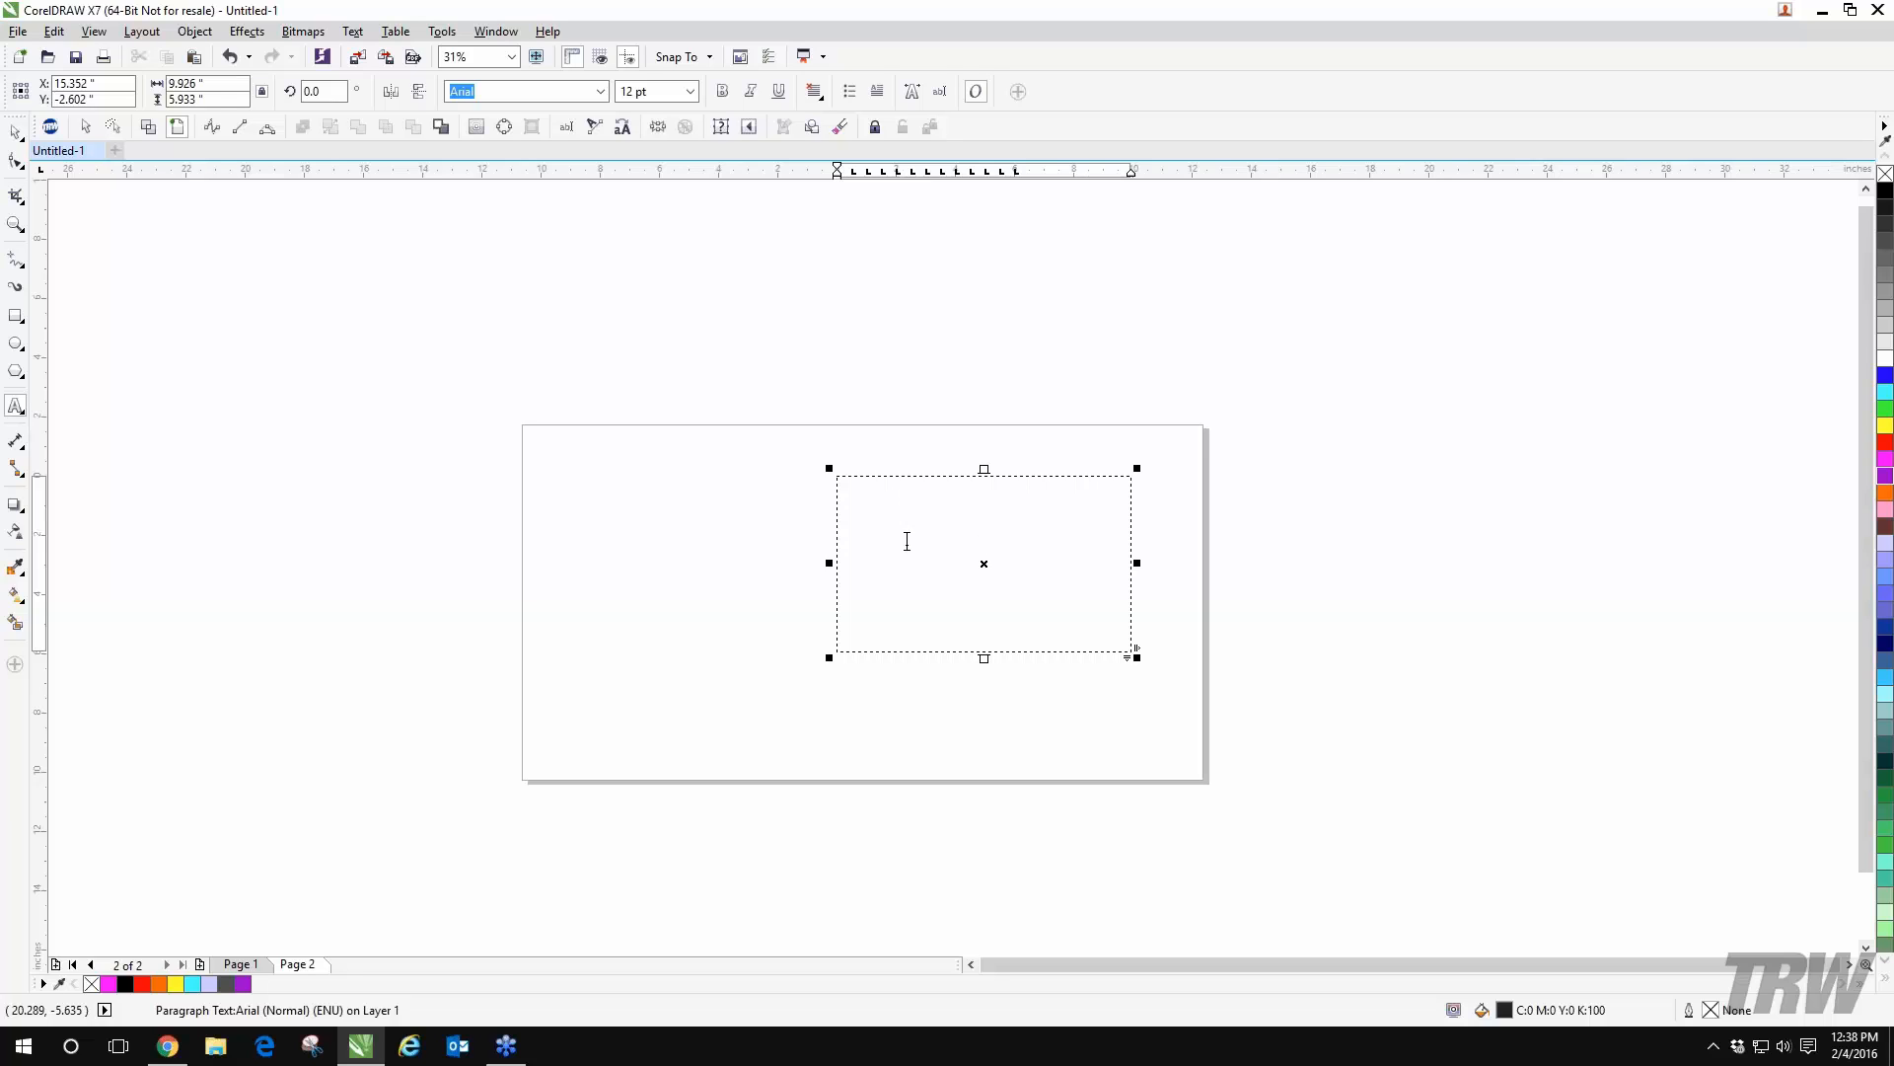
# - Add the artistic text "TRW ROCKS" in the page's left half and enlarge it proportionally to about 3.06 inches wide
pyautogui.click(632, 553)
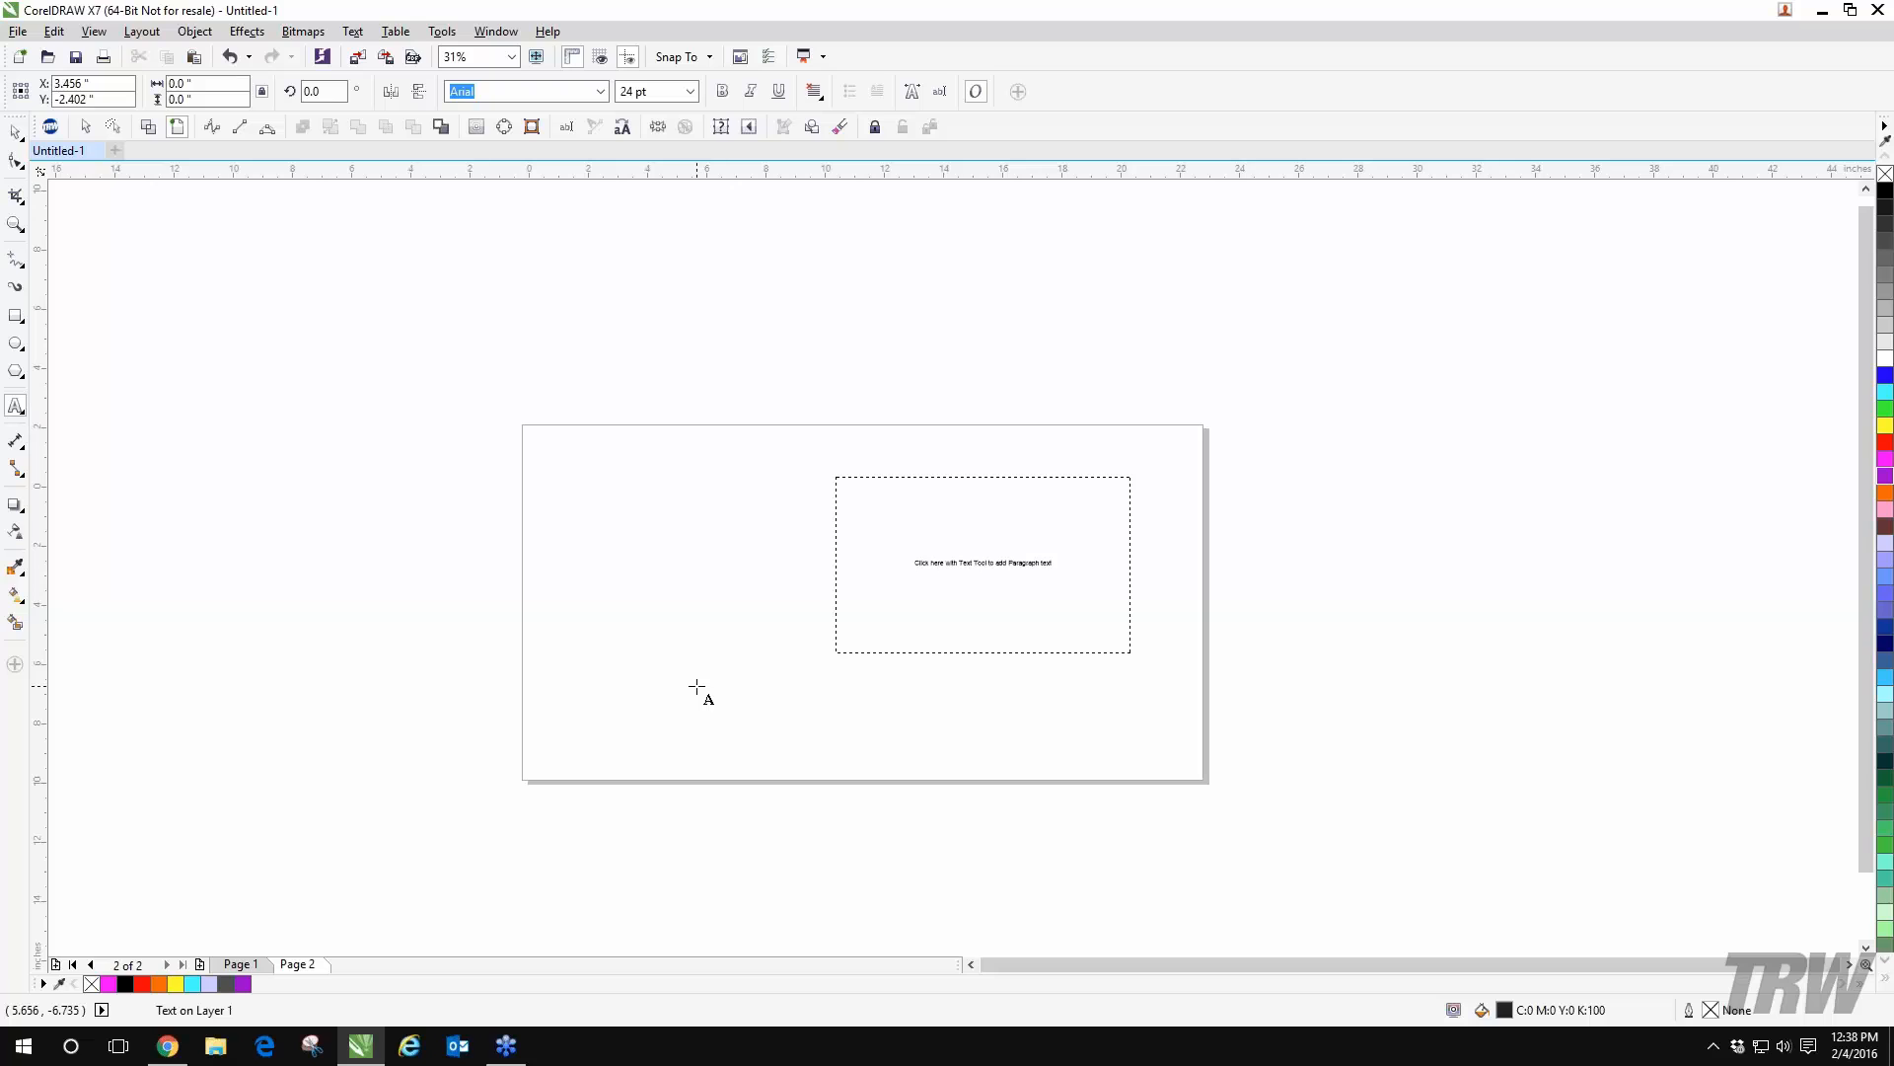
pyautogui.write('TRW ROCKS')
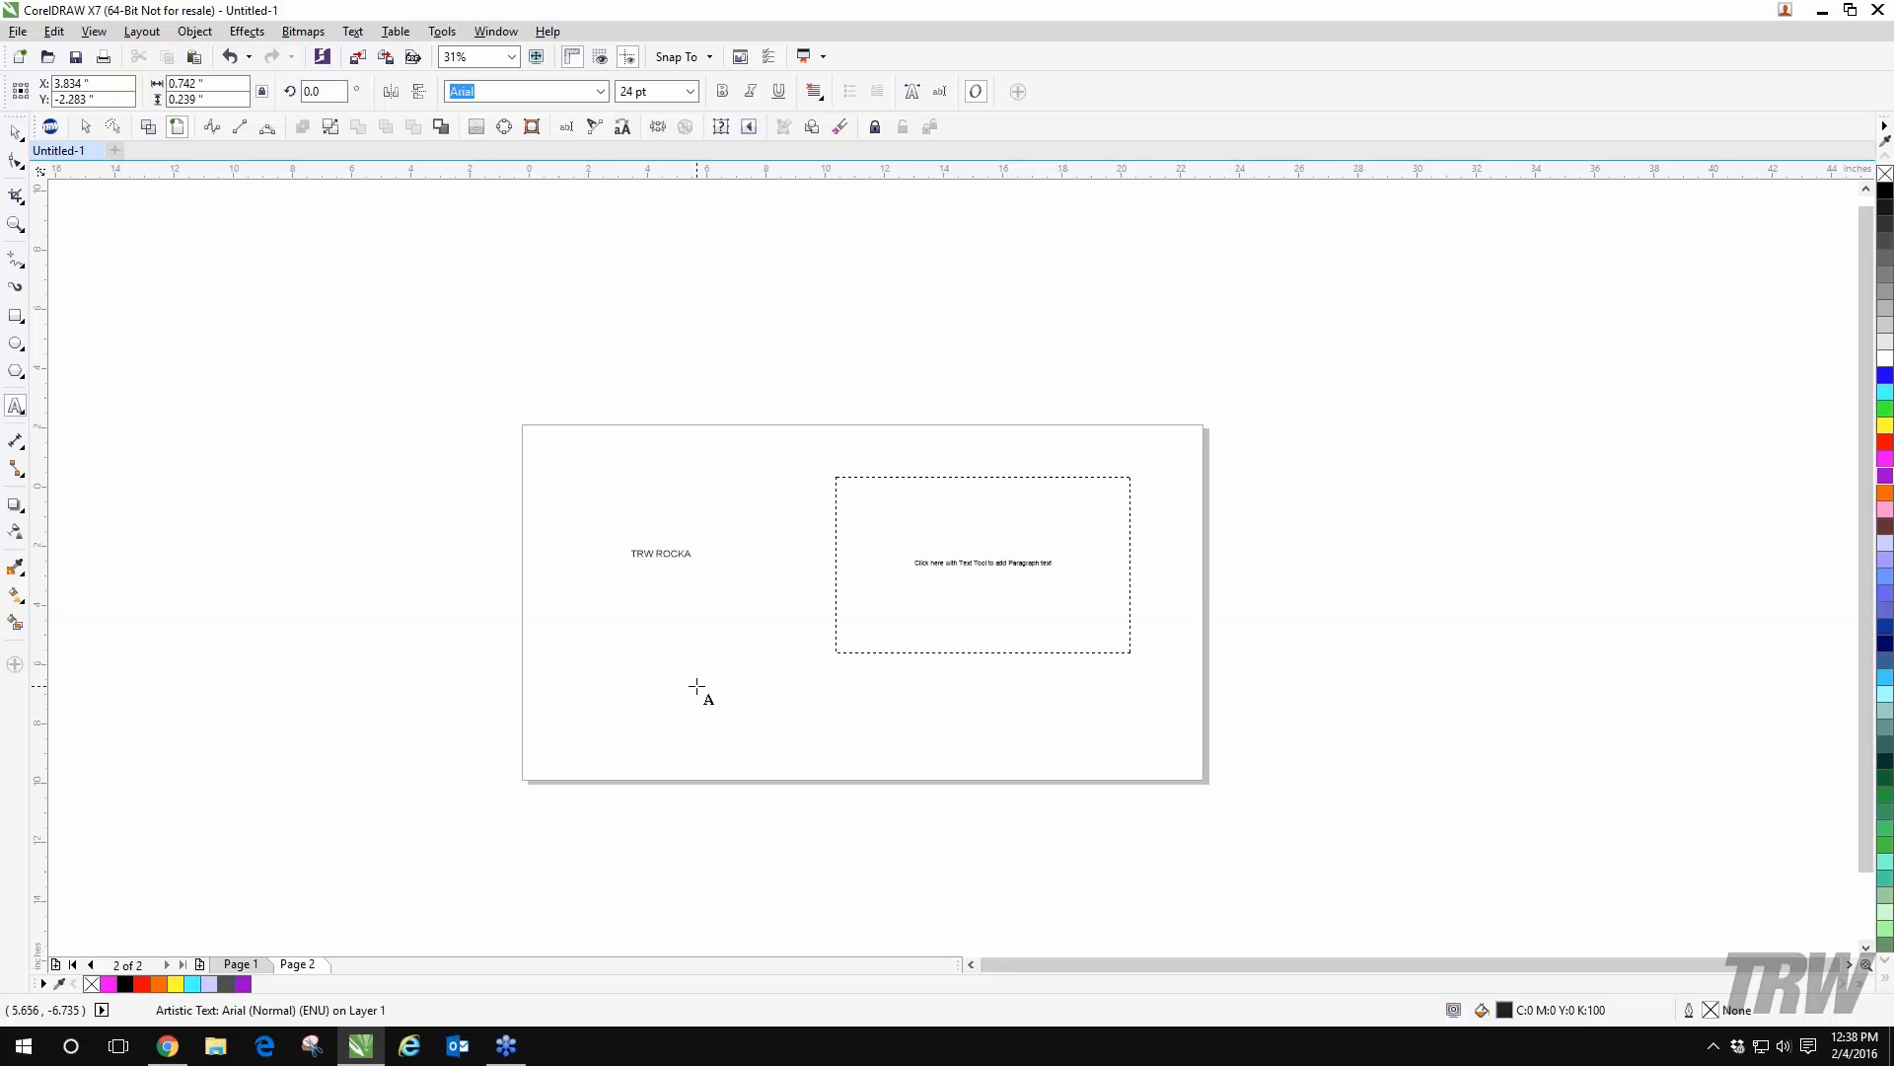
pyautogui.scroll(2, 719, 541)
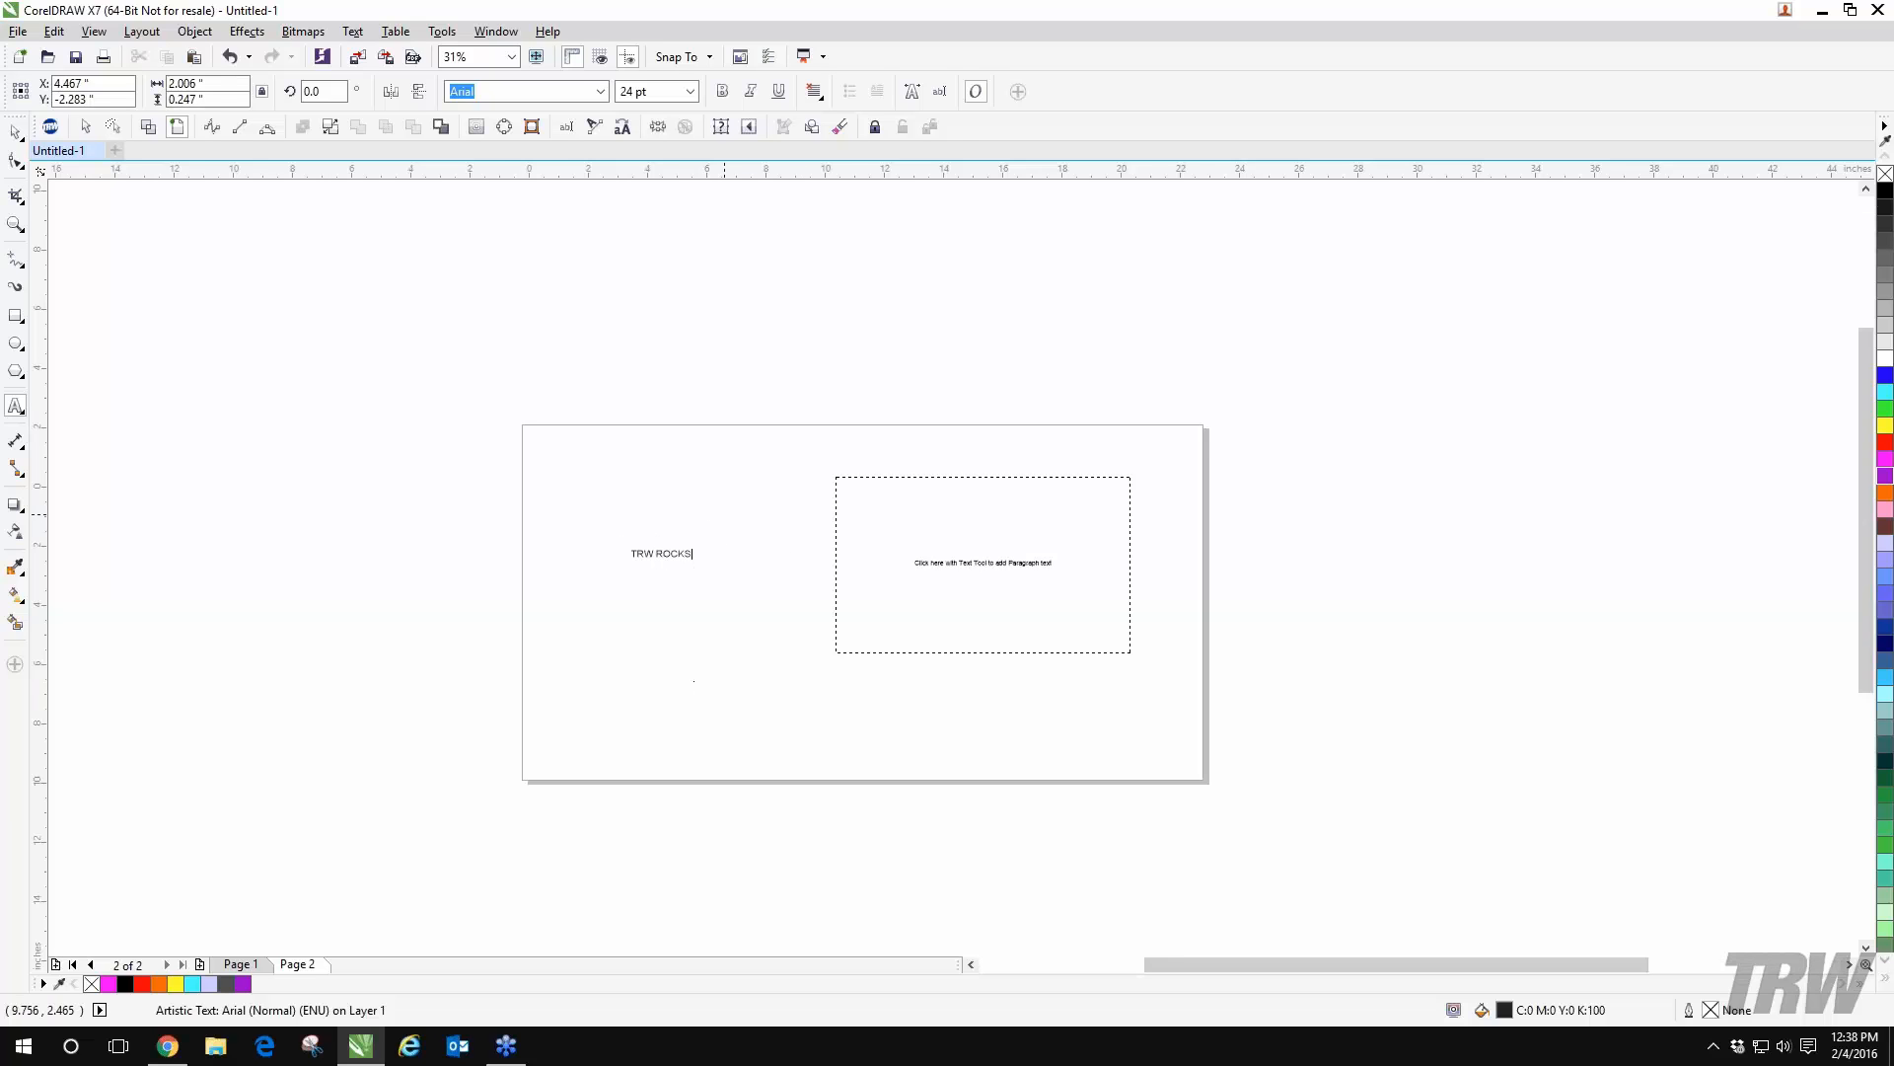
pyautogui.scroll(2, 622, 654)
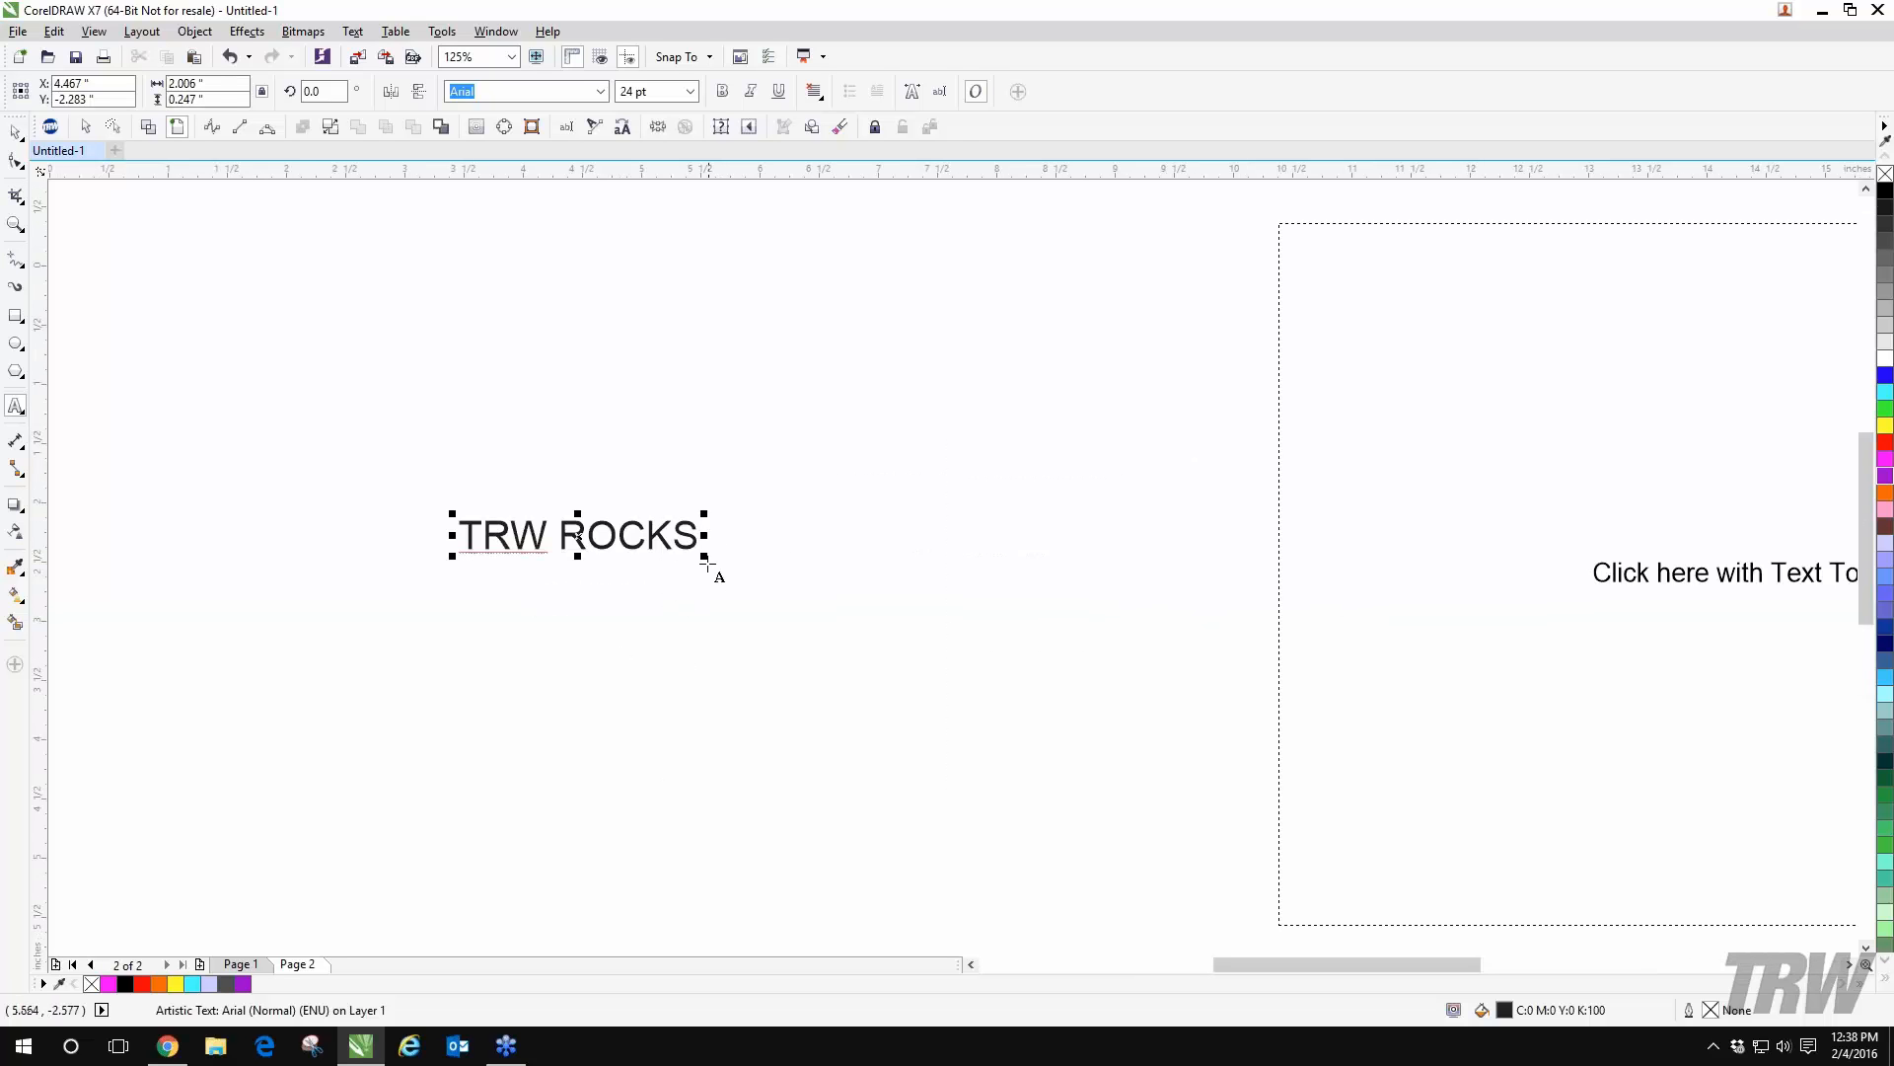
pyautogui.moveTo(708, 559); pyautogui.dragTo(858, 643)
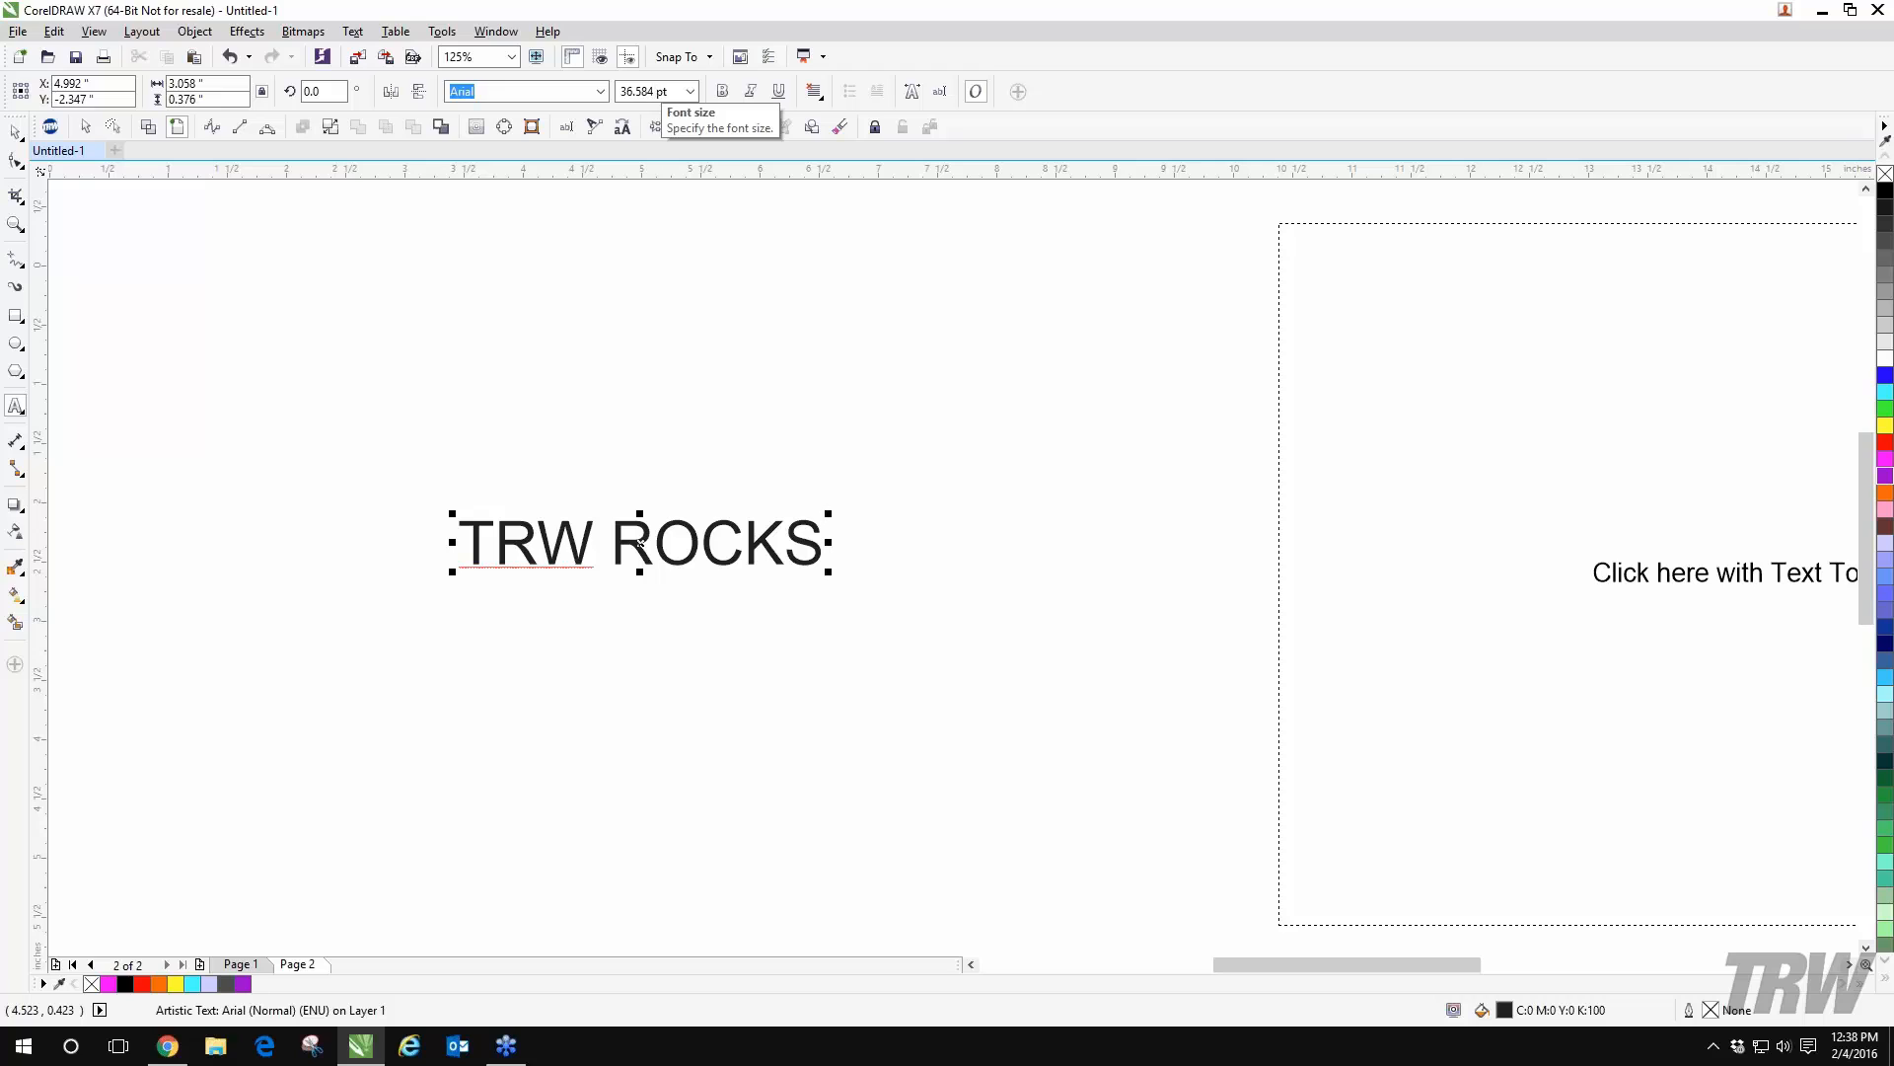
# - Set the font size of the whole "TRW ROCKS" text to 50 pt
pyautogui.click(671, 91)
pyautogui.moveTo(671, 92); pyautogui.dragTo(482, 76)
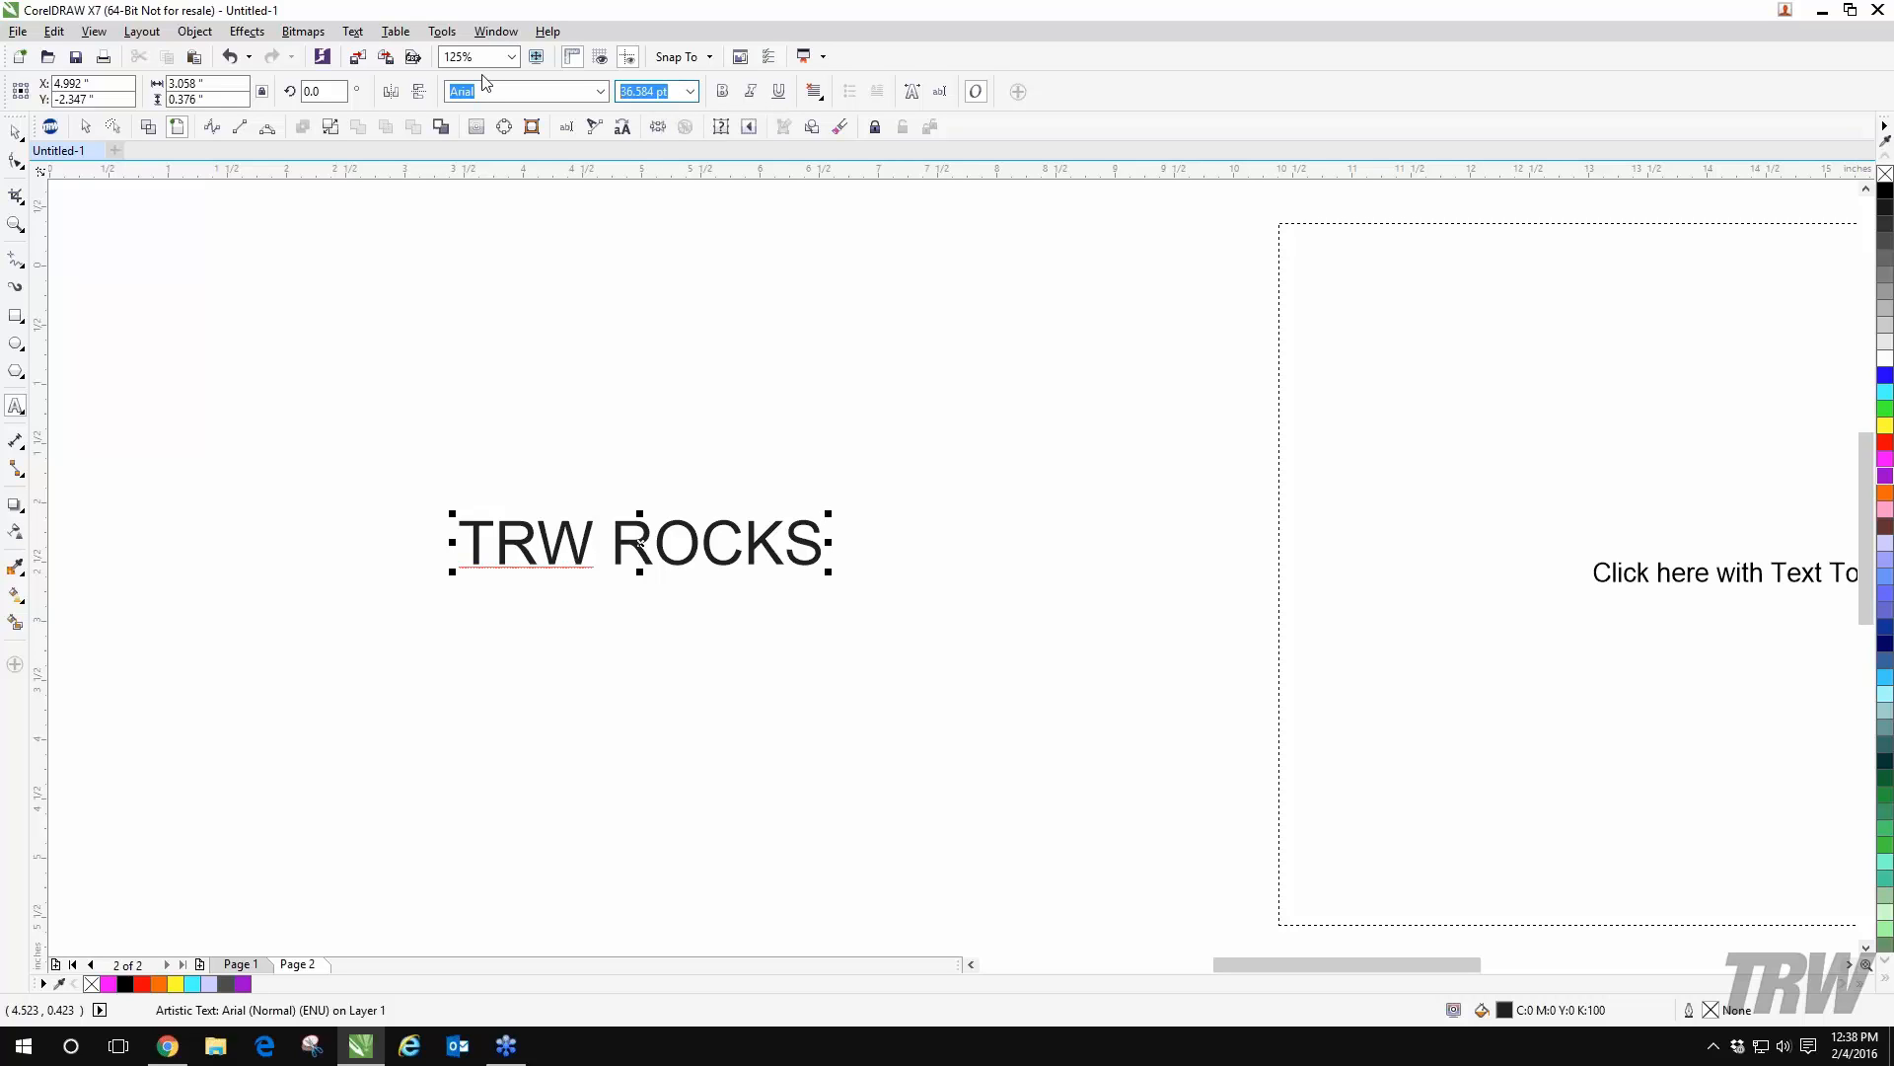
pyautogui.write('50')
pyautogui.press('Return')
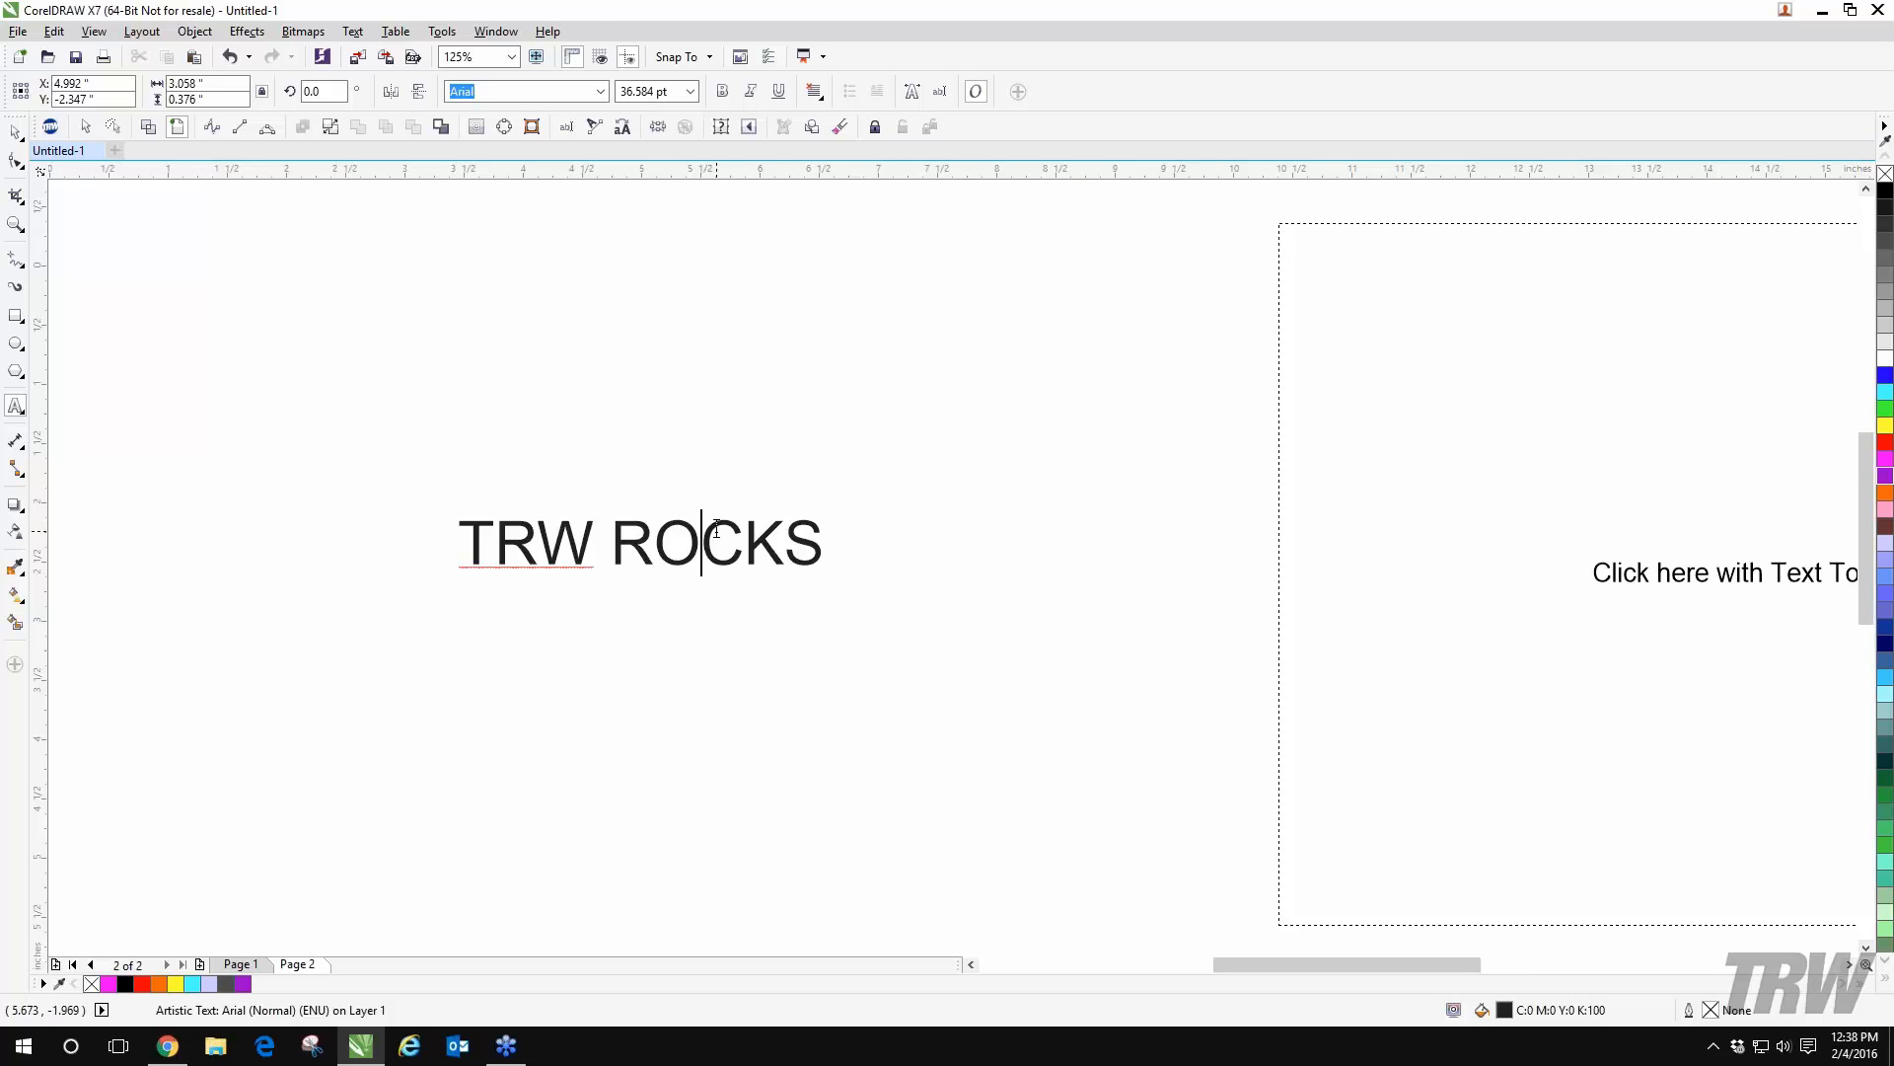
pyautogui.tripleClick(717, 530)
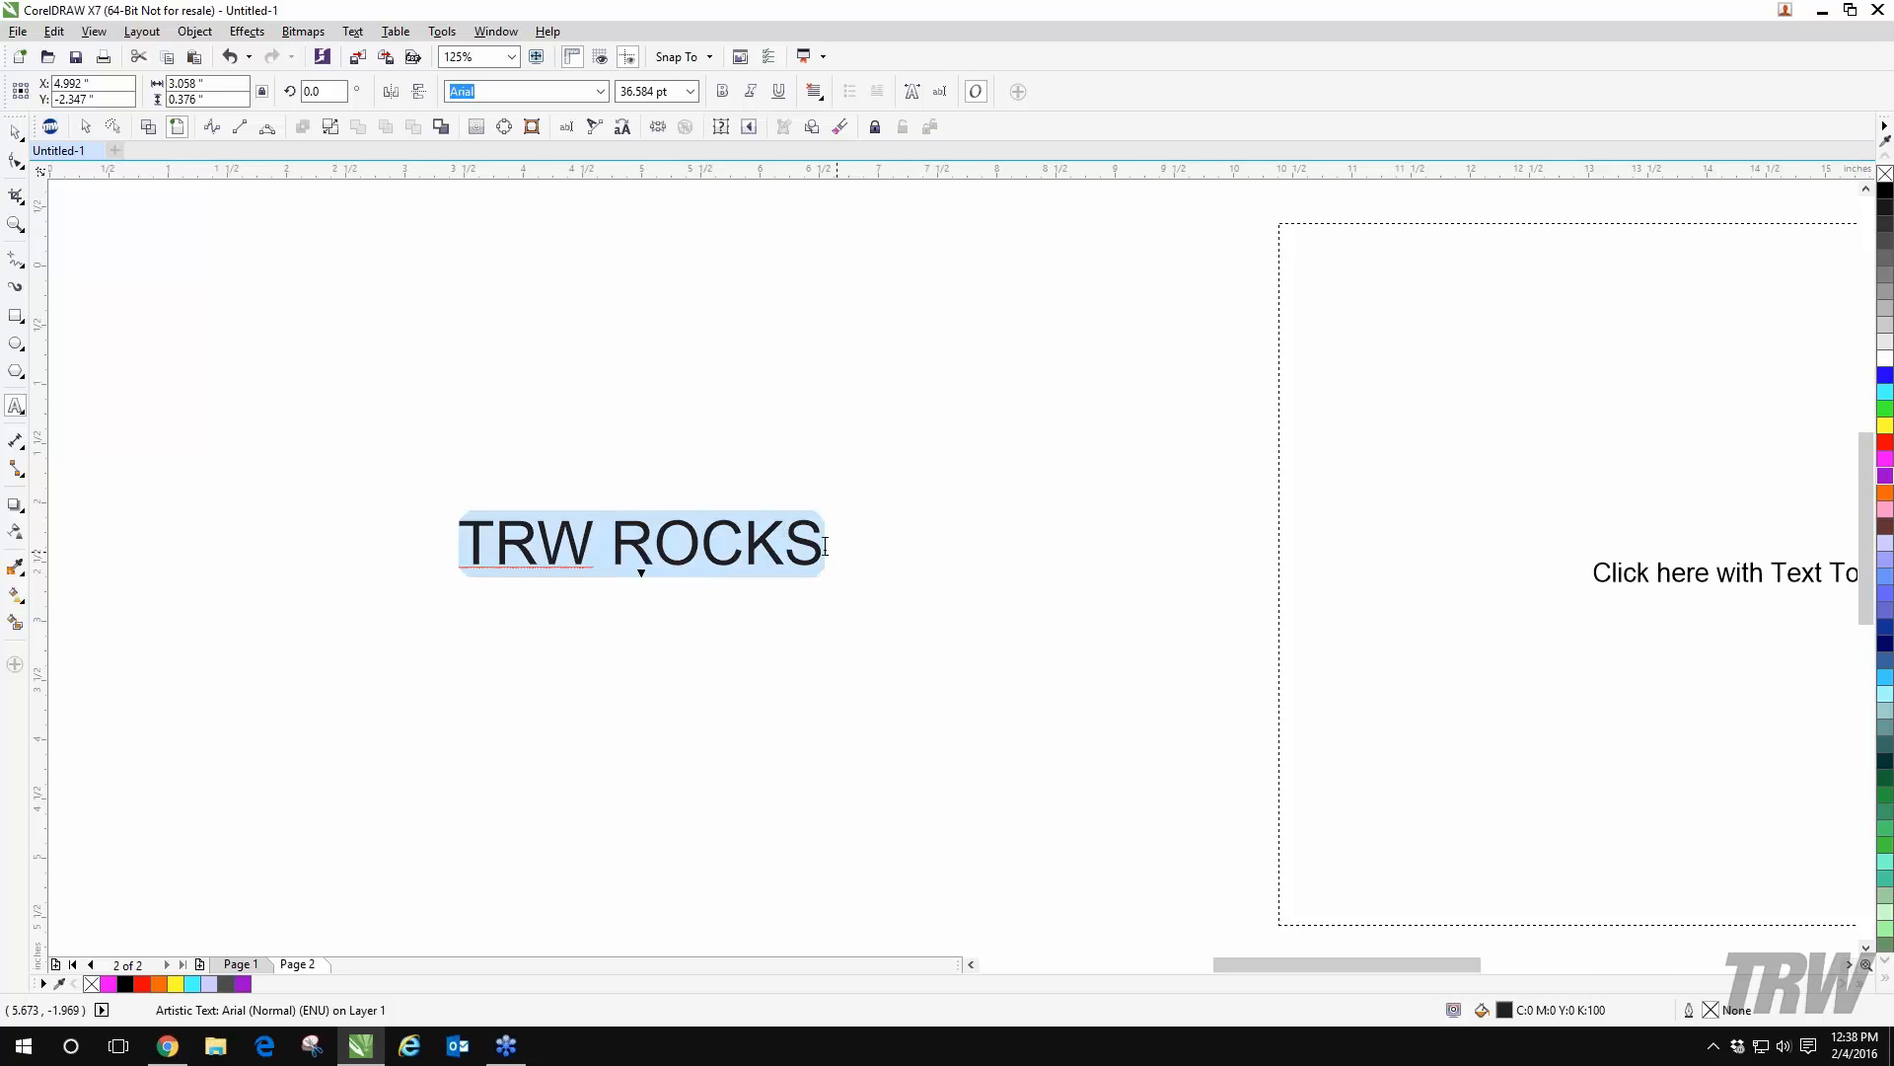
pyautogui.click(671, 92)
pyautogui.write('50')
pyautogui.press('Return')
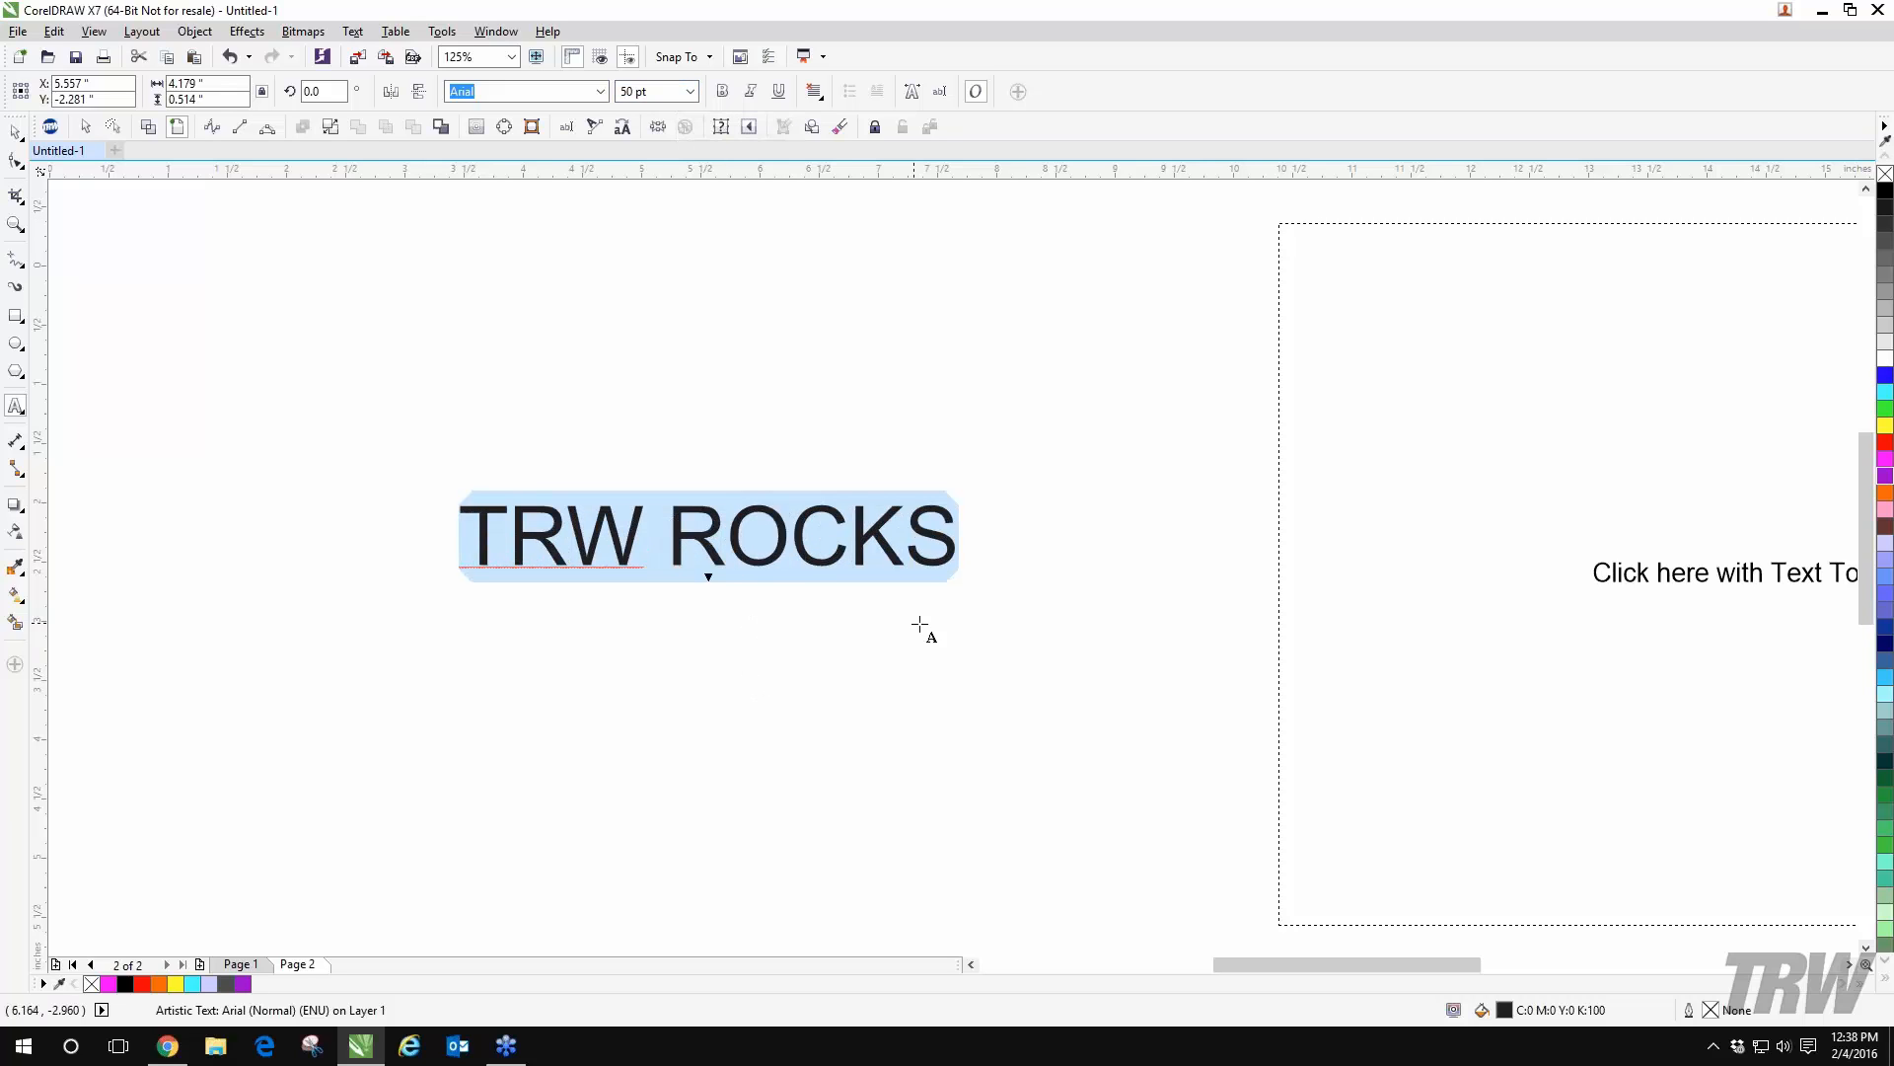
# - Change the "TRW ROCKS" text's font to Impact and scale it up proportionally to about 4.9 inches wide
pyautogui.tripleClick(764, 537)
pyautogui.click(600, 92)
pyautogui.click(602, 96)
pyautogui.click(602, 95)
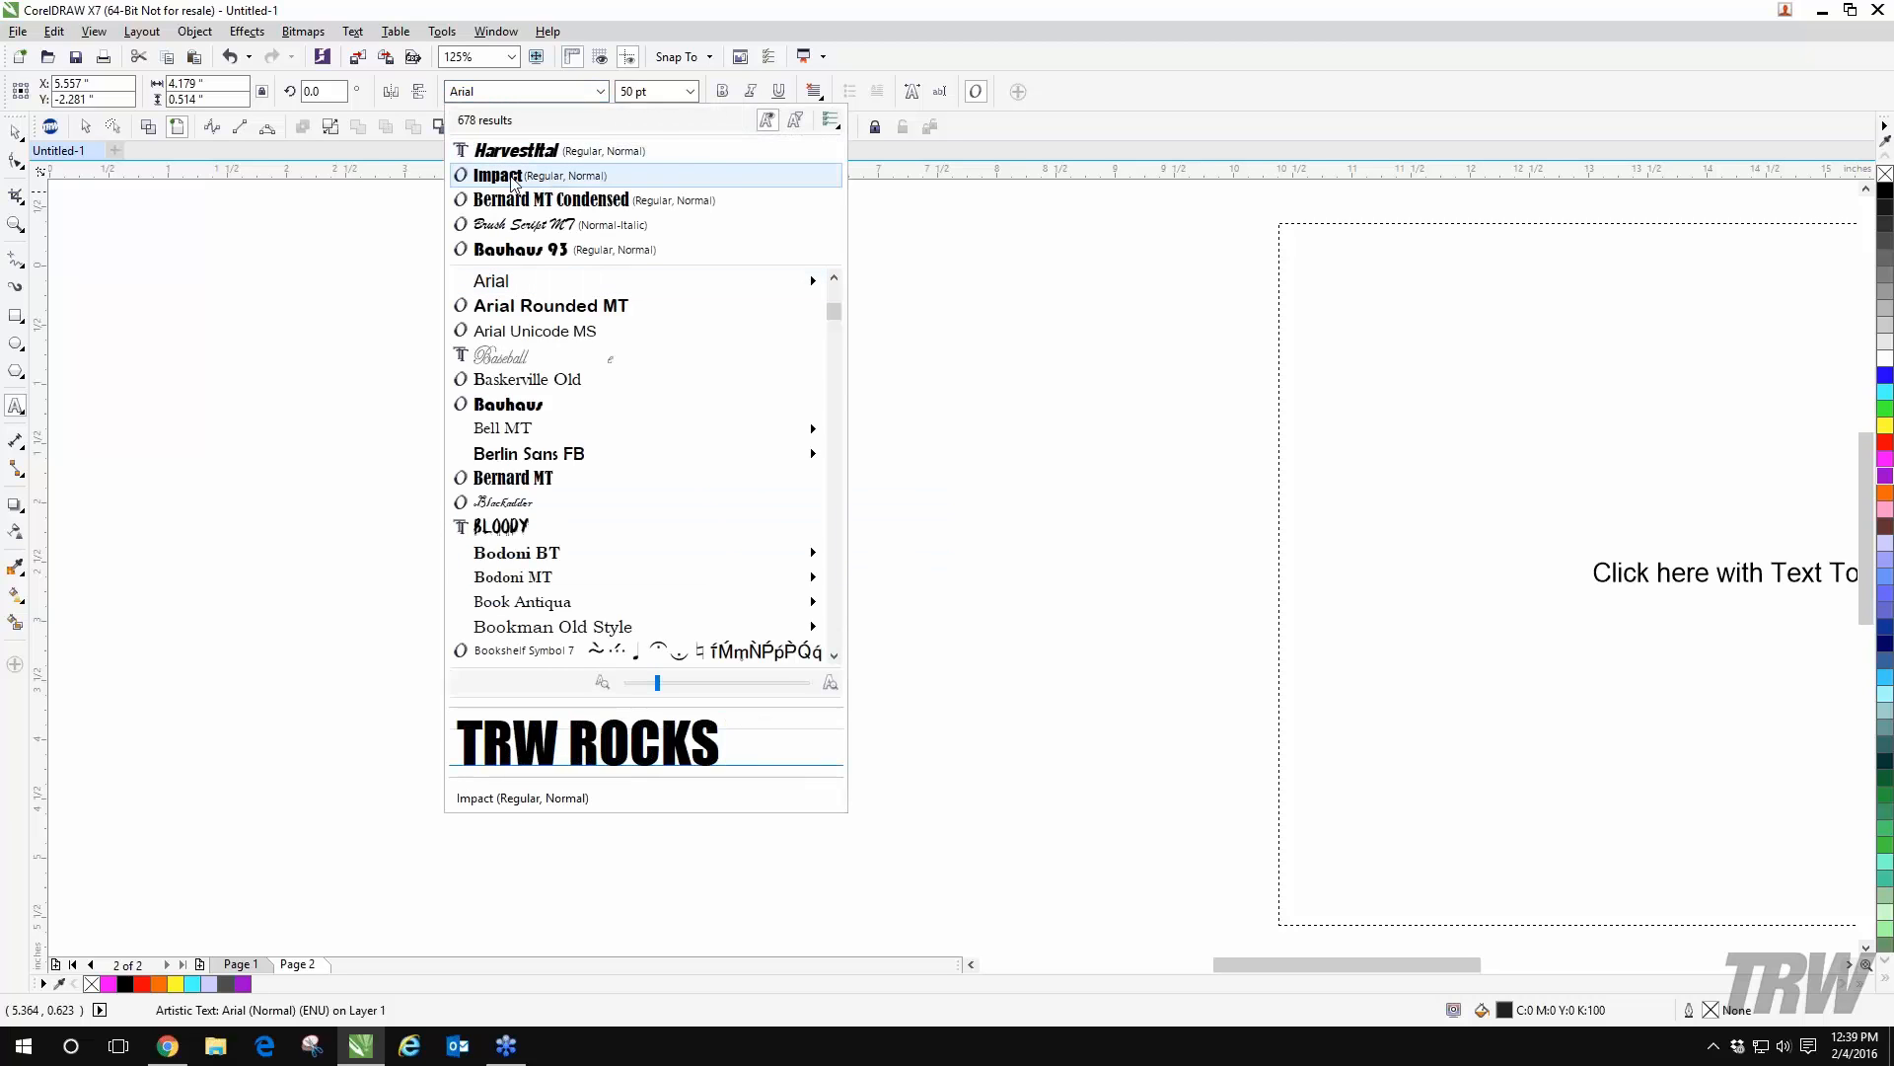
pyautogui.click(512, 181)
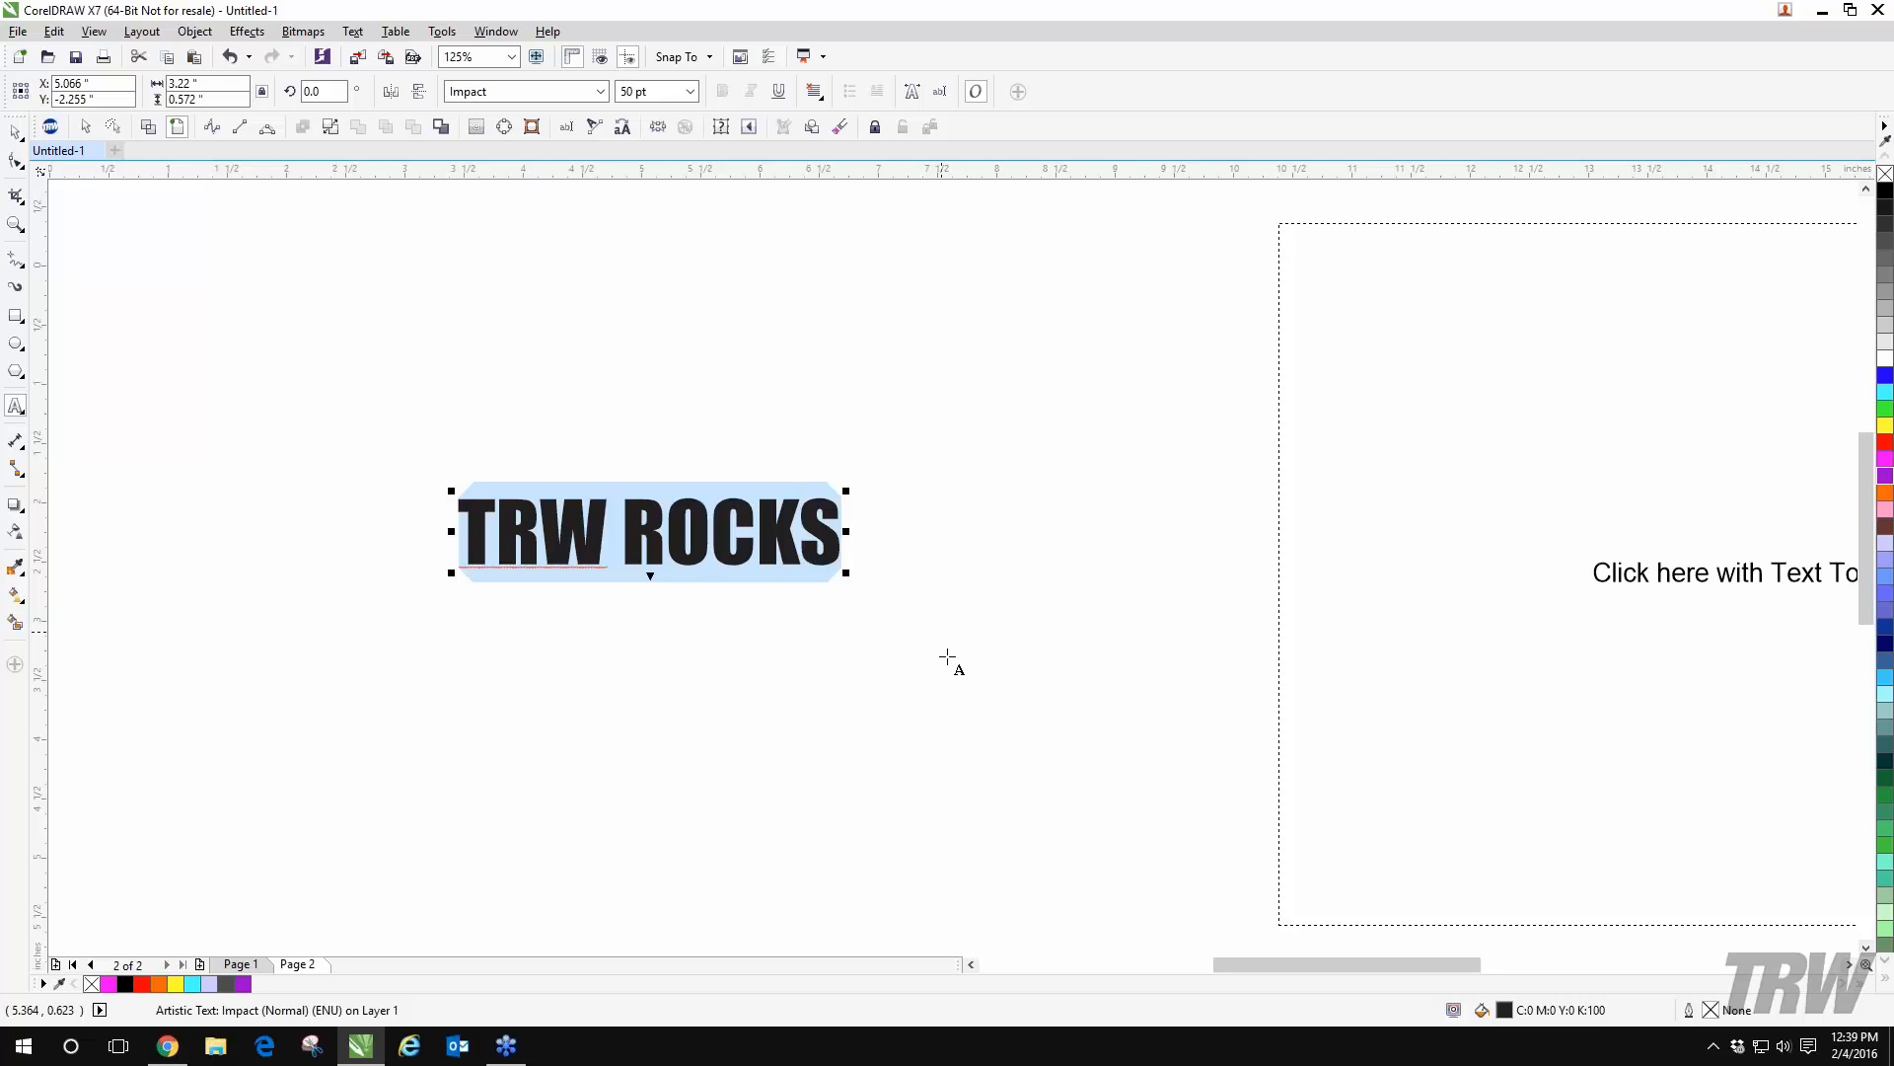
pyautogui.moveTo(846, 572); pyautogui.dragTo(1044, 607)
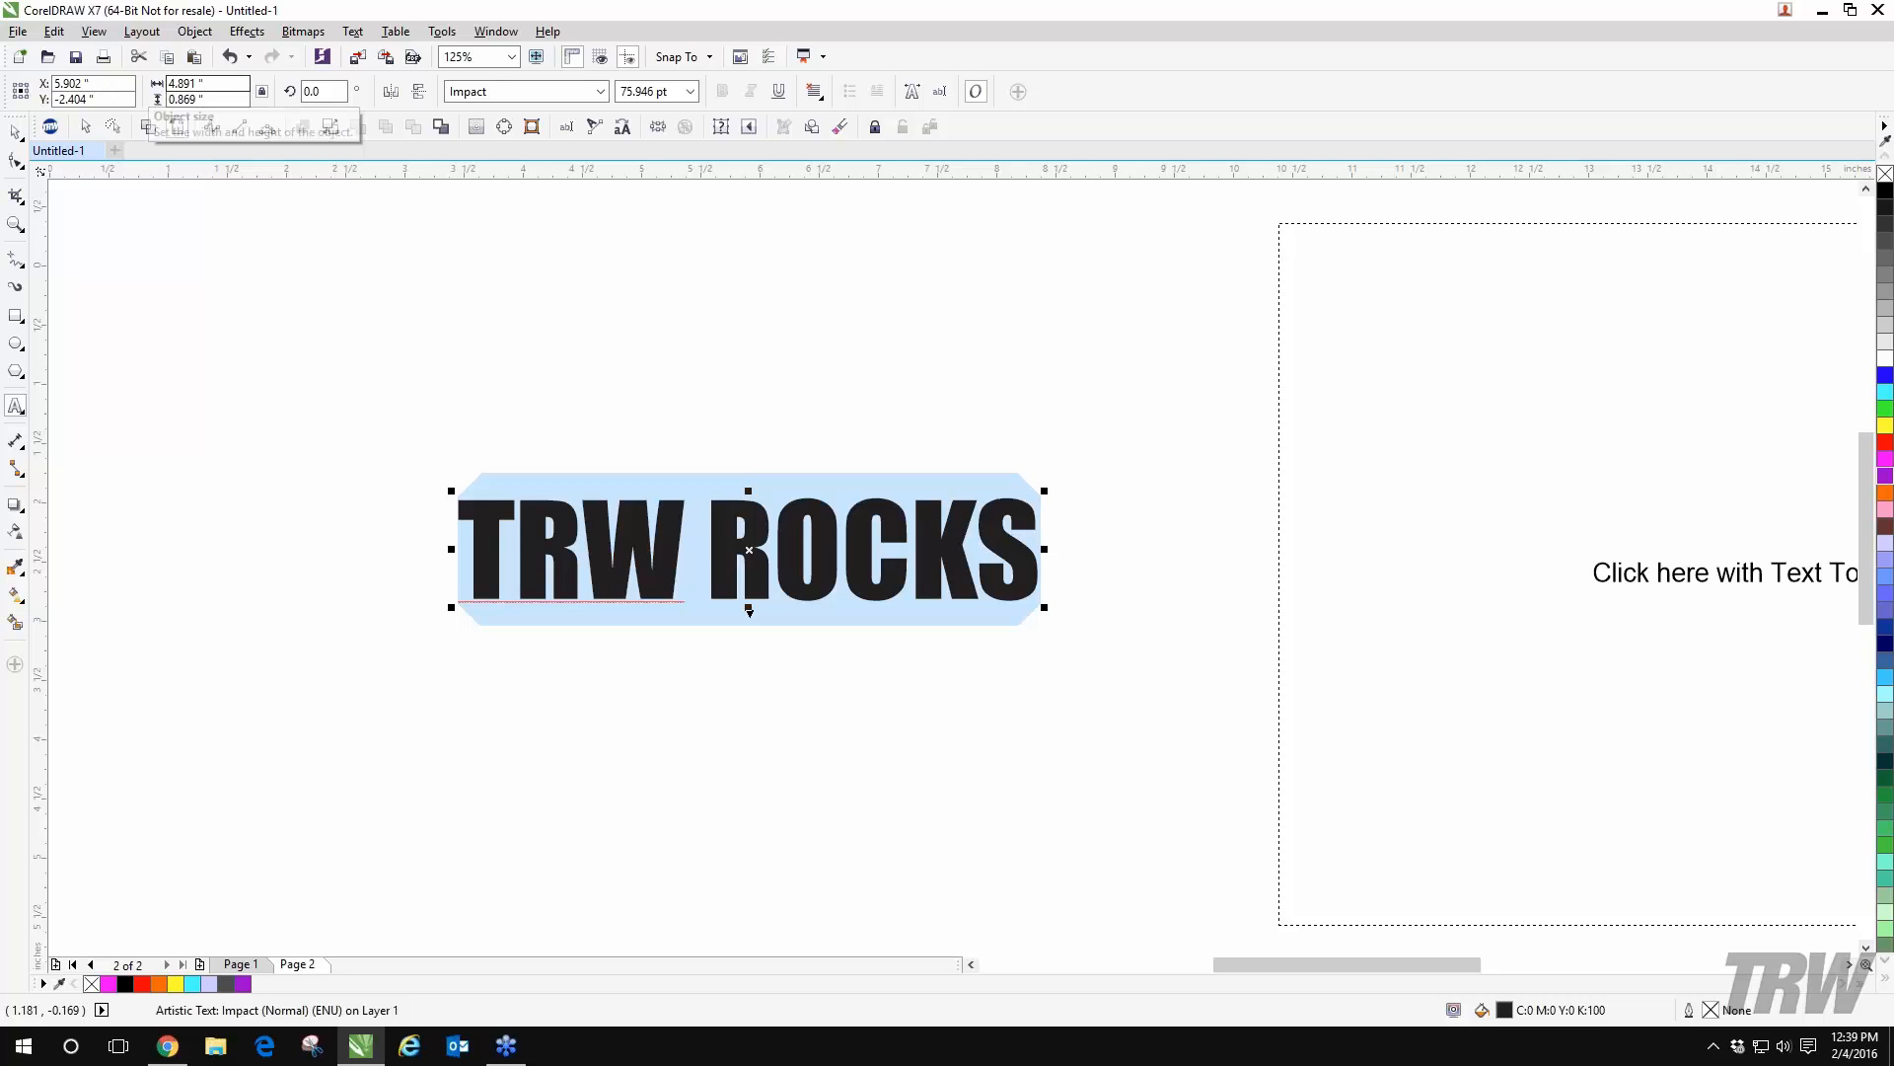
# - Set the "TRW ROCKS" text's width to 10 inches, and undo the last change
pyautogui.moveTo(208, 84); pyautogui.dragTo(146, 91)
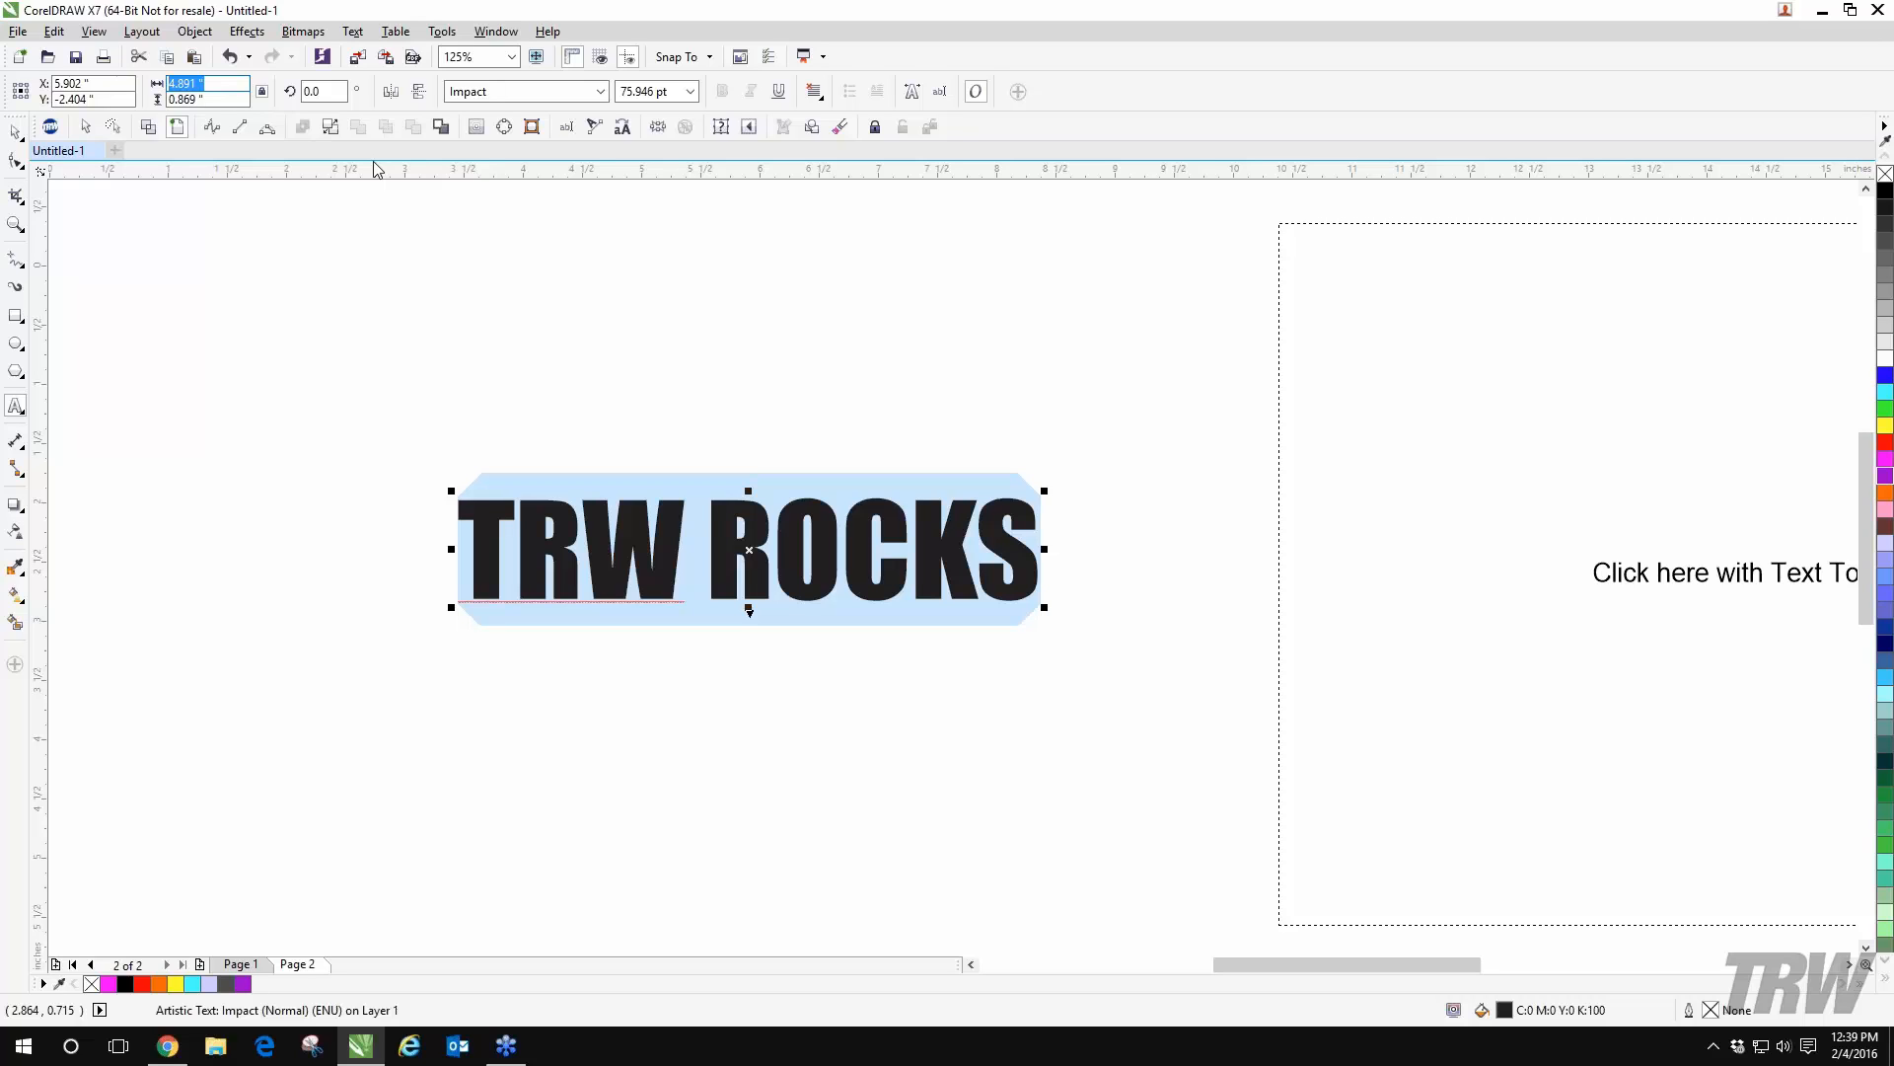
pyautogui.write('10')
pyautogui.press('Return')
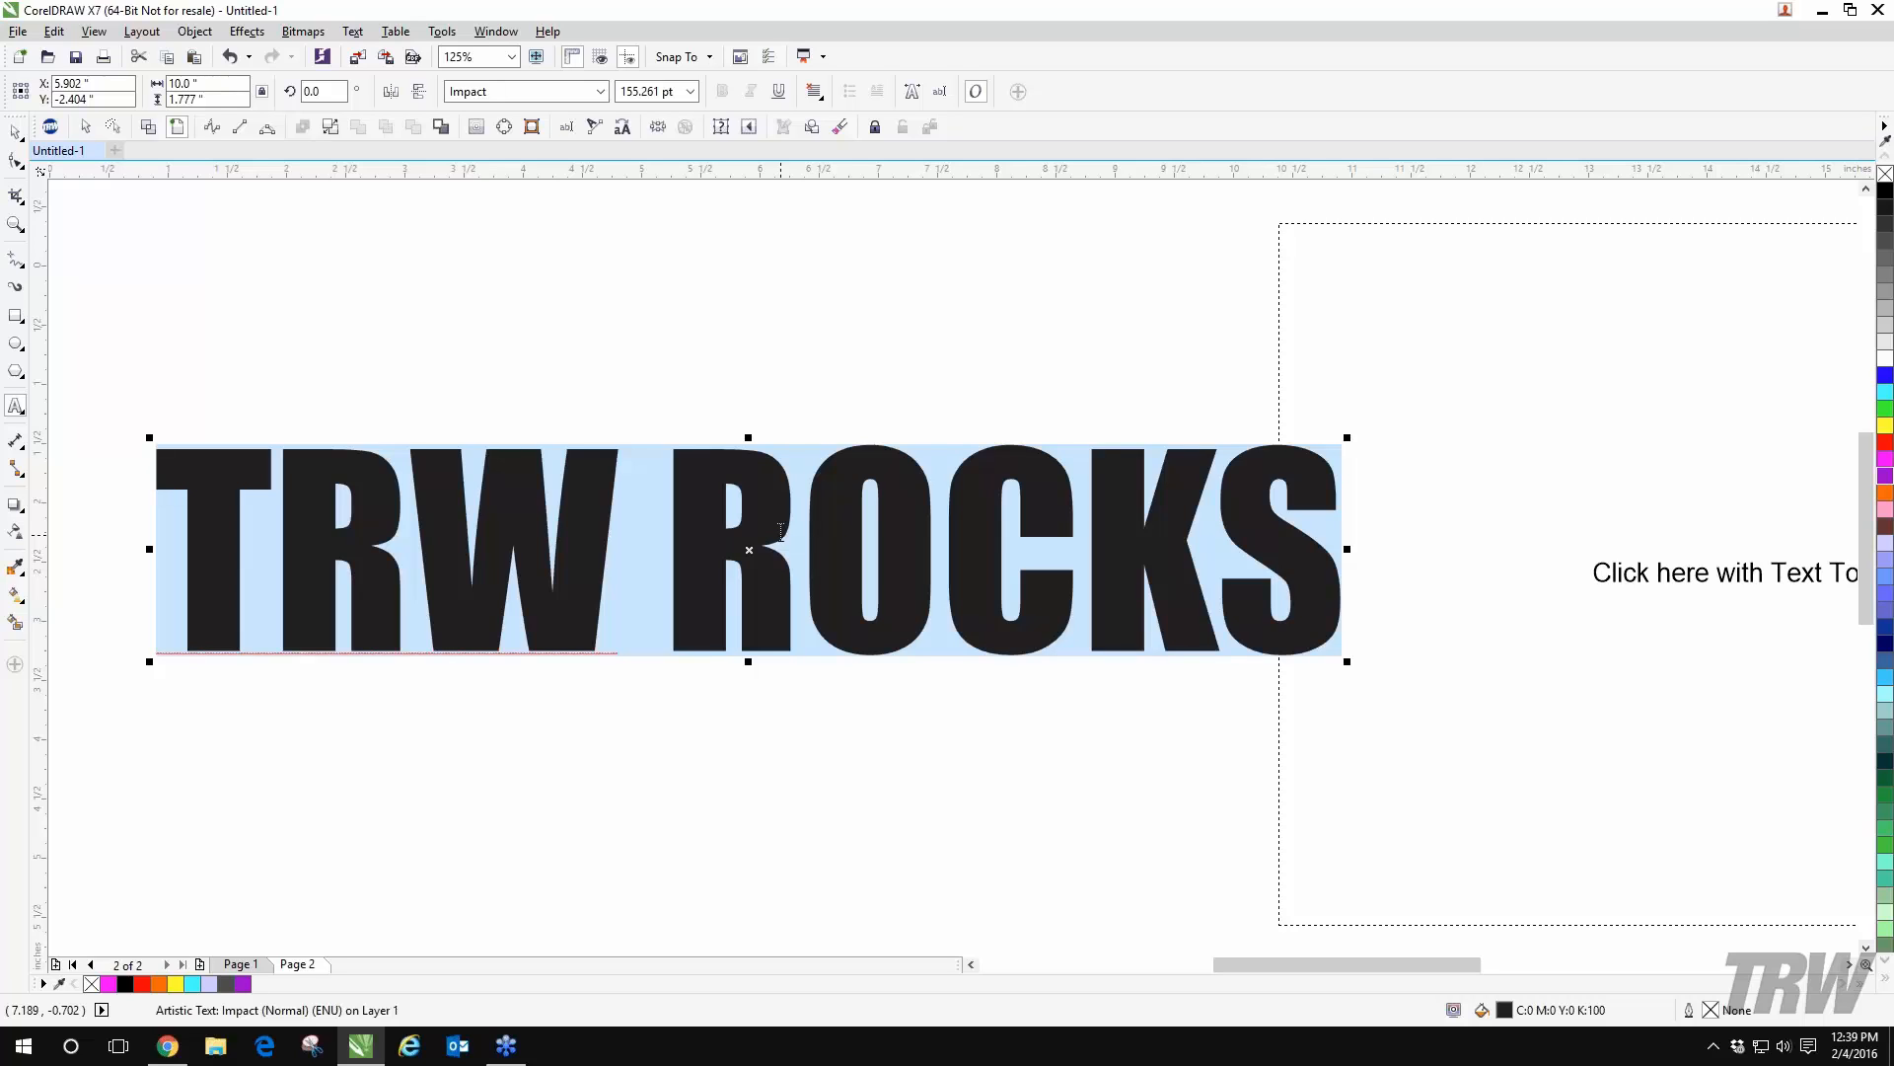
pyautogui.hotkey('ctrl', 'z')
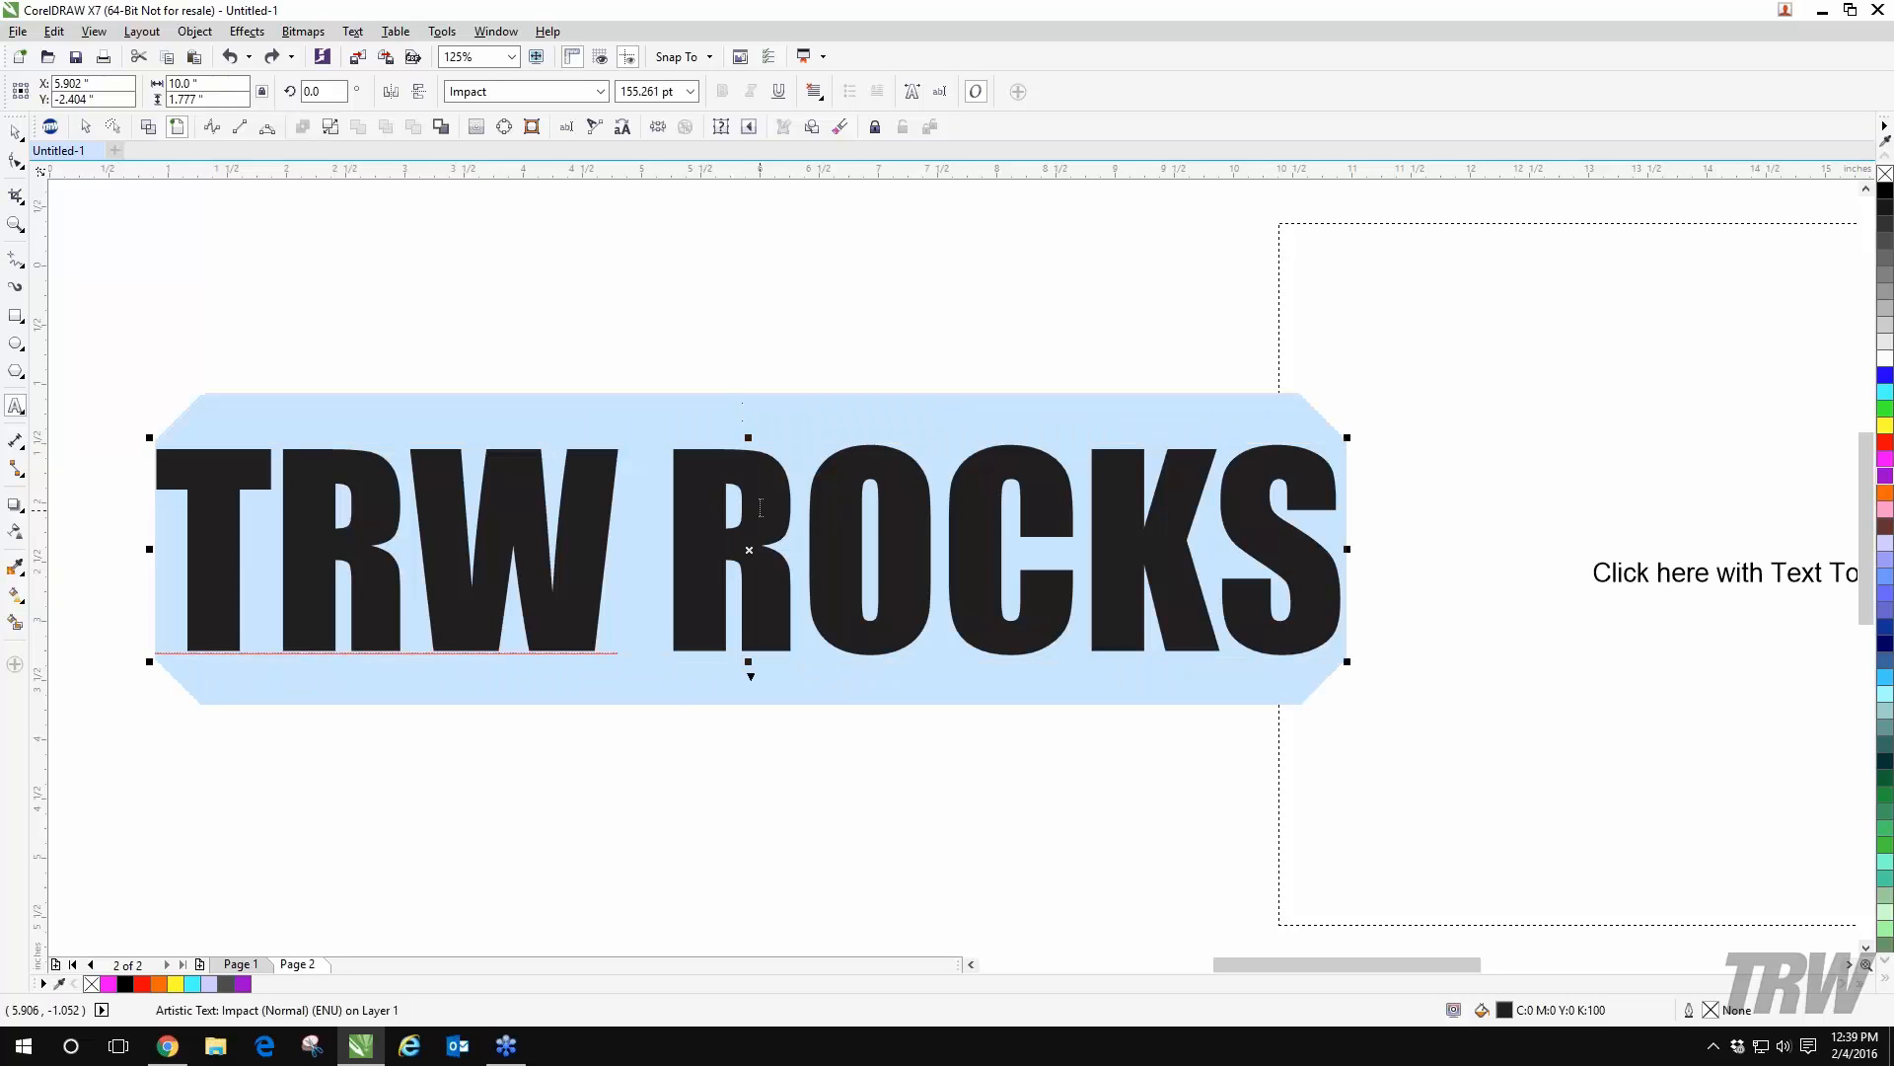
# - Leave text editing and undo the proportional enlargement of the "TRW ROCKS" text
pyautogui.click(15, 133)
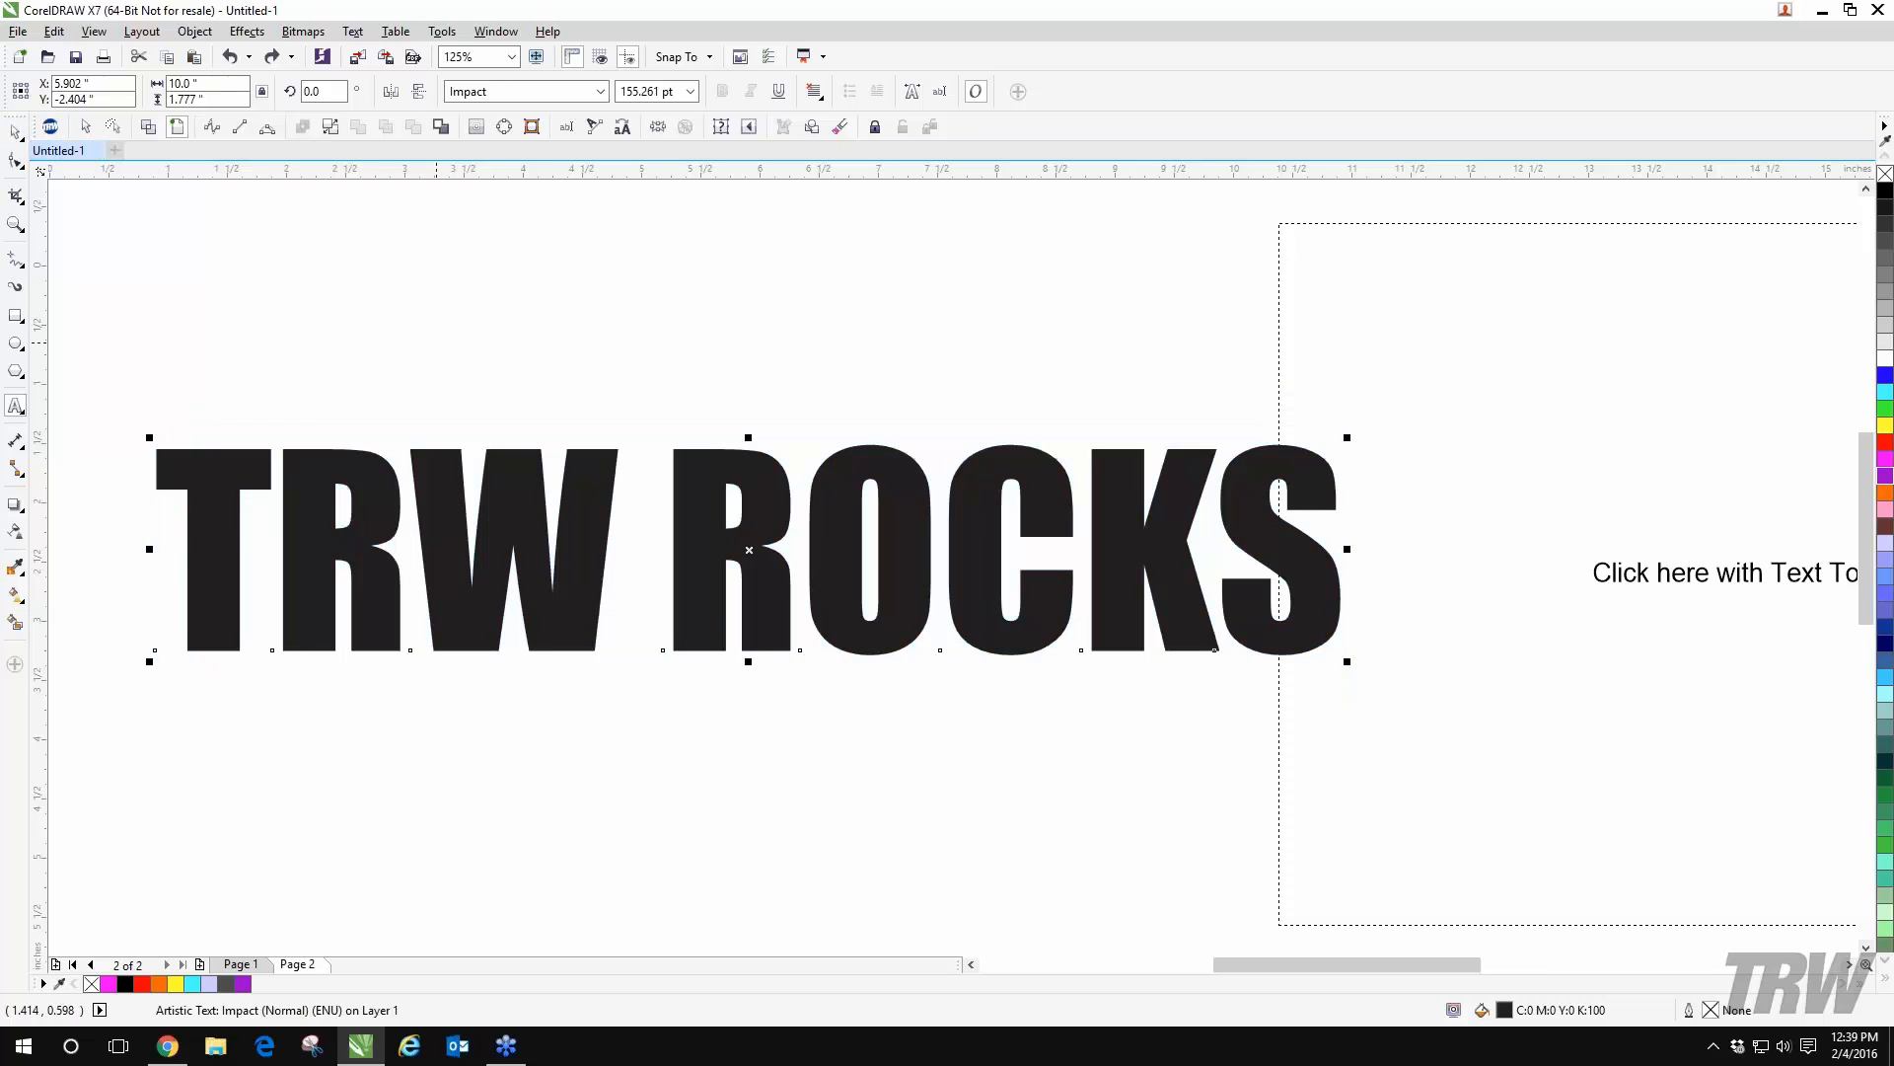
pyautogui.click(516, 466)
pyautogui.click(562, 269)
pyautogui.hotkey('ctrl', 'z')
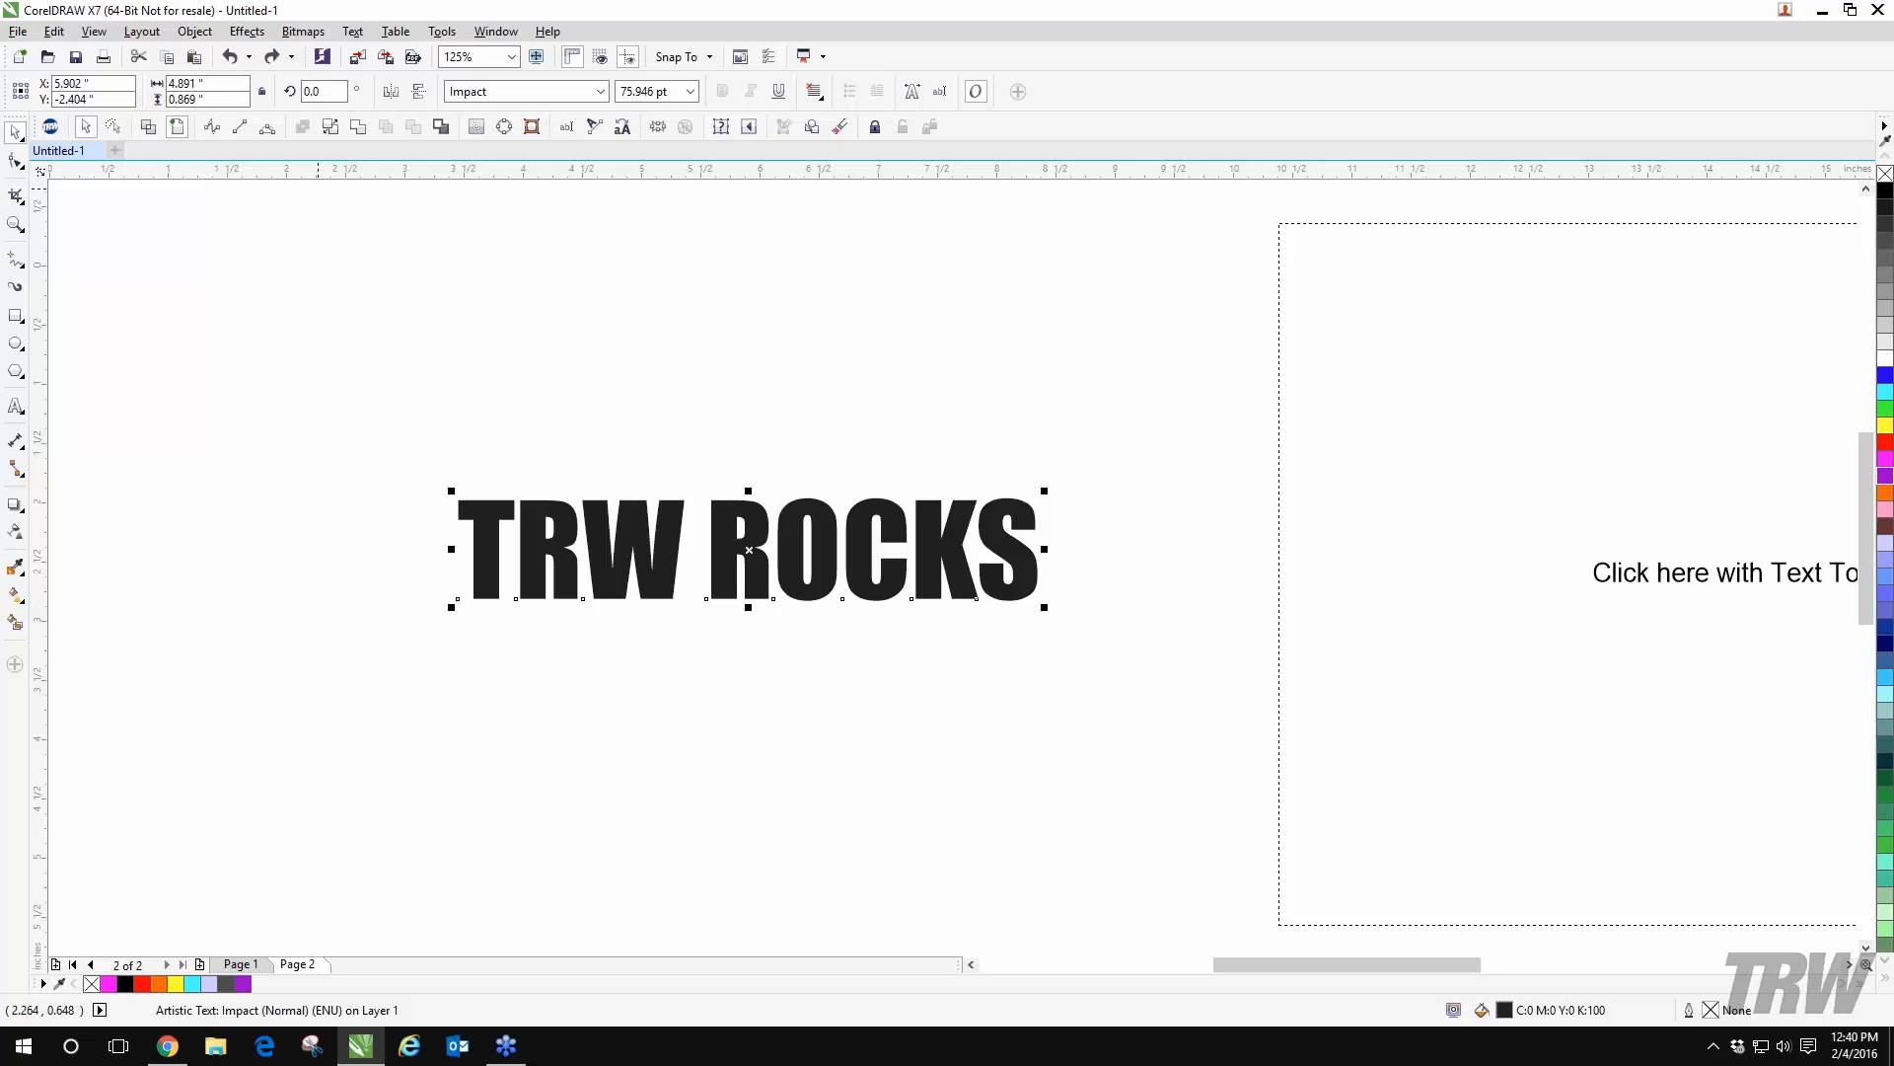
# - Set the "TRW ROCKS" text's width to 1 inch without keeping its proportions
pyautogui.doubleClick(187, 83)
pyautogui.write('1')
pyautogui.press('Return')
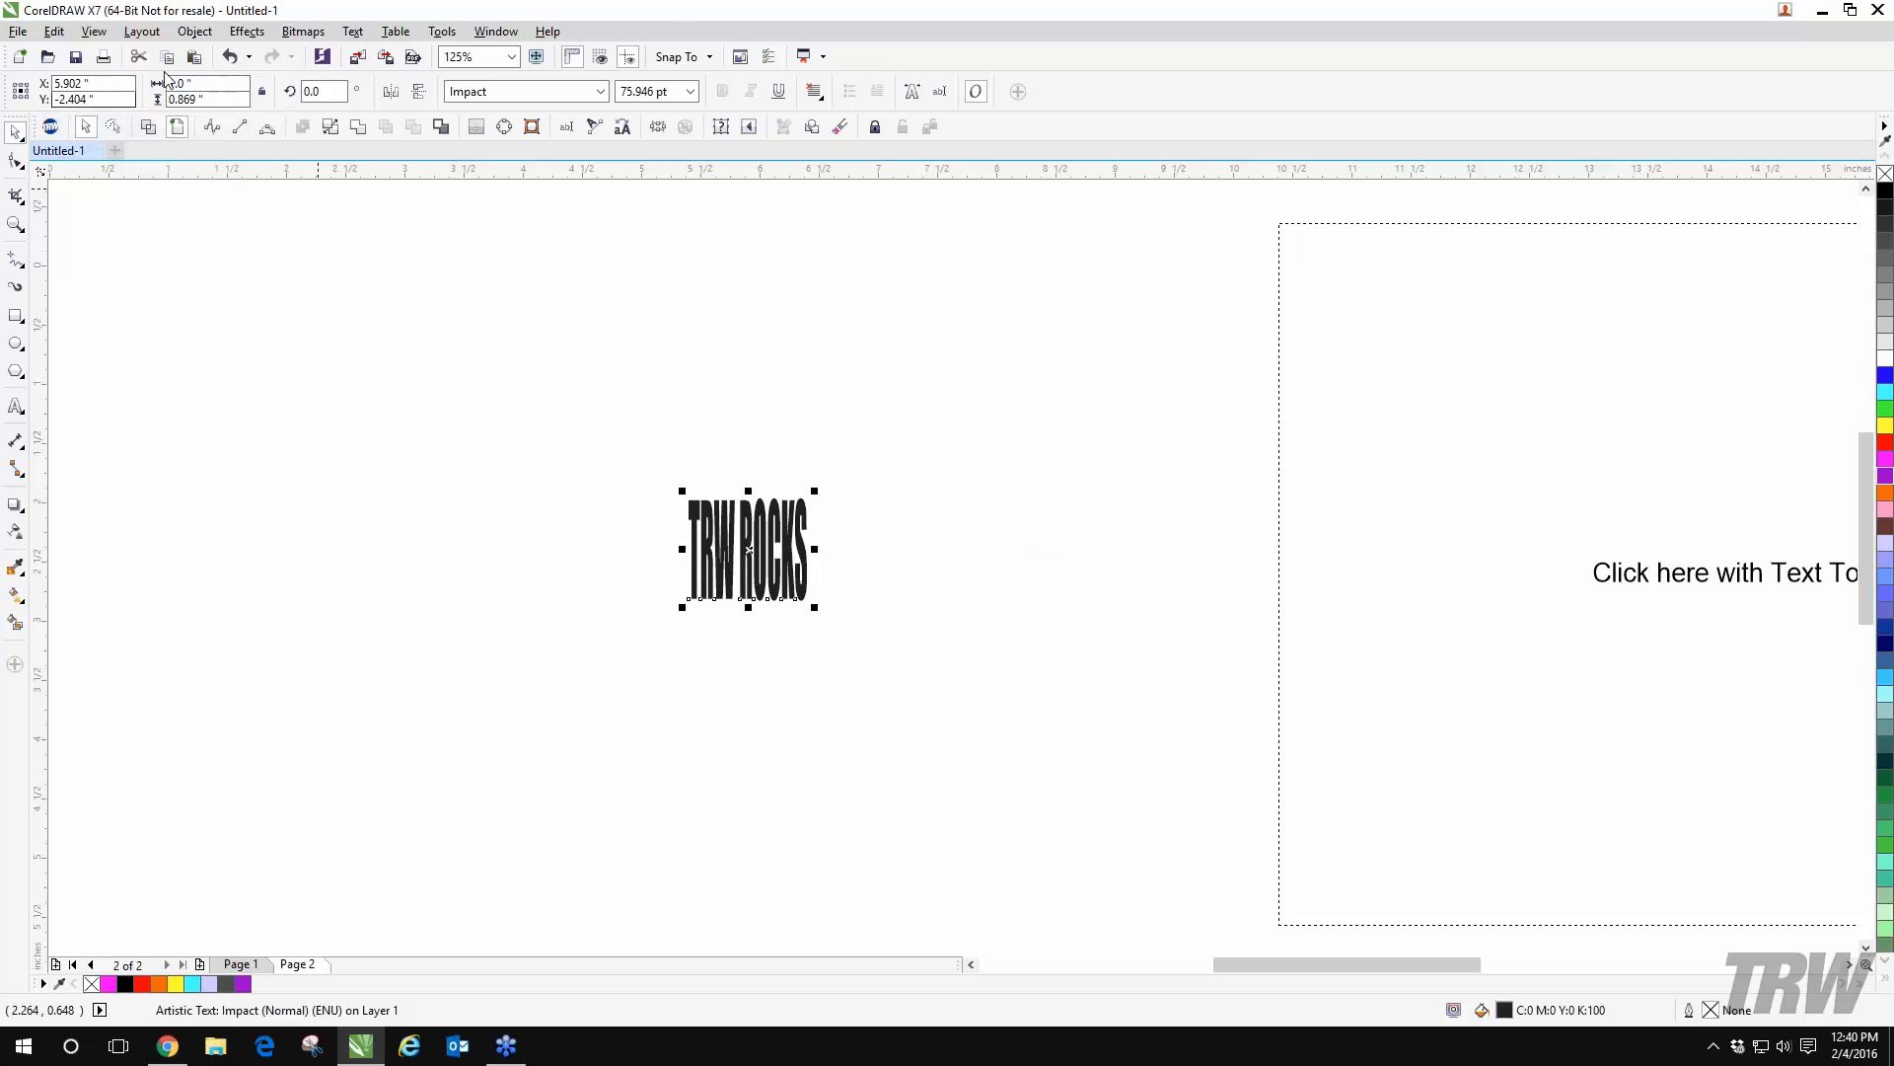
# - Set the "TRW ROCKS" text's width to 10 inches without scaling its height, and stretch it vertically to about 1.28 inches tall
pyautogui.write('10')
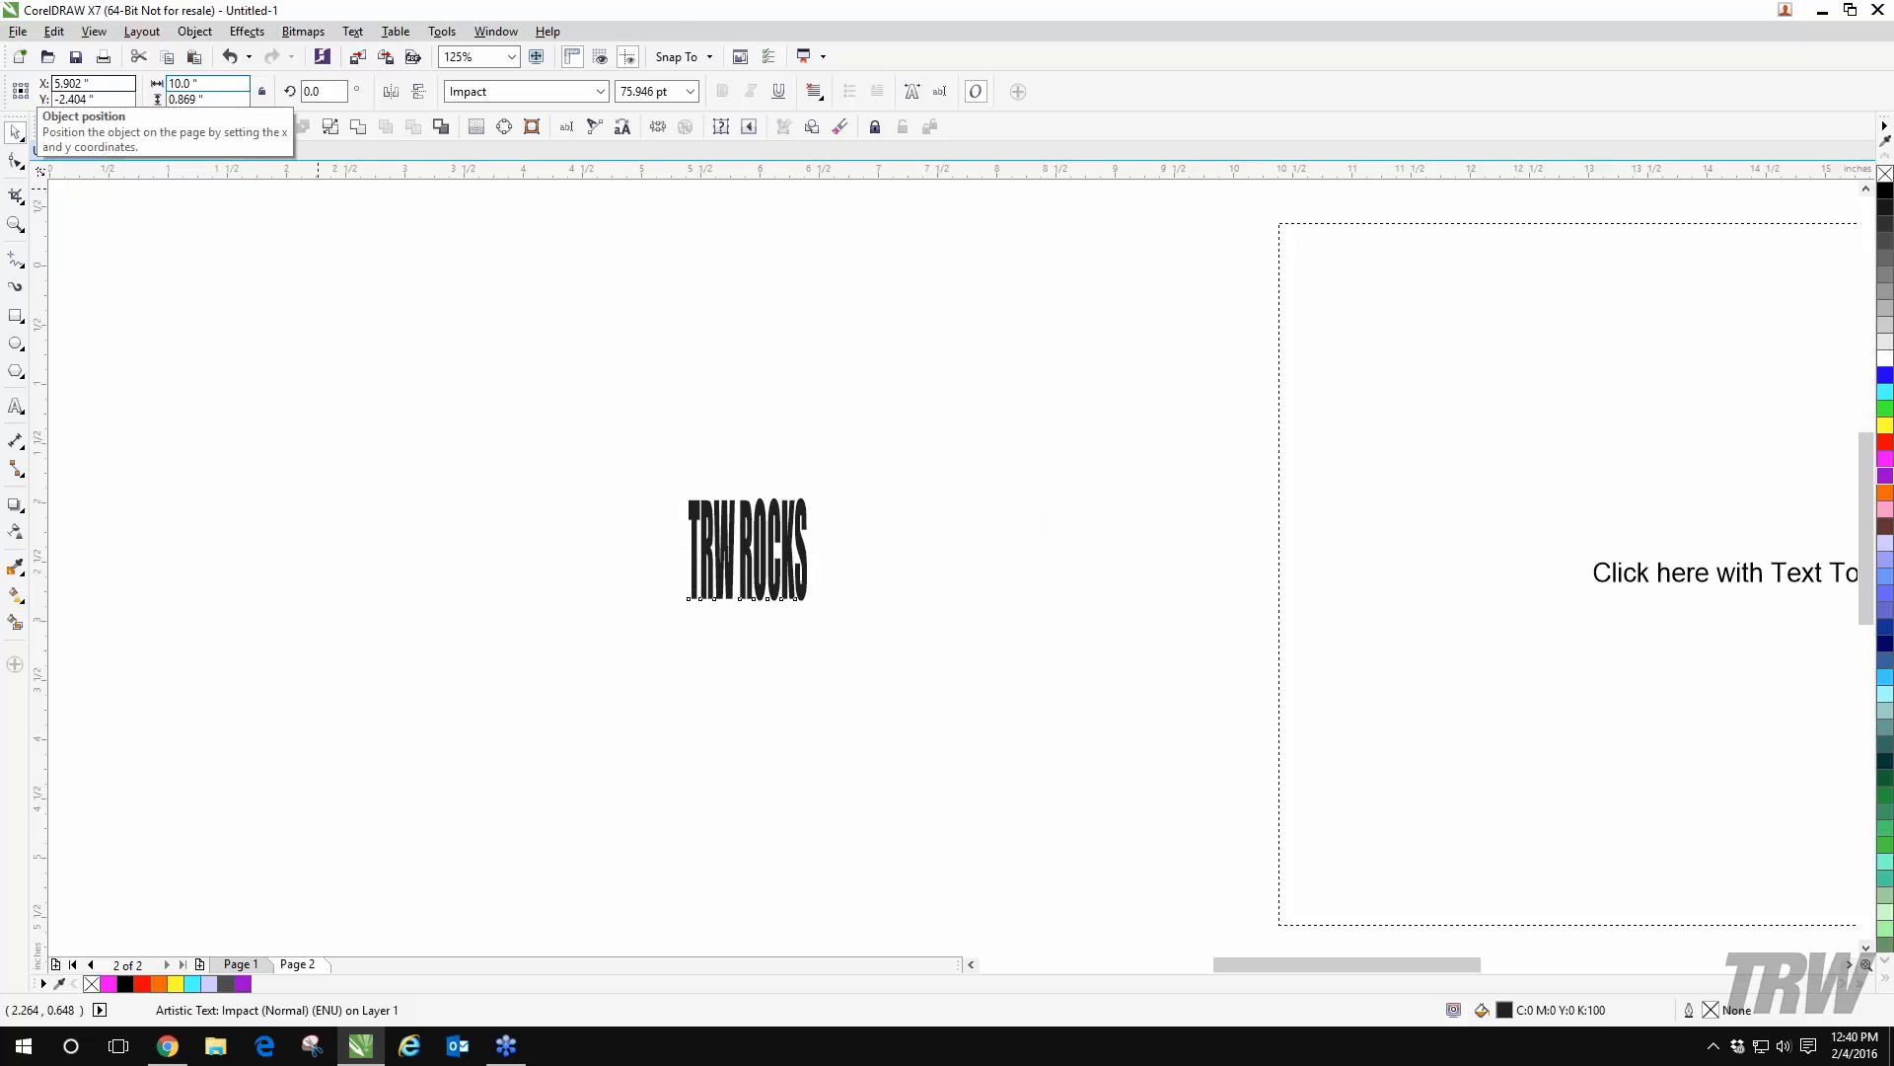
pyautogui.press('Return')
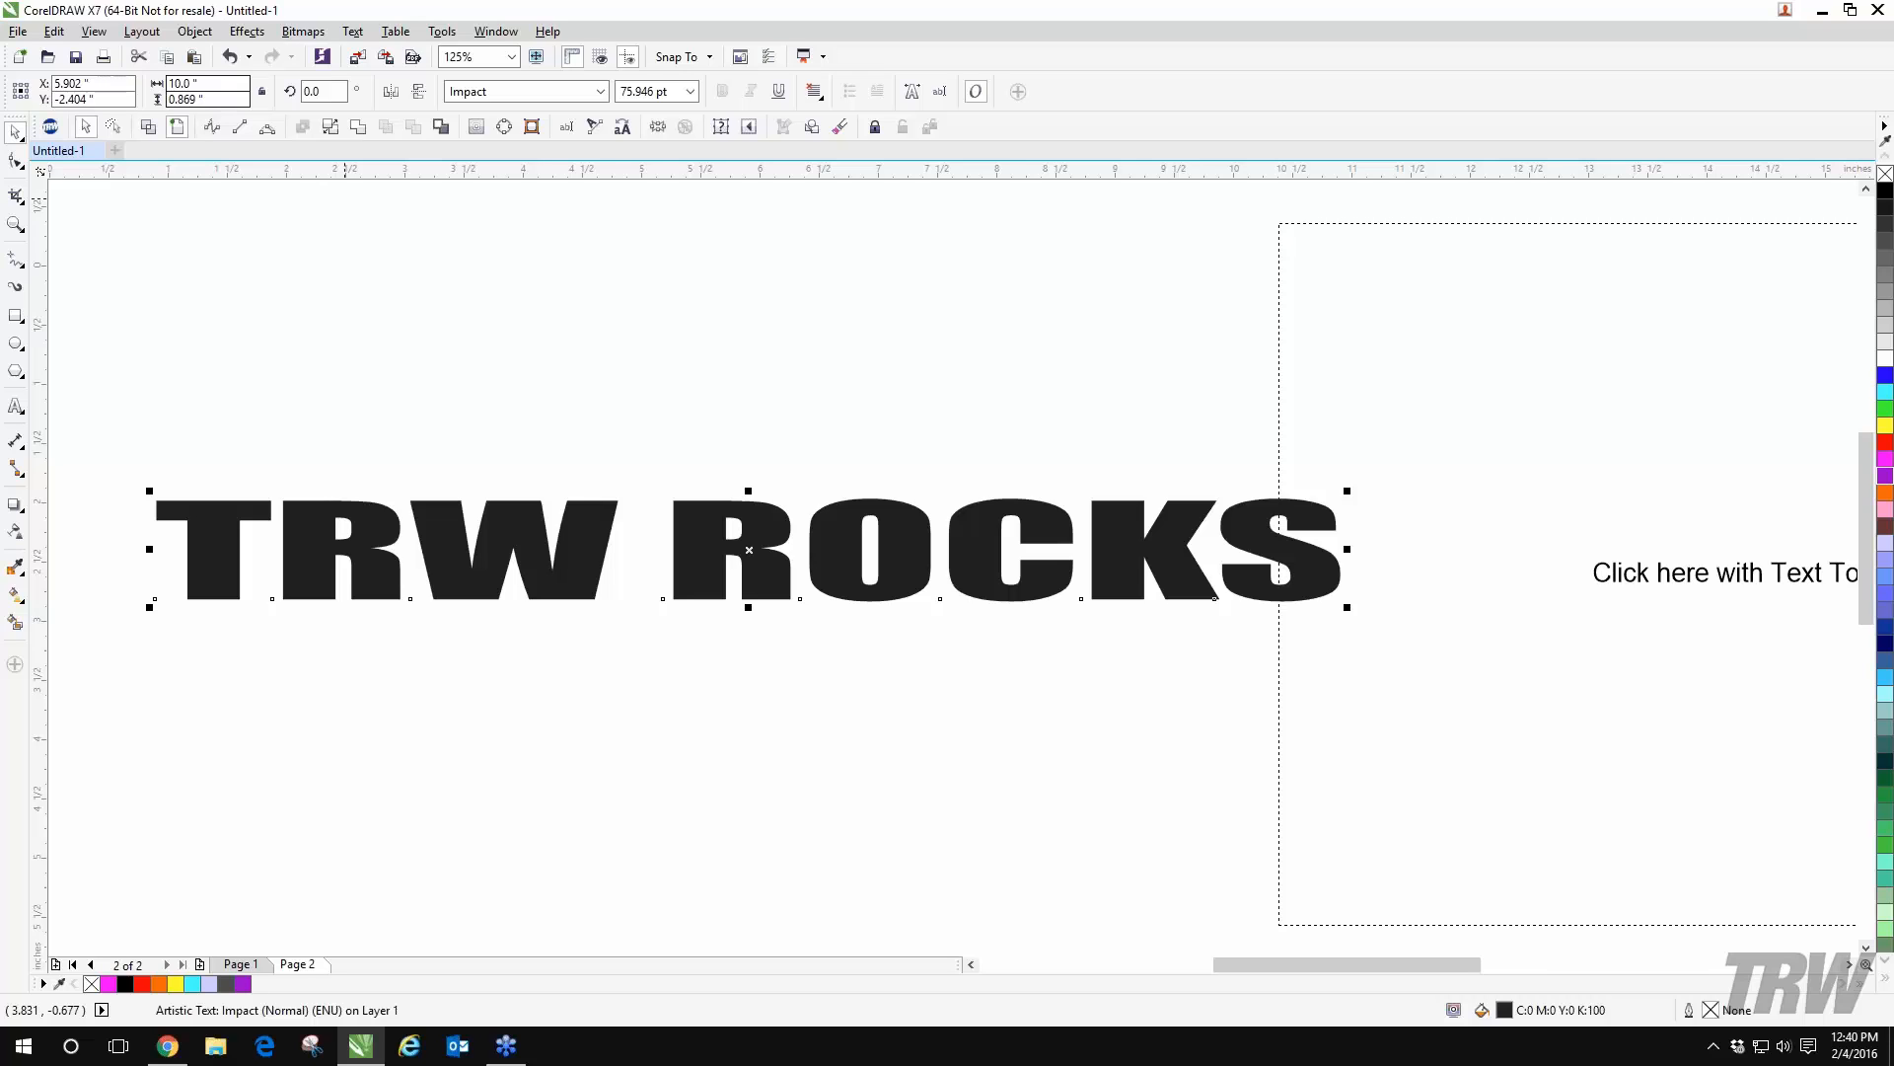
pyautogui.scroll(-1, 1063, 533)
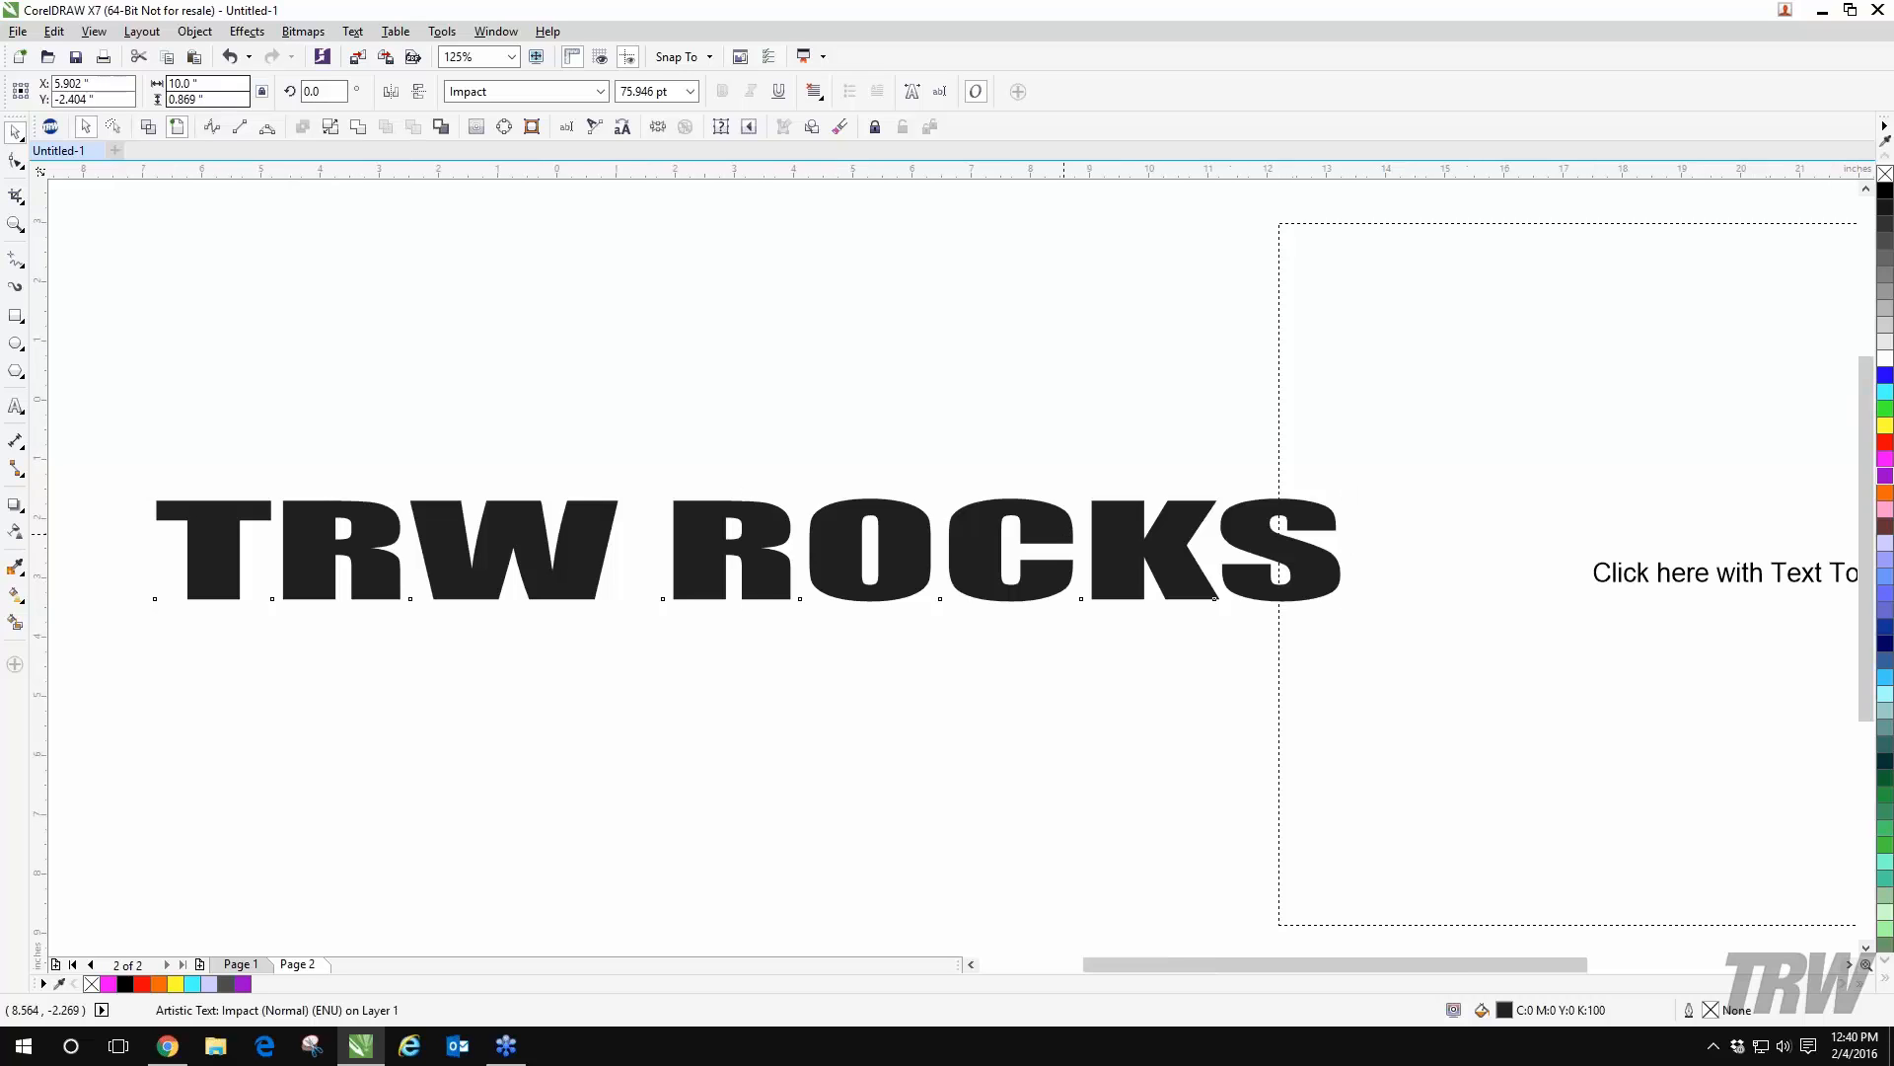
pyautogui.moveTo(911, 578); pyautogui.dragTo(902, 602)
pyautogui.click(906, 554)
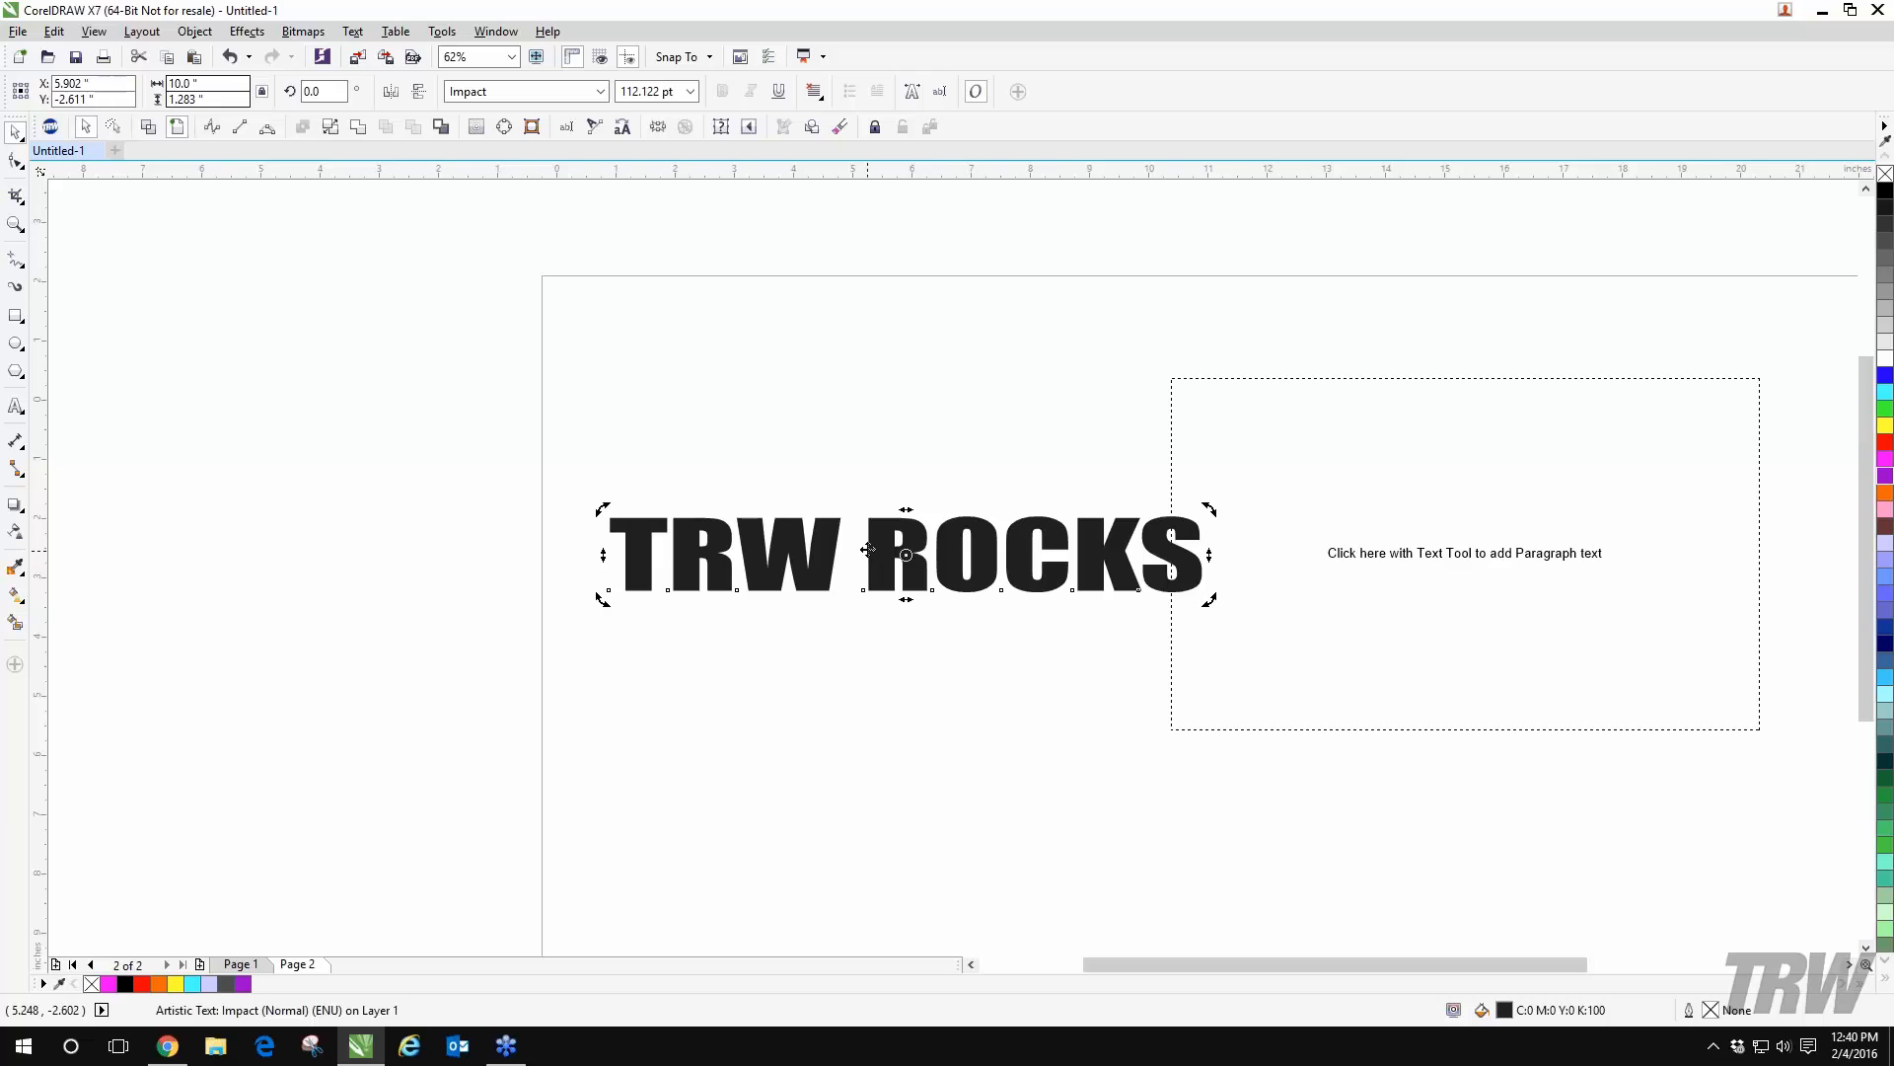
pyautogui.click(743, 471)
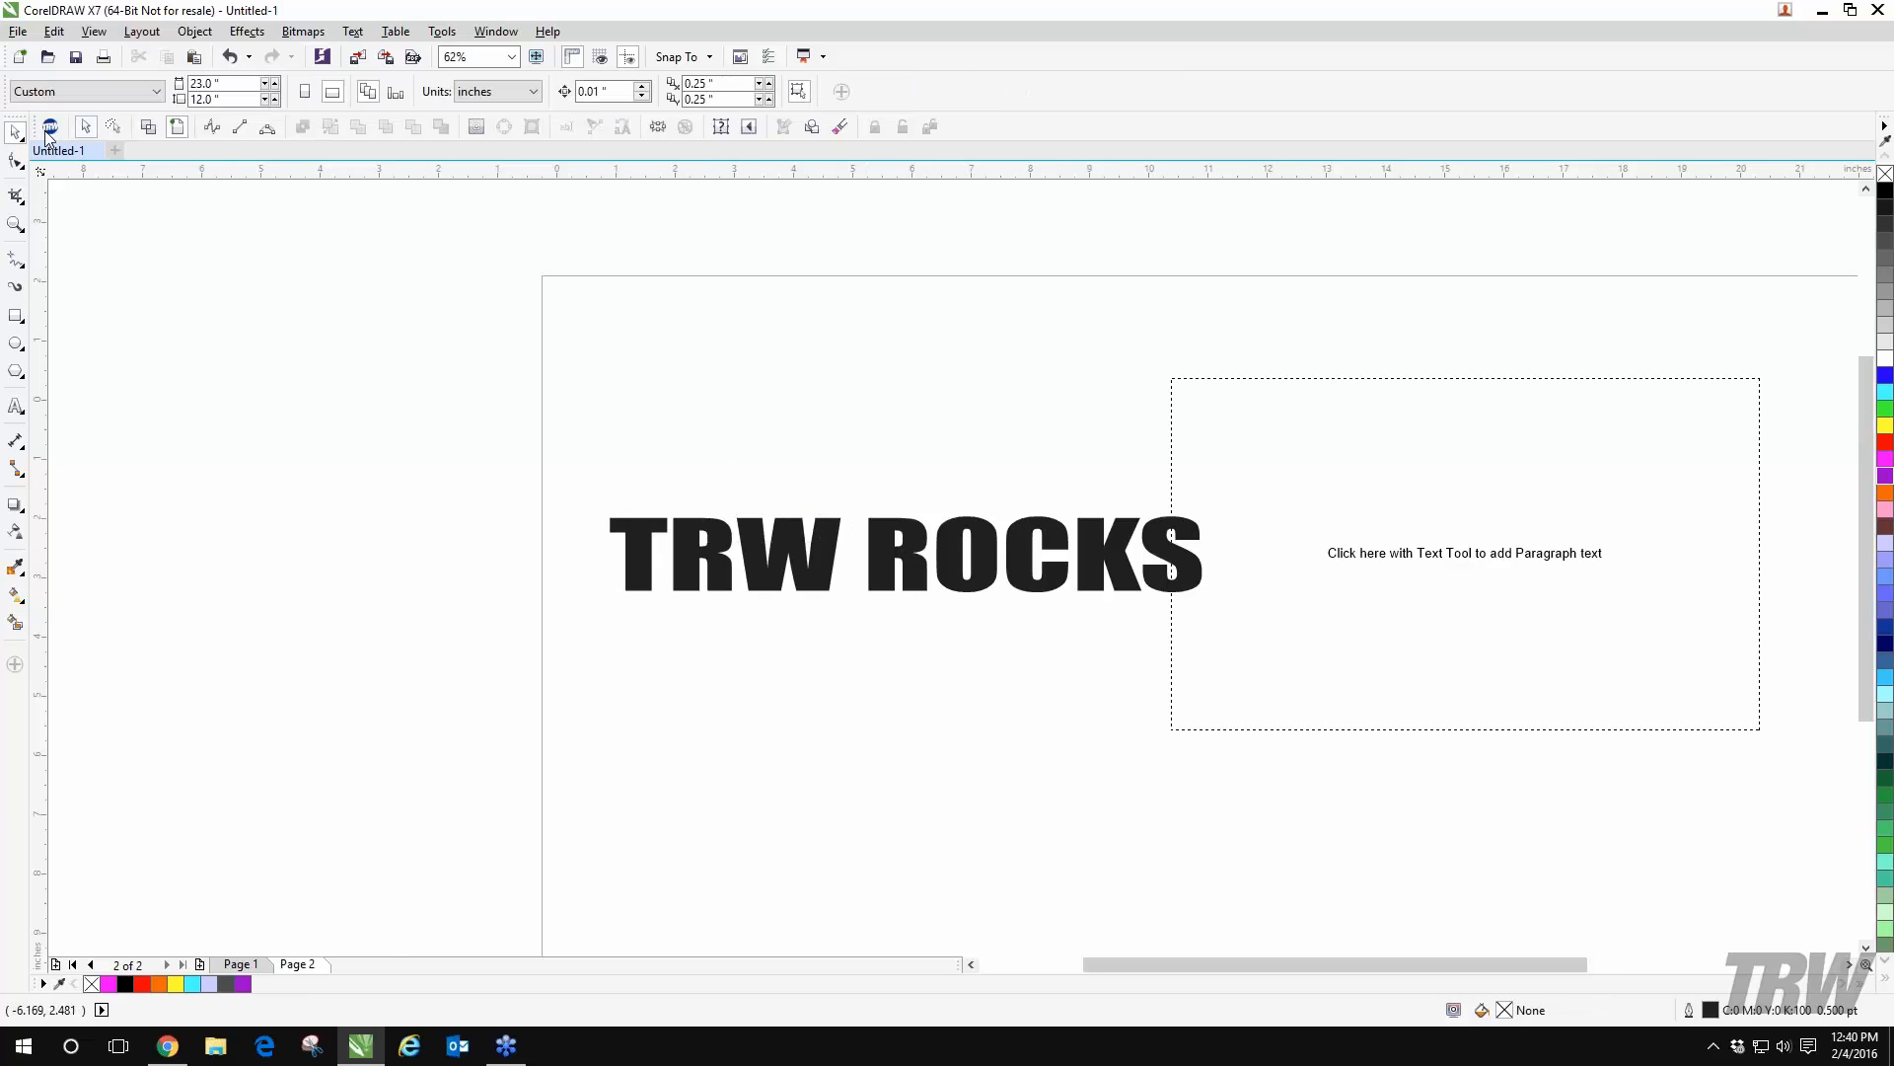
# - Move the "TRW ROCKS" text beside the paragraph frame, centred at about X 5.10 and Y -0.56 inches
pyautogui.moveTo(878, 532); pyautogui.dragTo(773, 498)
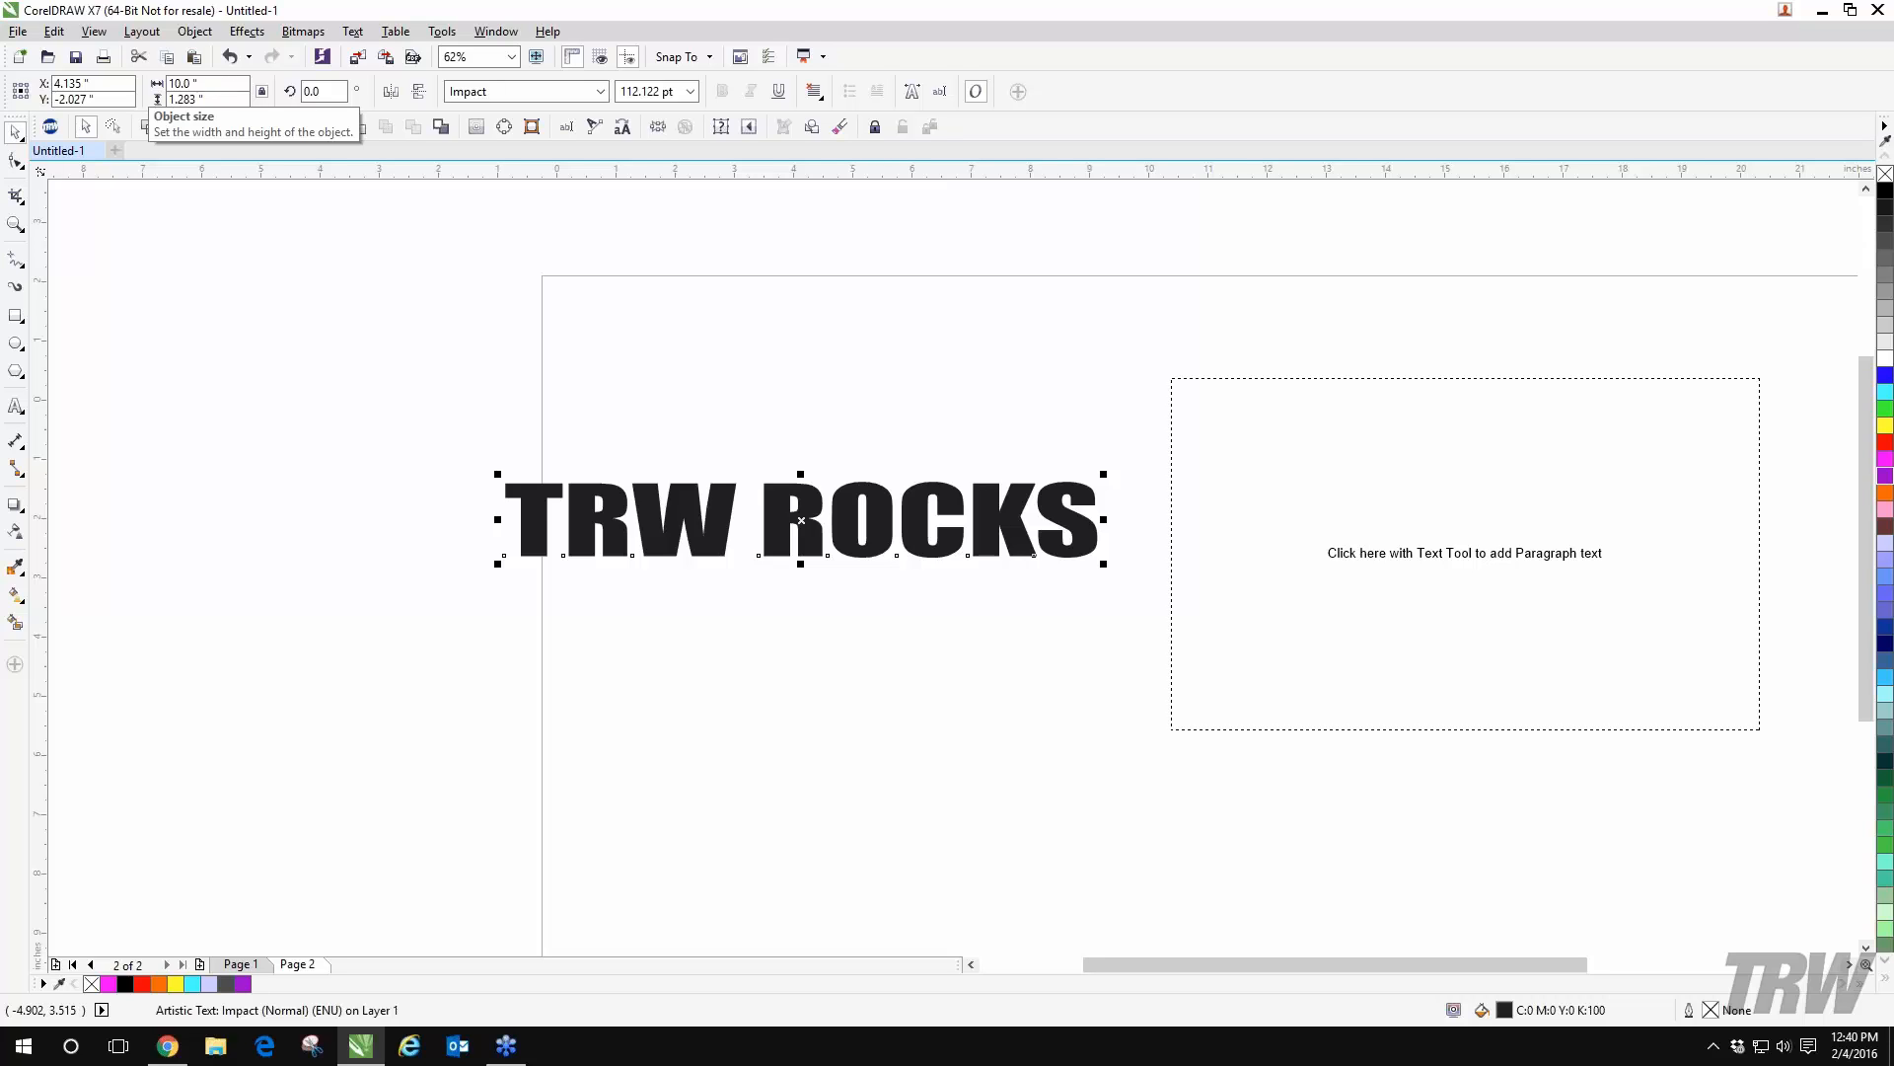
pyautogui.press('F10')
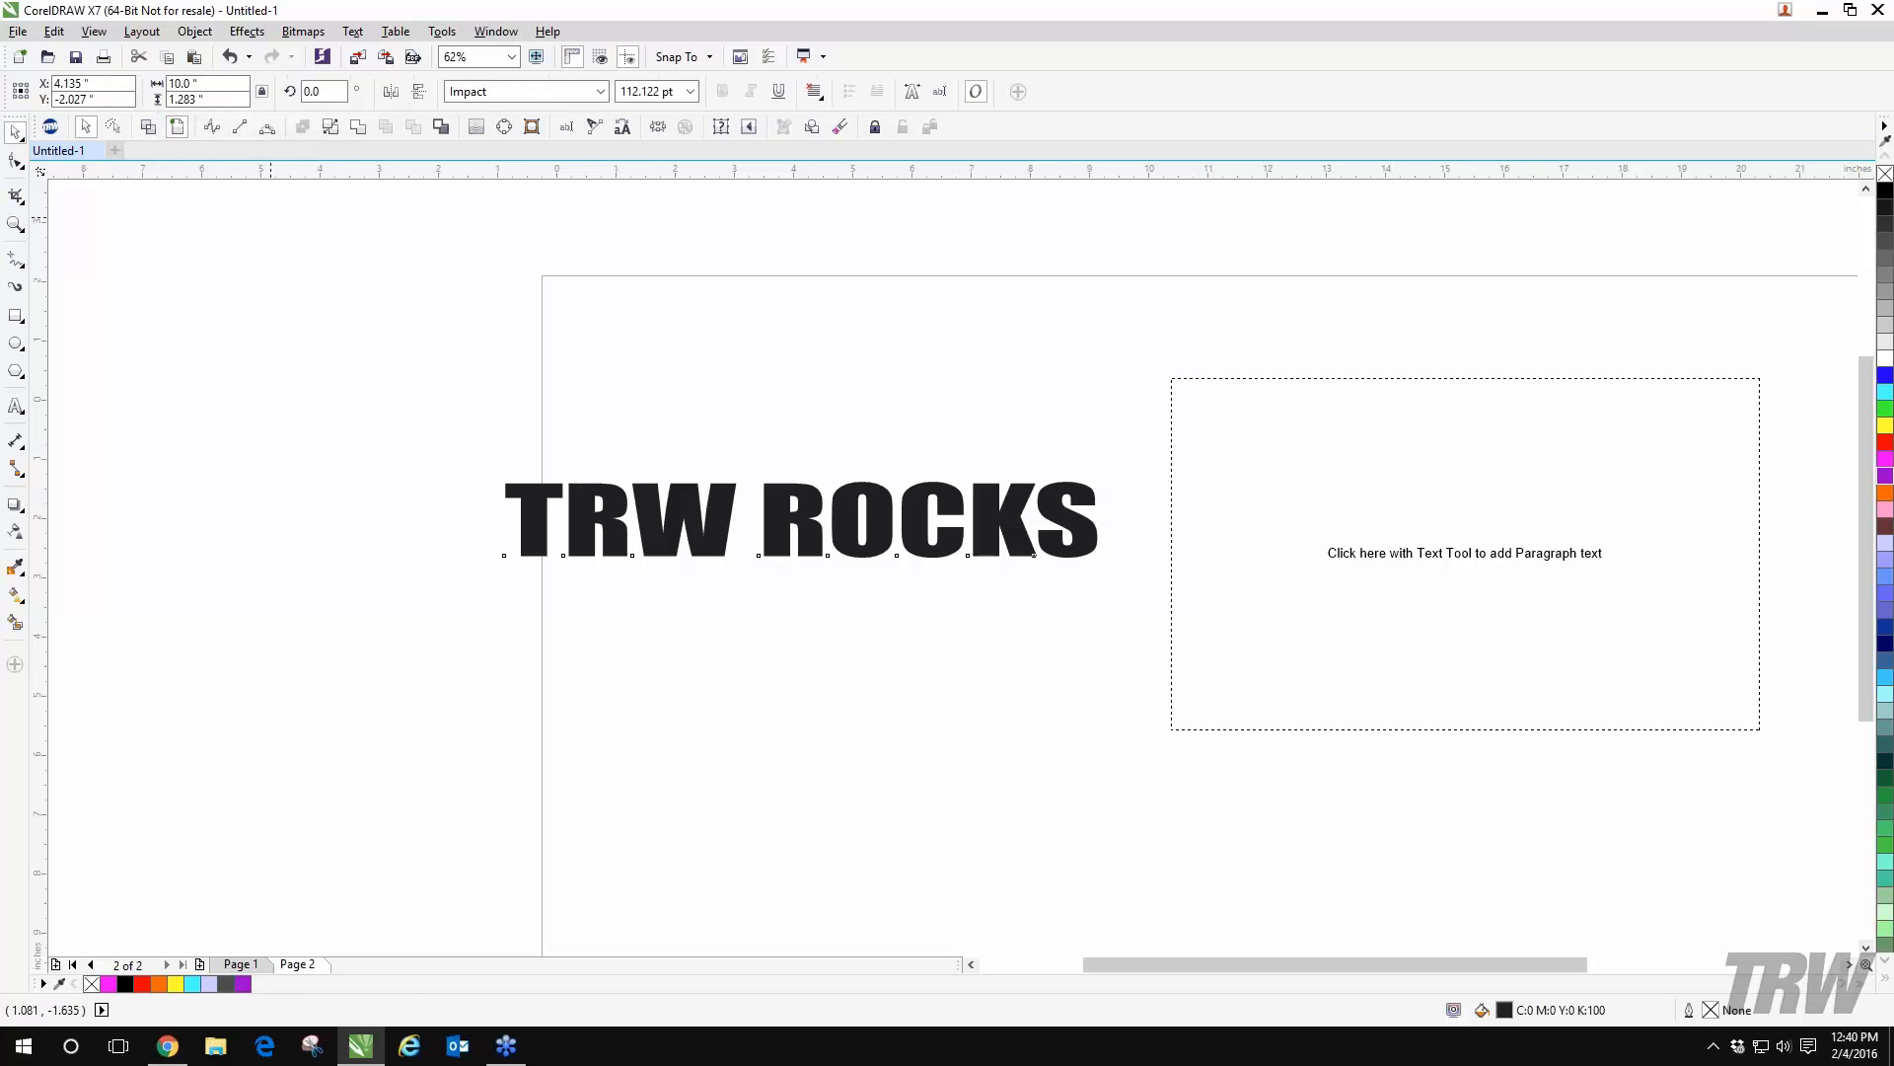
pyautogui.click(207, 83)
pyautogui.click(740, 511)
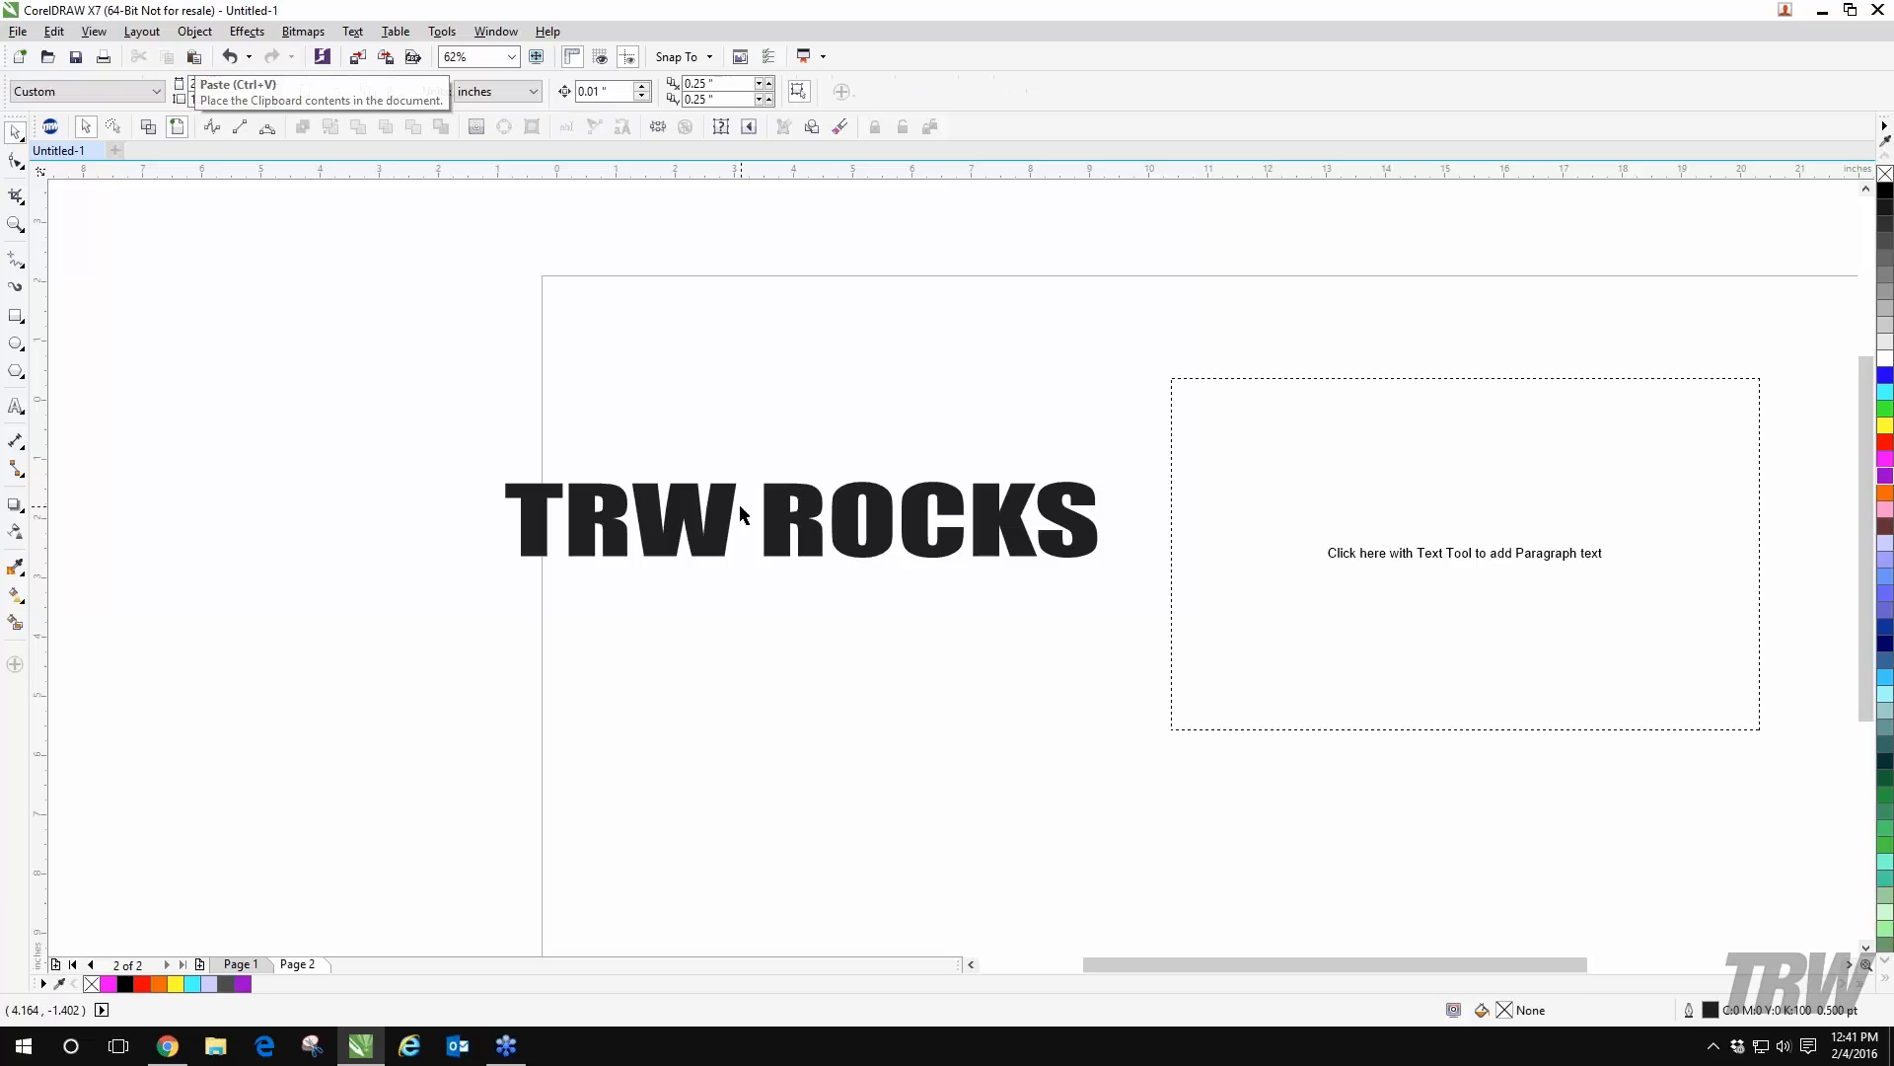
pyautogui.hotkey('ctrl', 'z')
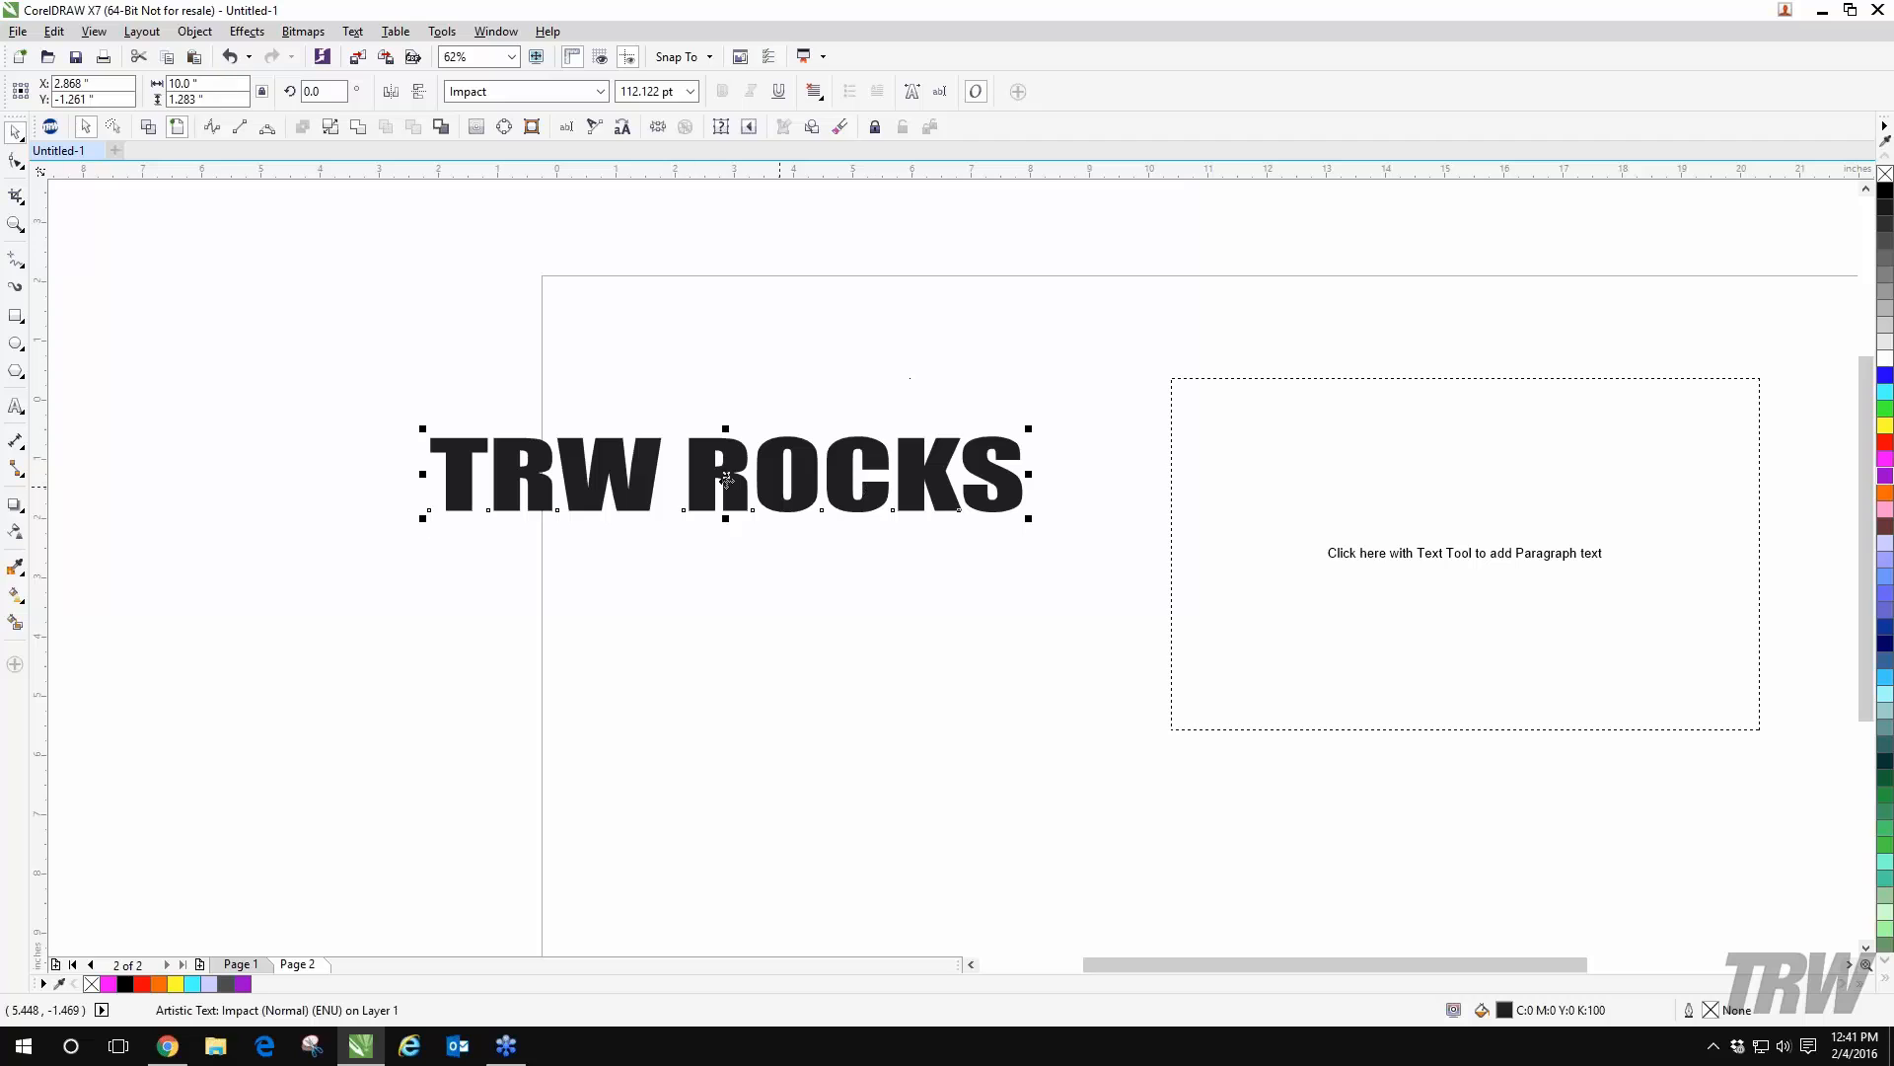
pyautogui.moveTo(825, 456); pyautogui.dragTo(958, 414)
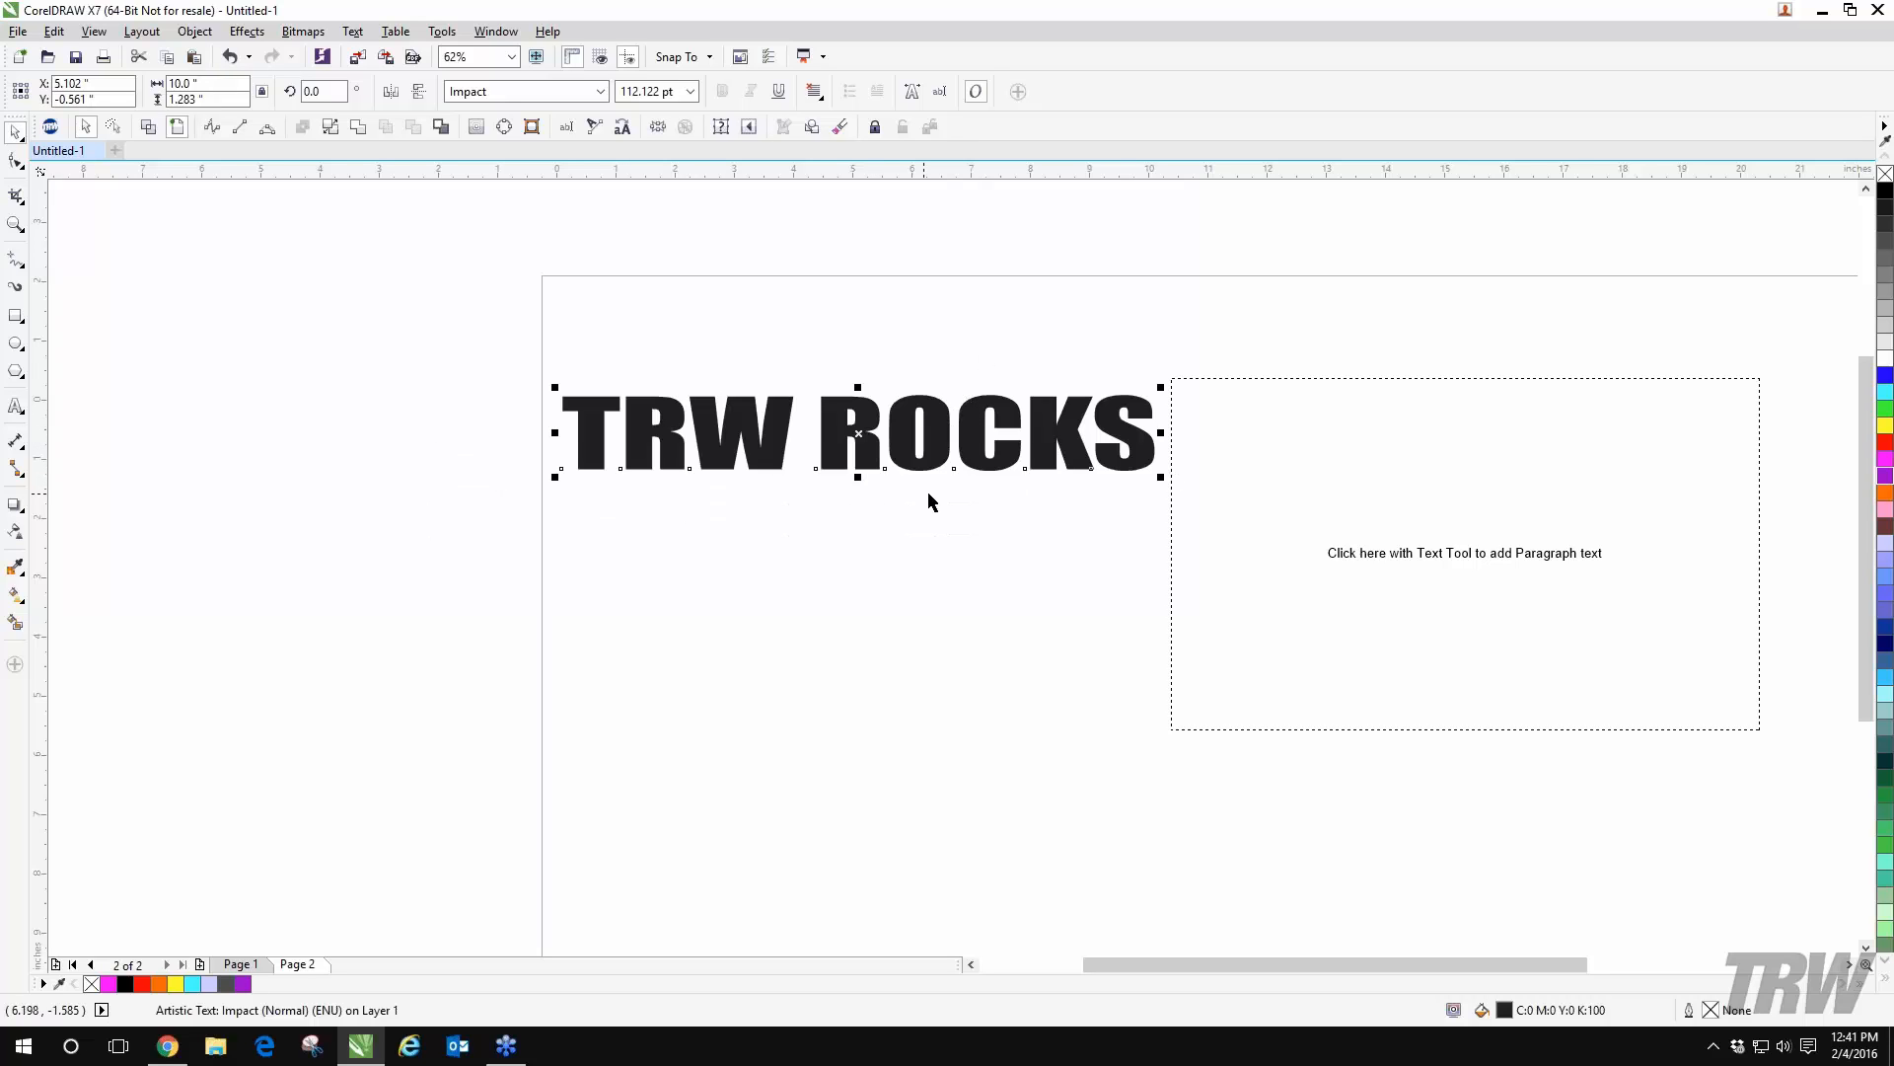
# - Replace the "O" in "ROCKS" with a lowercase "o", and restore the uppercase "O"
pyautogui.click(796, 671)
pyautogui.click(772, 448)
pyautogui.doubleClick(755, 468)
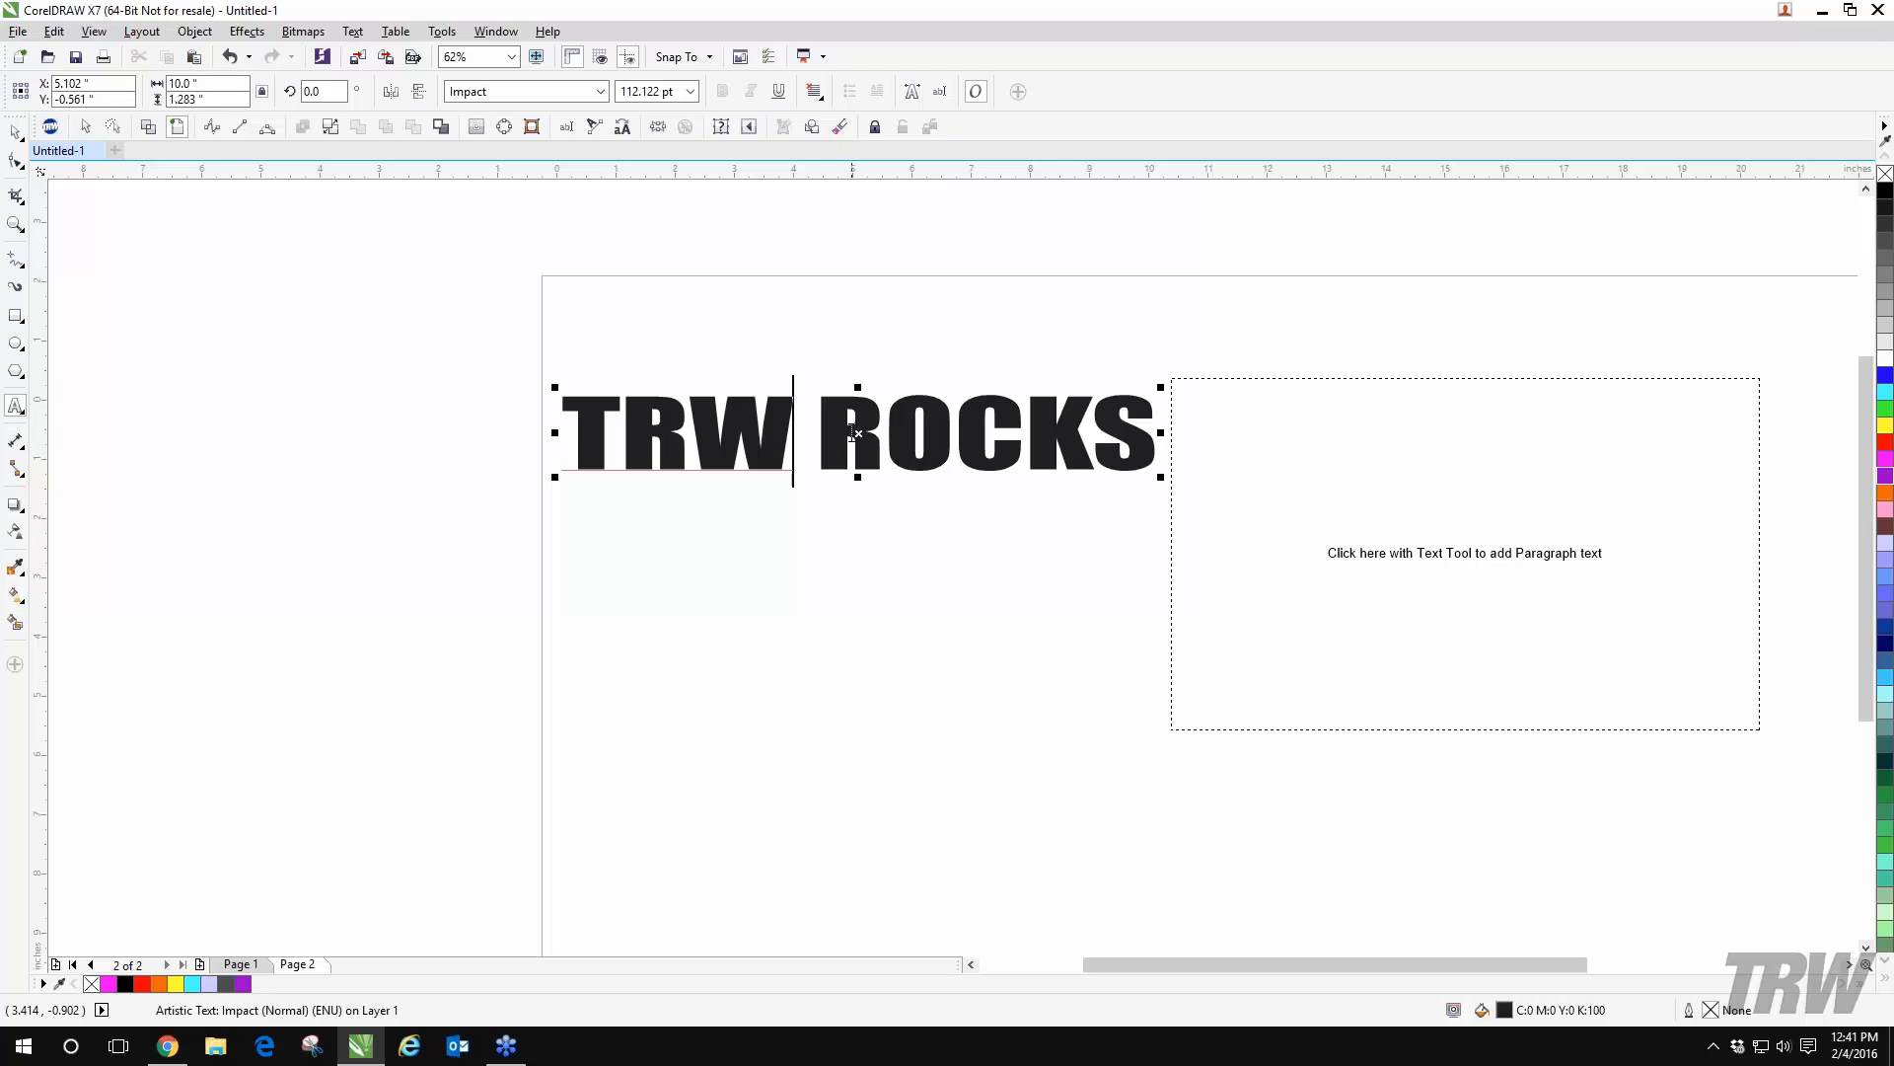
pyautogui.press('BackSpace')
pyautogui.click(957, 428)
pyautogui.press('BackSpace')
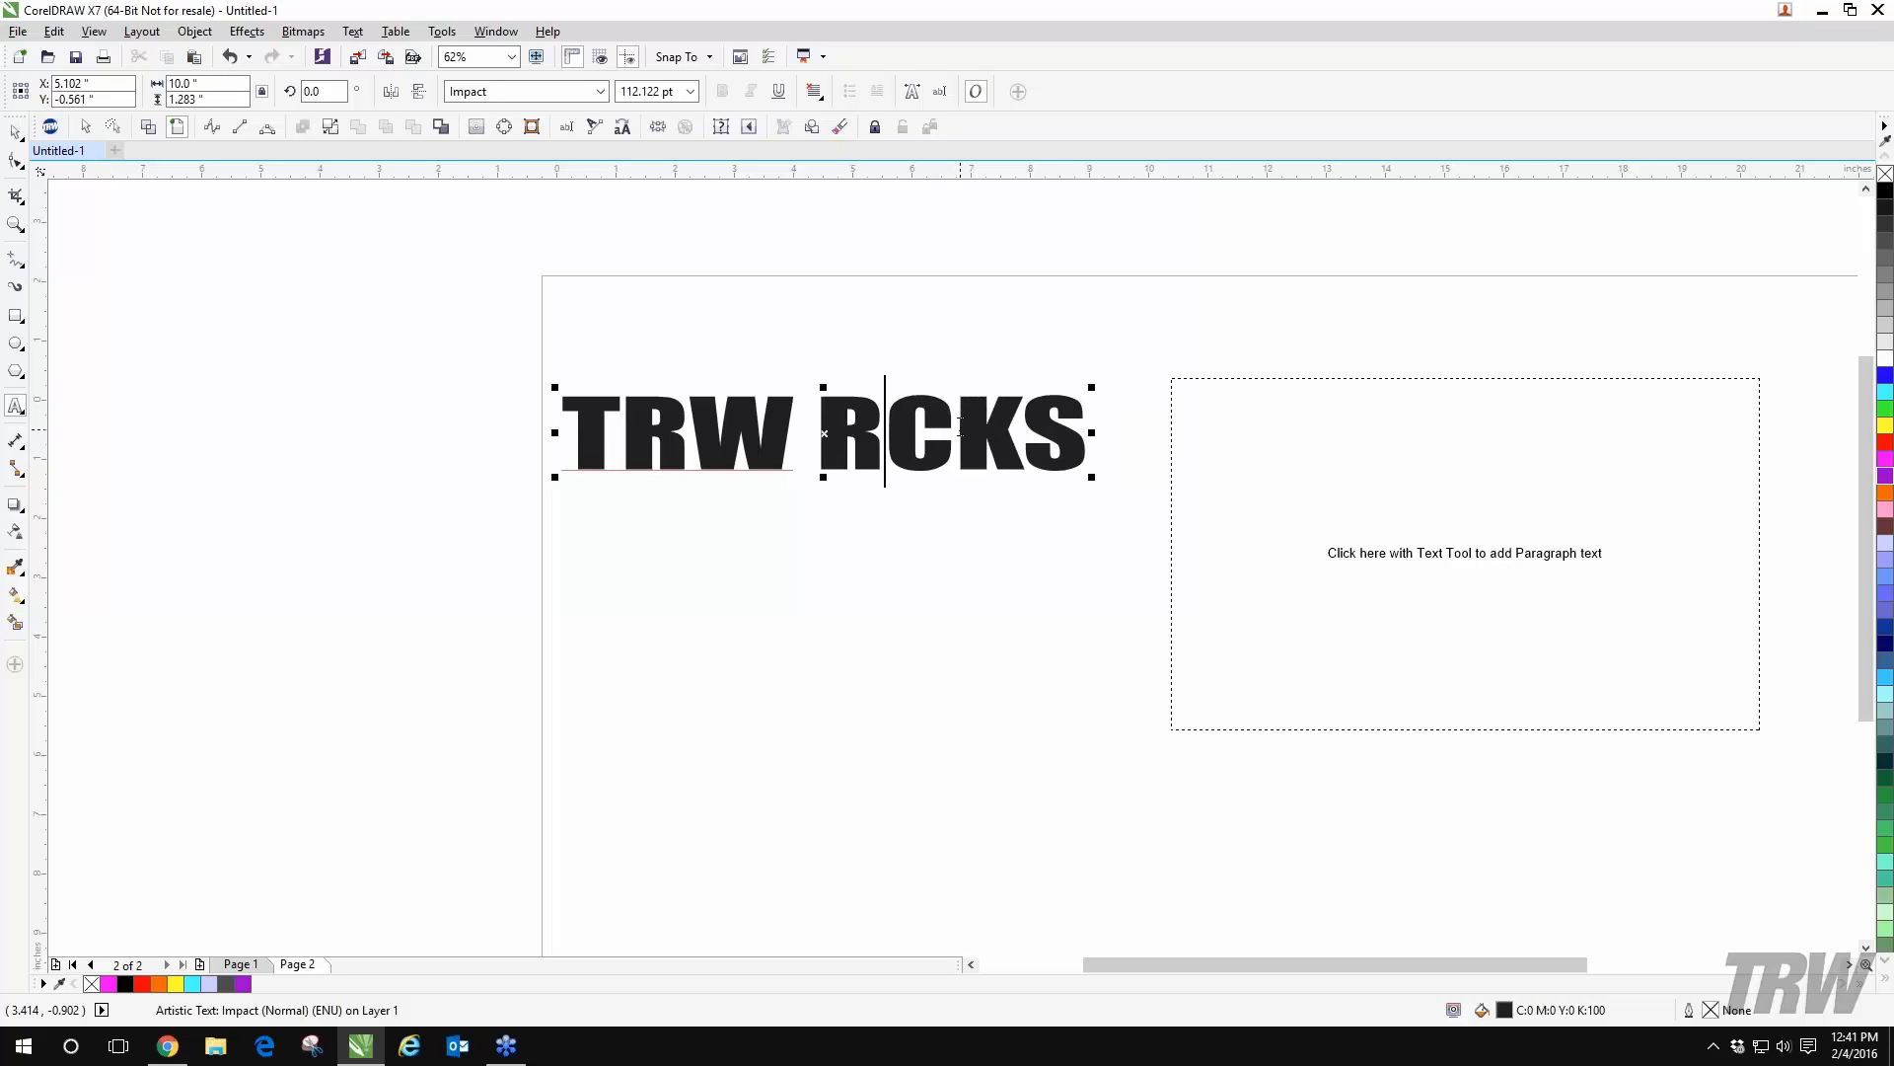
pyautogui.write('o')
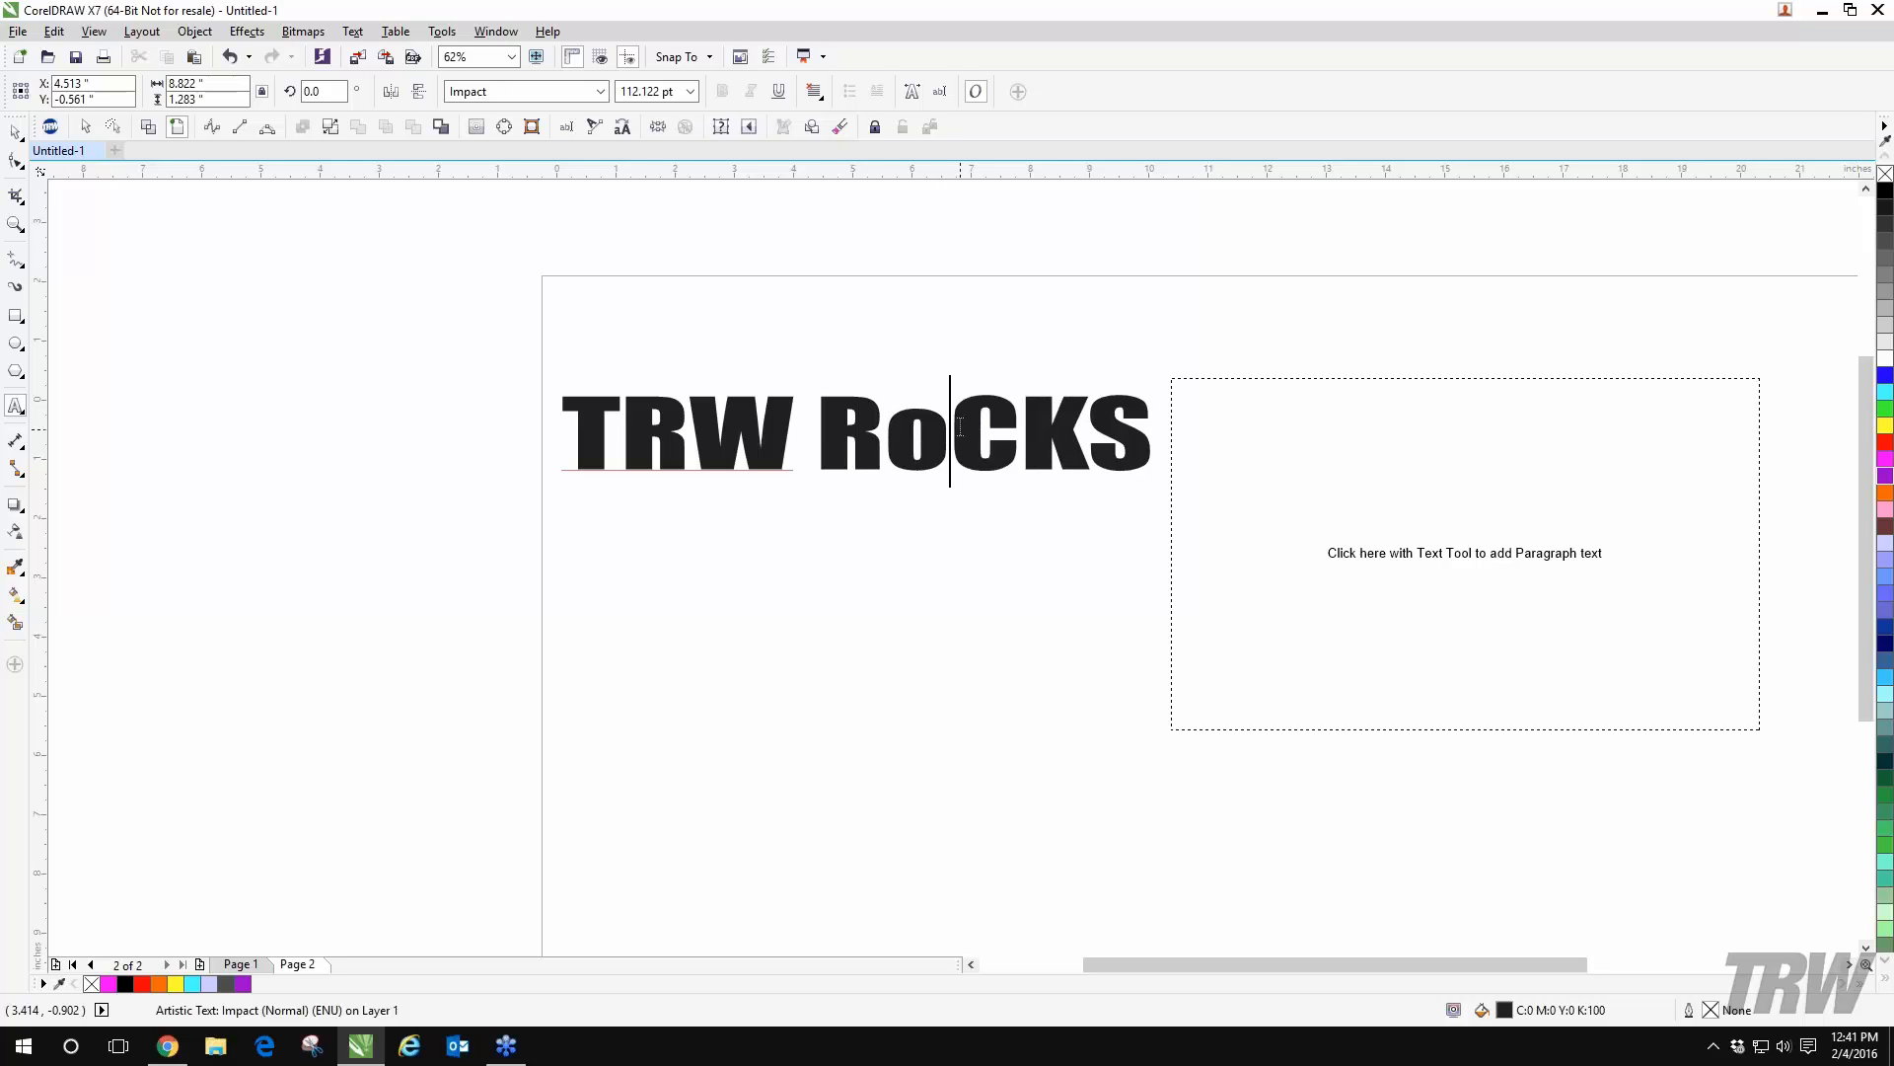
pyautogui.press('BackSpace')
pyautogui.write('O')
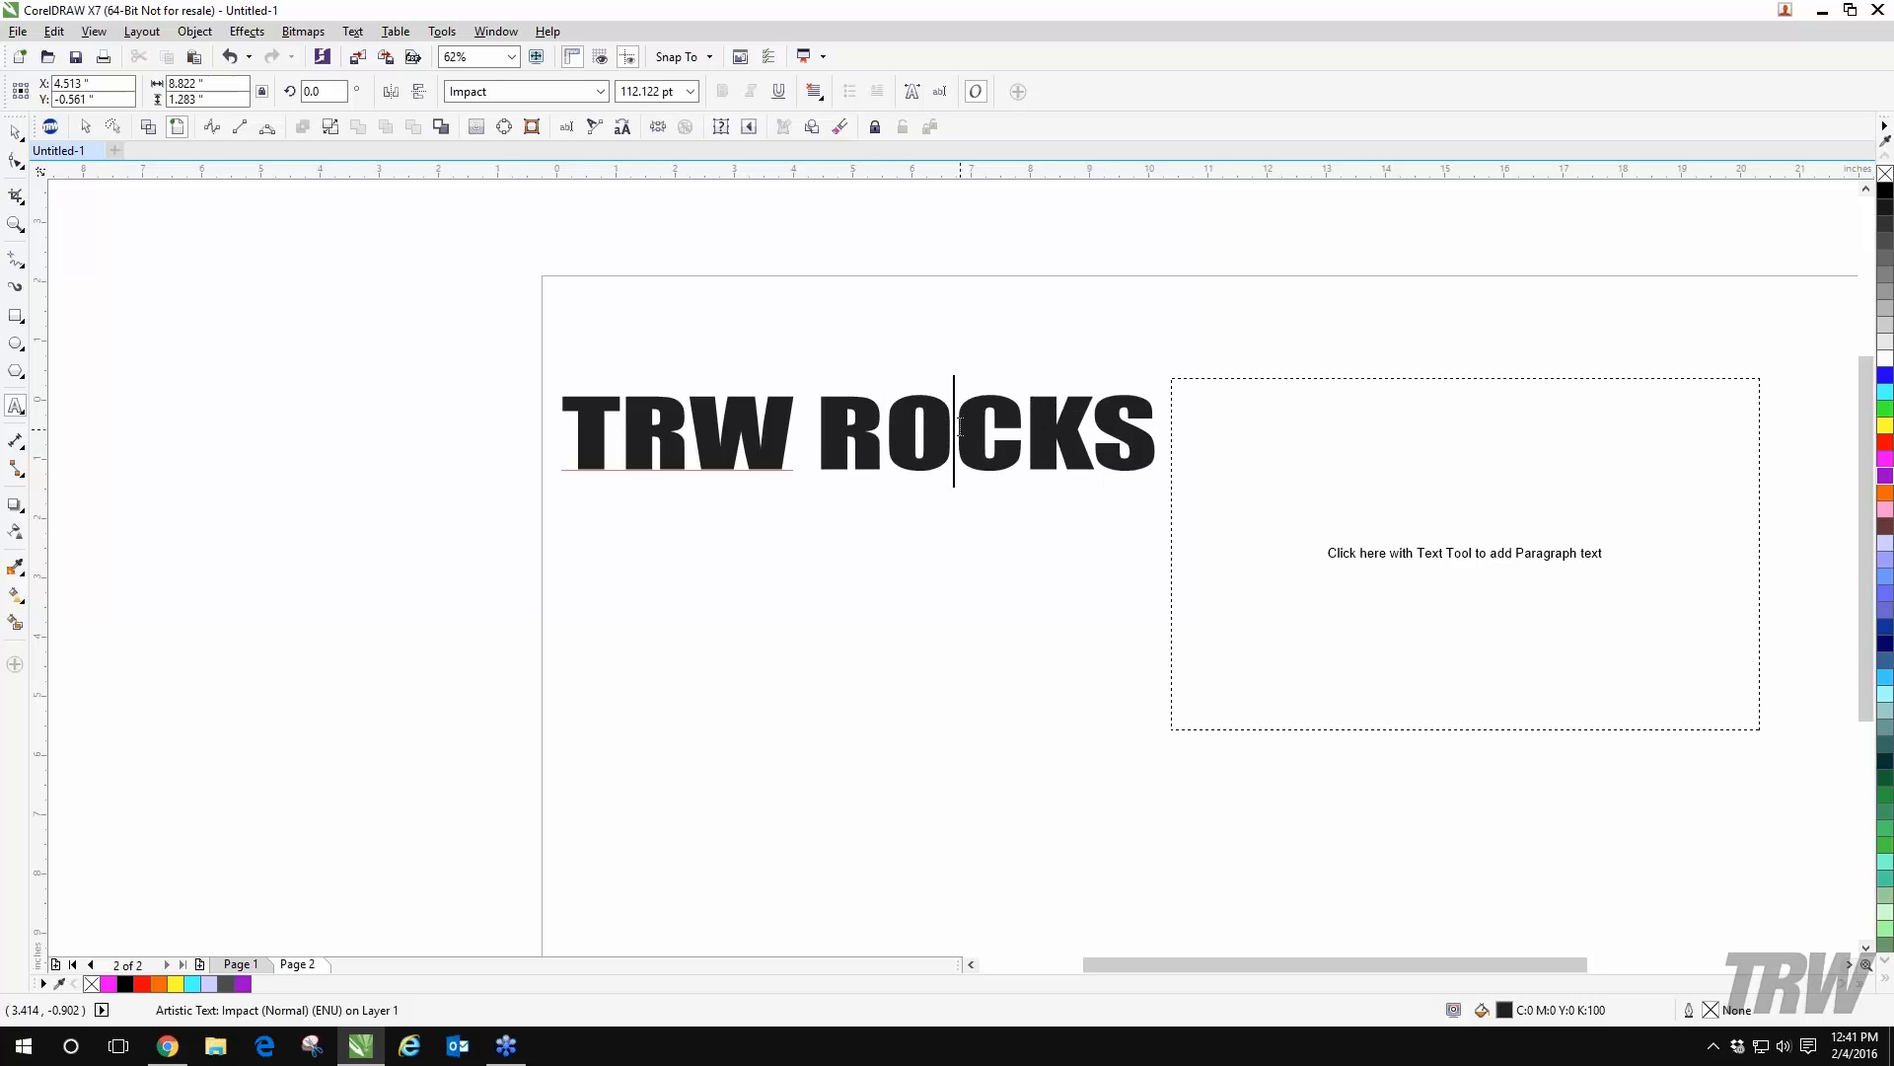
# - Convert the "TRW ROCKS" text to curves and move it partly off the page's left edge, centred at about X 3.39 and Y -0.03 inches
pyautogui.hotkey('ctrl', 'space')
pyautogui.click(505, 127)
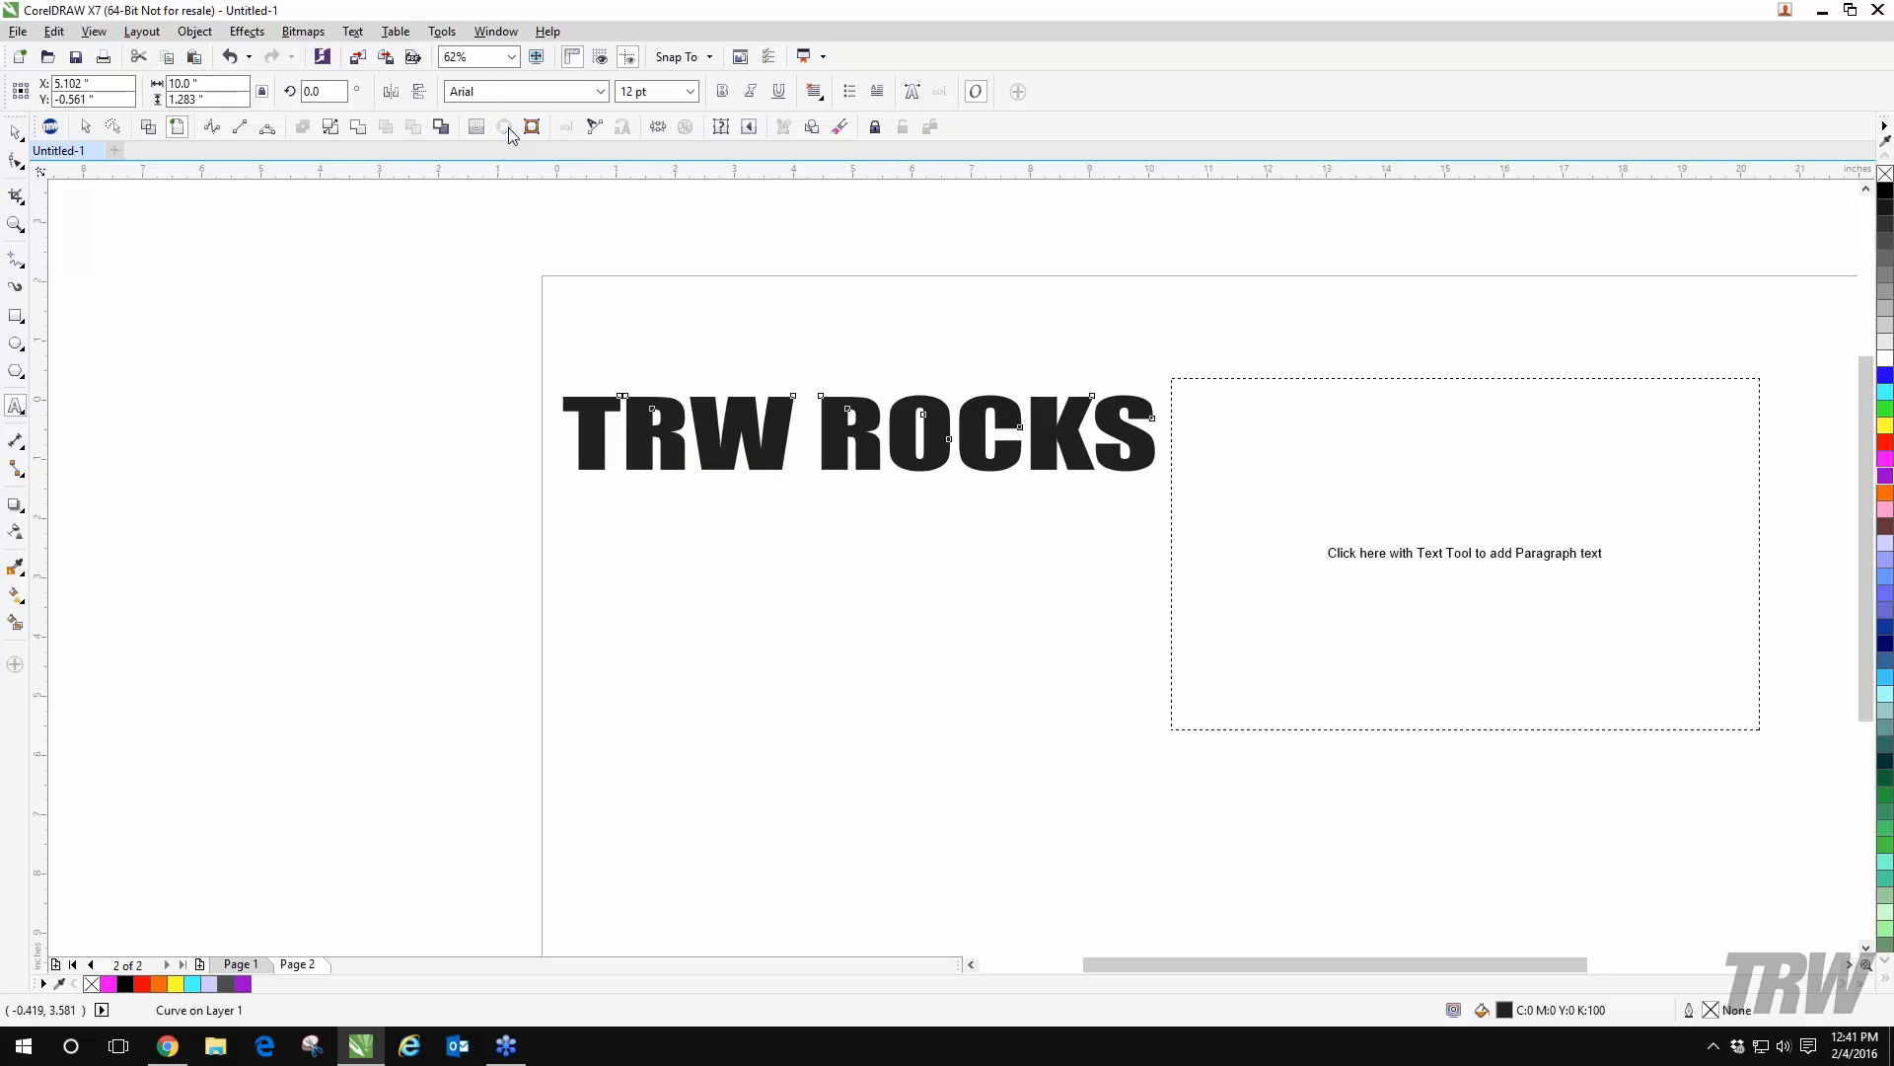
pyautogui.click(15, 155)
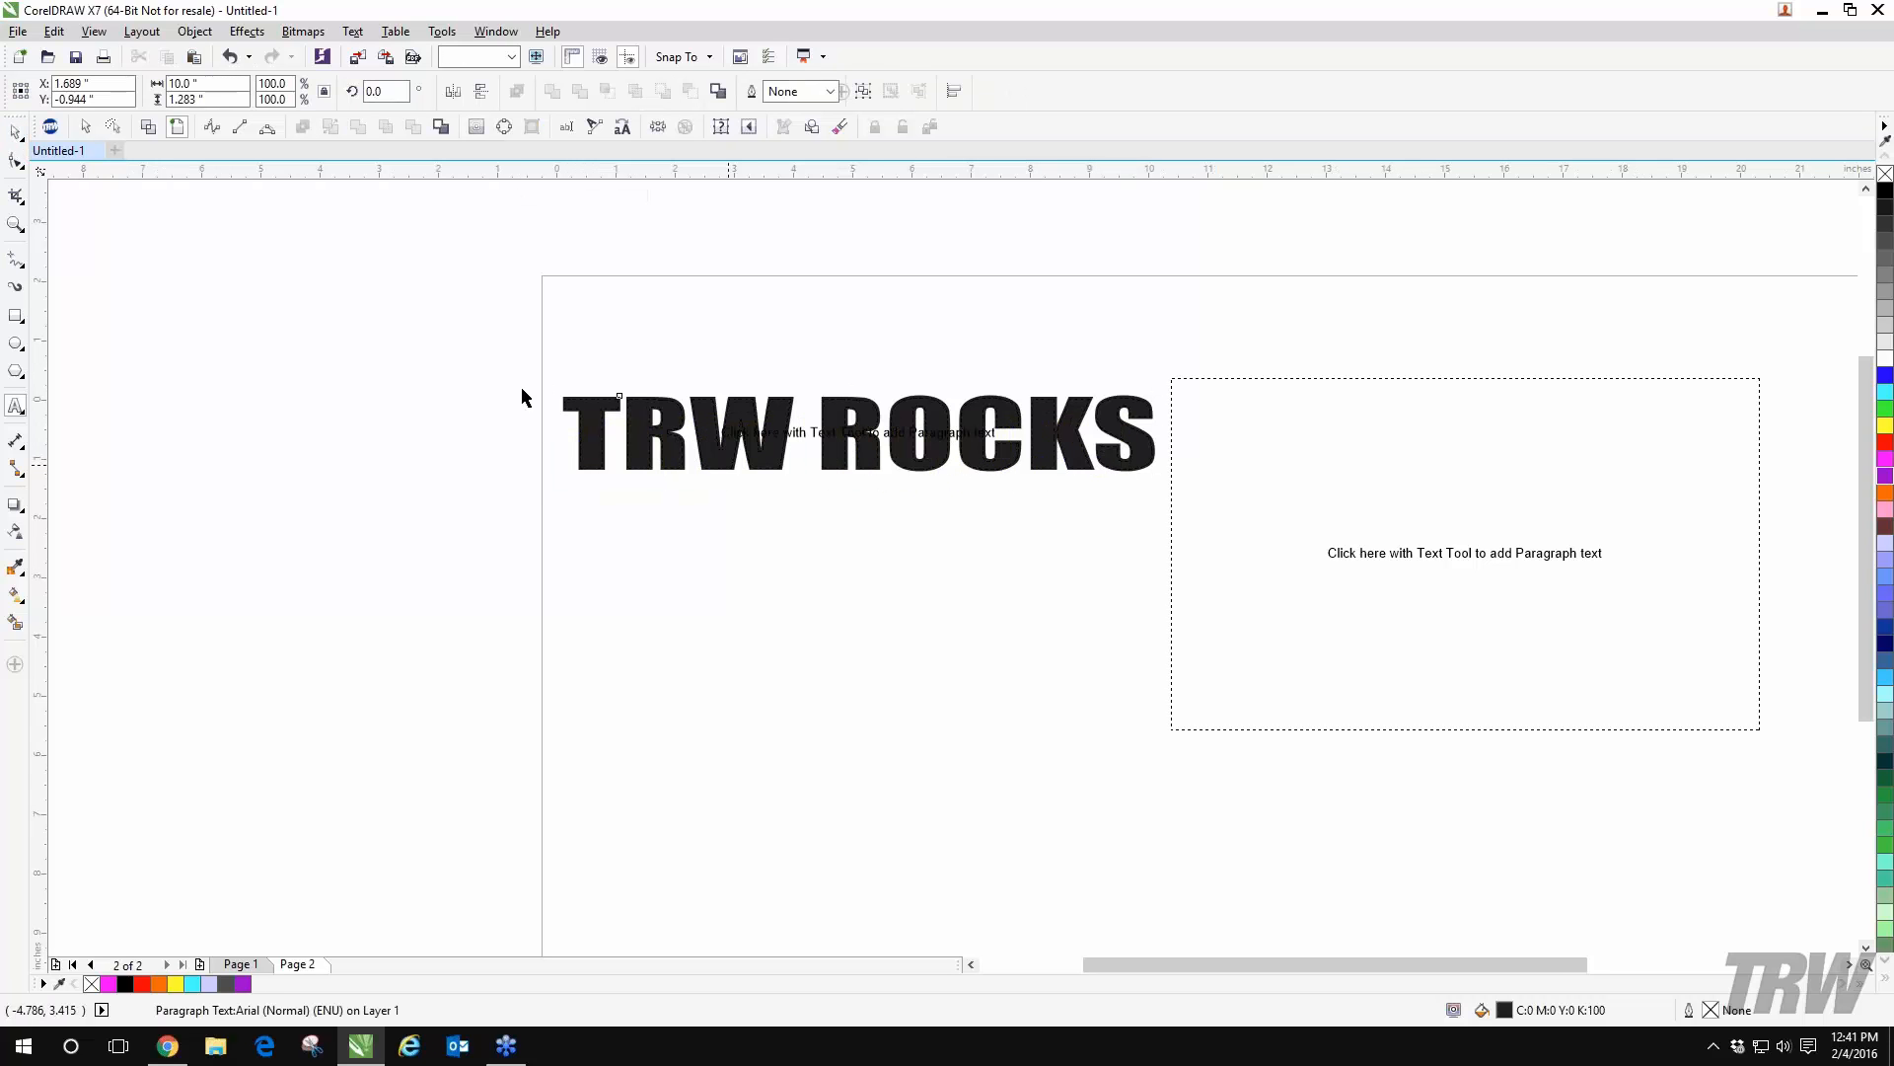
pyautogui.click(341, 408)
pyautogui.moveTo(888, 480); pyautogui.dragTo(983, 428)
pyautogui.click(207, 35)
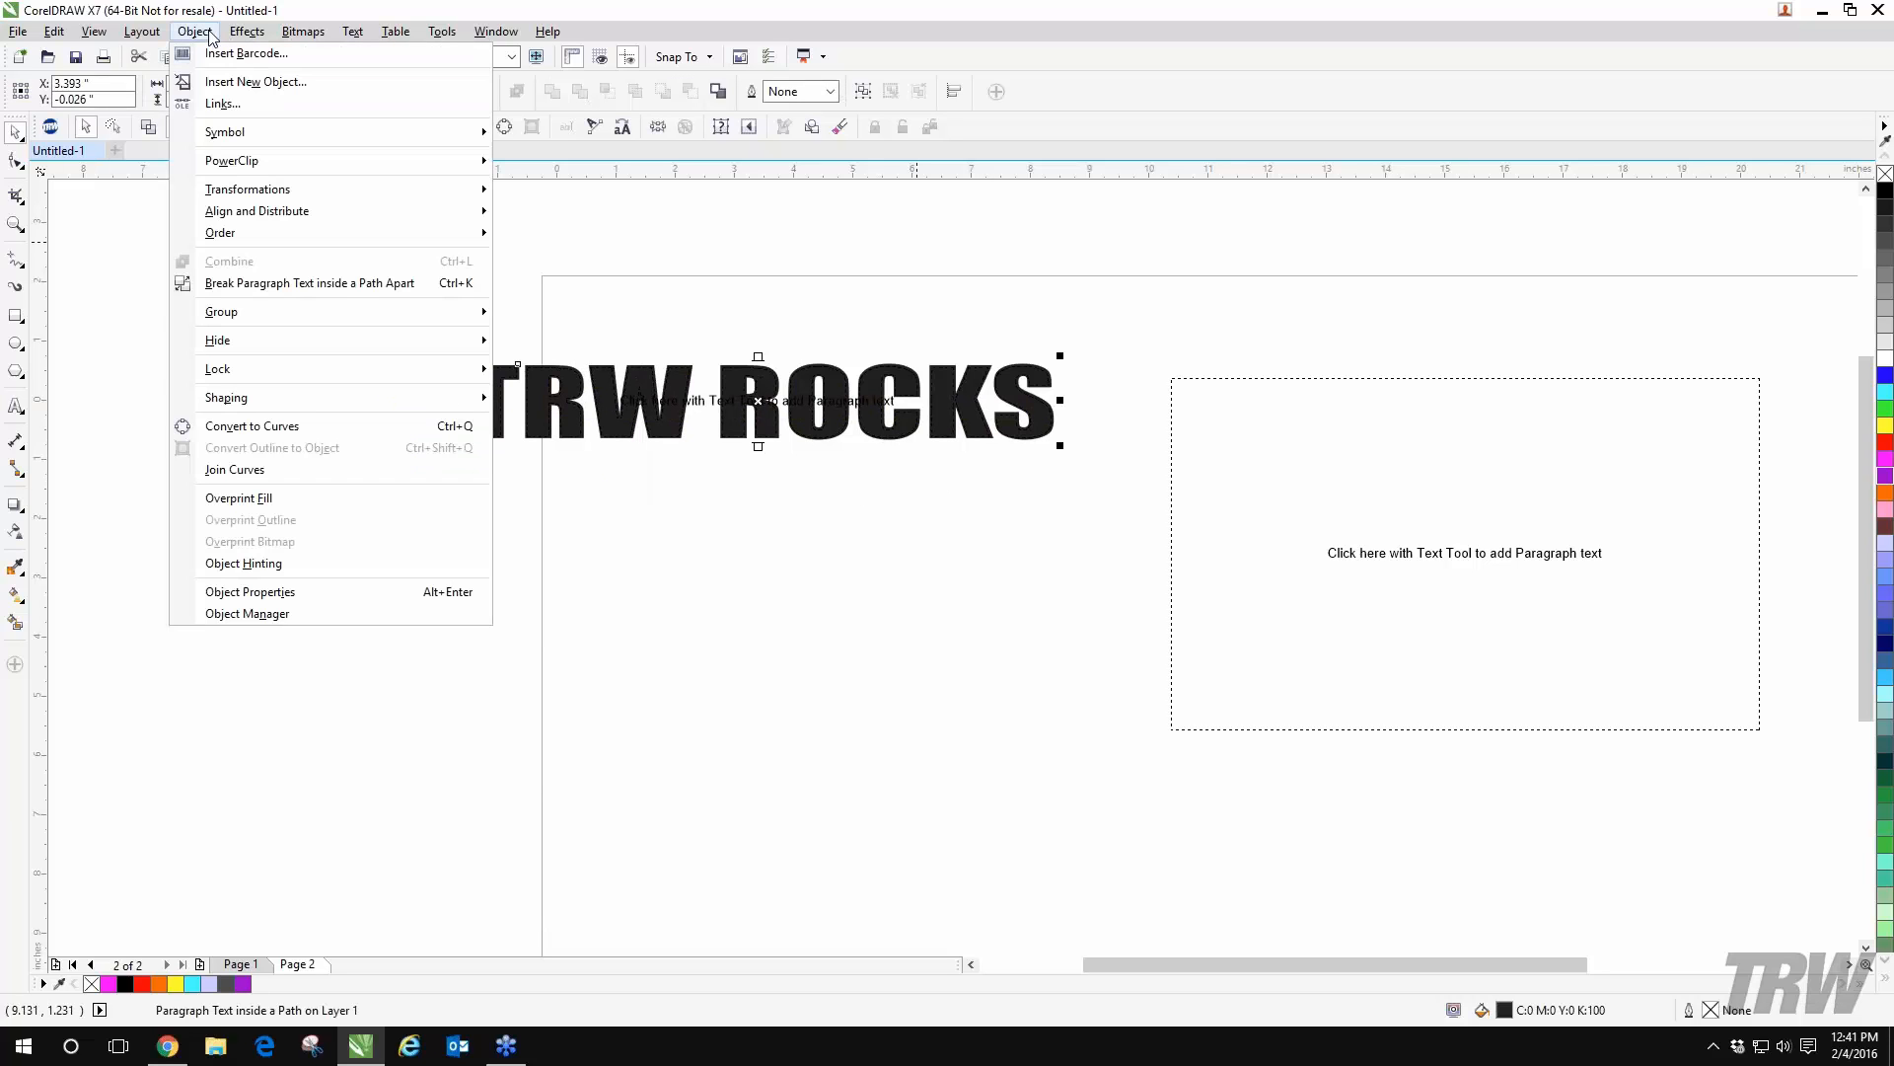
pyautogui.click(252, 426)
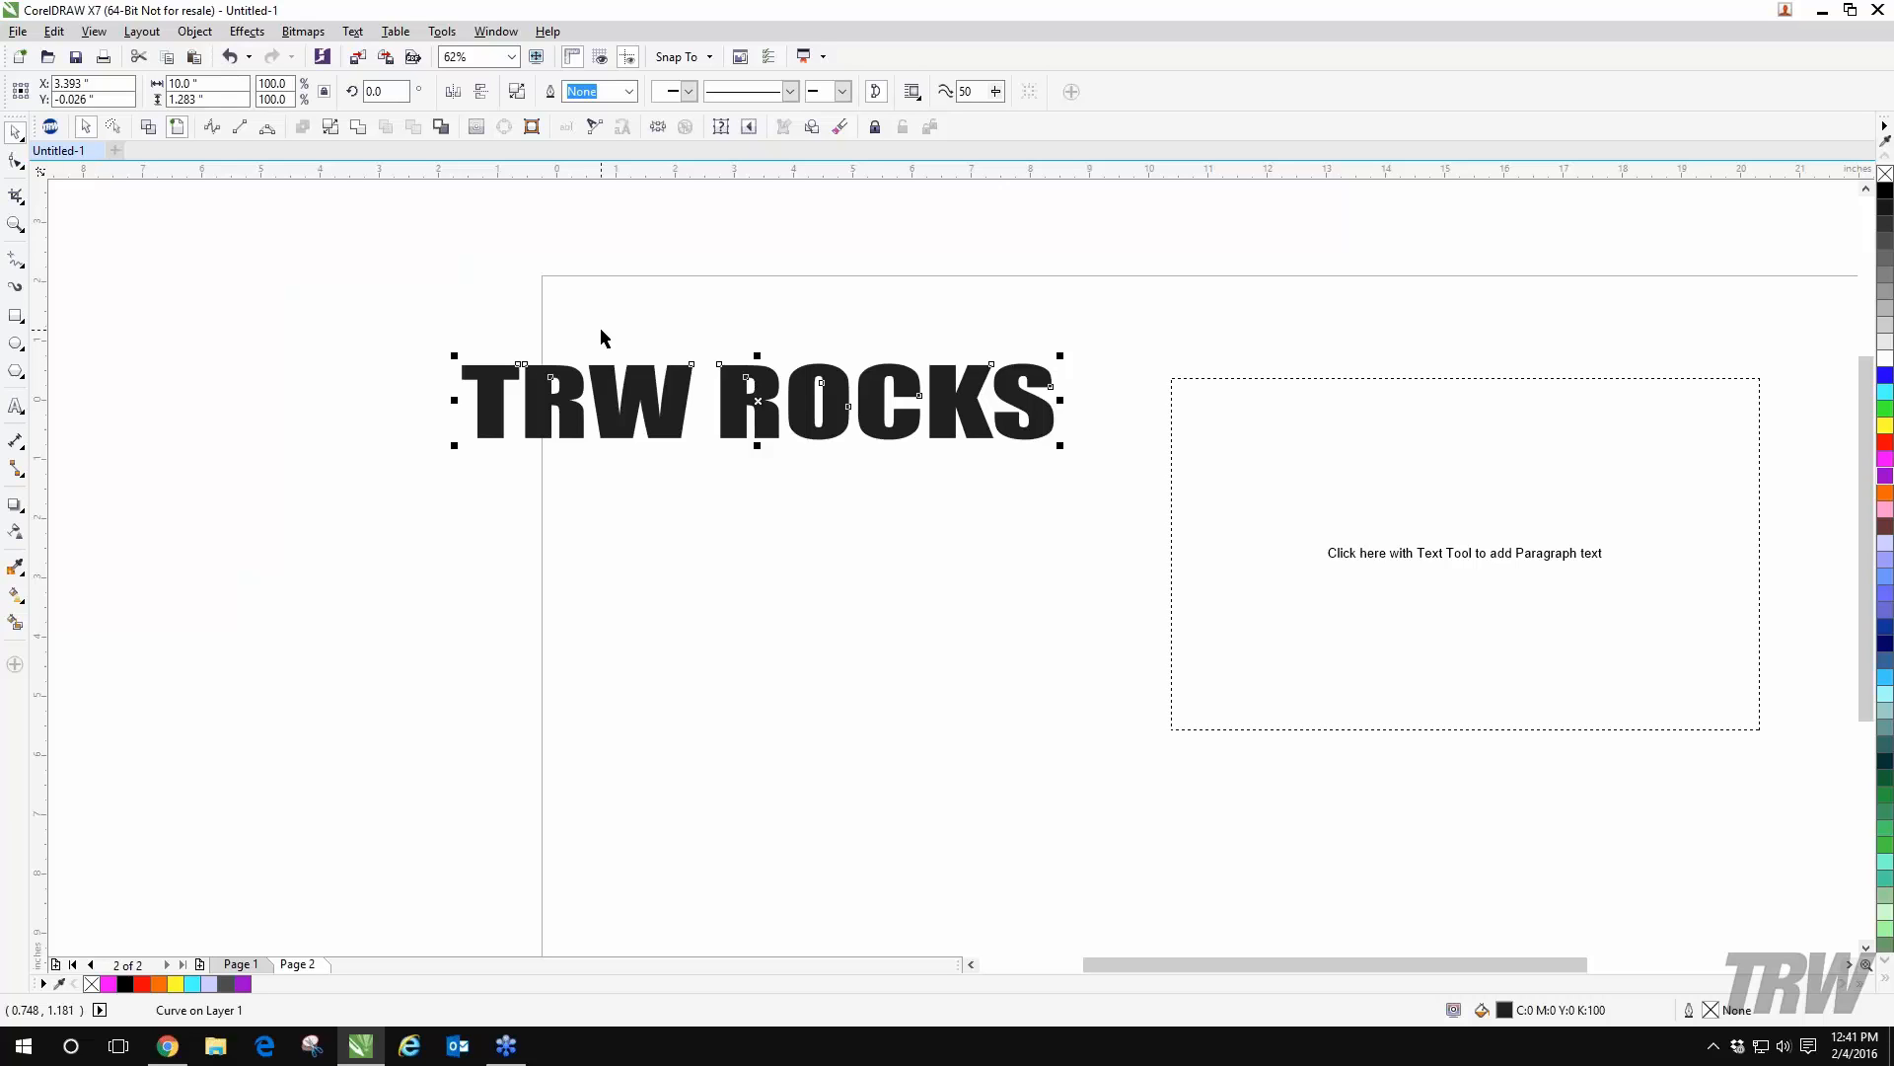
# - Show the nodes of the converted "TRW ROCKS" curve, and move the object down to about X 3.51 and Y -0.99 inches
pyautogui.doubleClick(748, 411)
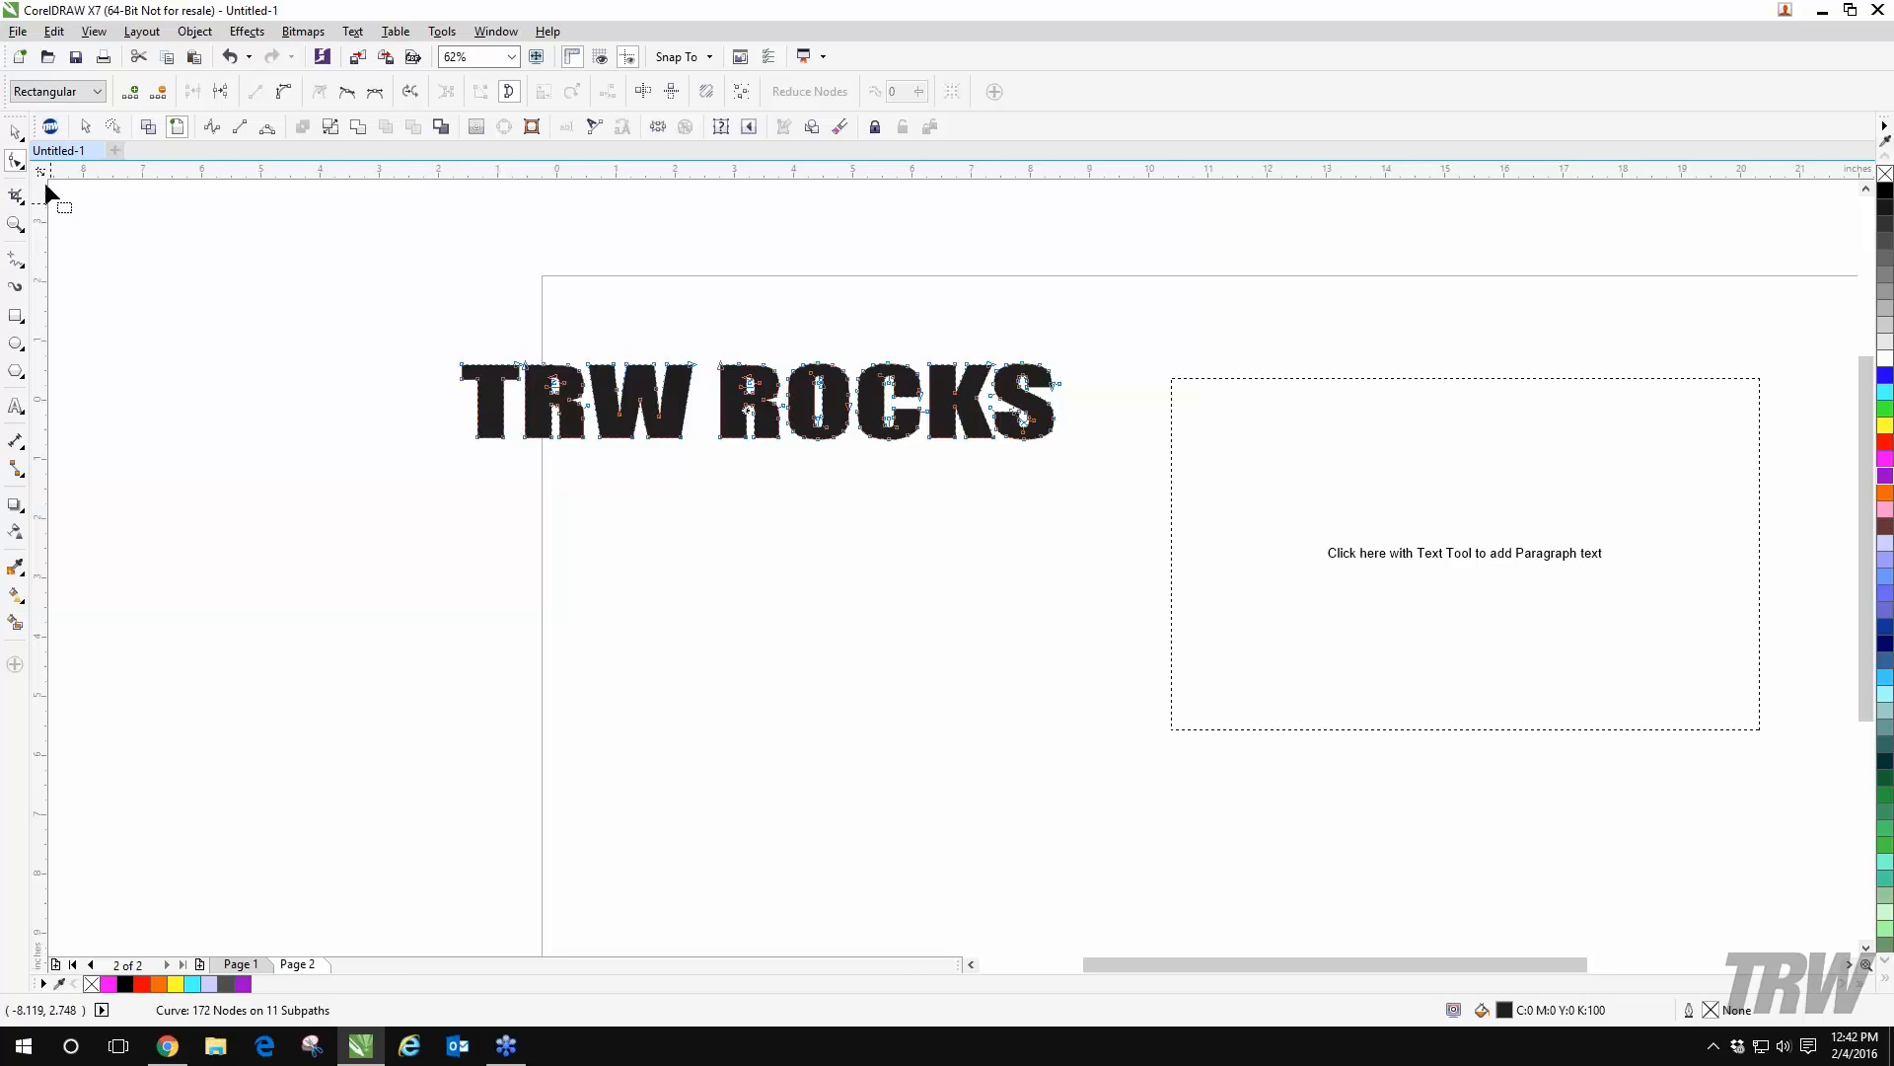
pyautogui.press('space')
pyautogui.moveTo(264, 220); pyautogui.dragTo(1082, 520)
pyautogui.moveTo(734, 414); pyautogui.dragTo(742, 464)
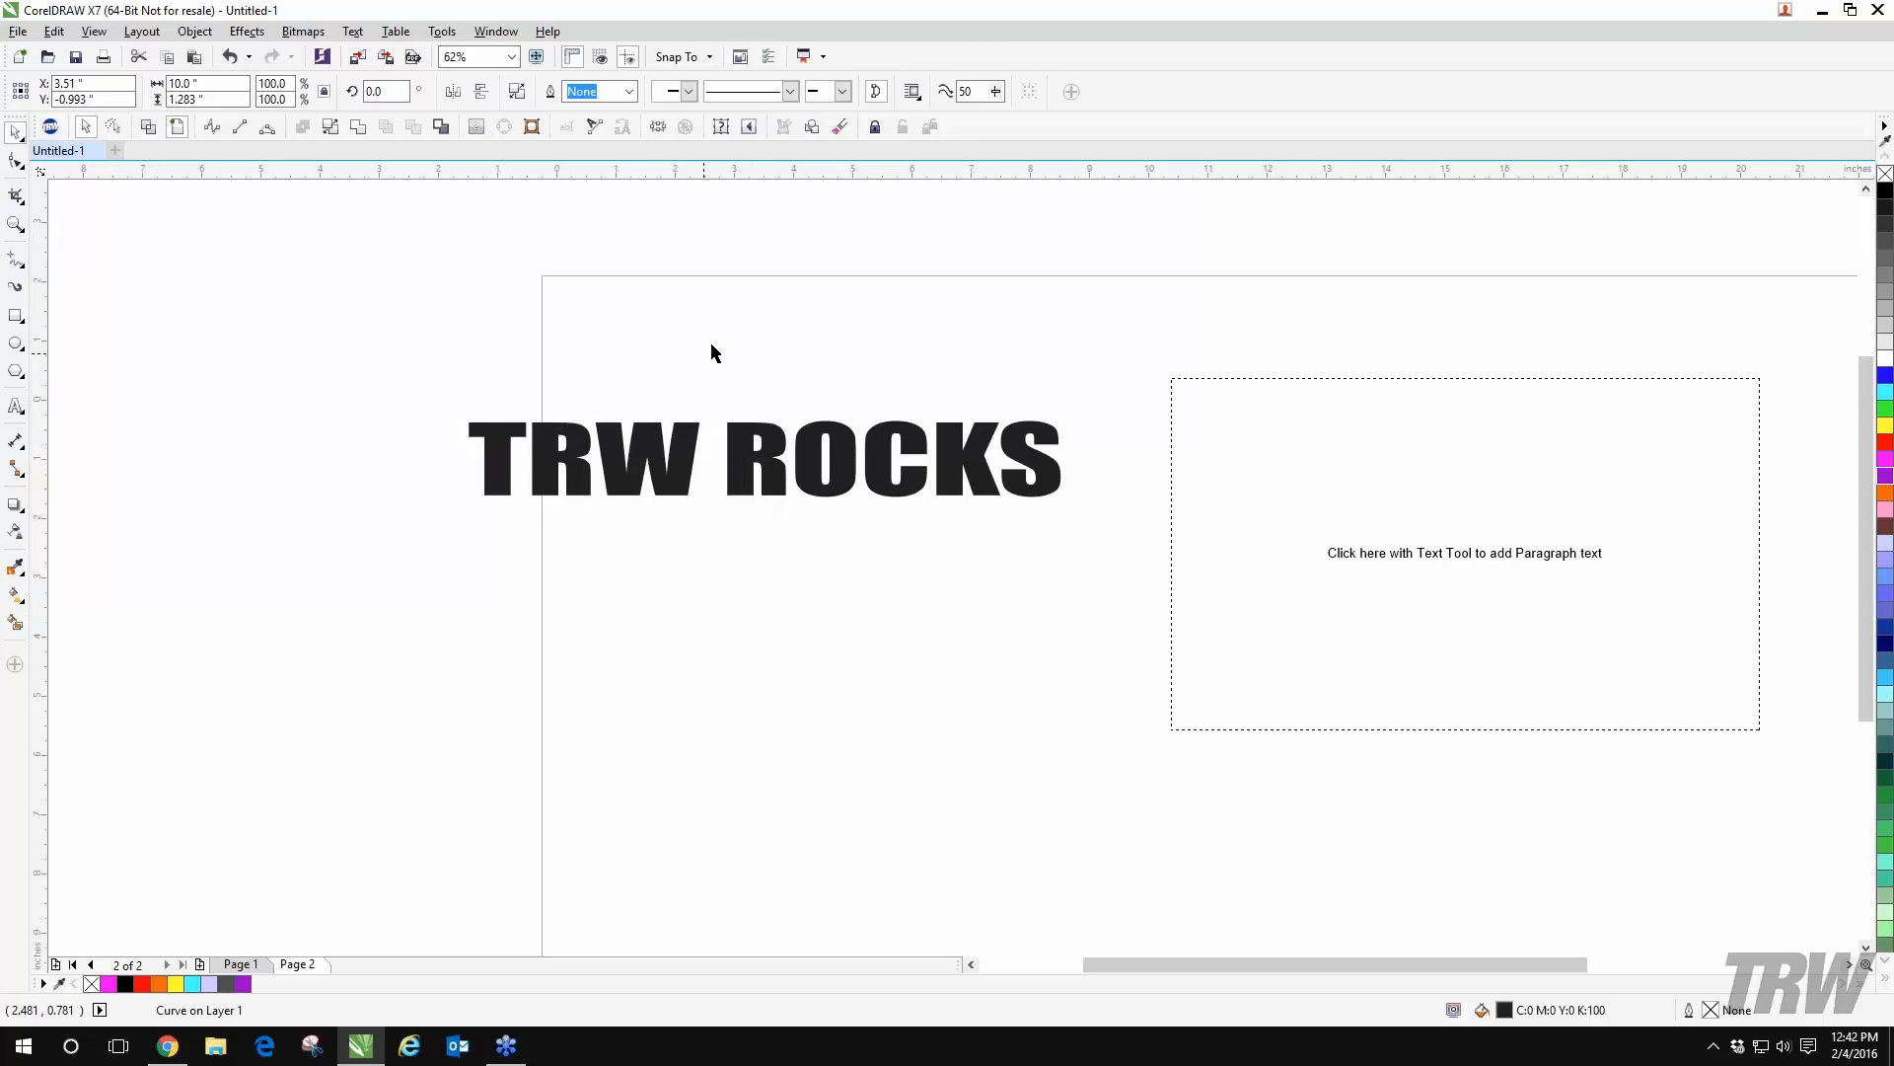
# - Undo the moves and the curve conversion of "TRW ROCKS" to restore it as artistic text
pyautogui.hotkey('ctrl', 'z')
pyautogui.hotkey('ctrl', 'z')
pyautogui.hotkey('ctrl', 'z')
pyautogui.hotkey('ctrl', 'z')
pyautogui.hotkey('ctrl', 'z')
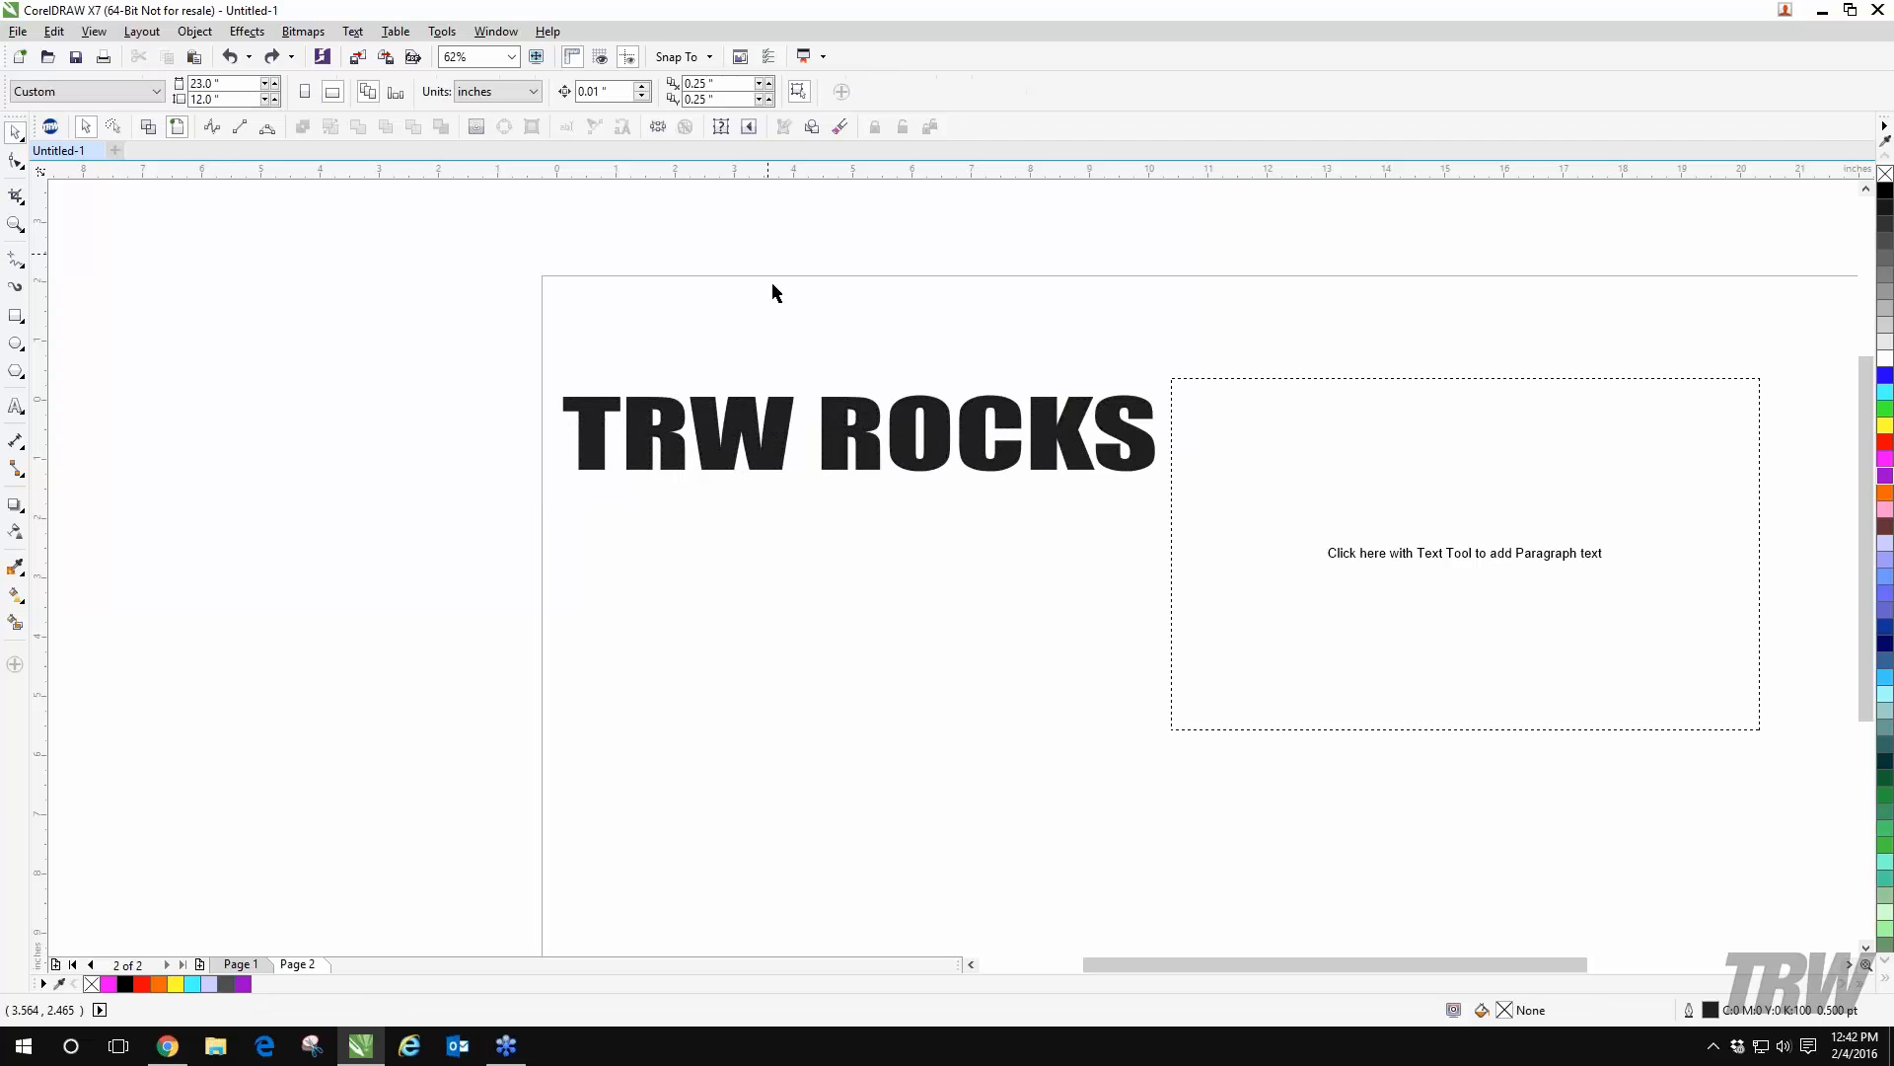
# - Convert the "TRW ROCKS" text to curves for editing with the Shape tool, and undo the conversion
pyautogui.click(789, 449)
pyautogui.hotkey('ctrl', 'q')
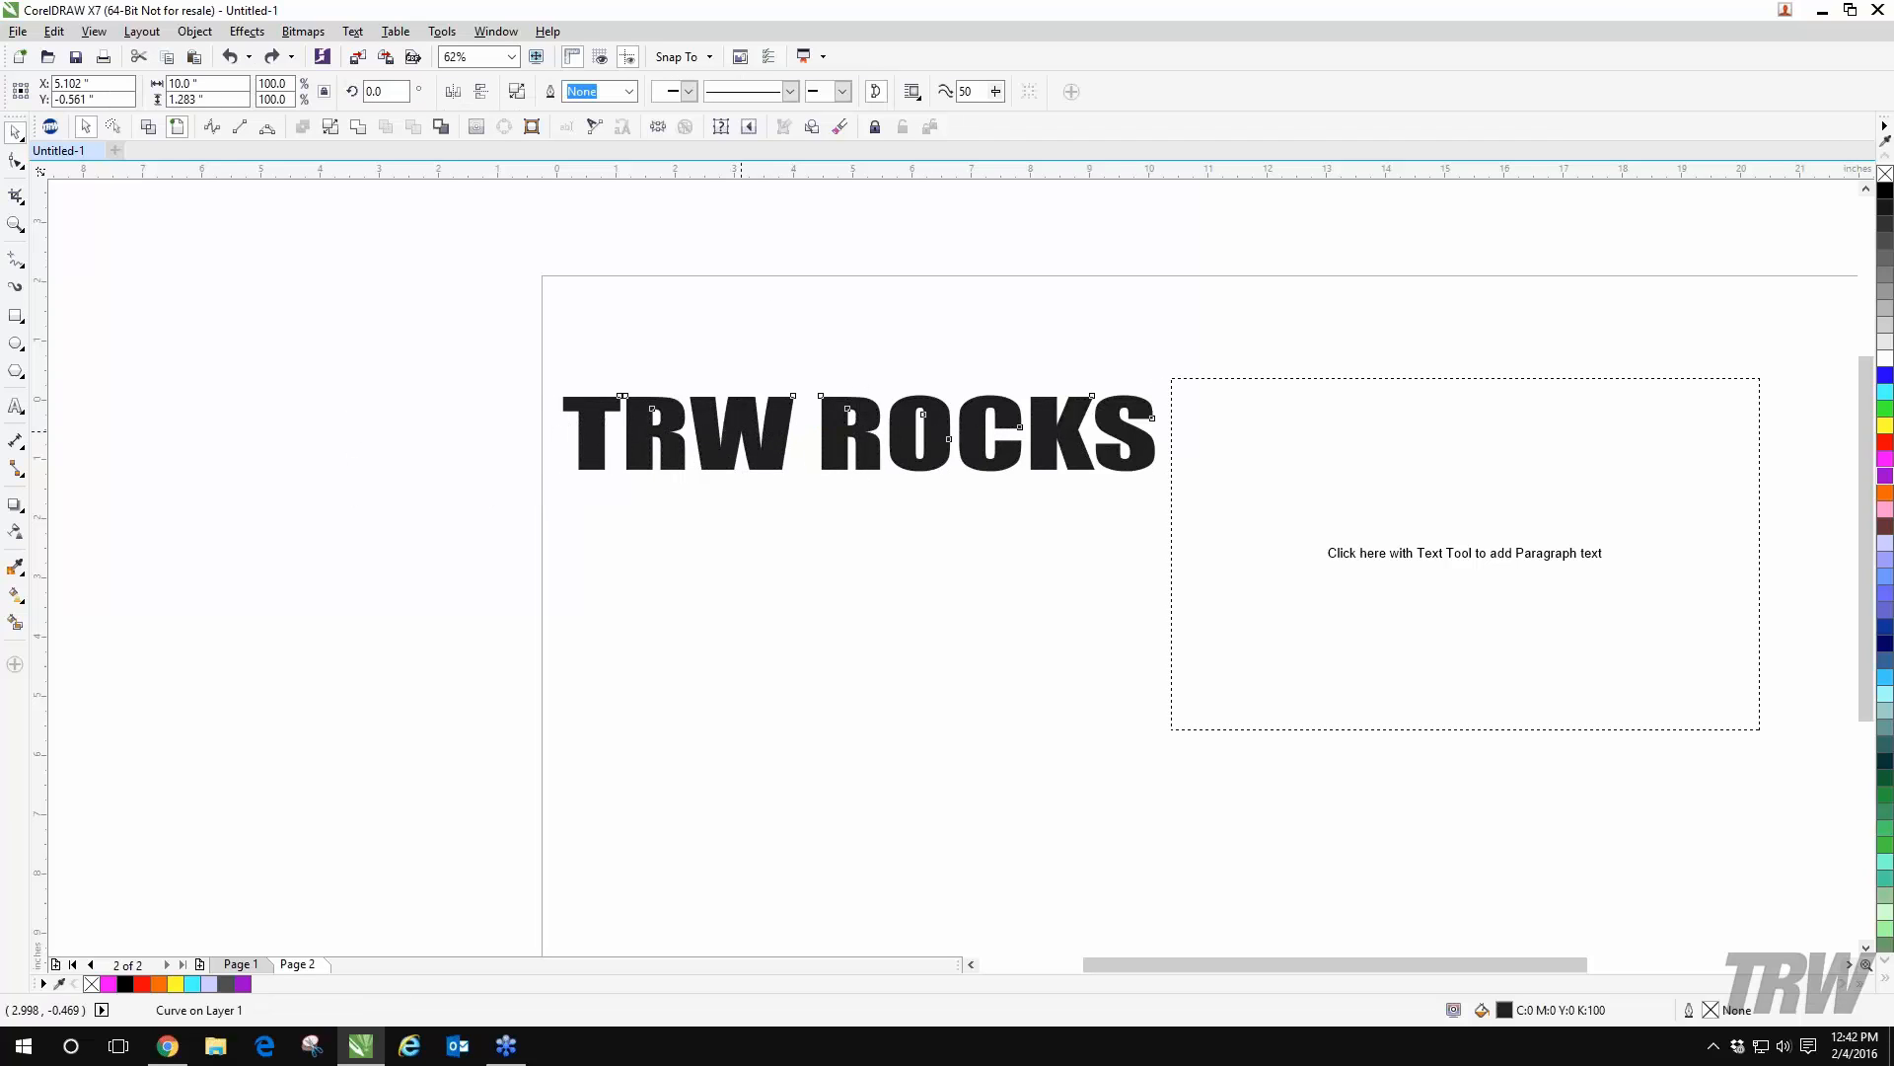
pyautogui.press('F10')
pyautogui.hotkey('ctrl', 'z')
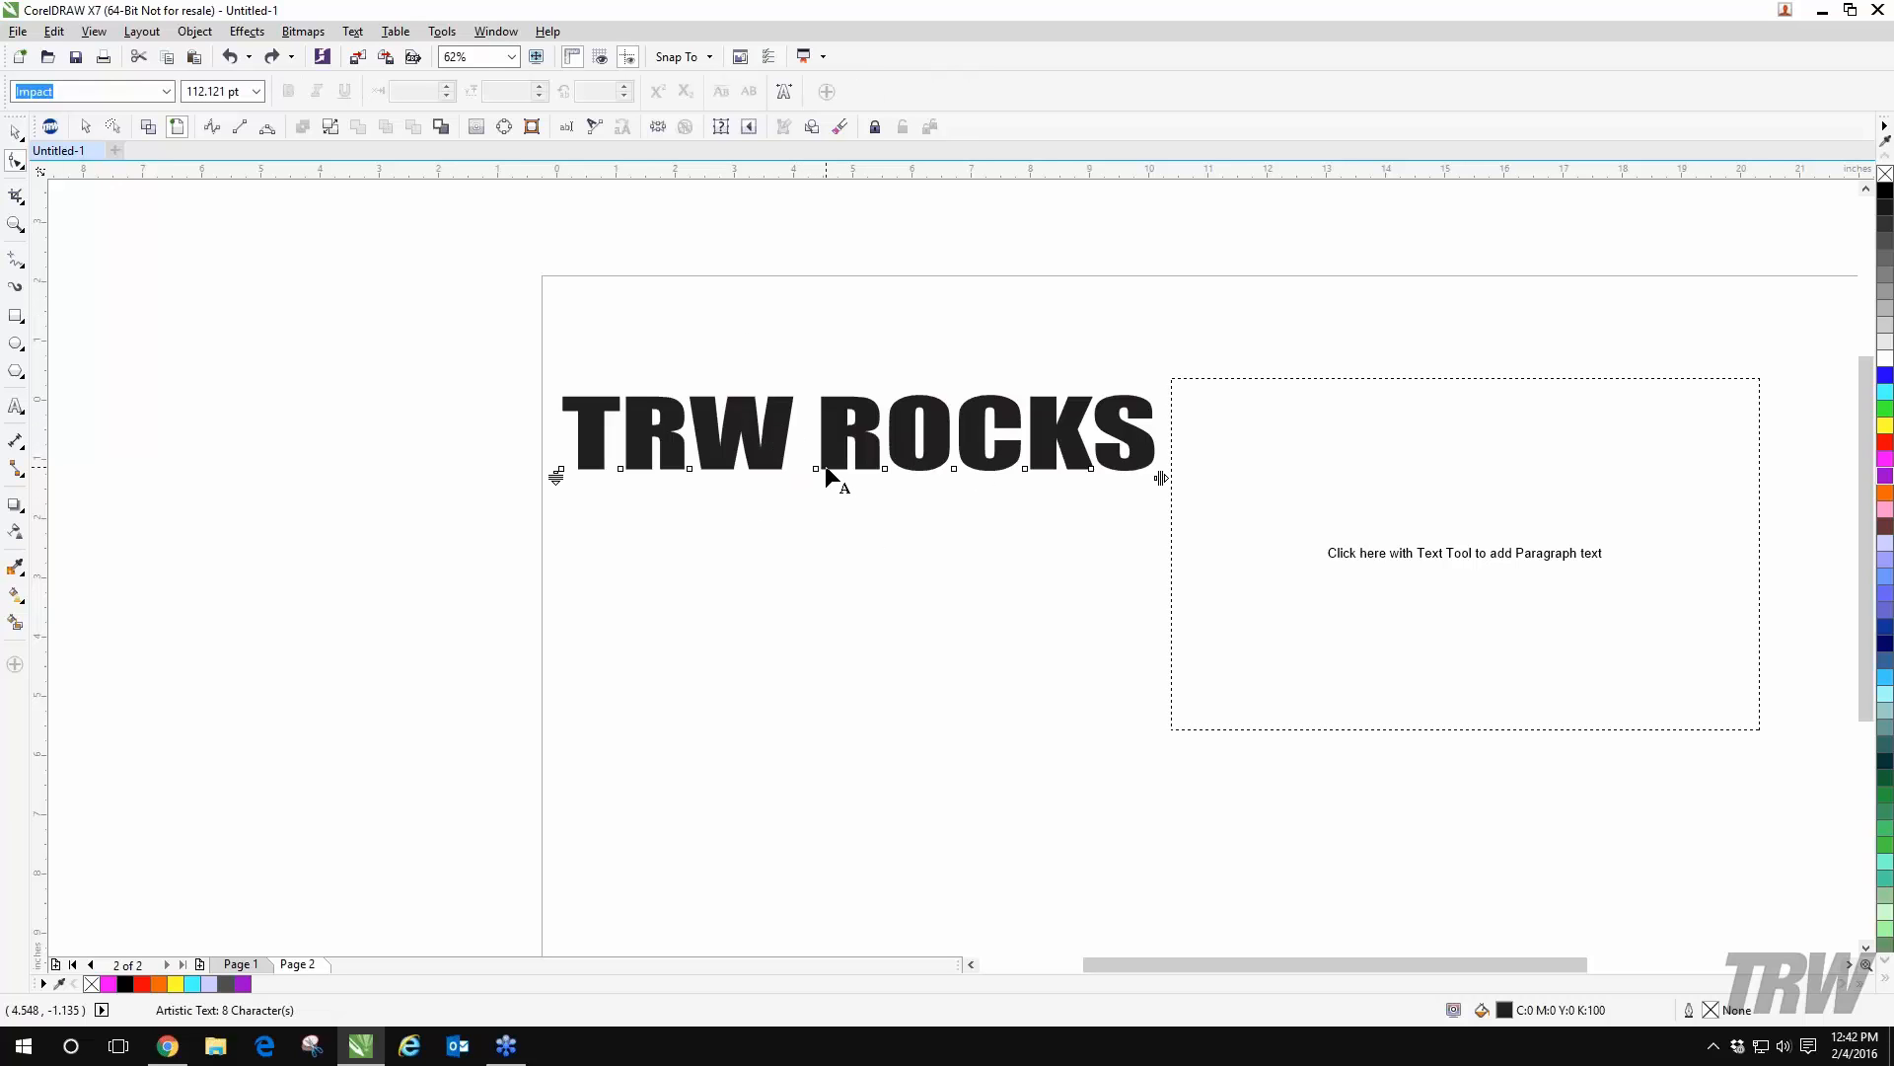
# - With the Shape tool, offset the "S" by 6% horizontally and 3% vertically, and place the letters "TRW" centred above "ROCKS"
pyautogui.click(1092, 468)
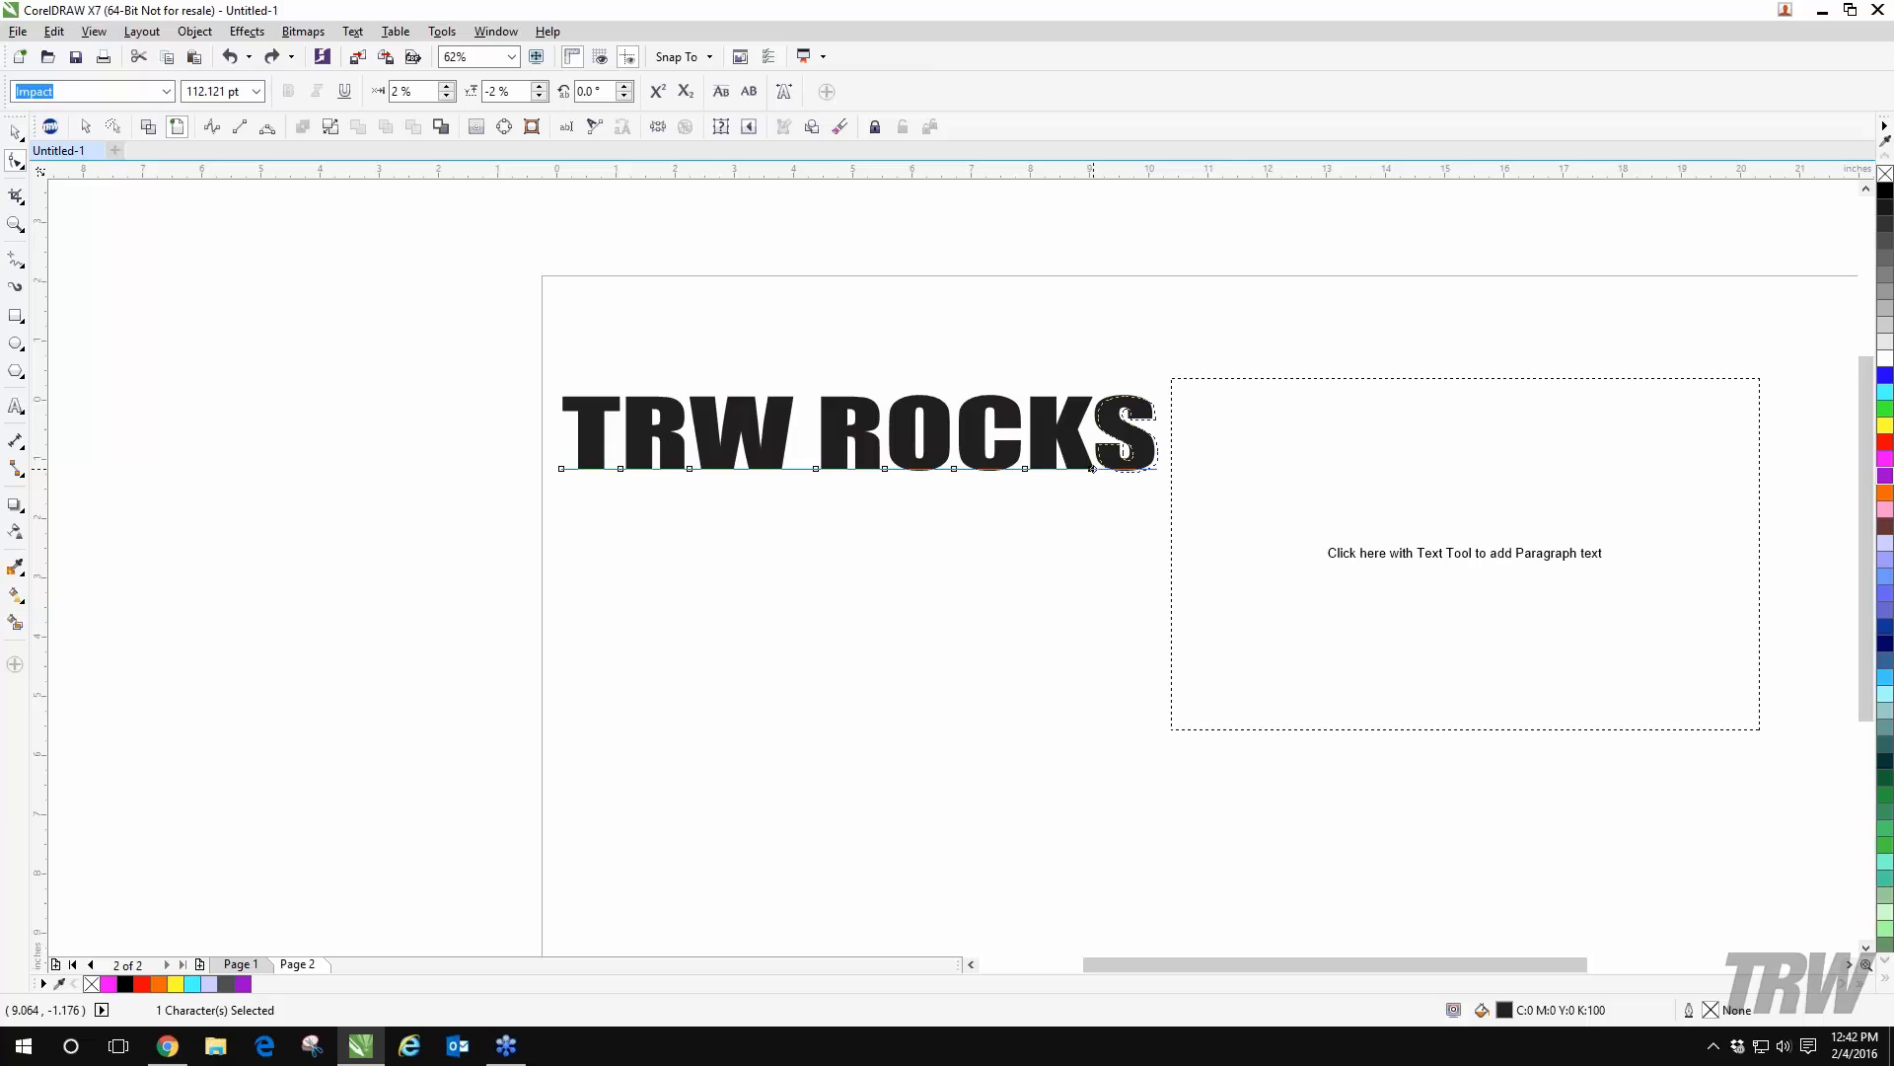
pyautogui.moveTo(1092, 468)
pyautogui.mouseDown()
pyautogui.moveTo(1141, 469)
pyautogui.moveTo(1158, 511)
pyautogui.moveTo(1132, 471)
pyautogui.moveTo(1104, 472)
pyautogui.mouseUp()
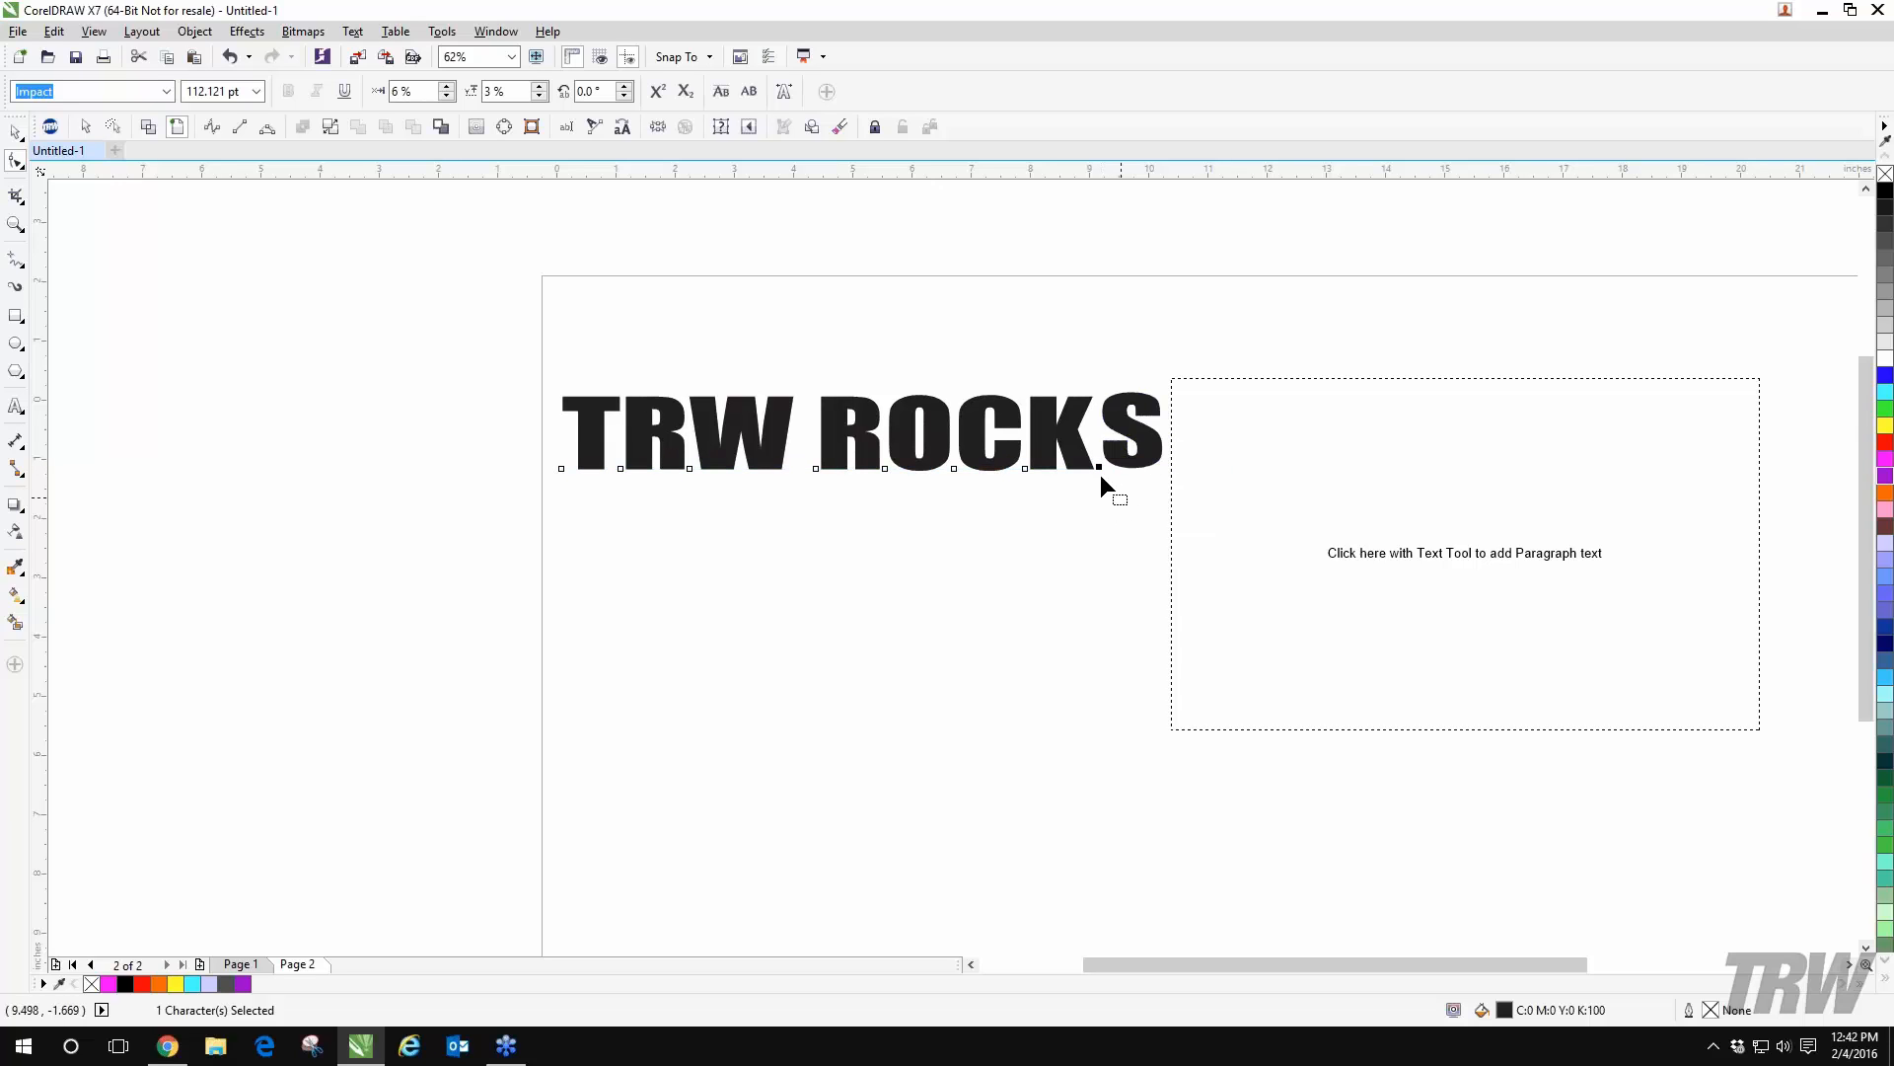
pyautogui.moveTo(1055, 475); pyautogui.dragTo(817, 472)
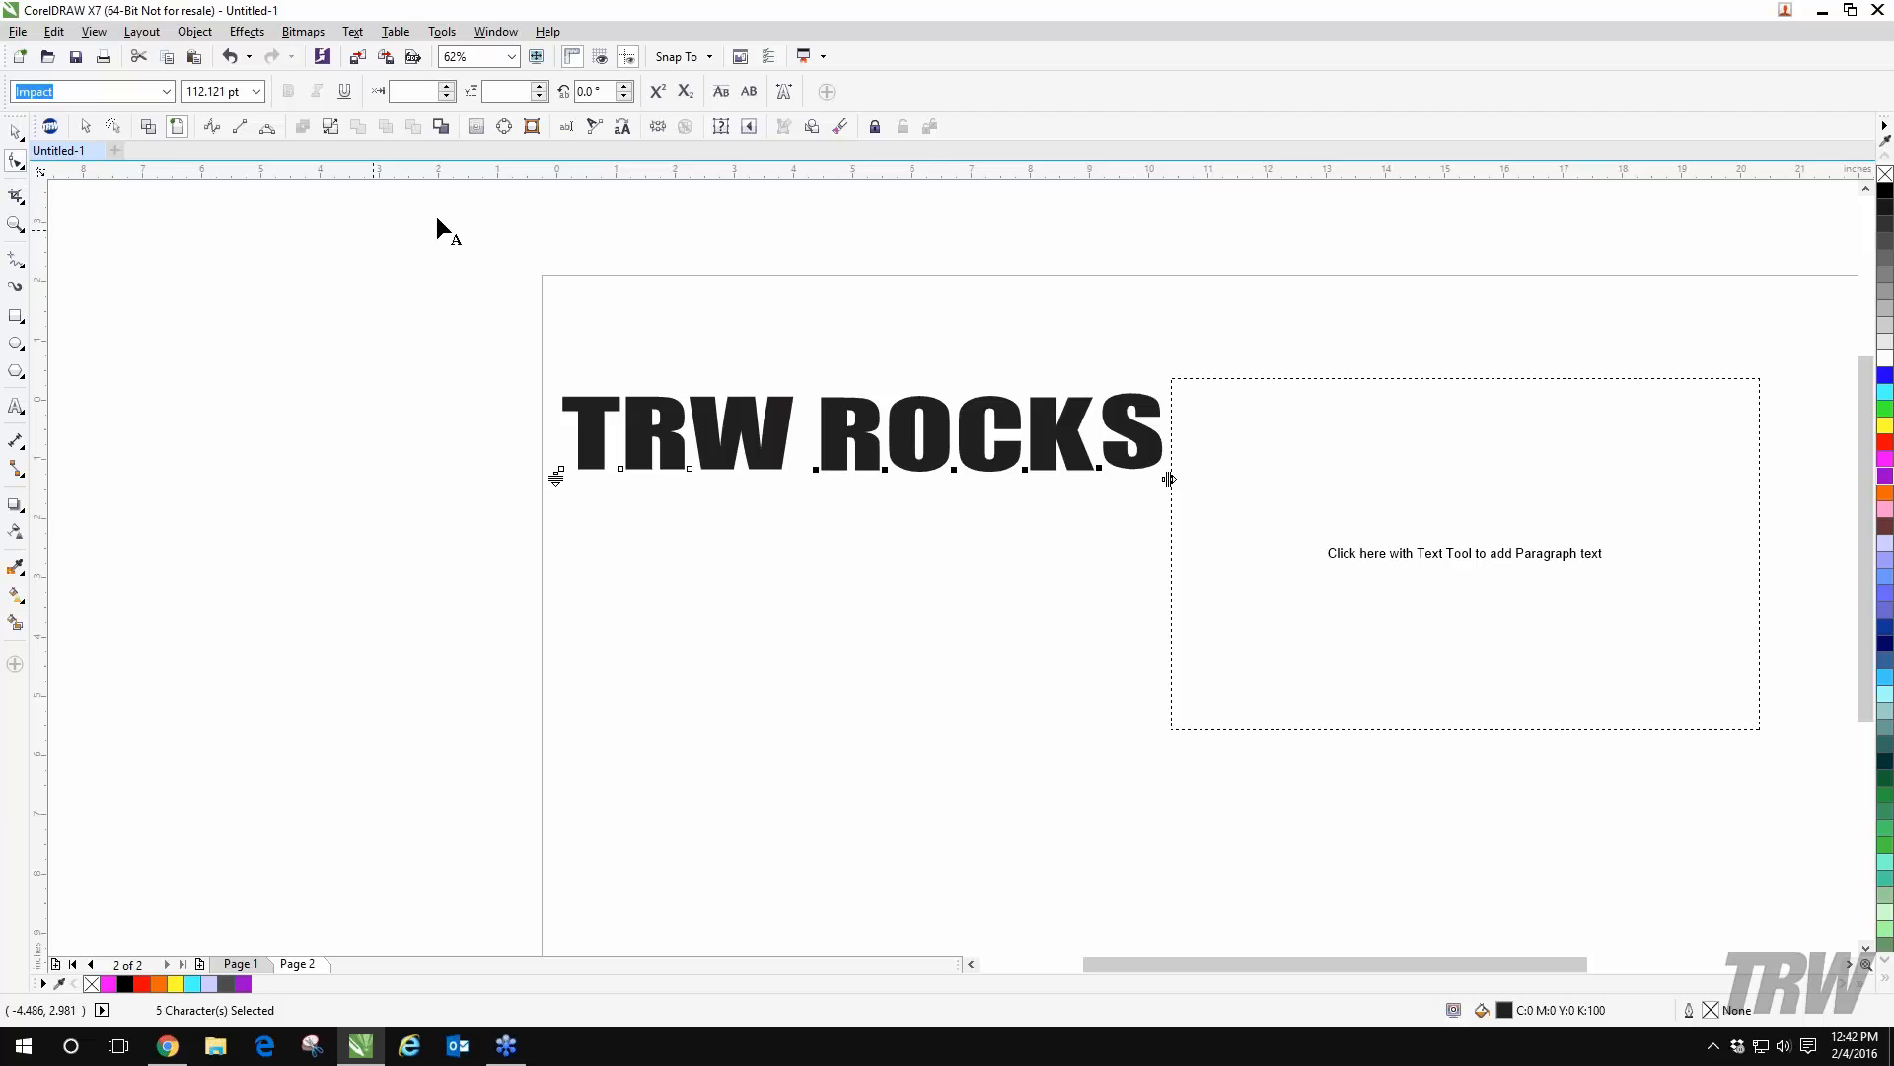
pyautogui.moveTo(546, 460); pyautogui.dragTo(1004, 384)
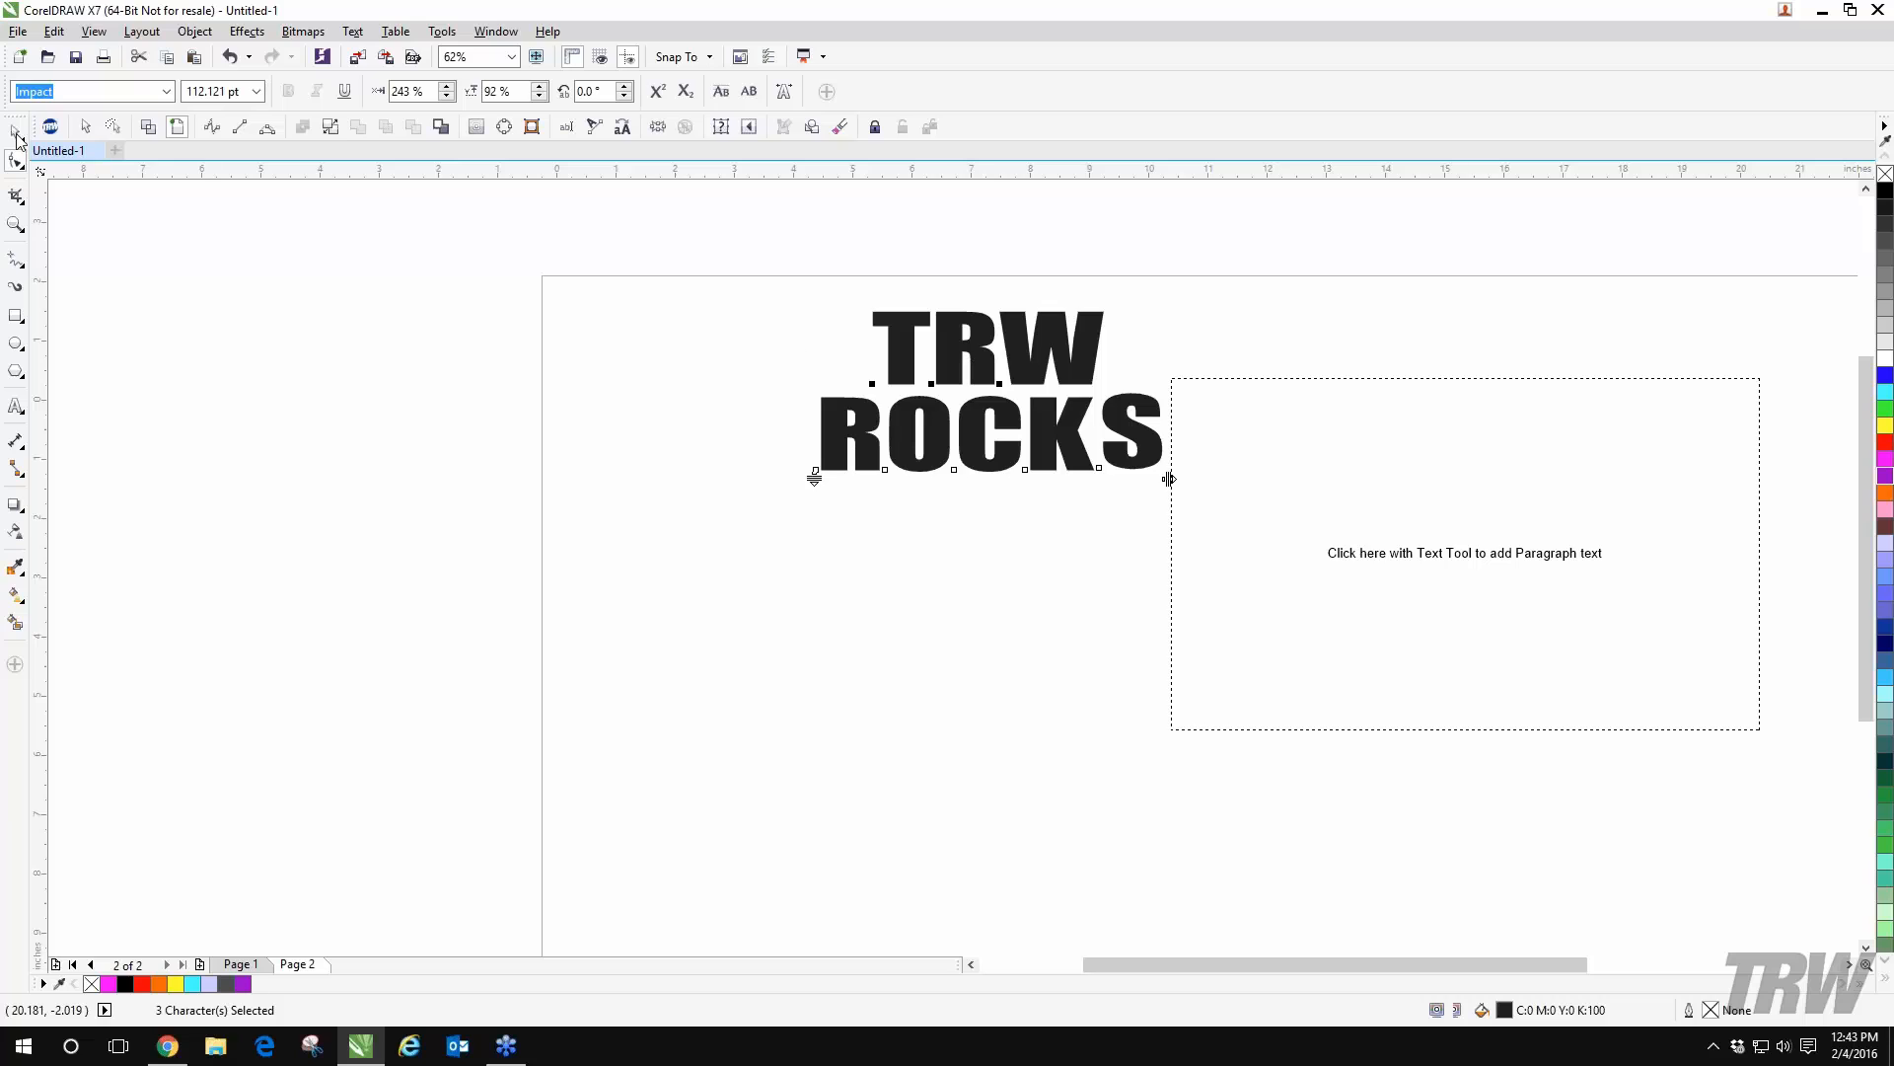
# - Move the stacked "TRW ROCKS" text to about X 1.73 and Y 0.29 inches, and convert it to curves
pyautogui.press('space')
pyautogui.moveTo(843, 330); pyautogui.dragTo(512, 322)
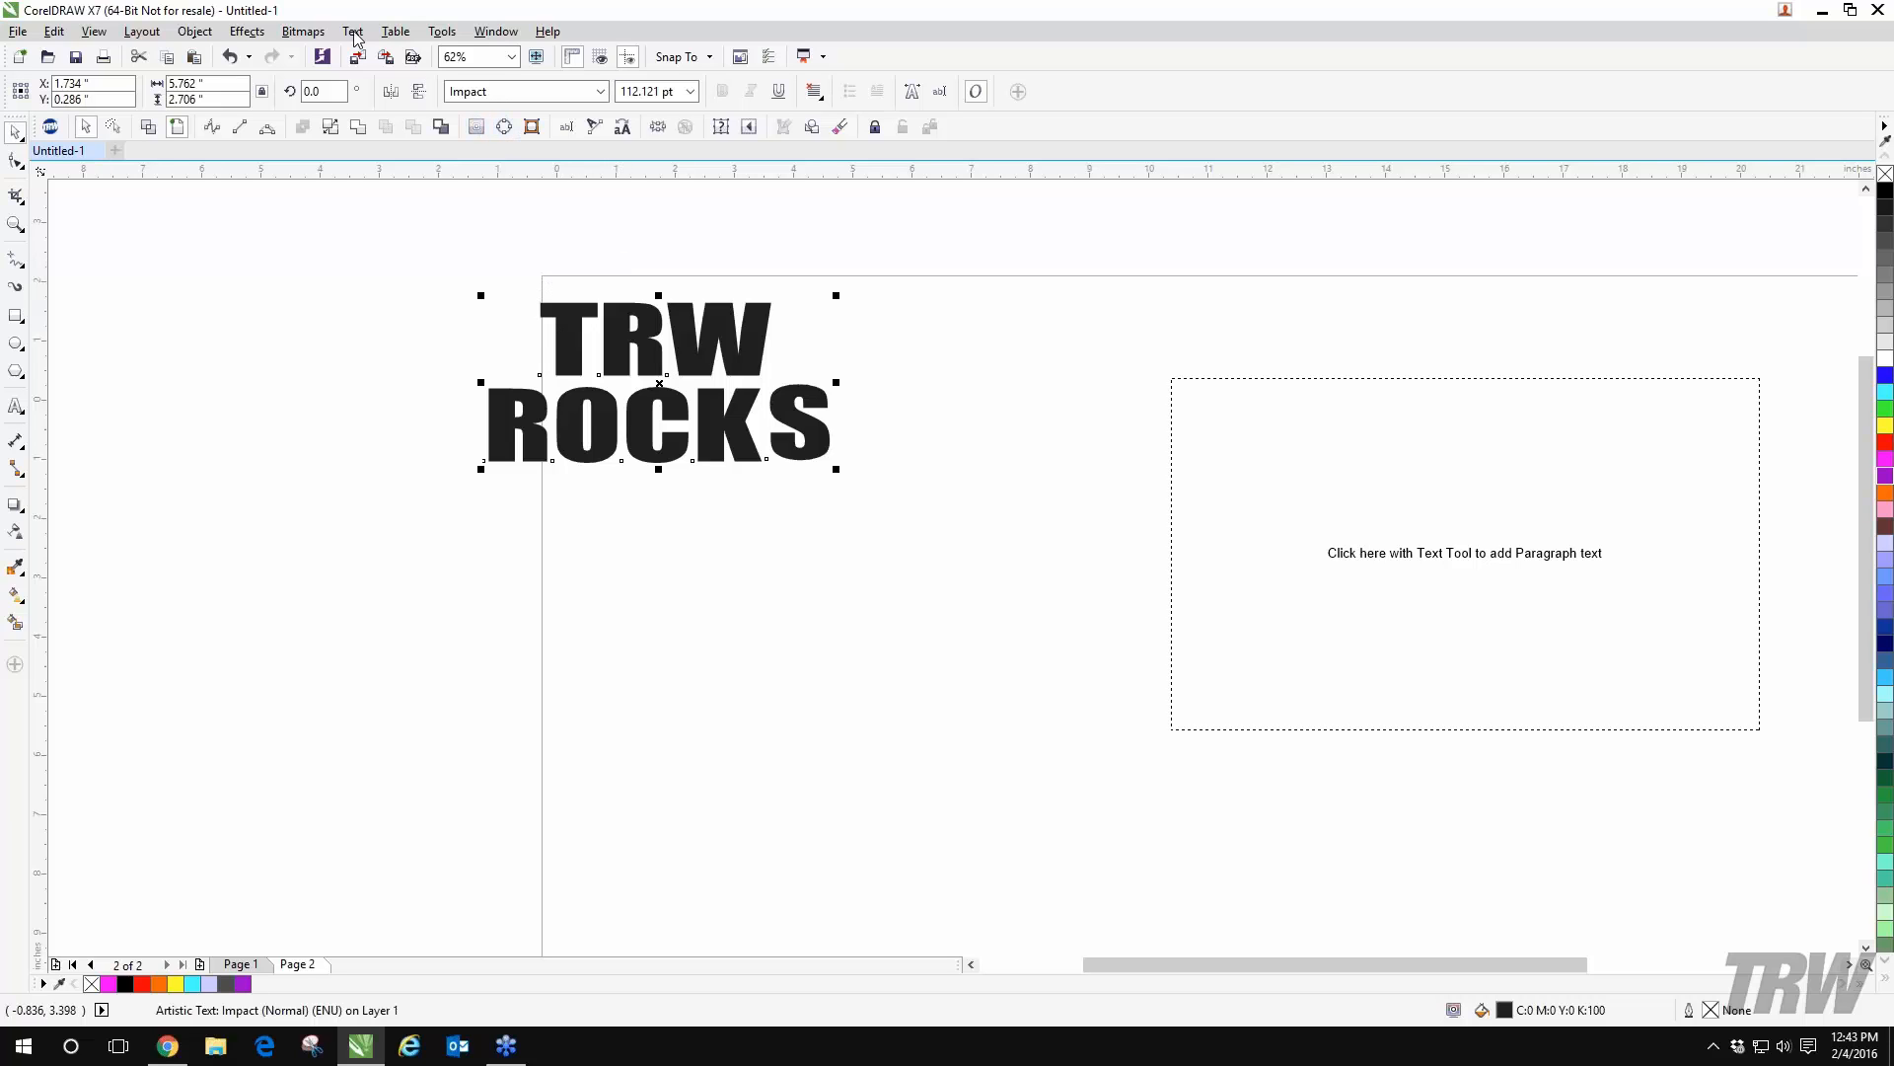
pyautogui.click(207, 36)
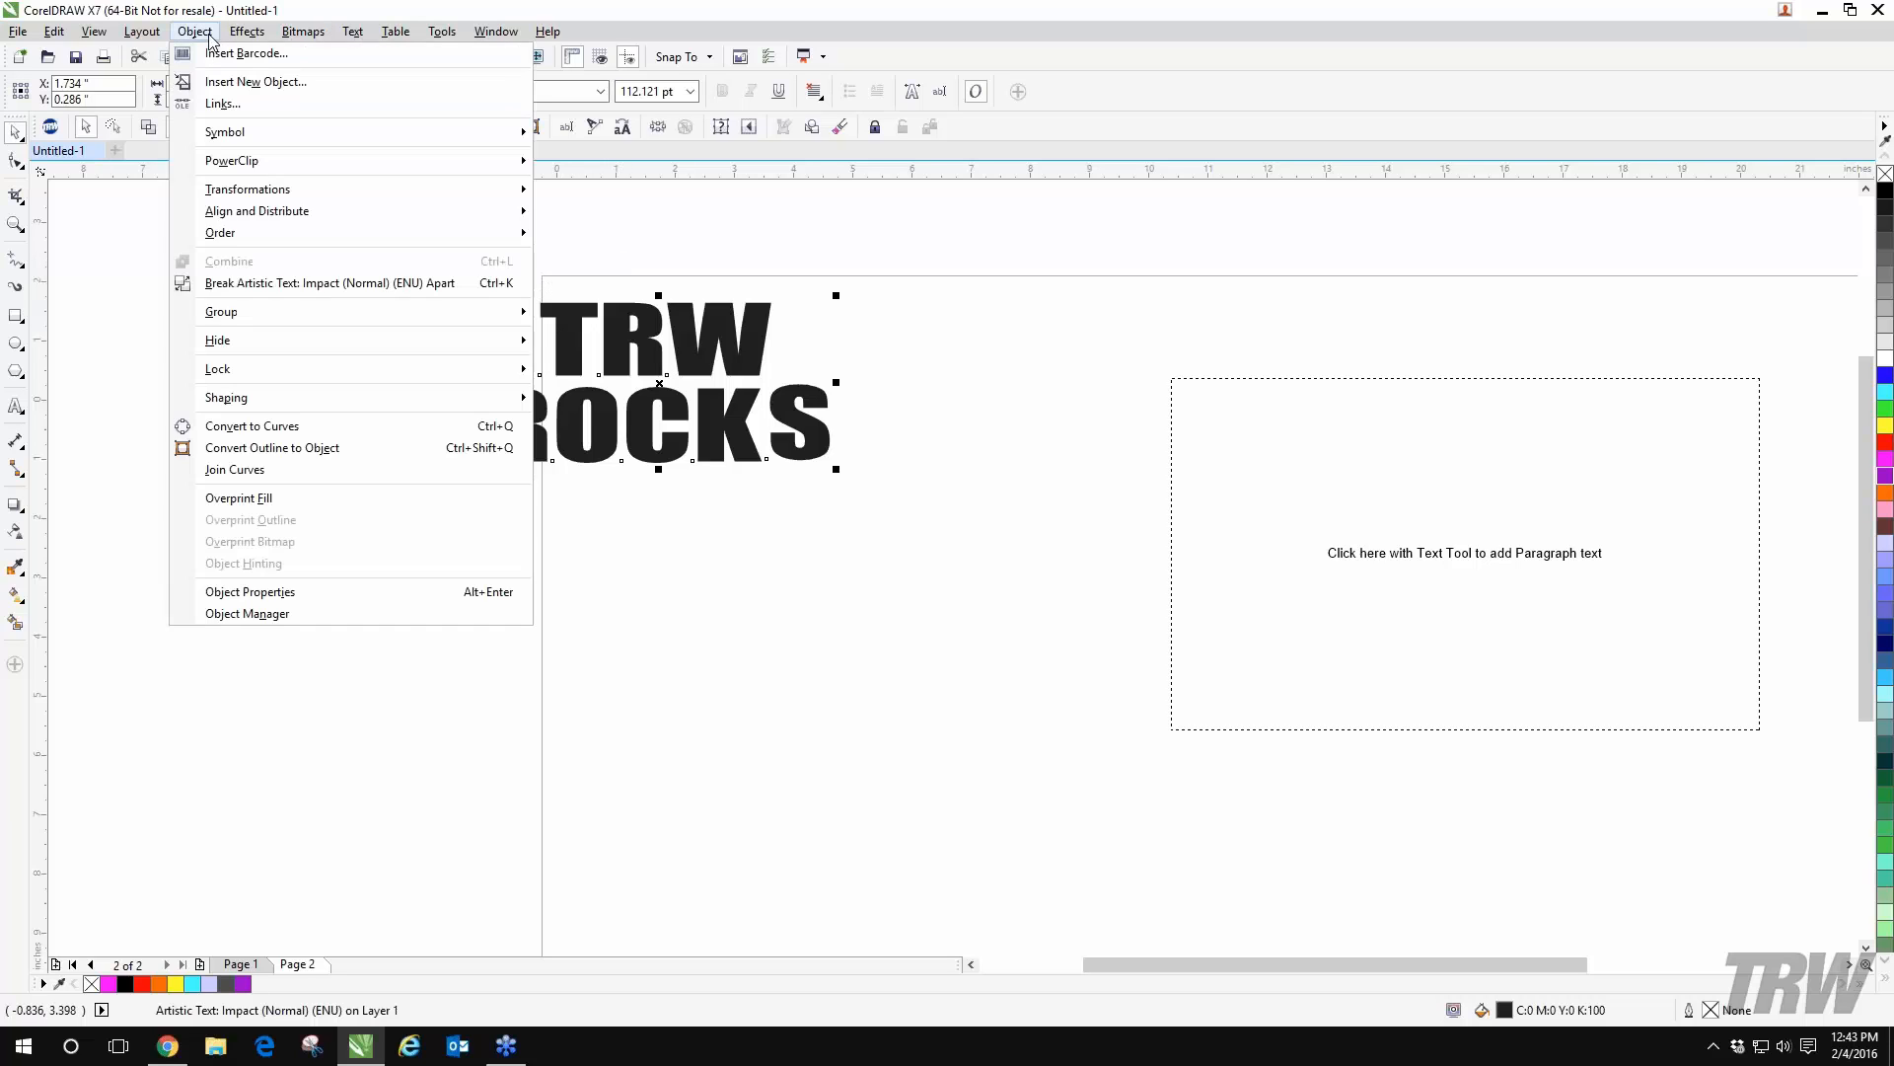
pyautogui.click(261, 426)
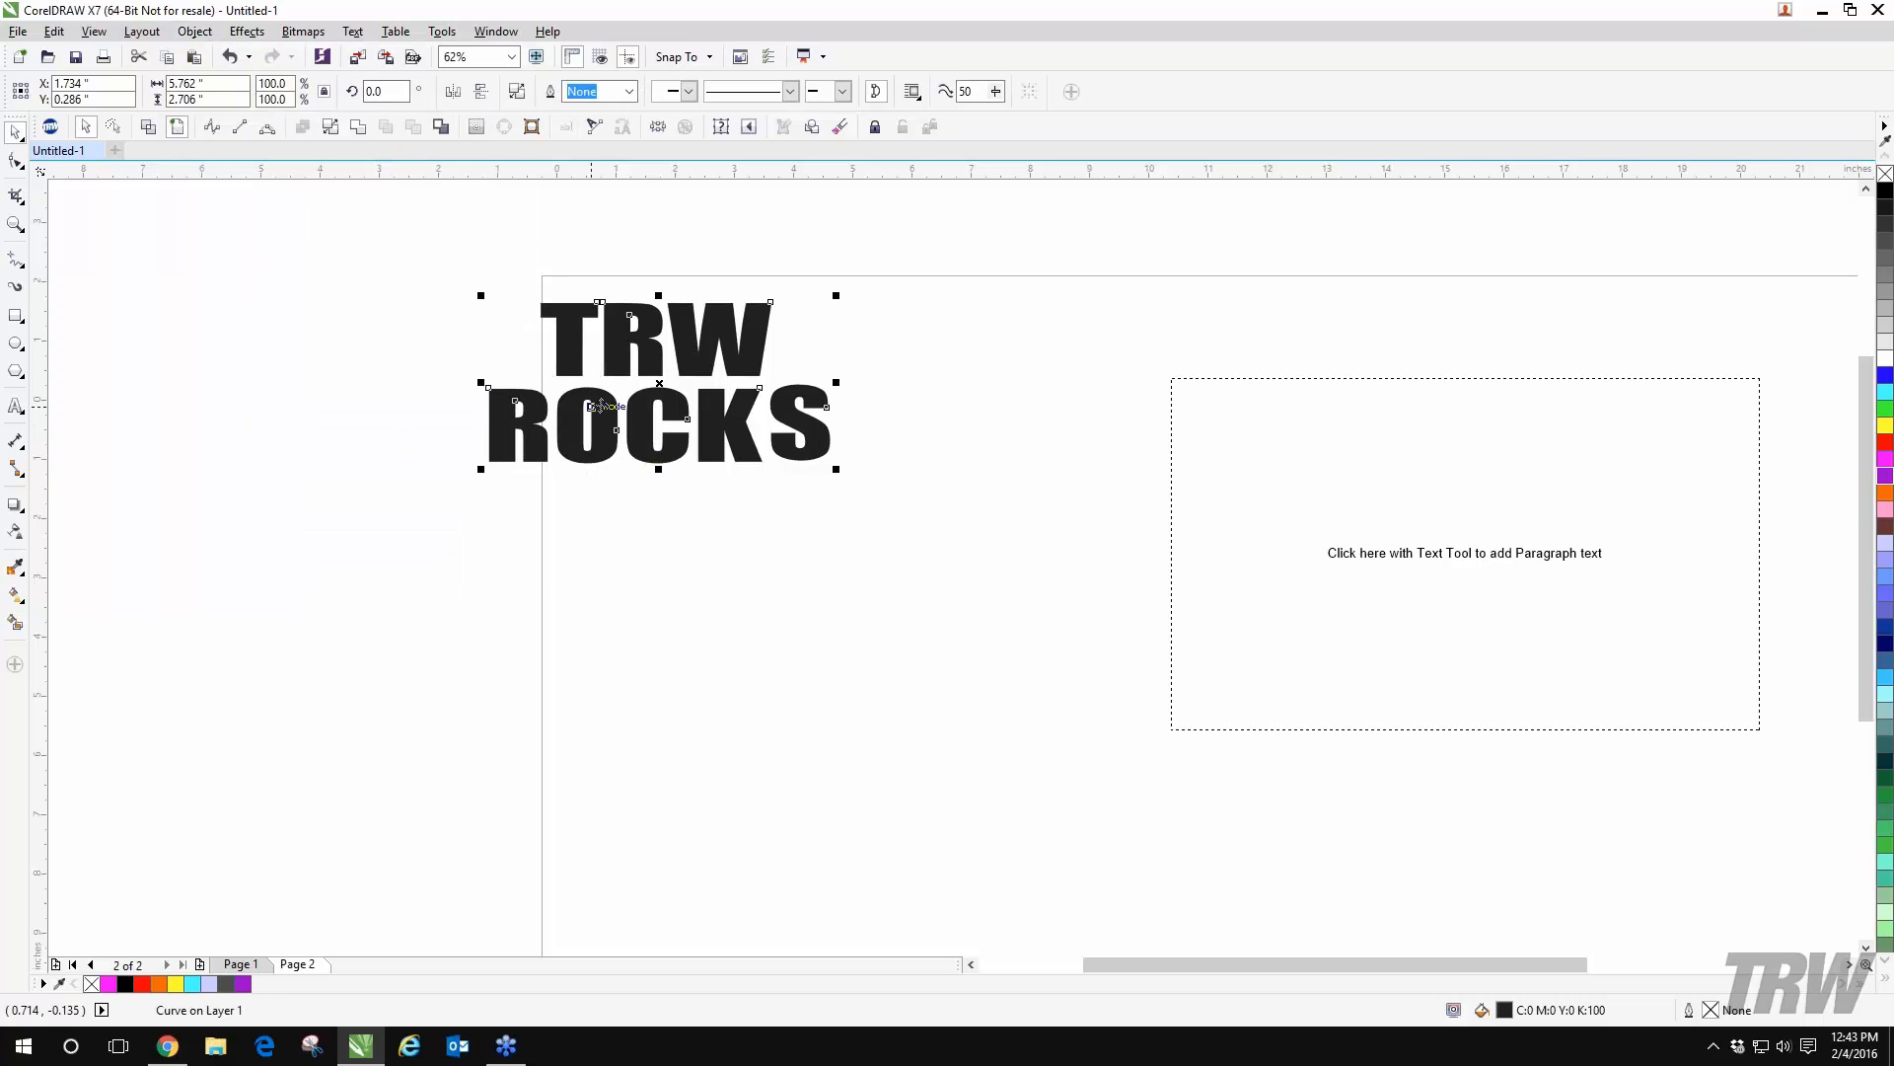
# - Move the converted "TRW ROCKS" object inside the page's upper-left corner, centred at about X 2.77 and Y -0.1 inches
pyautogui.click(214, 32)
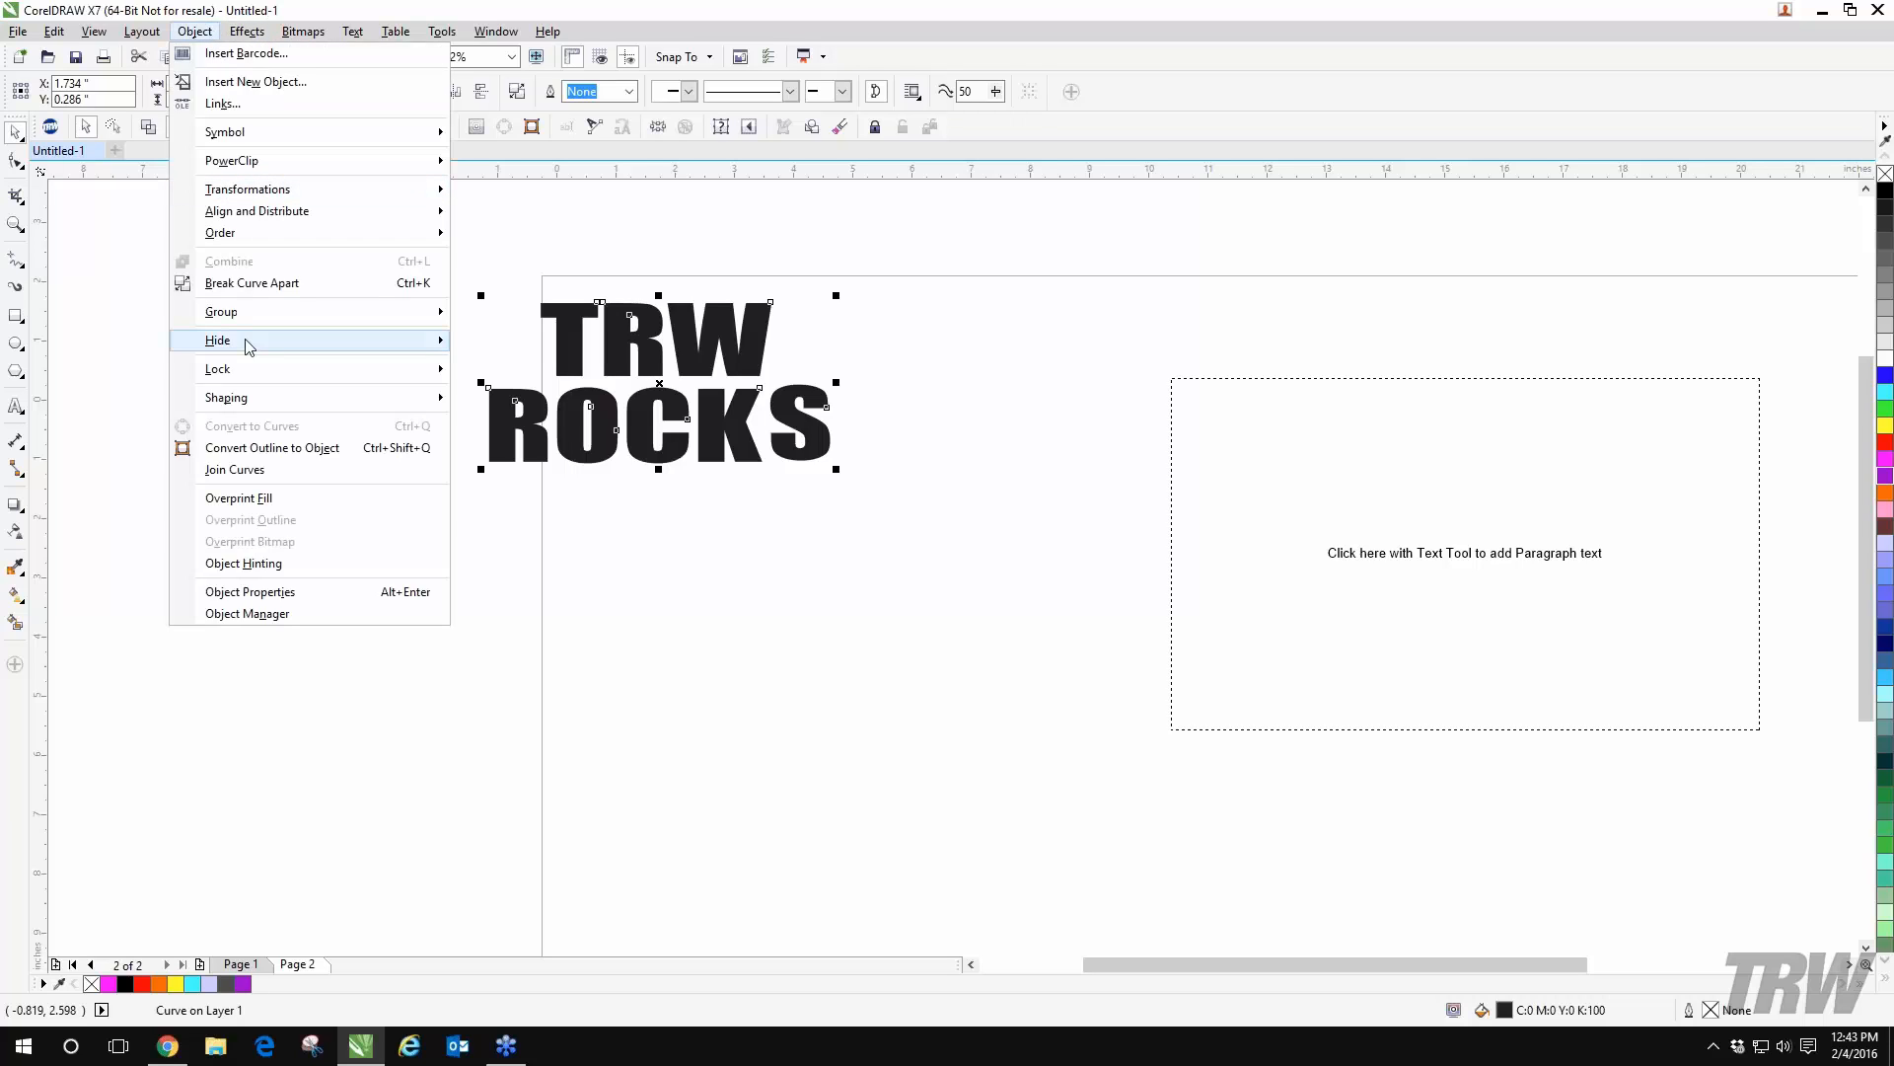
pyautogui.click(723, 731)
pyautogui.click(617, 440)
pyautogui.moveTo(617, 440); pyautogui.dragTo(678, 464)
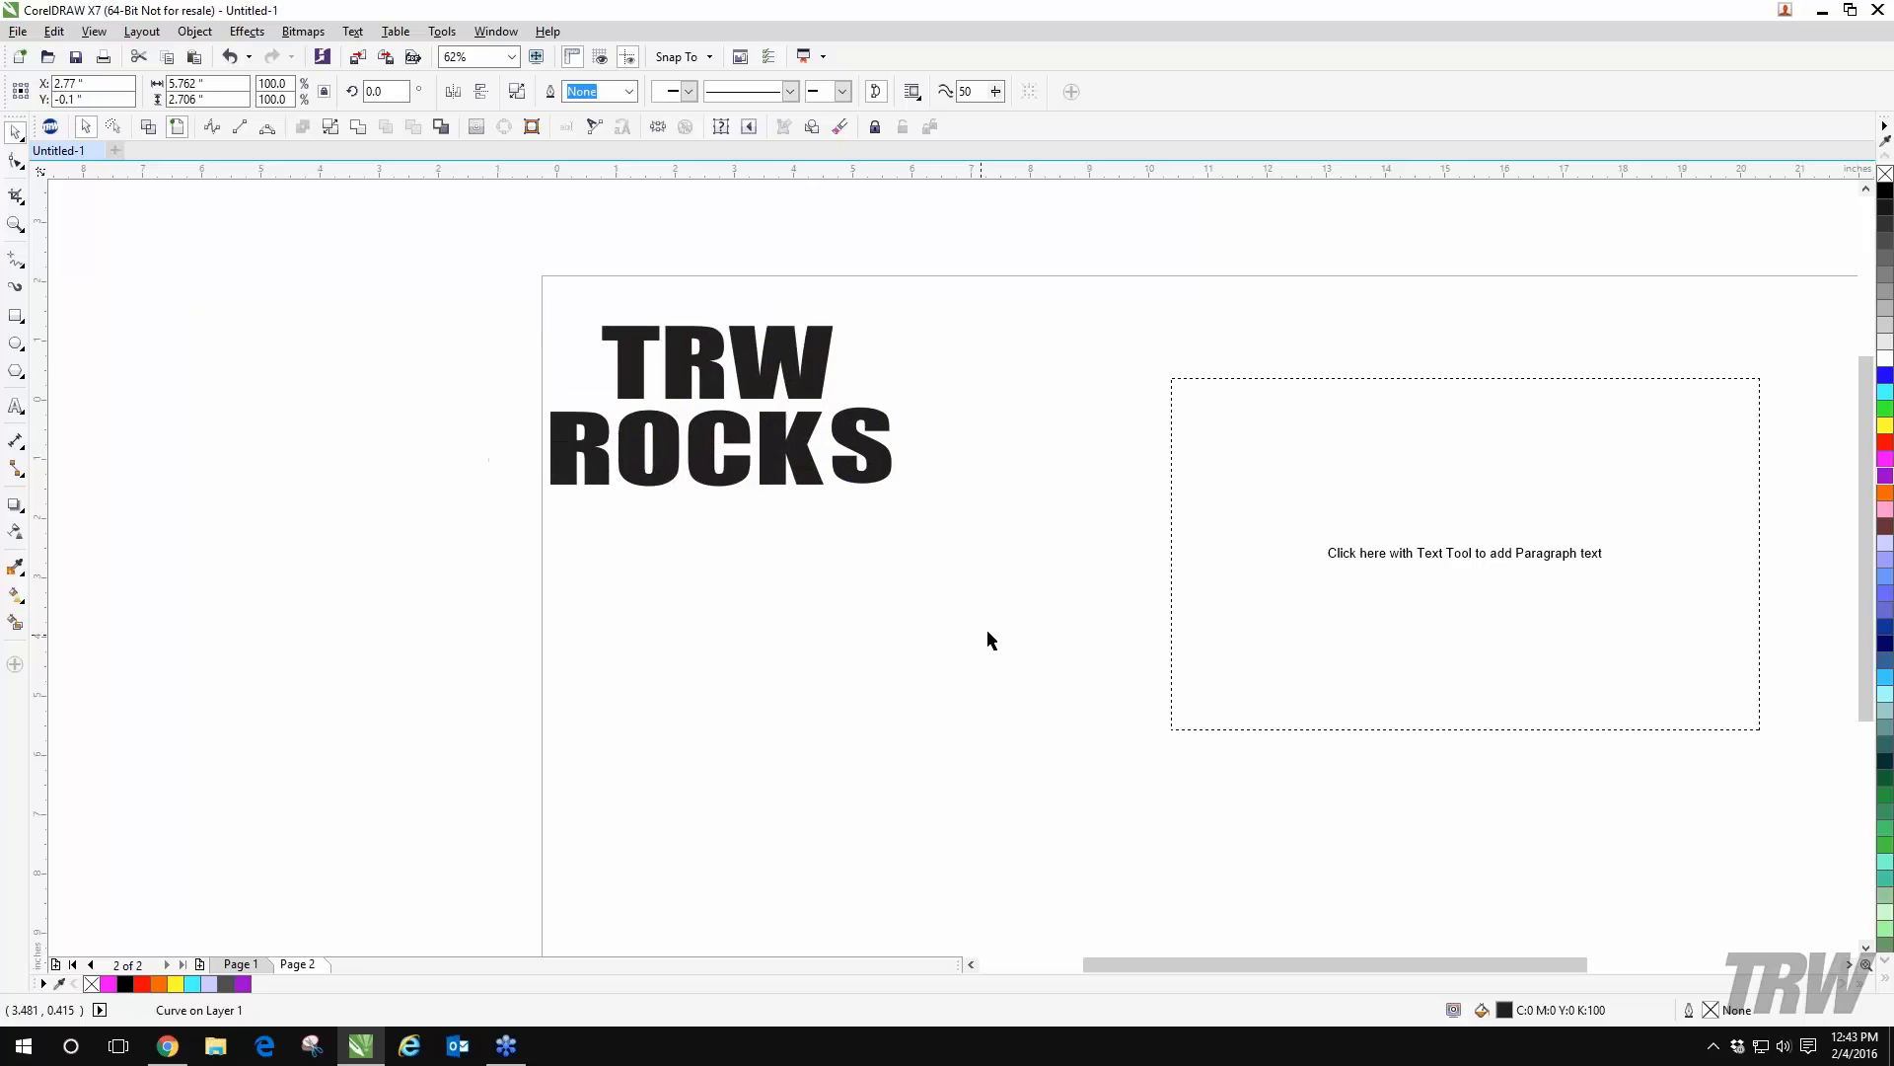
# - Switch to the Chrome browser and open the "TRW Stone Wizard and Corel Shortcuts" PDF from The Rhinestone World's Documentation page
pyautogui.click(986, 636)
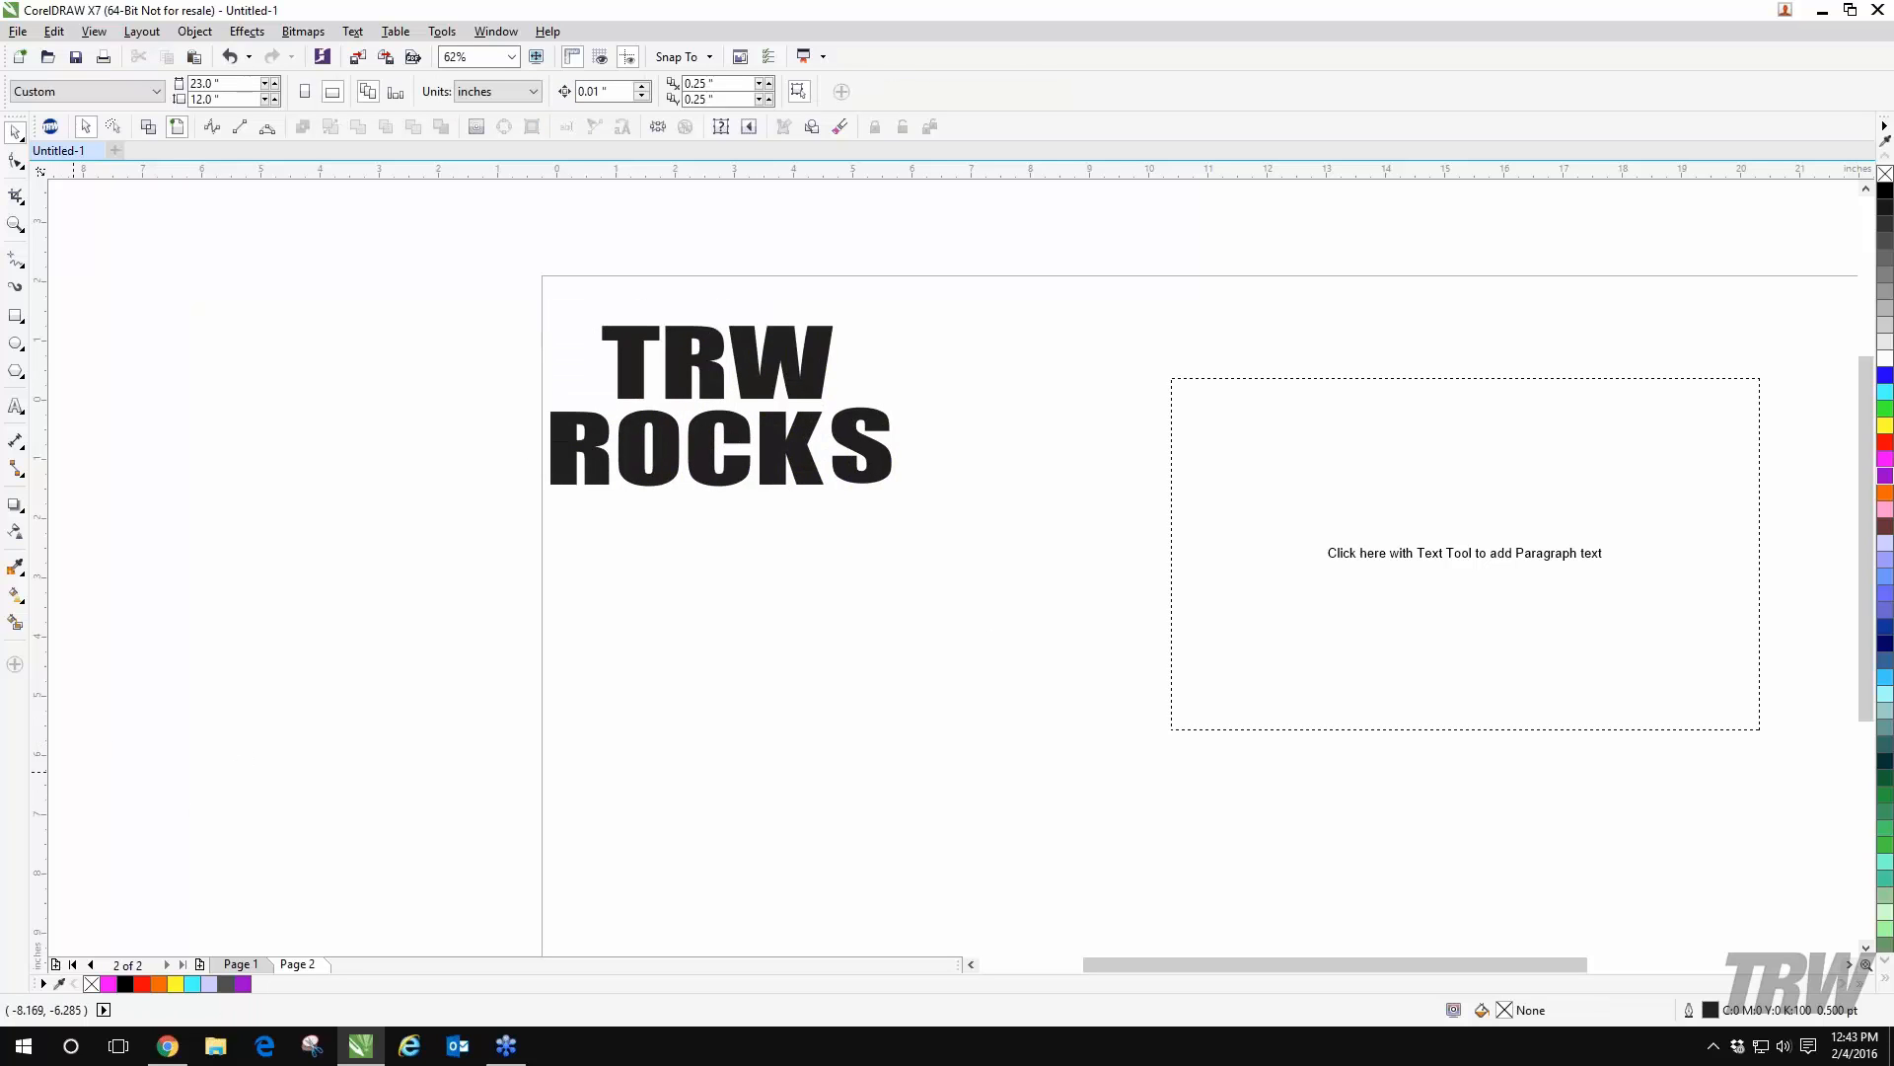
pyautogui.moveTo(0, 842); pyautogui.dragTo(329, 9)
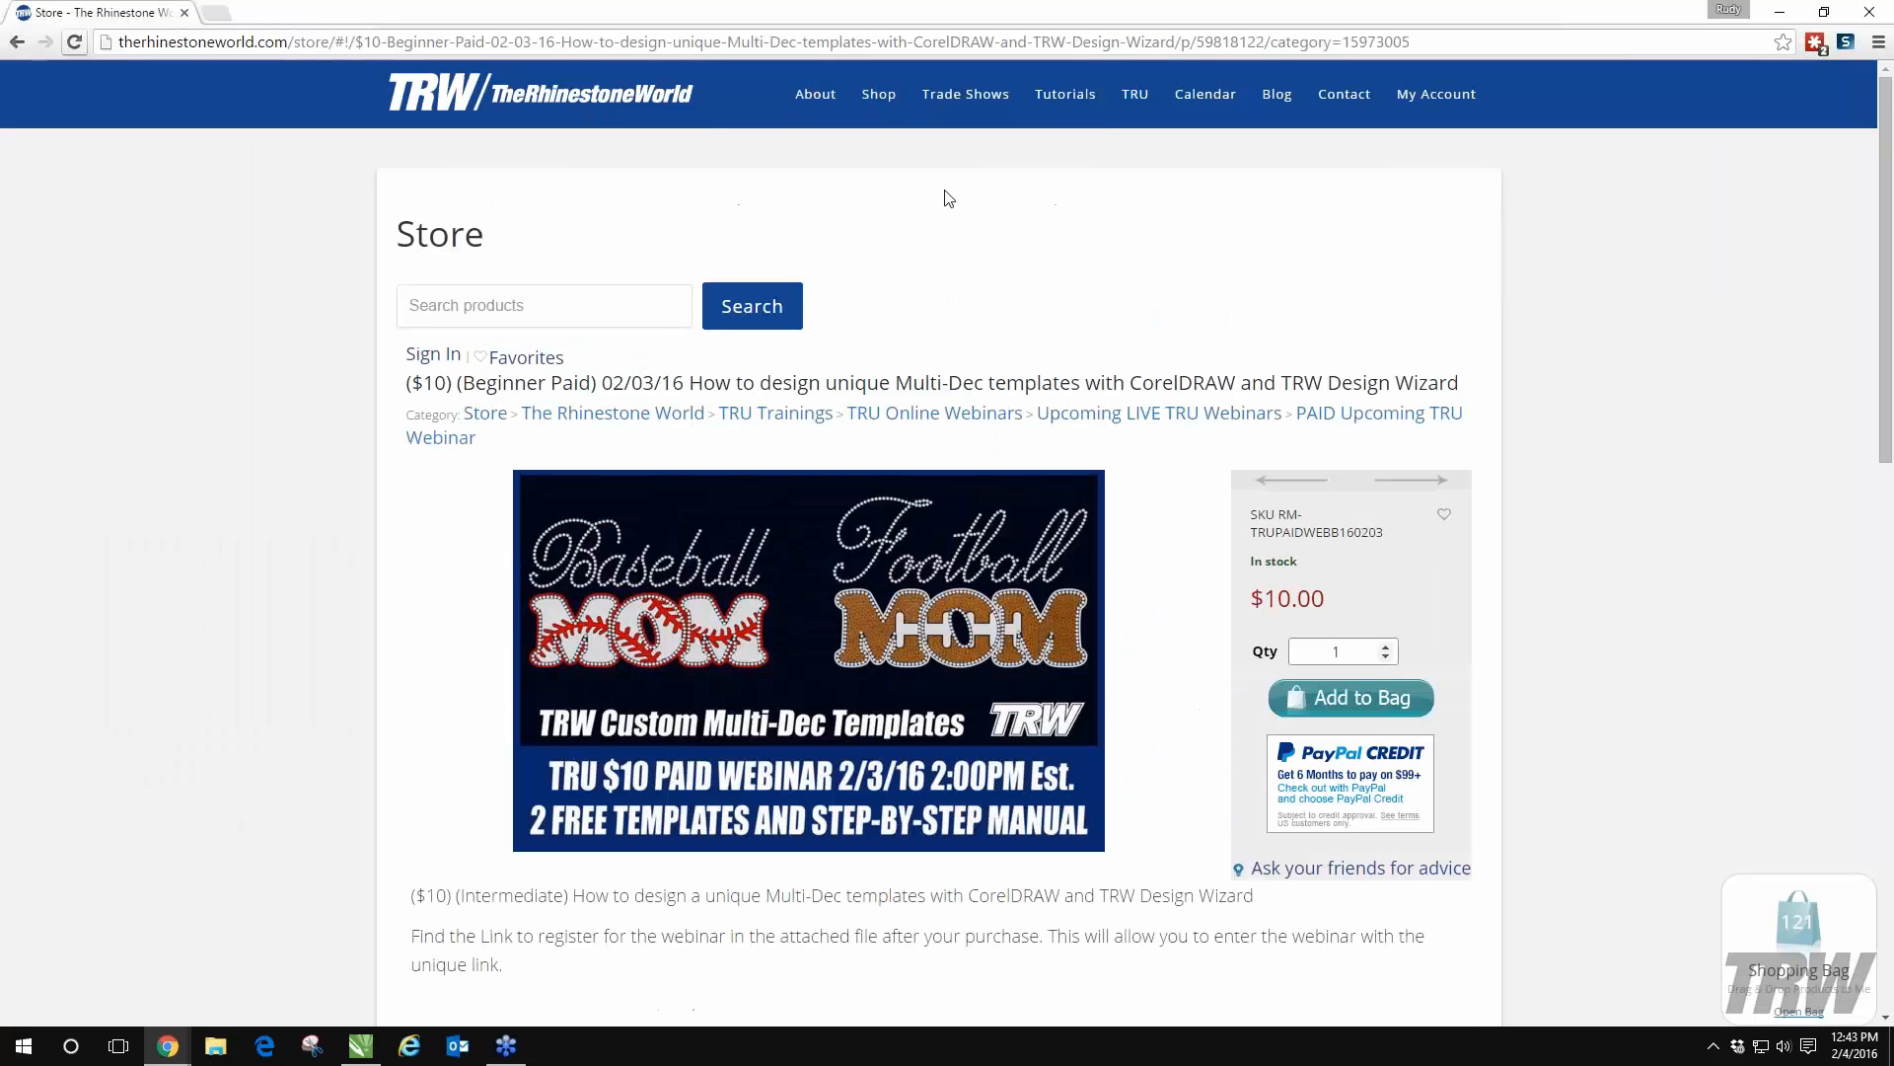
pyautogui.moveTo(1026, 116)
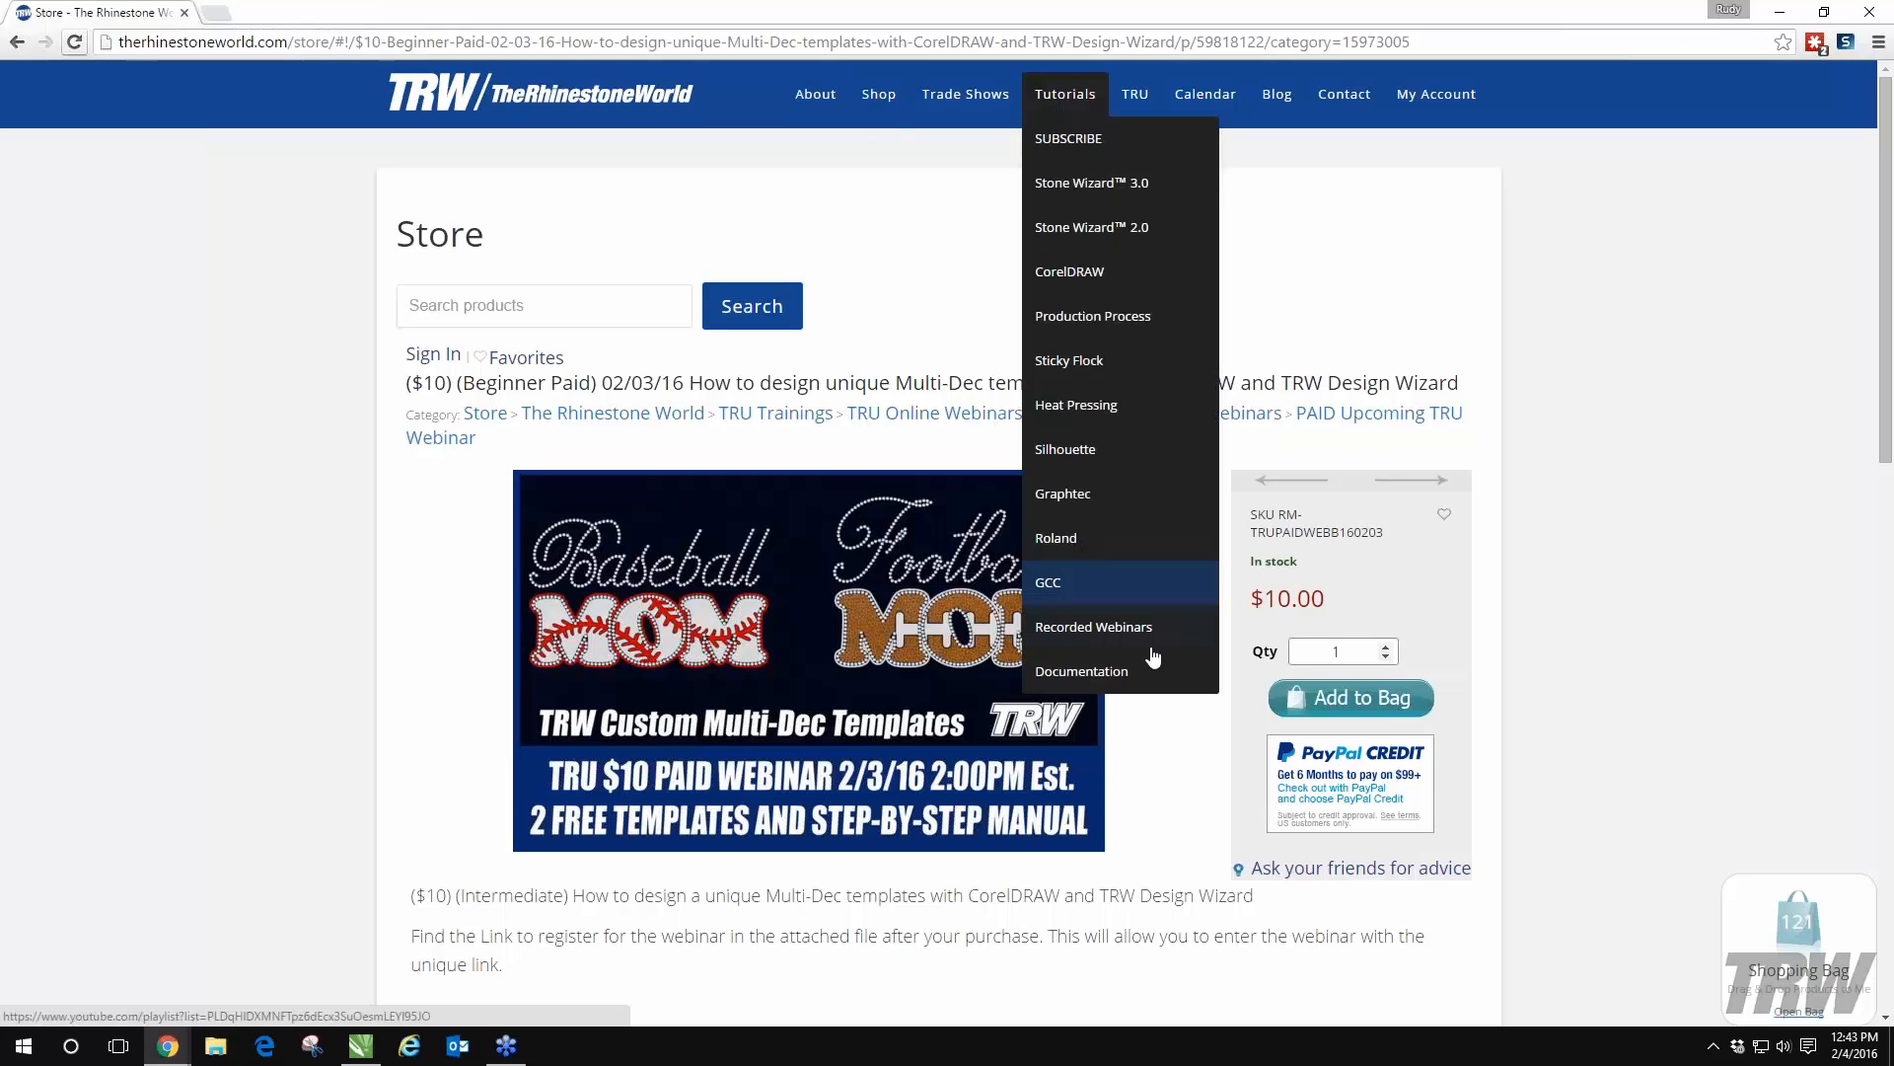
pyautogui.click(1132, 673)
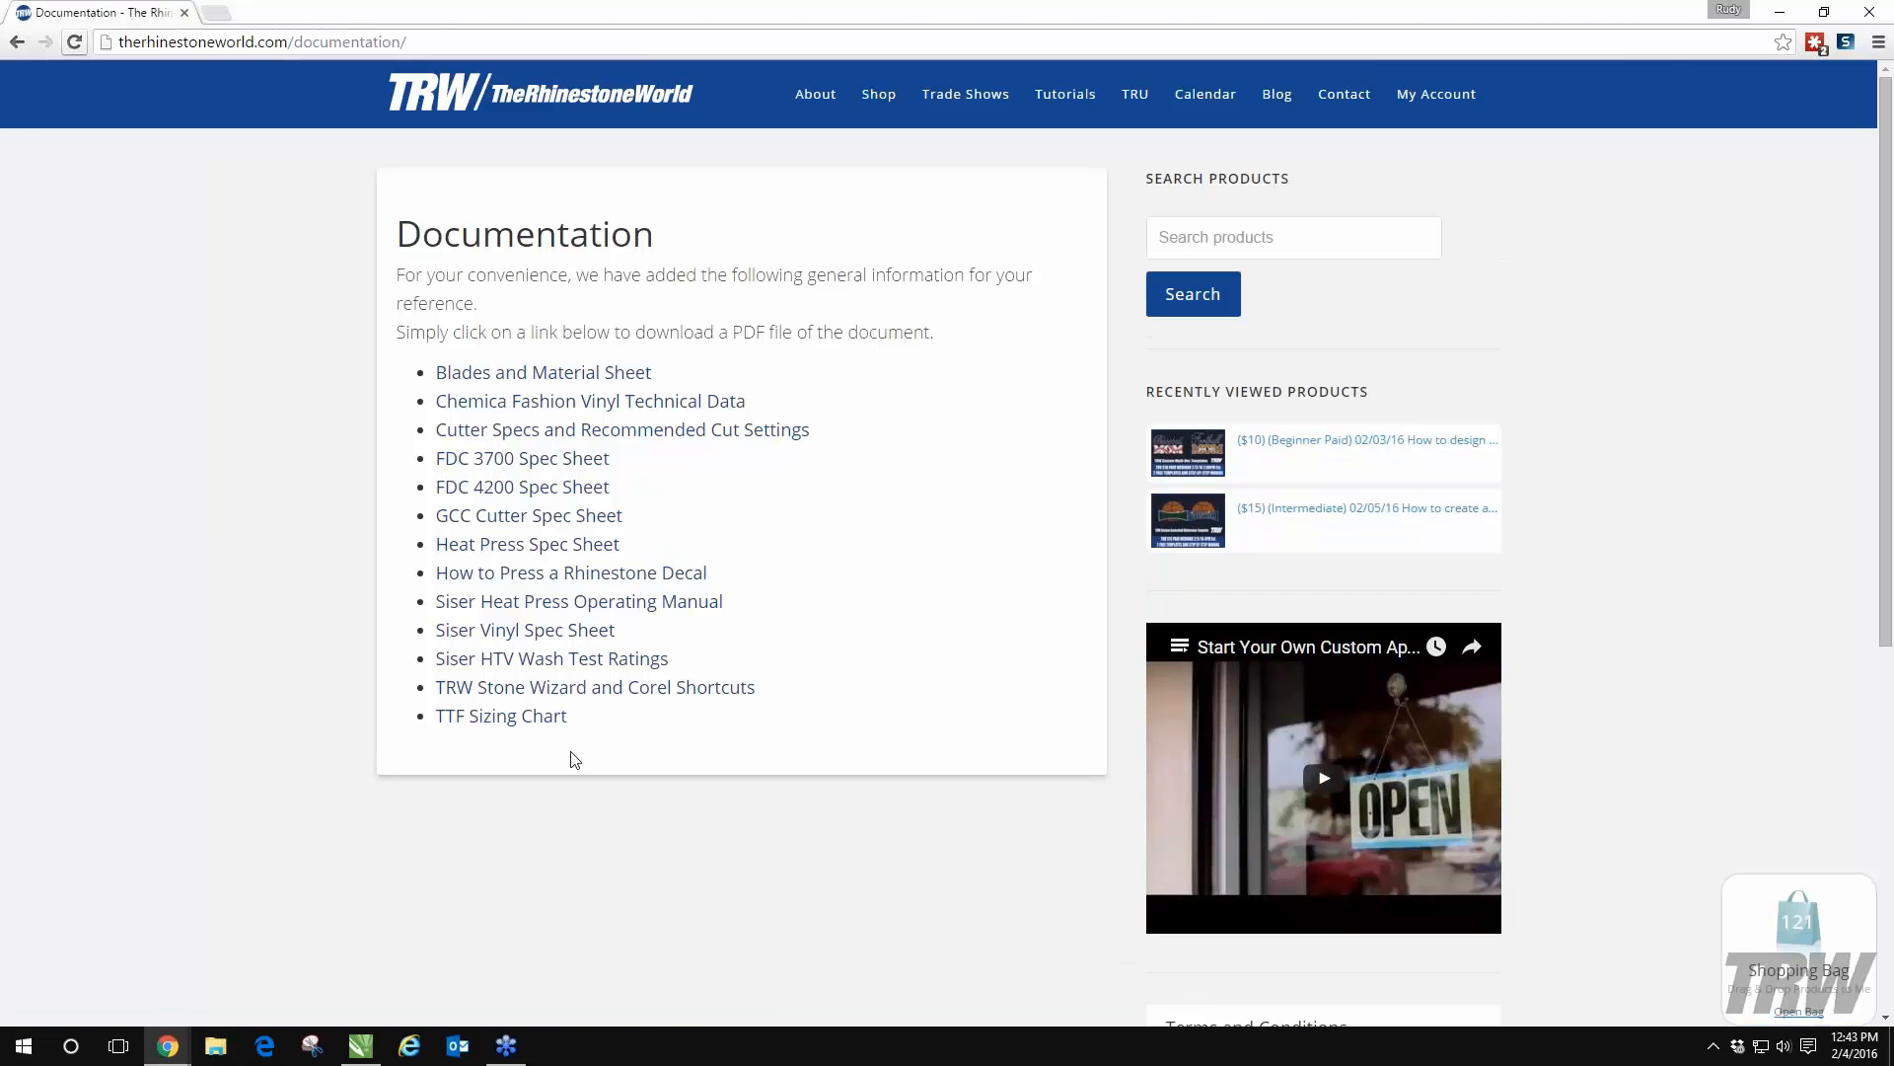
pyautogui.click(635, 688)
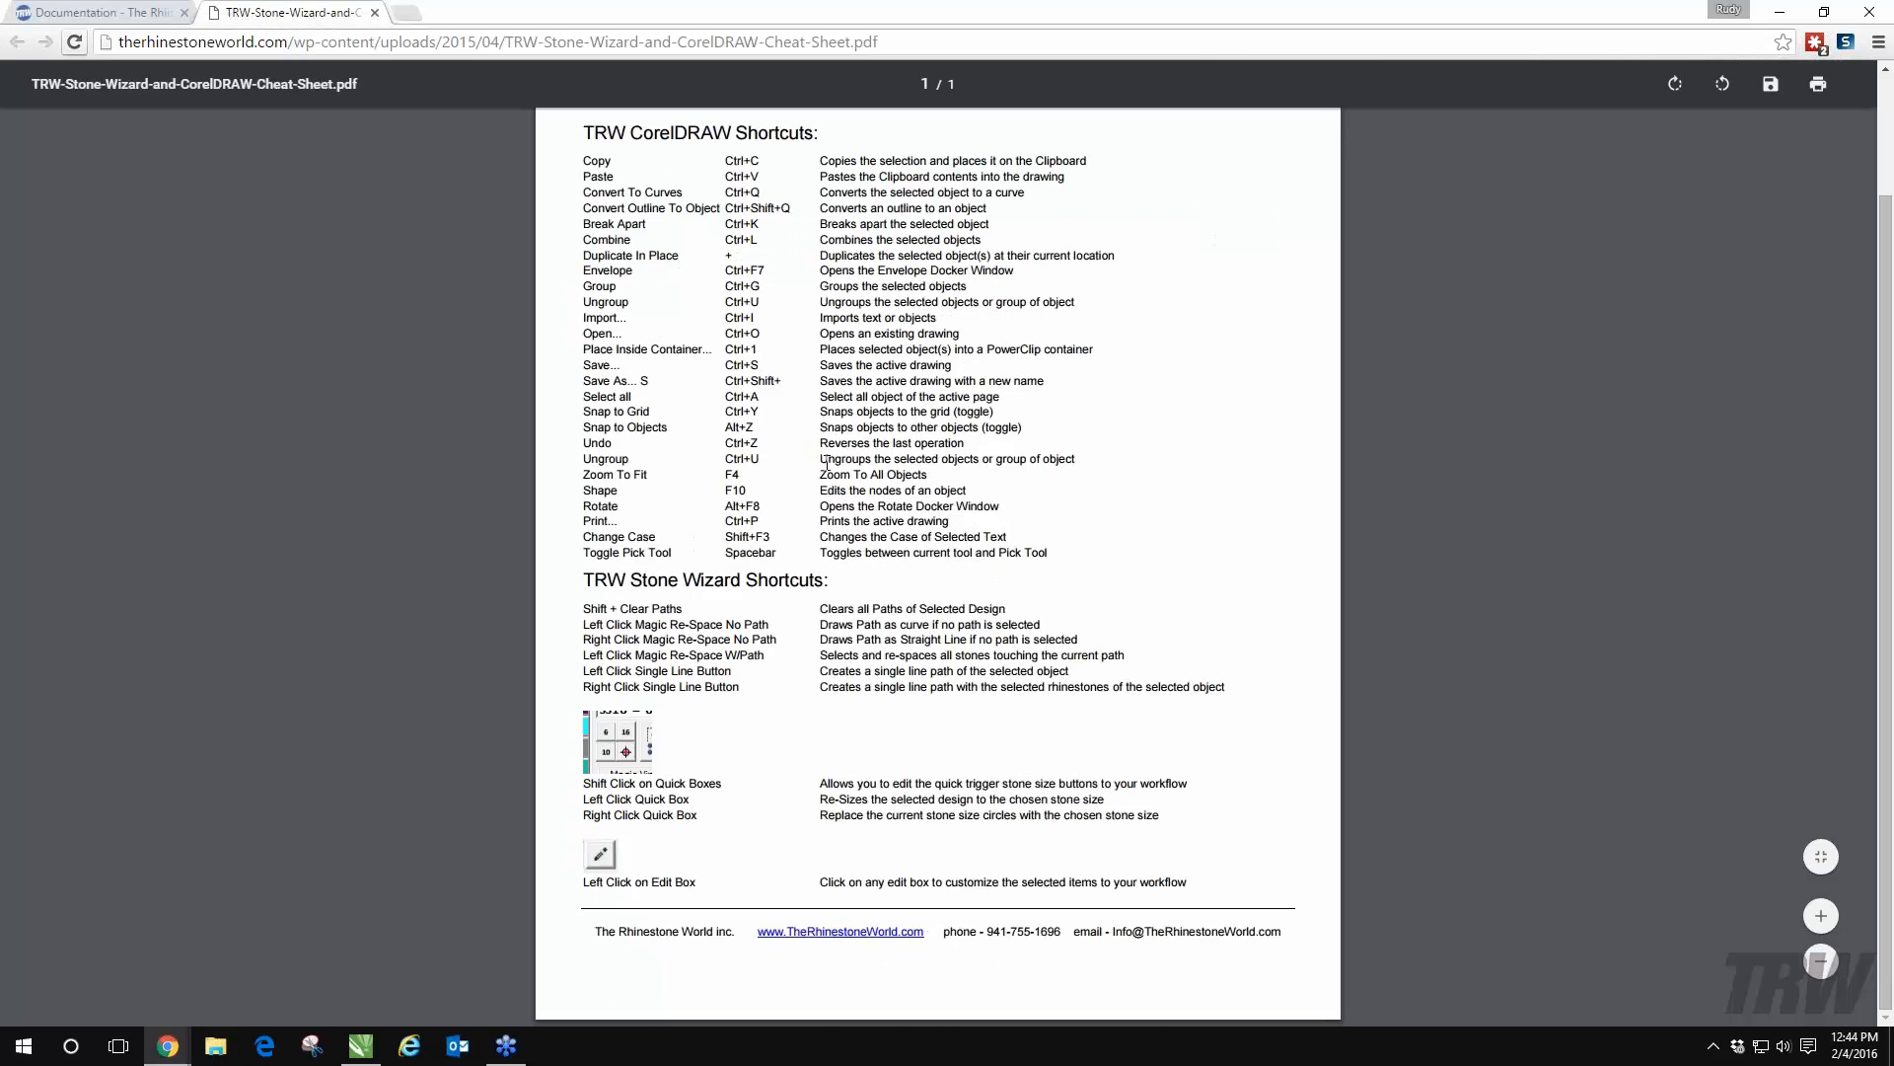
# - Examine the CorelDRAW and TRW Stone Wizard shortcut lists in the cheat sheet PDF
pyautogui.scroll(3, 827, 460)
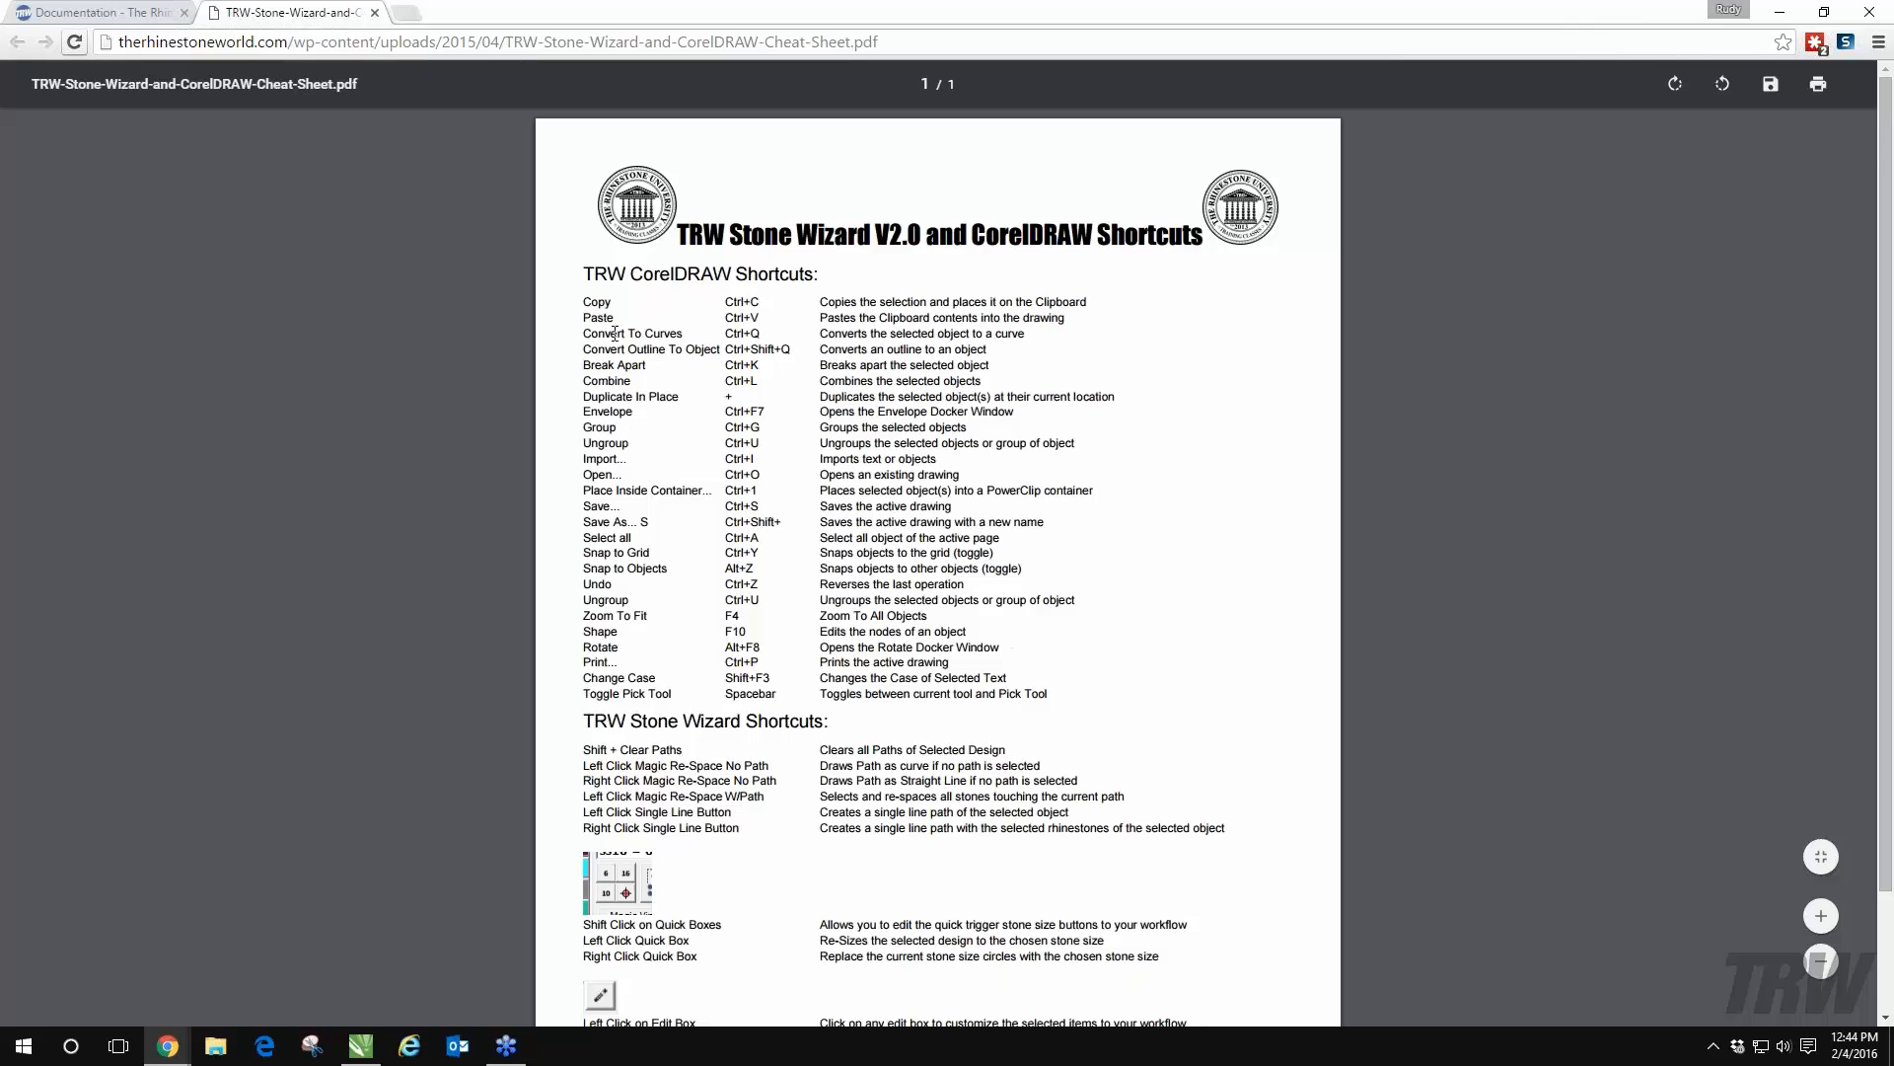
pyautogui.scroll(-1, 1129, 386)
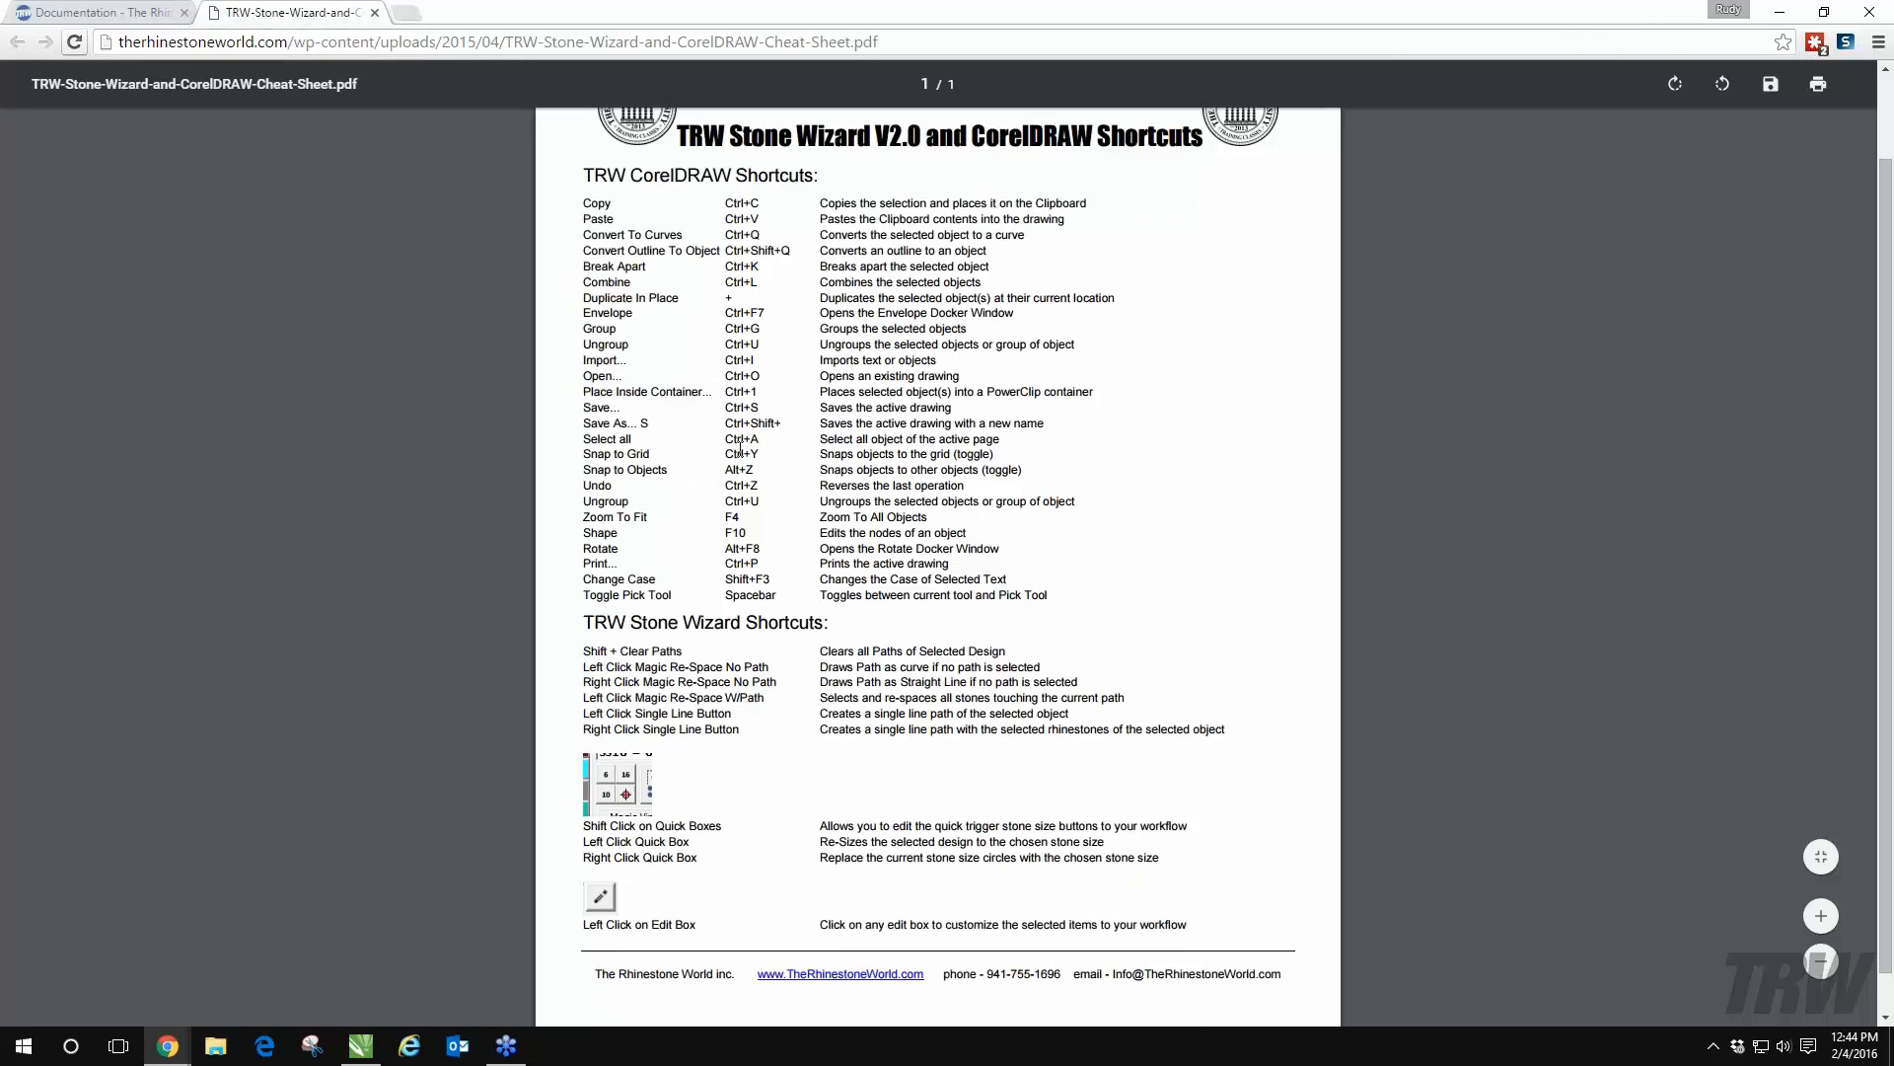
pyautogui.scroll(1, 730, 439)
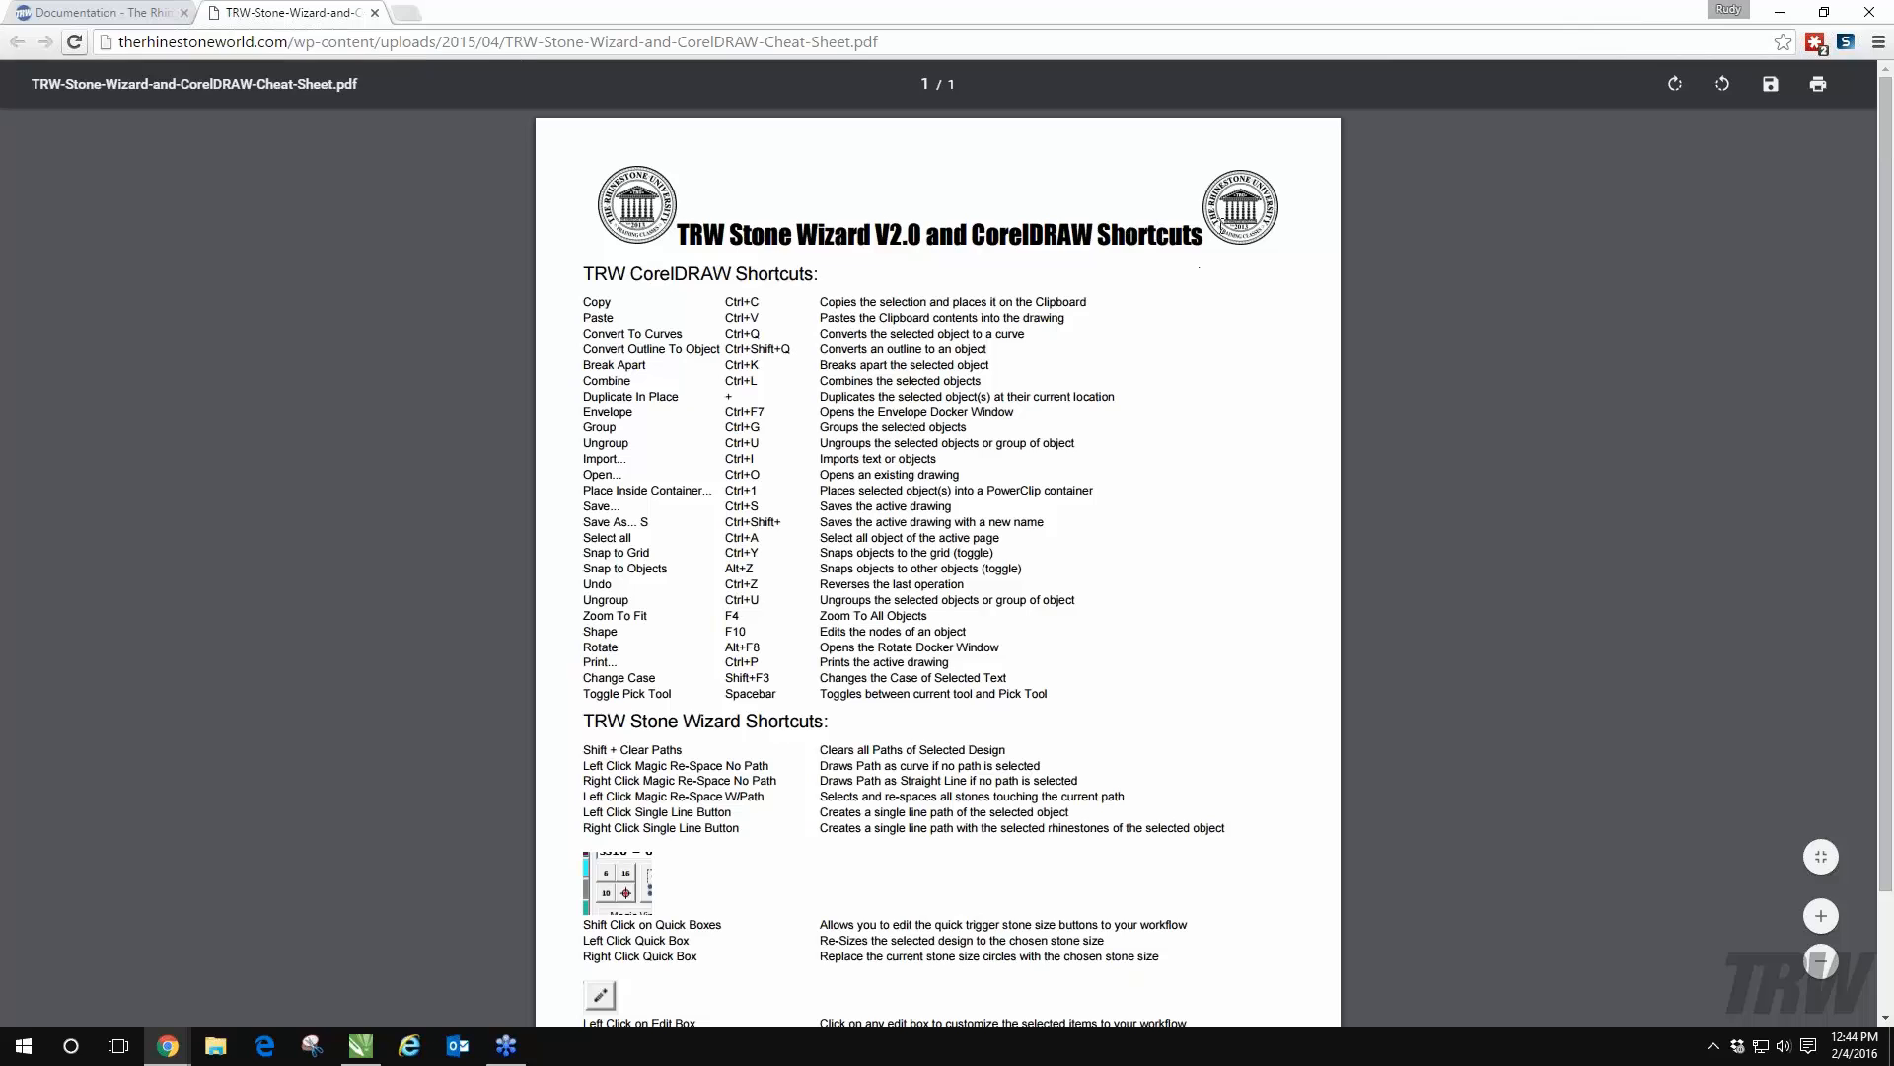
pyautogui.scroll(-2, 929, 593)
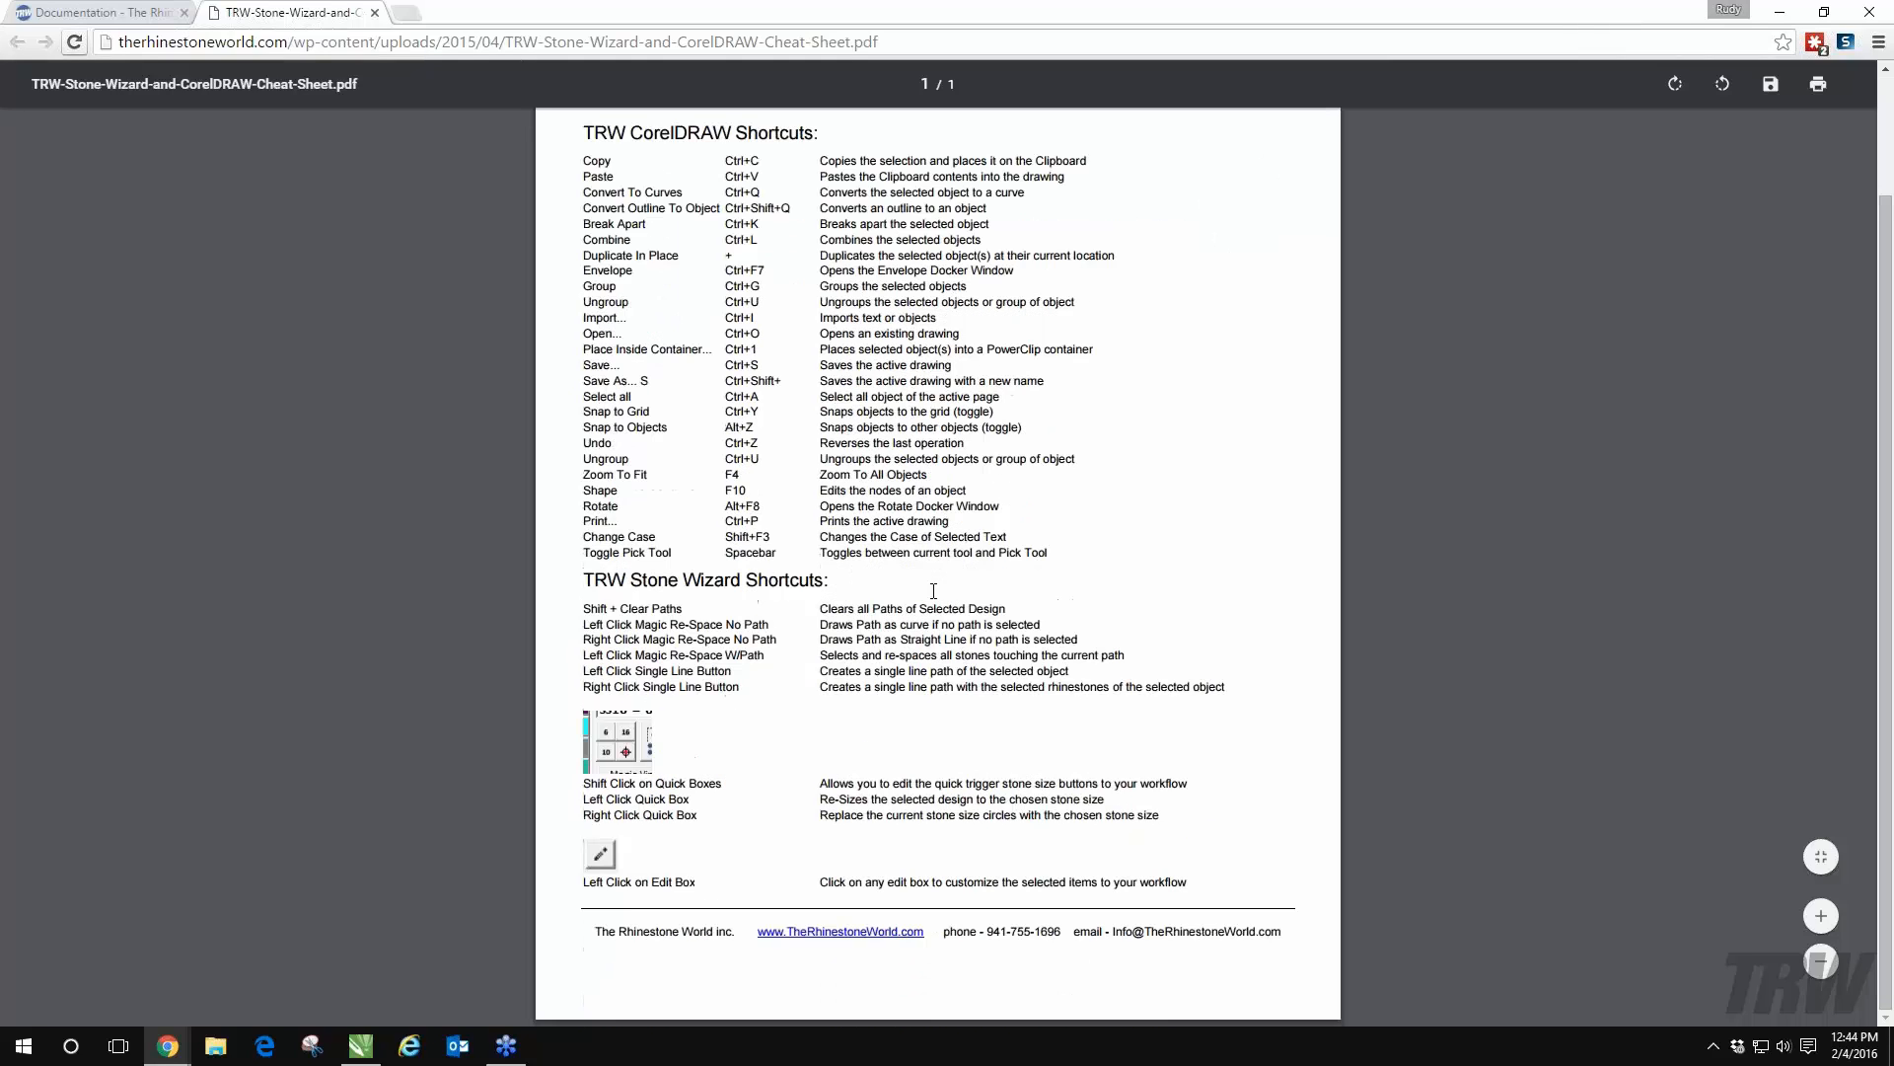
pyautogui.scroll(2, 929, 593)
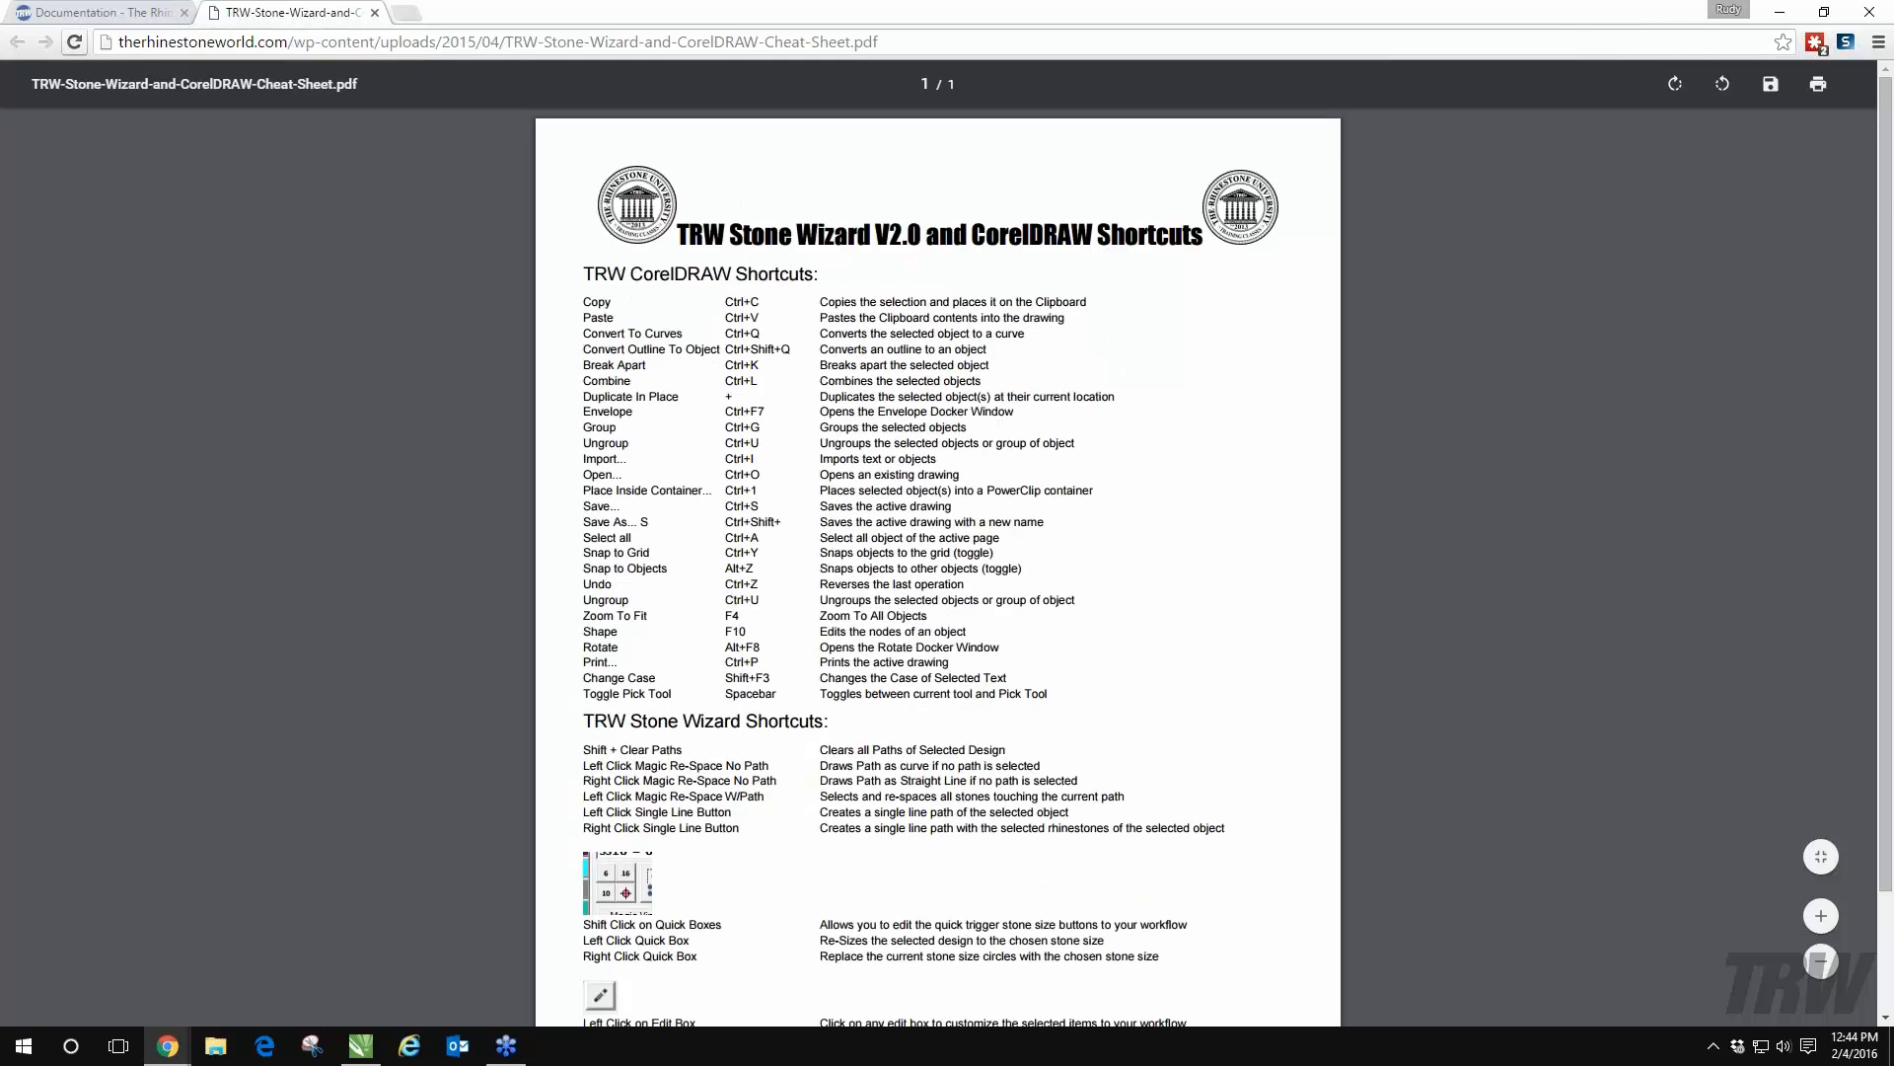
pyautogui.moveTo(939, 506); pyautogui.dragTo(646, 765)
pyautogui.moveTo(998, 412); pyautogui.dragTo(1006, 413)
pyautogui.scroll(-2, 925, 443)
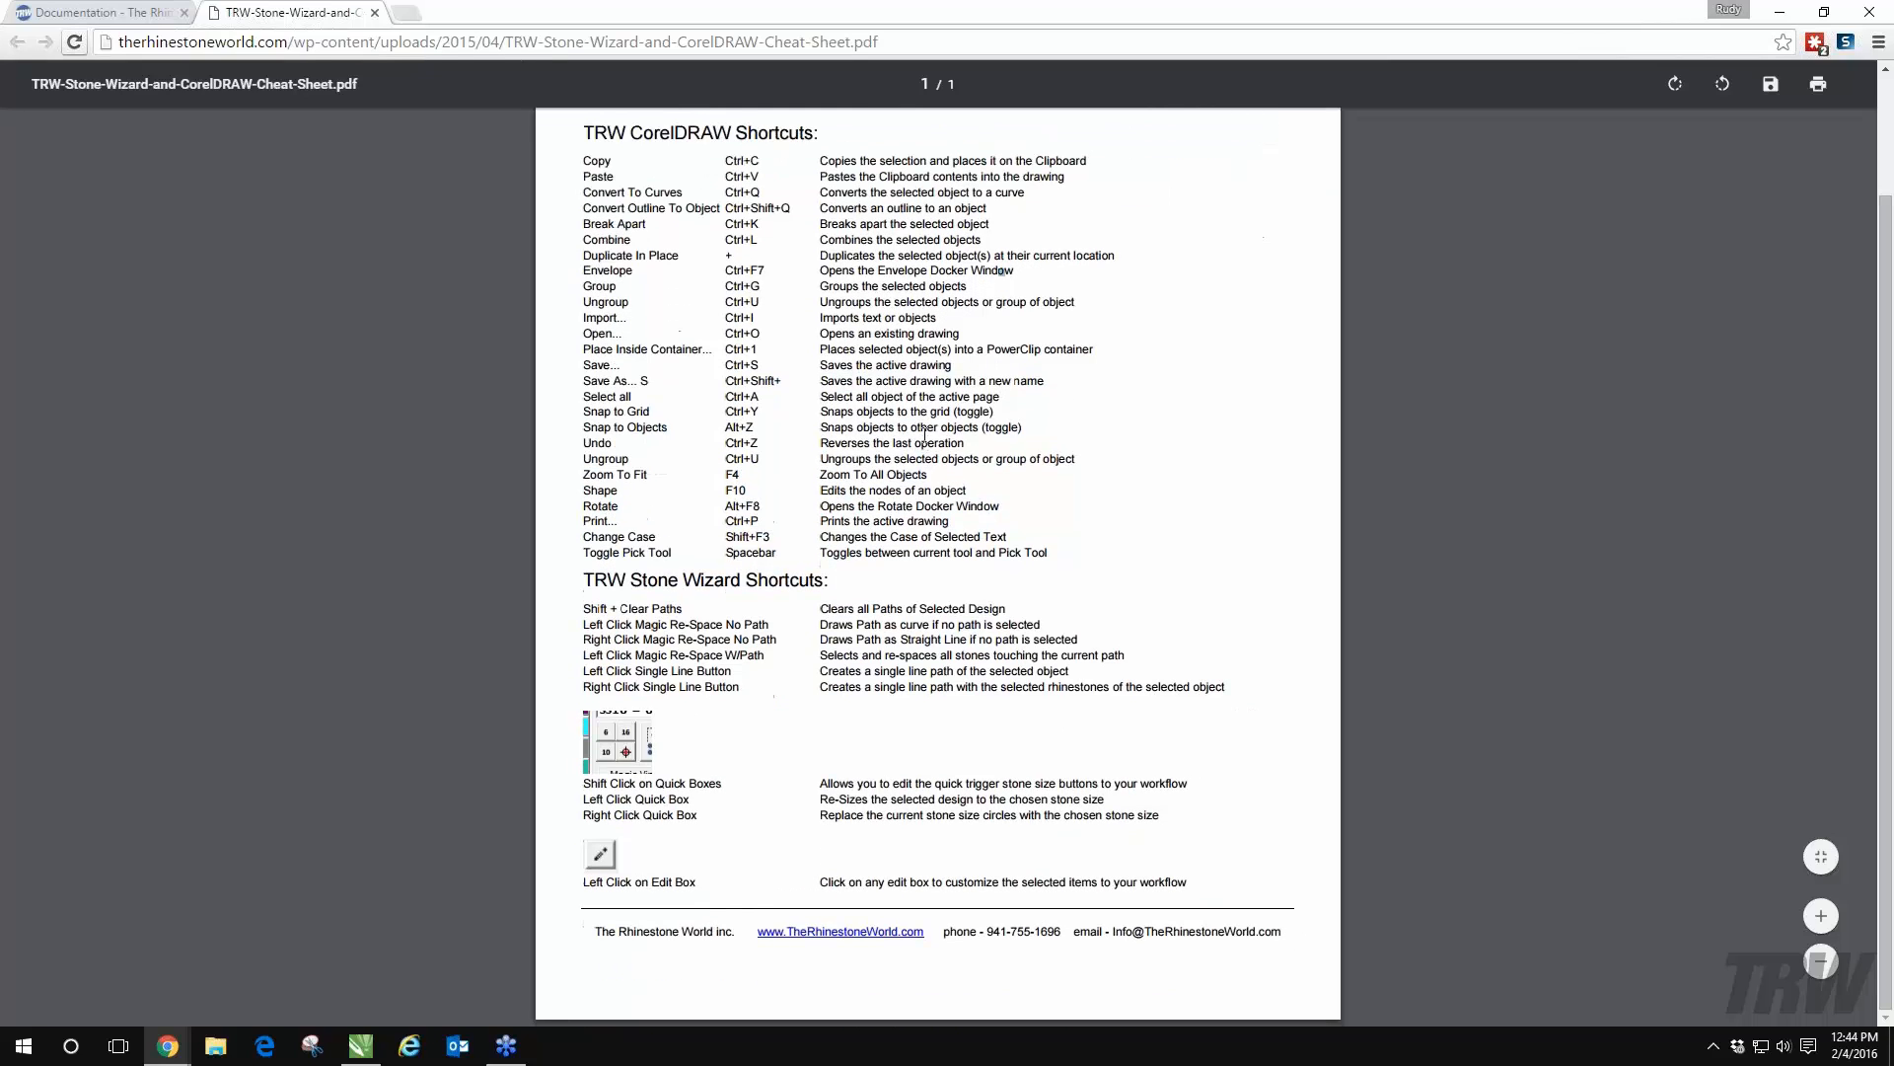
pyautogui.scroll(2, 987, 444)
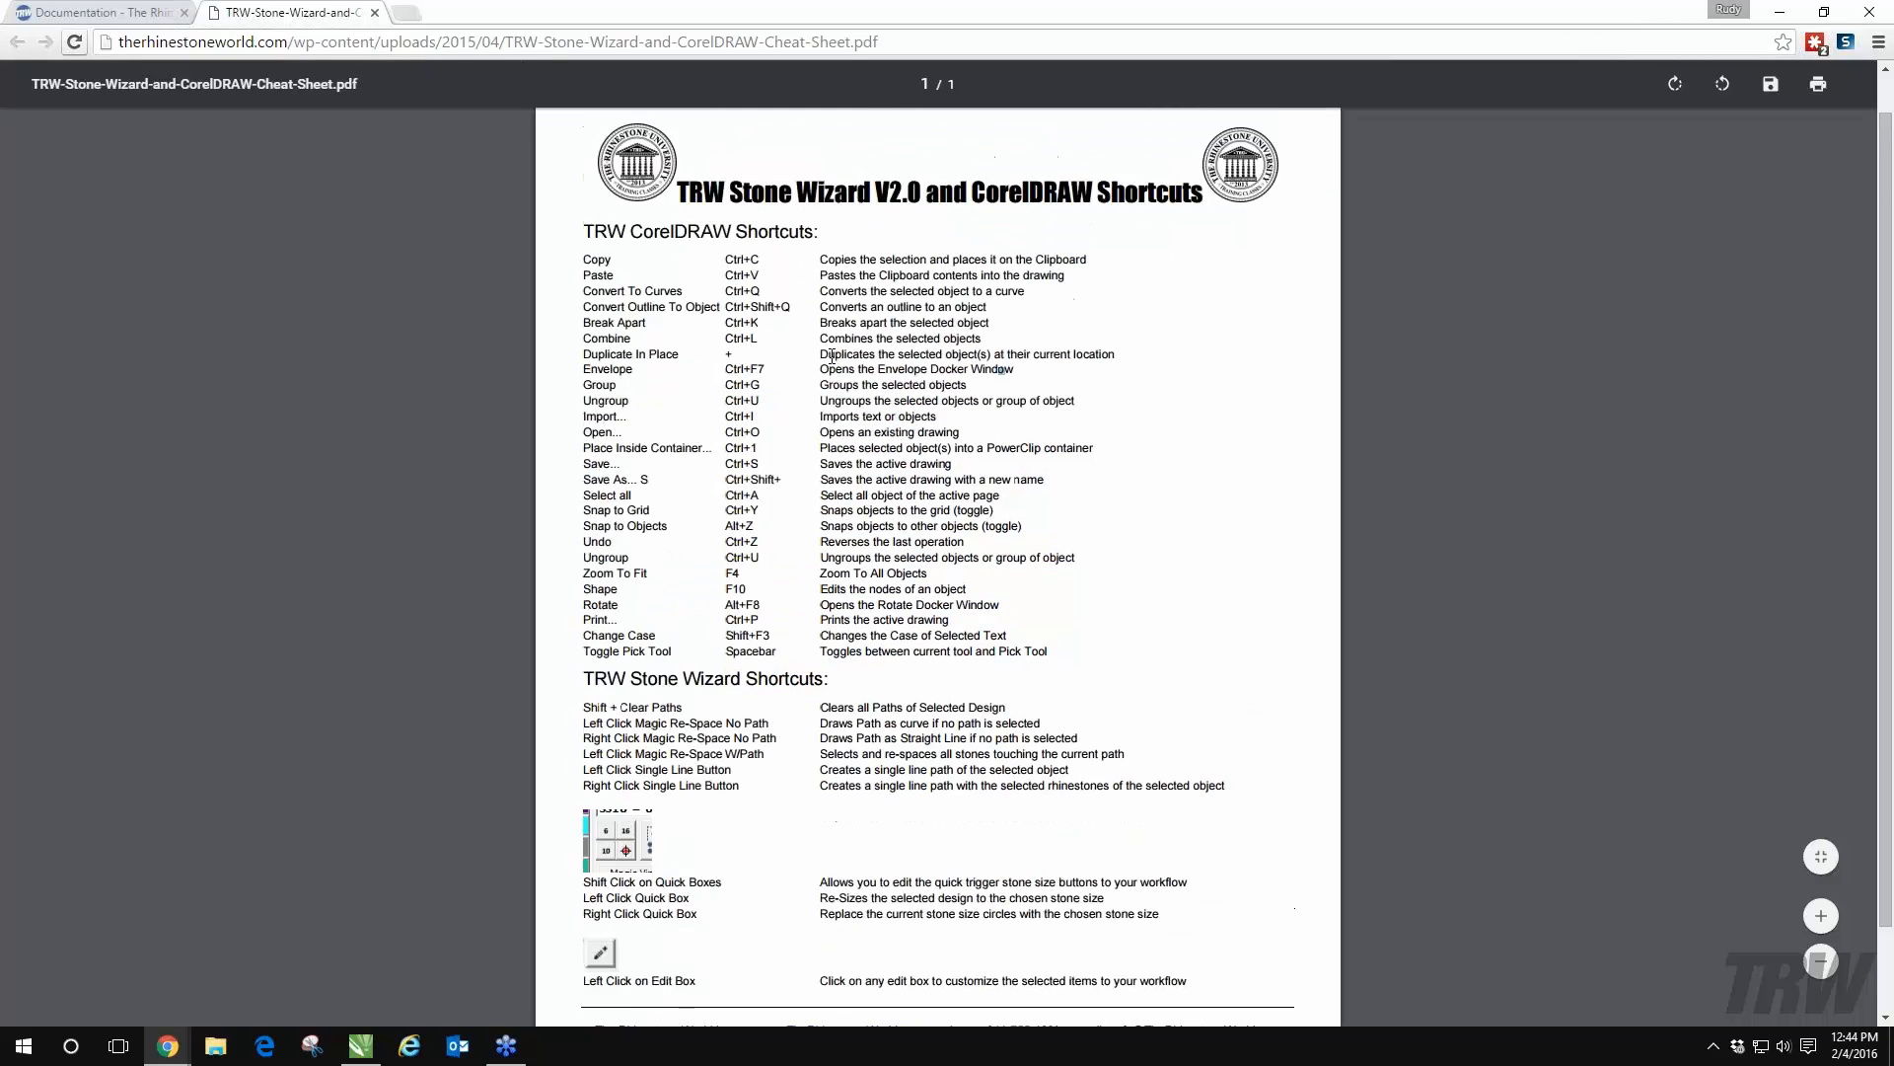
pyautogui.scroll(-2, 1228, 530)
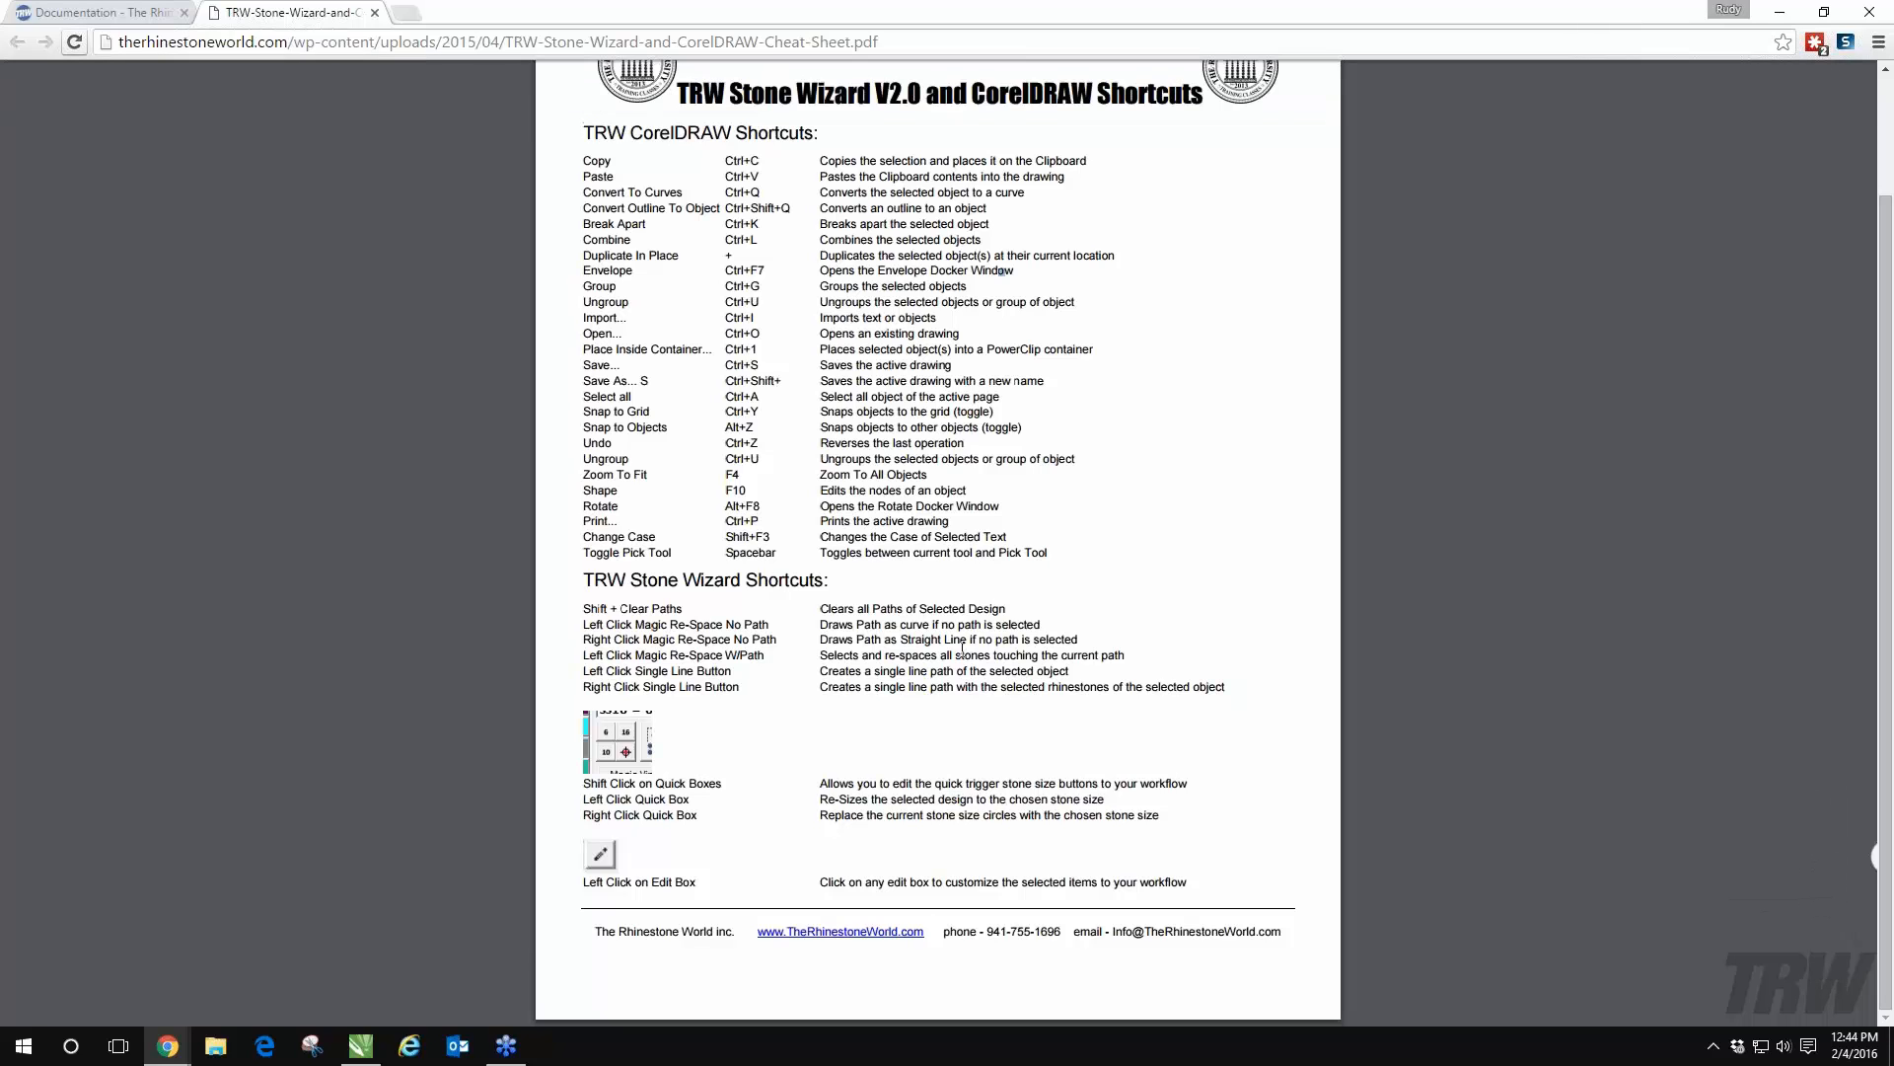
# - Return to The Rhinestone World site, open its Calendar page and look through the February 2016 events
pyautogui.click(94, 11)
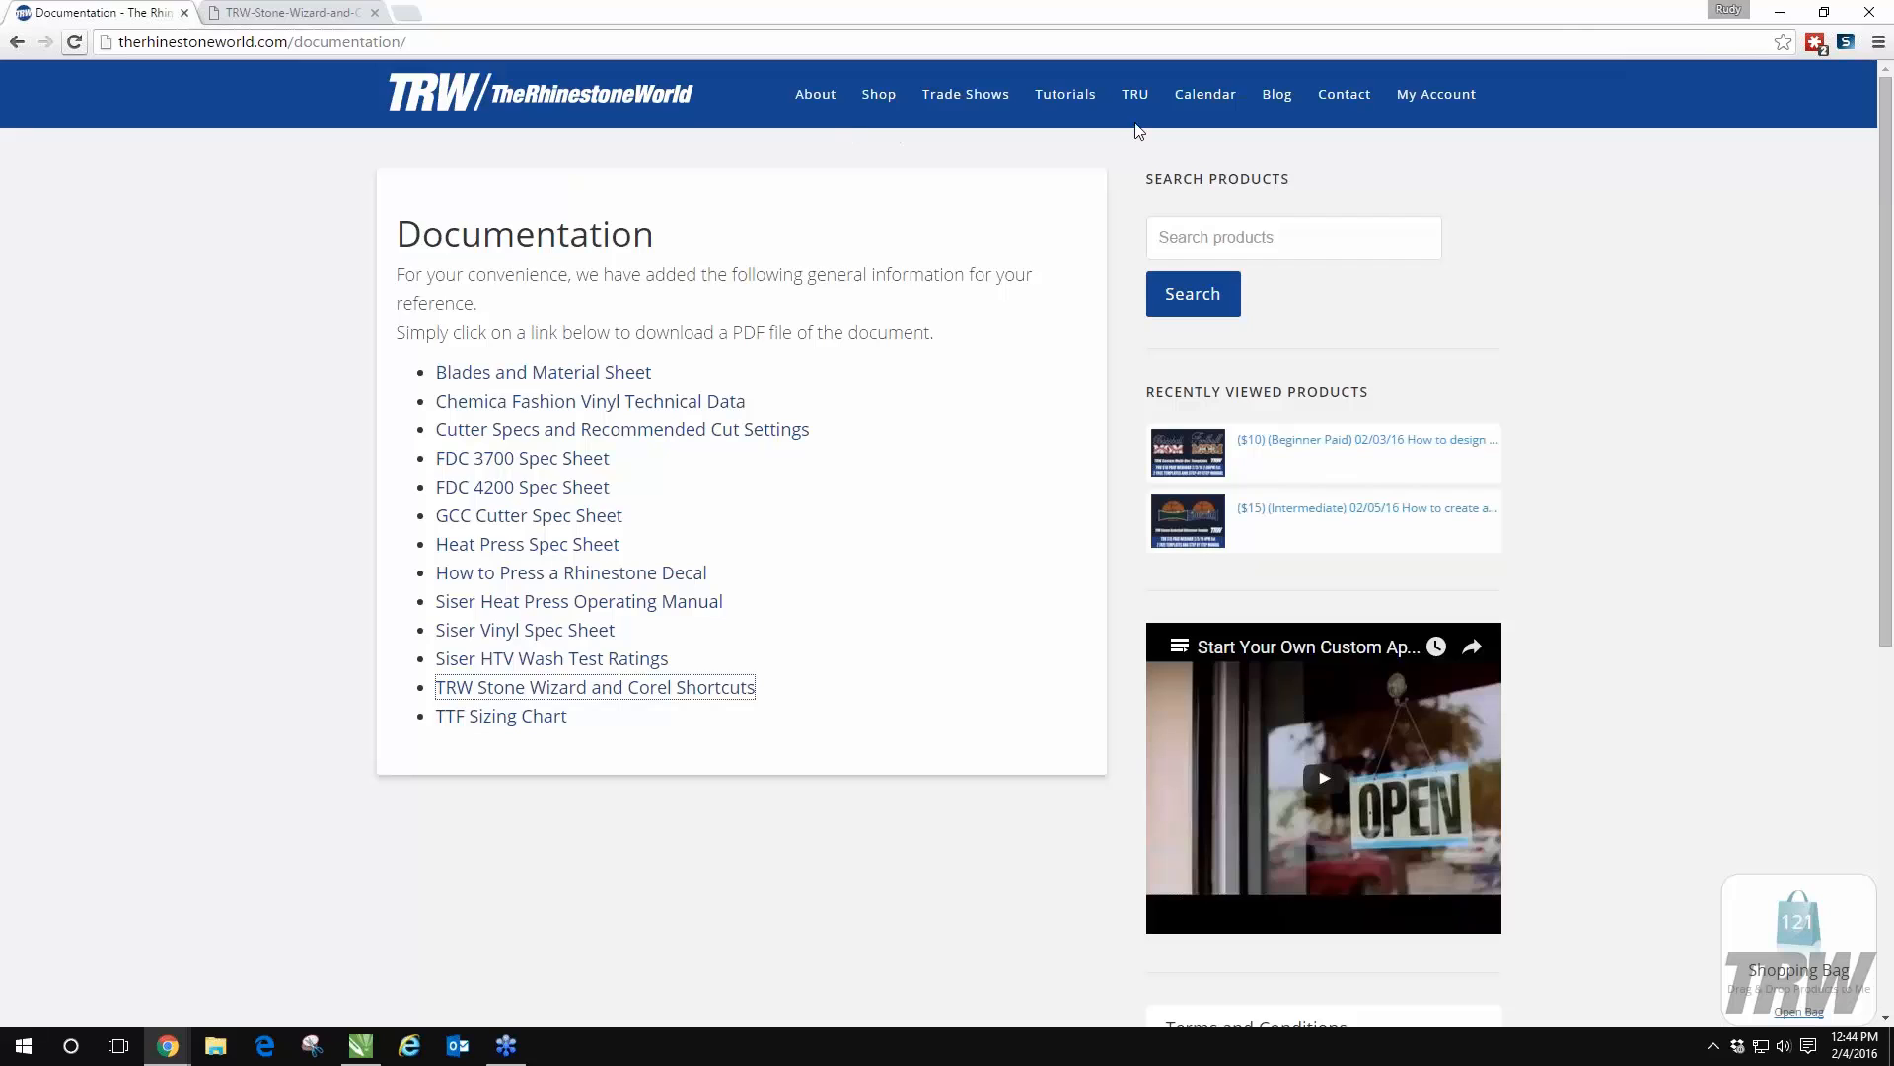
pyautogui.click(1202, 99)
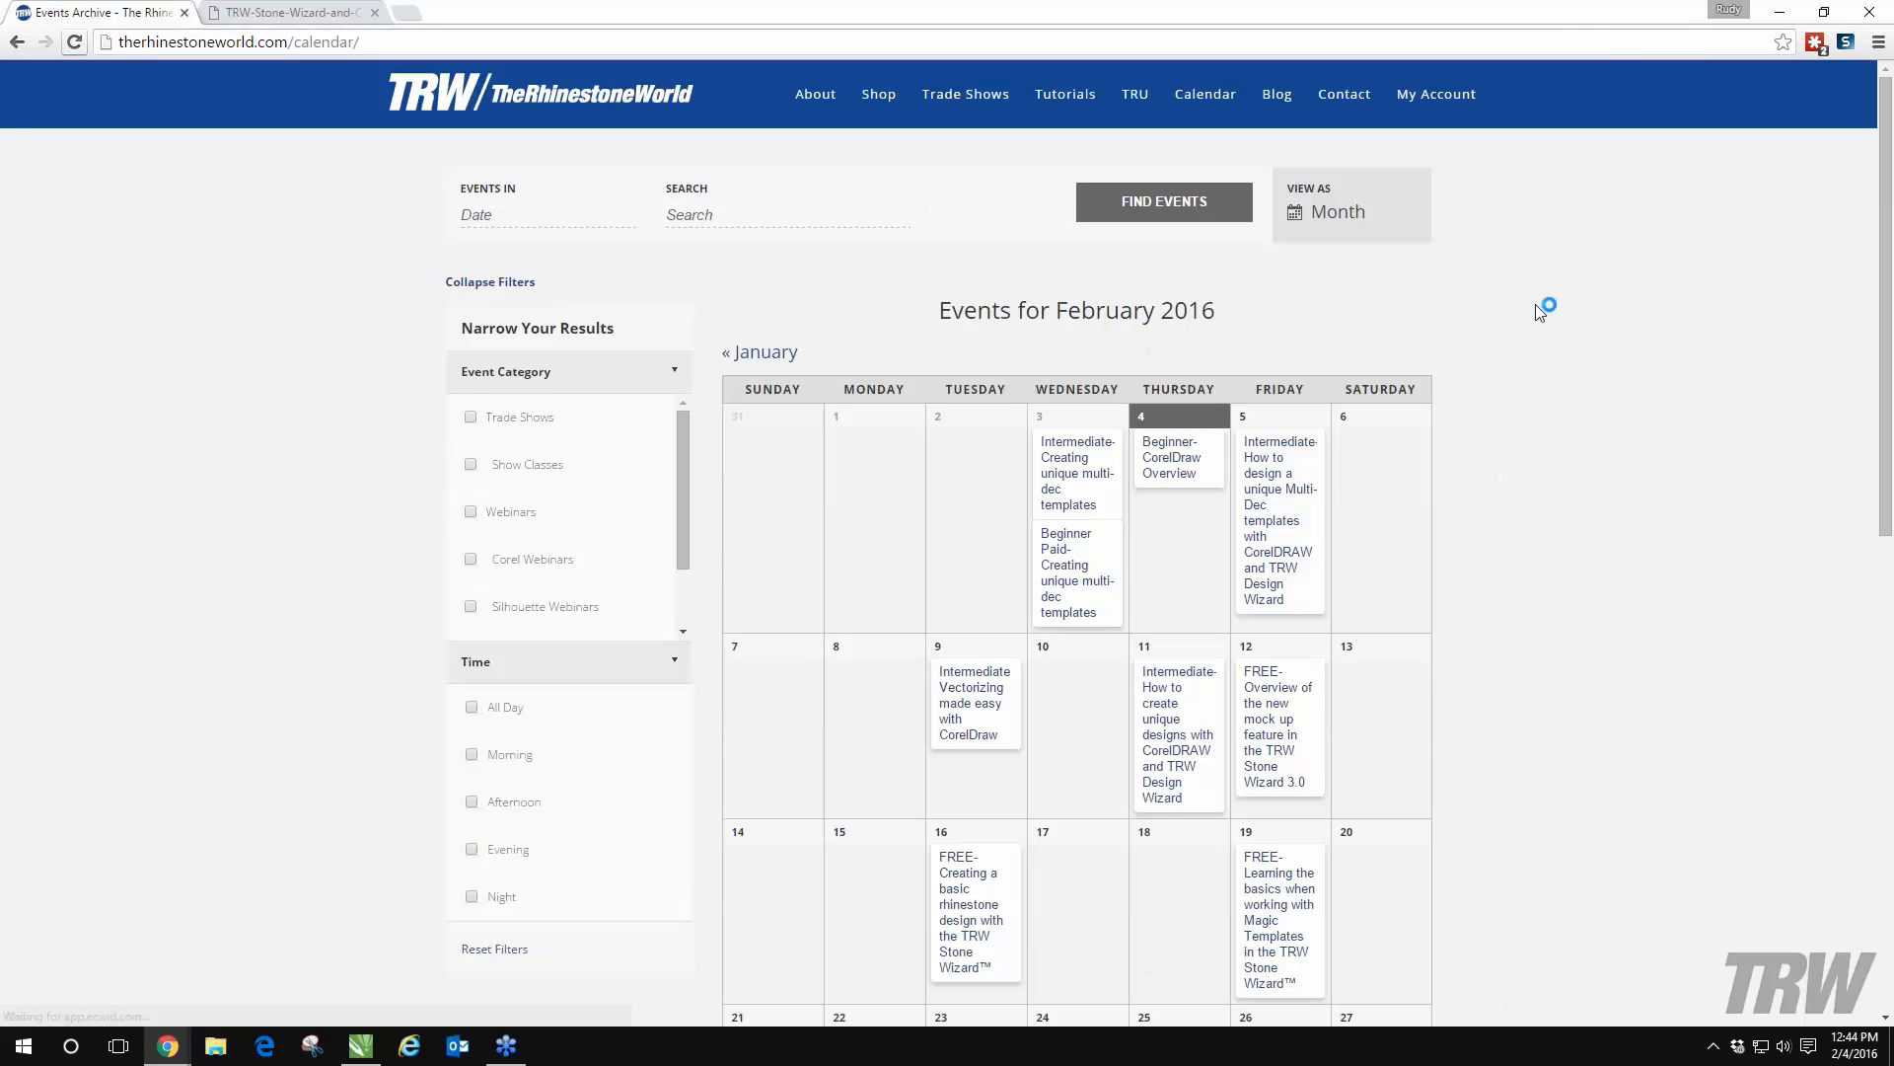
pyautogui.scroll(-2, 1529, 305)
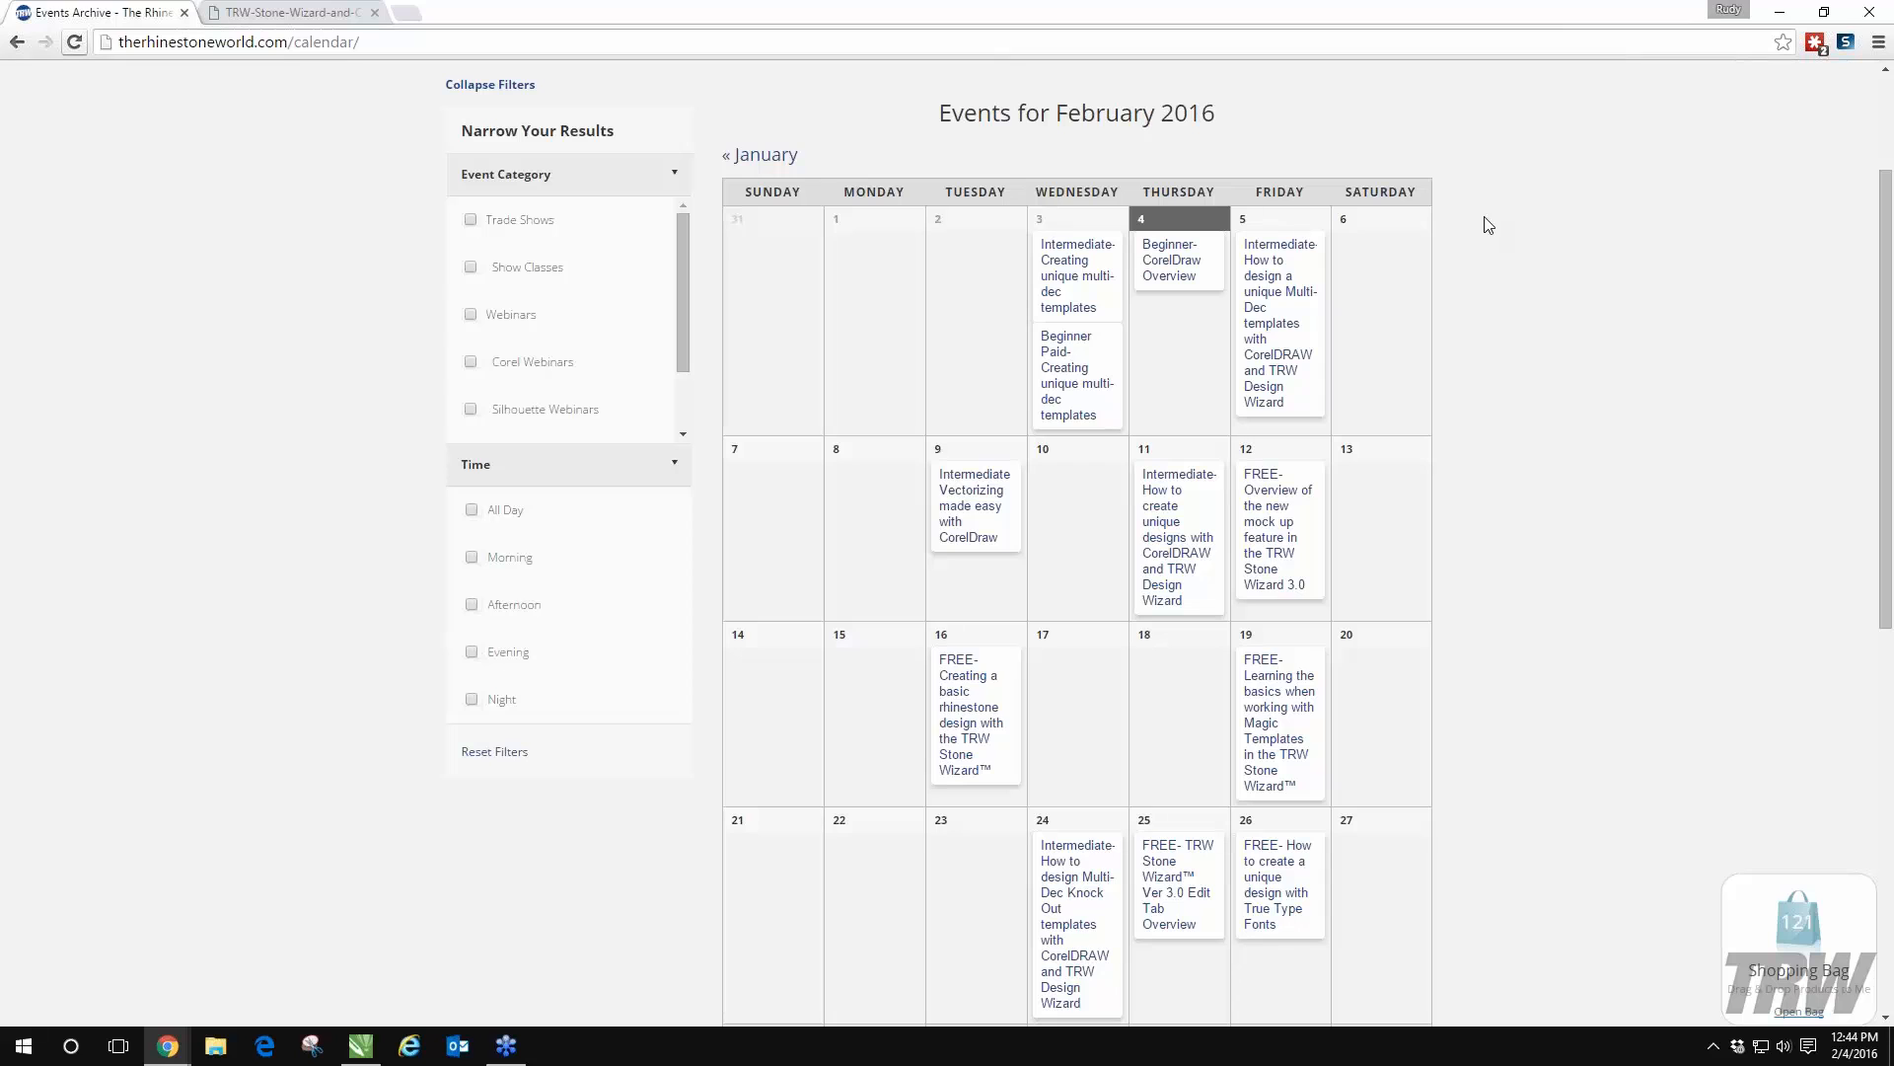
pyautogui.scroll(-1, 1490, 299)
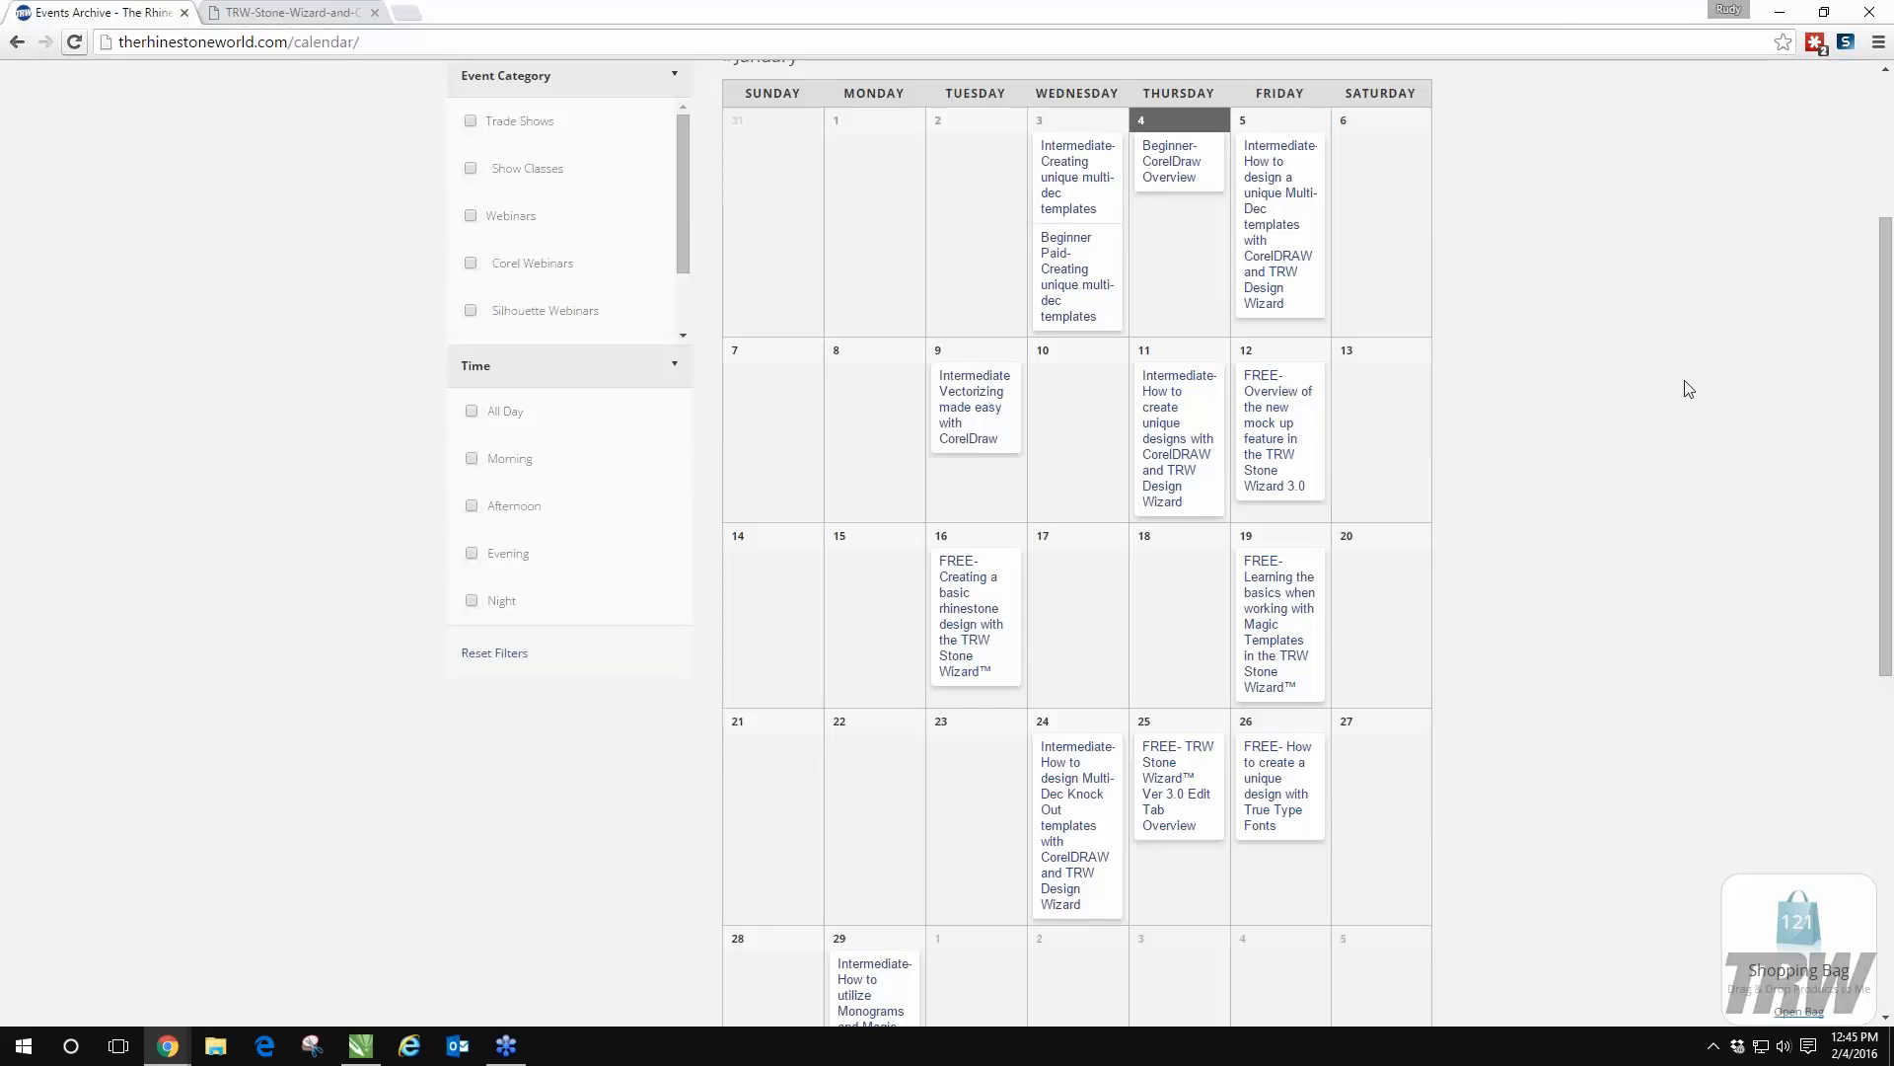
pyautogui.scroll(3, 1377, 333)
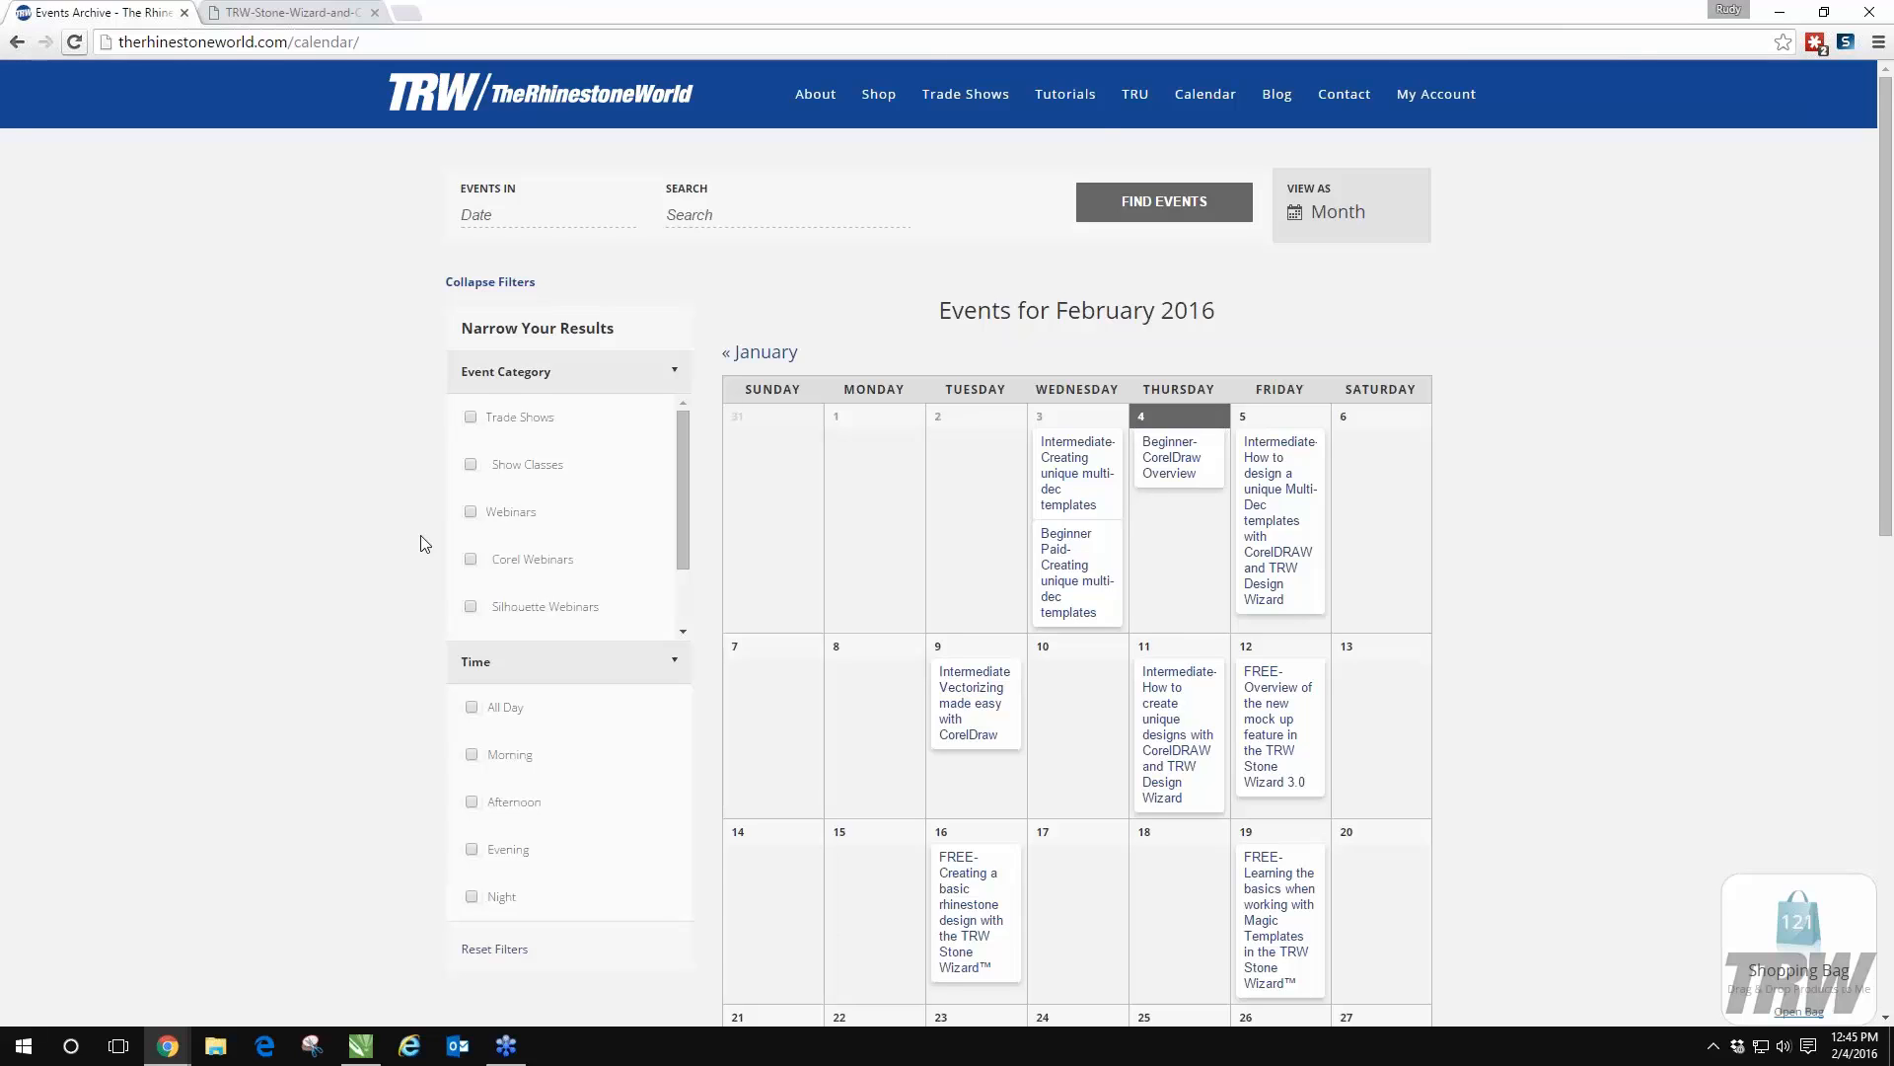
# - Reopen the Documentation page from the site's tutorials
pyautogui.moveTo(883, 116)
pyautogui.moveTo(965, 95)
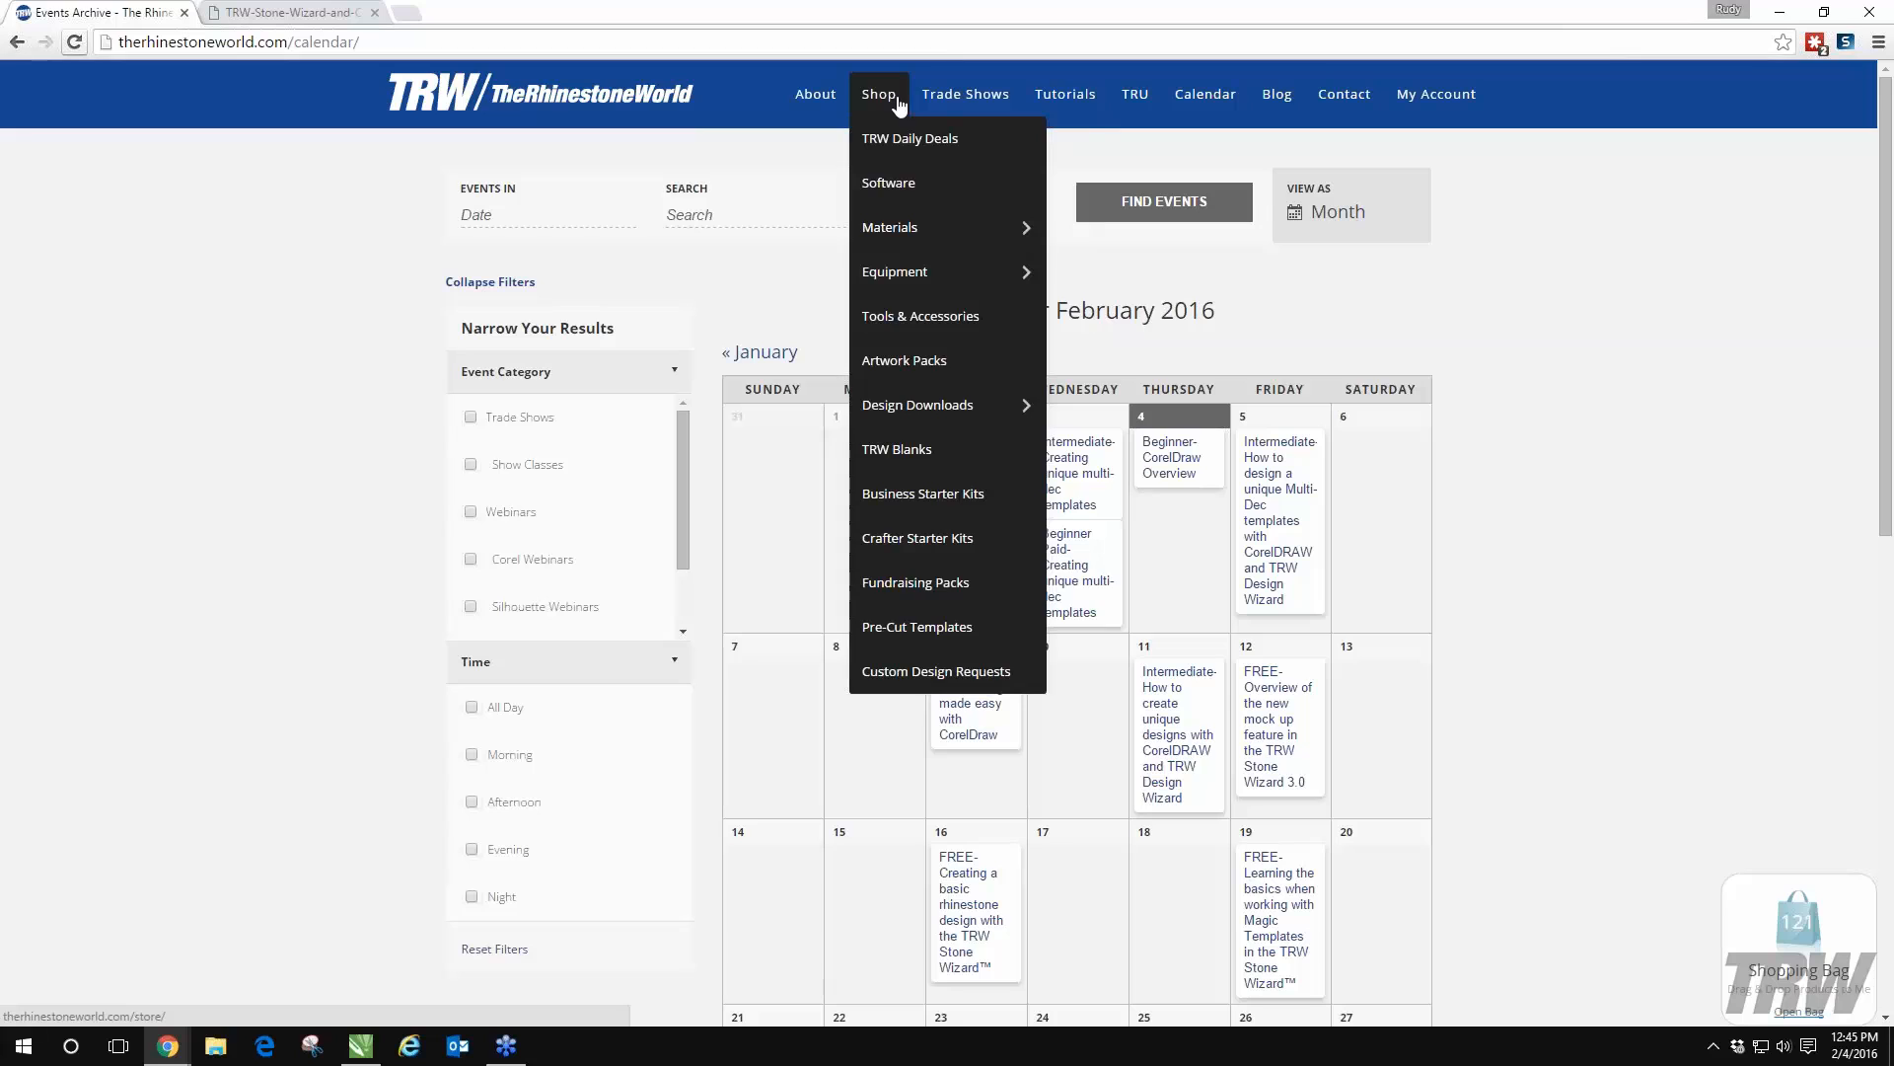
pyautogui.moveTo(1059, 106)
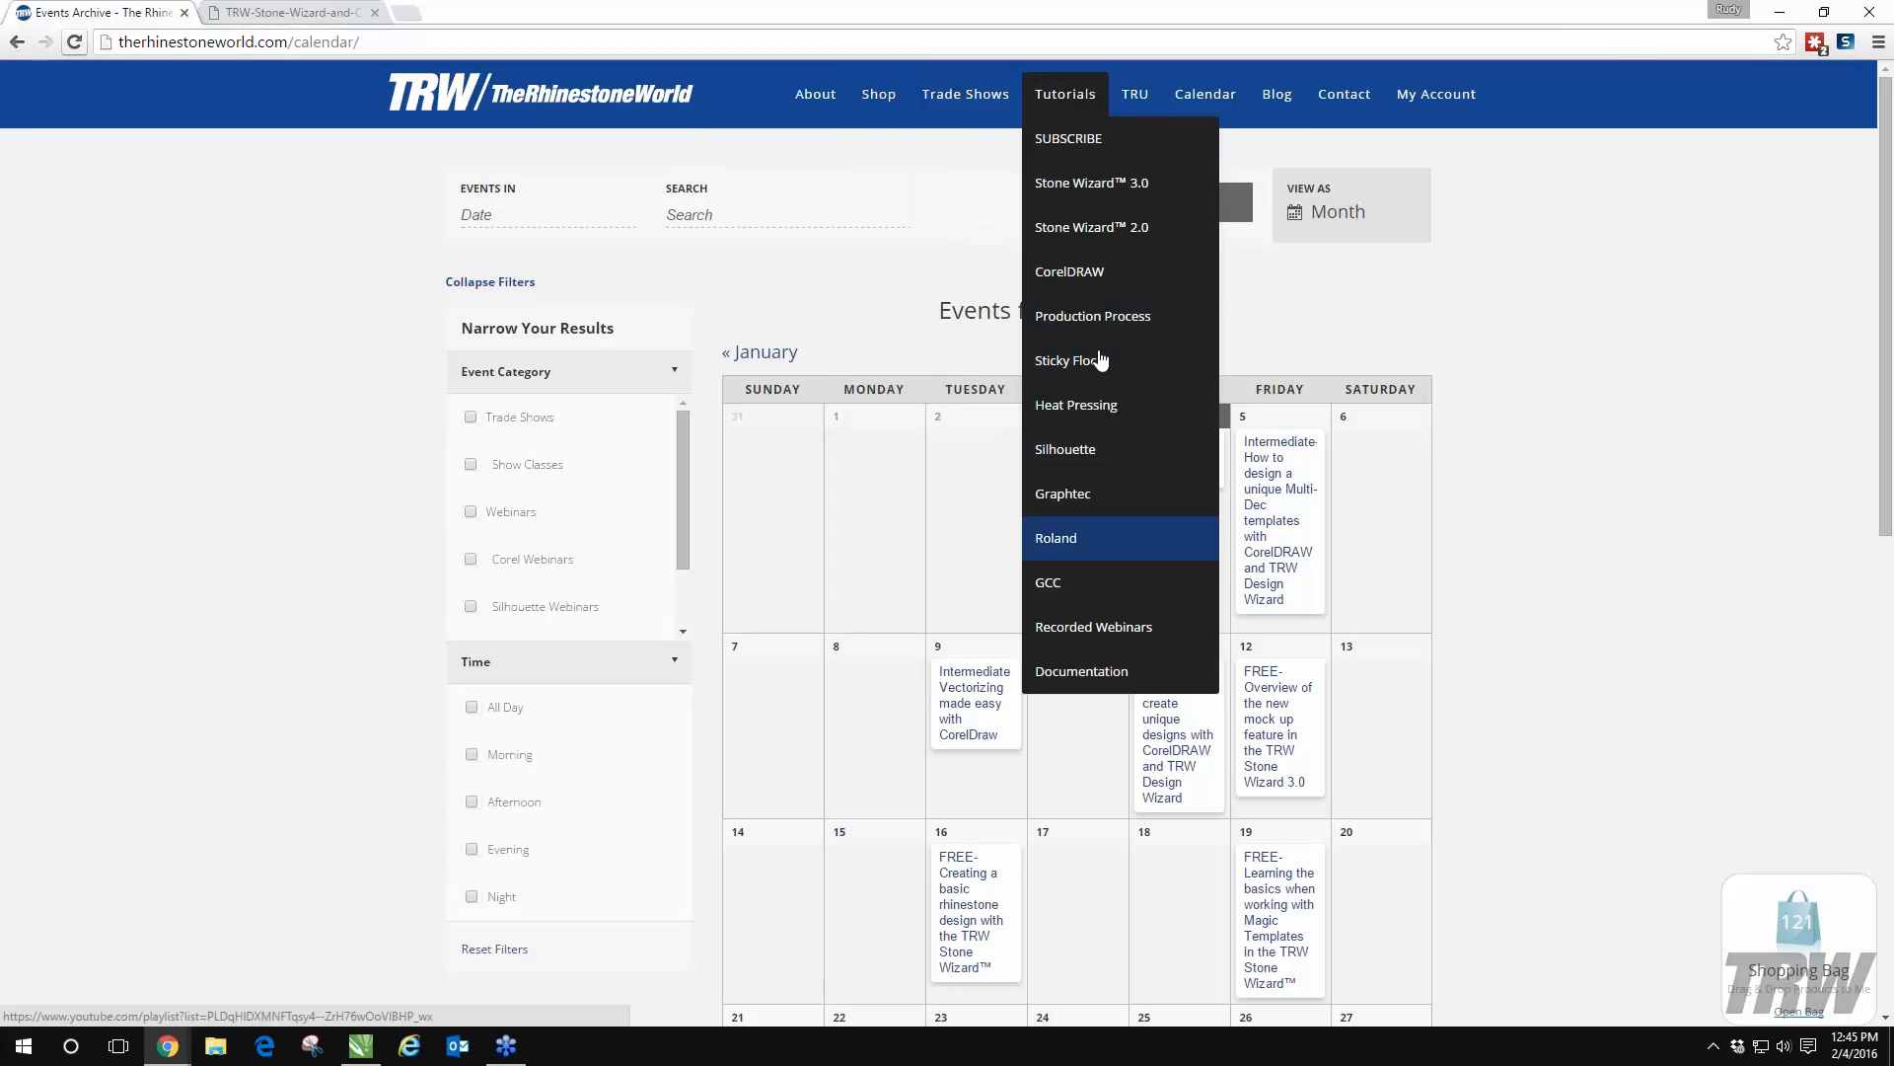
pyautogui.click(1103, 681)
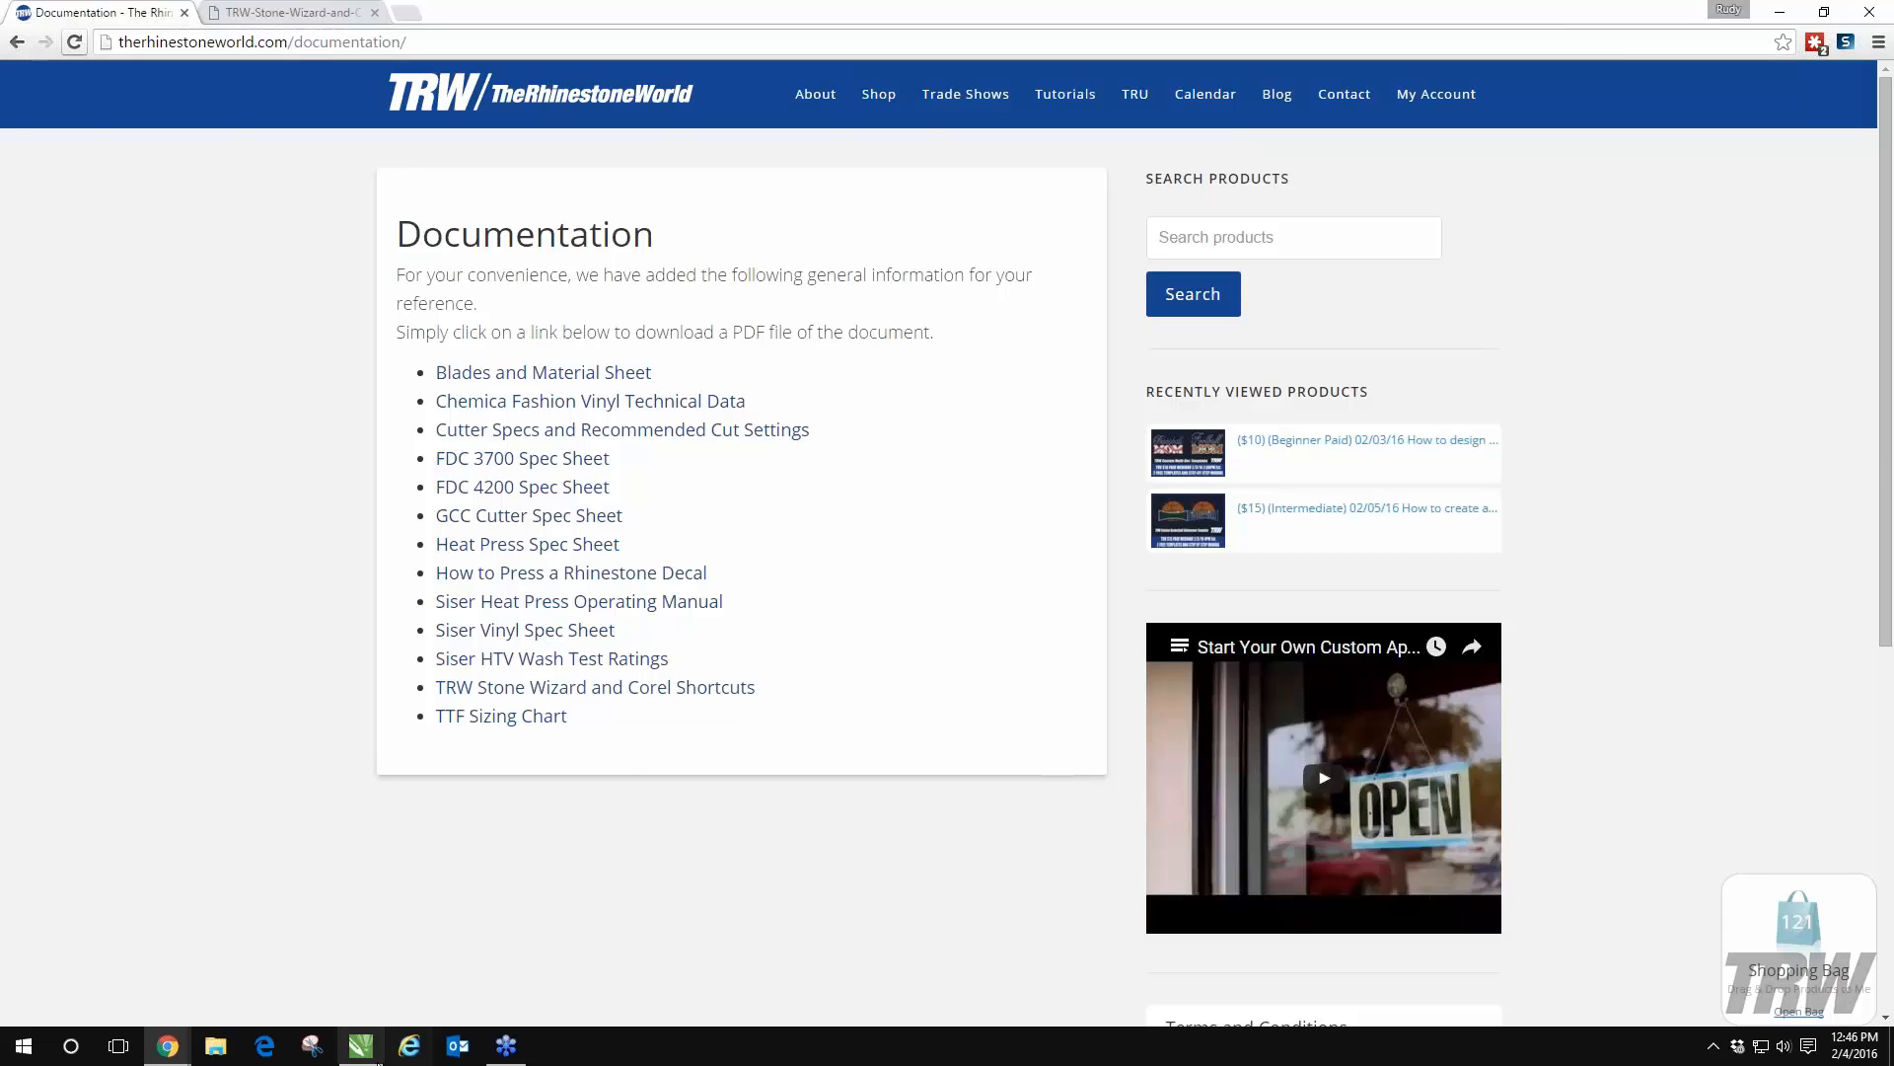
# - Switch back to CorelDRAW and show the nodes of the converted "TRW ROCKS" object with the Shape tool
pyautogui.click(360, 1045)
pyautogui.click(846, 466)
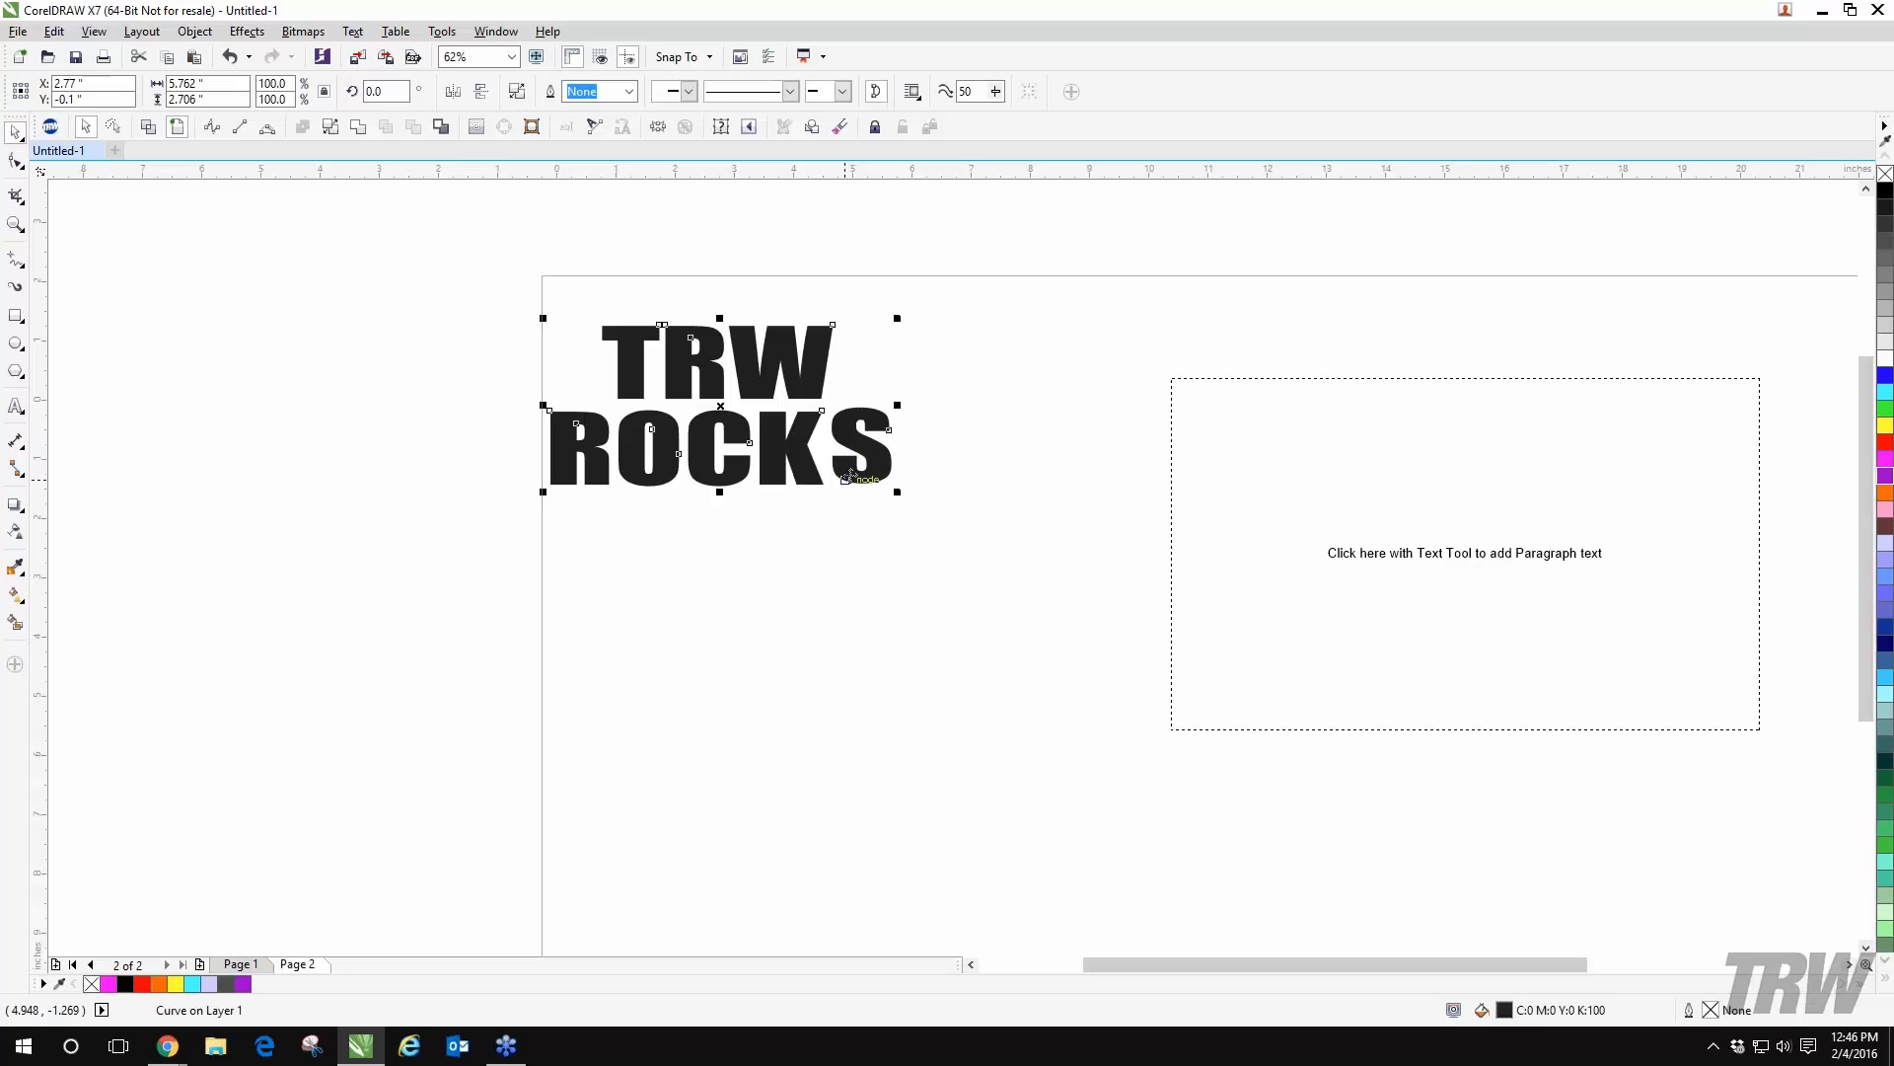
pyautogui.click(16, 161)
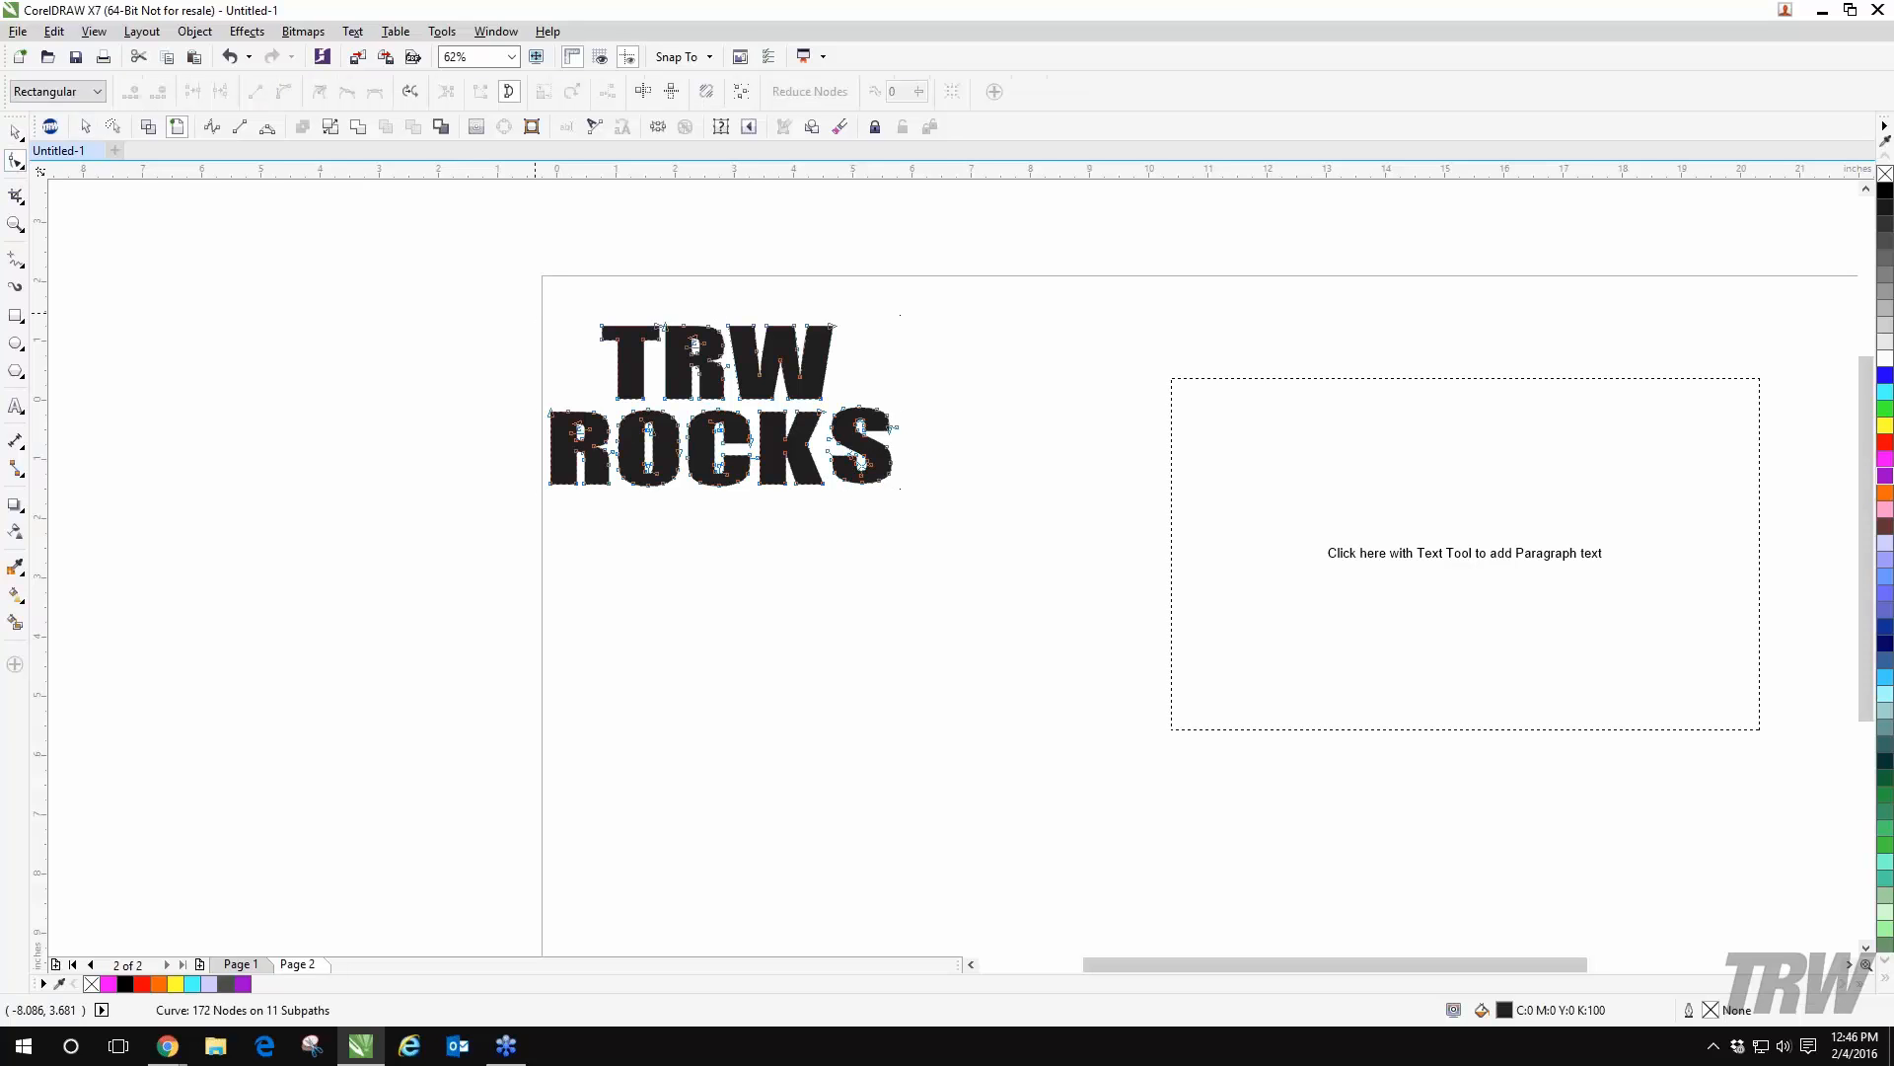
# - Add the artistic text "TRW ROCKS" in Arial 24 pt below the converted object, at about X 1.28 and Y -3.97 inches
pyautogui.click(16, 406)
pyautogui.click(633, 634)
pyautogui.write('T')
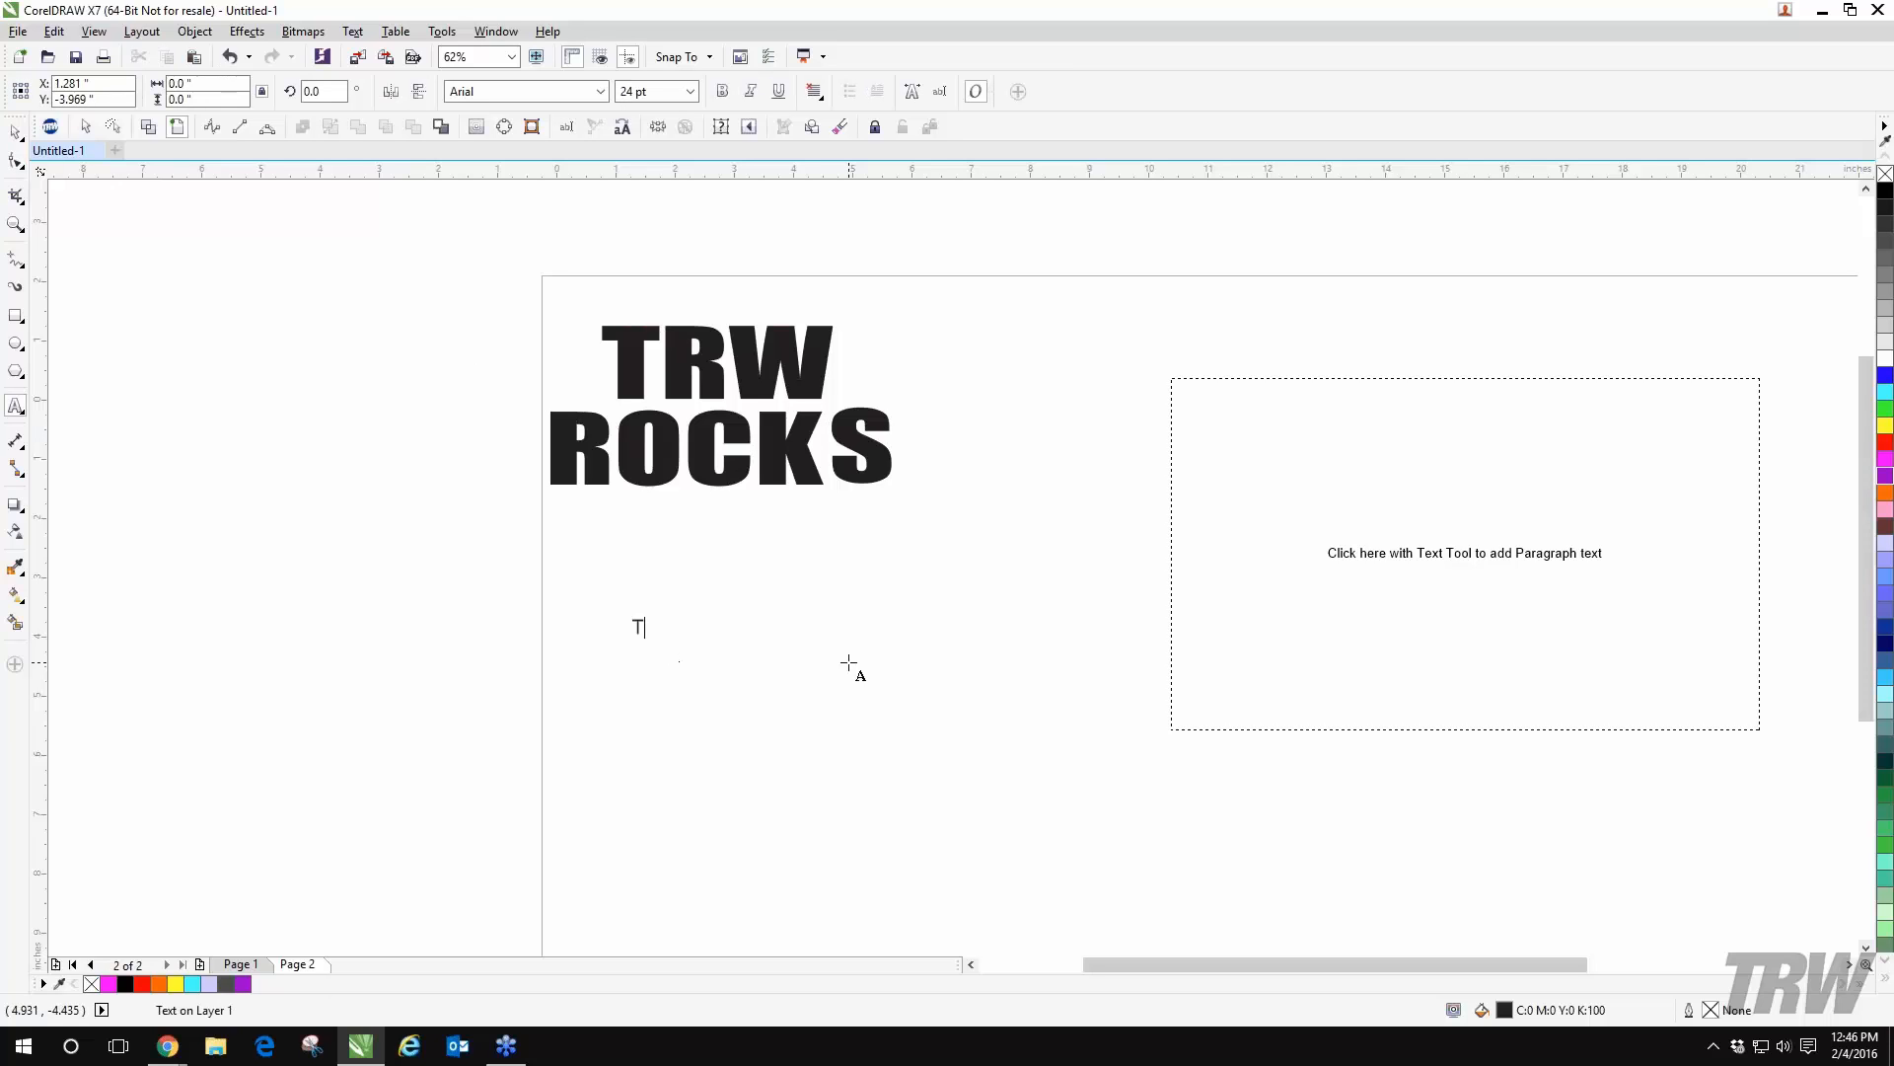
pyautogui.write('RW ROCKS')
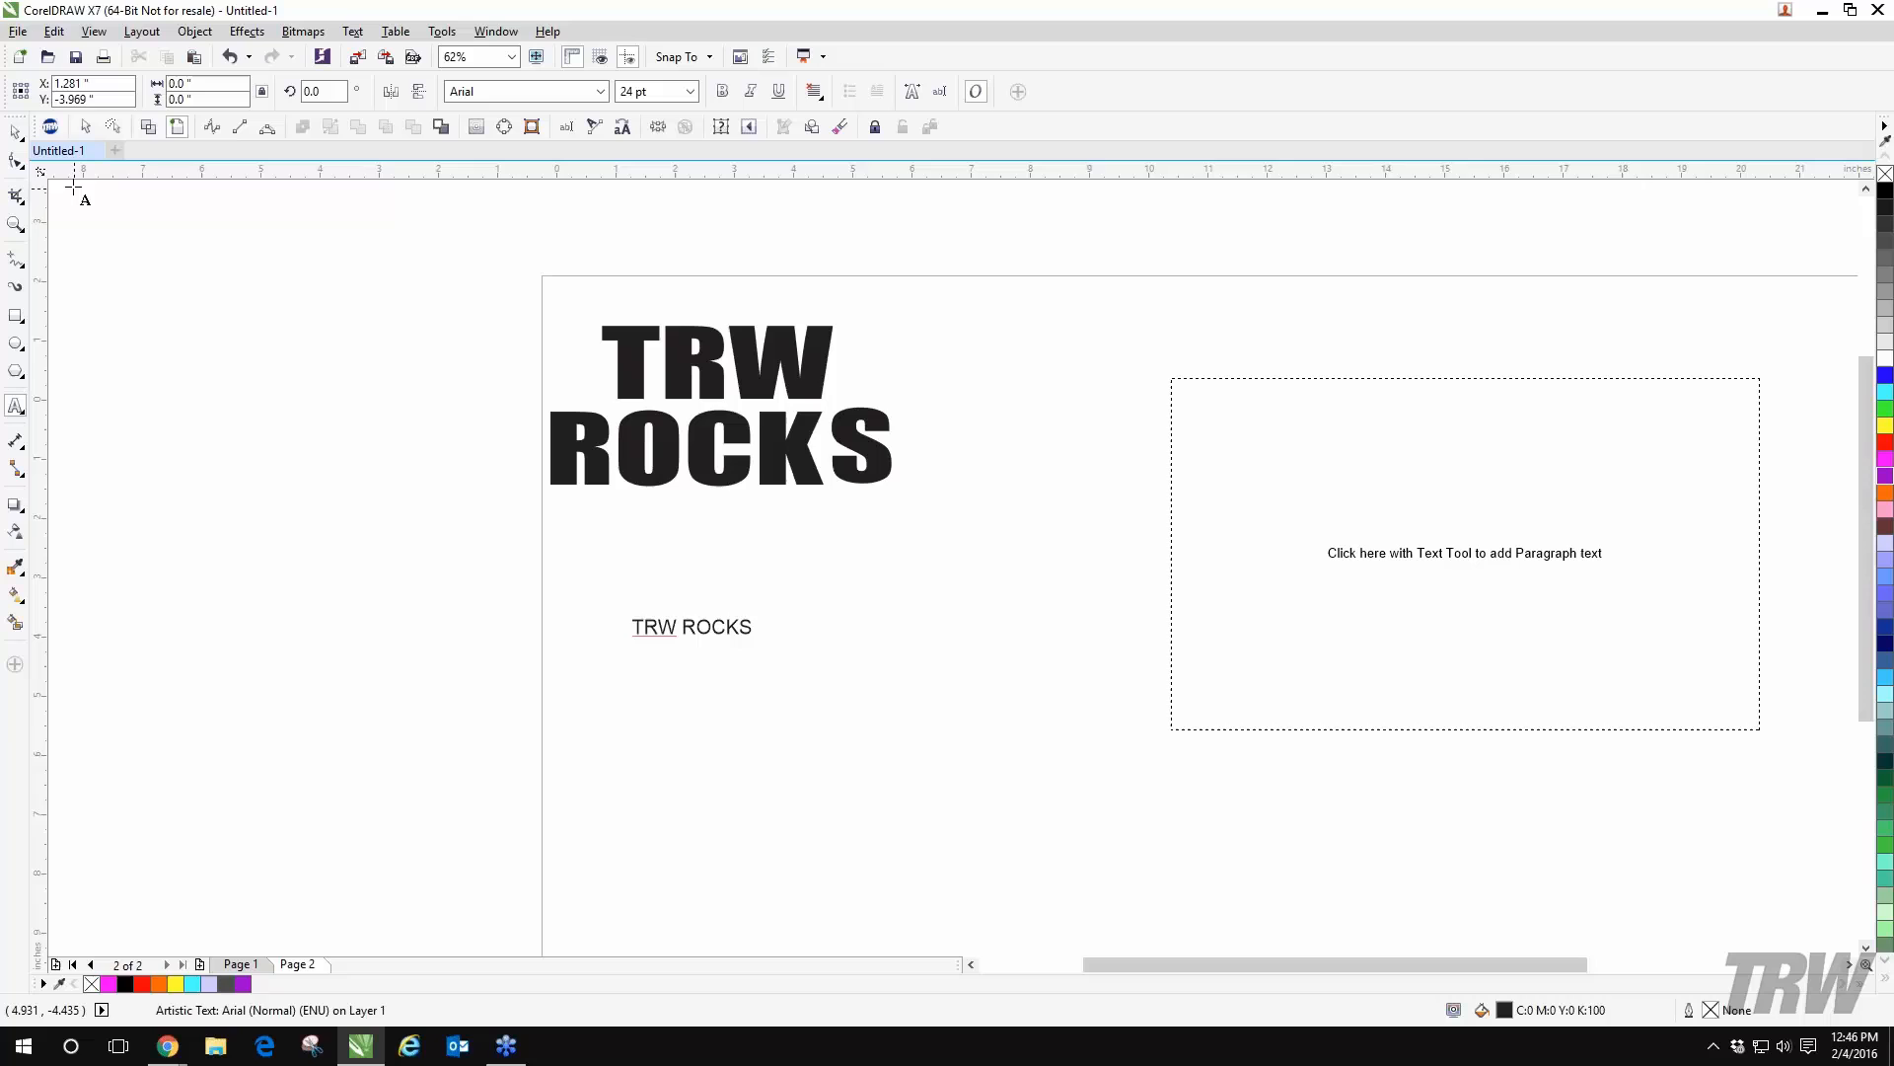
# - With the Shape tool, offset the new text's "S" by 88% horizontally and -90% vertically, and undo the move
pyautogui.click(16, 160)
pyautogui.scroll(4, 786, 686)
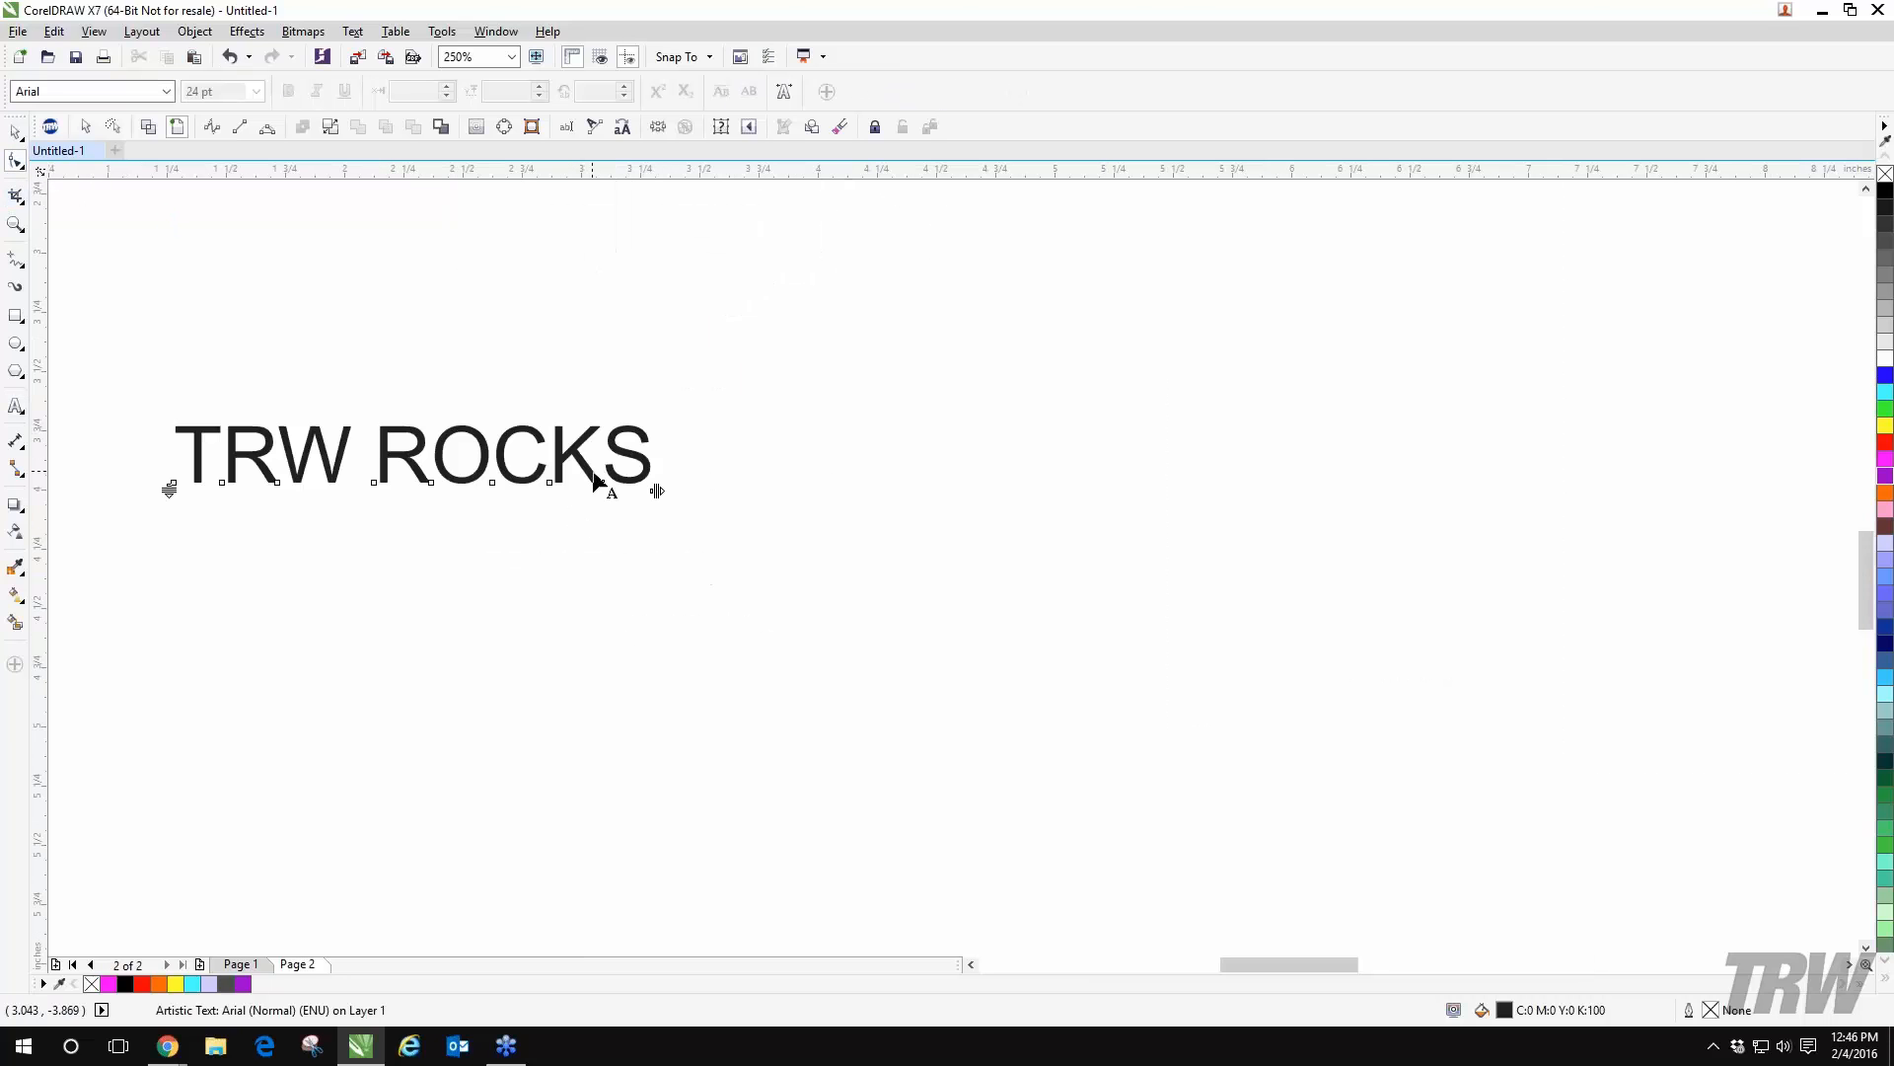
pyautogui.moveTo(604, 484); pyautogui.dragTo(672, 552)
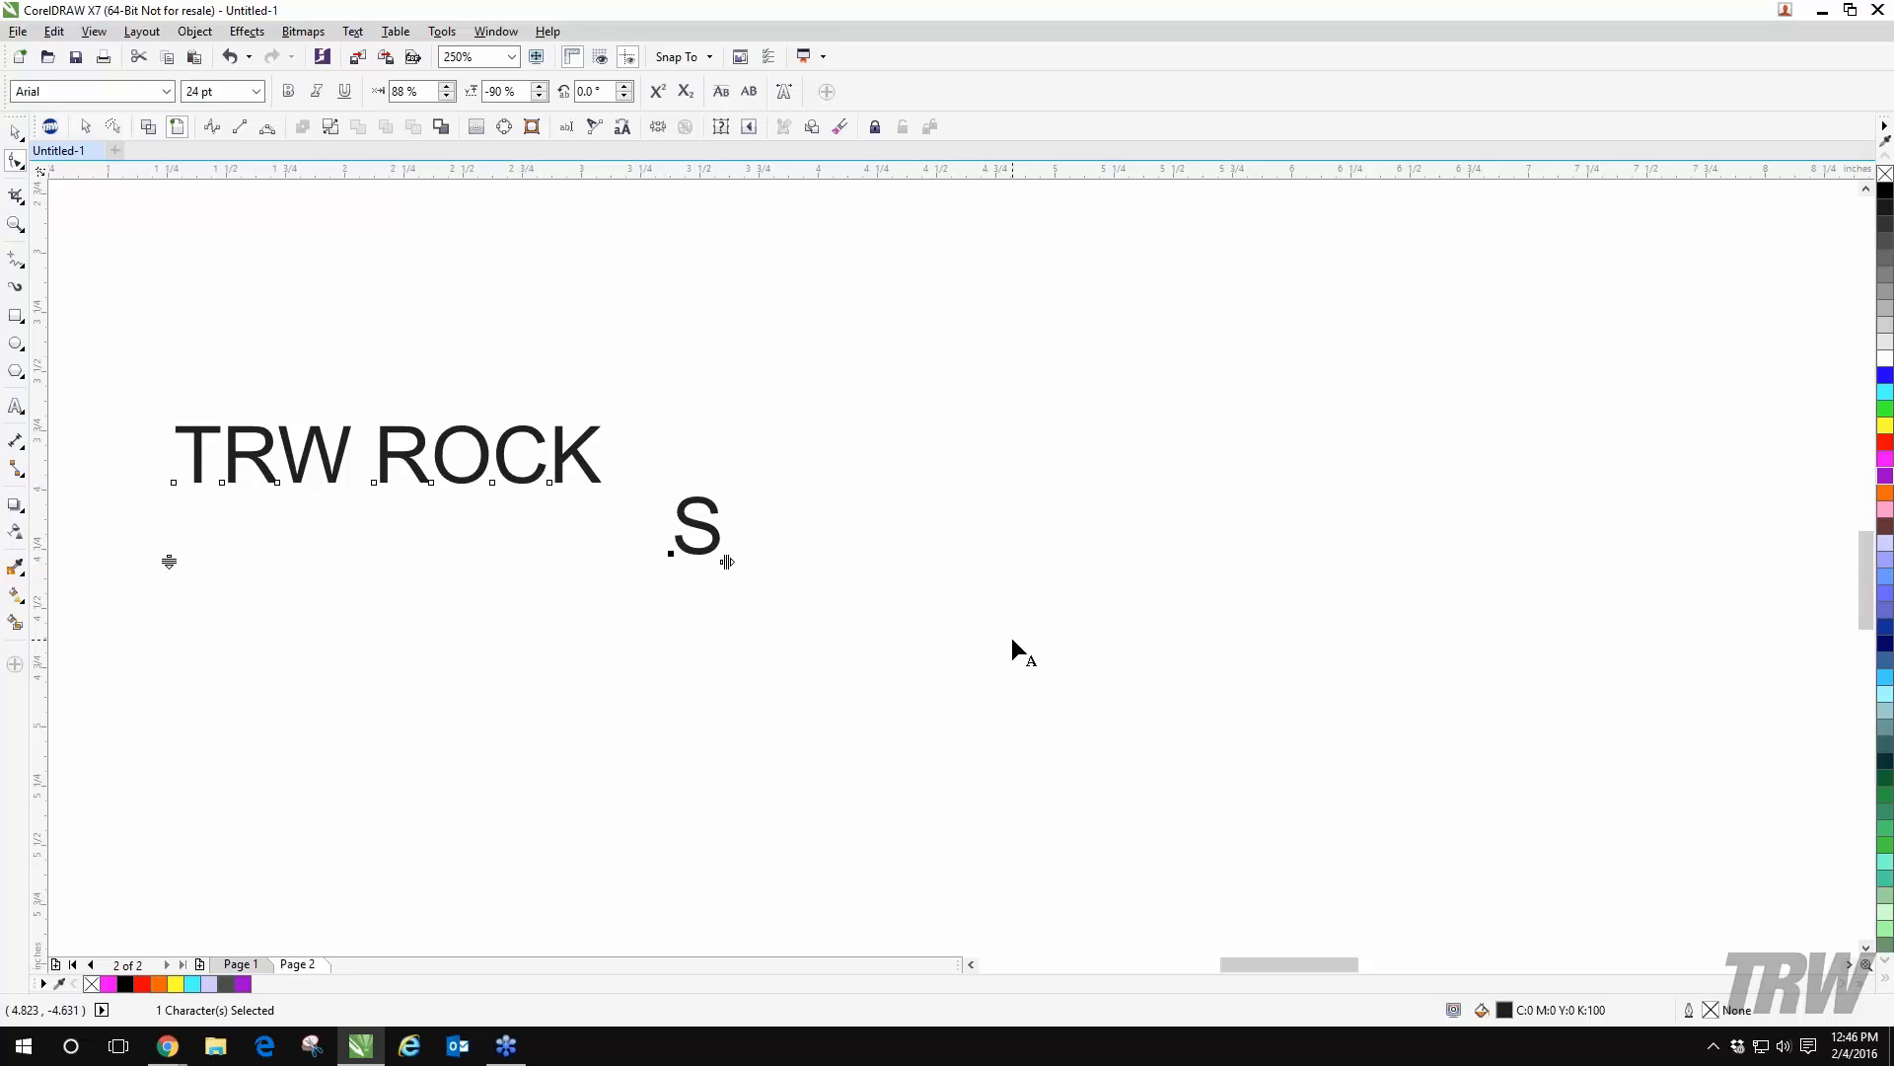
pyautogui.hotkey('ctrl', 'z')
pyautogui.hotkey('ctrl', 'z')
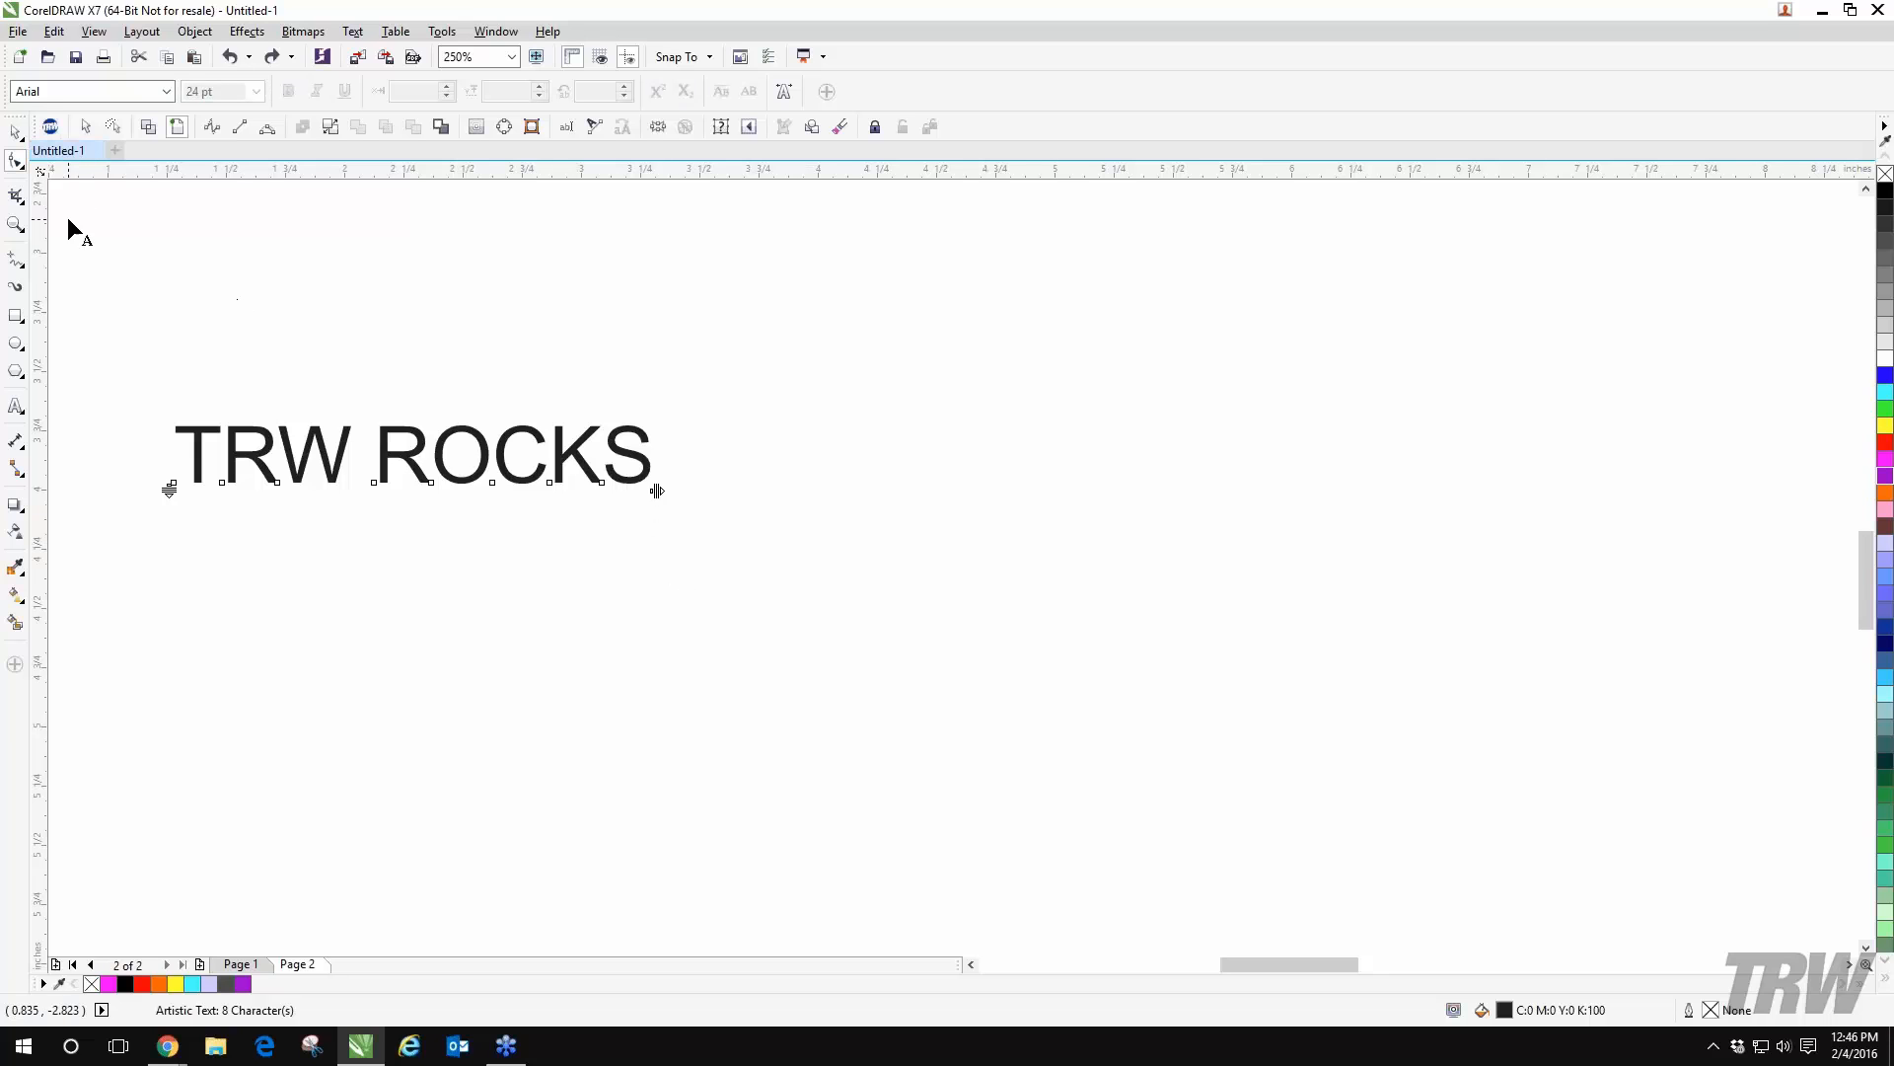
# - Place horizontal guidelines along the baseline and the top edge of the Arial "TRW ROCKS" text
pyautogui.moveTo(104, 169); pyautogui.dragTo(168, 490)
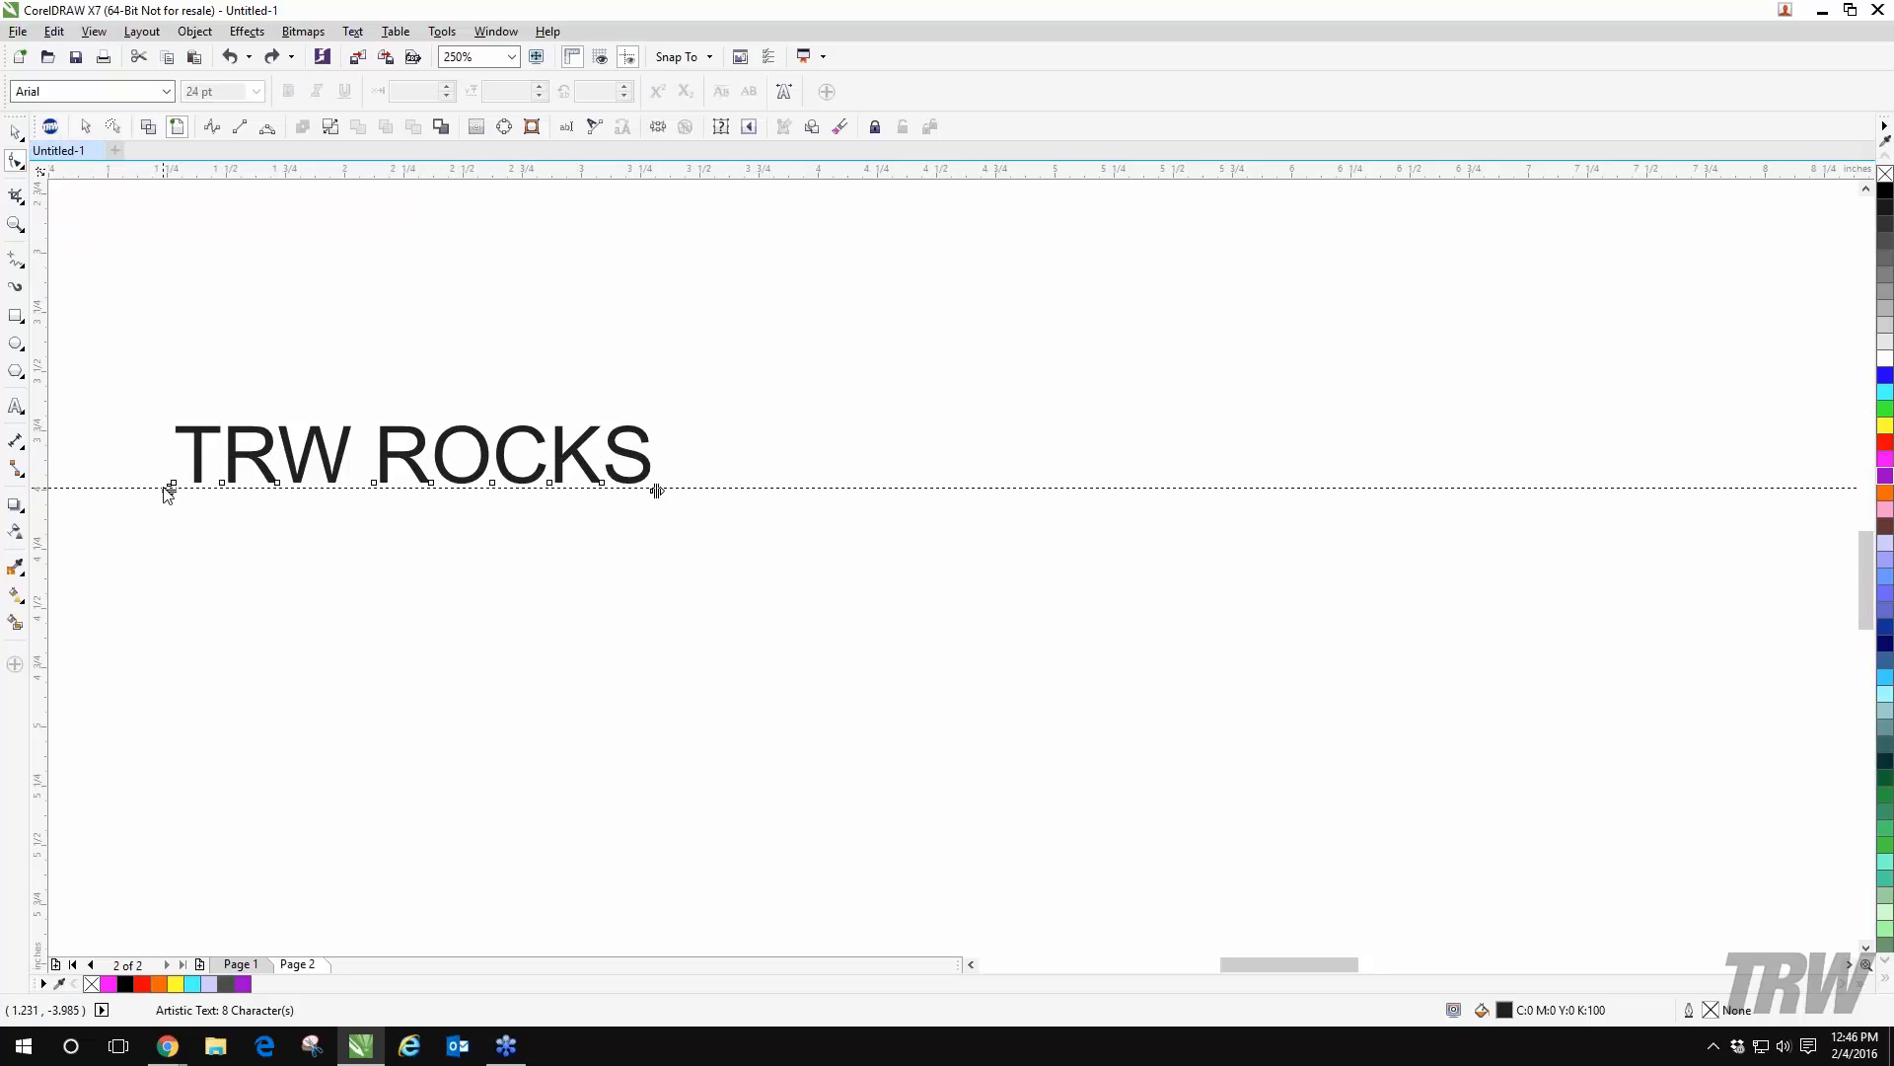
pyautogui.press('Delete')
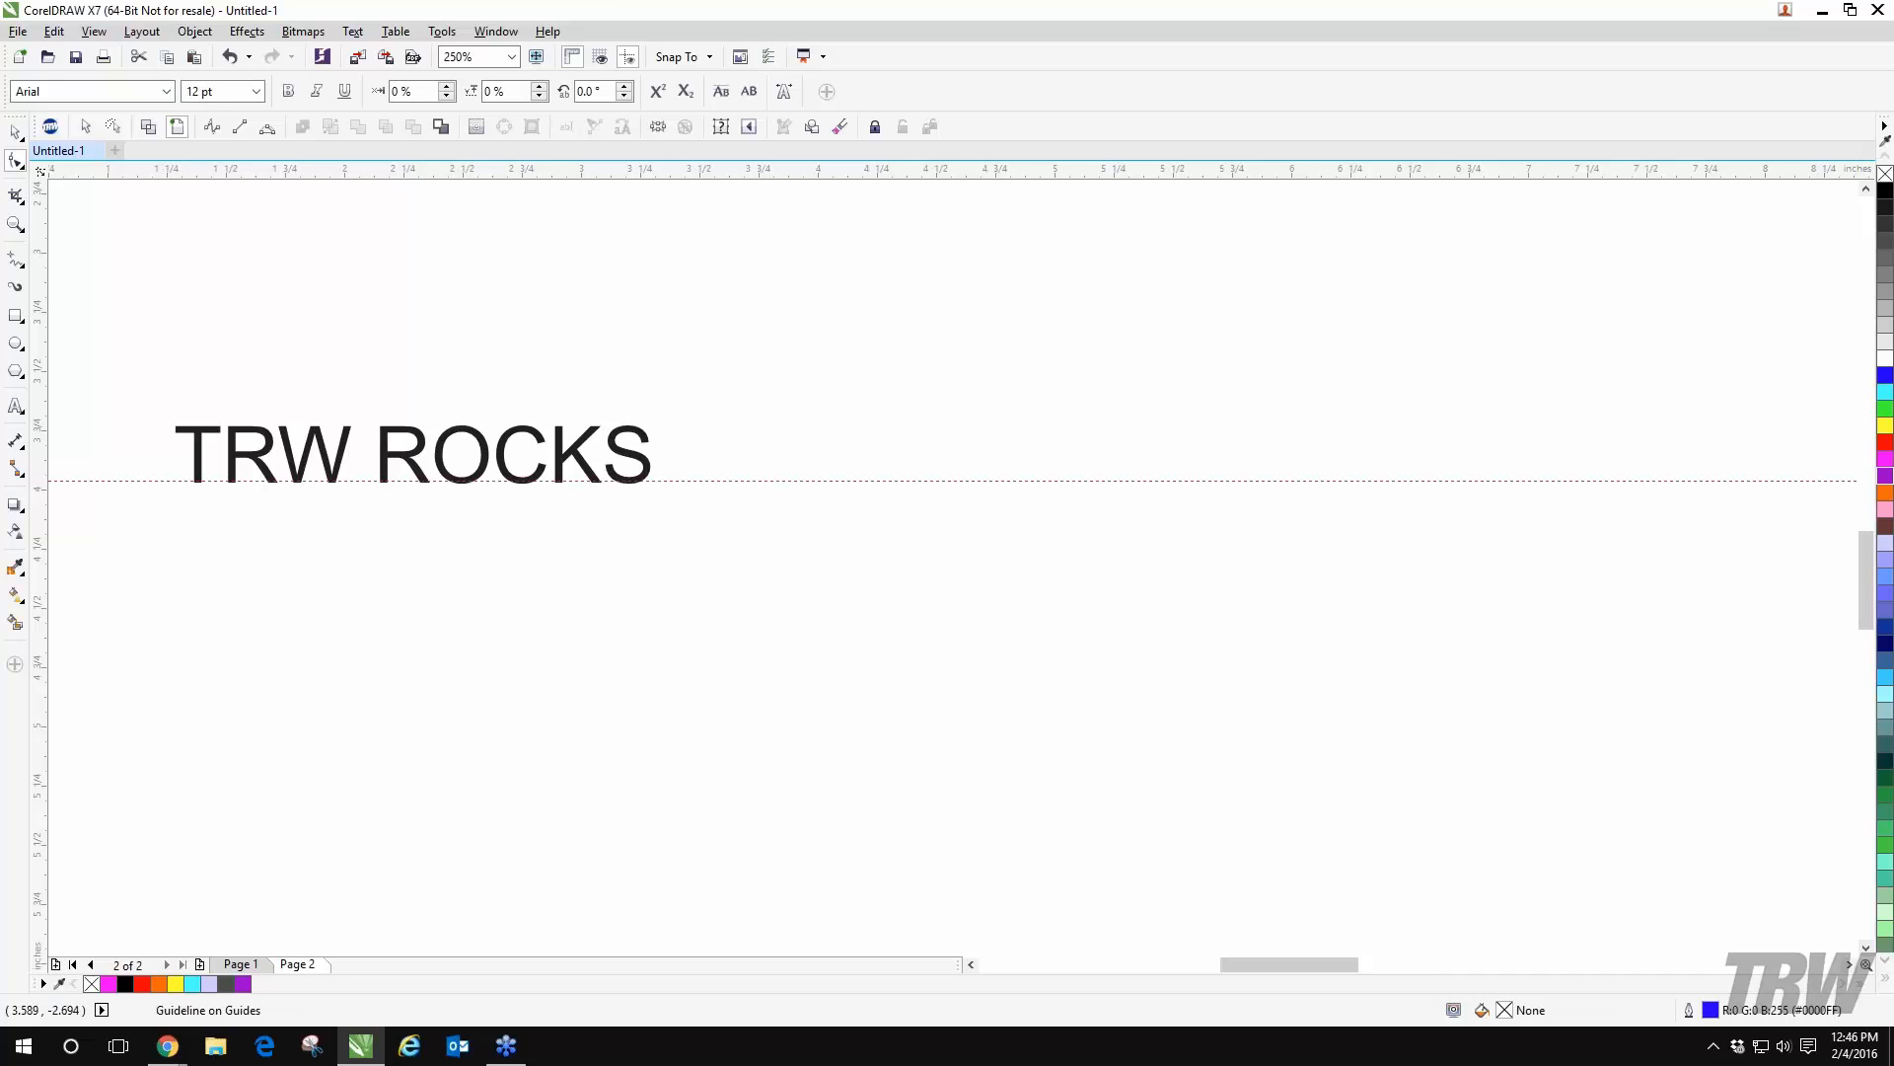
pyautogui.moveTo(731, 177); pyautogui.dragTo(762, 427)
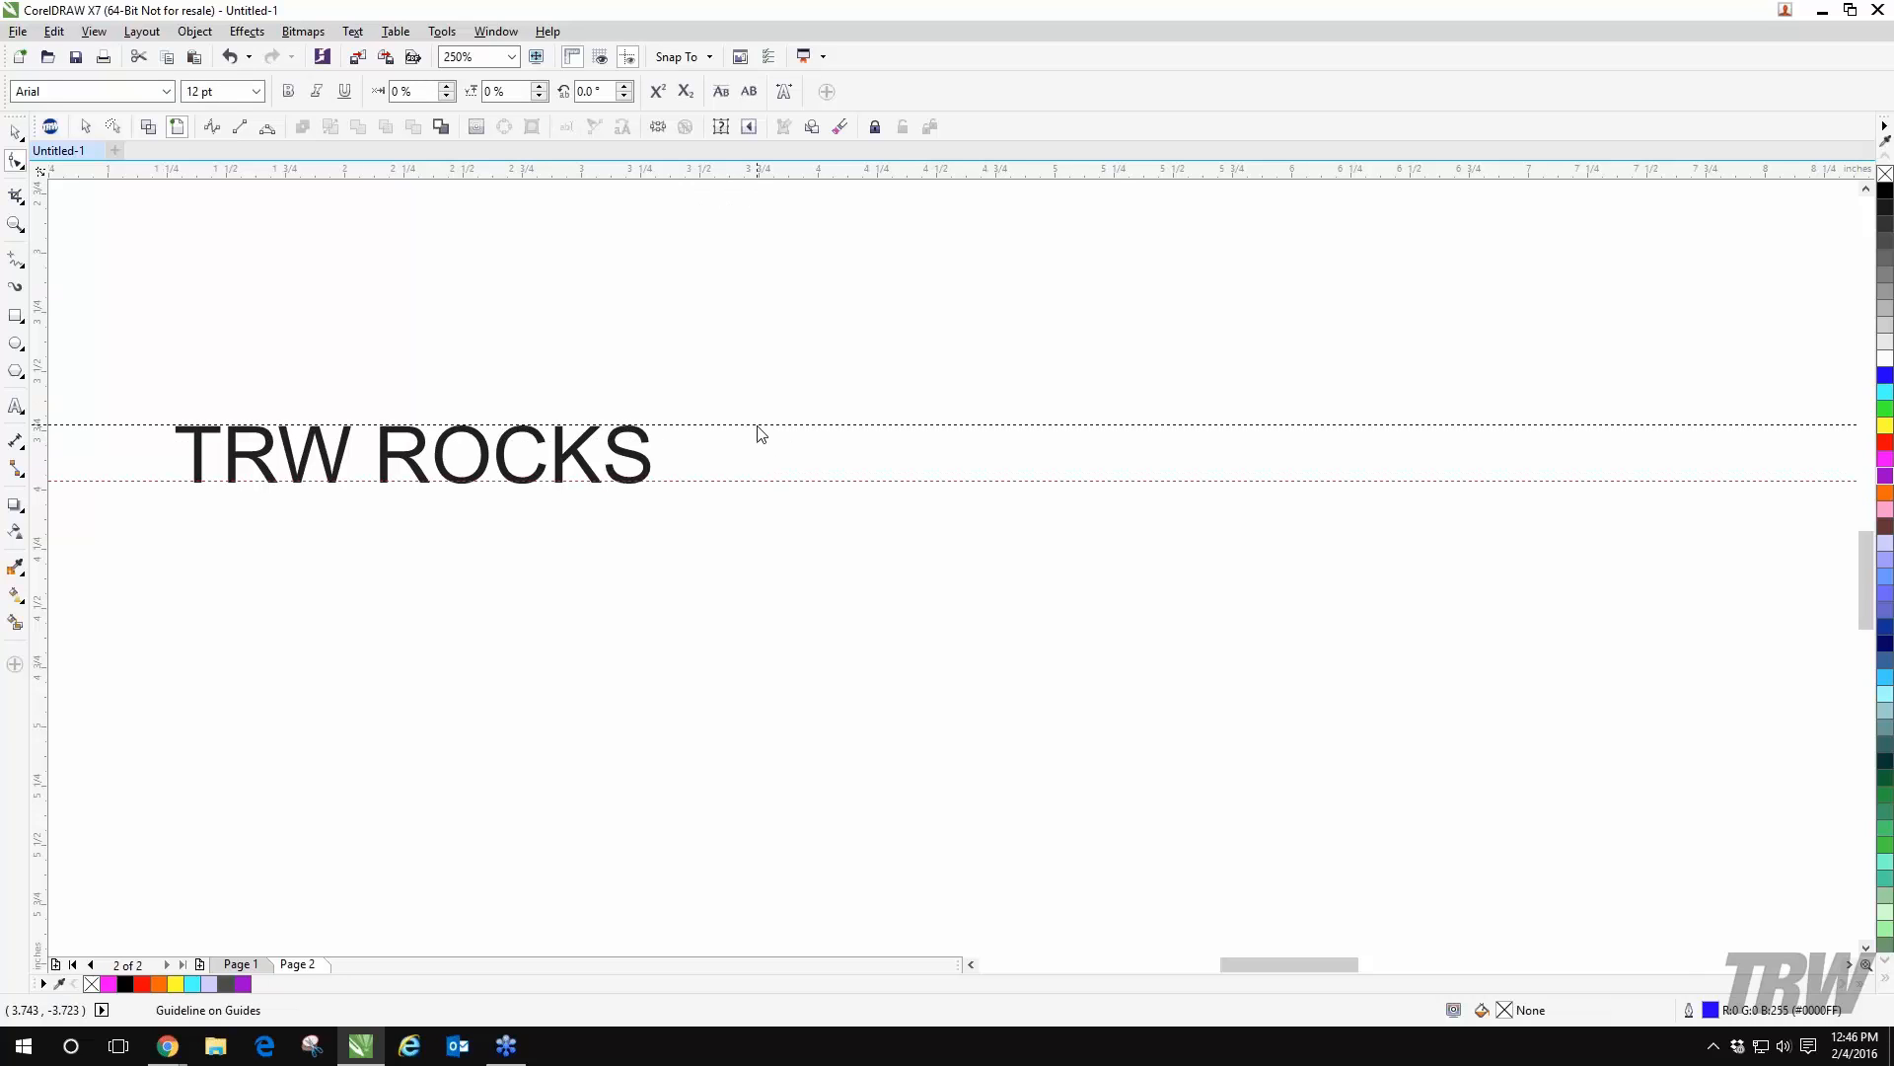
# - Offset the "S" from the guidelines by 14% horizontally and 17% vertically with the Shape tool, and undo the letter moves
pyautogui.scroll(2, 603, 464)
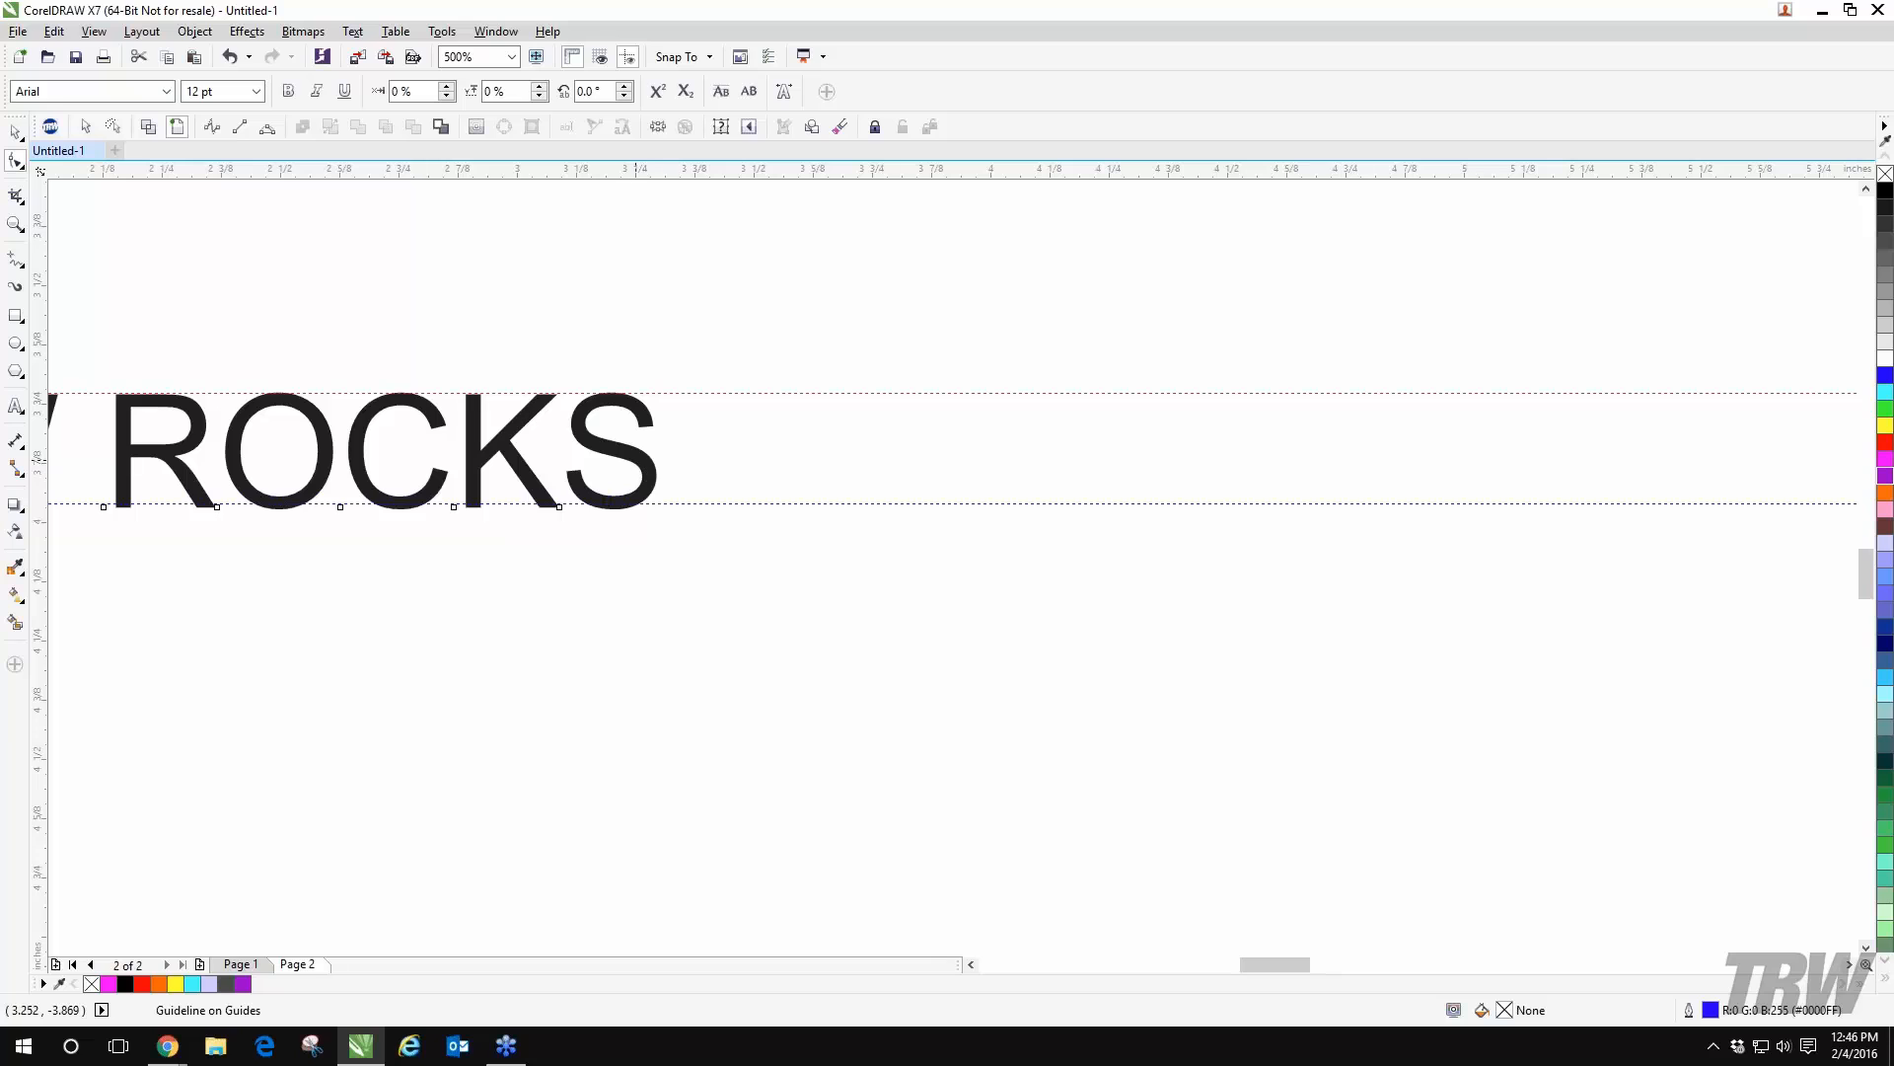
pyautogui.click(564, 501)
pyautogui.click(564, 503)
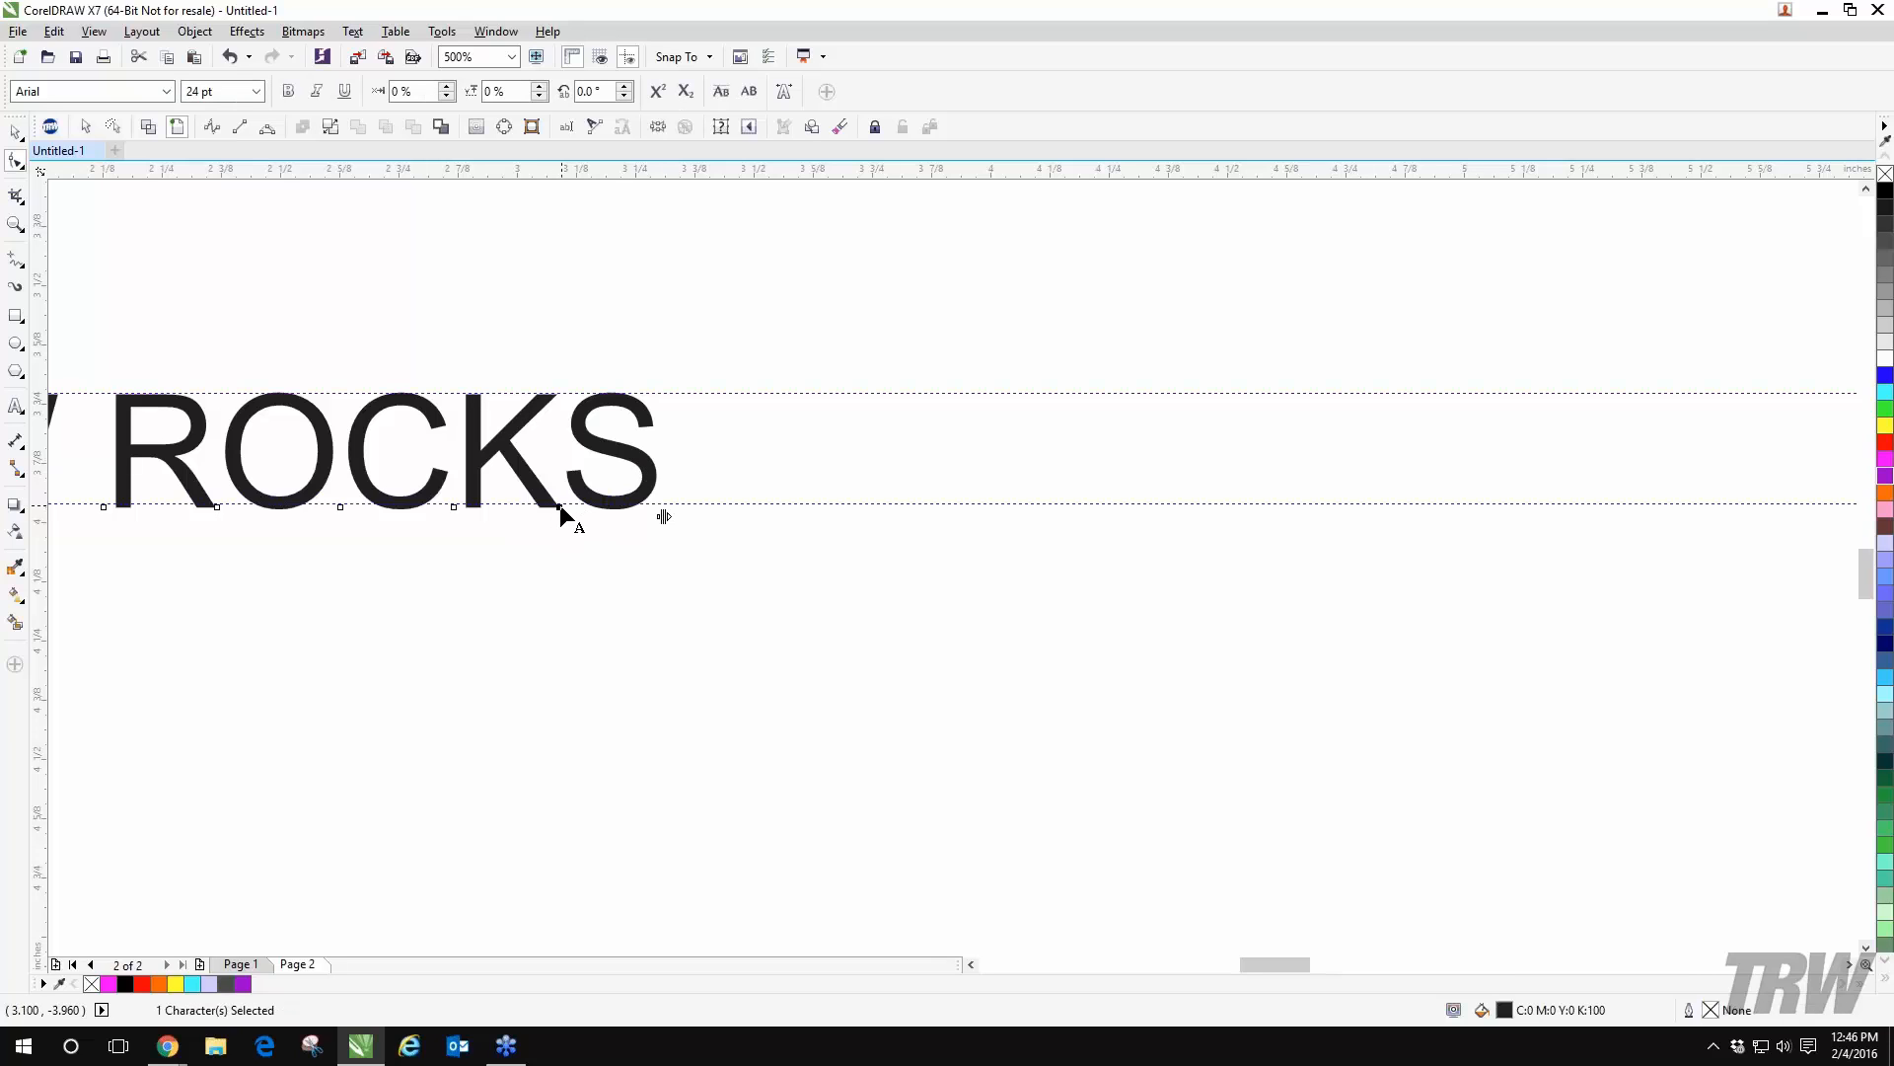
pyautogui.moveTo(559, 507); pyautogui.dragTo(582, 480)
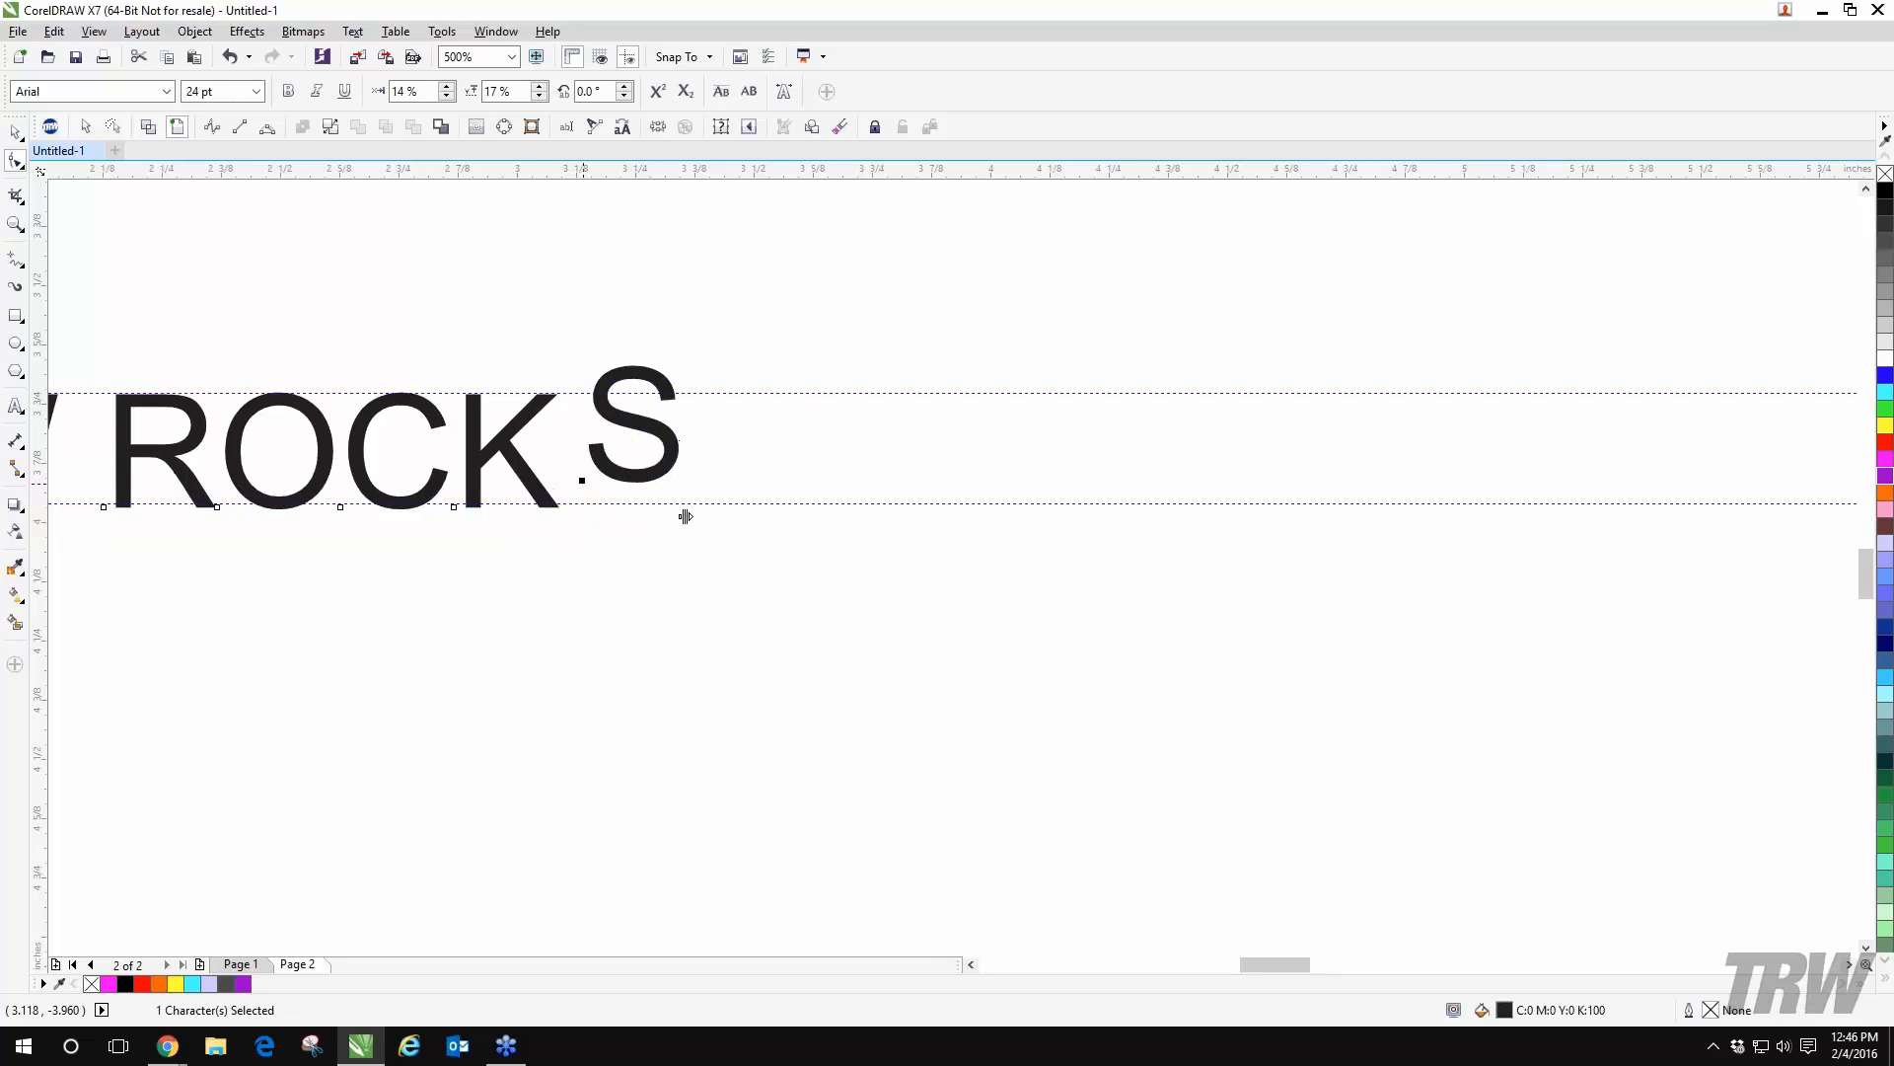
pyautogui.hotkey('ctrl', 'z')
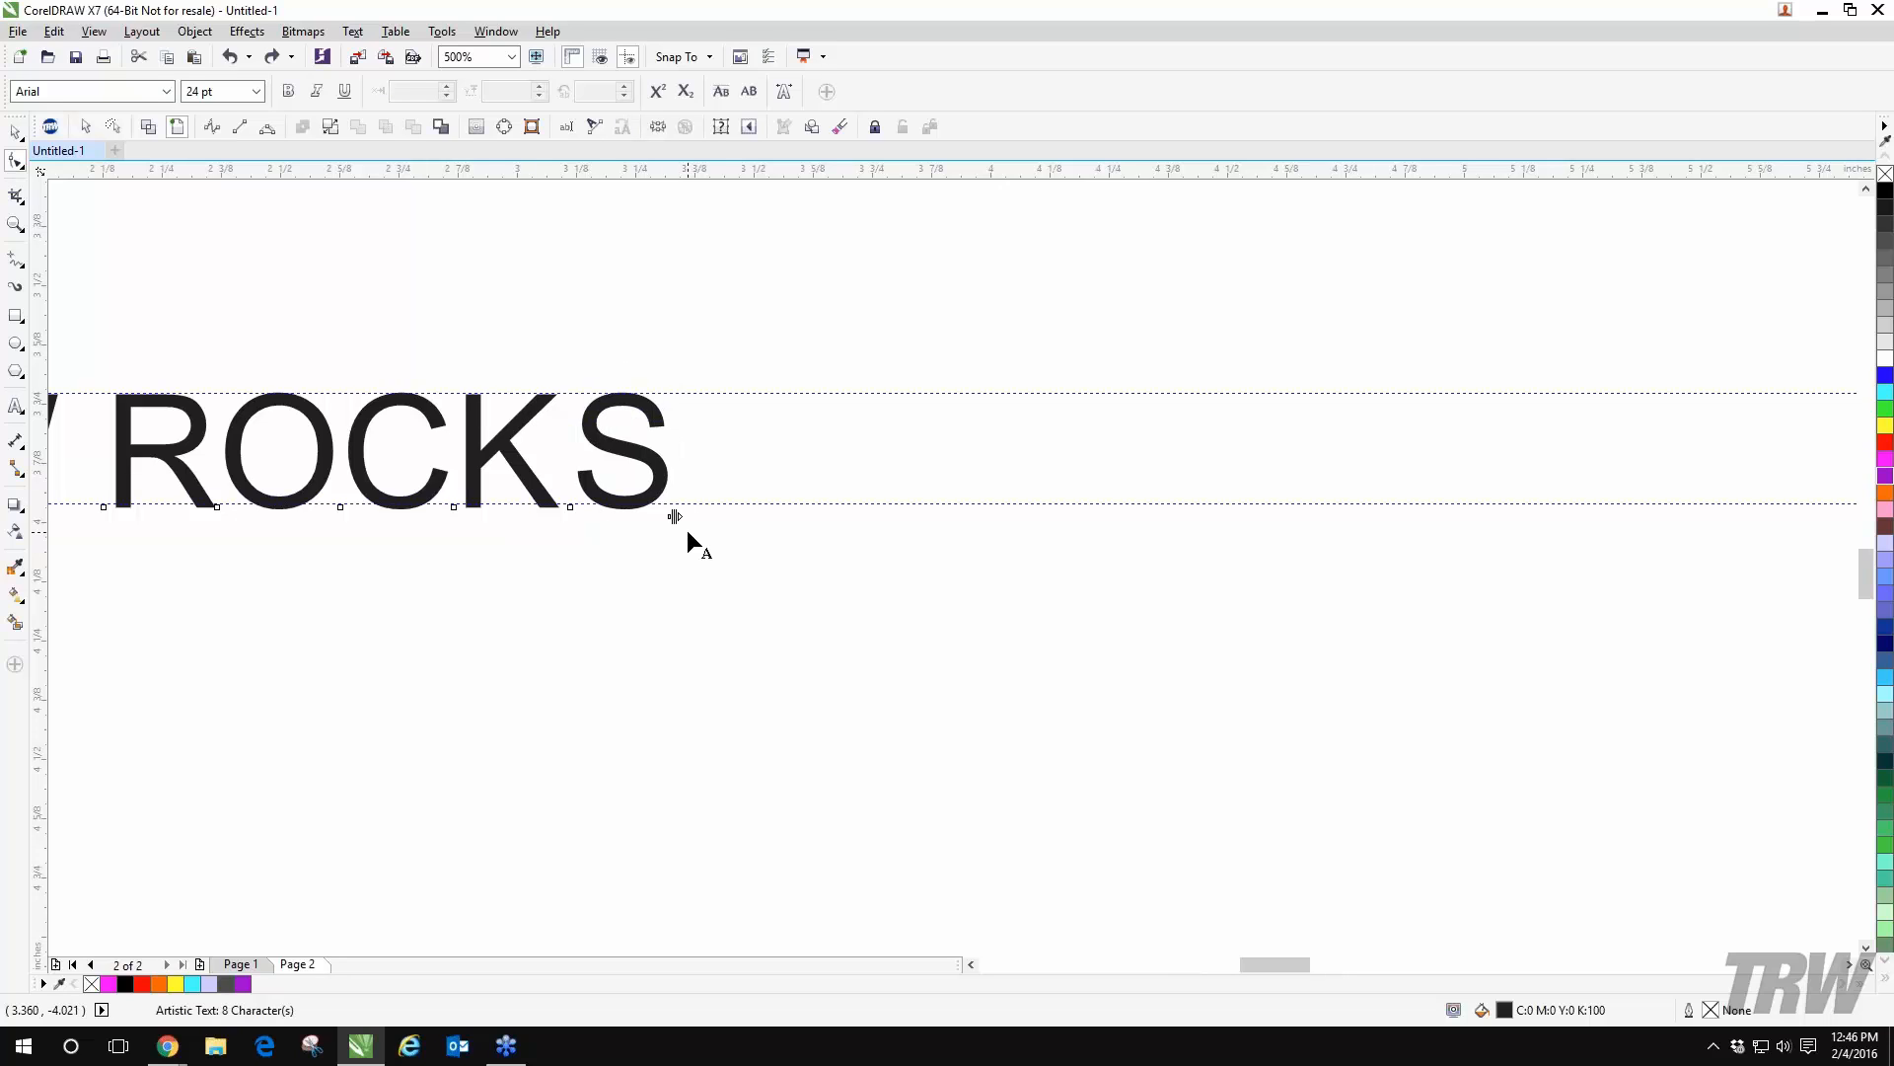
pyautogui.hotkey('ctrl', 'z')
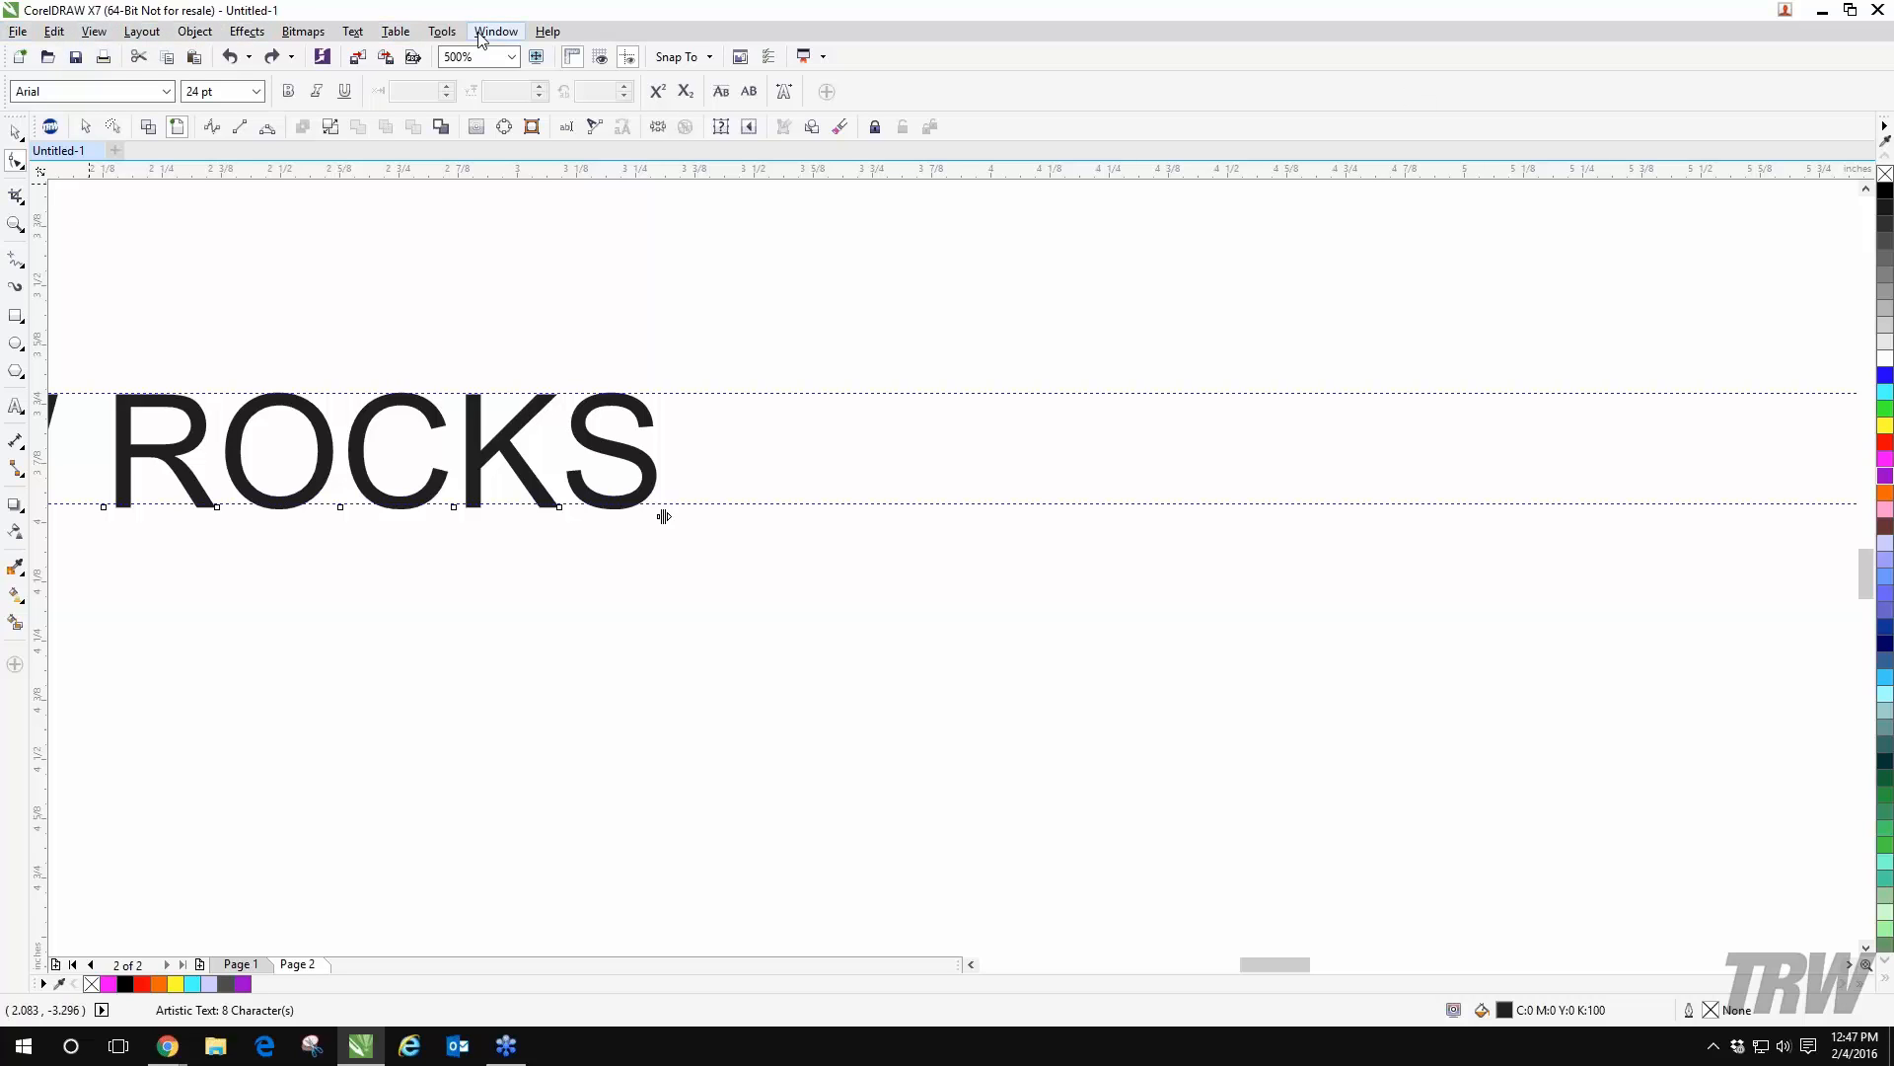
pyautogui.scroll(-2, 533, 403)
pyautogui.moveTo(316, 320); pyautogui.dragTo(590, 345)
pyautogui.scroll(2, 598, 432)
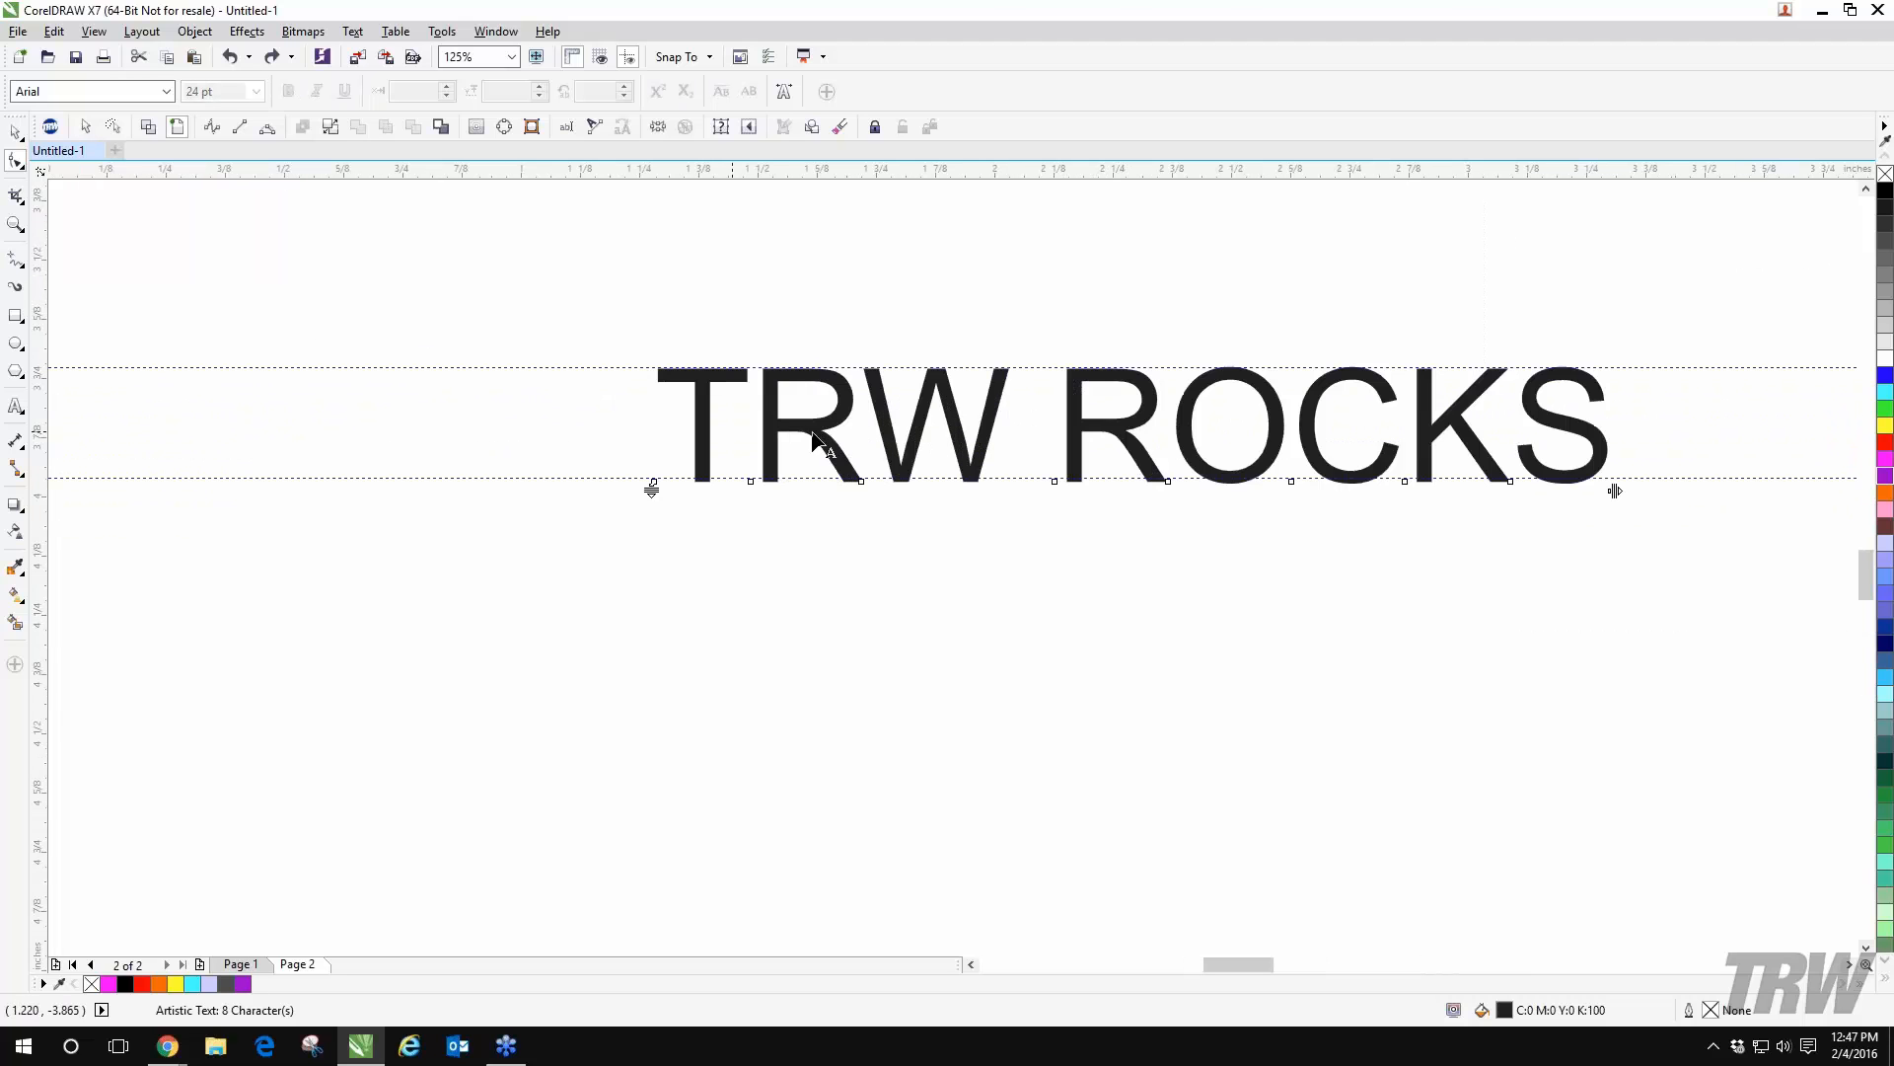